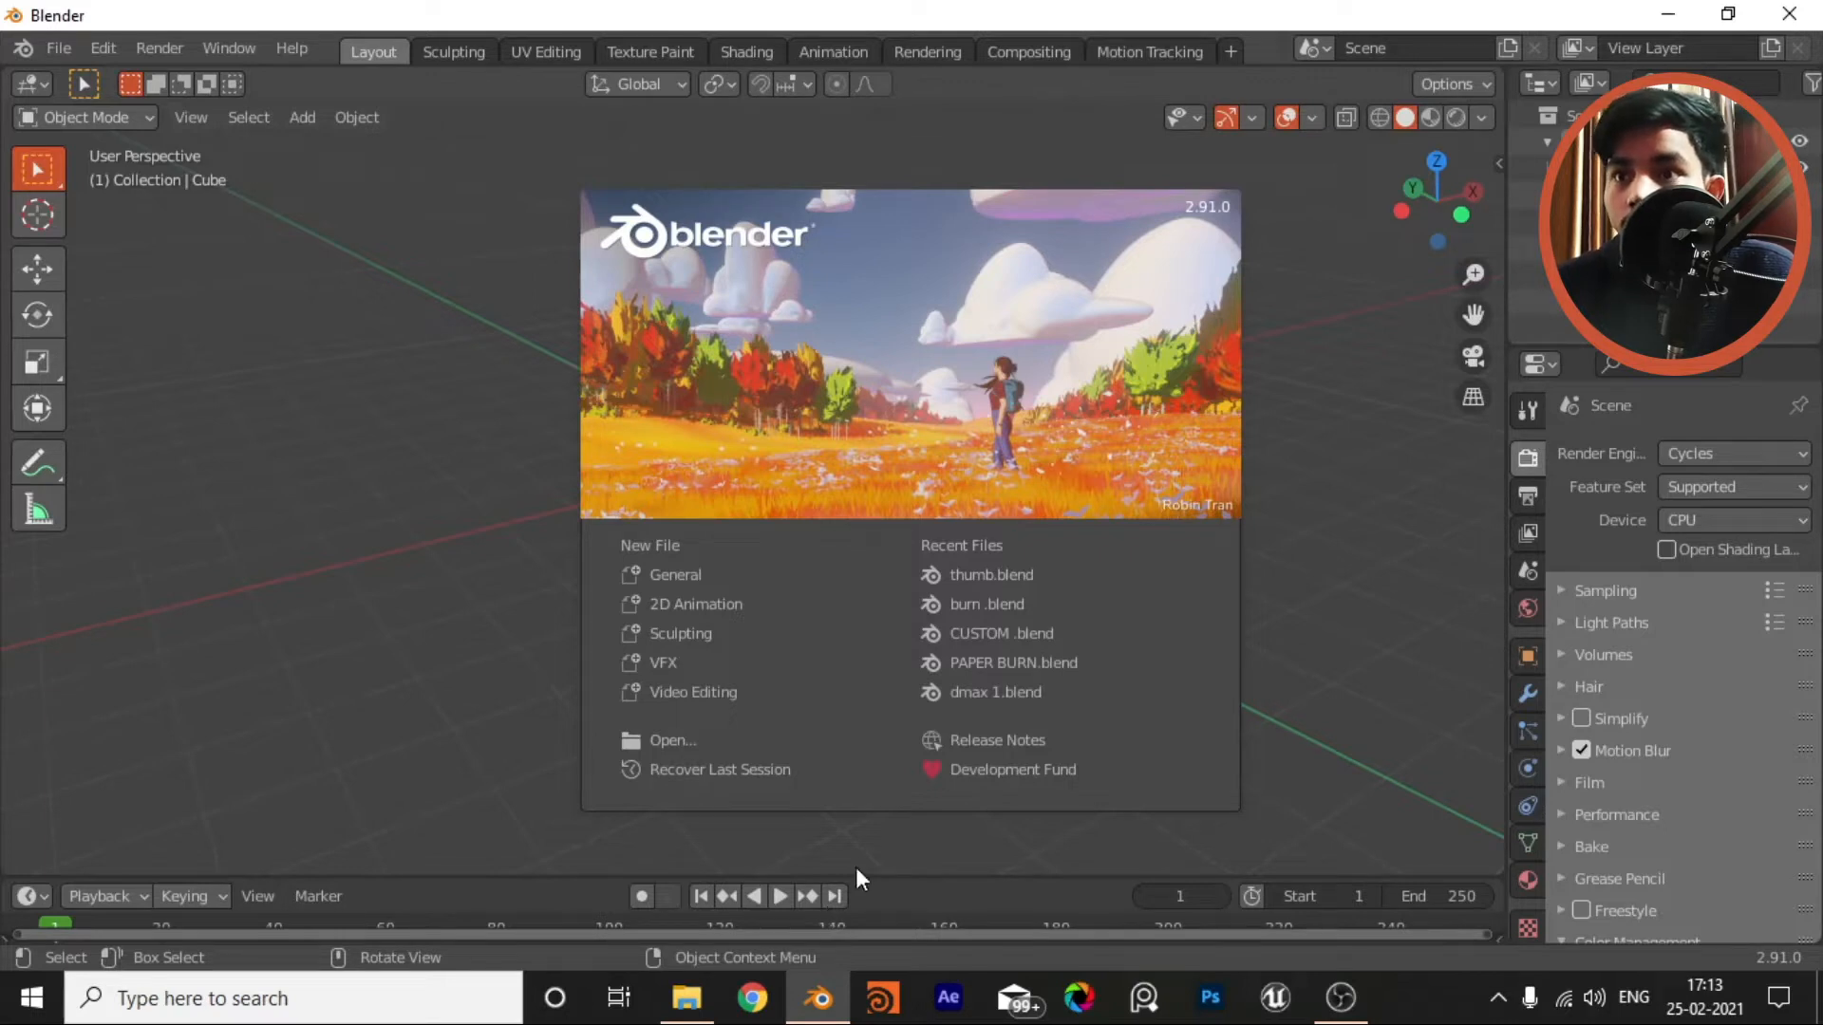
Step: Start a new General scene and delete the default cube
{"action": "left_click", "coordinate": [729, 575]}
{"action": "left_click", "coordinate": [778, 515]}
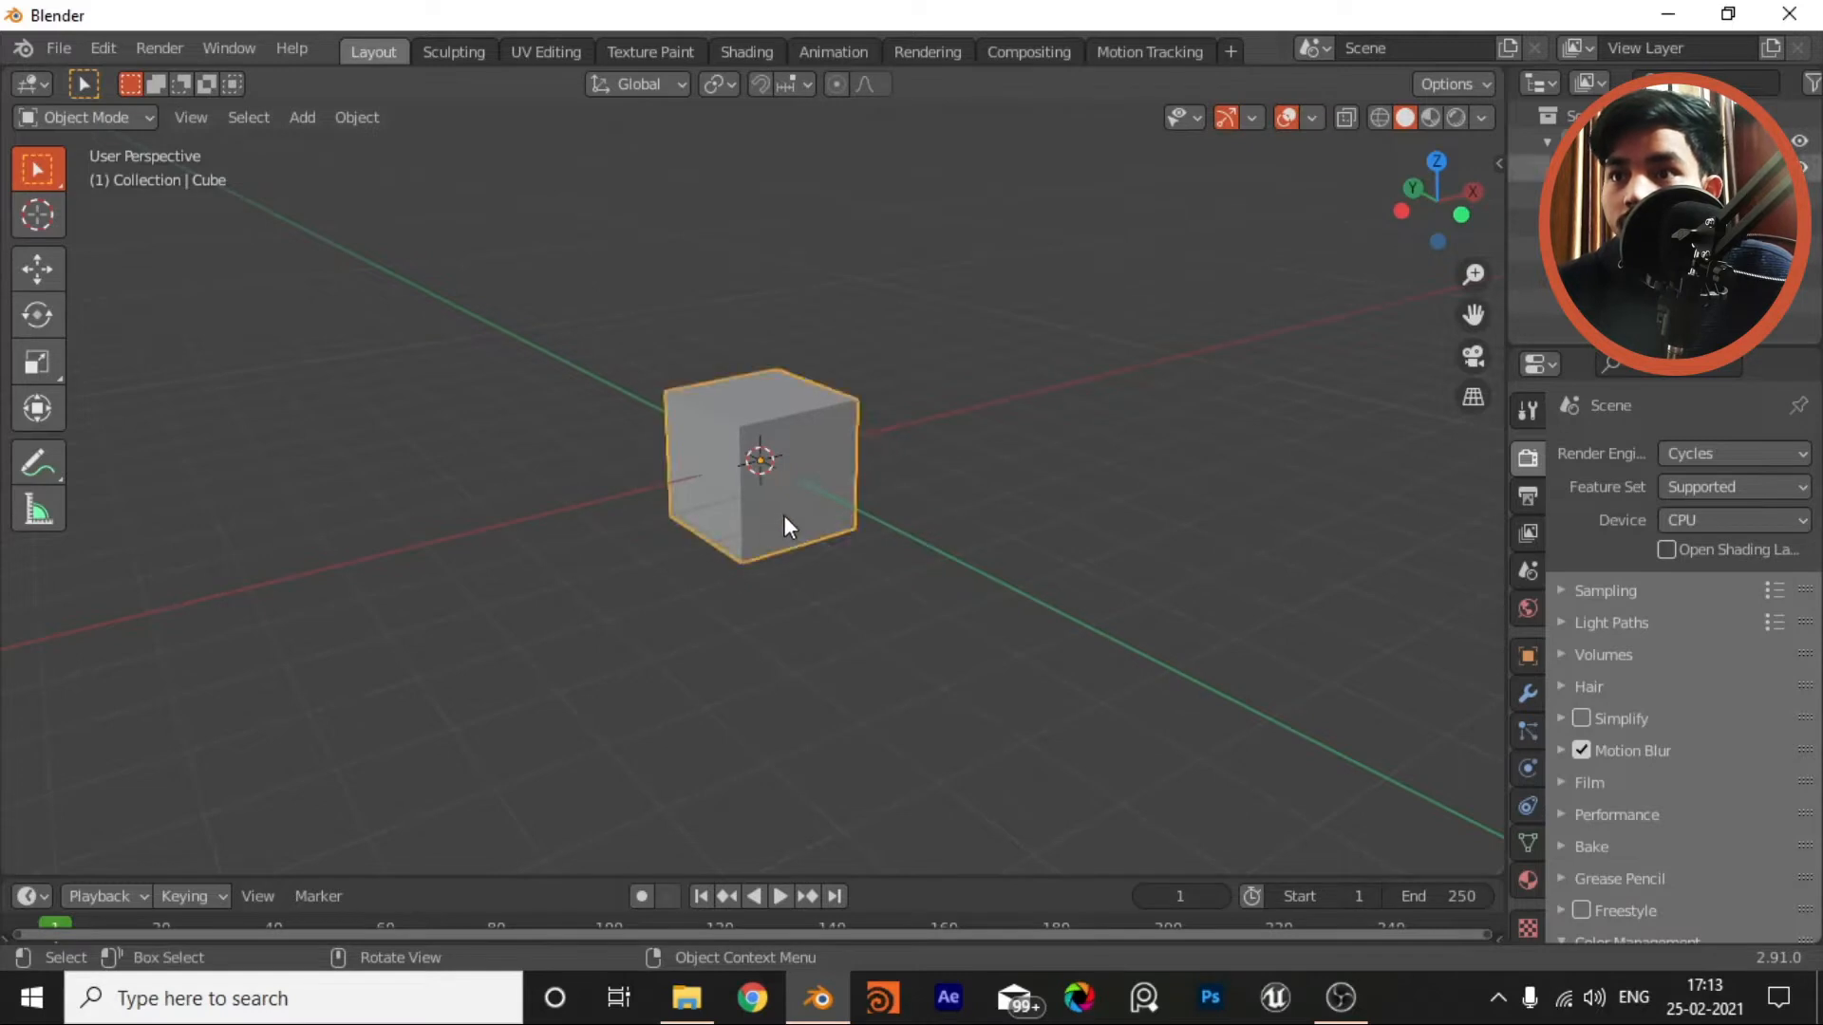
{"action": "key", "text": "x"}
{"action": "left_click", "coordinate": [786, 520]}
Step: Add a plane mesh and stretch it along the X axis into a banknote-shaped rectangle
{"action": "key", "text": "shift+a"}
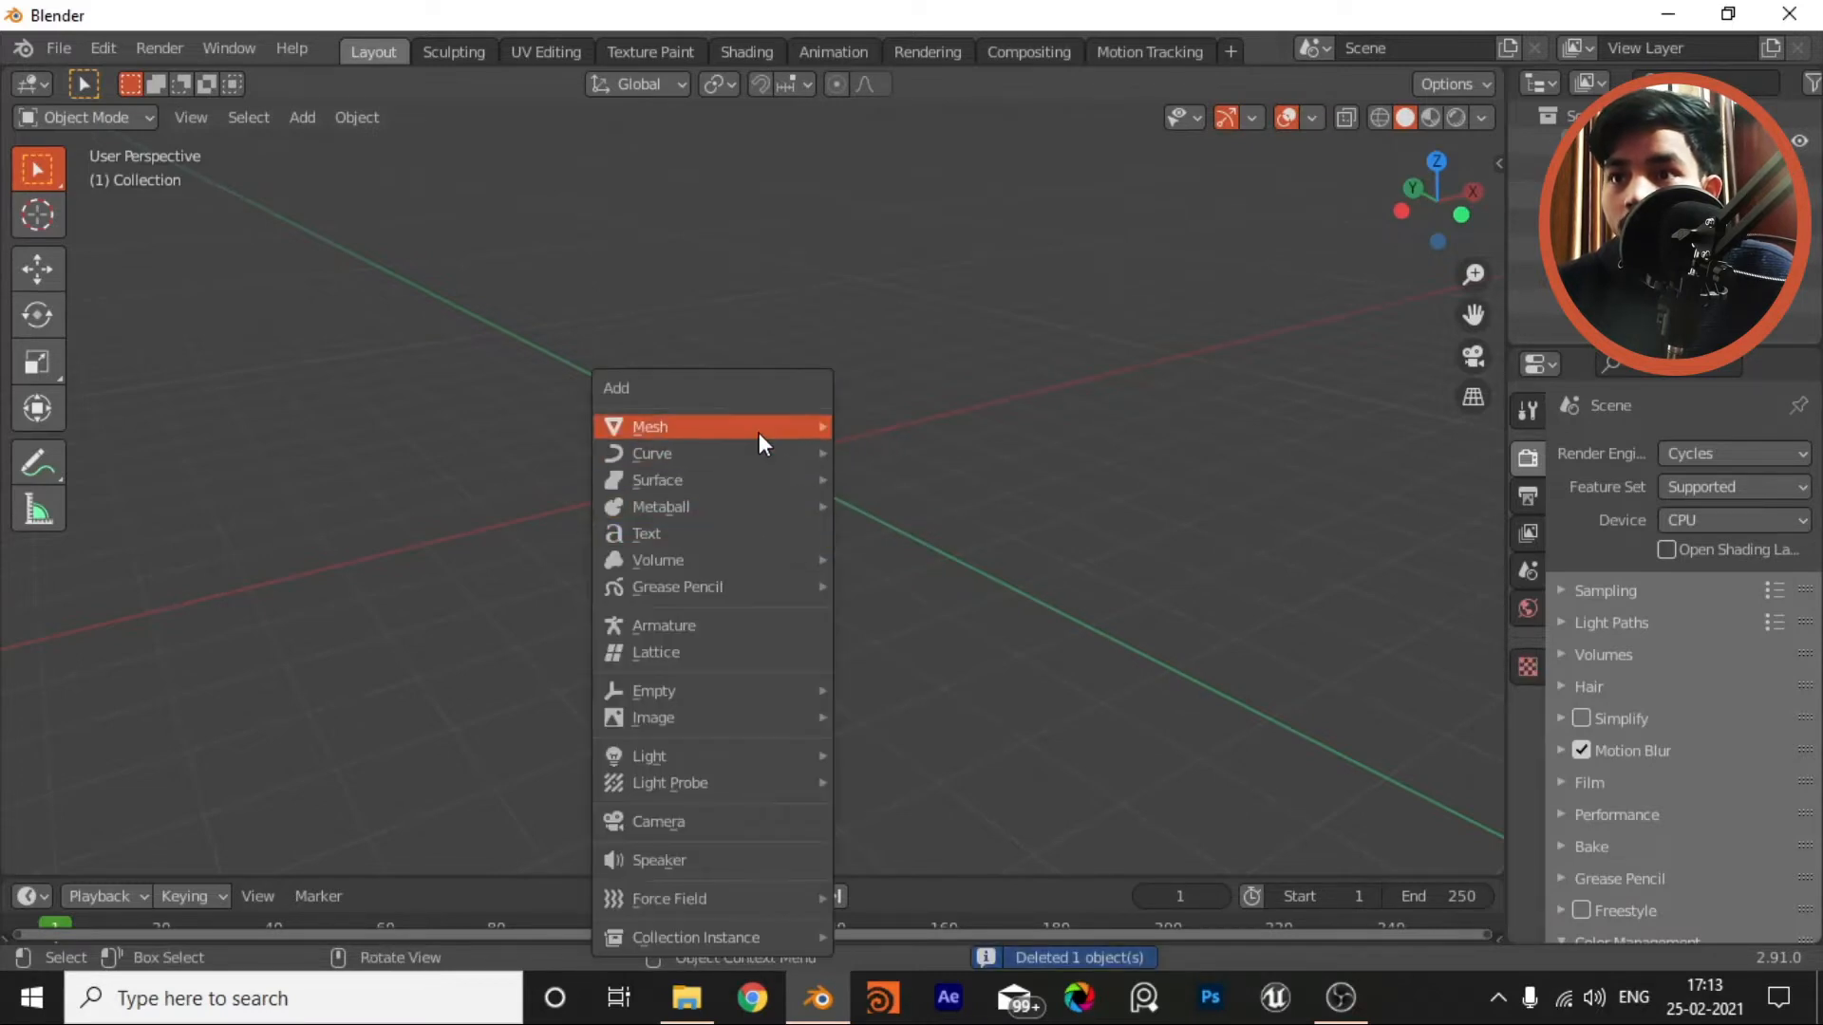
{"action": "mouse_move", "coordinate": [759, 442]}
{"action": "left_click", "coordinate": [883, 425]}
{"action": "scroll", "coordinate": [854, 503], "scroll_direction": "up", "scroll_amount": 3}
{"action": "middle_click_drag", "start_coordinate": [885, 543], "coordinate": [806, 469]}
{"action": "key", "text": "s"}
{"action": "key", "text": "x"}
{"action": "left_click", "coordinate": [1174, 733]}
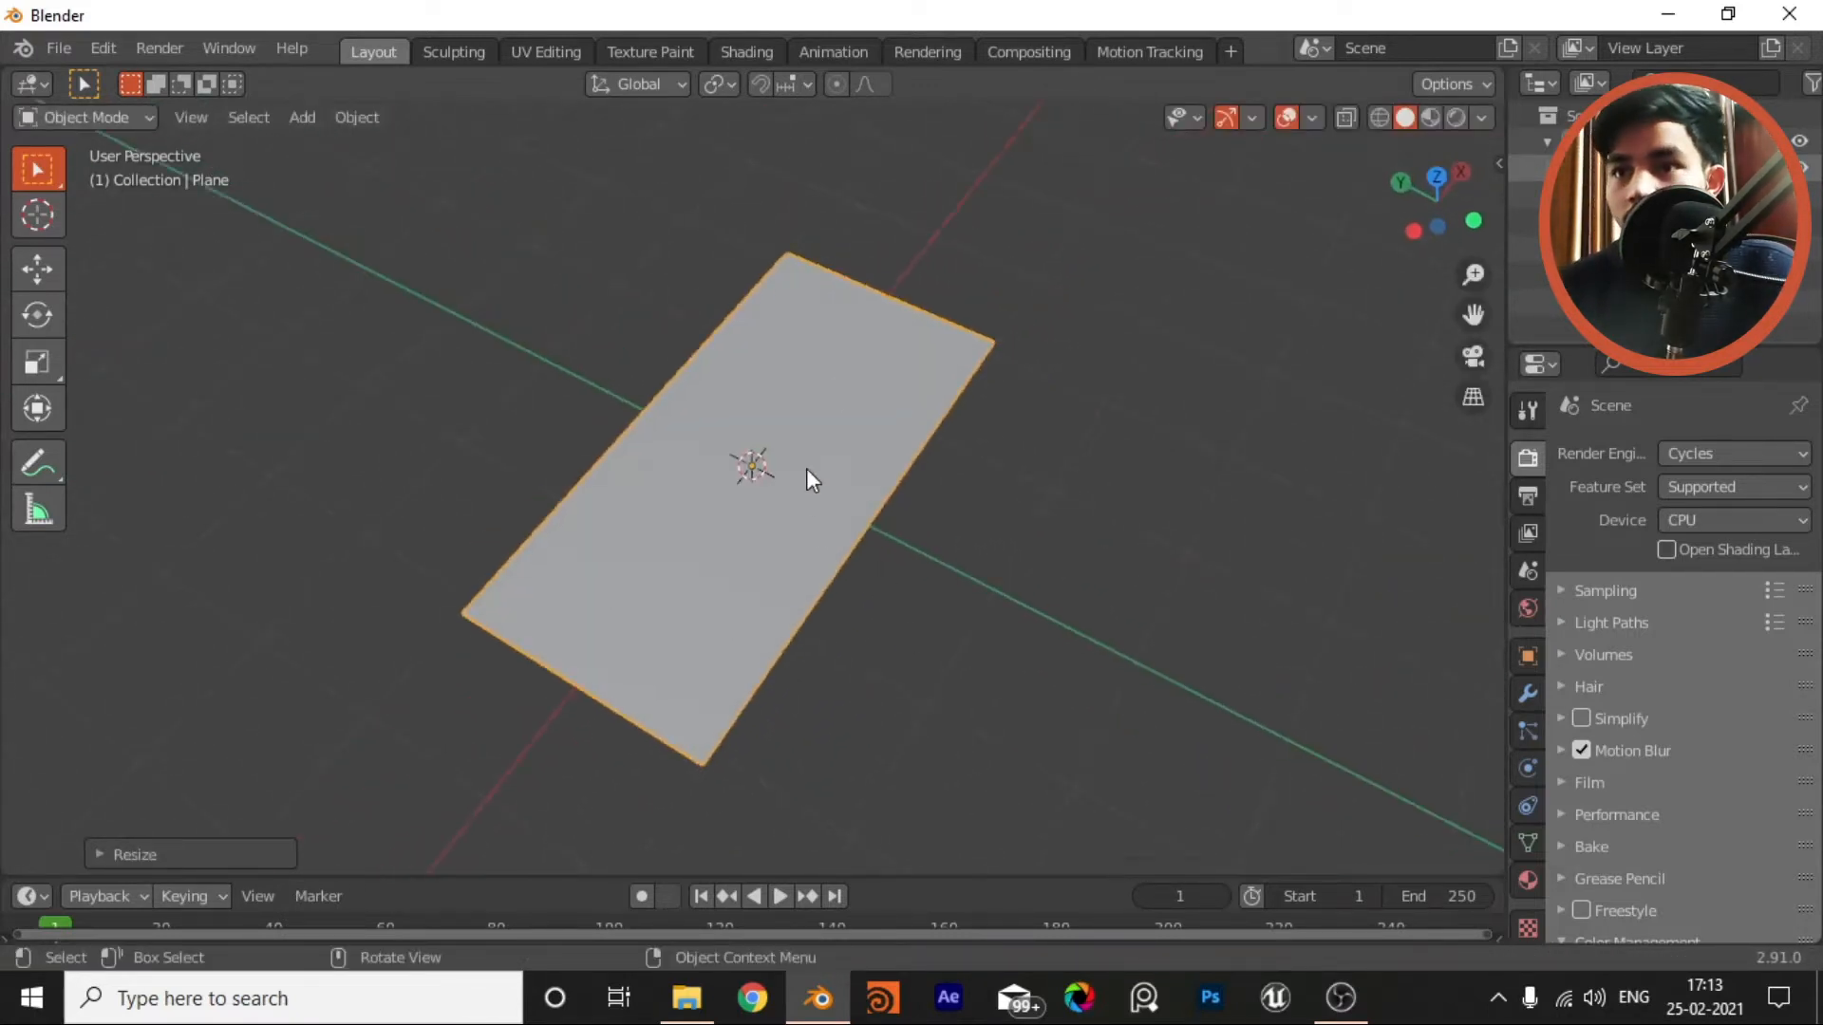
Step: Create a new material for the plane in the Shading workspace and name it "money burn"
{"action": "left_click", "coordinate": [747, 51]}
{"action": "middle_click_drag", "start_coordinate": [894, 426], "coordinate": [1103, 497]}
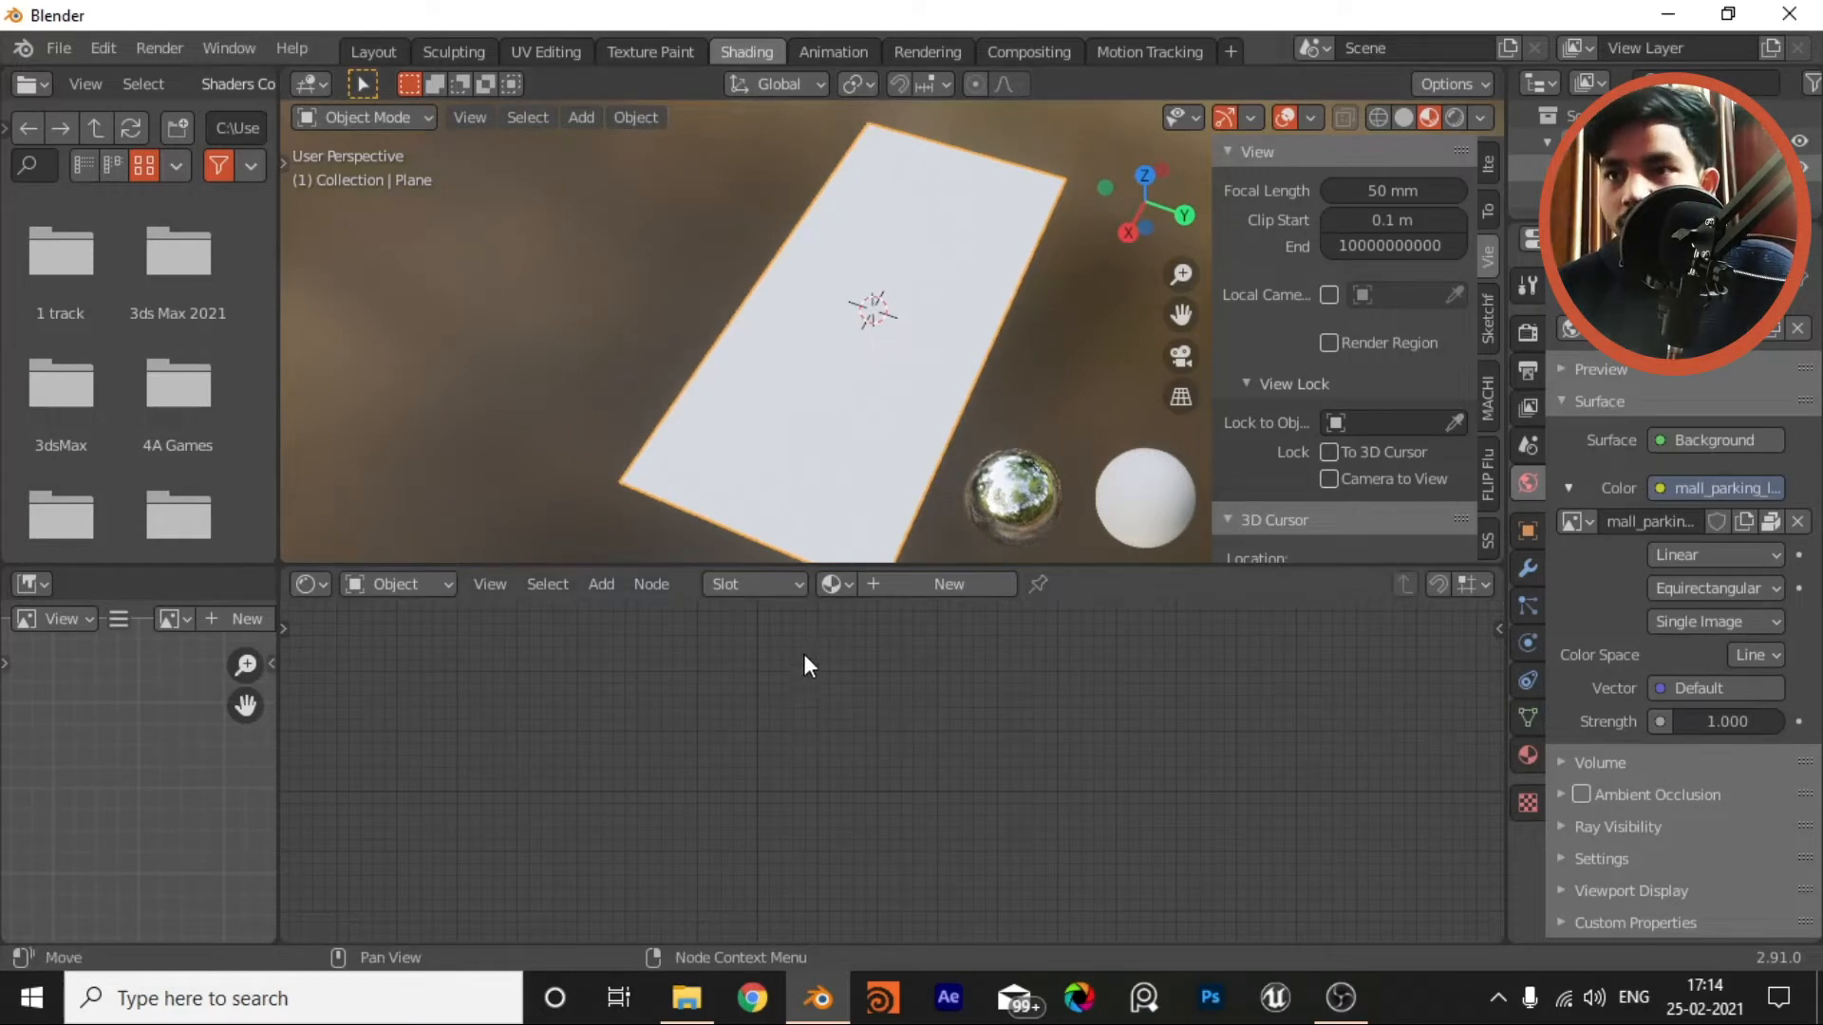
{"action": "left_click", "coordinate": [940, 583]}
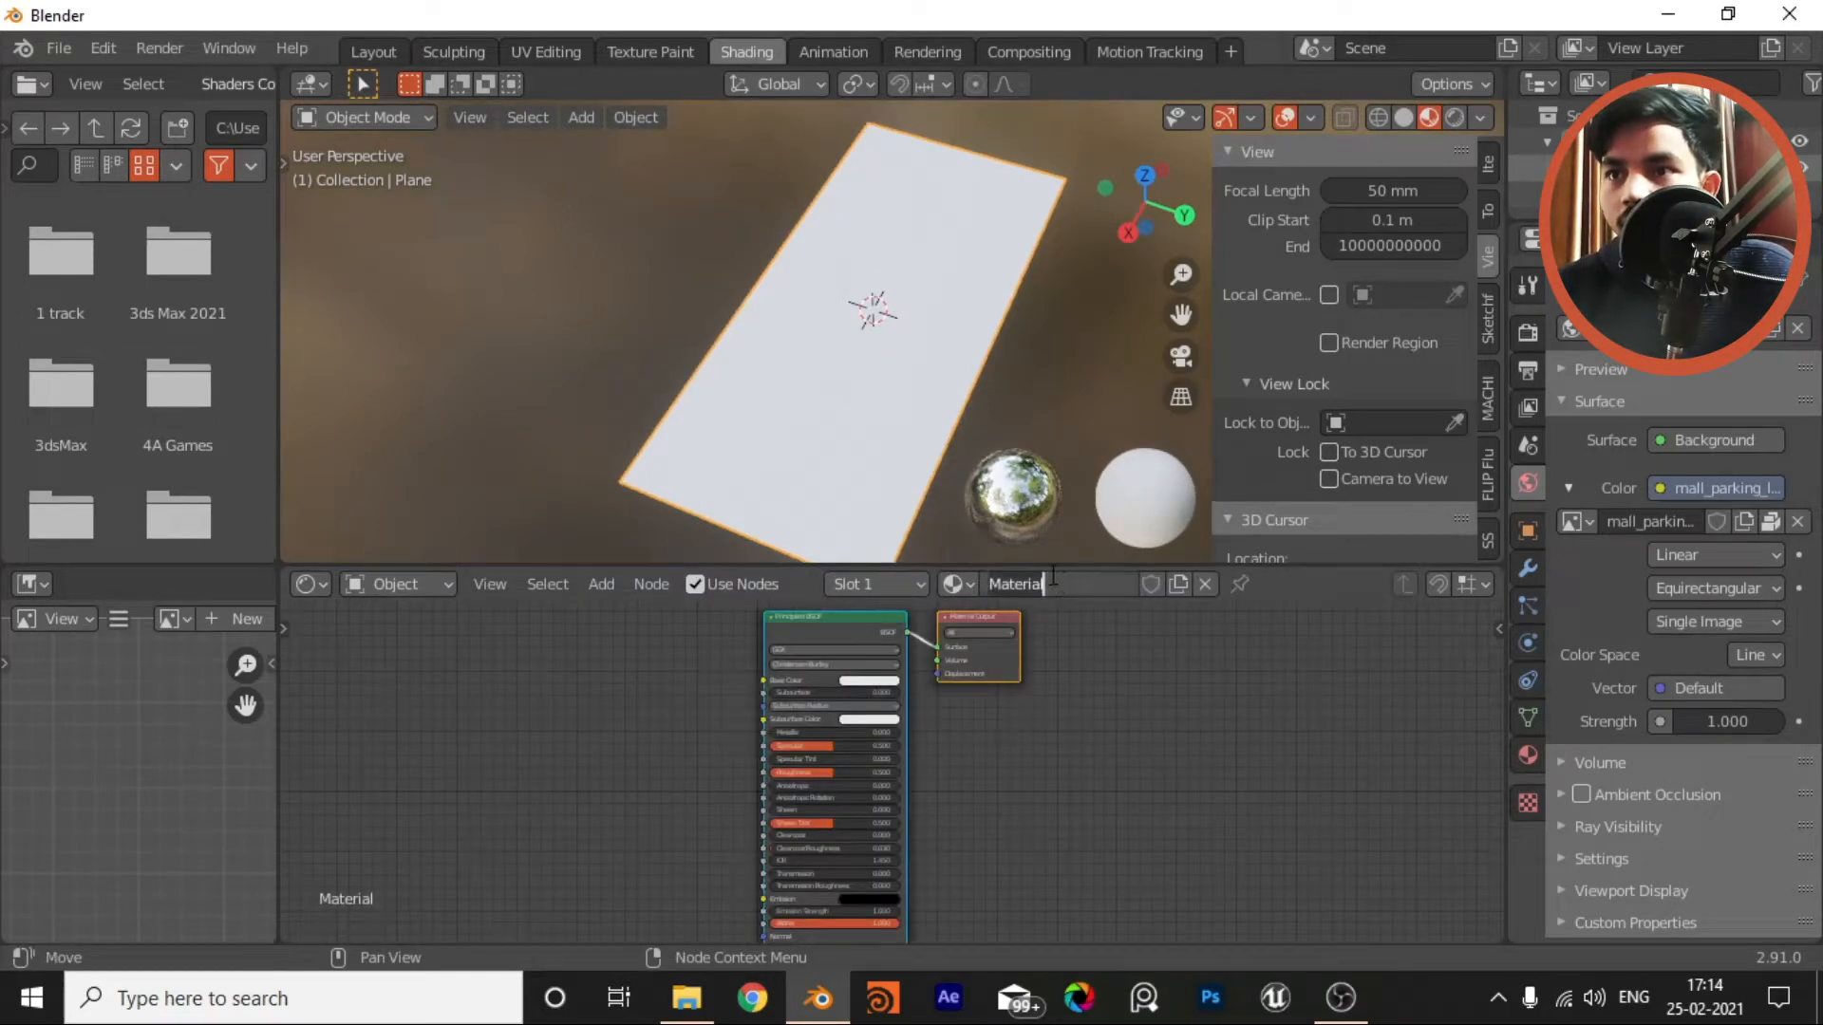
{"action": "key", "text": "ctrl+a"}
{"action": "key", "text": "BackSpace"}
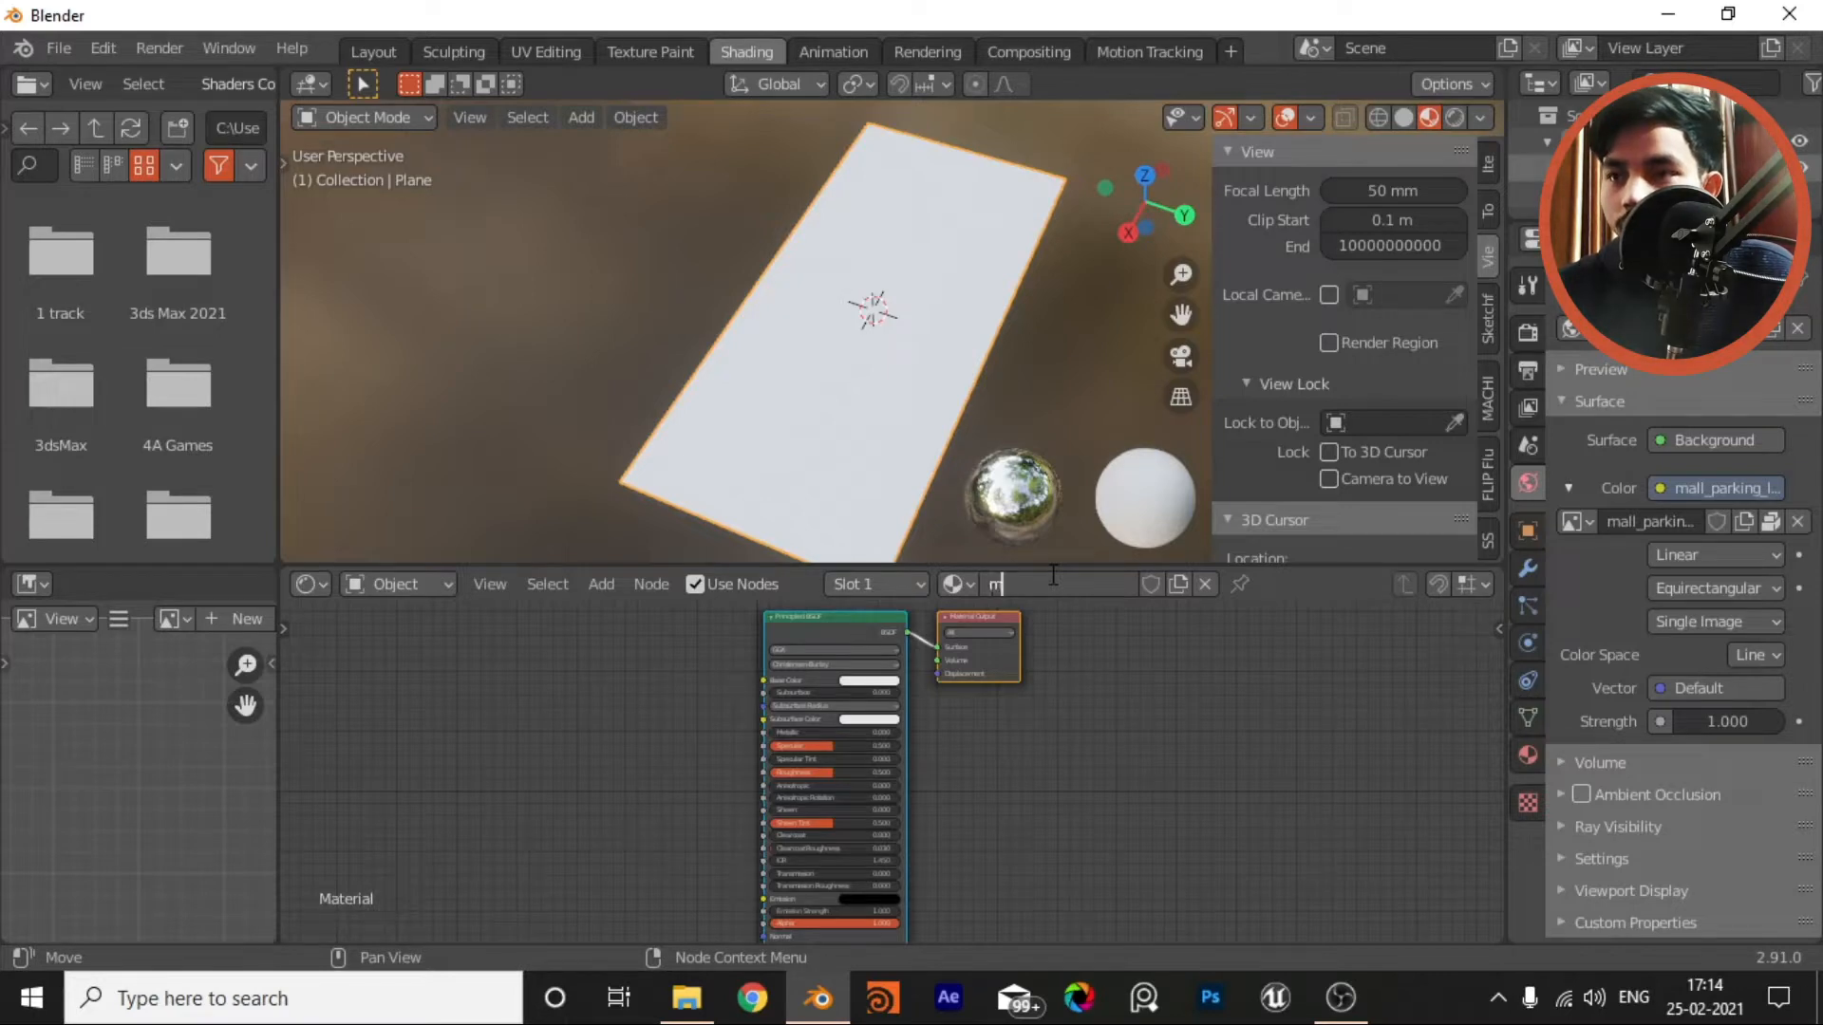
{"action": "type", "text": "money"}
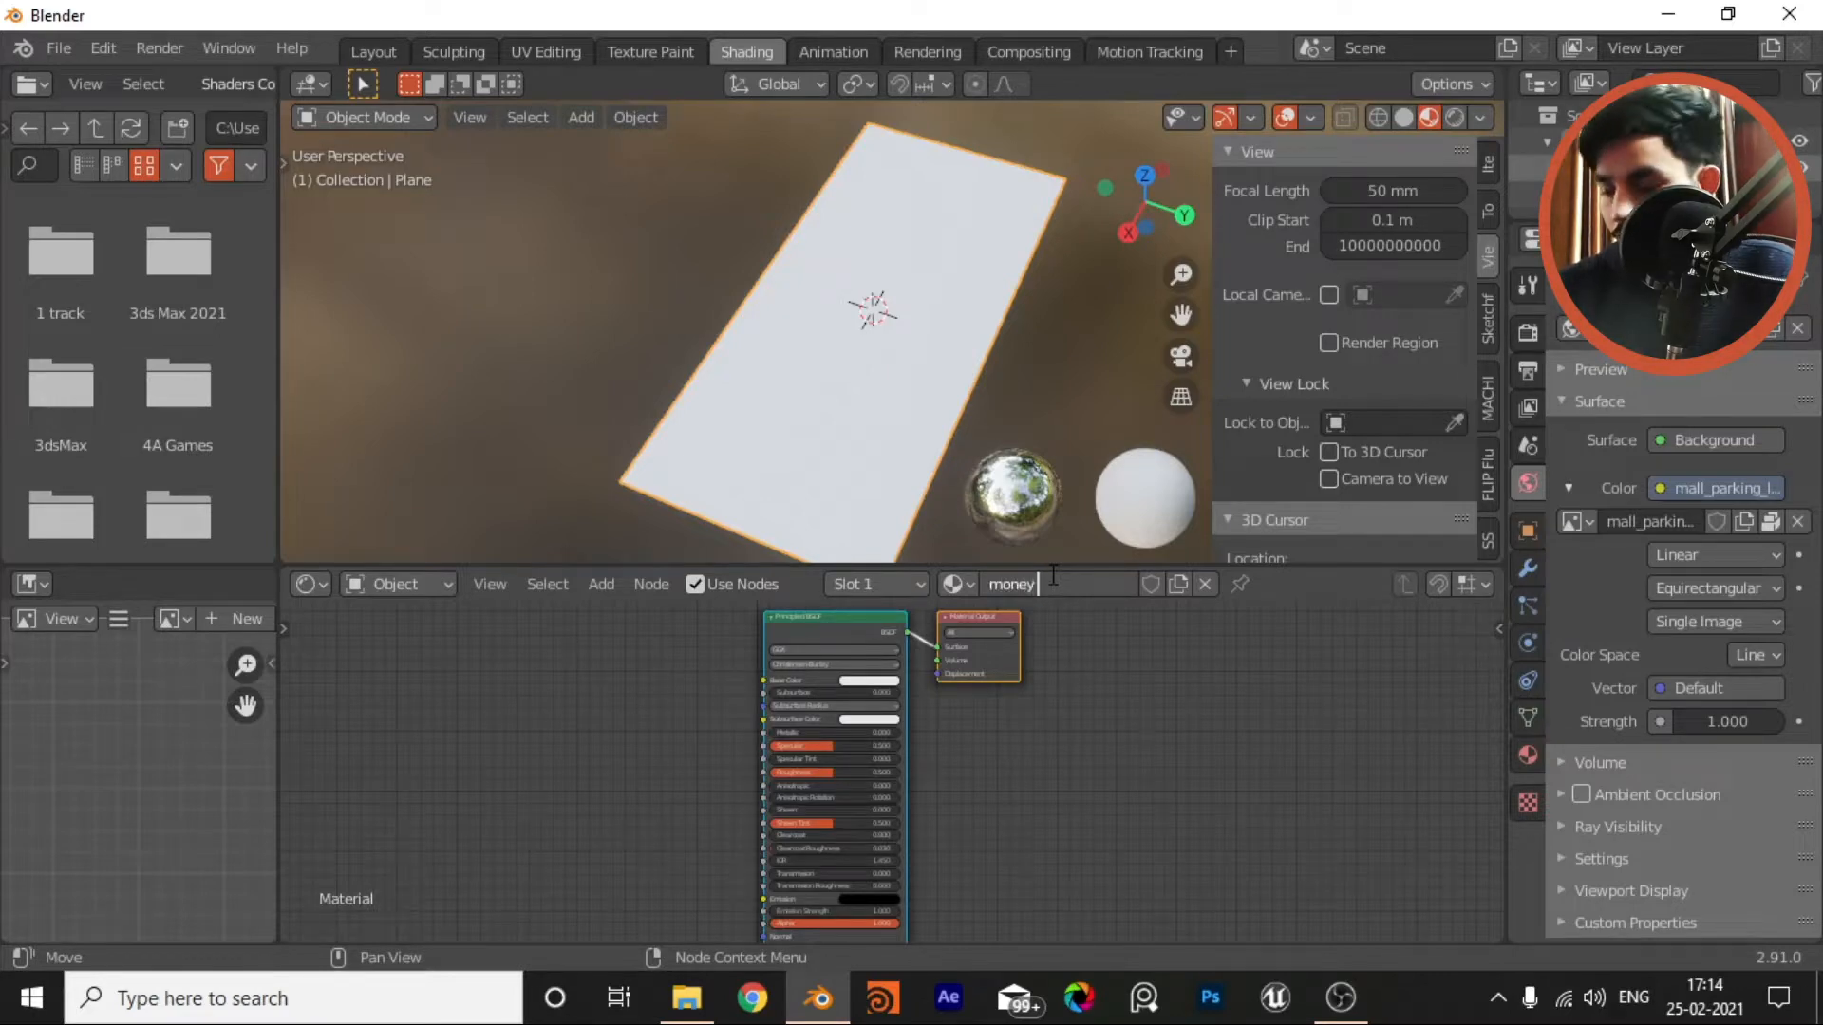
{"action": "type", "text": " burn"}
{"action": "key", "text": "Return"}
Step: Move the Principled BSDF node away from the Material Output to leave space between them
{"action": "scroll", "coordinate": [1048, 743], "scroll_direction": "up", "scroll_amount": 4}
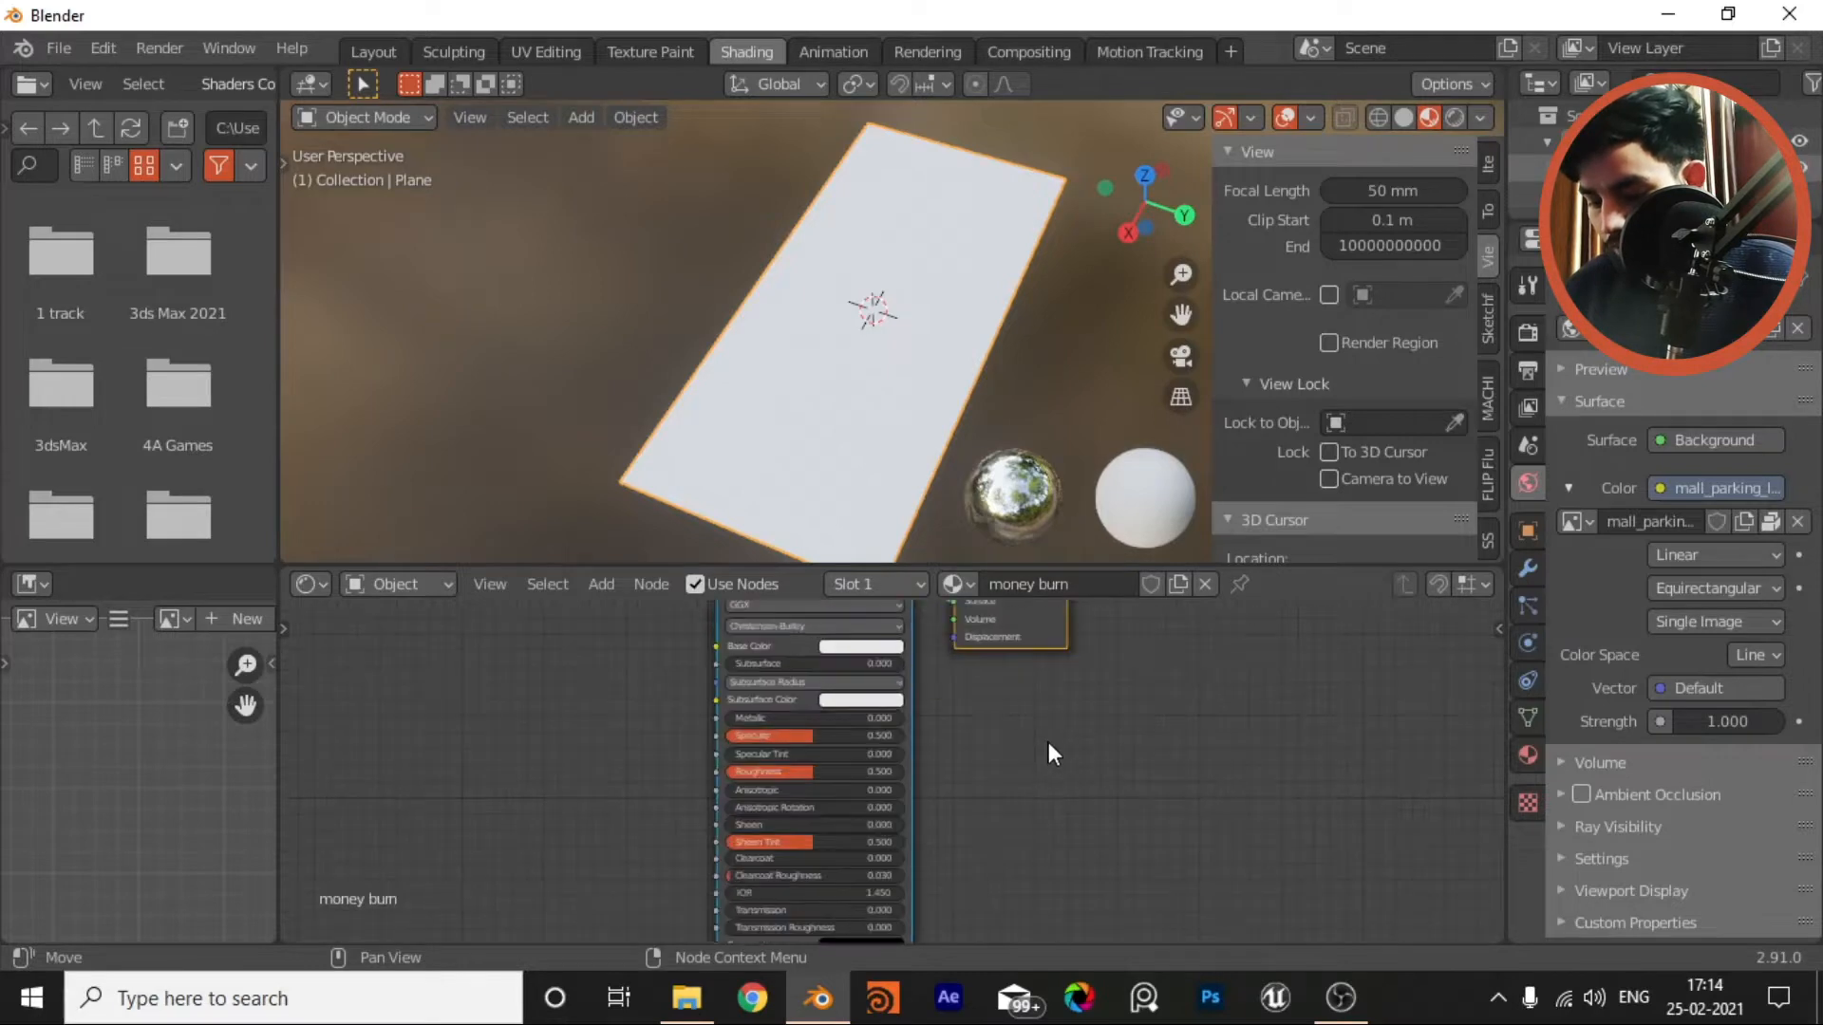
{"action": "scroll", "coordinate": [1109, 803], "scroll_direction": "down", "scroll_amount": 2}
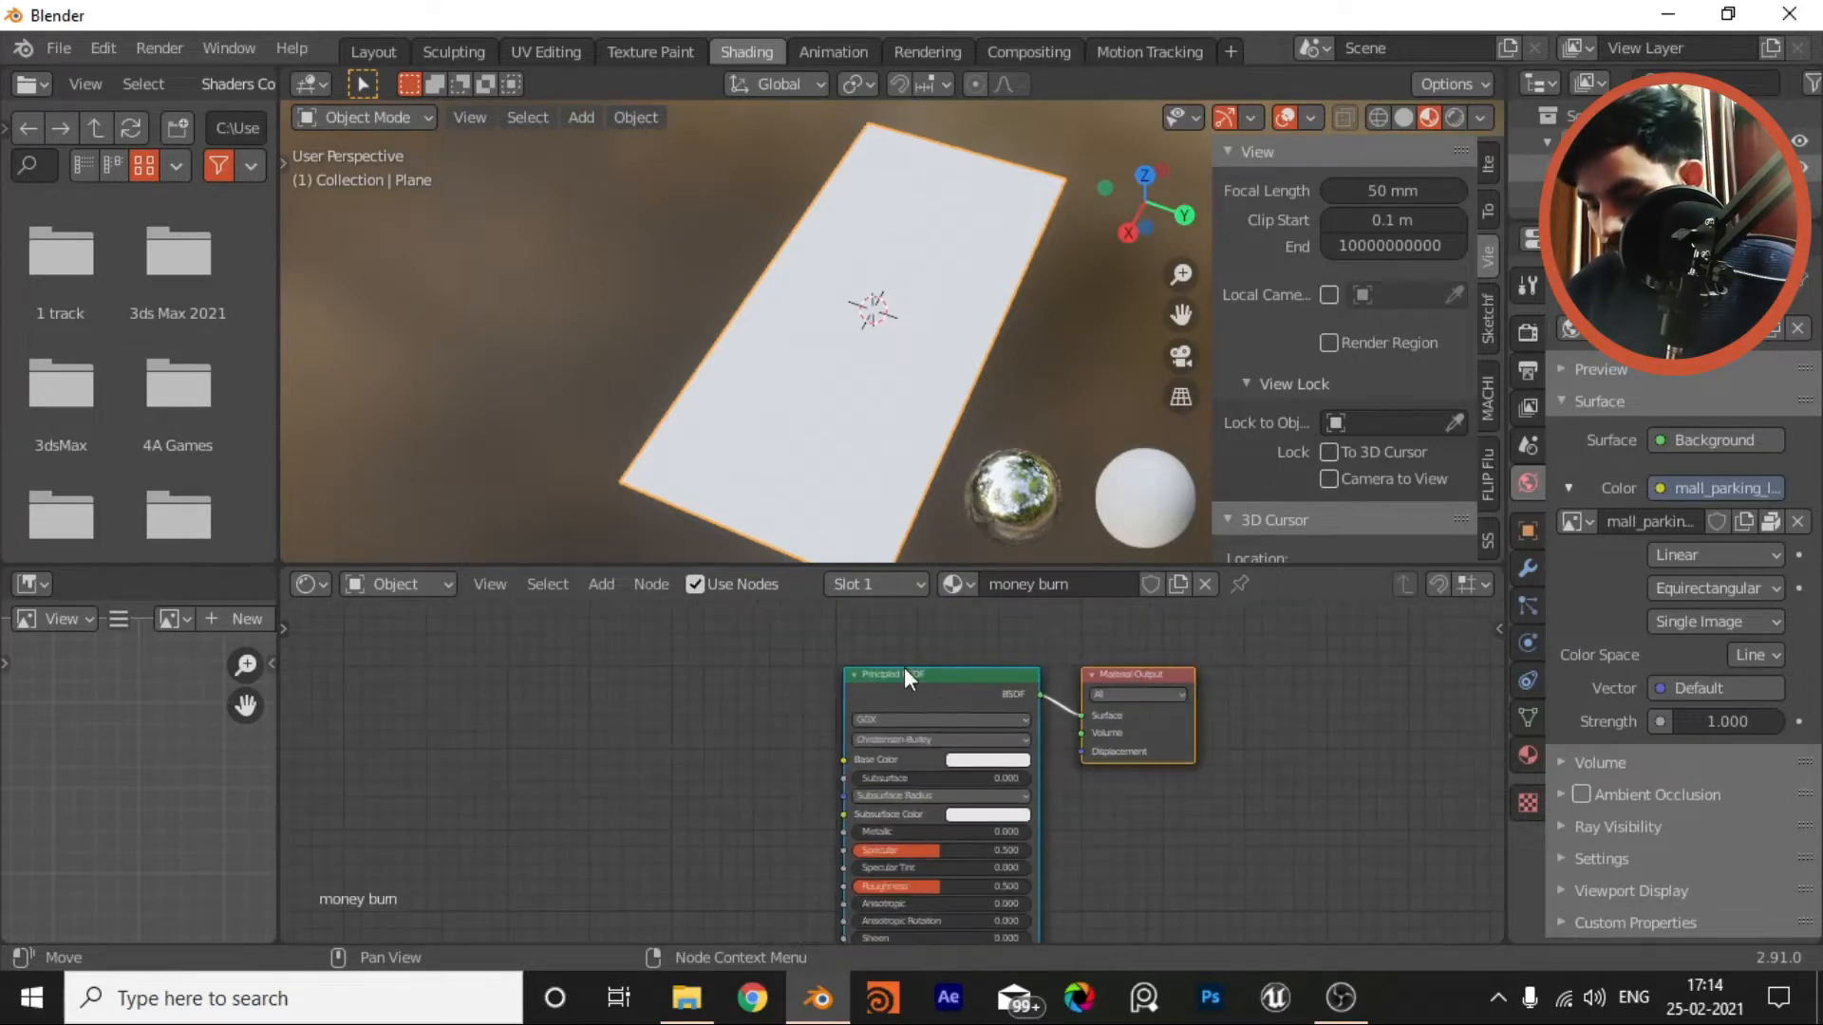
{"action": "left_click_drag", "start_coordinate": [930, 674], "coordinate": [817, 674]}
Step: Unwrap the plane's UVs in Edit Mode and return to Object Mode
{"action": "key", "text": "Tab"}
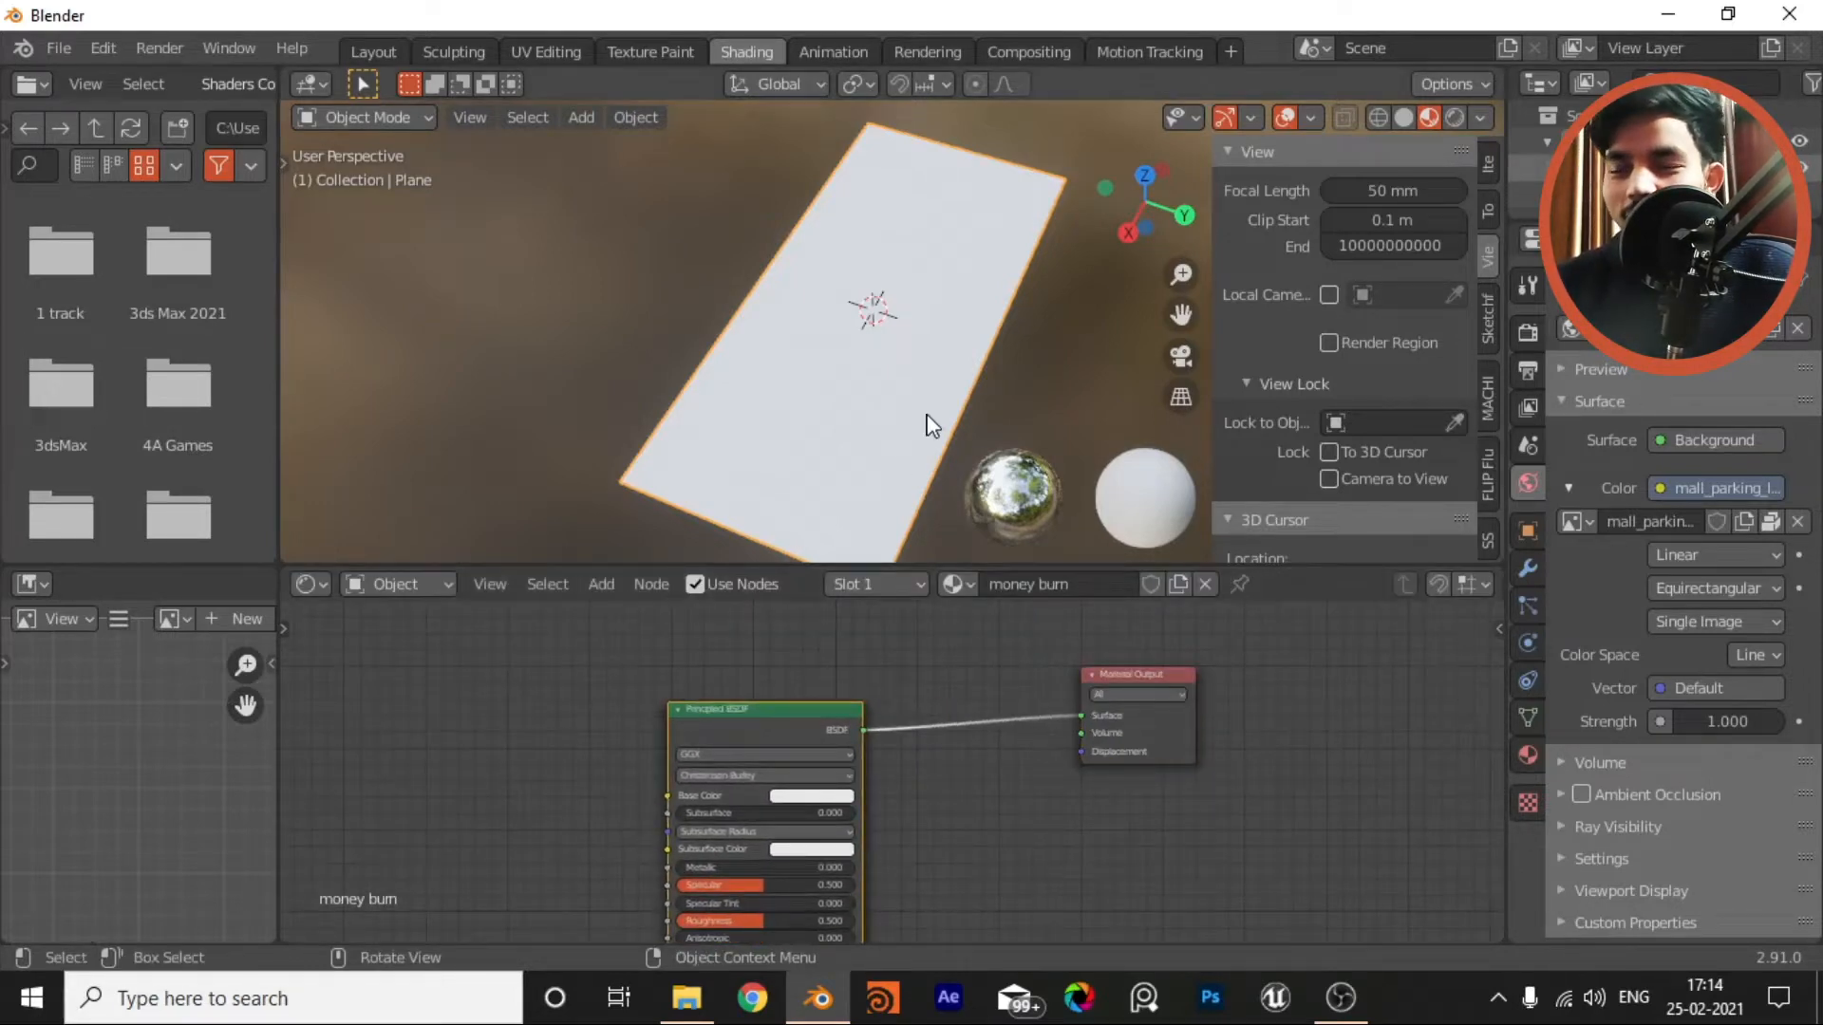
{"action": "key", "text": "u"}
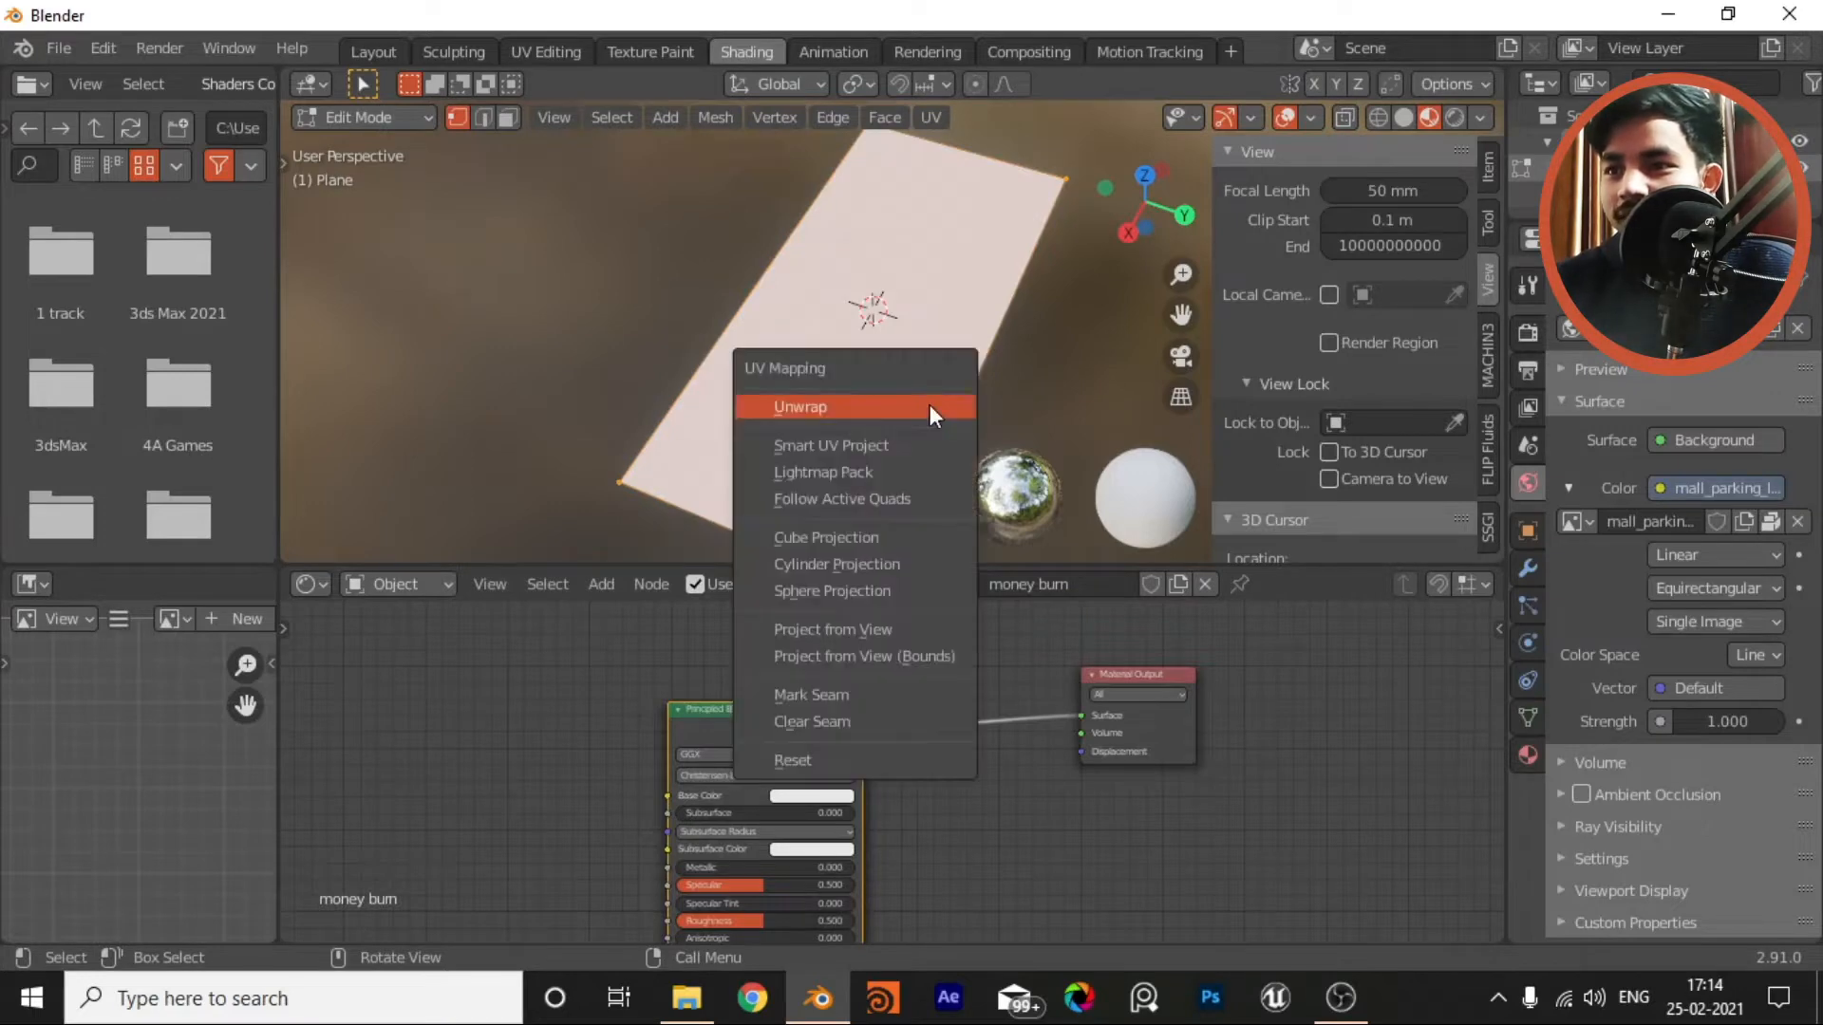
{"action": "left_click", "coordinate": [931, 406]}
{"action": "key", "text": "Tab"}
Step: Add Texture Coordinate, Mapping and Image Texture nodes feeding the Principled BSDF's Base Color, and move them clear of the shader
{"action": "middle_click_drag", "start_coordinate": [852, 659], "coordinate": [950, 640]}
{"action": "scroll", "coordinate": [950, 640], "scroll_direction": "down", "scroll_amount": 3}
{"action": "middle_click_drag", "start_coordinate": [833, 697], "coordinate": [900, 663]}
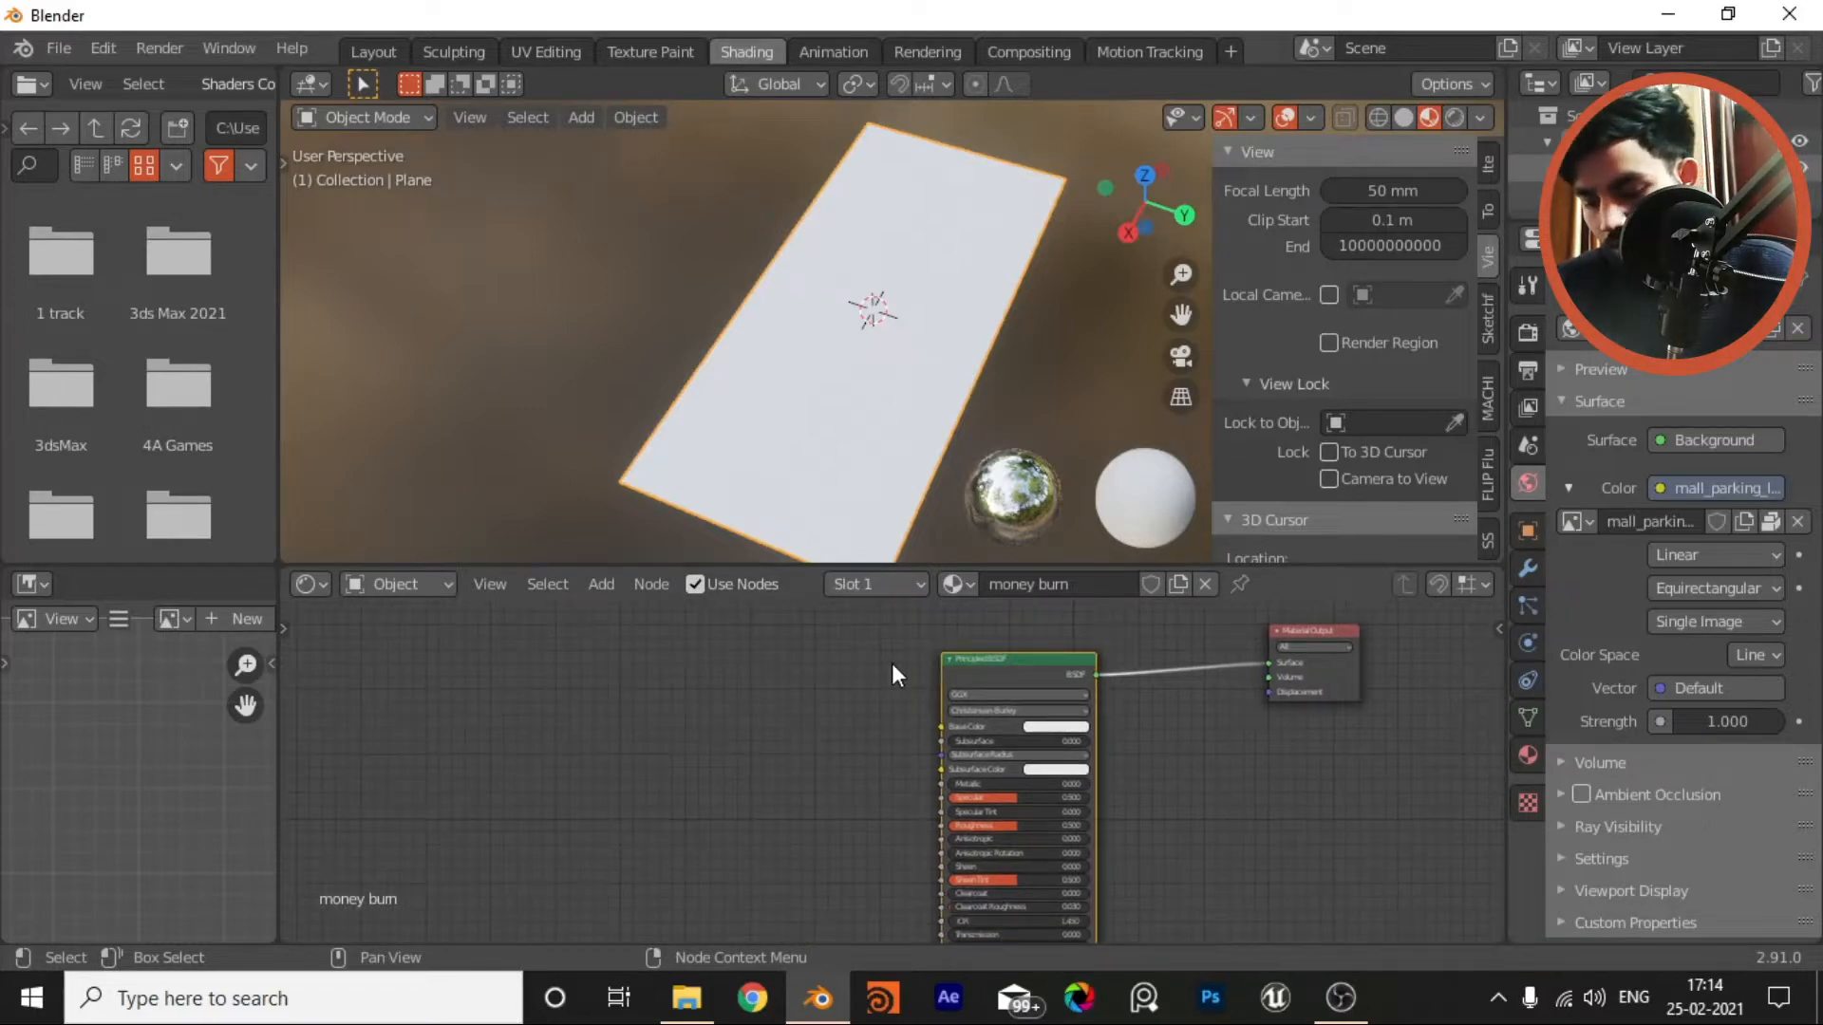
{"action": "key", "text": "ctrl+t"}
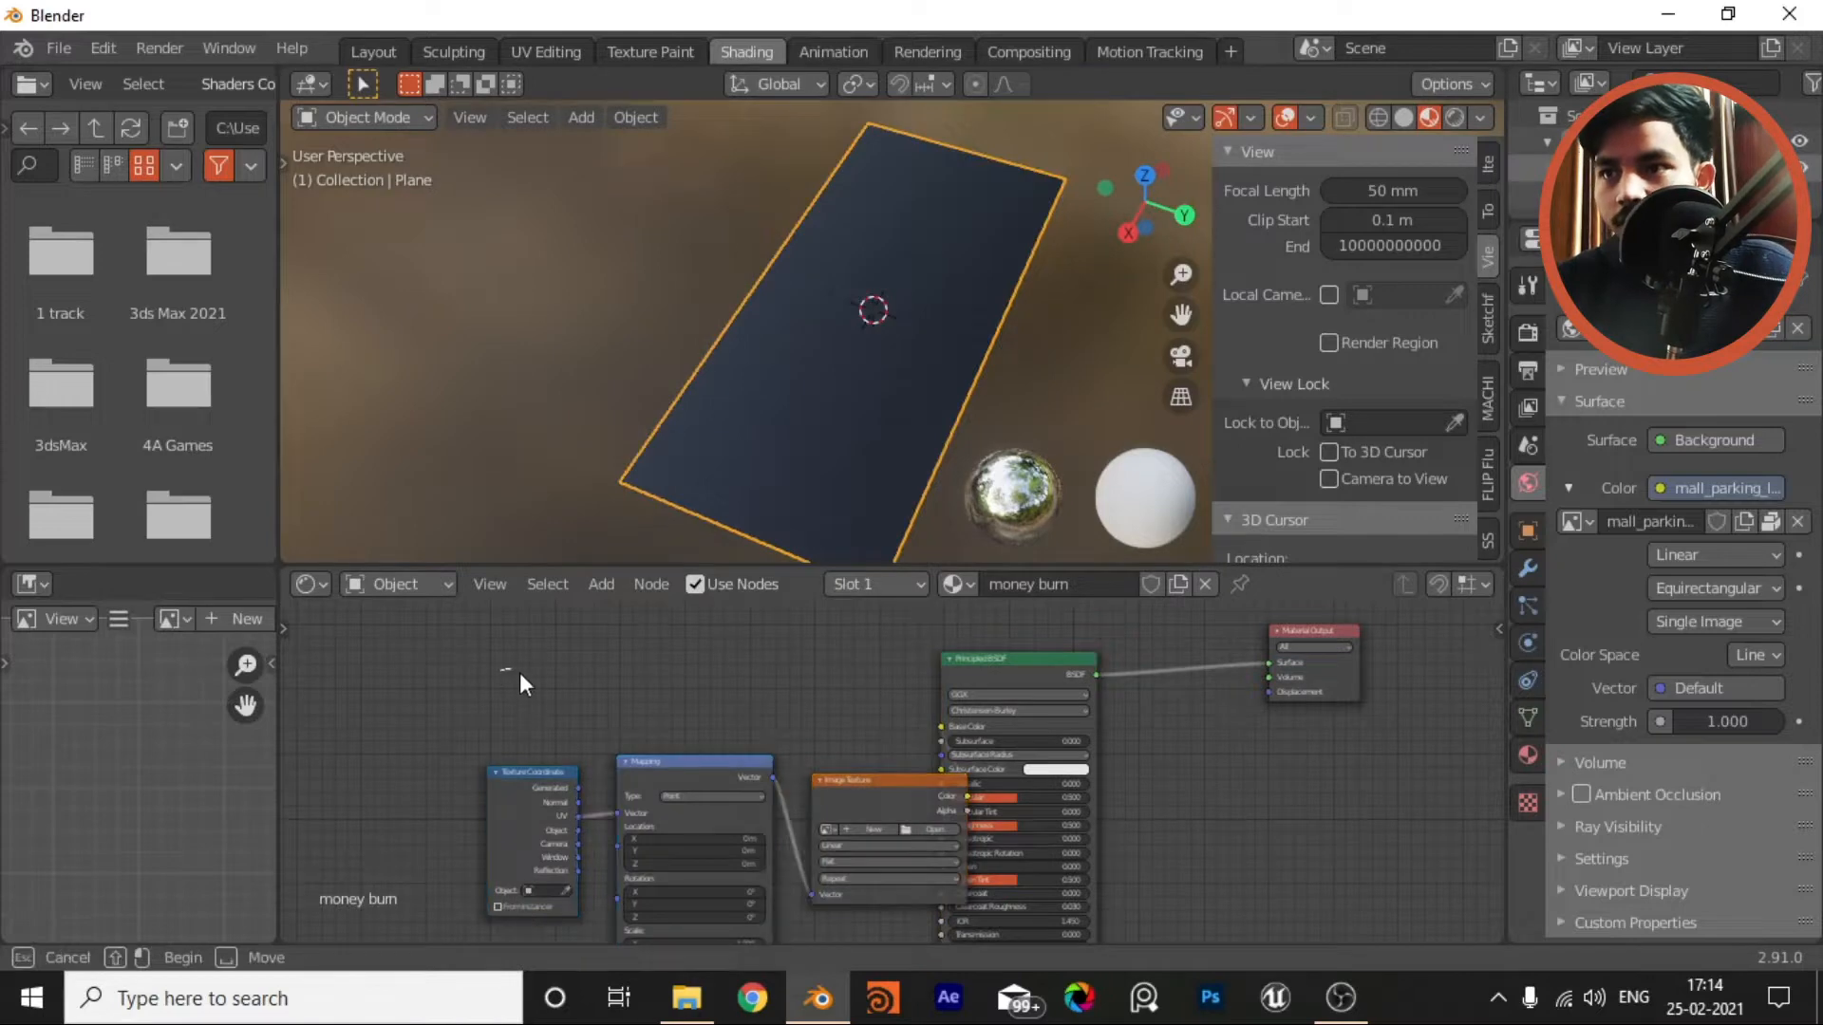
{"action": "left_click_drag", "start_coordinate": [503, 671], "coordinate": [838, 863]}
{"action": "key", "text": "g"}
{"action": "left_click", "coordinate": [675, 801]}
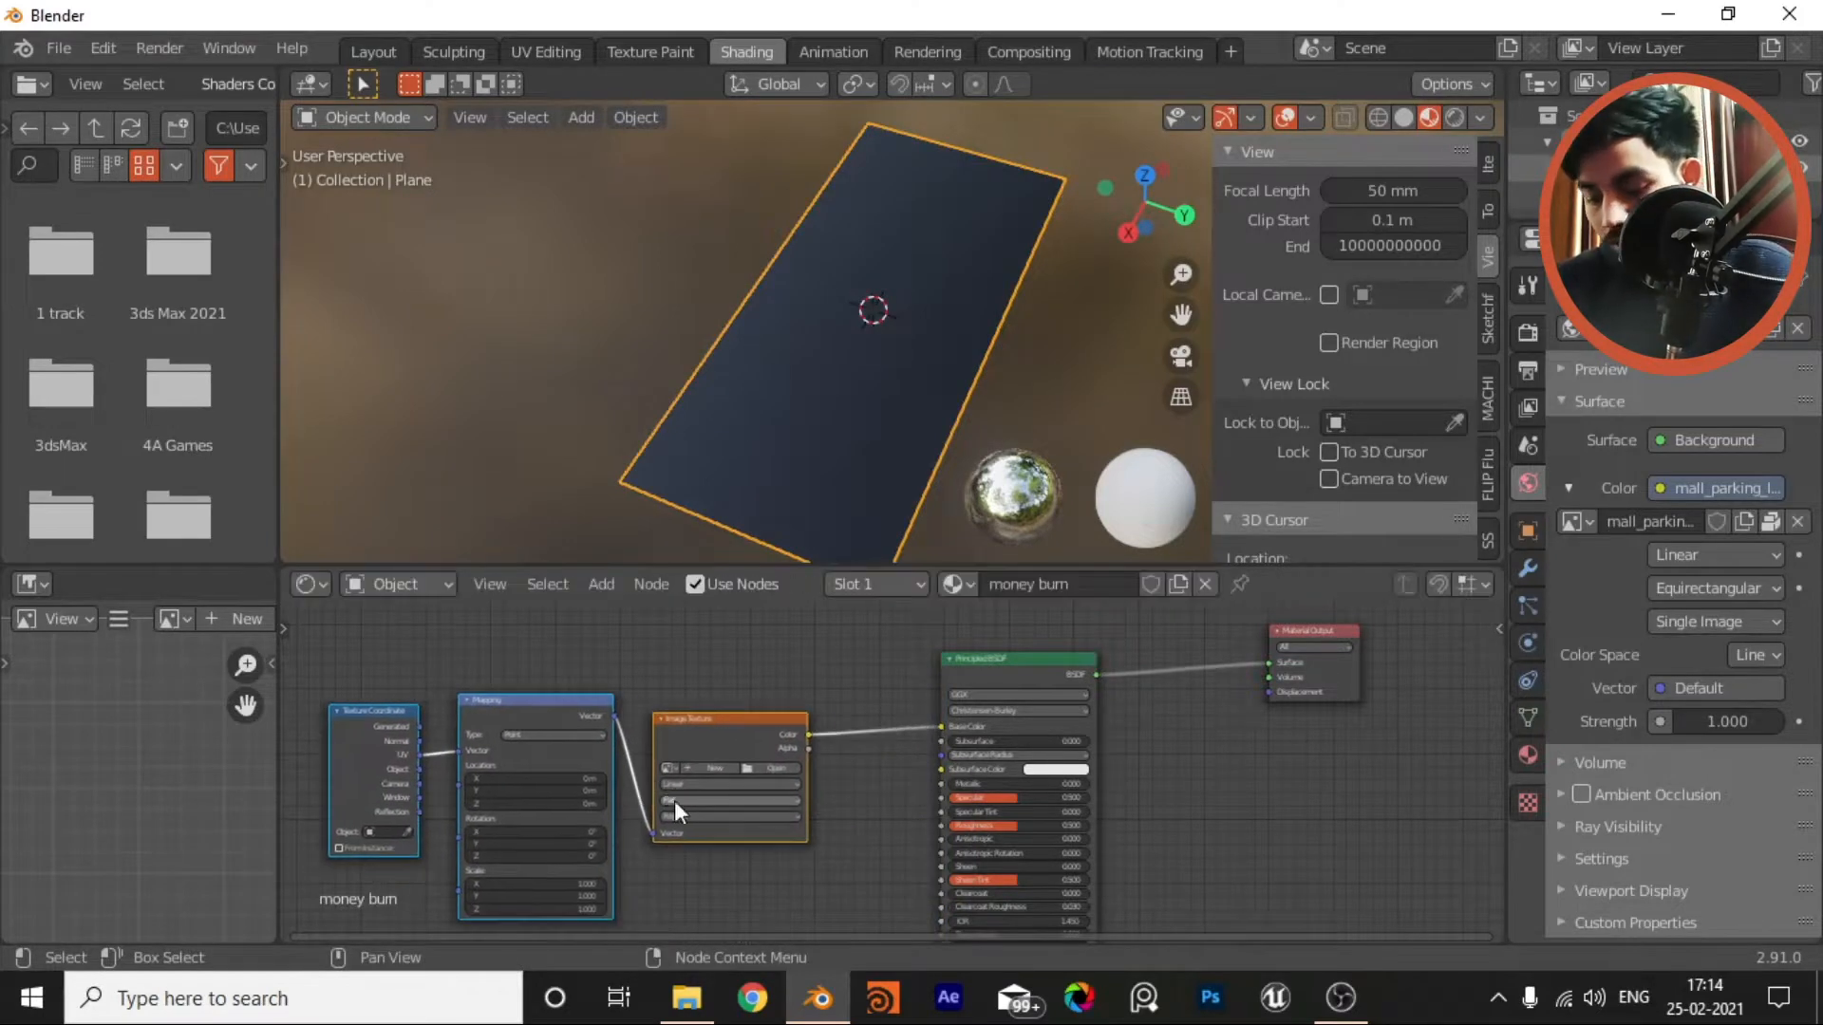
Step: Load the hundred-dollar note image from E:\YOUTUBE\TUTORIALS\PAPER BURNER into the Image Texture node
{"action": "scroll", "coordinate": [716, 877], "scroll_direction": "up", "scroll_amount": 4}
{"action": "middle_click_drag", "start_coordinate": [716, 878], "coordinate": [862, 840]}
{"action": "left_click", "coordinate": [864, 707]}
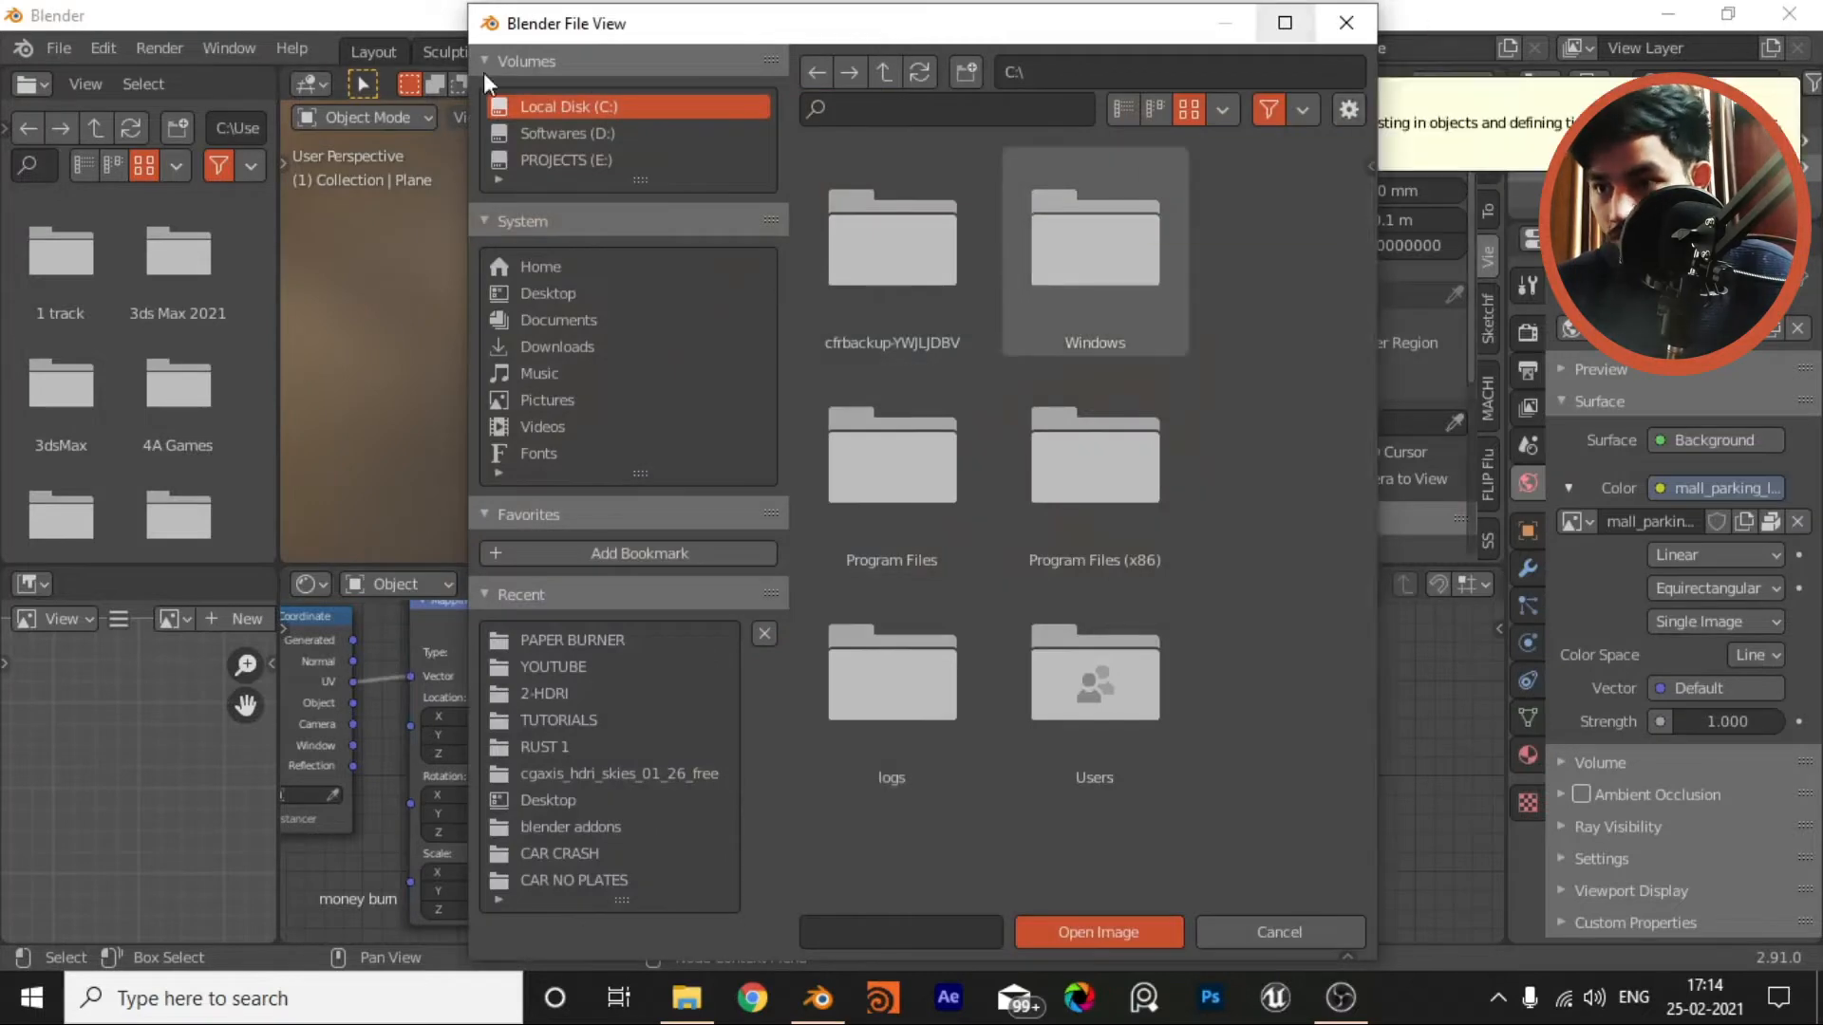
{"action": "left_click", "coordinate": [561, 161]}
{"action": "double_click", "coordinate": [949, 309]}
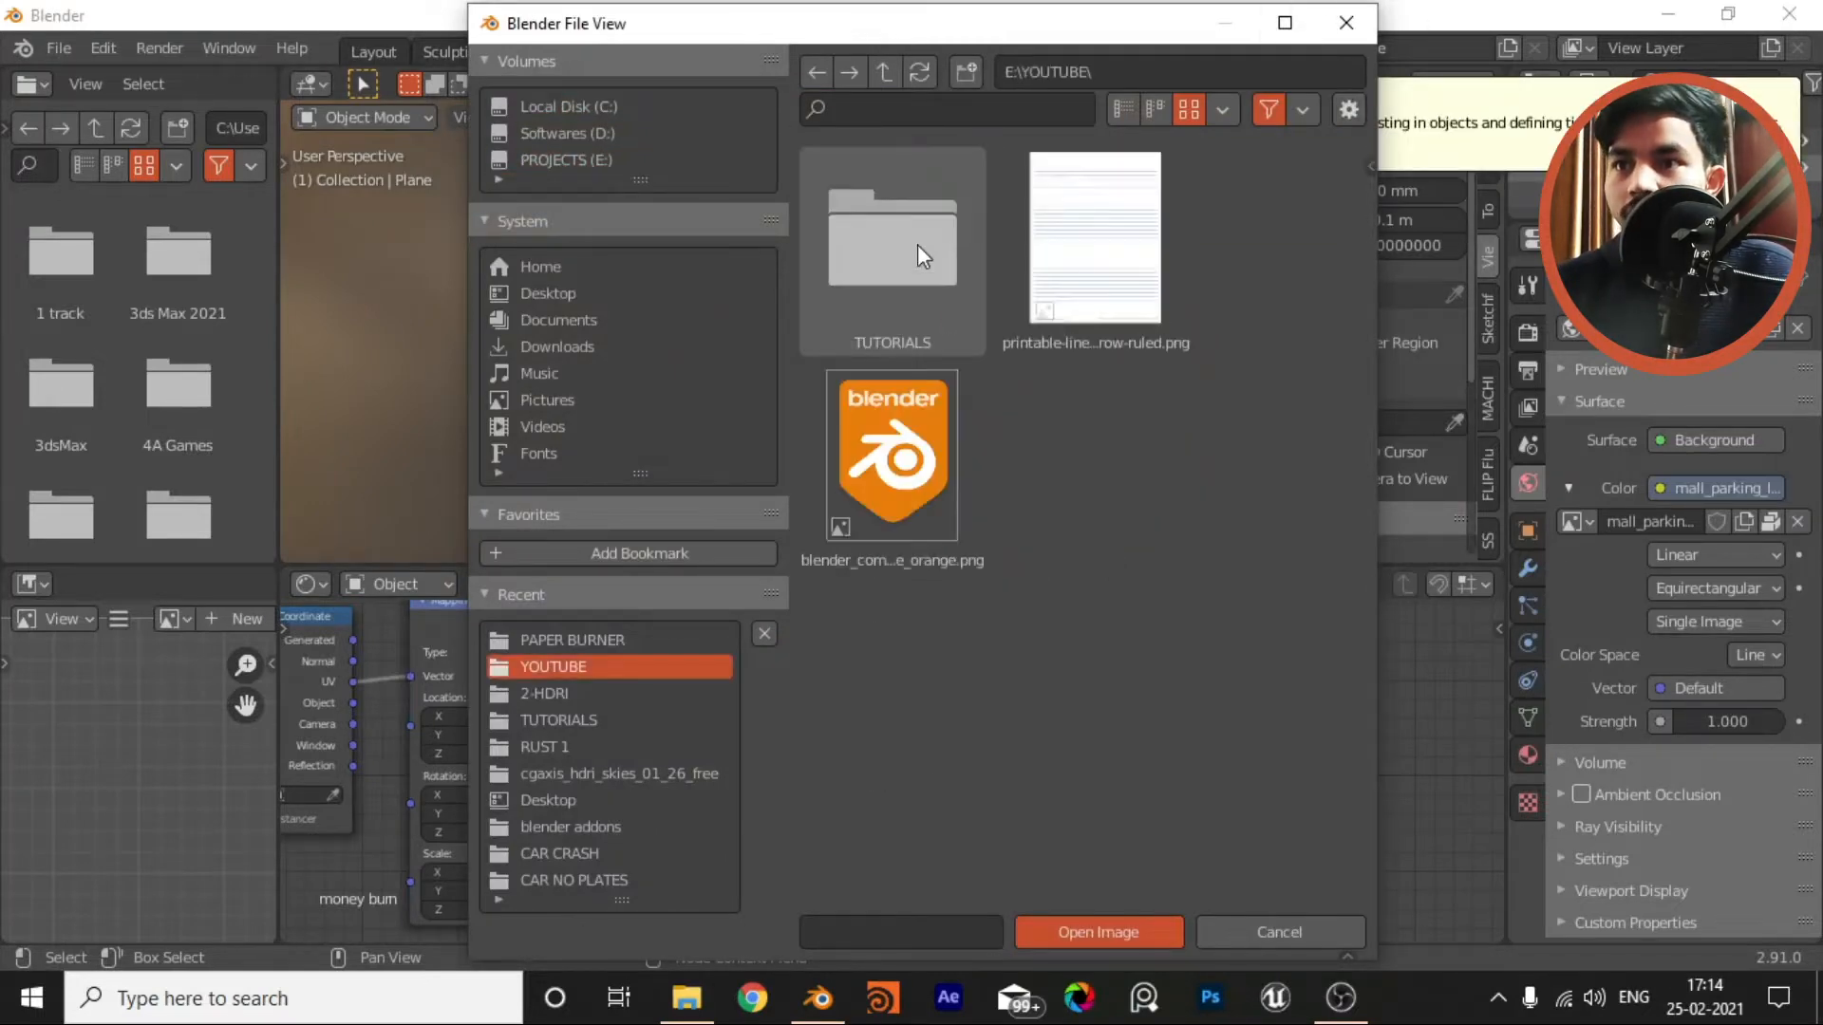
{"action": "double_click", "coordinate": [918, 243]}
{"action": "double_click", "coordinate": [932, 283]}
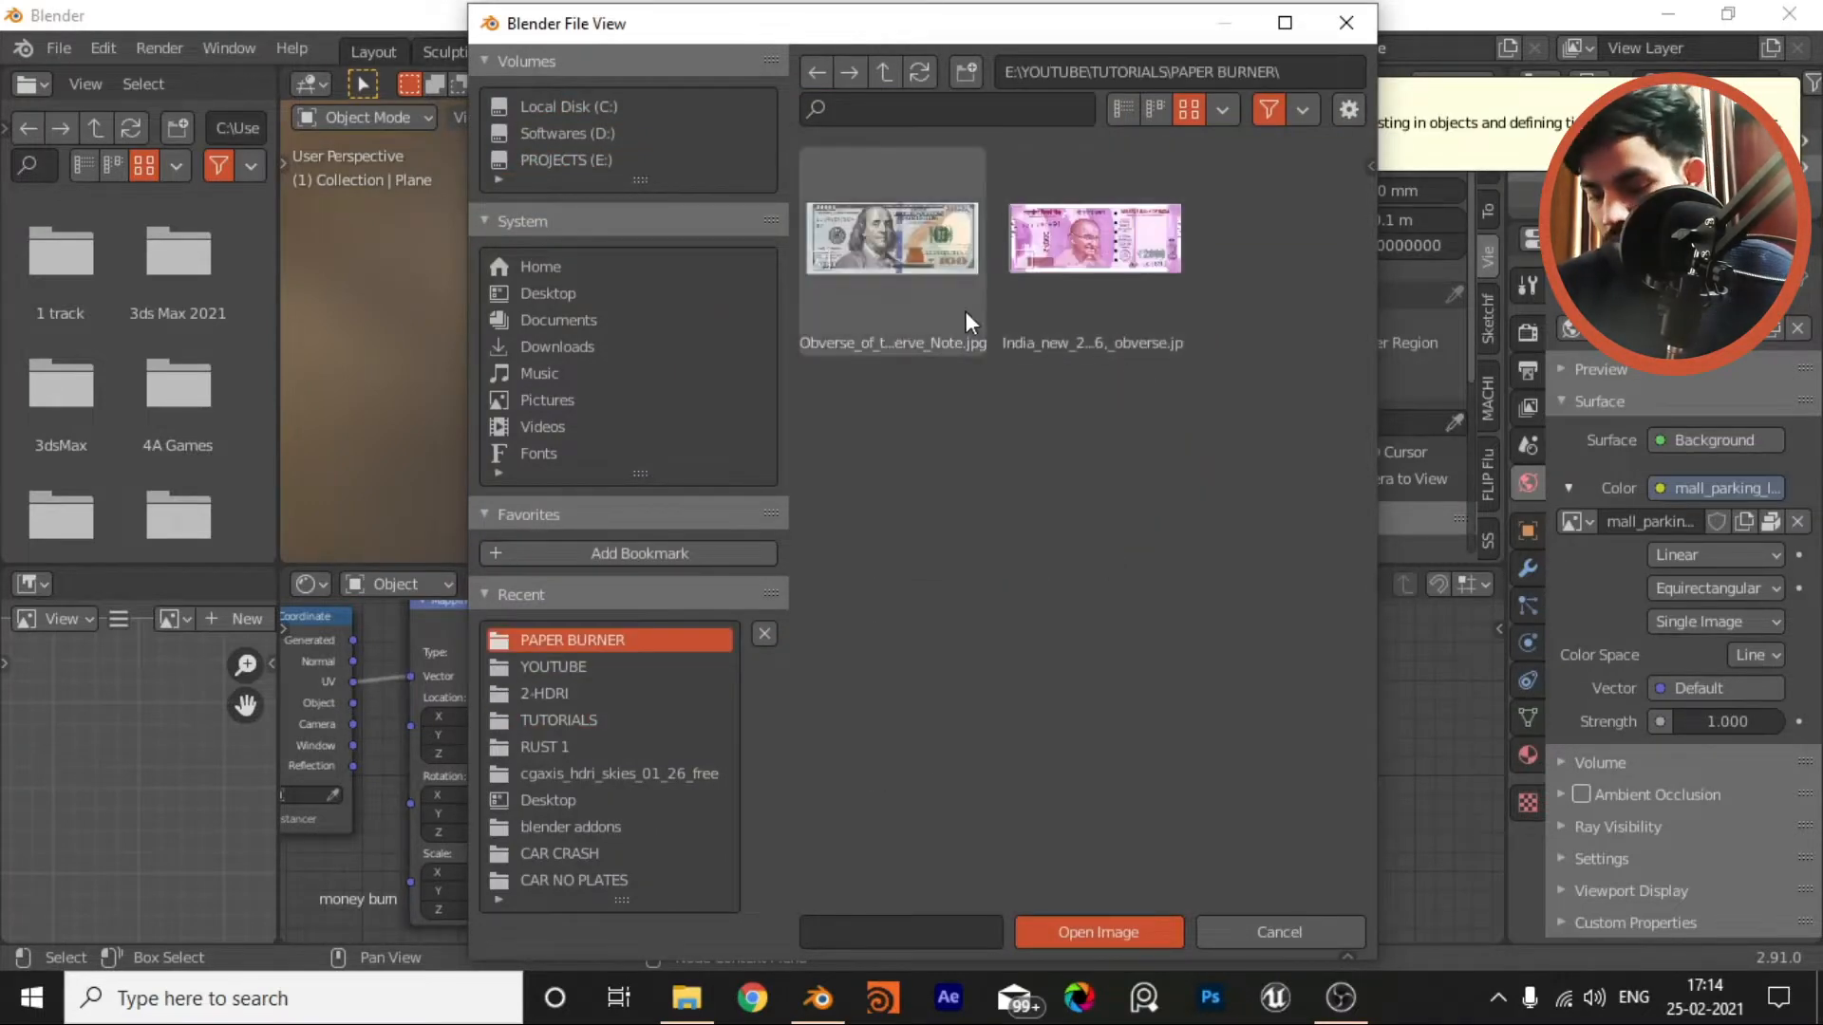
{"action": "double_click", "coordinate": [898, 252]}
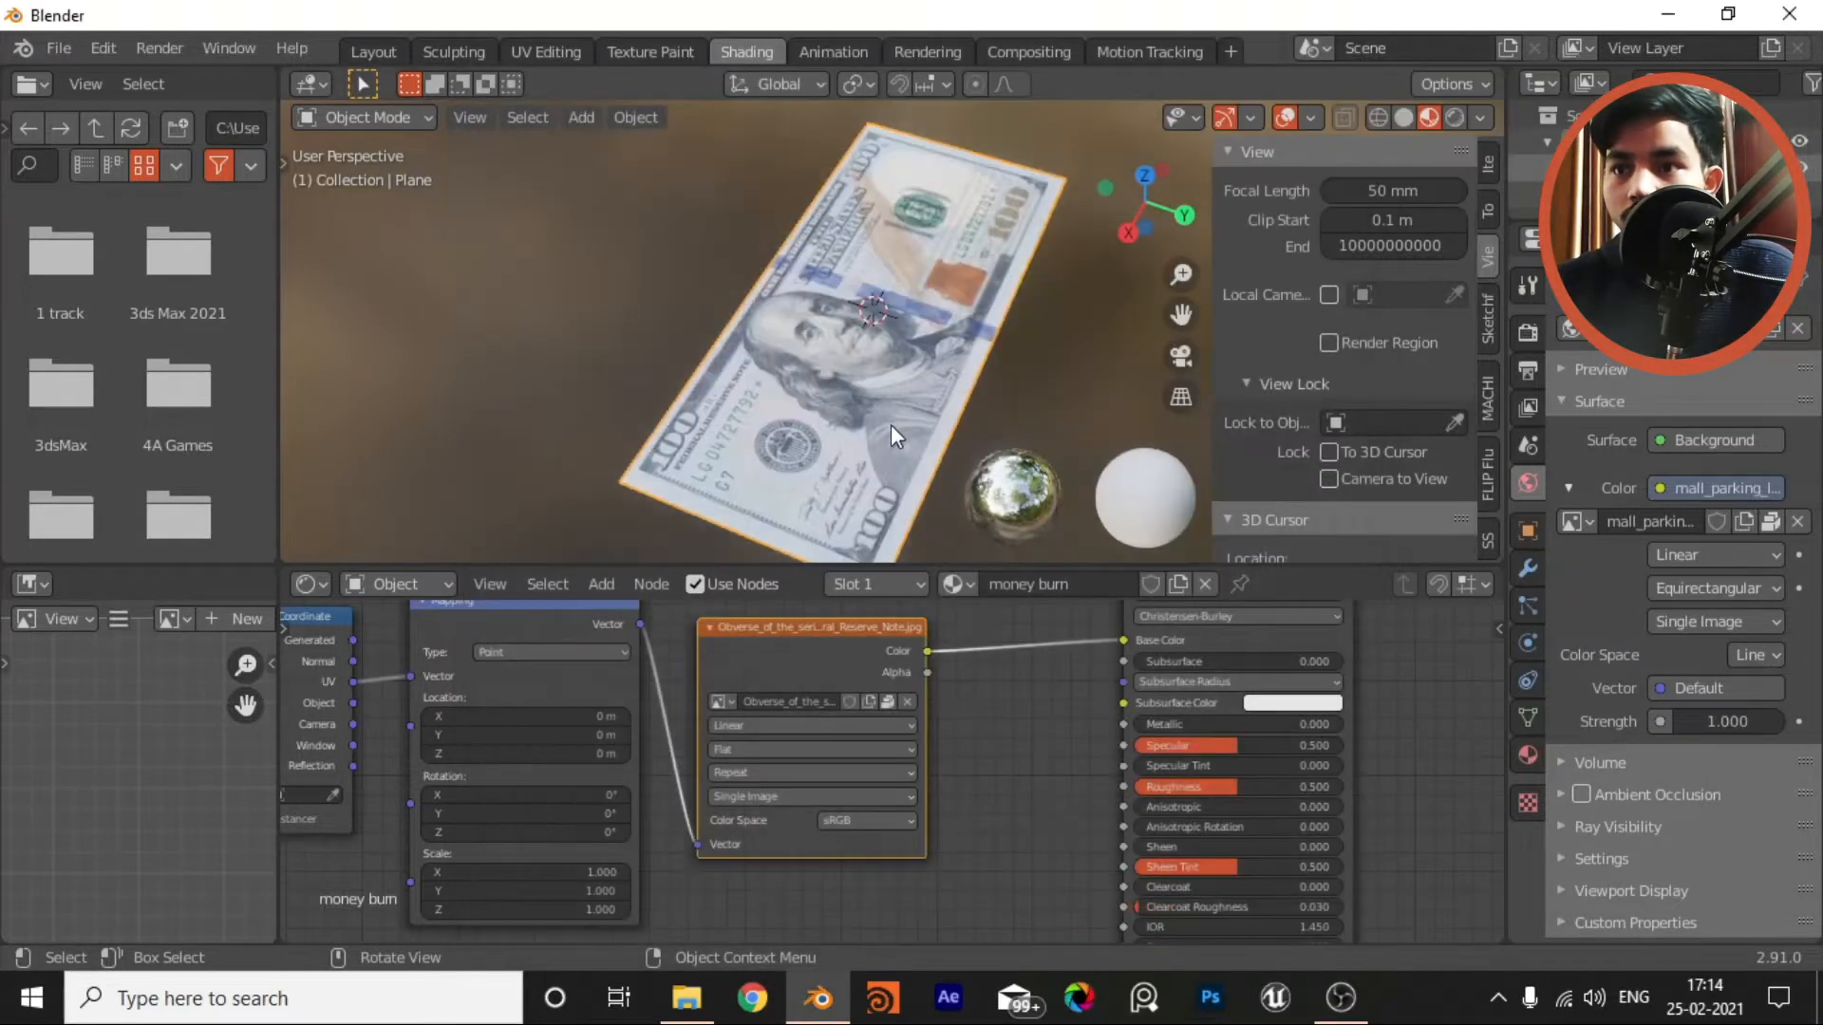
Step: Examine how the banknote image fits the plane's UVs in the UV Editing workspace with the texture shown
{"action": "left_click", "coordinate": [548, 52]}
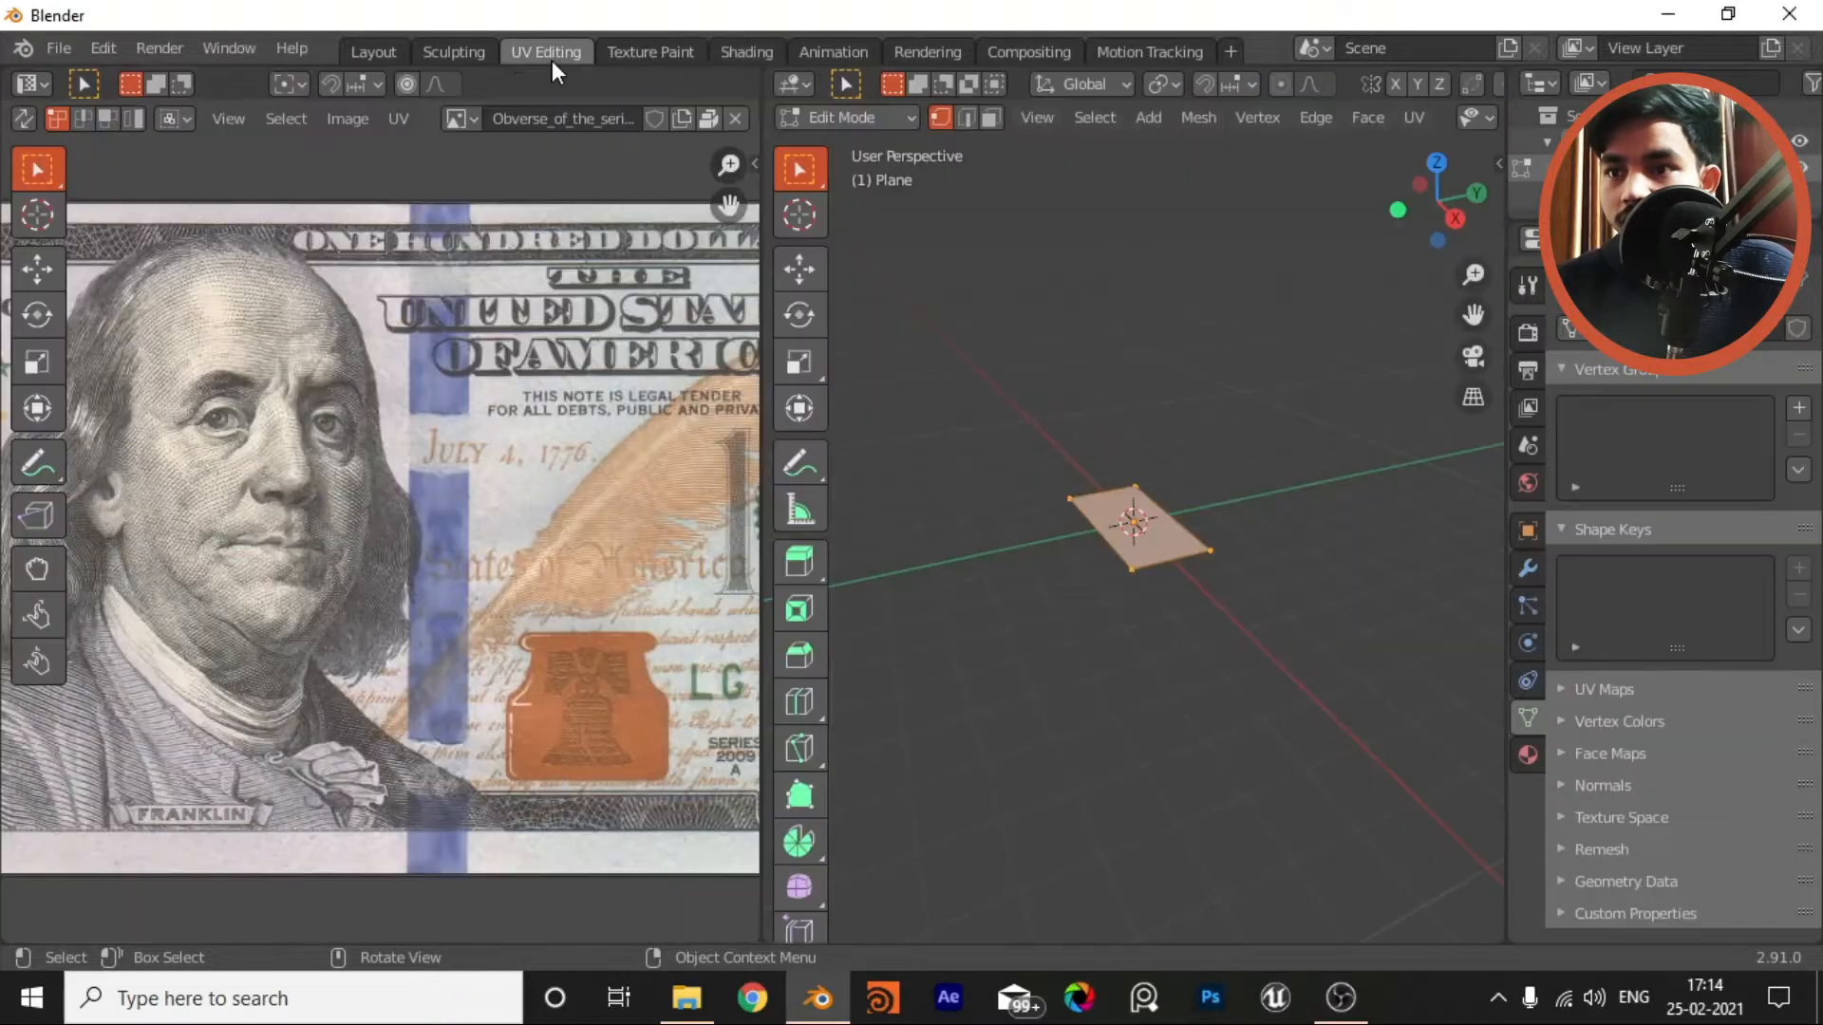
{"action": "scroll", "coordinate": [414, 454], "scroll_direction": "down", "scroll_amount": 5}
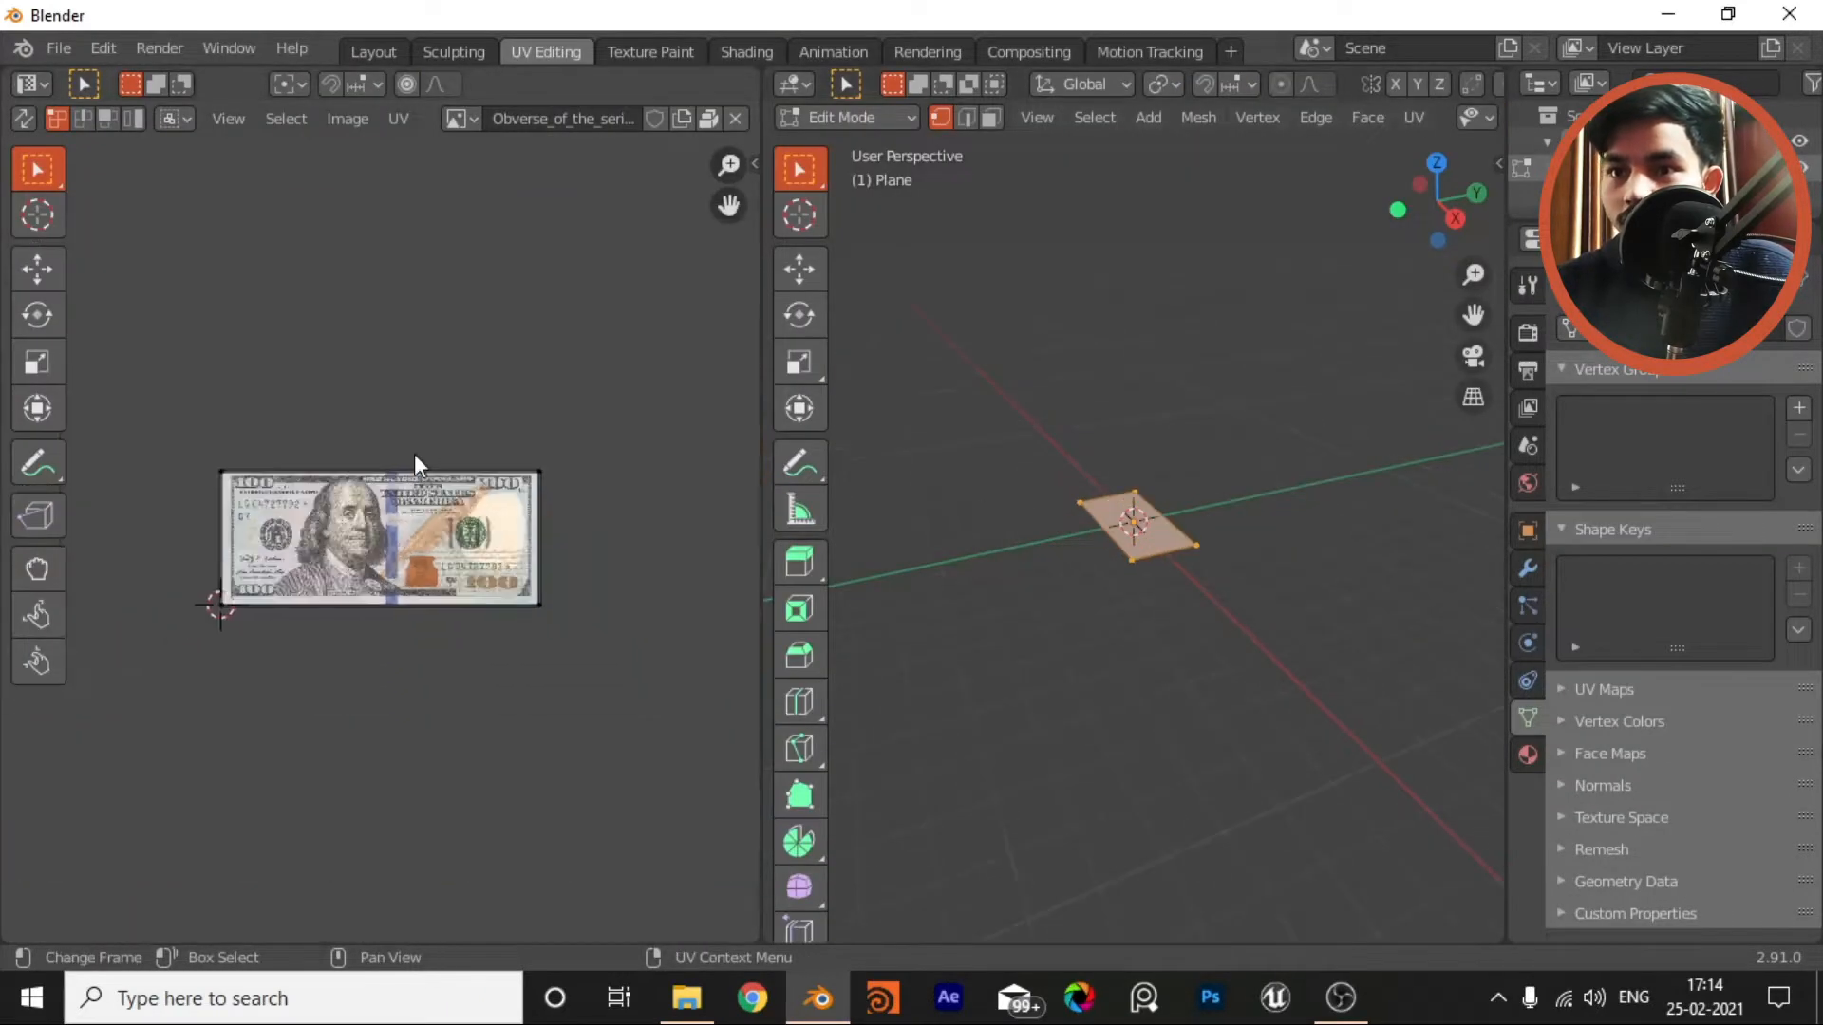
{"action": "scroll", "coordinate": [414, 454], "scroll_direction": "up", "scroll_amount": 4}
{"action": "middle_click_drag", "start_coordinate": [1212, 465], "coordinate": [1202, 529]}
{"action": "scroll", "coordinate": [1202, 529], "scroll_direction": "up", "scroll_amount": 3}
{"action": "key", "text": "z"}
{"action": "left_click", "coordinate": [1177, 677]}
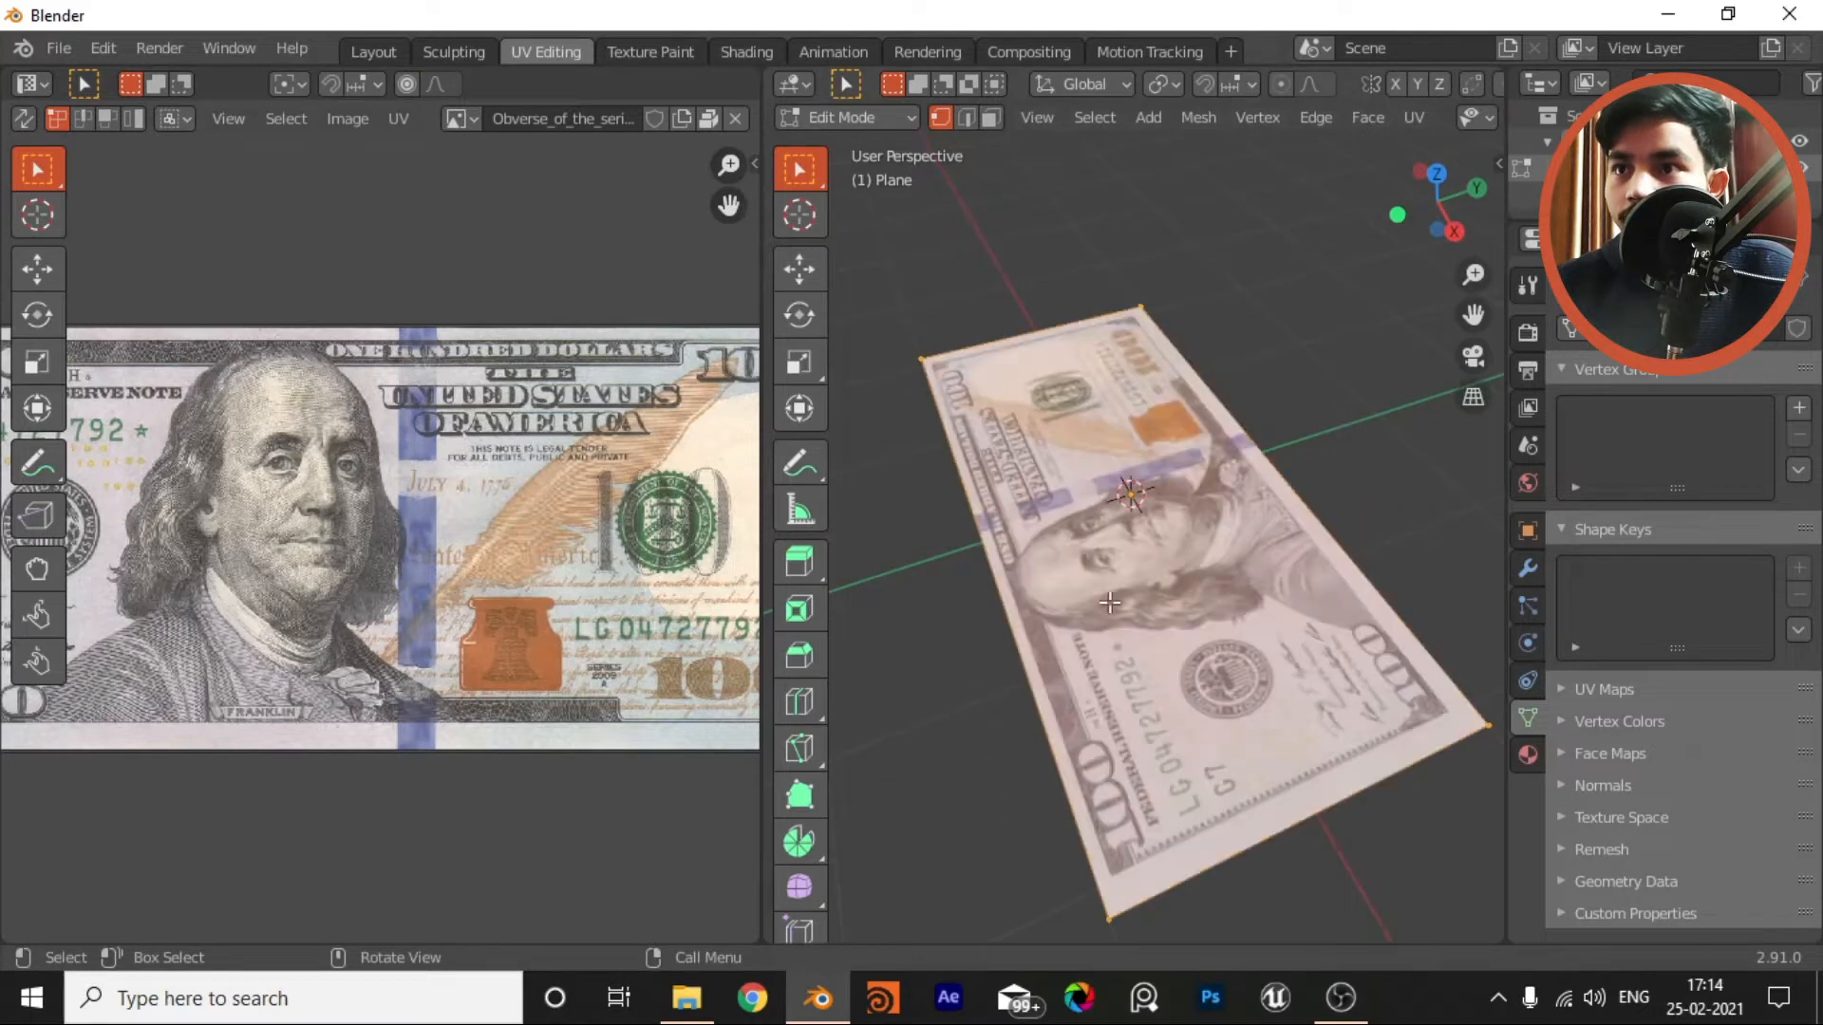
{"action": "mouse_move", "coordinate": [1111, 603]}
{"action": "middle_mouse_down"}
{"action": "mouse_move", "coordinate": [1111, 632]}
{"action": "mouse_move", "coordinate": [1106, 579]}
{"action": "middle_mouse_up"}
Step: Return to the Shading workspace and delete the Mapping node from the banknote material
{"action": "left_click", "coordinate": [759, 54]}
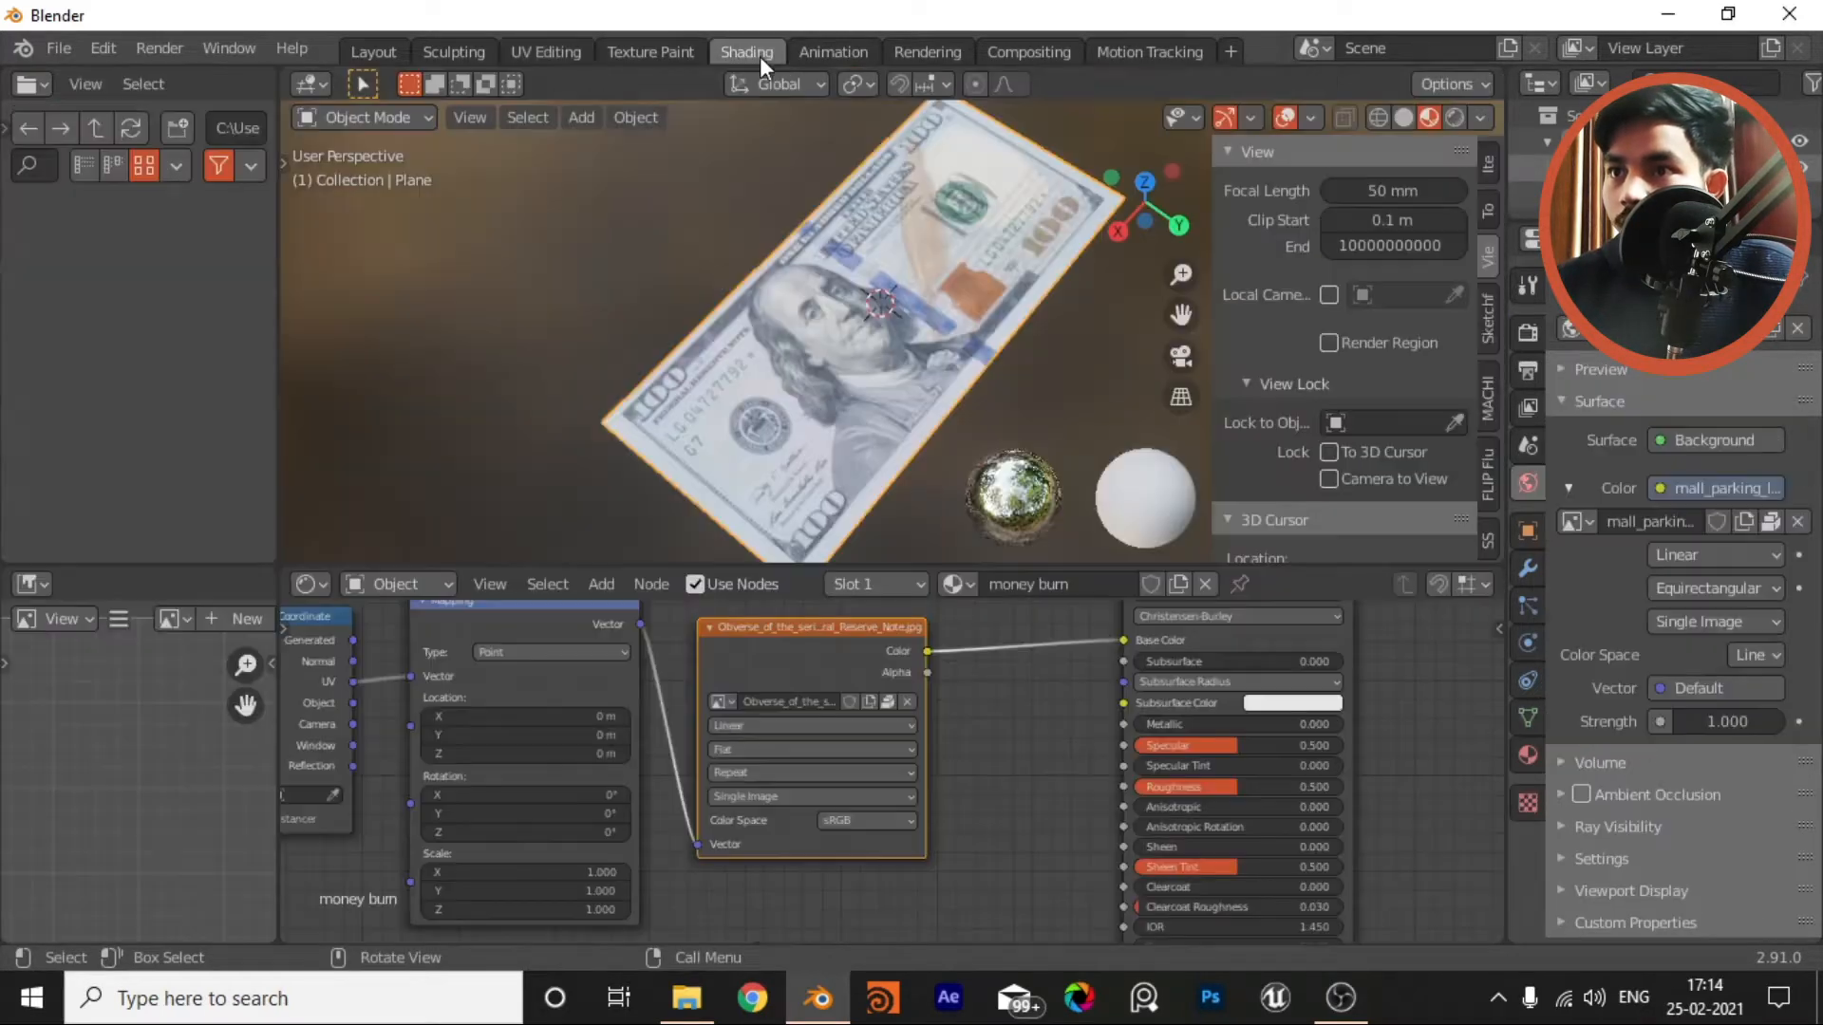
{"action": "scroll", "coordinate": [983, 384], "scroll_direction": "down", "scroll_amount": 2}
{"action": "scroll", "coordinate": [889, 659], "scroll_direction": "down", "scroll_amount": 4}
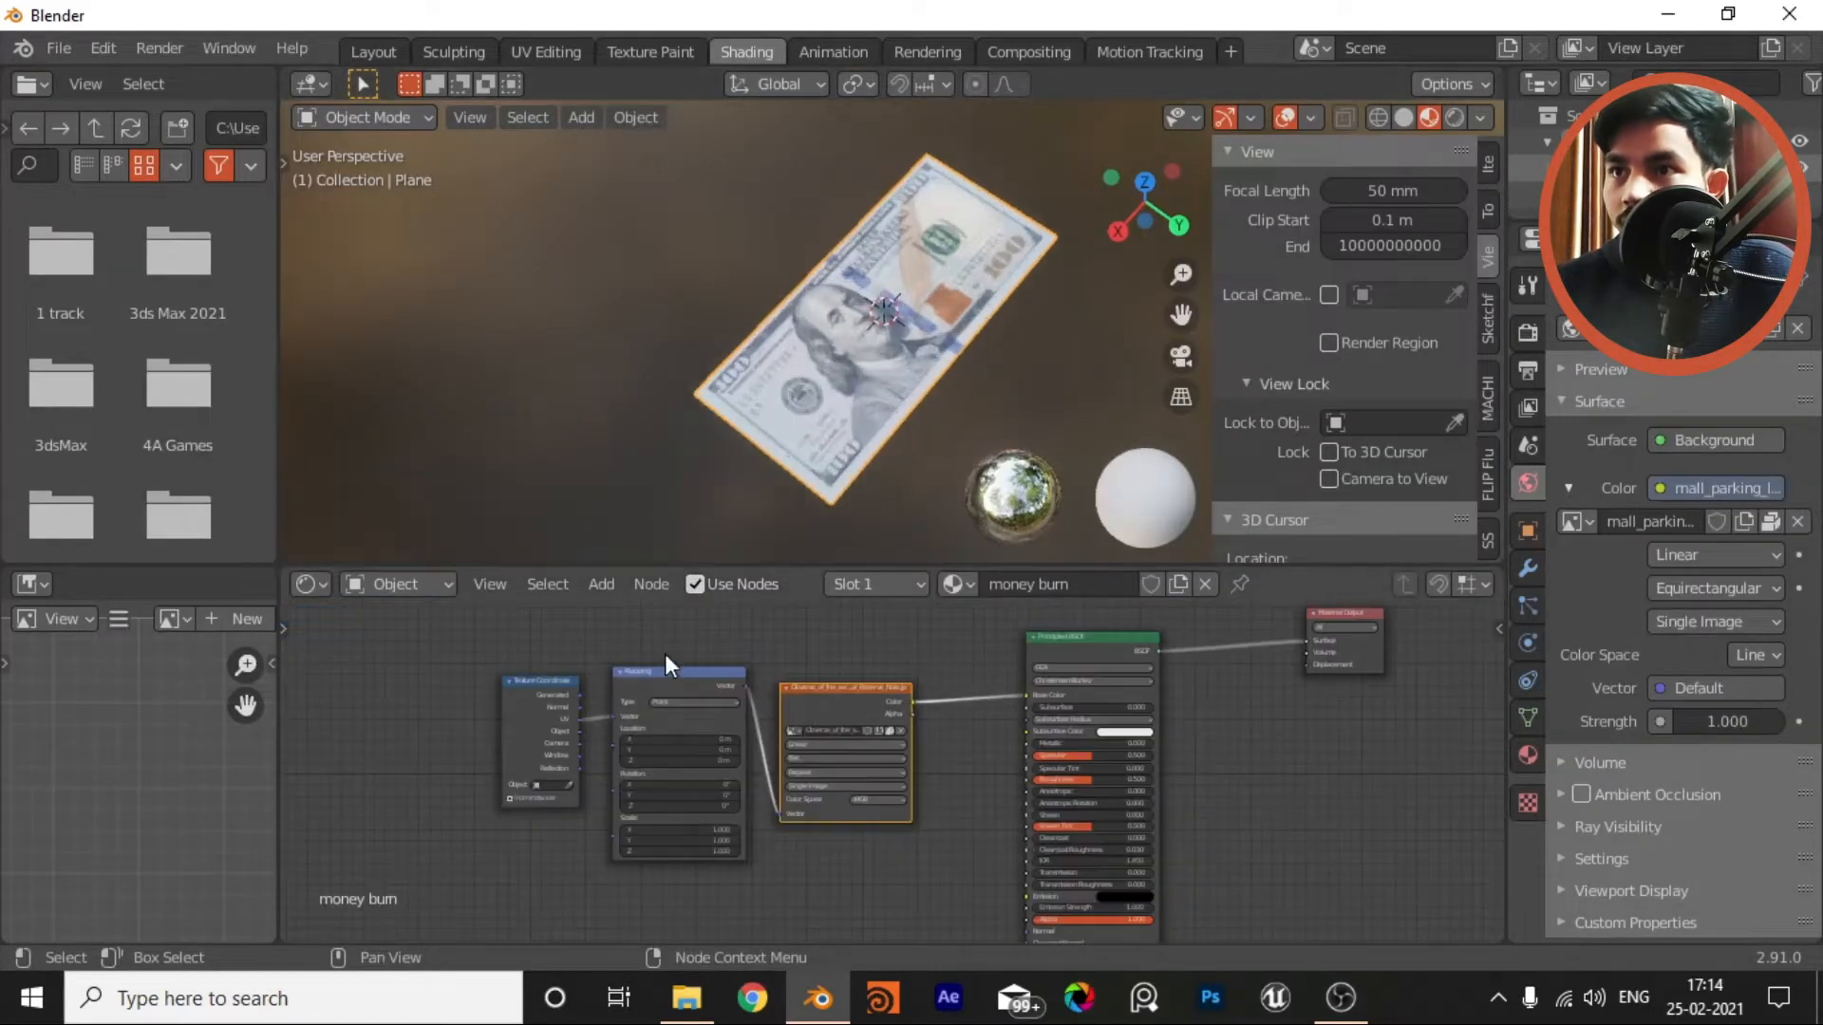
{"action": "middle_click_drag", "start_coordinate": [665, 654], "coordinate": [916, 705]}
{"action": "left_click", "coordinate": [750, 725]}
{"action": "scroll", "coordinate": [887, 715], "scroll_direction": "up", "scroll_amount": 2}
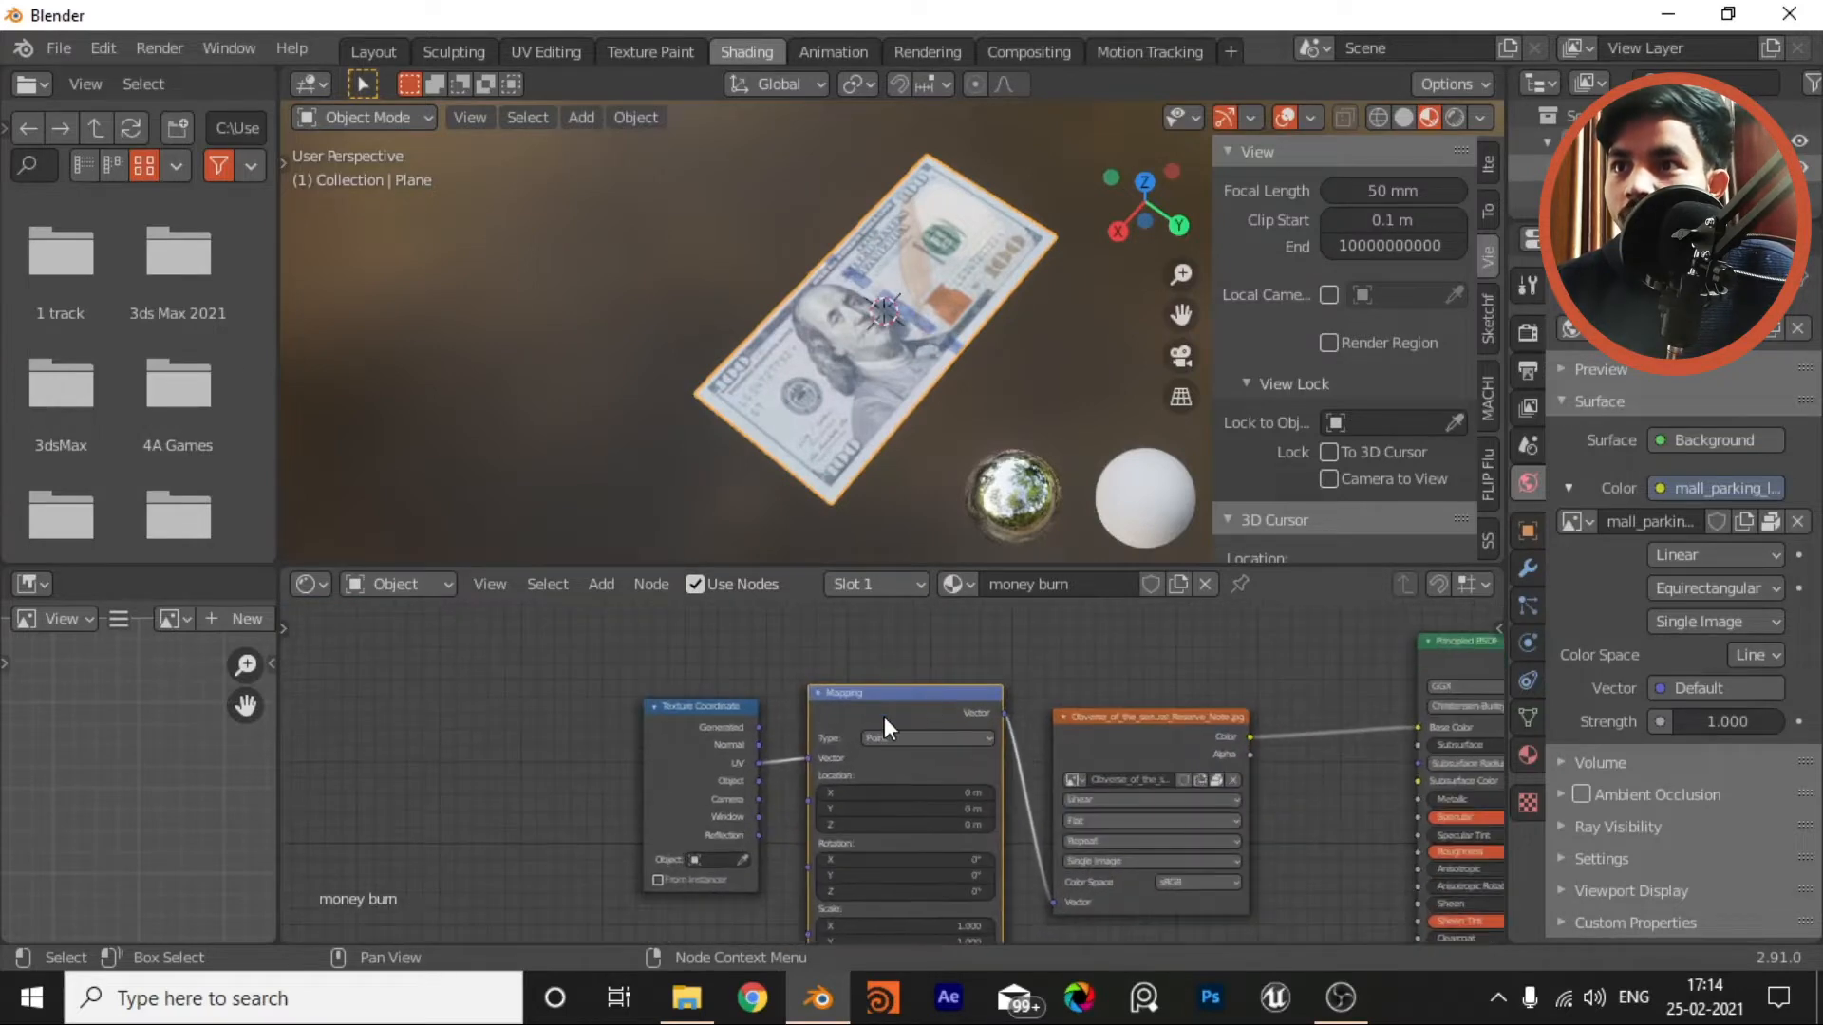
{"action": "key", "text": "x"}
Step: Move the Texture Coordinate node up and farther away from the image texture node
{"action": "middle_click_drag", "start_coordinate": [762, 718], "coordinate": [796, 740]}
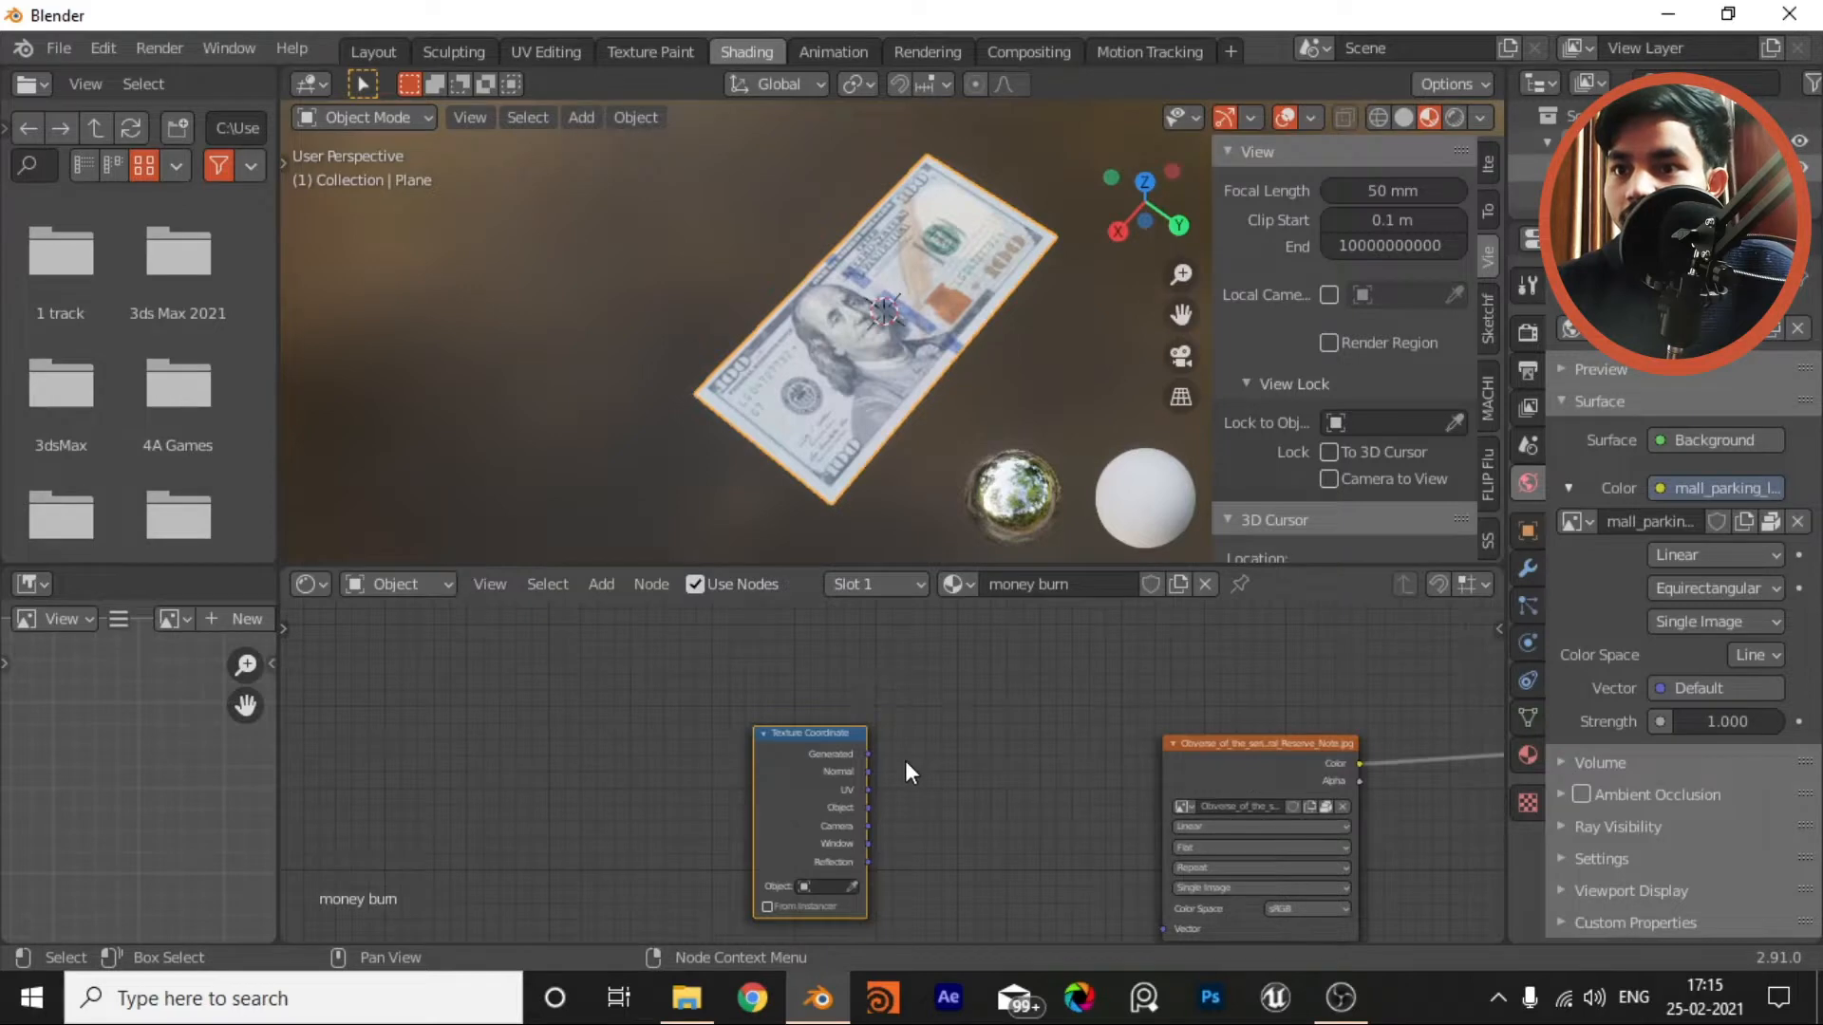
{"action": "key", "text": "g"}
{"action": "left_click", "coordinate": [749, 677]}
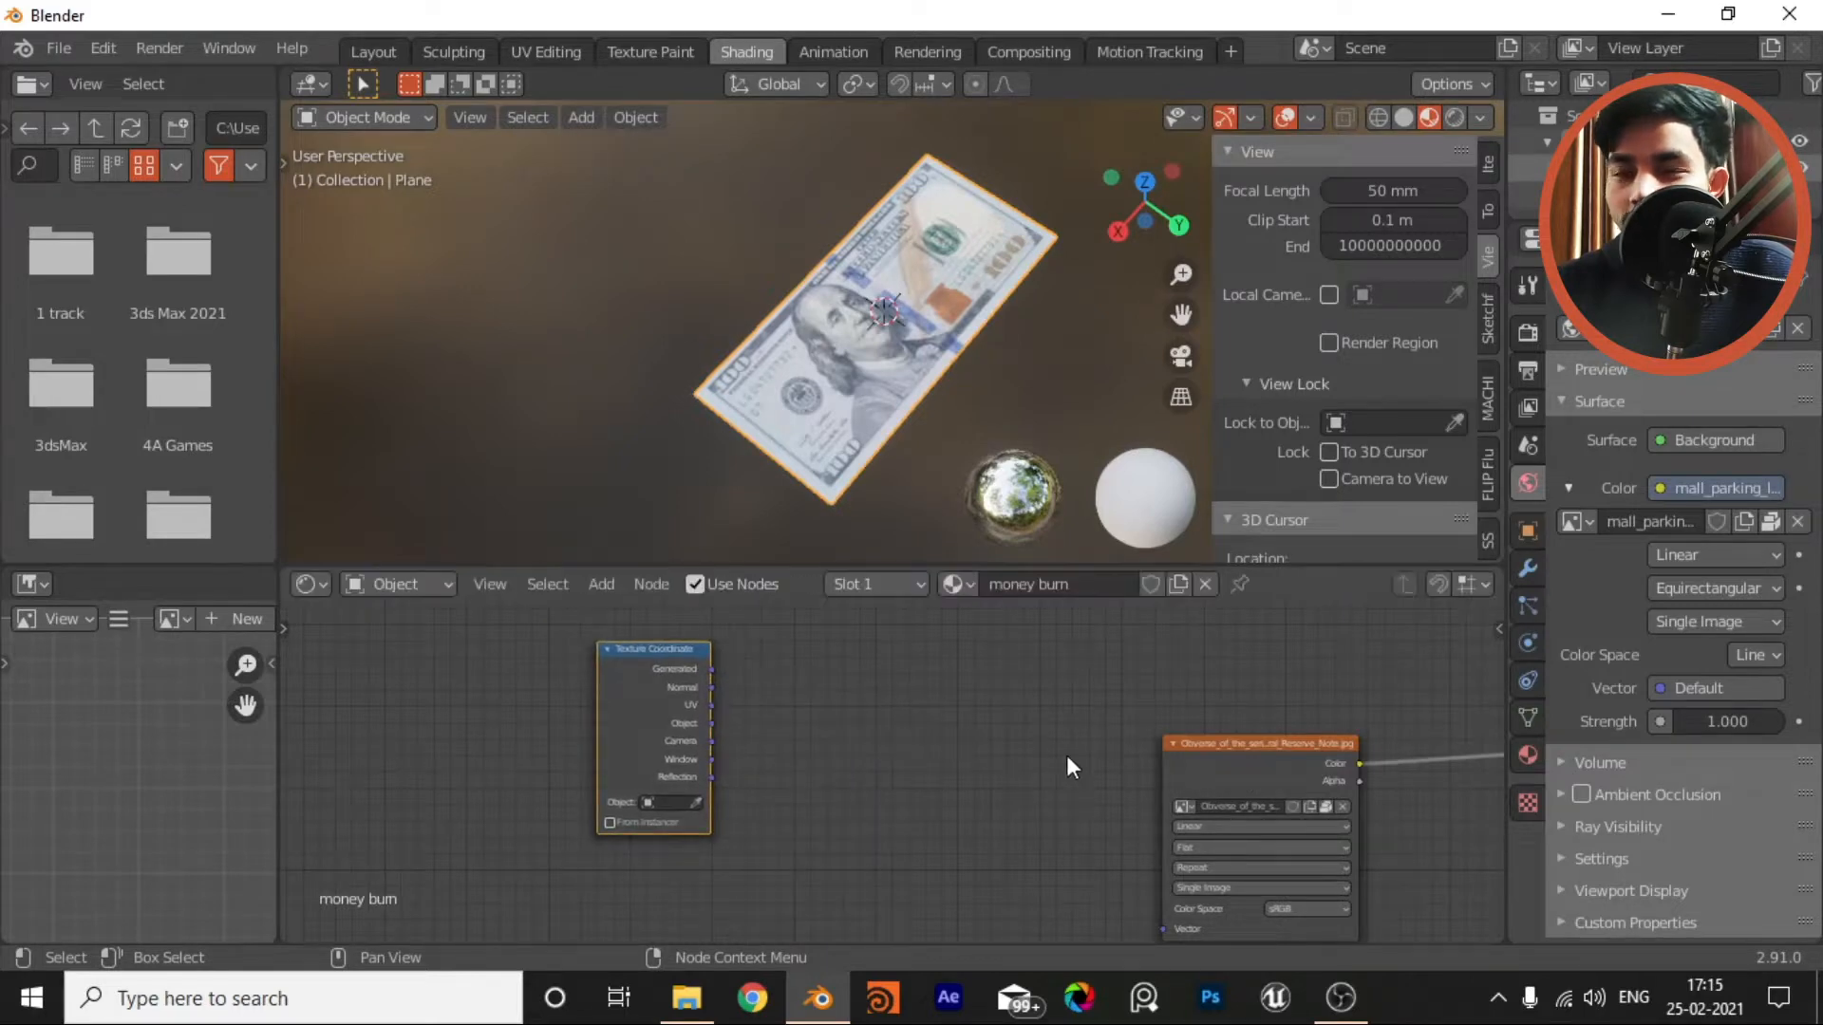
Step: Lower the banknote image texture node and shift the Principled BSDF closer to the Material Output
{"action": "scroll", "coordinate": [959, 702], "scroll_direction": "up", "scroll_amount": 3}
{"action": "scroll", "coordinate": [1092, 730], "scroll_direction": "down", "scroll_amount": 4}
{"action": "middle_click_drag", "start_coordinate": [1109, 734], "coordinate": [860, 763]}
{"action": "scroll", "coordinate": [864, 763], "scroll_direction": "down", "scroll_amount": 2}
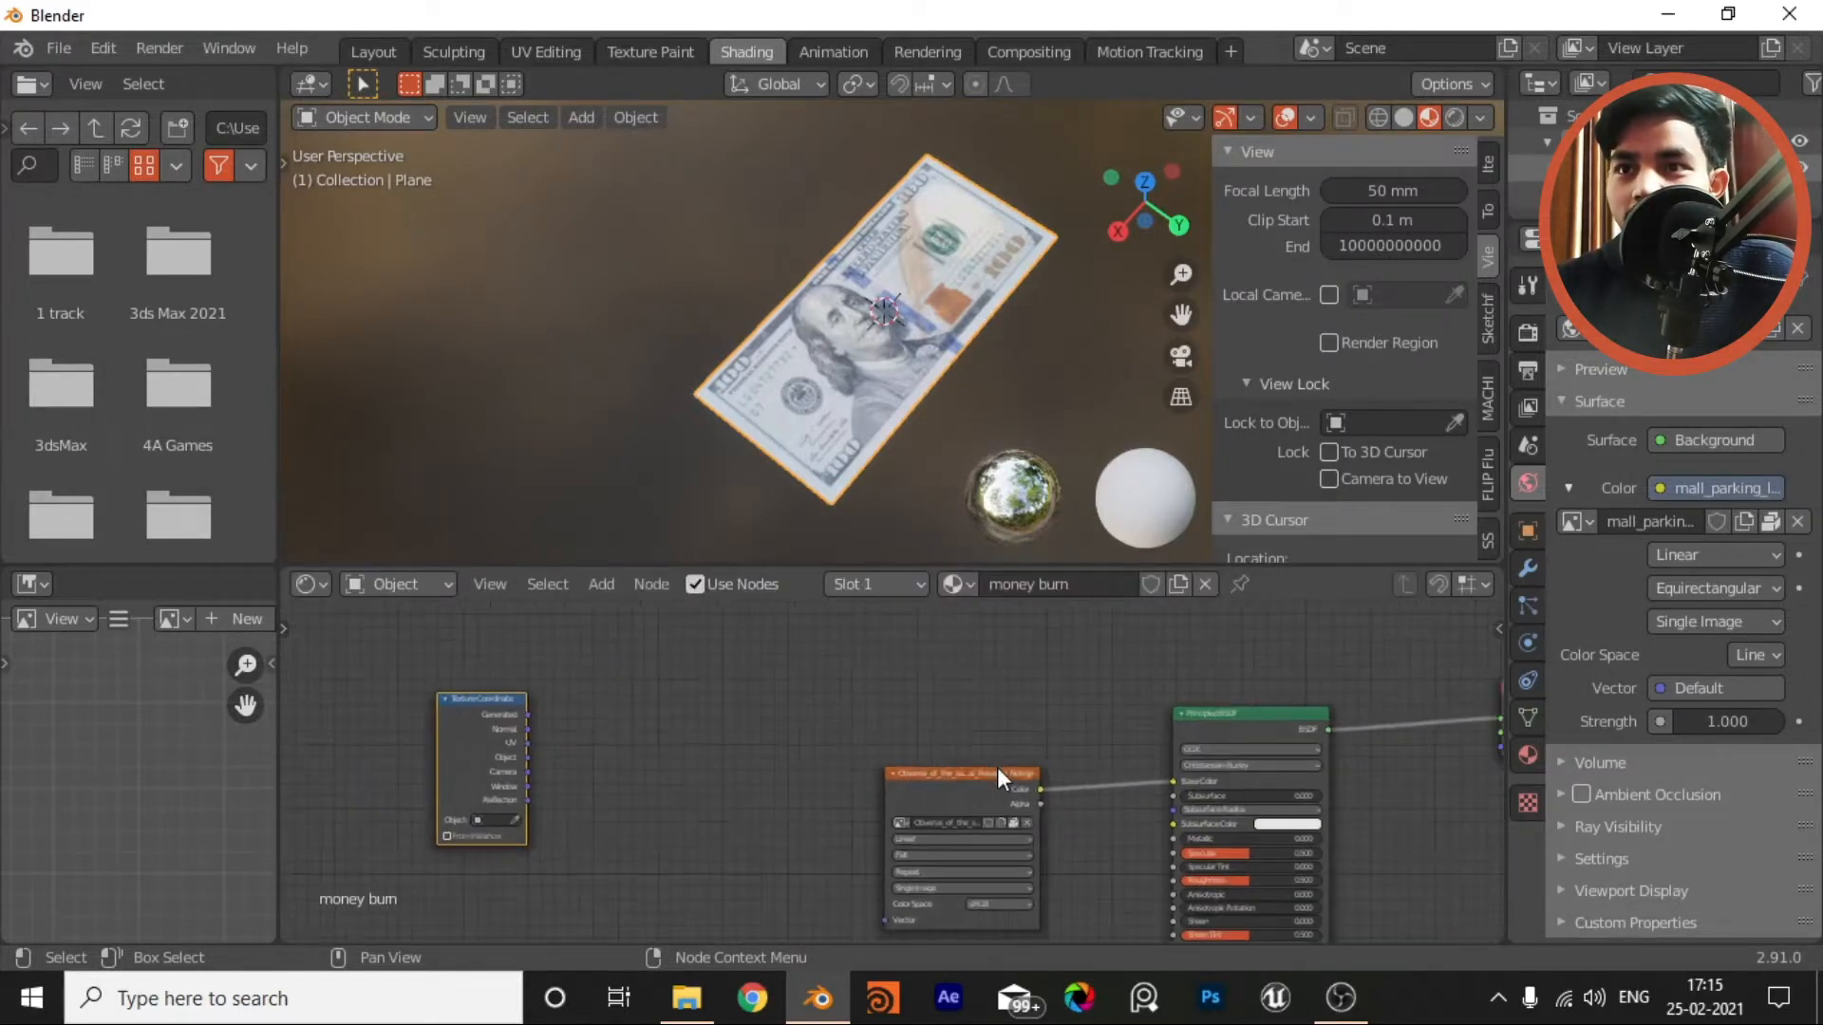
{"action": "left_click", "coordinate": [997, 768]}
{"action": "left_click_drag", "start_coordinate": [973, 778], "coordinate": [847, 862]}
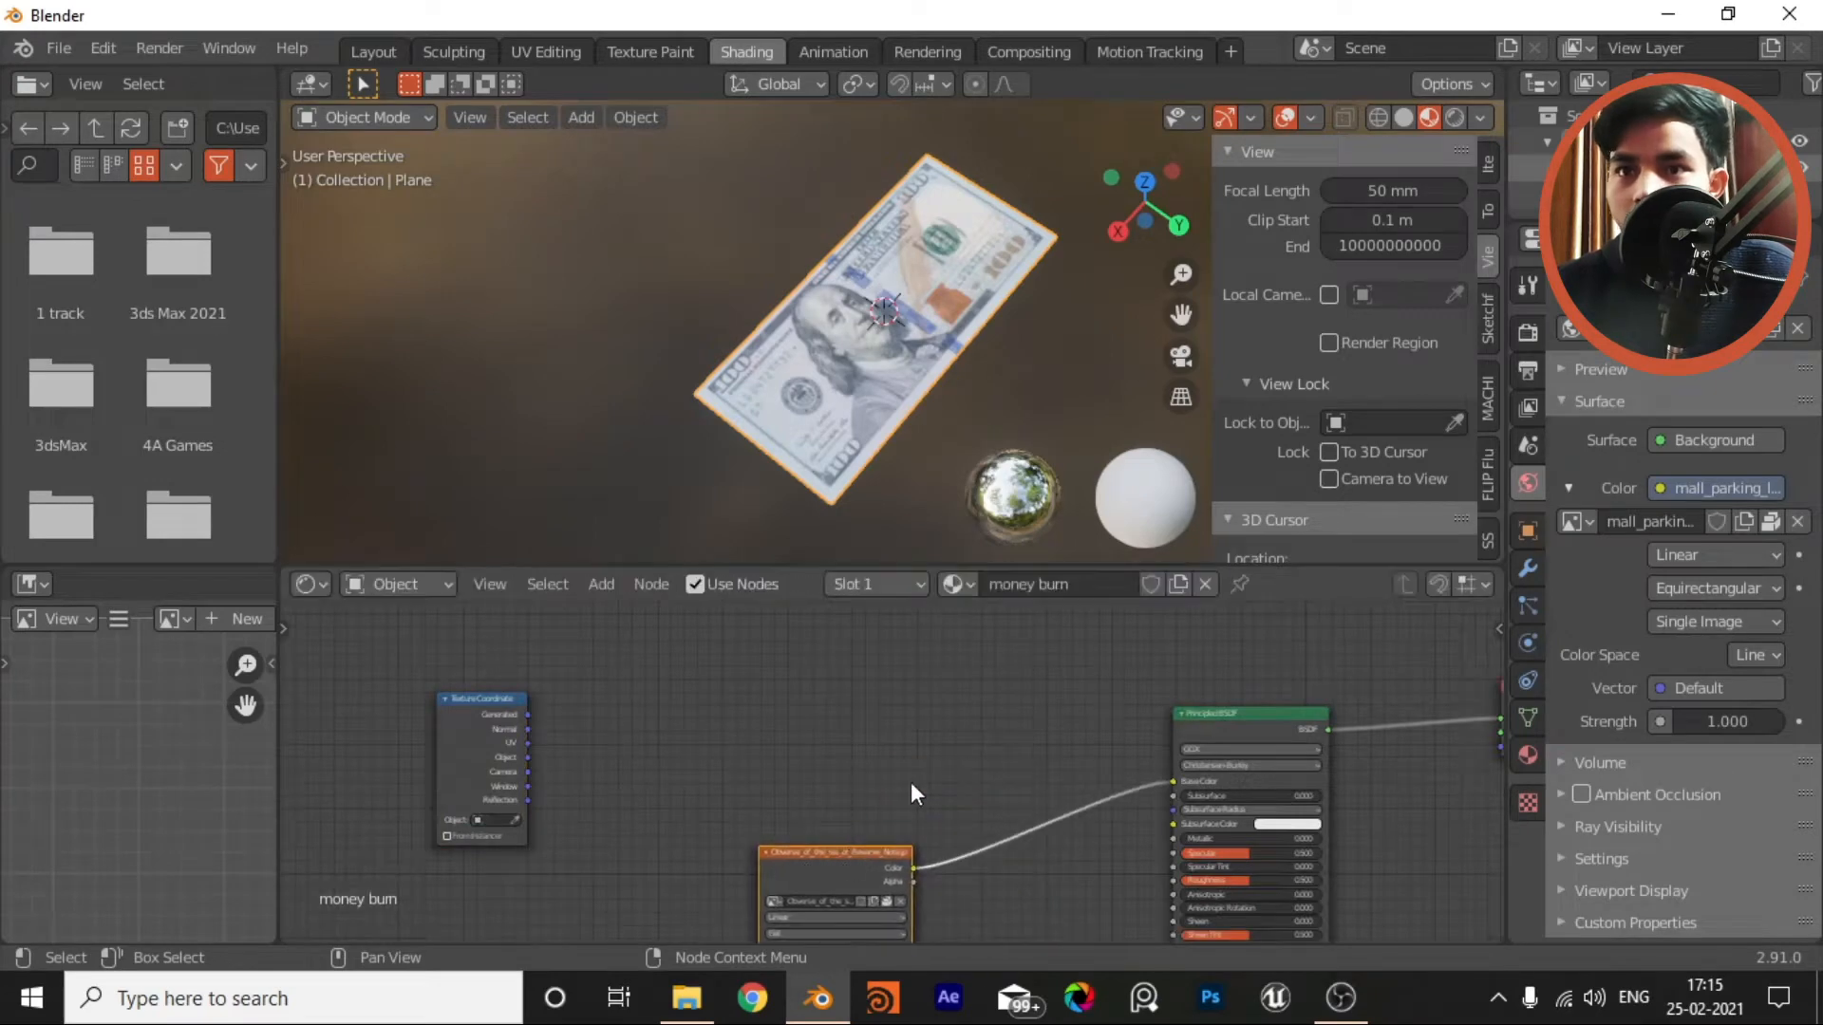
{"action": "middle_click_drag", "start_coordinate": [909, 783], "coordinate": [797, 761]}
{"action": "left_click_drag", "start_coordinate": [1158, 701], "coordinate": [1268, 703]}
{"action": "scroll", "coordinate": [940, 792], "scroll_direction": "up", "scroll_amount": 1}
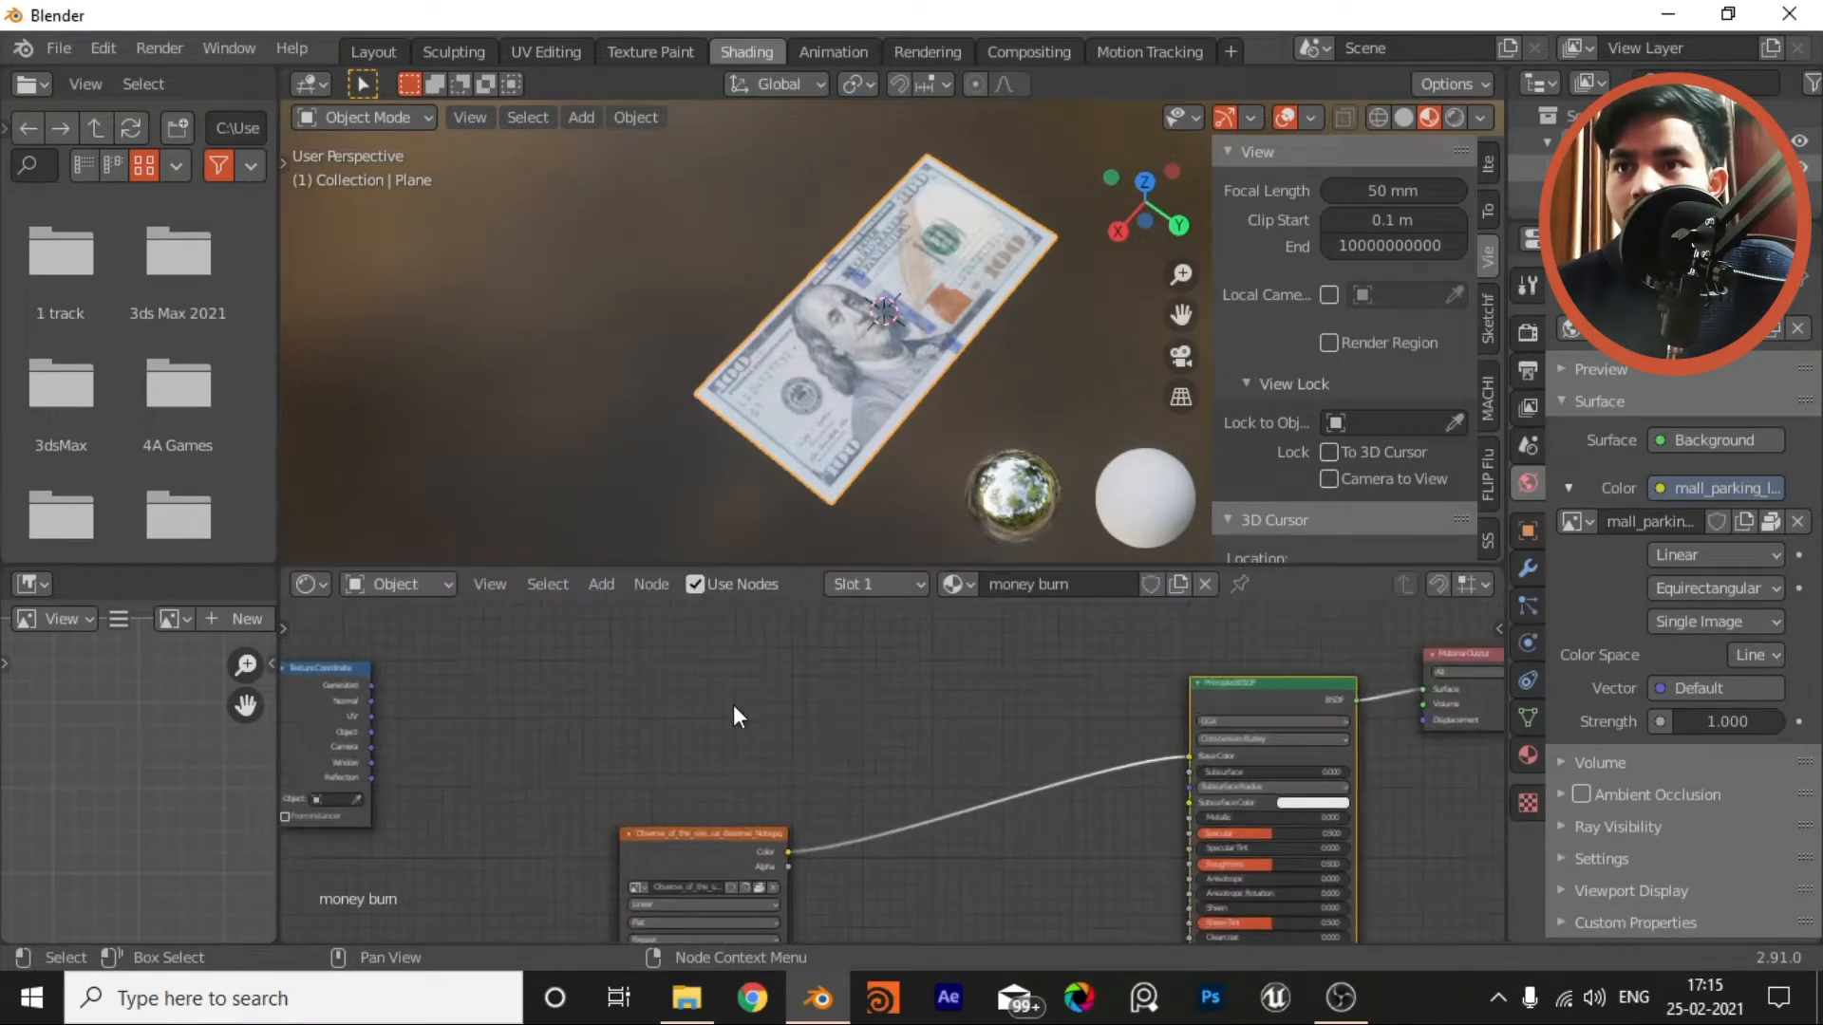
{"action": "scroll", "coordinate": [512, 713], "scroll_direction": "up", "scroll_amount": 1}
{"action": "middle_click_drag", "start_coordinate": [511, 713], "coordinate": [915, 771]}
{"action": "middle_click_drag", "start_coordinate": [752, 751], "coordinate": [788, 718]}
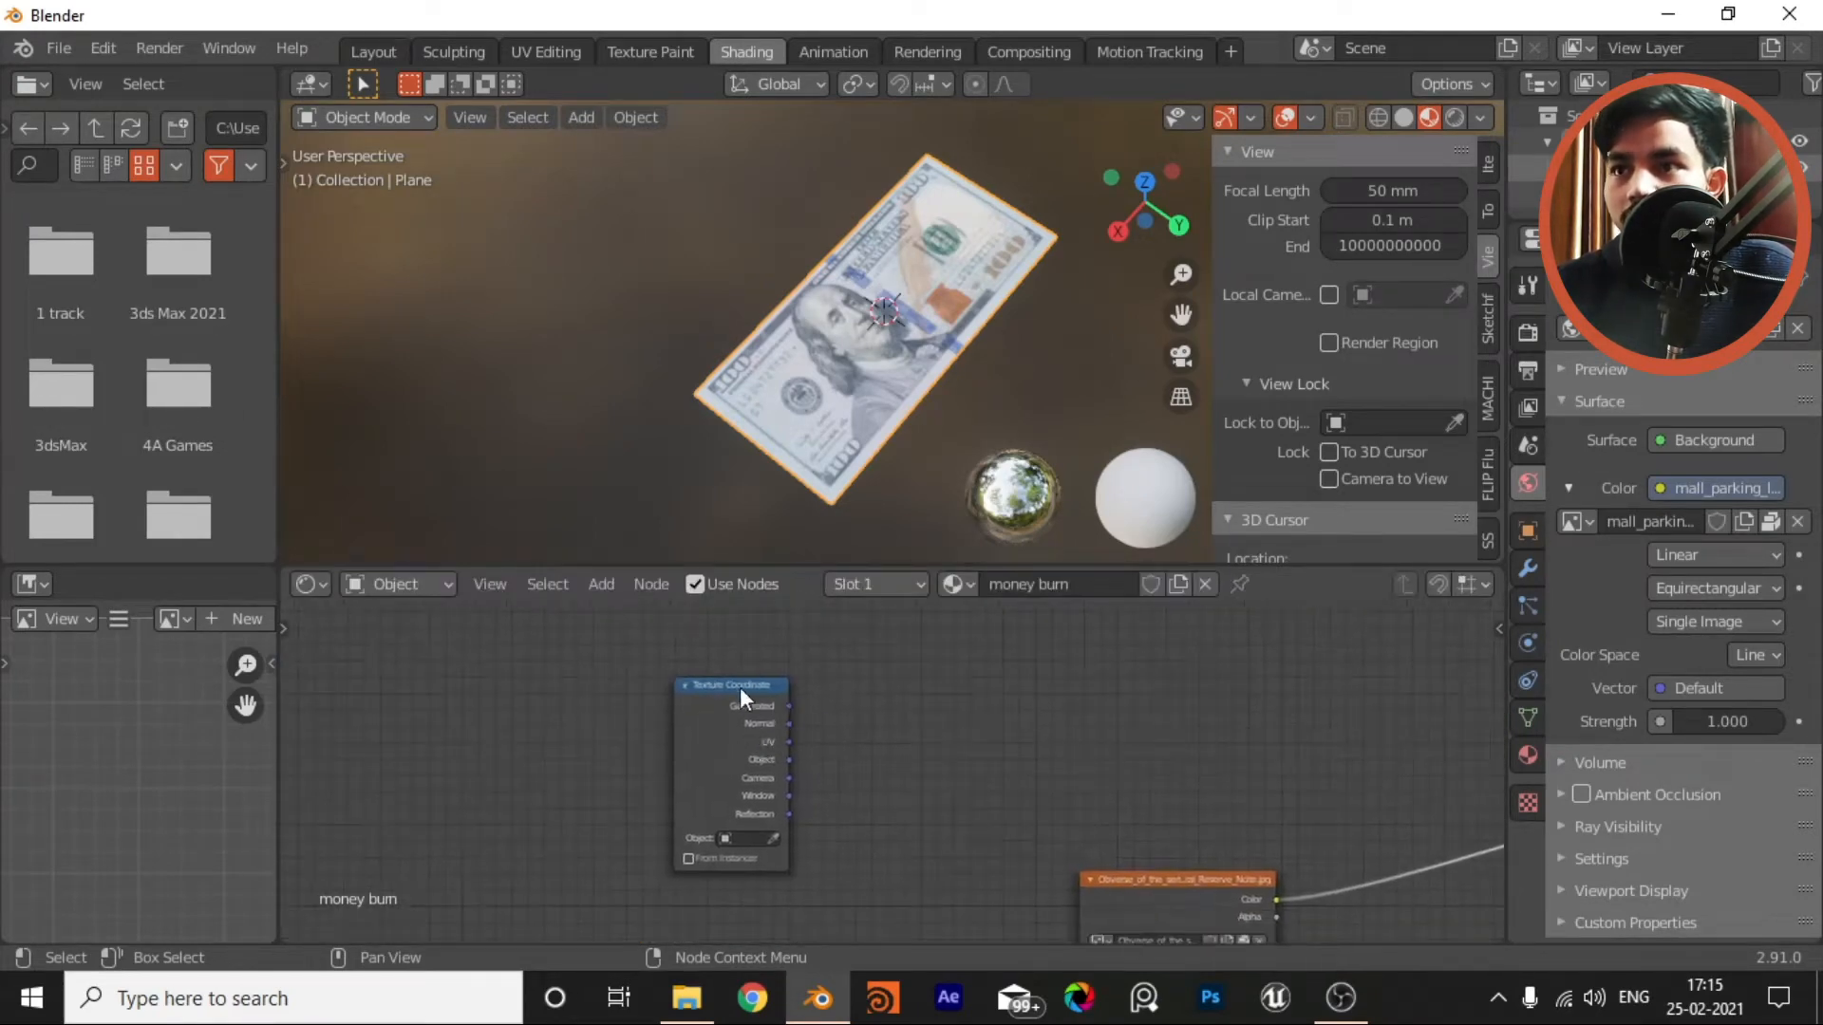
{"action": "left_click", "coordinate": [760, 705]}
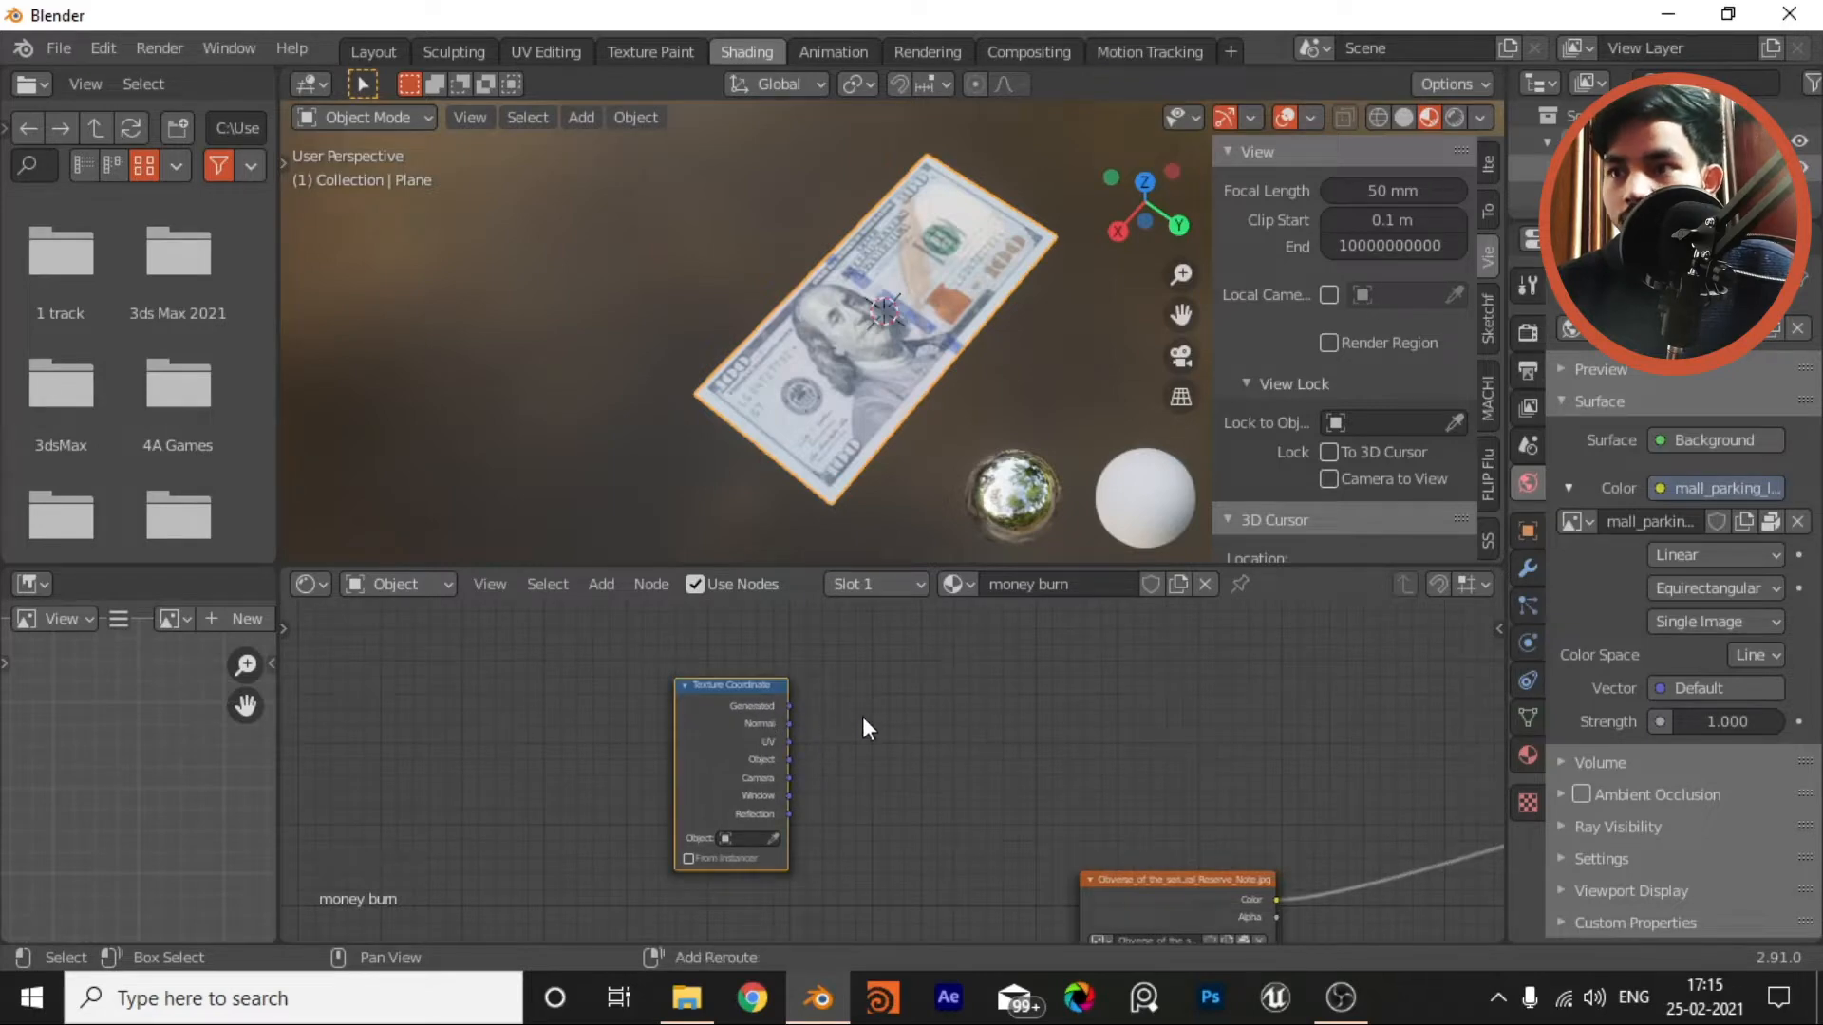
{"action": "key", "text": "shift+s"}
{"action": "left_click", "coordinate": [863, 716]}
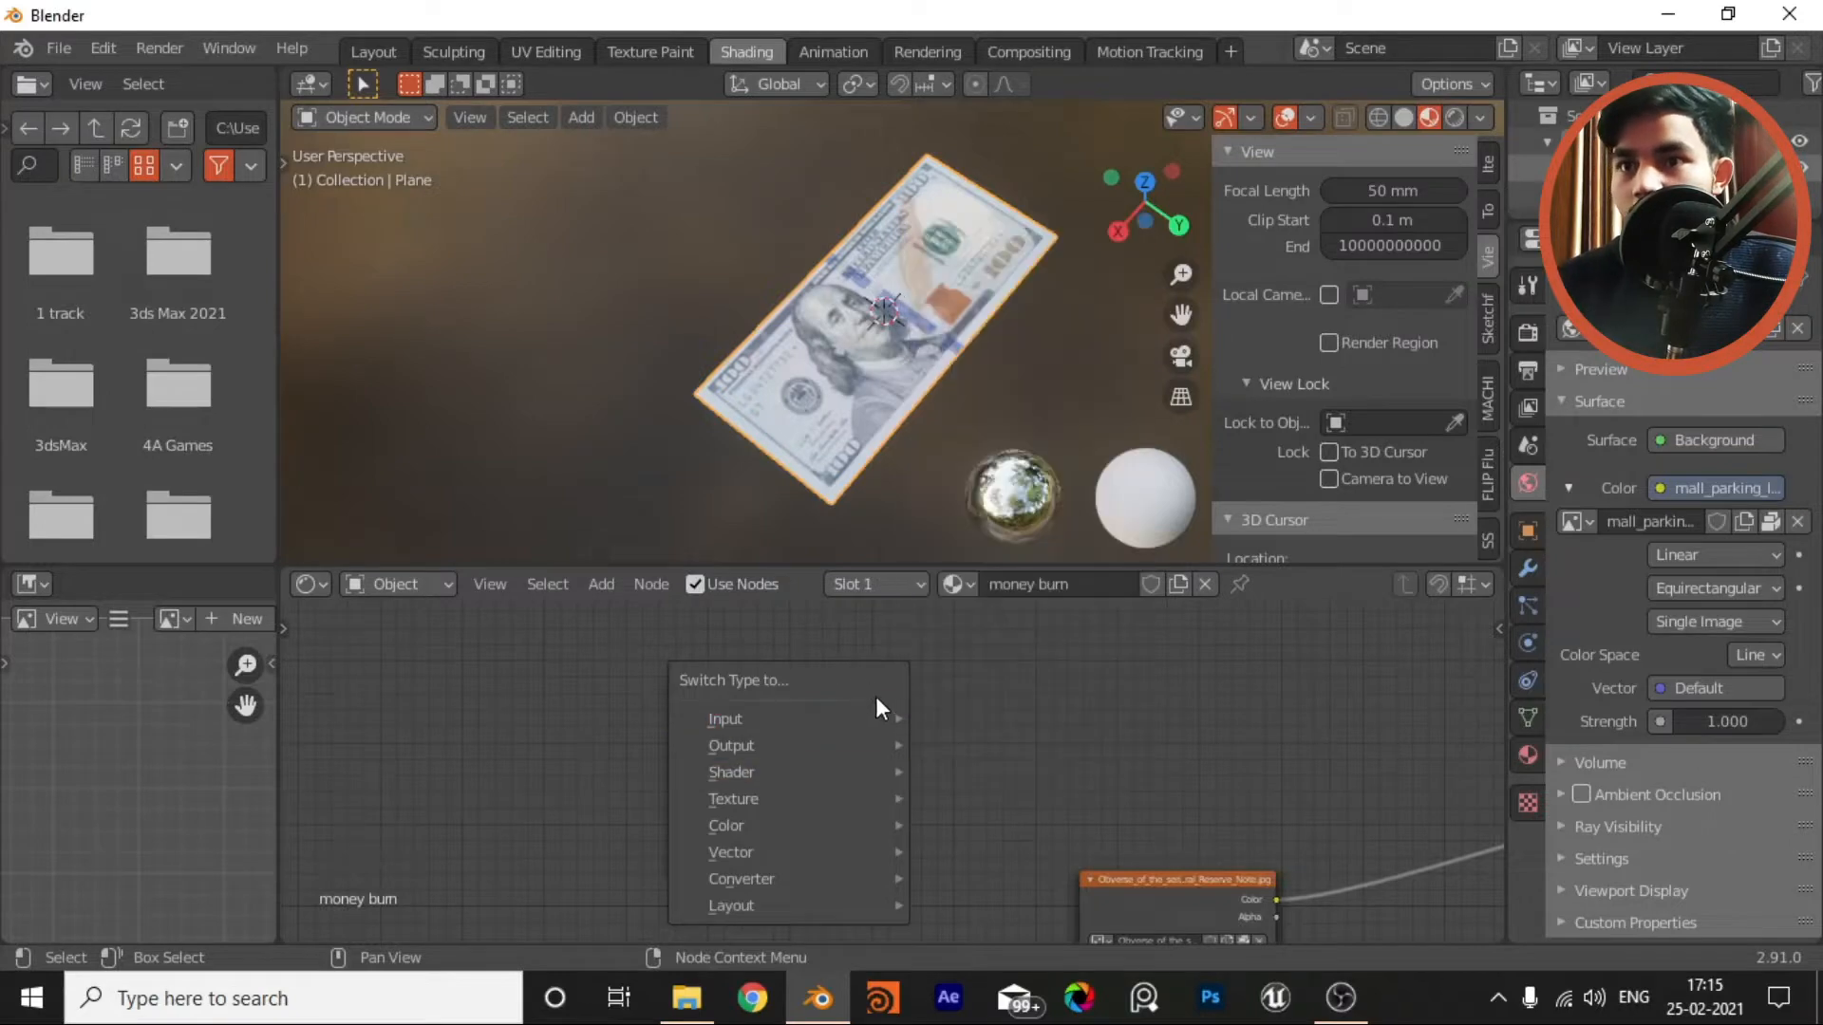
Step: Add a Separate XYZ node beside the Texture Coordinate node
{"action": "key", "text": "shift+a"}
{"action": "type", "text": "s"}
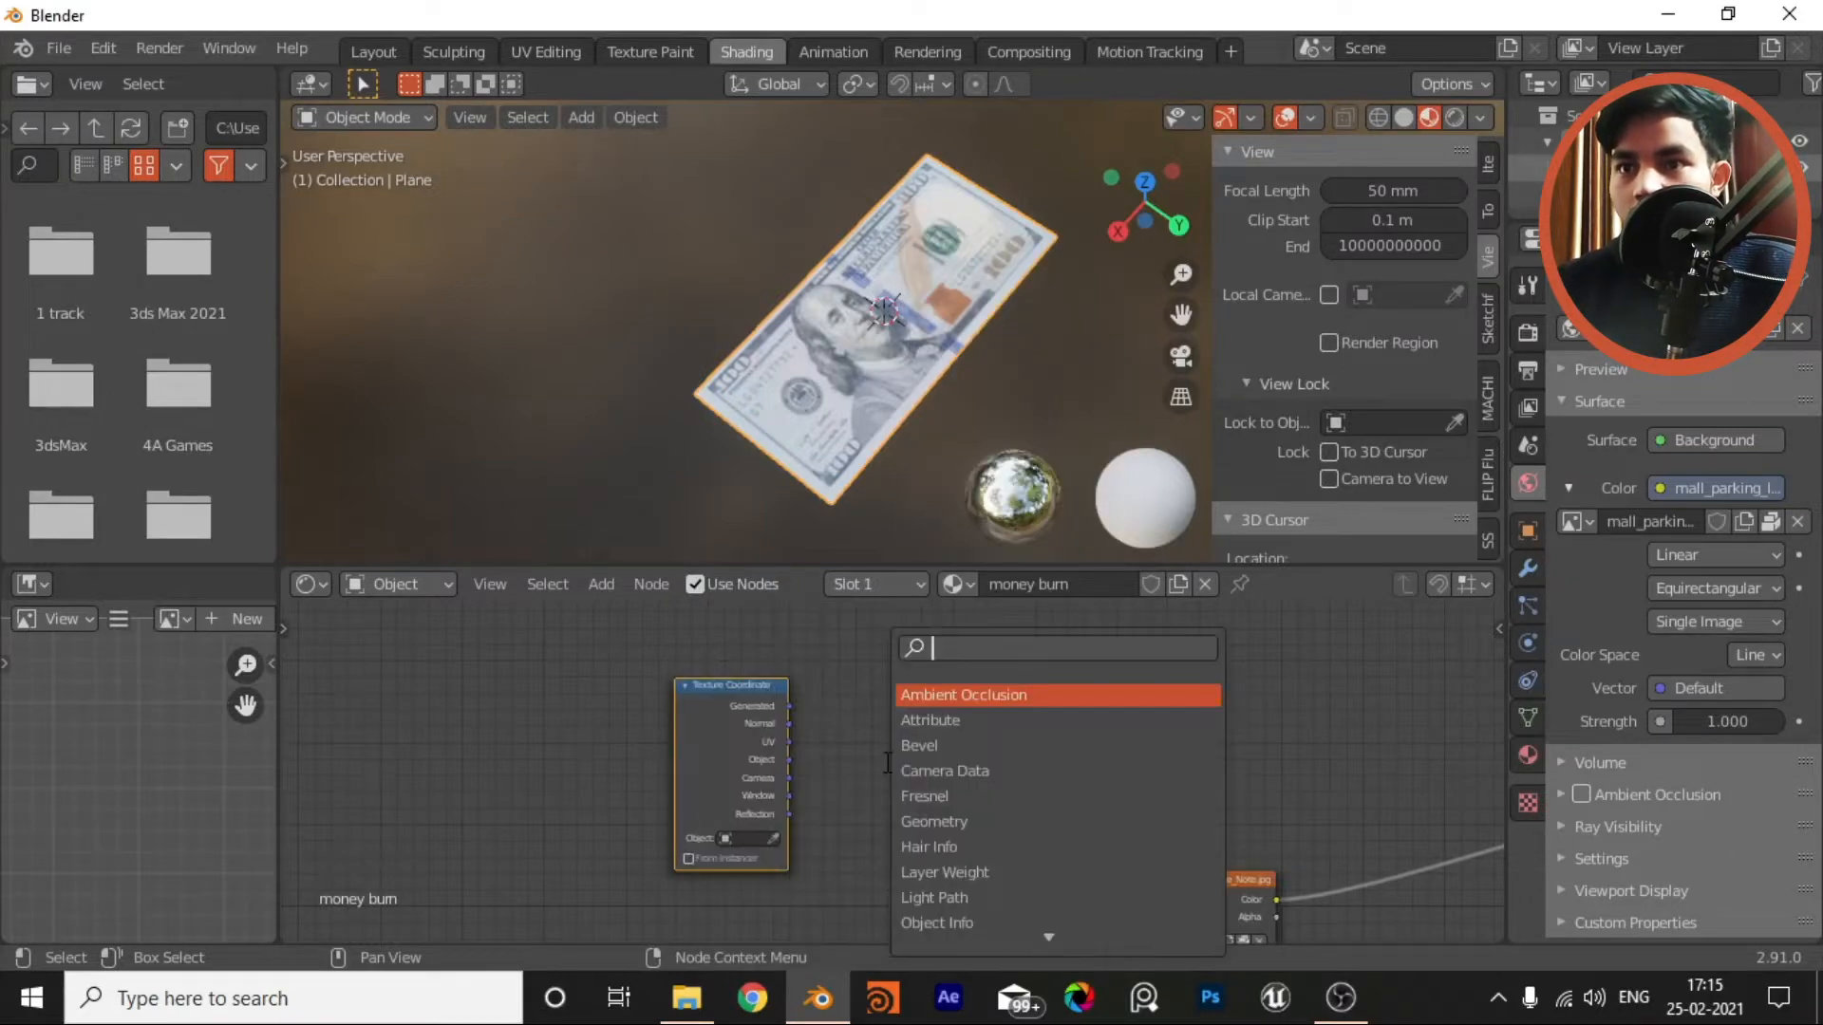
{"action": "type", "text": "xyz"}
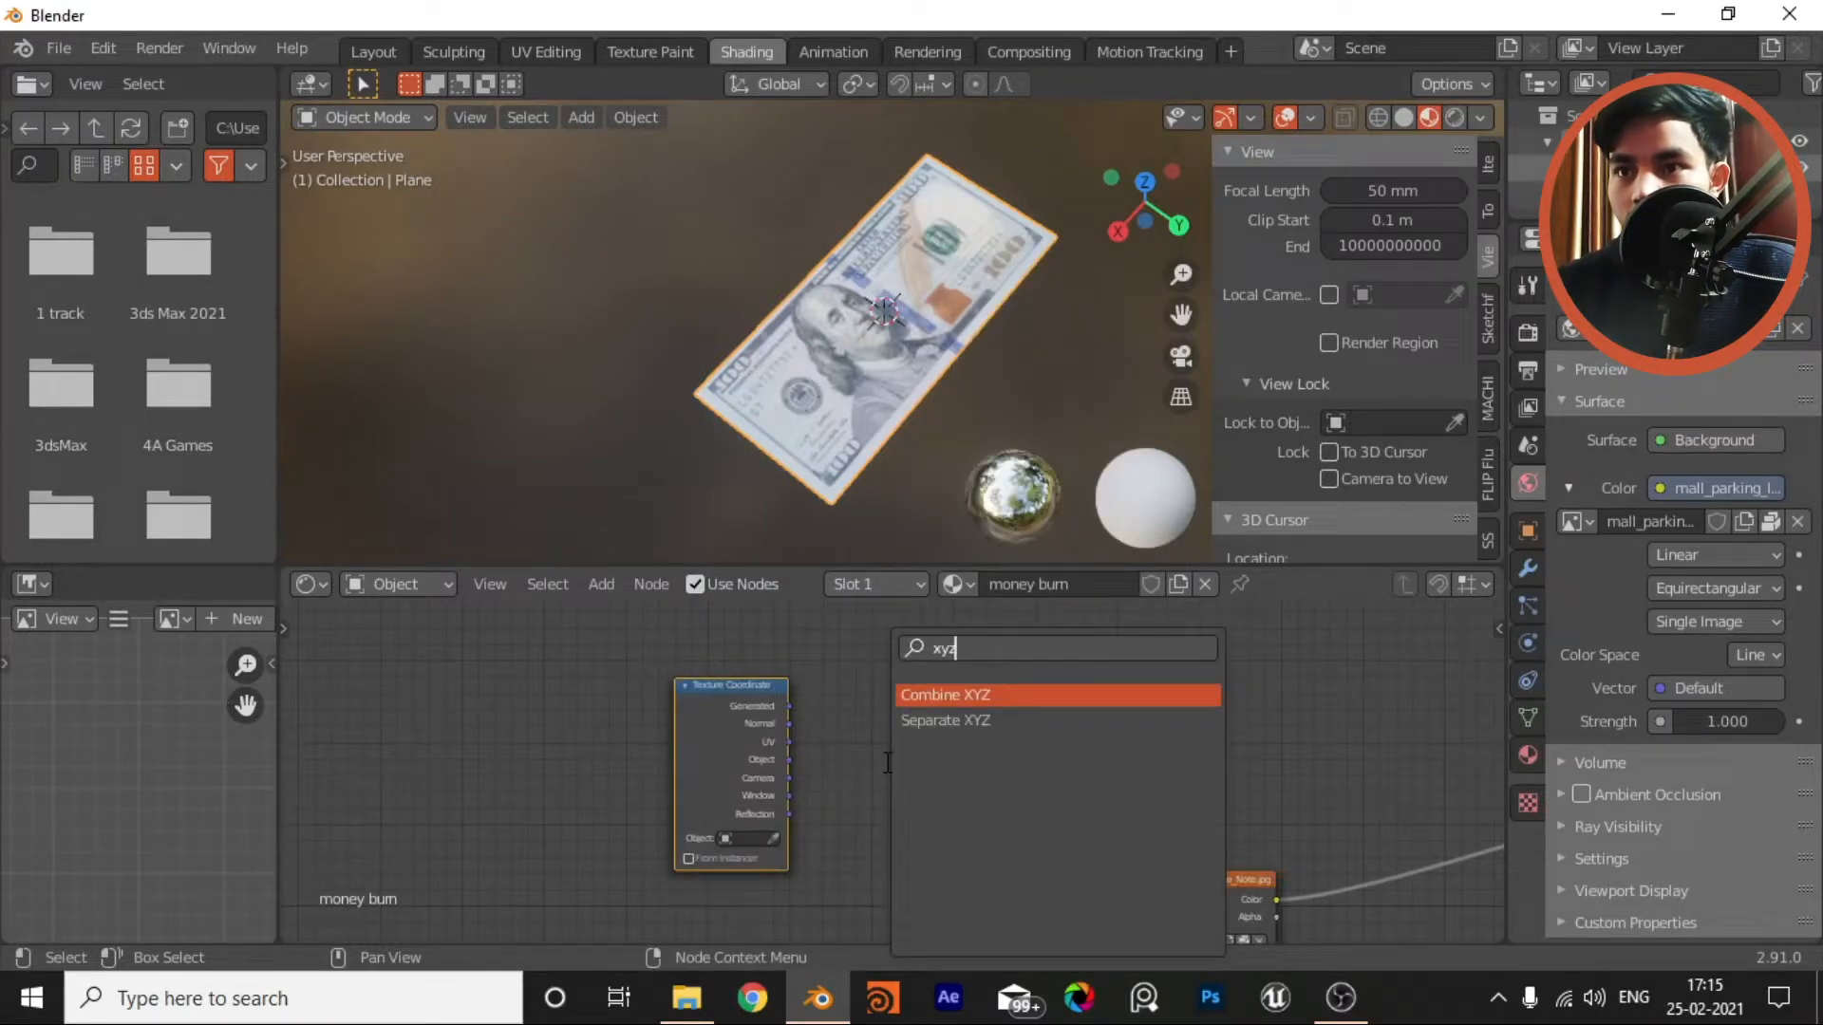
{"action": "left_click", "coordinate": [945, 722]}
{"action": "left_click", "coordinate": [891, 624]}
{"action": "scroll", "coordinate": [860, 650], "scroll_direction": "up", "scroll_amount": 3}
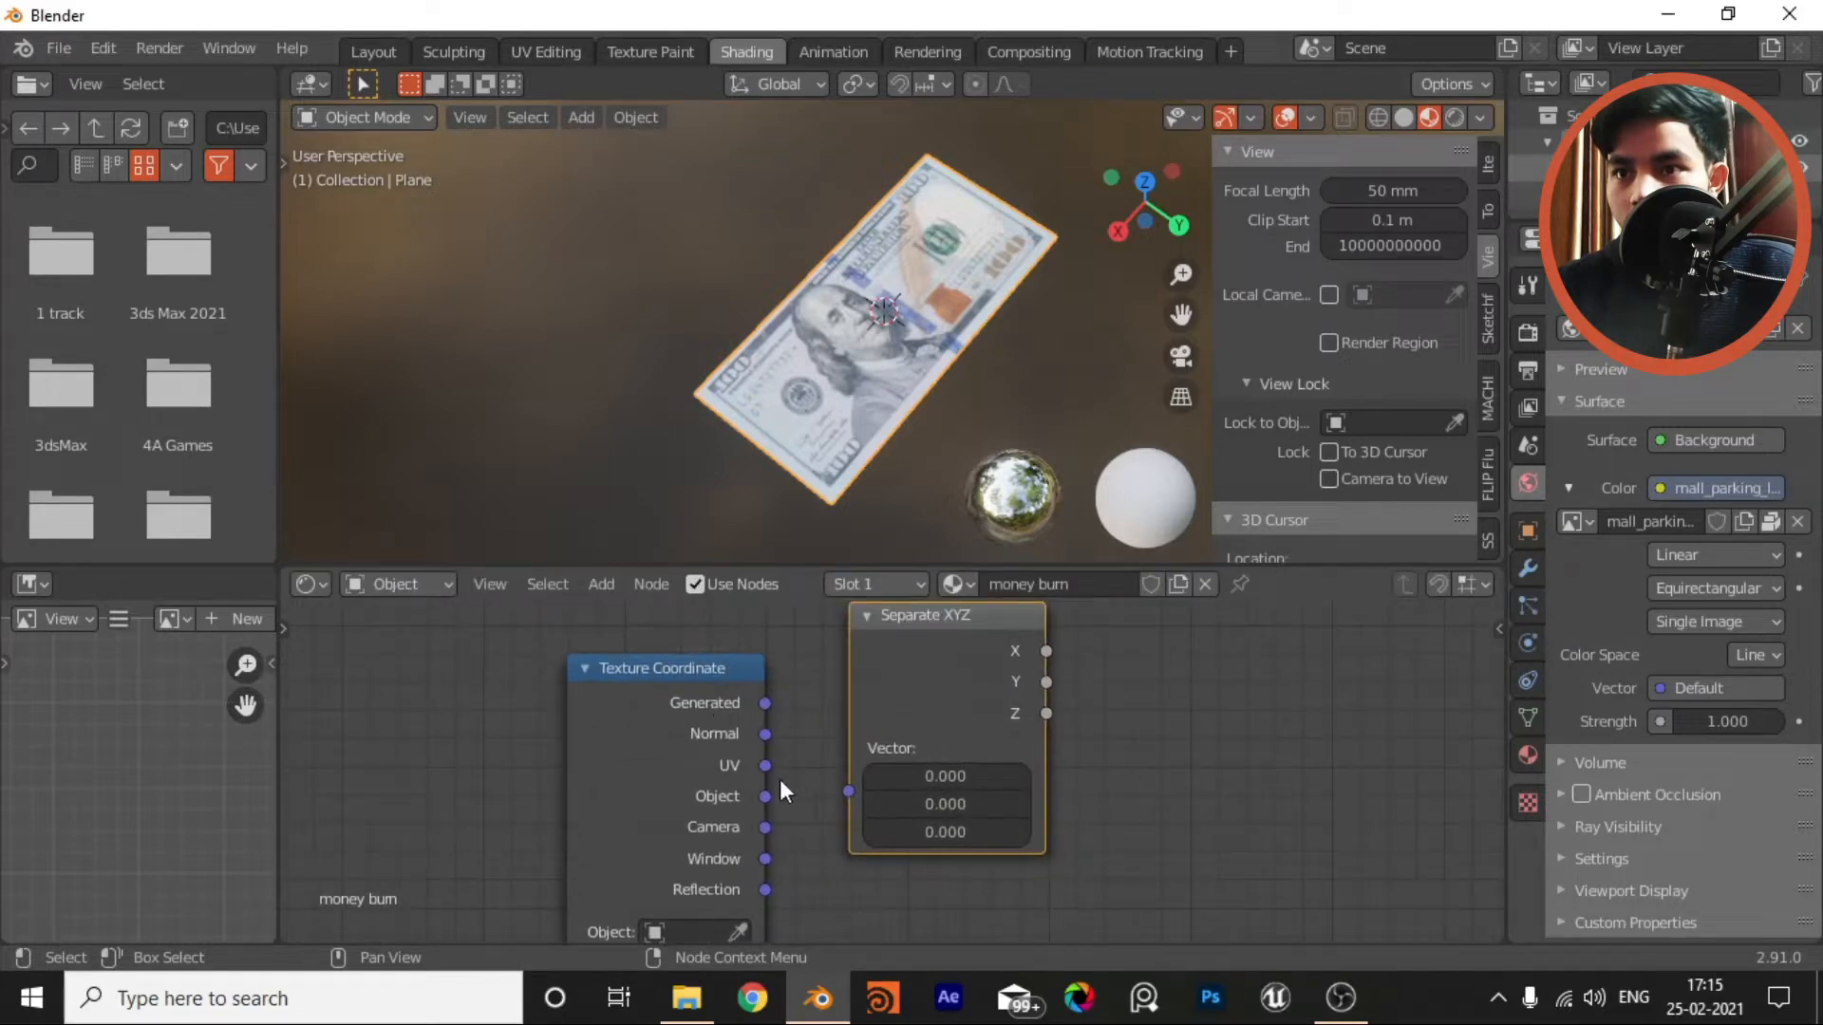
Step: Preview the Separate XYZ node's X output on the plane and connect the Generated coordinates to its Vector input
{"action": "left_click", "coordinate": [771, 768]}
{"action": "left_click", "coordinate": [708, 670], "text": "ctrl+shift"}
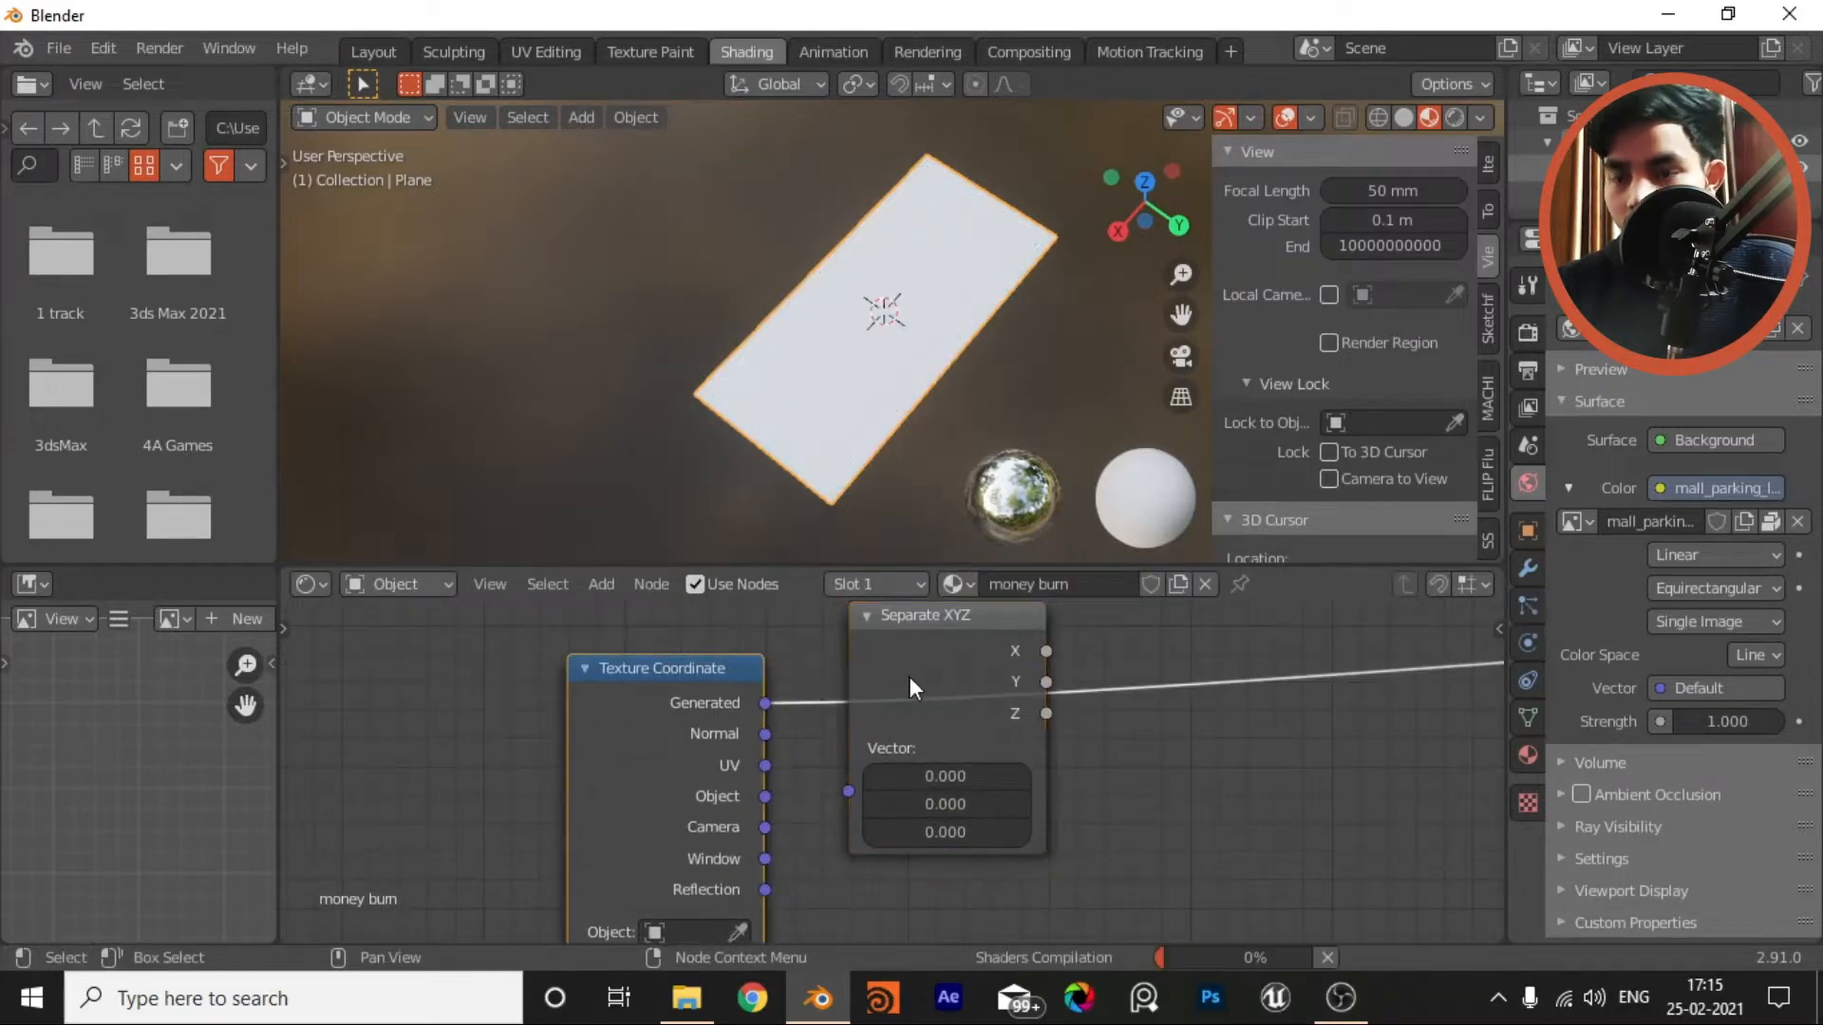
{"action": "middle_click_drag", "start_coordinate": [912, 630], "coordinate": [871, 694]}
{"action": "left_click", "coordinate": [892, 680], "text": "ctrl+shift"}
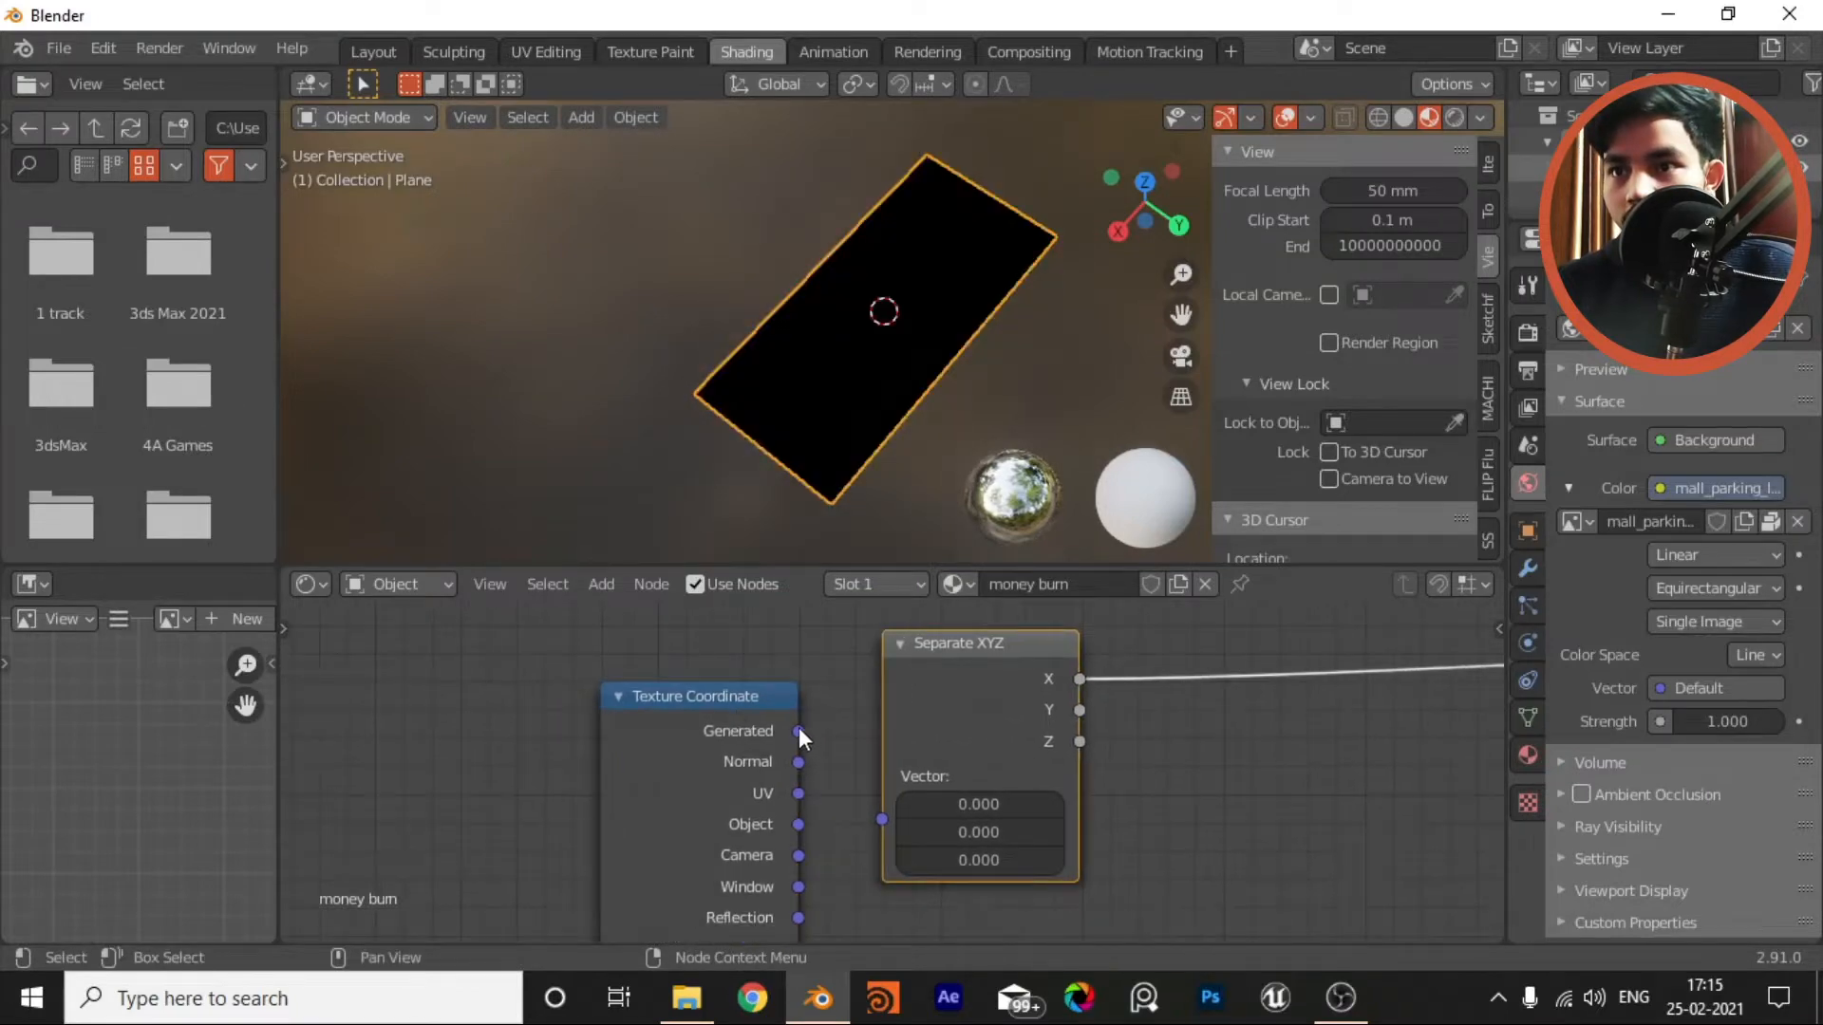
{"action": "left_click_drag", "start_coordinate": [799, 727], "coordinate": [883, 818]}
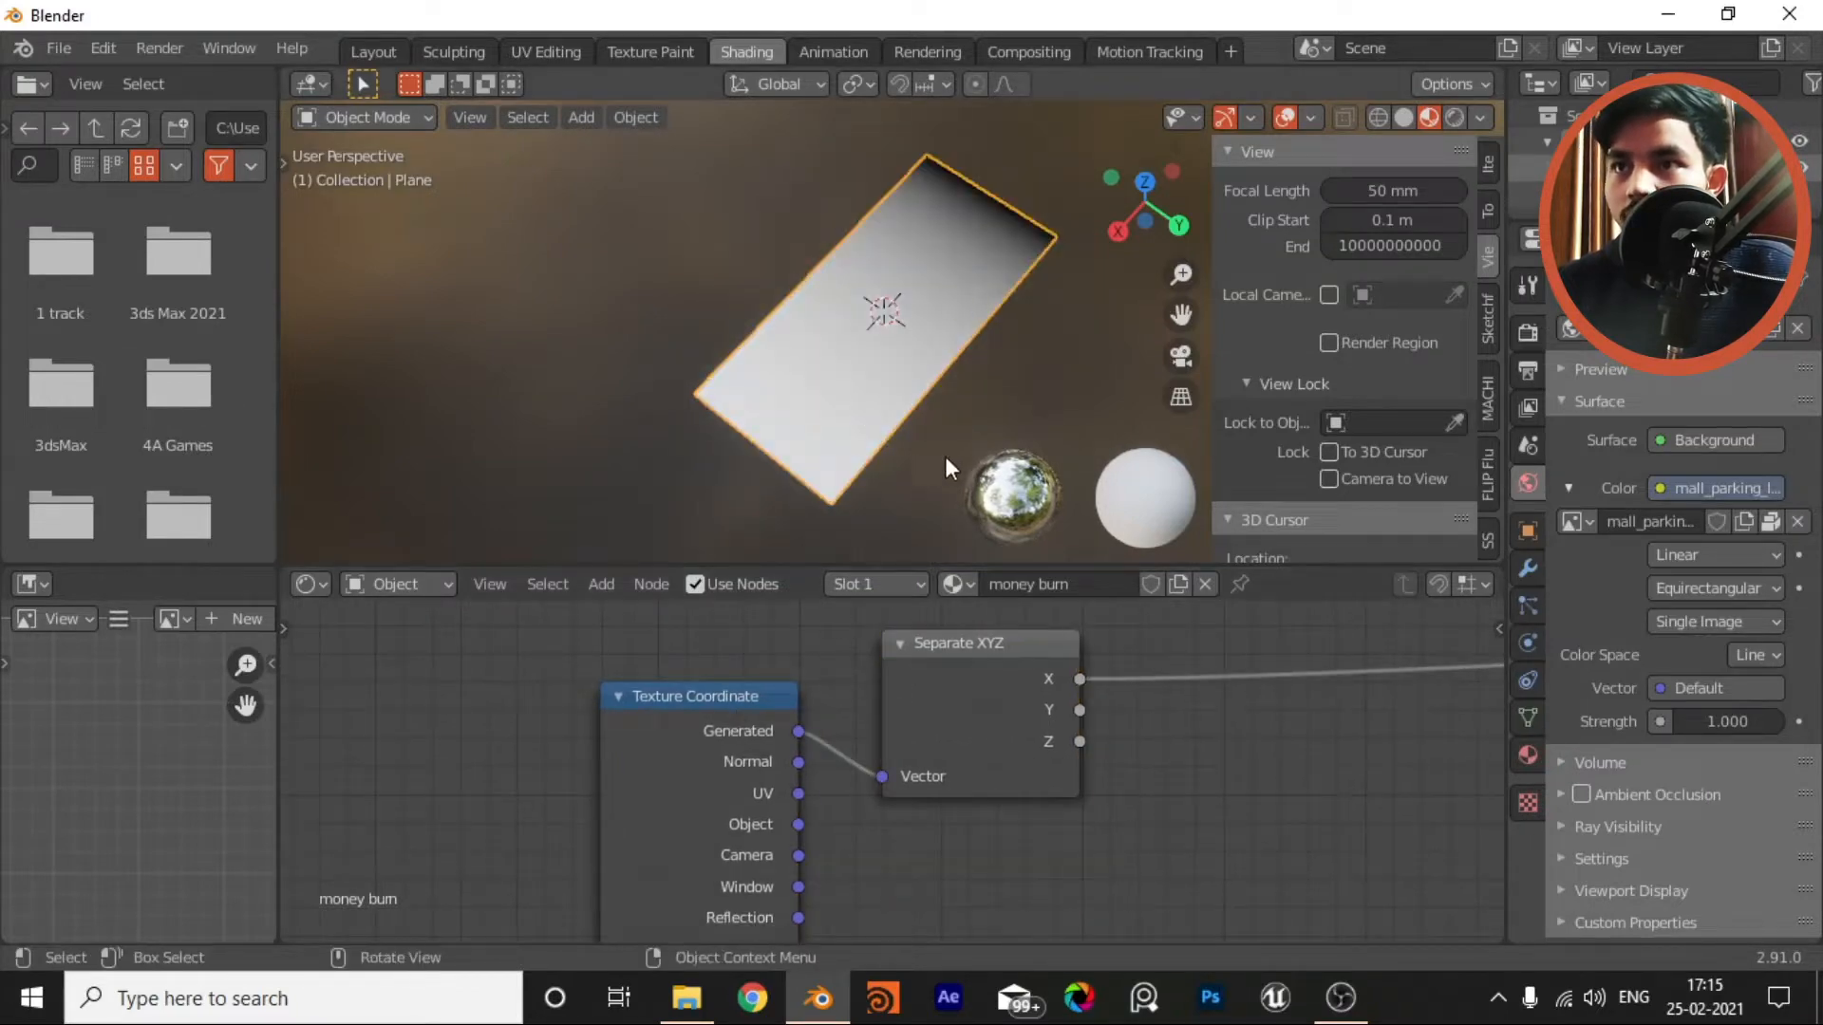
Step: Feed the Separate XYZ node from the Texture Coordinate's UV output instead of Generated
{"action": "middle_click_drag", "start_coordinate": [947, 467], "coordinate": [891, 265]}
{"action": "left_click_drag", "start_coordinate": [798, 793], "coordinate": [882, 776]}
{"action": "middle_click_drag", "start_coordinate": [824, 482], "coordinate": [756, 524]}
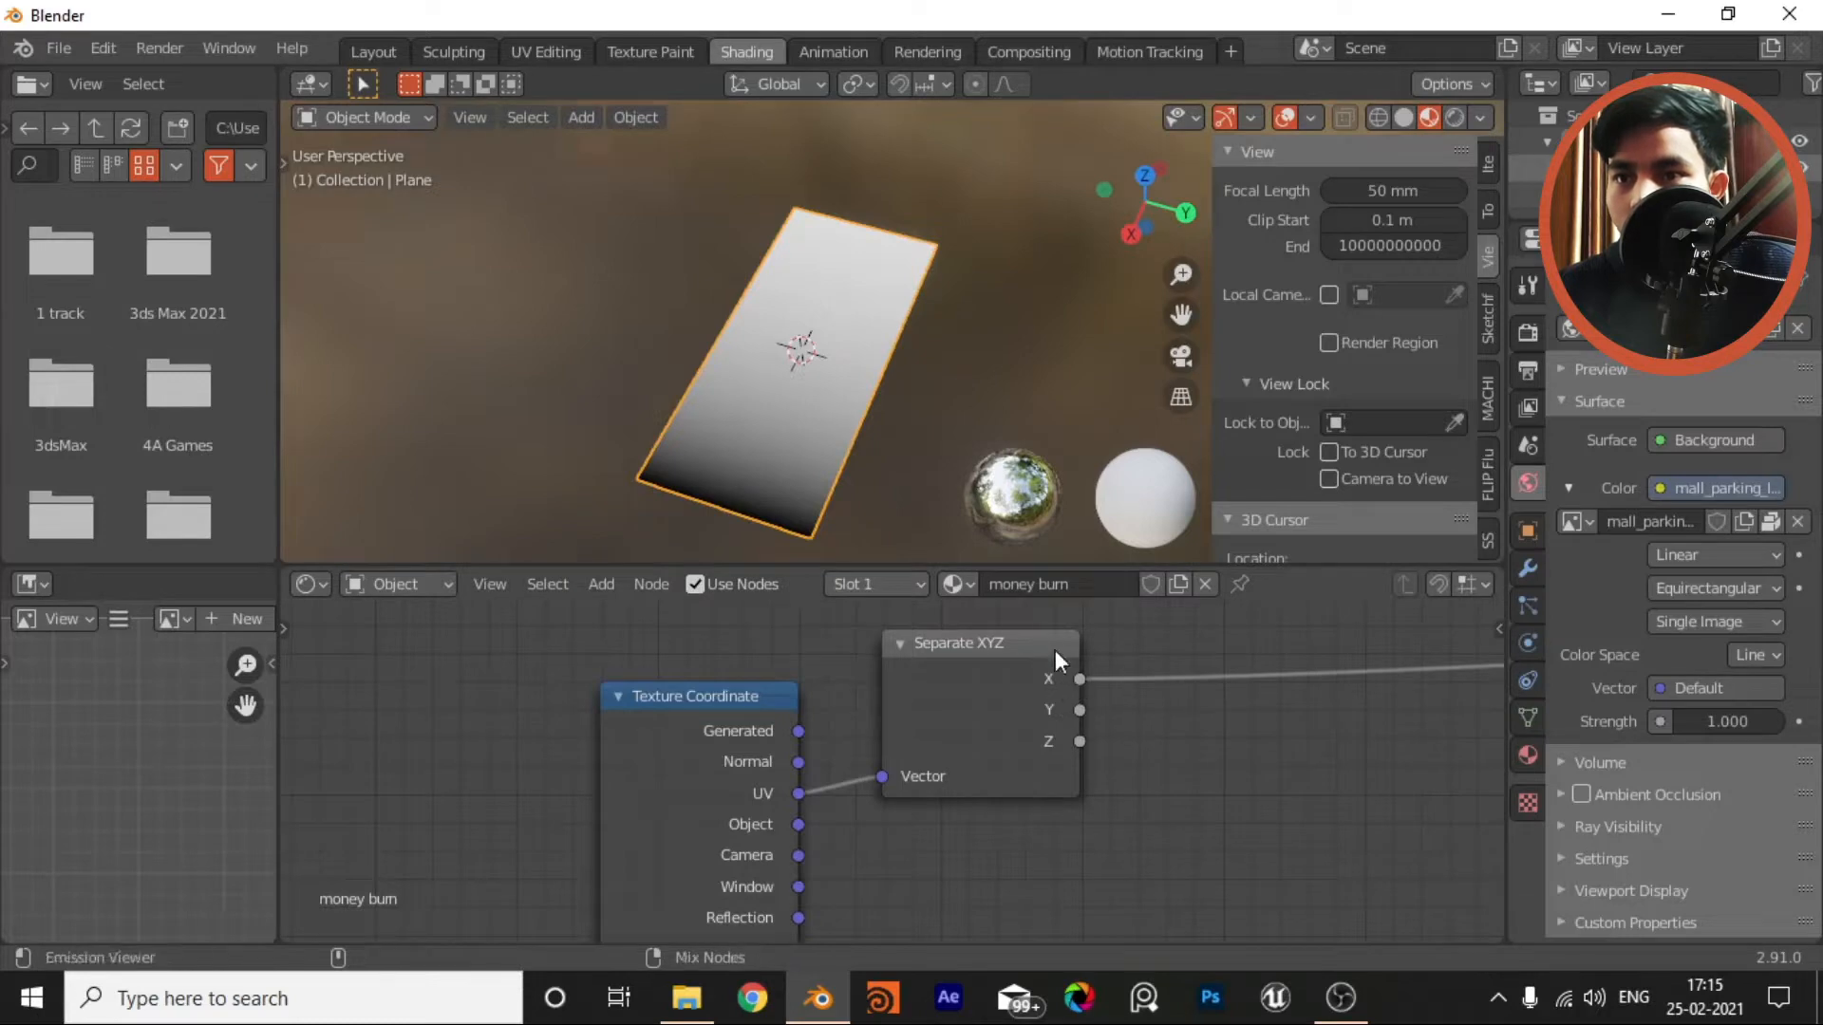
Step: Compare the Separate XYZ outputs on the plane by cycling the preview through them, ending on X
{"action": "left_click", "coordinate": [1016, 633], "text": "ctrl+shift"}
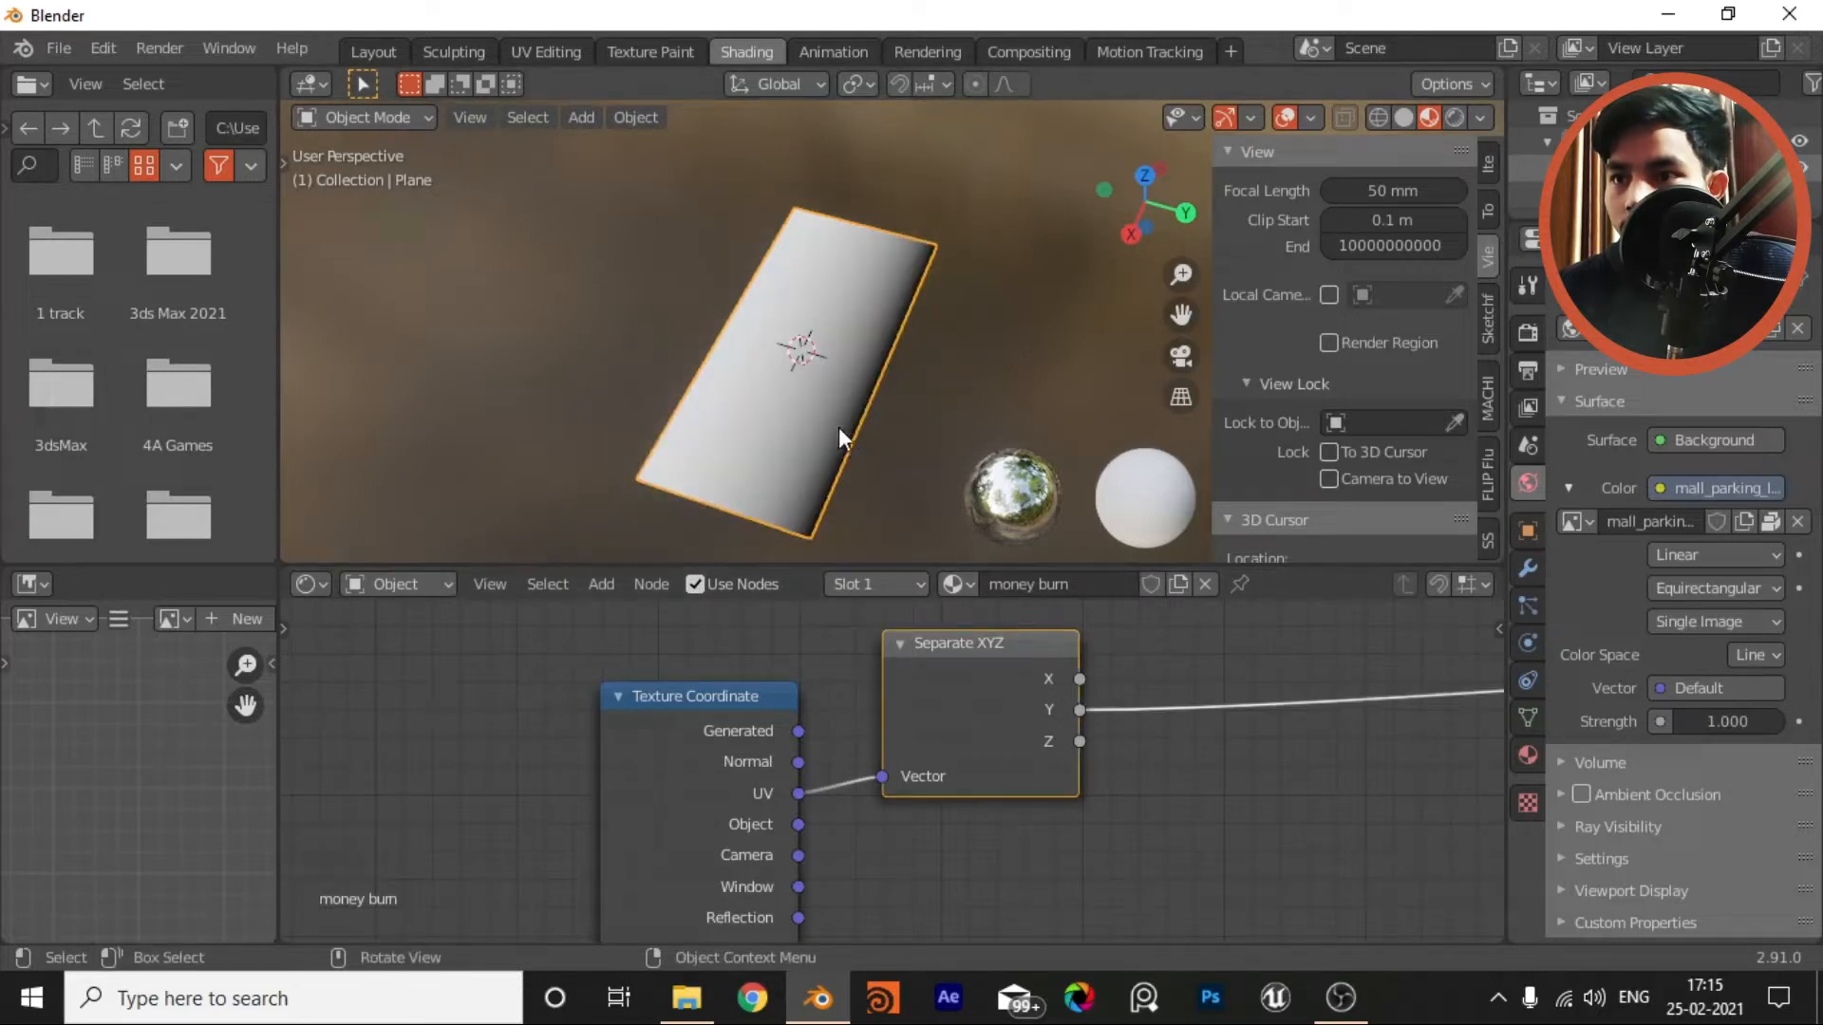
{"action": "left_click", "coordinate": [1020, 659], "text": "ctrl+shift"}
{"action": "middle_click_drag", "start_coordinate": [841, 390], "coordinate": [845, 476]}
{"action": "left_click", "coordinate": [996, 653], "text": "ctrl+shift"}
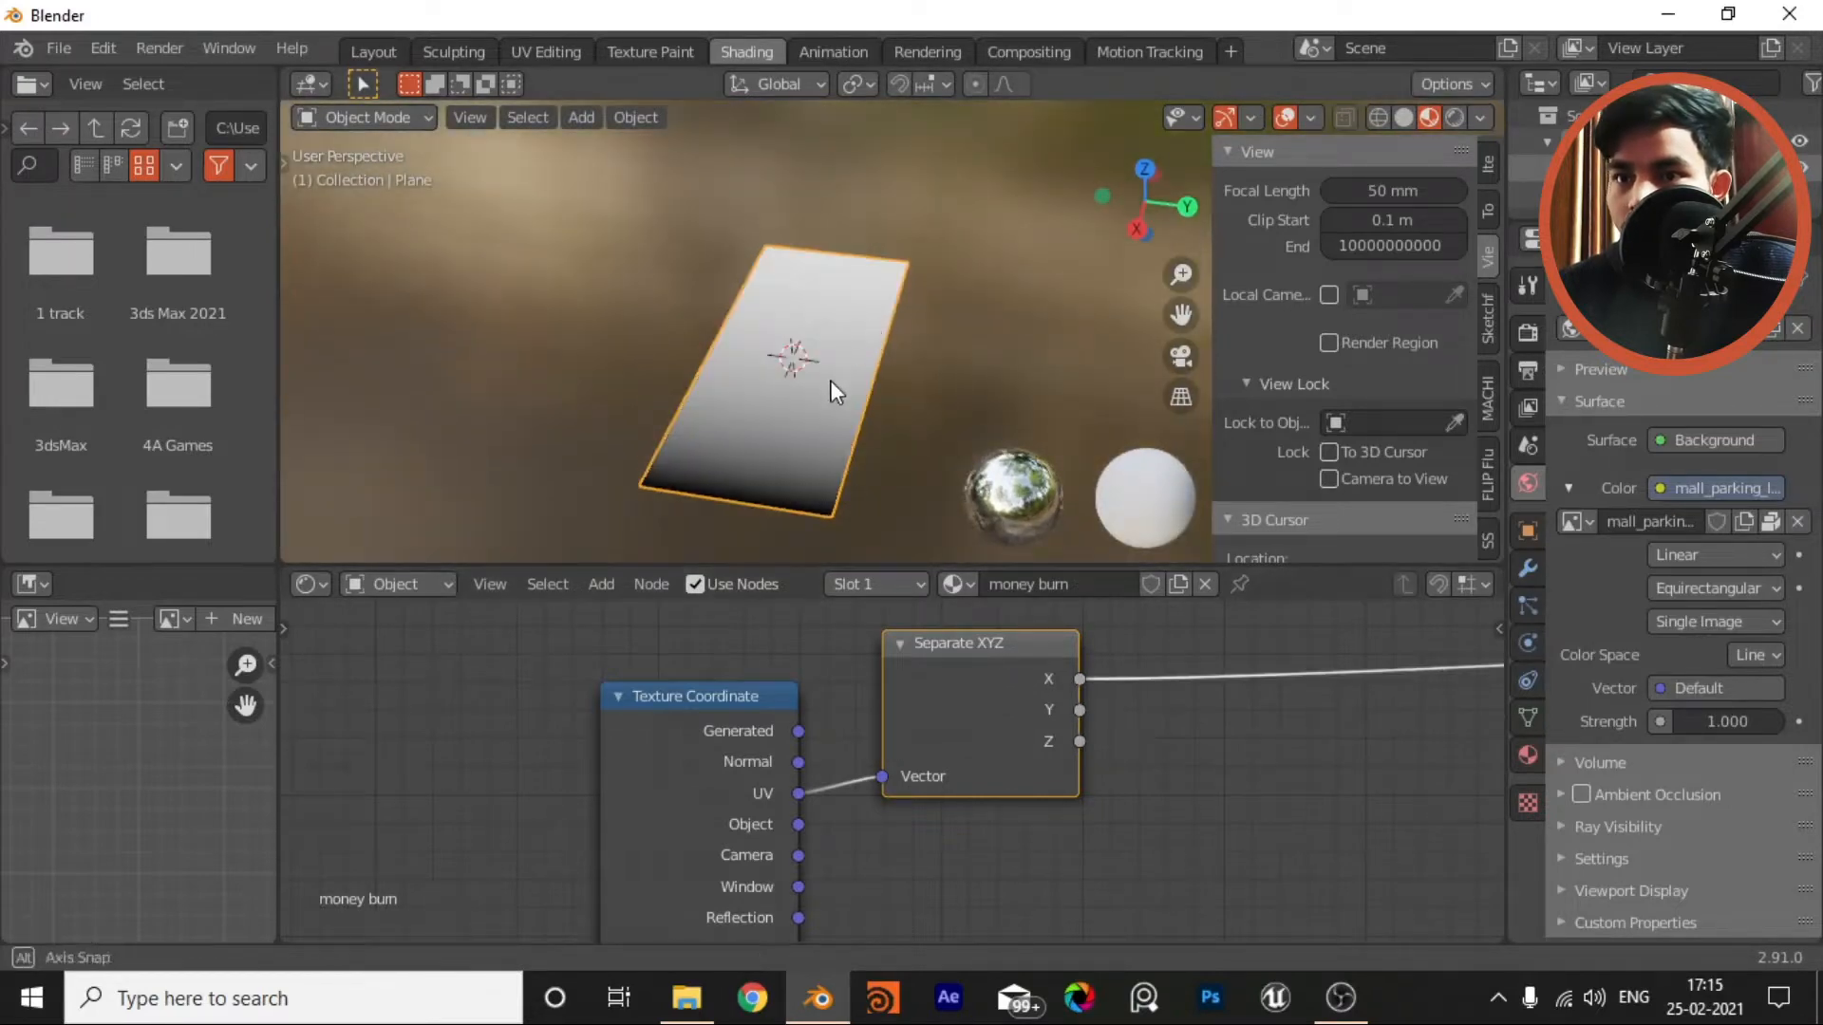
{"action": "middle_click_drag", "start_coordinate": [830, 379], "coordinate": [733, 488]}
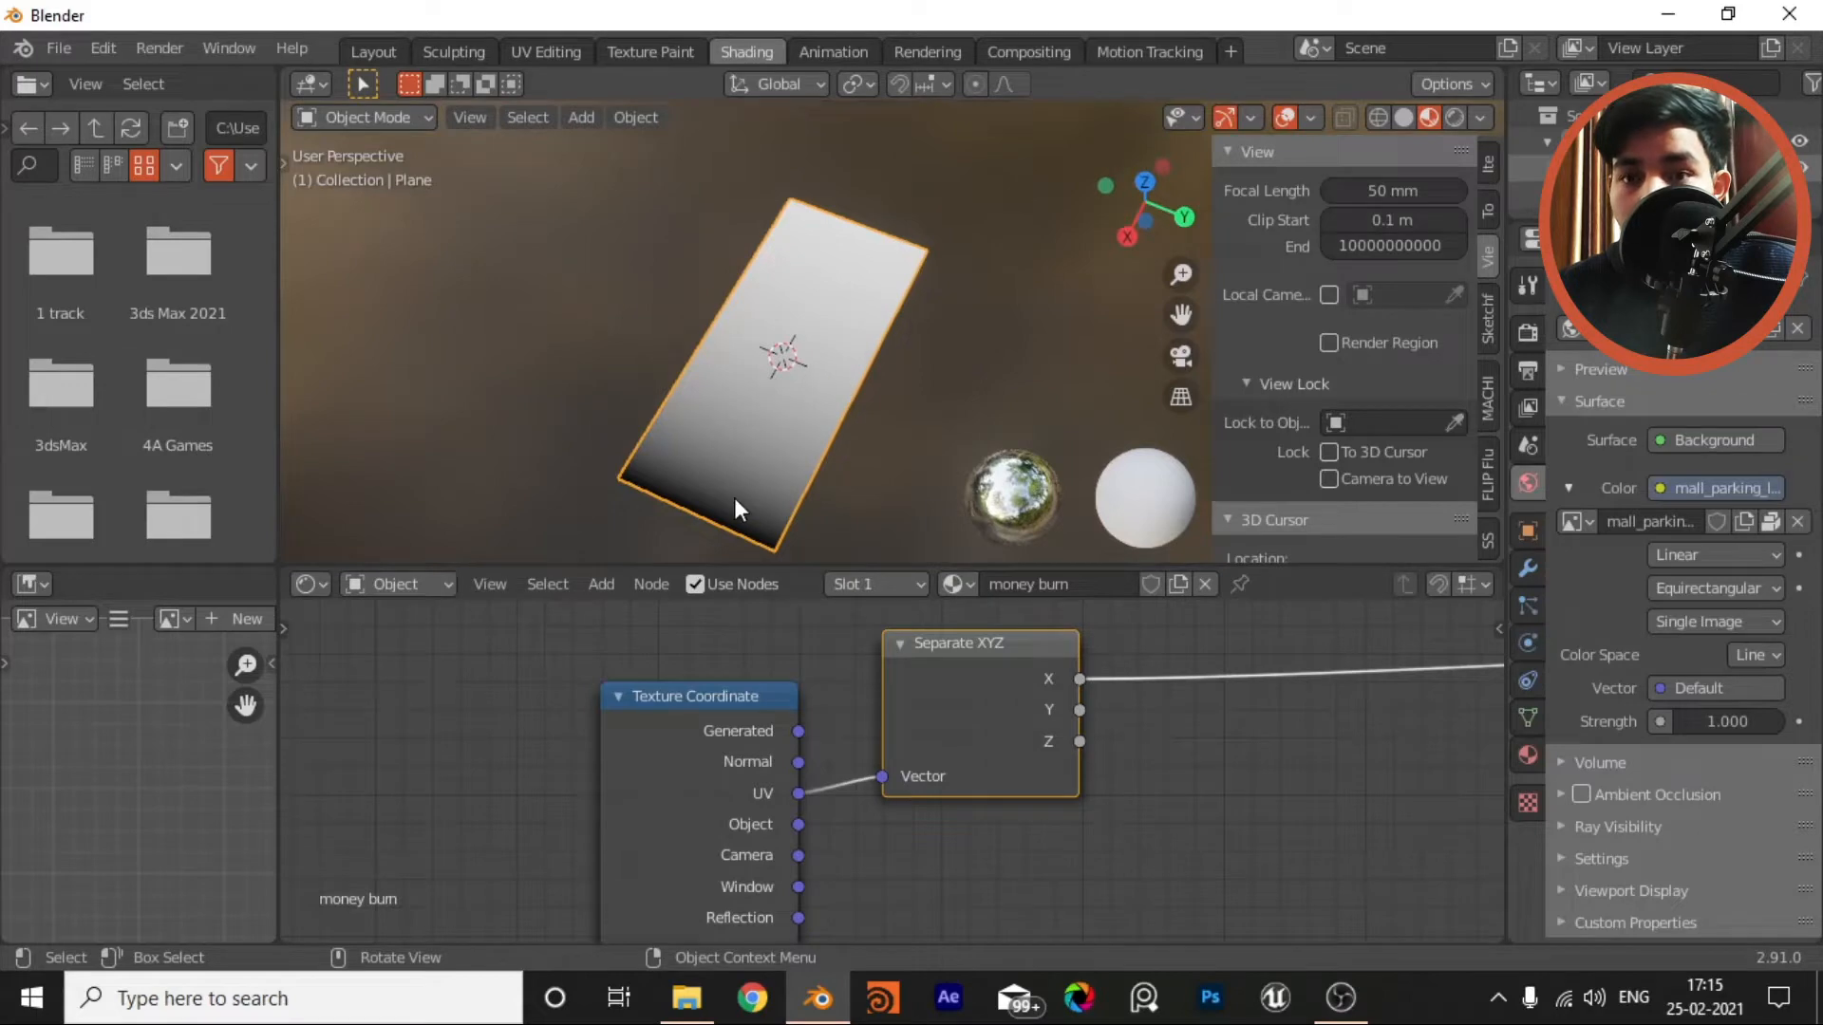
Step: Move the Separate XYZ node farther from the Texture Coordinate node and insert a Math node on its X output link
{"action": "scroll", "coordinate": [842, 830], "scroll_direction": "down", "scroll_amount": 3}
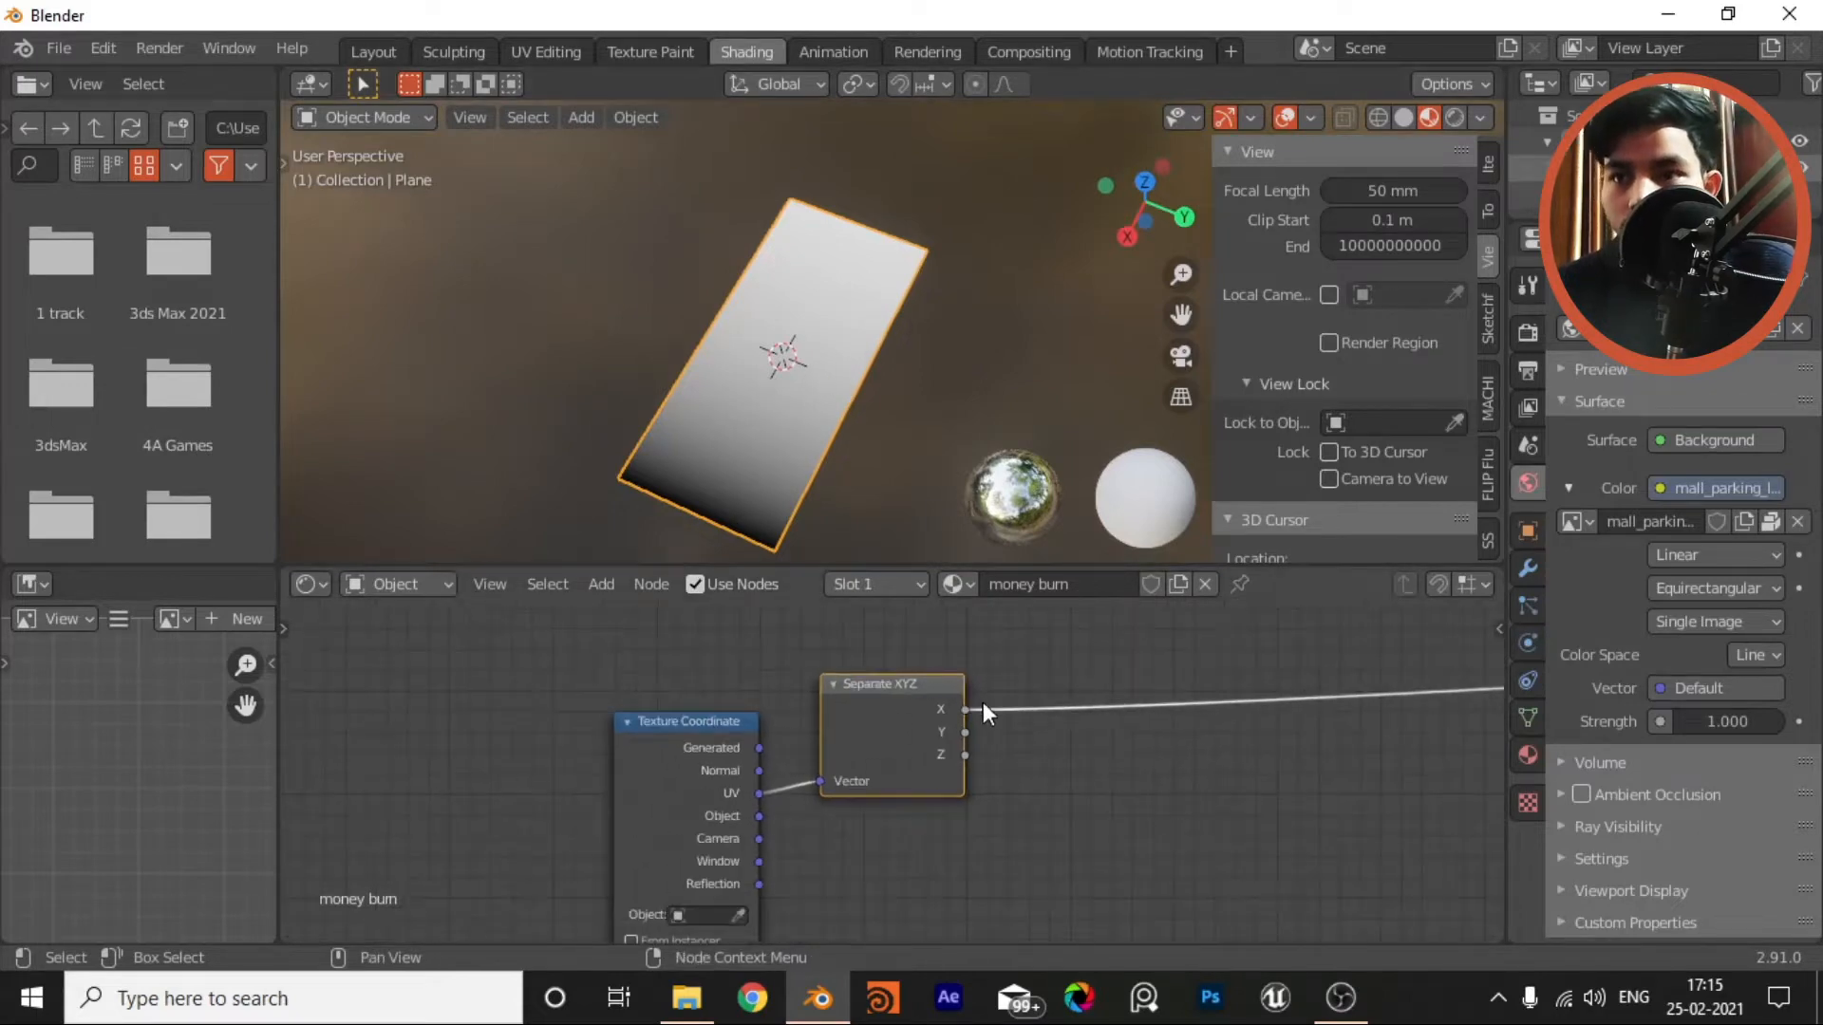
{"action": "middle_click_drag", "start_coordinate": [983, 702], "coordinate": [848, 712]}
{"action": "left_click_drag", "start_coordinate": [782, 708], "coordinate": [900, 688]}
{"action": "middle_click_drag", "start_coordinate": [1008, 697], "coordinate": [920, 697]}
{"action": "key", "text": "shift+a"}
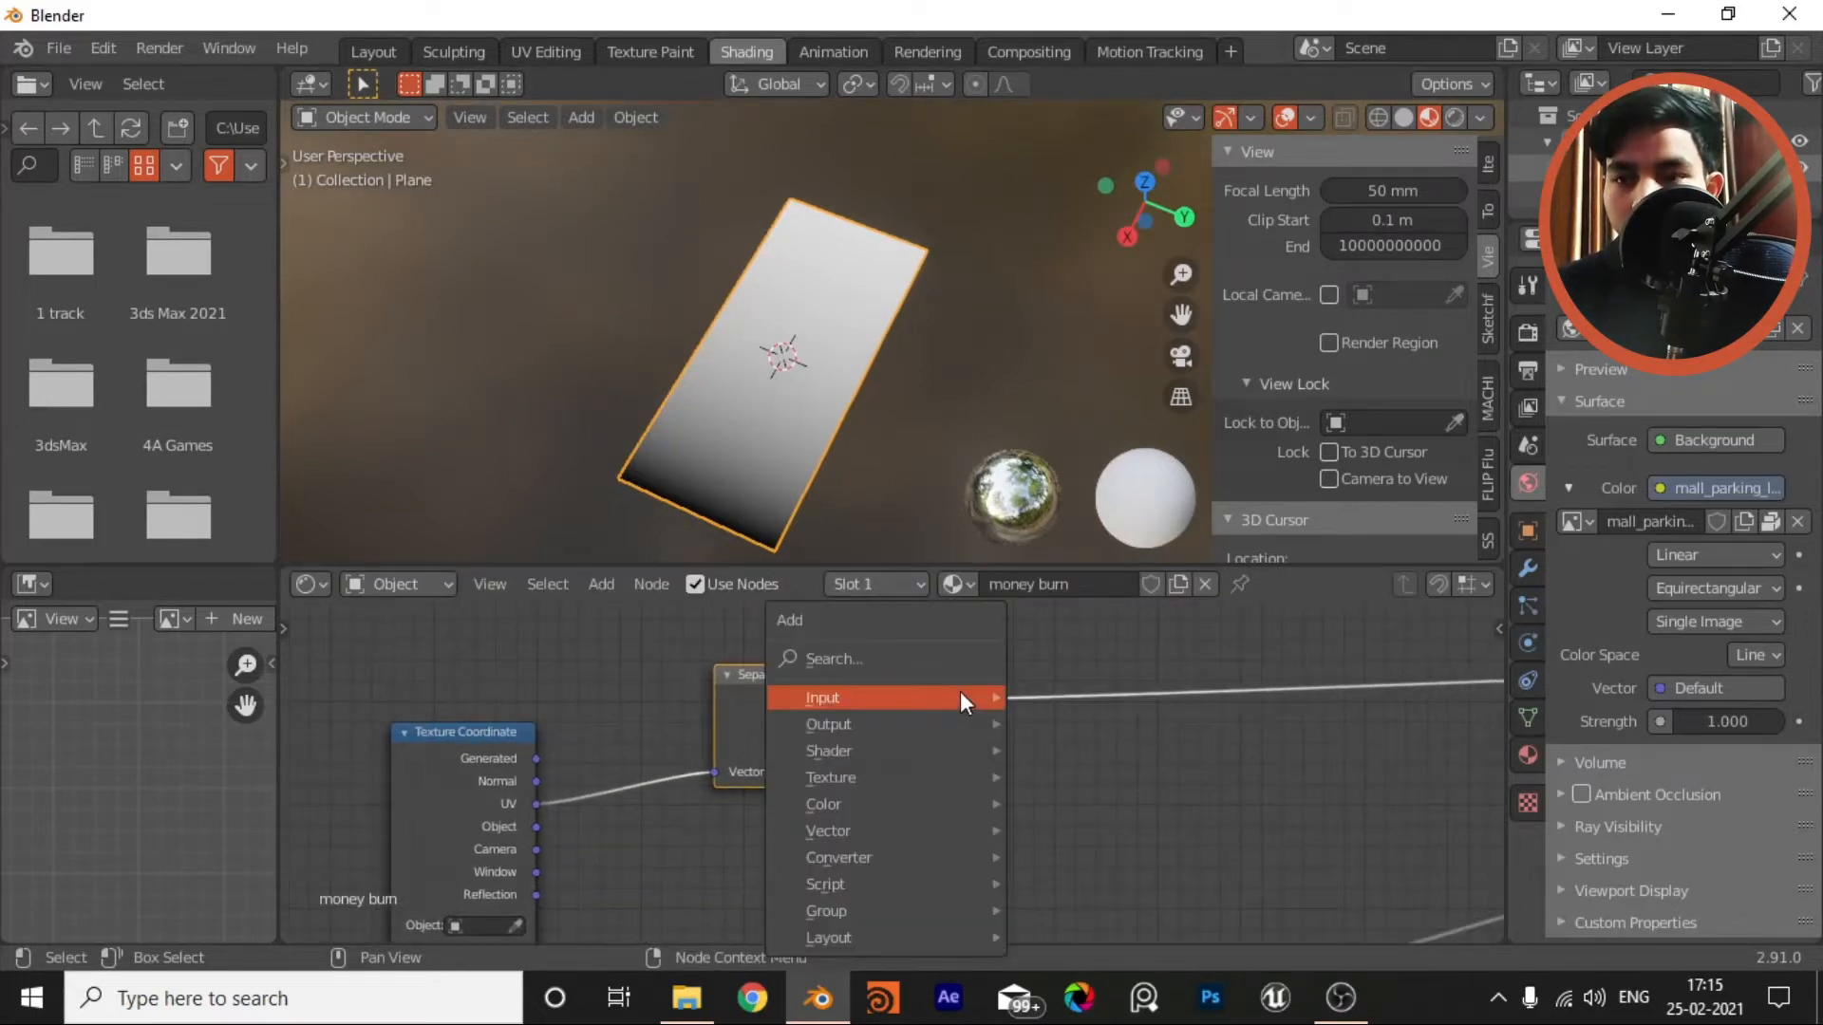
{"action": "left_click", "coordinate": [960, 699]}
{"action": "type", "text": "math"}
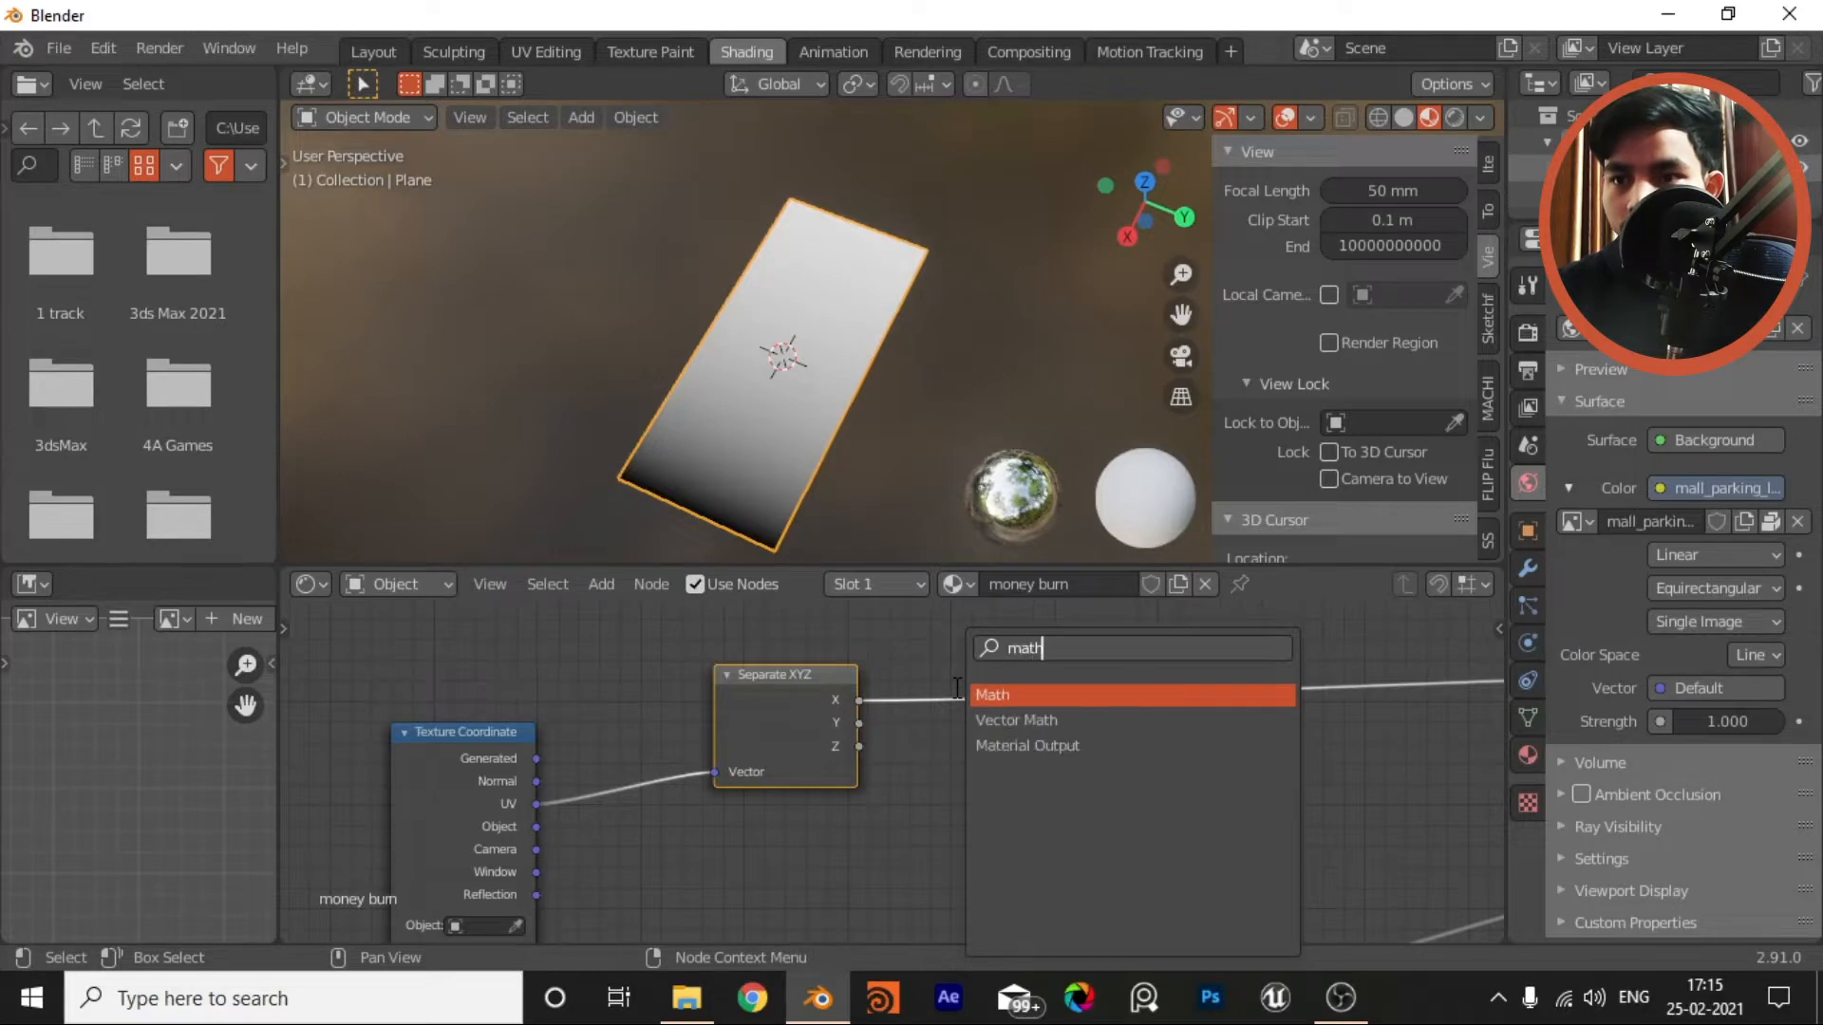
{"action": "left_click", "coordinate": [1030, 695]}
{"action": "left_click", "coordinate": [1012, 741]}
{"action": "scroll", "coordinate": [1012, 740], "scroll_direction": "up", "scroll_amount": 3}
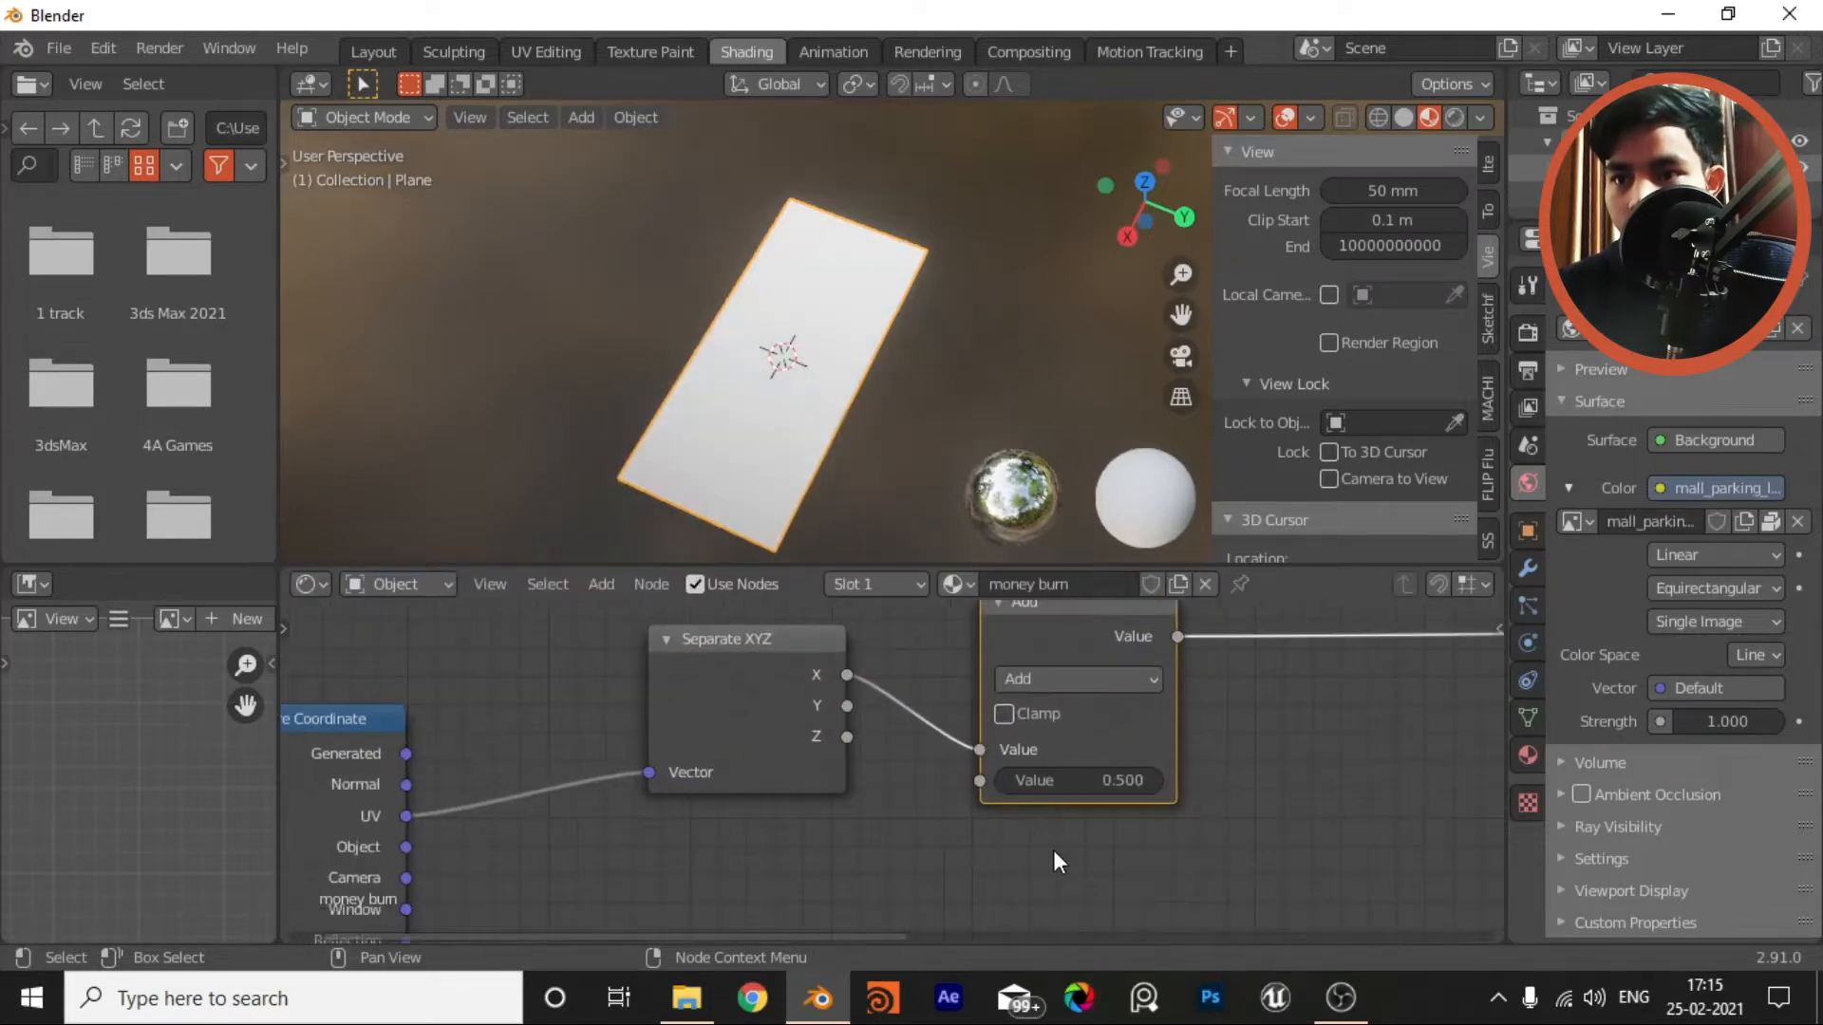
Step: Change the Math node's operation to Compare
{"action": "left_click", "coordinate": [1025, 717]}
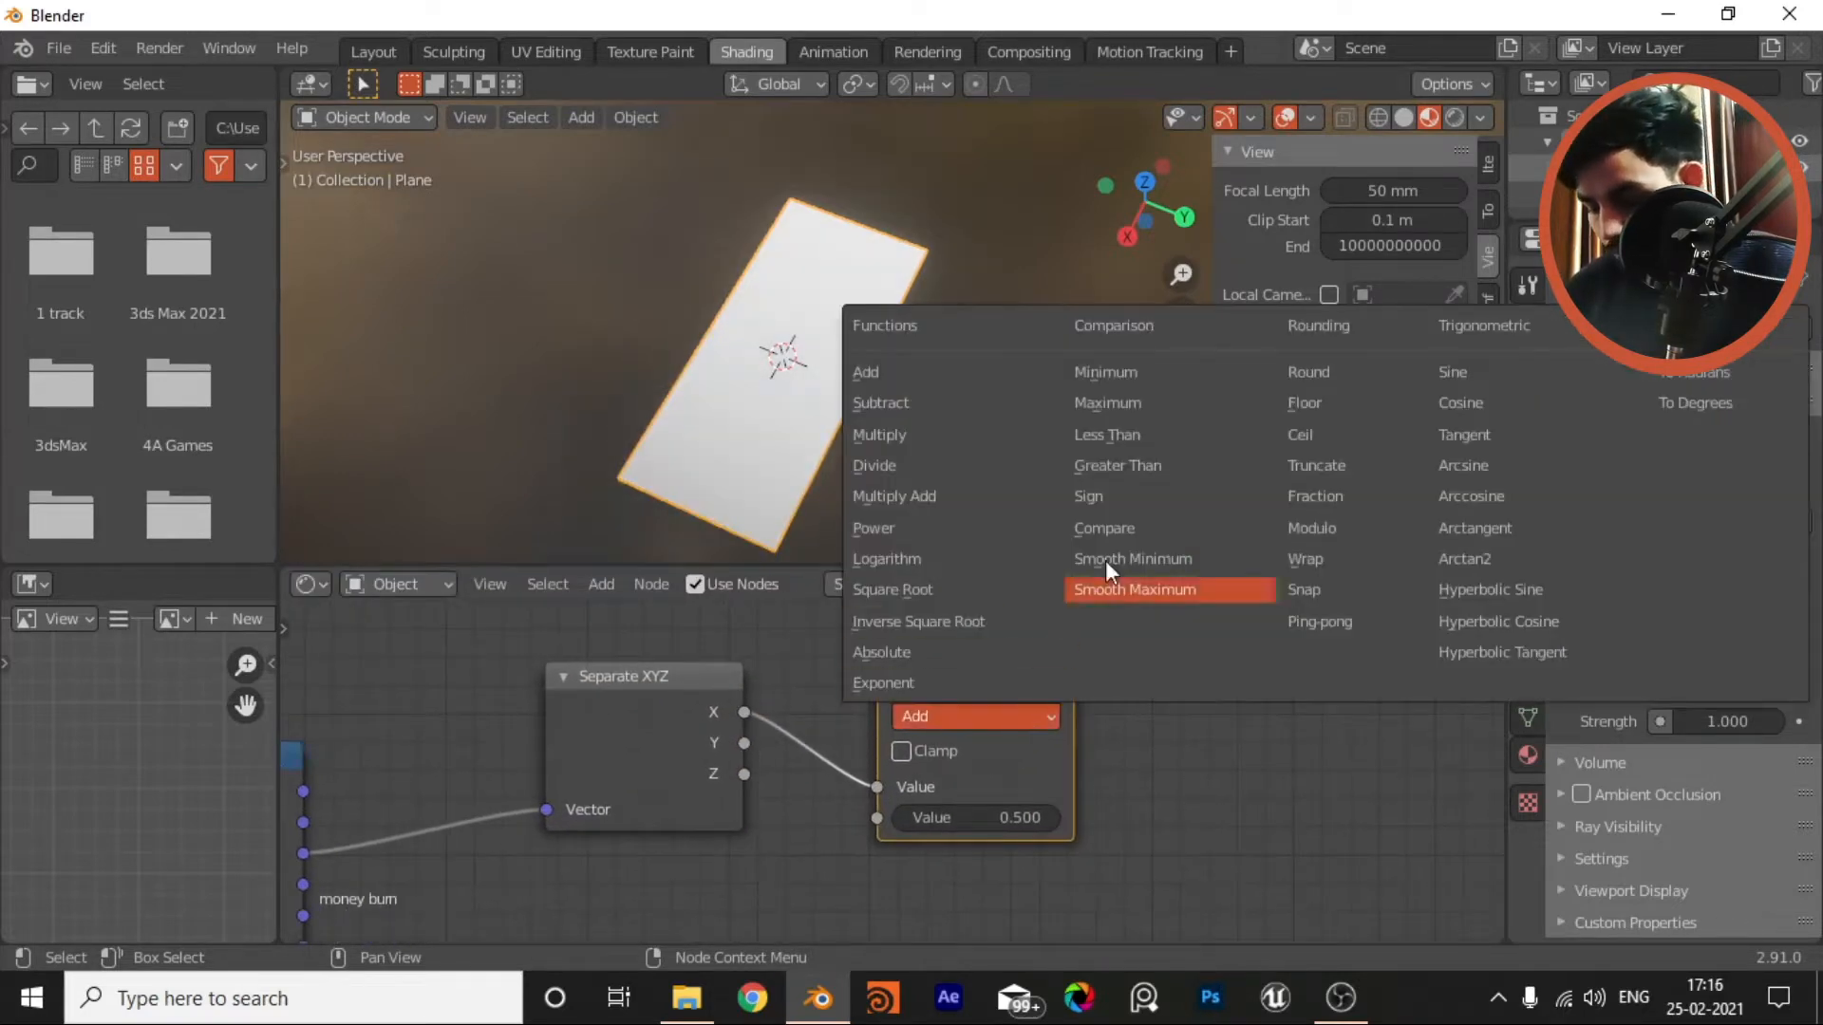
{"action": "left_click", "coordinate": [1125, 529]}
{"action": "scroll", "coordinate": [1056, 748], "scroll_direction": "up", "scroll_amount": 2}
{"action": "scroll", "coordinate": [1010, 788], "scroll_direction": "up", "scroll_amount": 3}
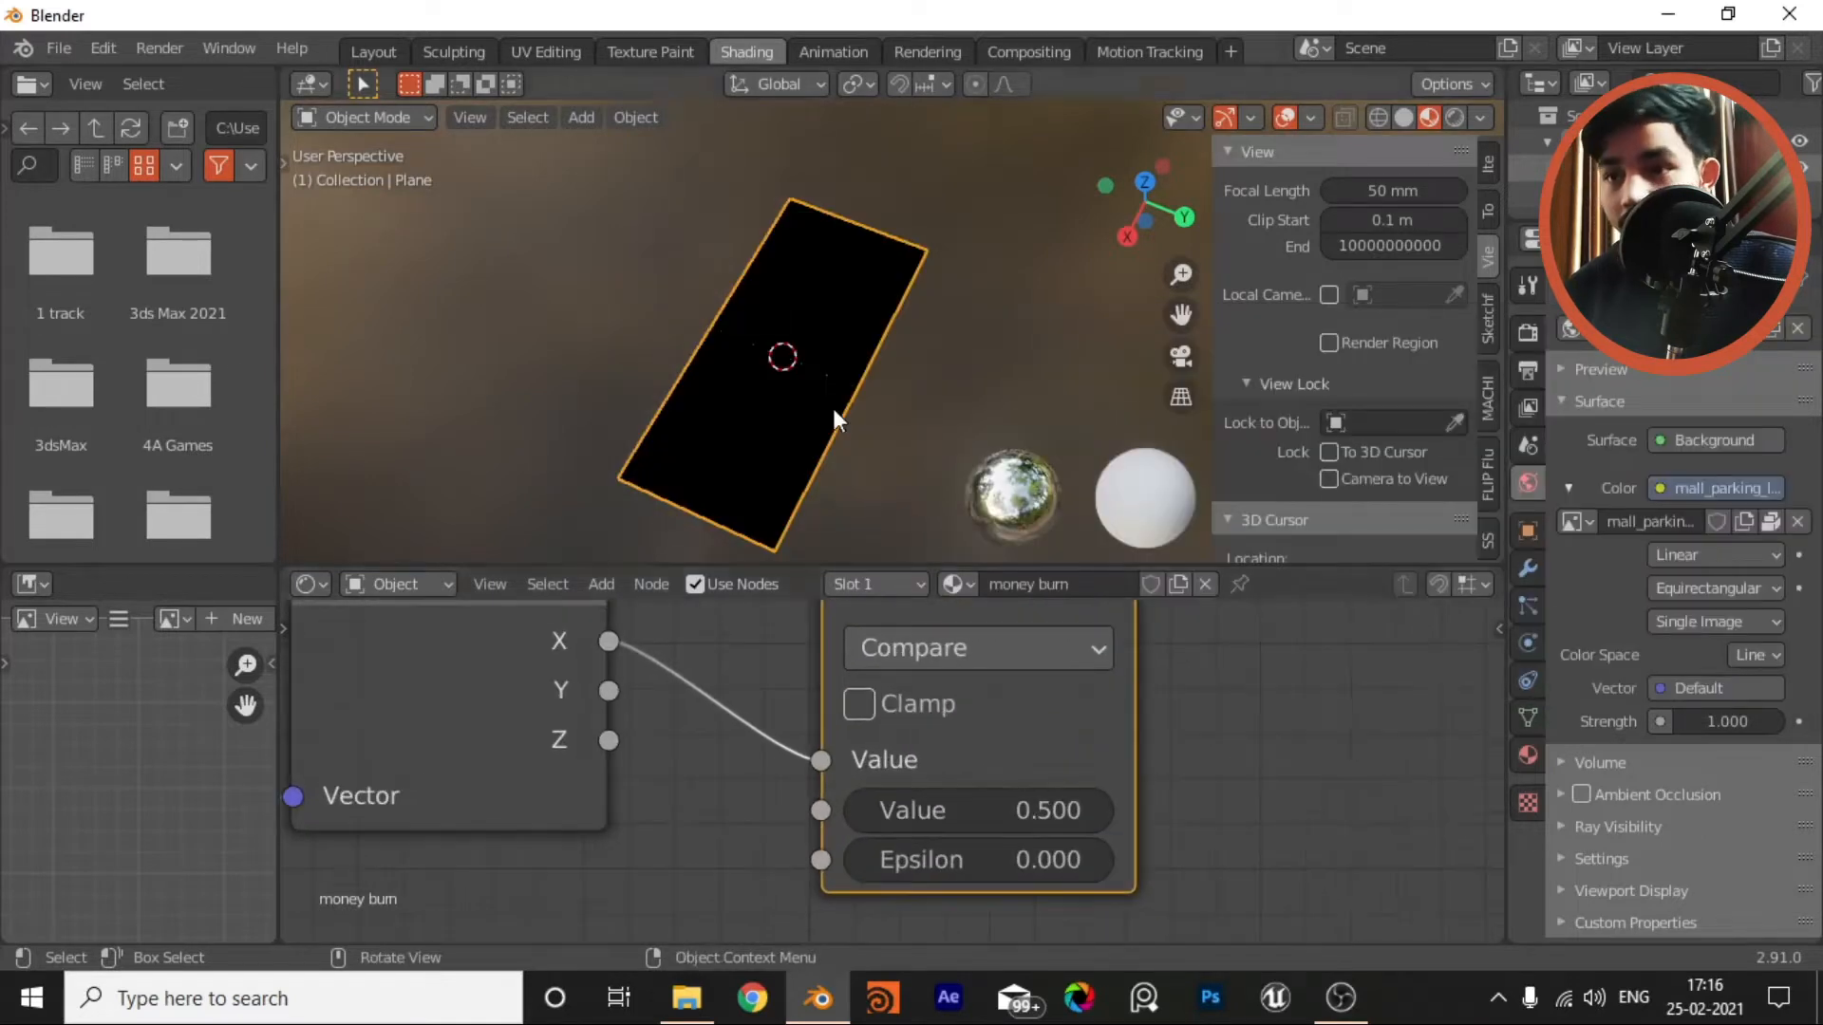
{"action": "scroll", "coordinate": [771, 385], "scroll_direction": "up", "scroll_amount": 4}
{"action": "middle_click_drag", "start_coordinate": [771, 386], "coordinate": [836, 387]}
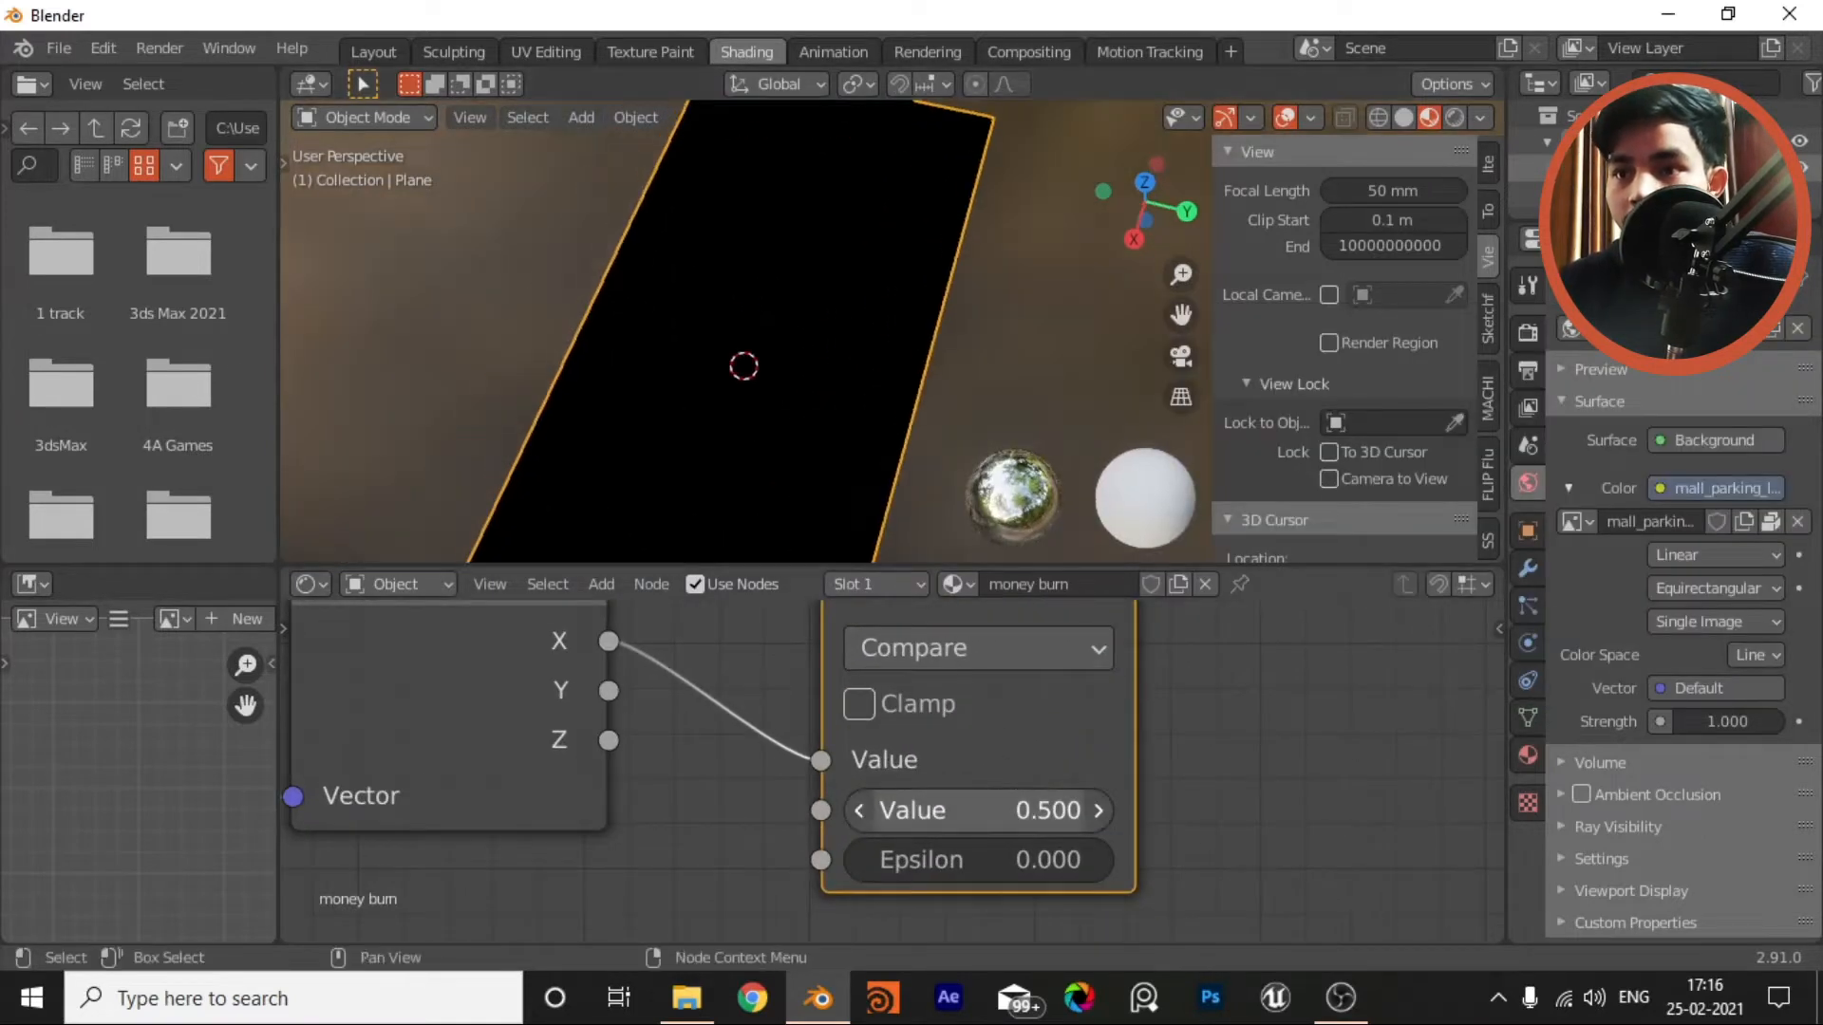
{"action": "left_click_drag", "start_coordinate": [978, 810], "coordinate": [845, 803]}
{"action": "right_click", "coordinate": [1005, 798]}
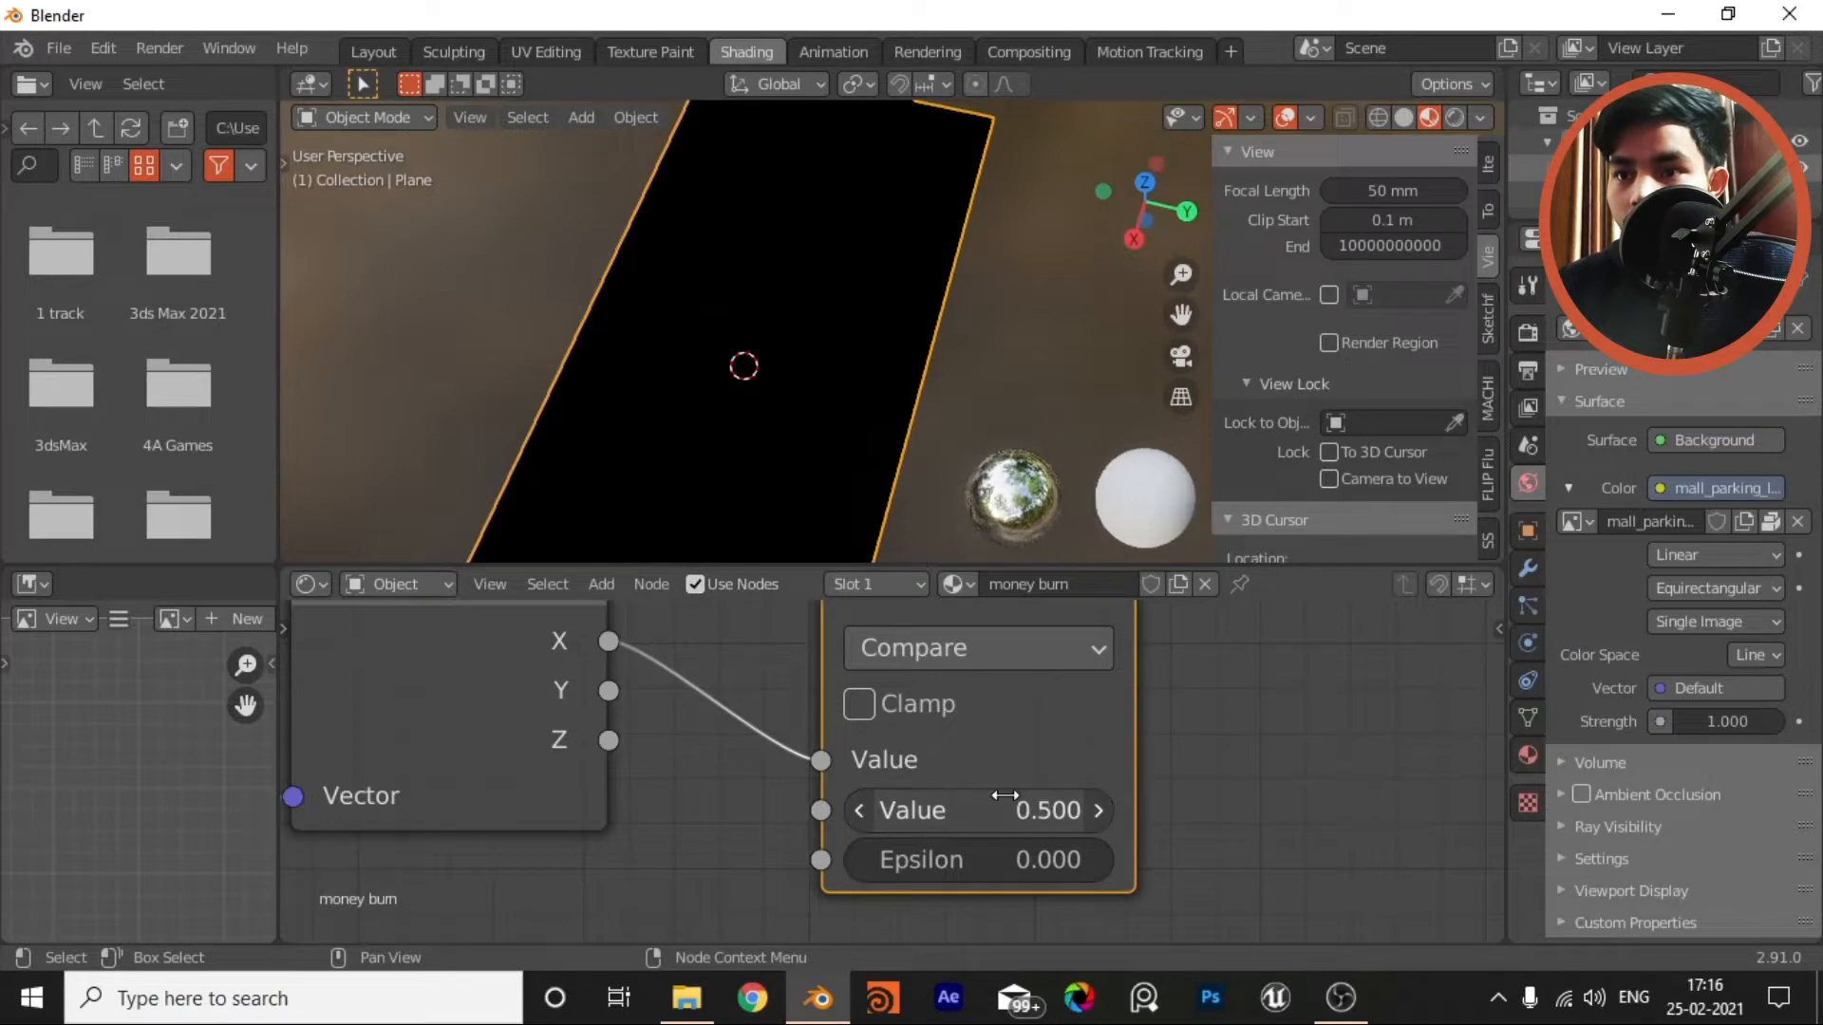
Step: Set the Compare node's Epsilon to 0.05
{"action": "middle_click_drag", "start_coordinate": [1072, 795], "coordinate": [1081, 718]}
{"action": "scroll", "coordinate": [1054, 703], "scroll_direction": "down", "scroll_amount": 1}
{"action": "scroll", "coordinate": [881, 485], "scroll_direction": "down", "scroll_amount": 2}
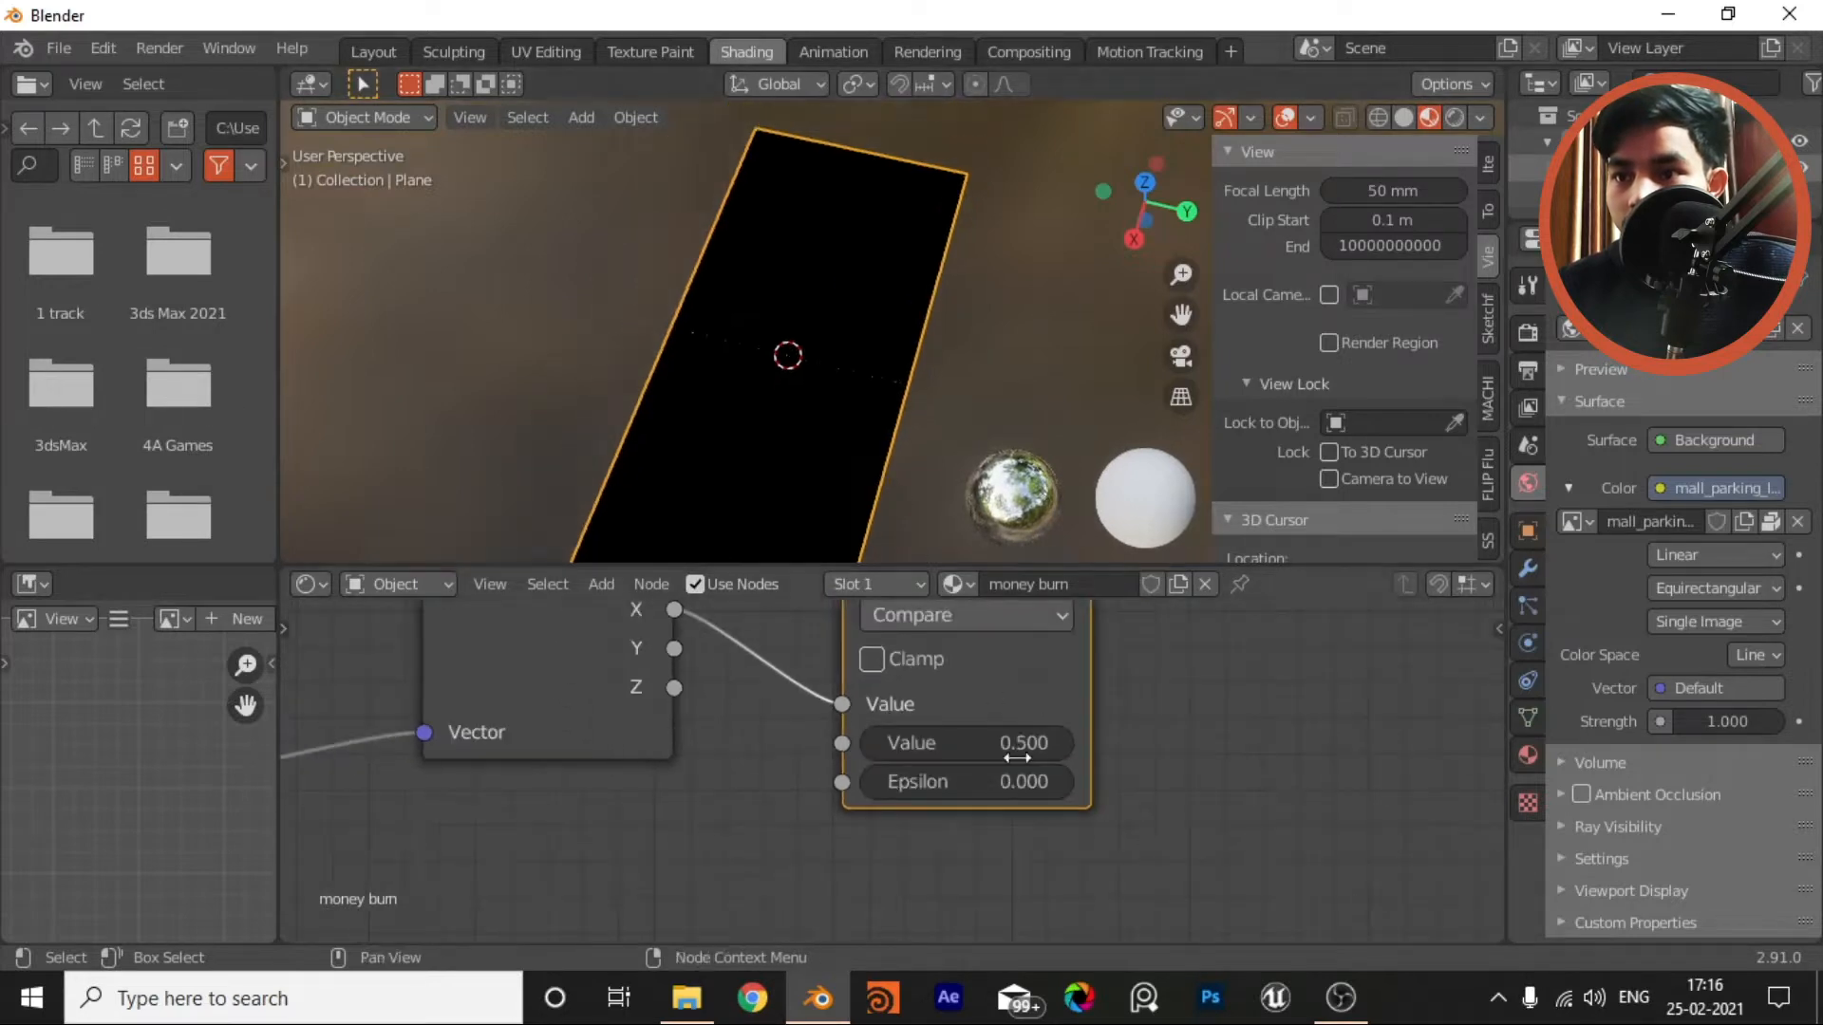
{"action": "mouse_move", "coordinate": [949, 781]}
{"action": "left_mouse_down"}
{"action": "mouse_move", "coordinate": [992, 781]}
{"action": "mouse_move", "coordinate": [944, 781]}
{"action": "mouse_move", "coordinate": [968, 782]}
{"action": "left_mouse_up"}
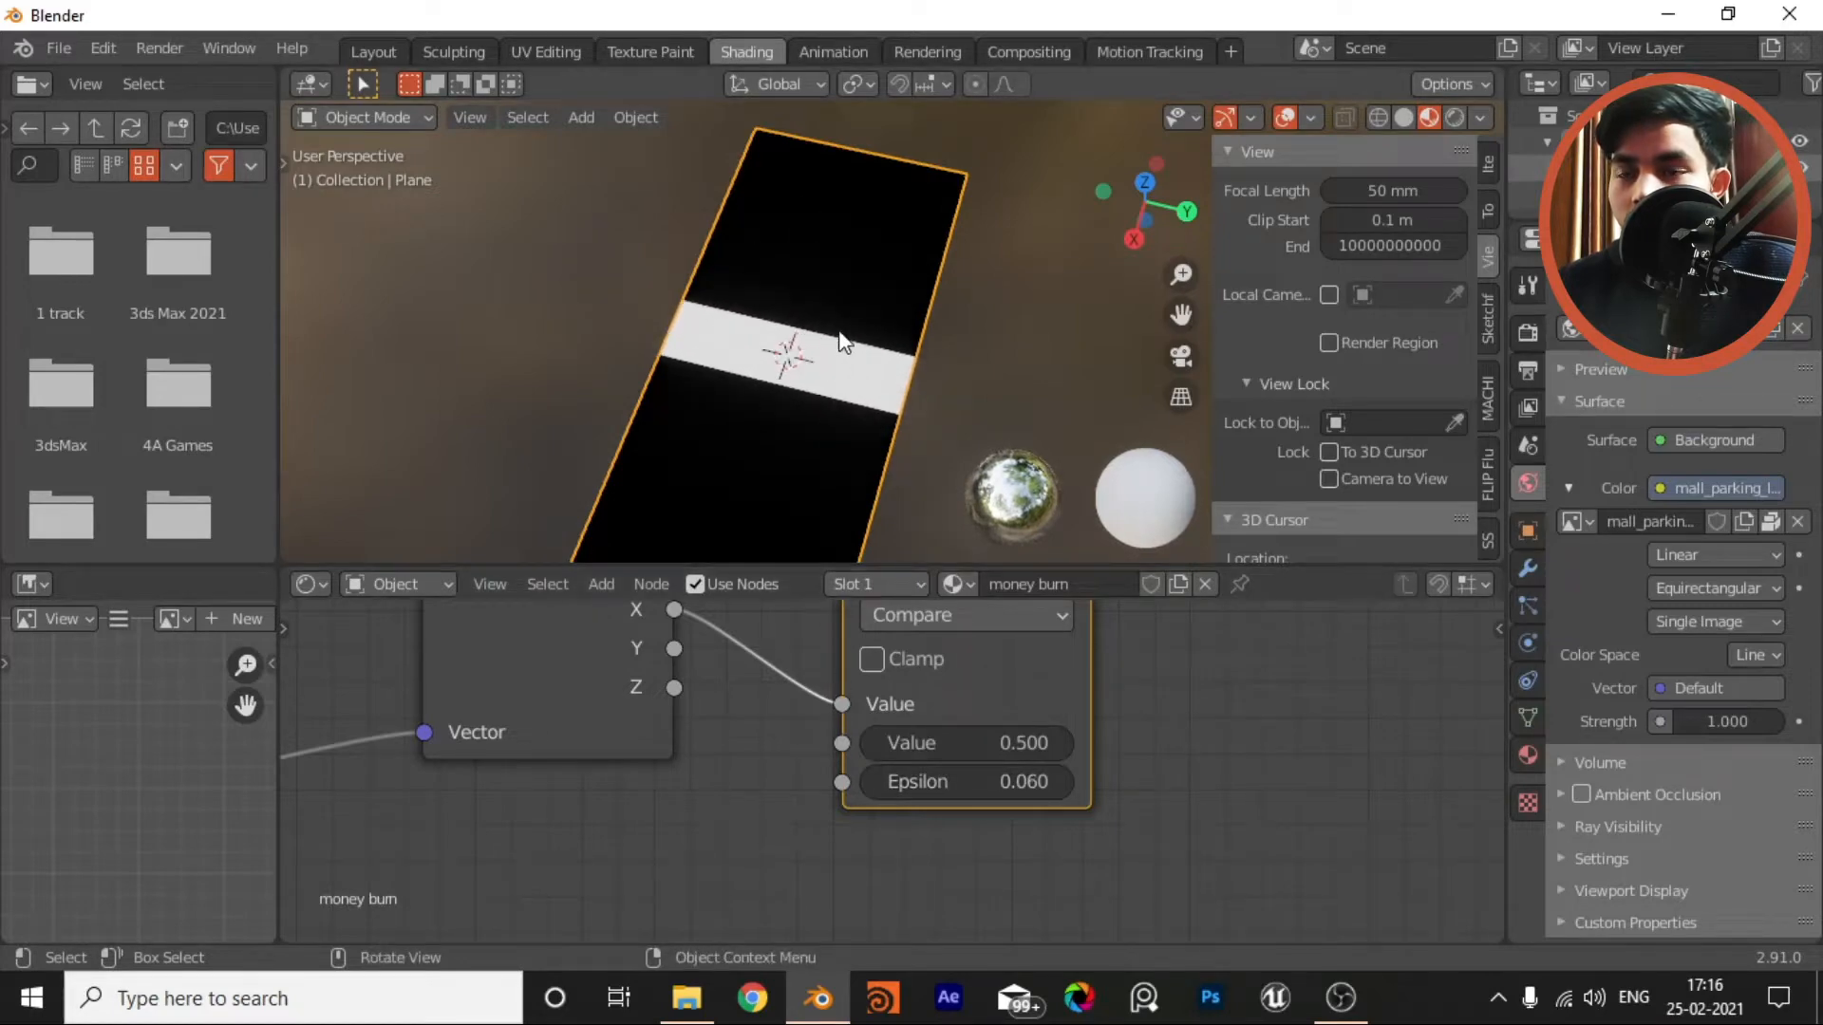
{"action": "scroll", "coordinate": [778, 754], "scroll_direction": "down", "scroll_amount": 1}
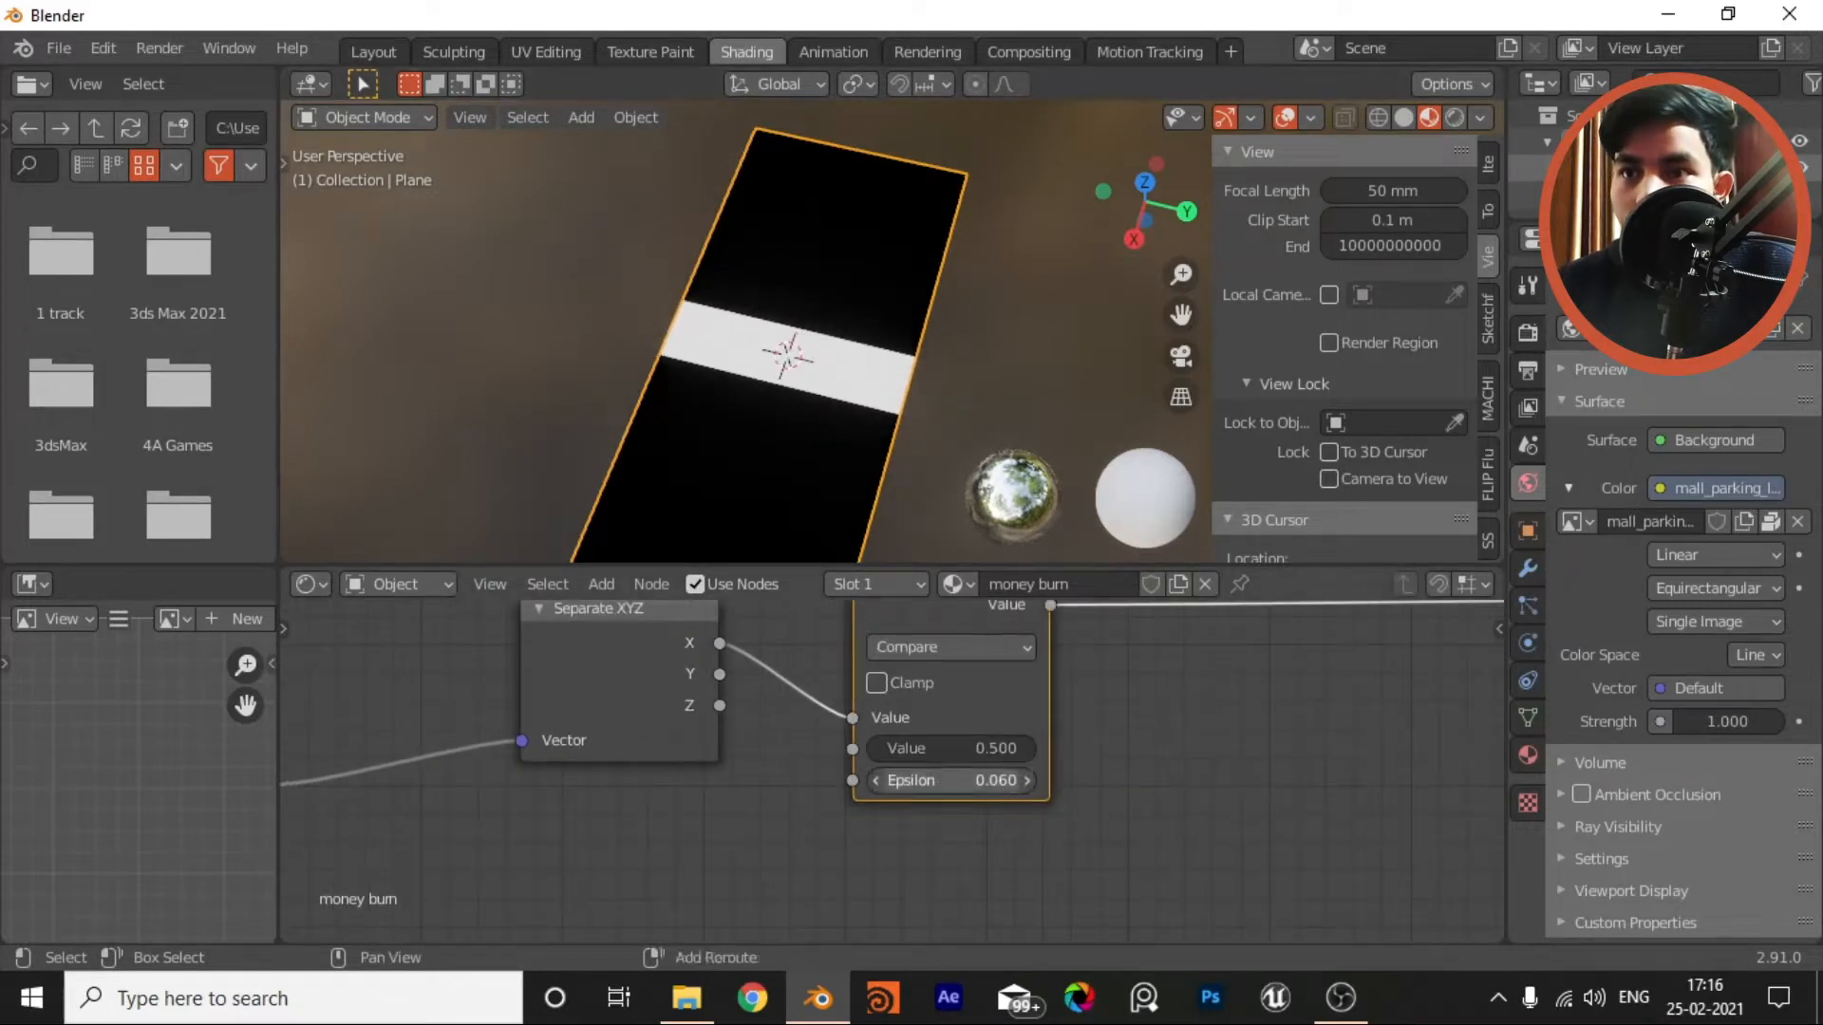
{"action": "left_click", "coordinate": [985, 781]}
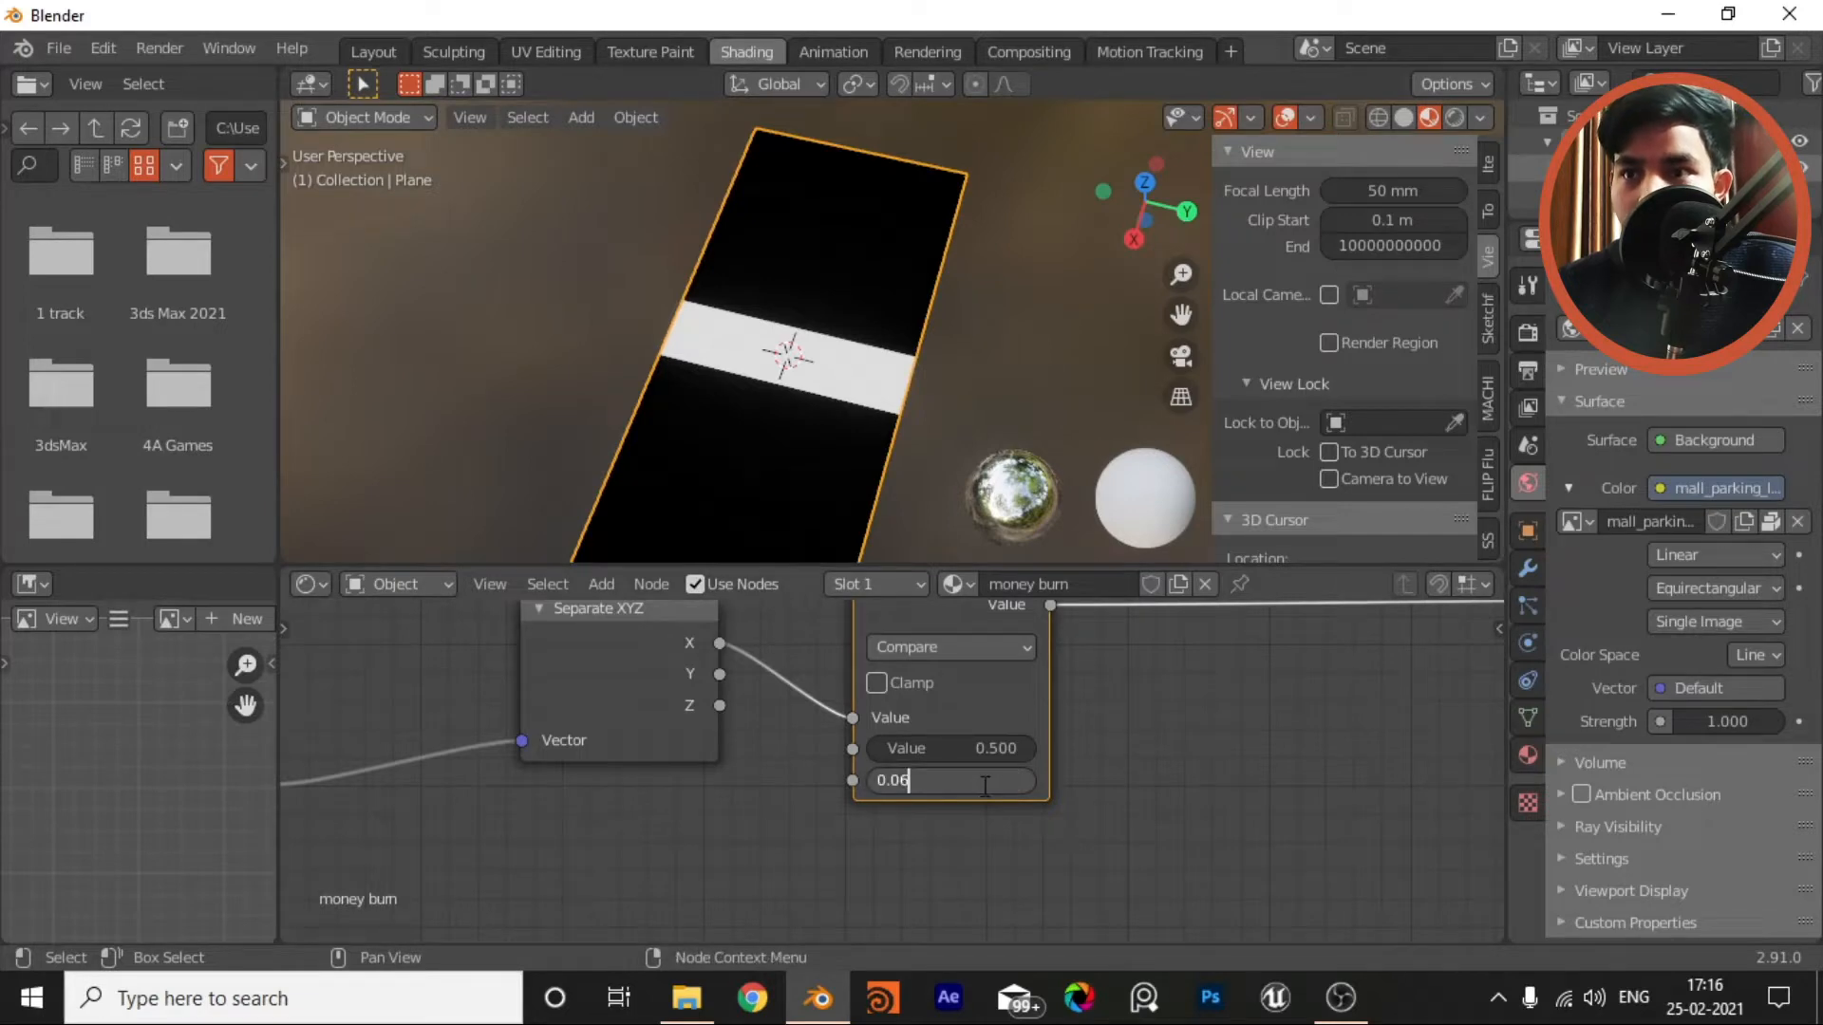
{"action": "key", "text": "Return"}
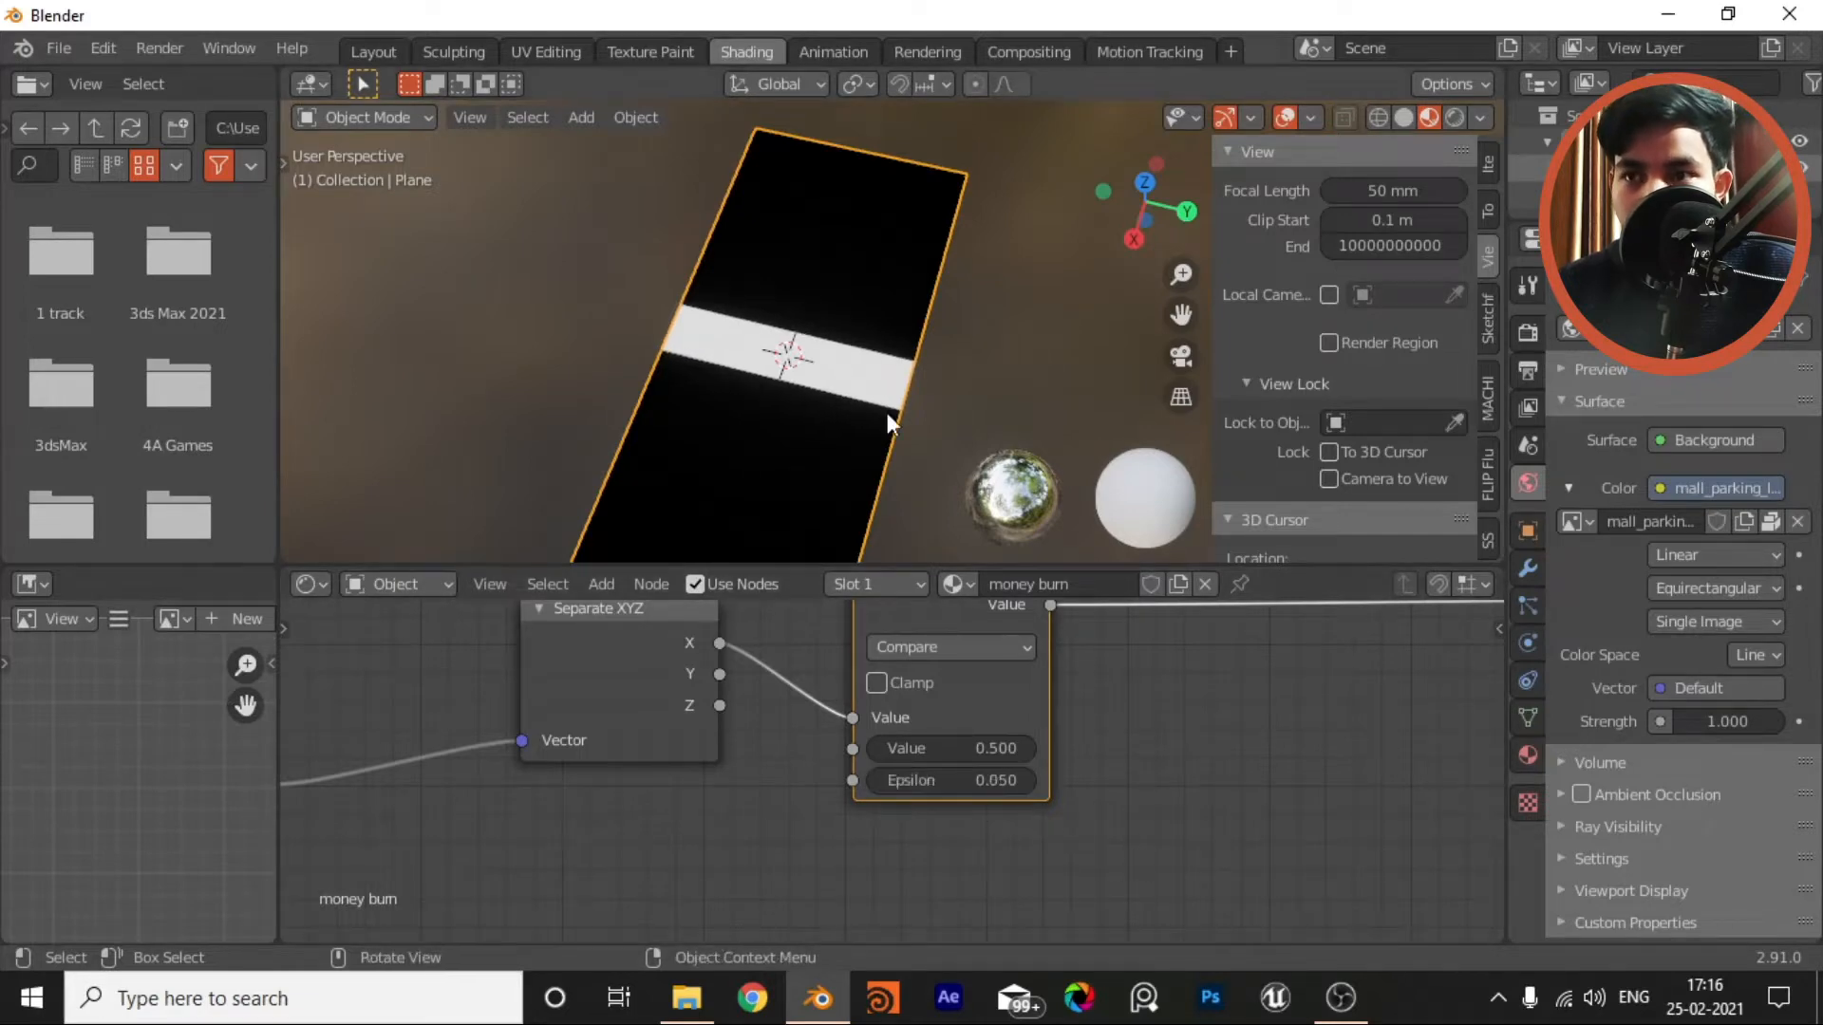
Step: Move the Texture Coordinate node farther away from the Separate XYZ node
{"action": "scroll", "coordinate": [868, 740], "scroll_direction": "down", "scroll_amount": 3}
{"action": "middle_click_drag", "start_coordinate": [983, 705], "coordinate": [1069, 674]}
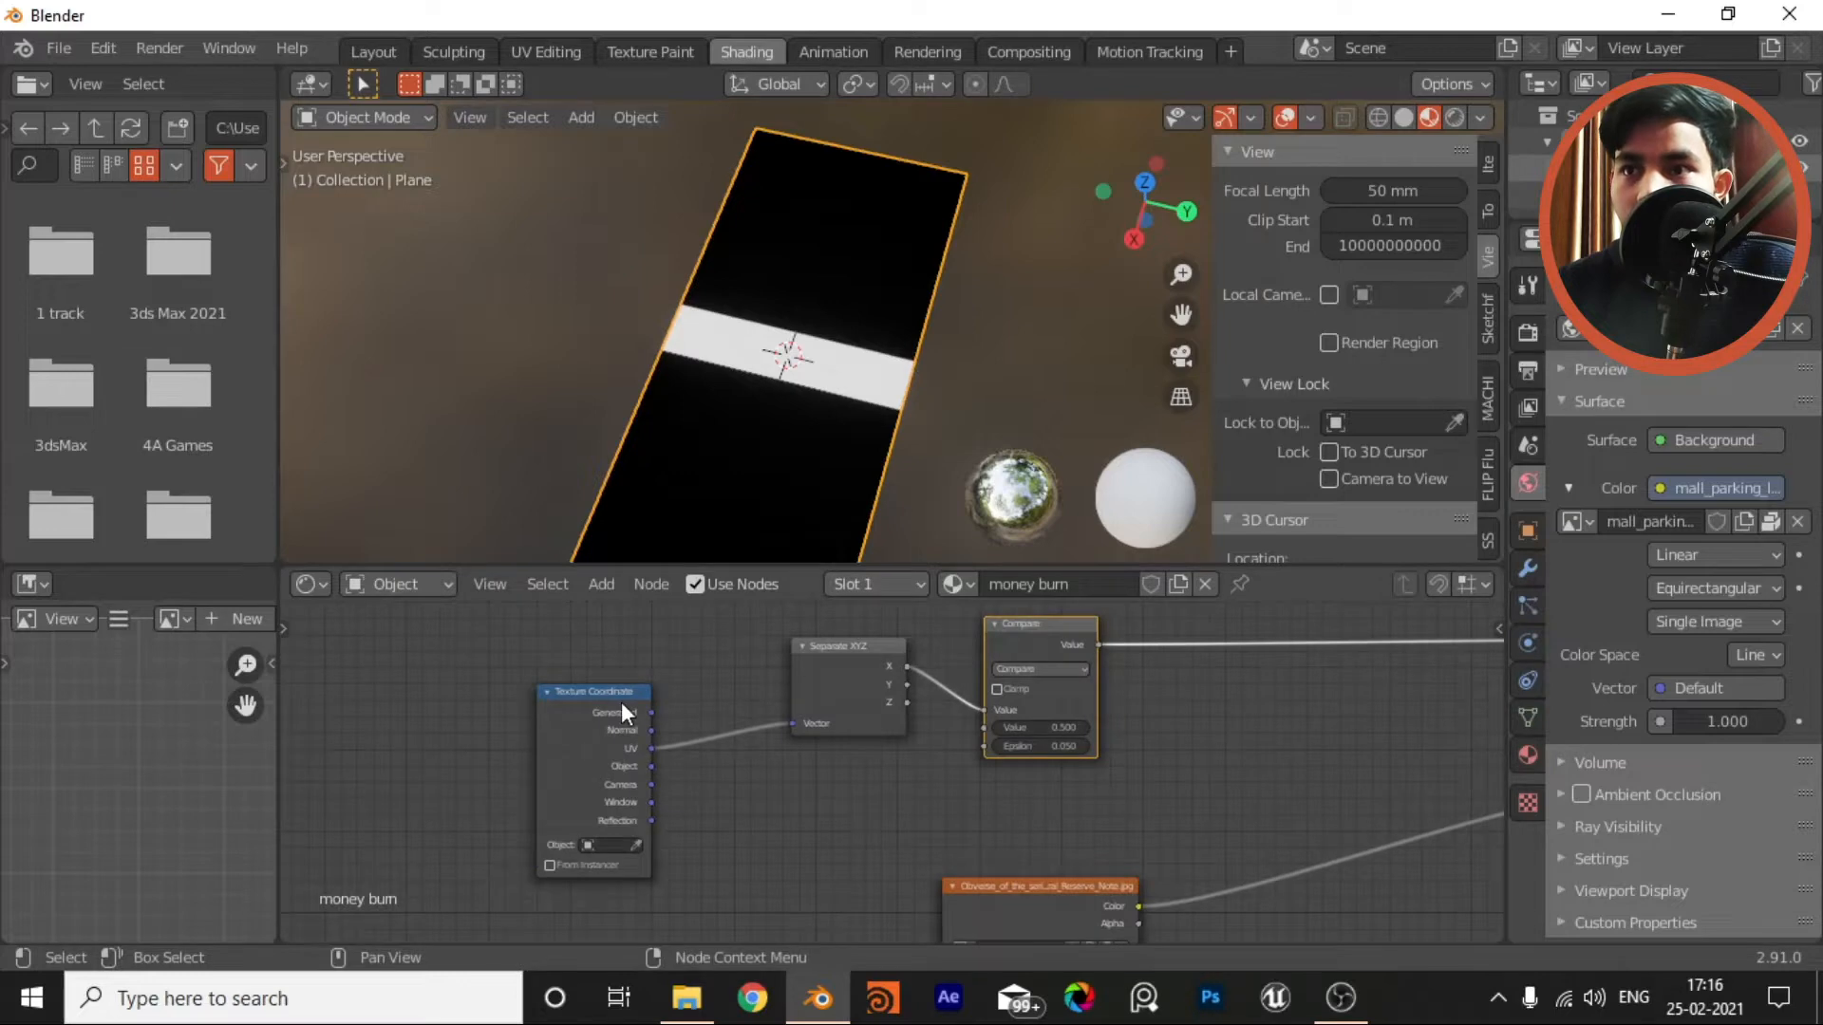
{"action": "left_click_drag", "start_coordinate": [621, 704], "coordinate": [491, 690]}
Step: Add a Noise Texture node directly below the Texture Coordinate node
{"action": "scroll", "coordinate": [670, 775], "scroll_direction": "up", "scroll_amount": 1}
{"action": "middle_click_drag", "start_coordinate": [671, 784], "coordinate": [746, 755]}
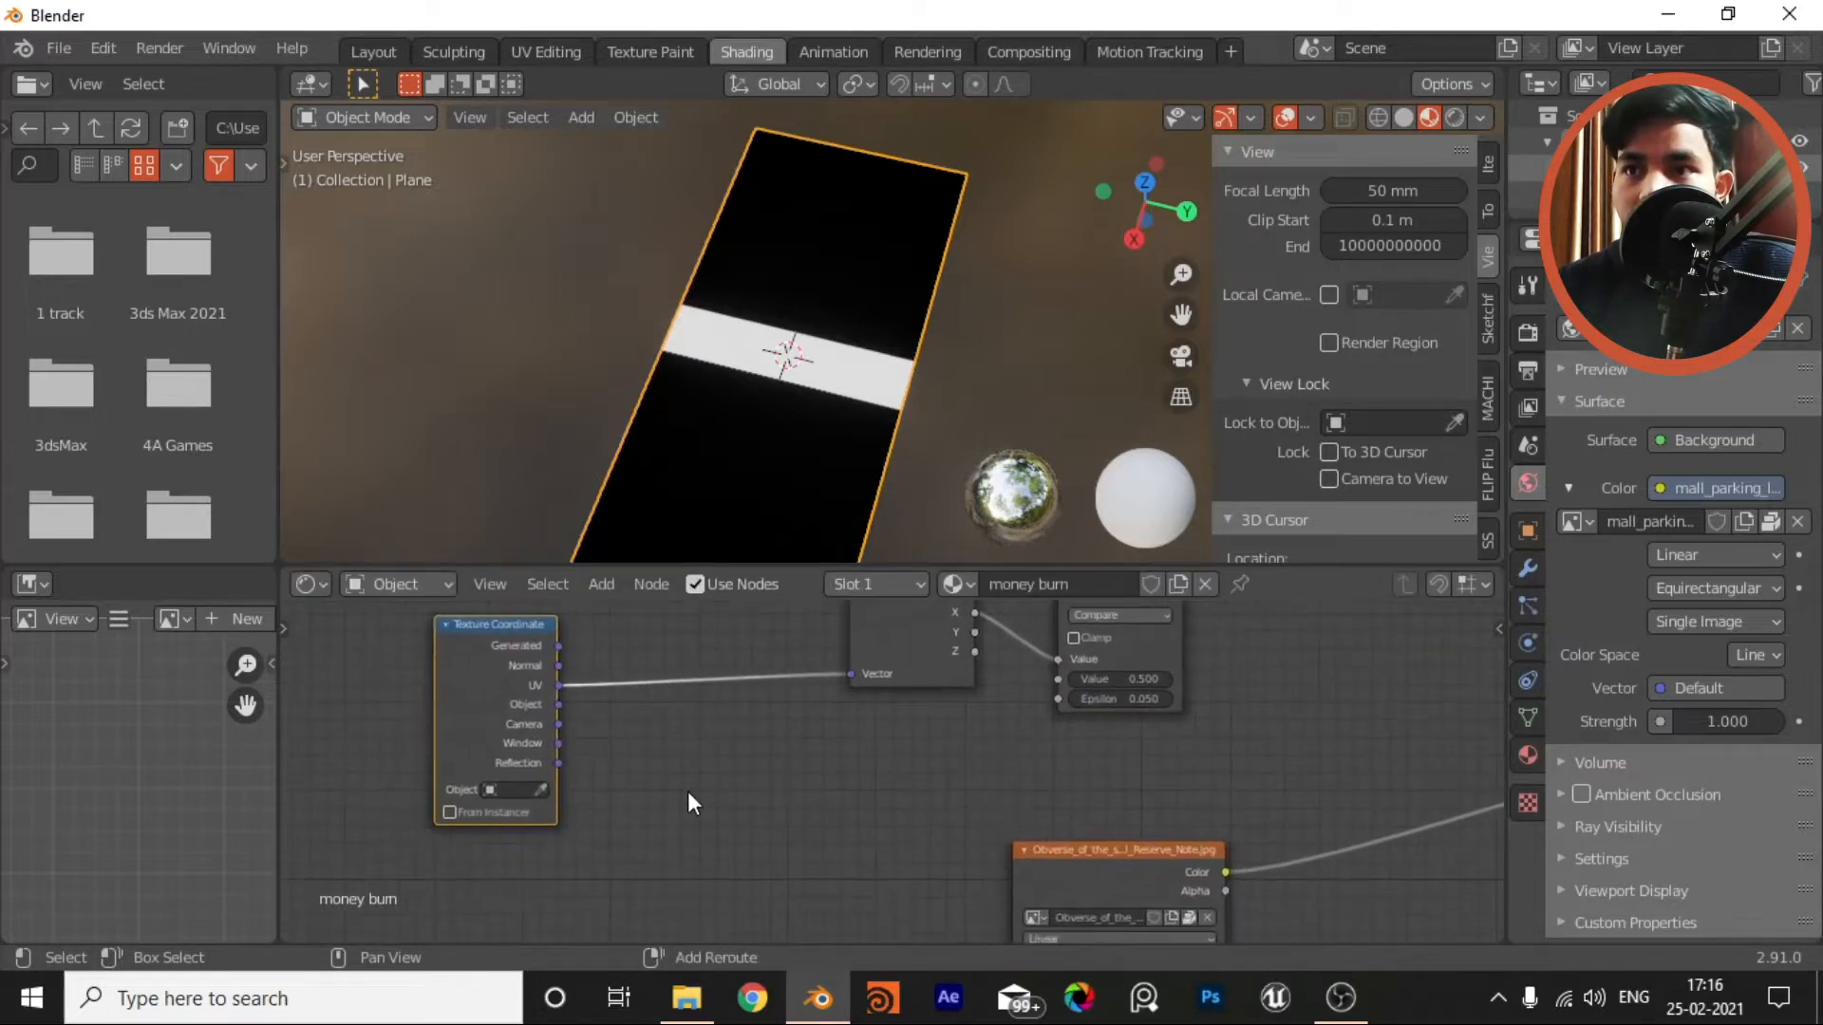
{"action": "key", "text": "shift+a"}
{"action": "mouse_move", "coordinate": [689, 804]}
{"action": "type", "text": "noi"}
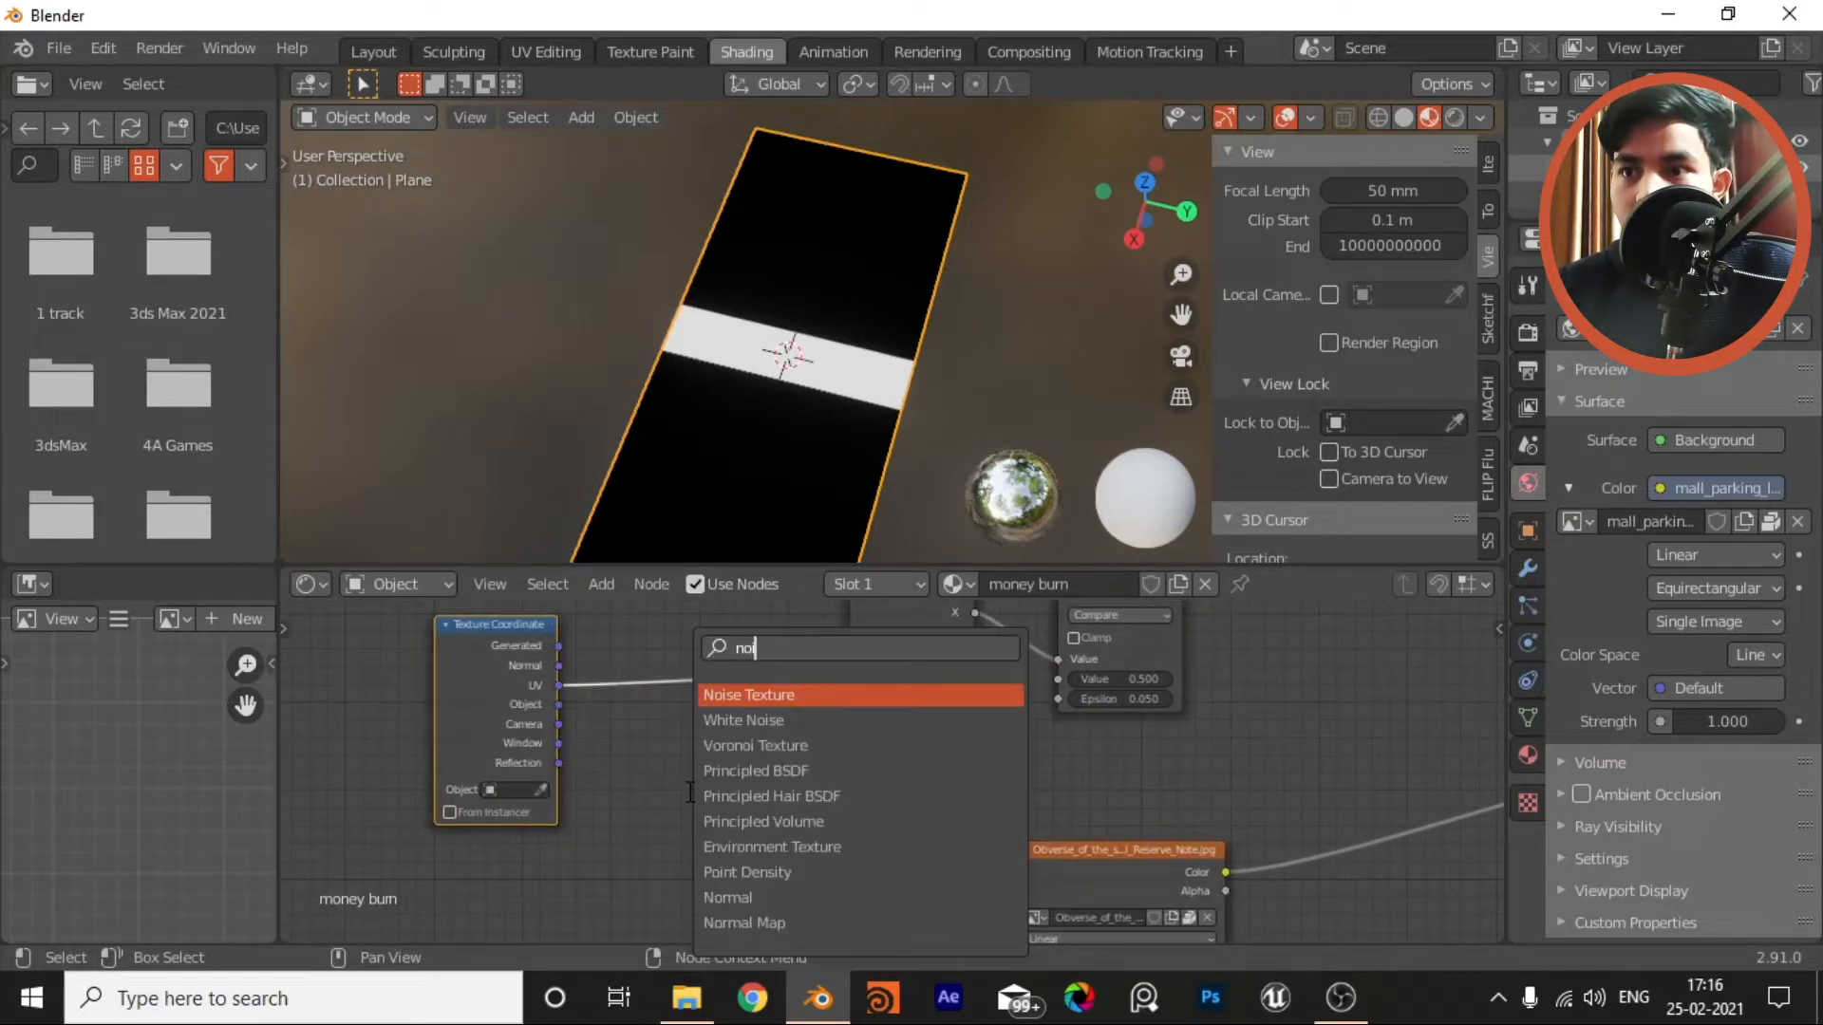
{"action": "type", "text": "ce"}
{"action": "left_click", "coordinate": [708, 704]}
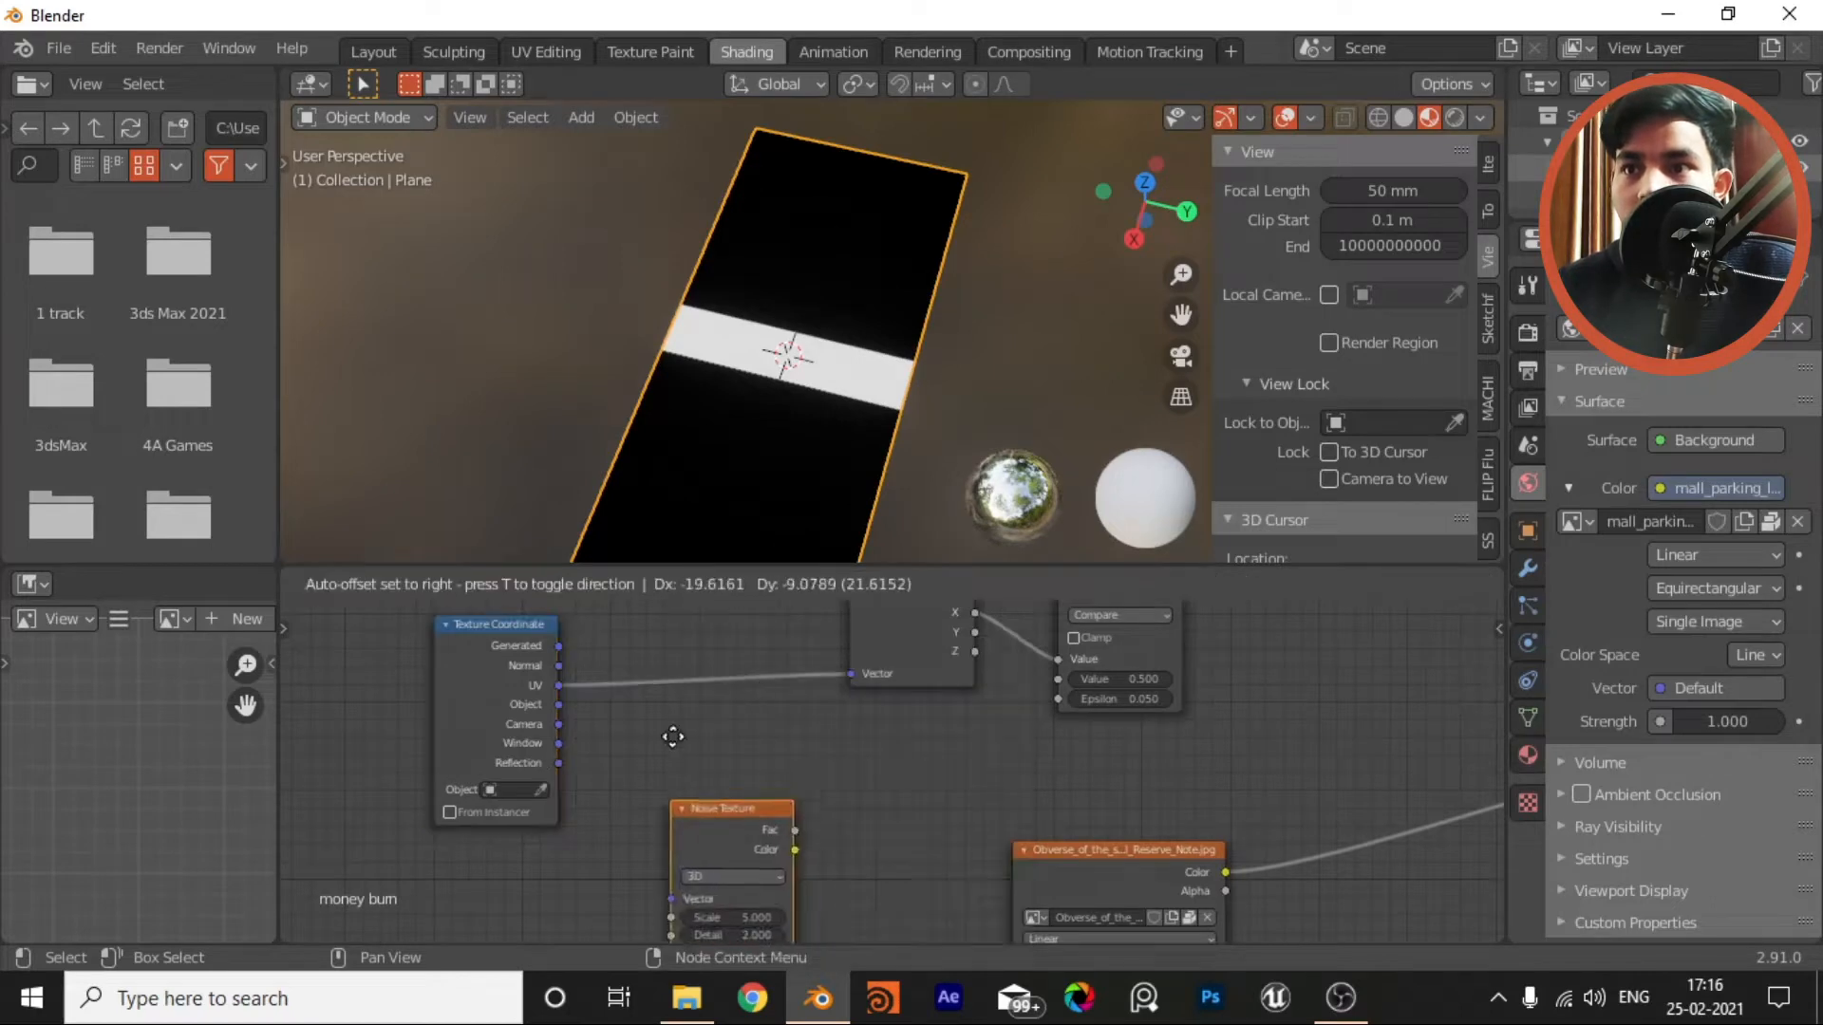
{"action": "left_click", "coordinate": [518, 763]}
Step: Select the Texture Coordinate and Noise Texture nodes together and shift them farther from the Separate XYZ node
{"action": "scroll", "coordinate": [598, 811], "scroll_direction": "up", "scroll_amount": 2}
{"action": "scroll", "coordinate": [598, 811], "scroll_direction": "down", "scroll_amount": 5}
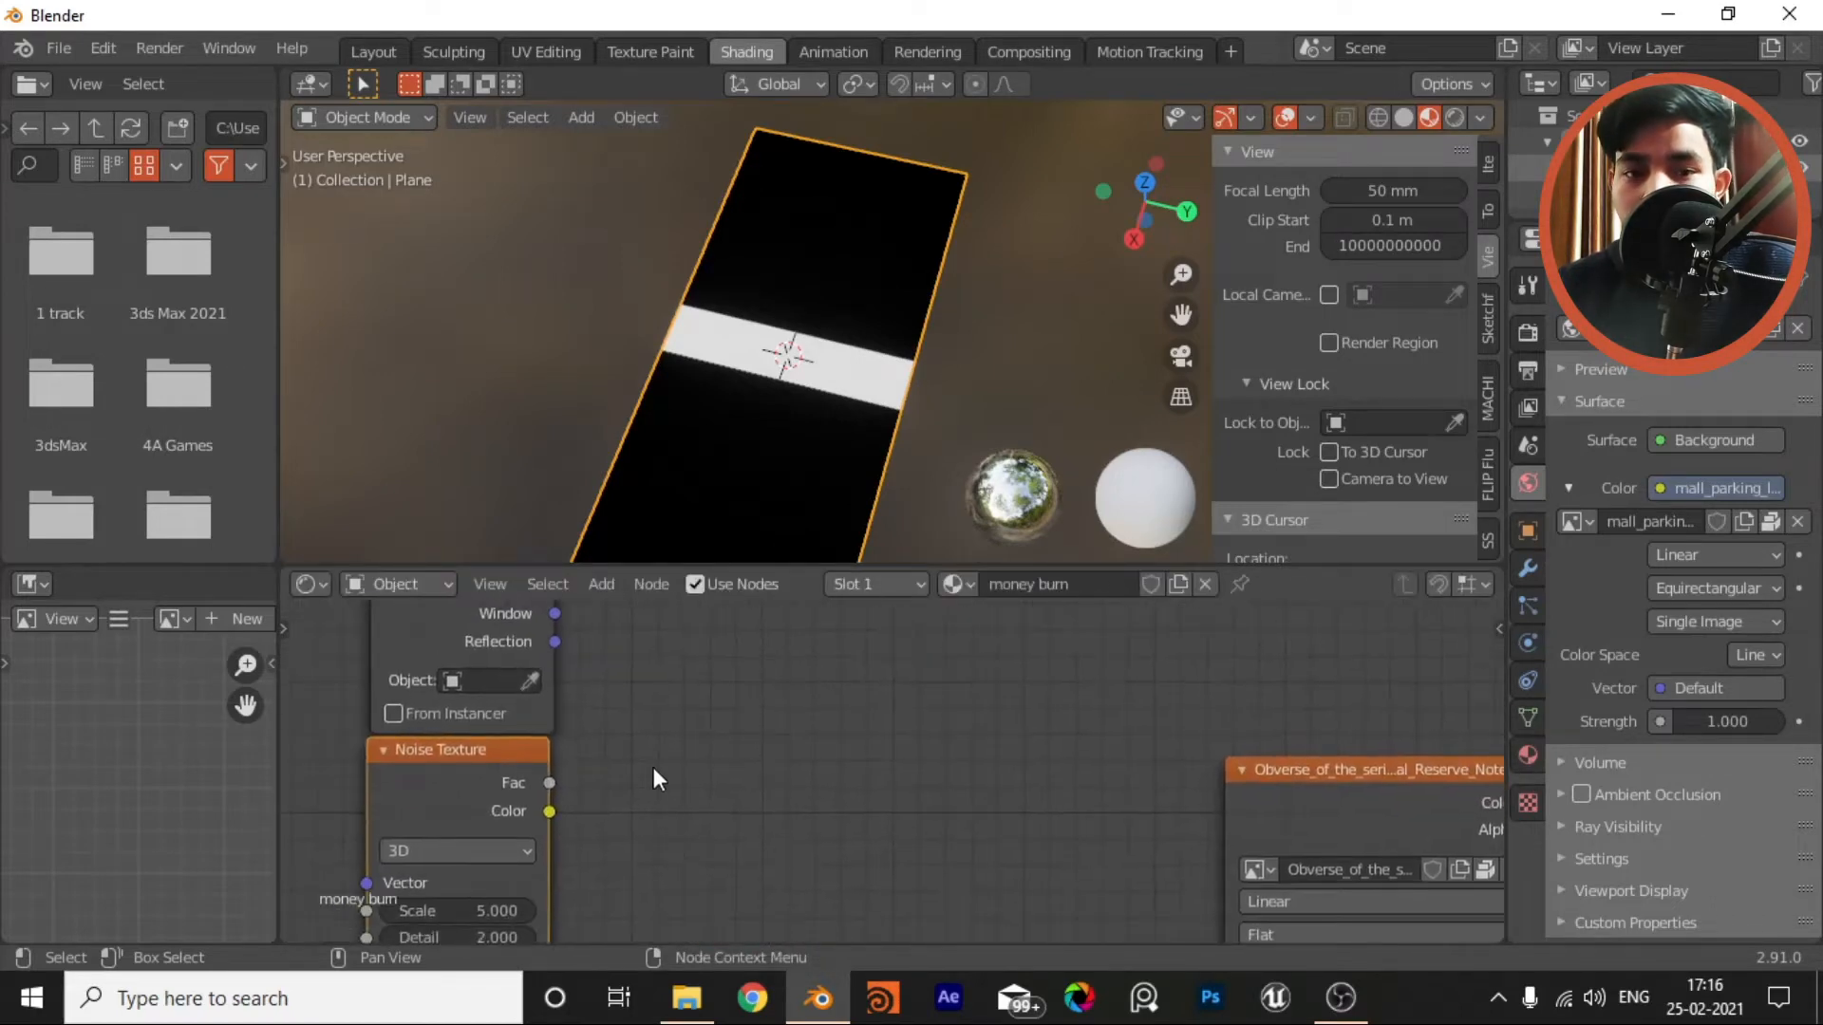
{"action": "scroll", "coordinate": [752, 803], "scroll_direction": "up", "scroll_amount": 3}
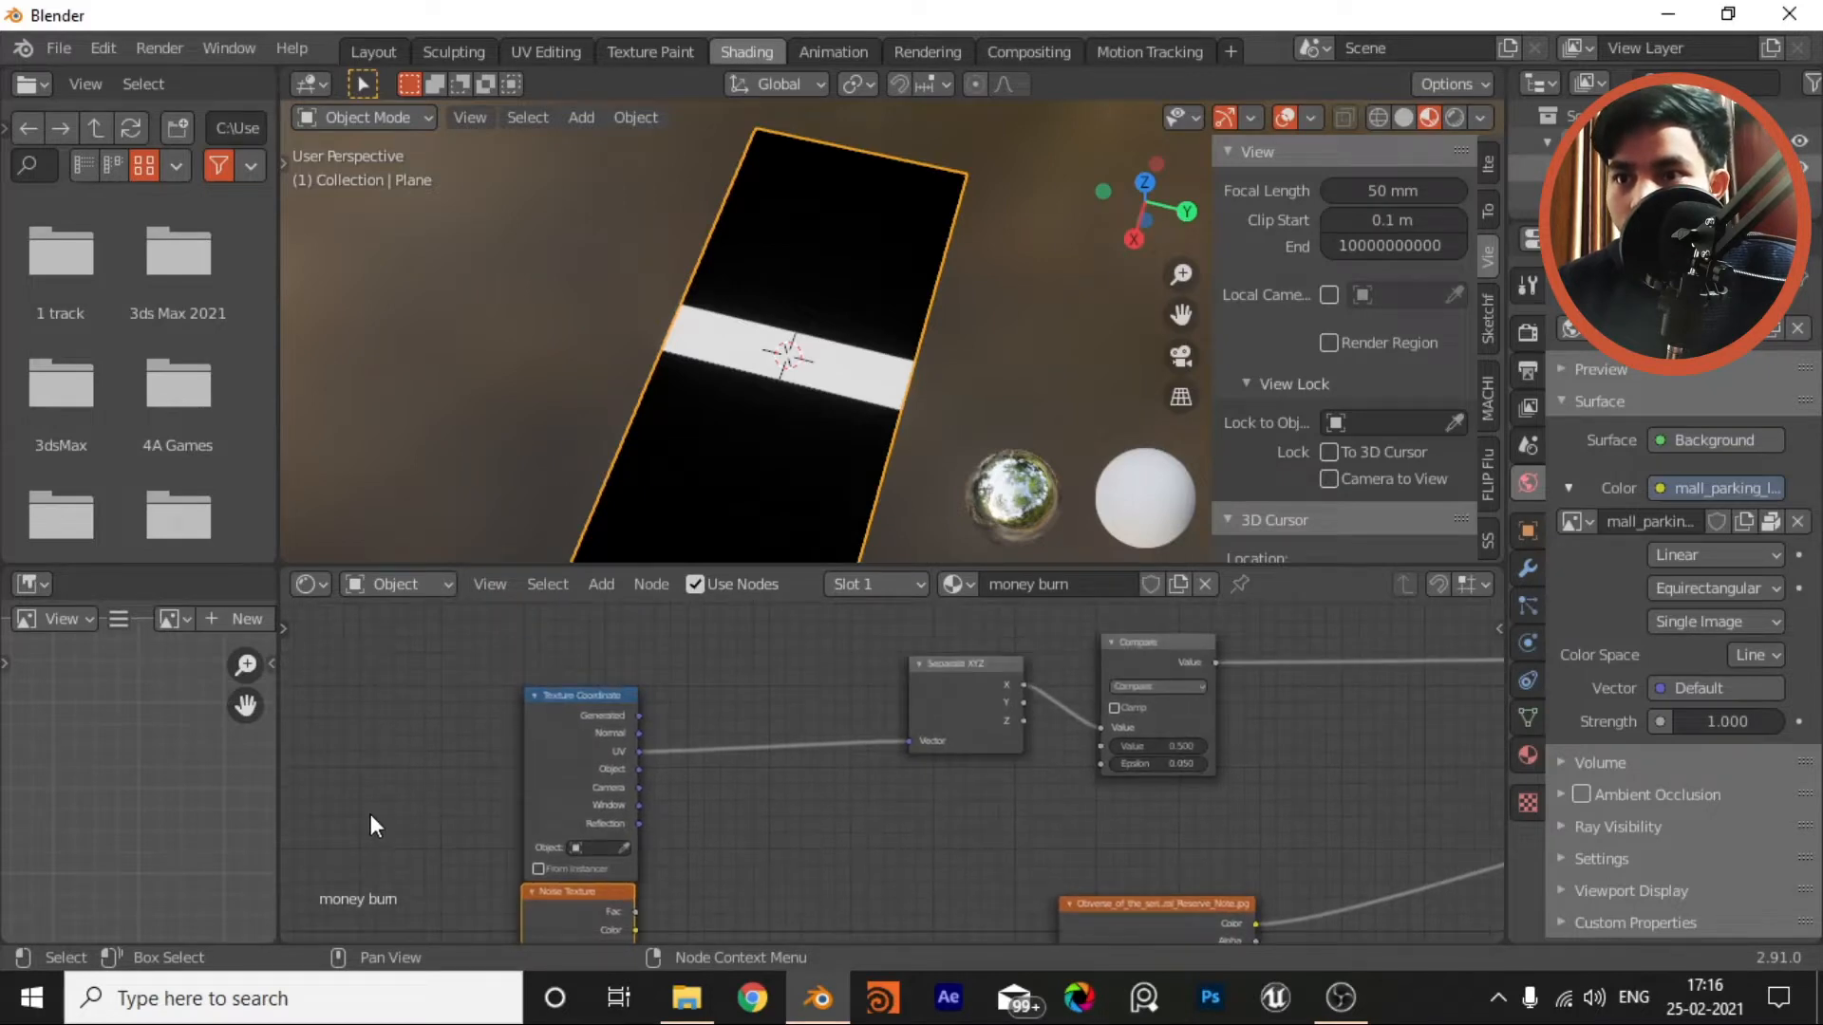
{"action": "left_click_drag", "start_coordinate": [371, 813], "coordinate": [691, 938]}
{"action": "key", "text": "g"}
{"action": "left_click", "coordinate": [577, 893]}
Step: Insert a Vector Math node on the link between the UV output and the Separate XYZ node
{"action": "middle_click_drag", "start_coordinate": [663, 854], "coordinate": [728, 780]}
{"action": "key", "text": "shift+a"}
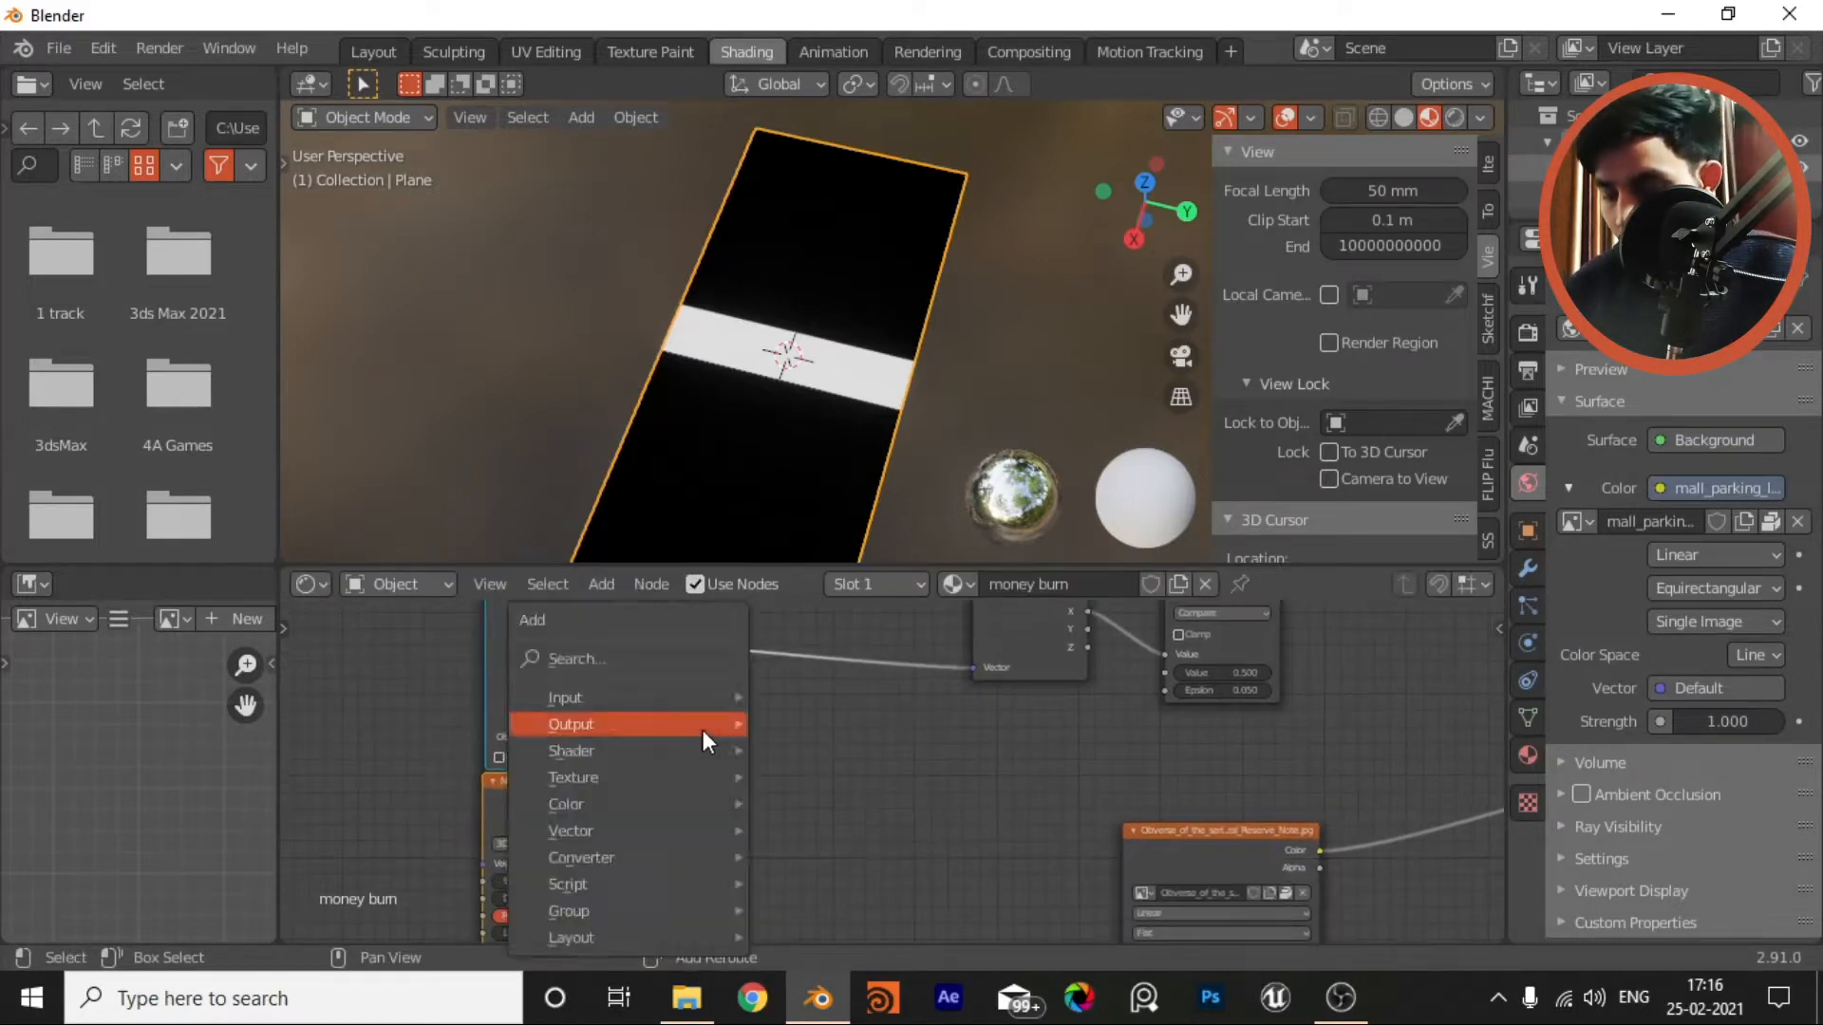
{"action": "left_click", "coordinate": [703, 731]}
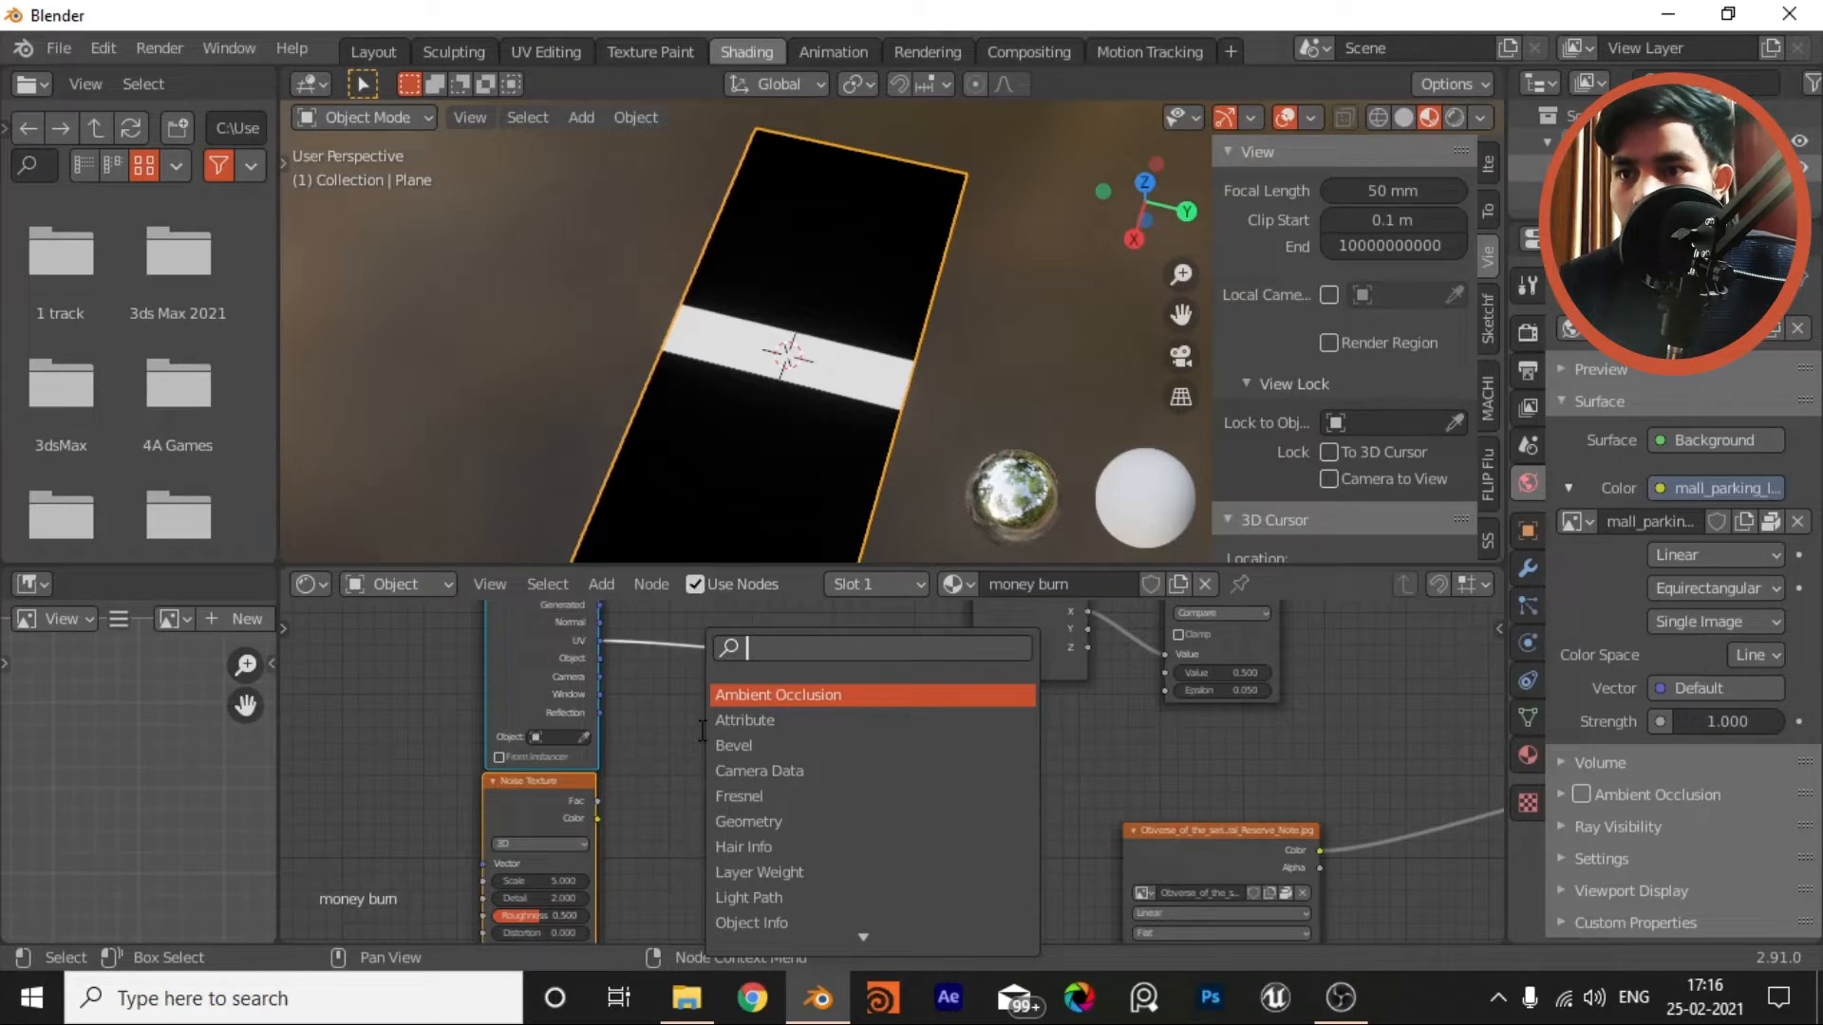
{"action": "type", "text": "vec"}
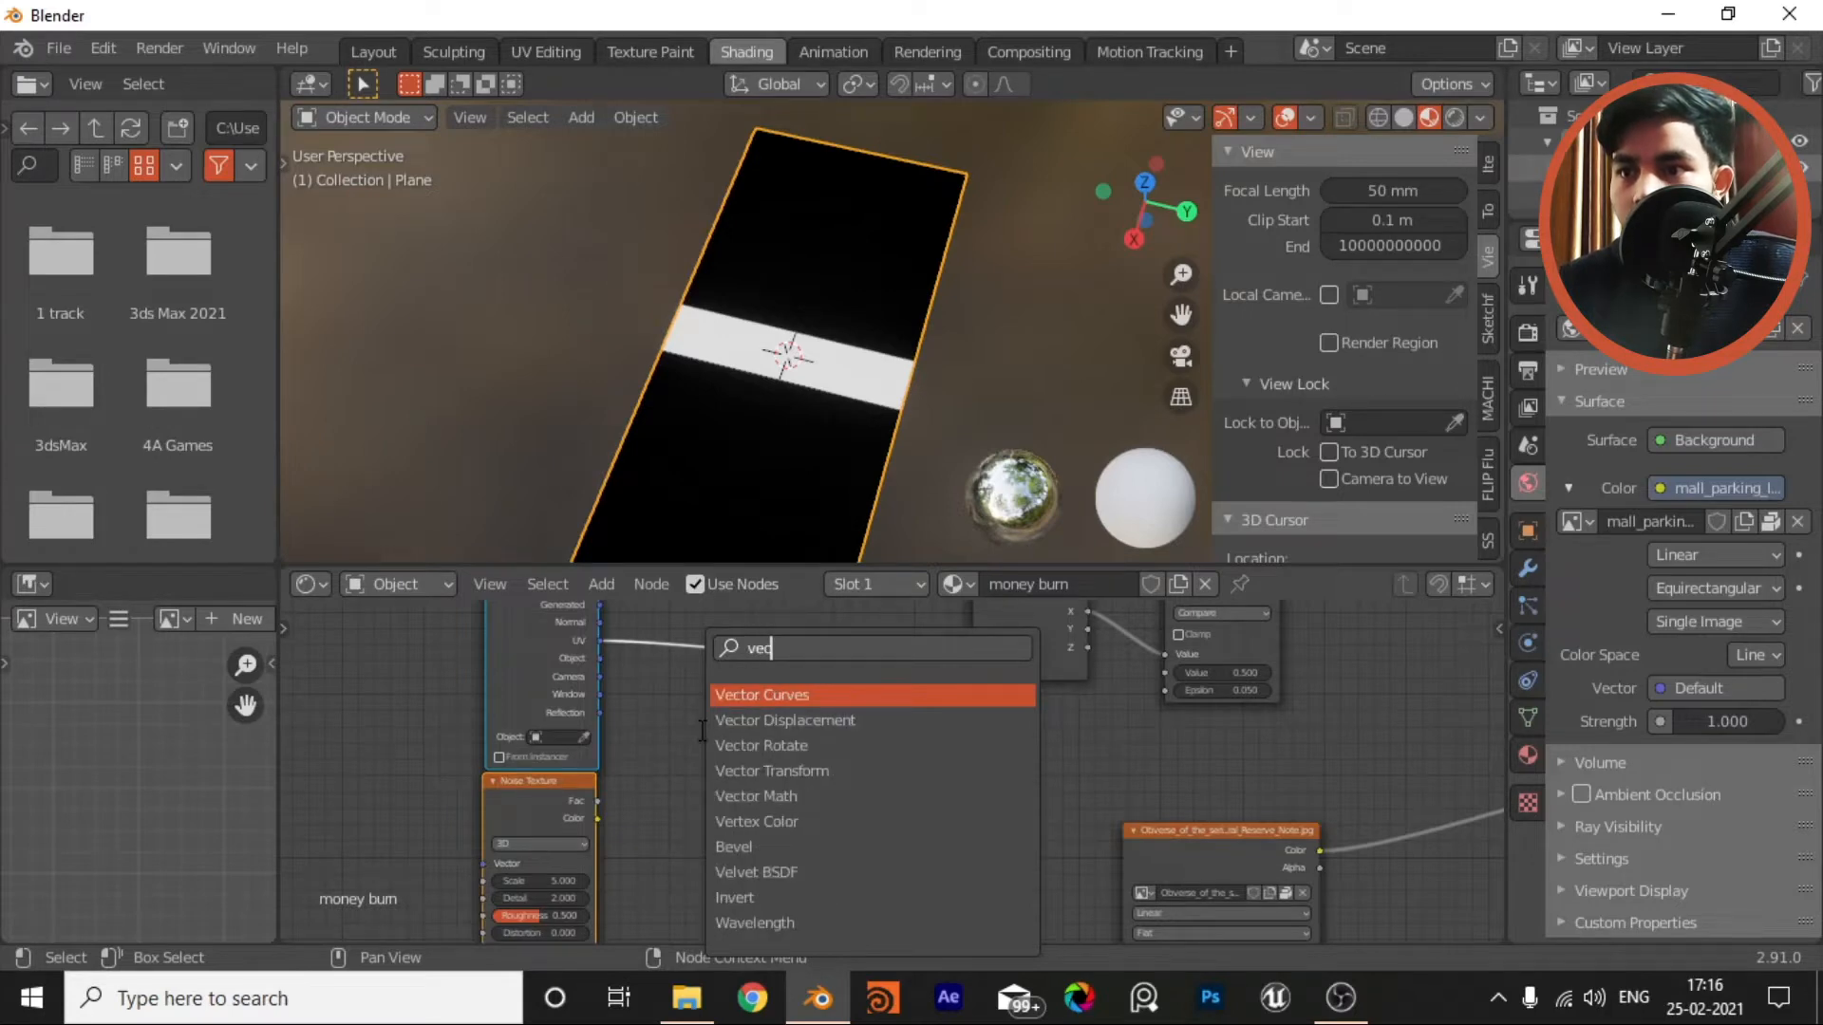
{"action": "left_click", "coordinate": [838, 796]}
{"action": "left_click", "coordinate": [829, 692]}
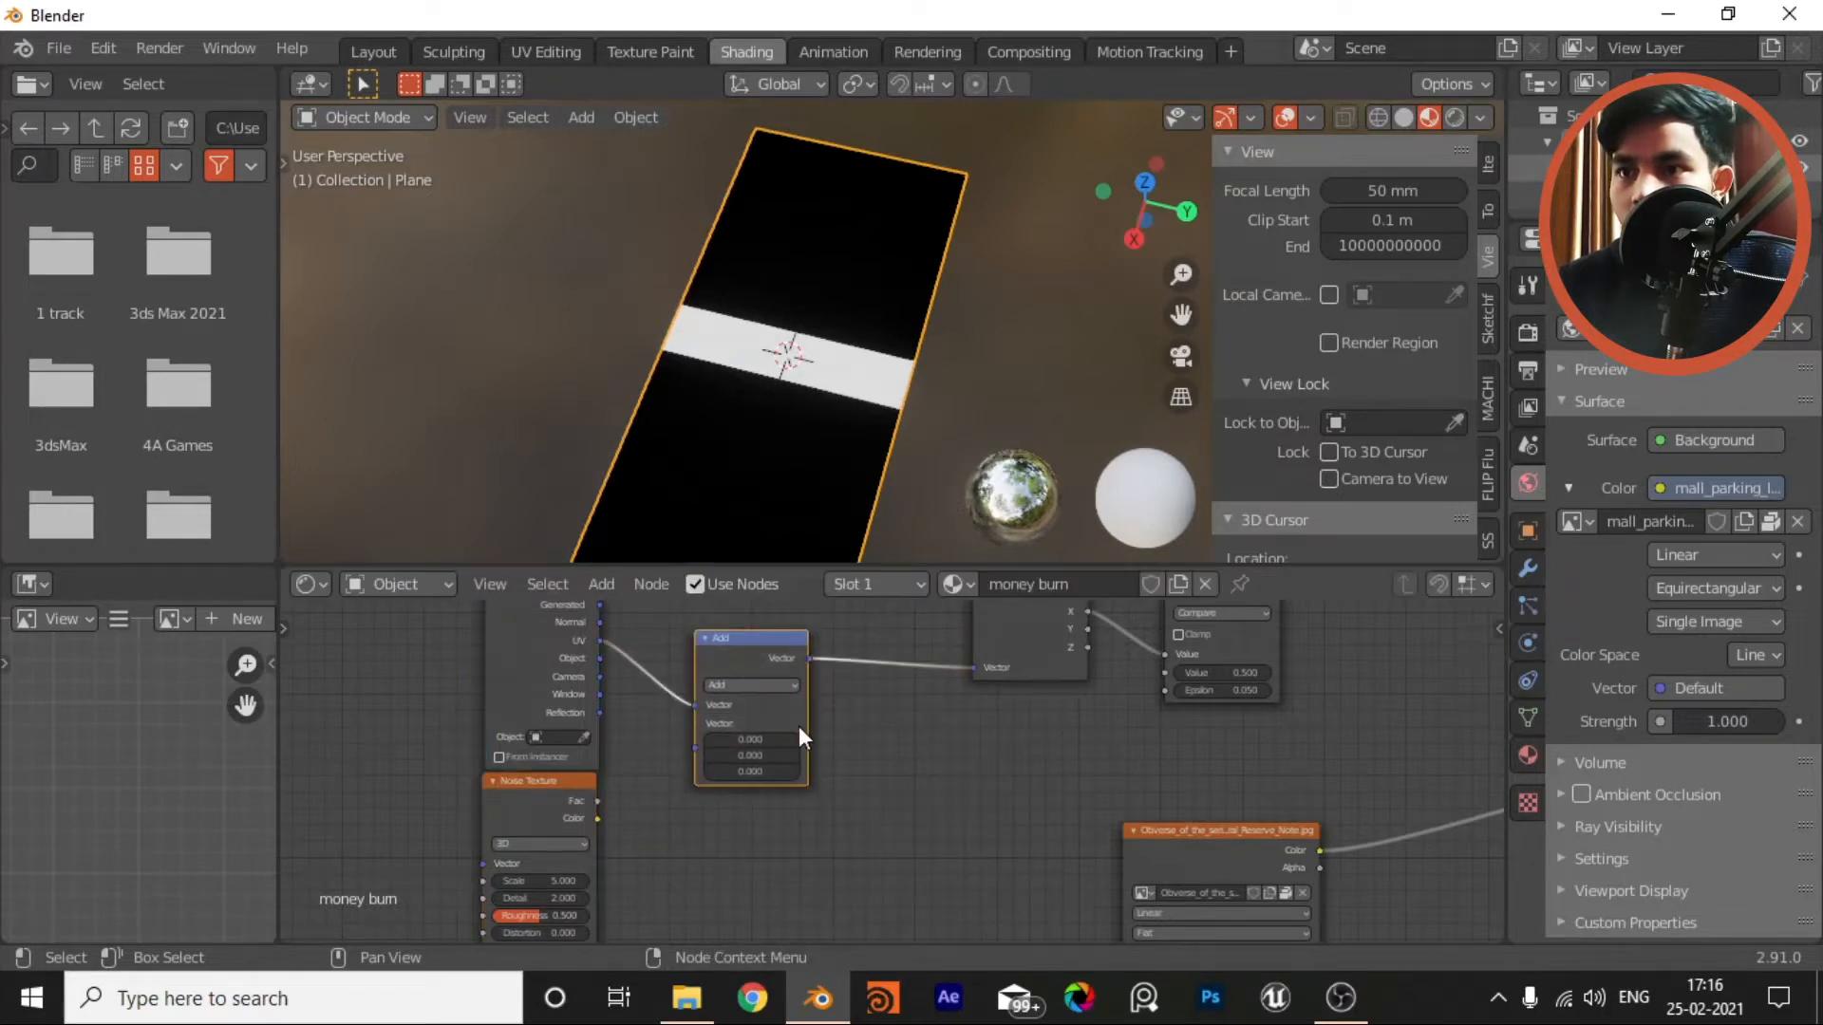
{"action": "scroll", "coordinate": [800, 725], "scroll_direction": "up", "scroll_amount": 3}
{"action": "scroll", "coordinate": [885, 756], "scroll_direction": "down", "scroll_amount": 2}
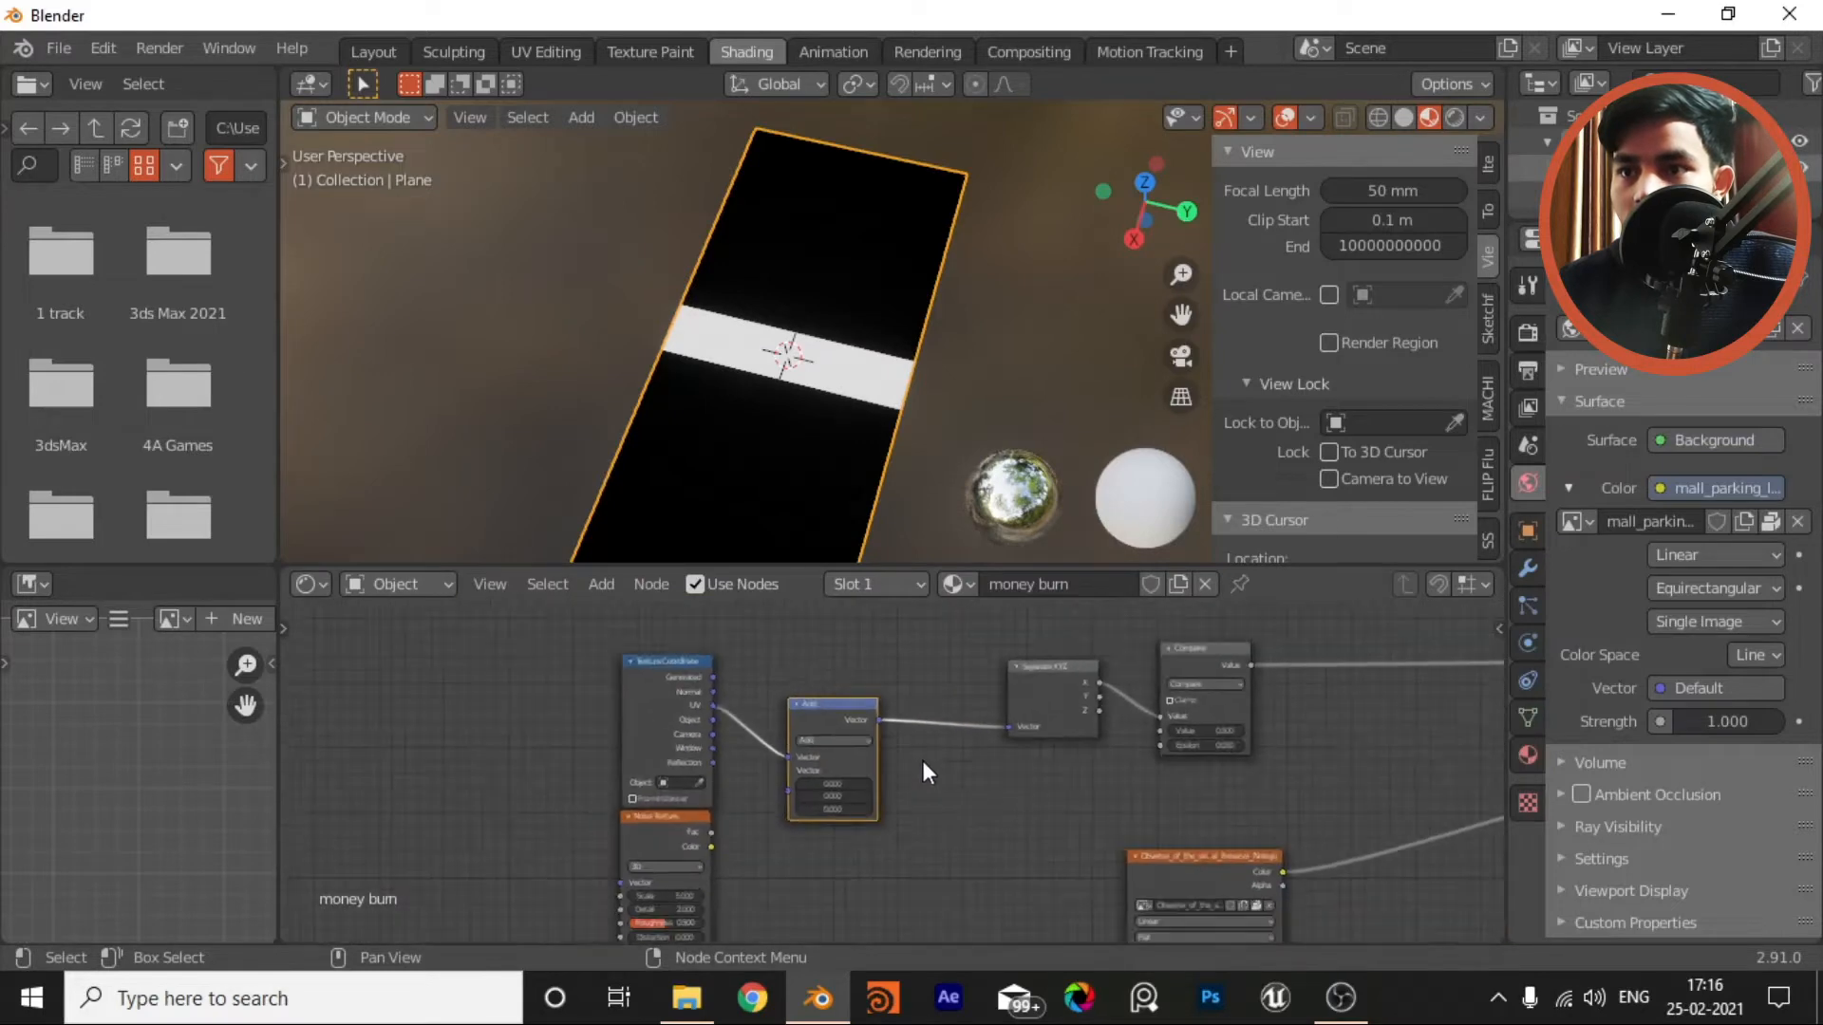
{"action": "left_click_drag", "start_coordinate": [509, 625], "coordinate": [1216, 822]}
{"action": "middle_click_drag", "start_coordinate": [1248, 857], "coordinate": [1036, 841]}
{"action": "left_click", "coordinate": [1079, 806]}
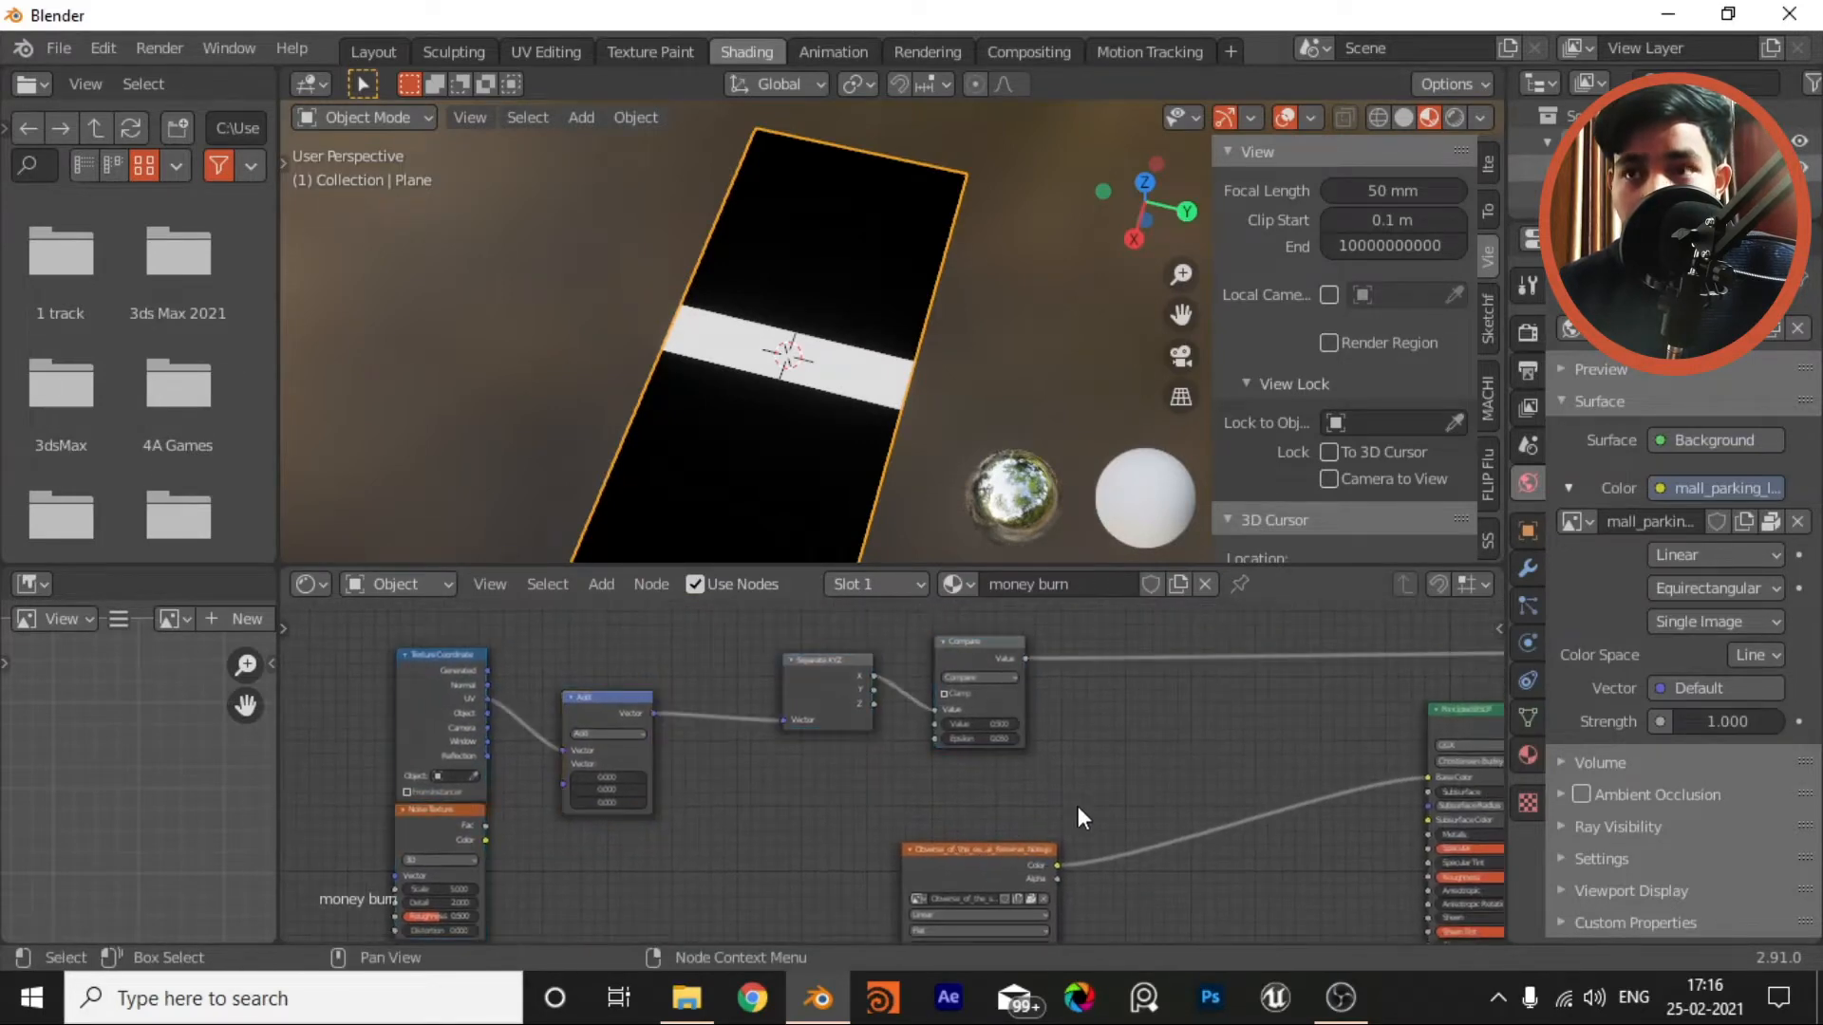
{"action": "middle_click_drag", "start_coordinate": [1145, 793], "coordinate": [1025, 798]}
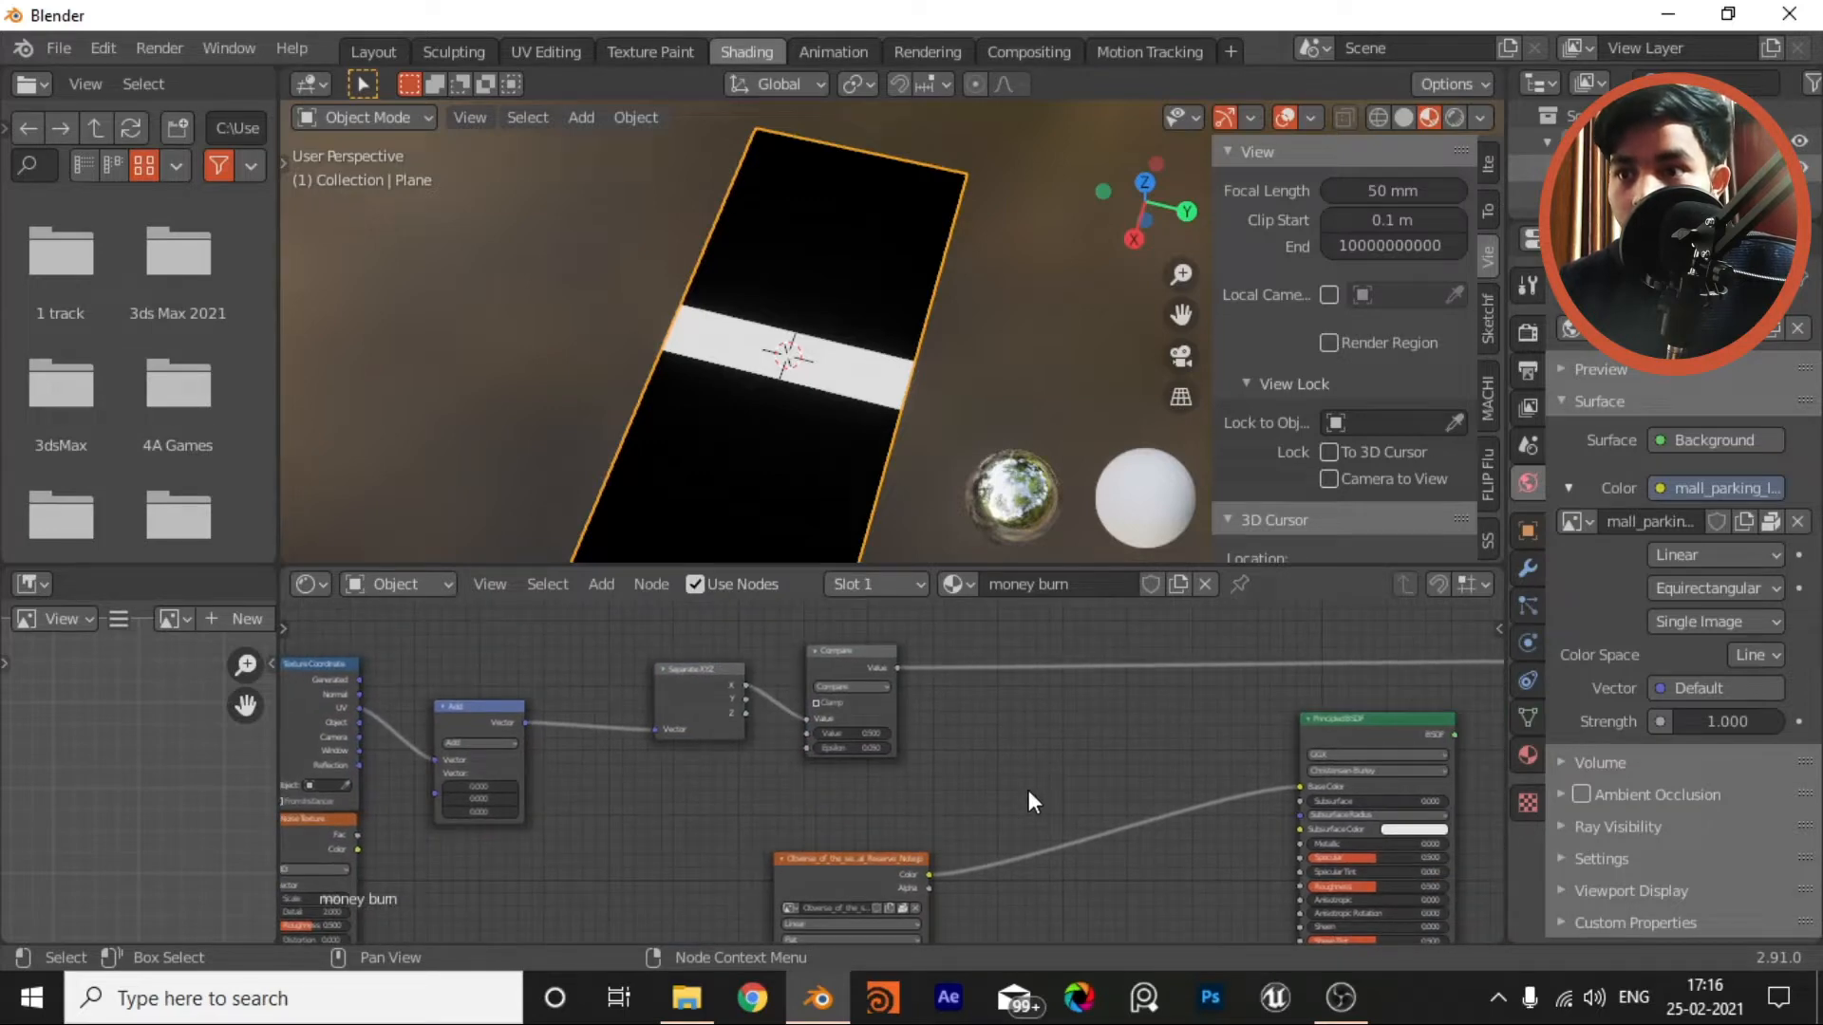
Step: Move the banknote Image Texture and Principled BSDF nodes well below the mask nodes and scale them closer together
{"action": "middle_click_drag", "start_coordinate": [932, 859], "coordinate": [1004, 775]}
{"action": "scroll", "coordinate": [902, 766], "scroll_direction": "down", "scroll_amount": 3}
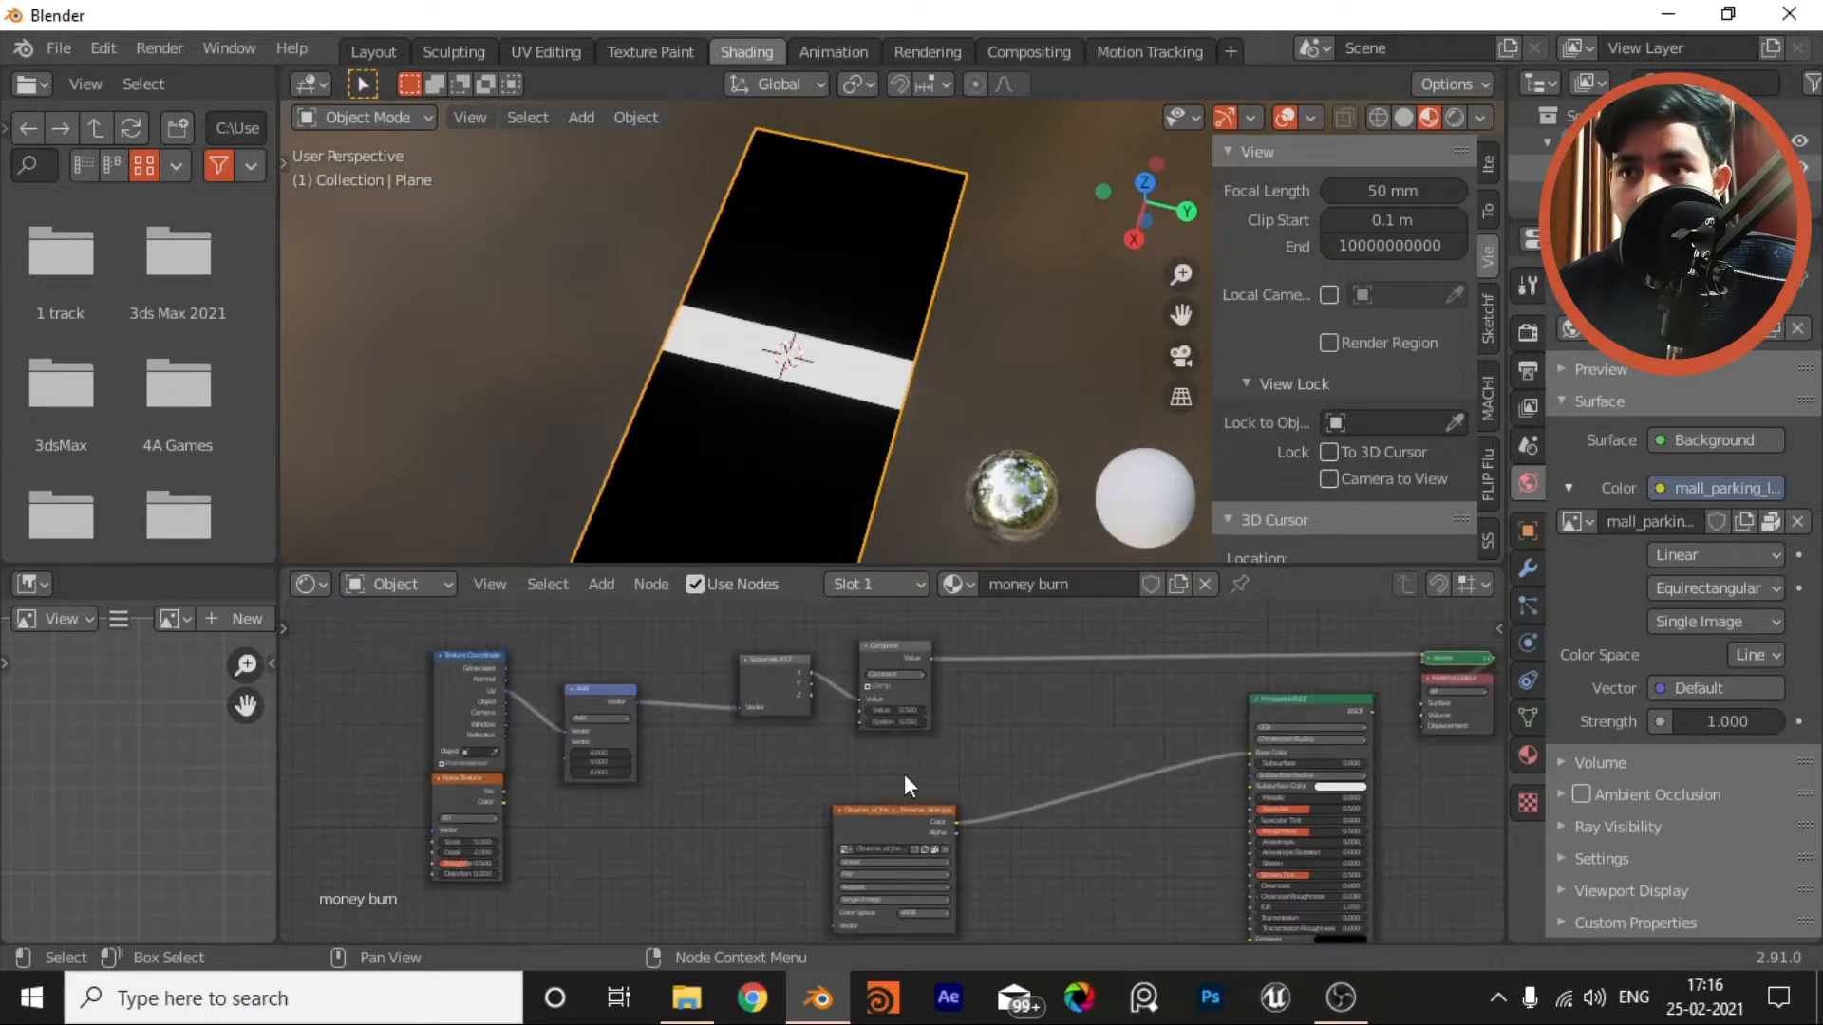
{"action": "left_click_drag", "start_coordinate": [904, 785], "coordinate": [1269, 862]}
{"action": "key", "text": "g"}
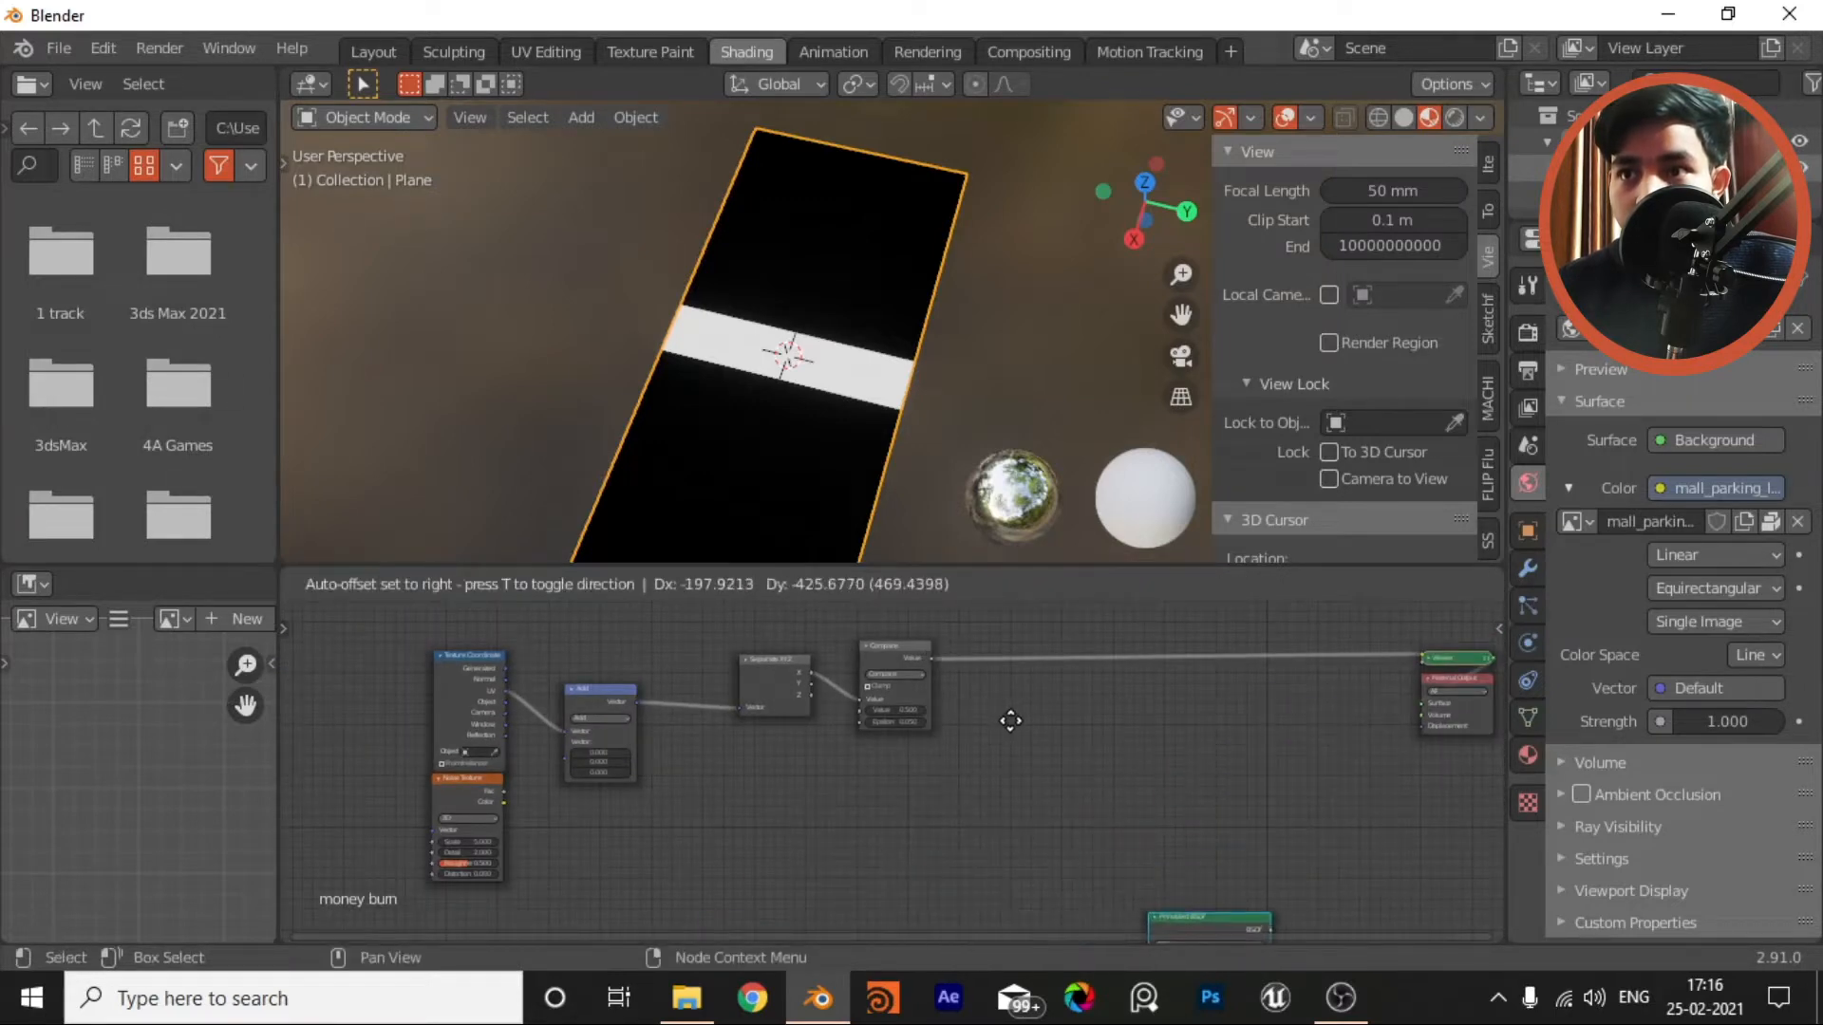
{"action": "left_click", "coordinate": [1012, 721]}
{"action": "middle_click_drag", "start_coordinate": [1147, 722], "coordinate": [1142, 558]}
{"action": "key", "text": "s"}
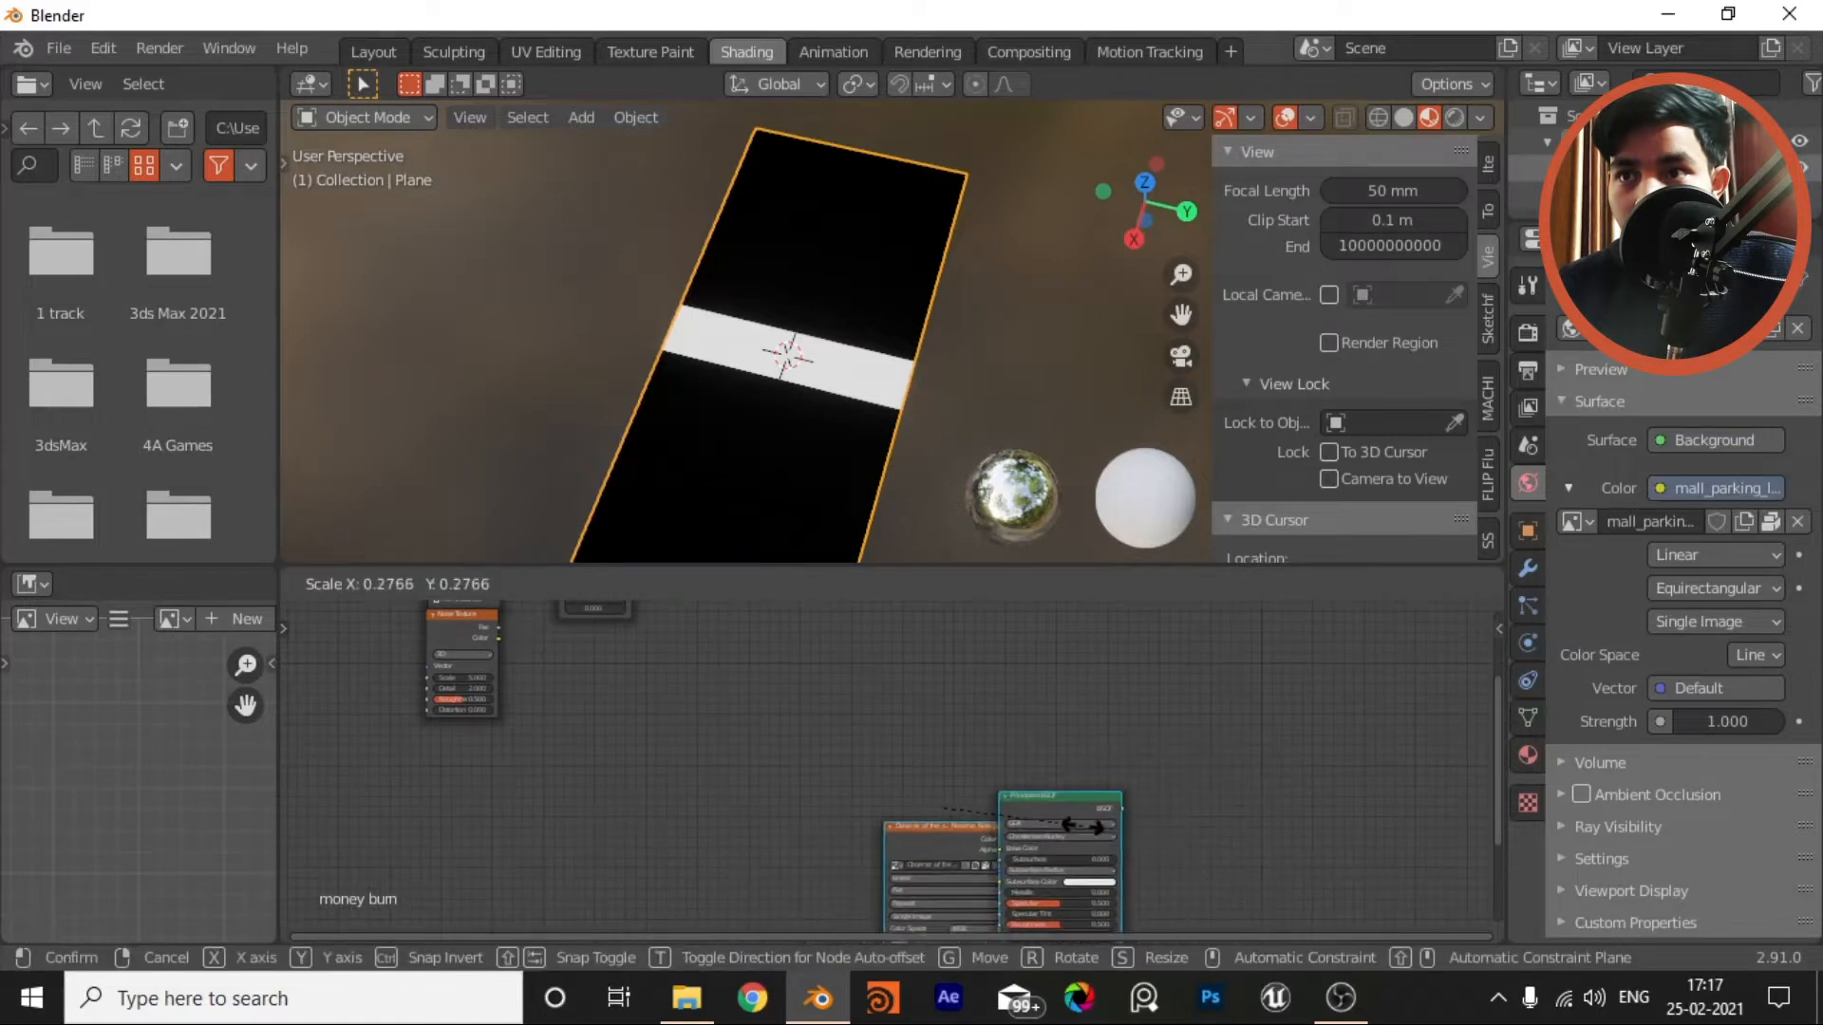
{"action": "left_click", "coordinate": [1083, 827]}
{"action": "key", "text": "s"}
{"action": "left_click", "coordinate": [809, 732]}
{"action": "scroll", "coordinate": [795, 723], "scroll_direction": "up", "scroll_amount": 4}
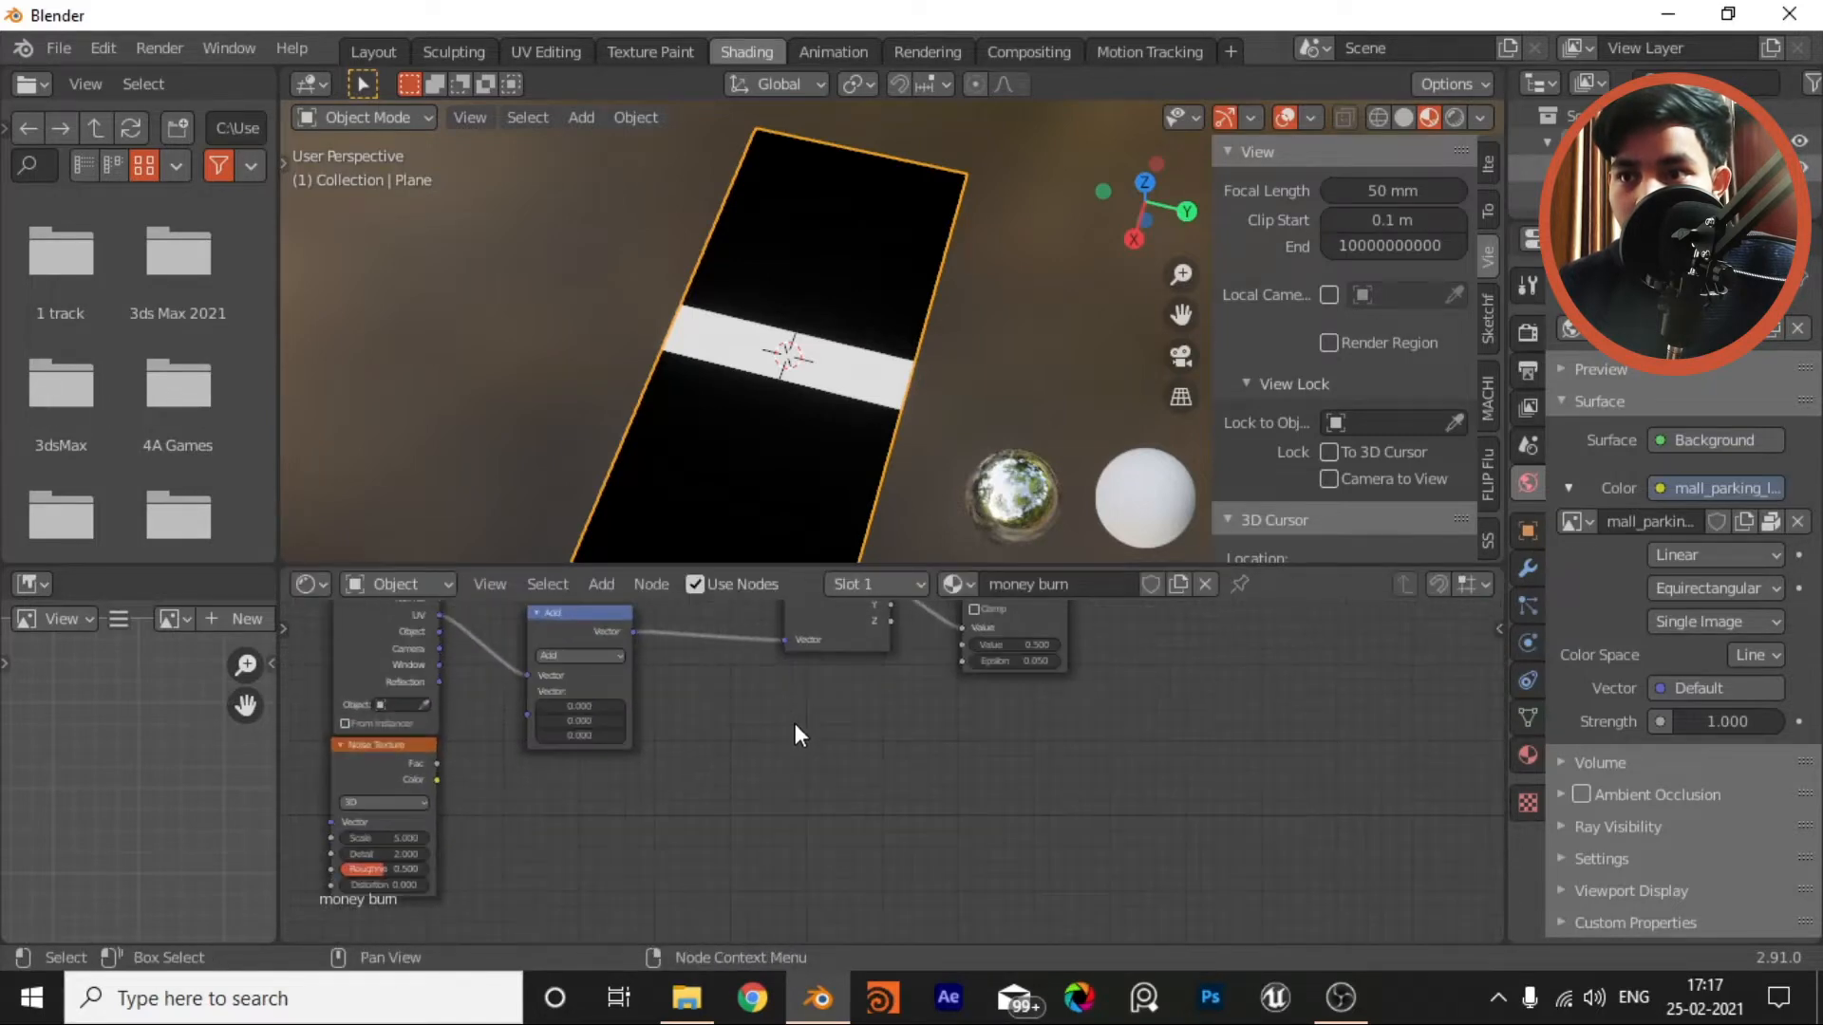
Step: Reposition the Vector Math Add node and insert a duplicate of it on the link to the Separate XYZ node
{"action": "left_click", "coordinate": [661, 692]}
{"action": "left_click_drag", "start_coordinate": [661, 693], "coordinate": [723, 691]}
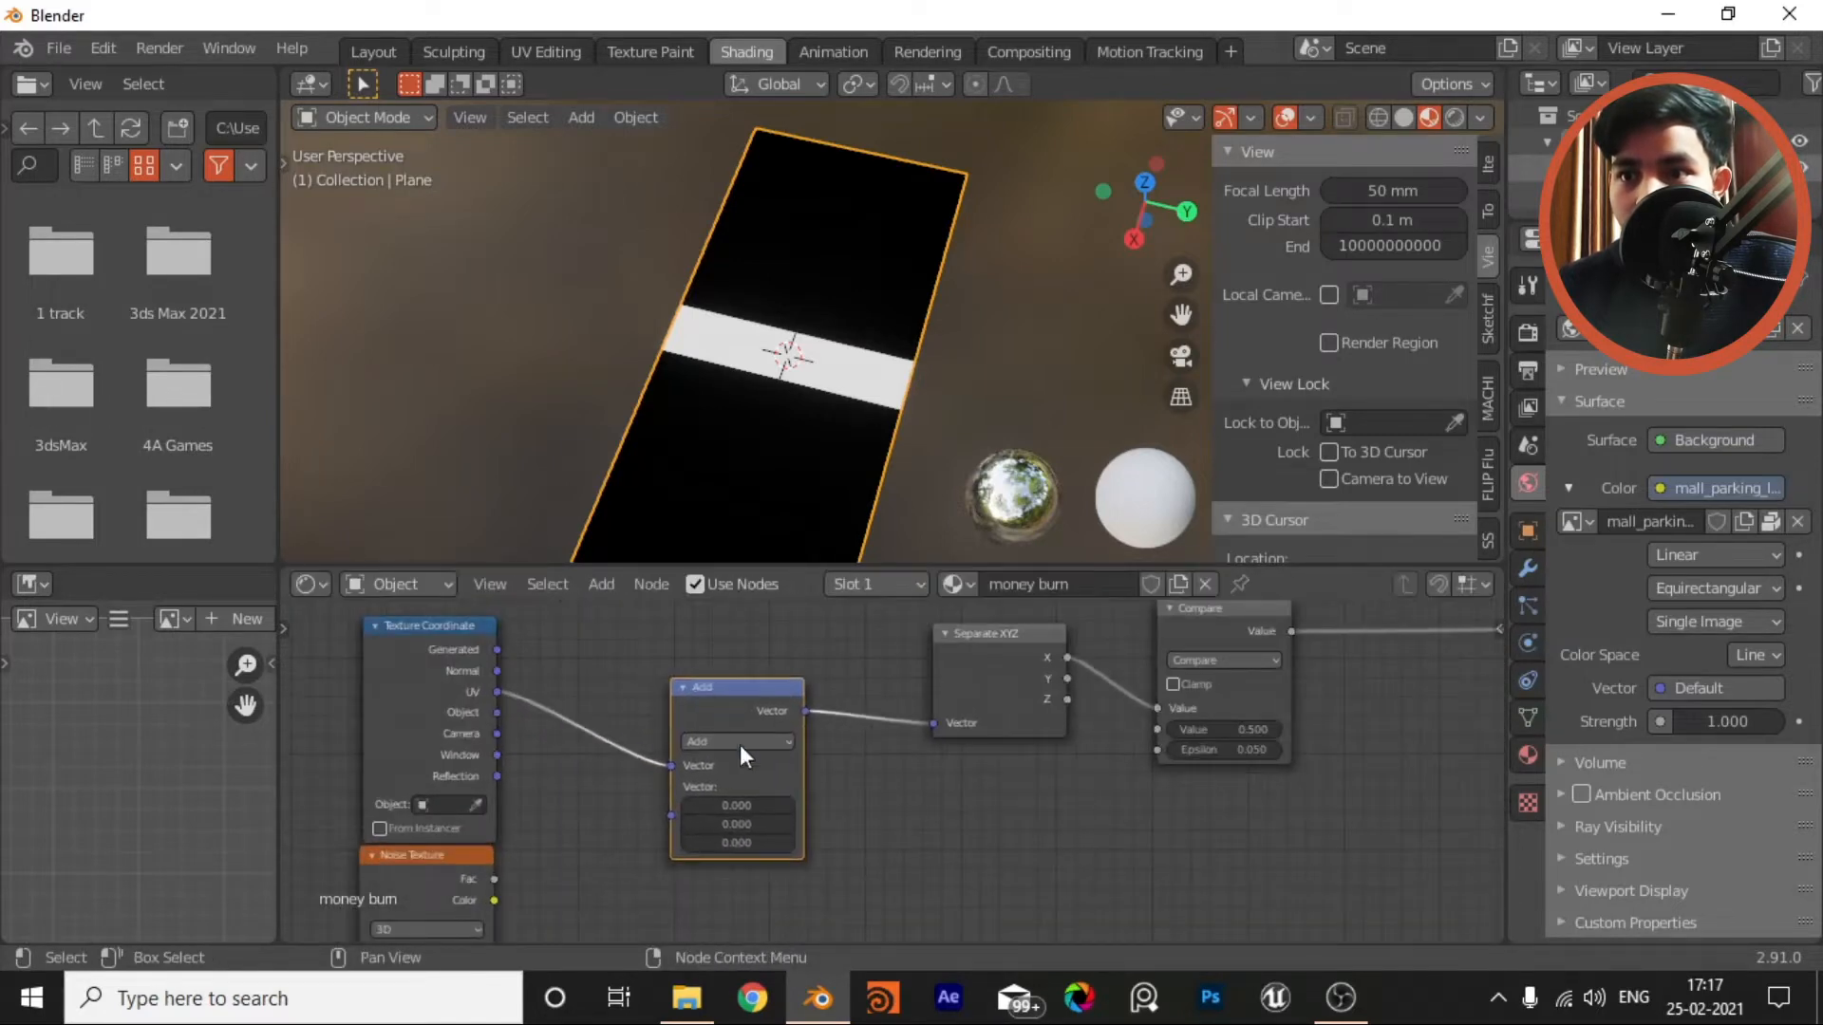
{"action": "middle_click_drag", "start_coordinate": [893, 796], "coordinate": [1006, 757]}
{"action": "scroll", "coordinate": [1007, 758], "scroll_direction": "up", "scroll_amount": 1}
{"action": "left_click_drag", "start_coordinate": [839, 680], "coordinate": [790, 686]}
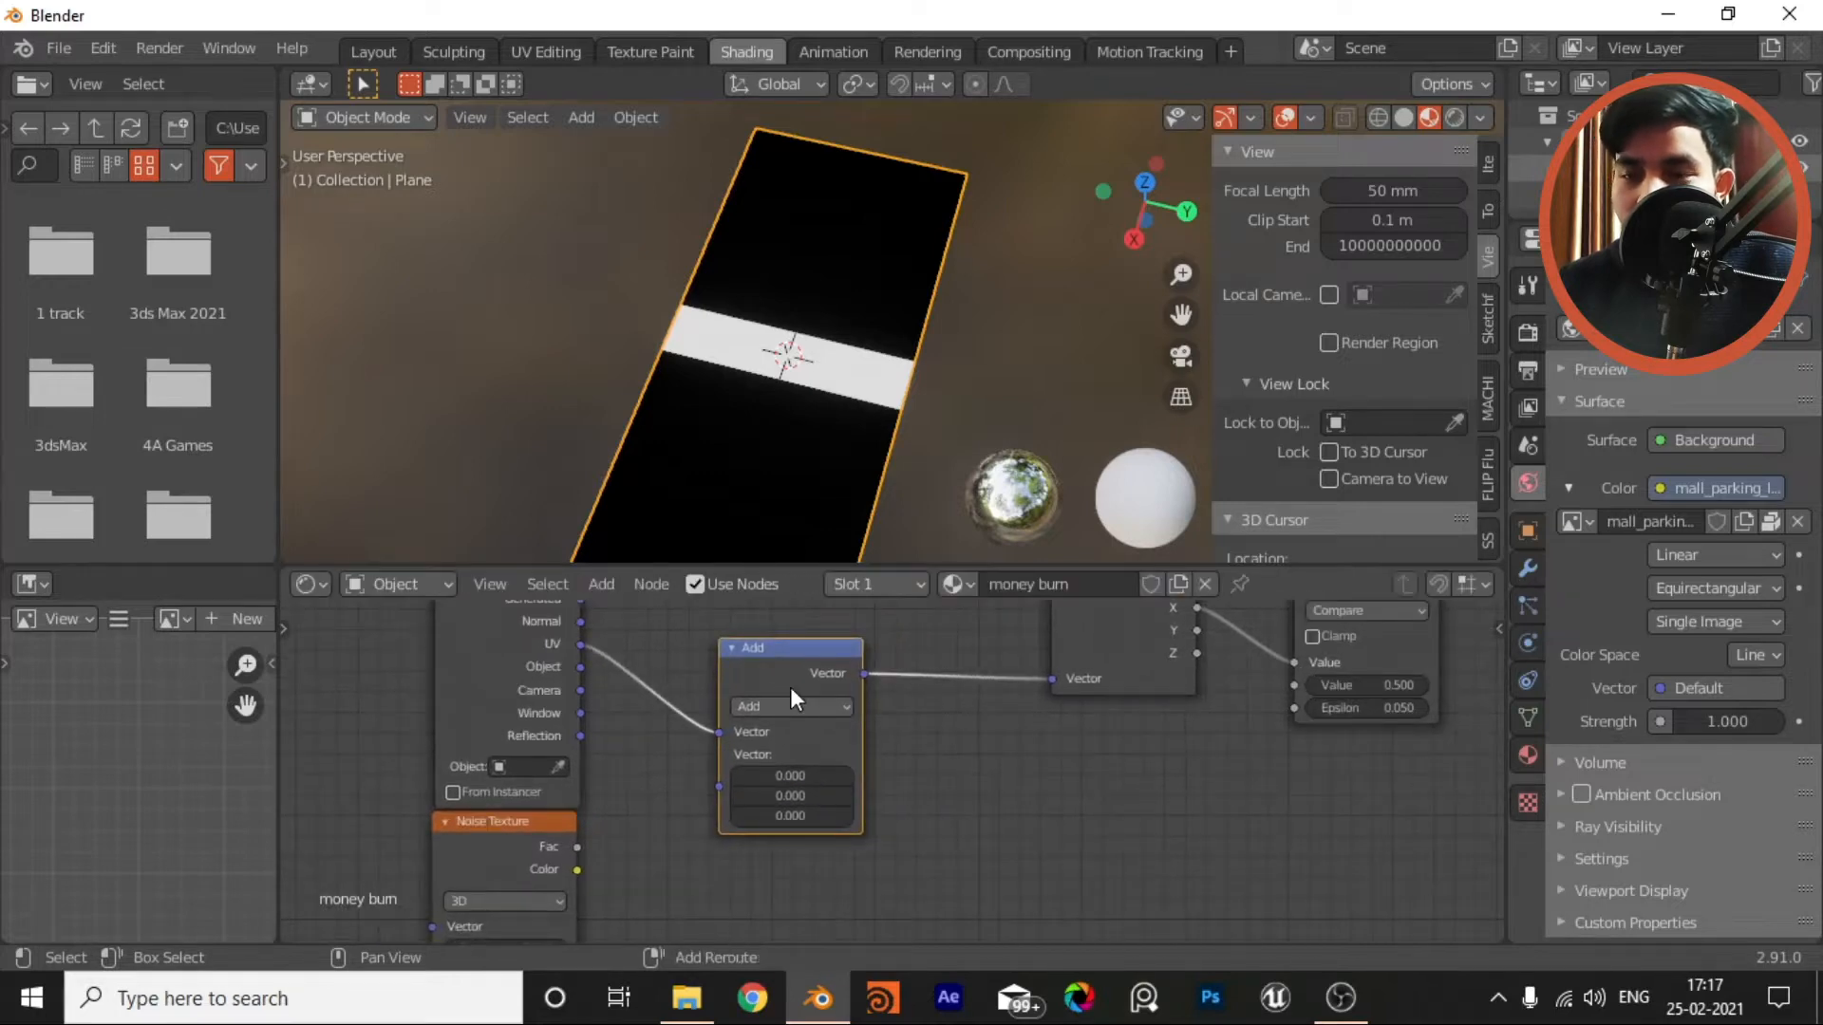
{"action": "key", "text": "shift+d"}
{"action": "left_click", "coordinate": [959, 714]}
{"action": "middle_click_drag", "start_coordinate": [978, 744], "coordinate": [1158, 731]}
{"action": "middle_click_drag", "start_coordinate": [1031, 781], "coordinate": [1054, 687]}
Step: Lower the Noise Texture node and link its Color output to the second Vector input of the first Add node
{"action": "left_click_drag", "start_coordinate": [722, 721], "coordinate": [723, 770]}
{"action": "scroll", "coordinate": [864, 708], "scroll_direction": "down", "scroll_amount": 2}
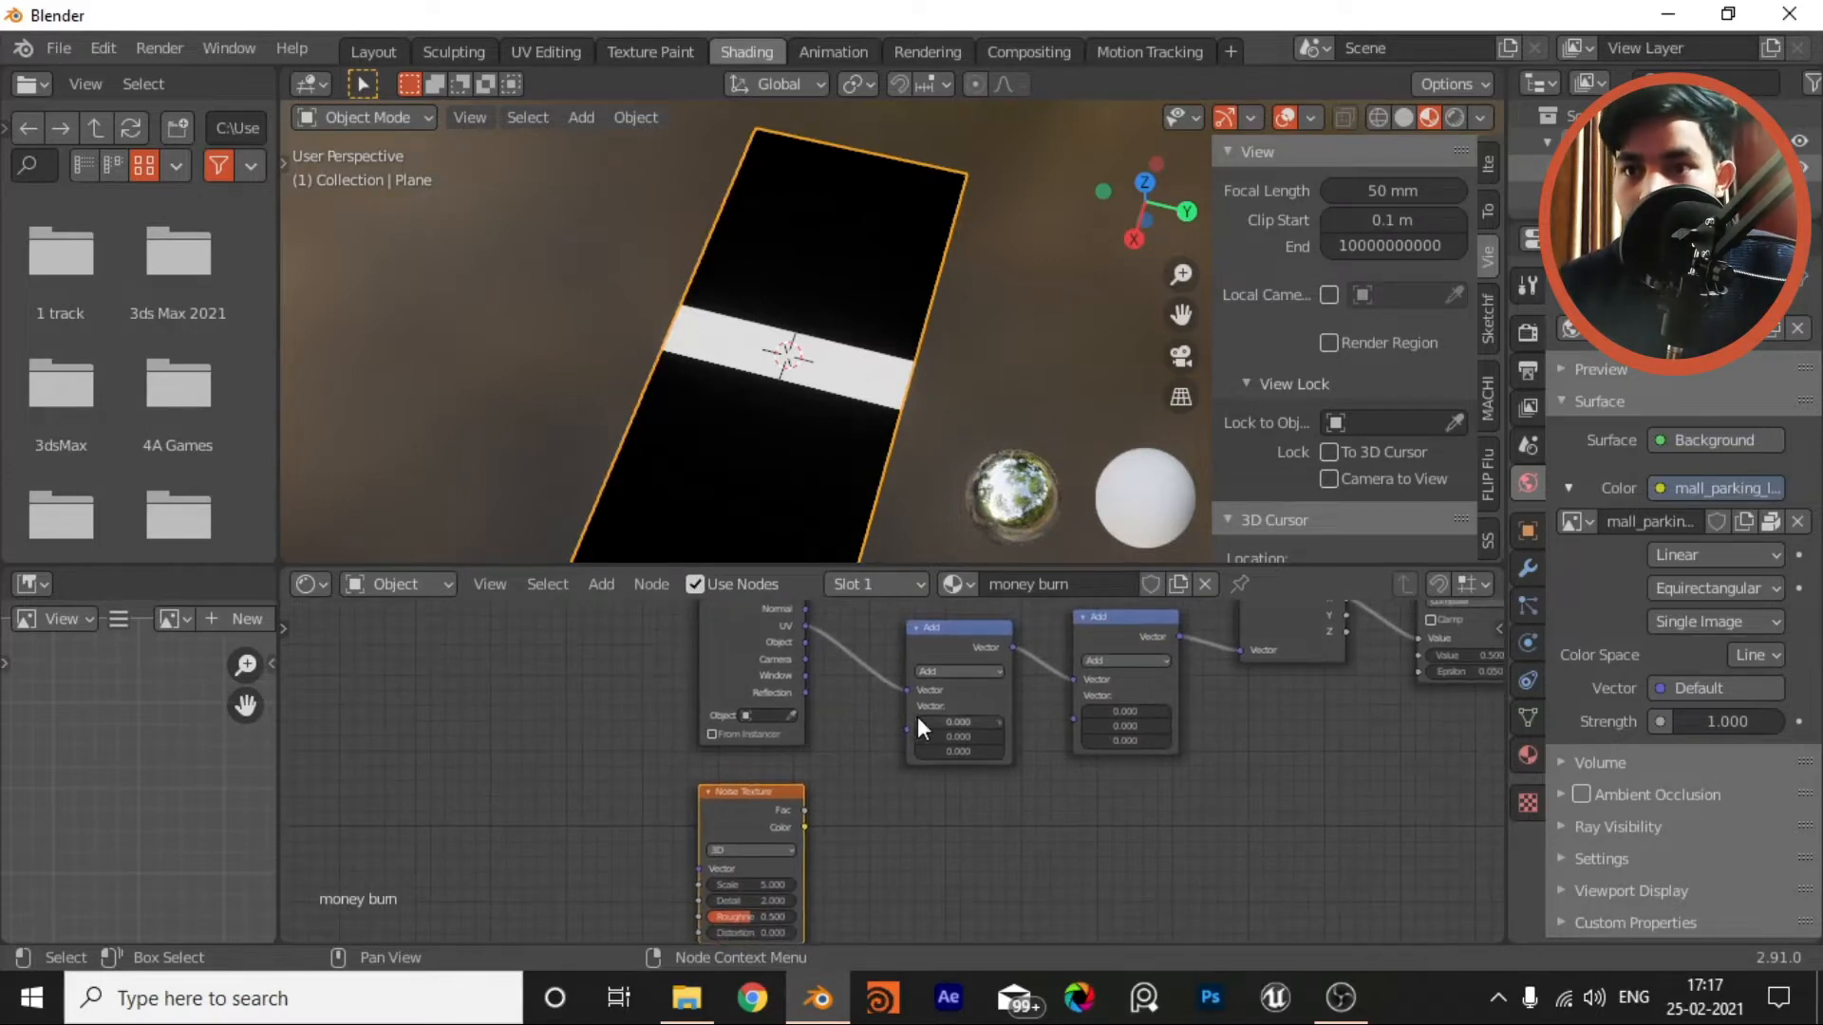
{"action": "left_click_drag", "start_coordinate": [803, 828], "coordinate": [907, 729]}
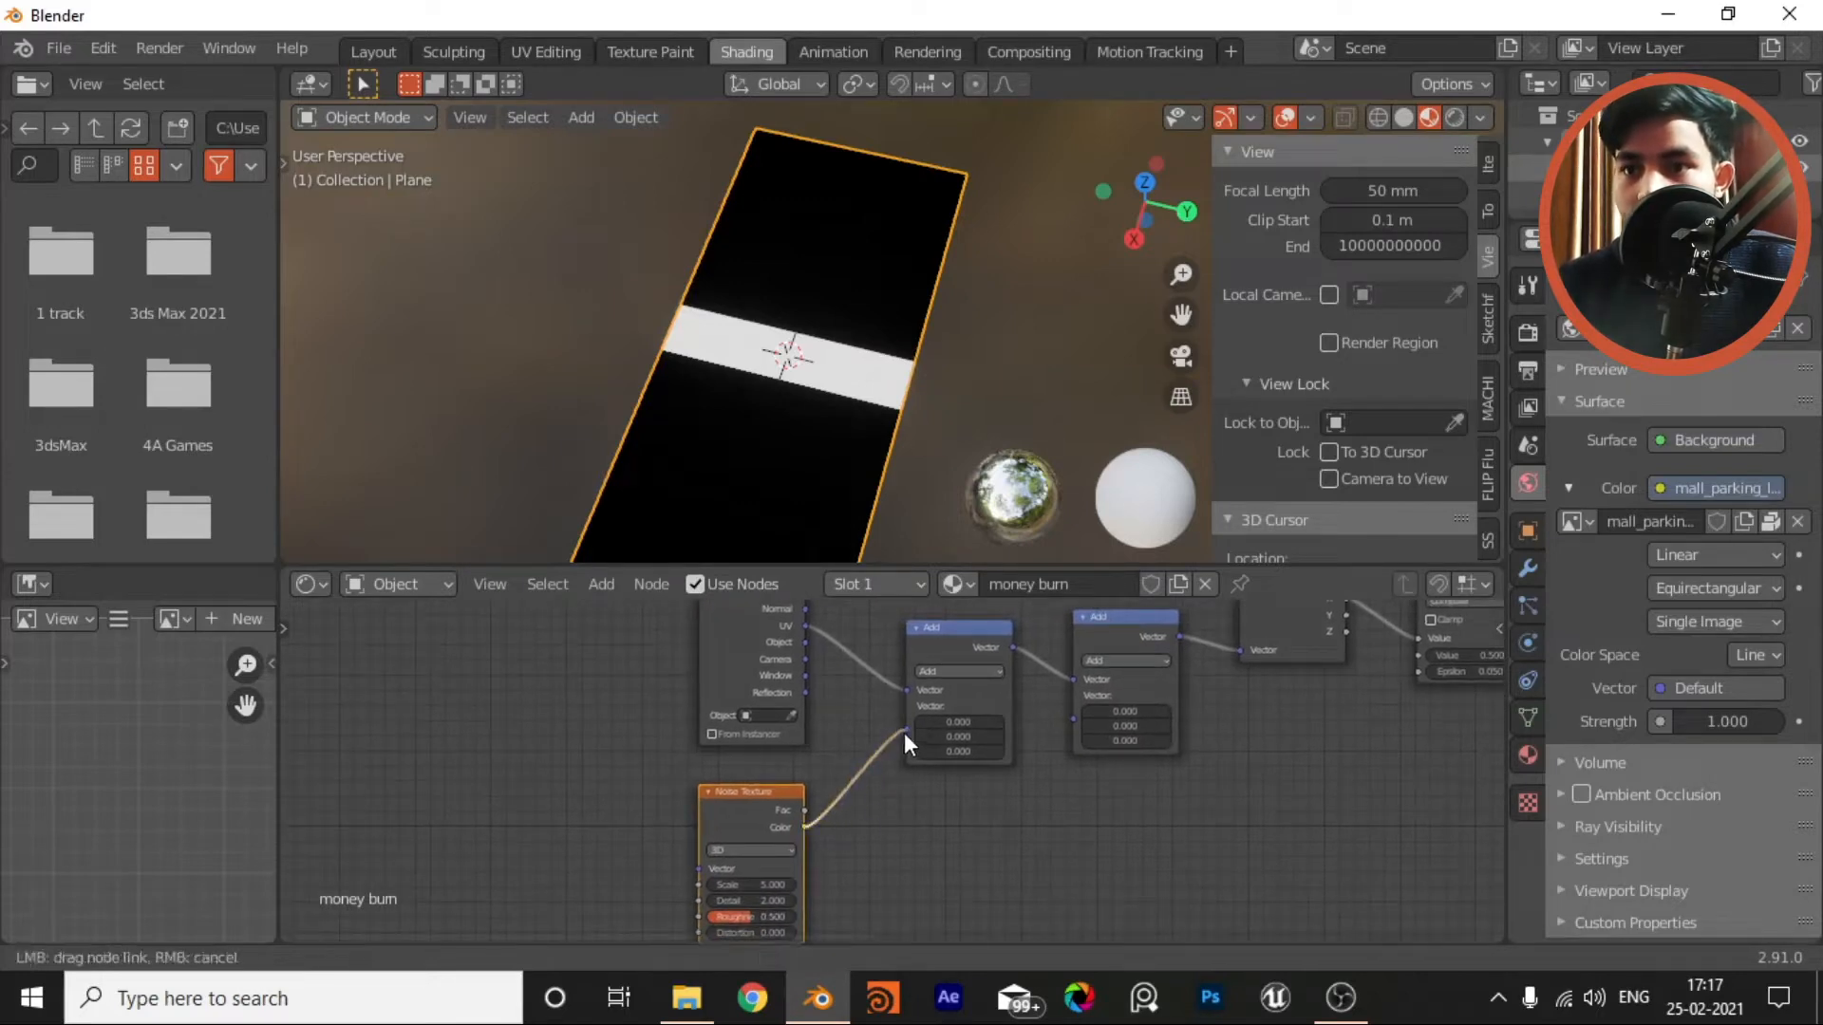
{"action": "scroll", "coordinate": [911, 813], "scroll_direction": "up", "scroll_amount": 1}
{"action": "scroll", "coordinate": [820, 475], "scroll_direction": "down", "scroll_amount": 3}
{"action": "scroll", "coordinate": [813, 437], "scroll_direction": "up", "scroll_amount": 3}
{"action": "mouse_move", "coordinate": [823, 441]}
{"action": "middle_mouse_down", "text": "shift"}
{"action": "mouse_move", "coordinate": [822, 394]}
{"action": "mouse_move", "coordinate": [820, 467]}
{"action": "middle_mouse_up", "text": "shift"}
Step: Insert a duplicate Vector Math node between the Noise Texture and the first Add node and set its operation to Scale
{"action": "middle_click_drag", "start_coordinate": [896, 744], "coordinate": [1013, 759]}
{"action": "scroll", "coordinate": [959, 809], "scroll_direction": "up", "scroll_amount": 2}
{"action": "key", "text": "shift+d"}
{"action": "left_click", "coordinate": [920, 789]}
{"action": "left_click", "coordinate": [1069, 787]}
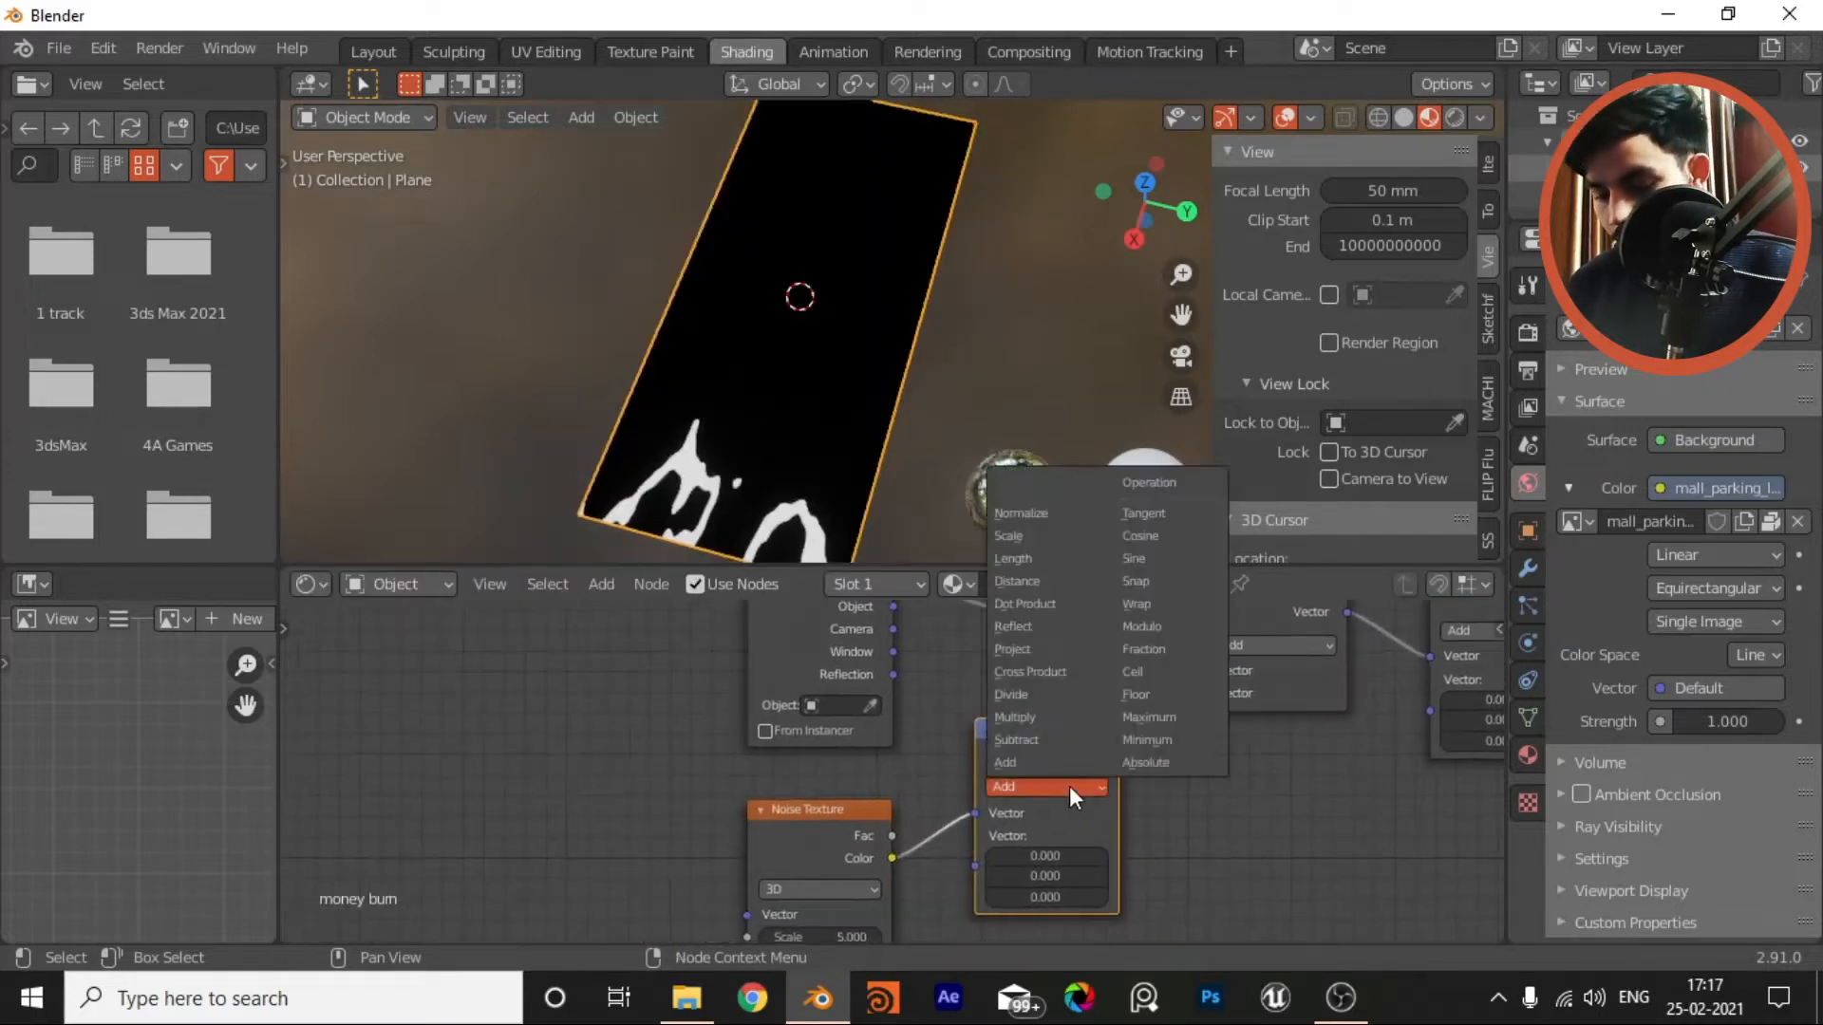
{"action": "left_click", "coordinate": [1040, 787]}
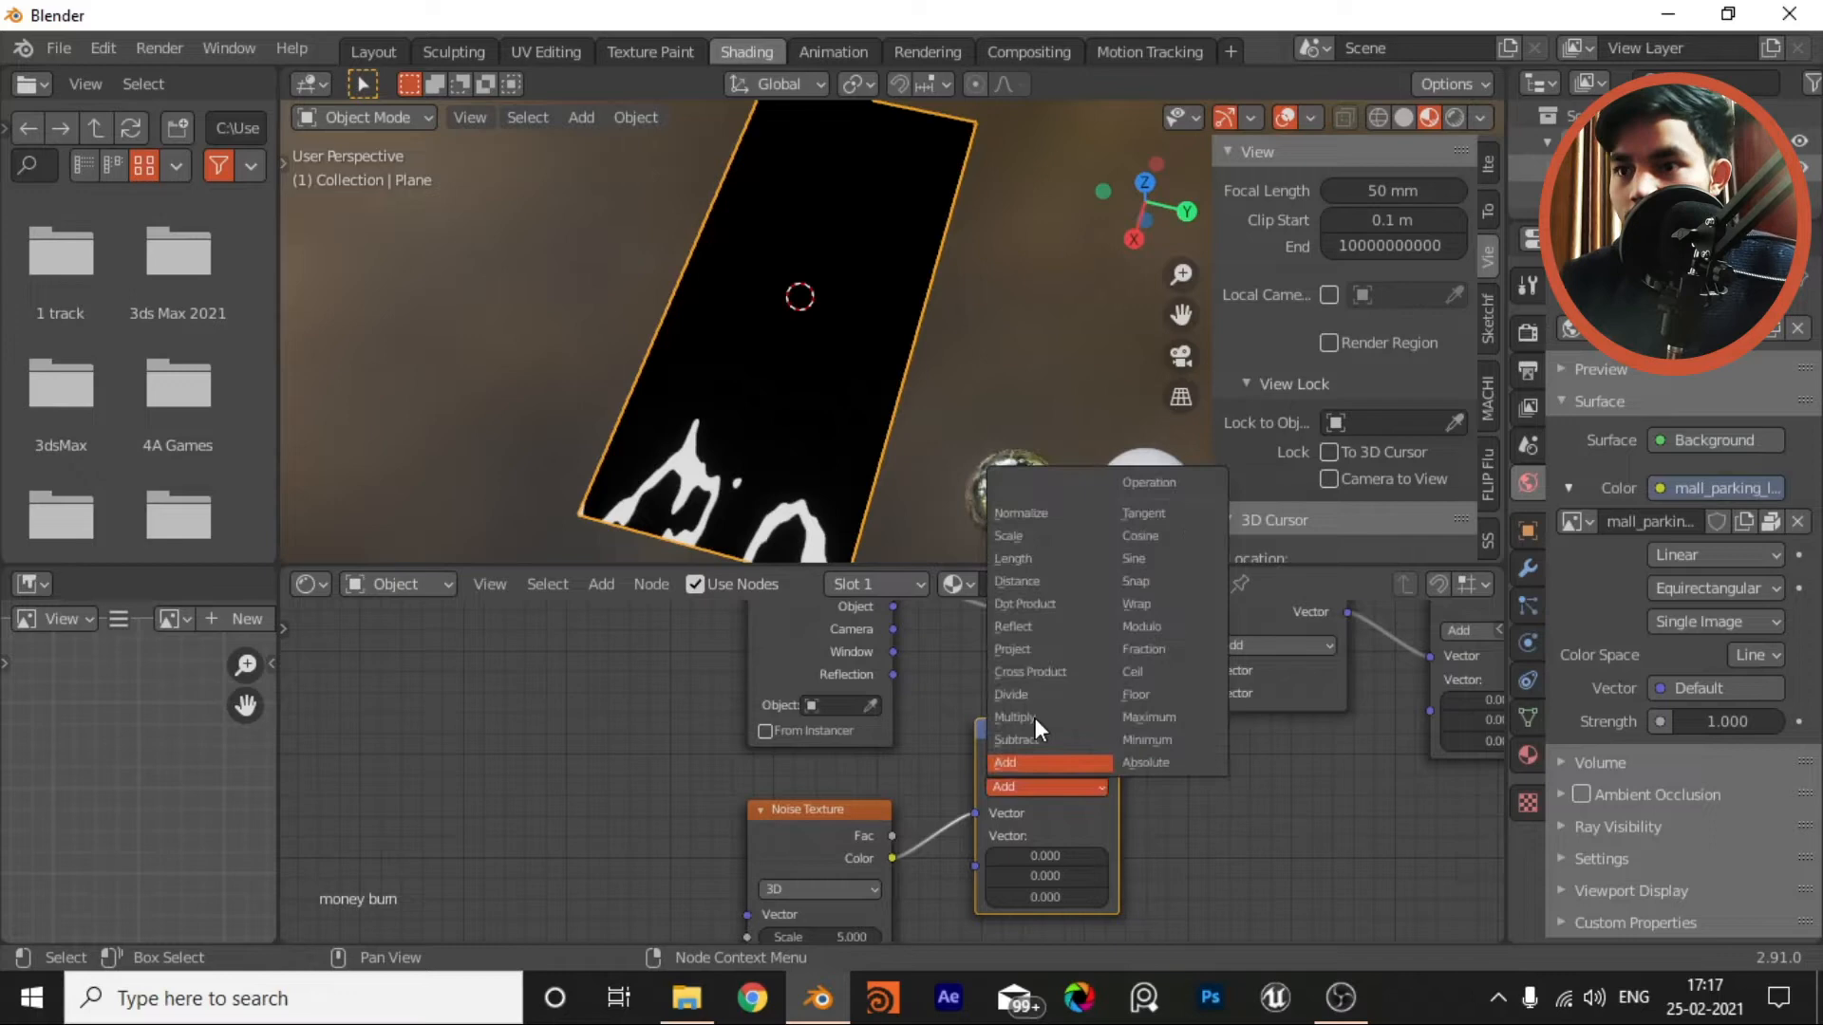
{"action": "left_click", "coordinate": [1047, 537]}
Step: Duplicate the Scale node and link the copy's Vector output to the second Vector input of the second Add node
{"action": "middle_click_drag", "start_coordinate": [1138, 744], "coordinate": [1010, 710]}
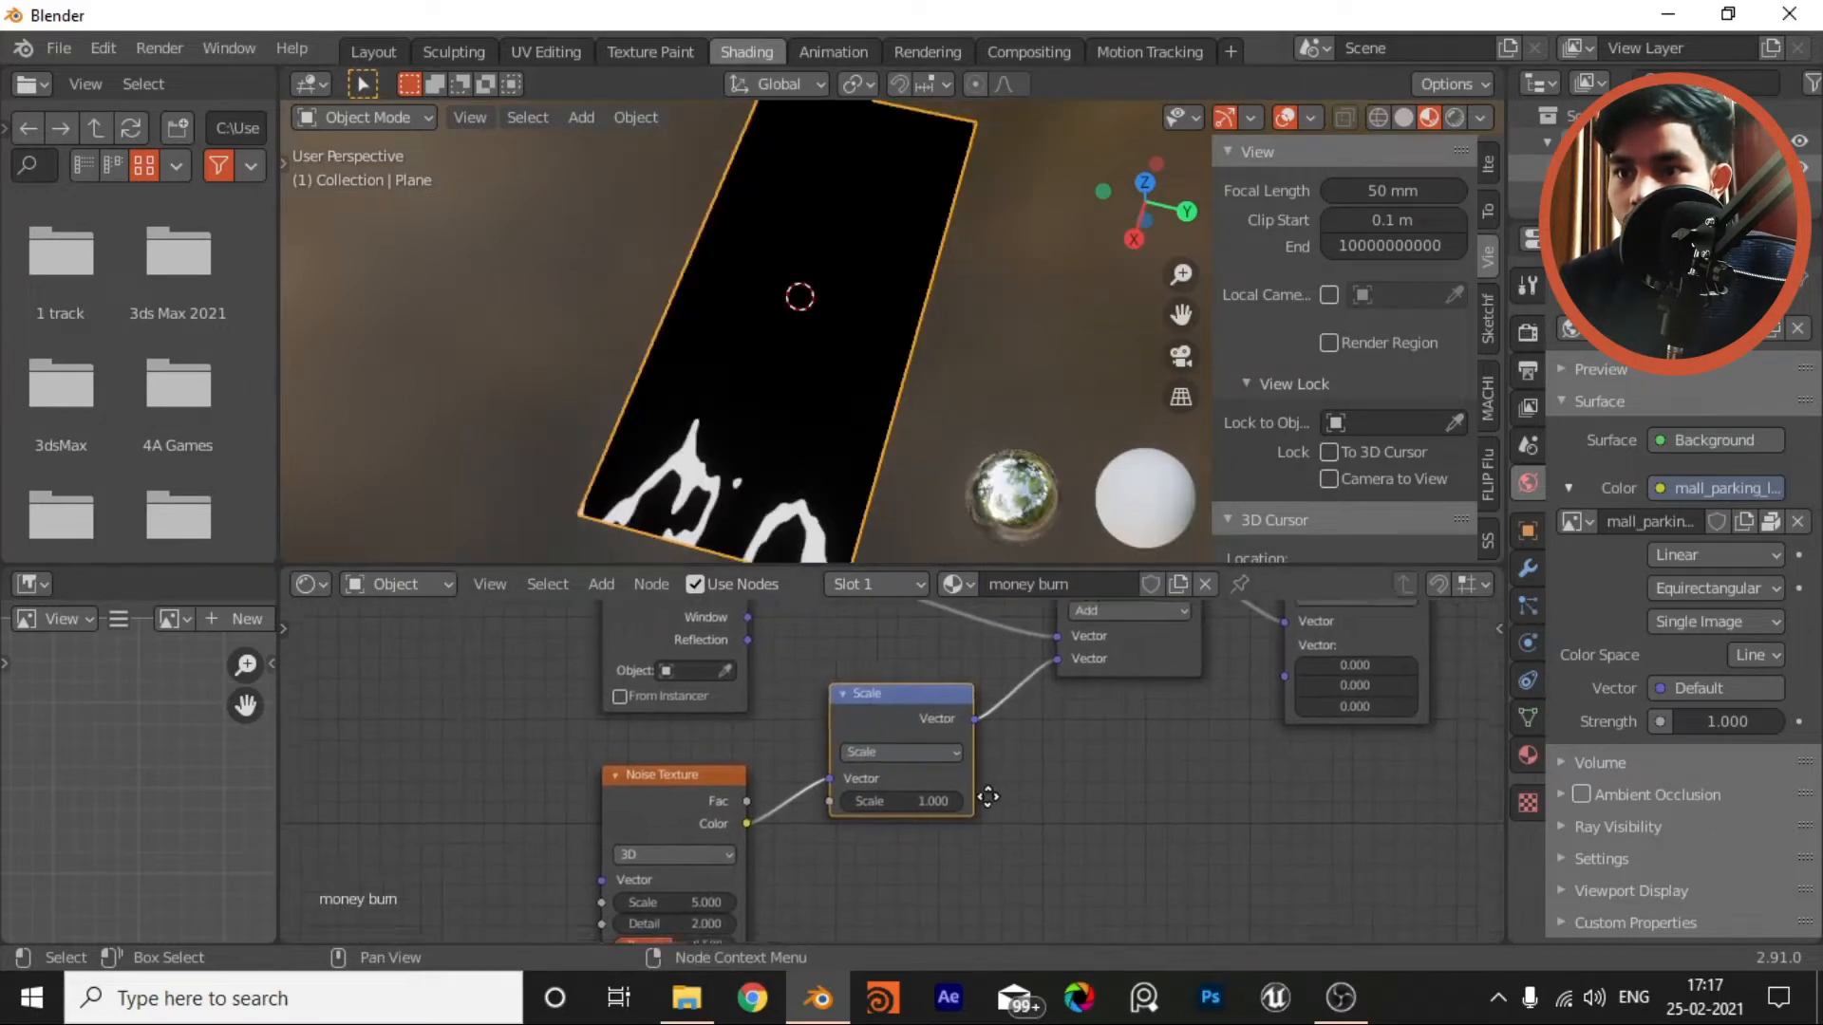
{"action": "middle_click_drag", "start_coordinate": [988, 796], "coordinate": [989, 783]}
{"action": "key", "text": "shift+d"}
{"action": "left_click", "coordinate": [1231, 833]}
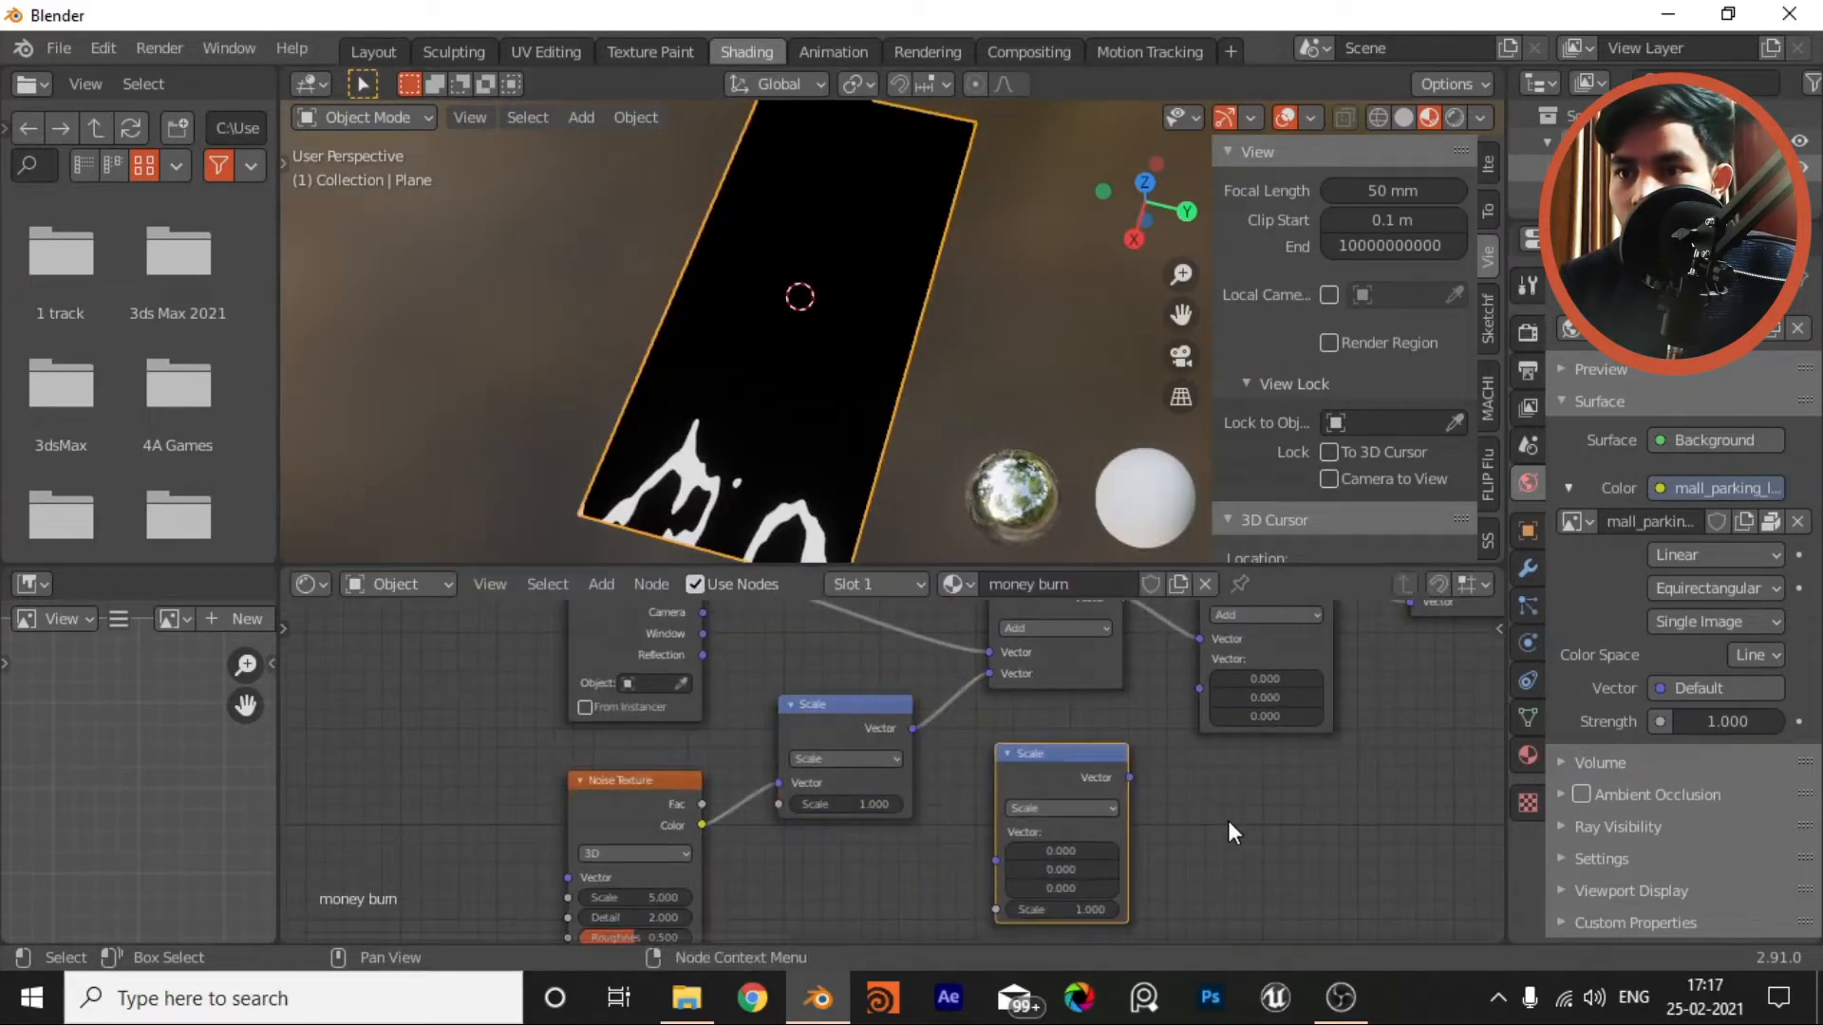
{"action": "scroll", "coordinate": [1228, 820], "scroll_direction": "up", "scroll_amount": 1}
{"action": "middle_click_drag", "start_coordinate": [1135, 805], "coordinate": [976, 801]}
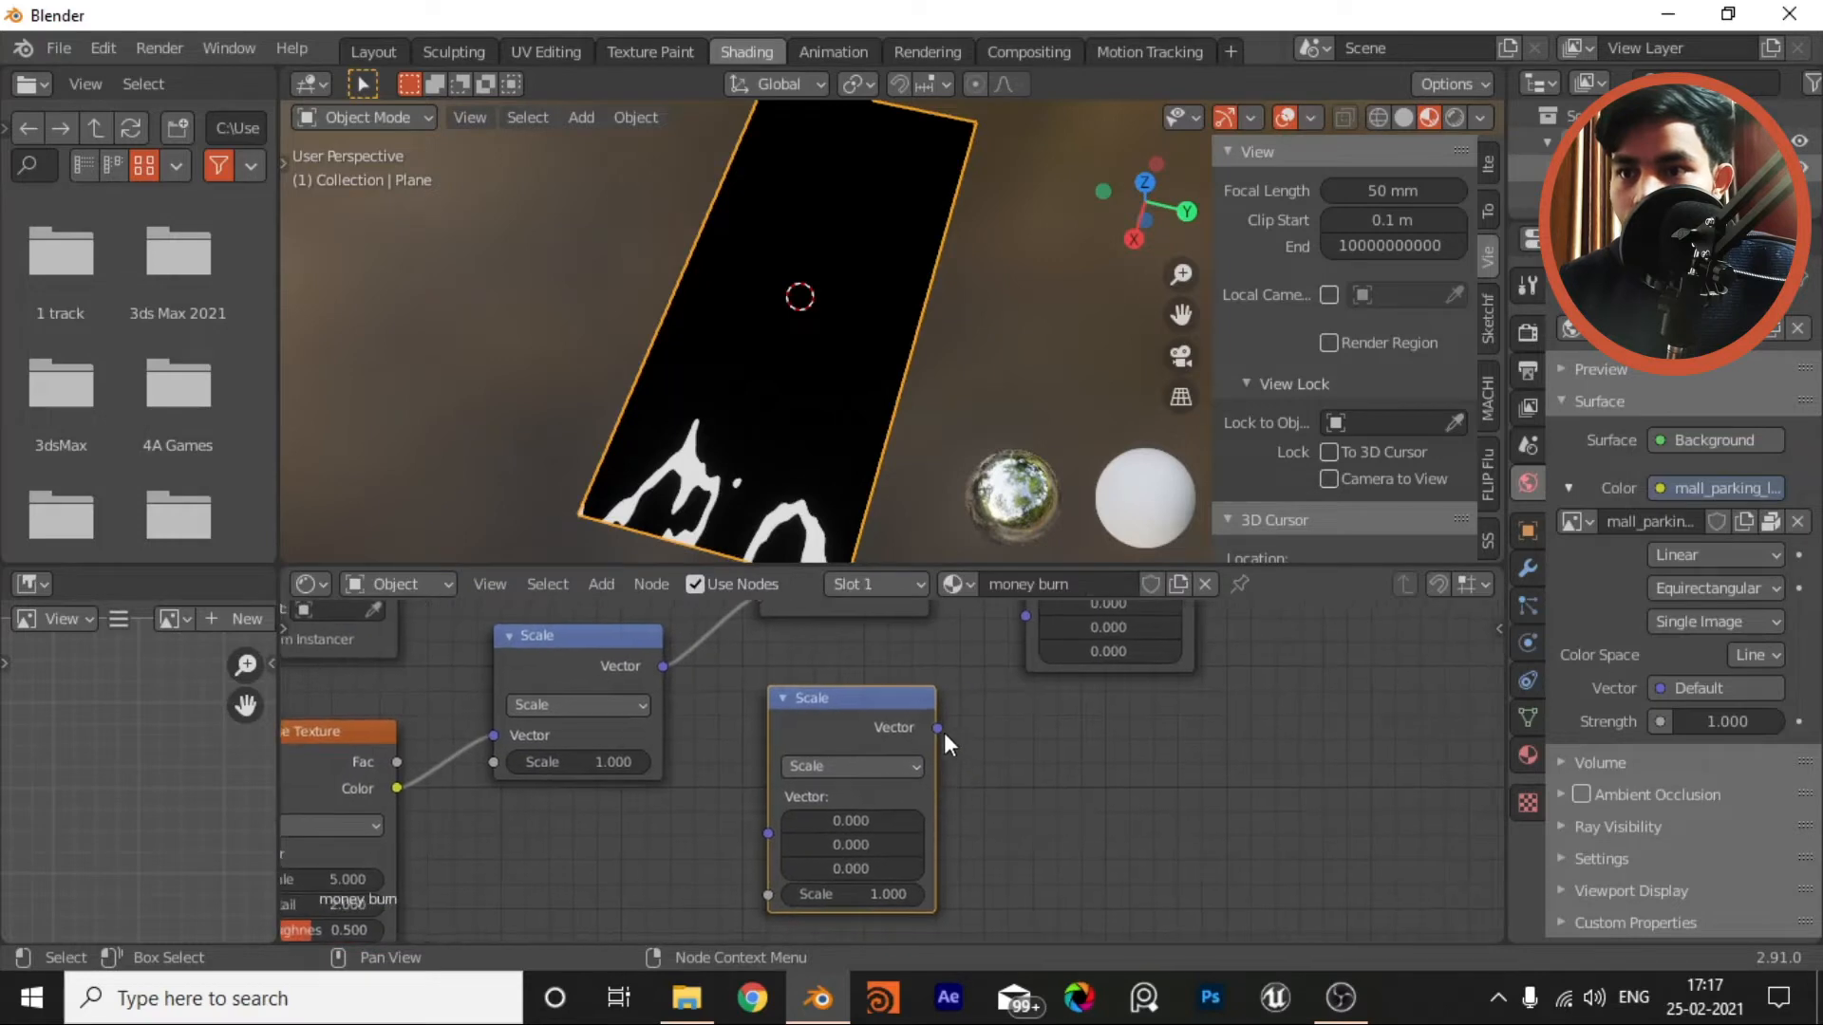
{"action": "middle_click_drag", "start_coordinate": [944, 732], "coordinate": [956, 849]}
{"action": "left_click_drag", "start_coordinate": [951, 846], "coordinate": [1046, 732]}
Step: Set all three Vector components of the duplicated Scale node to 0.5
{"action": "middle_click_drag", "start_coordinate": [949, 689], "coordinate": [1053, 589]}
{"action": "middle_click_drag", "start_coordinate": [1022, 799], "coordinate": [1022, 727]}
{"action": "scroll", "coordinate": [1037, 709], "scroll_direction": "up", "scroll_amount": 1}
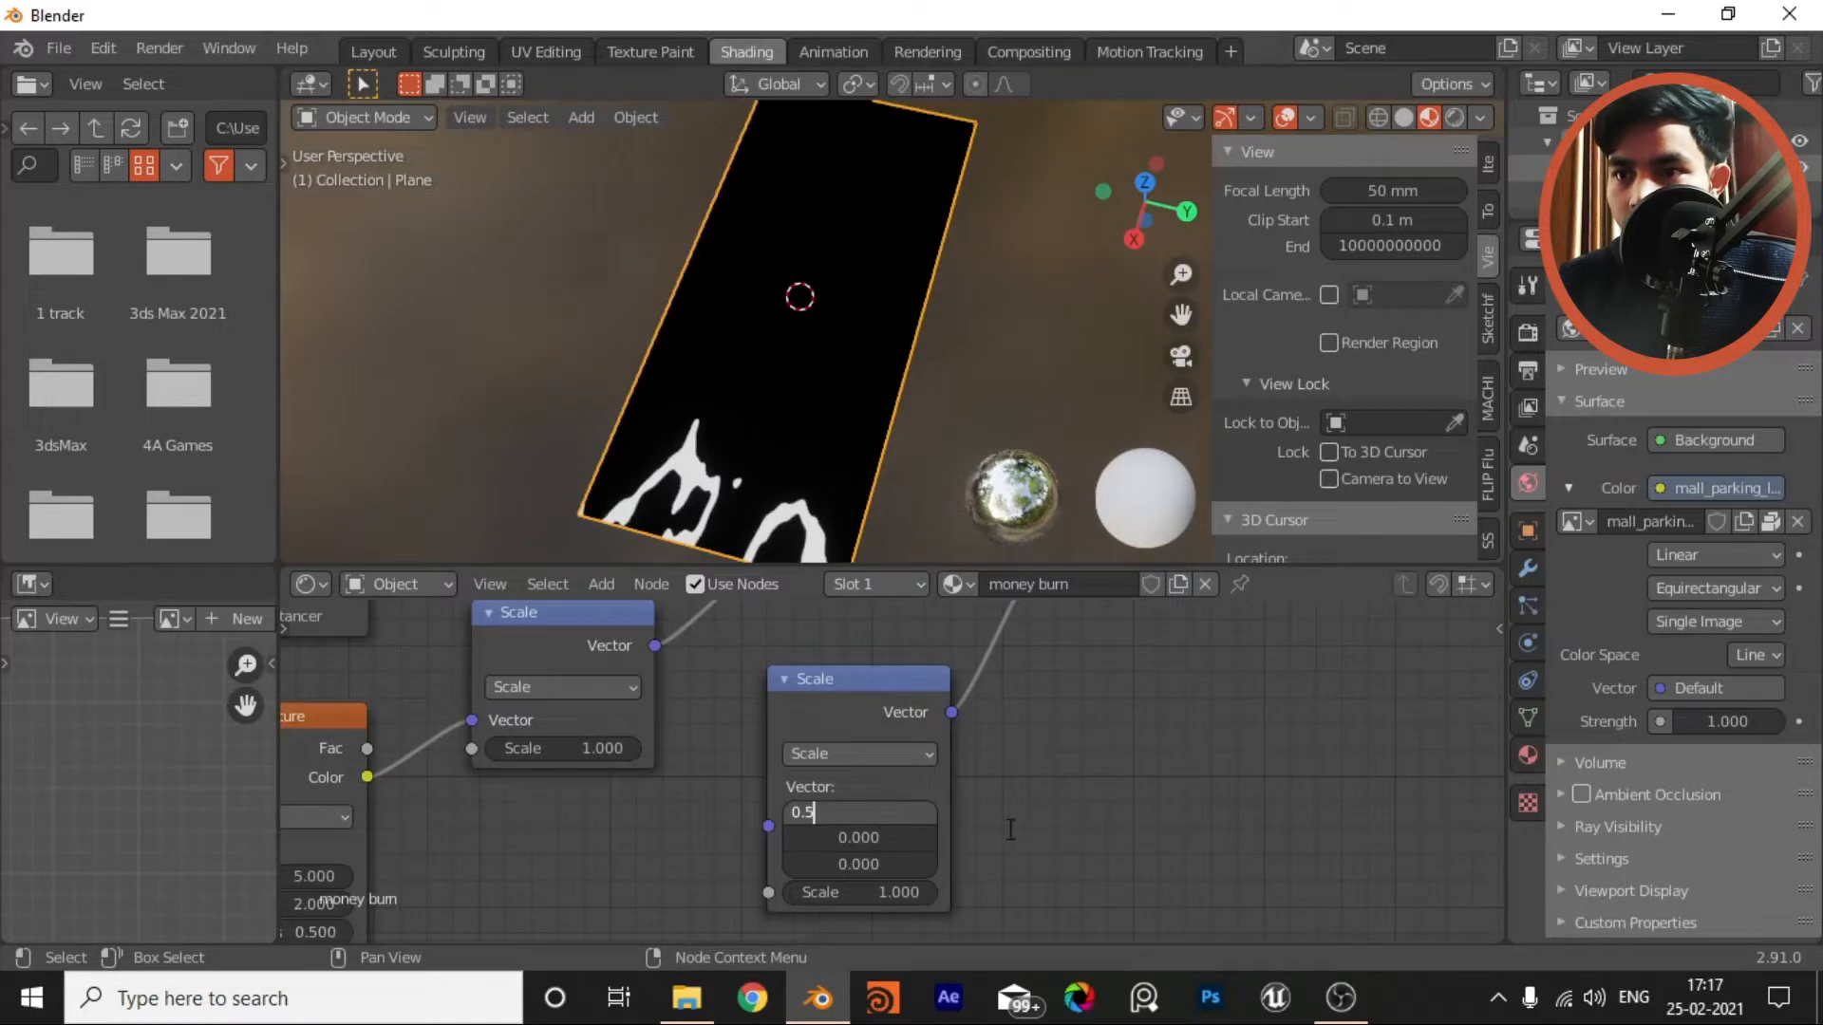
{"action": "key", "text": "Return"}
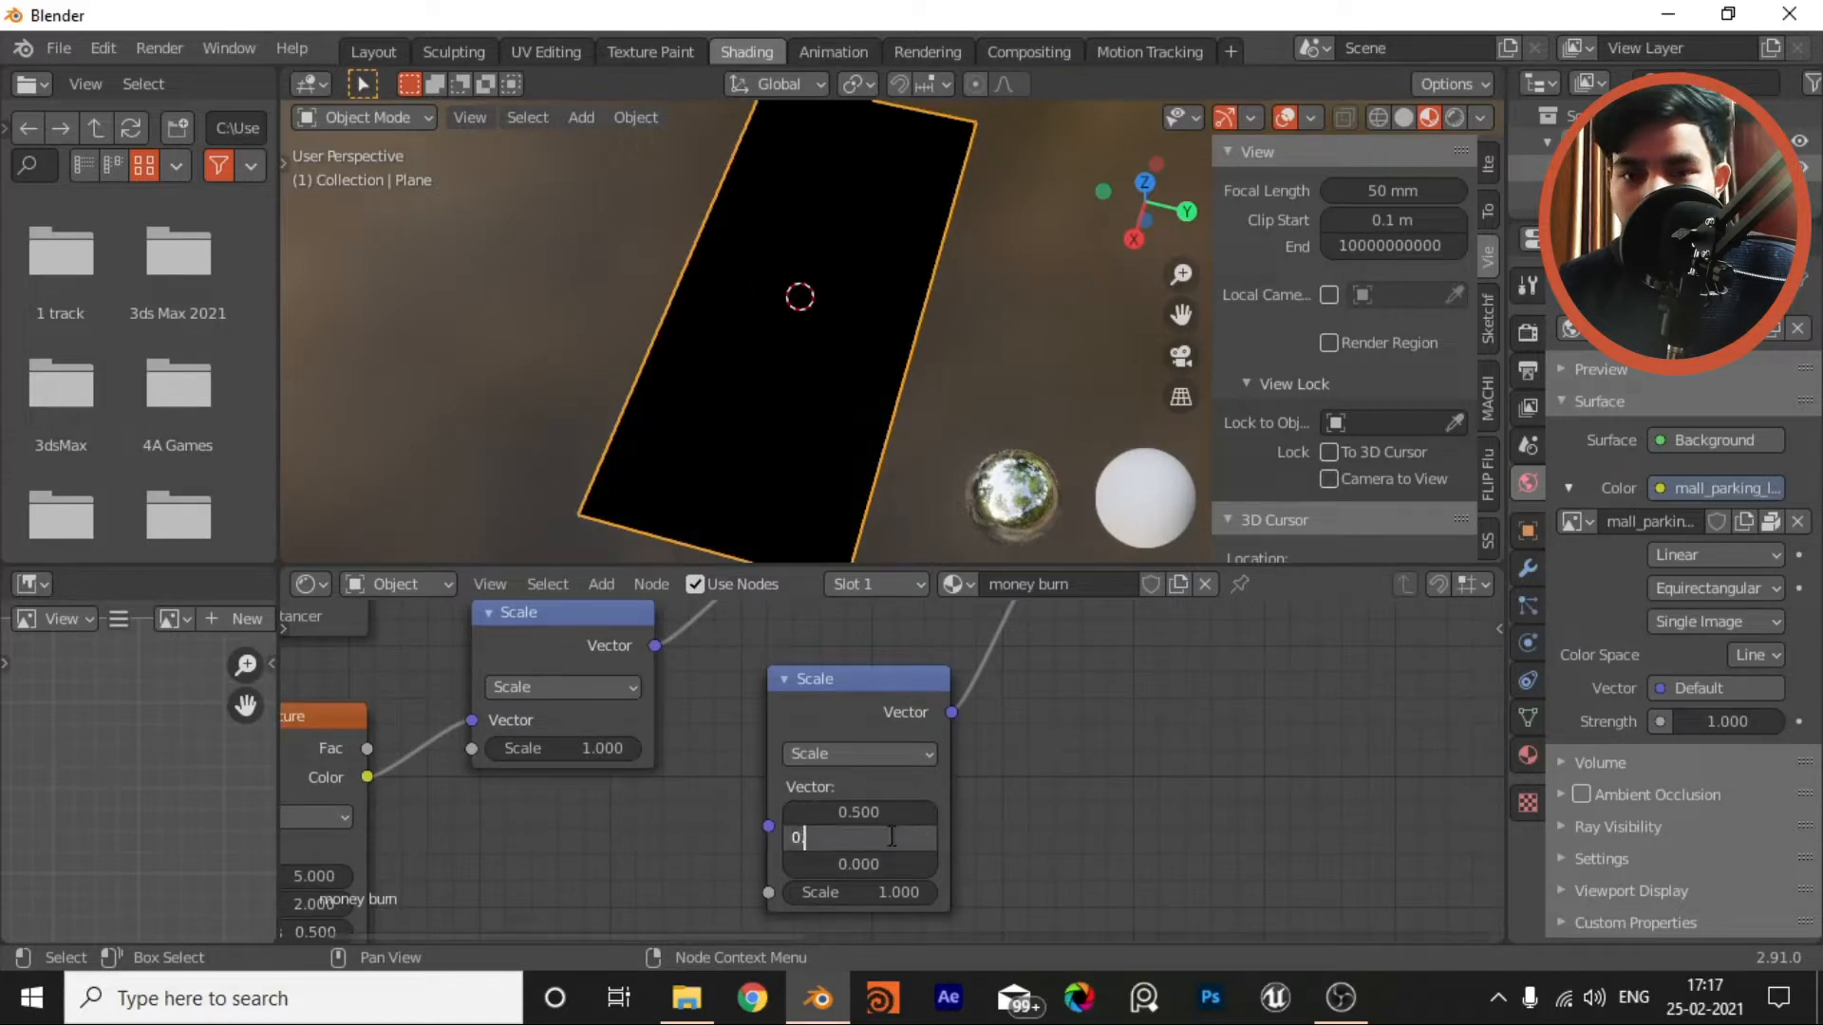
{"action": "key", "text": "Return"}
{"action": "left_click", "coordinate": [890, 864]}
{"action": "type", "text": "0.0"}
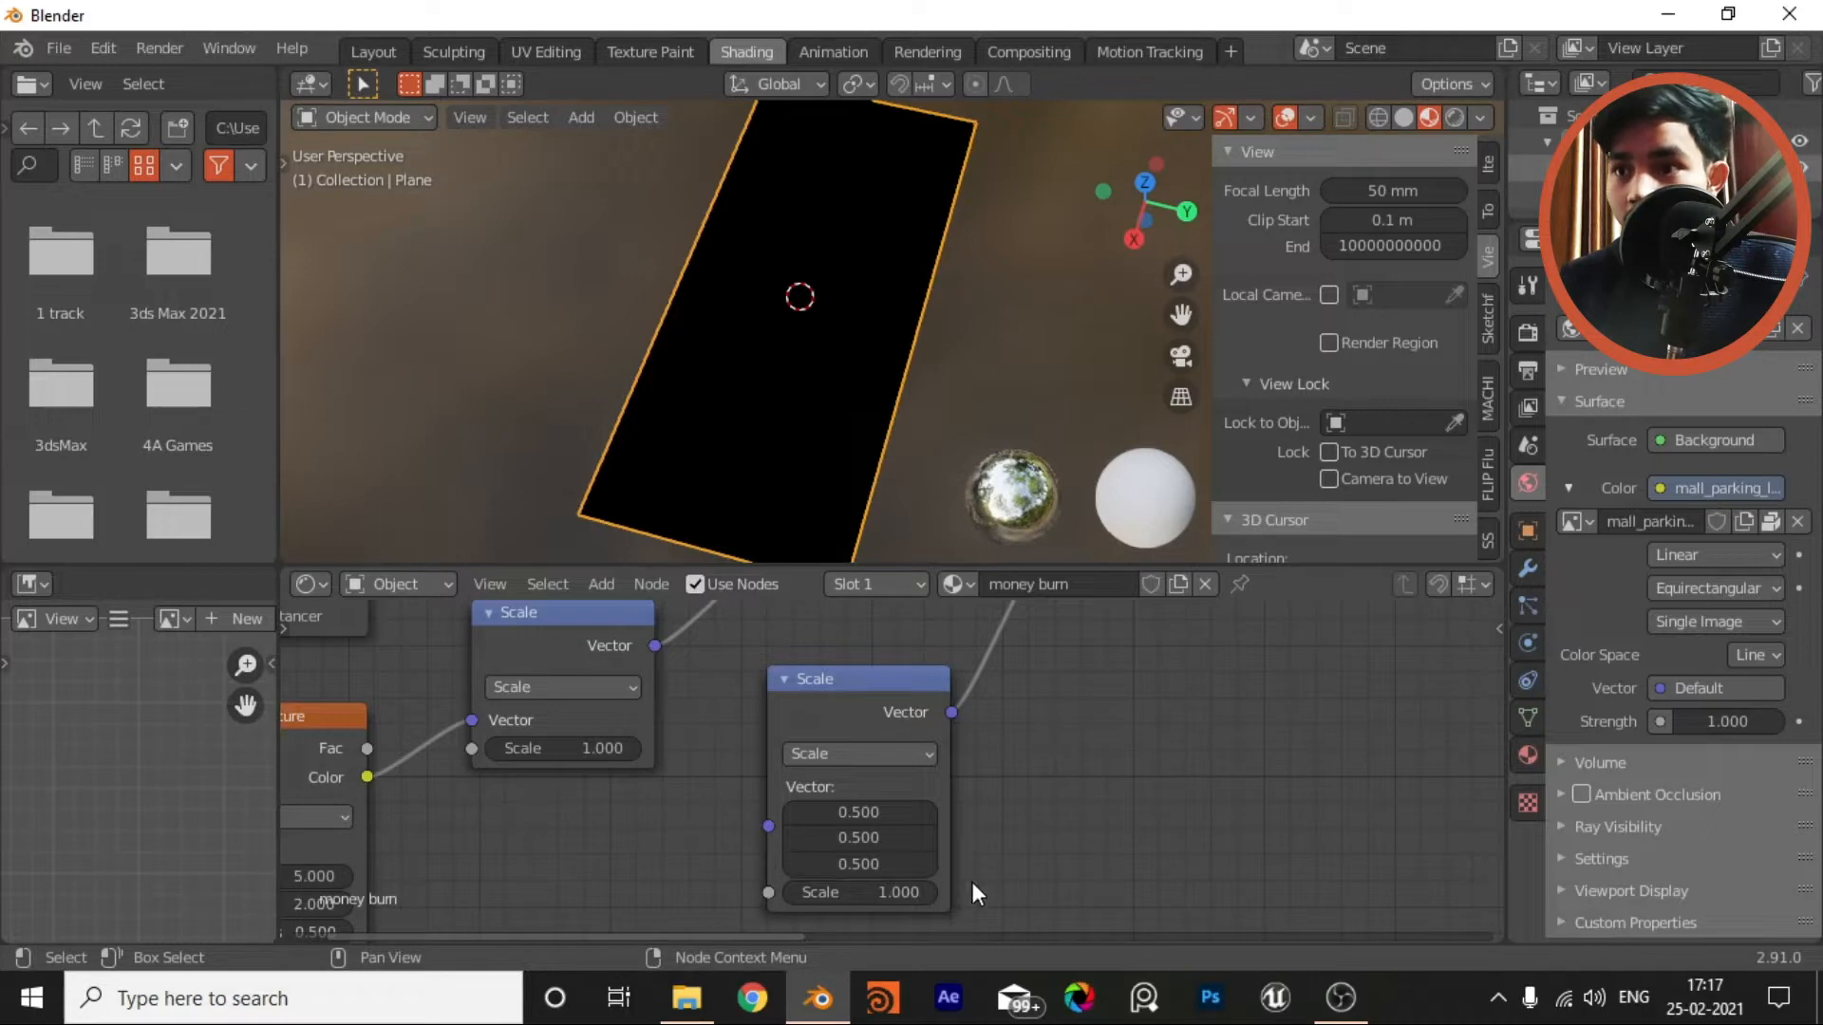
Step: Change the operation of the second Add node, just before Separate XYZ, to Subtract
{"action": "middle_click_drag", "start_coordinate": [1152, 655], "coordinate": [1076, 892]}
{"action": "left_click", "coordinate": [1060, 727]}
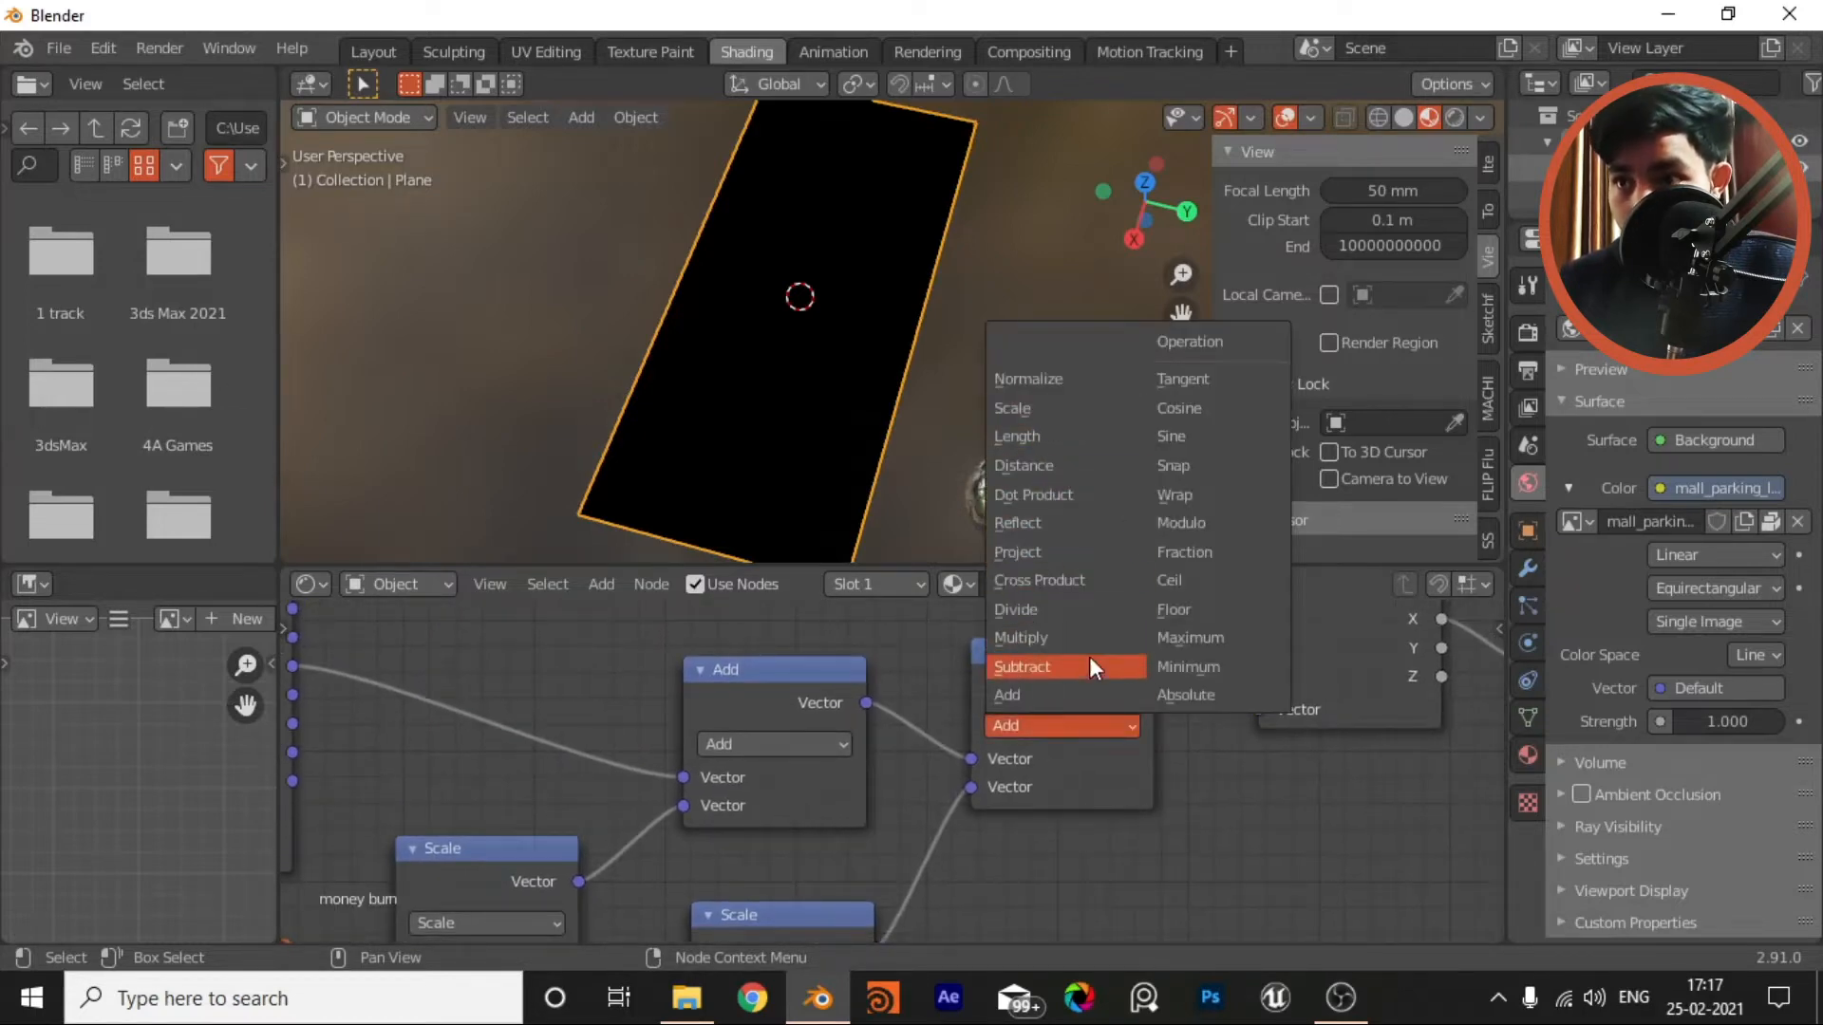
{"action": "left_click", "coordinate": [1090, 667]}
{"action": "scroll", "coordinate": [1035, 829], "scroll_direction": "down", "scroll_amount": 3}
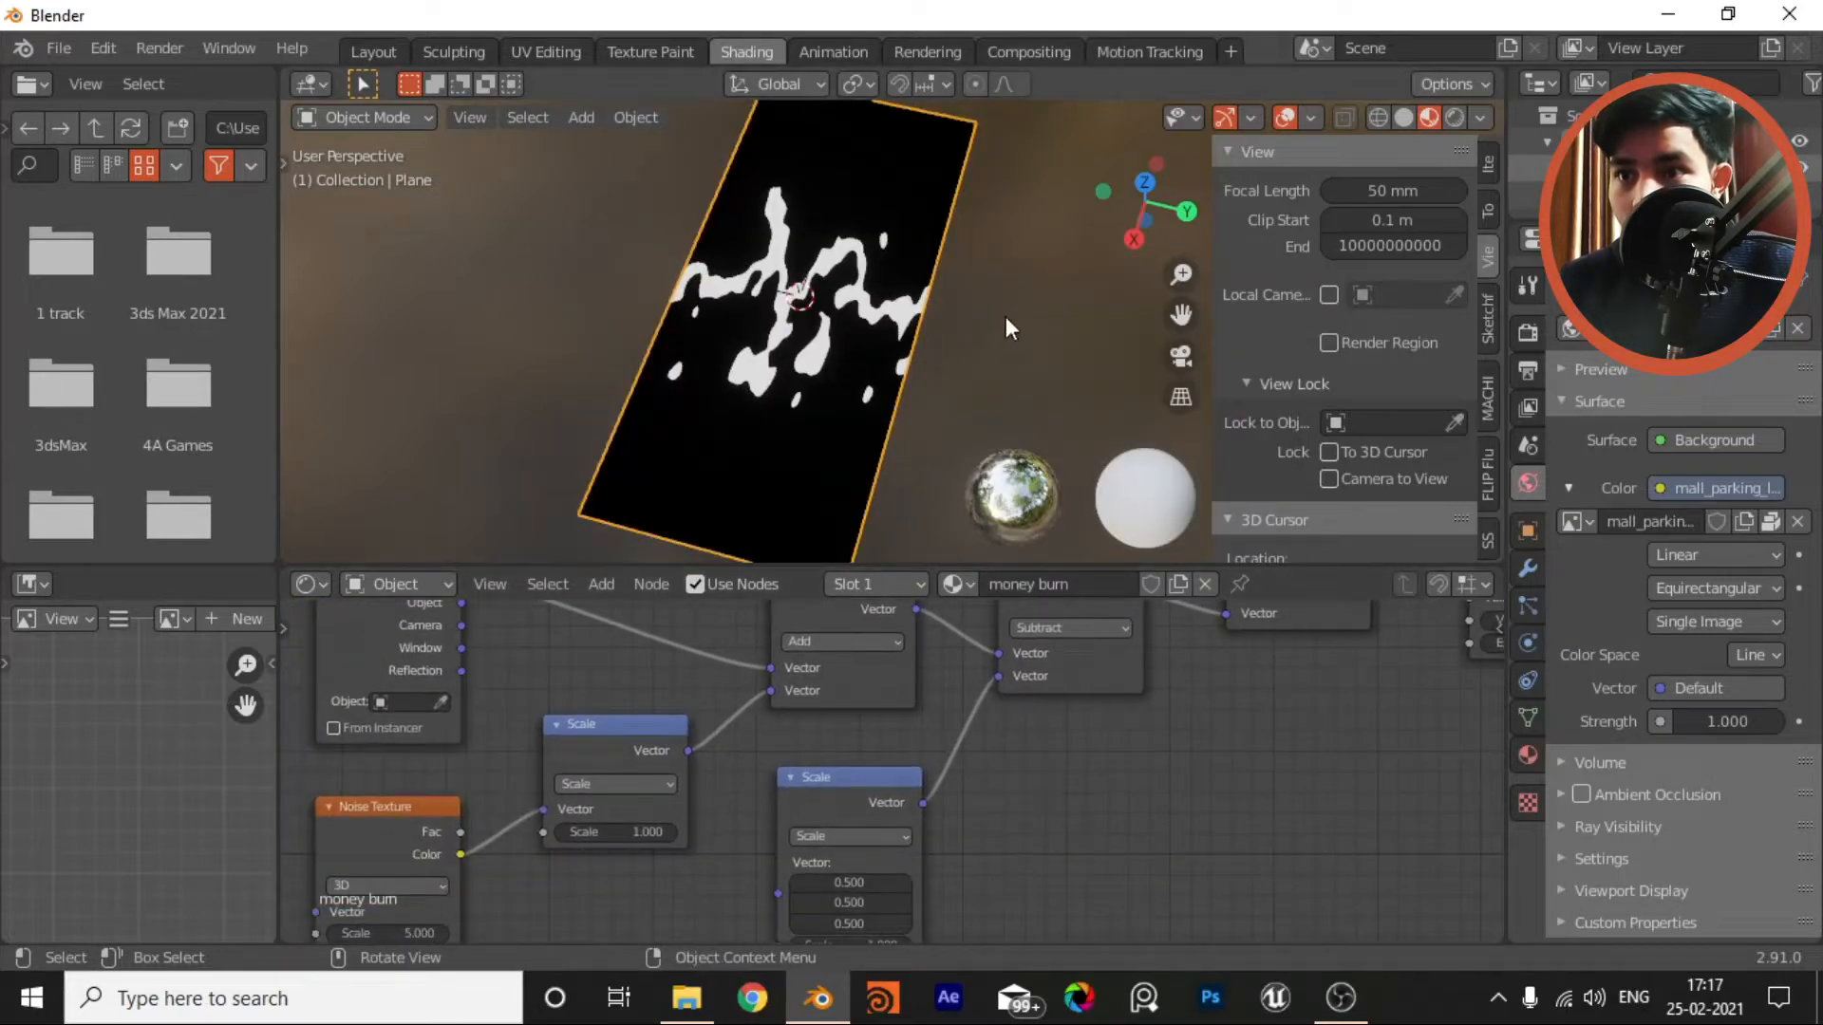
Step: Add a Value node set to 0.4 and connect it to the Scale inputs of both Scale nodes
{"action": "middle_click_drag", "start_coordinate": [1168, 797], "coordinate": [1253, 706]}
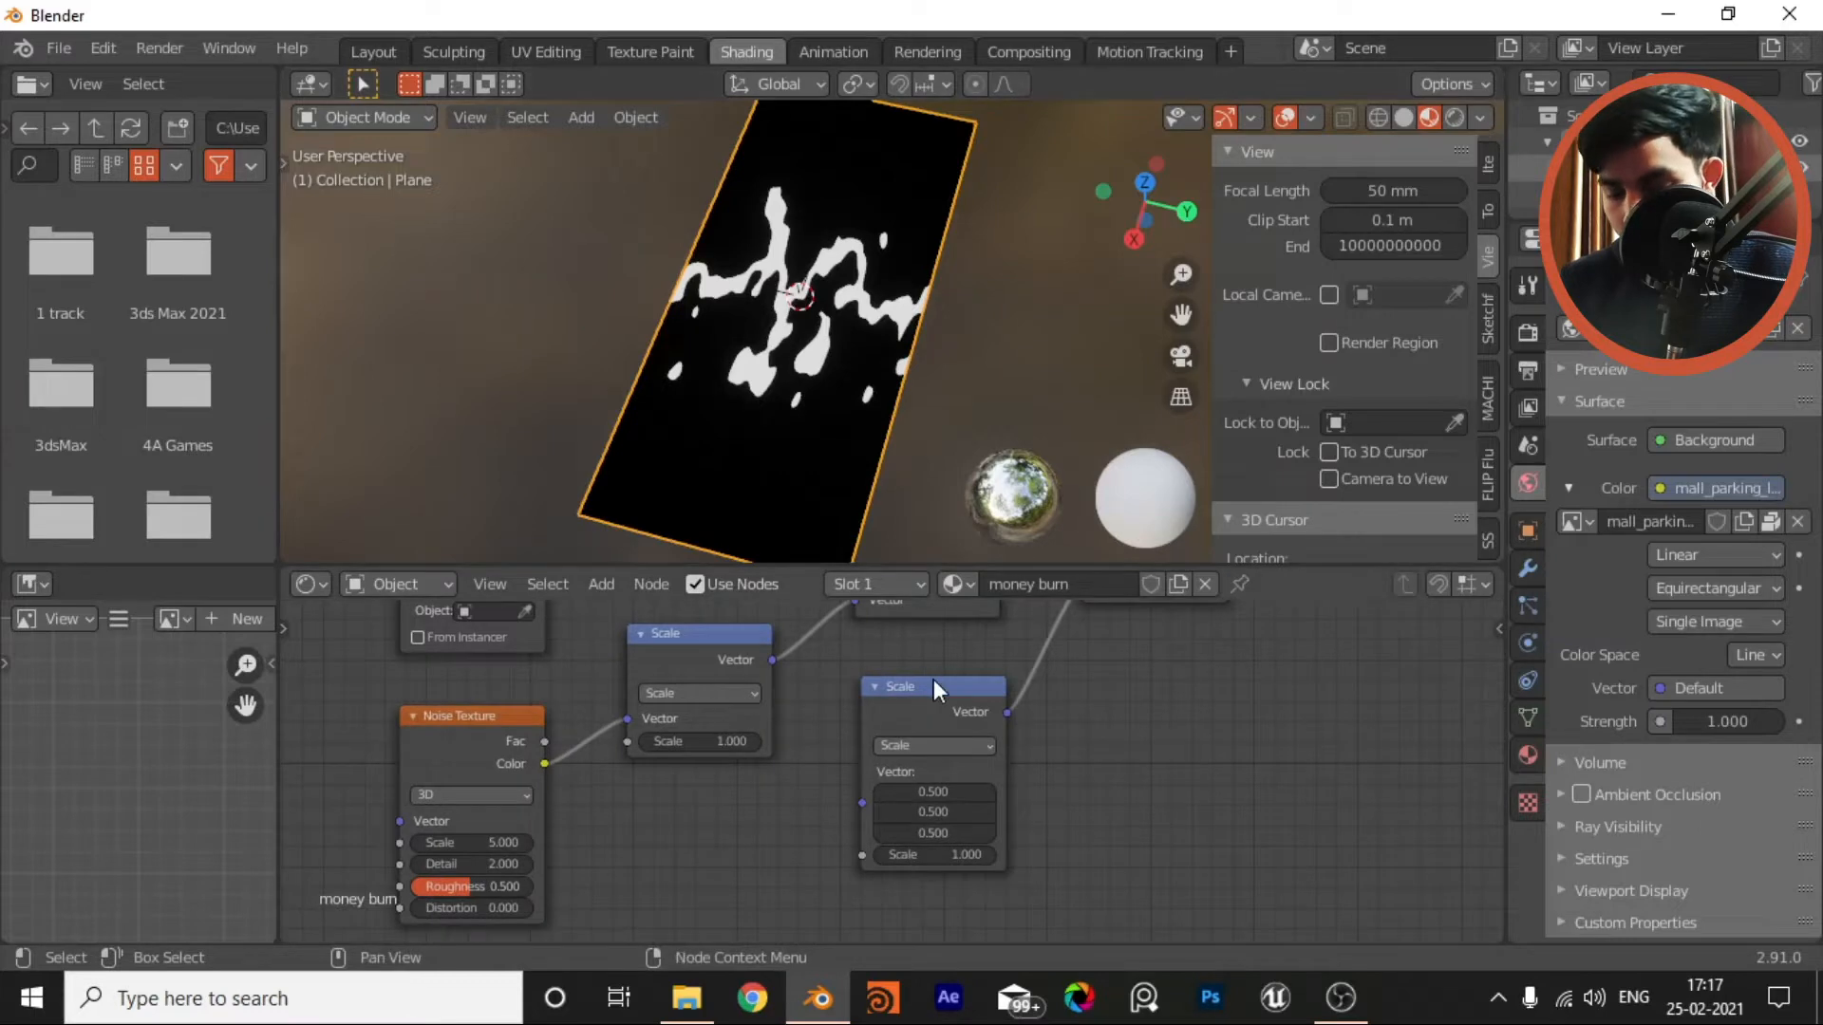
{"action": "left_click_drag", "start_coordinate": [933, 686], "coordinate": [993, 679]}
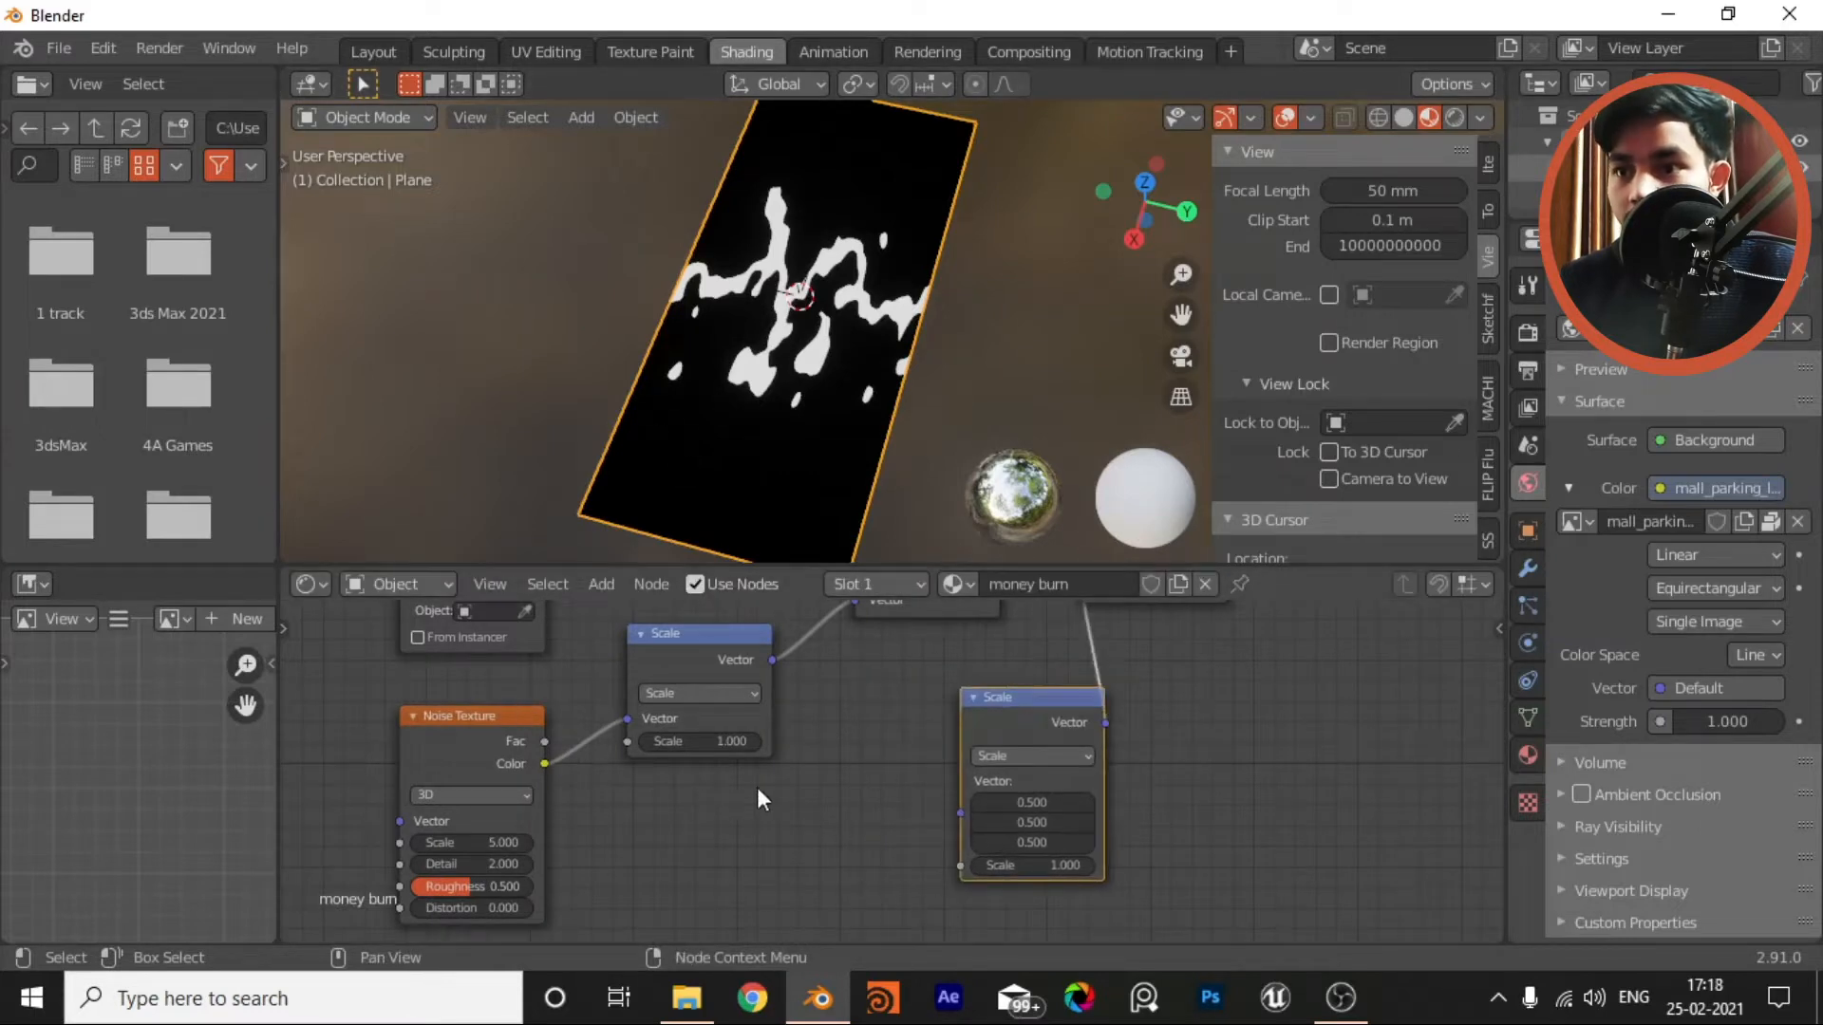
{"action": "middle_click_drag", "start_coordinate": [755, 809], "coordinate": [828, 777]}
{"action": "key", "text": "shift+a"}
{"action": "type", "text": "svalu"}
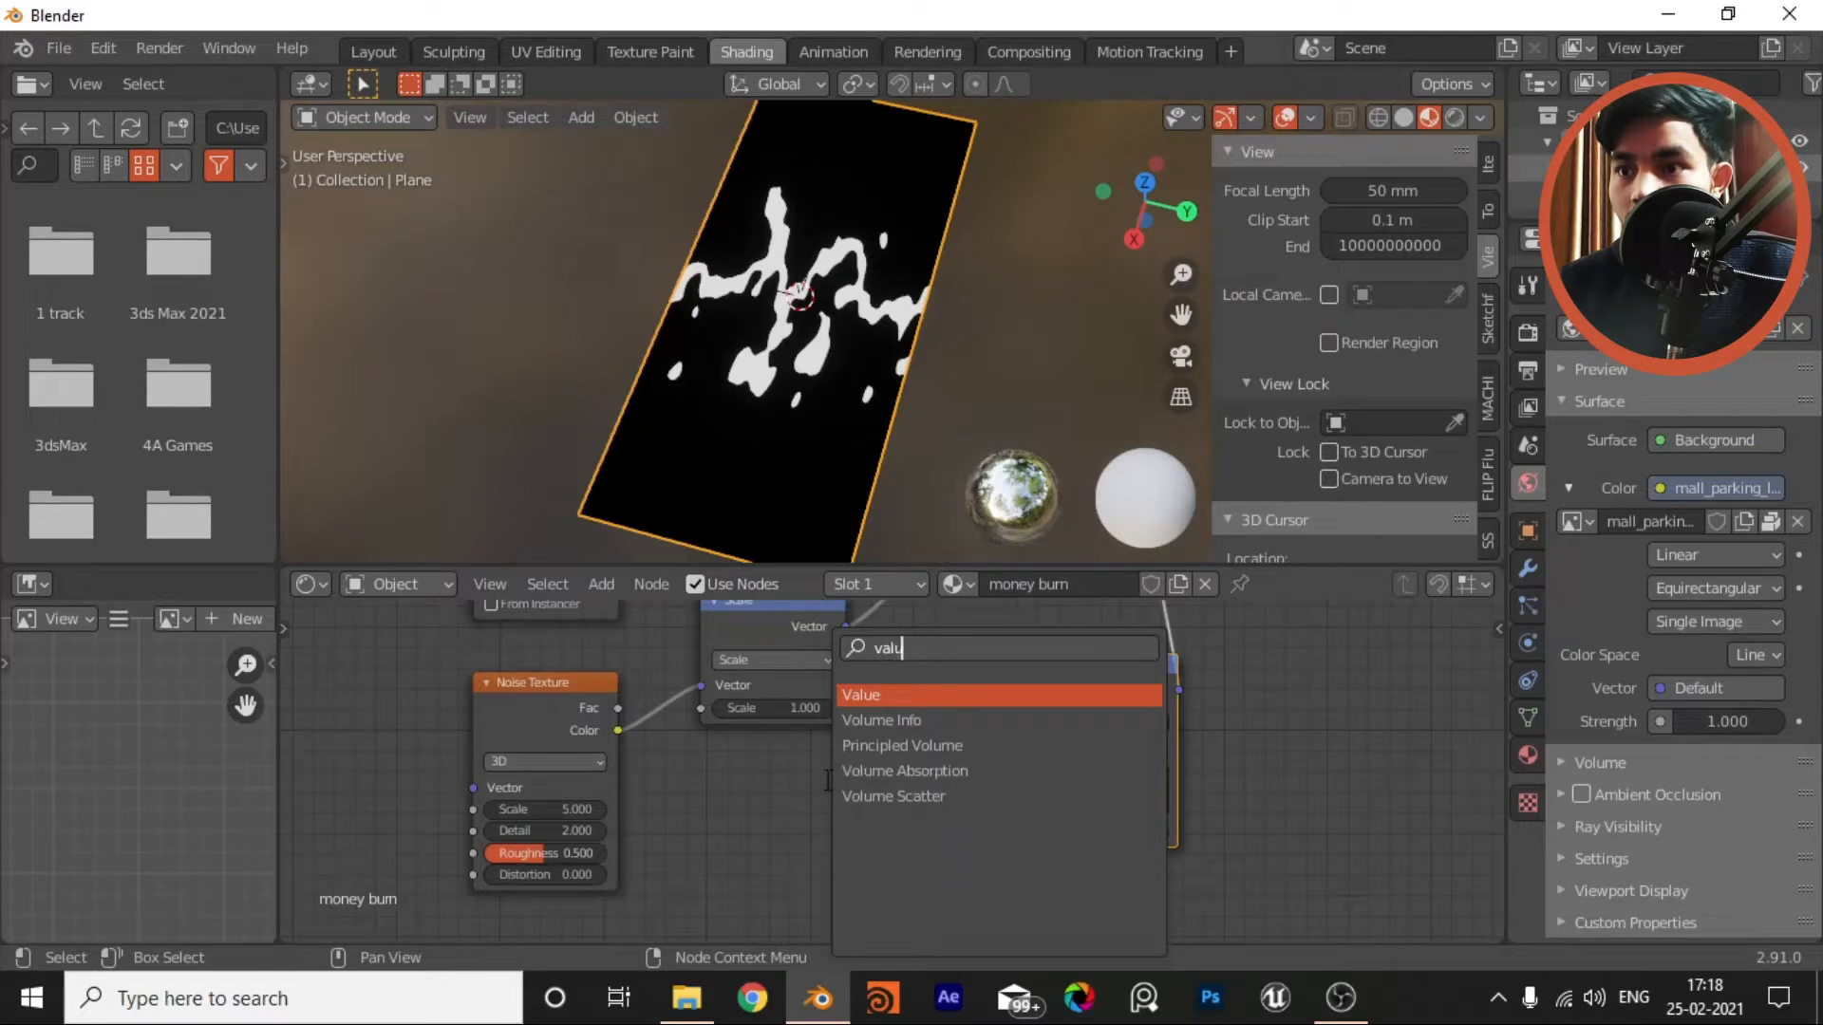
{"action": "left_click", "coordinate": [856, 698]}
{"action": "left_click_drag", "start_coordinate": [701, 708], "coordinate": [1034, 832]}
{"action": "scroll", "coordinate": [855, 855], "scroll_direction": "up", "scroll_amount": 2}
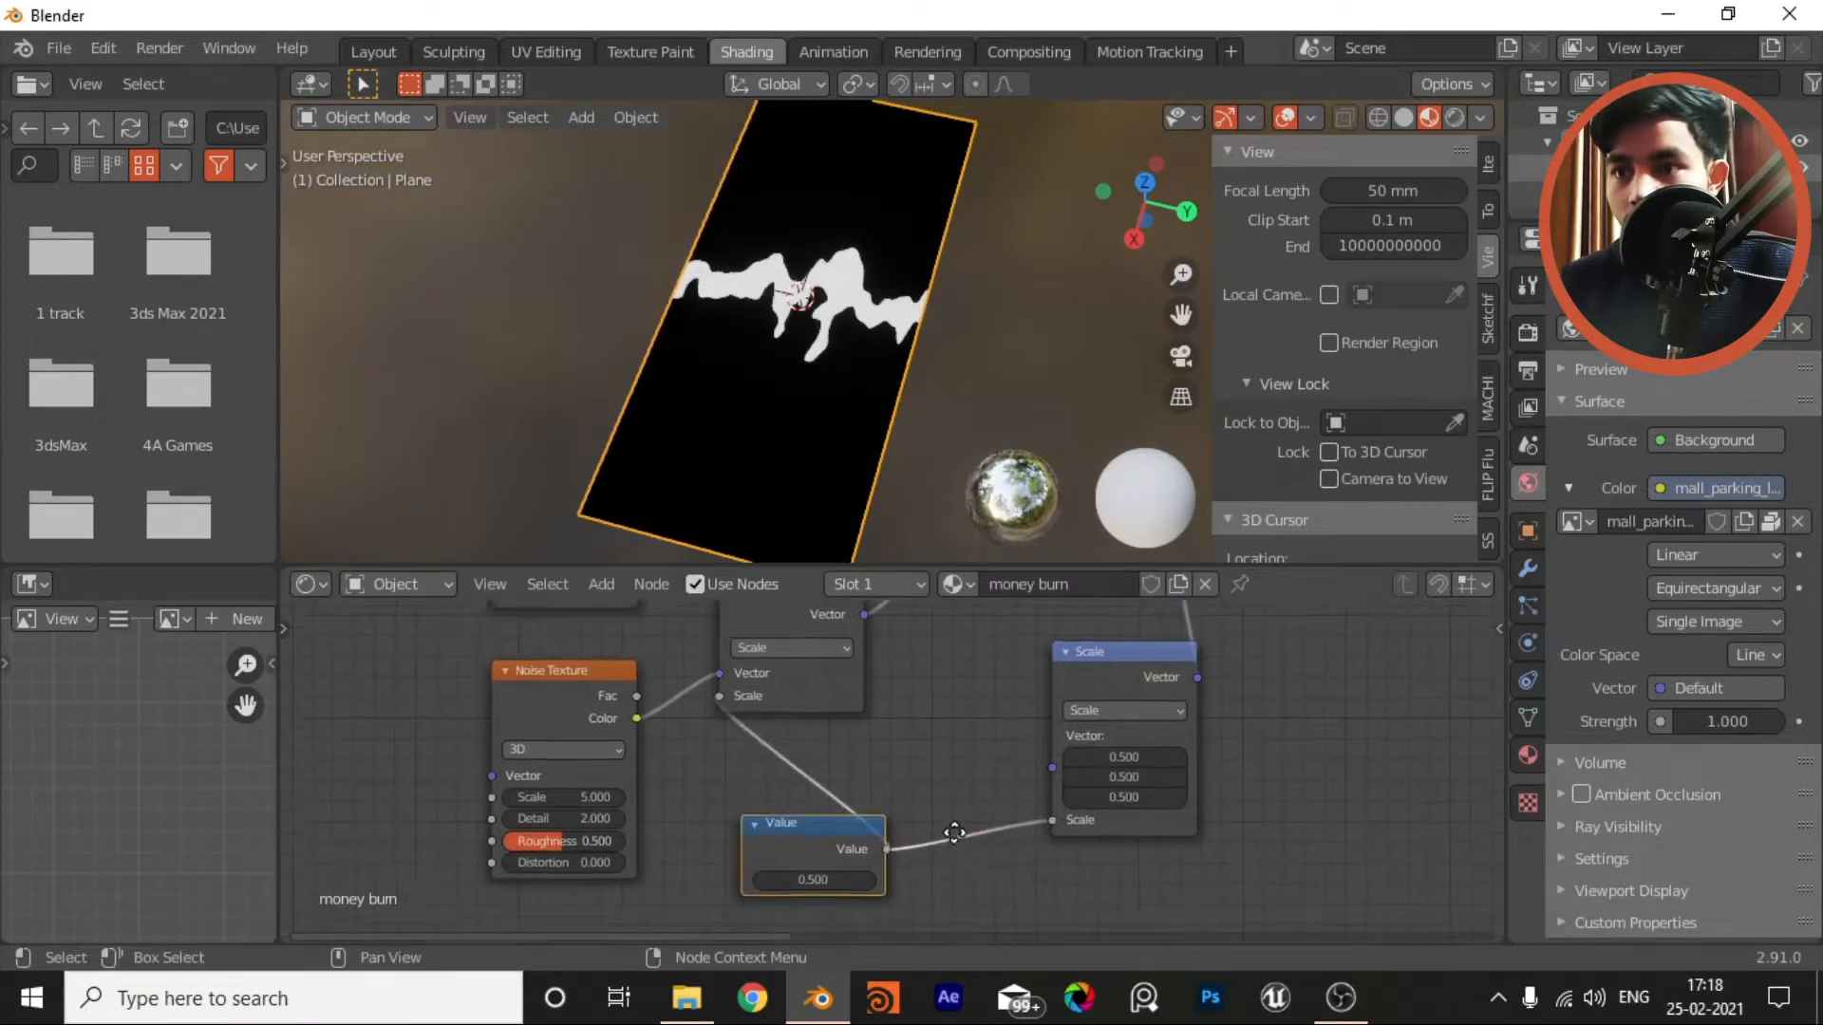
{"action": "mouse_move", "coordinate": [826, 871]}
{"action": "left_mouse_down"}
{"action": "mouse_move", "coordinate": [805, 870]}
{"action": "mouse_move", "coordinate": [876, 871]}
{"action": "mouse_move", "coordinate": [822, 870]}
{"action": "left_mouse_up"}
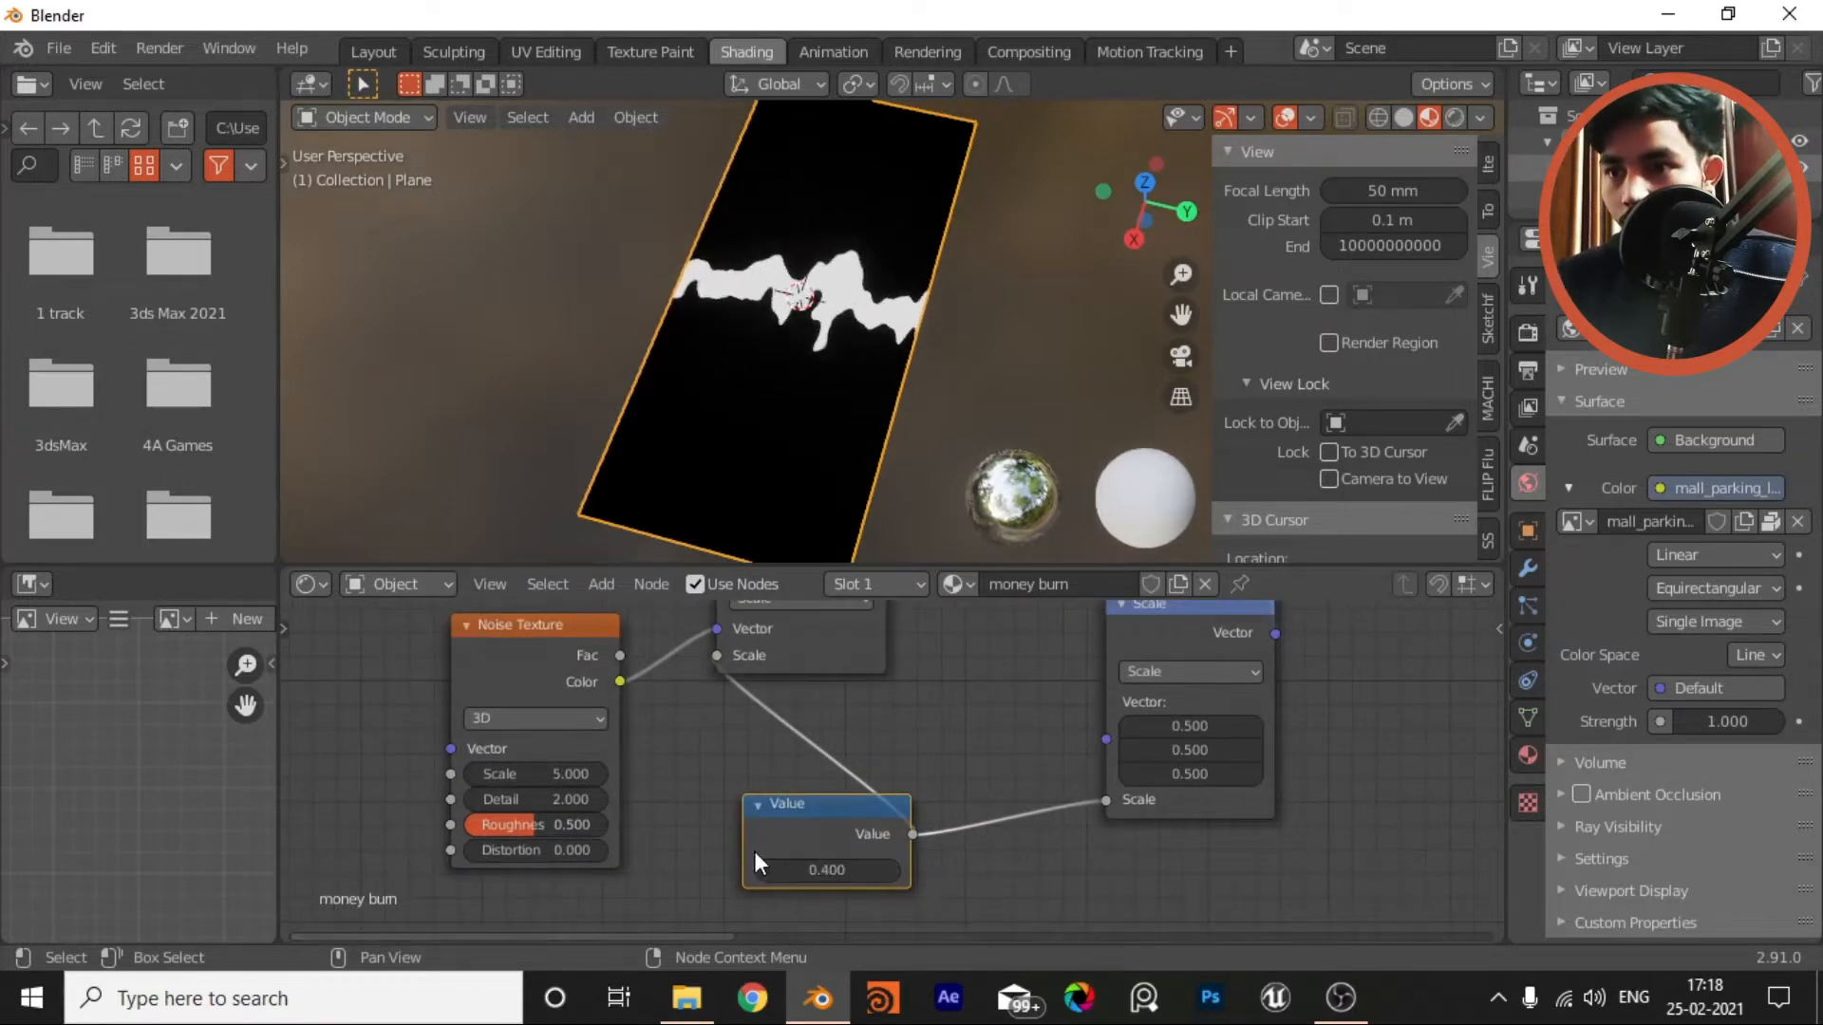
Step: Set the Noise Texture's Scale to 8.1, Detail to 10.3 and Roughness to 0.875
{"action": "middle_click_drag", "start_coordinate": [754, 850], "coordinate": [887, 850]}
{"action": "scroll", "coordinate": [886, 849], "scroll_direction": "up", "scroll_amount": 4}
{"action": "middle_click_drag", "start_coordinate": [801, 810], "coordinate": [915, 809]}
{"action": "scroll", "coordinate": [936, 844], "scroll_direction": "up", "scroll_amount": 3}
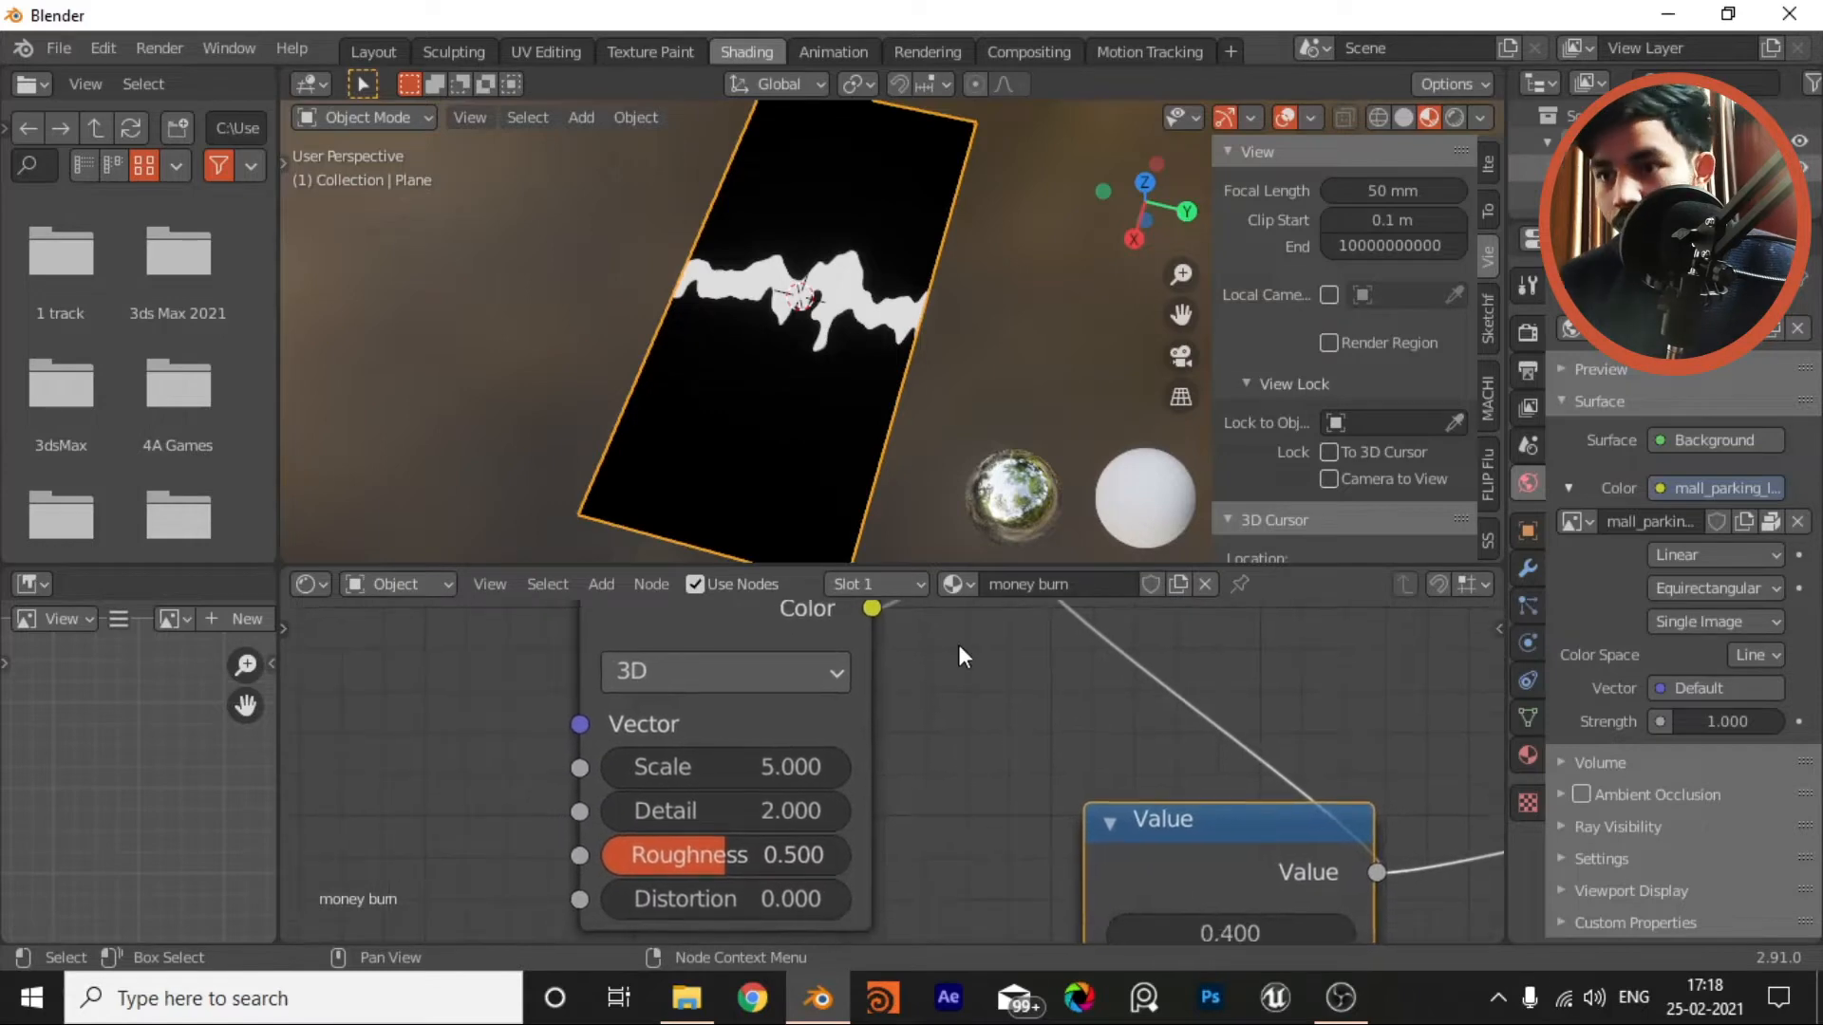
{"action": "left_click_drag", "start_coordinate": [769, 835], "coordinate": [884, 836]}
{"action": "left_click_drag", "start_coordinate": [760, 767], "coordinate": [900, 809]}
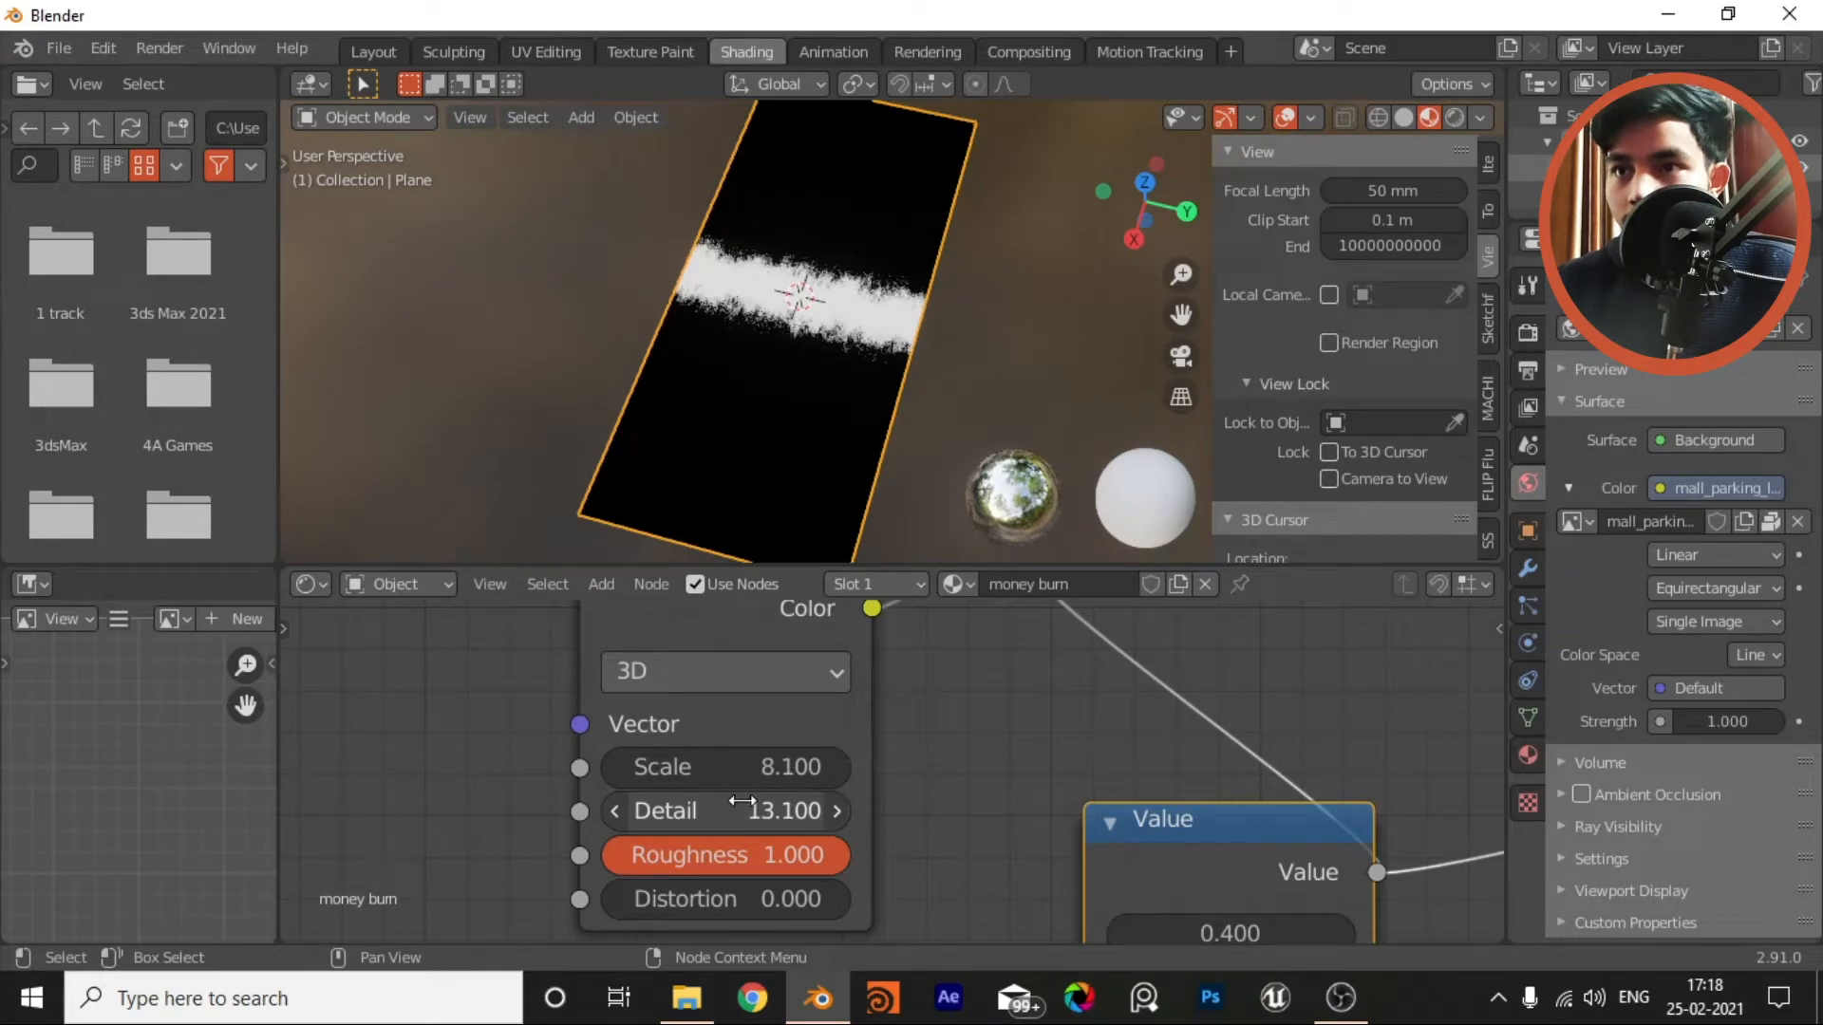
{"action": "left_click_drag", "start_coordinate": [777, 809], "coordinate": [740, 854]}
{"action": "scroll", "coordinate": [832, 412], "scroll_direction": "up", "scroll_amount": 5}
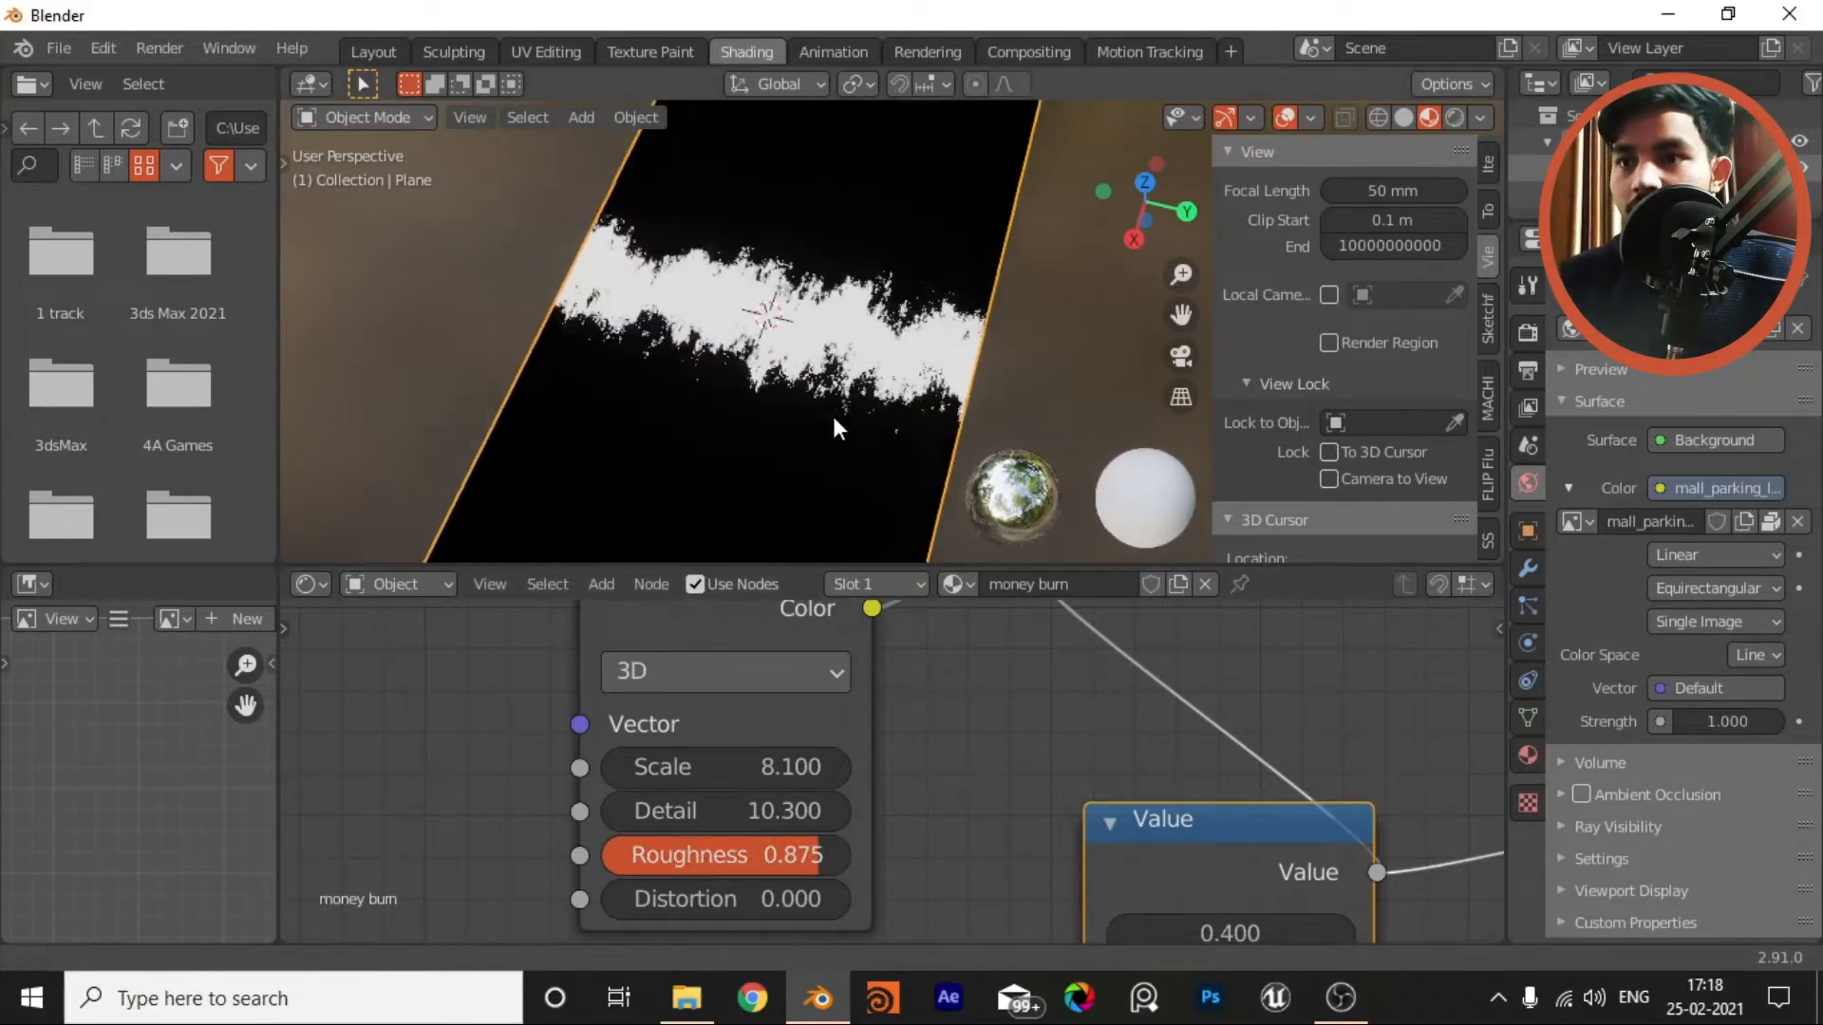
Step: Raise the Noise Texture's Roughness to 0.9 and its Scale to 10.5
{"action": "middle_click_drag", "start_coordinate": [832, 412], "coordinate": [888, 416]}
{"action": "scroll", "coordinate": [888, 416], "scroll_direction": "up", "scroll_amount": 1}
{"action": "left_click_drag", "start_coordinate": [767, 855], "coordinate": [788, 855]}
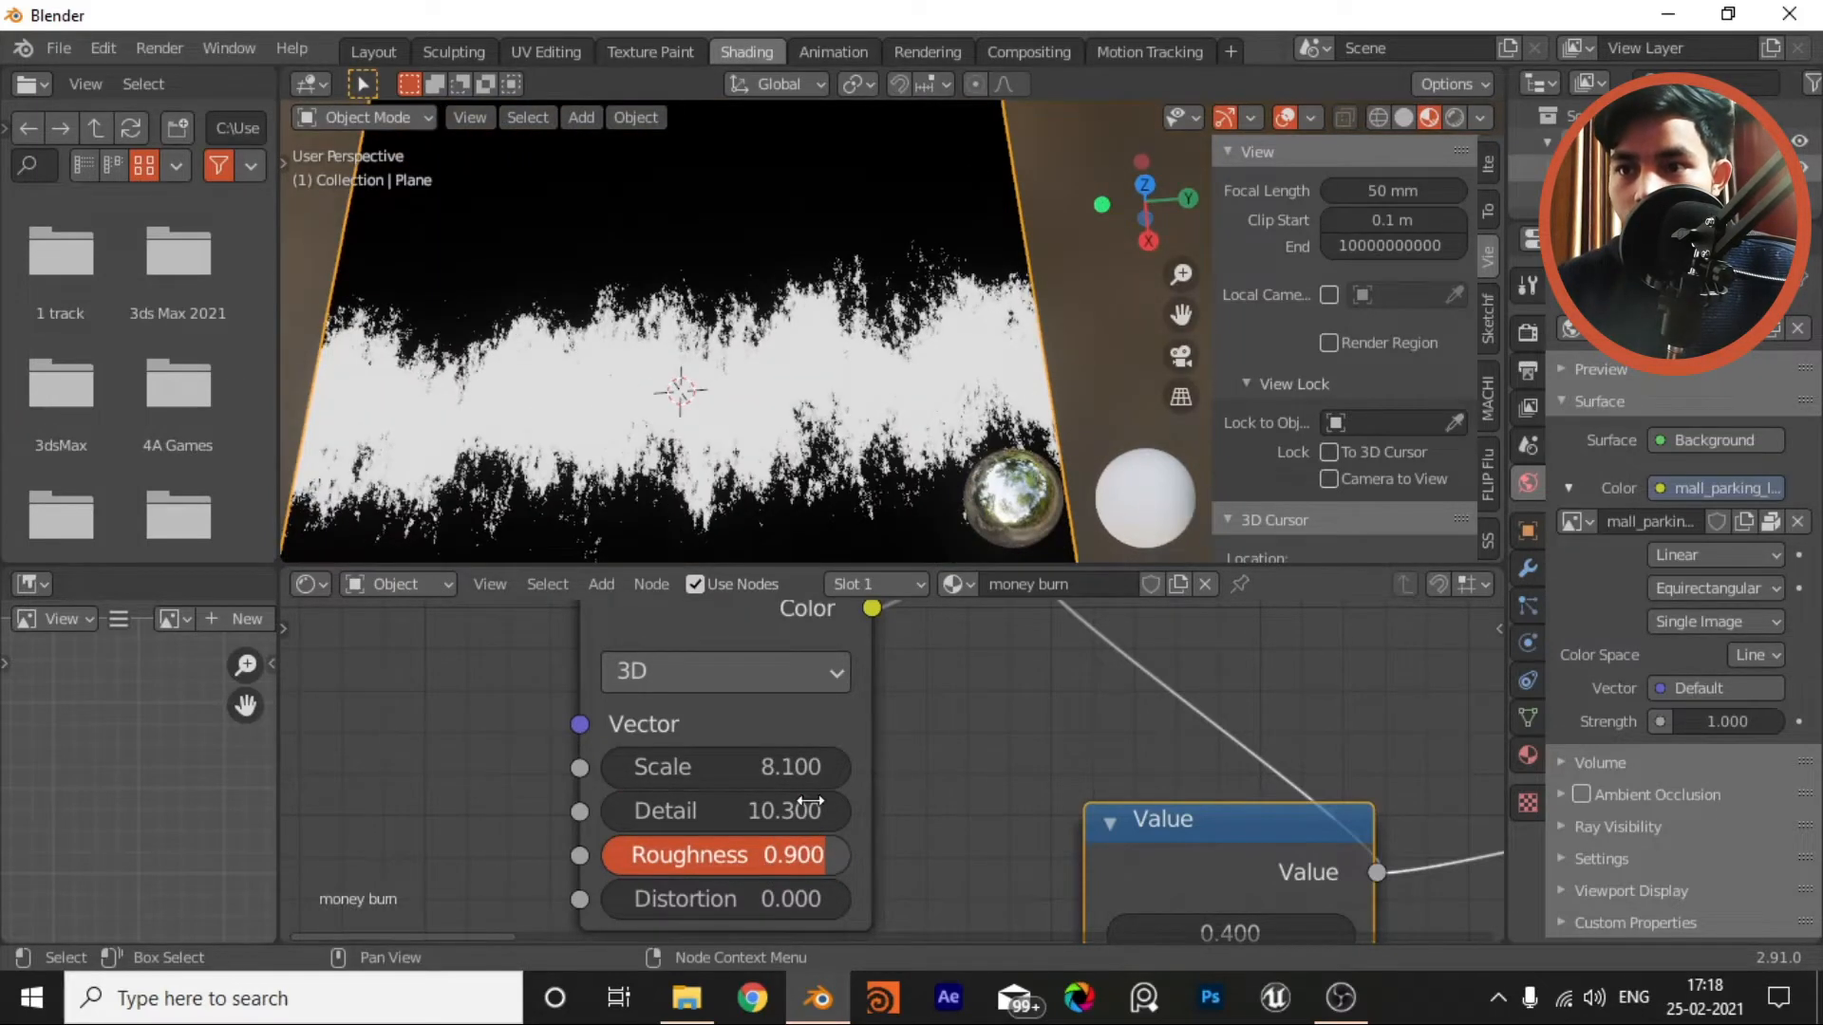
{"action": "left_click_drag", "start_coordinate": [798, 767], "coordinate": [922, 806]}
{"action": "middle_click_drag", "start_coordinate": [922, 806], "coordinate": [750, 591]}
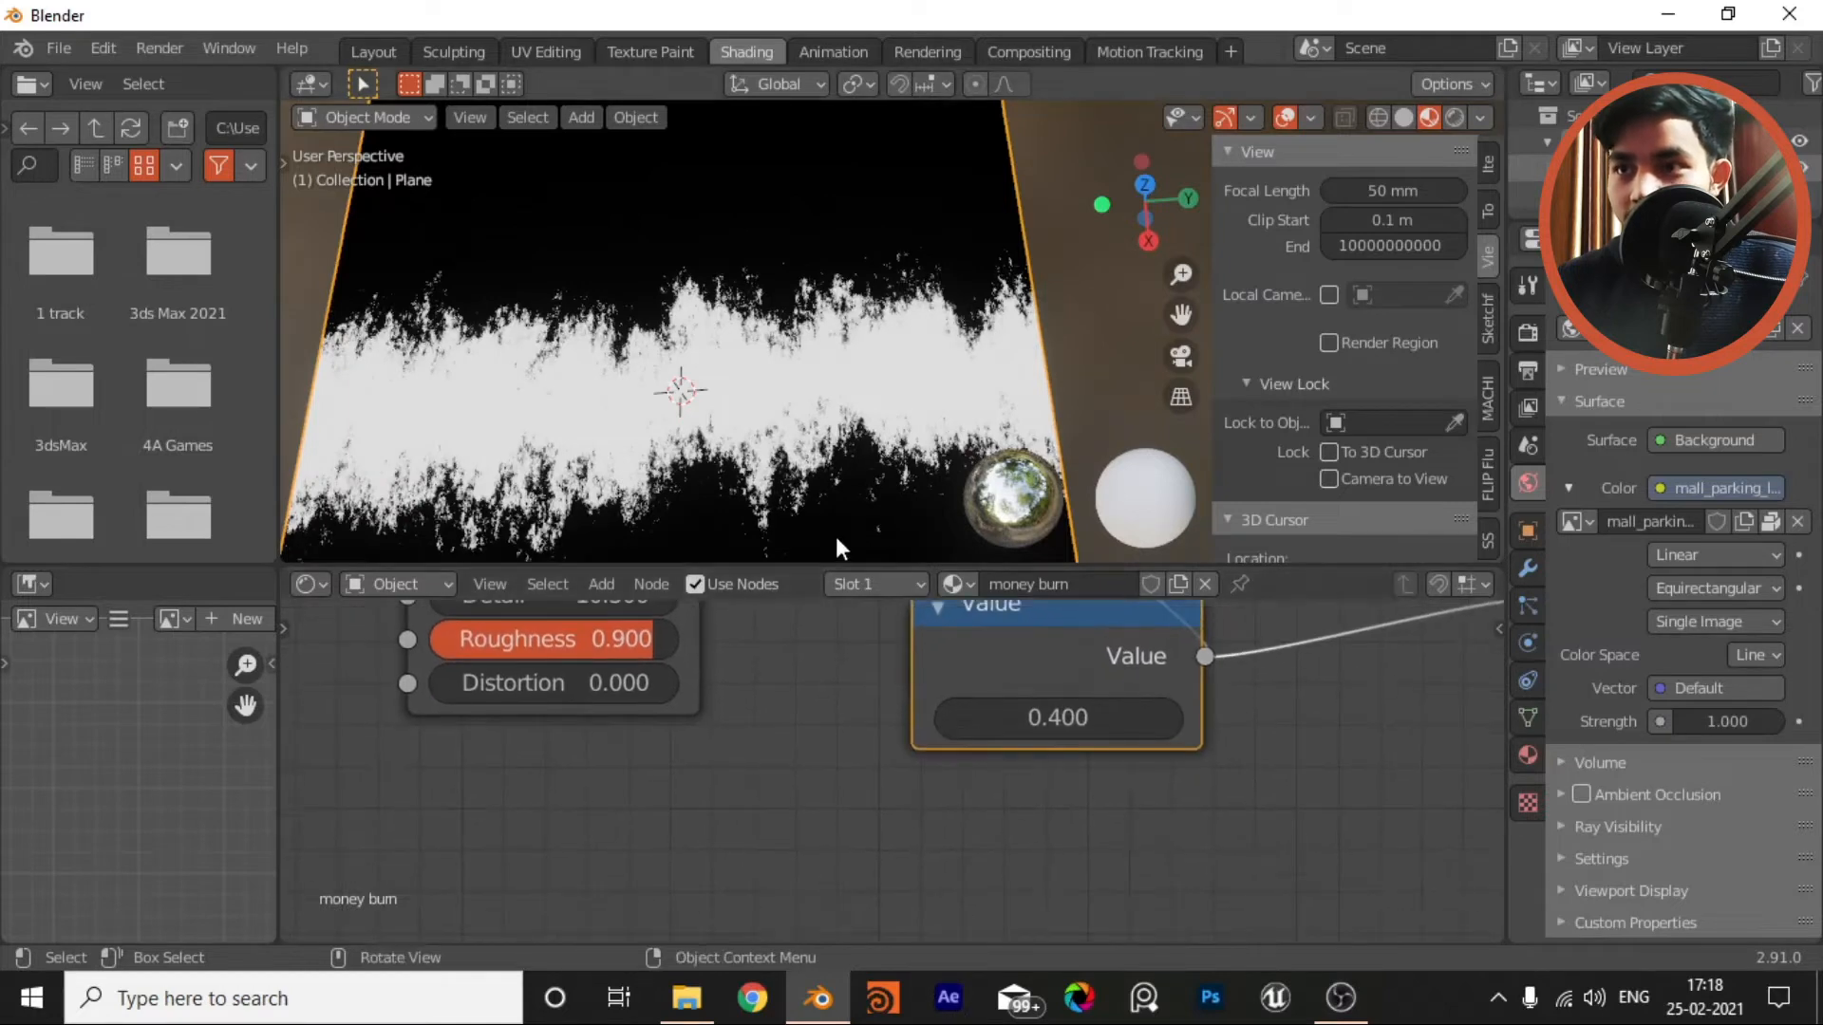
Step: Increase the Value node that drives both Scale nodes to 0.9
{"action": "scroll", "coordinate": [839, 528], "scroll_direction": "down", "scroll_amount": 2}
{"action": "middle_click_drag", "start_coordinate": [849, 511], "coordinate": [851, 541]}
{"action": "left_click_drag", "start_coordinate": [1014, 690], "coordinate": [1092, 726]}
{"action": "scroll", "coordinate": [789, 450], "scroll_direction": "down", "scroll_amount": 2}
{"action": "middle_click_drag", "start_coordinate": [799, 439], "coordinate": [808, 377], "text": "shift"}
{"action": "middle_click_drag", "start_coordinate": [749, 681], "coordinate": [821, 734]}
{"action": "scroll", "coordinate": [812, 726], "scroll_direction": "up", "scroll_amount": 2}
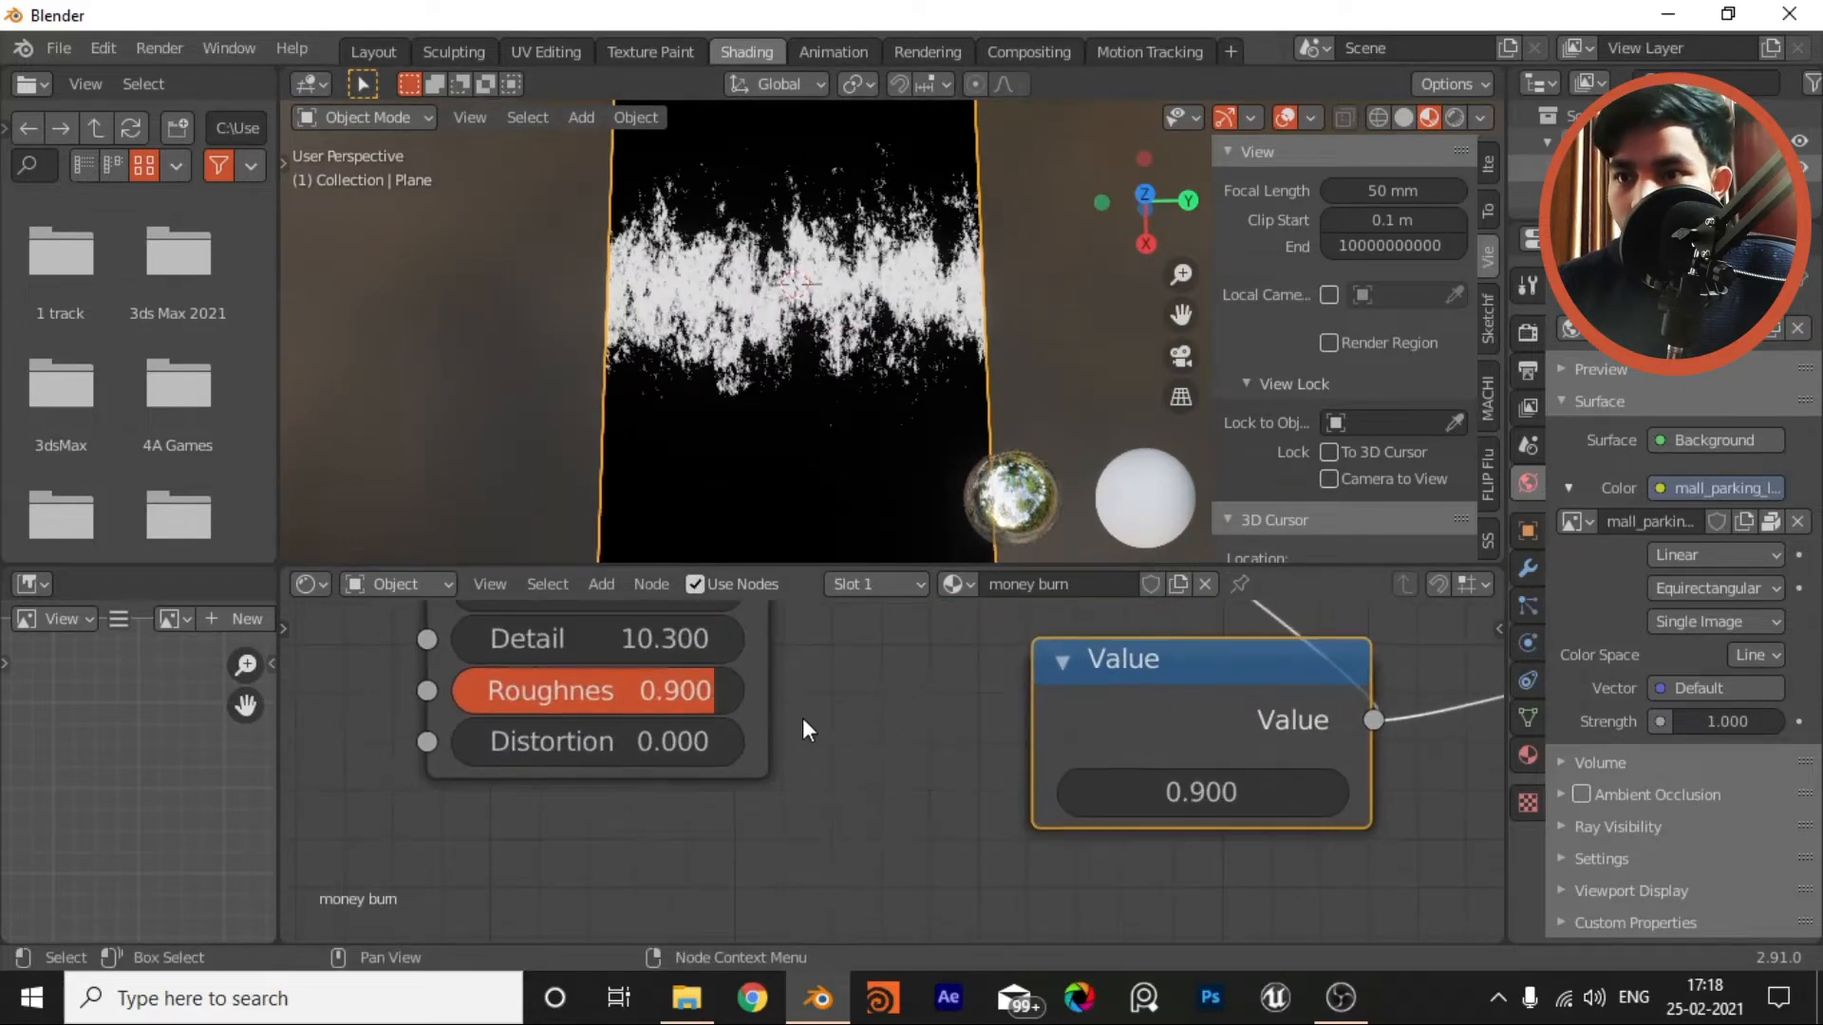
Step: Try adjusting the Distortion of the Noise Texture node
{"action": "middle_click_drag", "start_coordinate": [665, 765], "coordinate": [710, 819]}
{"action": "scroll", "coordinate": [720, 819], "scroll_direction": "down", "scroll_amount": 1}
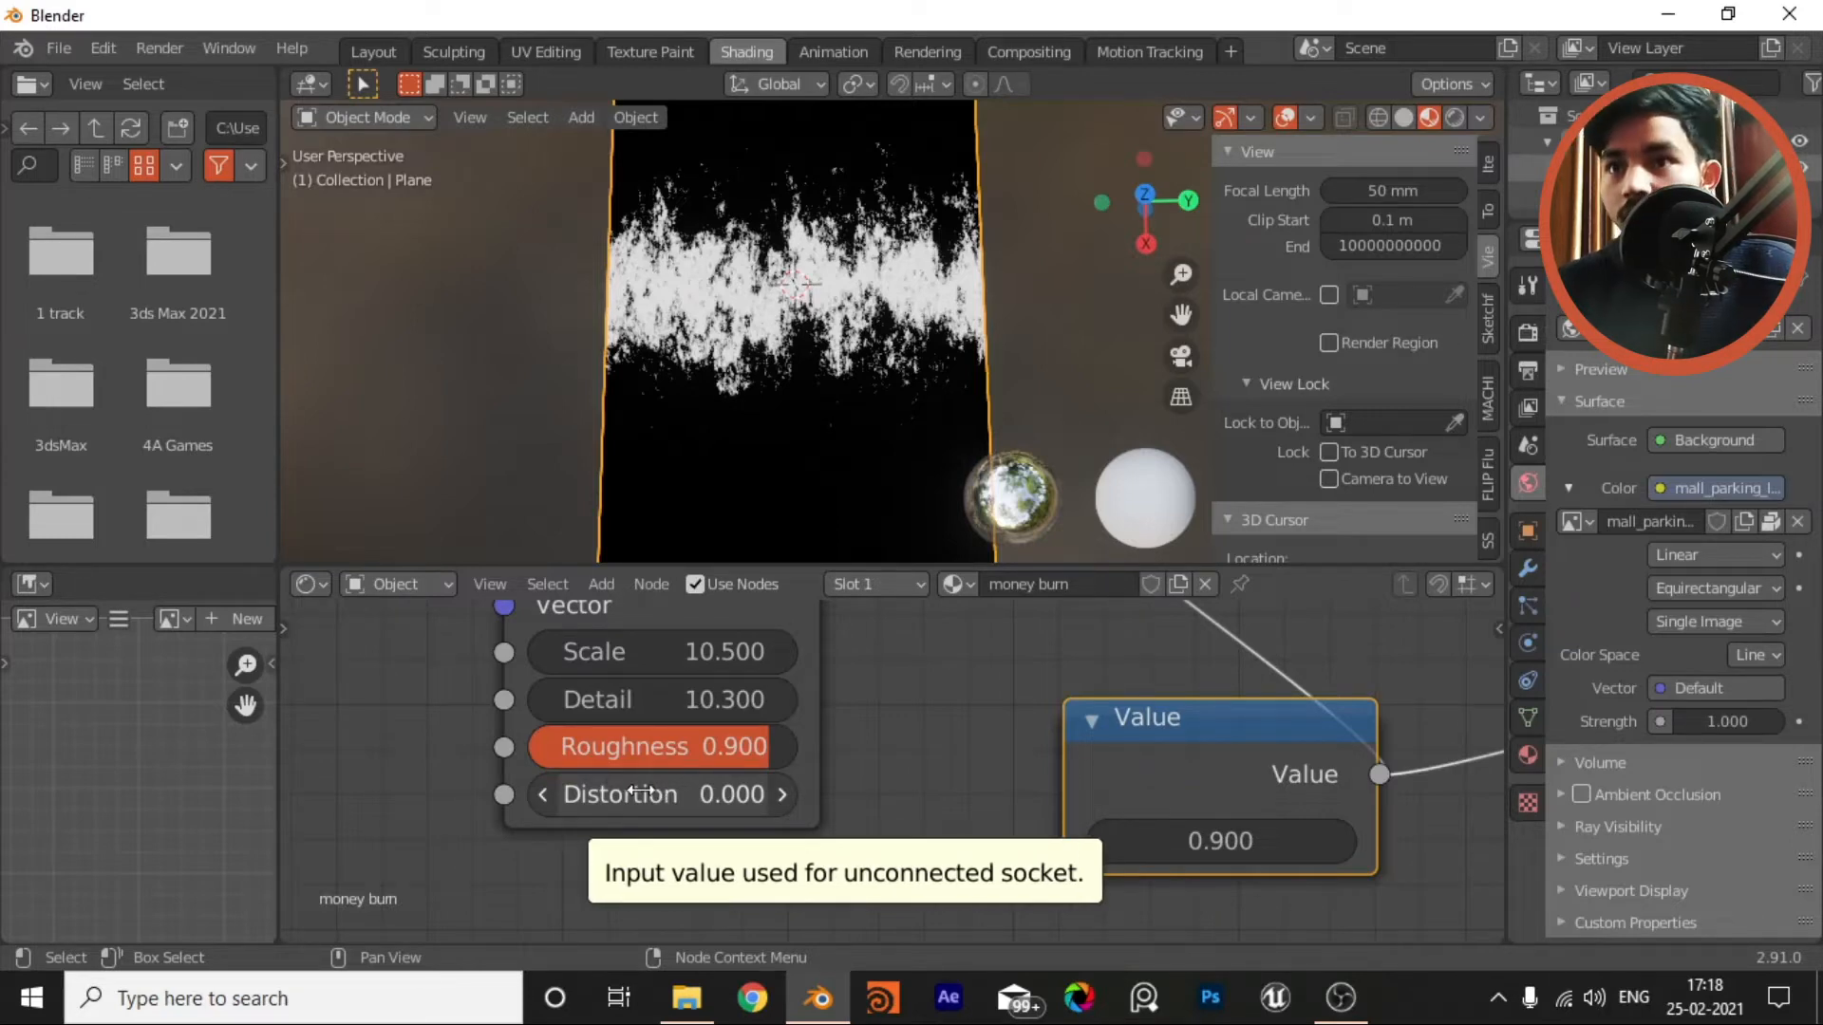
{"action": "mouse_move", "coordinate": [642, 792]}
{"action": "left_mouse_down"}
{"action": "mouse_move", "coordinate": [759, 791]}
{"action": "mouse_move", "coordinate": [642, 792]}
{"action": "left_mouse_up"}
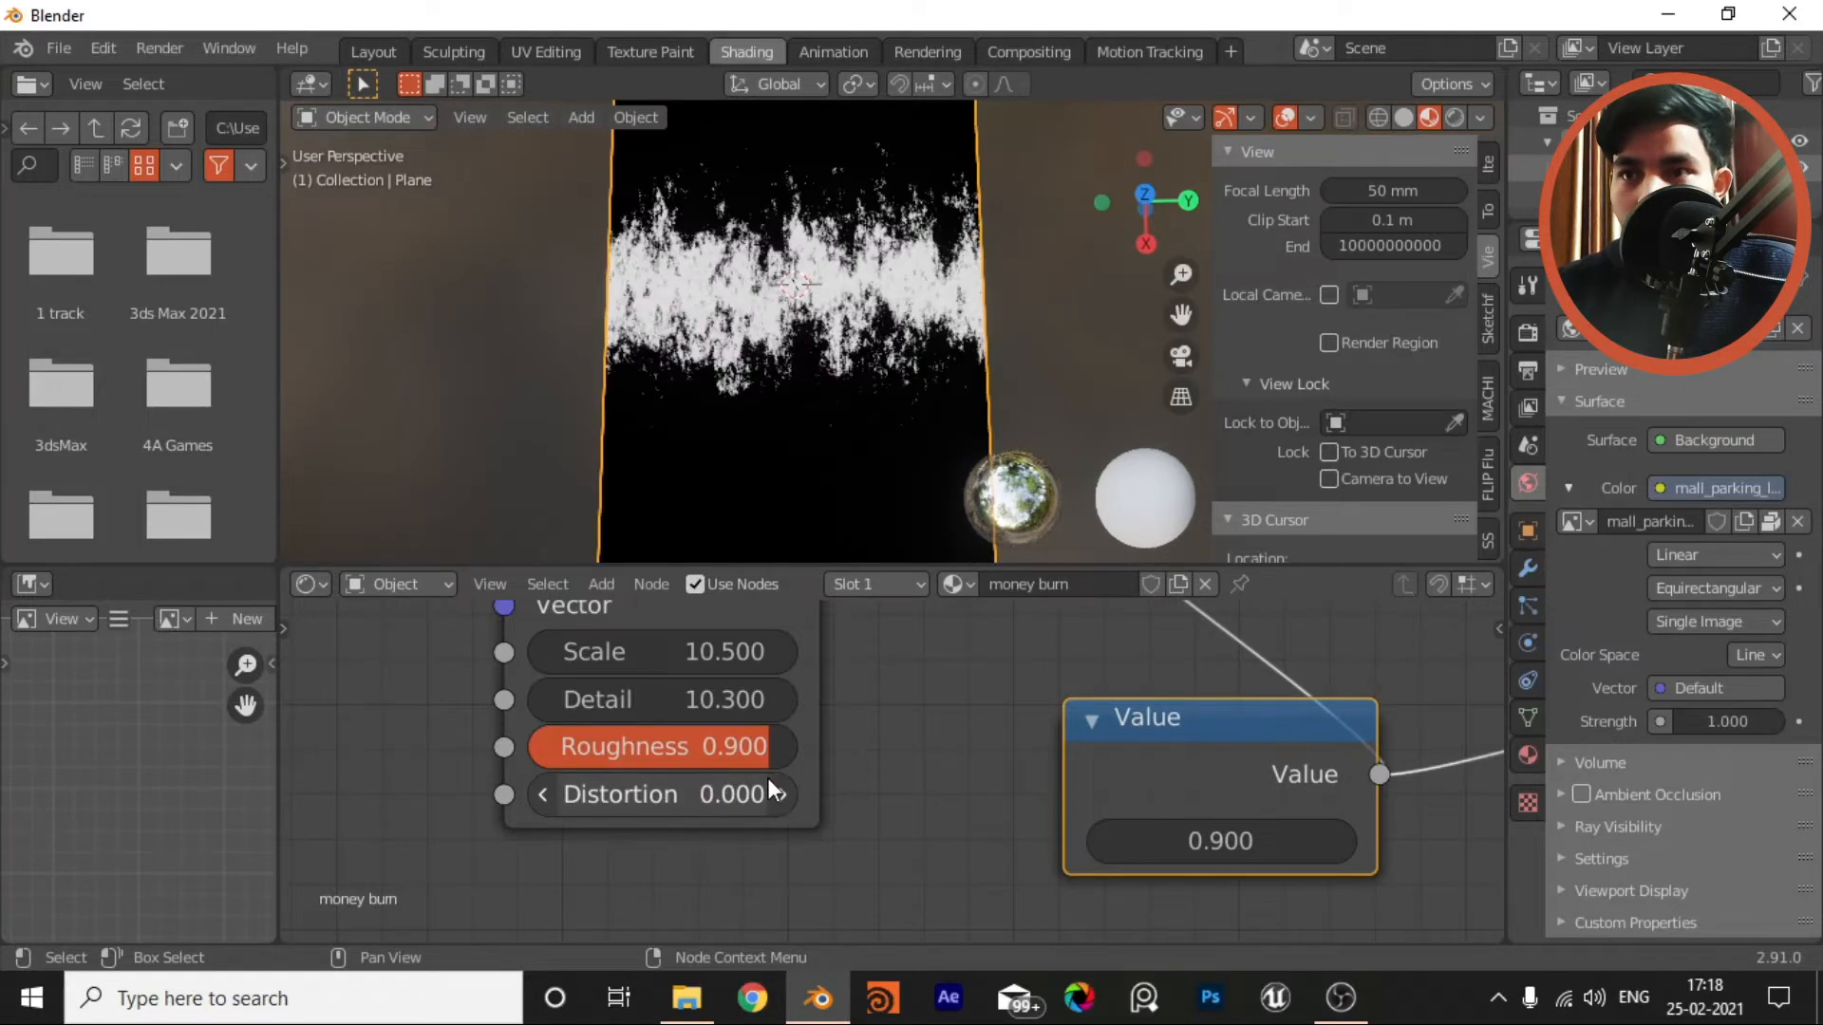
{"action": "scroll", "coordinate": [1113, 760], "scroll_direction": "down", "scroll_amount": 2}
{"action": "scroll", "coordinate": [1040, 712], "scroll_direction": "down", "scroll_amount": 5}
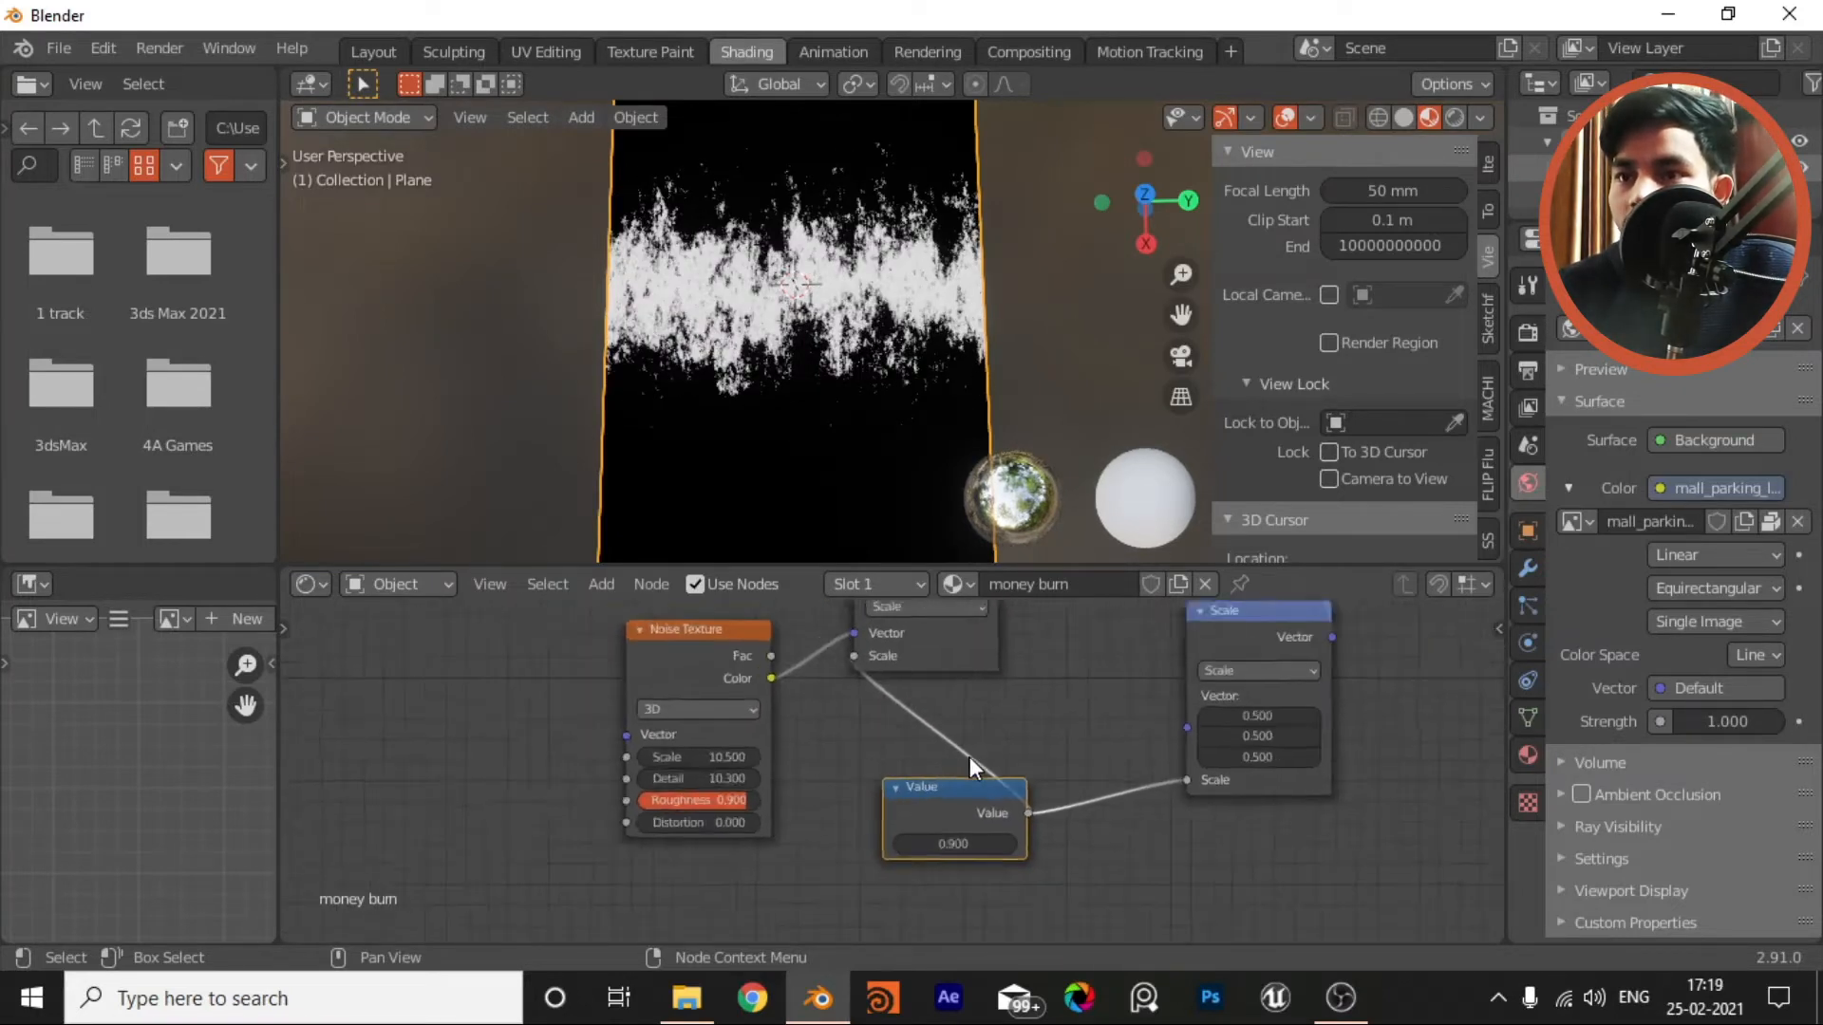
{"action": "middle_click_drag", "start_coordinate": [1005, 727], "coordinate": [869, 796]}
{"action": "scroll", "coordinate": [873, 790], "scroll_direction": "down", "scroll_amount": 4}
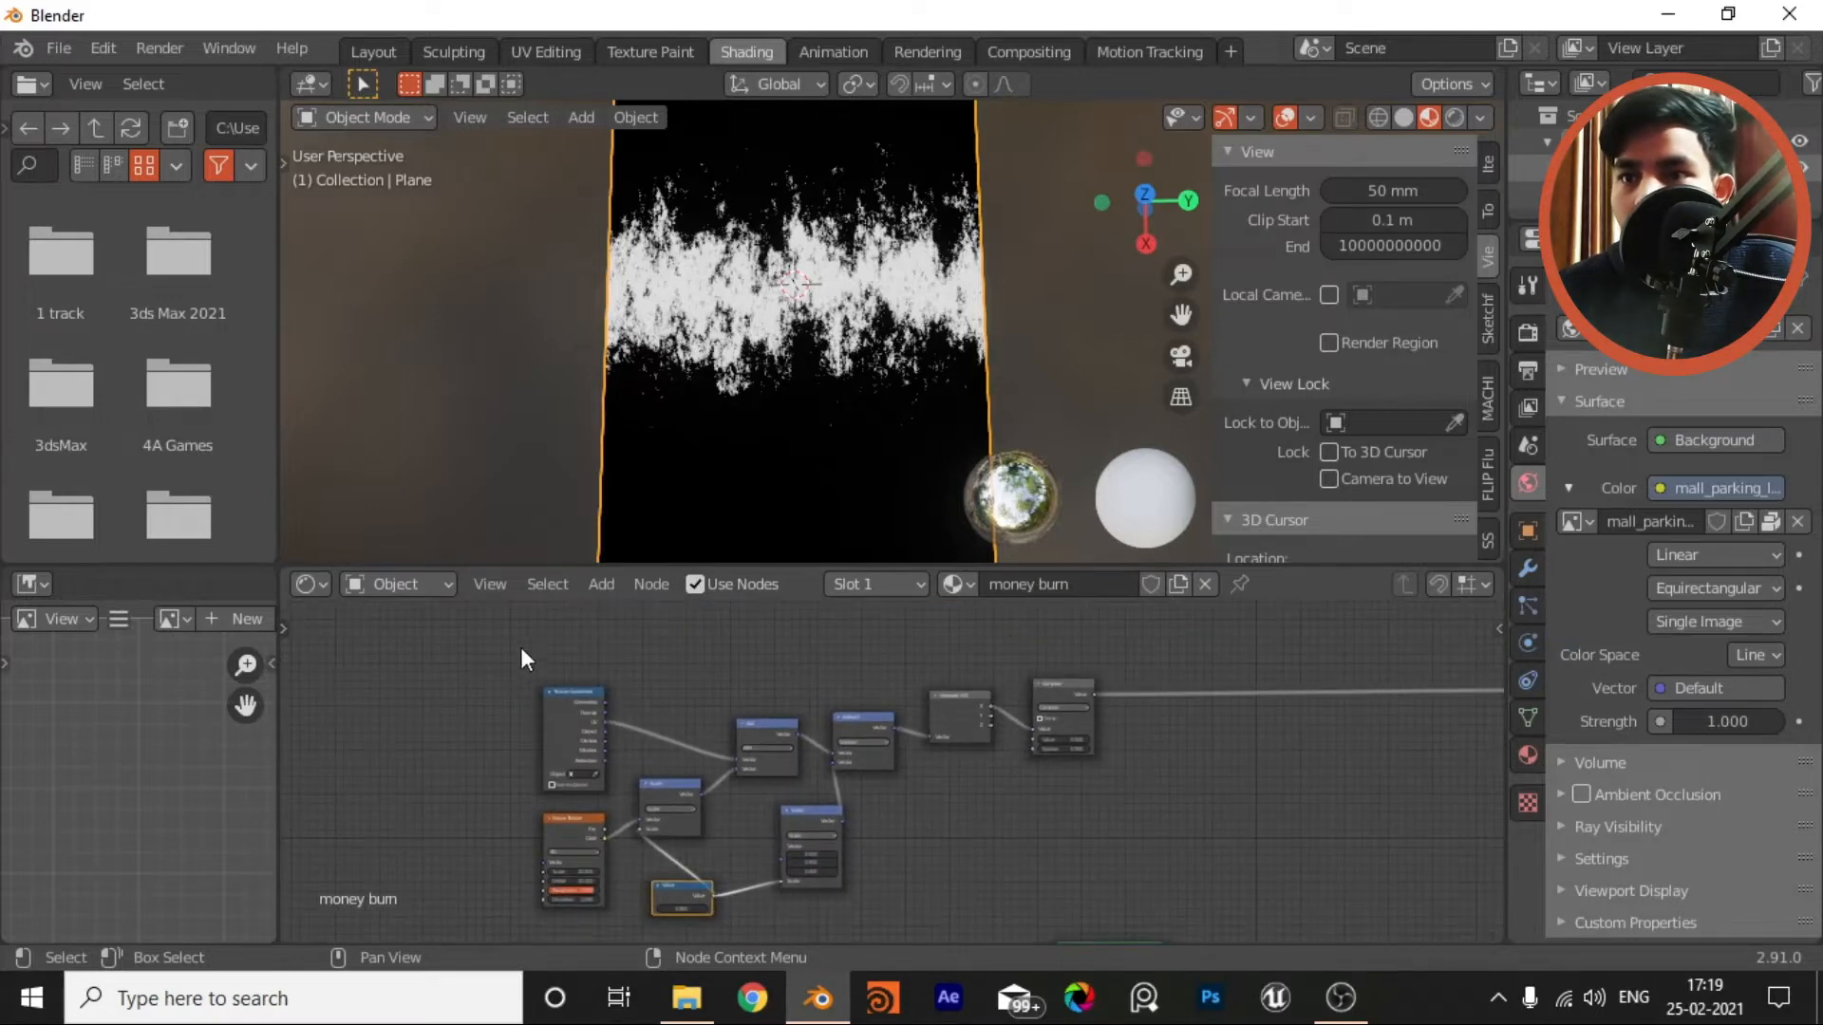
{"action": "left_click_drag", "start_coordinate": [502, 632], "coordinate": [914, 885]}
{"action": "left_click", "coordinate": [986, 819]}
{"action": "middle_click_drag", "start_coordinate": [1061, 740], "coordinate": [739, 778]}
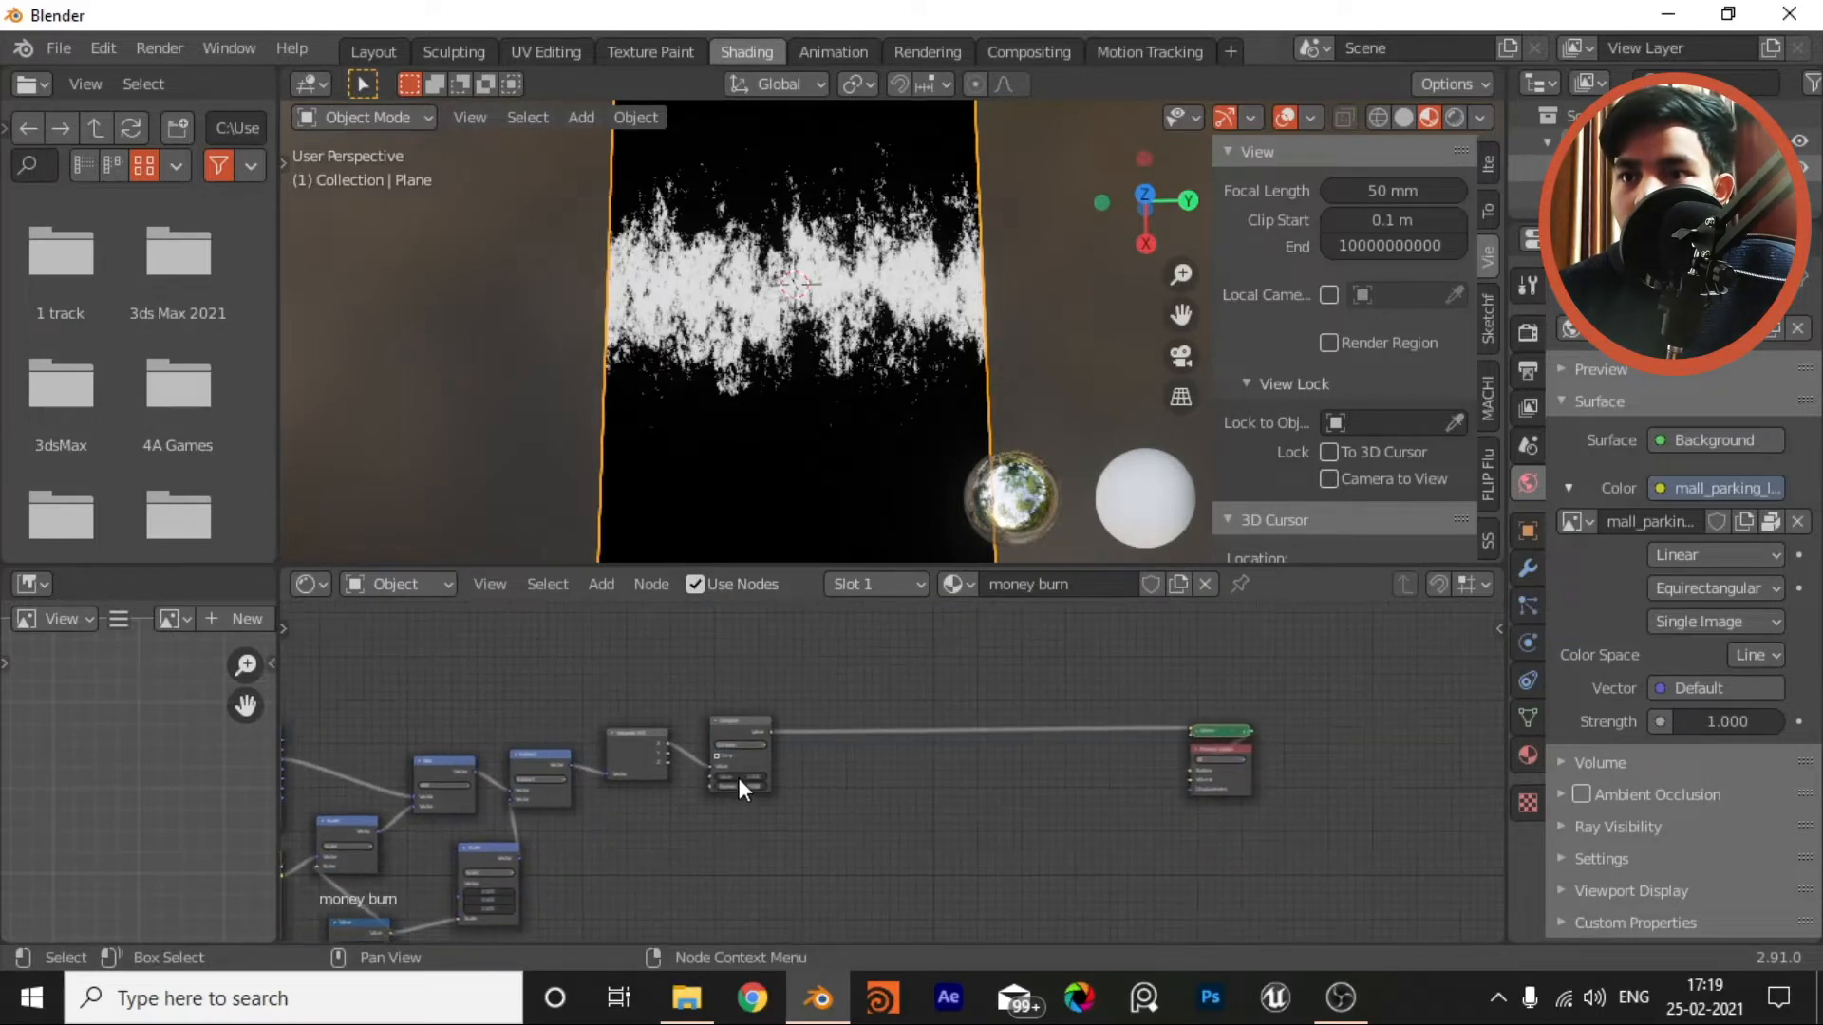
Step: Move the banknote Image Texture and Principled BSDF nodes together up to just beneath the Separate XYZ and Compare nodes
{"action": "scroll", "coordinate": [732, 785], "scroll_direction": "down", "scroll_amount": 1}
{"action": "middle_click_drag", "start_coordinate": [870, 845], "coordinate": [919, 885]}
{"action": "scroll", "coordinate": [978, 830], "scroll_direction": "up", "scroll_amount": 3}
{"action": "middle_click_drag", "start_coordinate": [969, 828], "coordinate": [1024, 714]}
{"action": "scroll", "coordinate": [950, 740], "scroll_direction": "down", "scroll_amount": 2}
{"action": "left_click_drag", "start_coordinate": [652, 838], "coordinate": [958, 940]}
{"action": "key", "text": "g"}
{"action": "left_click", "coordinate": [963, 752]}
{"action": "left_click", "coordinate": [1017, 731]}
{"action": "middle_click_drag", "start_coordinate": [1017, 765], "coordinate": [998, 875]}
{"action": "scroll", "coordinate": [1016, 822], "scroll_direction": "up", "scroll_amount": 1}
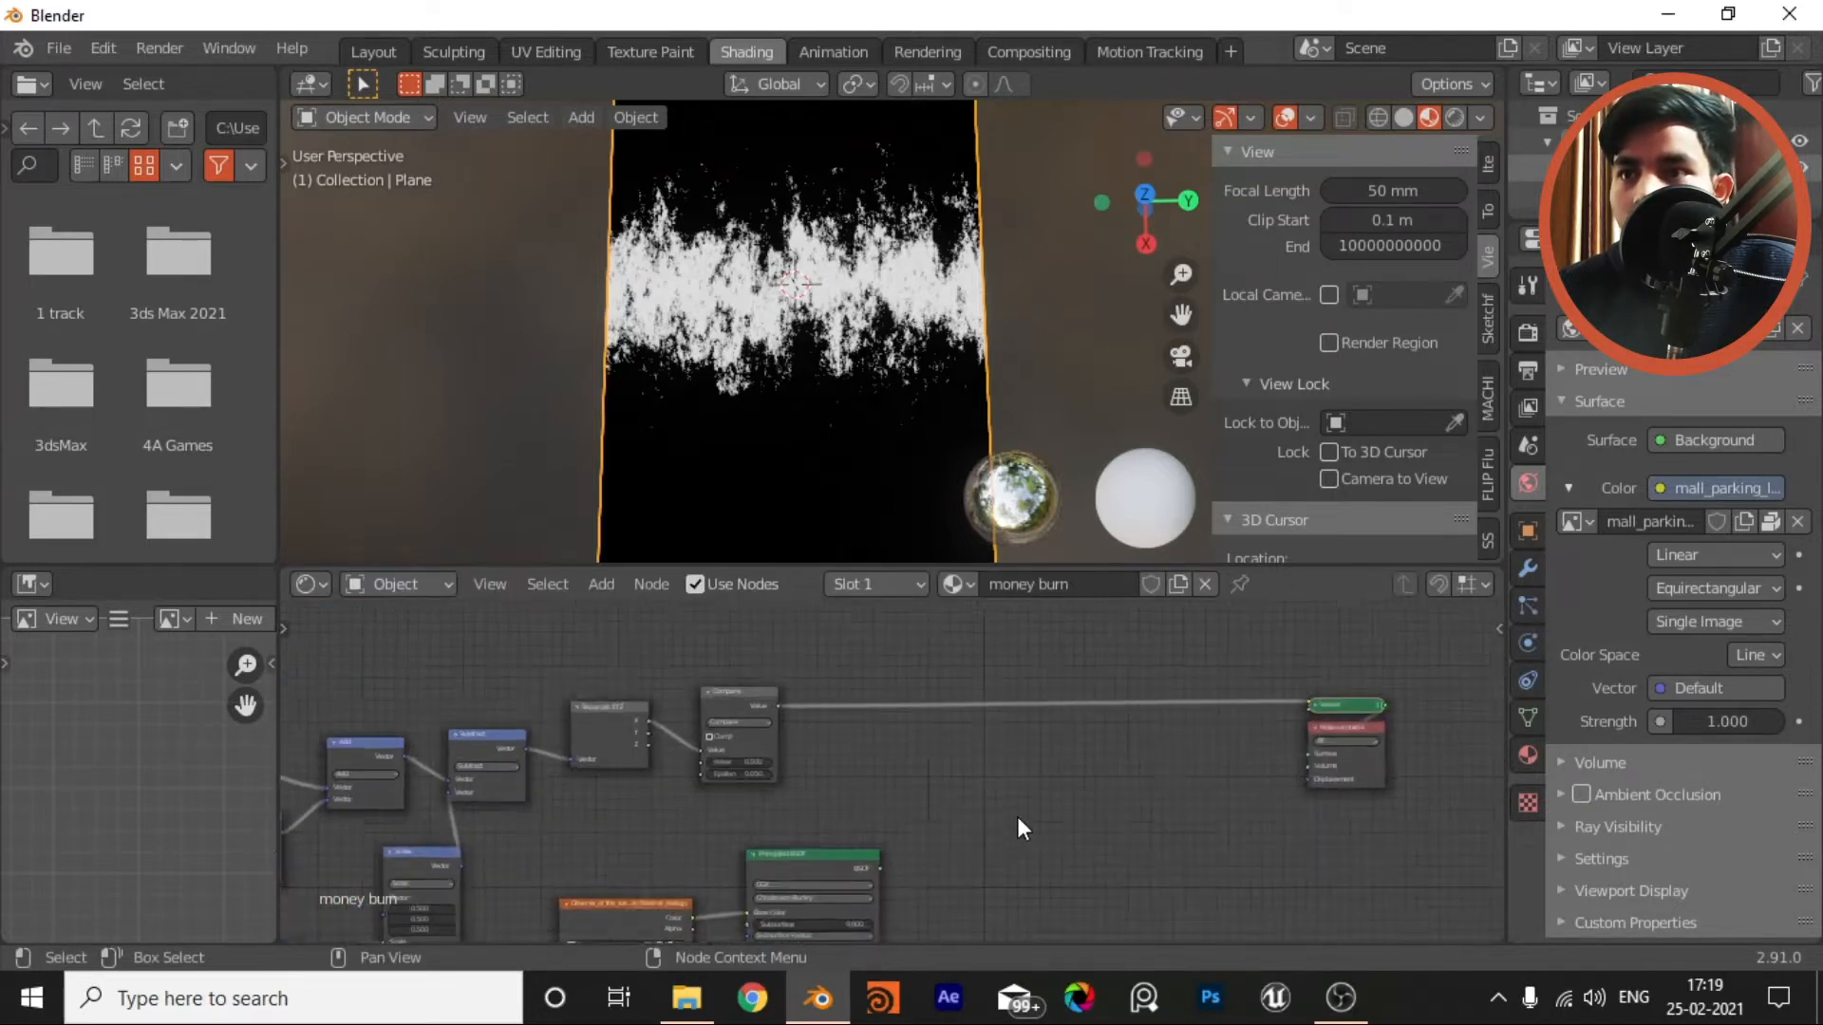
Step: Add an Emission shader node on the link between the Compare node and the Viewer
{"action": "key", "text": "shift+a"}
{"action": "type", "text": "emm"}
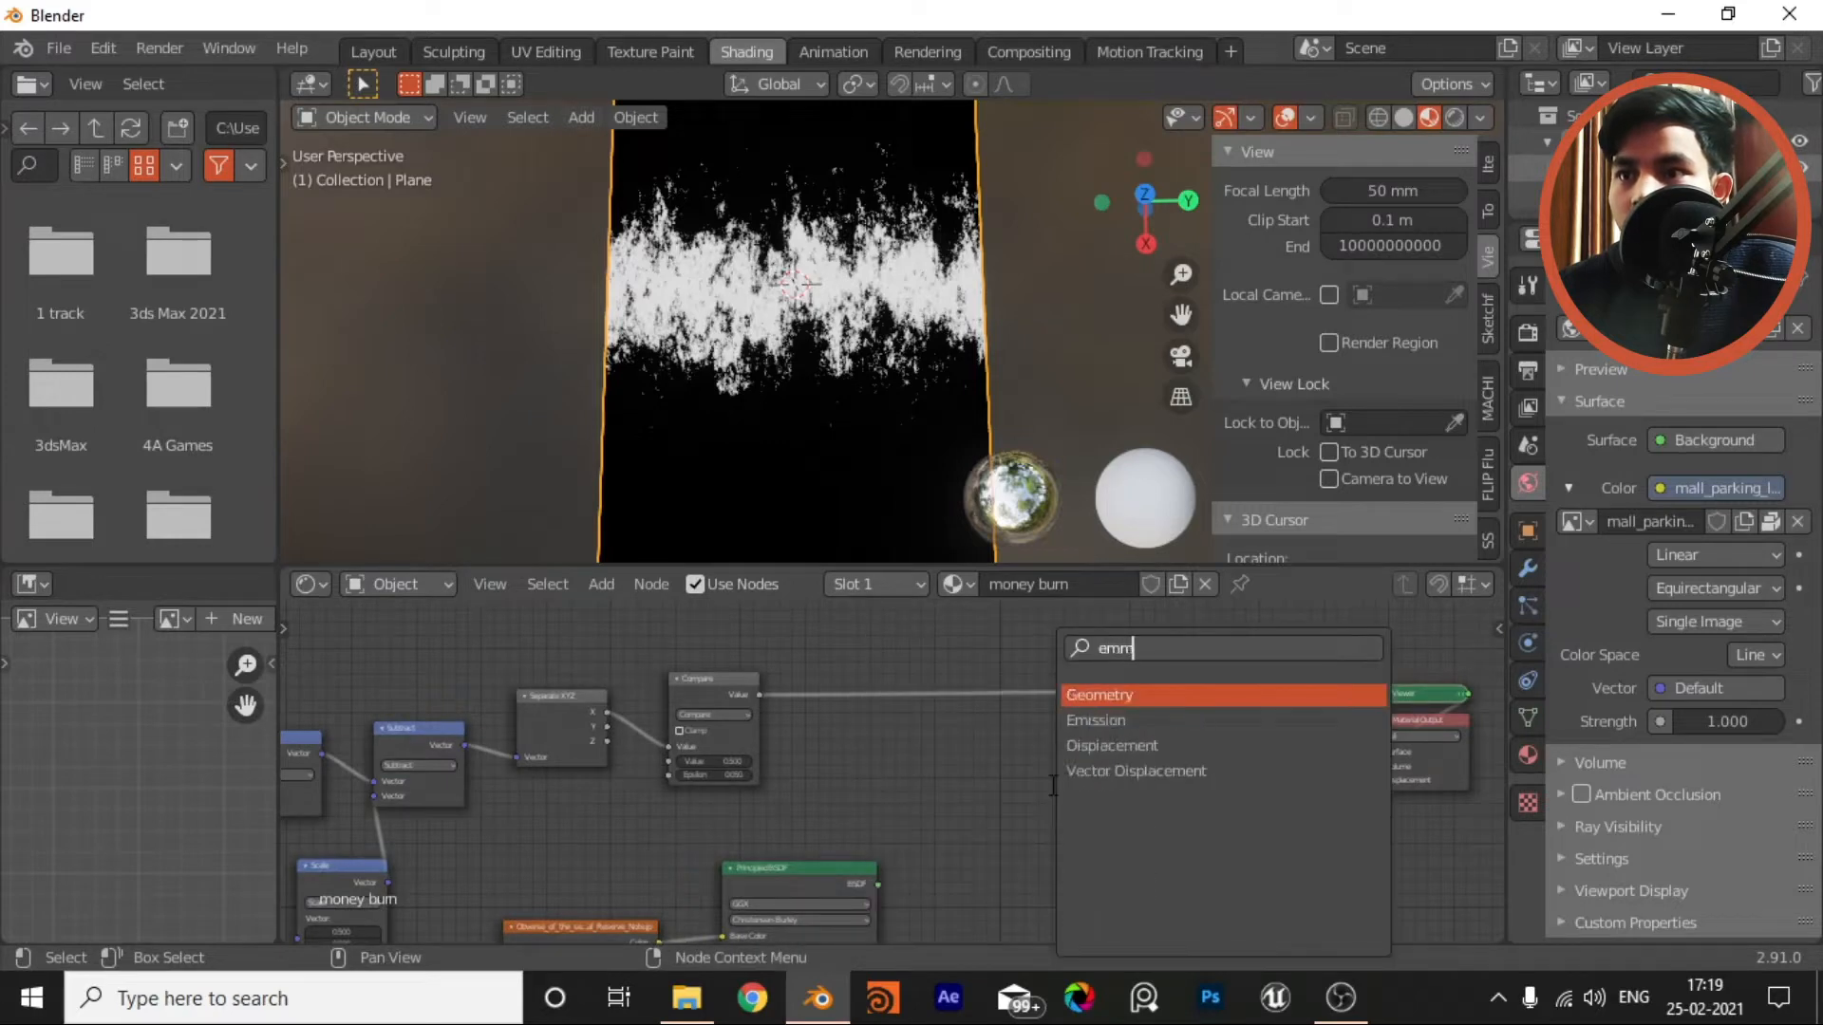
{"action": "left_click", "coordinate": [1106, 720]}
{"action": "left_click", "coordinate": [1116, 723]}
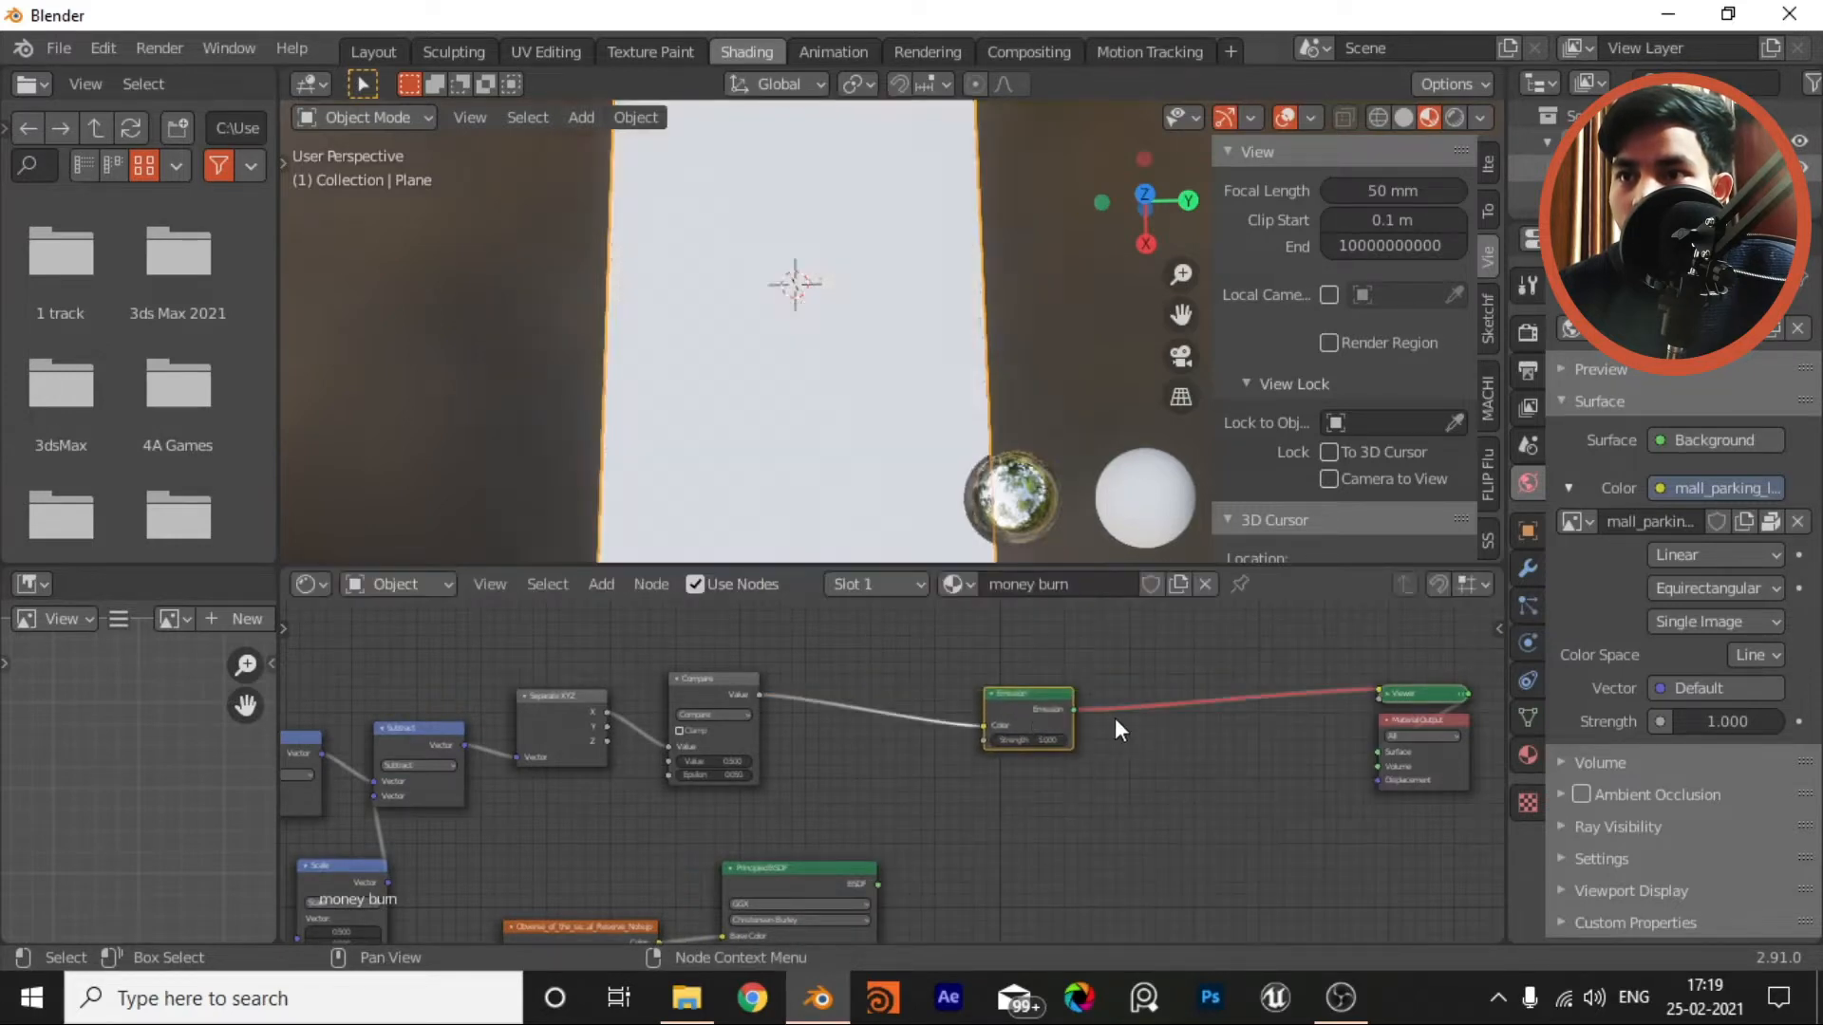
Step: Add an Add Shader node in the free space below the Emission node
{"action": "scroll", "coordinate": [1114, 719], "scroll_direction": "up", "scroll_amount": 1}
{"action": "middle_click_drag", "start_coordinate": [1100, 733], "coordinate": [997, 759]}
{"action": "key", "text": "shift+a"}
{"action": "key", "text": "s"}
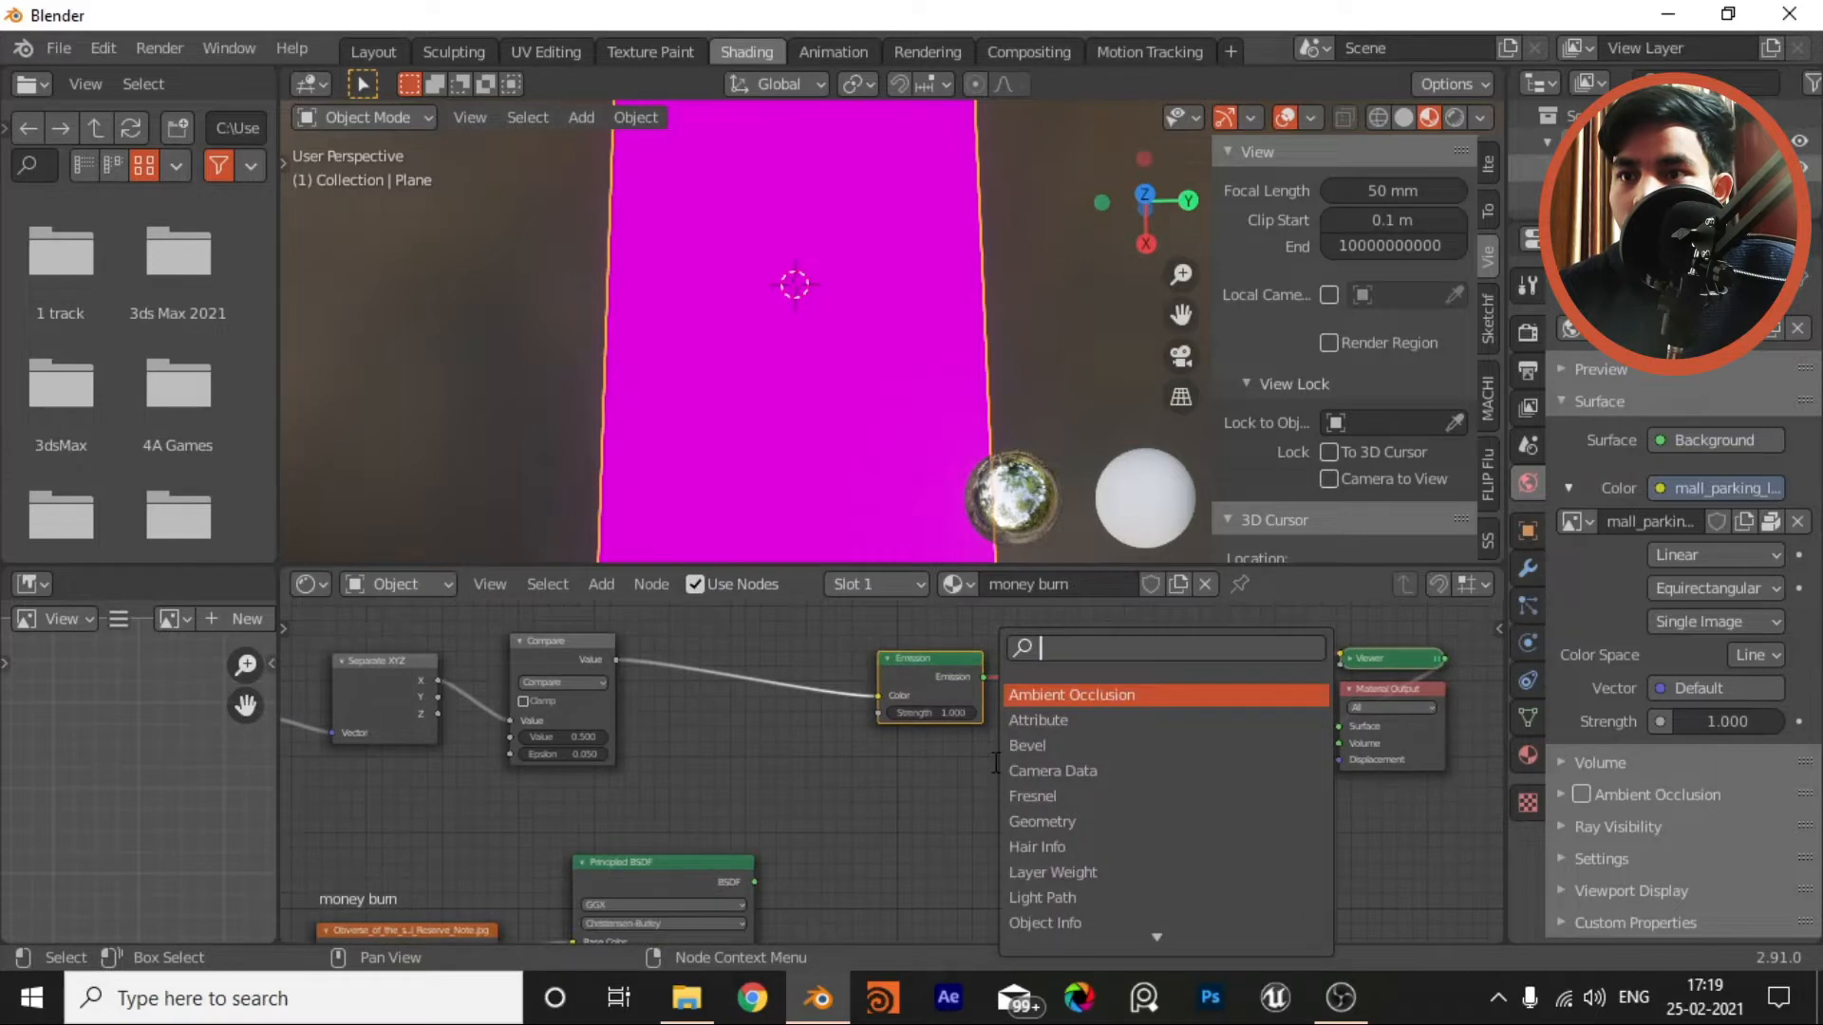
{"action": "type", "text": "add"}
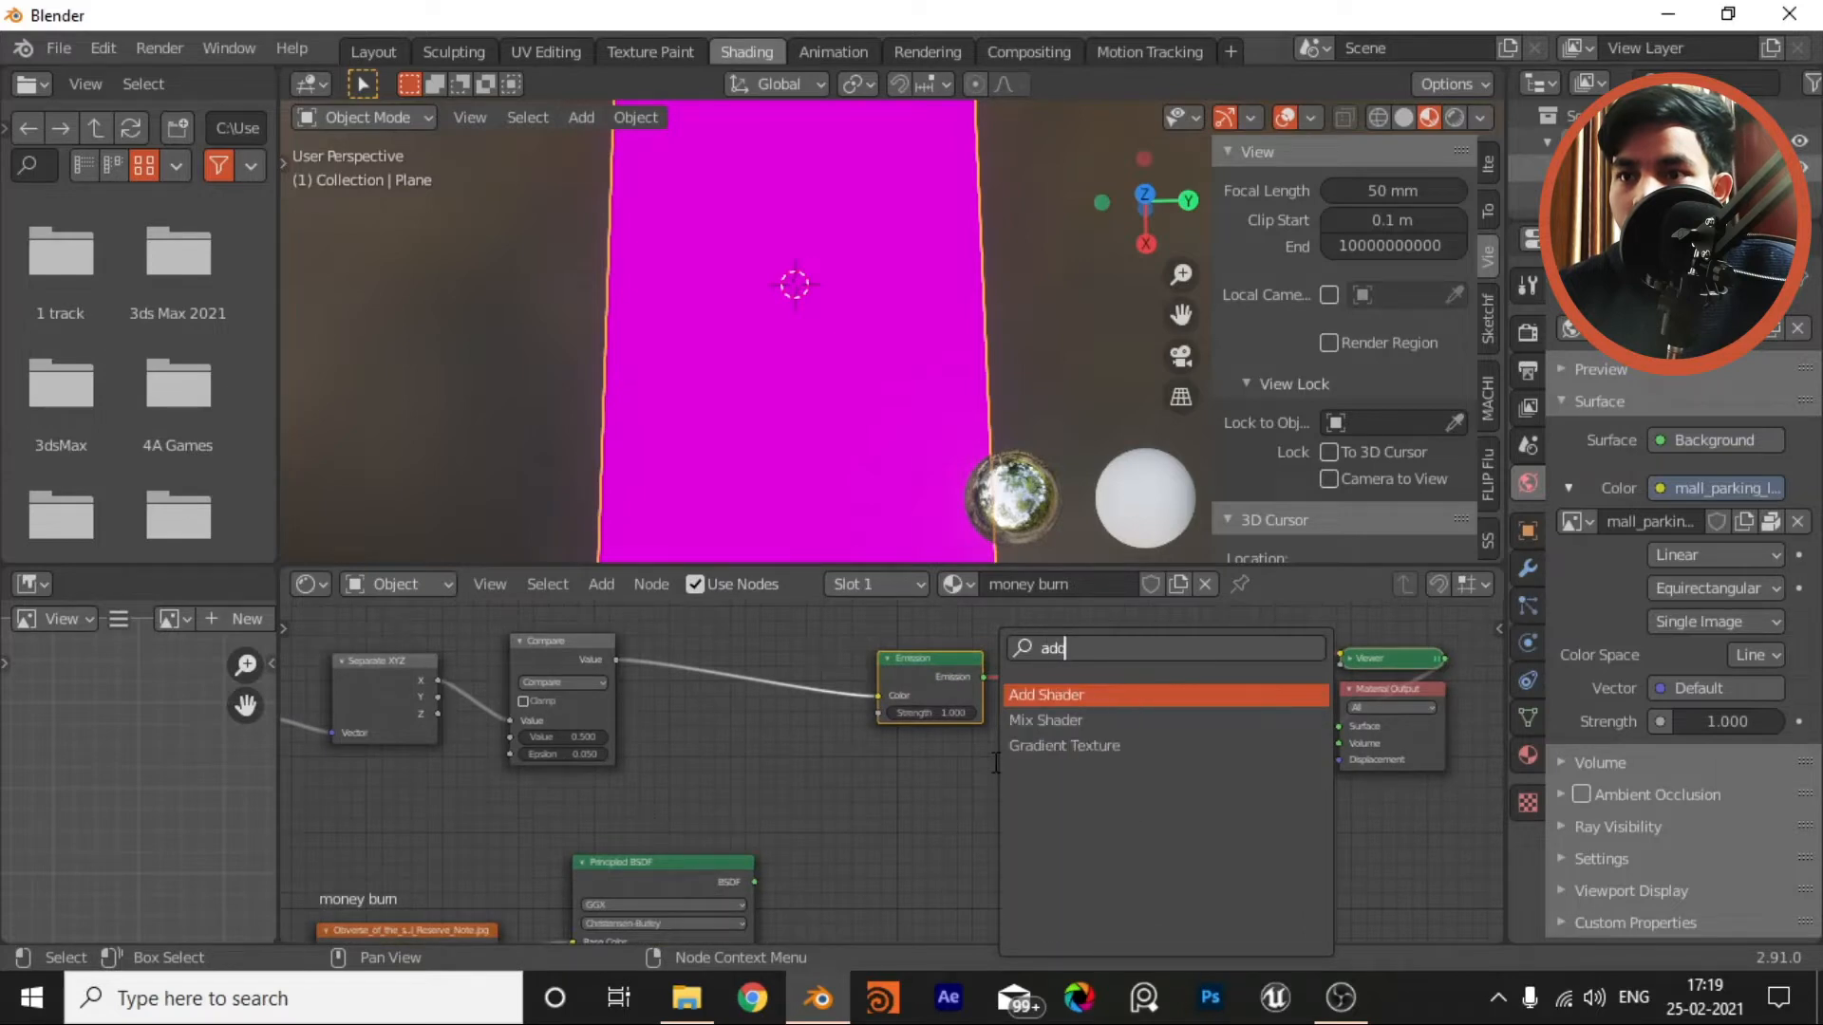
{"action": "left_click", "coordinate": [1054, 695]}
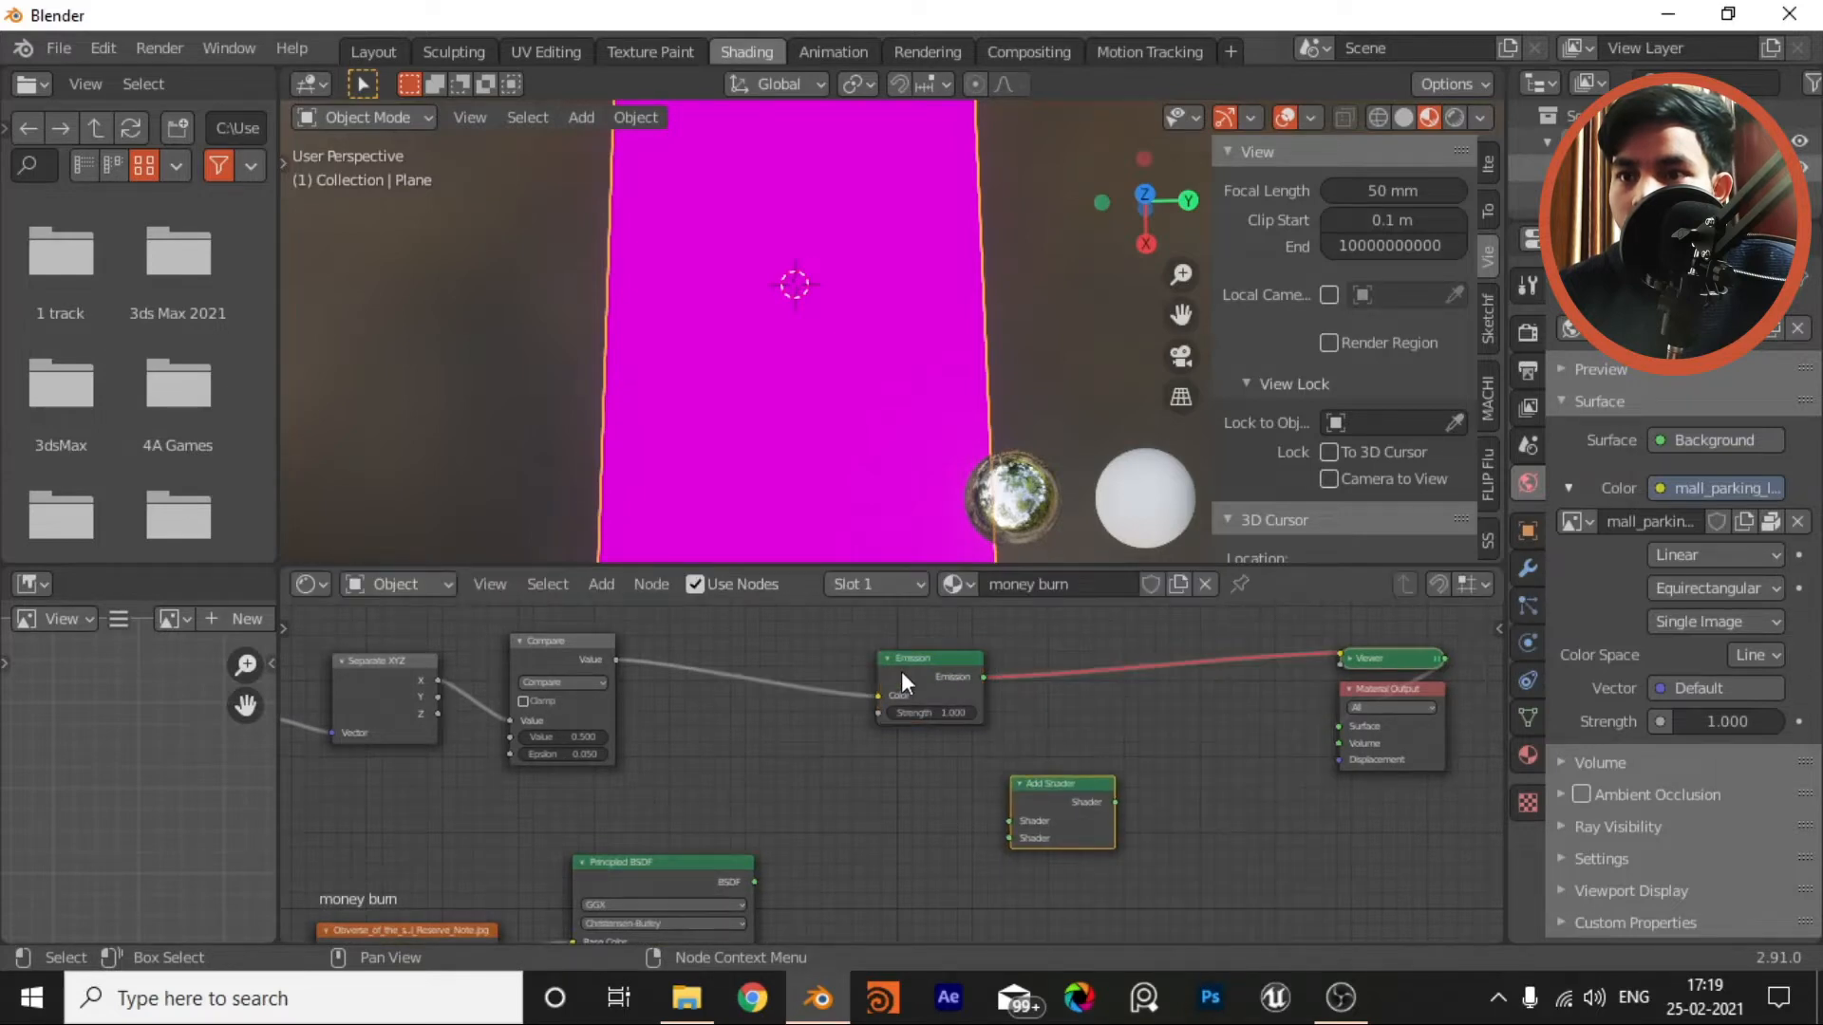
Step: Feed the Emission and Principled BSDF outputs into the Add Shader and connect its result to the Material Output's Surface
{"action": "left_click_drag", "start_coordinate": [902, 679], "coordinate": [1009, 820]}
{"action": "left_click_drag", "start_coordinate": [755, 881], "coordinate": [1016, 837]}
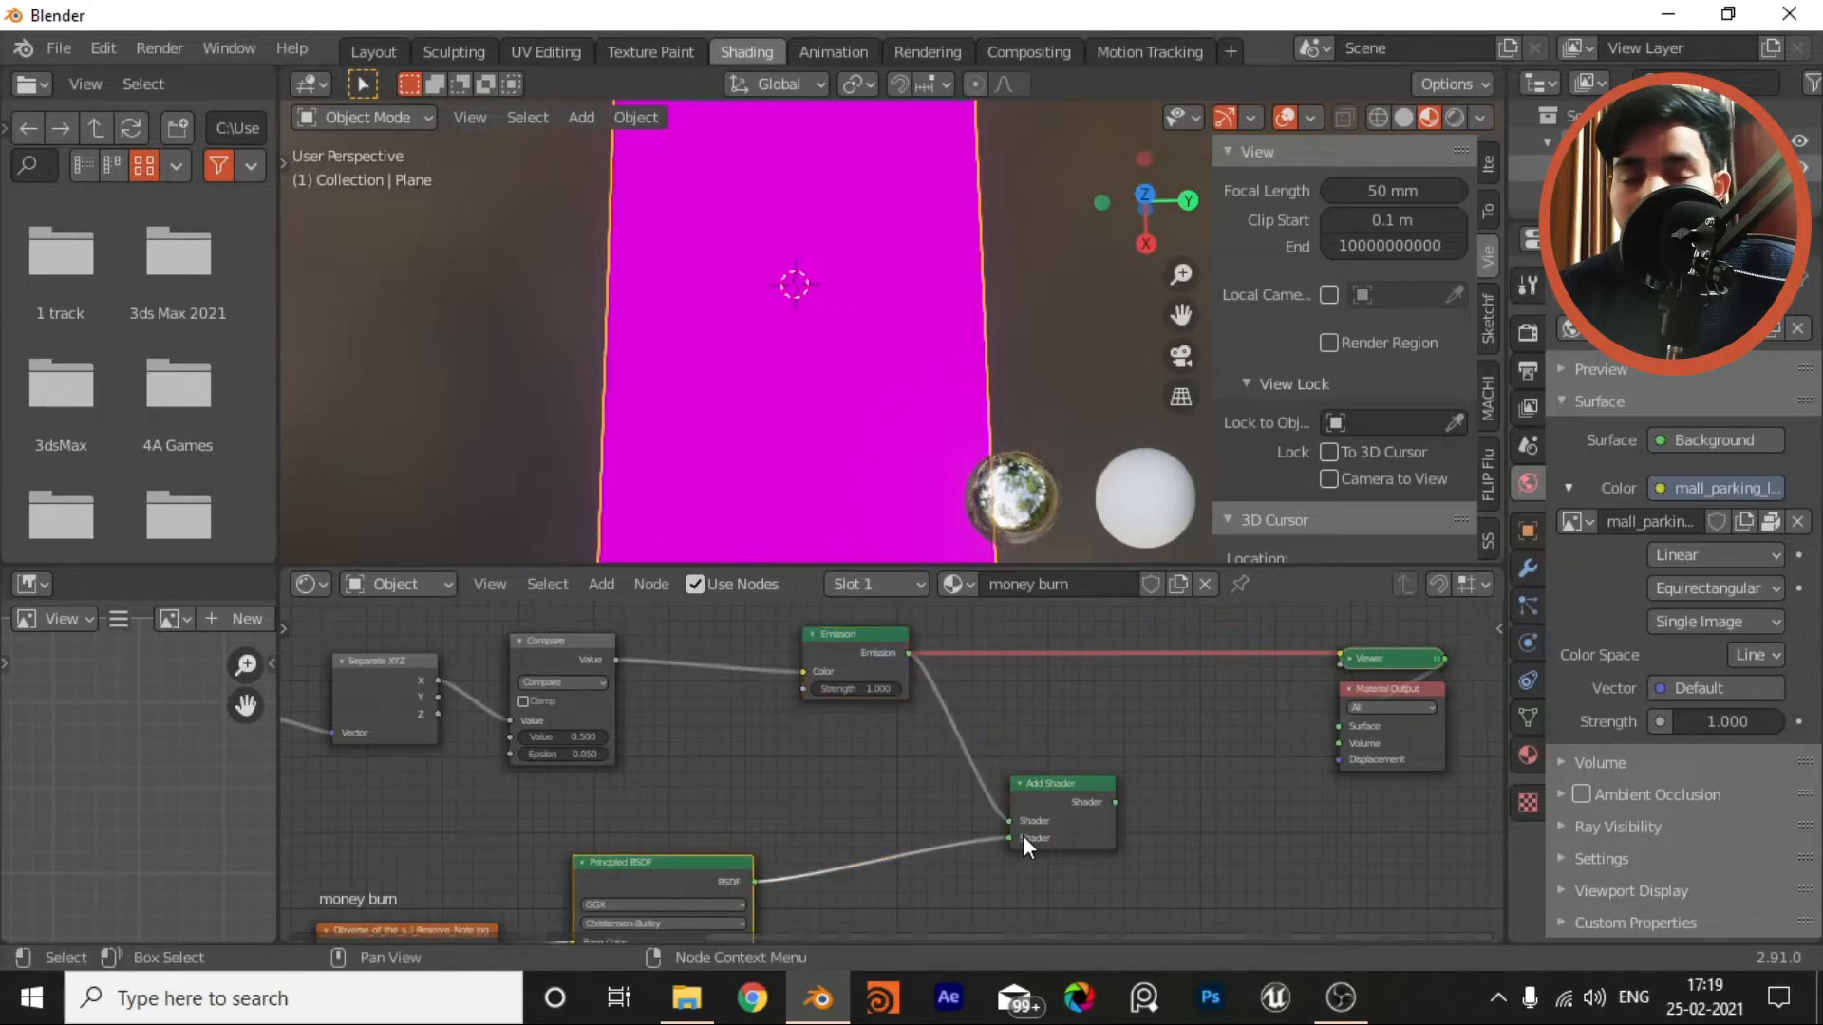
{"action": "left_click", "coordinate": [1060, 786], "text": "ctrl+shift"}
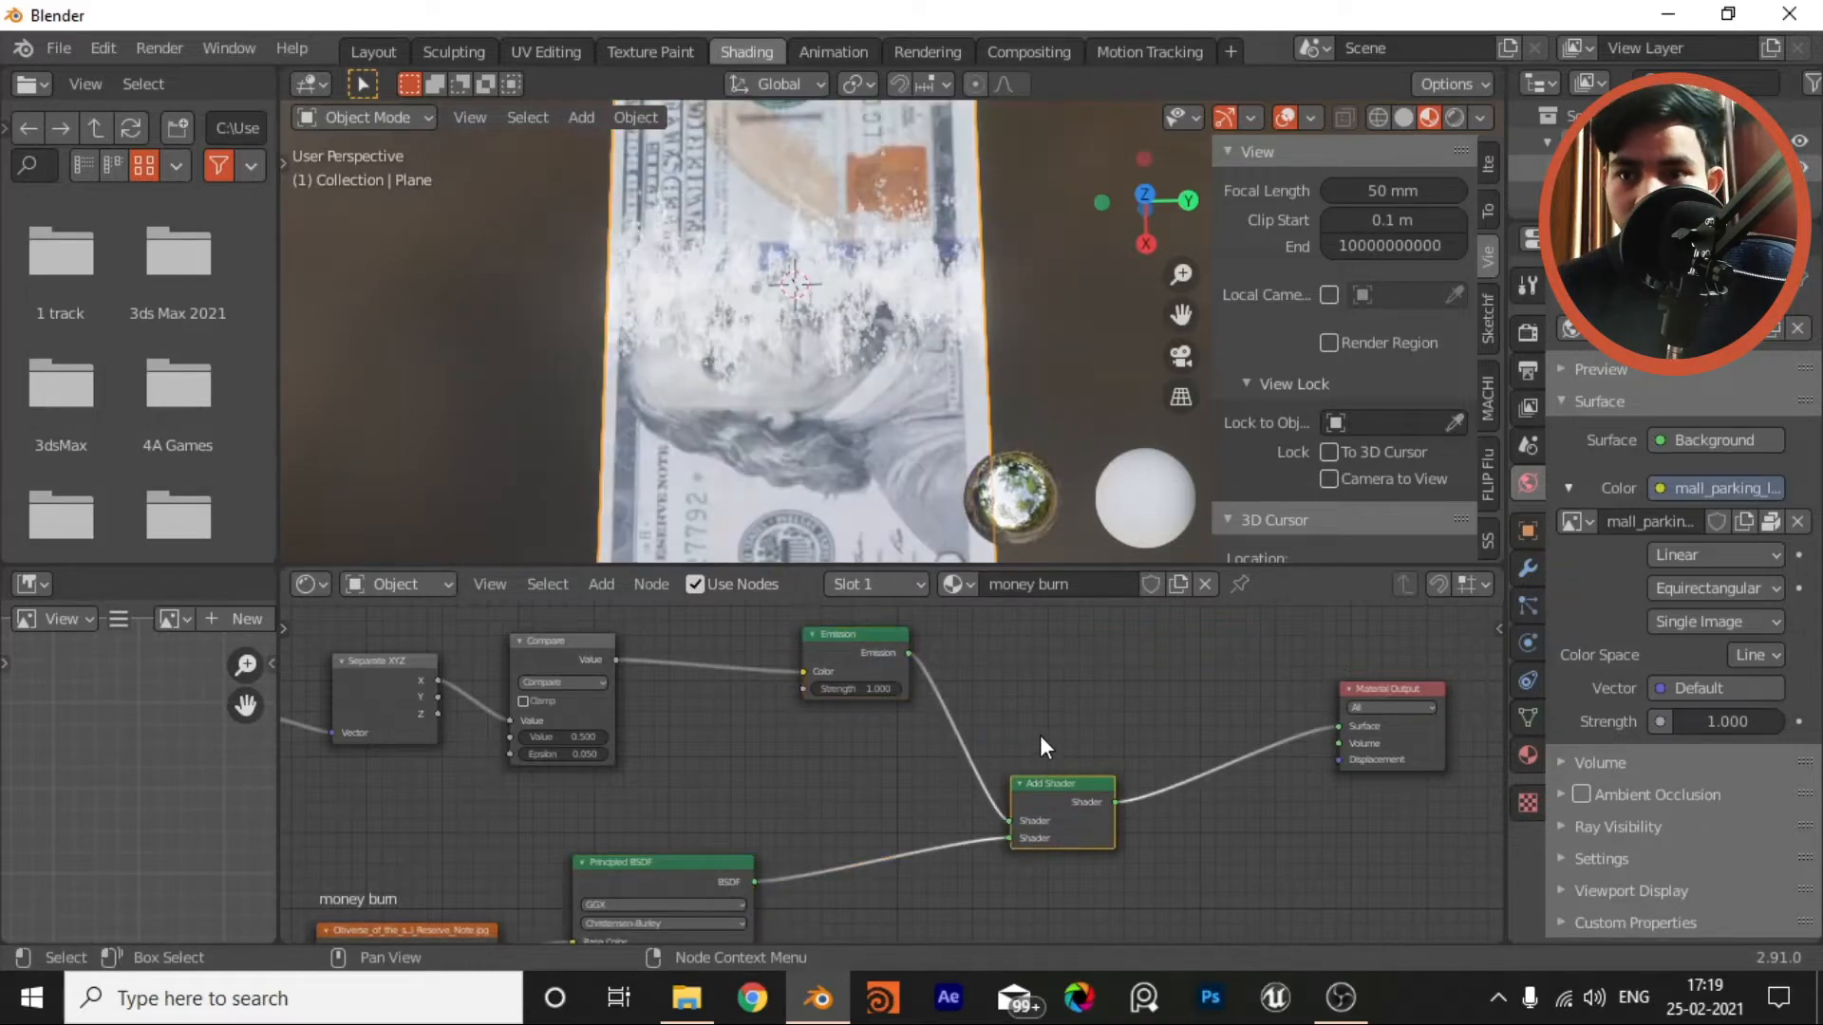
{"action": "middle_click_drag", "start_coordinate": [954, 316], "coordinate": [931, 318]}
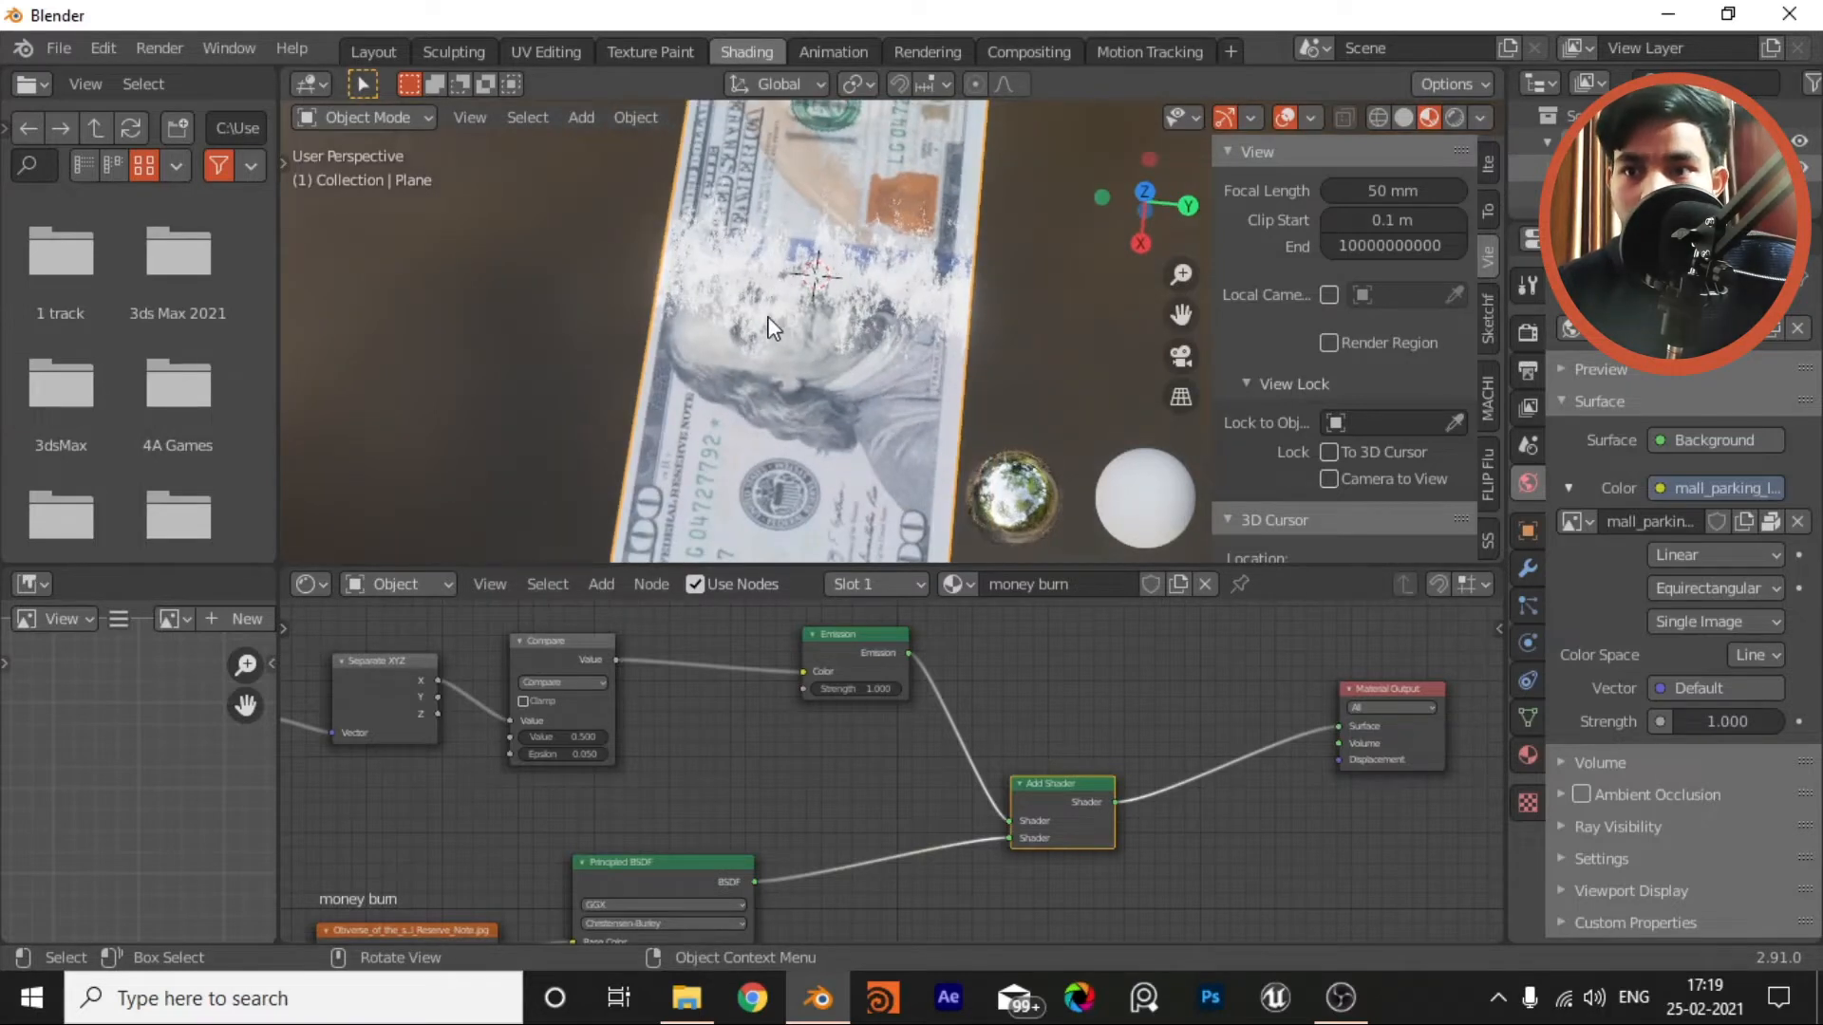
Step: Preview the banknote Image Texture on its own, and return the Material Output to the Add Shader result
{"action": "middle_click_drag", "start_coordinate": [786, 830], "coordinate": [834, 745]}
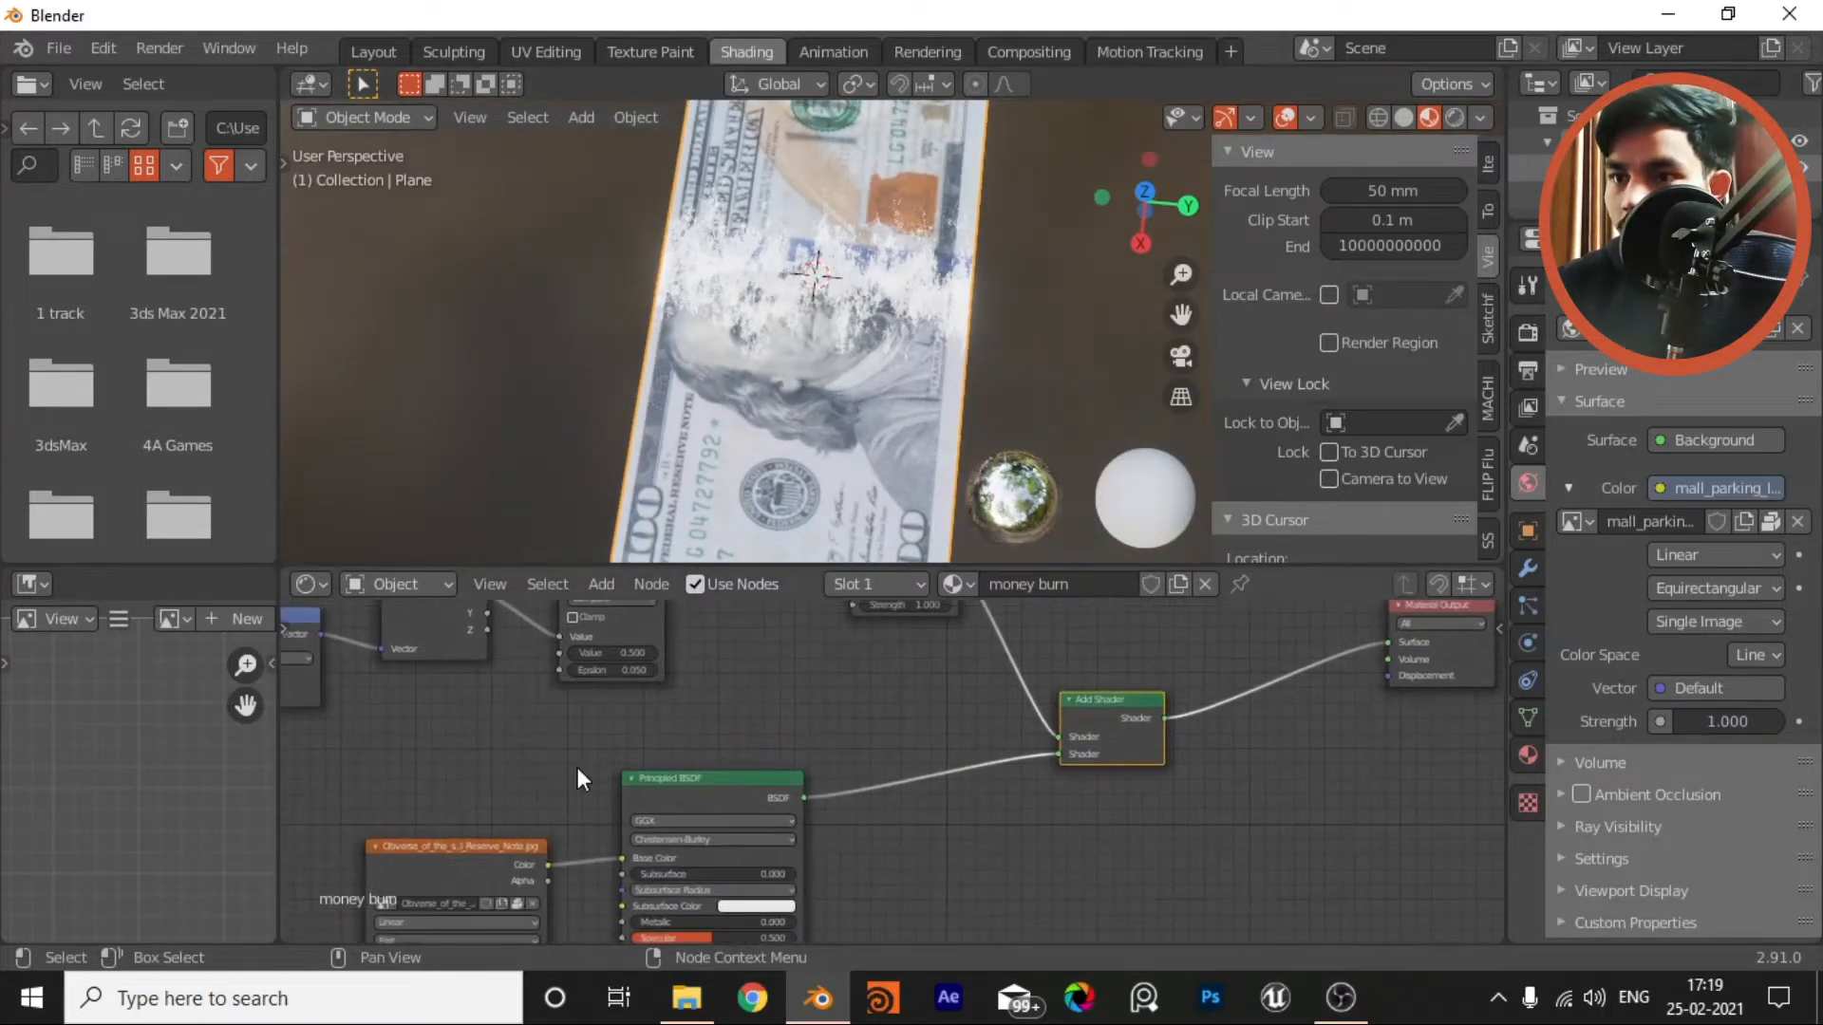
{"action": "middle_click_drag", "start_coordinate": [637, 848], "coordinate": [679, 792]}
{"action": "left_click", "coordinate": [509, 794], "text": "ctrl+shift"}
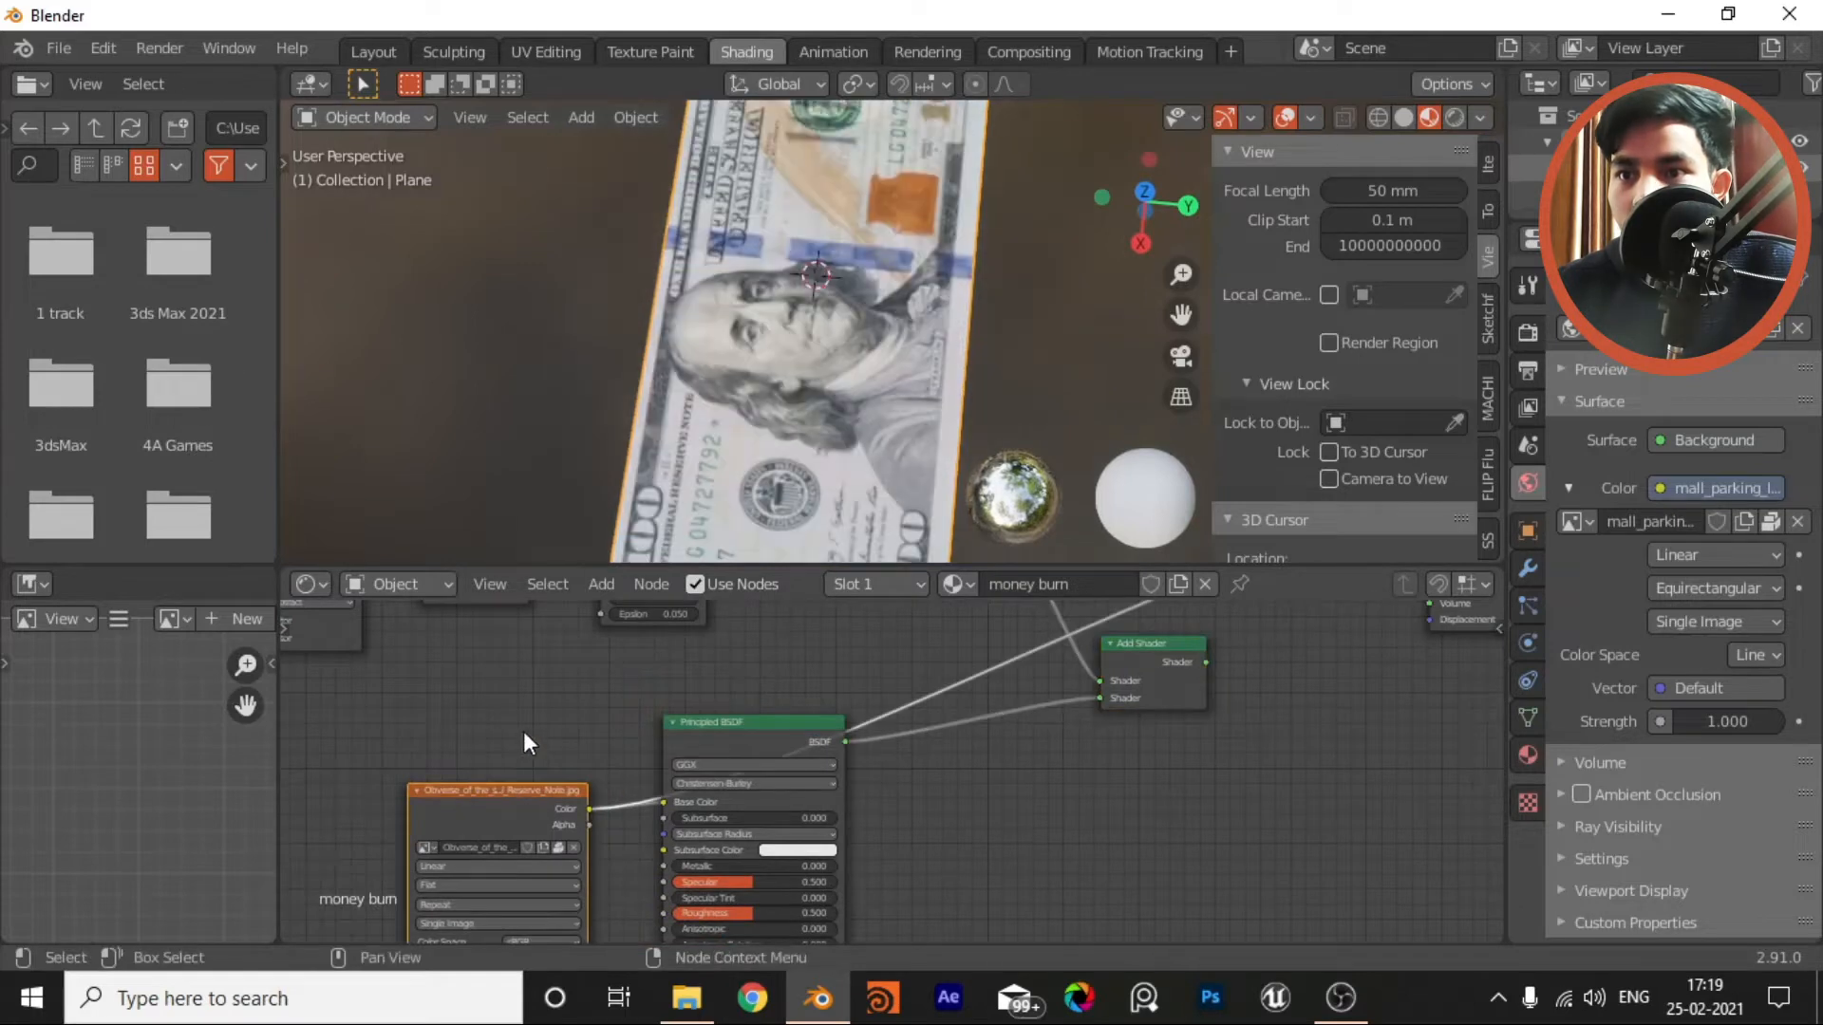
{"action": "middle_click_drag", "start_coordinate": [822, 704], "coordinate": [782, 744]}
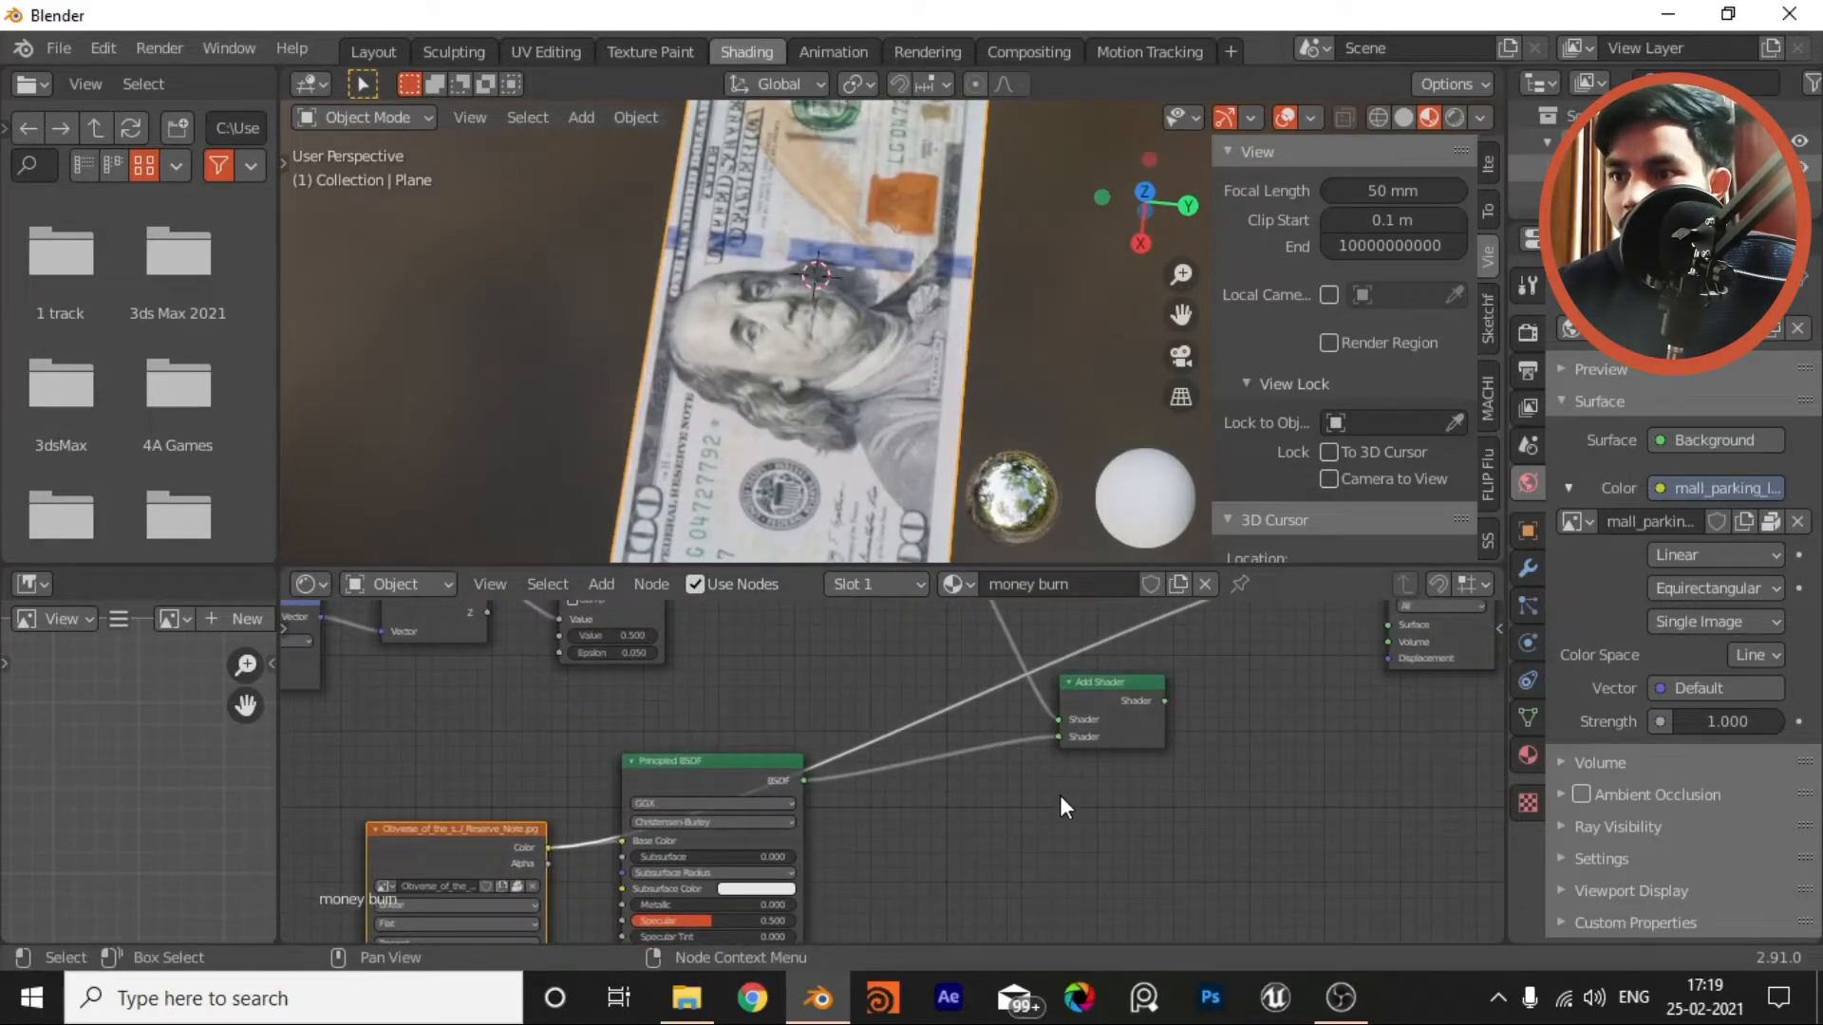
{"action": "scroll", "coordinate": [678, 798], "scroll_direction": "up", "scroll_amount": 4}
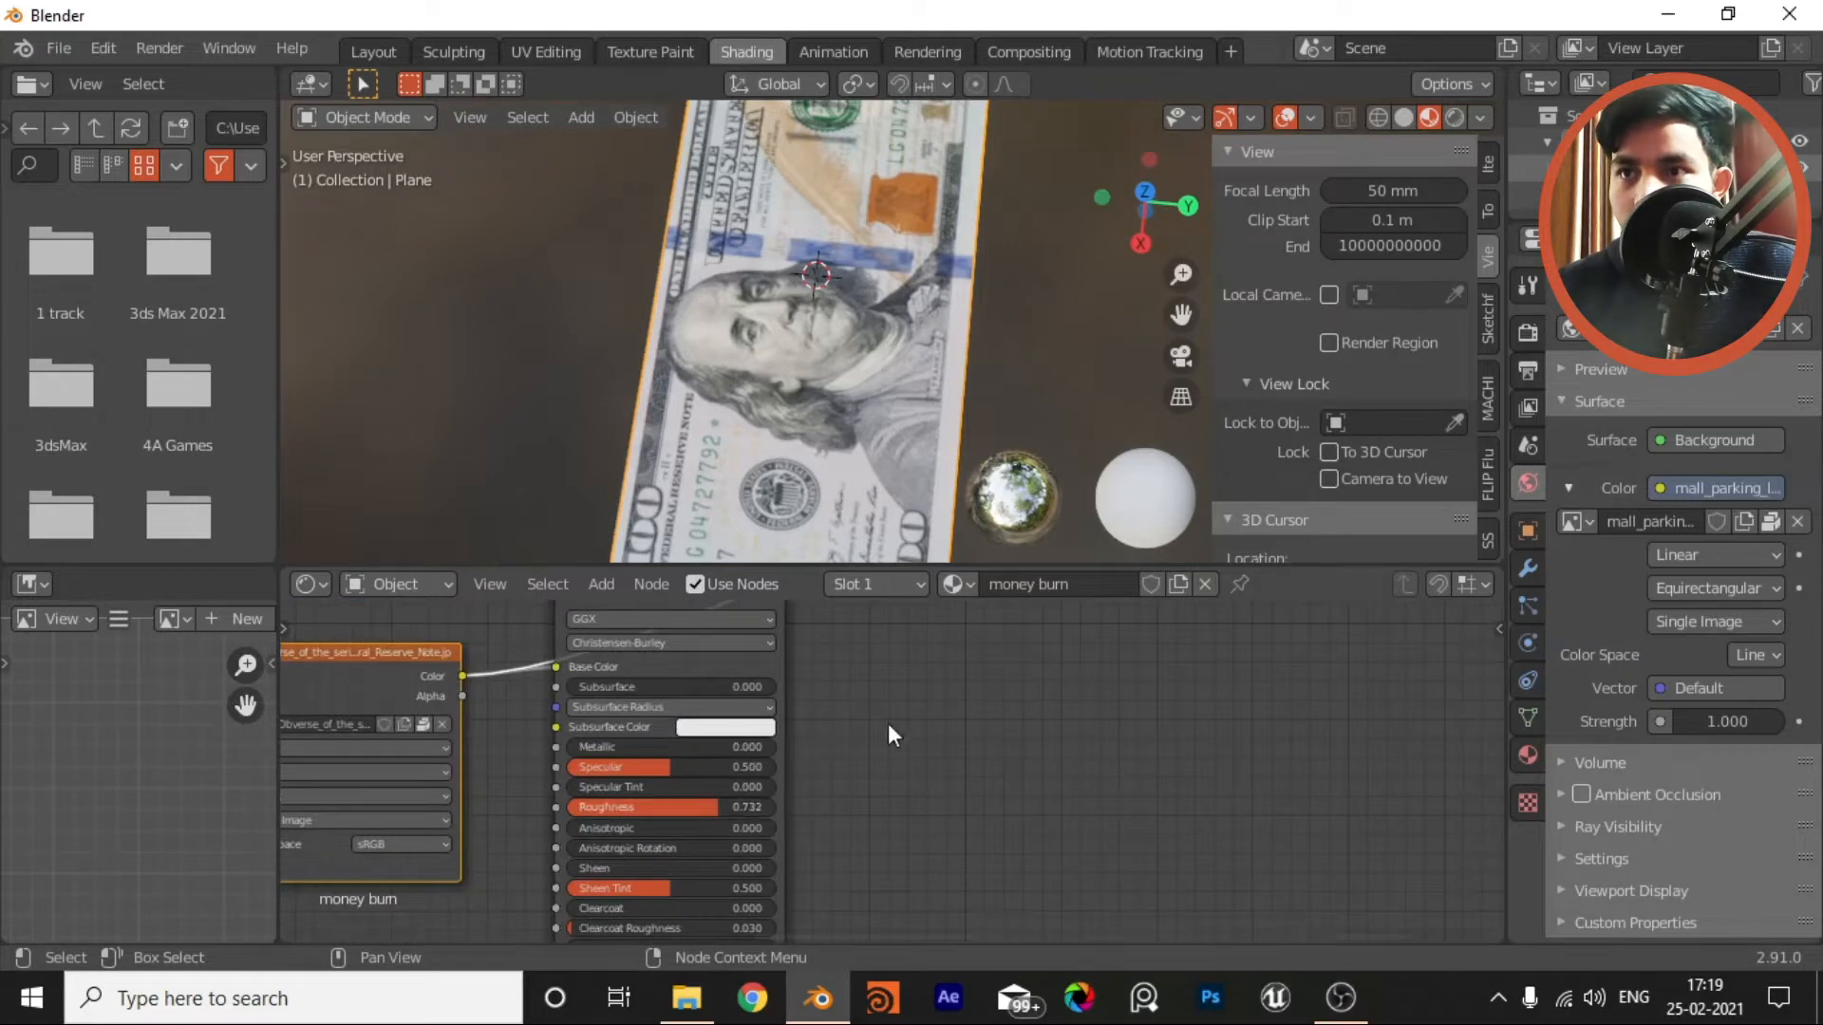
{"action": "middle_click_drag", "start_coordinate": [887, 725], "coordinate": [811, 883]}
{"action": "scroll", "coordinate": [863, 836], "scroll_direction": "down", "scroll_amount": 2}
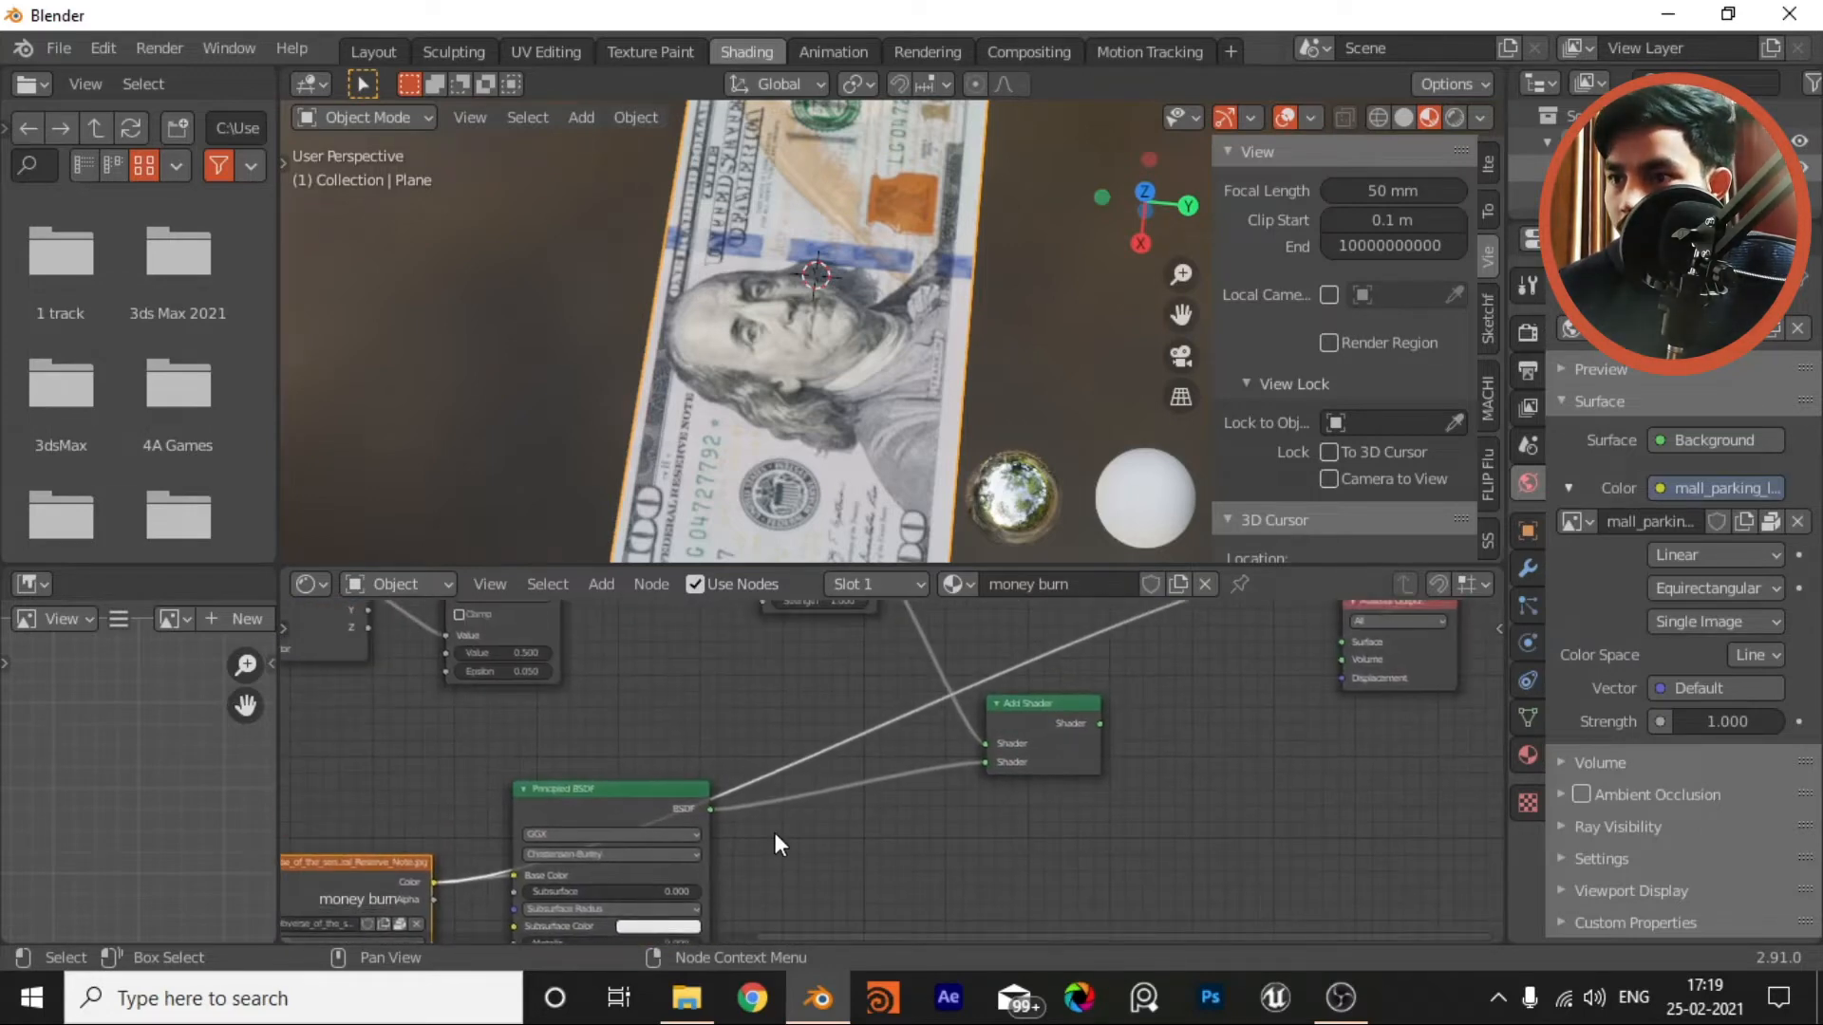
{"action": "left_click", "coordinate": [1030, 737], "text": "ctrl+shift"}
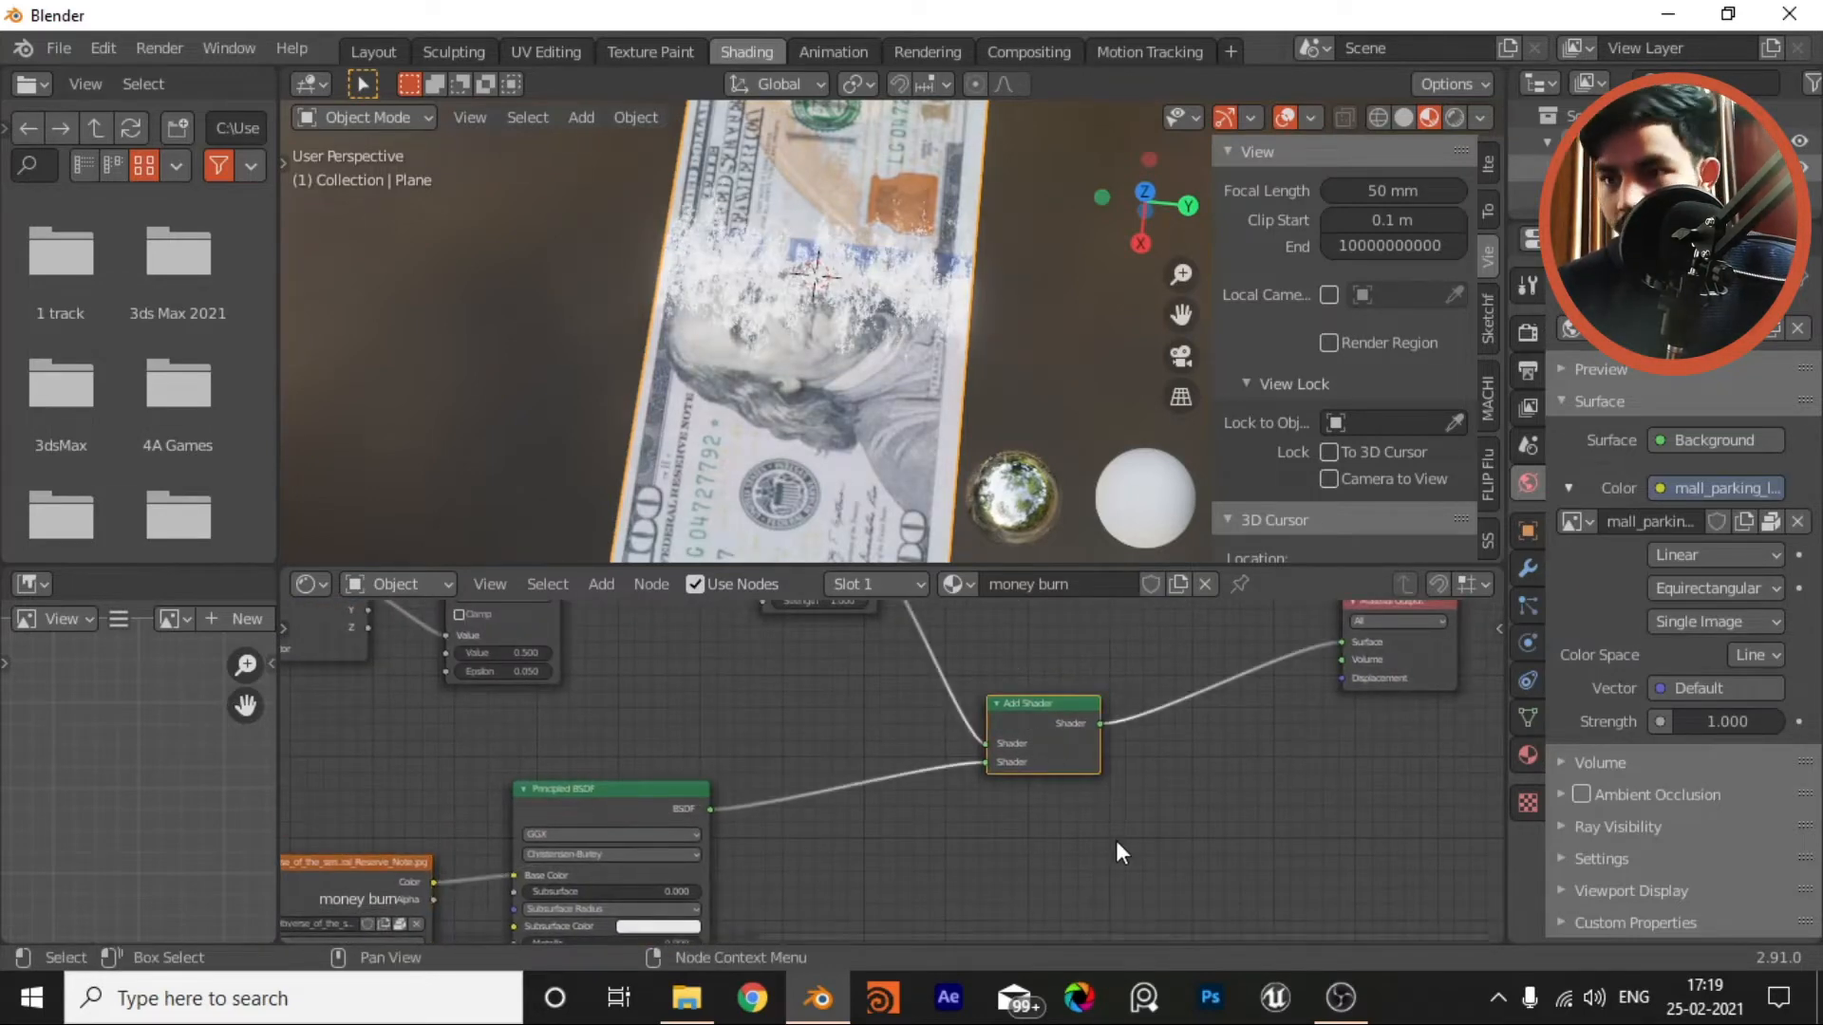
Step: Examine the node chain from the Texture Coordinate to the Add Shader and the burn mask on the banknote
{"action": "middle_click_drag", "start_coordinate": [1083, 766], "coordinate": [1058, 823]}
{"action": "scroll", "coordinate": [997, 802], "scroll_direction": "up", "scroll_amount": 2}
{"action": "scroll", "coordinate": [883, 830], "scroll_direction": "down", "scroll_amount": 8}
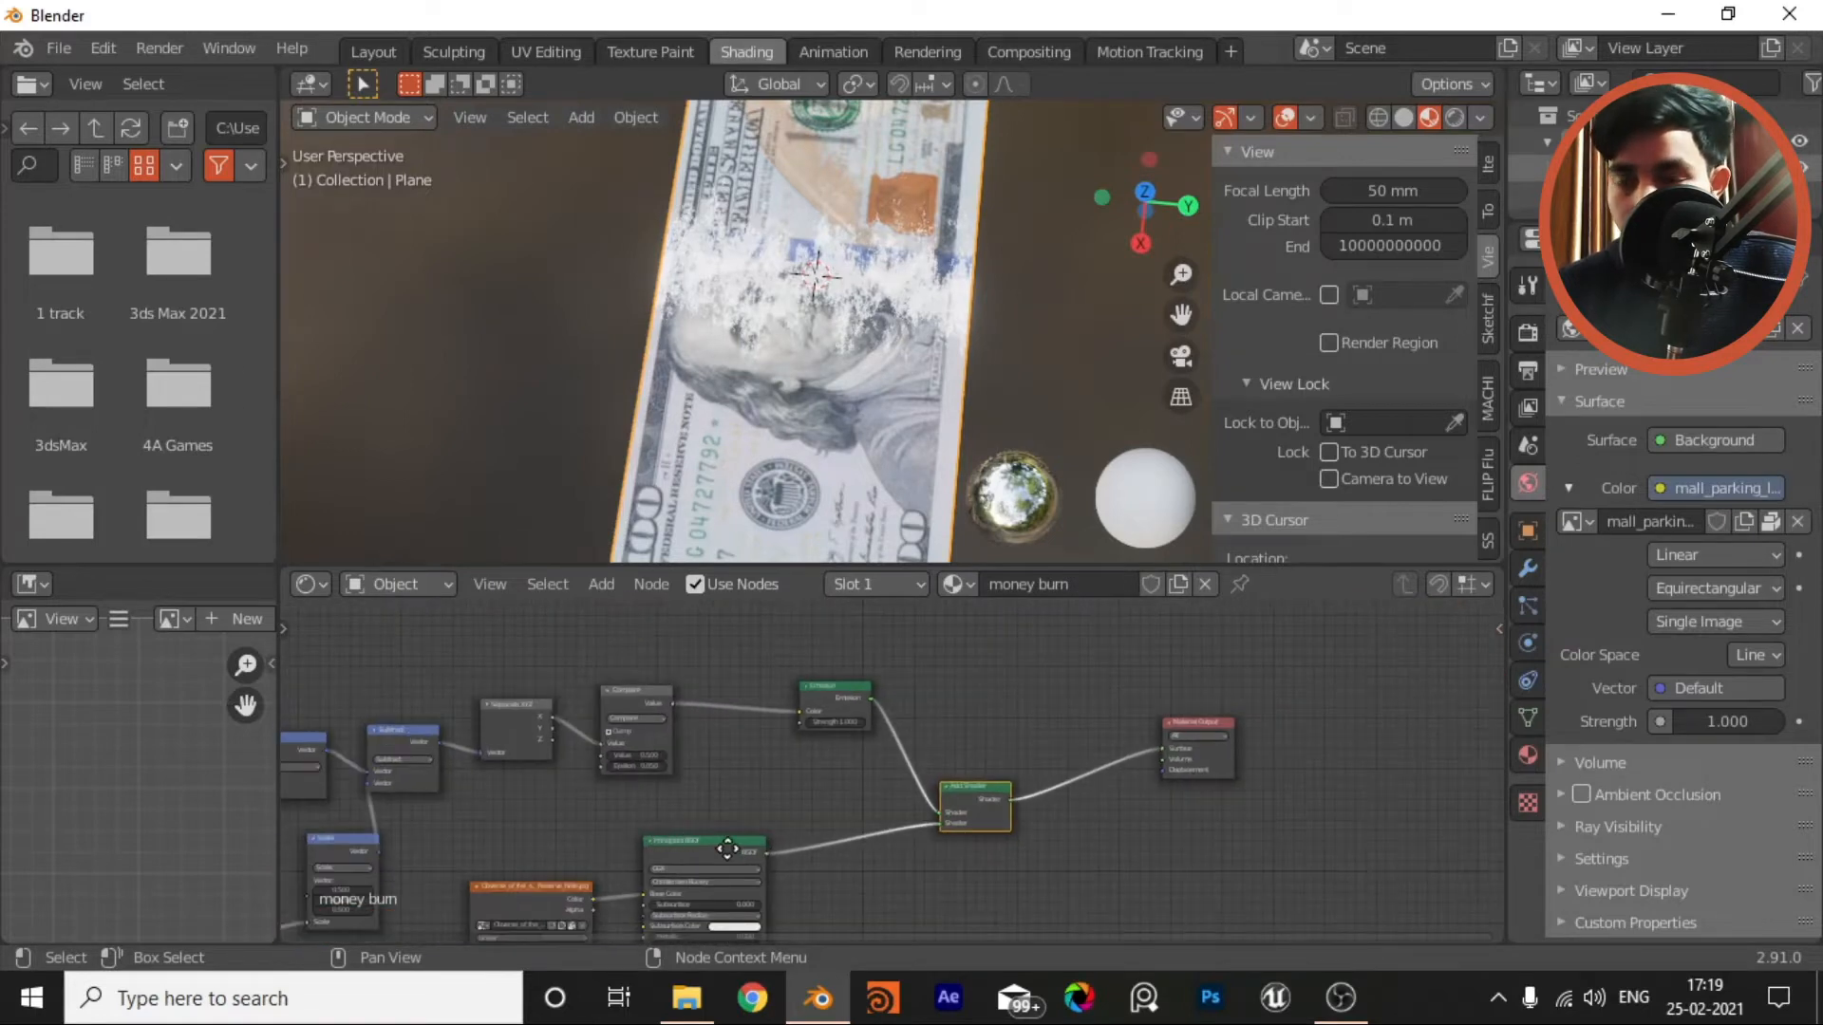
{"action": "middle_click_drag", "start_coordinate": [727, 845], "coordinate": [1037, 901]}
{"action": "scroll", "coordinate": [811, 336], "scroll_direction": "up", "scroll_amount": 1}
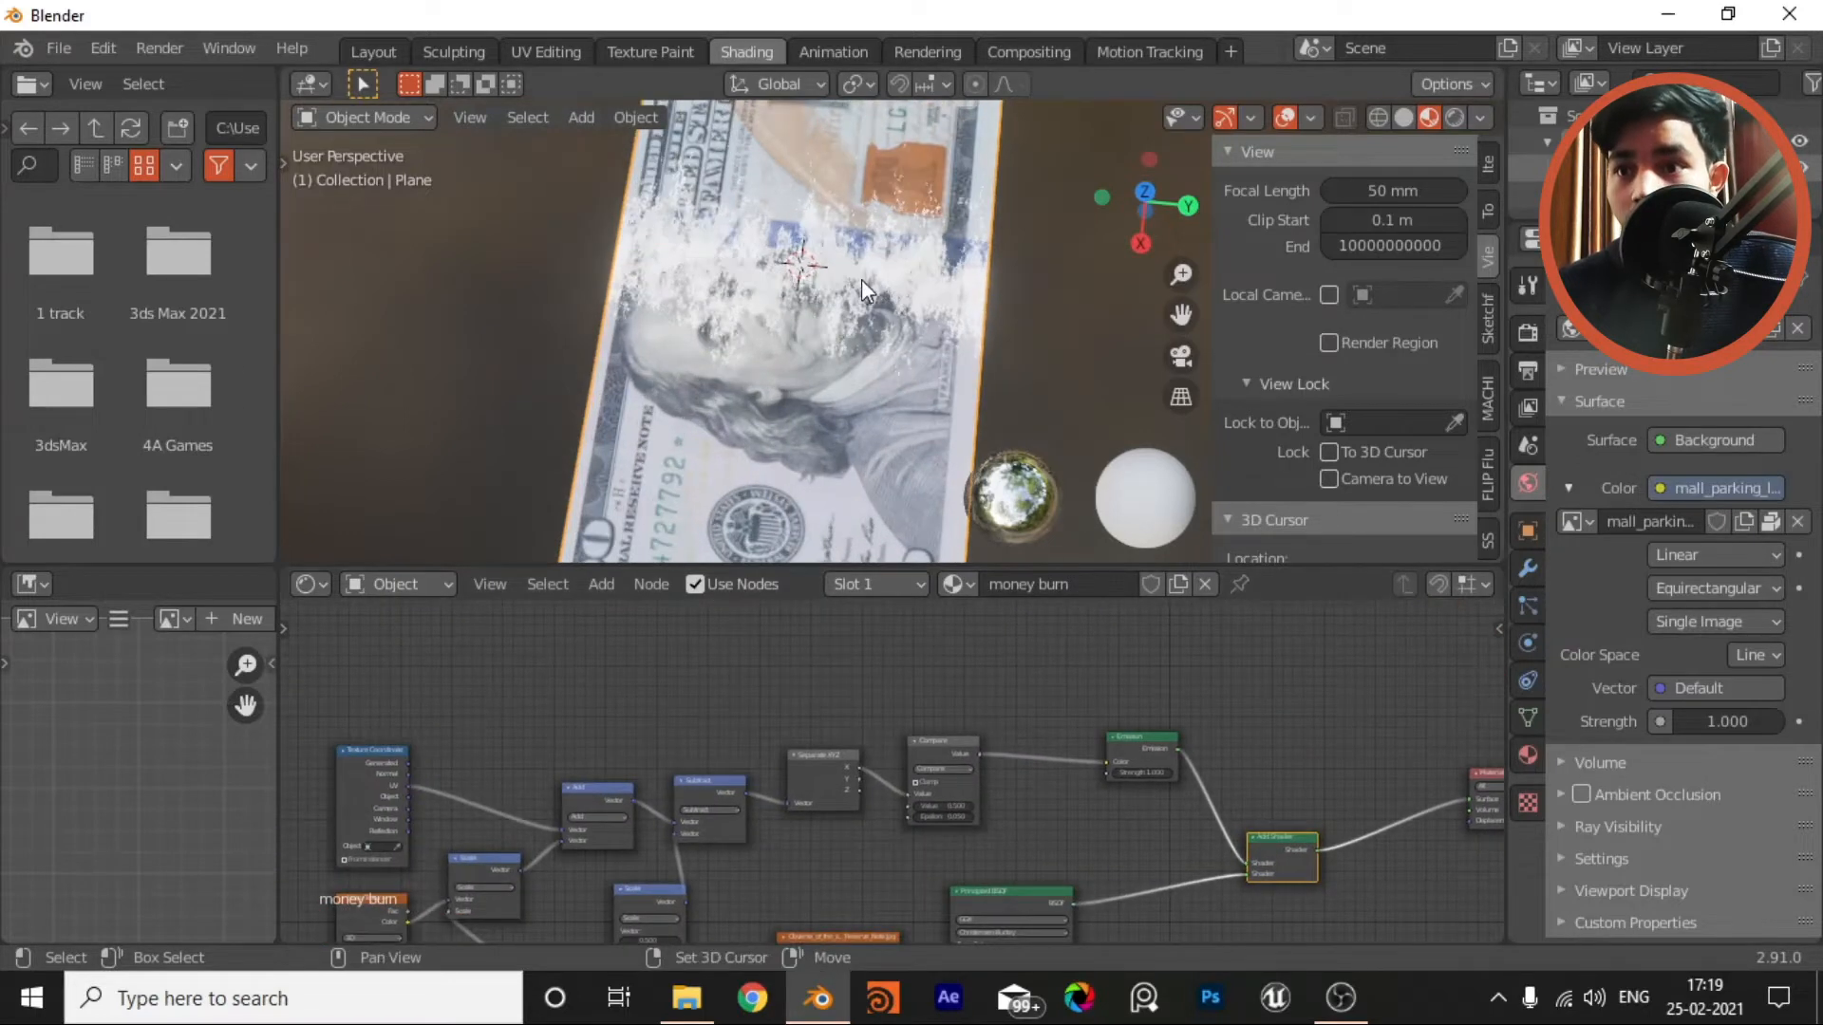
{"action": "middle_click_drag", "start_coordinate": [862, 280], "coordinate": [858, 367], "text": "shift"}
{"action": "scroll", "coordinate": [1174, 774], "scroll_direction": "up", "scroll_amount": 4}
{"action": "middle_click_drag", "start_coordinate": [1164, 802], "coordinate": [869, 724]}
{"action": "scroll", "coordinate": [987, 742], "scroll_direction": "up", "scroll_amount": 4}
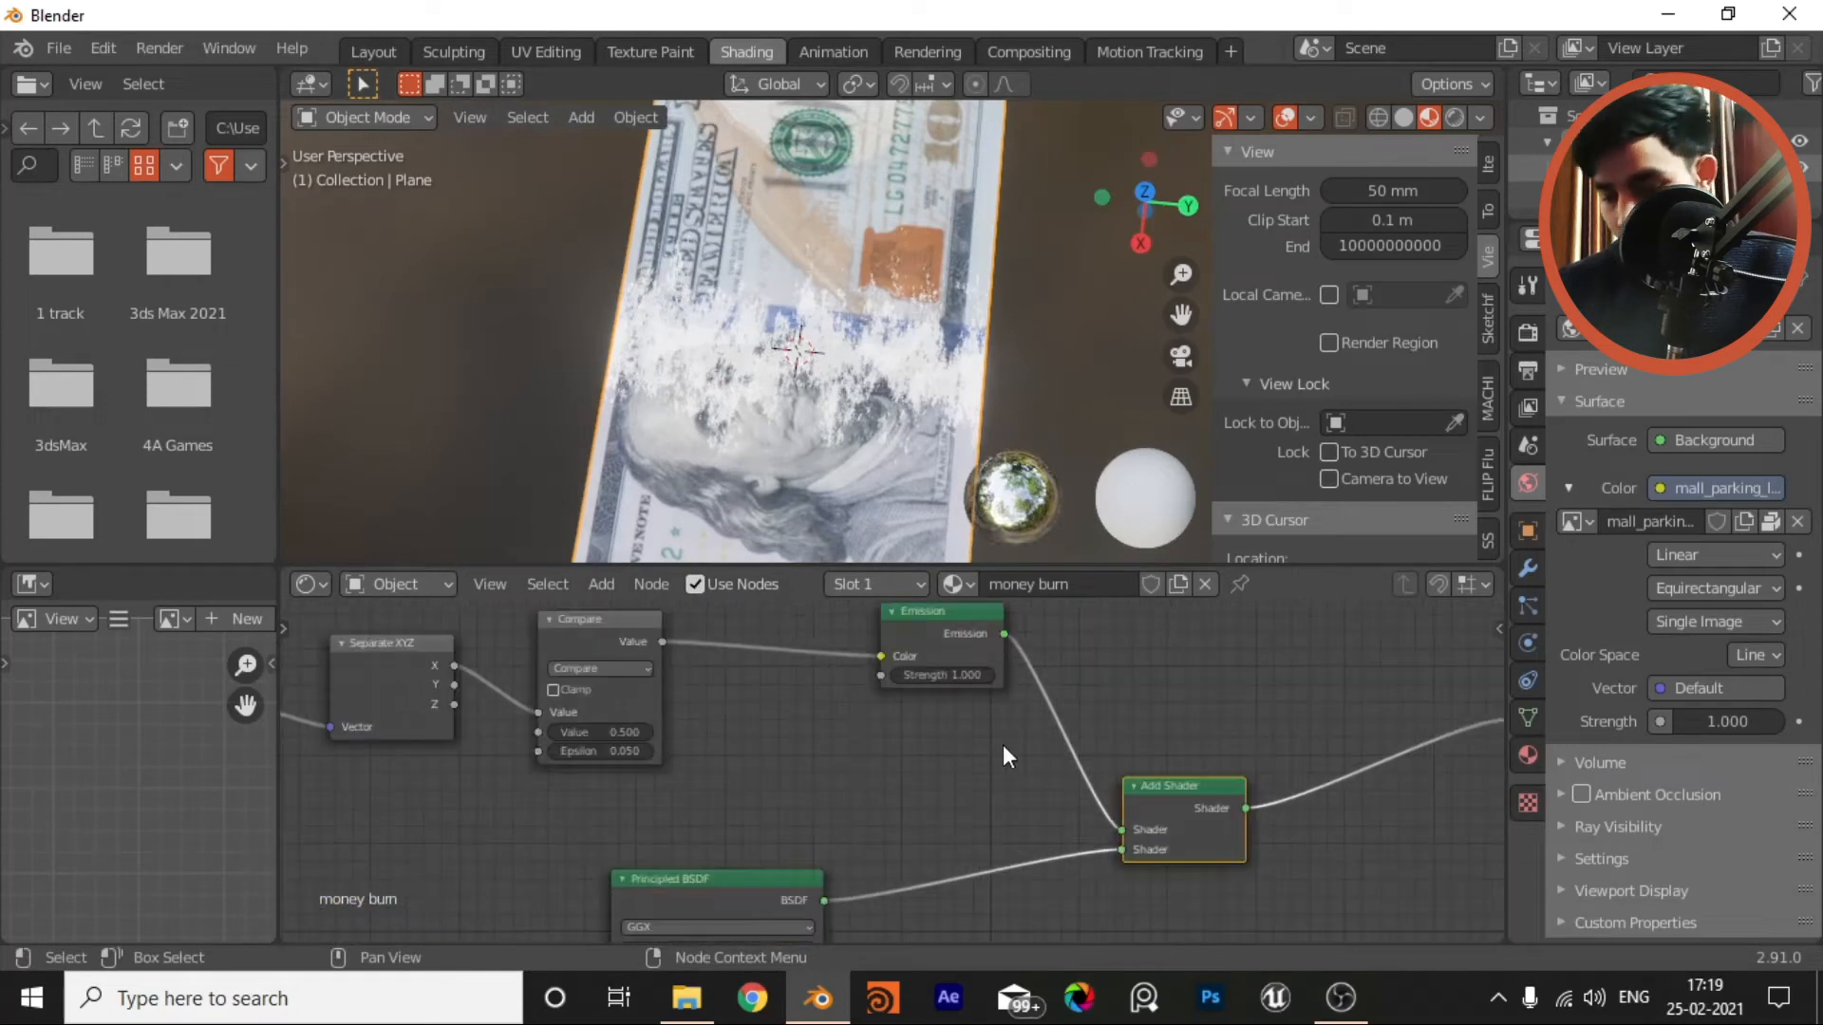
{"action": "middle_click_drag", "start_coordinate": [1002, 746], "coordinate": [926, 712]}
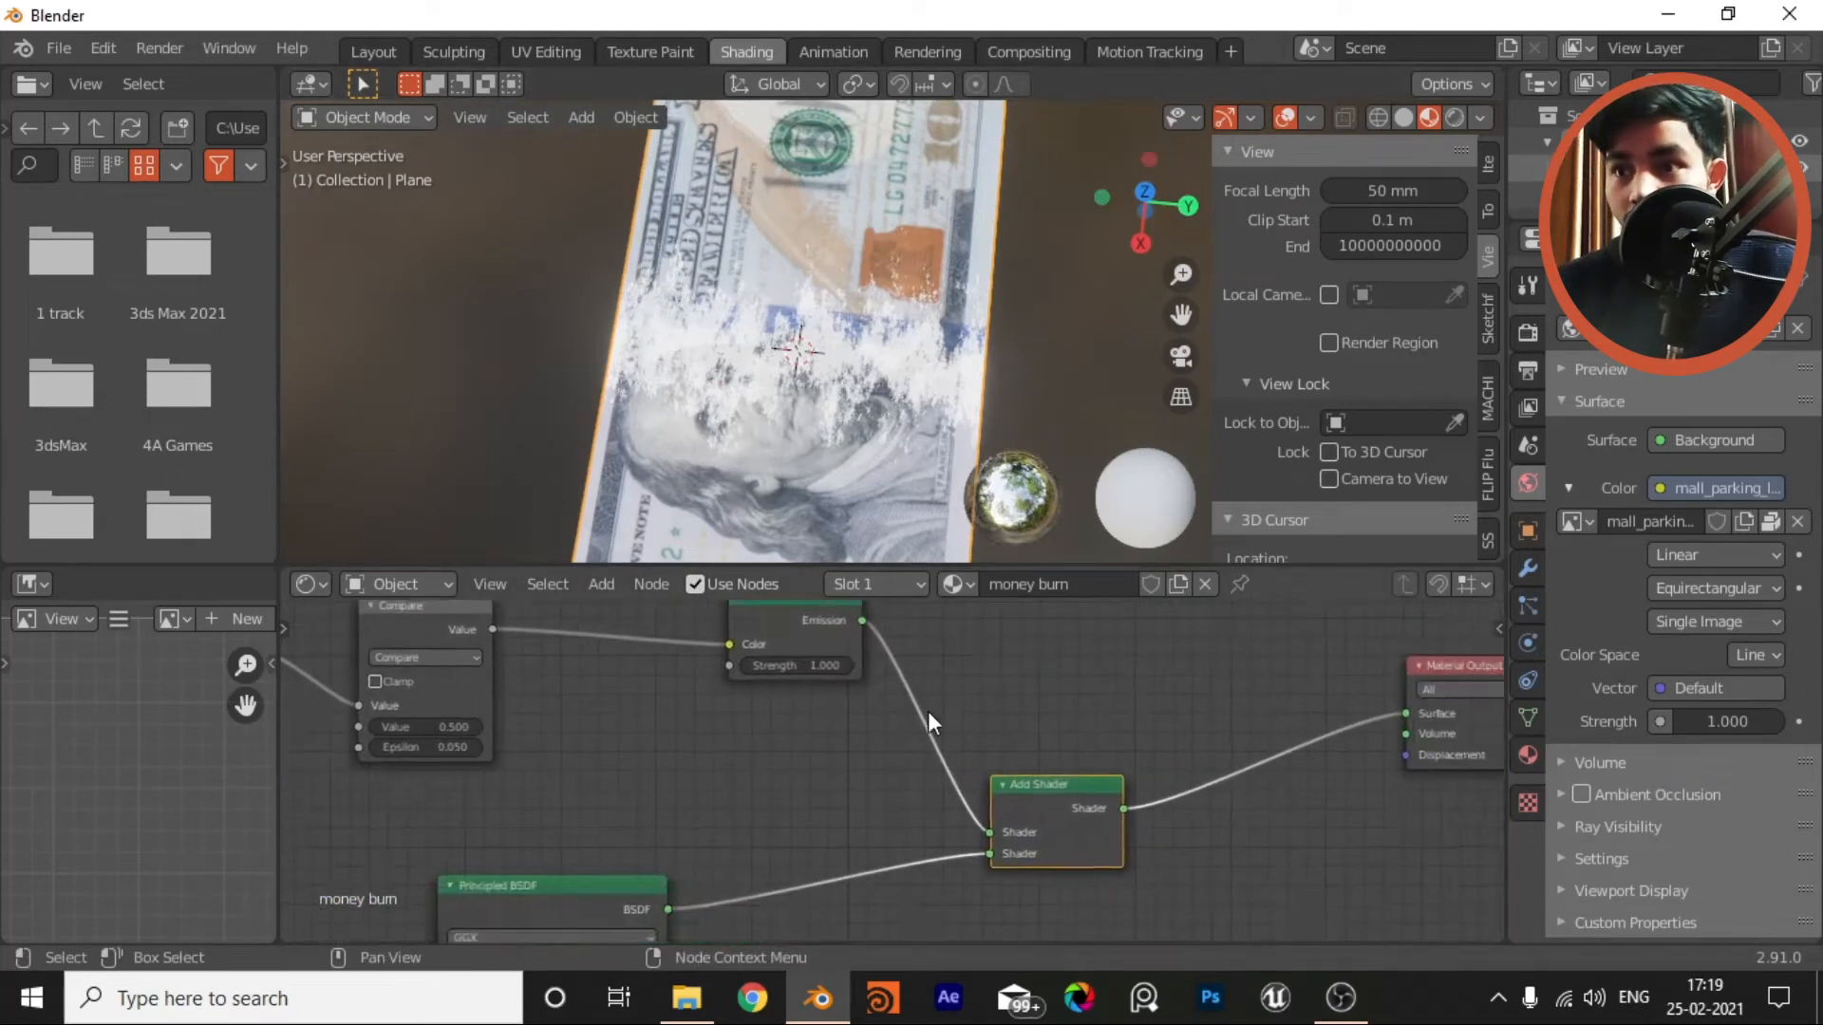
Step: Try swapping the Emission and Principled BSDF links on the Add Shader's two inputs, and swap them back
{"action": "middle_click_drag", "start_coordinate": [1011, 827], "coordinate": [1018, 779]}
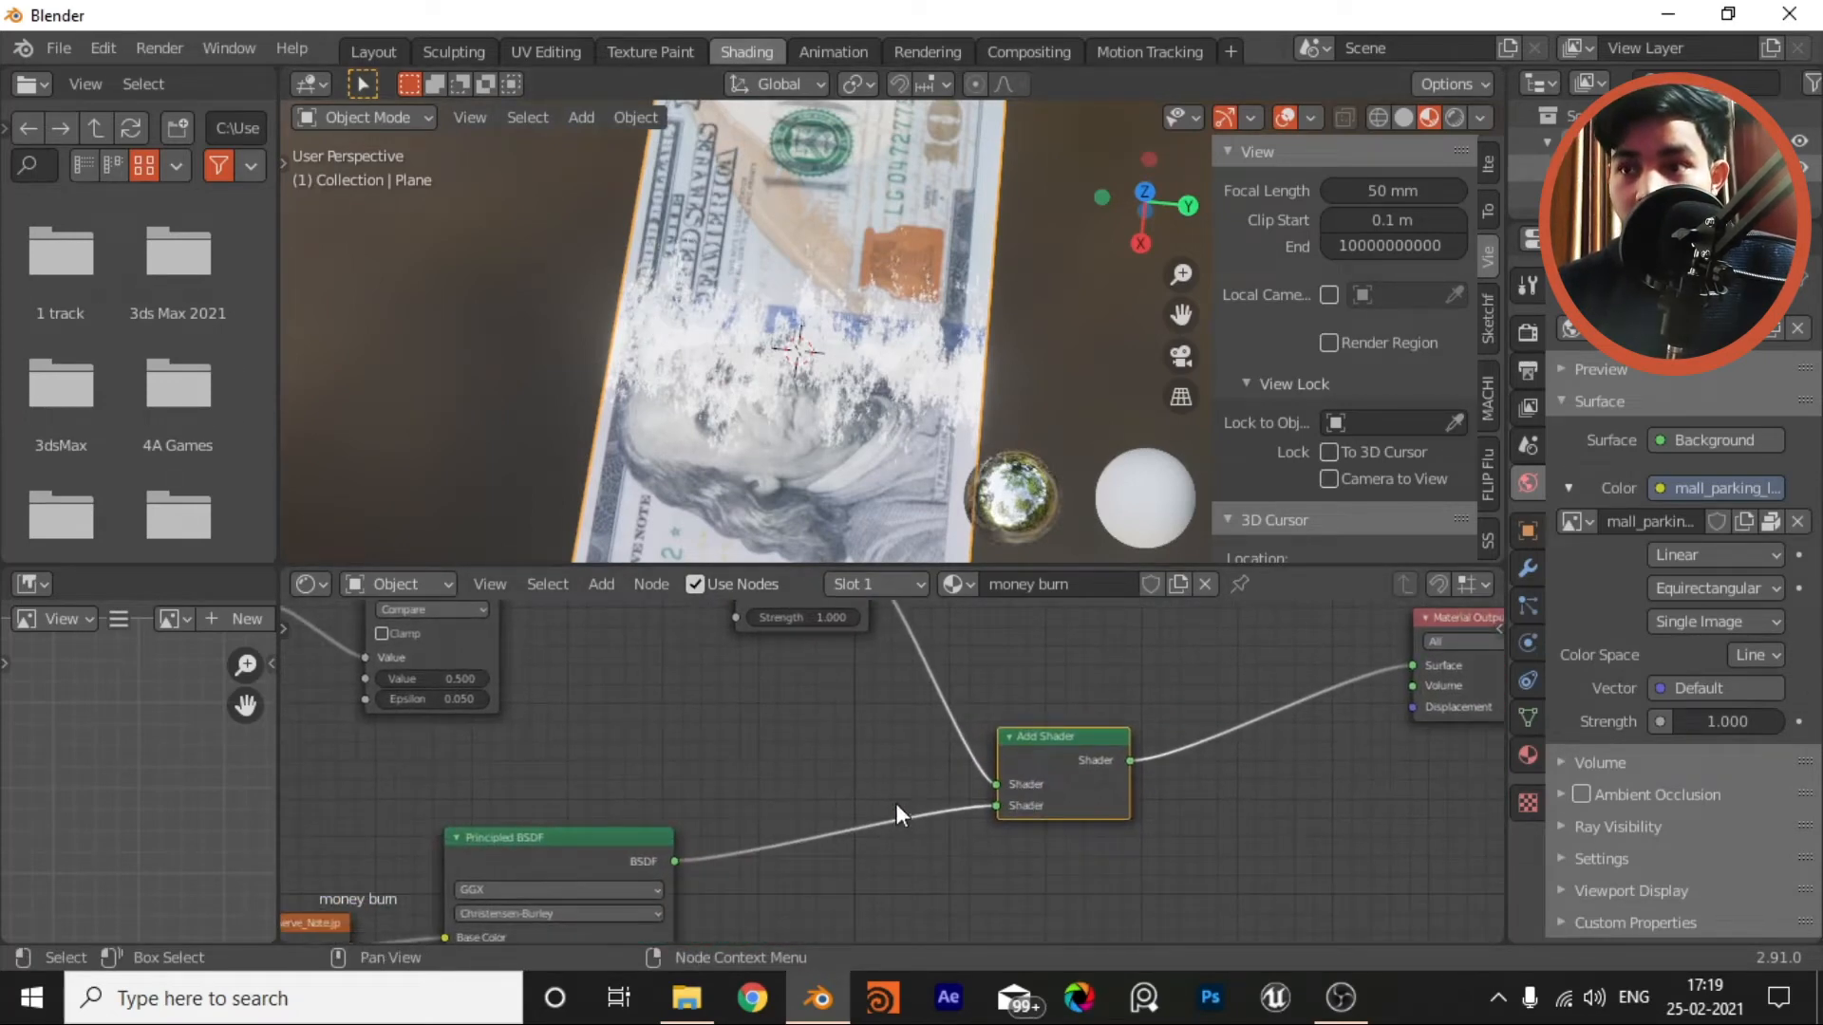
{"action": "middle_click_drag", "start_coordinate": [896, 803], "coordinate": [956, 717]}
{"action": "middle_click_drag", "start_coordinate": [1082, 724], "coordinate": [1084, 770]}
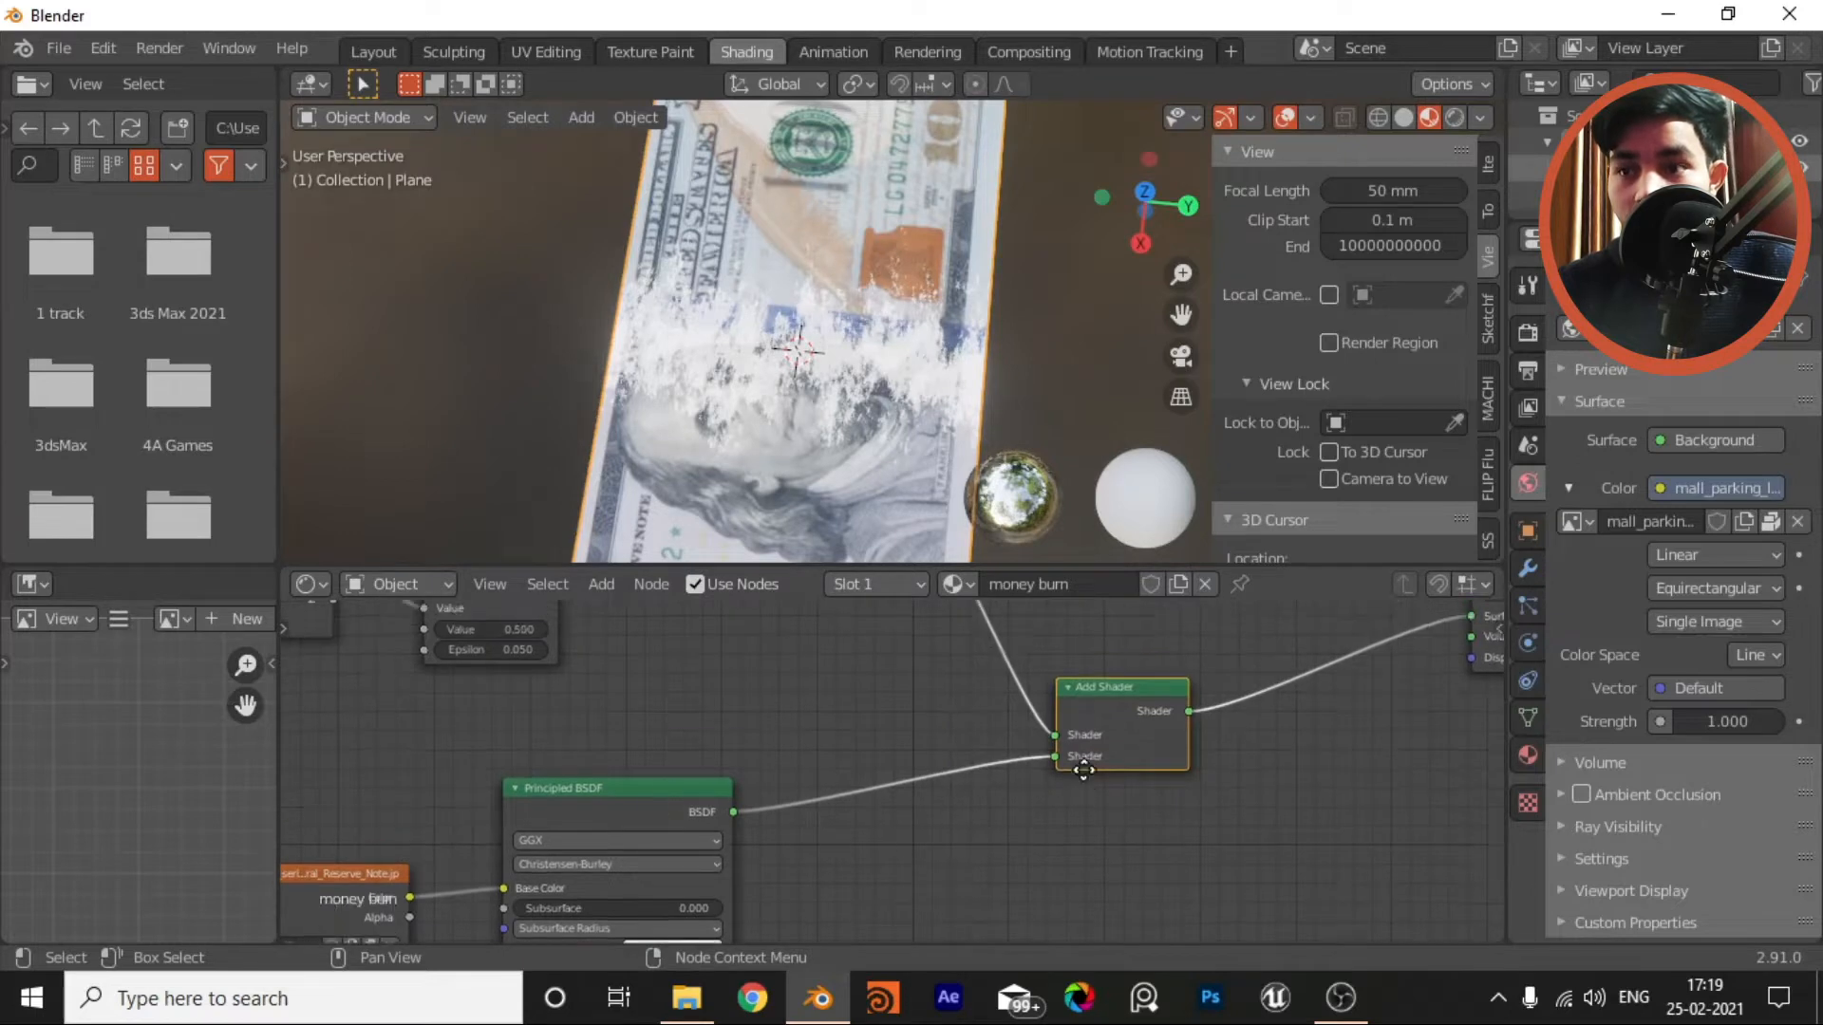
{"action": "left_click_drag", "start_coordinate": [1056, 736], "coordinate": [1056, 758]}
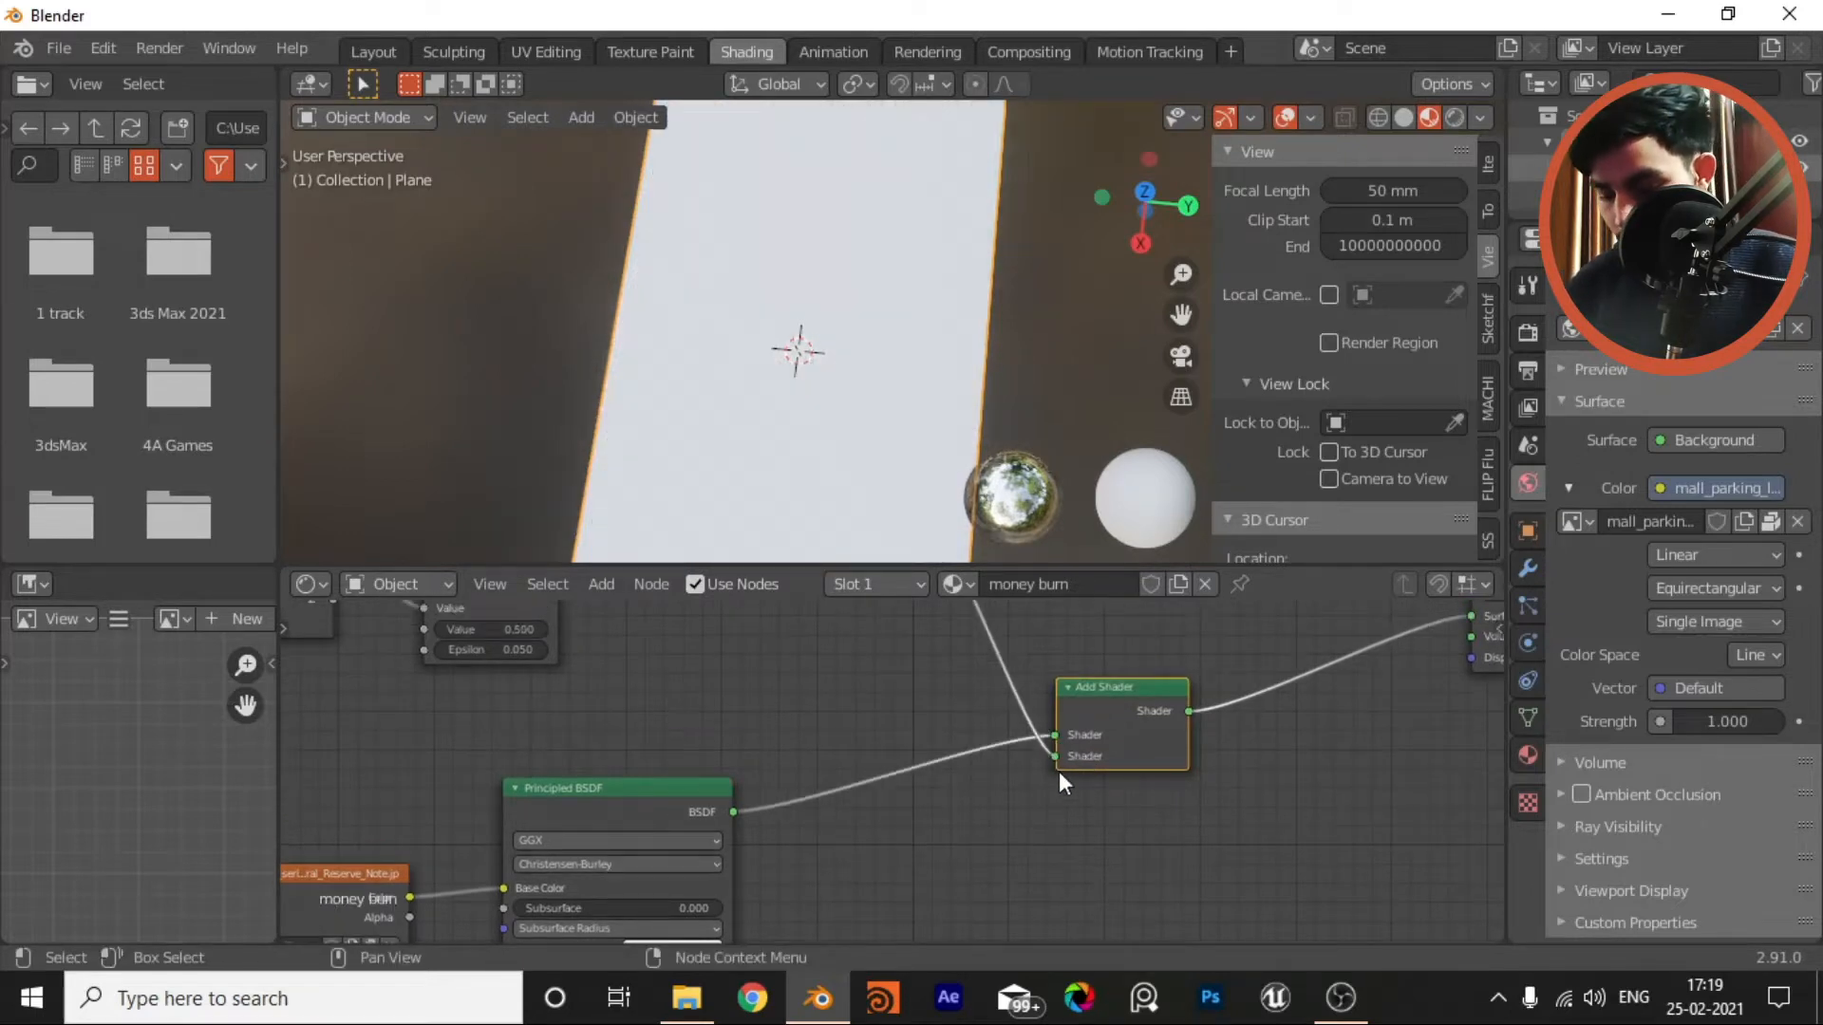
{"action": "left_click_drag", "start_coordinate": [1056, 734], "coordinate": [1055, 758]}
Step: Switch the viewport to Rendered shading and raise the Emission node's Strength to 5.5
{"action": "scroll", "coordinate": [977, 794], "scroll_direction": "up", "scroll_amount": 4}
{"action": "middle_click_drag", "start_coordinate": [1000, 789], "coordinate": [992, 831]}
{"action": "scroll", "coordinate": [965, 817], "scroll_direction": "up", "scroll_amount": 3}
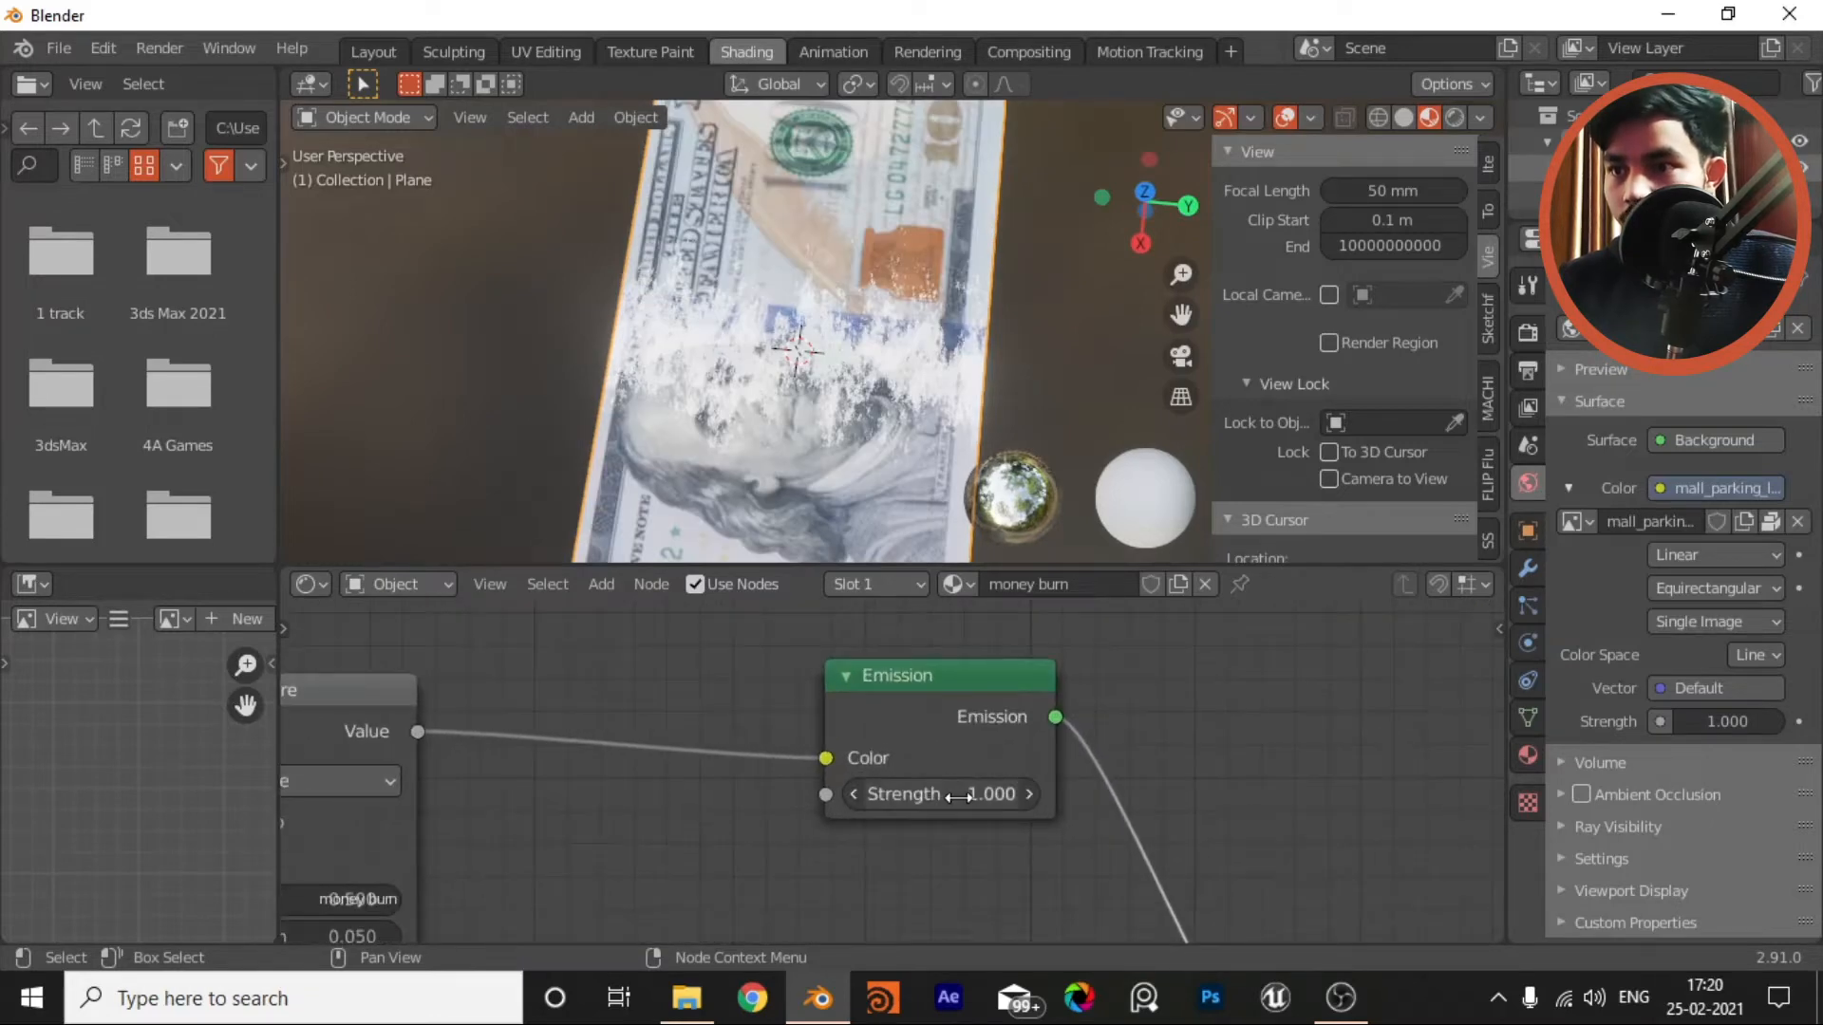
{"action": "left_click_drag", "start_coordinate": [959, 796], "coordinate": [1078, 795]}
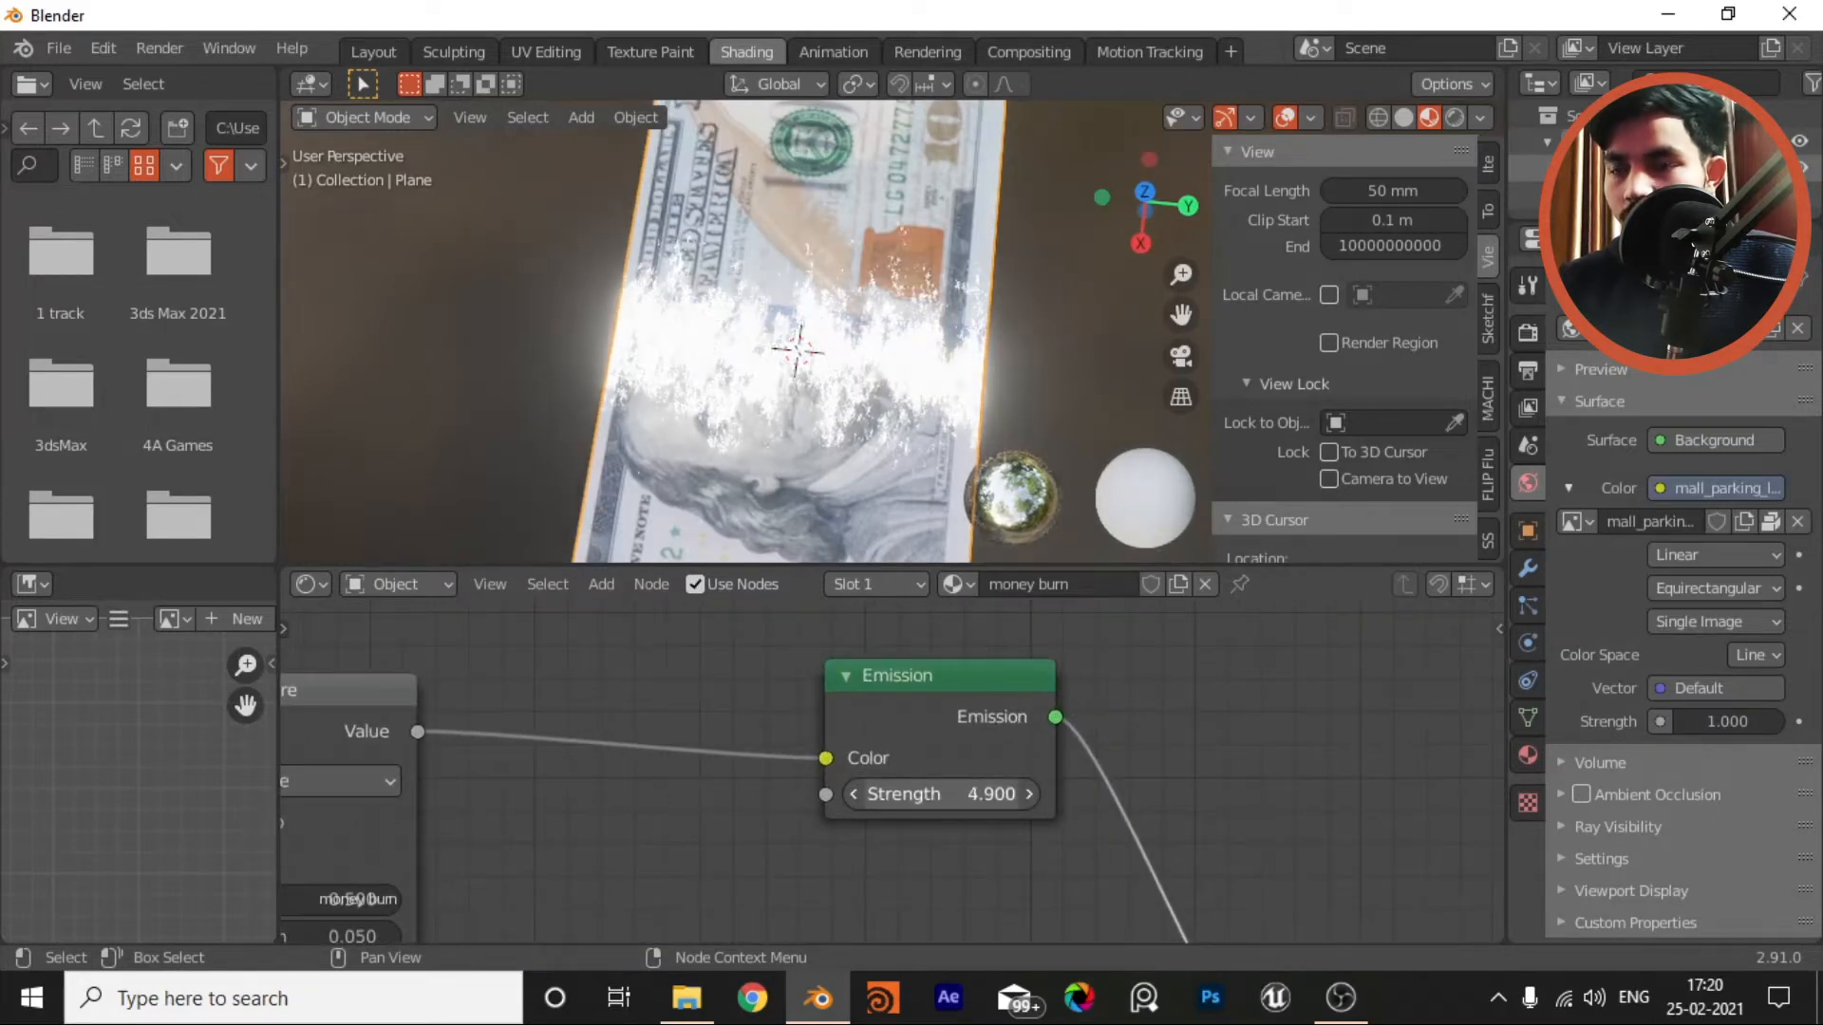
{"action": "key", "text": "z"}
{"action": "left_click", "coordinate": [912, 362]}
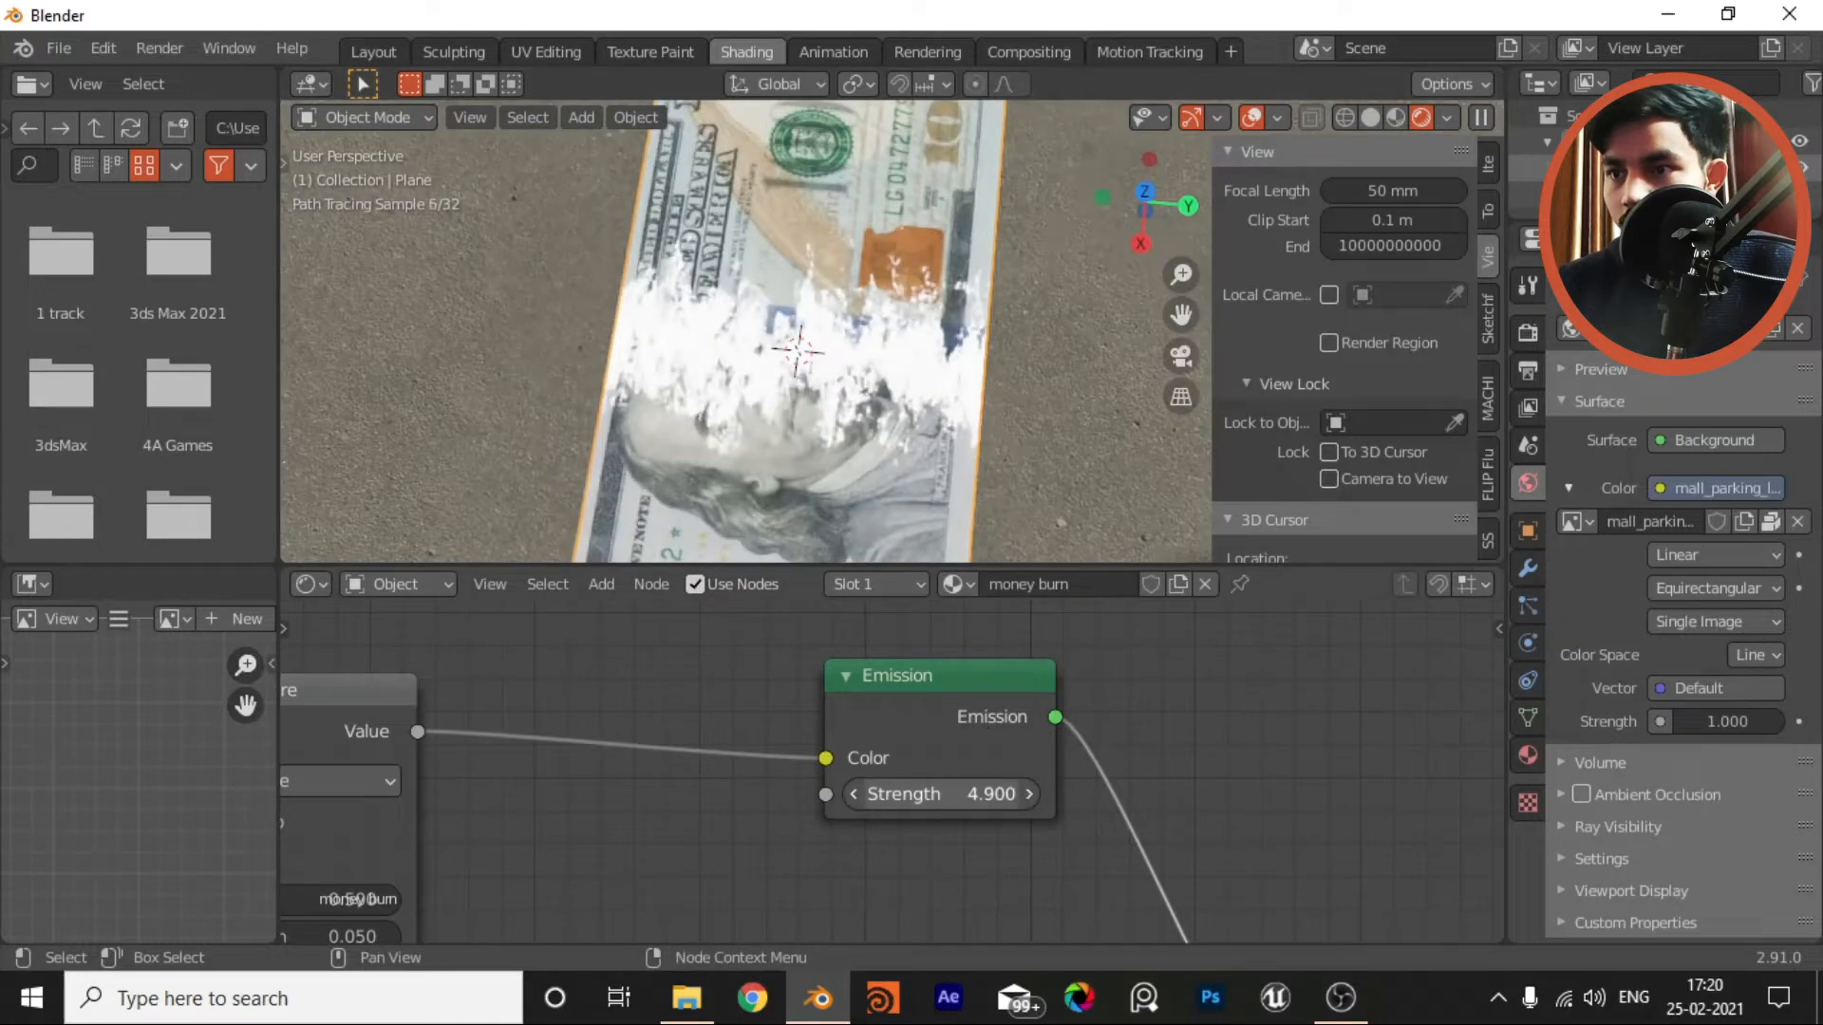
{"action": "left_click_drag", "start_coordinate": [940, 793], "coordinate": [988, 794]}
Step: Insert a ColorRamp node on the link between the Compare node and the Emission node's Color
{"action": "scroll", "coordinate": [811, 687], "scroll_direction": "down", "scroll_amount": 2}
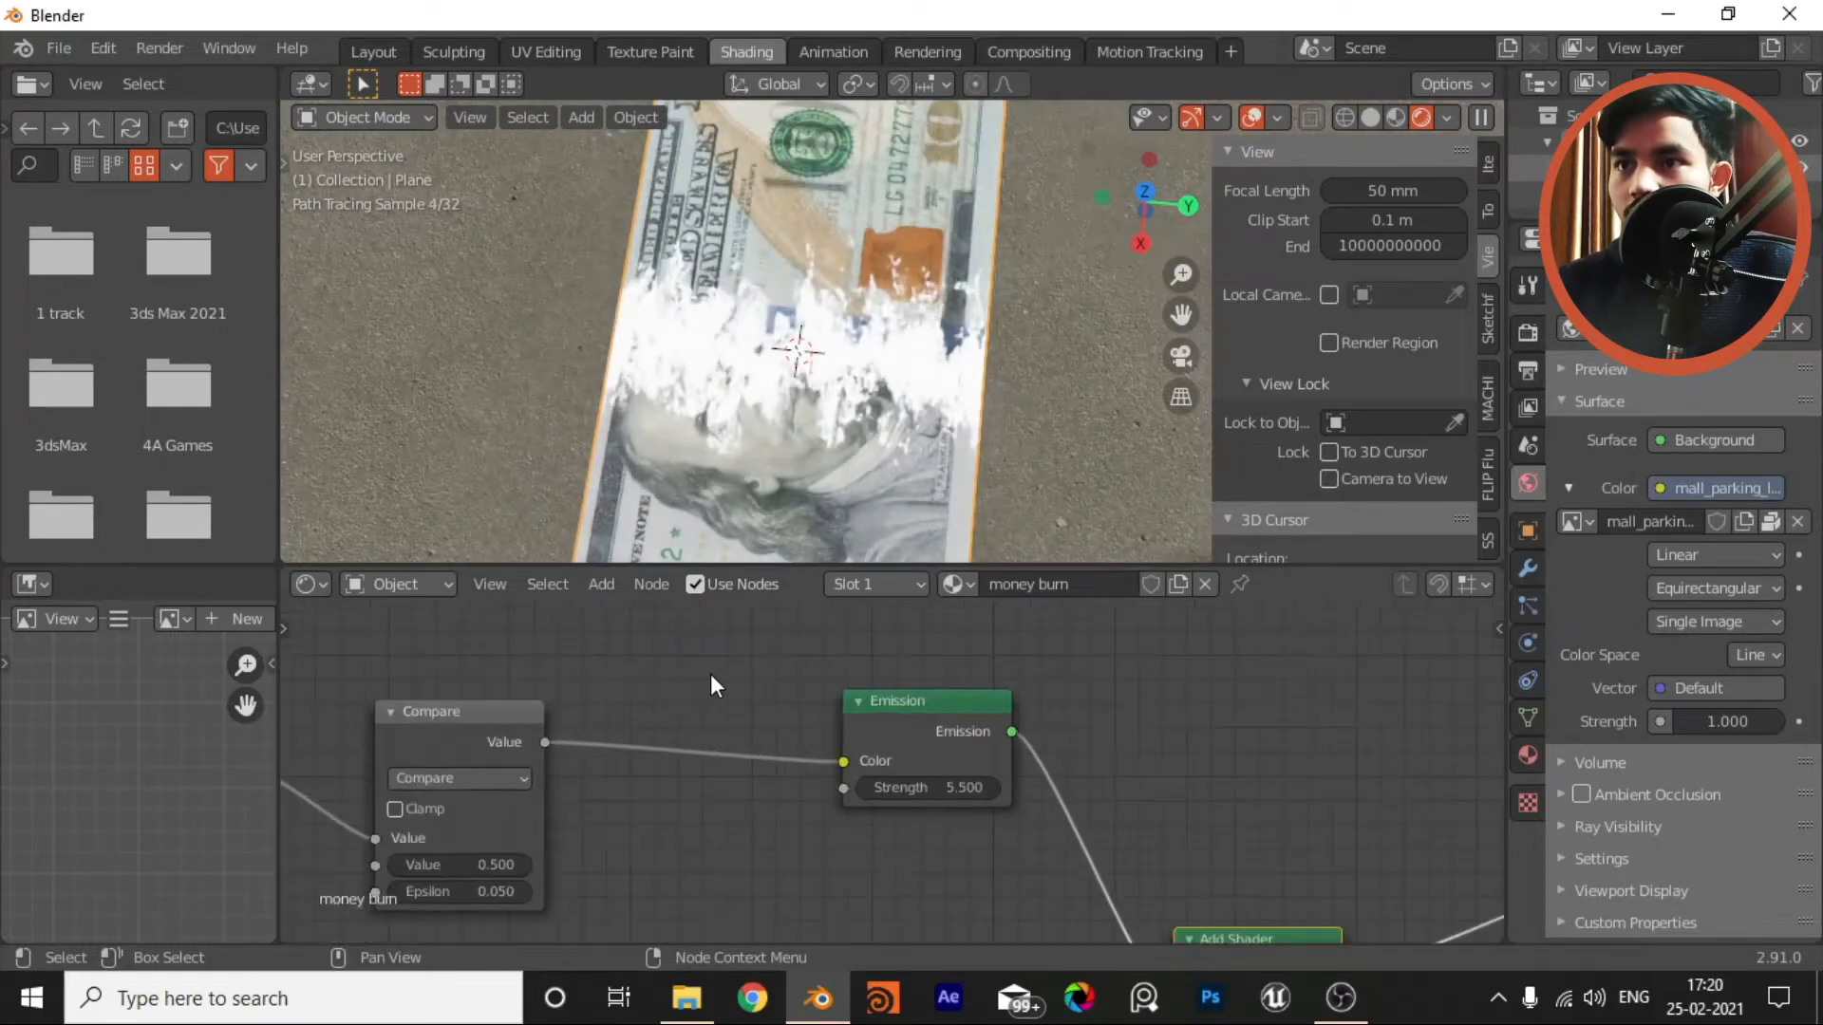
{"action": "scroll", "coordinate": [883, 760], "scroll_direction": "down", "scroll_amount": 2}
{"action": "key", "text": "shift+a"}
{"action": "left_click", "coordinate": [814, 745]}
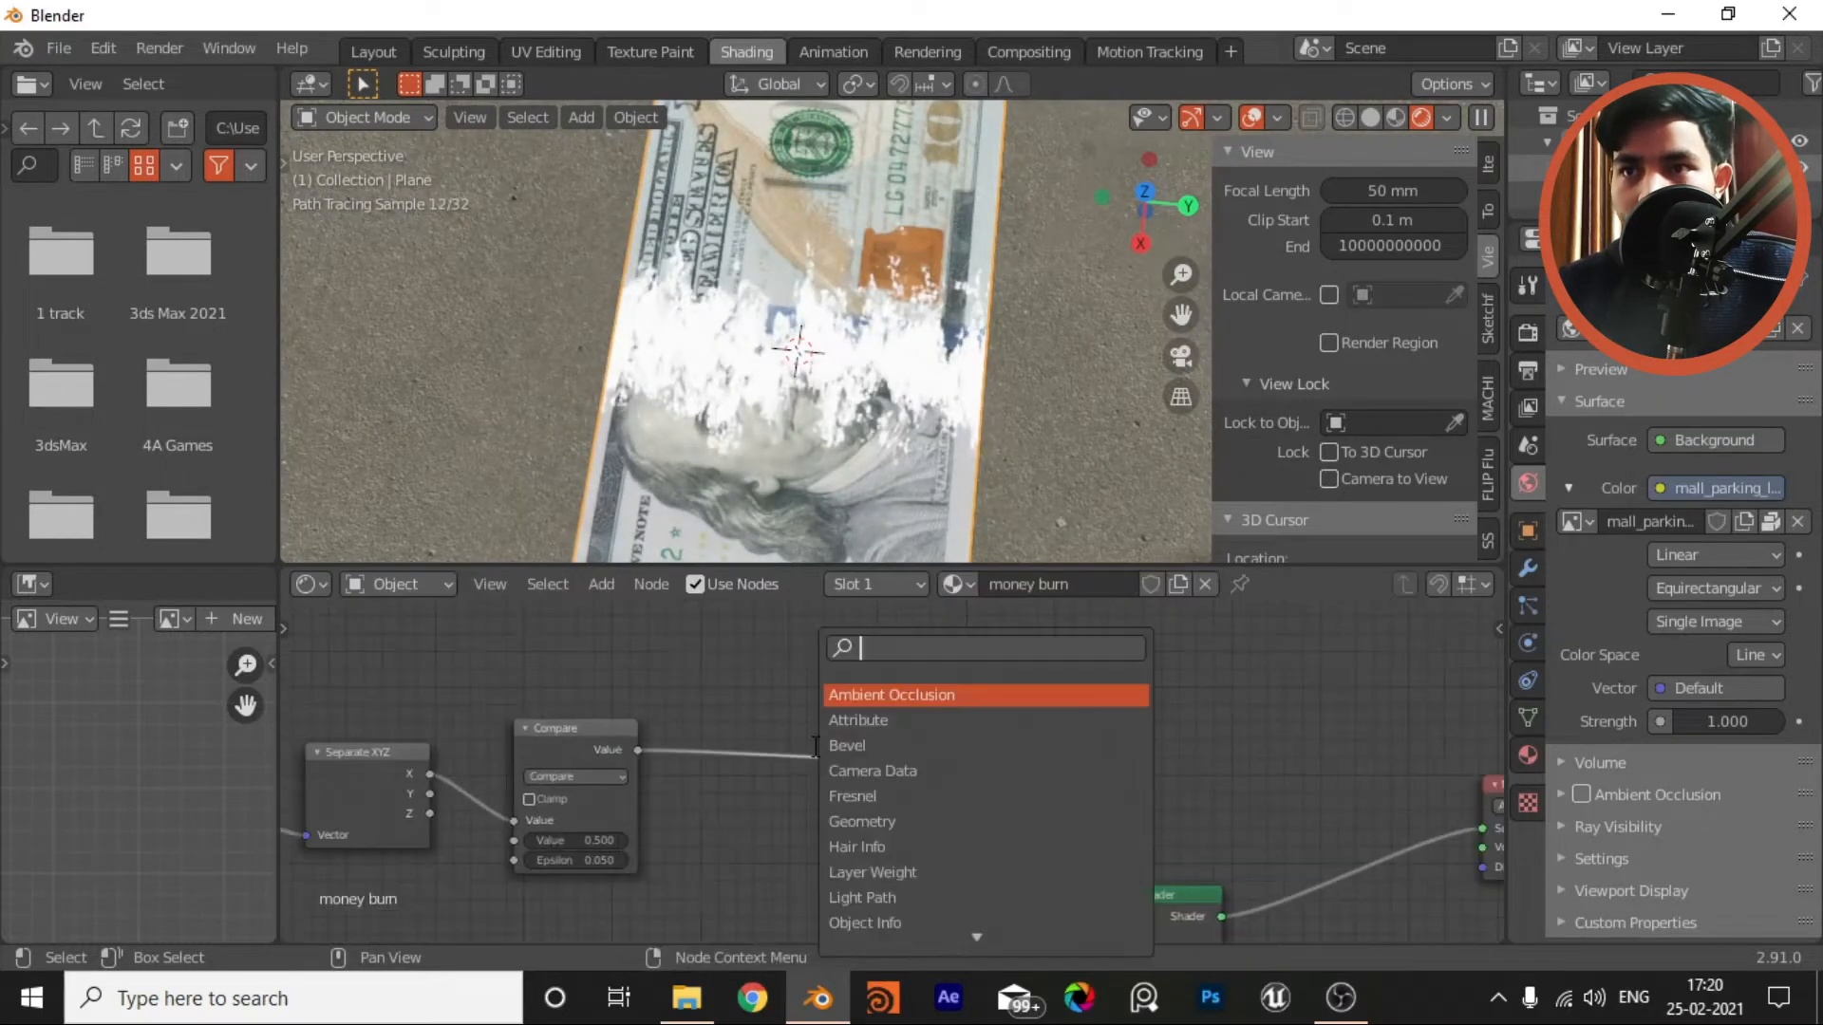
{"action": "type", "text": "colo"}
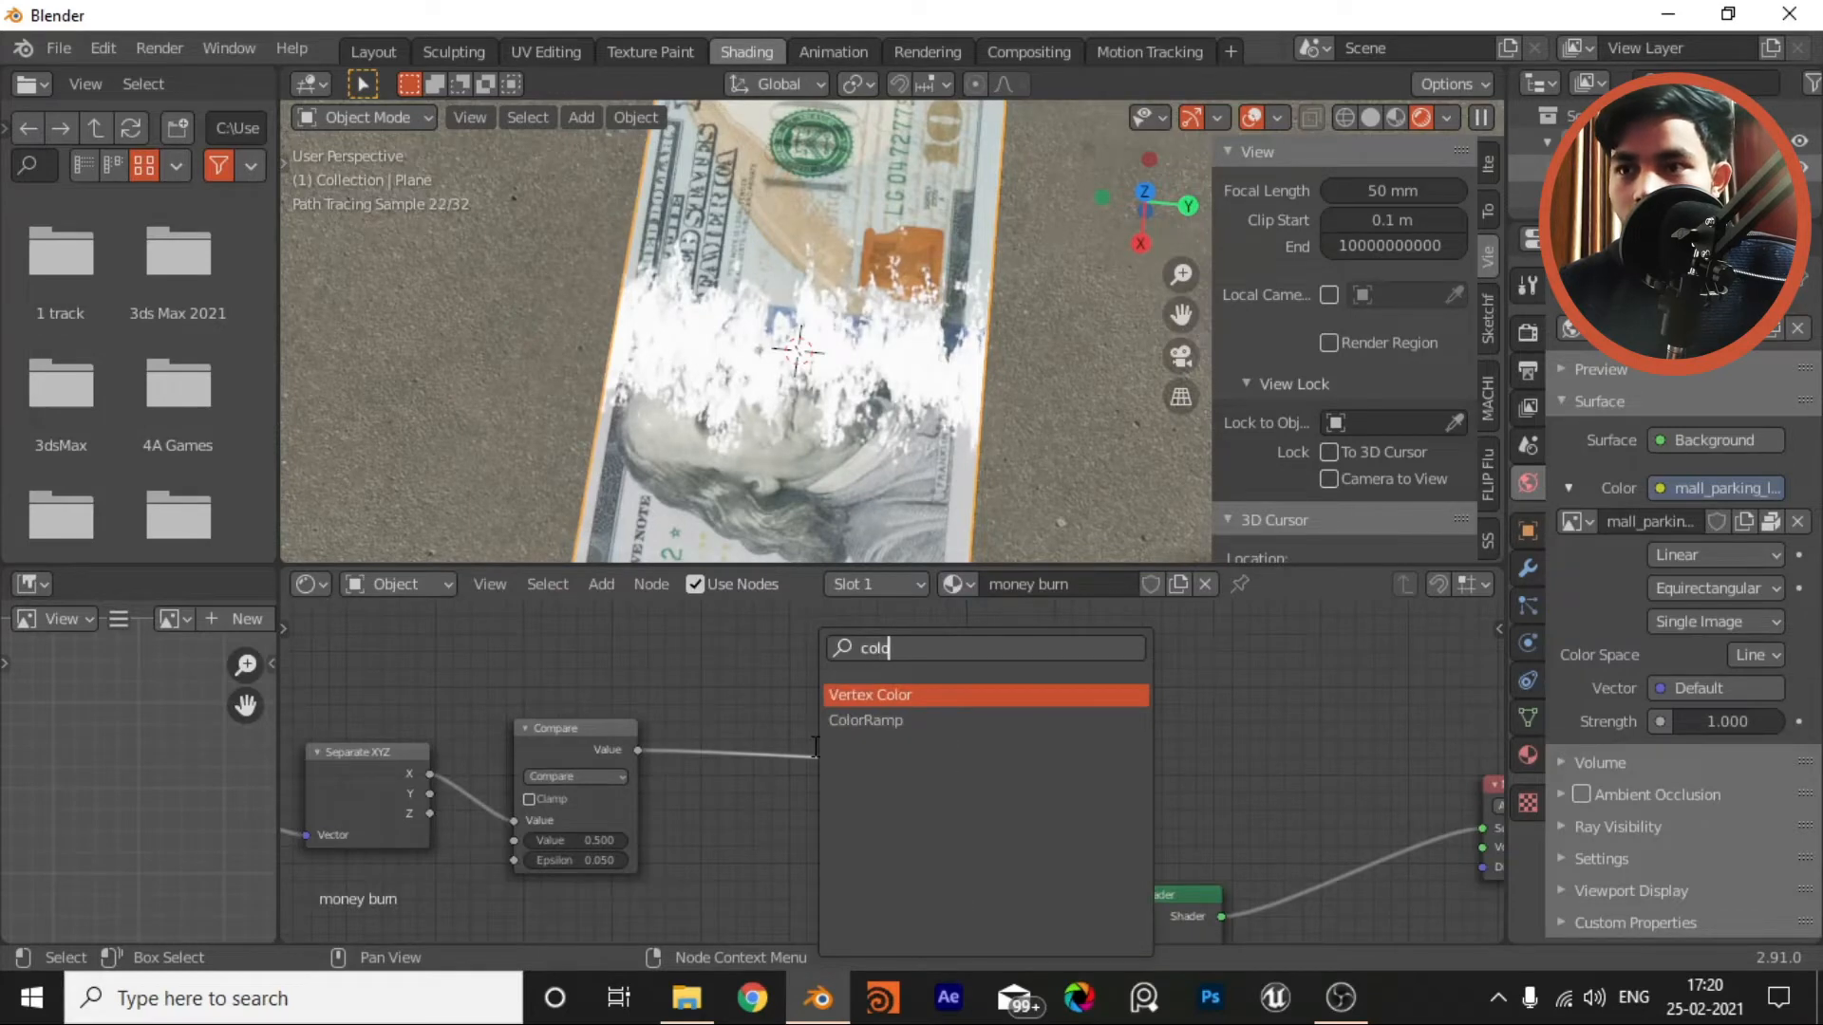
{"action": "left_click", "coordinate": [827, 721]}
{"action": "left_click", "coordinate": [789, 702]}
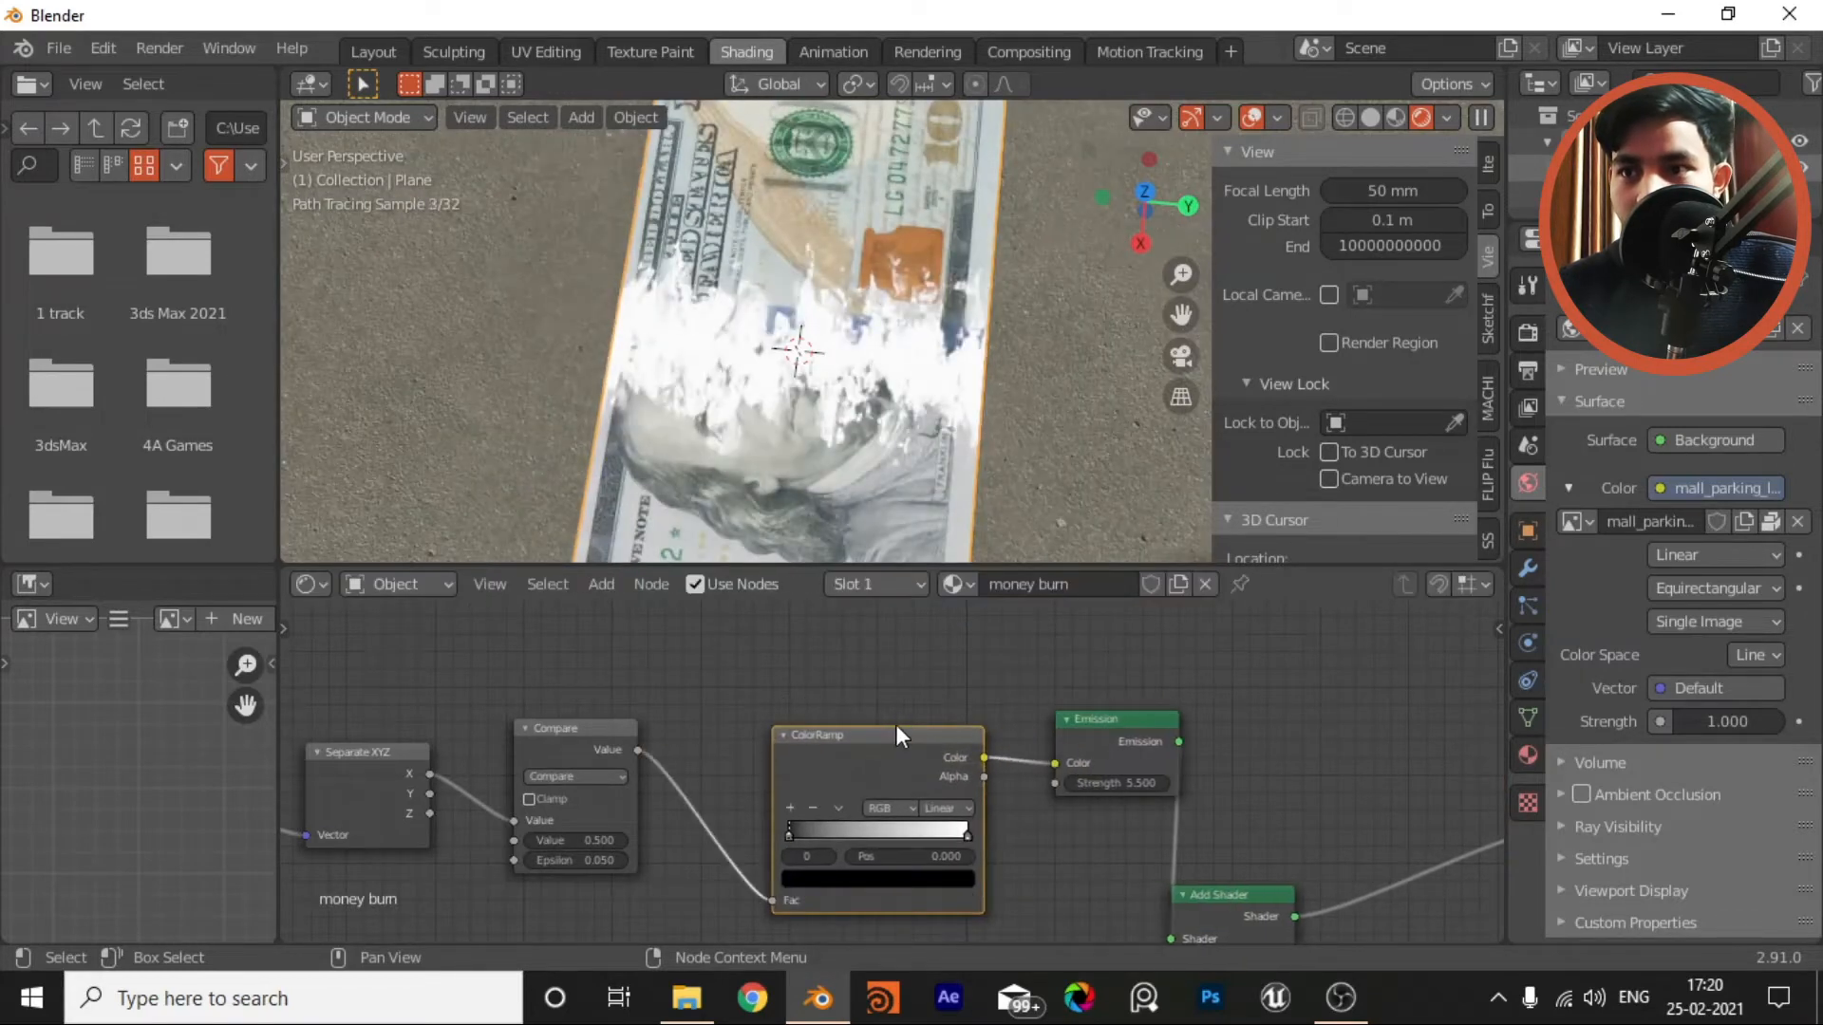
Step: Change the ColorRamp's white stop at position 1.000 to orange for the glowing burn edge
{"action": "scroll", "coordinate": [904, 739], "scroll_direction": "up", "scroll_amount": 4}
{"action": "scroll", "coordinate": [908, 742], "scroll_direction": "up", "scroll_amount": 1}
{"action": "middle_click_drag", "start_coordinate": [909, 742], "coordinate": [801, 679]}
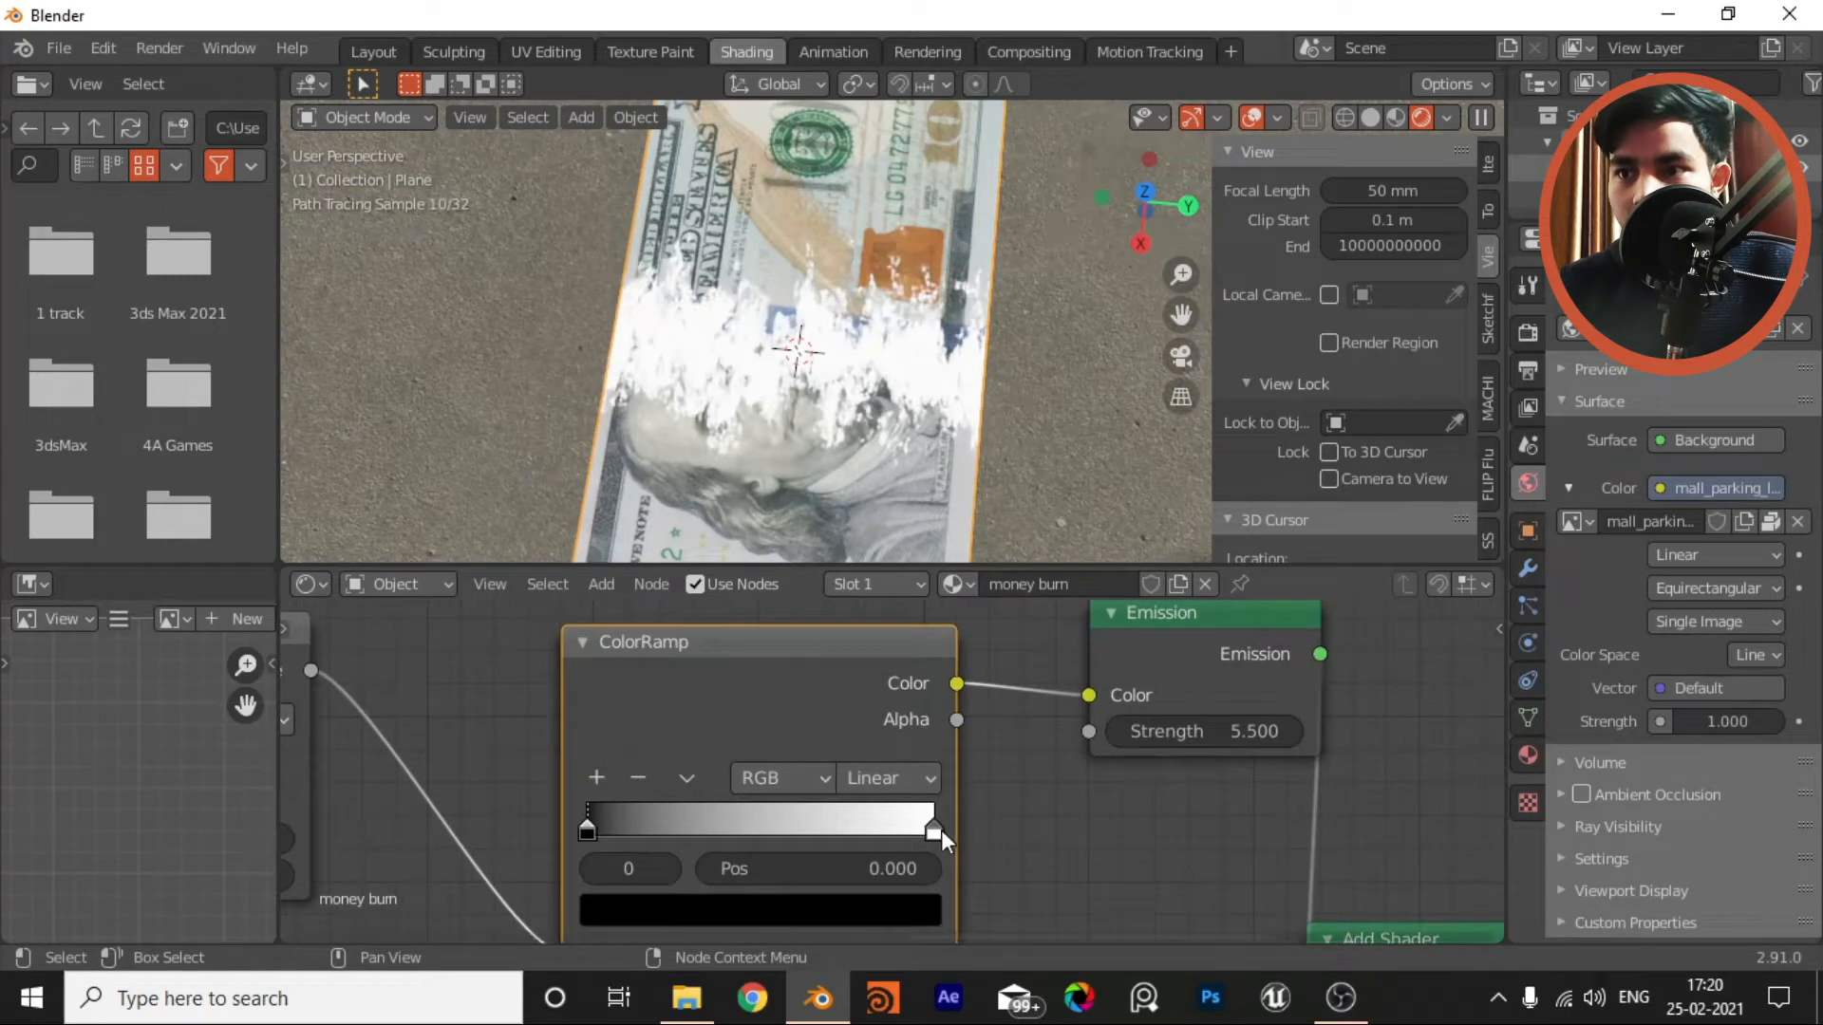
{"action": "left_click", "coordinate": [937, 827]}
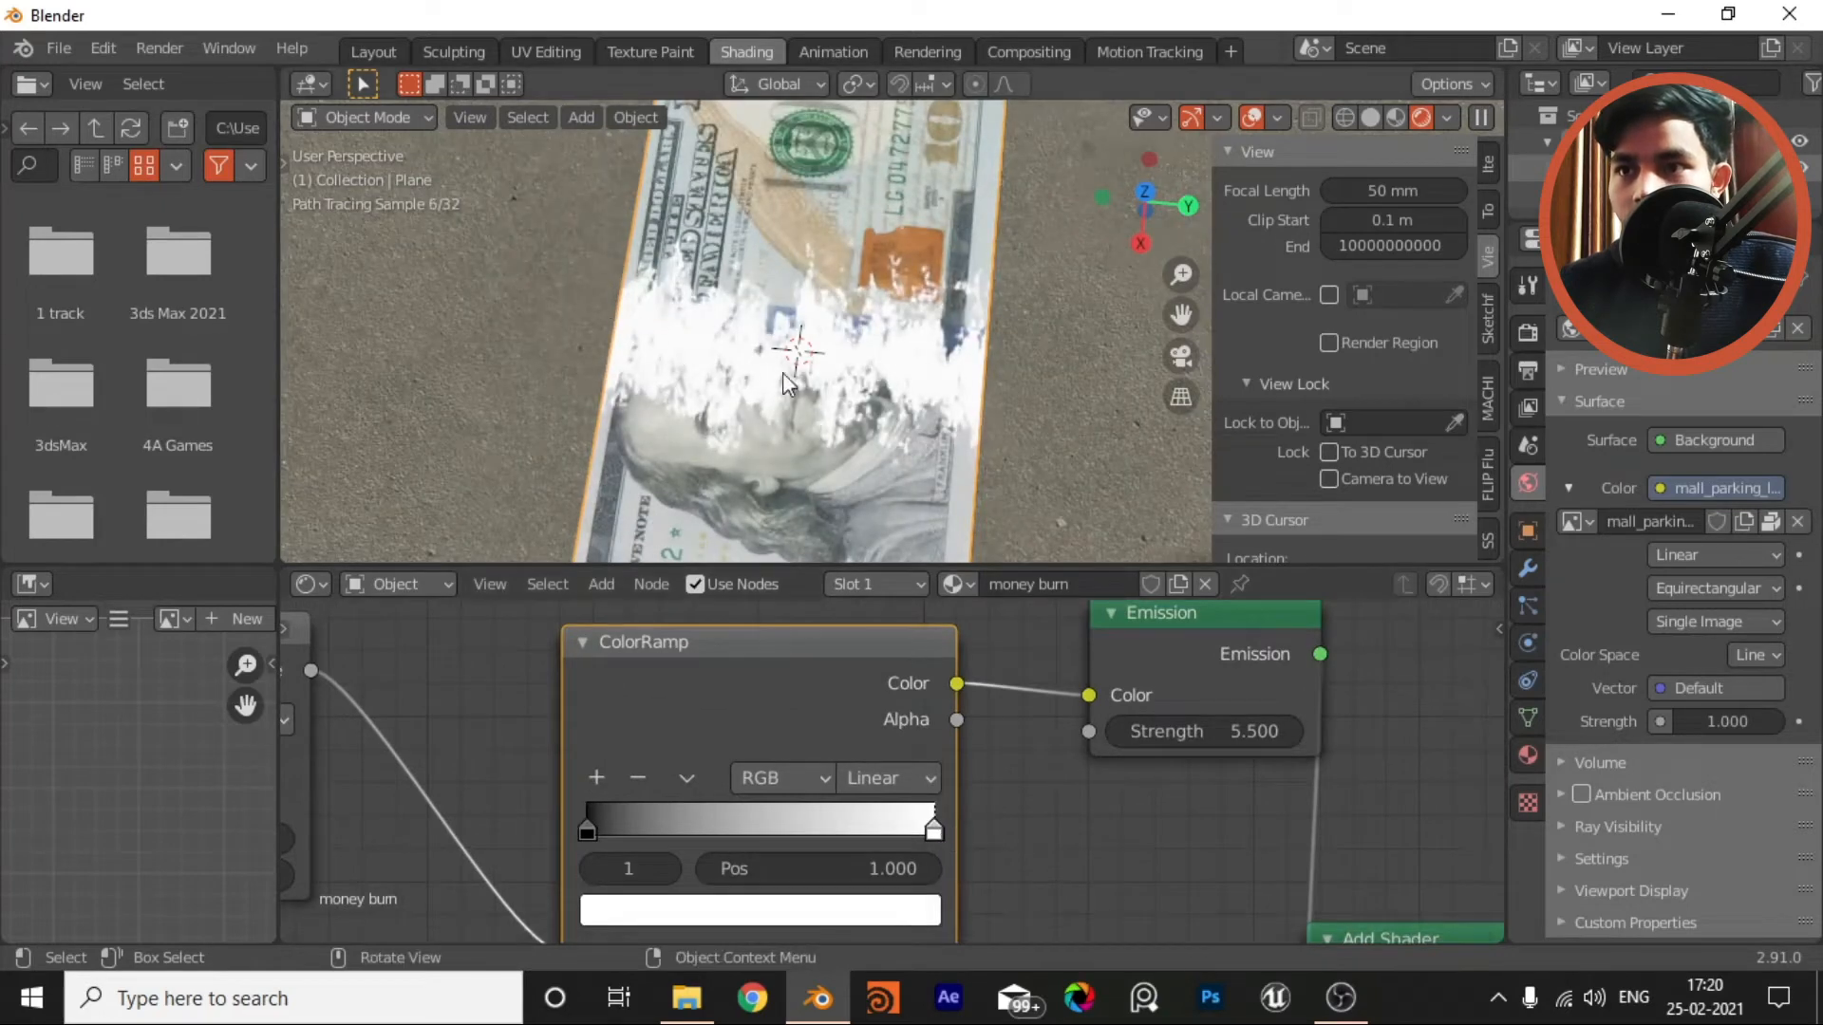
{"action": "middle_click_drag", "start_coordinate": [931, 810], "coordinate": [920, 753]}
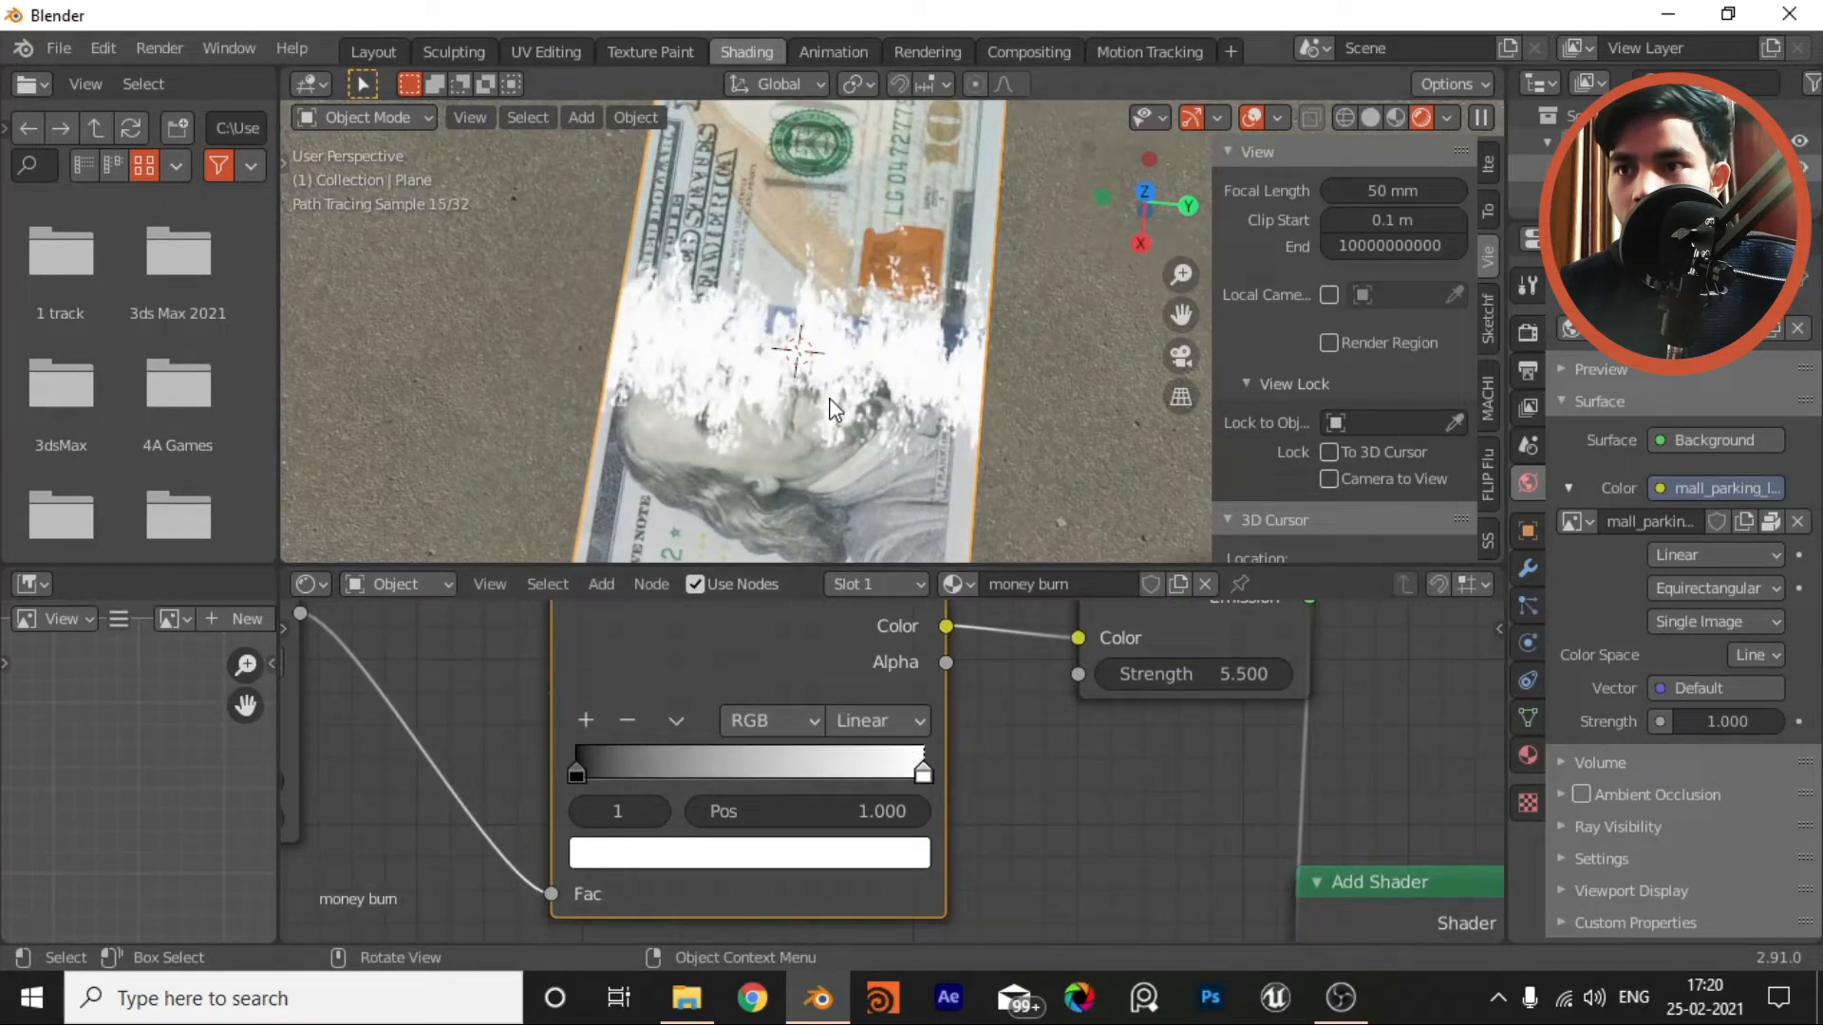
{"action": "scroll", "coordinate": [423, 761], "scroll_direction": "down", "scroll_amount": 1}
{"action": "scroll", "coordinate": [418, 732], "scroll_direction": "up", "scroll_amount": 1}
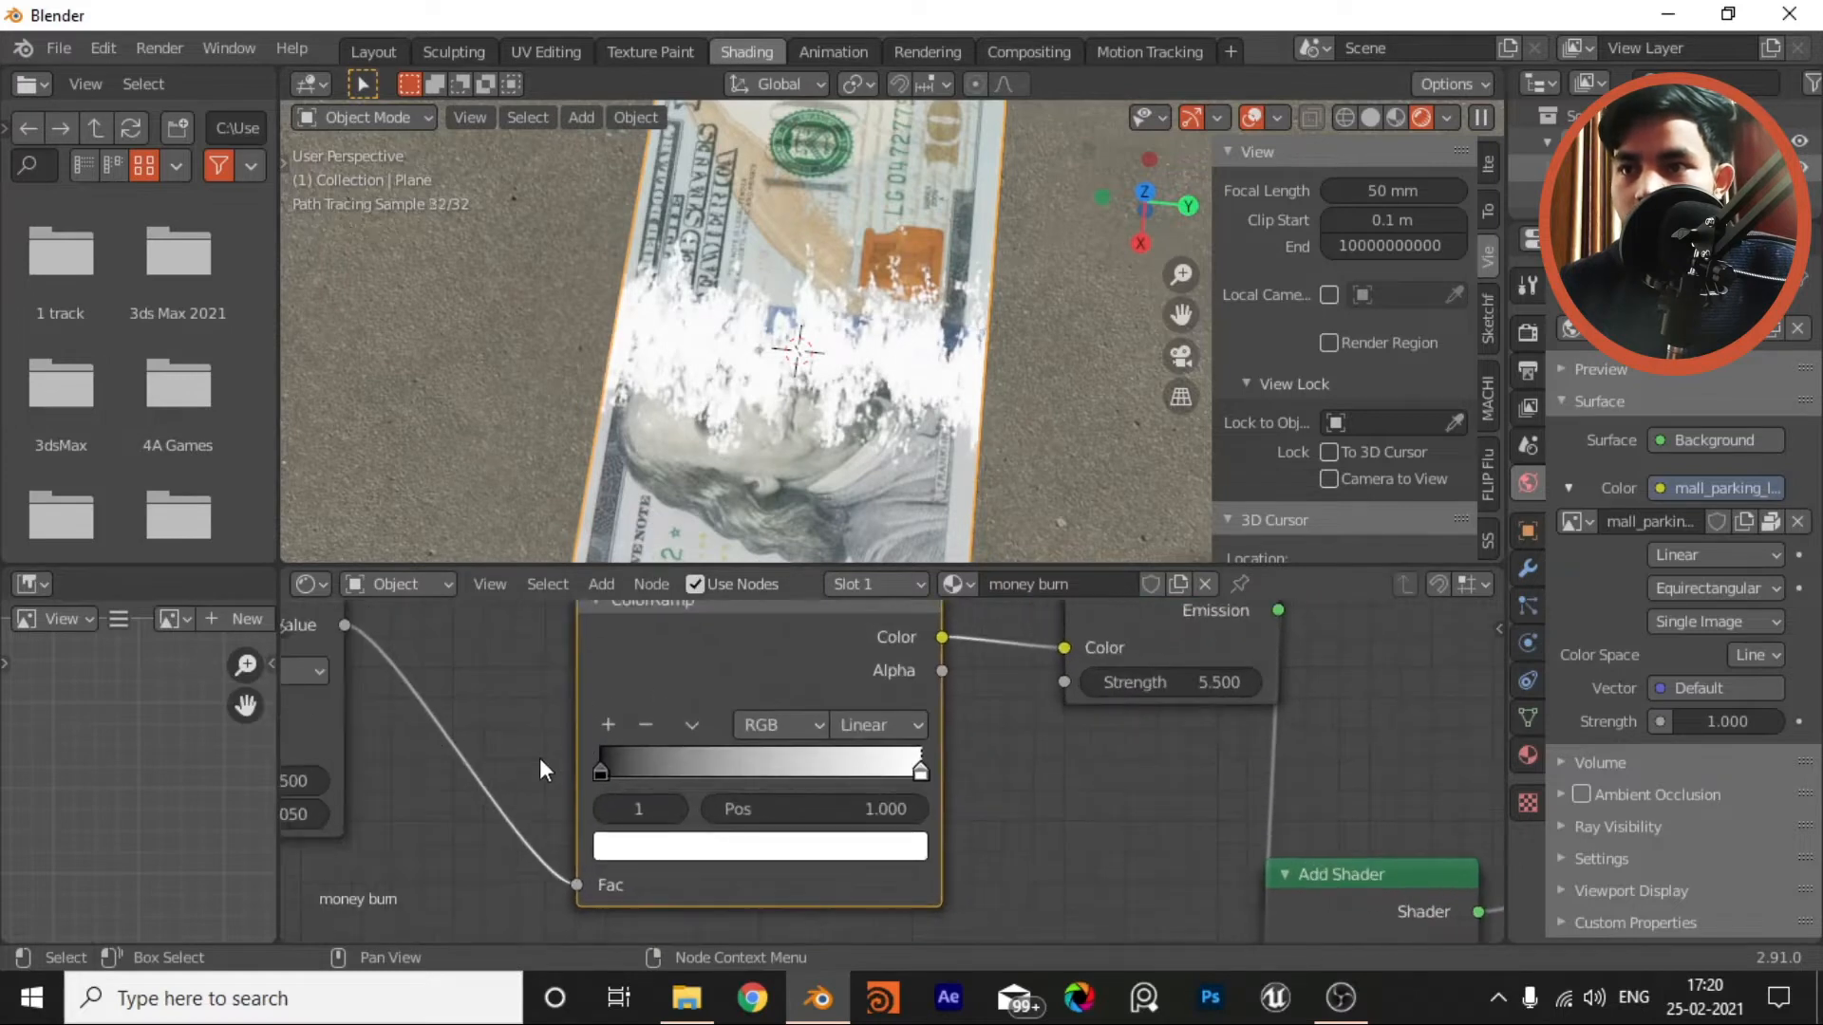
{"action": "left_click", "coordinate": [663, 851]}
{"action": "left_click", "coordinate": [723, 582]}
{"action": "left_click_drag", "start_coordinate": [723, 582], "coordinate": [690, 602]}
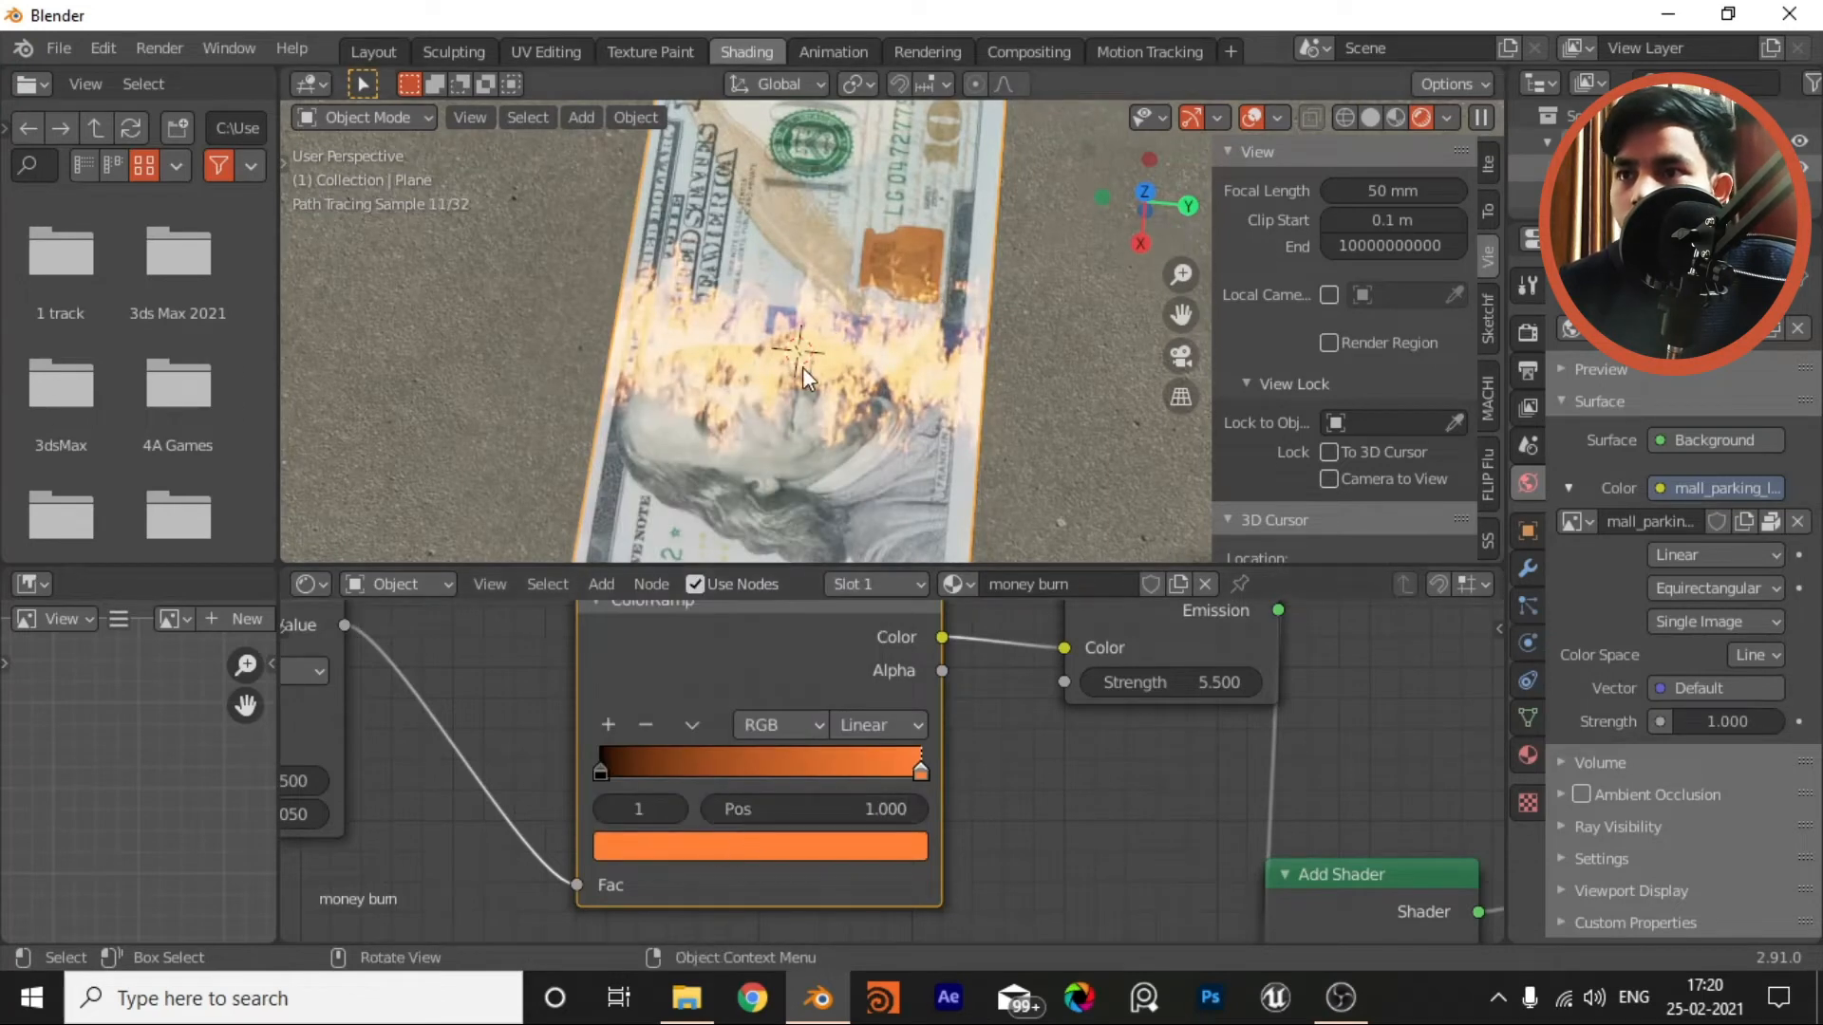
Step: Move the ColorRamp and Emission nodes slightly up to space them out above the Add Shader
{"action": "scroll", "coordinate": [796, 670], "scroll_direction": "down", "scroll_amount": 2}
{"action": "scroll", "coordinate": [834, 697], "scroll_direction": "down", "scroll_amount": 2}
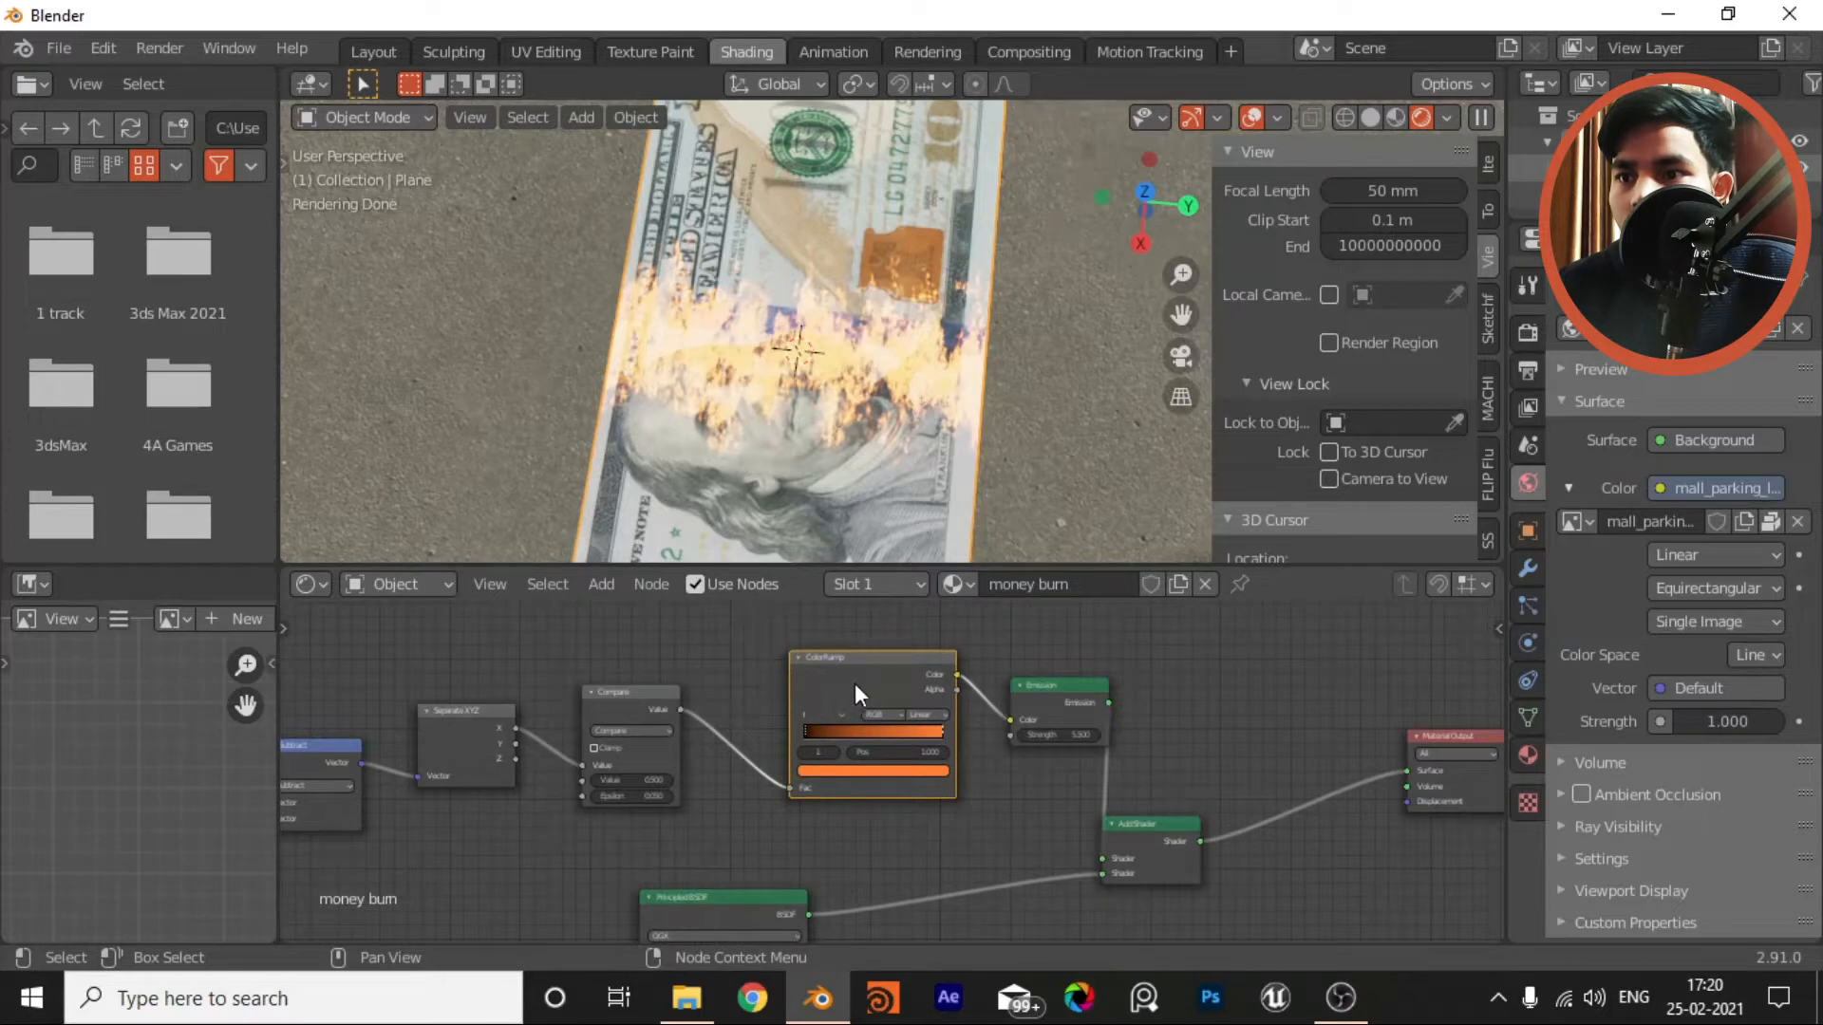
{"action": "left_click_drag", "start_coordinate": [854, 682], "coordinate": [870, 641]}
{"action": "left_click_drag", "start_coordinate": [1050, 686], "coordinate": [1112, 627]}
{"action": "scroll", "coordinate": [963, 698], "scroll_direction": "down", "scroll_amount": 3}
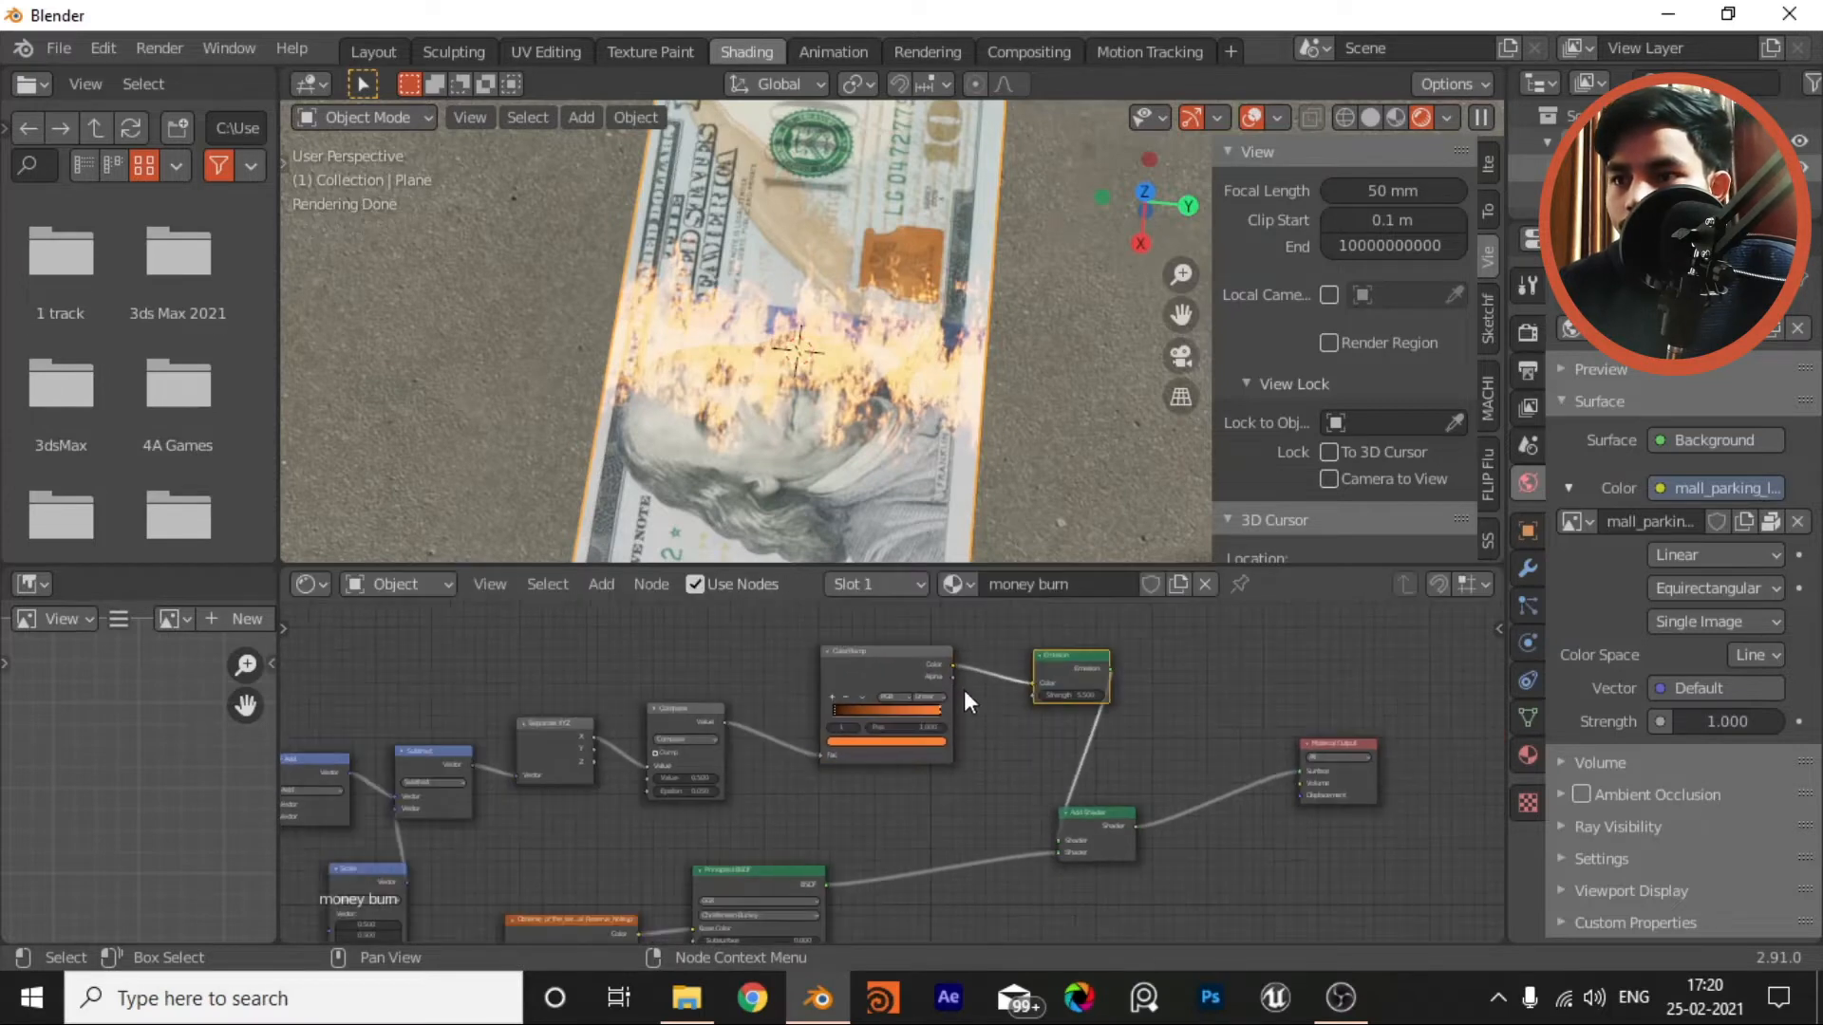
Step: Examine the burn edge on the banknote together with the Compare node's settings and the shader node connections
{"action": "middle_click_drag", "start_coordinate": [955, 681], "coordinate": [982, 653]}
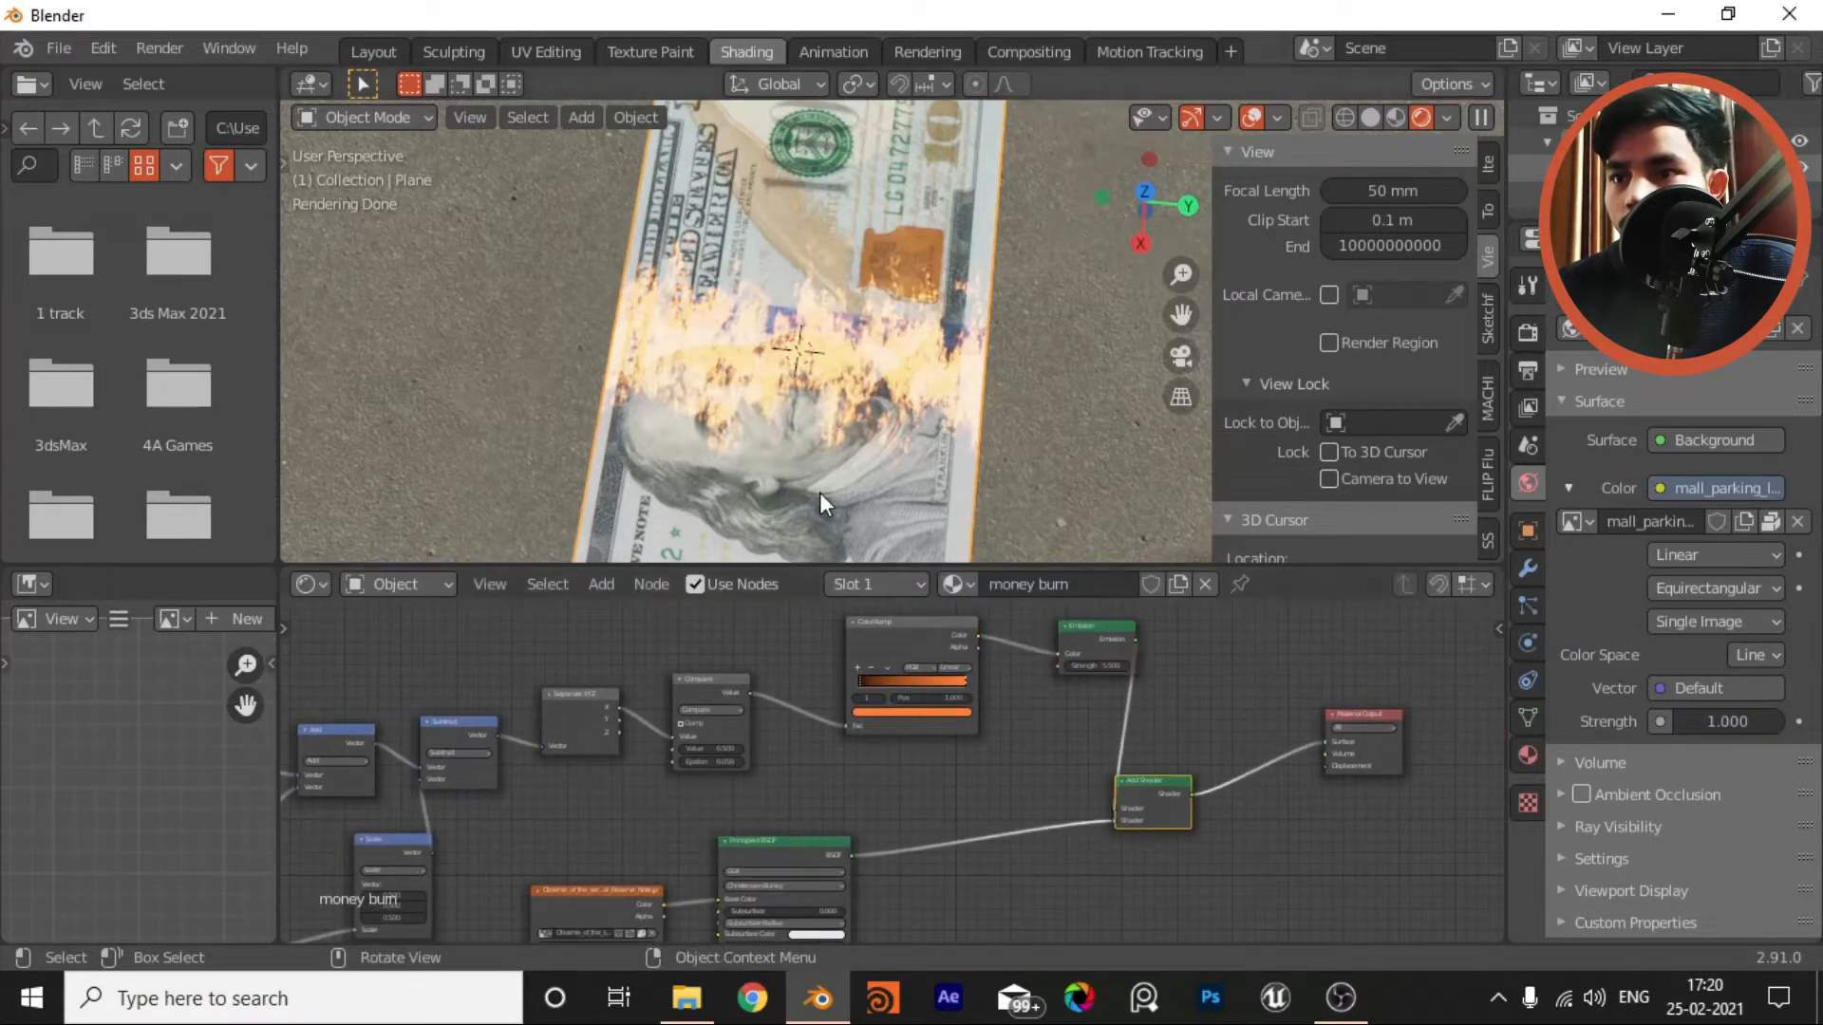
{"action": "scroll", "coordinate": [832, 797], "scroll_direction": "up", "scroll_amount": 3}
{"action": "scroll", "coordinate": [854, 798], "scroll_direction": "up", "scroll_amount": 4}
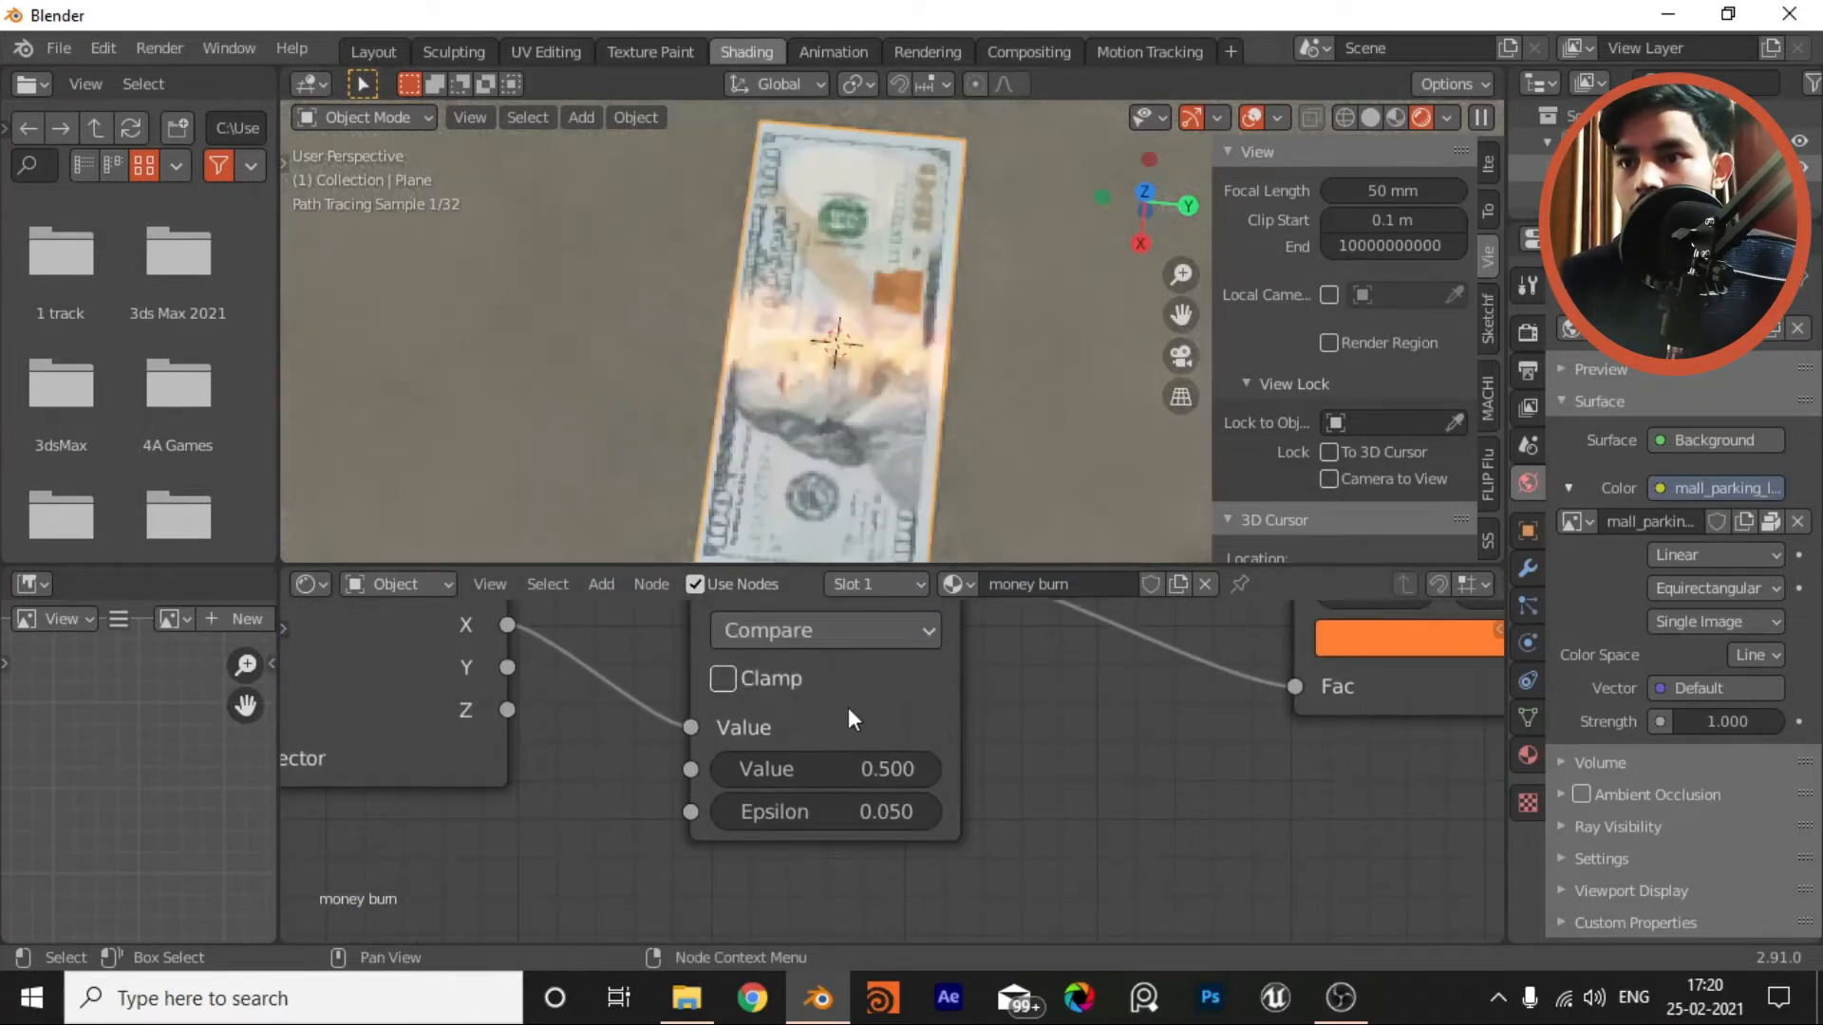
{"action": "mouse_move", "coordinate": [826, 769]}
{"action": "left_mouse_down"}
{"action": "mouse_move", "coordinate": [912, 769]}
{"action": "mouse_move", "coordinate": [803, 769]}
{"action": "mouse_move", "coordinate": [834, 770]}
{"action": "left_mouse_up"}
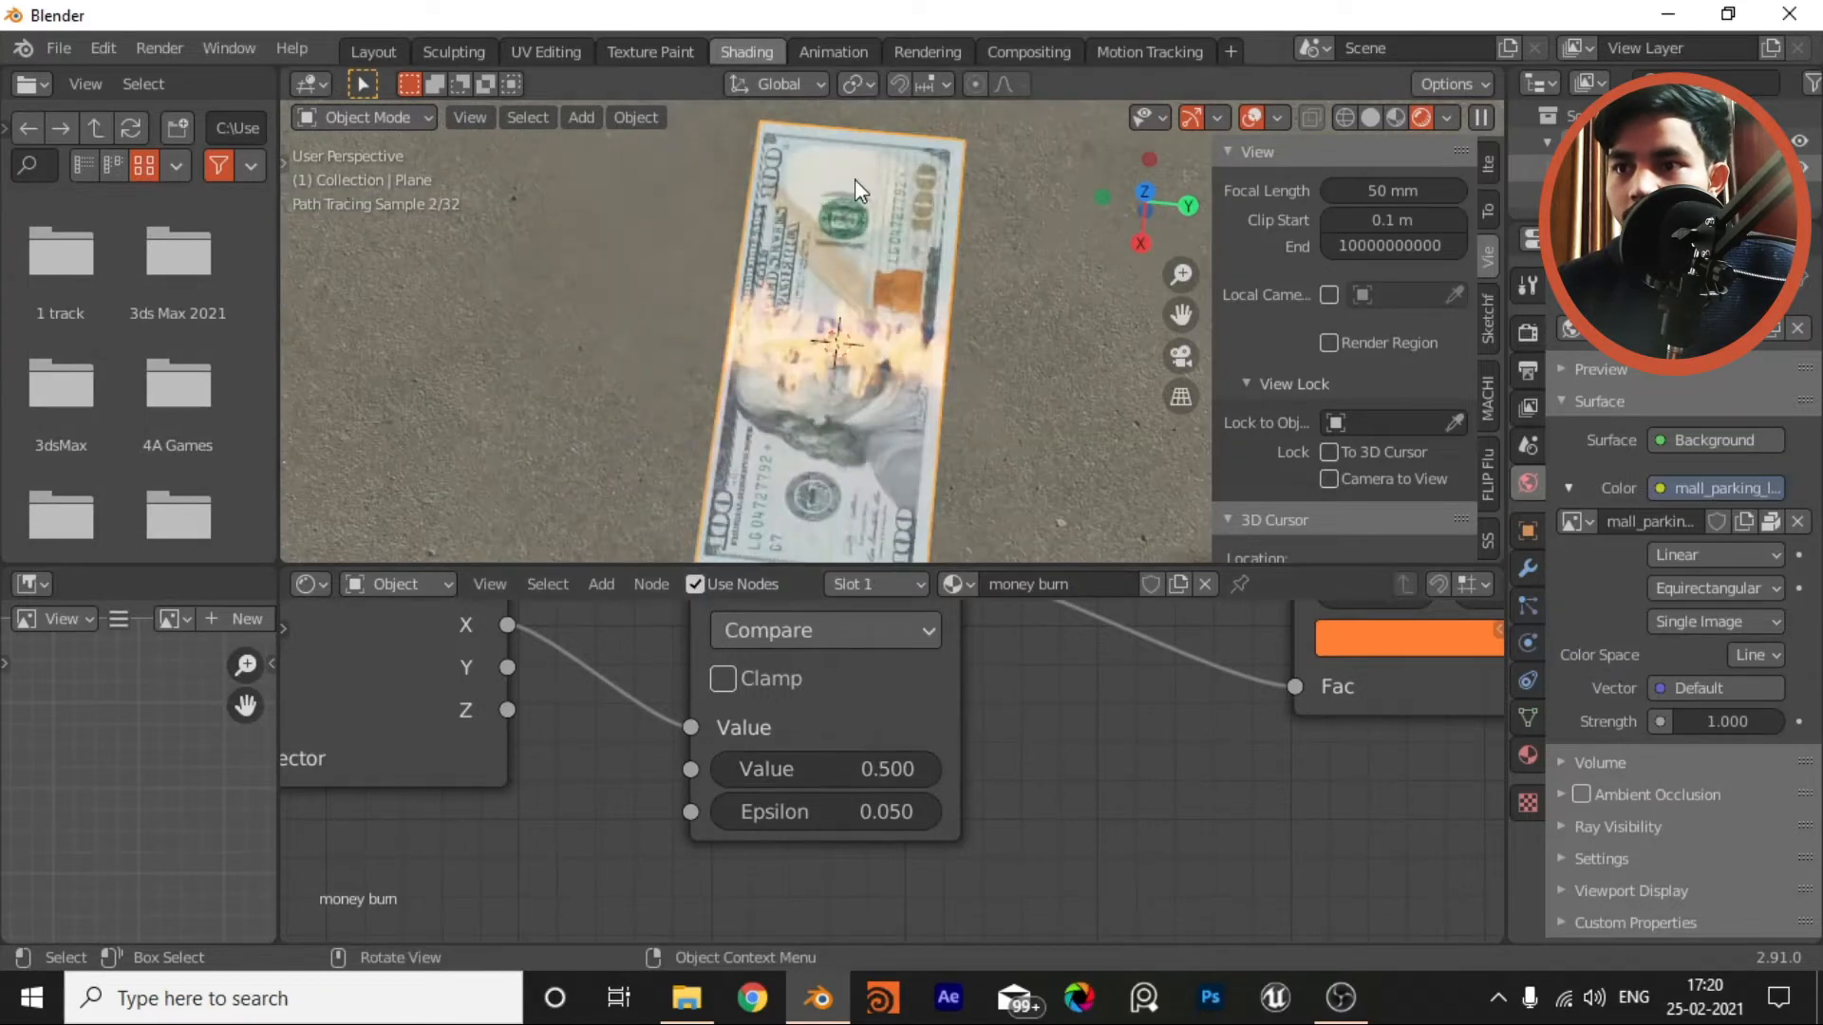
{"action": "middle_click_drag", "start_coordinate": [879, 353], "coordinate": [833, 281], "text": "shift"}
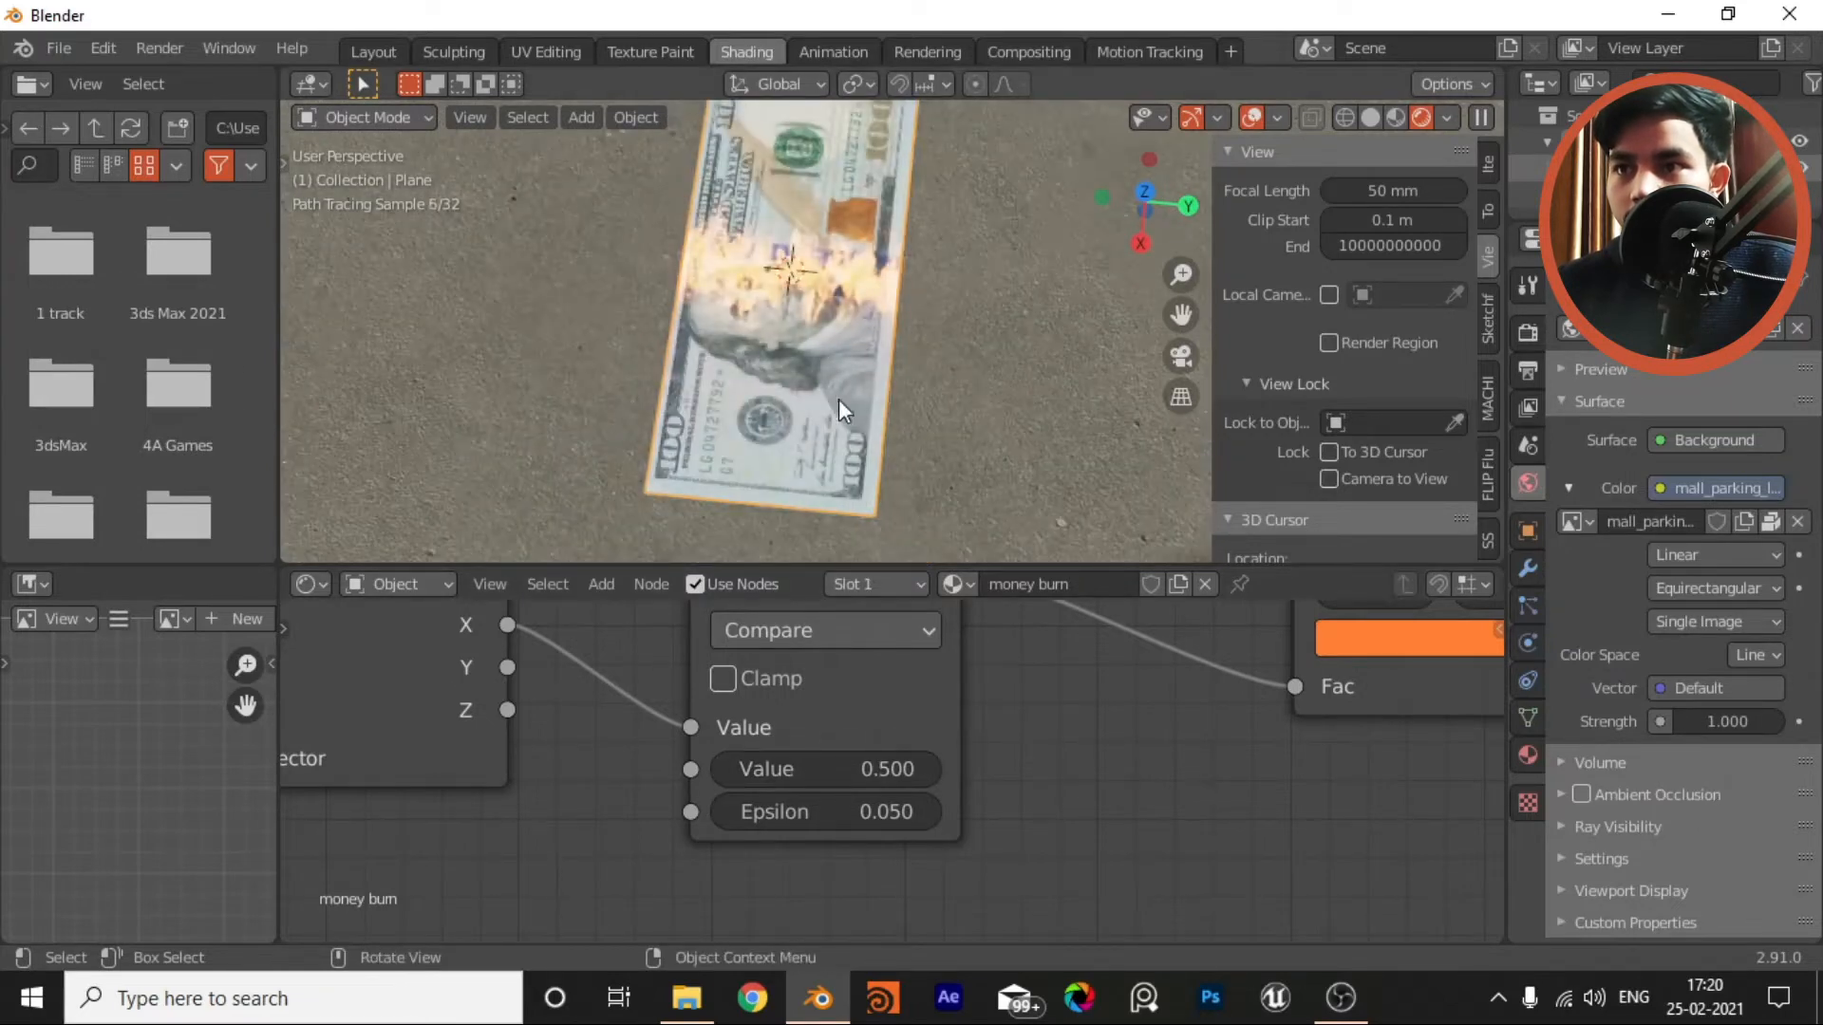
{"action": "scroll", "coordinate": [1091, 773], "scroll_direction": "down", "scroll_amount": 4}
{"action": "middle_click_drag", "start_coordinate": [1142, 755], "coordinate": [1000, 736]}
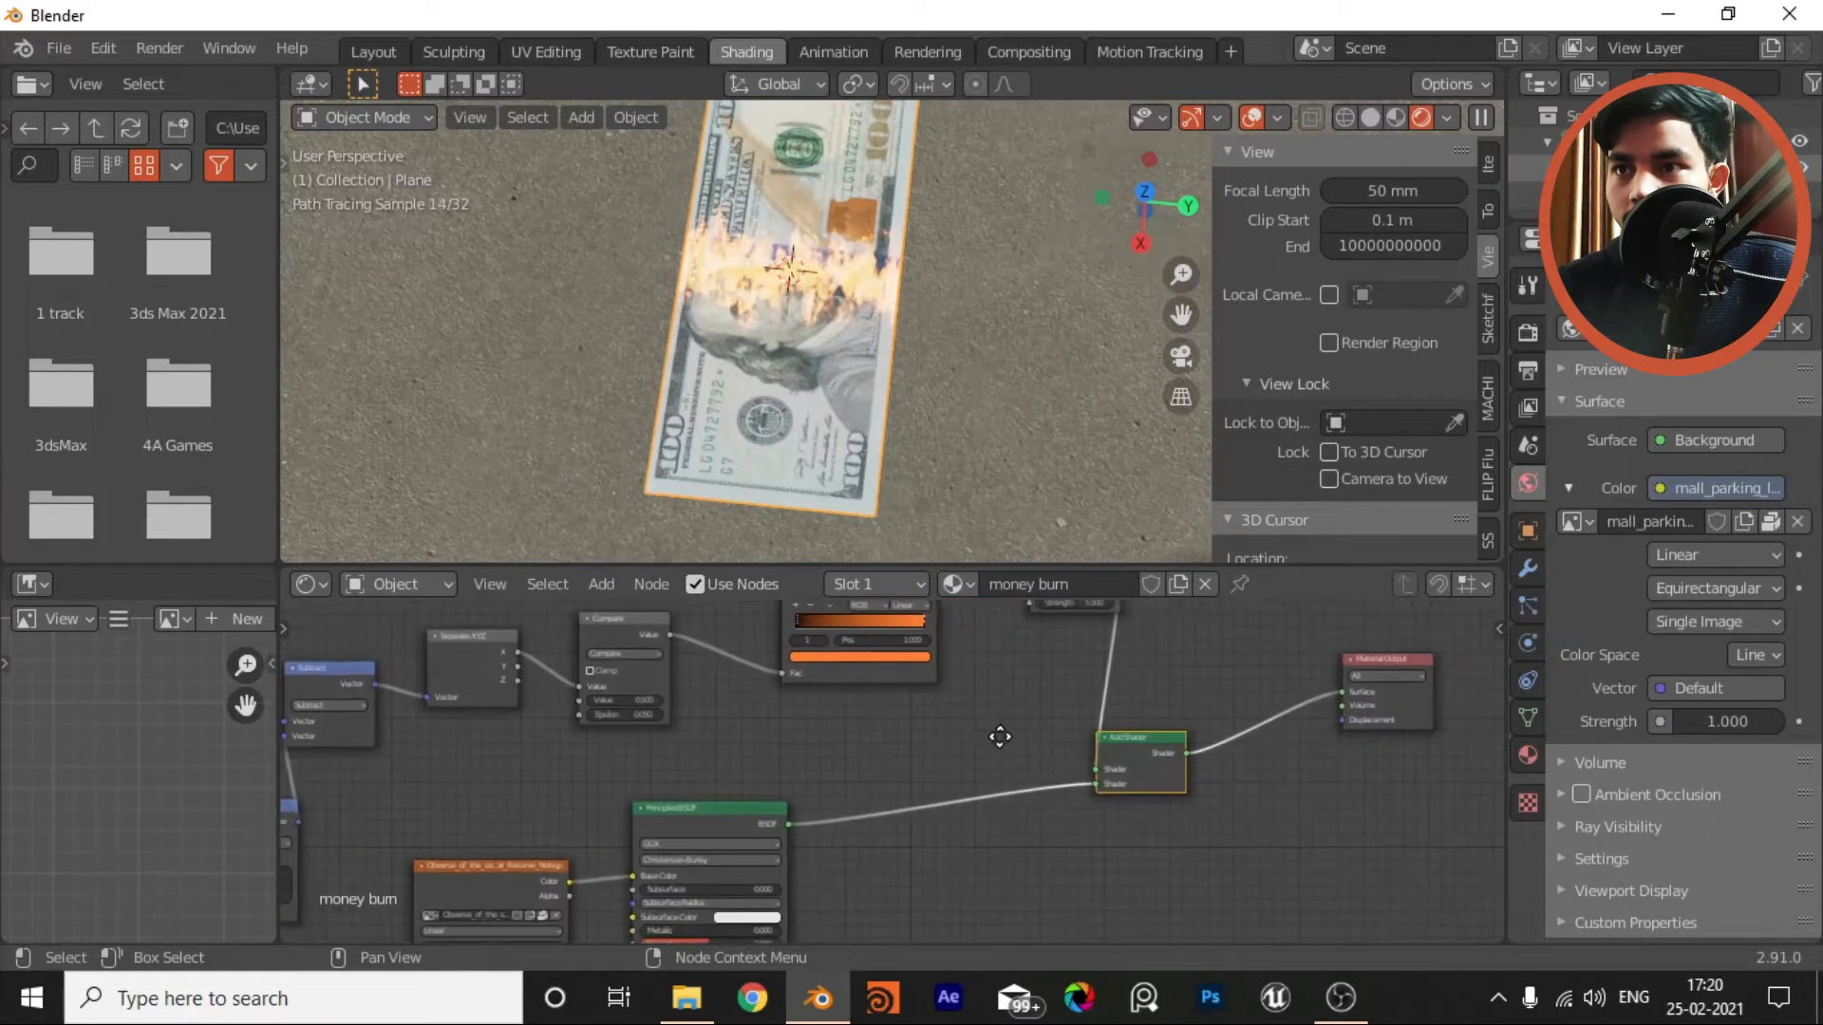
{"action": "scroll", "coordinate": [891, 756], "scroll_direction": "up", "scroll_amount": 4}
{"action": "middle_click_drag", "start_coordinate": [890, 756], "coordinate": [988, 821]}
{"action": "scroll", "coordinate": [1102, 790], "scroll_direction": "up", "scroll_amount": 2}
{"action": "scroll", "coordinate": [1168, 773], "scroll_direction": "down", "scroll_amount": 5}
Step: Add a Transparent BSDF node and place it beside the Principled BSDF, below its link to the Add Shader
{"action": "left_click_drag", "start_coordinate": [705, 709], "coordinate": [671, 666]}
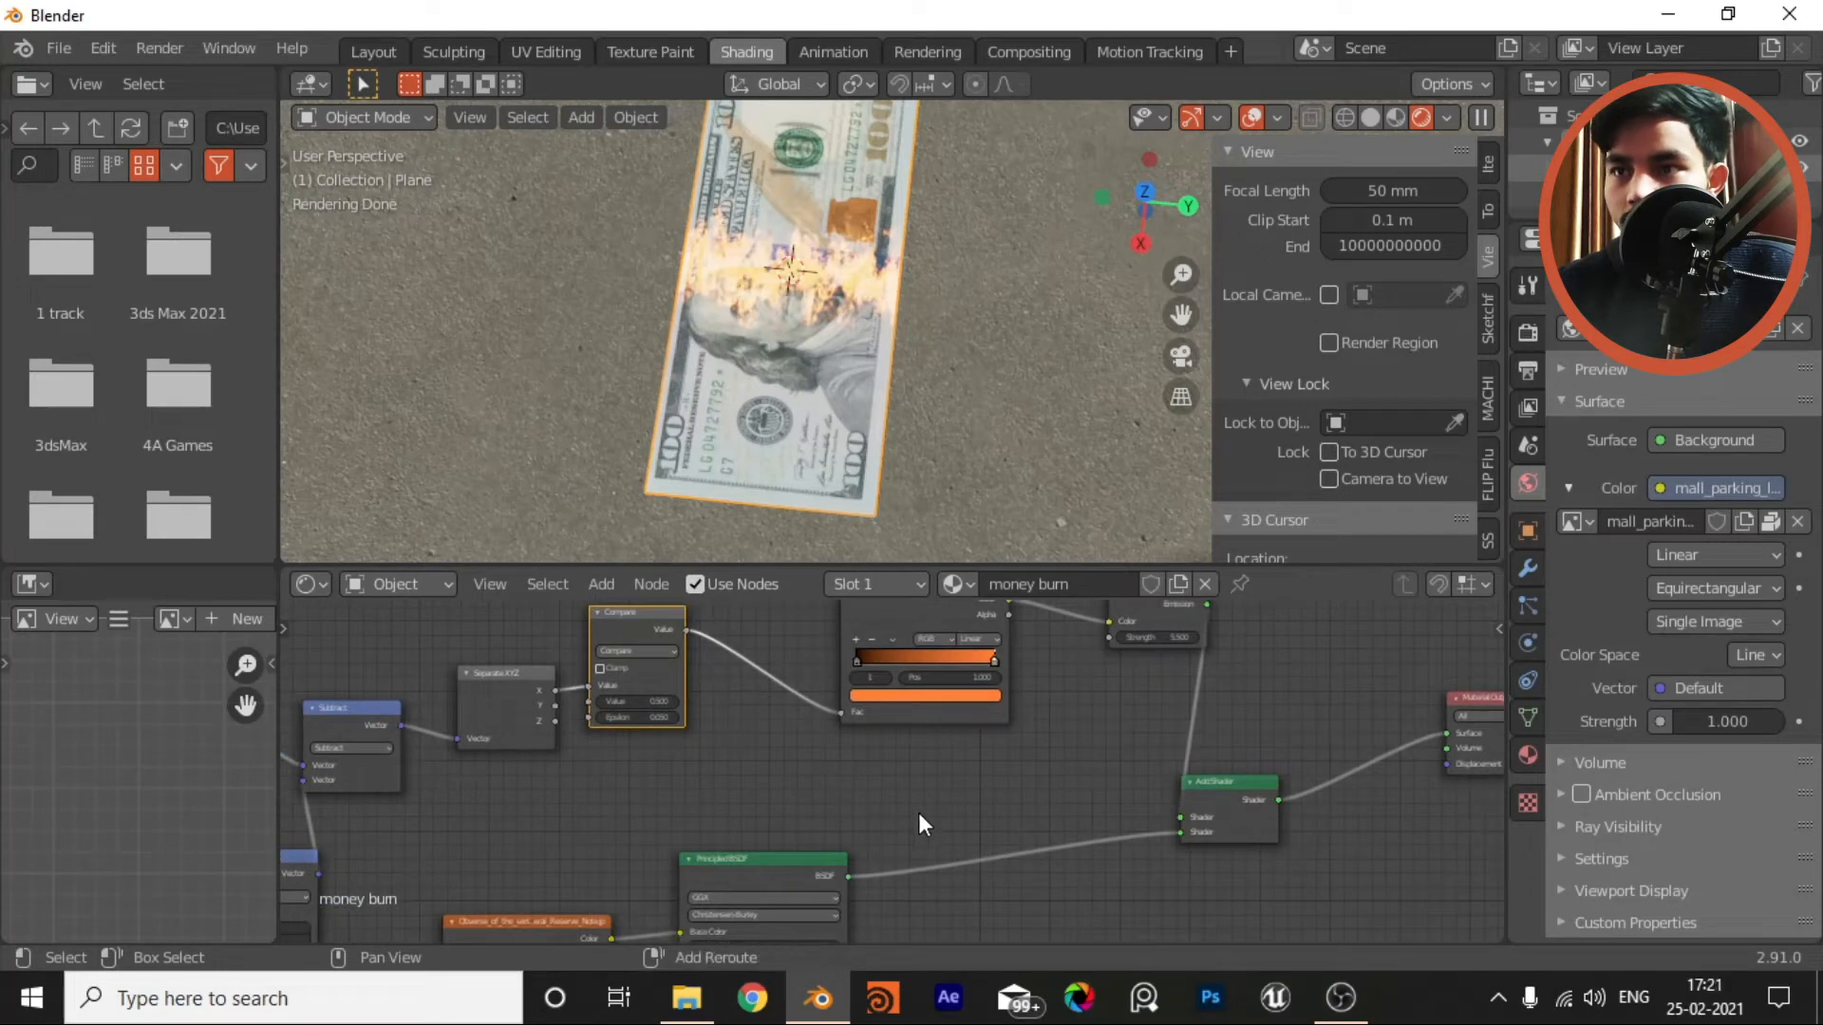
{"action": "key", "text": "shift+a"}
{"action": "type", "text": "strans"}
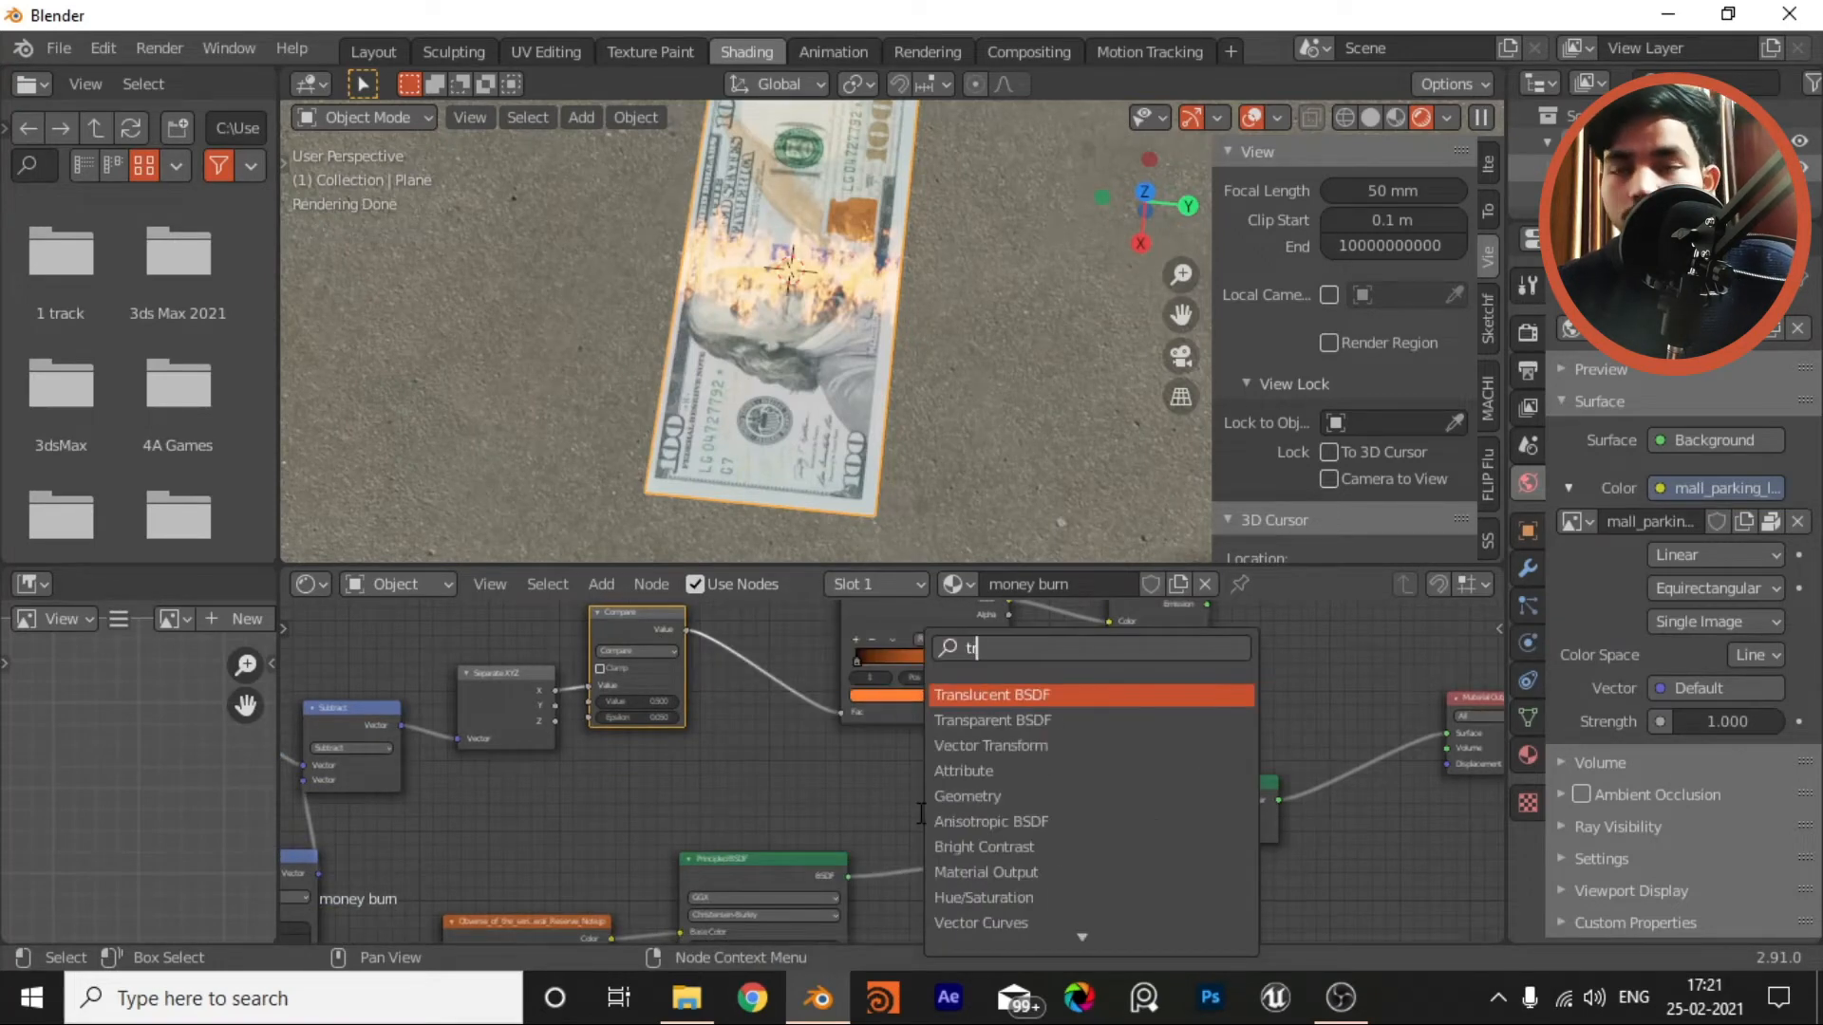
{"action": "left_click", "coordinate": [1034, 723]}
{"action": "left_click", "coordinate": [1102, 793]}
{"action": "scroll", "coordinate": [1106, 792], "scroll_direction": "up", "scroll_amount": 1}
{"action": "scroll", "coordinate": [1105, 792], "scroll_direction": "up", "scroll_amount": 2}
{"action": "middle_click_drag", "start_coordinate": [1103, 794], "coordinate": [1065, 724]}
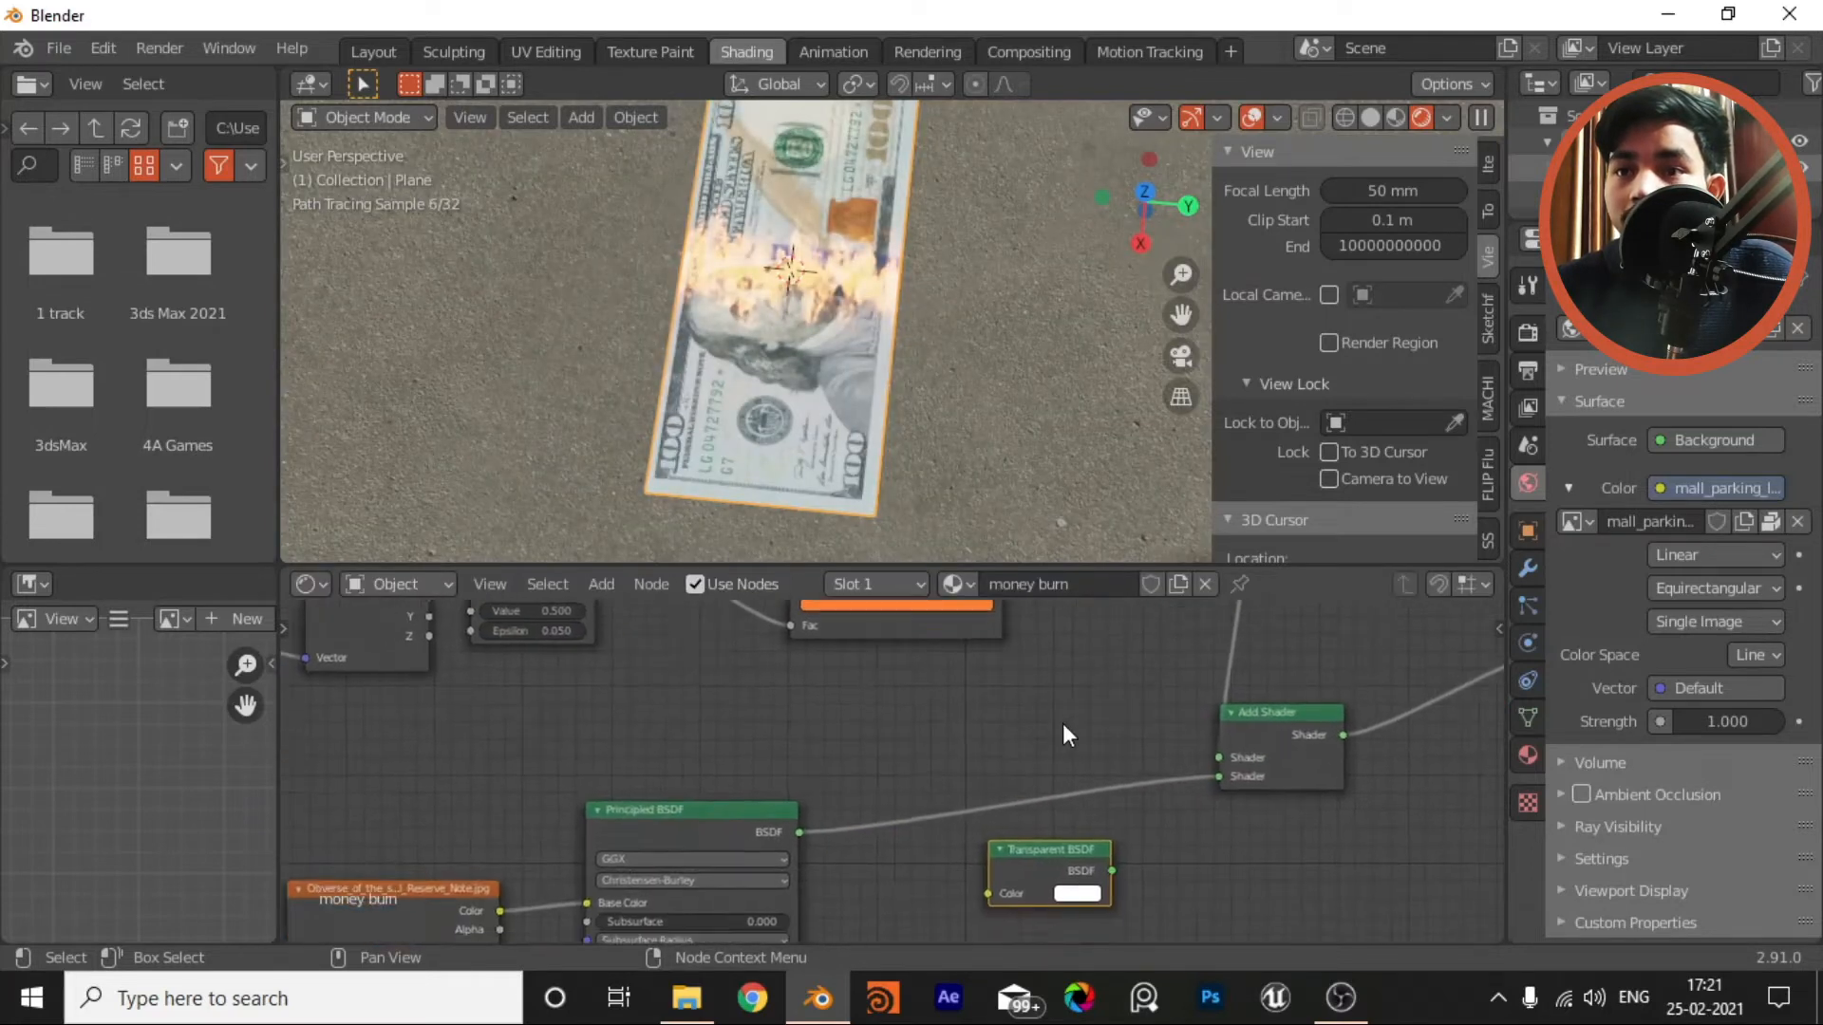
{"action": "left_click_drag", "start_coordinate": [1077, 854], "coordinate": [1029, 862]}
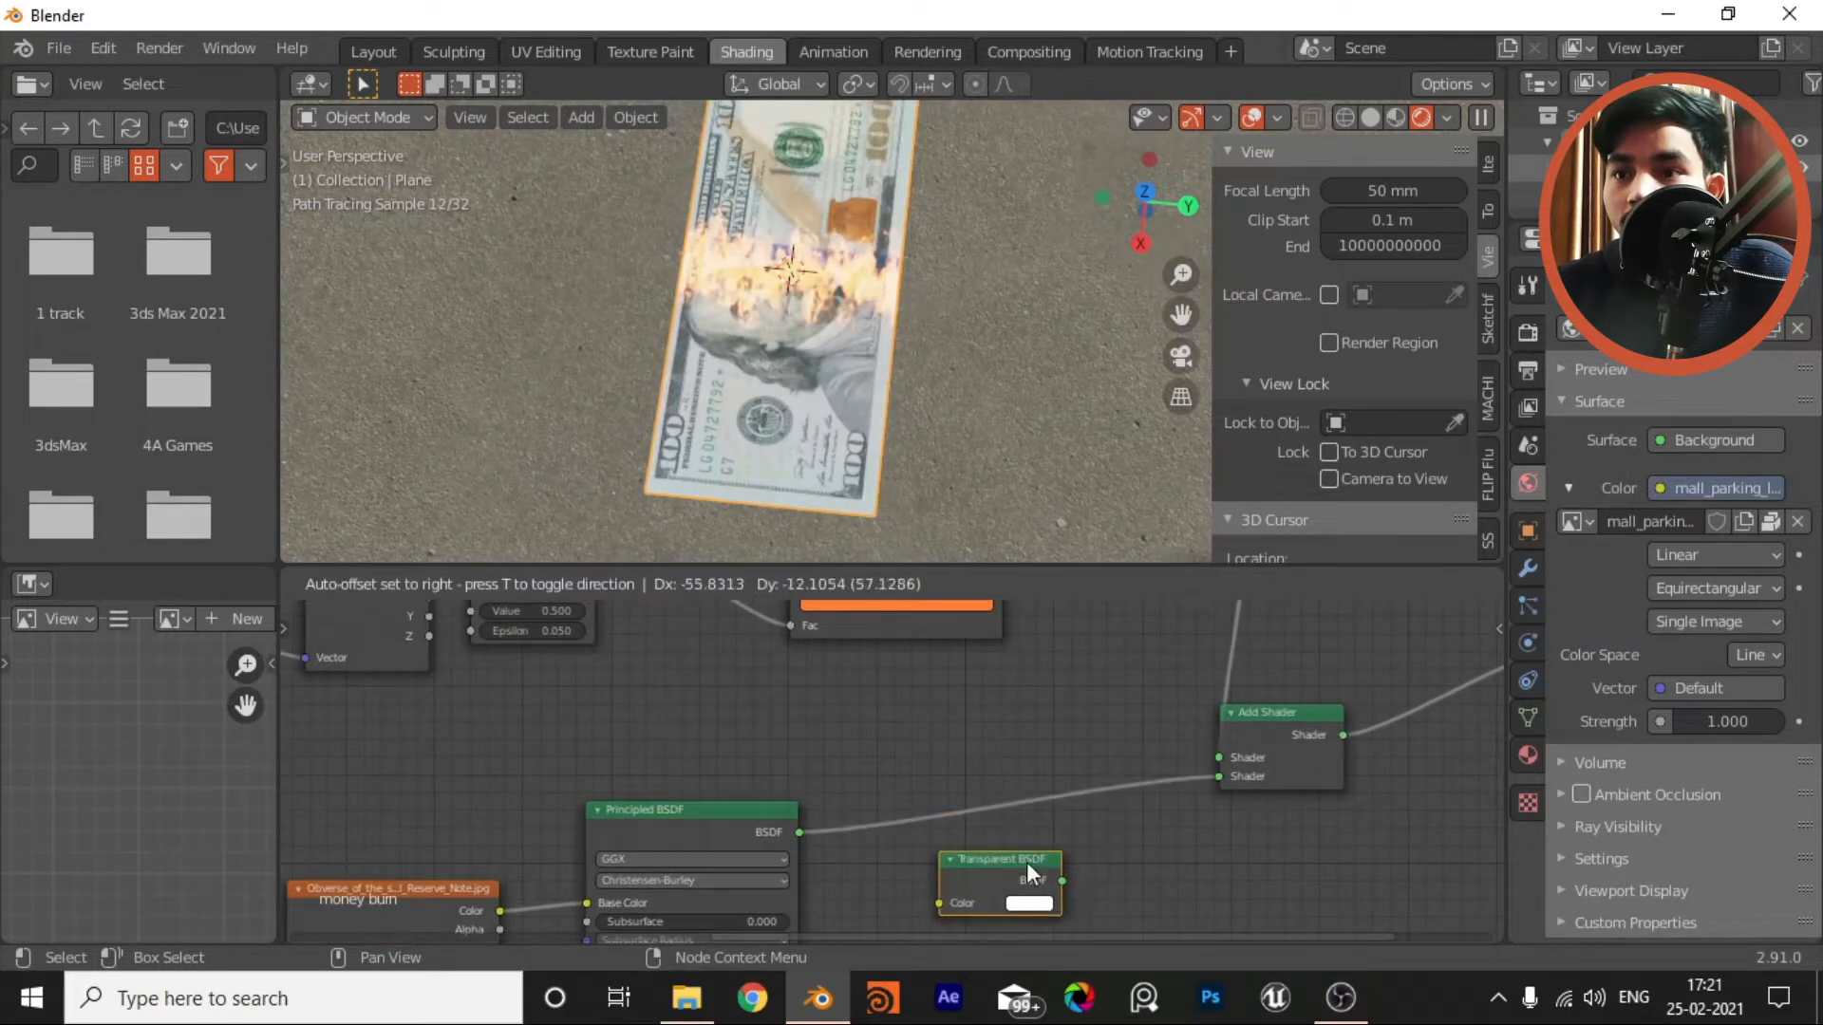
Step: Duplicate the Add Shader onto the Principled BSDF link and connect the Transparent BSDF to the copy's second Shader input
{"action": "left_click", "coordinate": [1305, 716]}
{"action": "key", "text": "shift+d"}
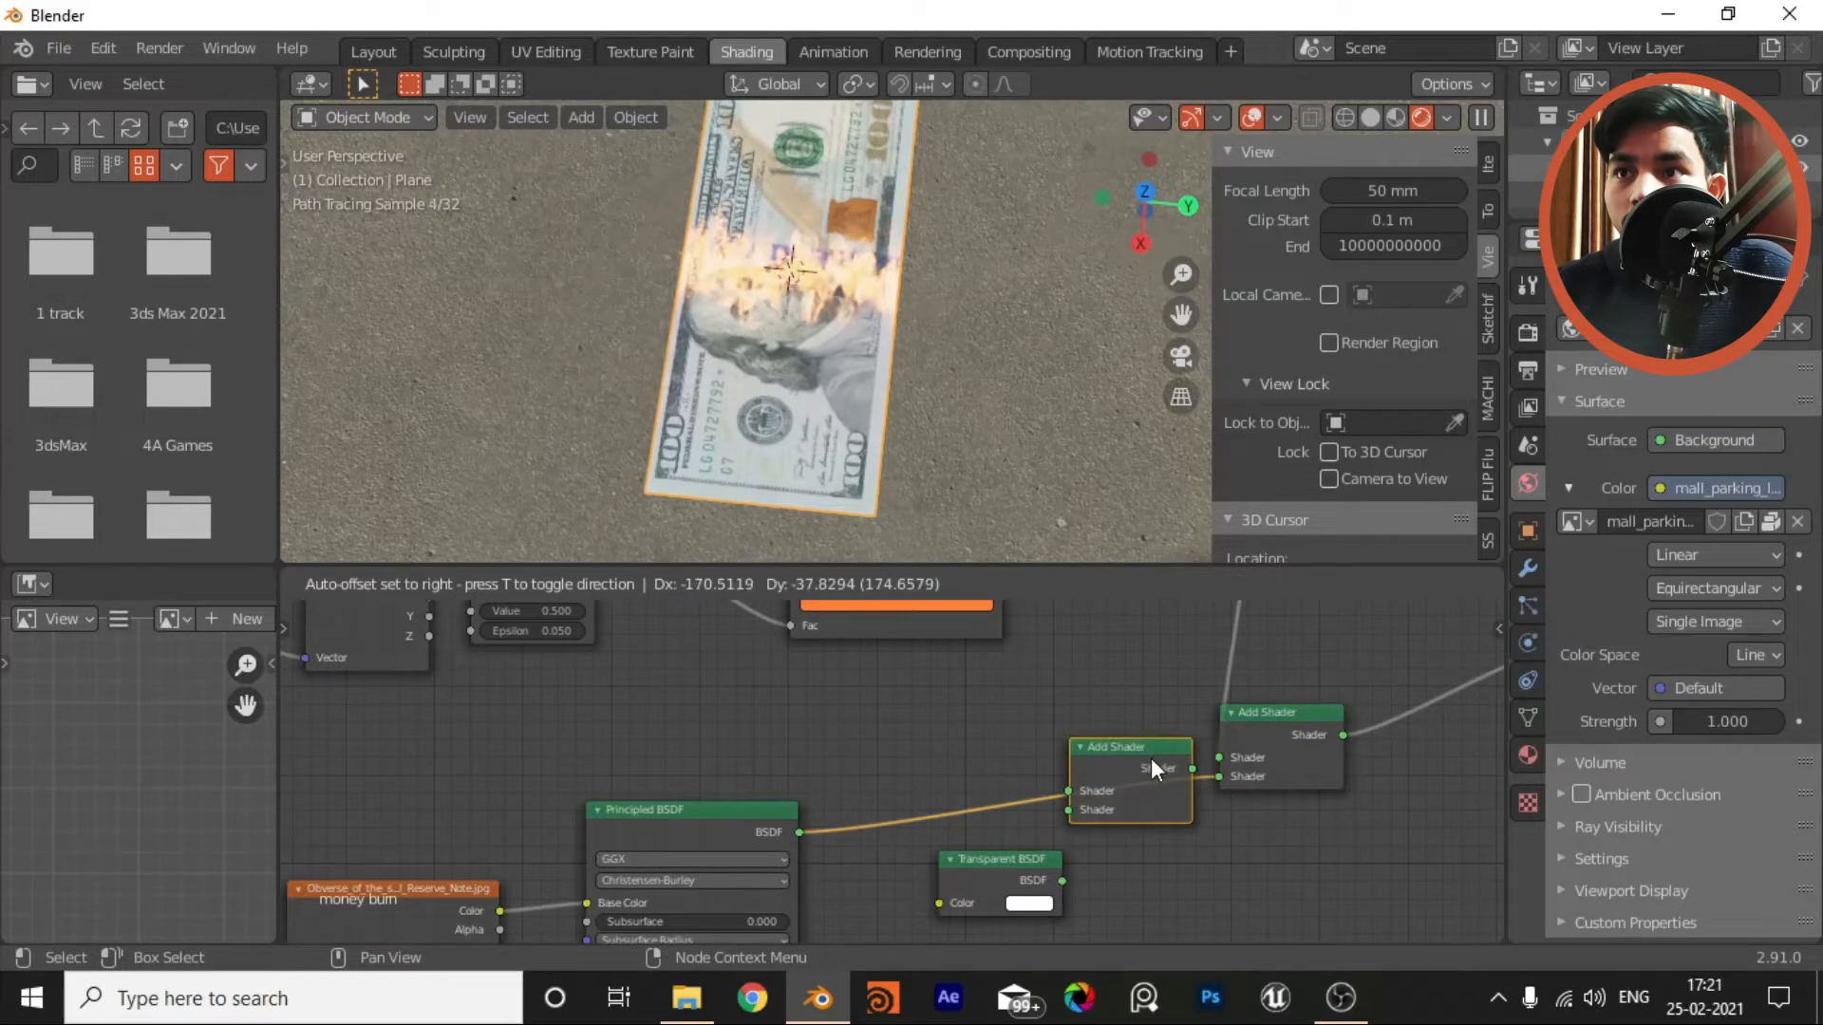
{"action": "left_click", "coordinate": [1168, 765]}
{"action": "left_click_drag", "start_coordinate": [1120, 888], "coordinate": [1090, 838]}
{"action": "left_click_drag", "start_coordinate": [1091, 870], "coordinate": [1052, 876]}
{"action": "middle_click_drag", "start_coordinate": [1081, 847], "coordinate": [1026, 819]}
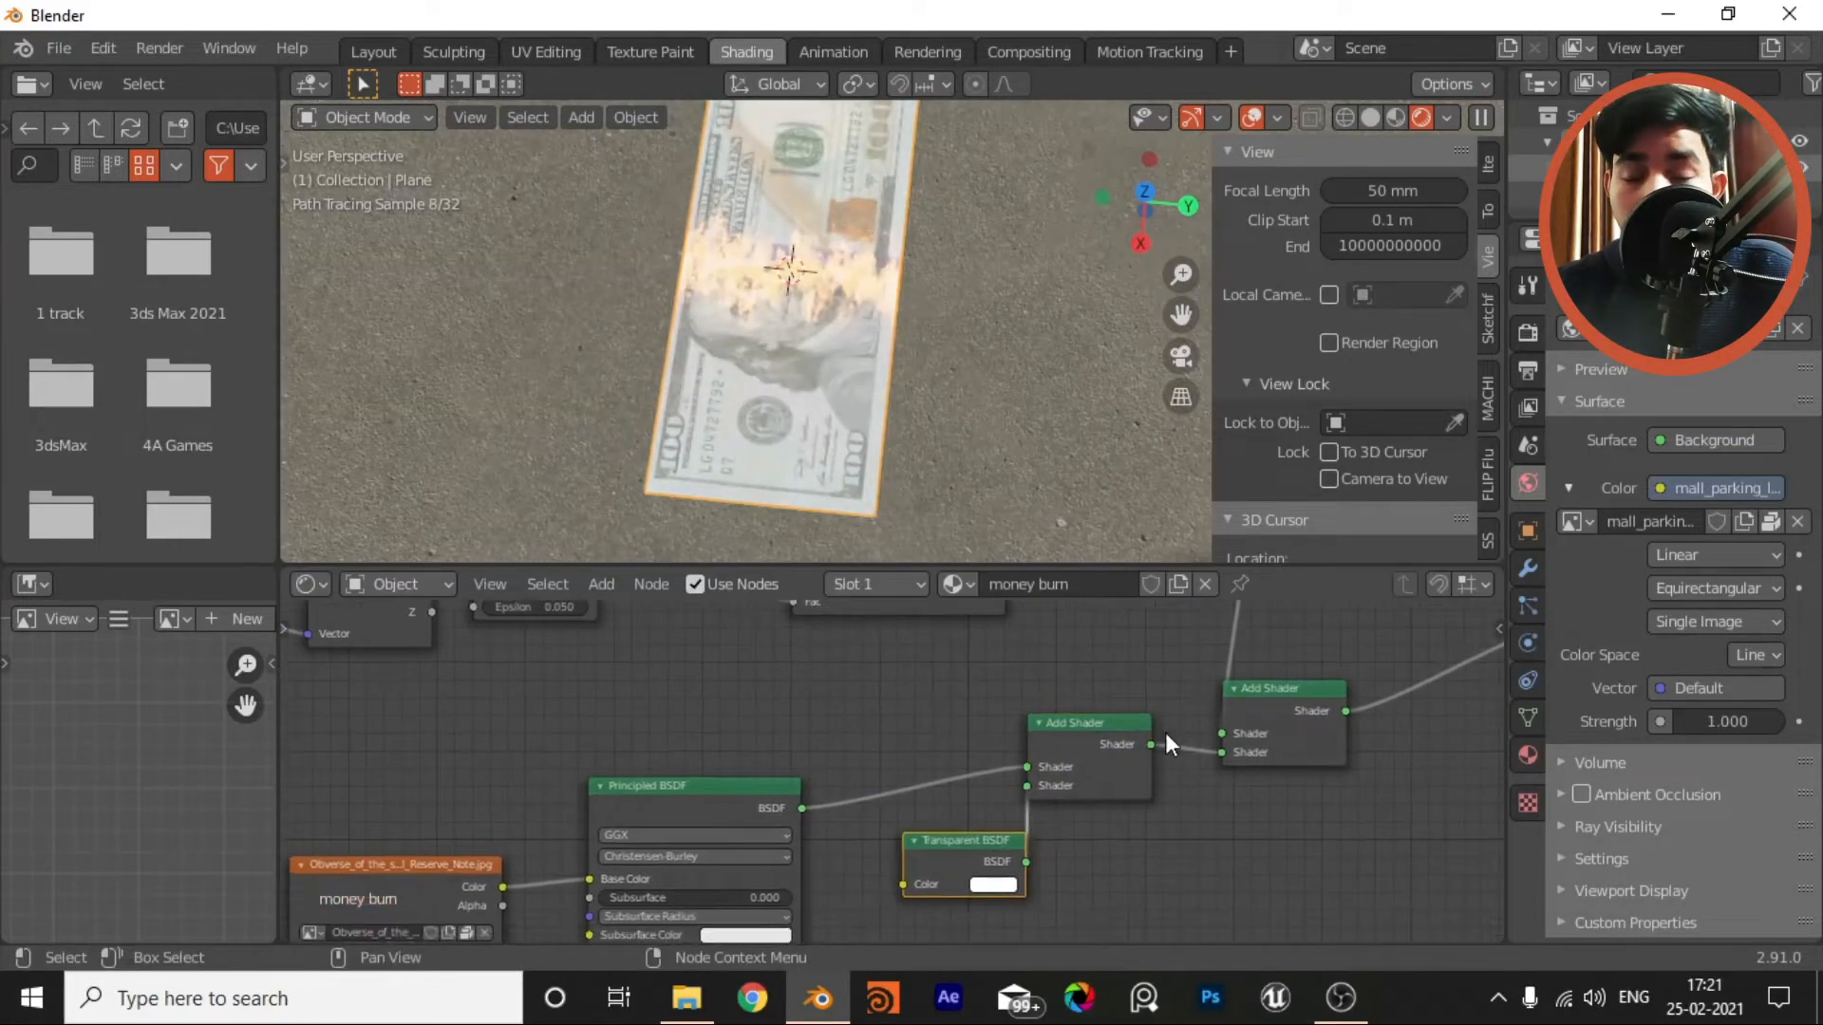
Step: Delete the Add Shader feeding the Material Output and add a Mix Shader node in its place
{"action": "middle_click_drag", "start_coordinate": [1288, 715], "coordinate": [1154, 739]}
{"action": "left_click", "coordinate": [1162, 746]}
{"action": "key", "text": "x"}
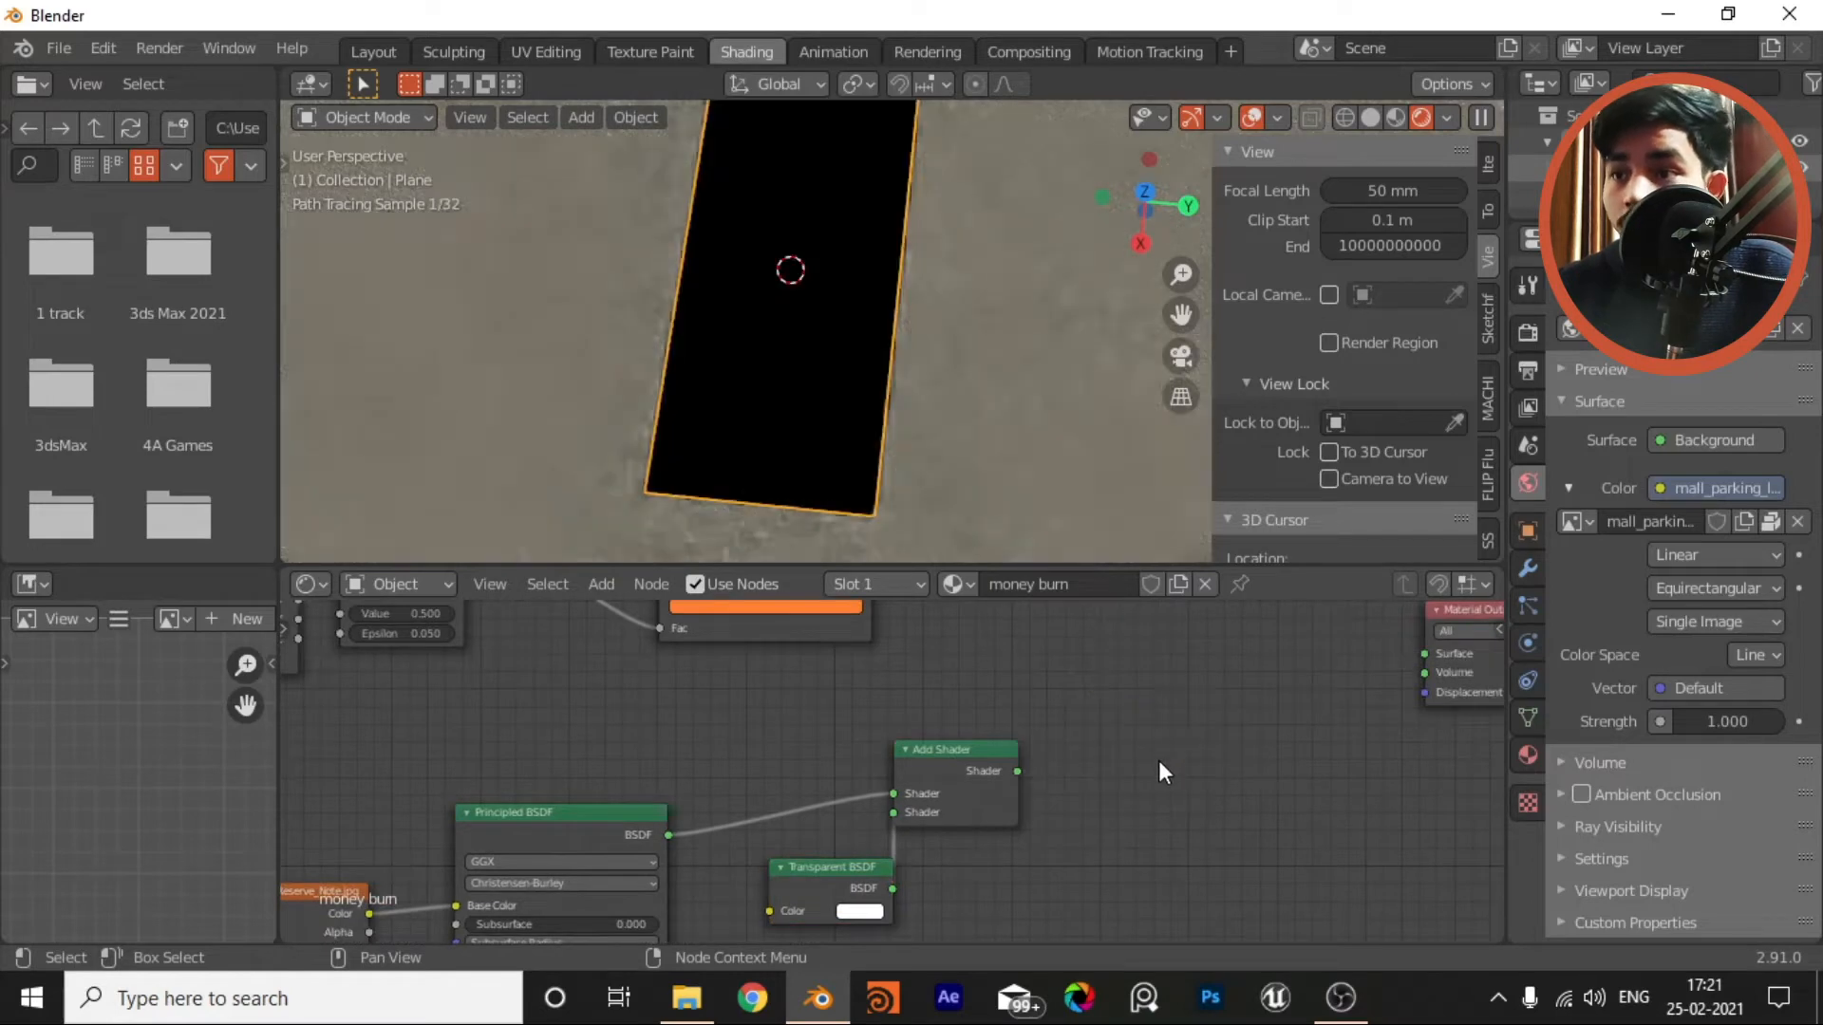
{"action": "key", "text": "shift+a"}
{"action": "left_click", "coordinate": [1156, 764]}
{"action": "type", "text": "mix"}
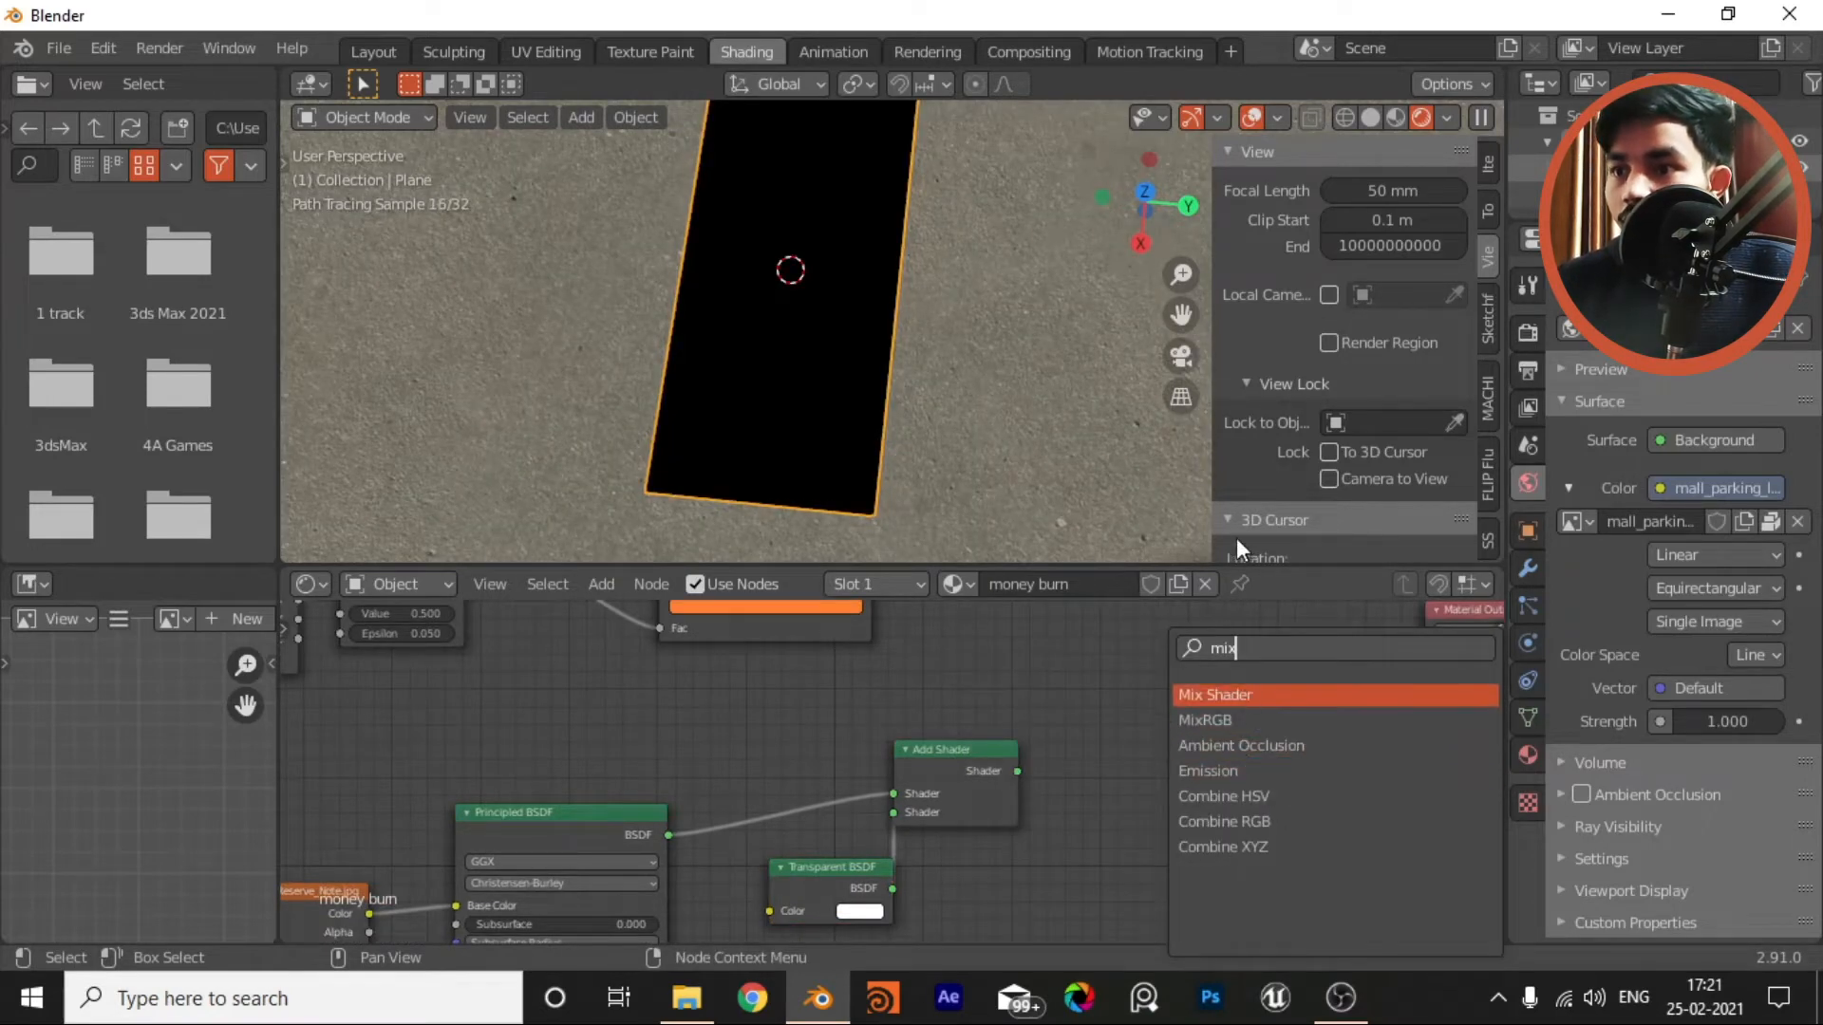
{"action": "key", "text": "Return"}
{"action": "left_click", "coordinate": [1211, 898]}
Step: Connect the Emission node to the Mix Shader's first Shader input and link the Mix Shader to the Material Output's Surface
{"action": "middle_click_drag", "start_coordinate": [1210, 898], "coordinate": [1142, 757]}
{"action": "scroll", "coordinate": [1130, 754], "scroll_direction": "down", "scroll_amount": 1}
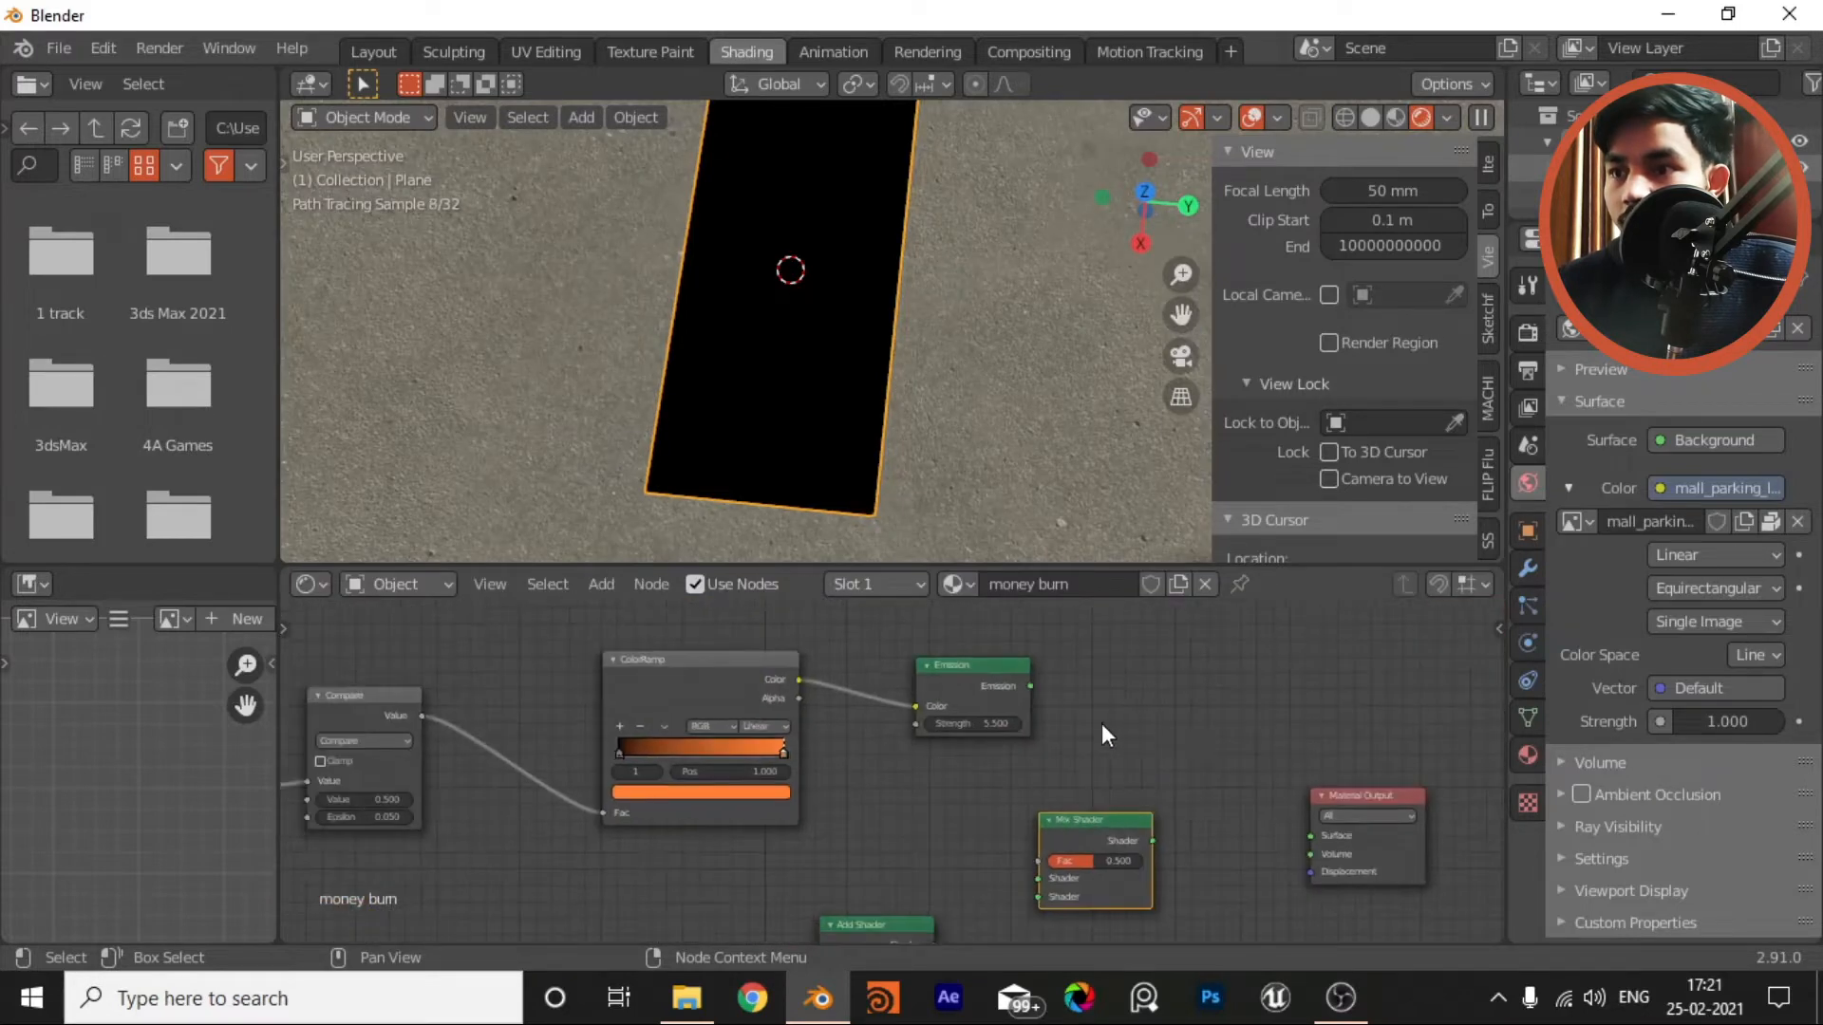
{"action": "left_click_drag", "start_coordinate": [1030, 685], "coordinate": [1038, 878]}
{"action": "middle_click_drag", "start_coordinate": [1068, 862], "coordinate": [1132, 740]}
{"action": "left_click", "coordinate": [1110, 795], "text": "ctrl+shift"}
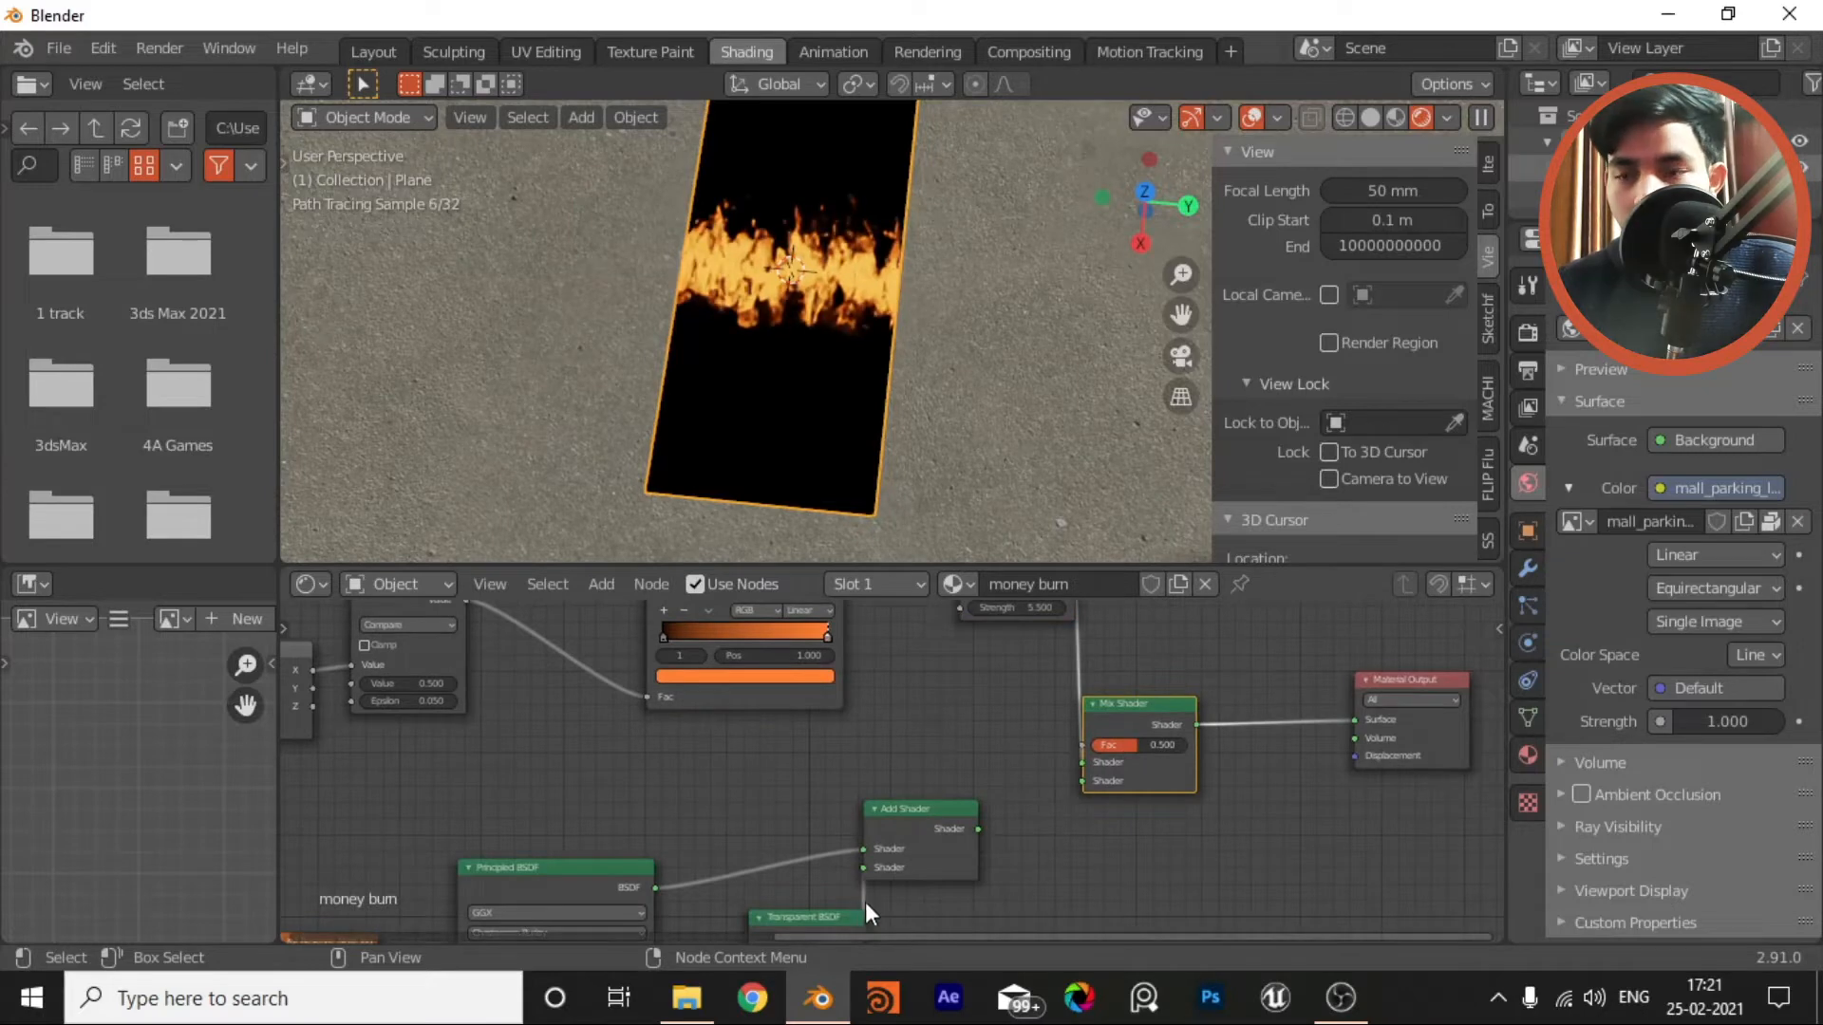
Step: Delete the remaining Add Shader and put a duplicate of the Mix Shader in its place near the Transparent BSDF
{"action": "middle_click_drag", "start_coordinate": [914, 842], "coordinate": [931, 805]}
{"action": "left_click", "coordinate": [945, 807]}
{"action": "key", "text": "x"}
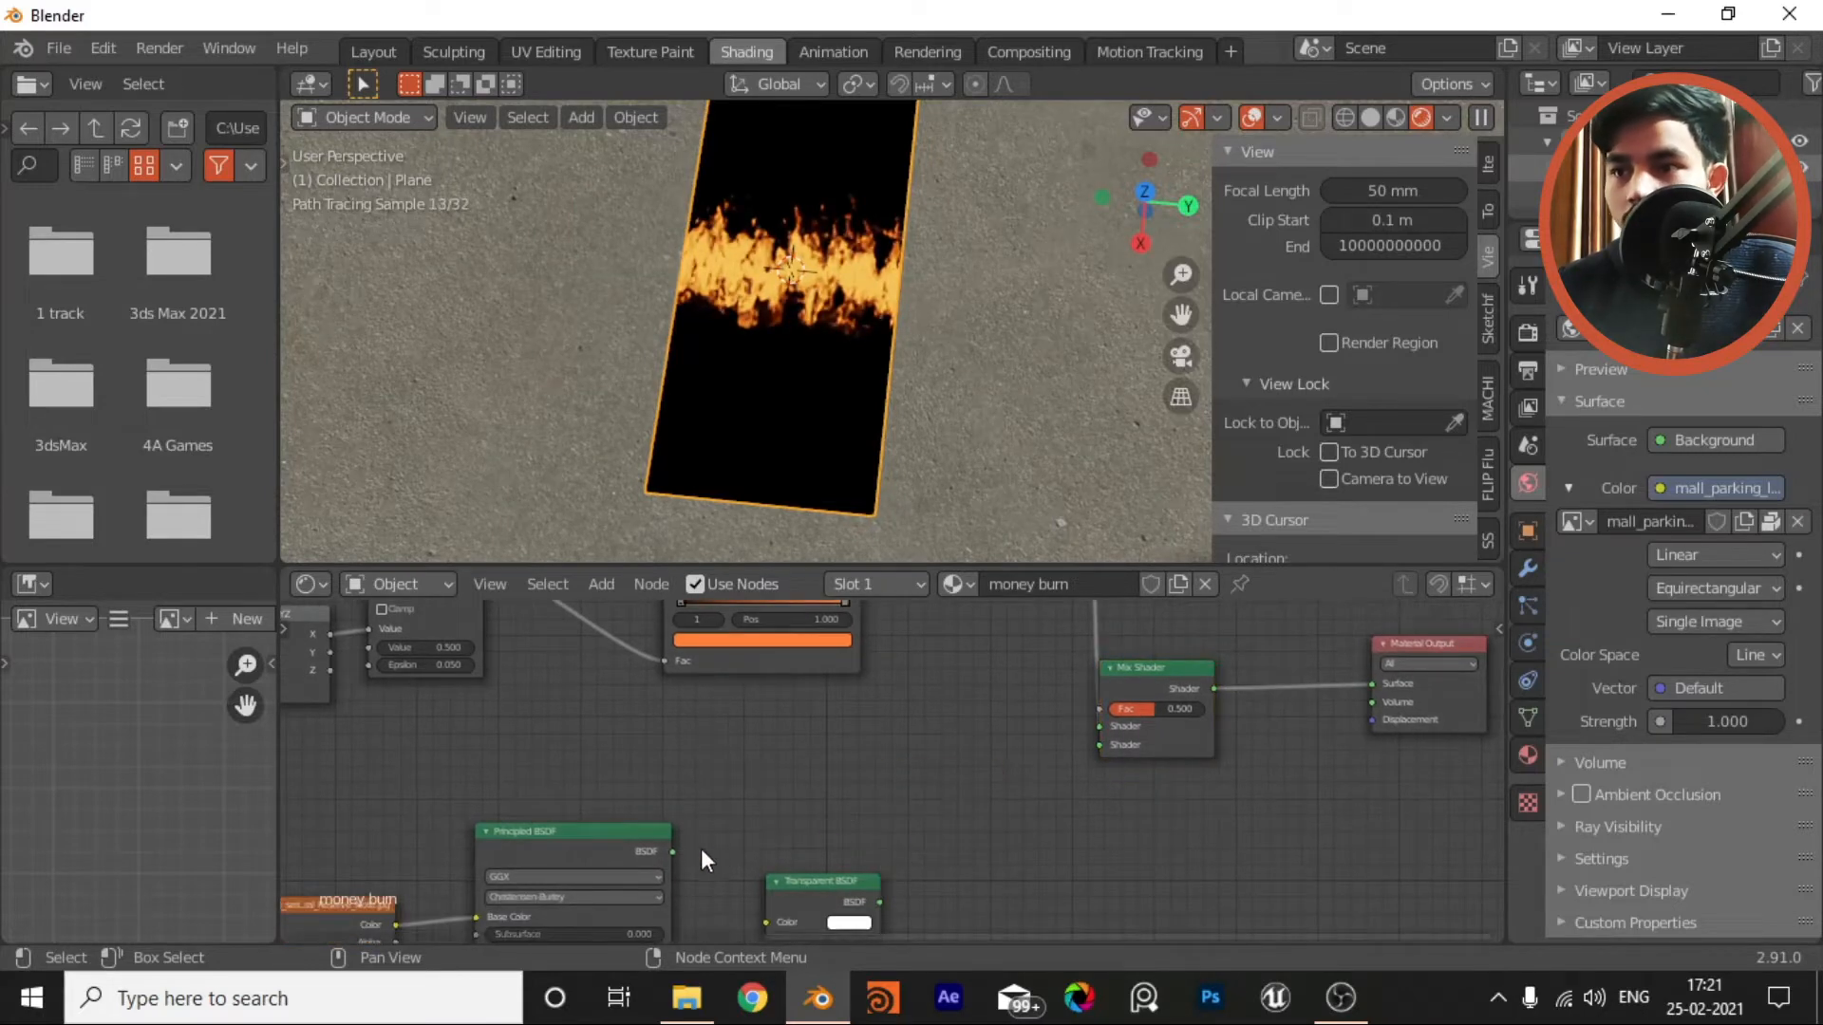
{"action": "left_click", "coordinate": [1132, 695]}
{"action": "key", "text": "shift+d"}
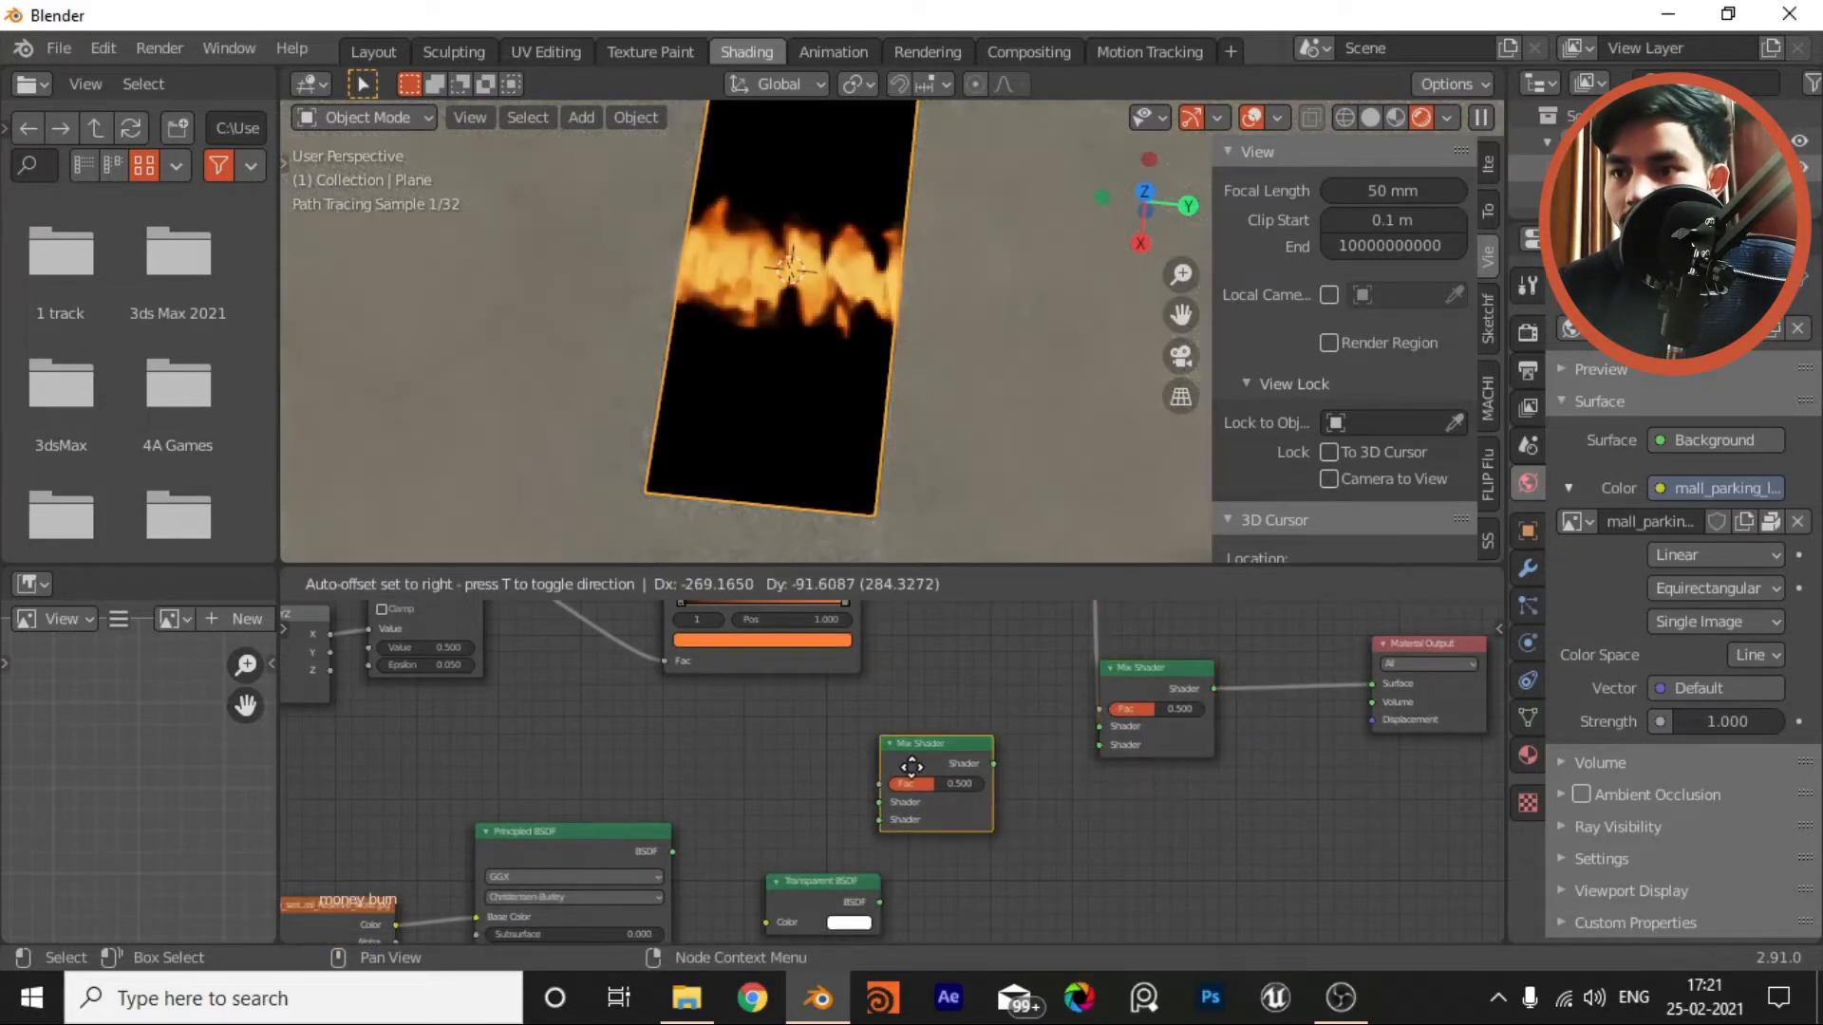
{"action": "left_click", "coordinate": [911, 766]}
Step: Combine the Principled BSDF and Transparent BSDF in the duplicated Mix Shader and feed it into the first Mix Shader's second Shader input
{"action": "scroll", "coordinate": [891, 833], "scroll_direction": "up", "scroll_amount": 1}
{"action": "left_click_drag", "start_coordinate": [794, 837], "coordinate": [1031, 779]}
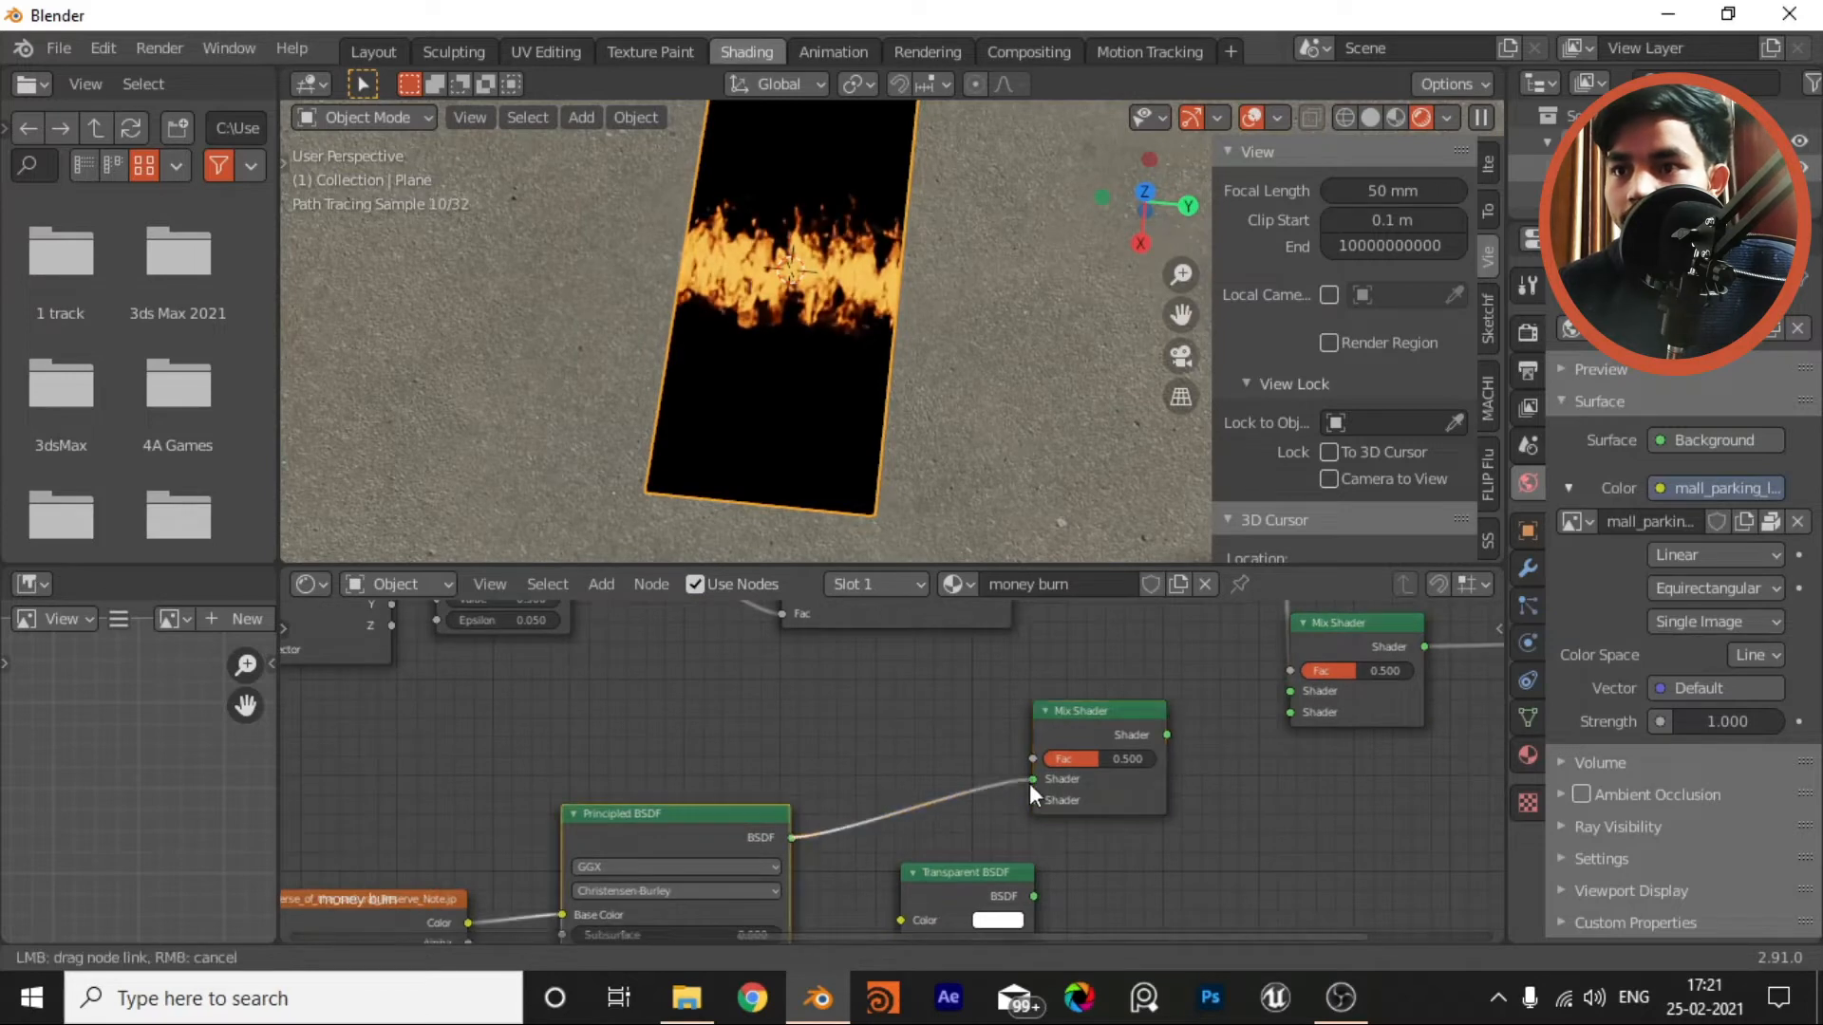
{"action": "left_click_drag", "start_coordinate": [959, 888], "coordinate": [1037, 800]}
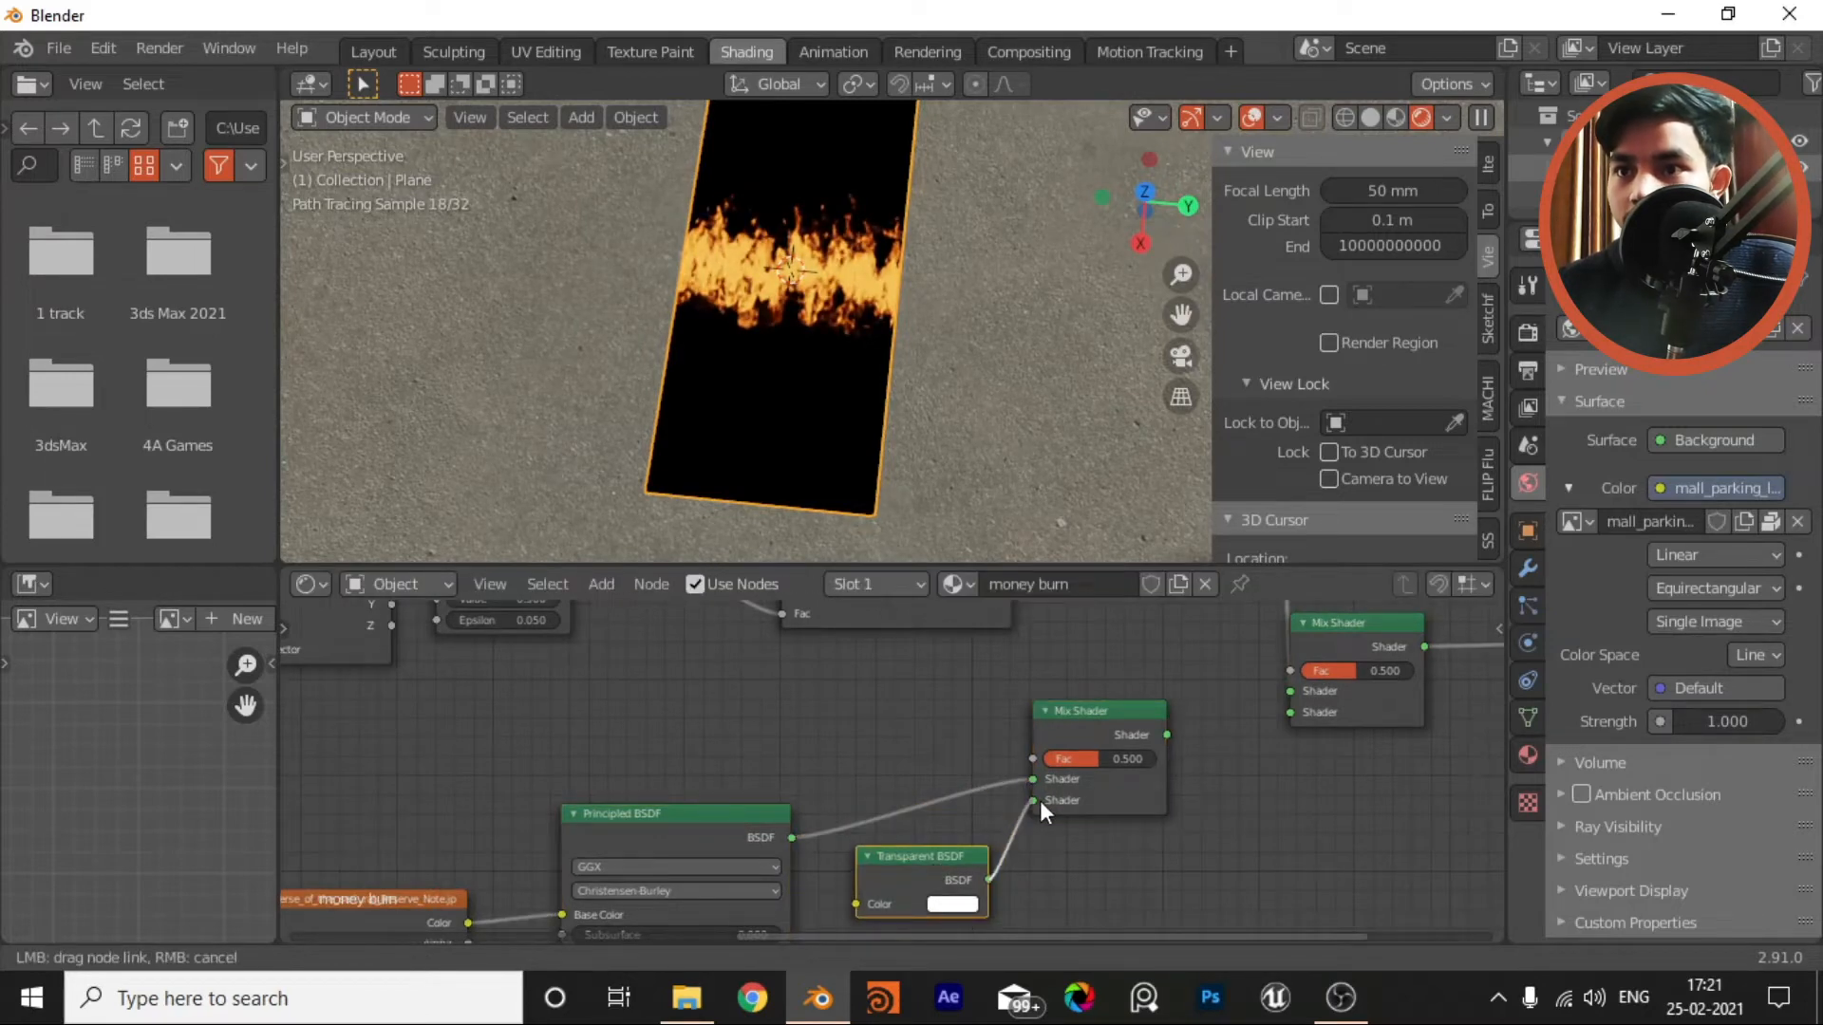
{"action": "left_click_drag", "start_coordinate": [1167, 735], "coordinate": [1287, 713]}
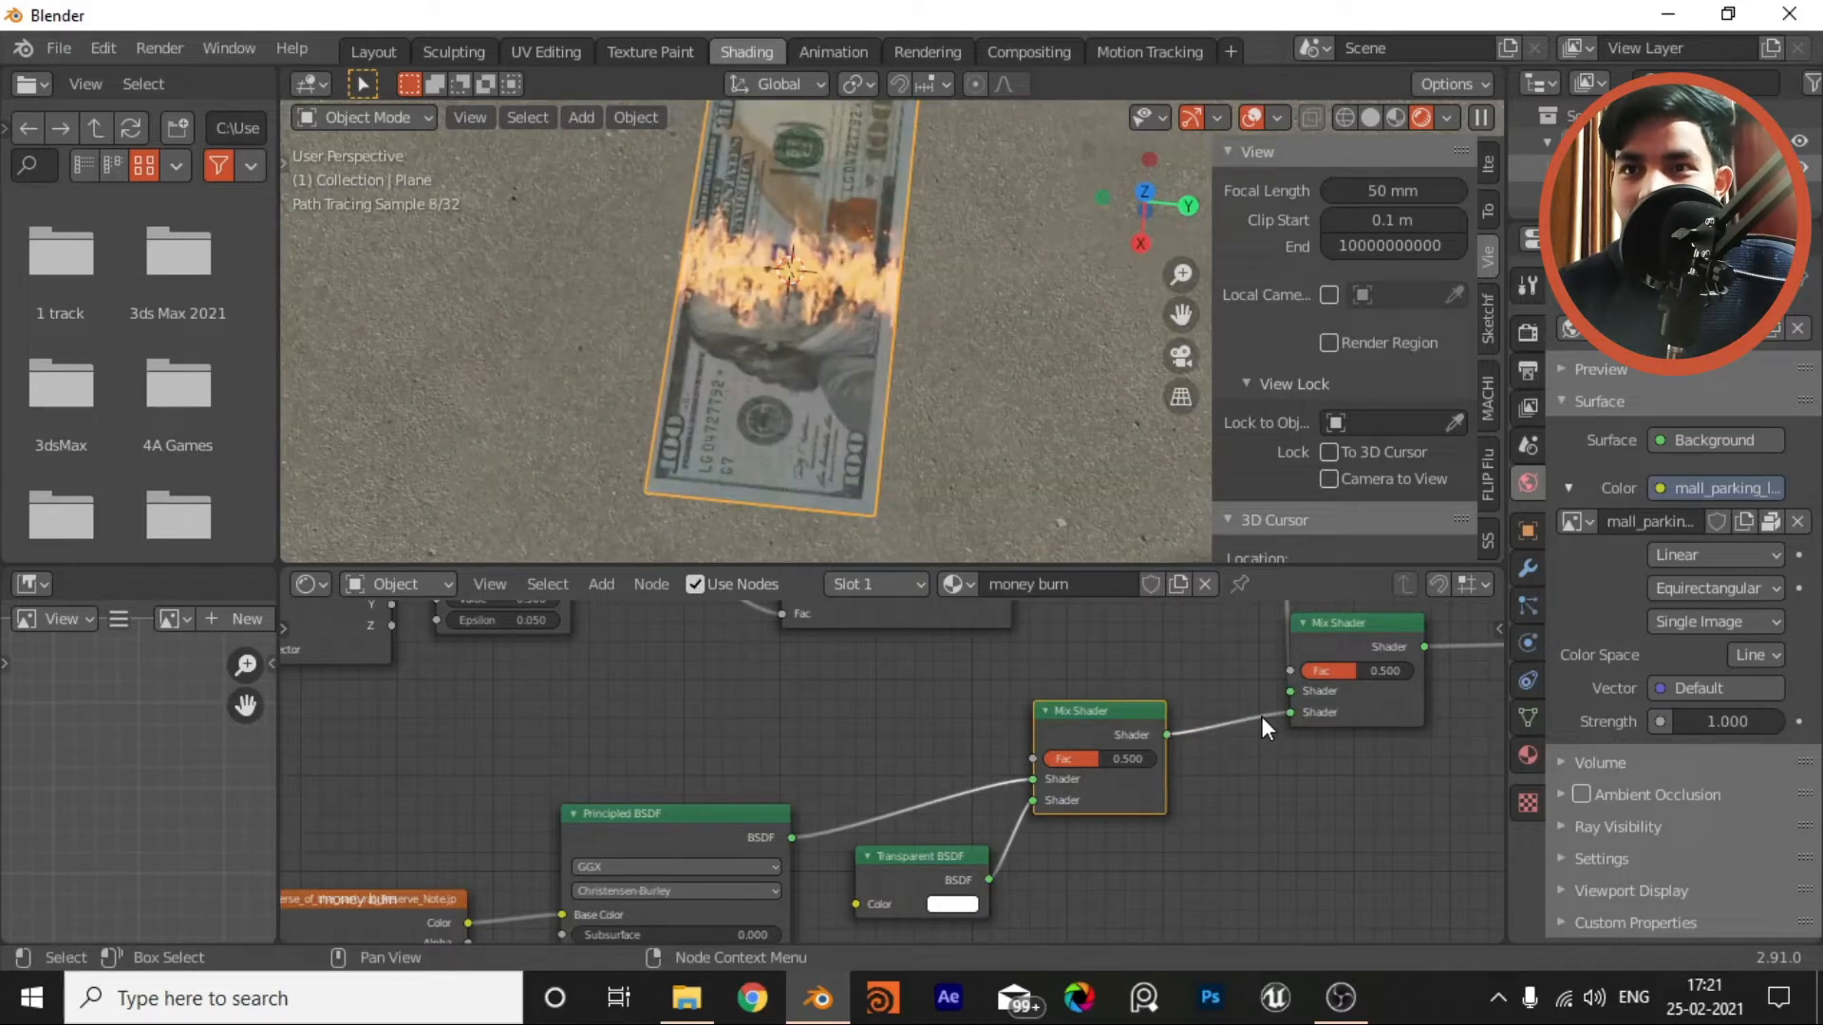
Step: Review the Mix Shader factors, the Compare and Separate XYZ nodes, and the burn band on the rendered banknote
{"action": "scroll", "coordinate": [1262, 716], "scroll_direction": "up", "scroll_amount": 2}
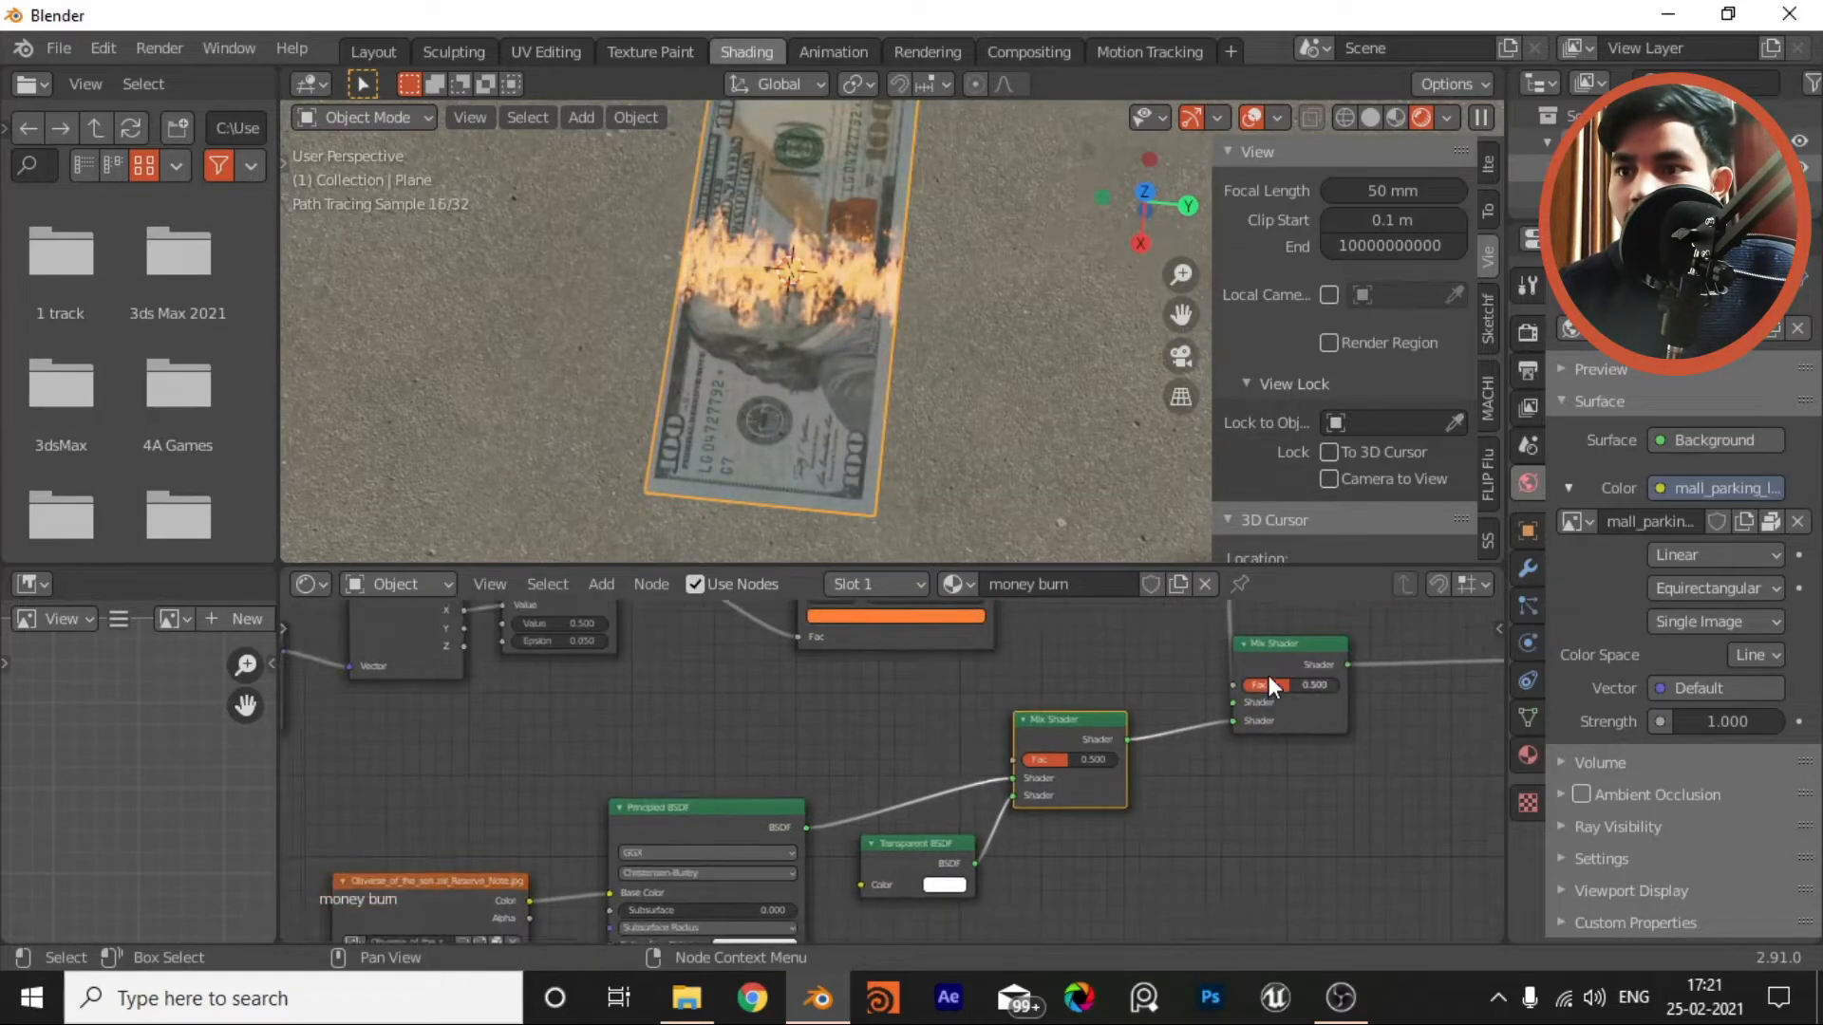
{"action": "scroll", "coordinate": [1206, 773], "scroll_direction": "down", "scroll_amount": 2}
{"action": "middle_click_drag", "start_coordinate": [1025, 722], "coordinate": [1149, 802]}
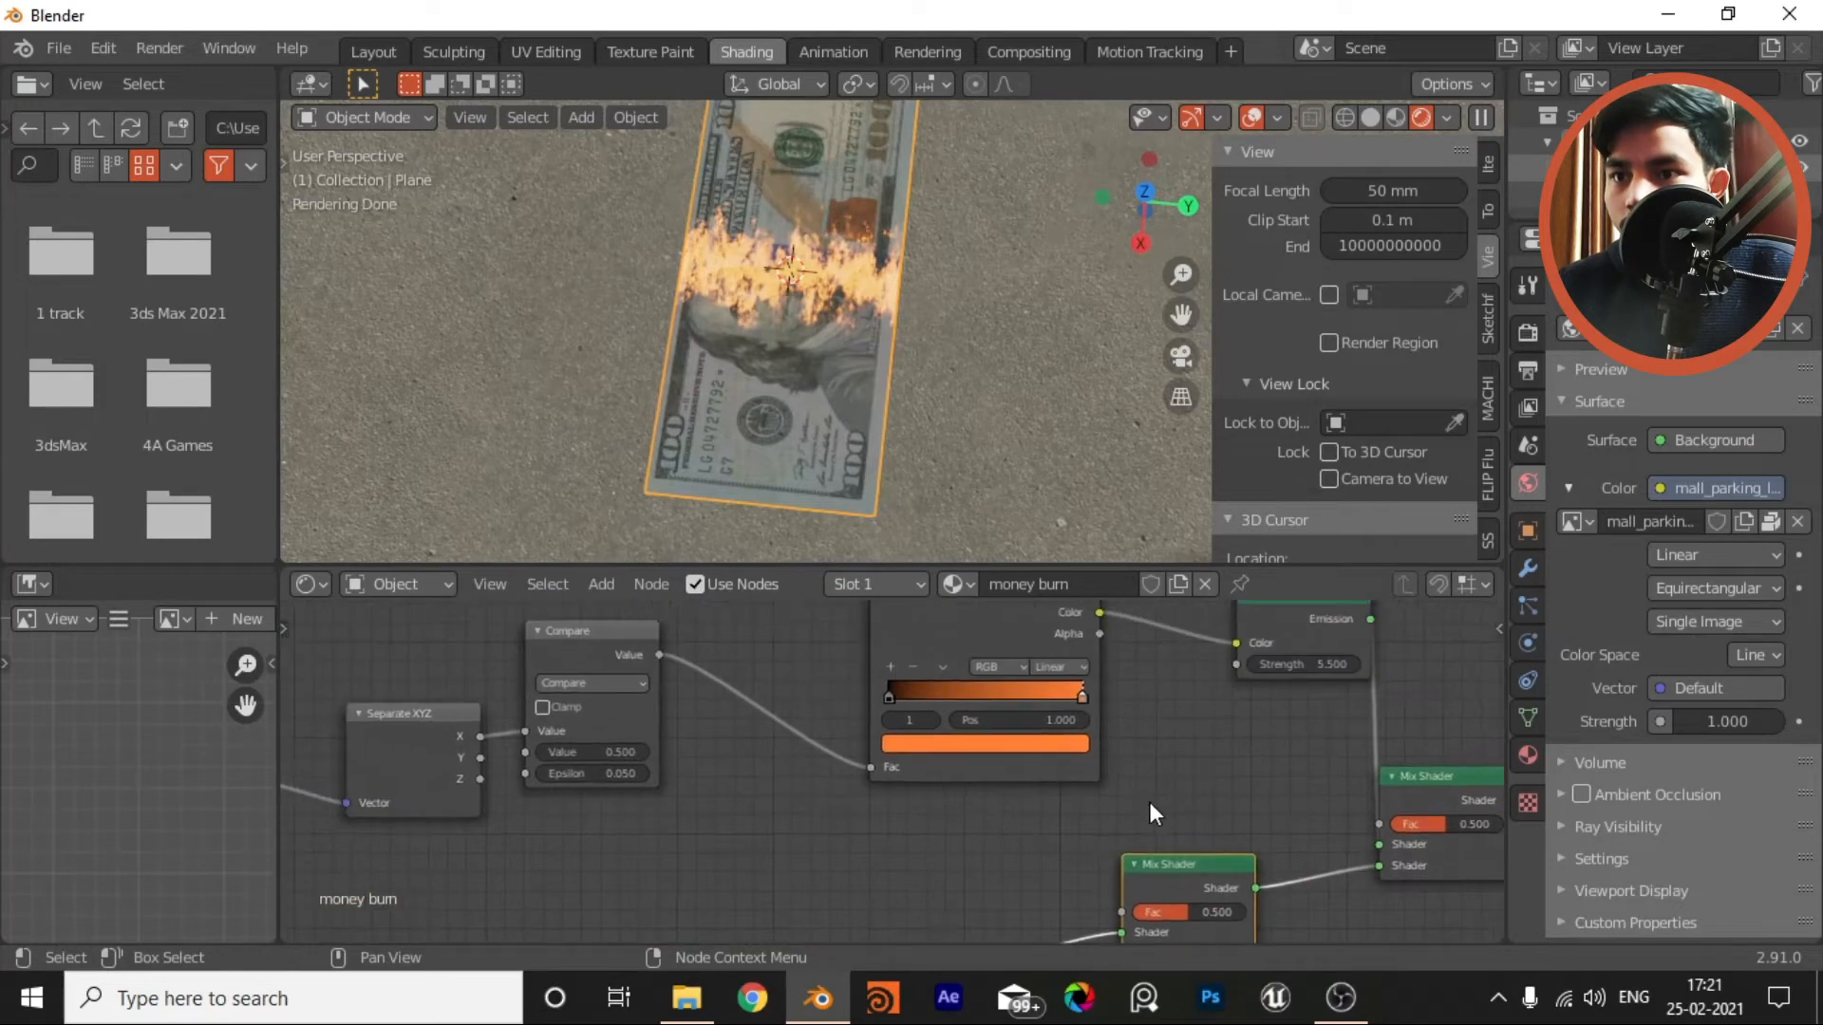
{"action": "scroll", "coordinate": [1165, 819], "scroll_direction": "down", "scroll_amount": 4}
{"action": "scroll", "coordinate": [1168, 831], "scroll_direction": "up", "scroll_amount": 2}
{"action": "middle_click_drag", "start_coordinate": [1028, 806], "coordinate": [1158, 795]}
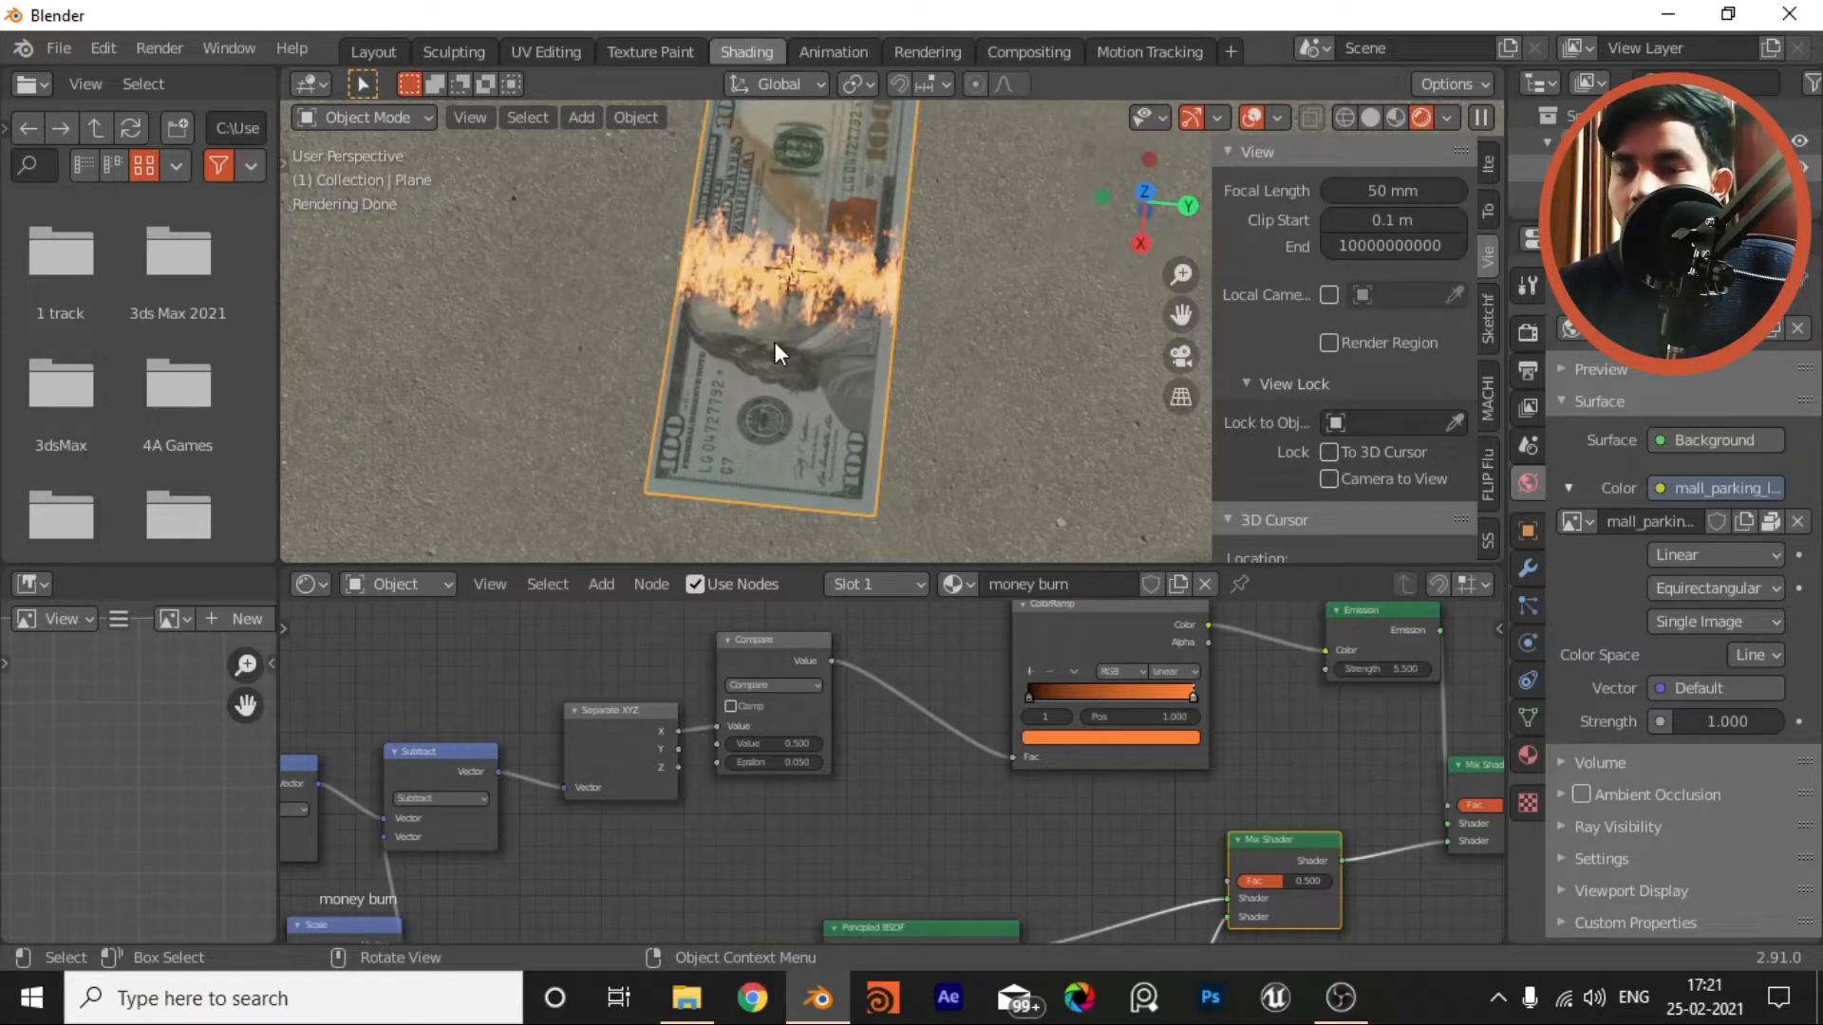
{"action": "scroll", "coordinate": [914, 738], "scroll_direction": "up", "scroll_amount": 2}
{"action": "scroll", "coordinate": [915, 738], "scroll_direction": "down", "scroll_amount": 2}
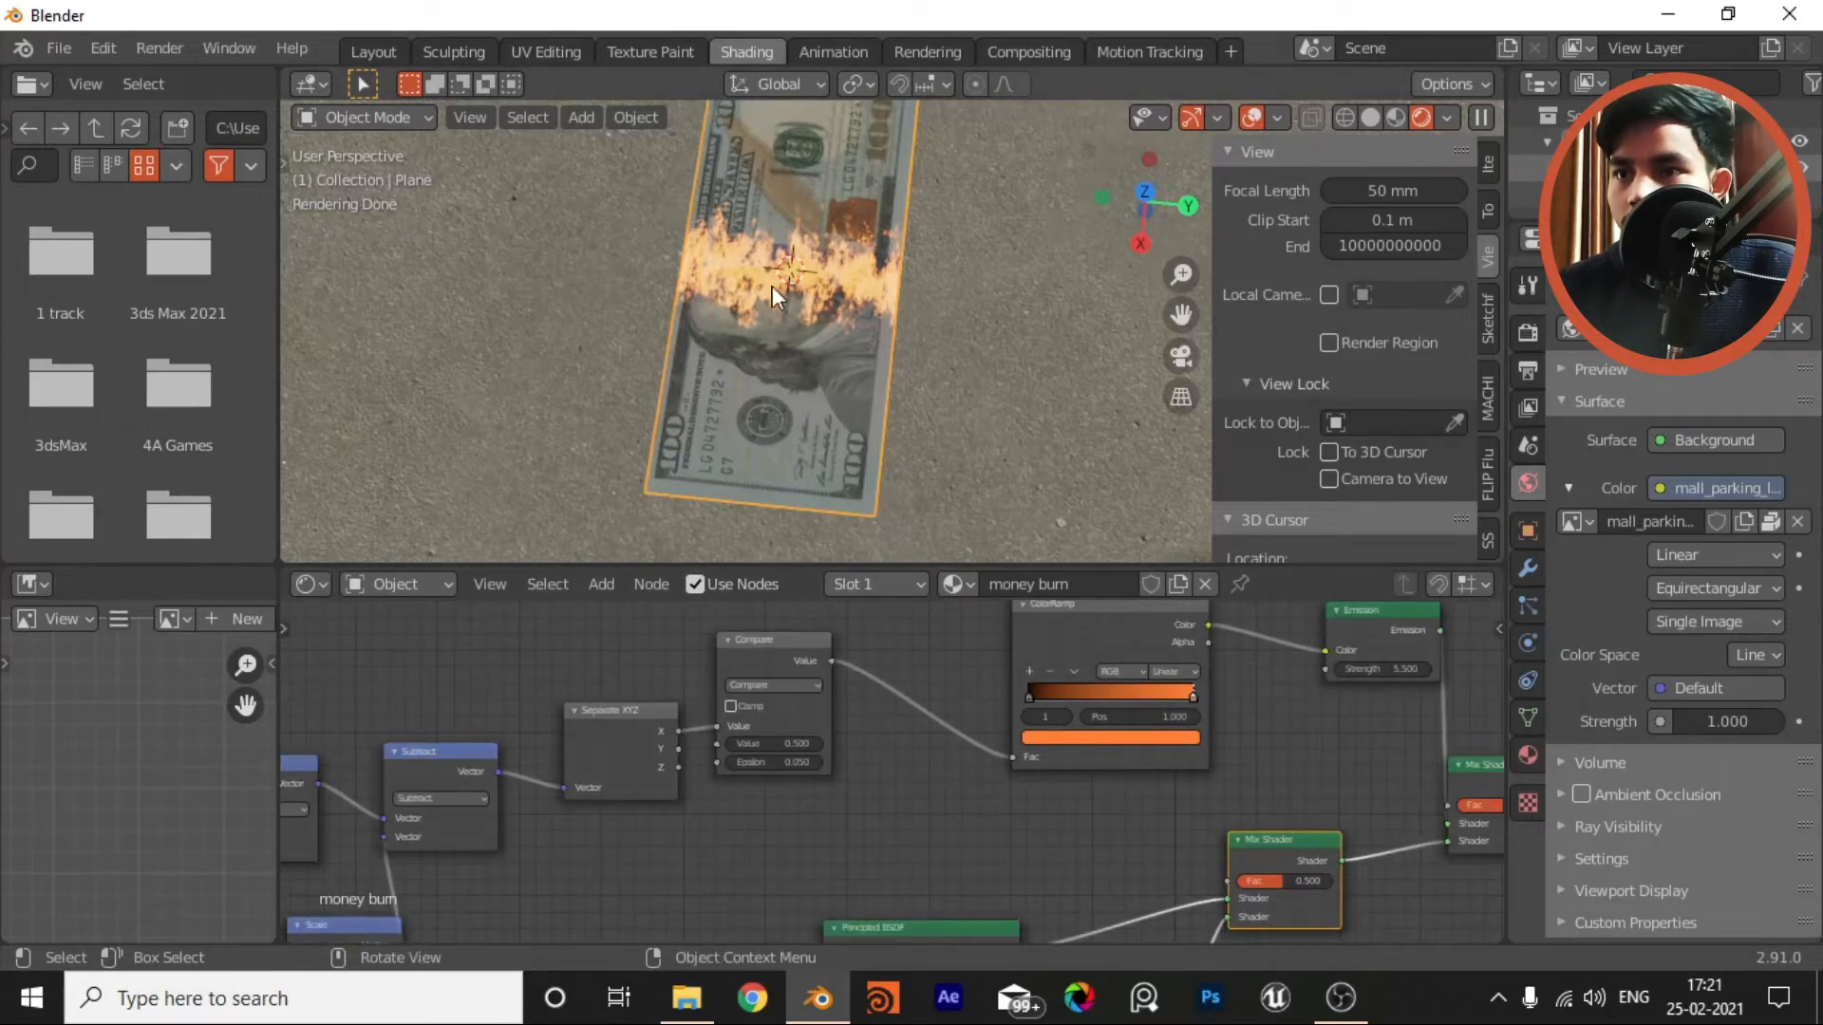
{"action": "scroll", "coordinate": [1225, 863], "scroll_direction": "up", "scroll_amount": 3}
{"action": "middle_click_drag", "start_coordinate": [1144, 867], "coordinate": [989, 725]}
{"action": "middle_click_drag", "start_coordinate": [756, 681], "coordinate": [1035, 864]}
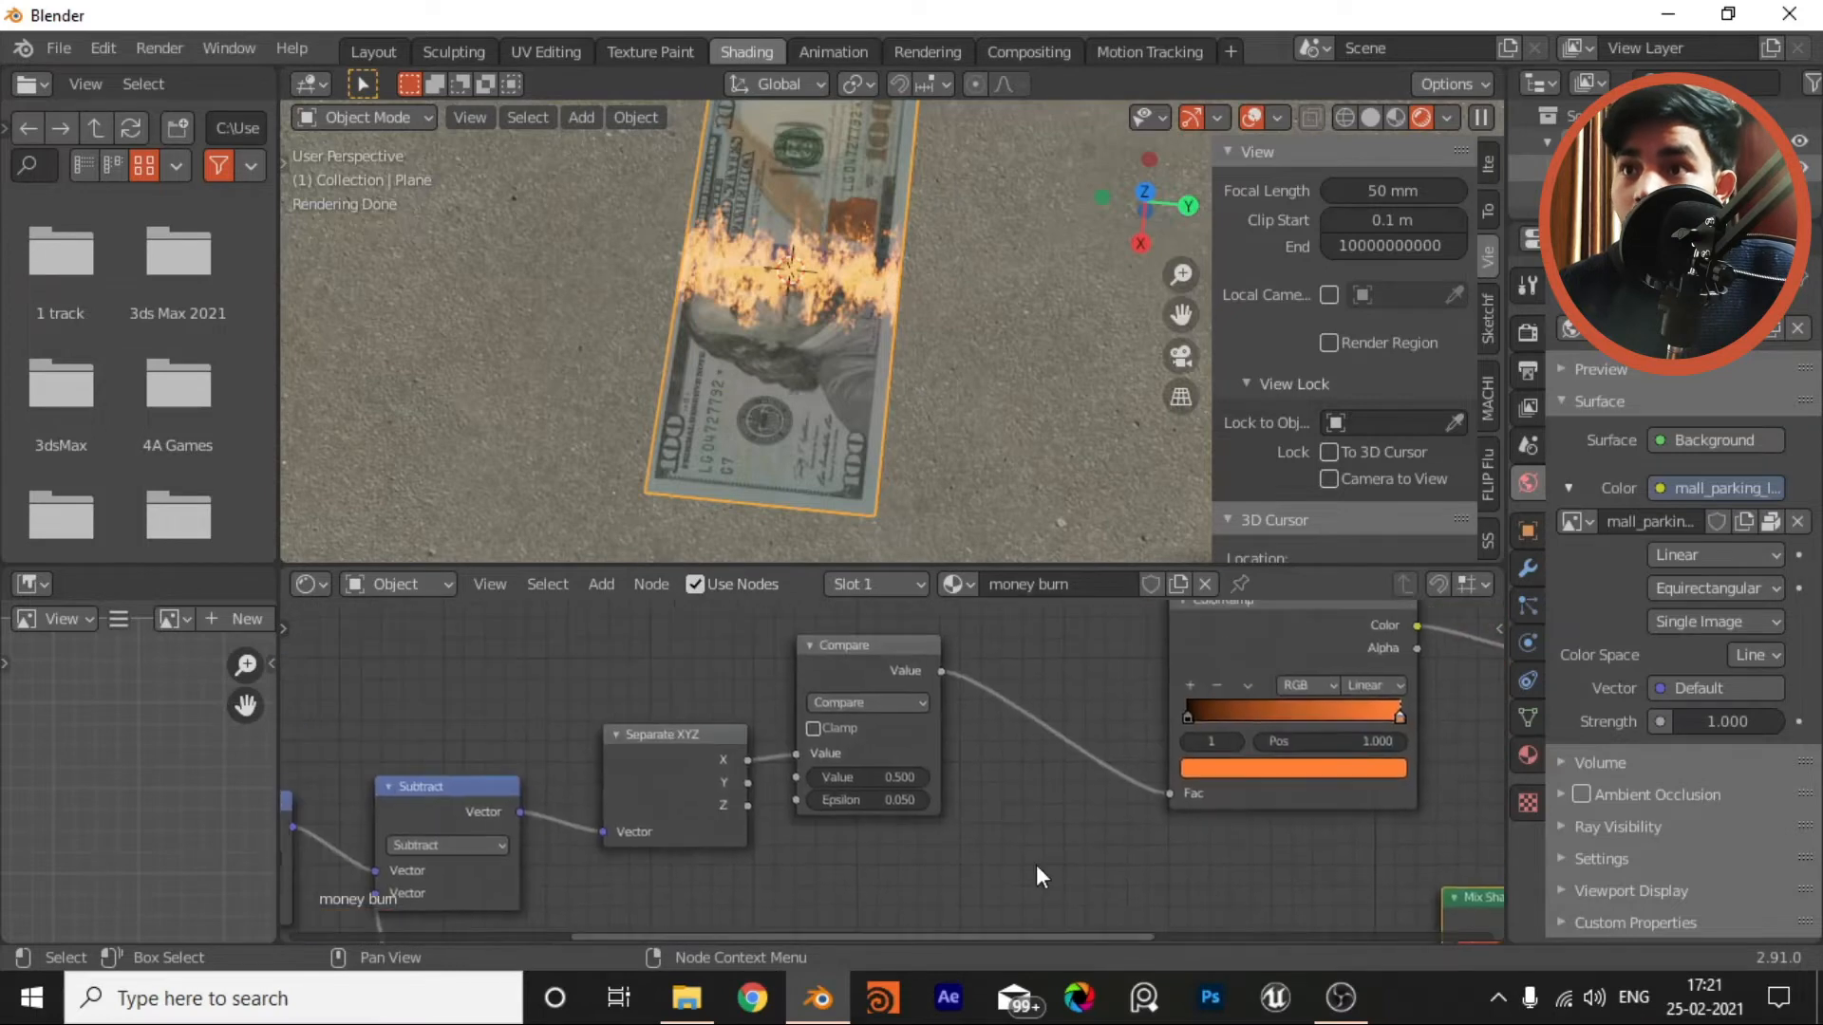
{"action": "scroll", "coordinate": [1035, 864], "scroll_direction": "down", "scroll_amount": 3}
Step: Move the Compare node up to free space beside the Separate XYZ node
{"action": "left_click", "coordinate": [749, 767]}
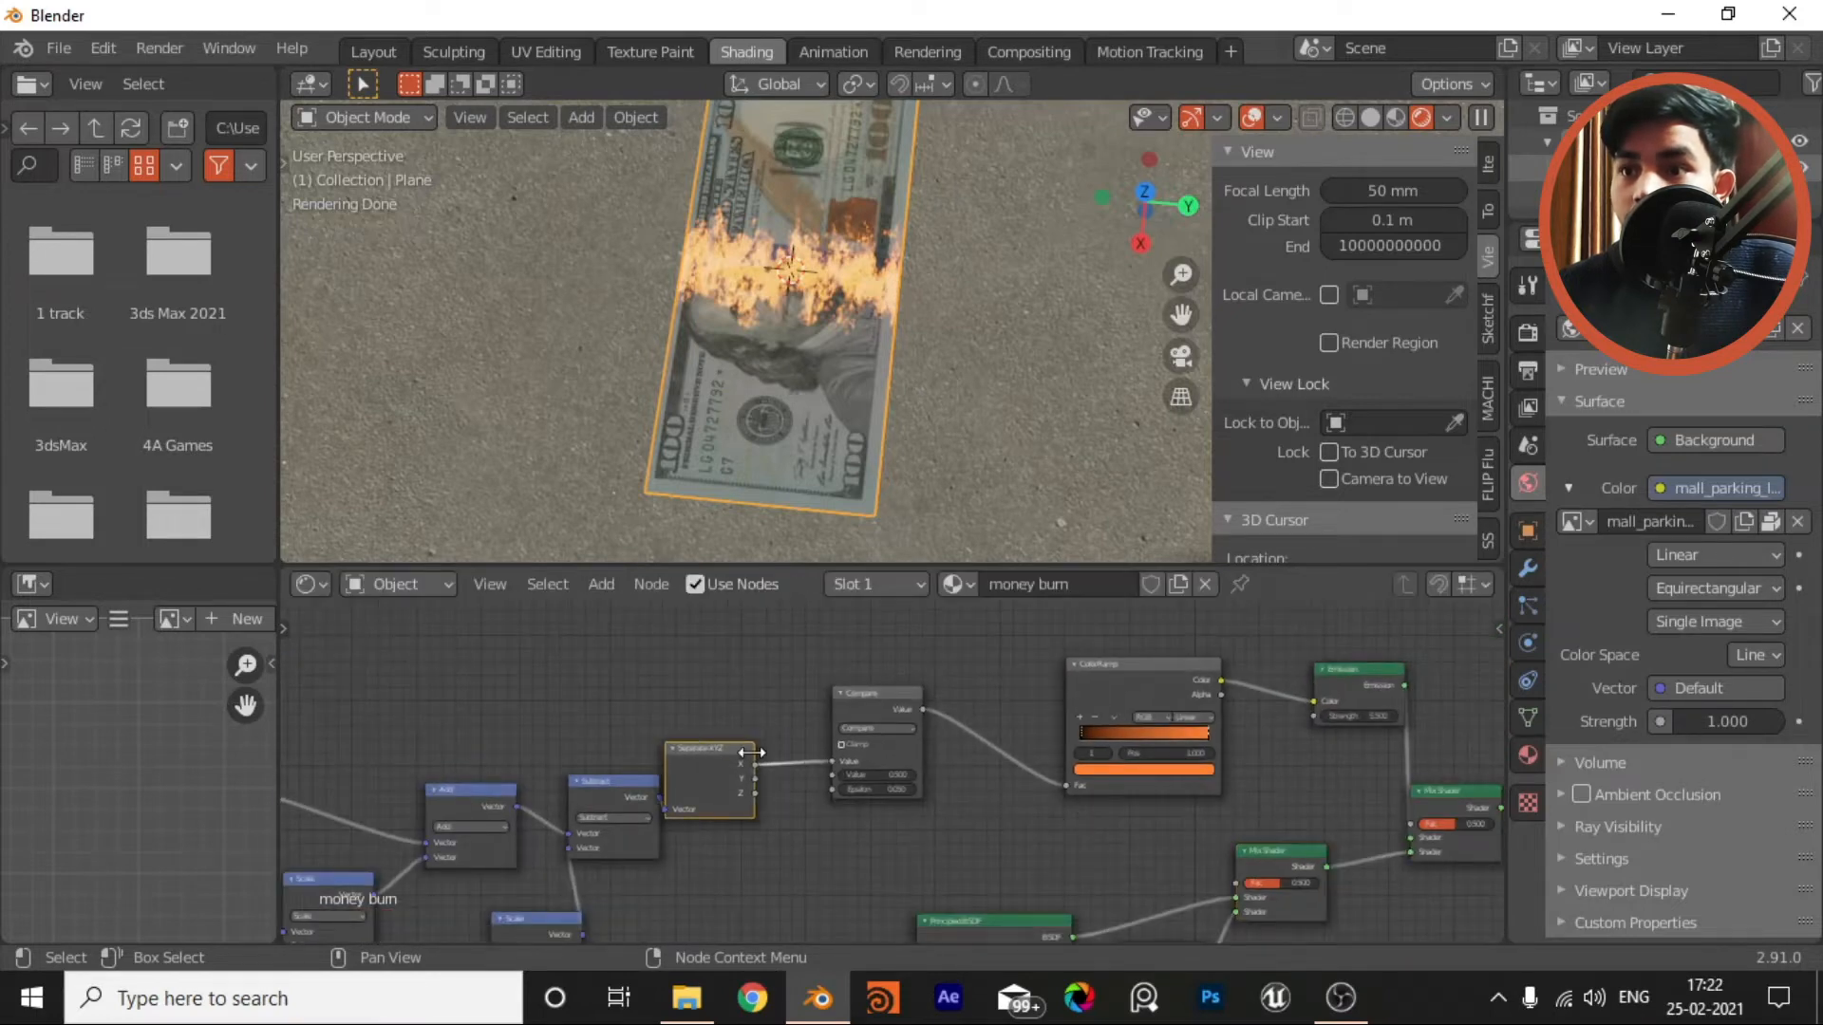
{"action": "scroll", "coordinate": [751, 752], "scroll_direction": "up", "scroll_amount": 3}
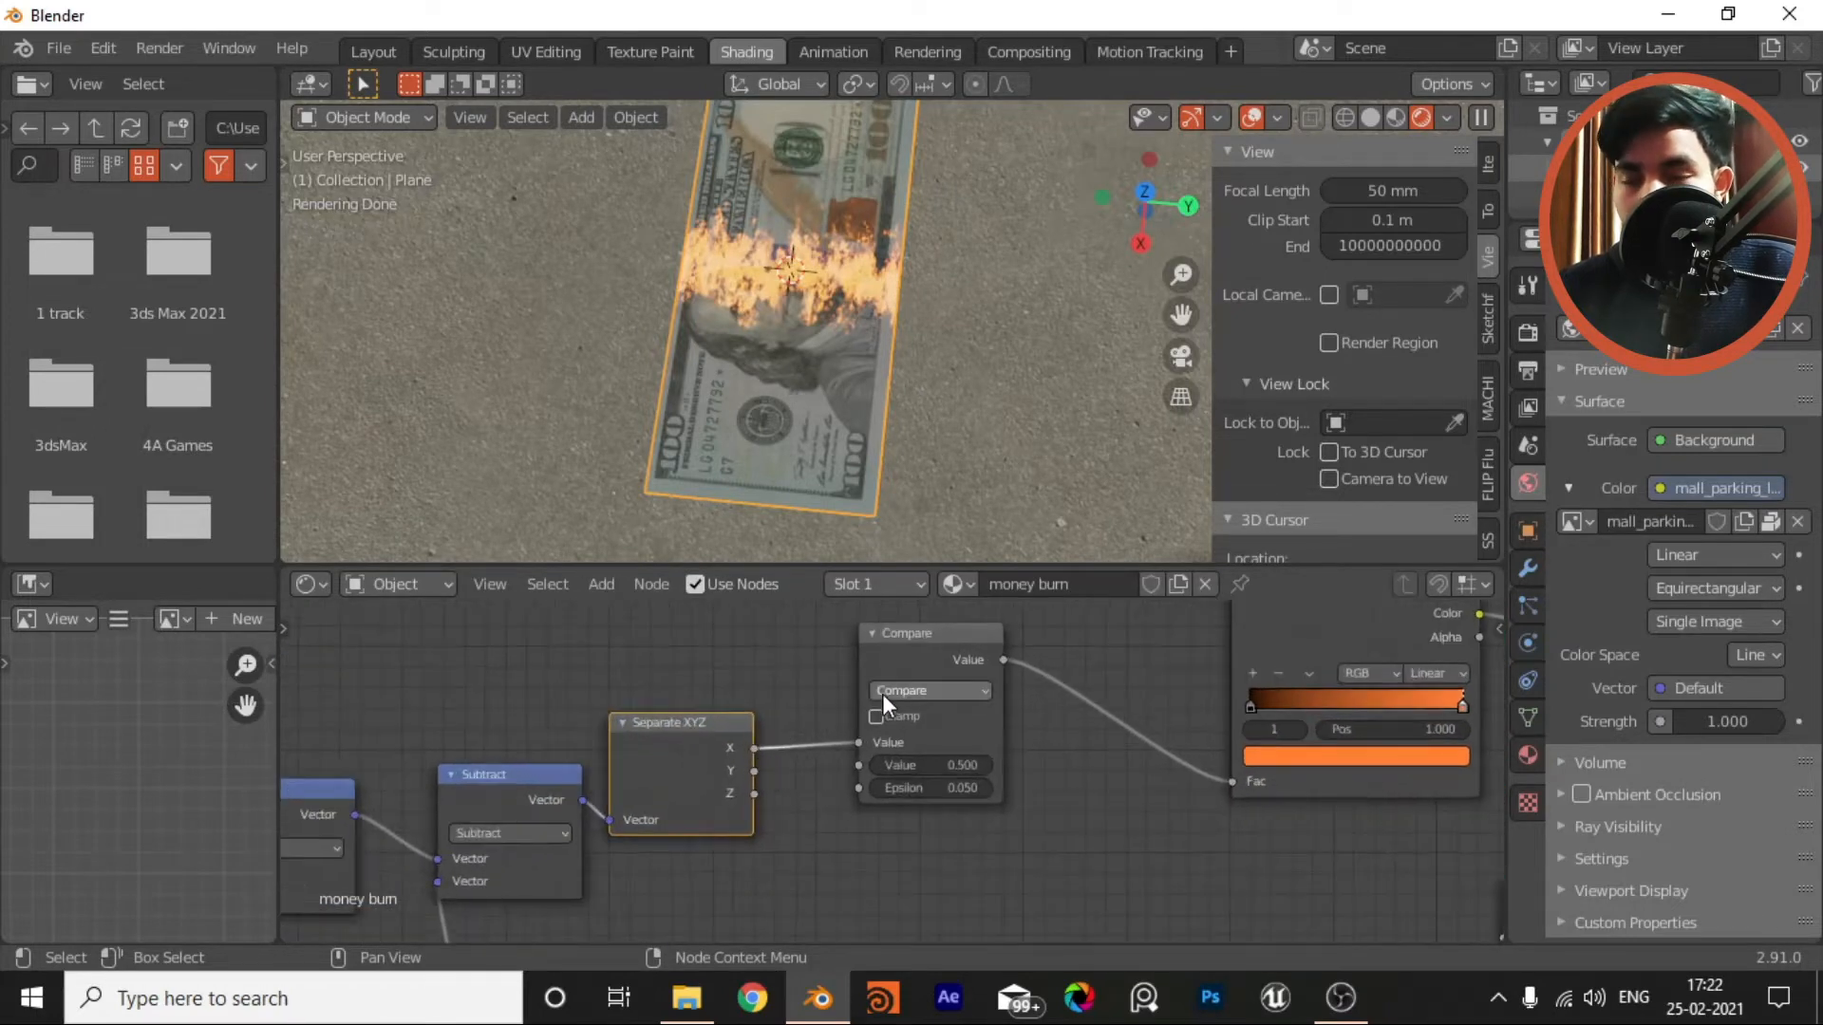
{"action": "middle_click_drag", "start_coordinate": [883, 700], "coordinate": [884, 771]}
{"action": "left_click_drag", "start_coordinate": [902, 719], "coordinate": [904, 617]}
{"action": "middle_click_drag", "start_coordinate": [862, 822], "coordinate": [853, 735]}
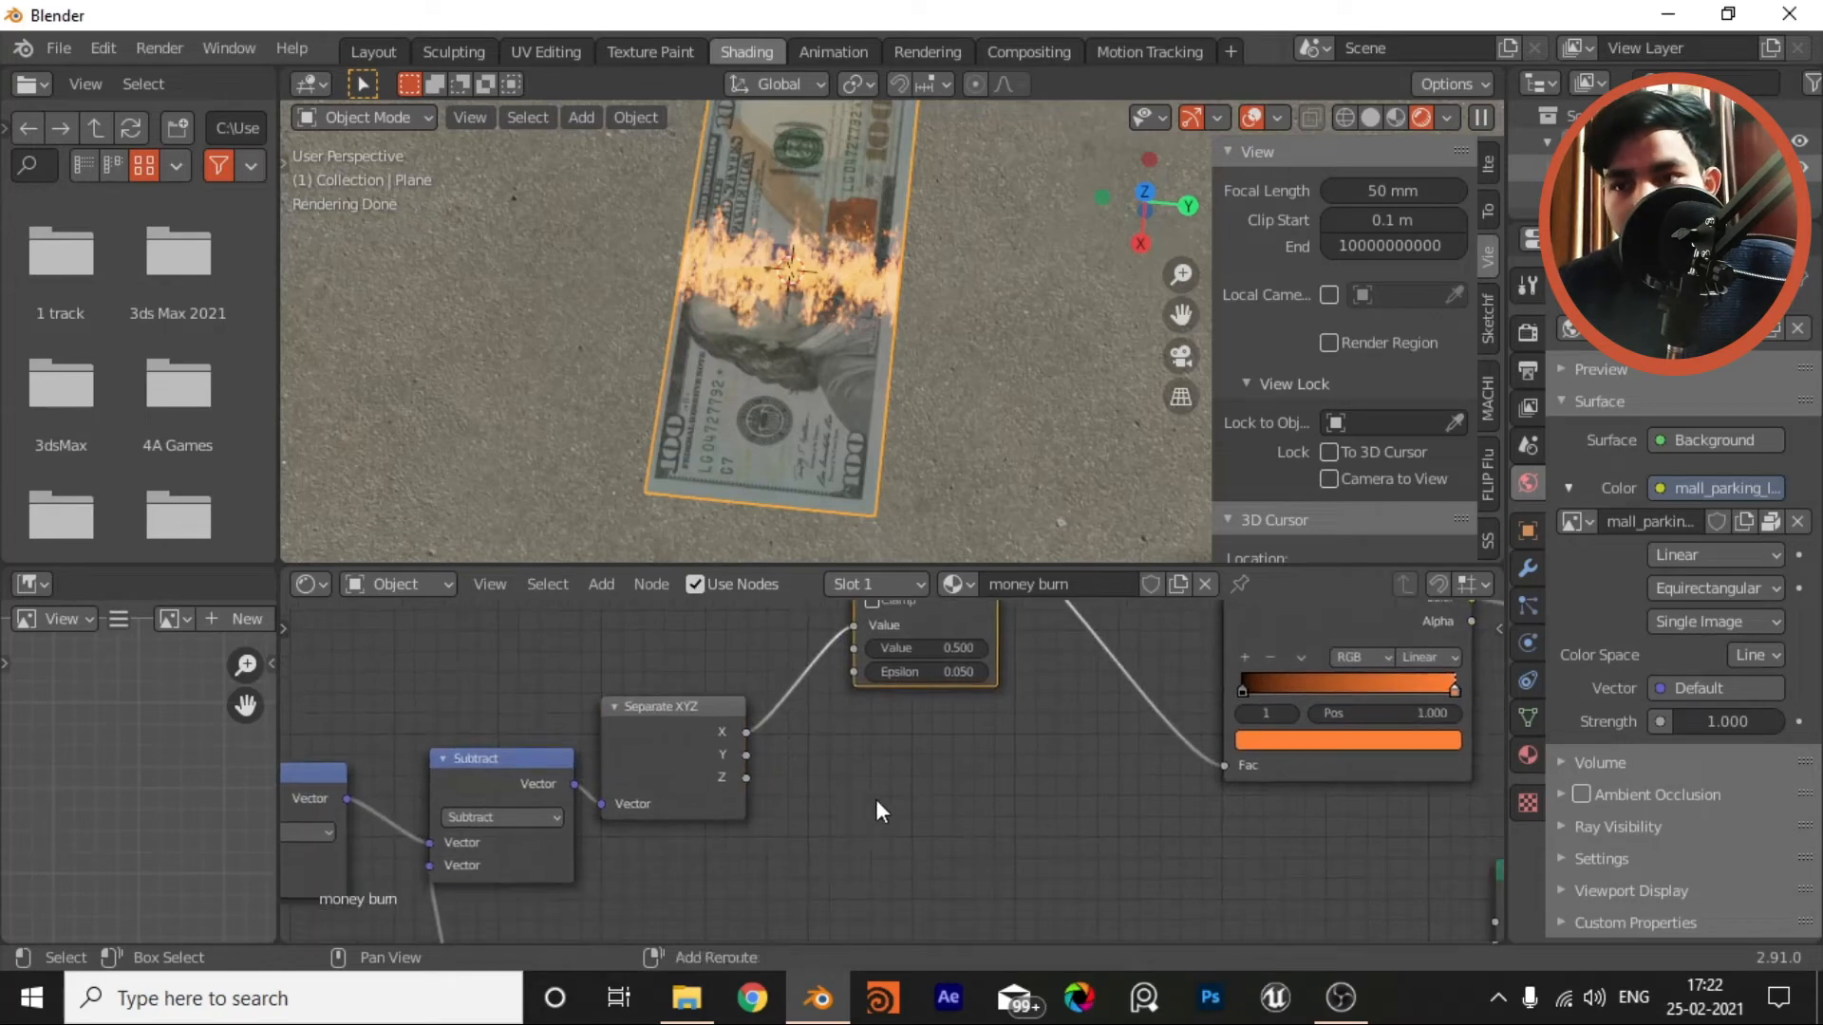
Step: Duplicate the Compare node below the original and set the copy's operation to Greater Than
{"action": "key", "text": "shift+a"}
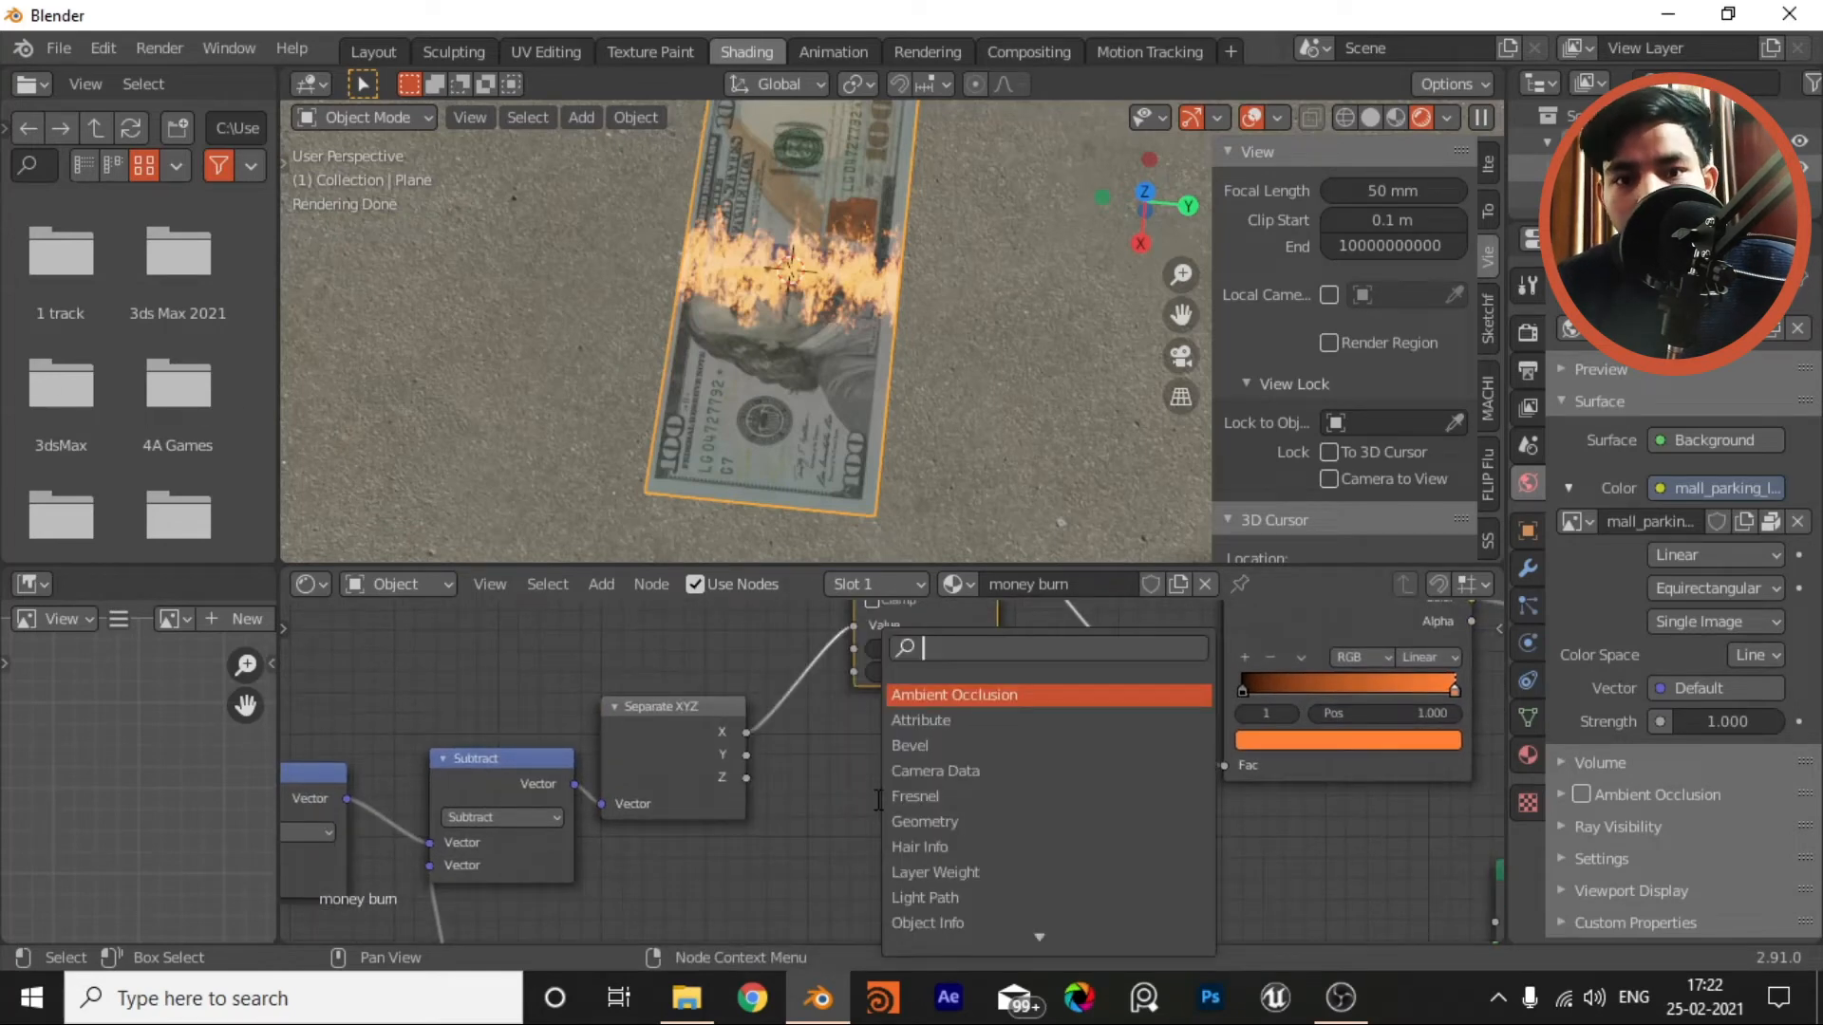
{"action": "middle_click_drag", "start_coordinate": [887, 779], "coordinate": [919, 888]}
{"action": "middle_click_drag", "start_coordinate": [985, 813], "coordinate": [993, 712]}
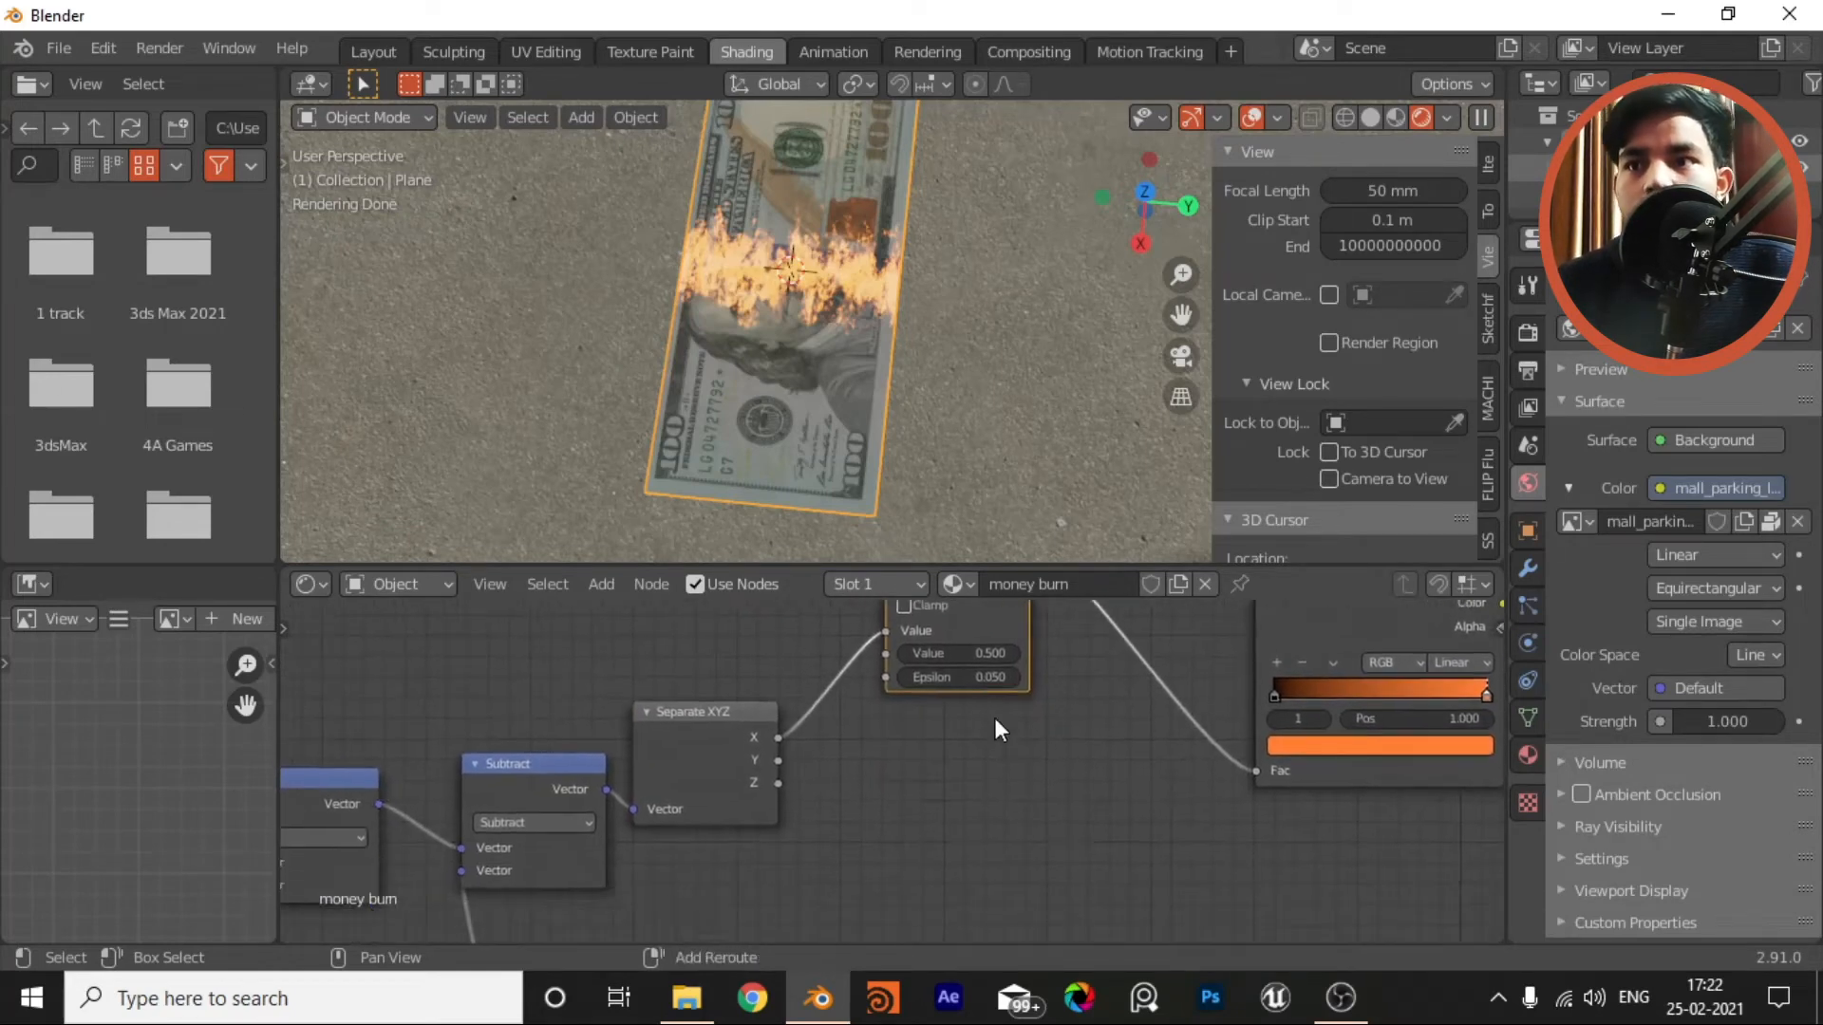
{"action": "key", "text": "g"}
{"action": "left_click", "coordinate": [1016, 868]}
{"action": "scroll", "coordinate": [1014, 817], "scroll_direction": "up", "scroll_amount": 2}
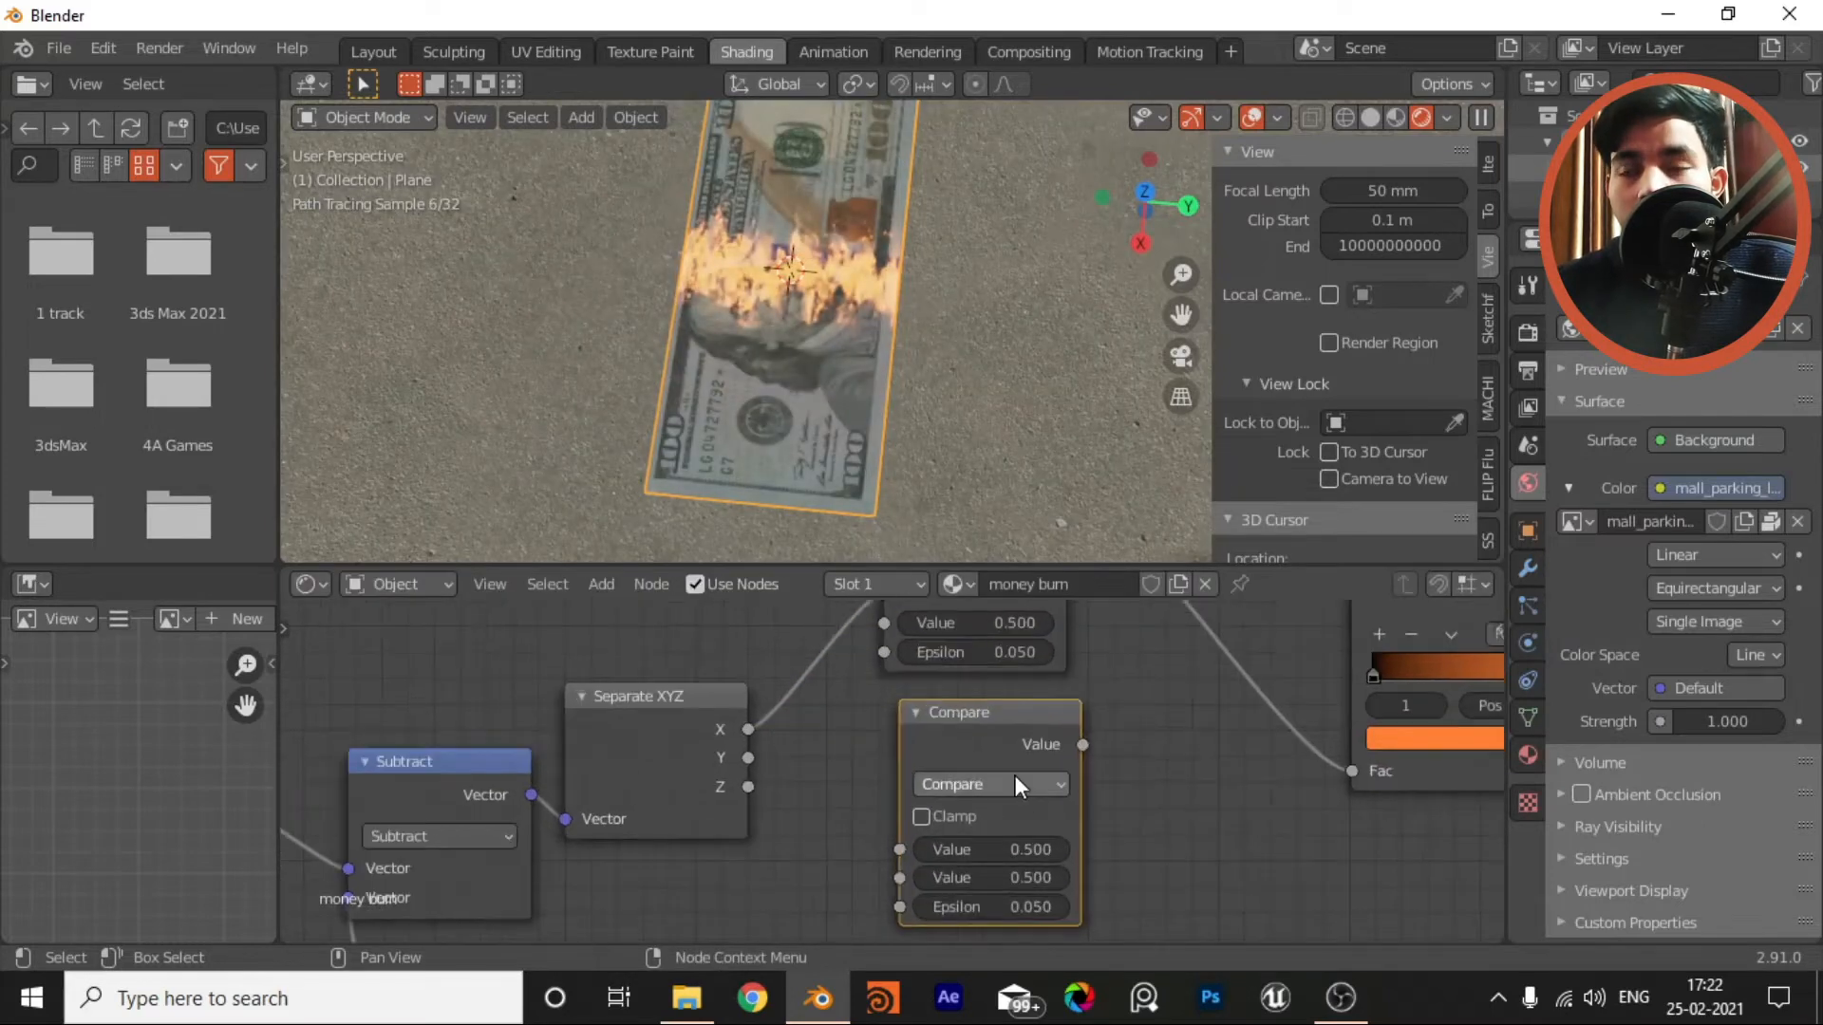
{"action": "left_click", "coordinate": [1014, 774]}
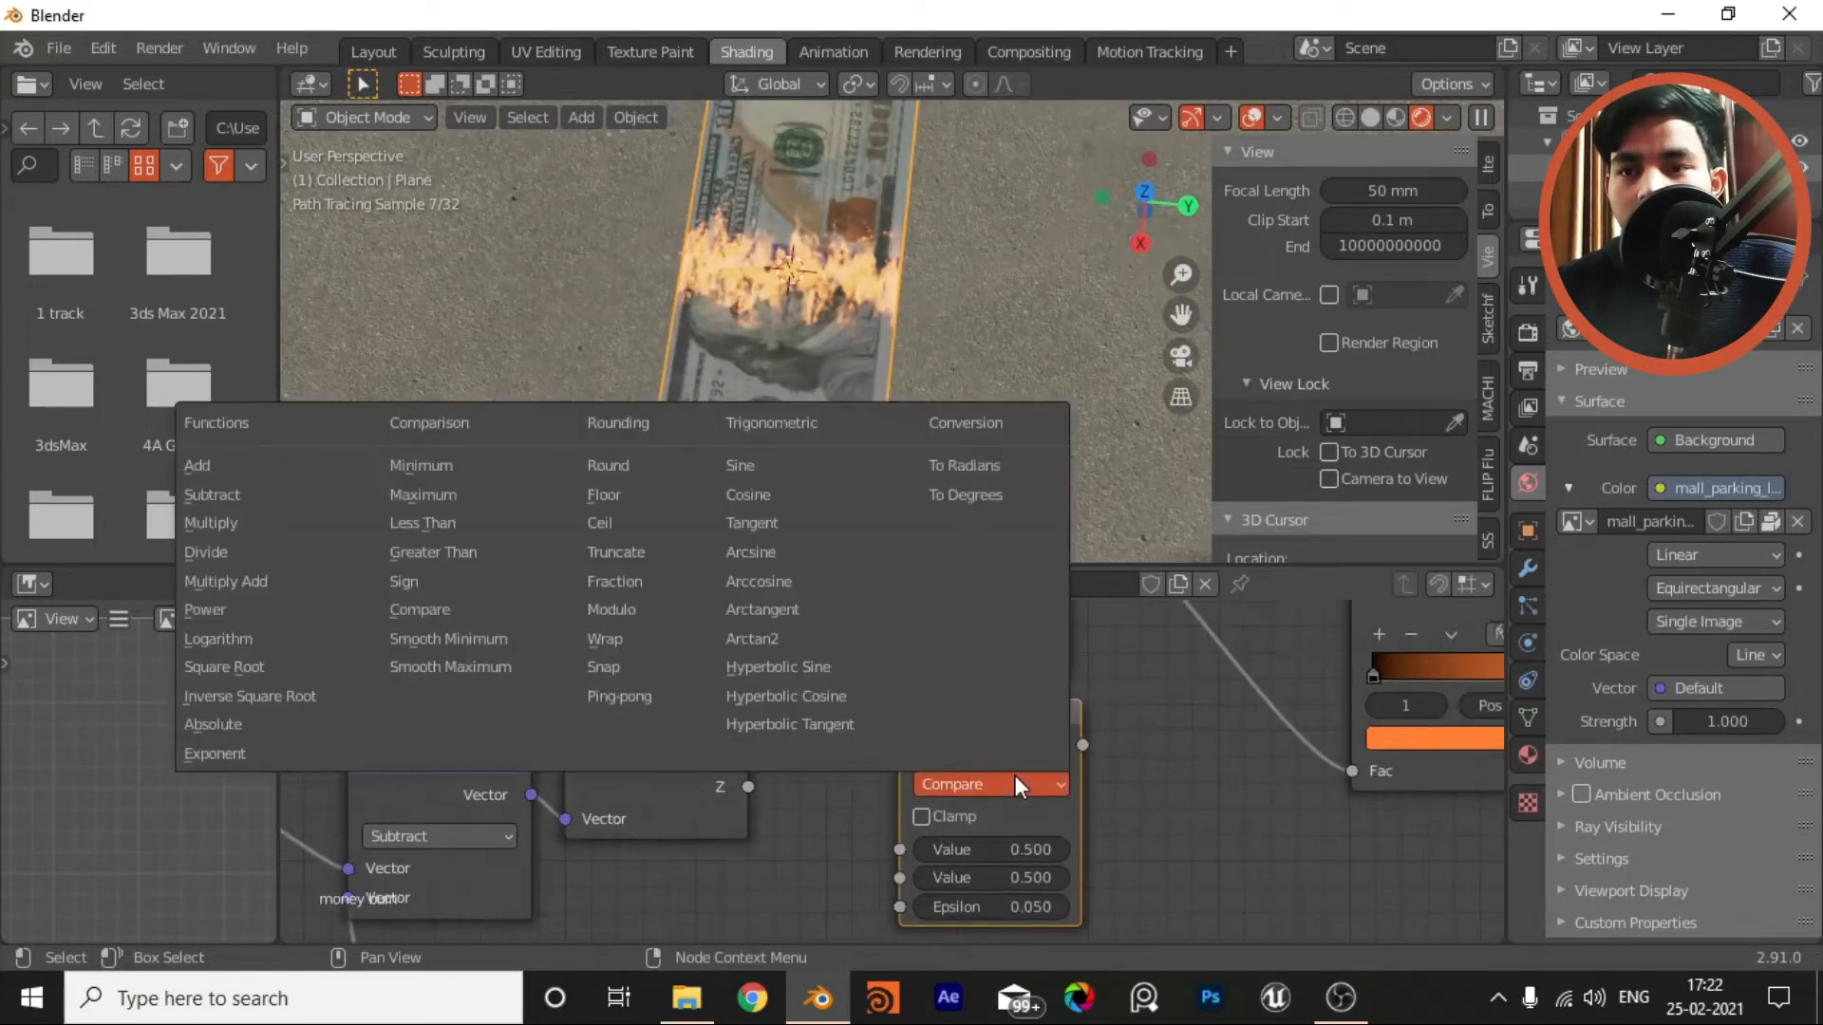
{"action": "left_click", "coordinate": [437, 553]}
Step: Connect Separate XYZ's X to the Greater Than node's Value and its output to the Fac of the Principled–Transparent Mix Shader
{"action": "middle_click_drag", "start_coordinate": [837, 843], "coordinate": [807, 798]}
{"action": "left_click_drag", "start_coordinate": [720, 682], "coordinate": [871, 800]}
{"action": "scroll", "coordinate": [1187, 785], "scroll_direction": "down", "scroll_amount": 2}
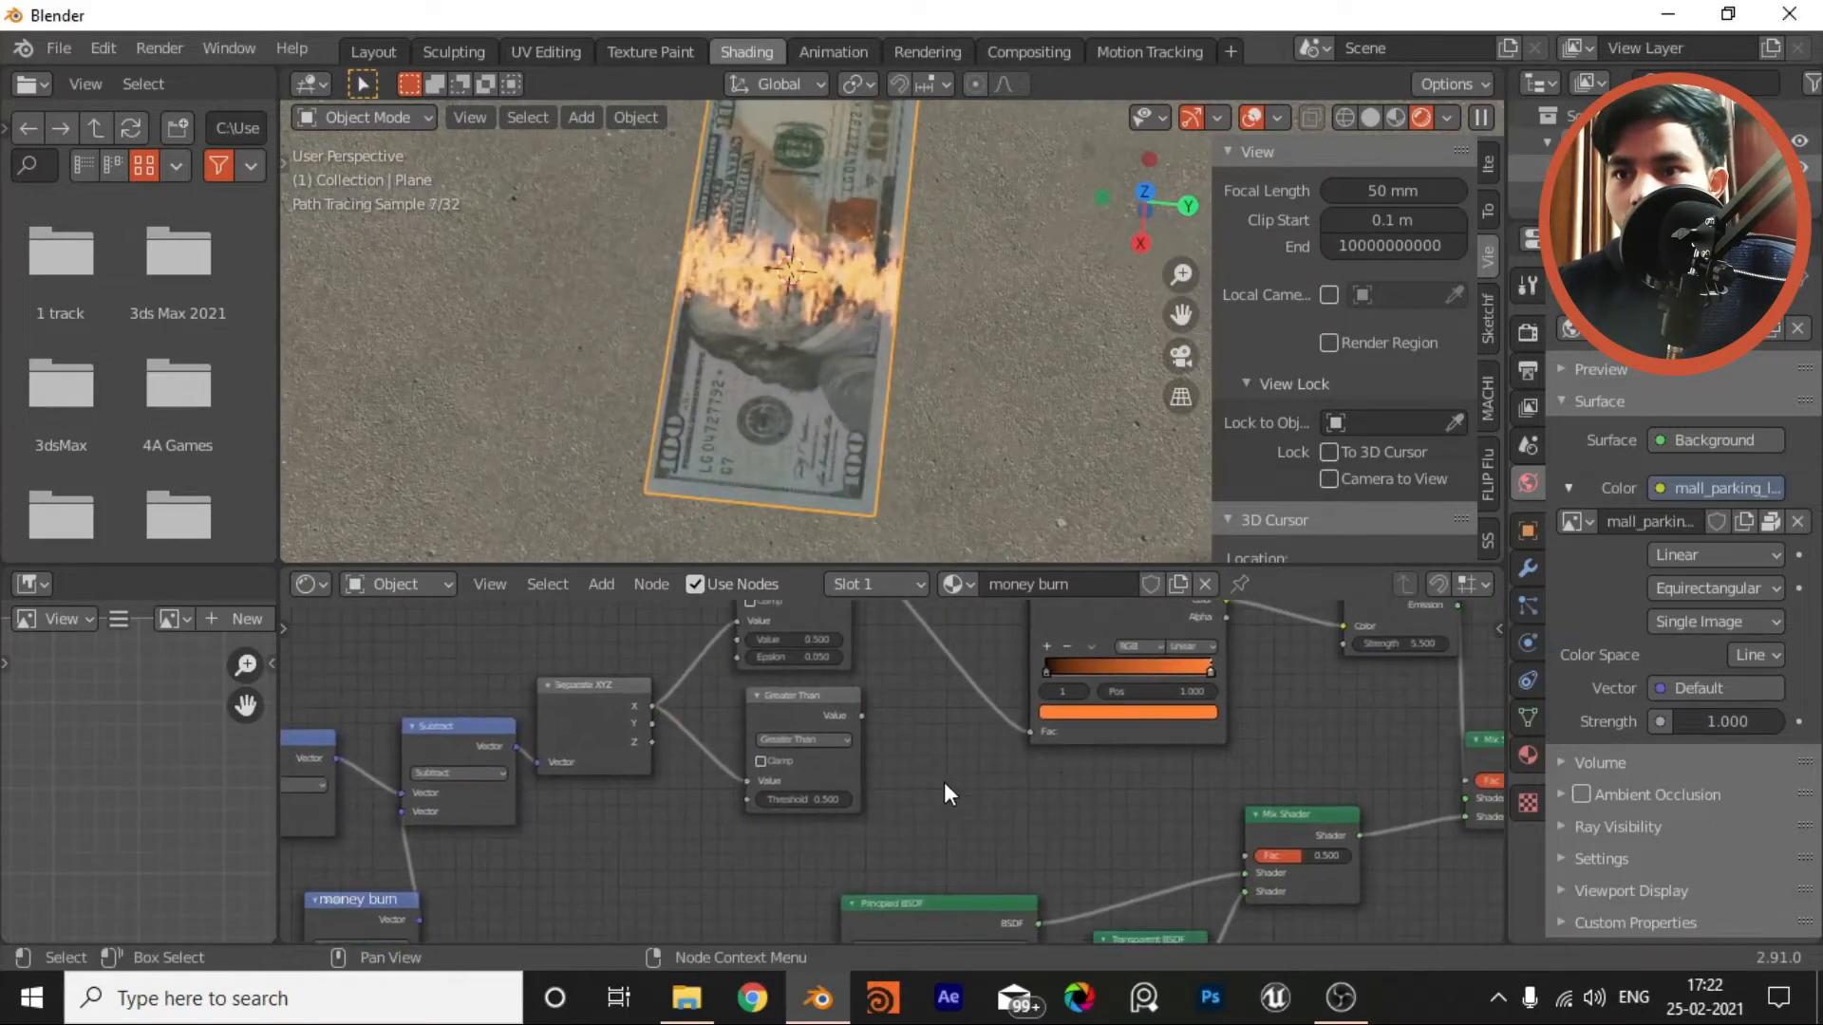
{"action": "middle_click_drag", "start_coordinate": [883, 725], "coordinate": [846, 712]}
{"action": "left_click_drag", "start_coordinate": [841, 711], "coordinate": [1234, 853]}
{"action": "middle_click_drag", "start_coordinate": [1267, 881], "coordinate": [1209, 766]}
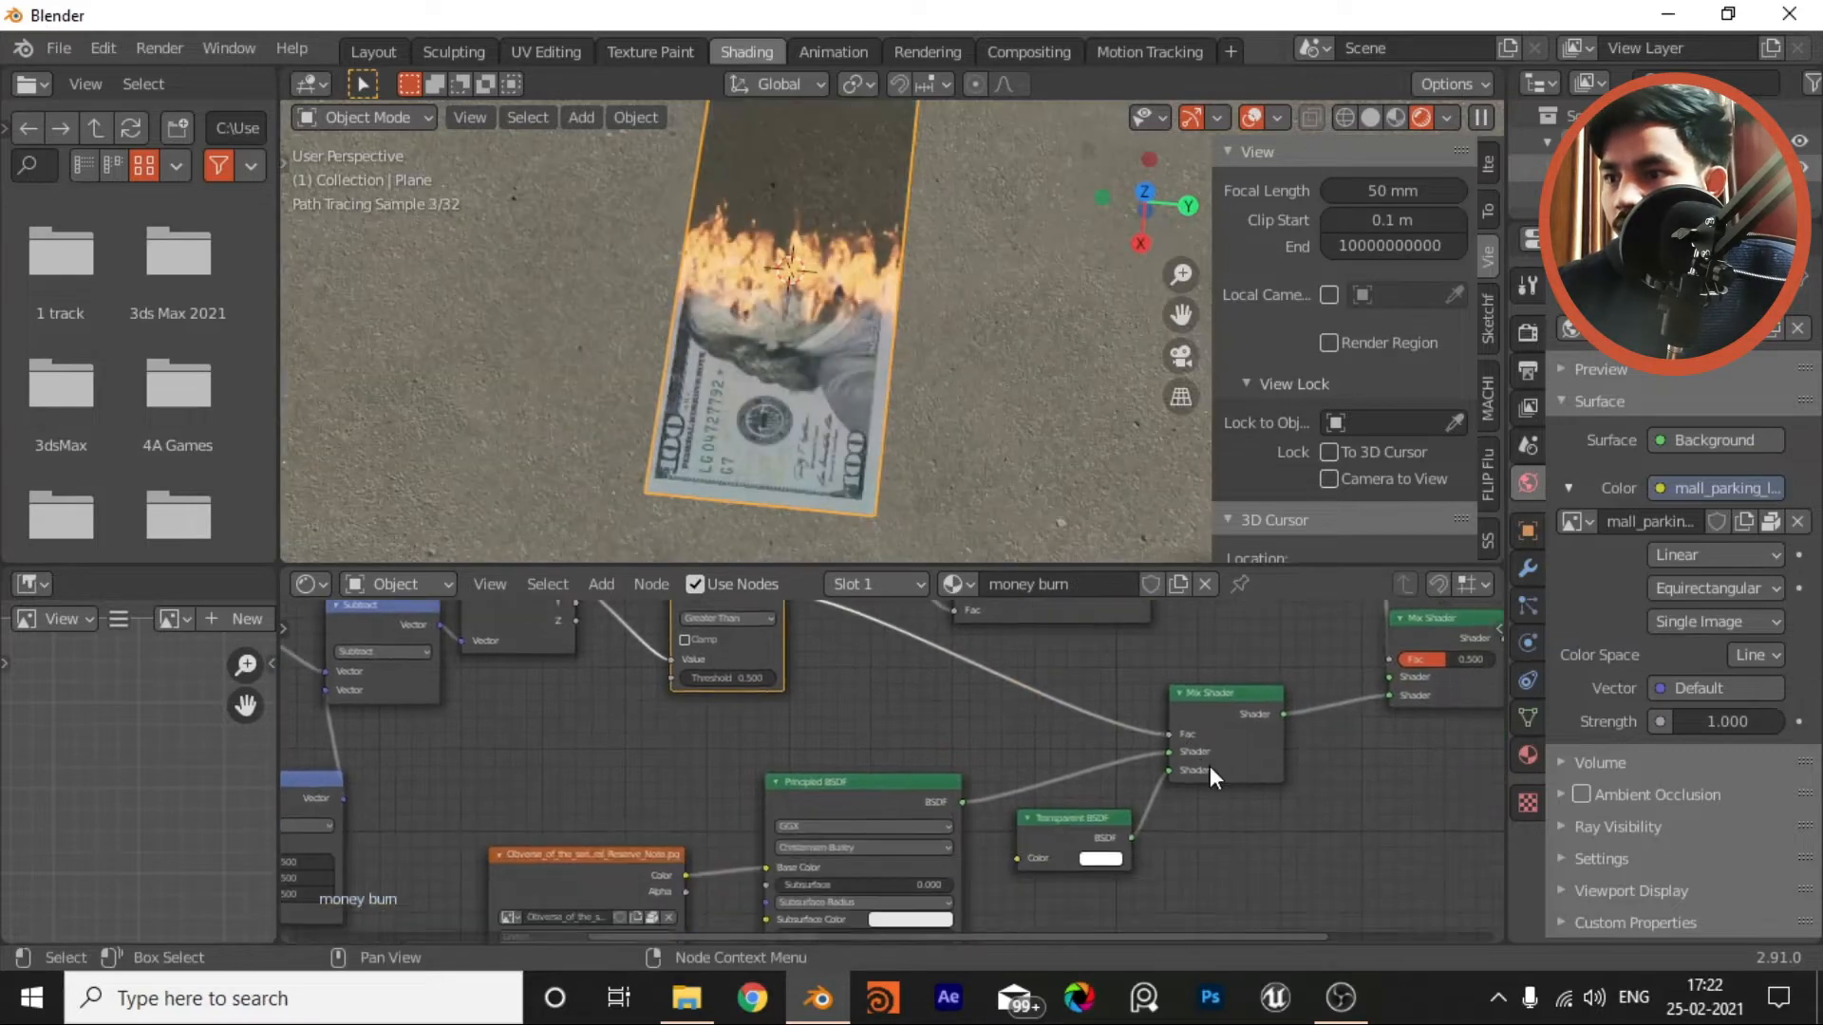
{"action": "scroll", "coordinate": [1098, 830], "scroll_direction": "up", "scroll_amount": 2}
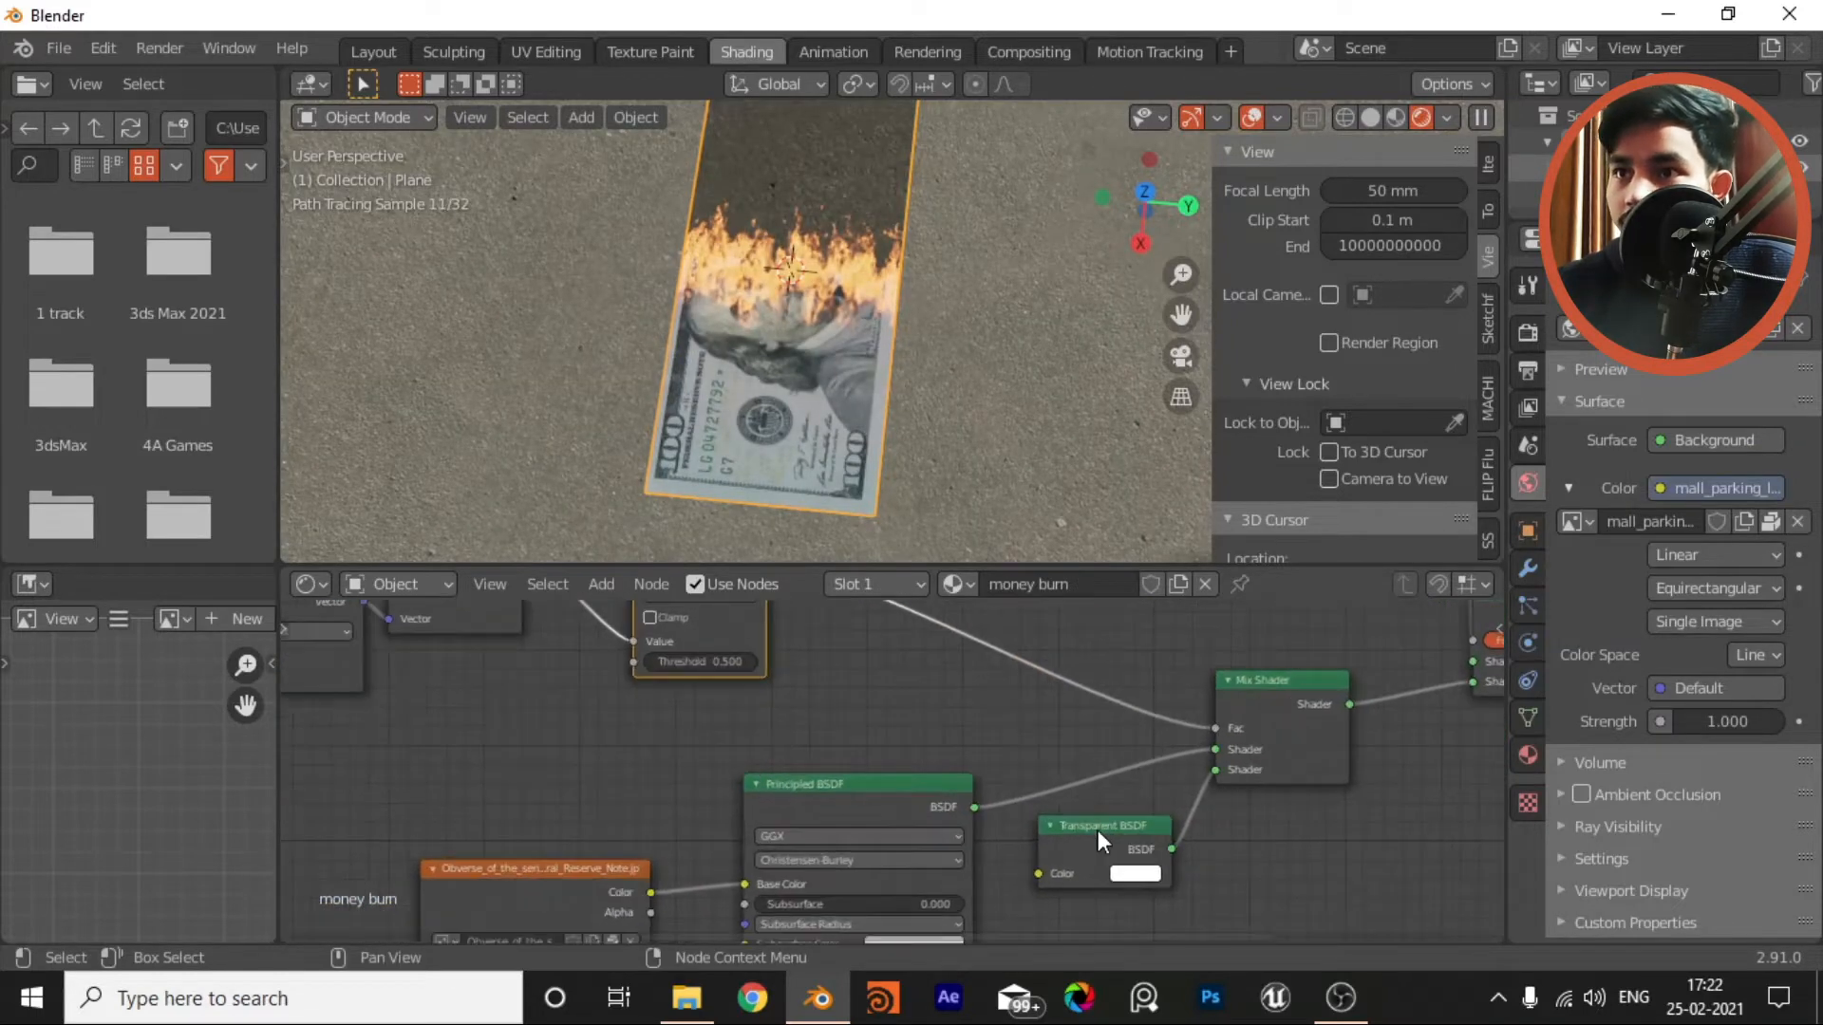
Step: Shift the Emission node and the final Mix Shader apart to free space on the link between them
{"action": "middle_click_drag", "start_coordinate": [1074, 812], "coordinate": [1054, 811]}
{"action": "mouse_move", "coordinate": [846, 421]}
{"action": "middle_mouse_down"}
{"action": "mouse_move", "coordinate": [845, 475]}
{"action": "mouse_move", "coordinate": [947, 439]}
{"action": "mouse_move", "coordinate": [705, 441]}
{"action": "mouse_move", "coordinate": [866, 383]}
{"action": "mouse_move", "coordinate": [675, 321]}
{"action": "middle_mouse_up"}
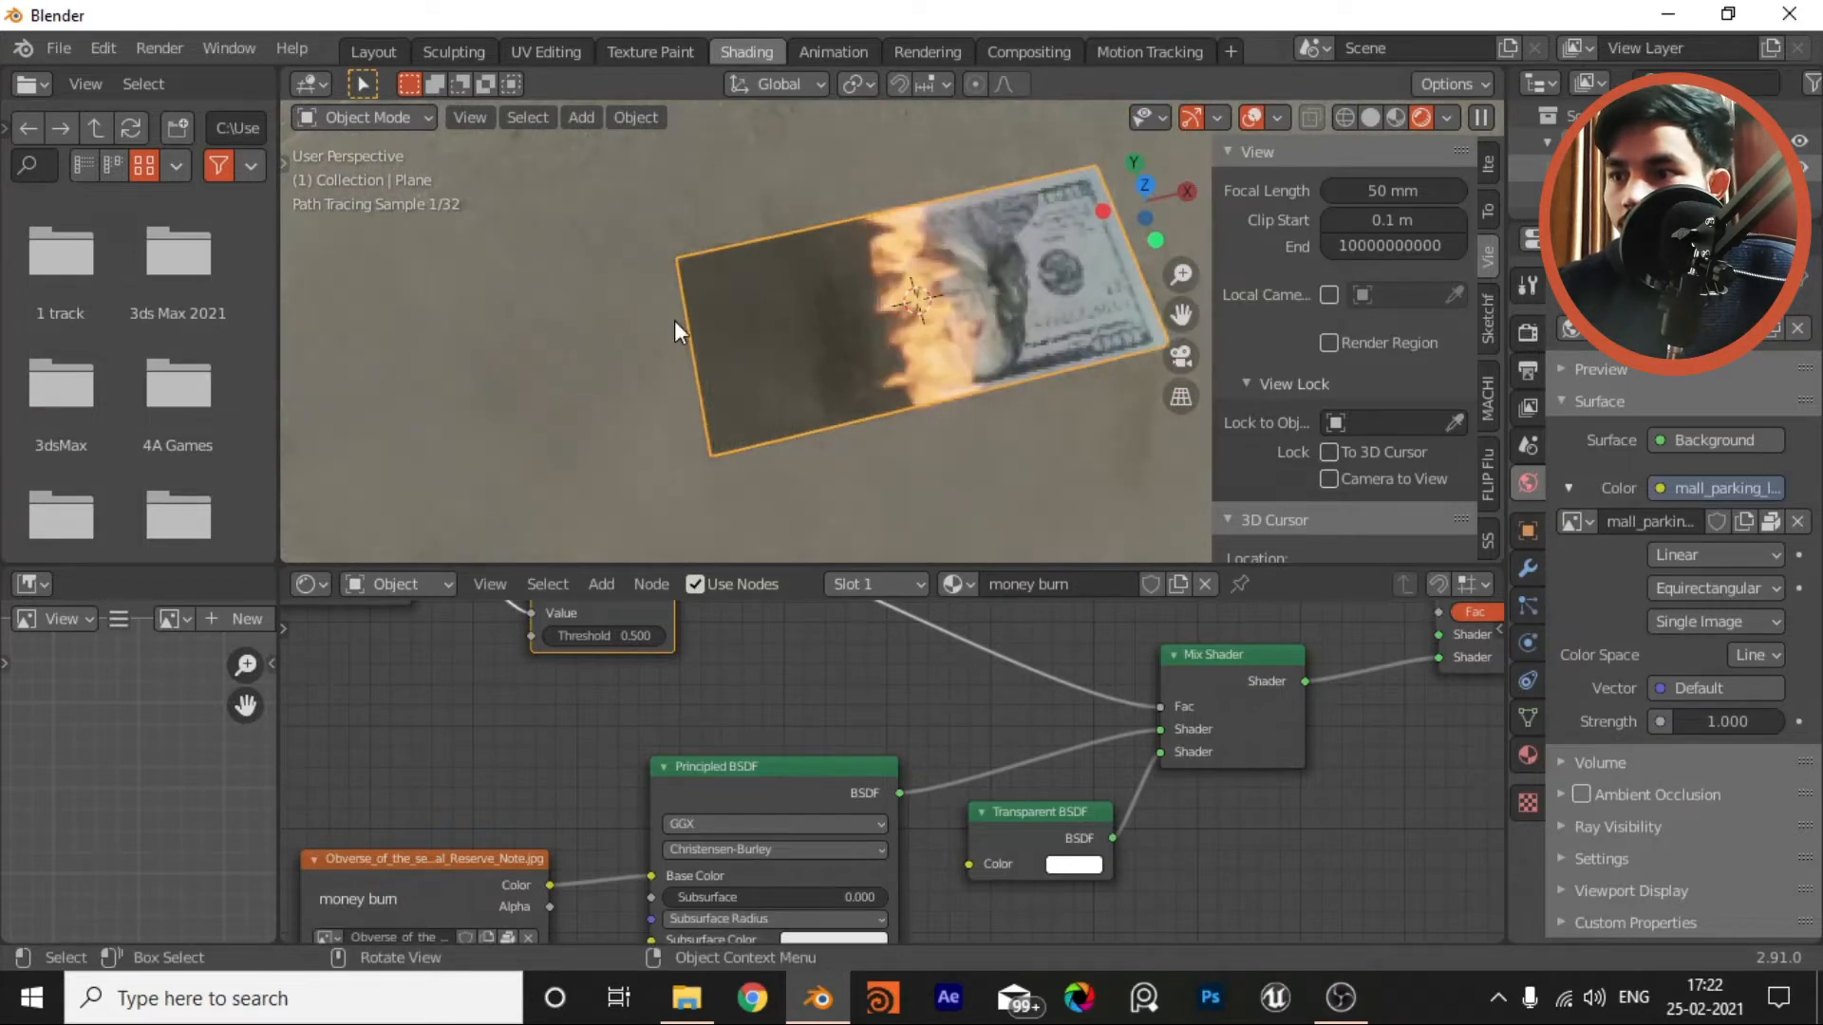
{"action": "left_click", "coordinate": [595, 396]}
{"action": "mouse_move", "coordinate": [771, 409]}
{"action": "middle_mouse_down"}
{"action": "mouse_move", "coordinate": [864, 306]}
{"action": "mouse_move", "coordinate": [859, 334]}
{"action": "mouse_move", "coordinate": [716, 401]}
{"action": "middle_mouse_up"}
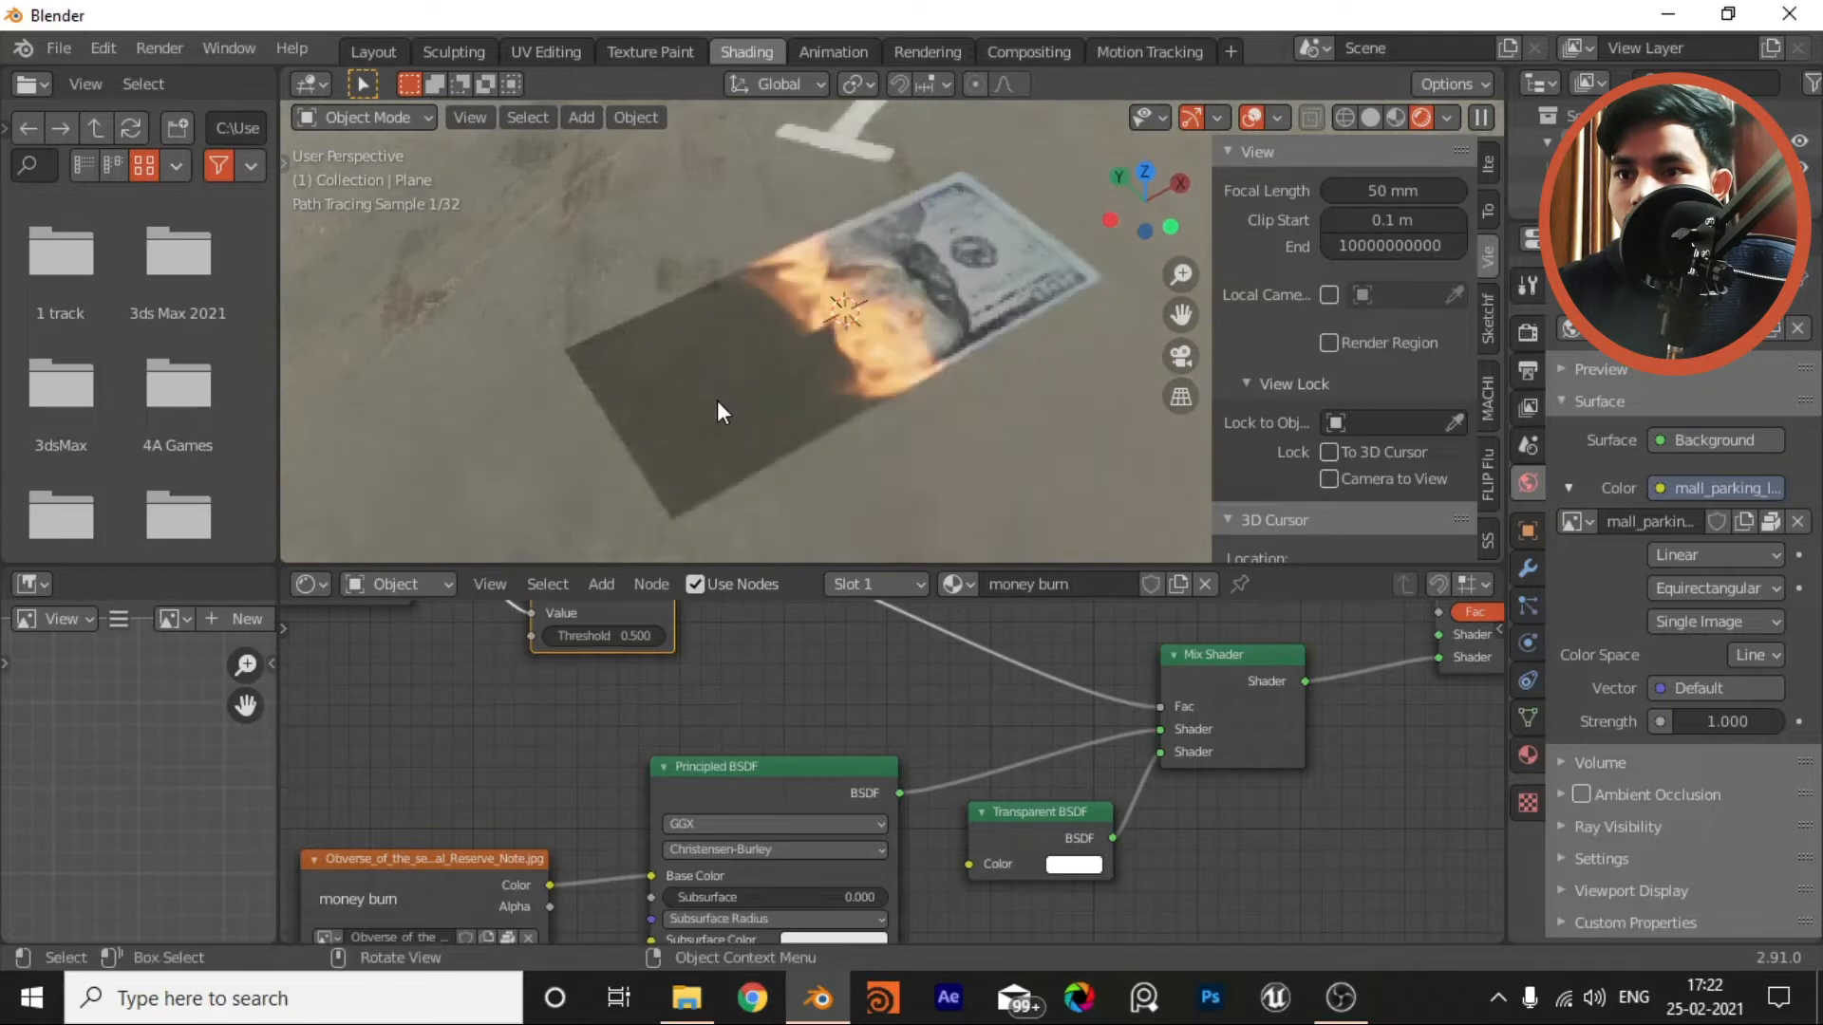
{"action": "scroll", "coordinate": [1027, 737], "scroll_direction": "up", "scroll_amount": 2}
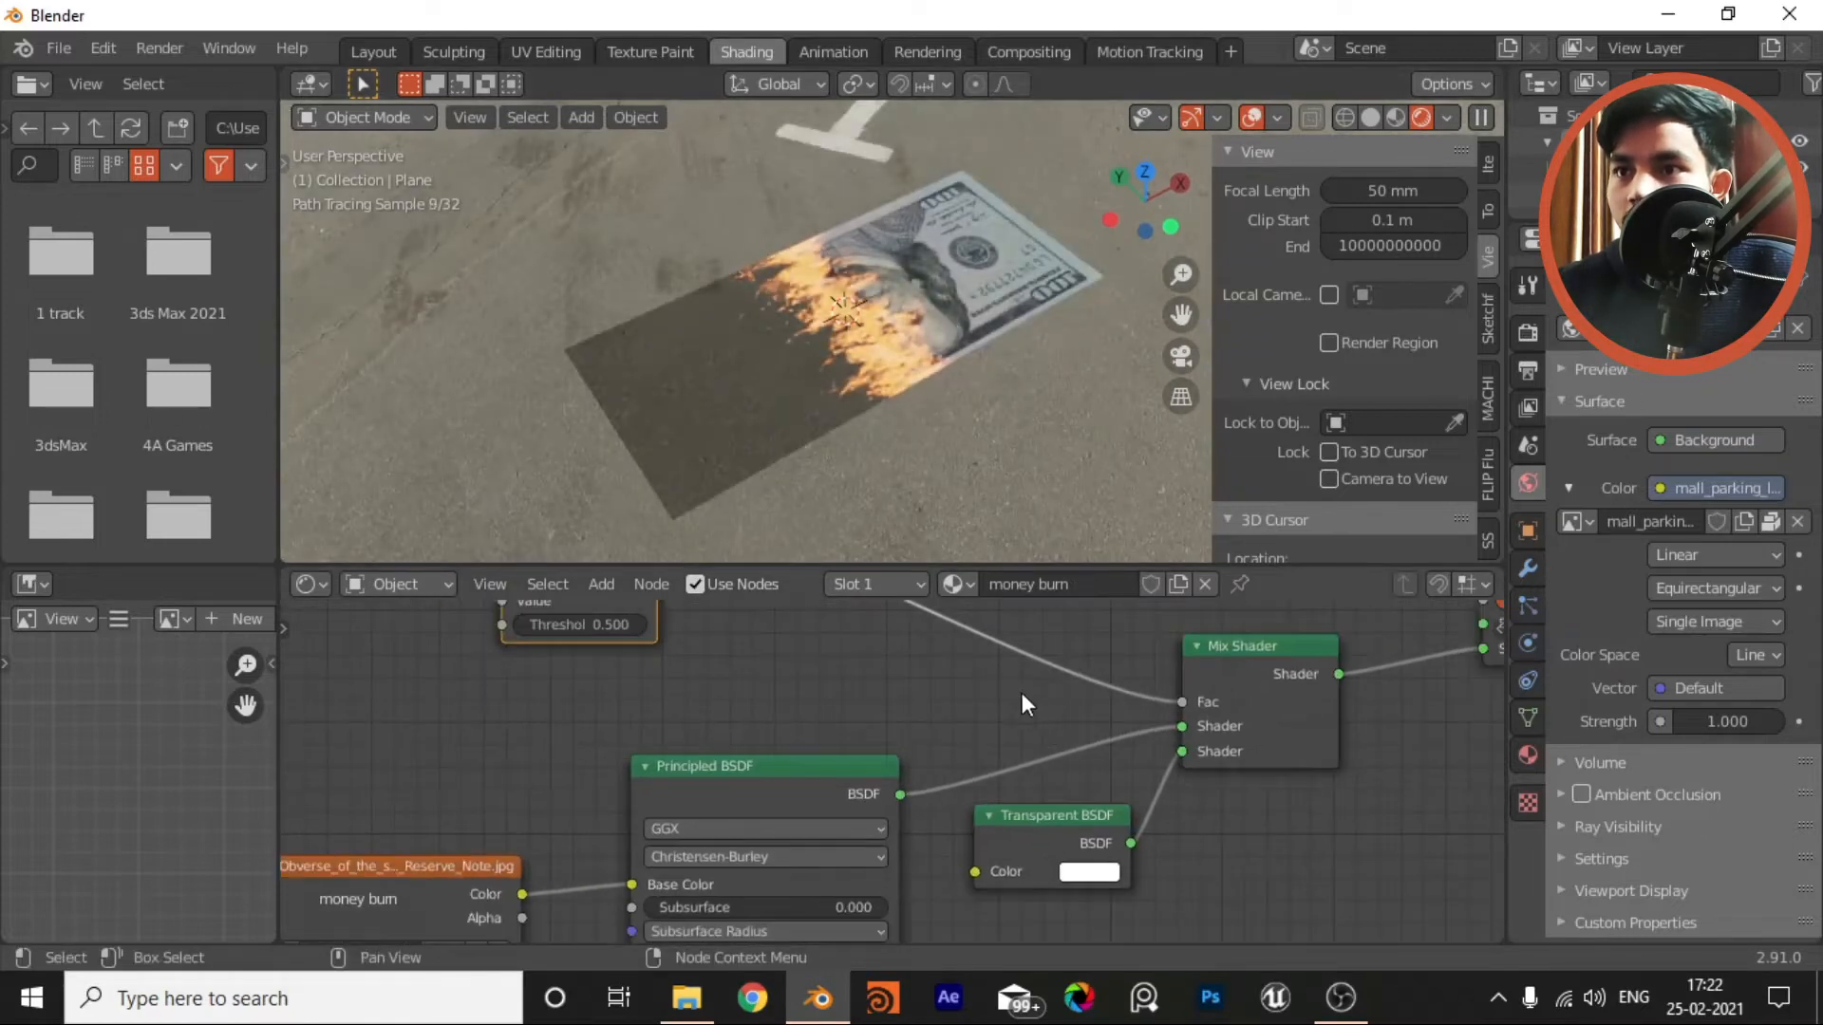
{"action": "scroll", "coordinate": [1022, 692], "scroll_direction": "down", "scroll_amount": 5}
{"action": "left_click_drag", "start_coordinate": [1204, 653], "coordinate": [1127, 660]}
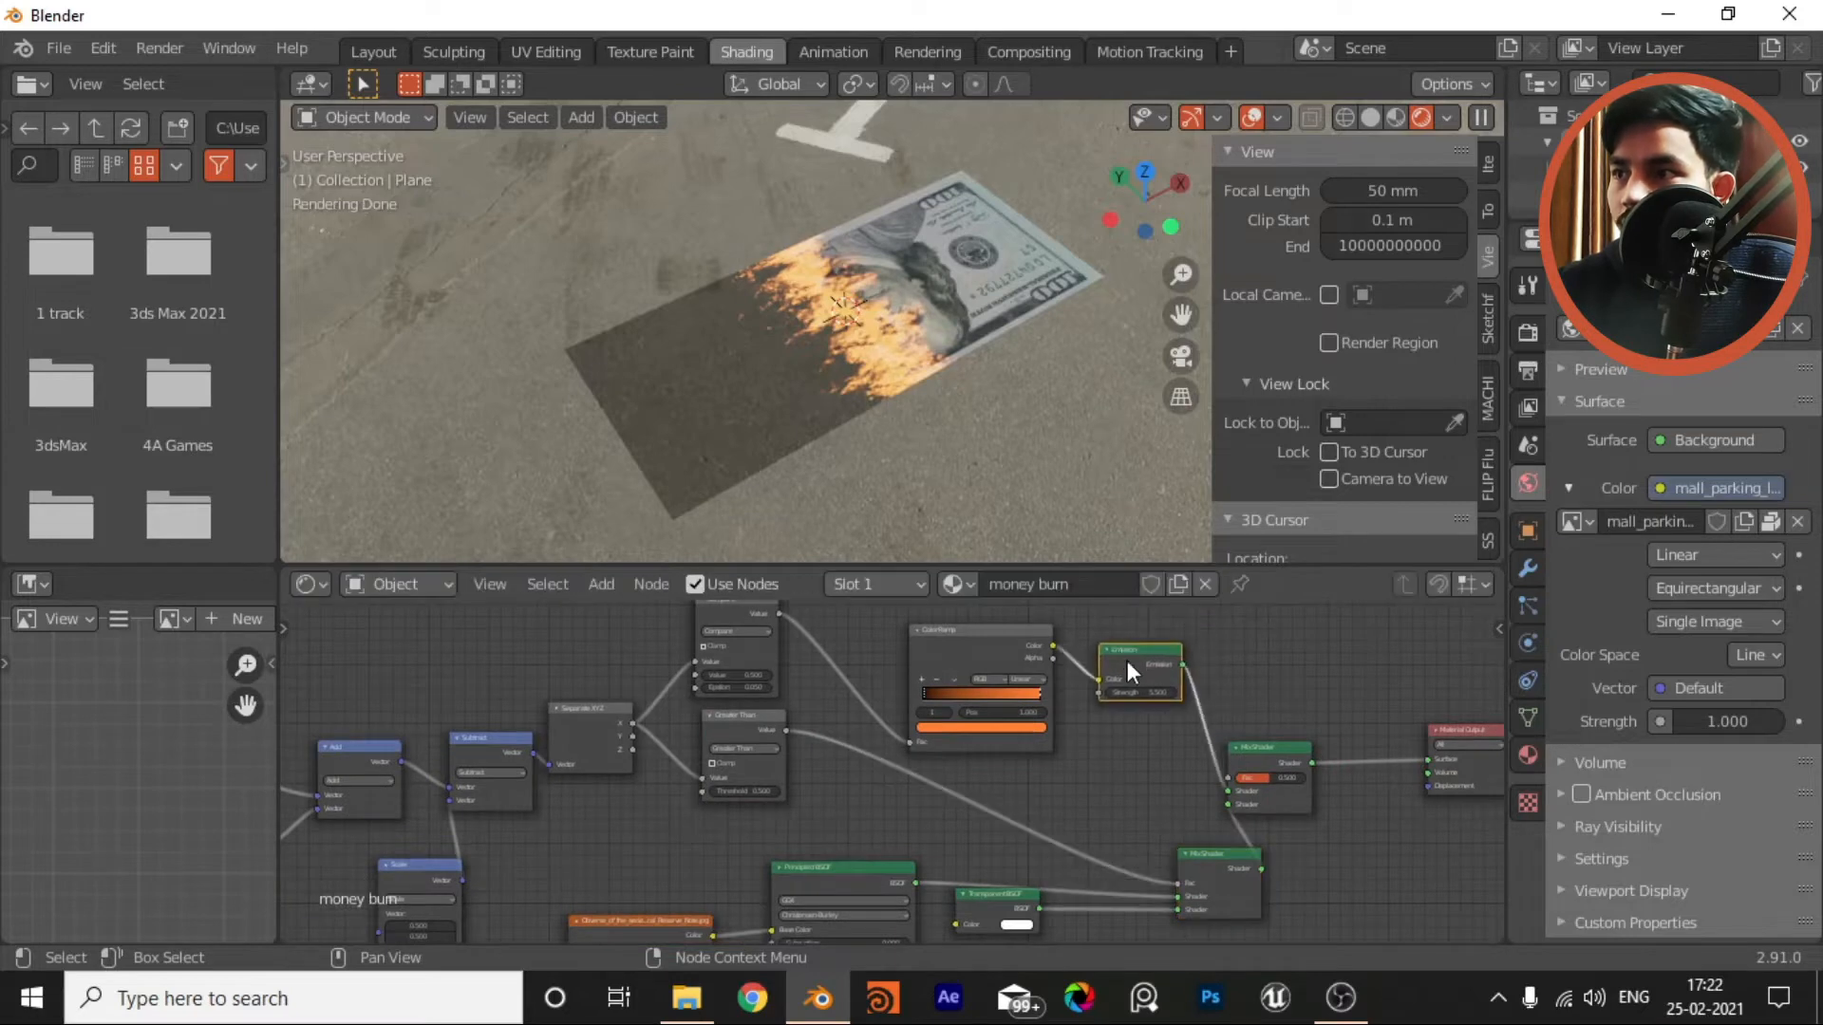
{"action": "left_click_drag", "start_coordinate": [1251, 764], "coordinate": [1330, 798]}
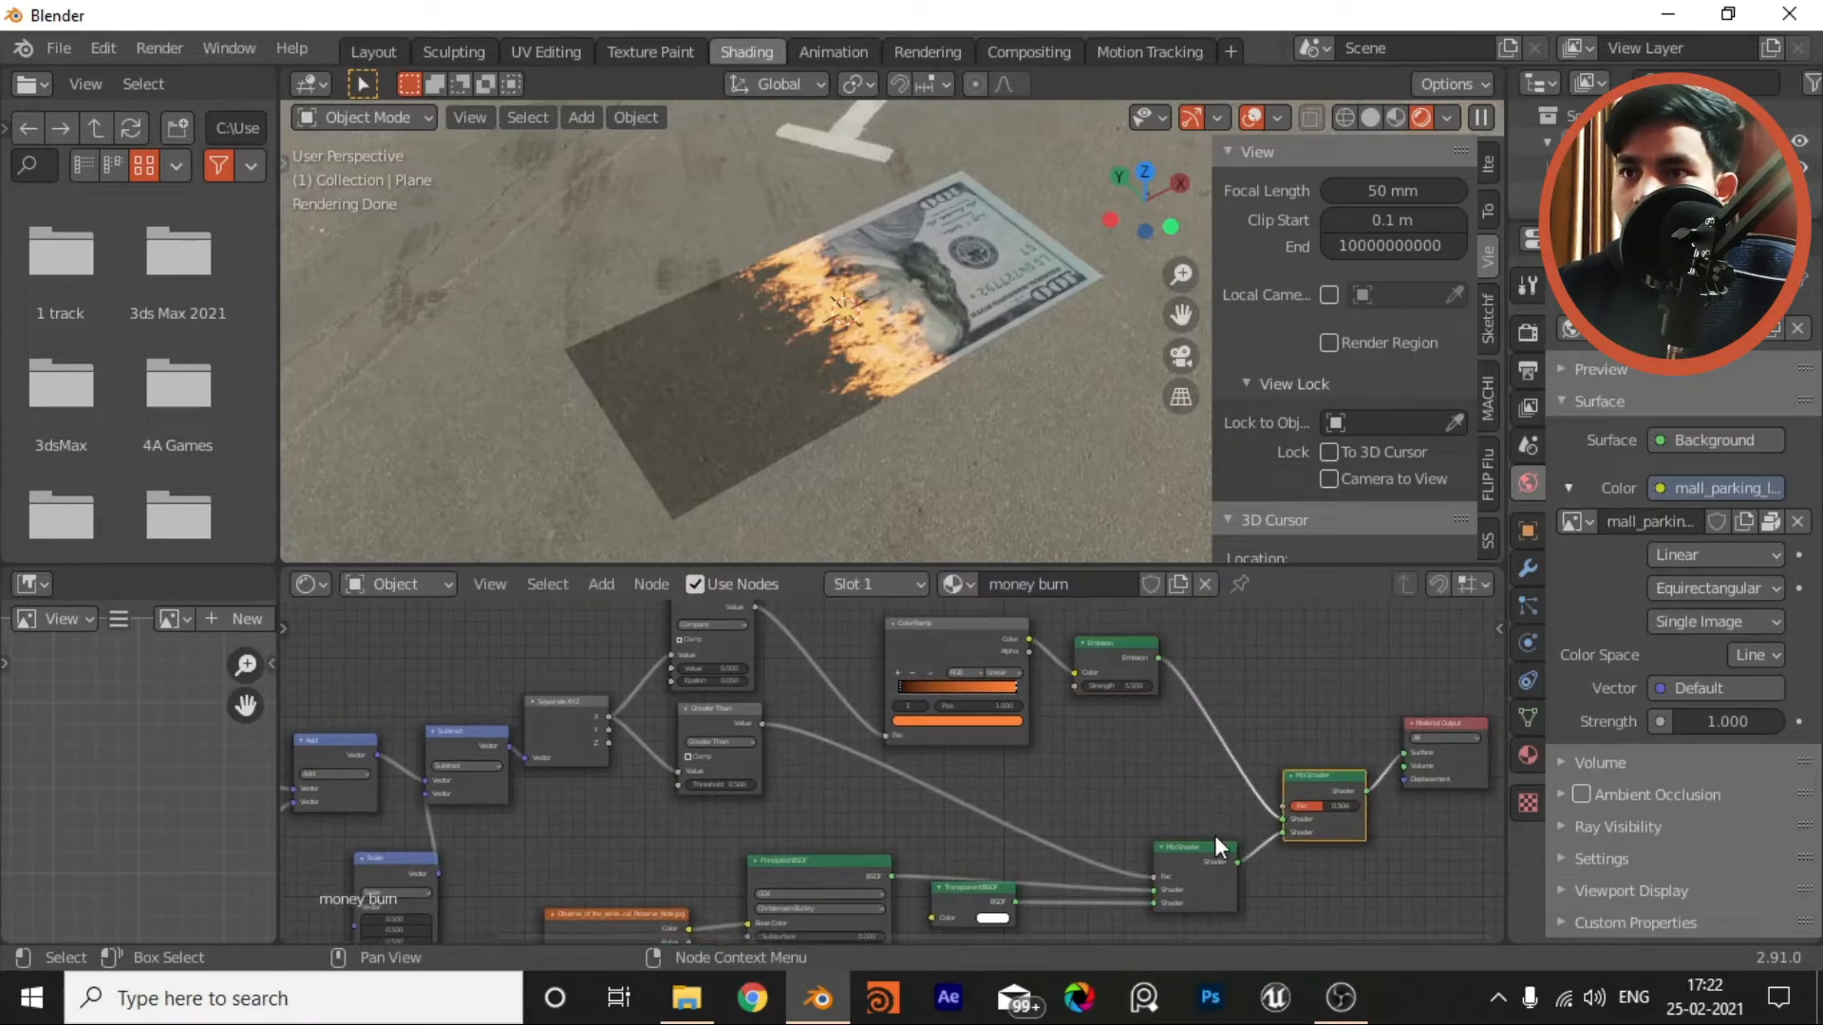
Step: Duplicate the Principled–Transparent Mix Shader and insert the copy between the Emission node and the final Mix Shader
{"action": "left_click", "coordinate": [1208, 840]}
{"action": "key", "text": "shift+d"}
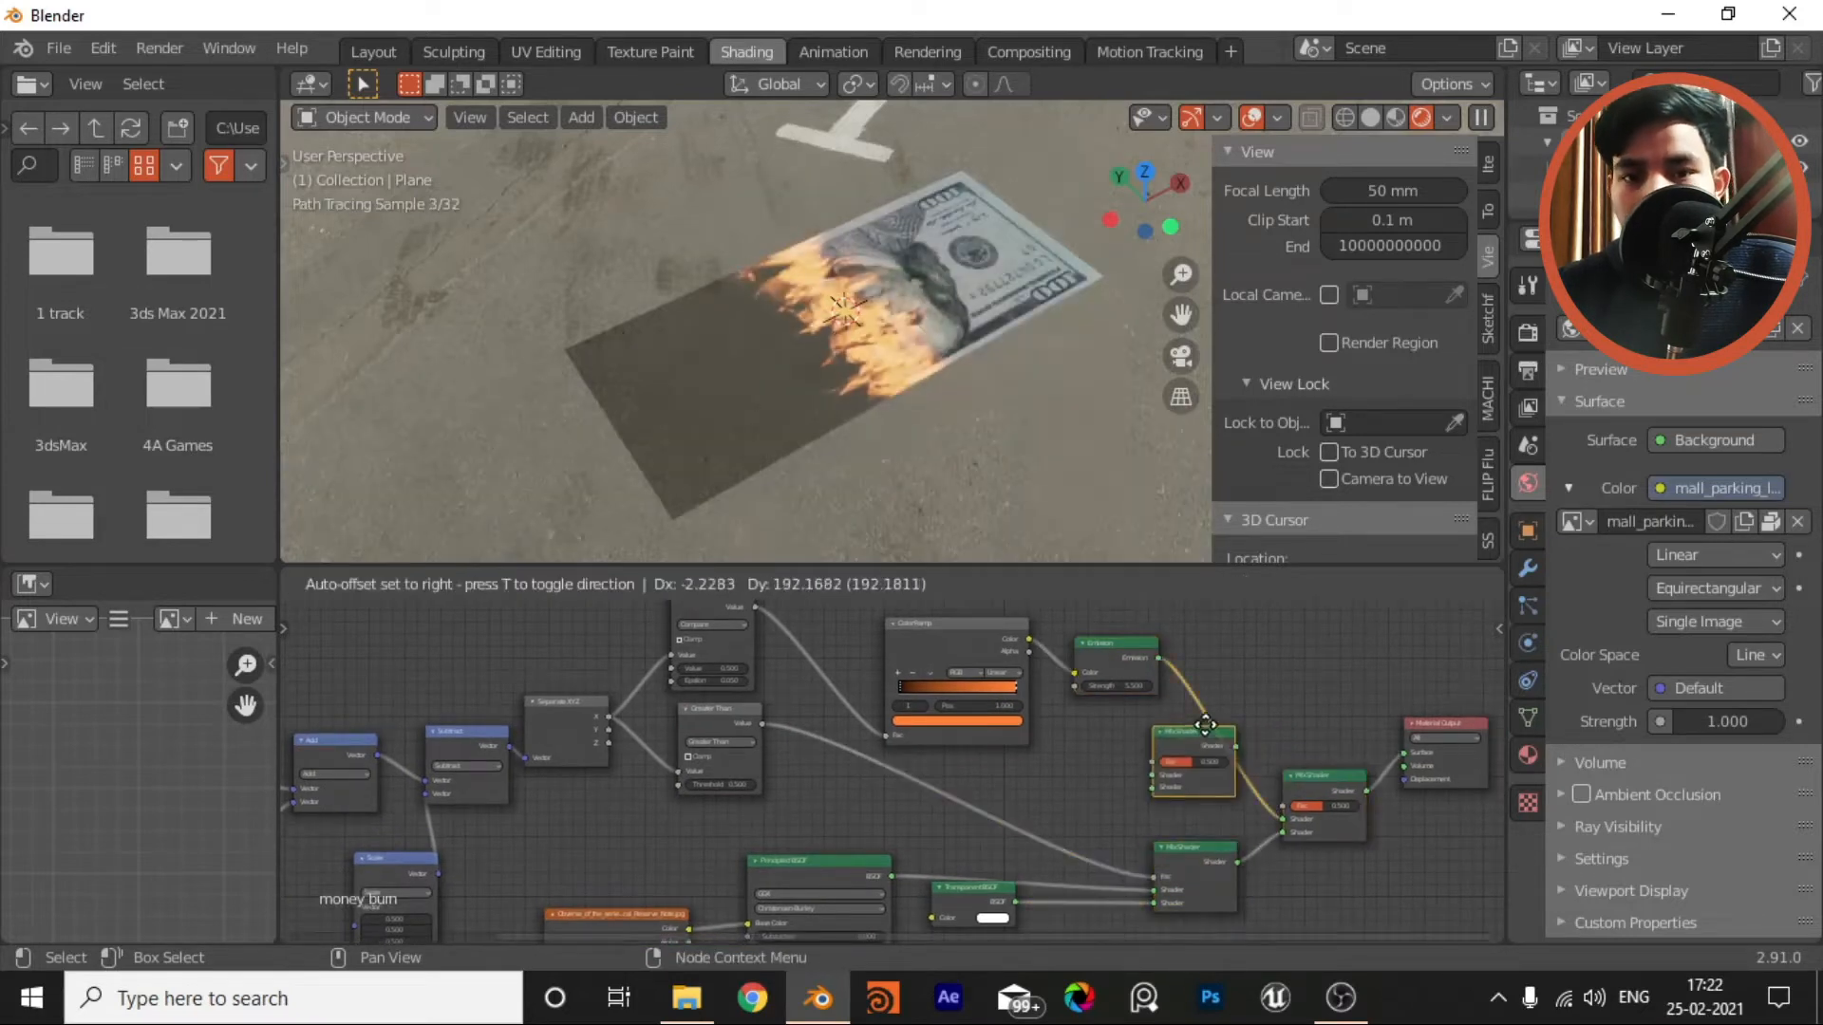
{"action": "left_click", "coordinate": [1219, 708]}
{"action": "scroll", "coordinate": [1173, 799], "scroll_direction": "up", "scroll_amount": 3}
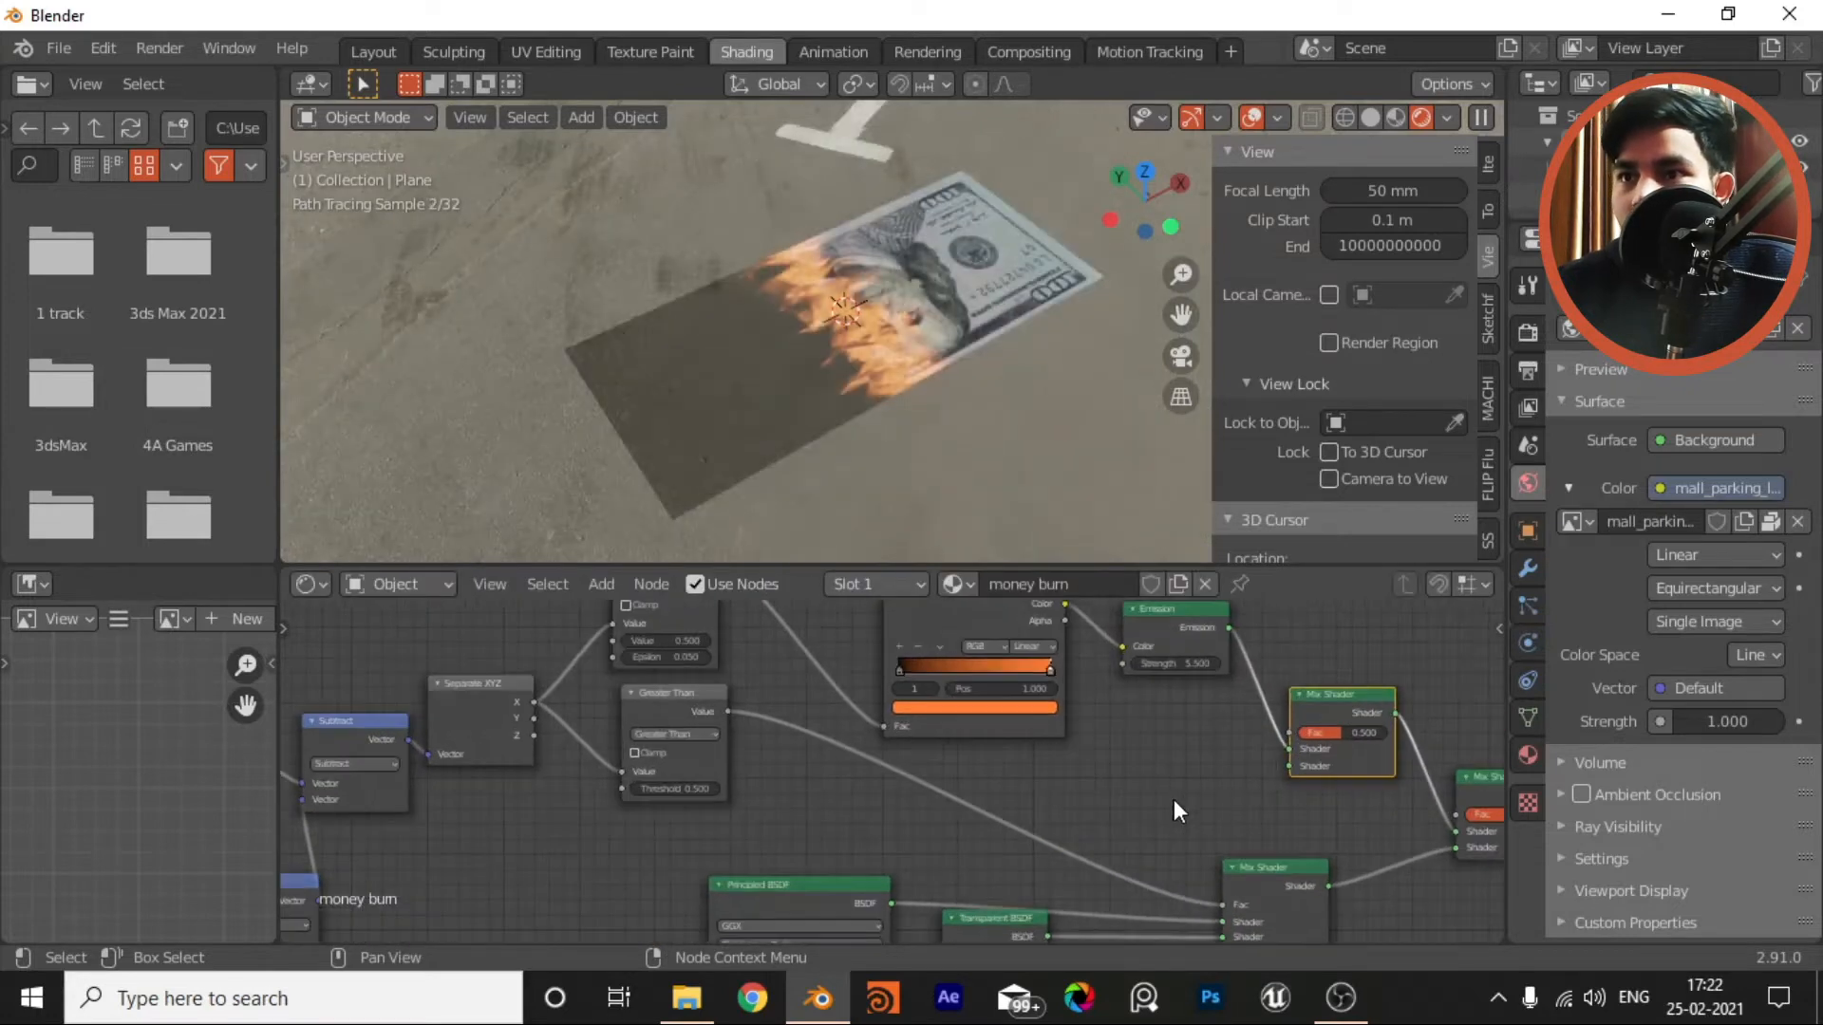
Step: Connect the Transparent BSDF to the new Mix Shader's second Shader input and the Greater Than output to its Fac
{"action": "middle_click_drag", "start_coordinate": [1173, 800], "coordinate": [1078, 755]}
{"action": "left_click_drag", "start_coordinate": [955, 891], "coordinate": [1197, 722]}
{"action": "middle_click_drag", "start_coordinate": [1056, 775], "coordinate": [1040, 830]}
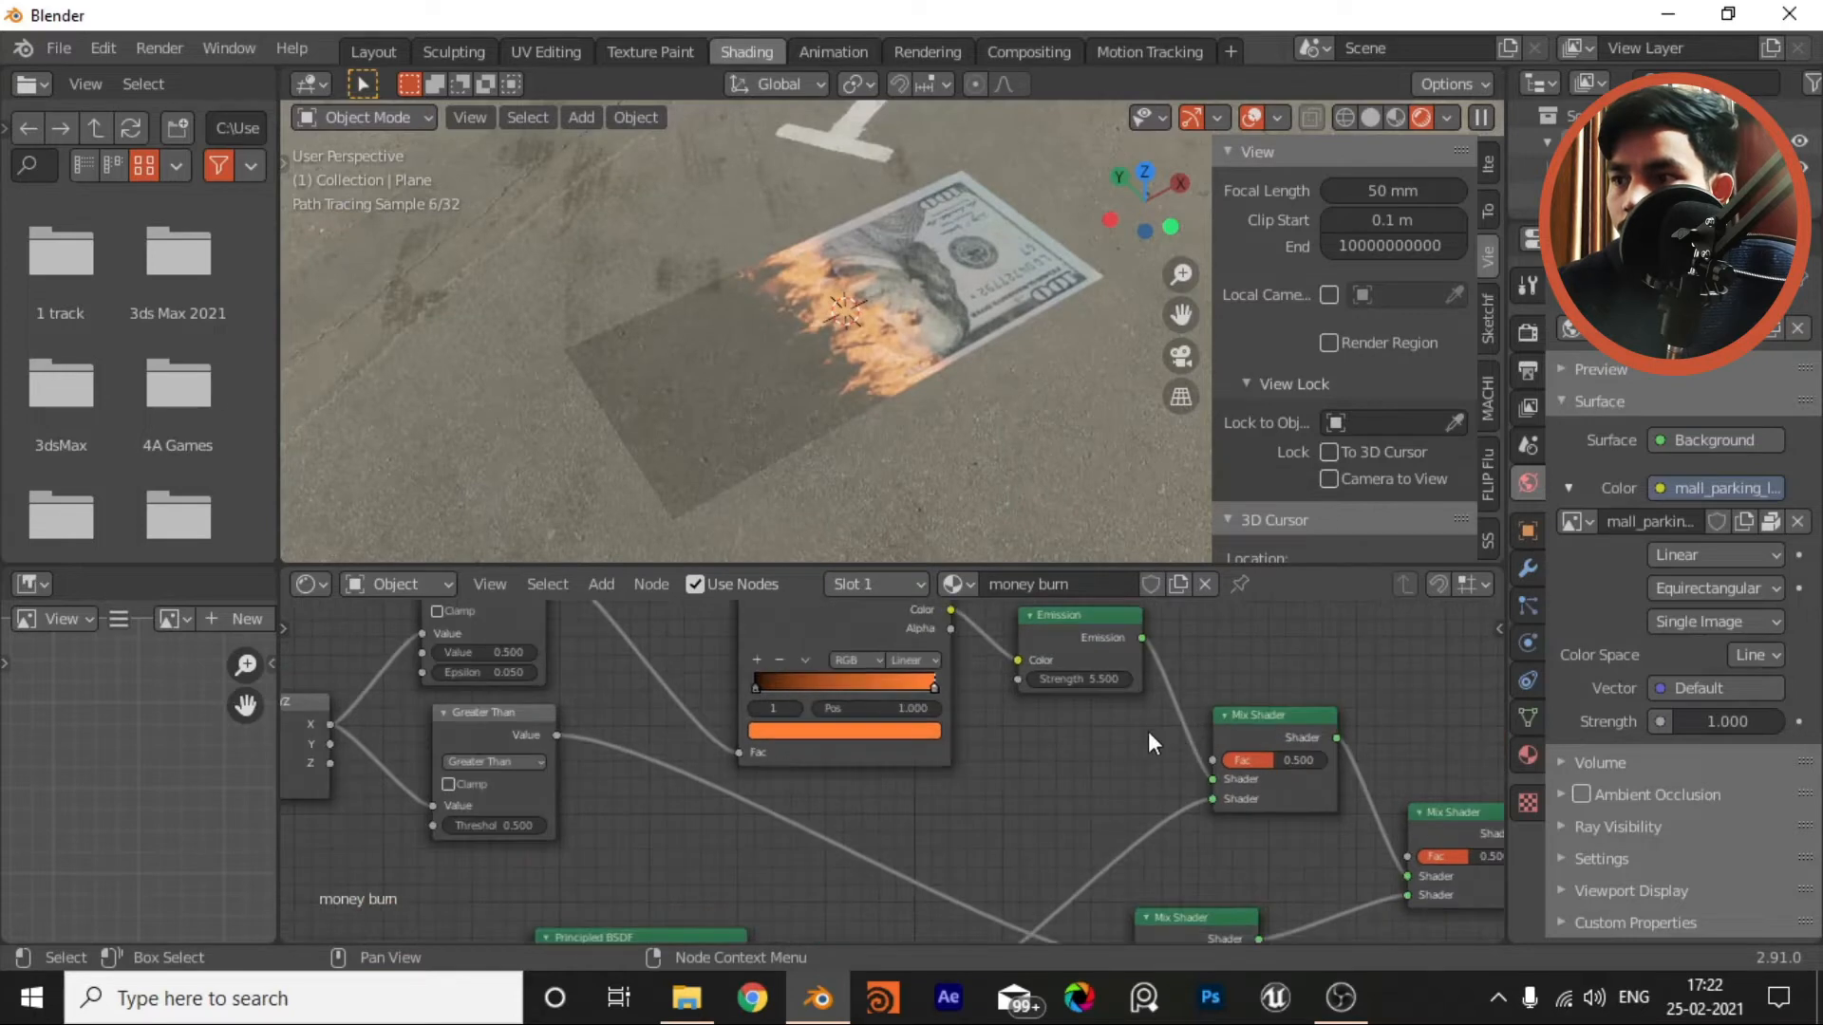
{"action": "left_click_drag", "start_coordinate": [604, 740], "coordinate": [1176, 767]}
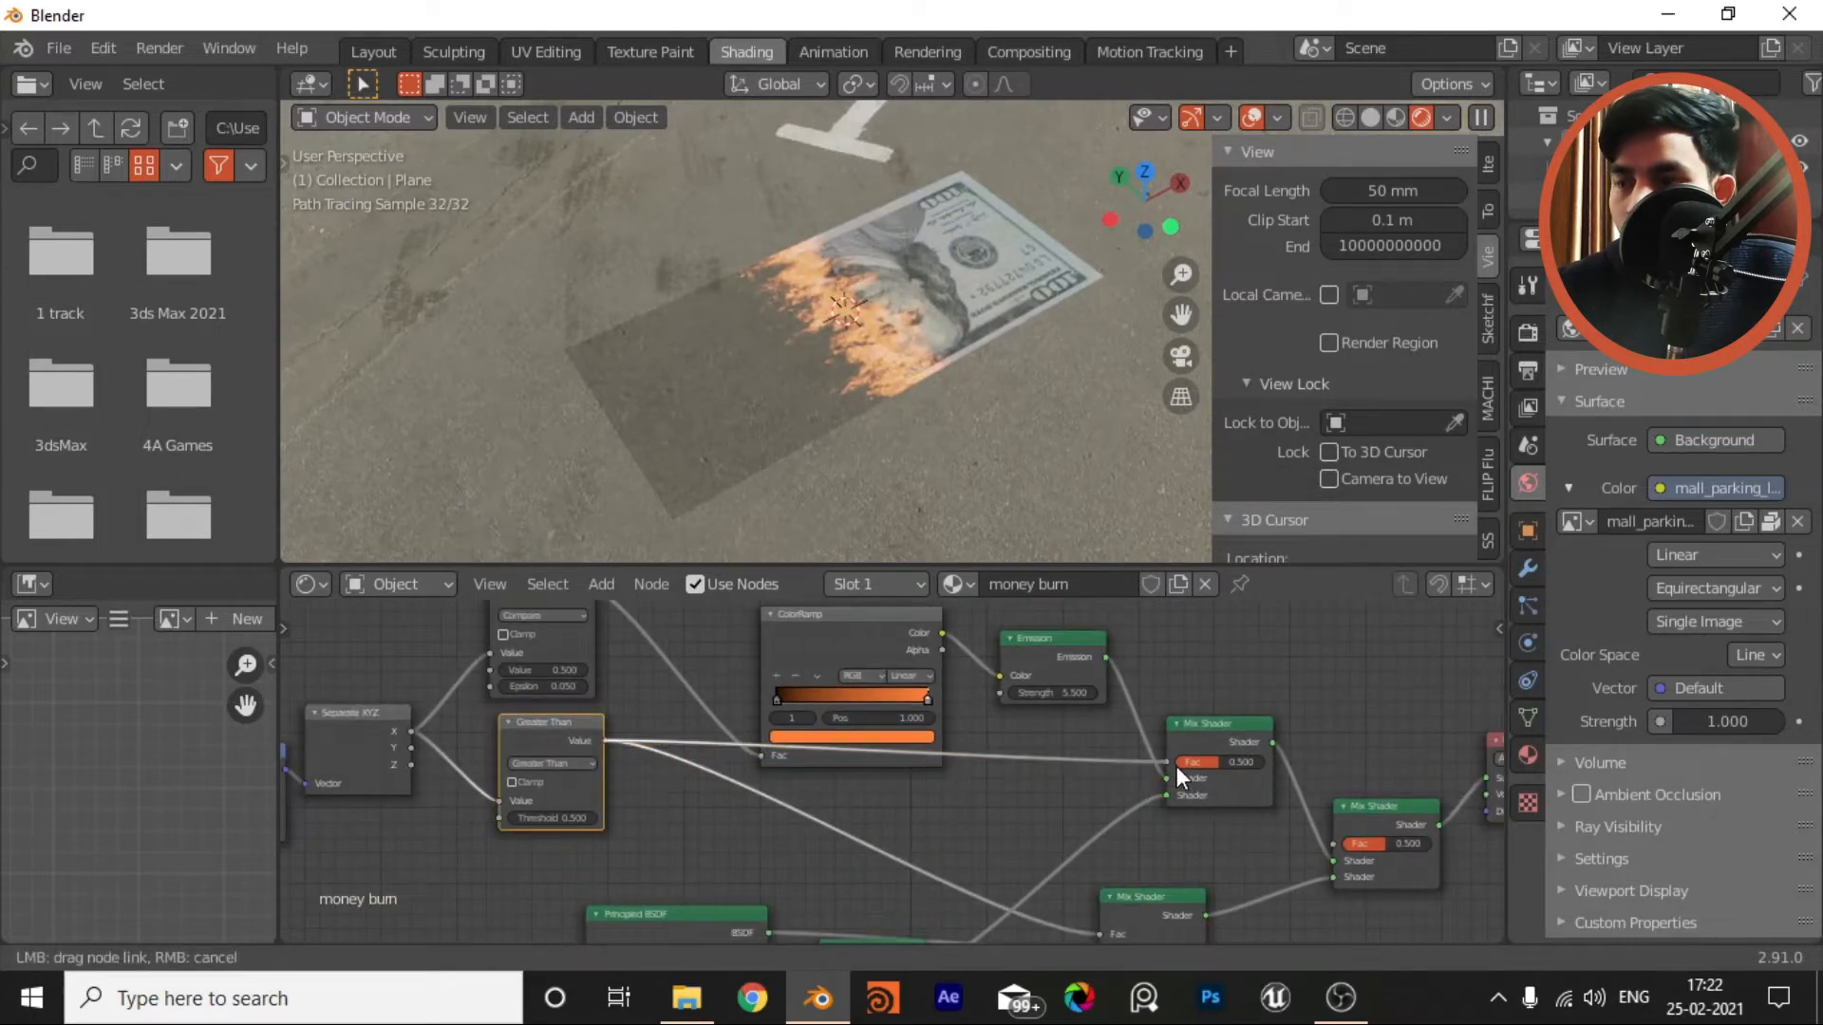
{"action": "mouse_move", "coordinate": [925, 459]}
{"action": "middle_mouse_down"}
{"action": "mouse_move", "coordinate": [930, 425]}
{"action": "mouse_move", "coordinate": [783, 429]}
{"action": "mouse_move", "coordinate": [870, 605]}
{"action": "middle_mouse_up"}
{"action": "scroll", "coordinate": [683, 779], "scroll_direction": "down", "scroll_amount": 2}
{"action": "middle_click_drag", "start_coordinate": [831, 833], "coordinate": [786, 785]}
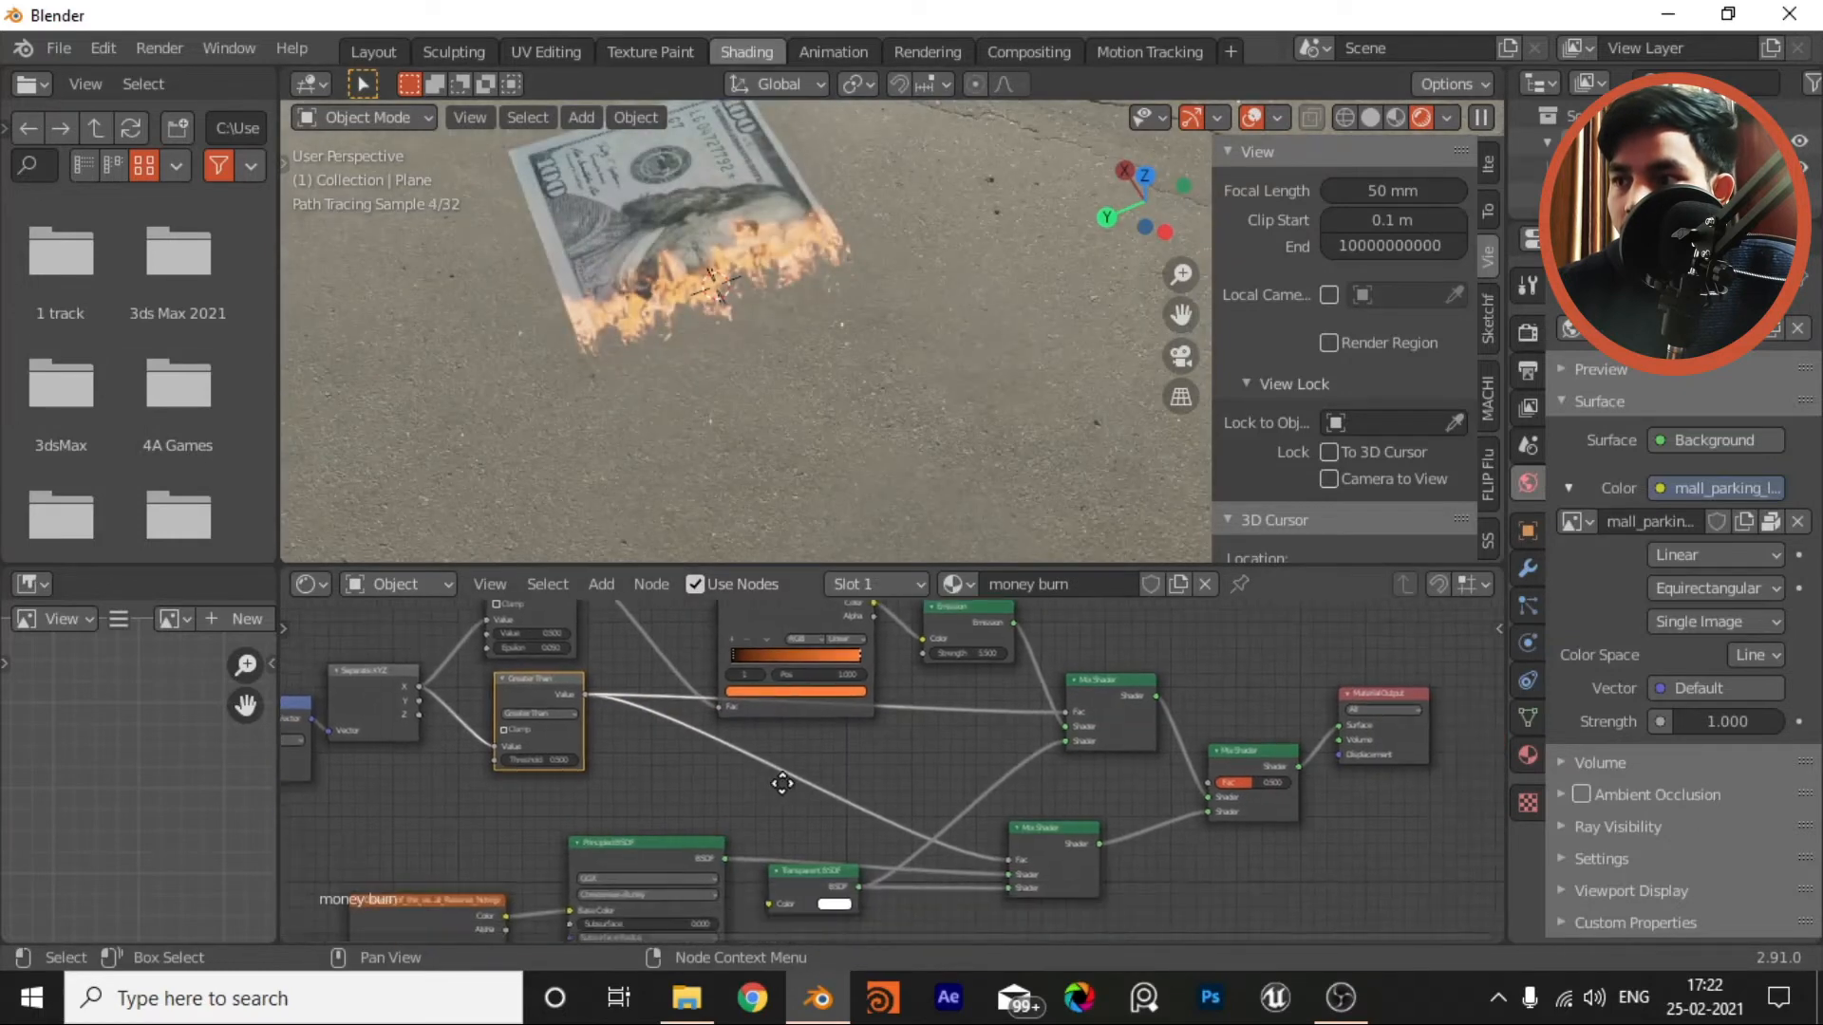
Step: Disconnect the Greater Than output from the Fac of the Emission–Transparent Mix Shader
{"action": "left_click_drag", "start_coordinate": [1065, 715], "coordinate": [767, 710]}
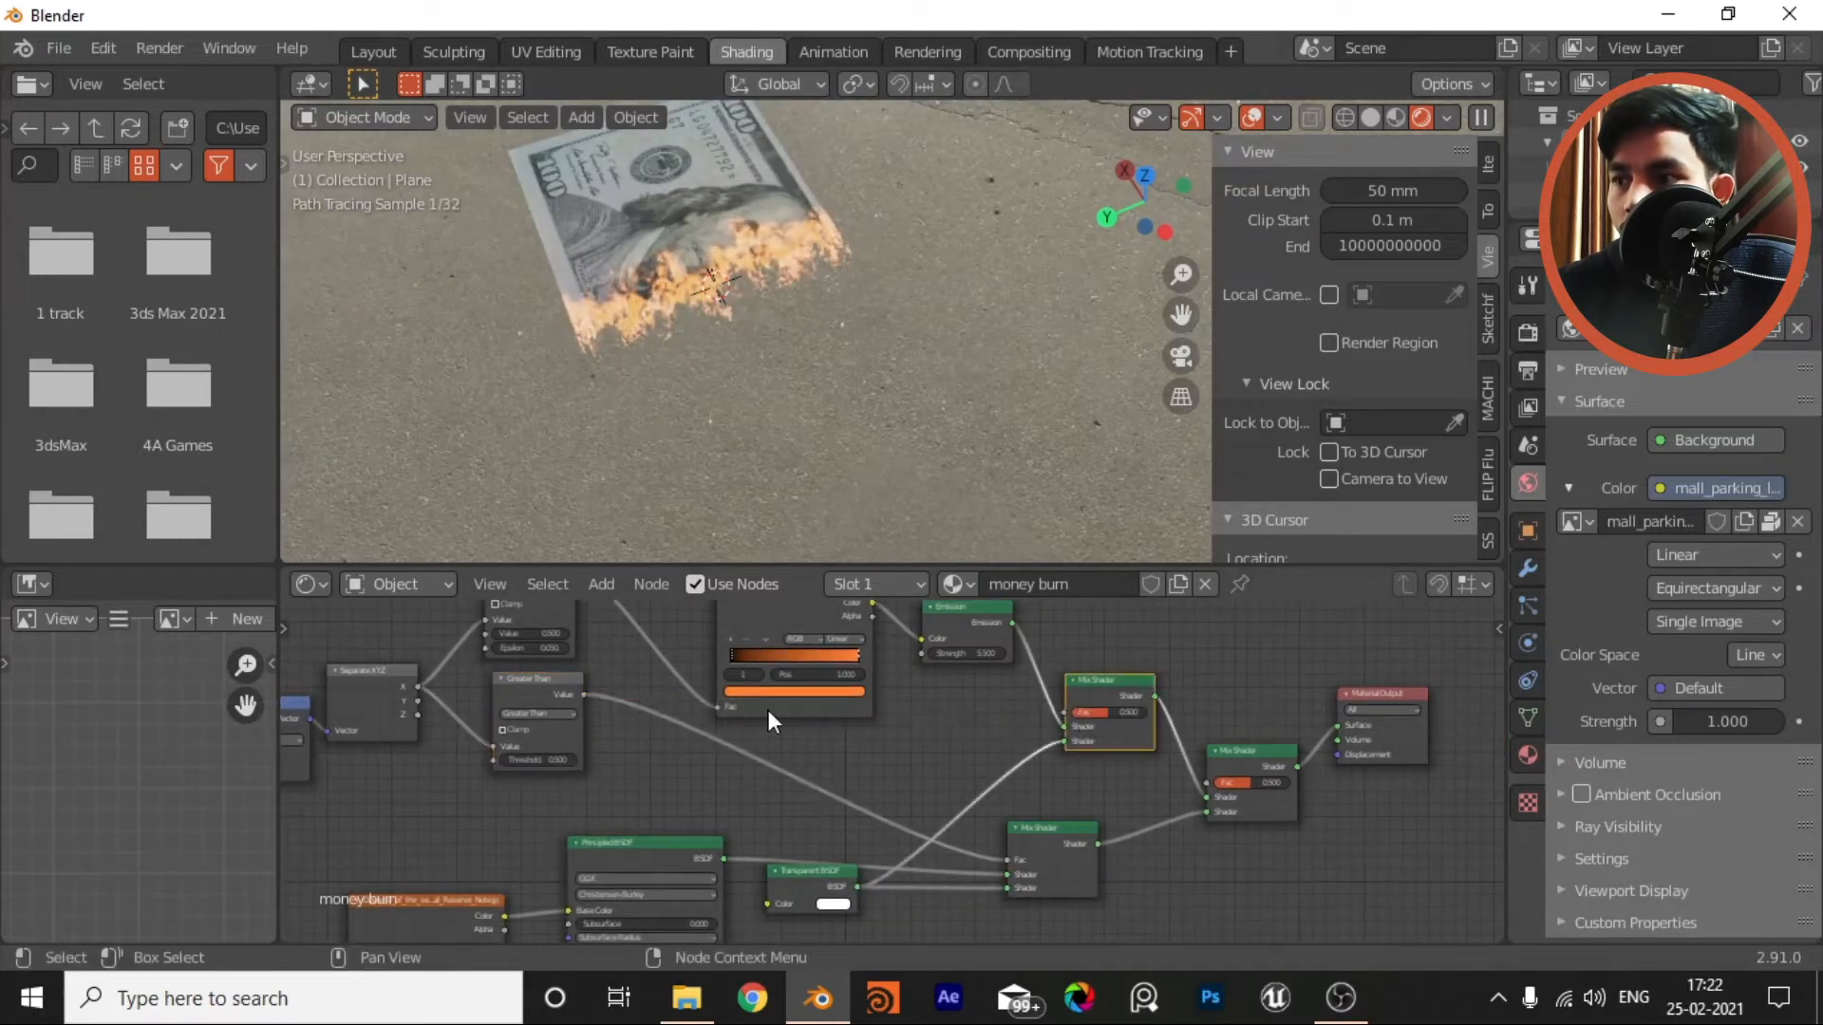
{"action": "middle_click_drag", "start_coordinate": [999, 851], "coordinate": [973, 783]}
{"action": "scroll", "coordinate": [921, 840], "scroll_direction": "up", "scroll_amount": 1}
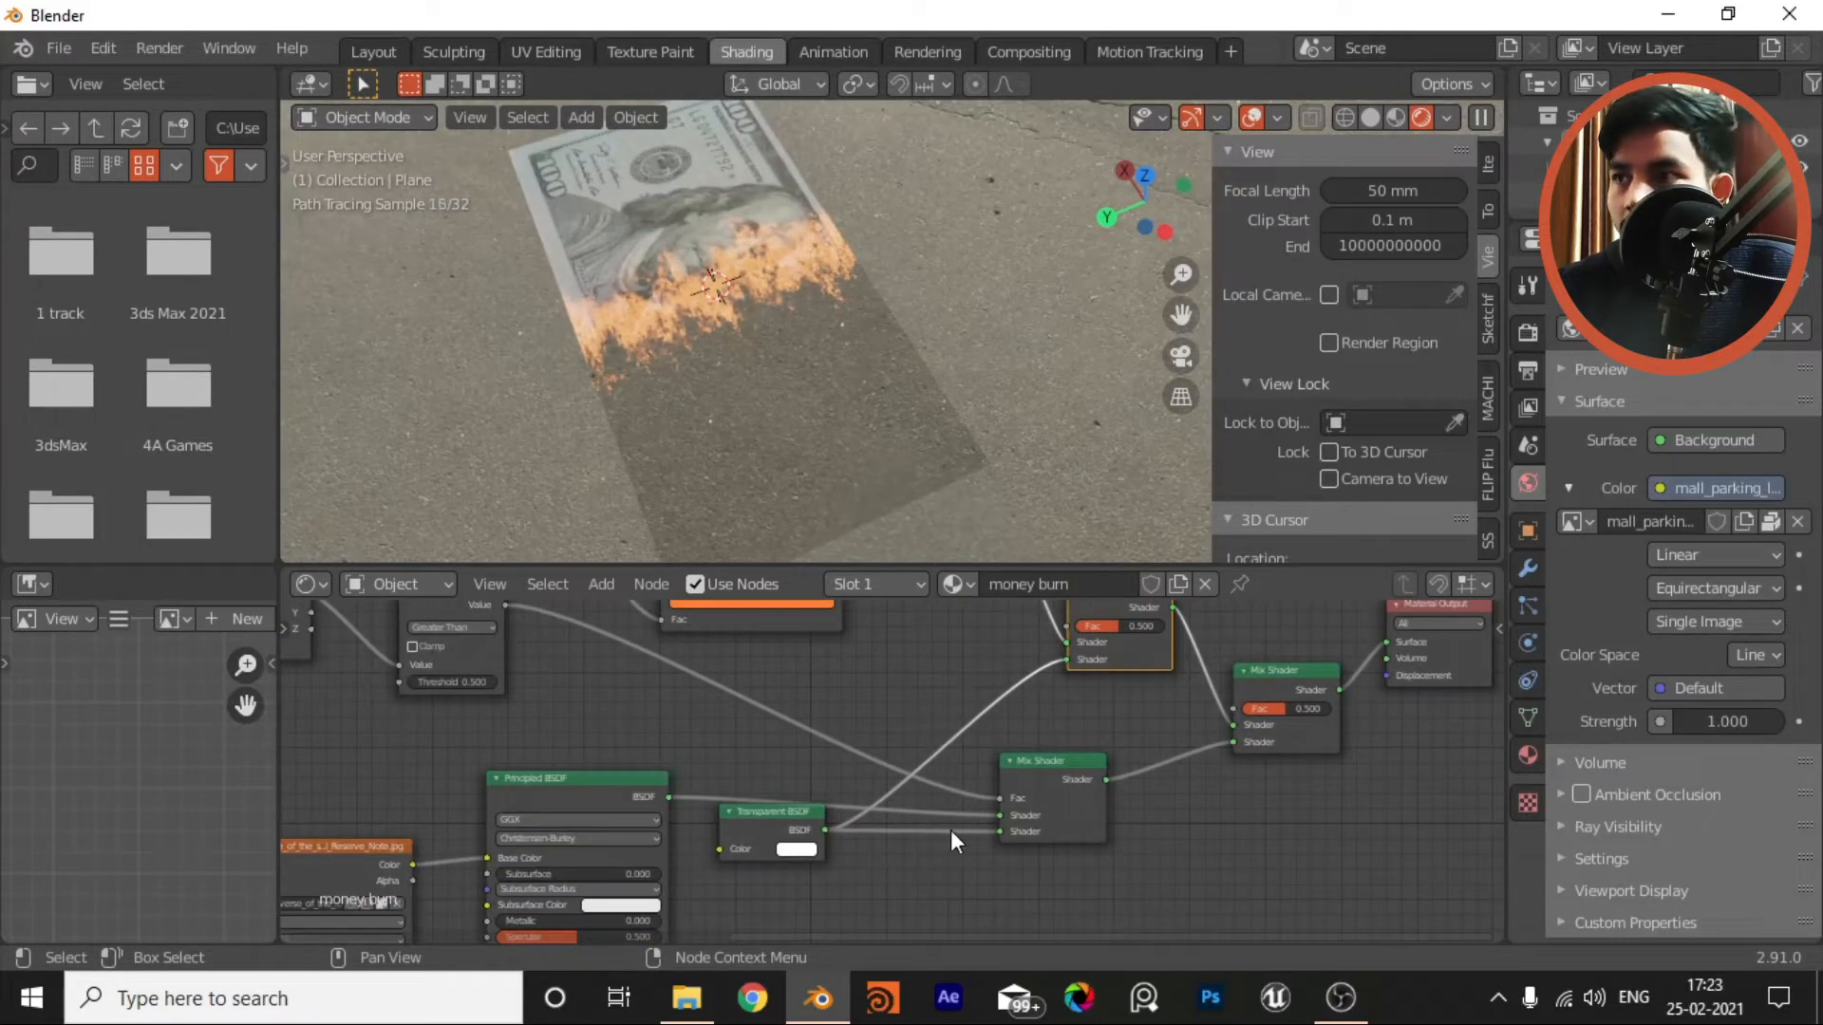
Step: Move the Transparent BSDF slightly aside and reconnect the Greater Than output to the Emission–Transparent Mix Shader's Fac
{"action": "left_click_drag", "start_coordinate": [807, 828], "coordinate": [840, 848]}
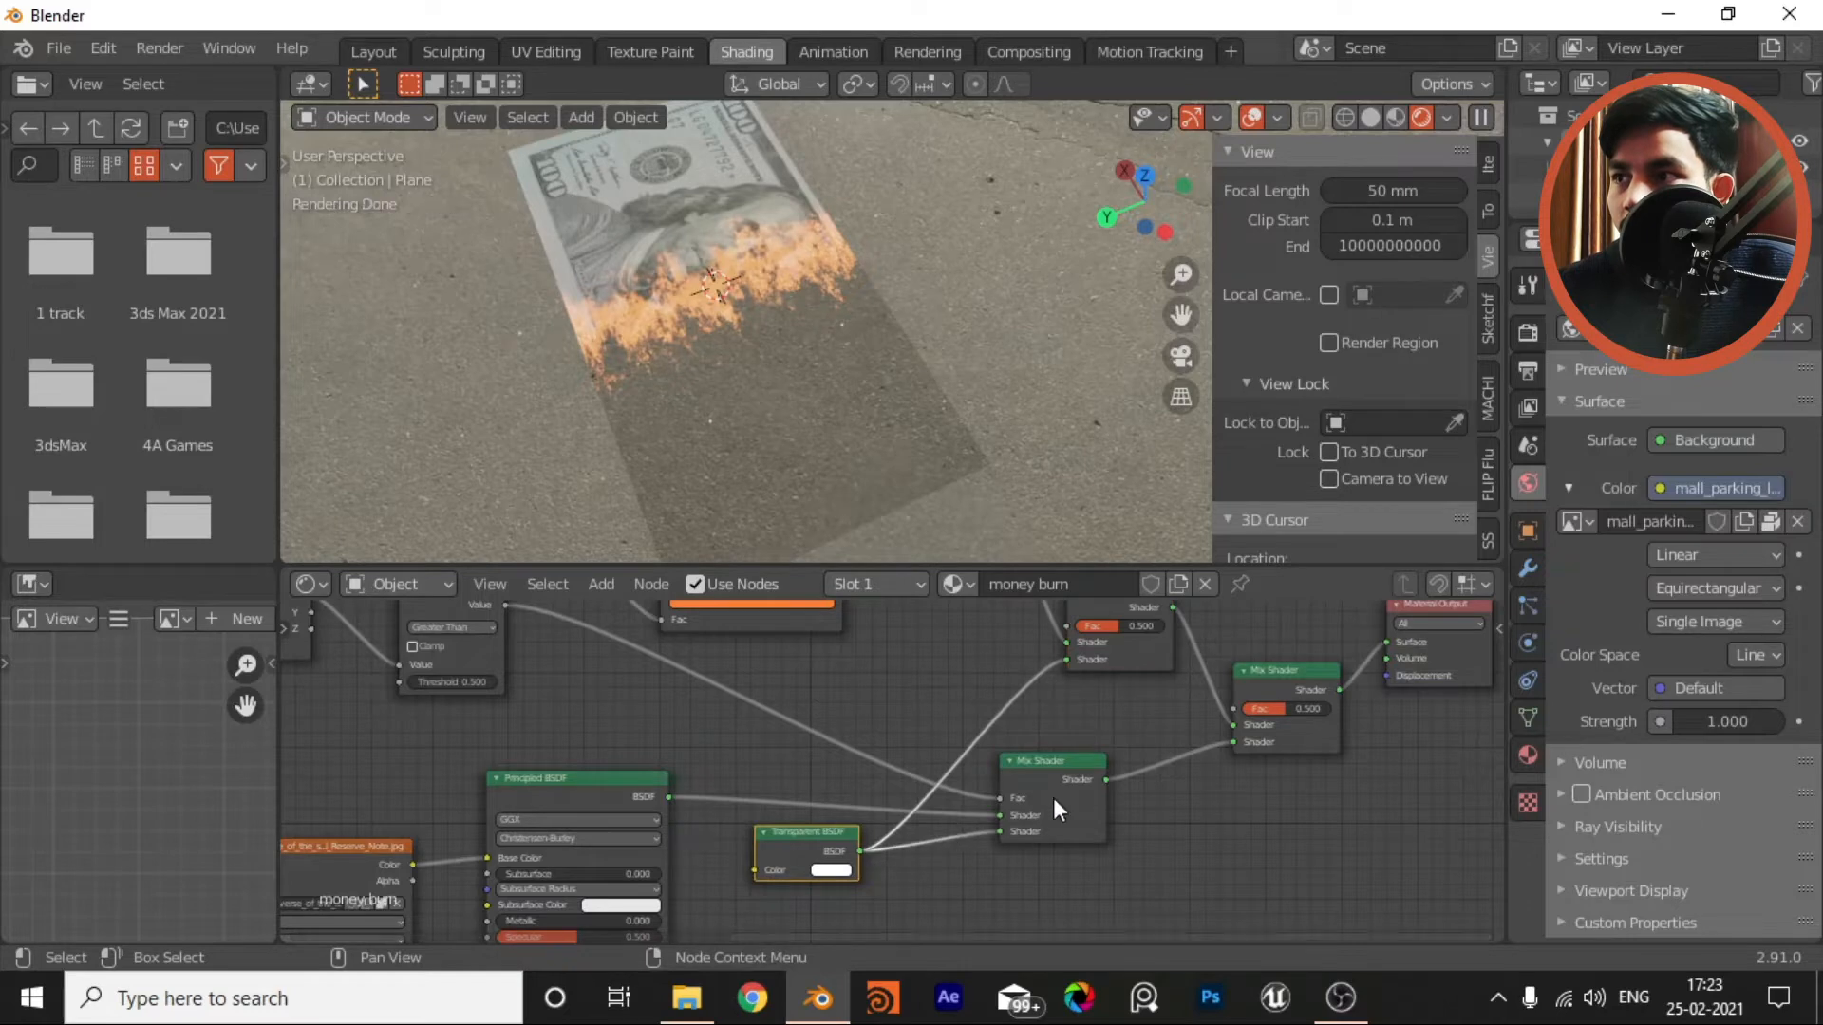
{"action": "middle_click_drag", "start_coordinate": [705, 788], "coordinate": [770, 711]}
{"action": "scroll", "coordinate": [948, 718], "scroll_direction": "up", "scroll_amount": 5, "text": "shift"}
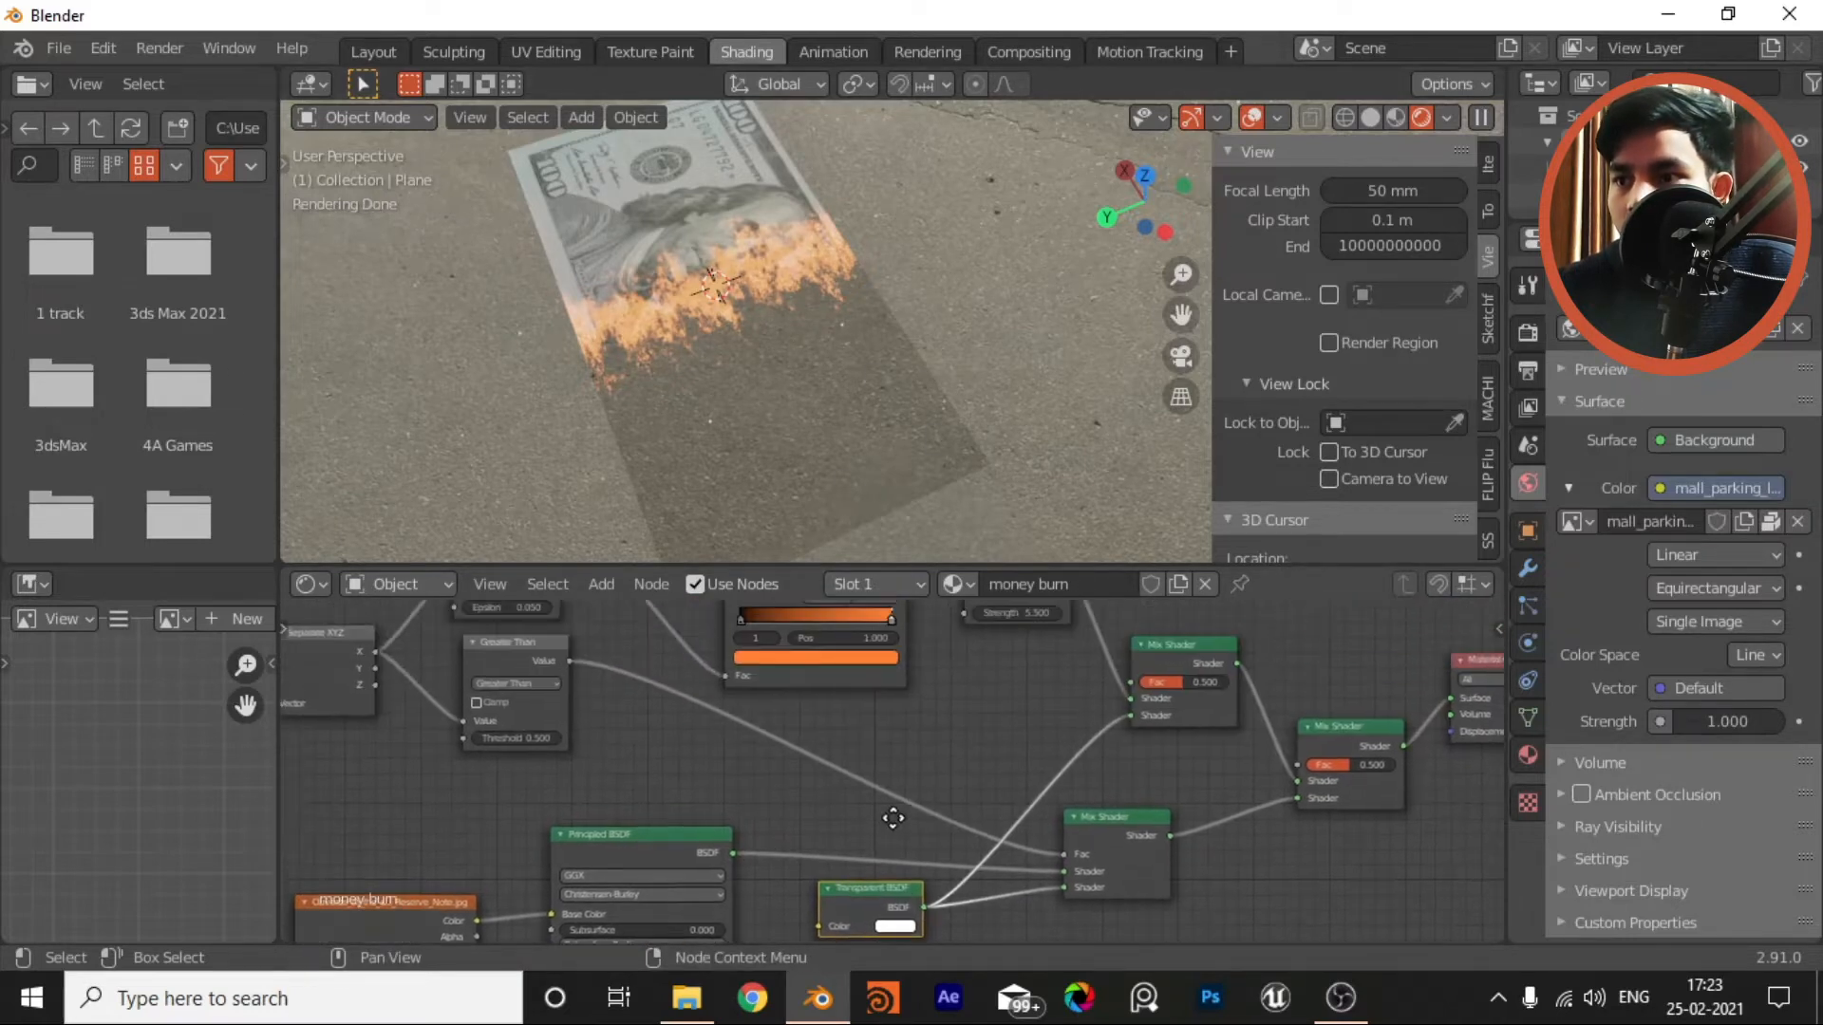
{"action": "left_click_drag", "start_coordinate": [568, 689], "coordinate": [1128, 710]}
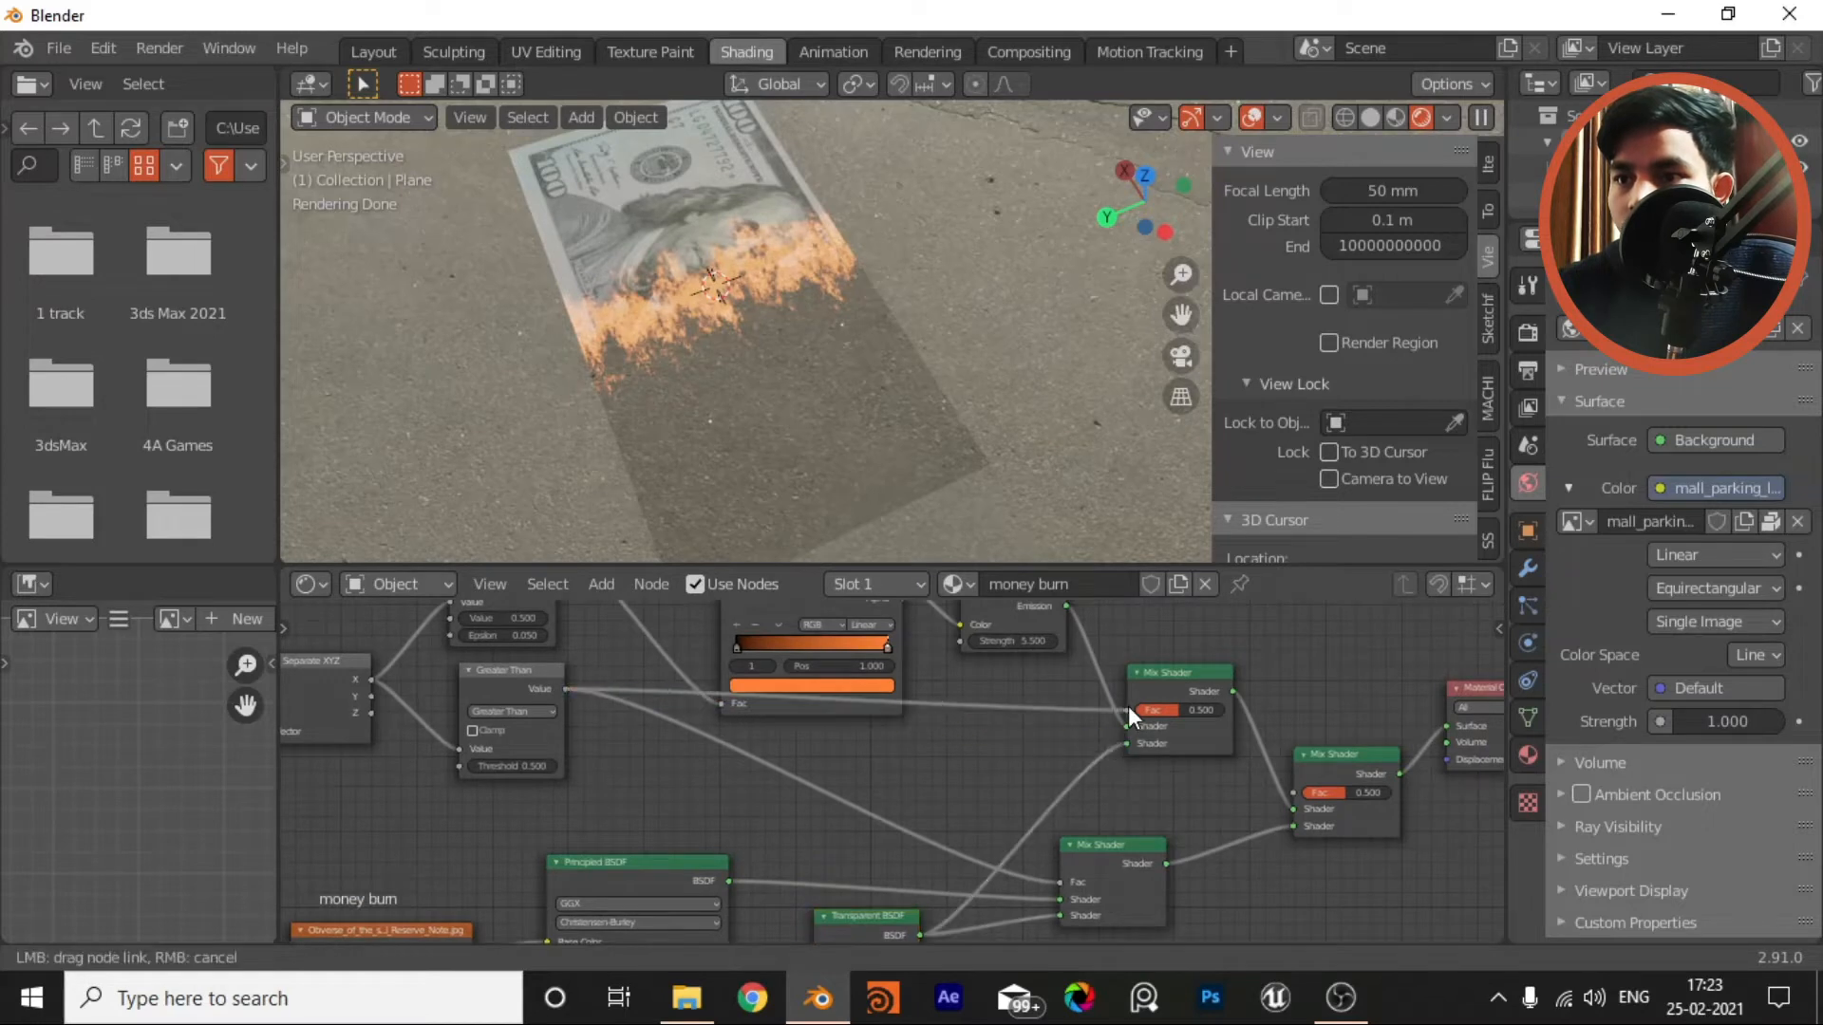
{"action": "middle_click_drag", "start_coordinate": [897, 746], "coordinate": [960, 842]}
Step: Move the banknote Image Texture and the Principled BSDF apart to open a gap between them
{"action": "scroll", "coordinate": [960, 841], "scroll_direction": "down", "scroll_amount": 3}
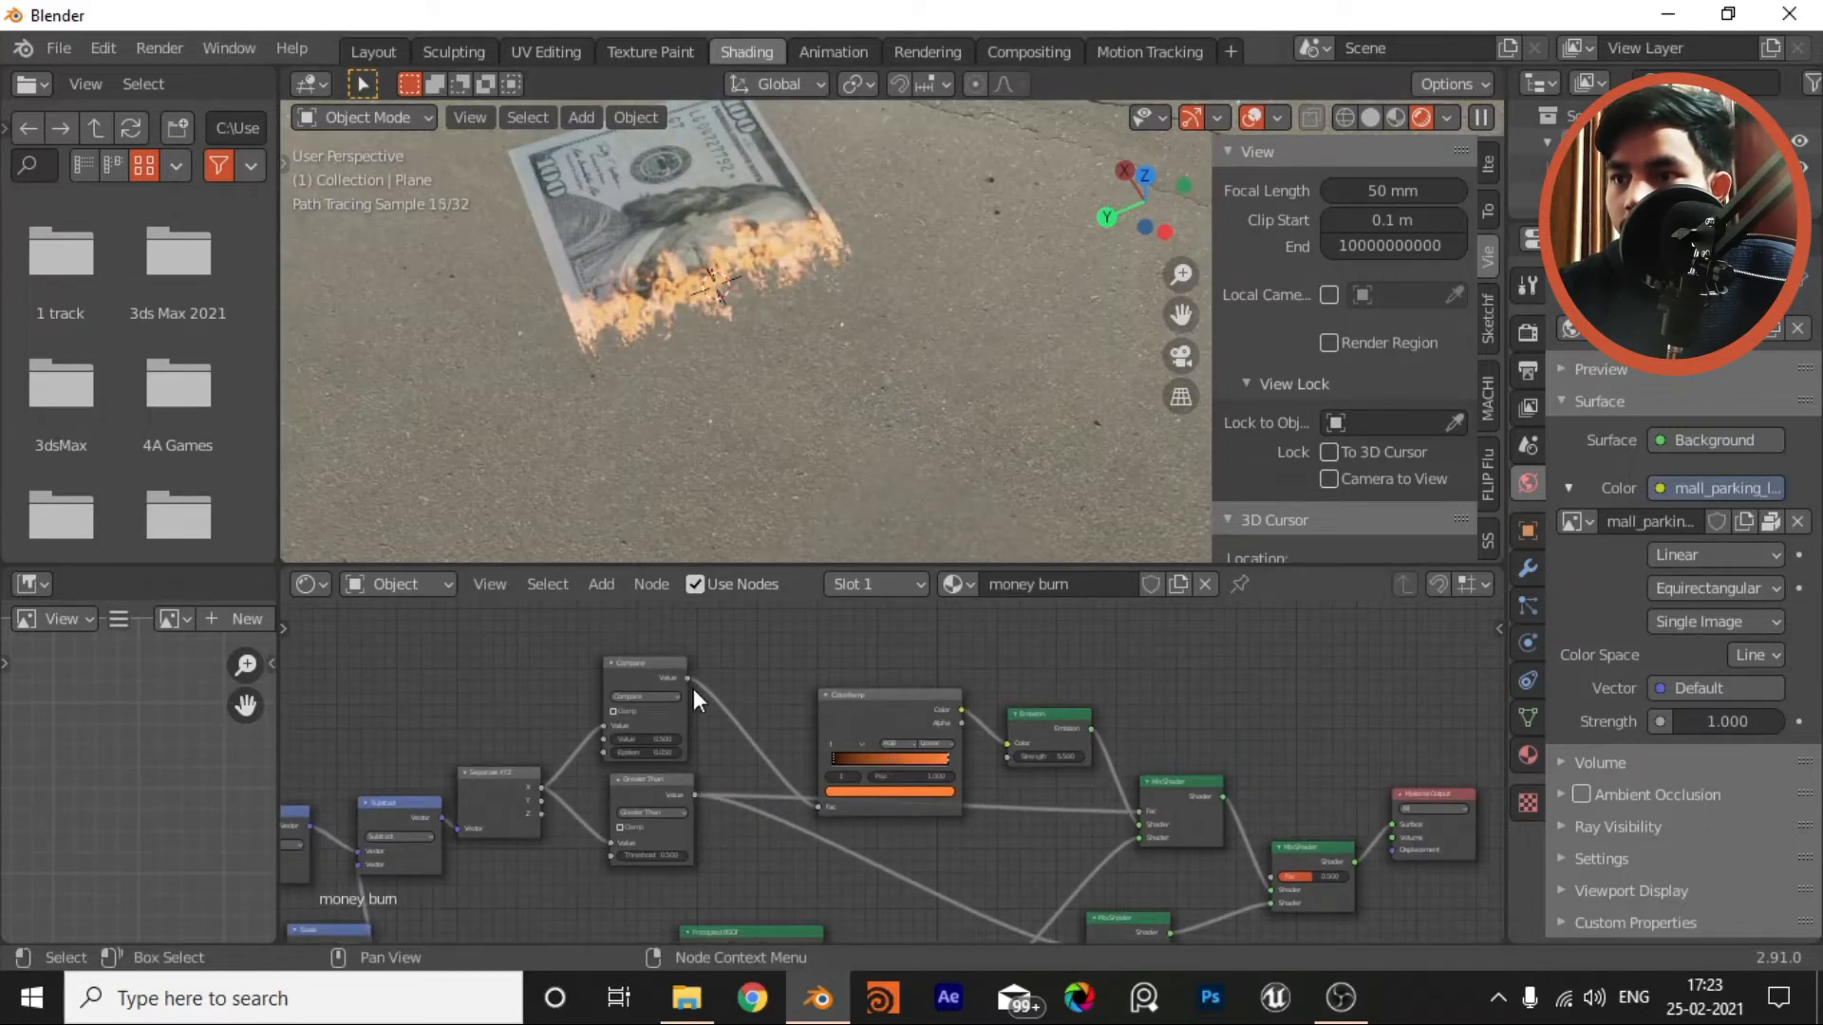
{"action": "scroll", "coordinate": [726, 797], "scroll_direction": "up", "scroll_amount": 2}
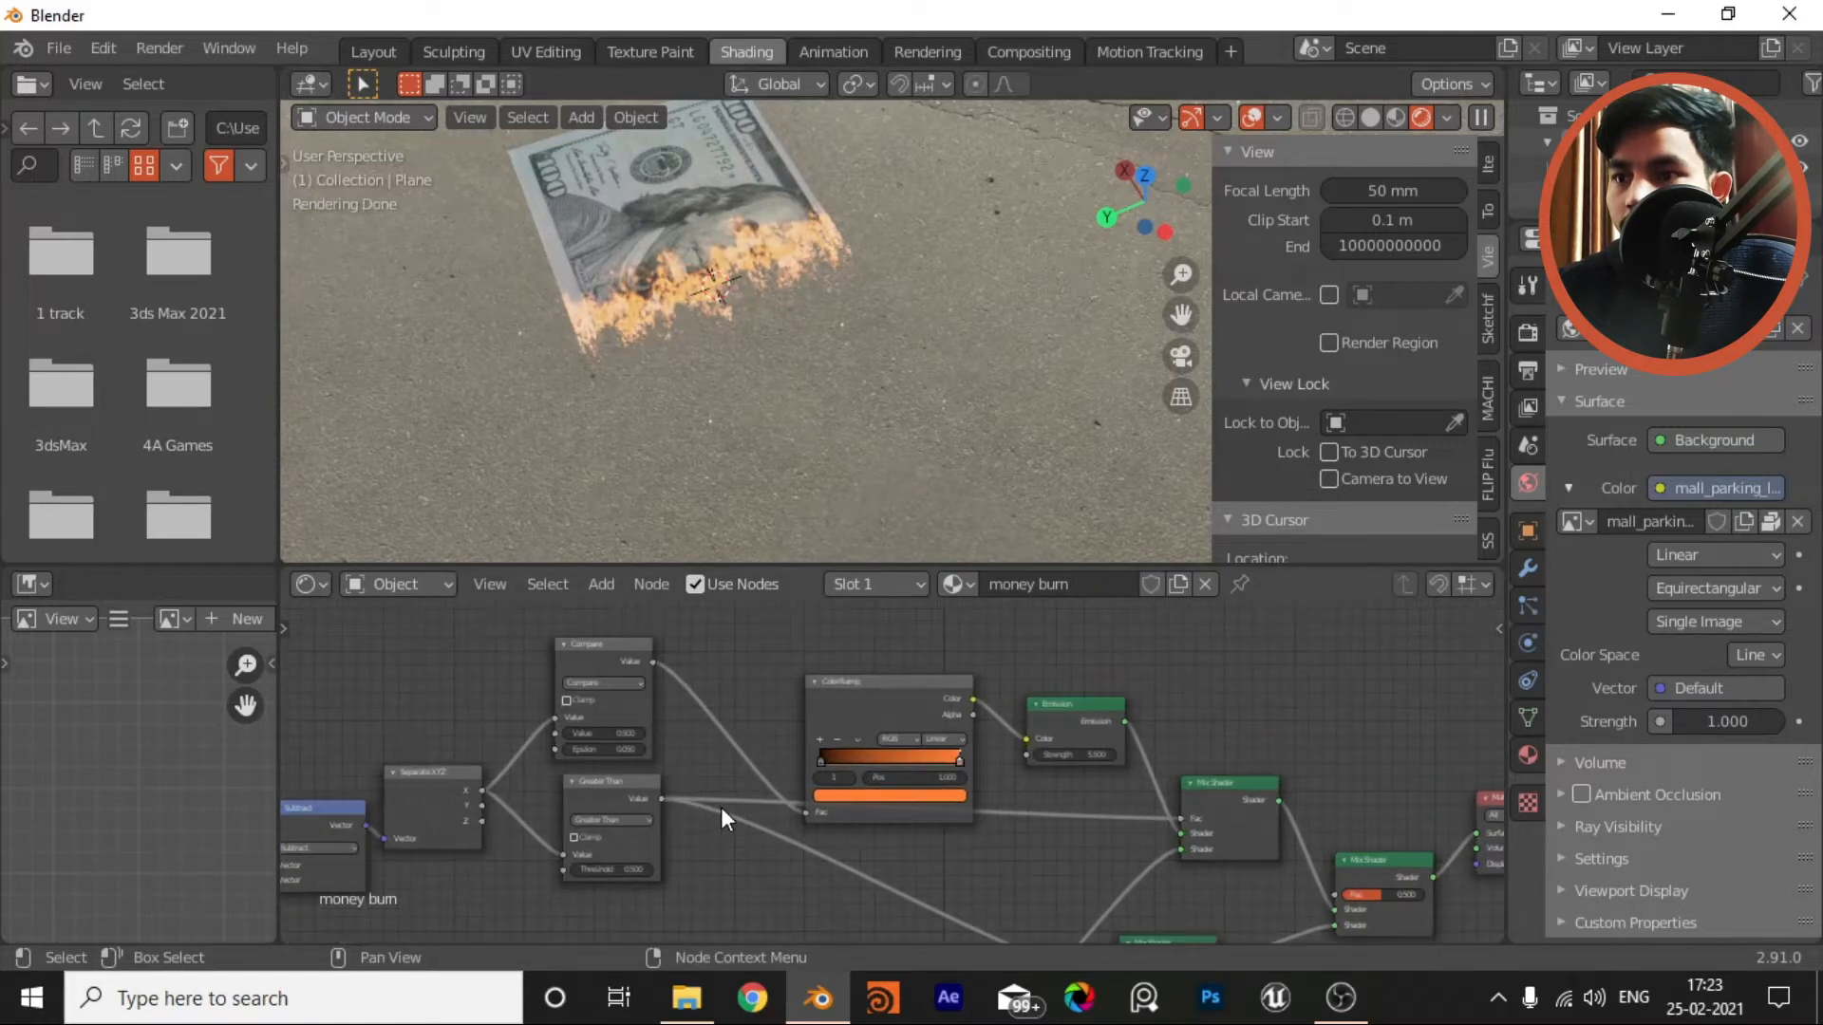
{"action": "middle_click_drag", "start_coordinate": [721, 807], "coordinate": [908, 724]}
{"action": "scroll", "coordinate": [909, 728], "scroll_direction": "down", "scroll_amount": 3}
{"action": "middle_click_drag", "start_coordinate": [918, 785], "coordinate": [972, 637]}
{"action": "left_click_drag", "start_coordinate": [807, 755], "coordinate": [656, 871]}
{"action": "scroll", "coordinate": [812, 782], "scroll_direction": "up", "scroll_amount": 1}
{"action": "left_click", "coordinate": [959, 709]}
{"action": "left_click_drag", "start_coordinate": [959, 711], "coordinate": [1000, 804]}
{"action": "key", "text": "shift+a"}
{"action": "type", "text": "s"}
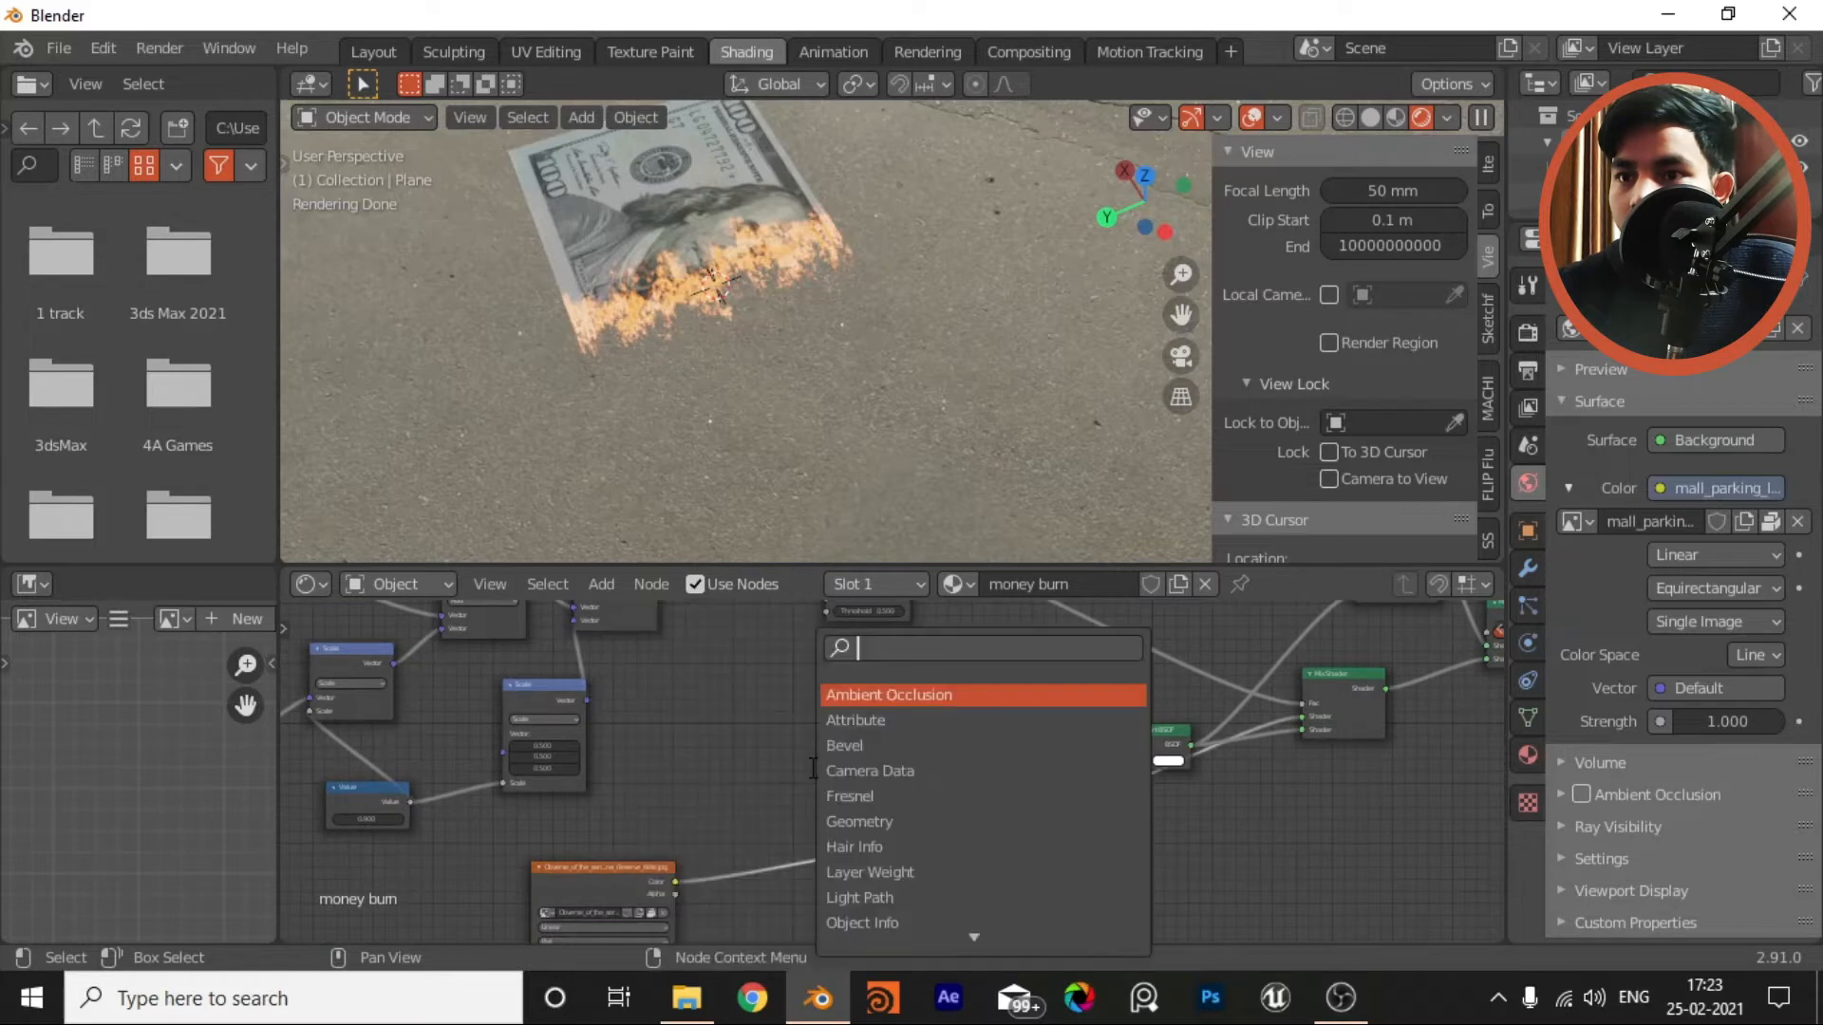
{"action": "type", "text": "mix"}
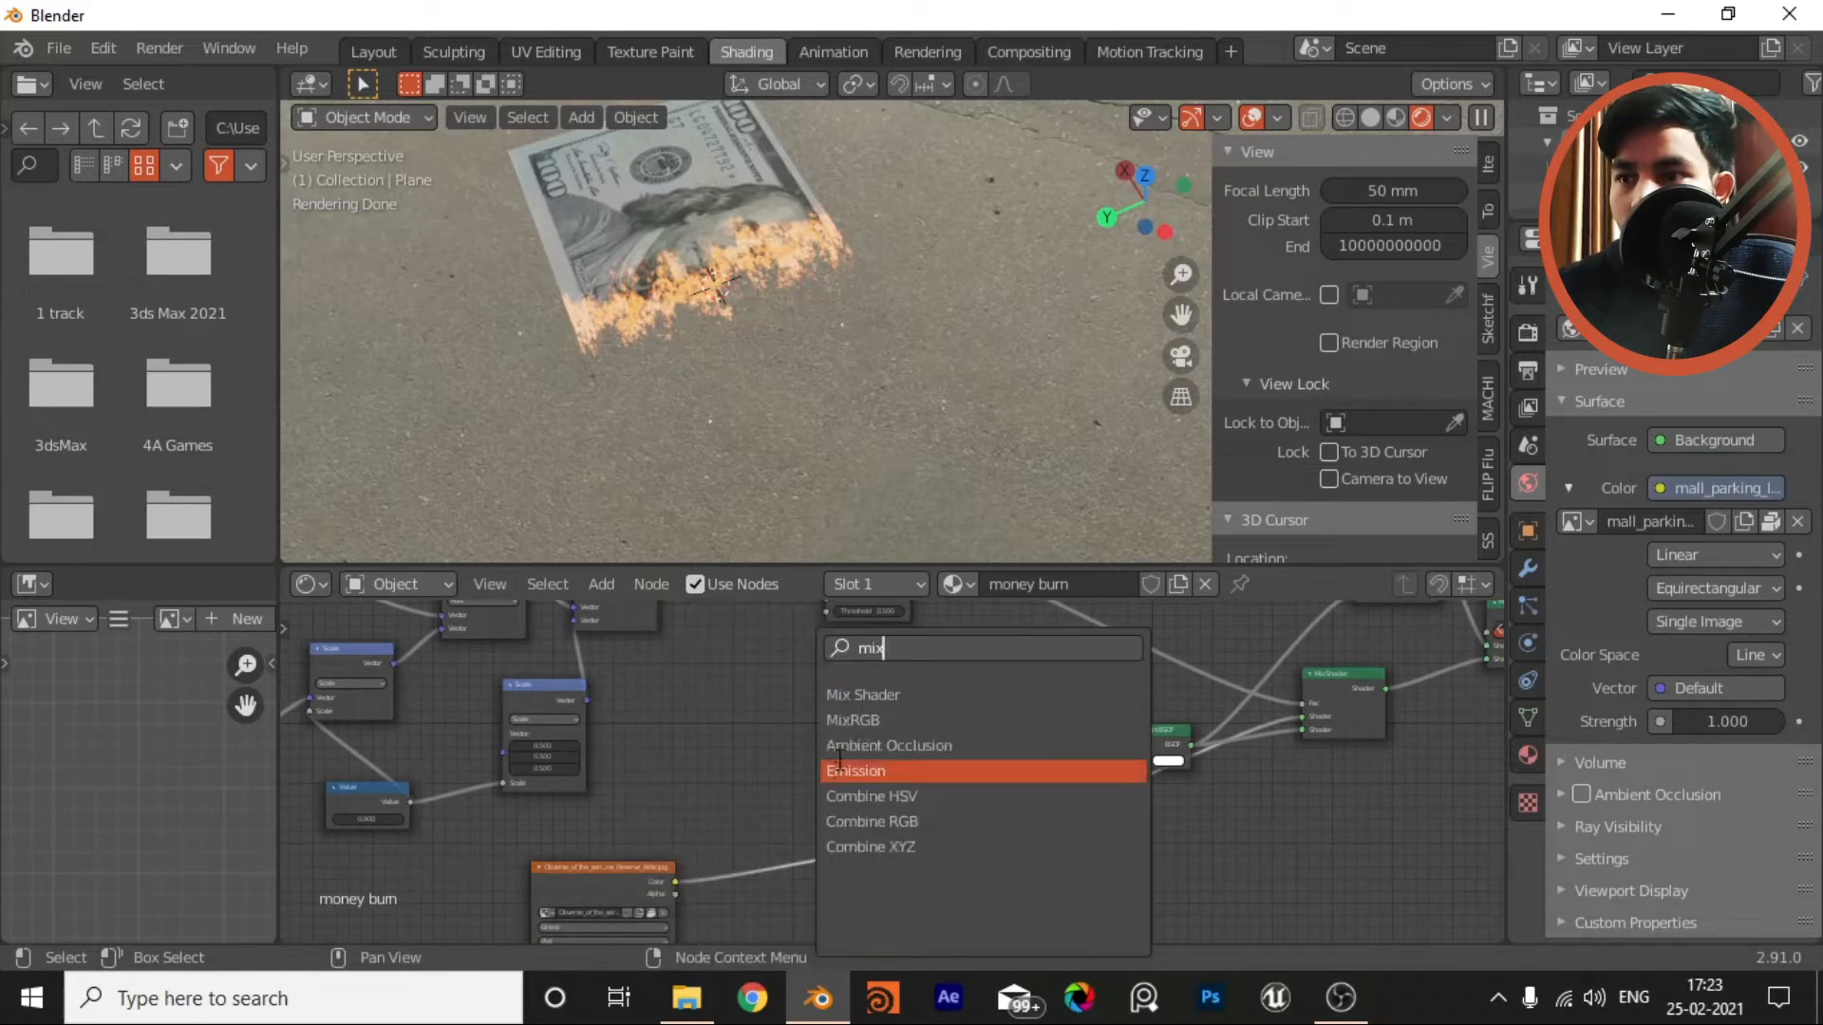
{"action": "left_click", "coordinate": [761, 743]}
{"action": "scroll", "coordinate": [759, 742], "scroll_direction": "down", "scroll_amount": 2}
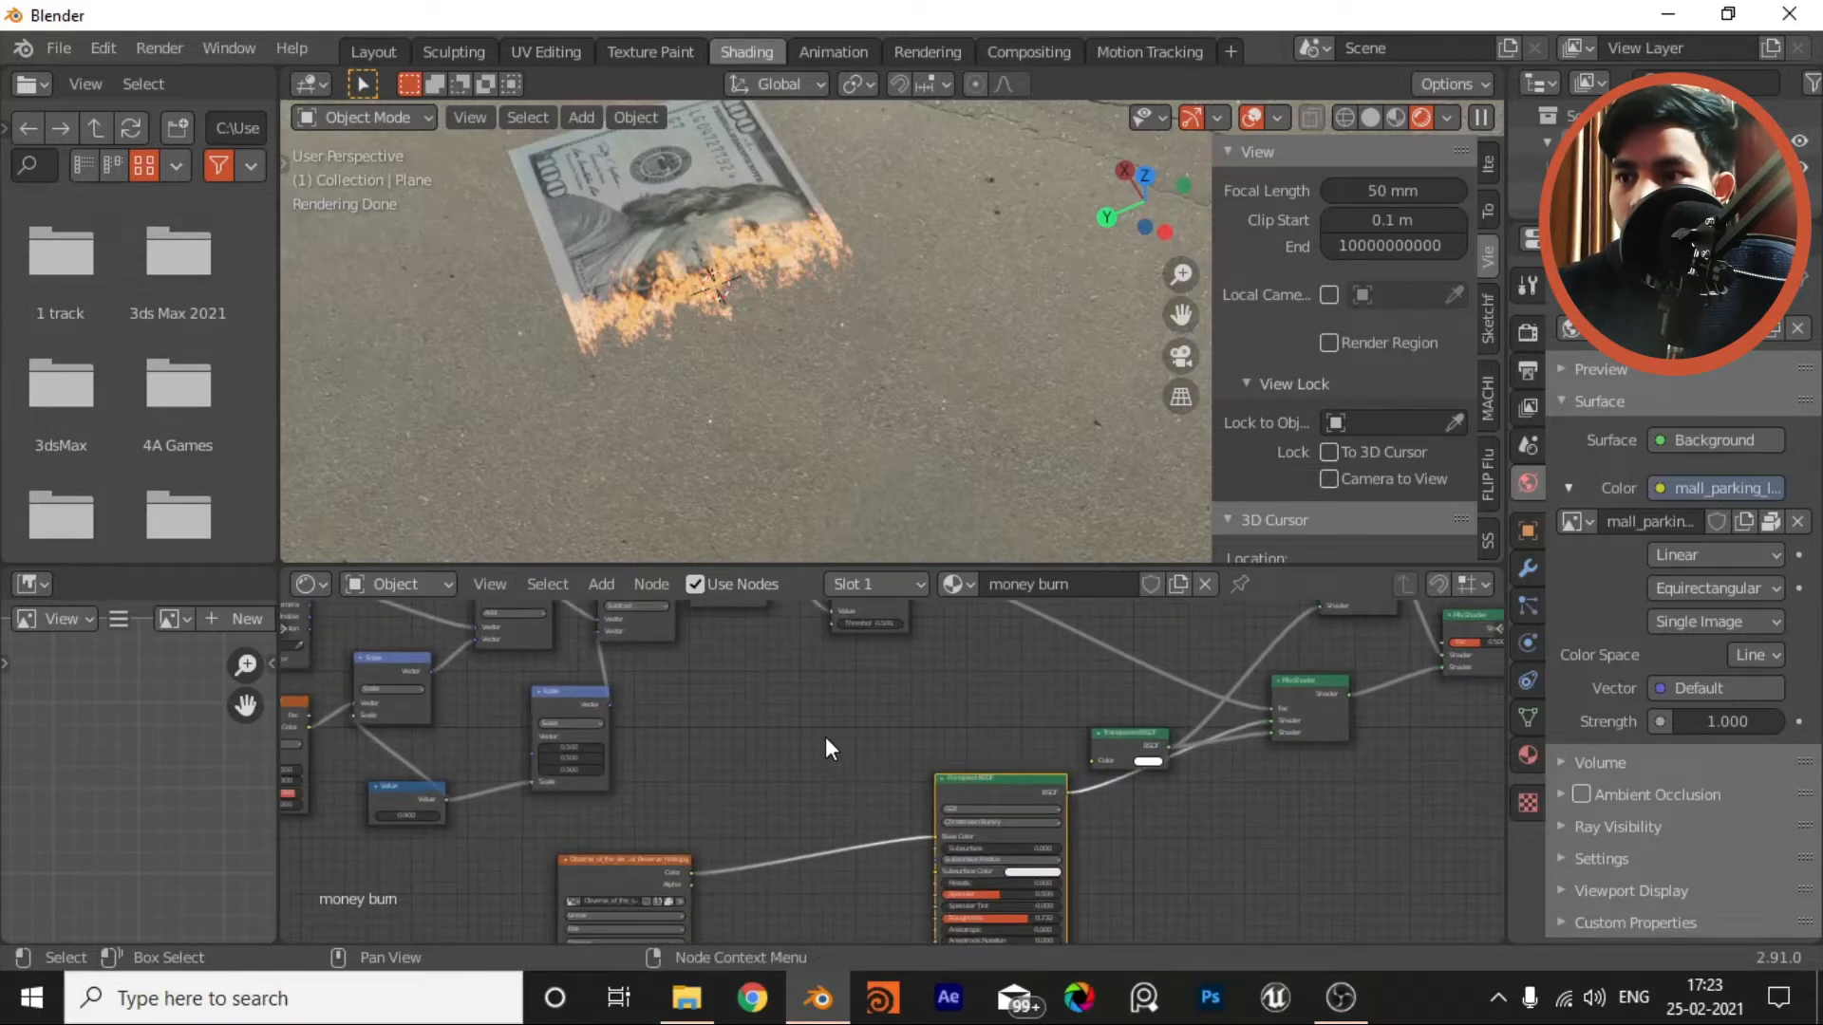
{"action": "scroll", "coordinate": [815, 735], "scroll_direction": "down", "scroll_amount": 3}
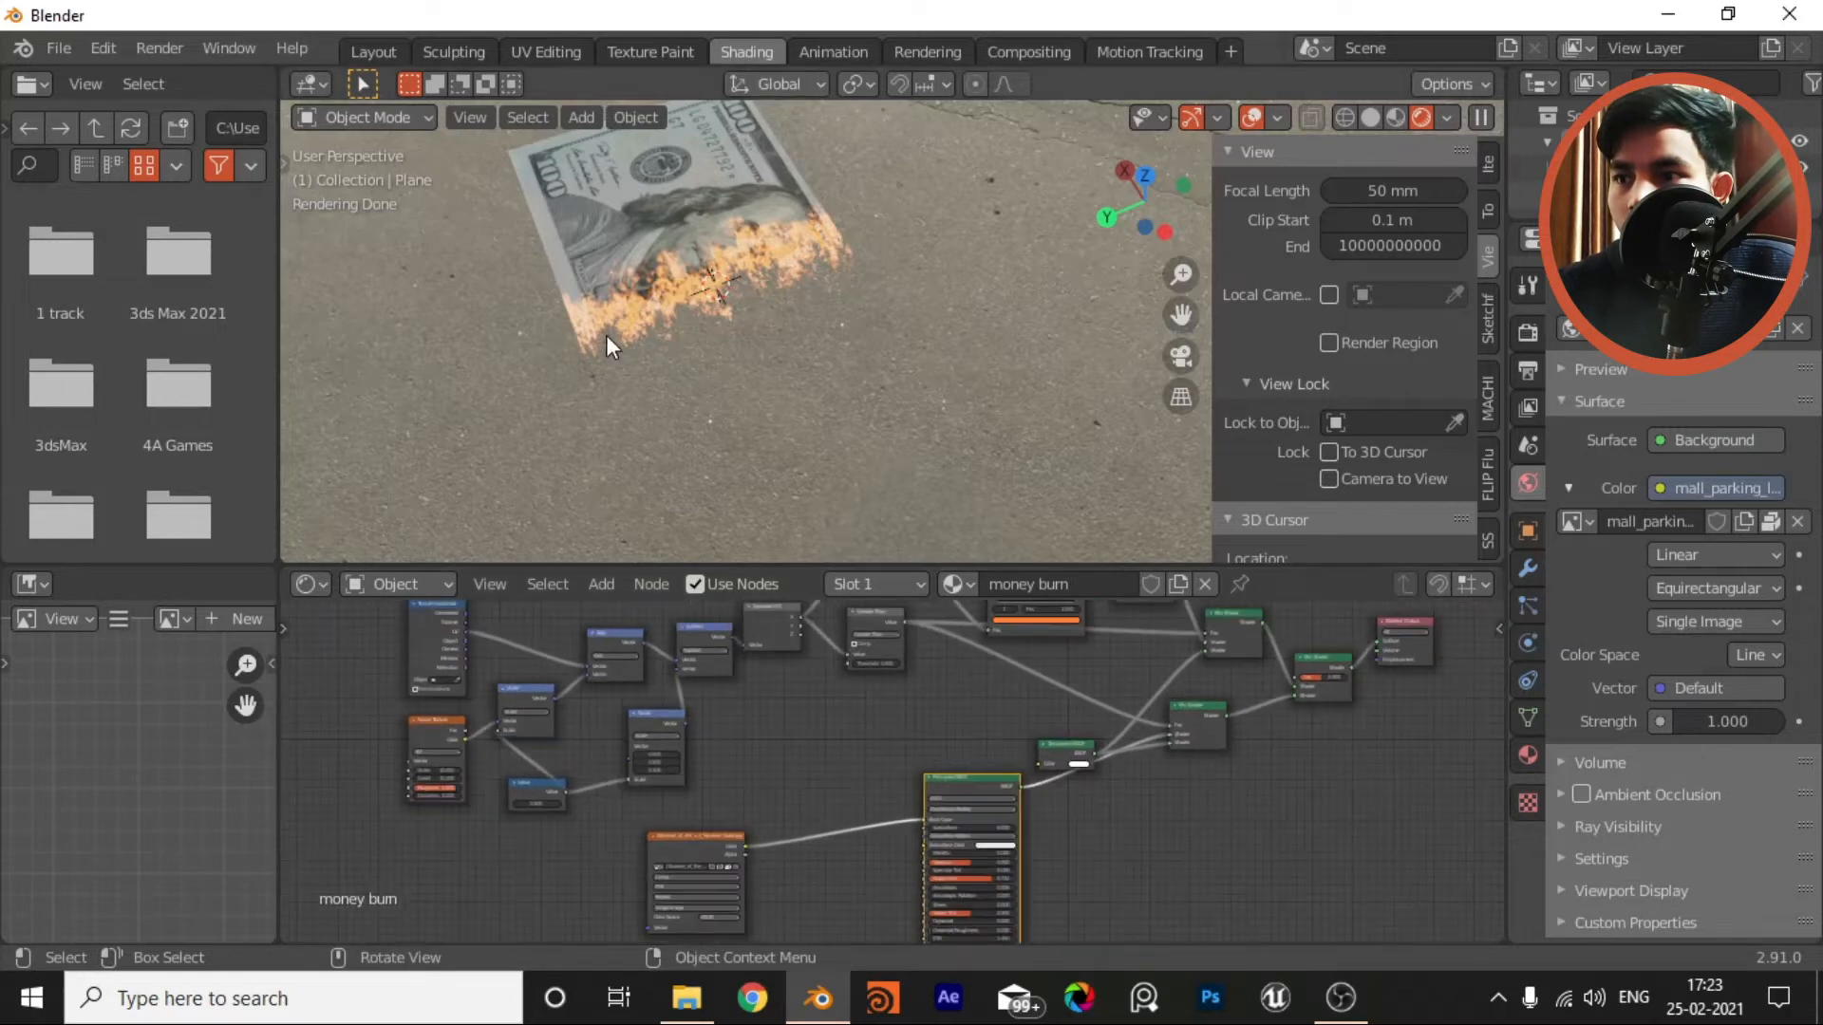
{"action": "scroll", "coordinate": [773, 763], "scroll_direction": "up", "scroll_amount": 5}
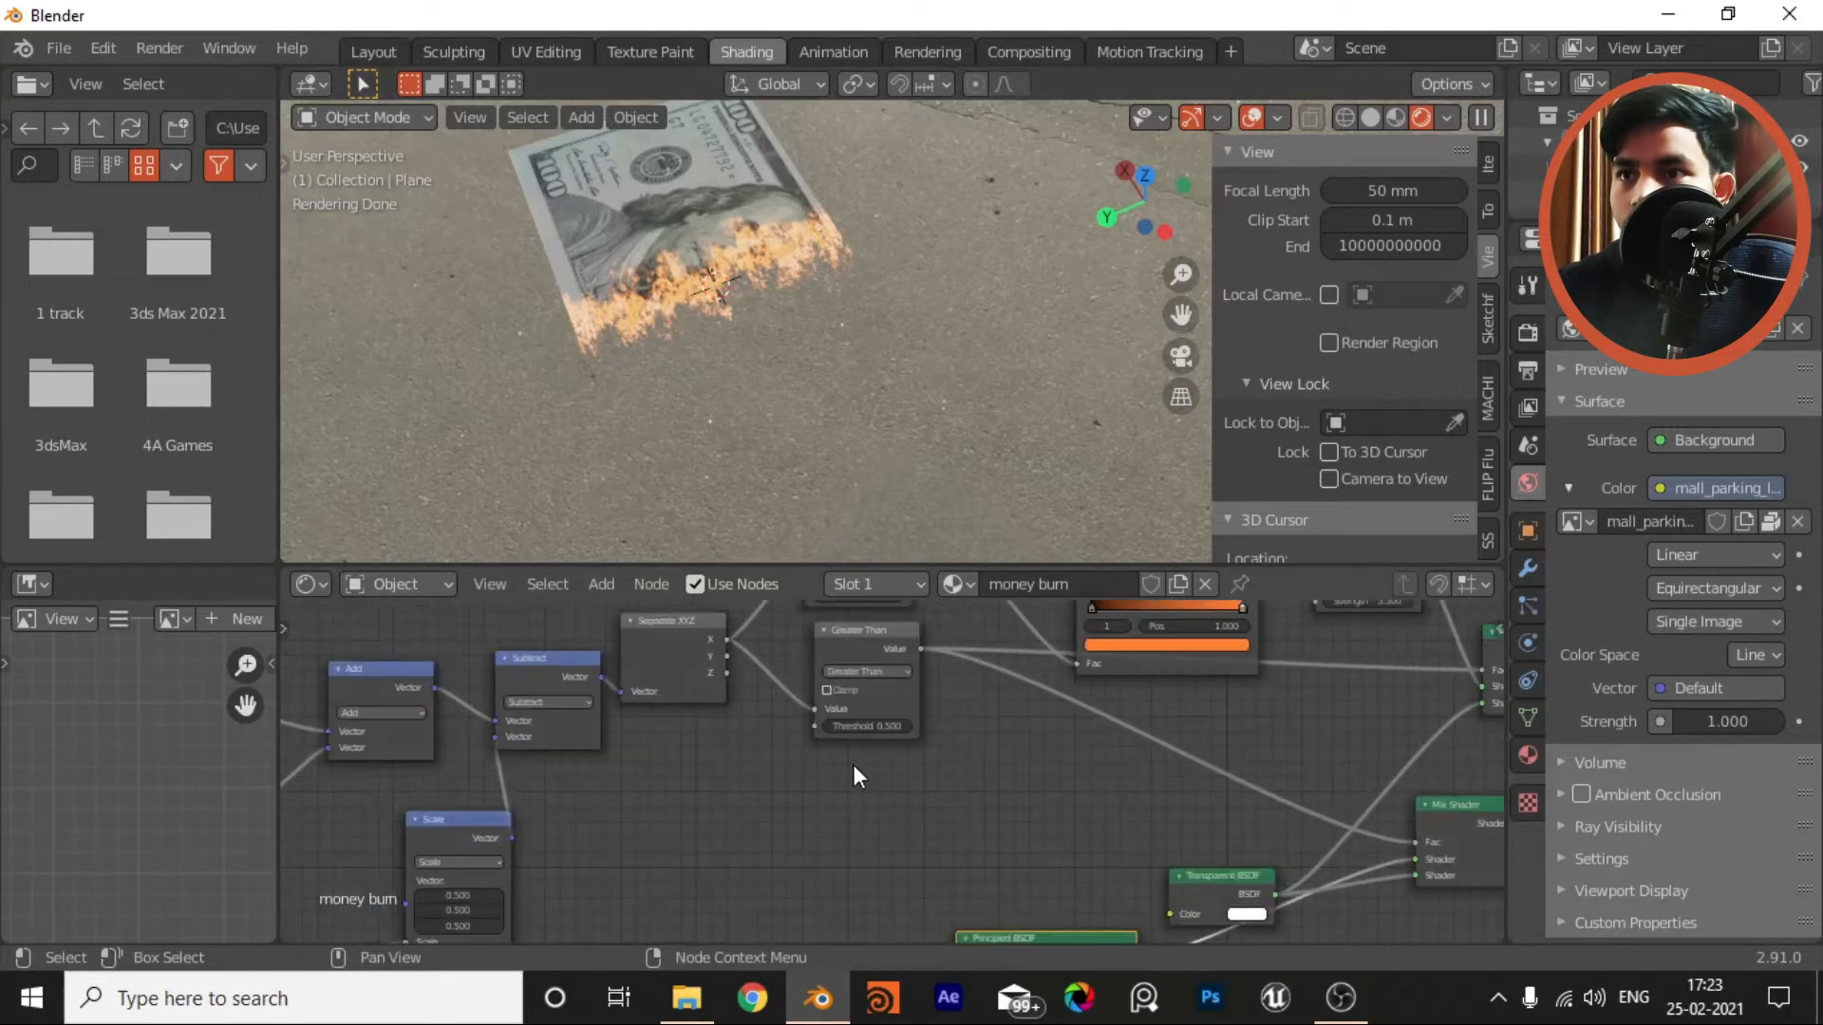
{"action": "middle_click_drag", "start_coordinate": [683, 812], "coordinate": [853, 841]}
{"action": "key", "text": "shift+a"}
{"action": "left_click", "coordinate": [845, 811]}
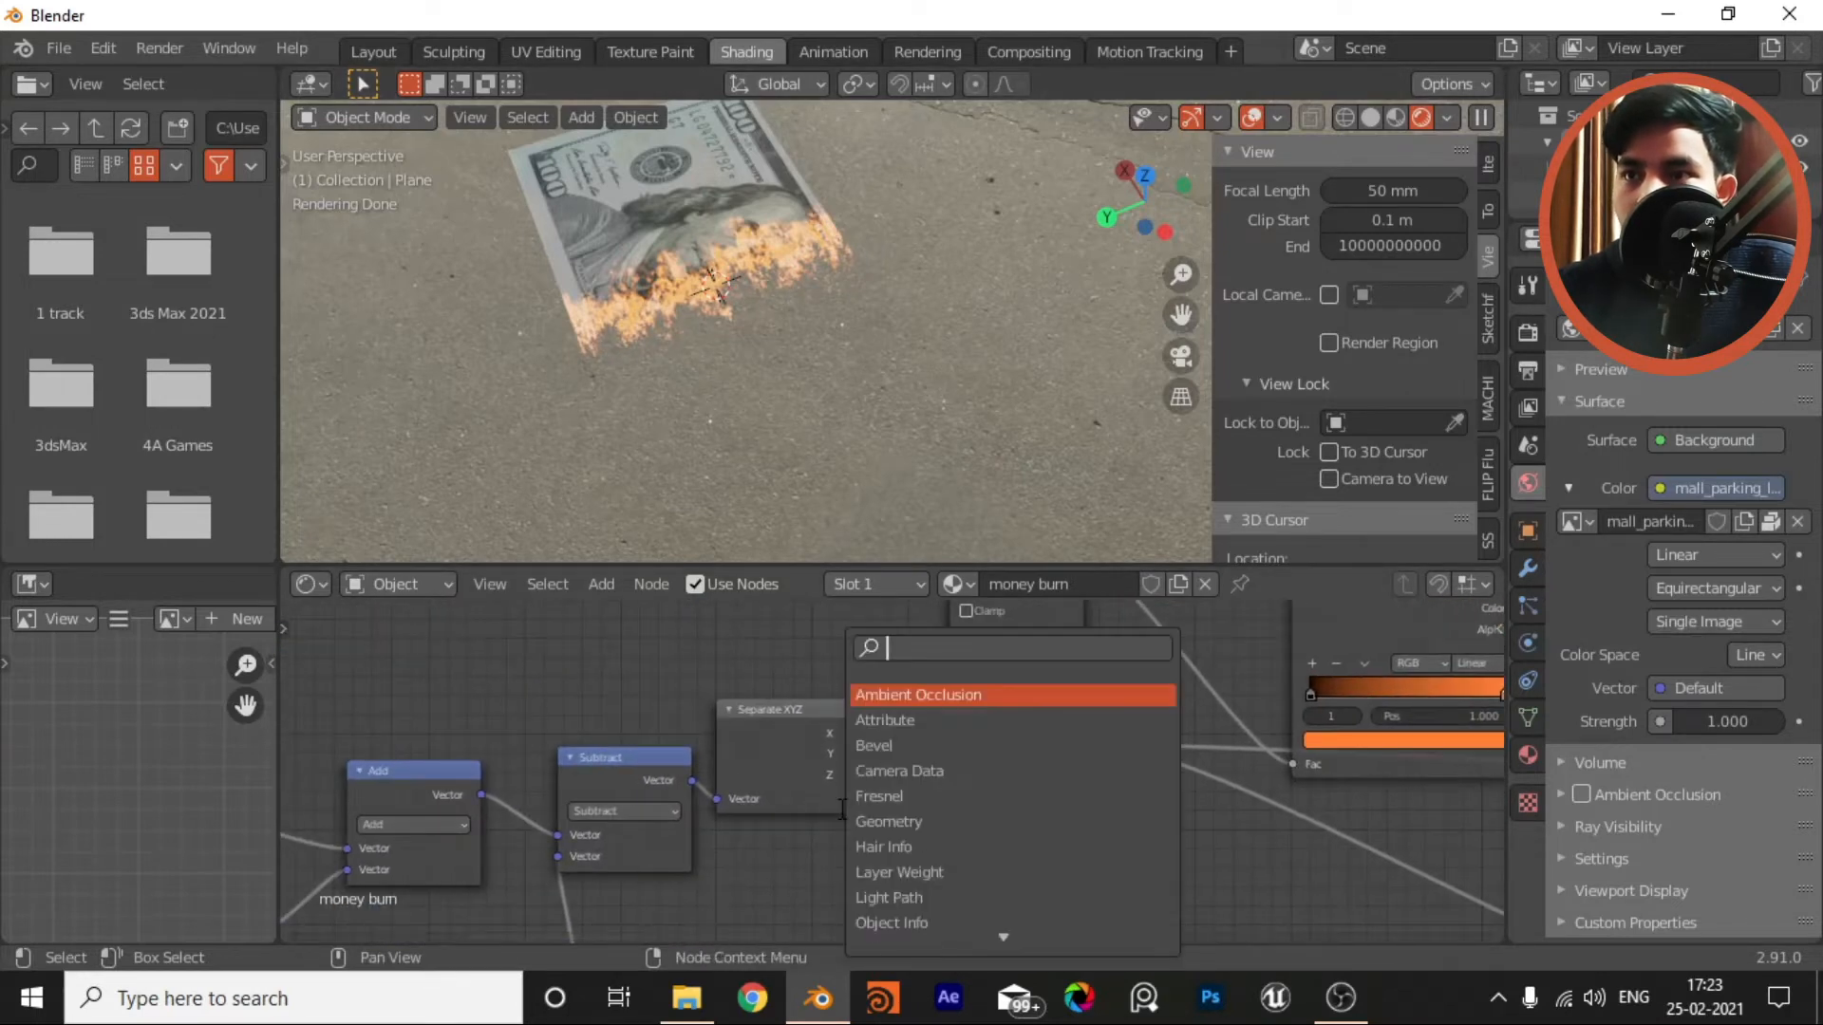
{"action": "left_click", "coordinate": [799, 876]}
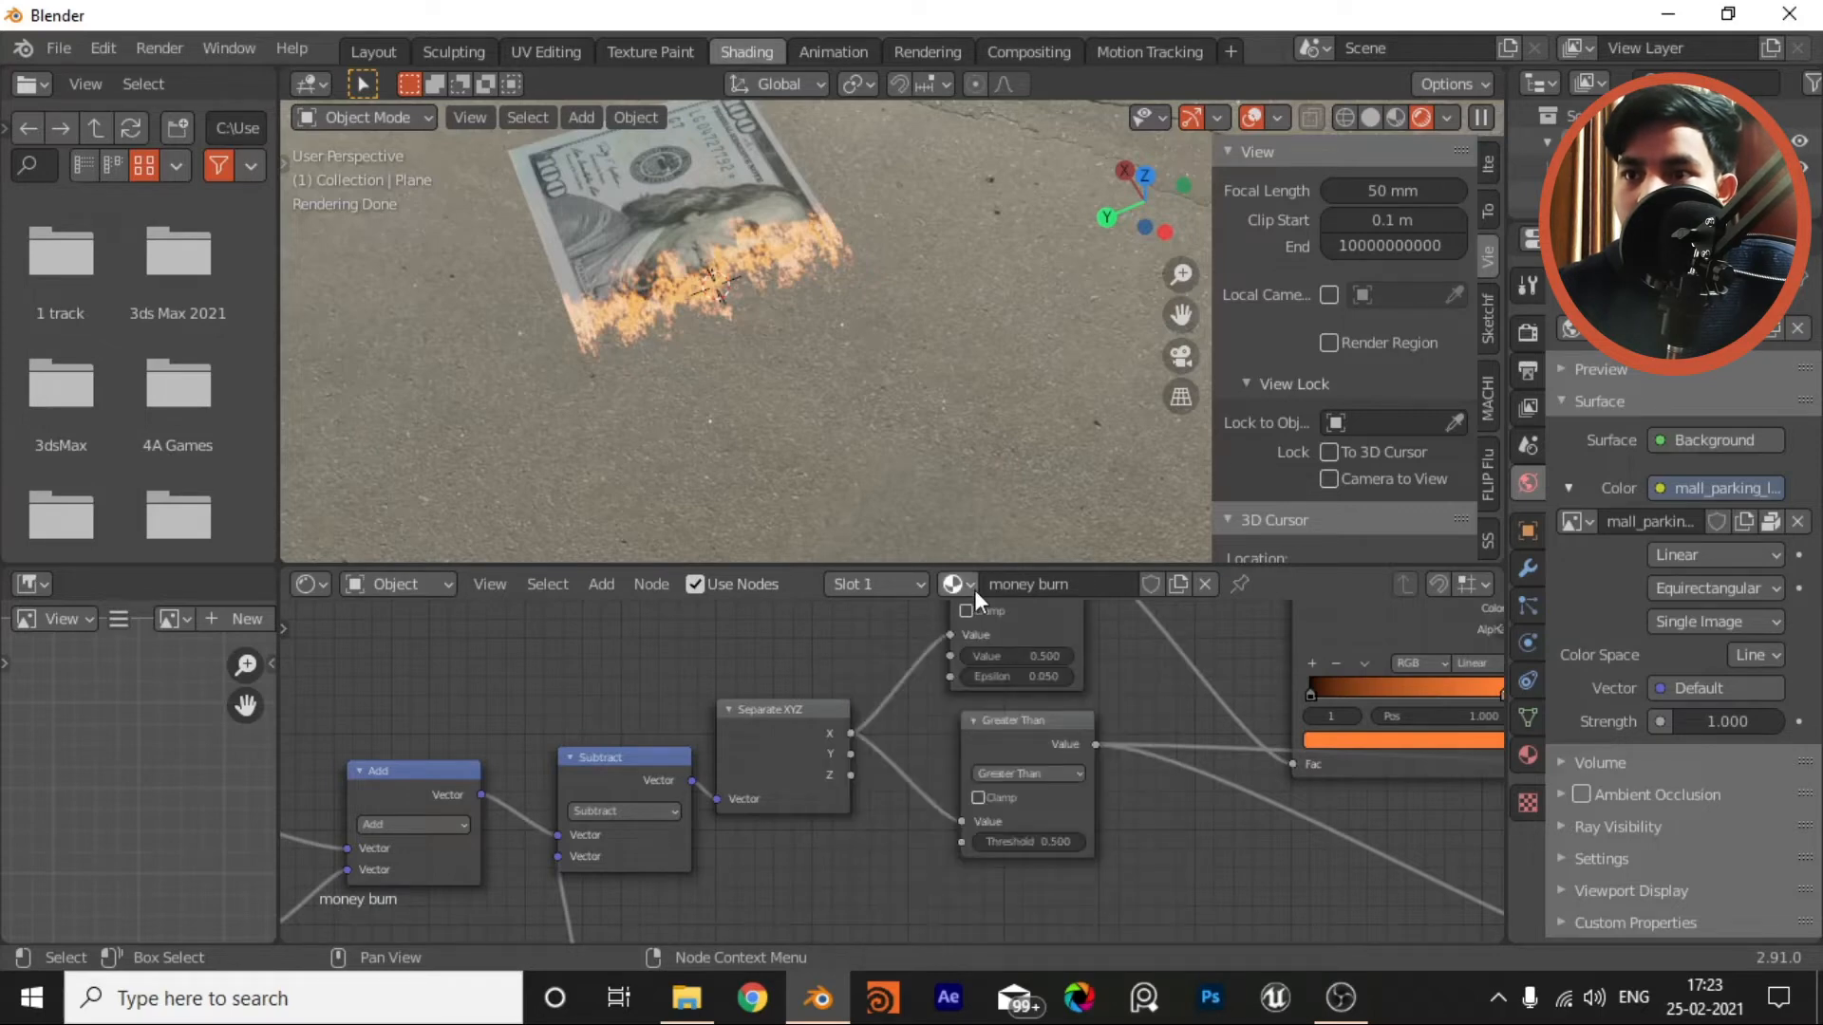
Step: Try shifting the Compare node's Value and the Greater Than node's Threshold separately
{"action": "mouse_move", "coordinate": [1016, 656]}
{"action": "left_mouse_down"}
{"action": "mouse_move", "coordinate": [1092, 656]}
{"action": "mouse_move", "coordinate": [949, 656]}
{"action": "mouse_move", "coordinate": [997, 657]}
{"action": "left_mouse_up"}
{"action": "key", "text": "ctrl+z"}
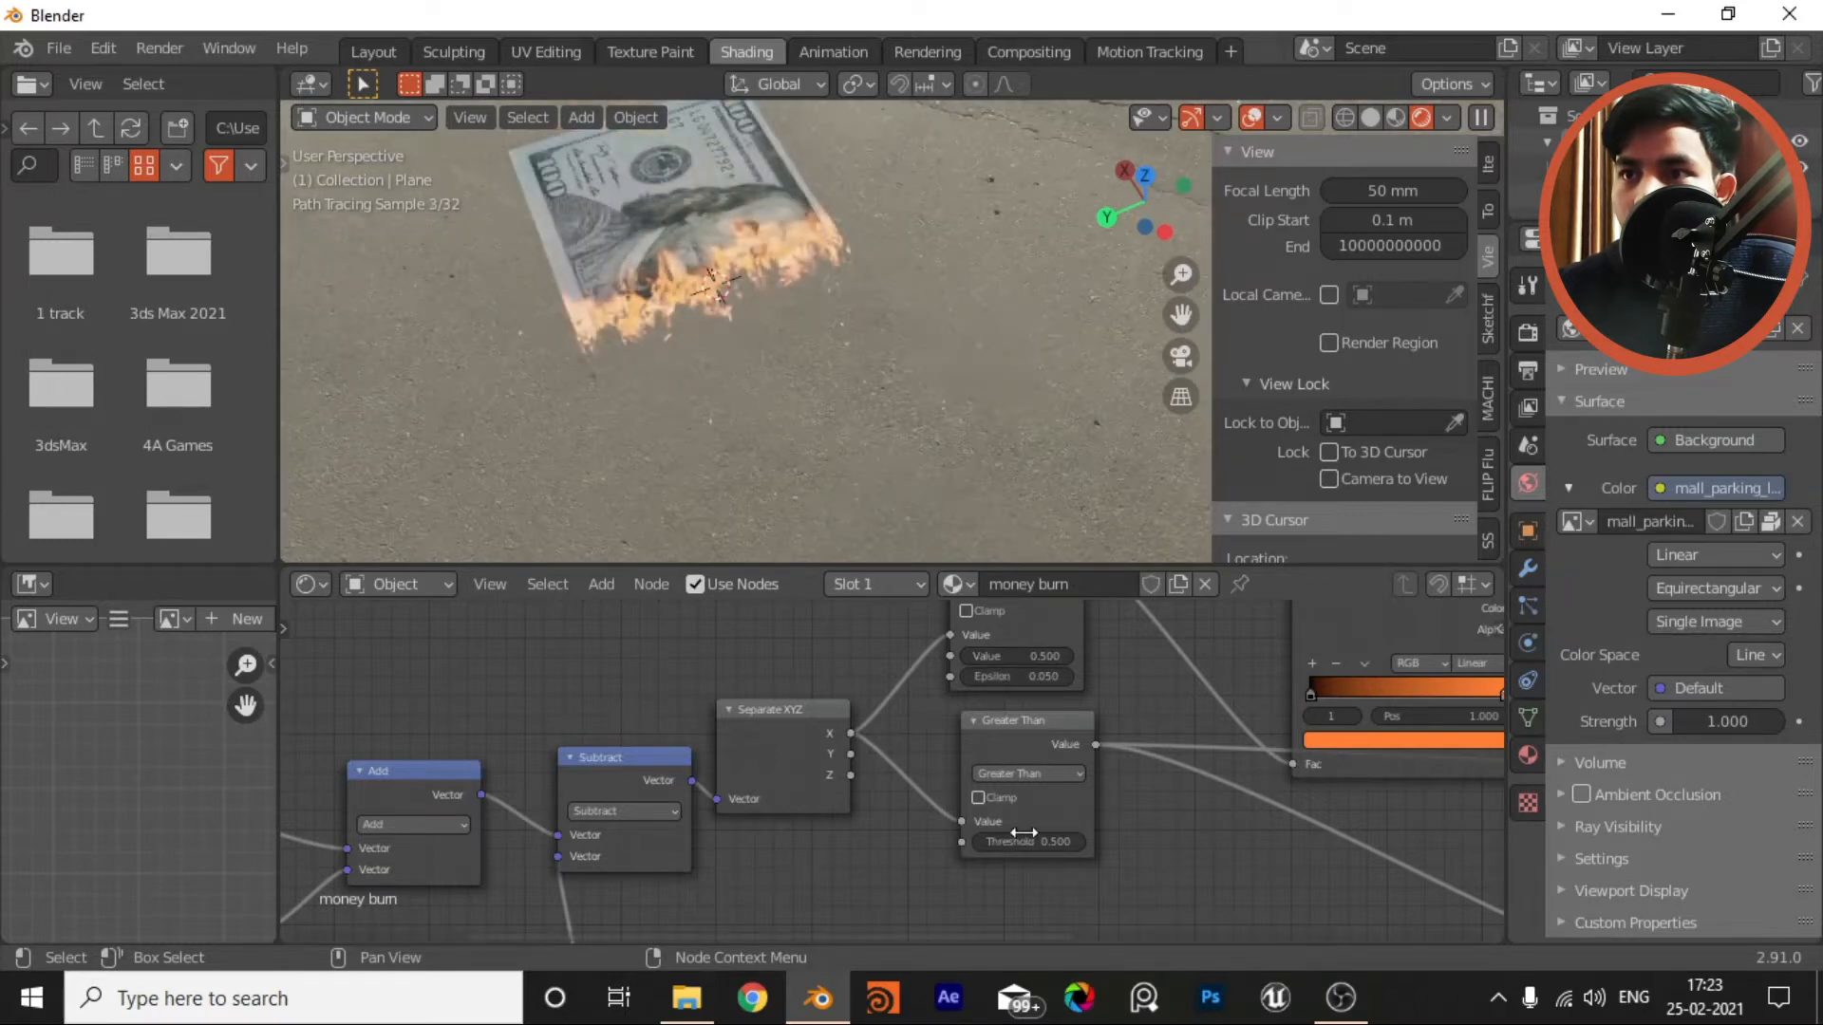
{"action": "mouse_move", "coordinate": [1014, 842]}
{"action": "left_mouse_down"}
{"action": "mouse_move", "coordinate": [1116, 841]}
{"action": "mouse_move", "coordinate": [1019, 841]}
{"action": "left_mouse_up"}
Step: Add a Value node set to 0.500 directly above the Separate XYZ node
{"action": "middle_click_drag", "start_coordinate": [960, 883], "coordinate": [1032, 873]}
{"action": "key", "text": "shift+a"}
{"action": "key", "text": "s"}
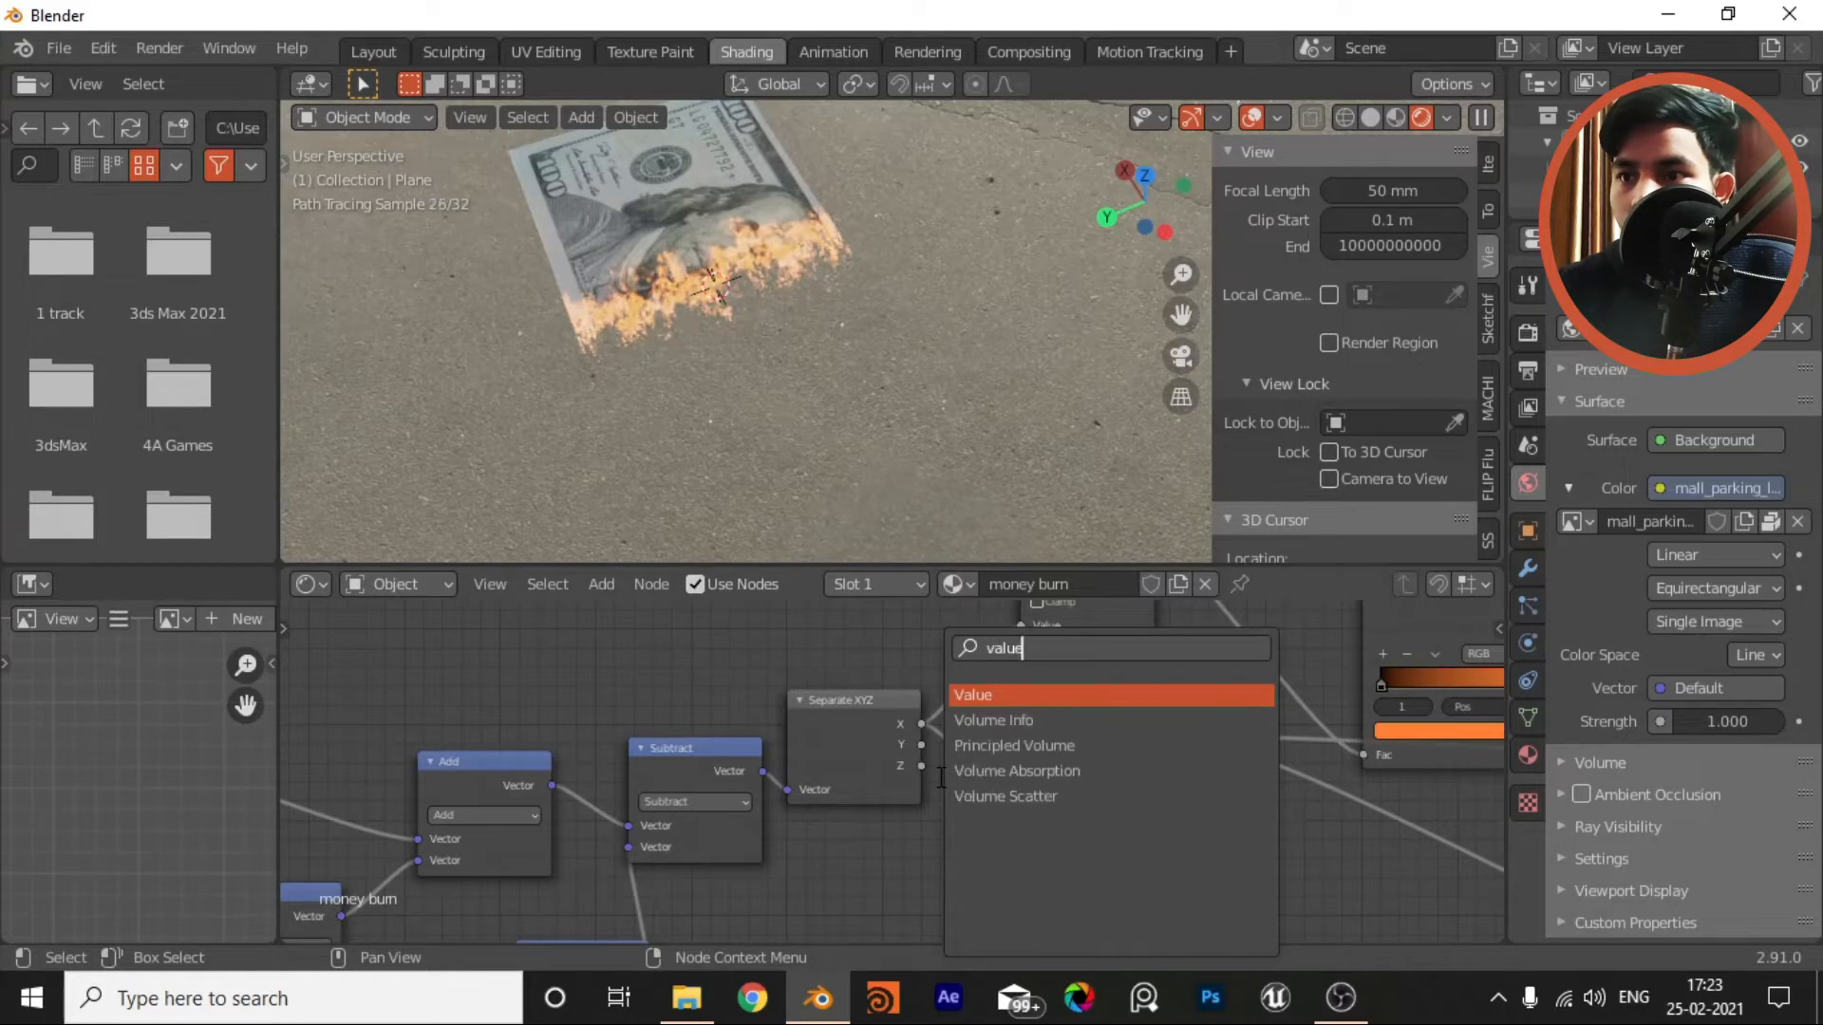
{"action": "left_click", "coordinate": [982, 703]}
{"action": "left_click", "coordinate": [818, 864]}
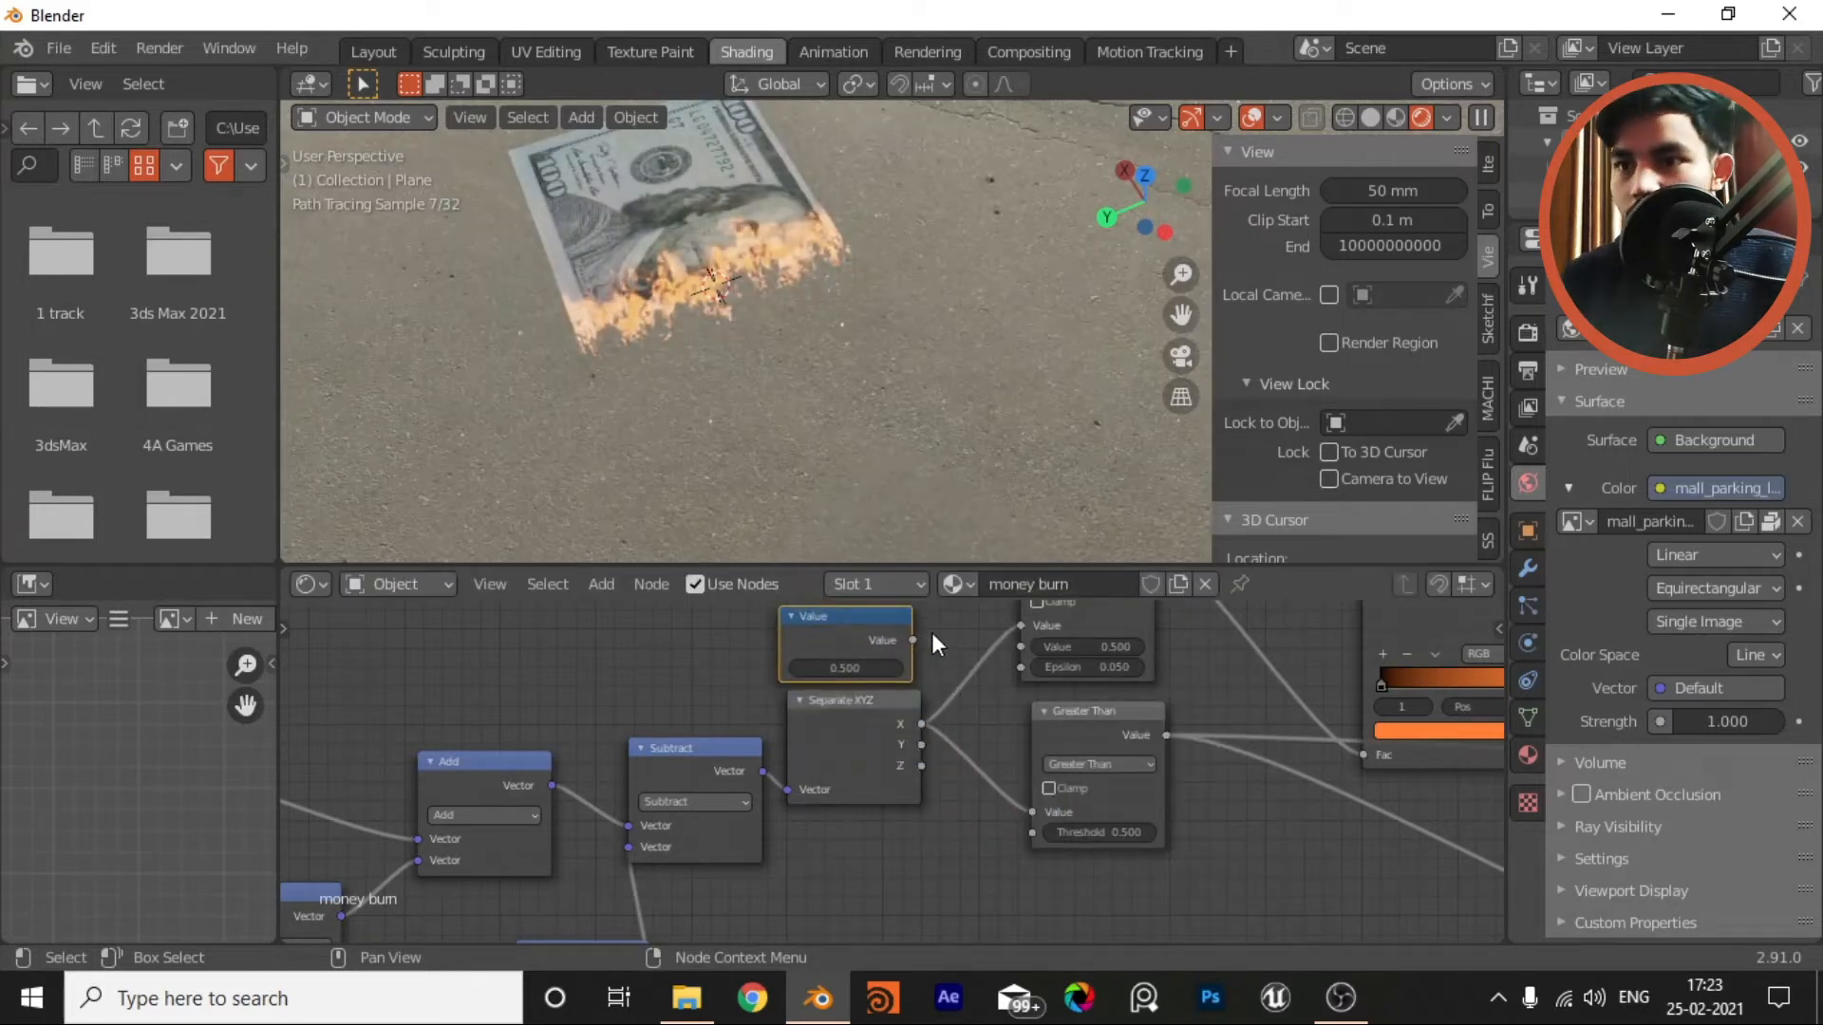
Step: Connect the new Value node to both the Compare node's Value and the Greater Than node's Threshold, keeping it at 0.500
{"action": "left_click_drag", "start_coordinate": [1001, 653], "coordinate": [1006, 741]}
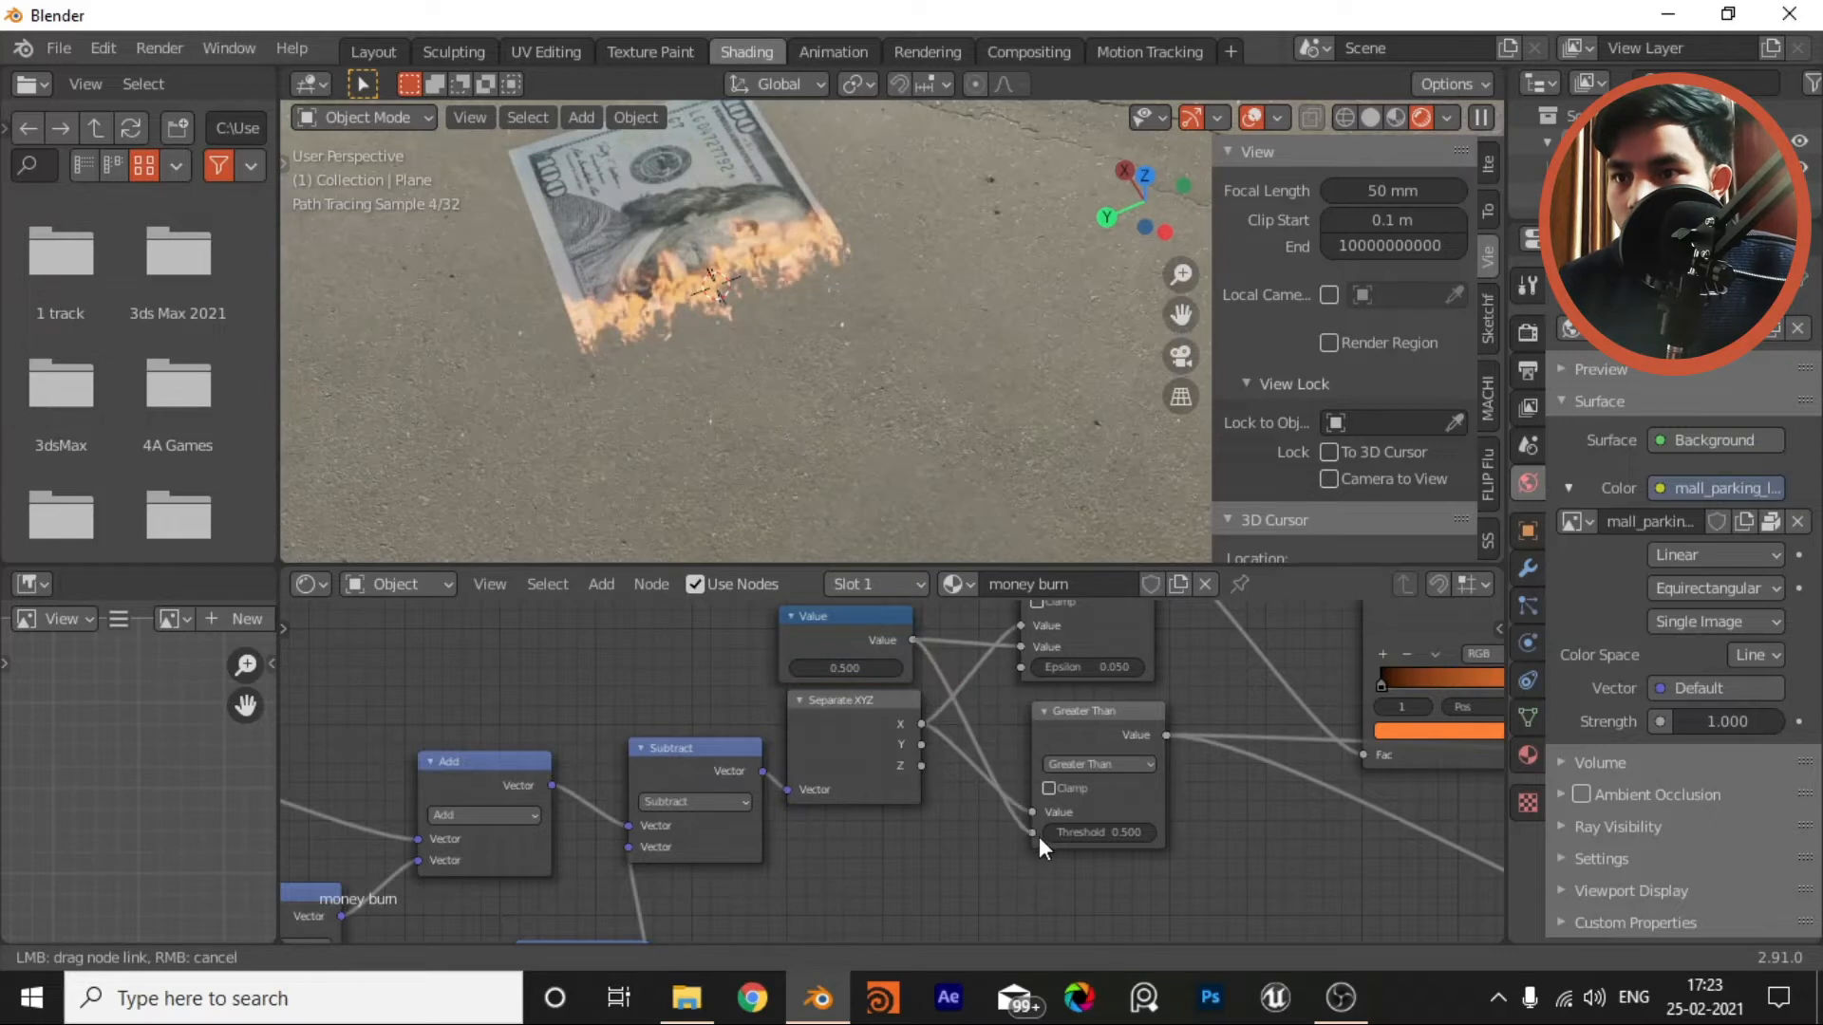
{"action": "left_click_drag", "start_coordinate": [1039, 836], "coordinate": [1039, 836]}
{"action": "mouse_move", "coordinate": [836, 668]}
{"action": "left_mouse_down"}
{"action": "mouse_move", "coordinate": [921, 667]}
{"action": "mouse_move", "coordinate": [811, 667]}
{"action": "mouse_move", "coordinate": [883, 667]}
{"action": "mouse_move", "coordinate": [816, 667]}
{"action": "mouse_move", "coordinate": [832, 670]}
{"action": "left_mouse_up"}
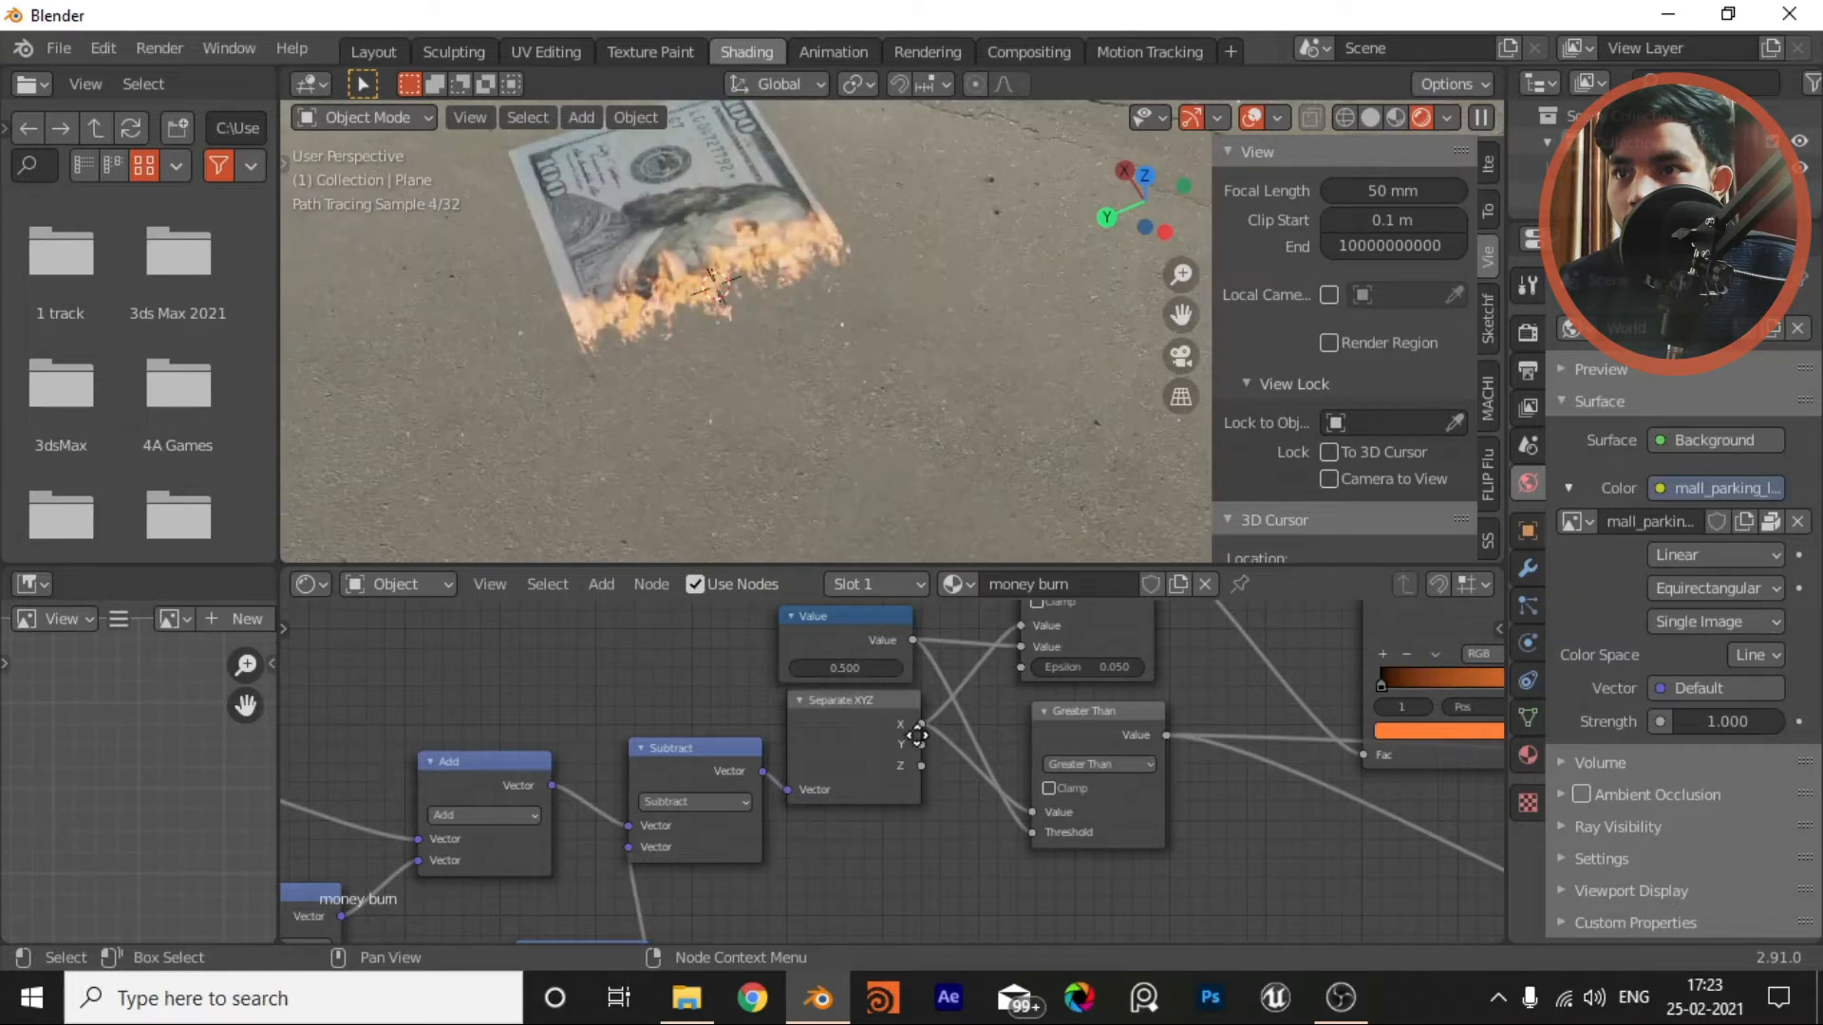
{"action": "scroll", "coordinate": [917, 736], "scroll_direction": "down", "scroll_amount": 3}
{"action": "key", "text": "shift+a"}
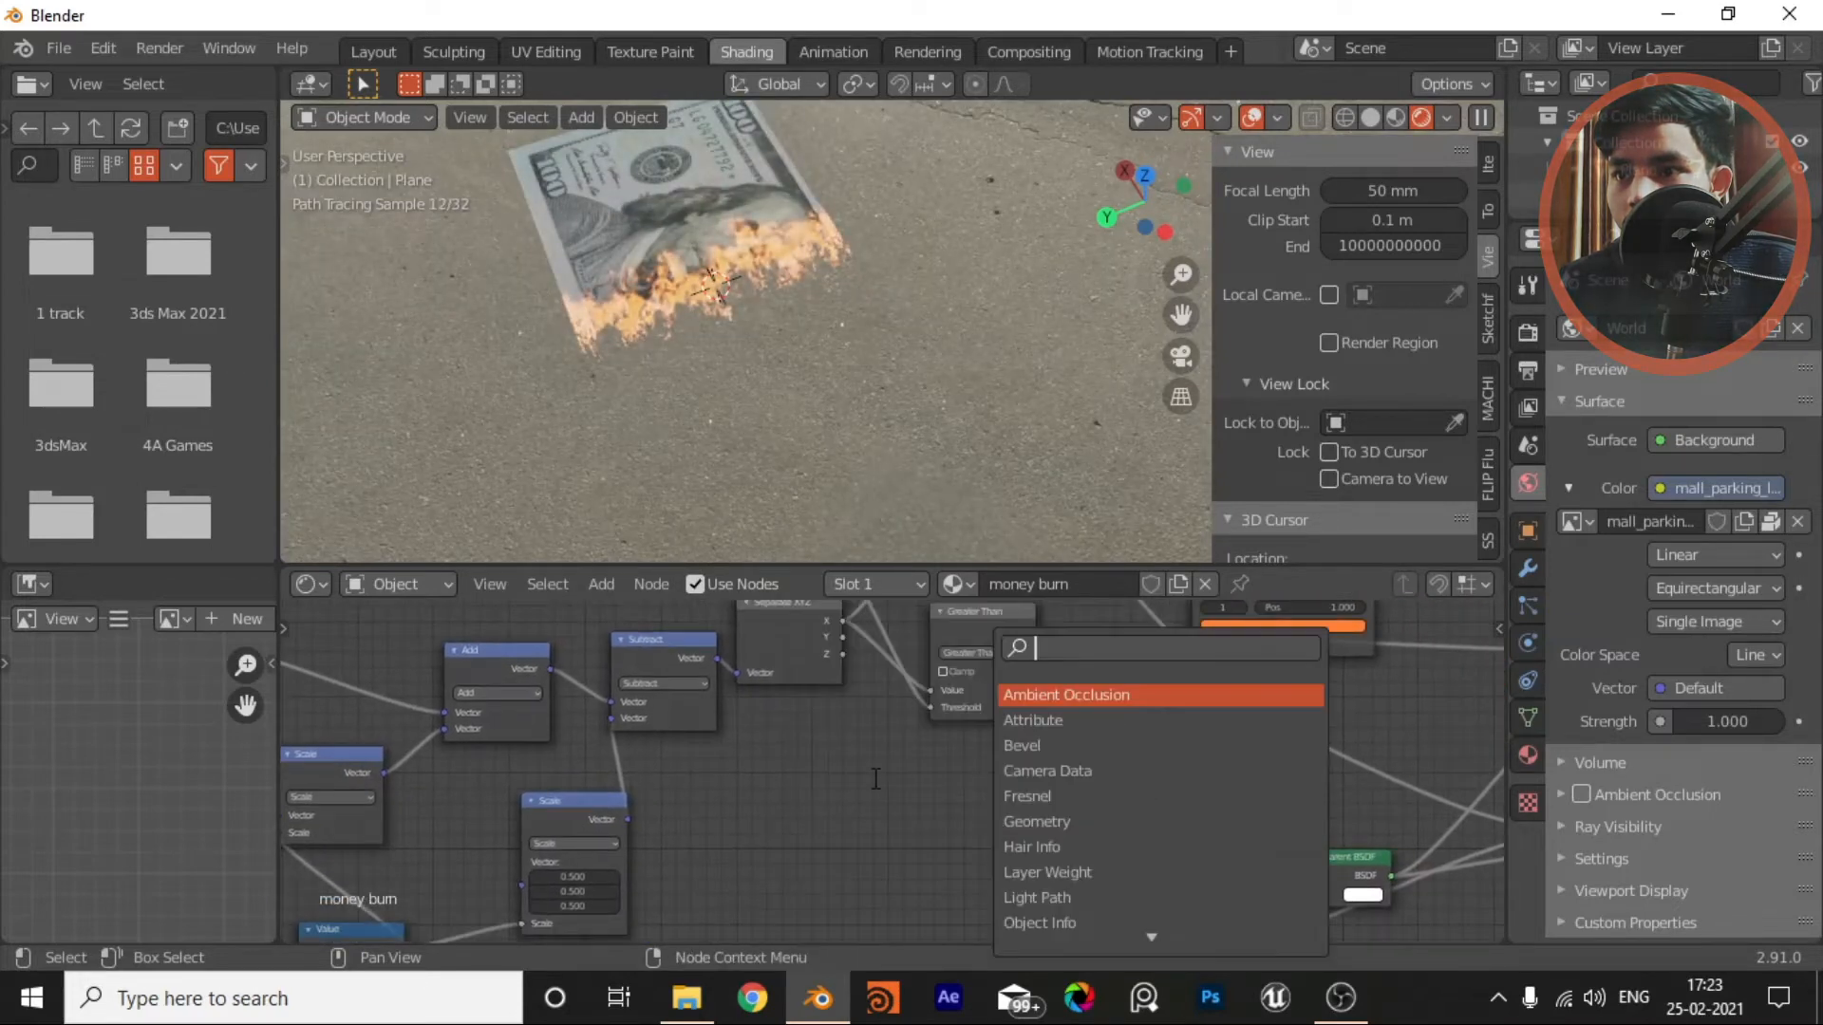
{"action": "left_click", "coordinate": [875, 779]}
{"action": "scroll", "coordinate": [1004, 850], "scroll_direction": "down", "scroll_amount": 1}
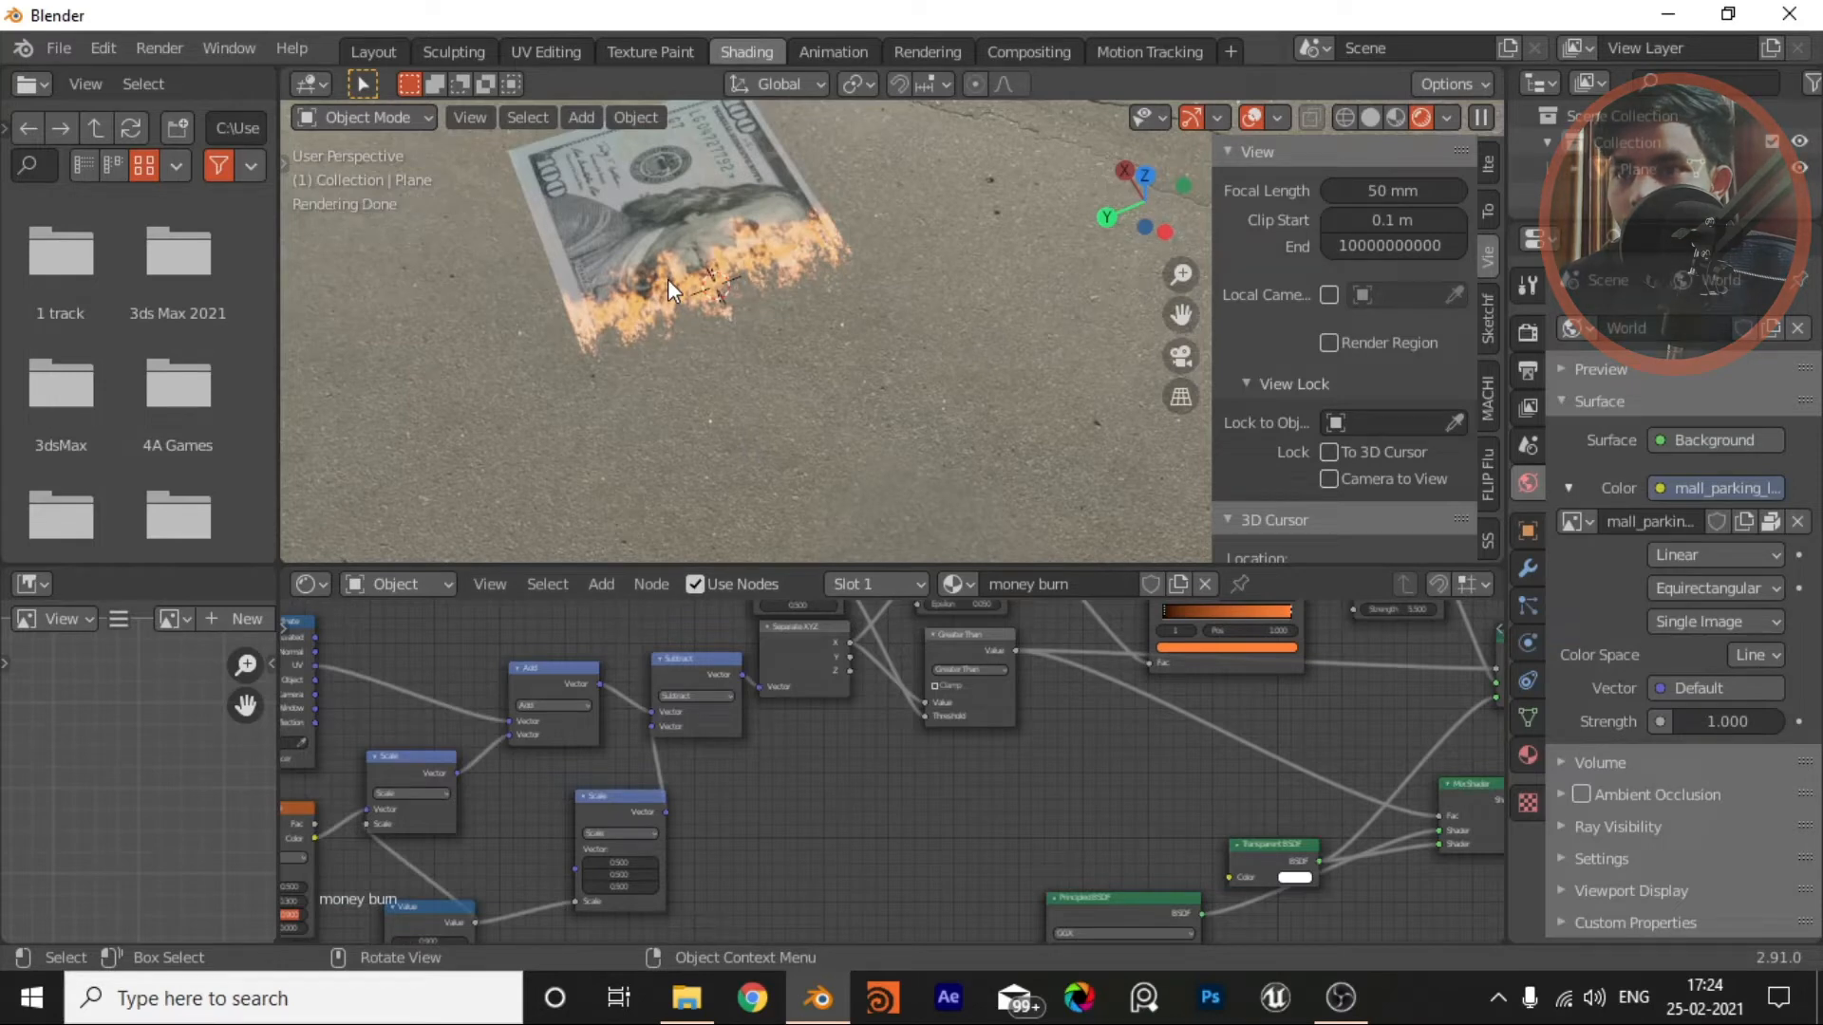
Step: Insert a MixRGB node between the banknote Image Texture's Color and the Principled BSDF's Base Color
{"action": "middle_click_drag", "start_coordinate": [668, 280], "coordinate": [857, 372]}
{"action": "scroll", "coordinate": [959, 702], "scroll_direction": "down", "scroll_amount": 1}
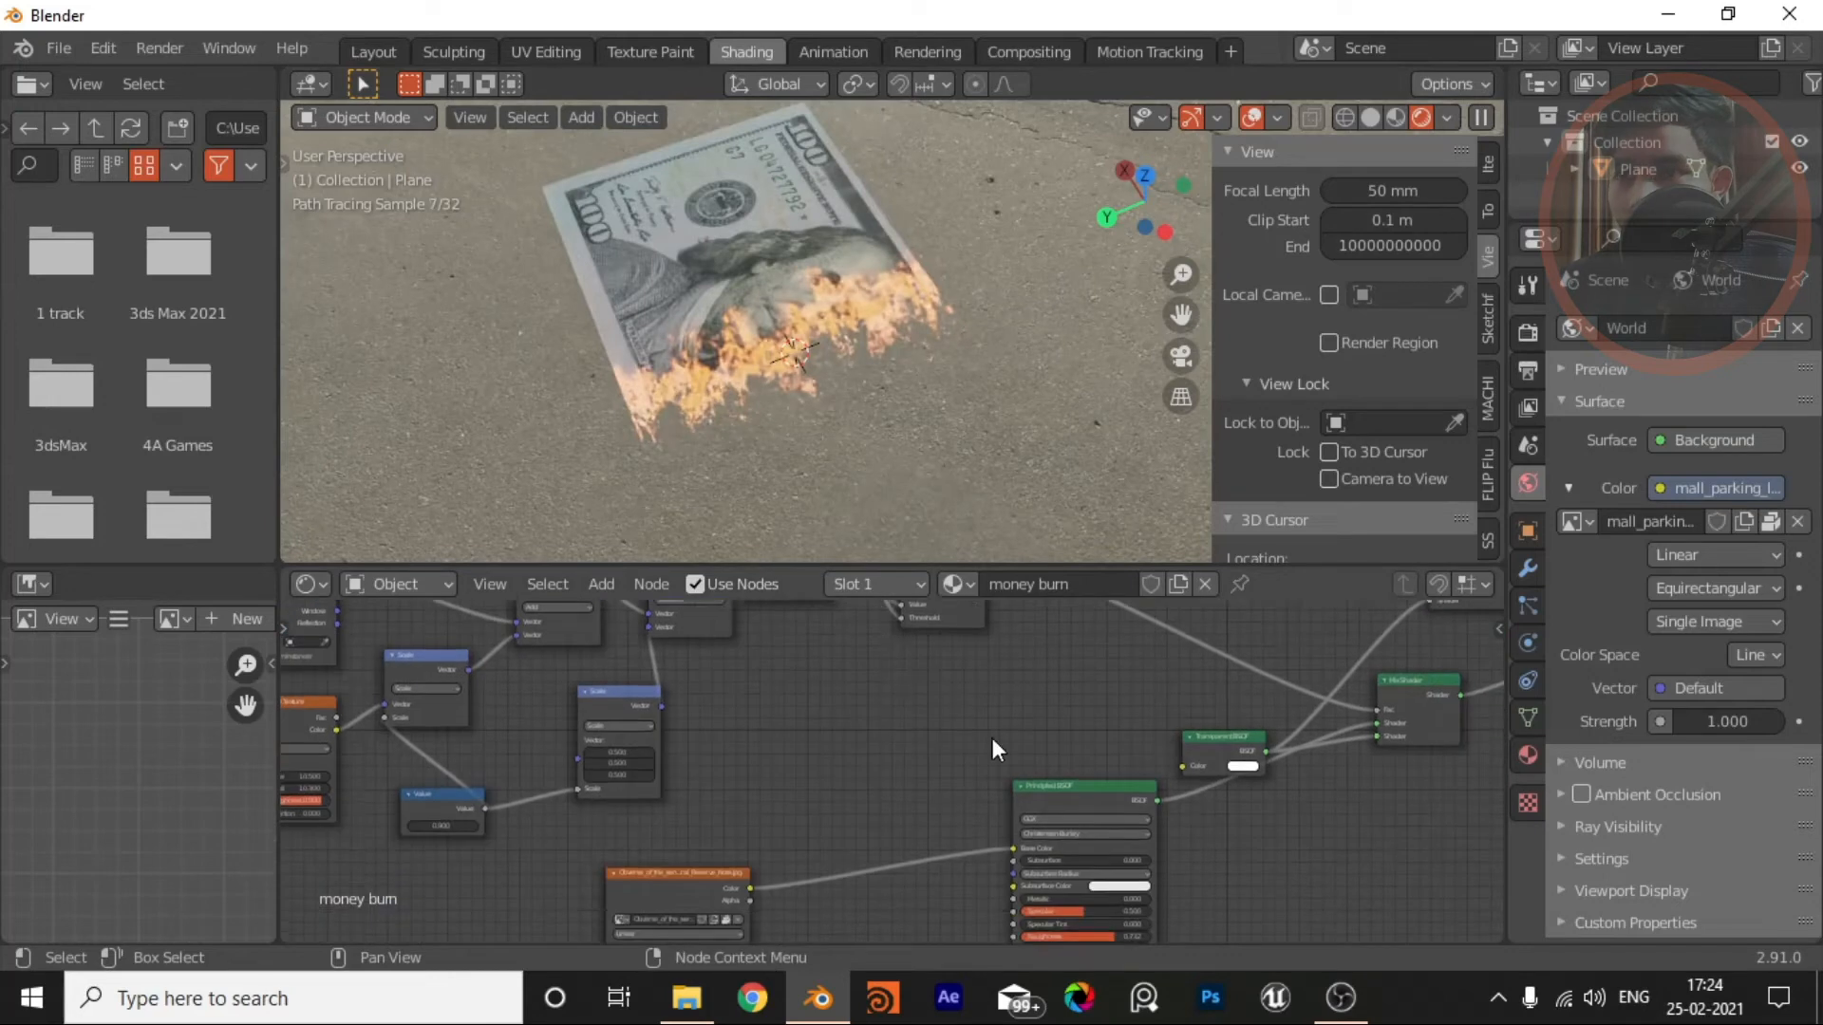
{"action": "middle_click_drag", "start_coordinate": [1084, 777], "coordinate": [1258, 738]}
{"action": "key", "text": "shift+a"}
{"action": "key", "text": "s"}
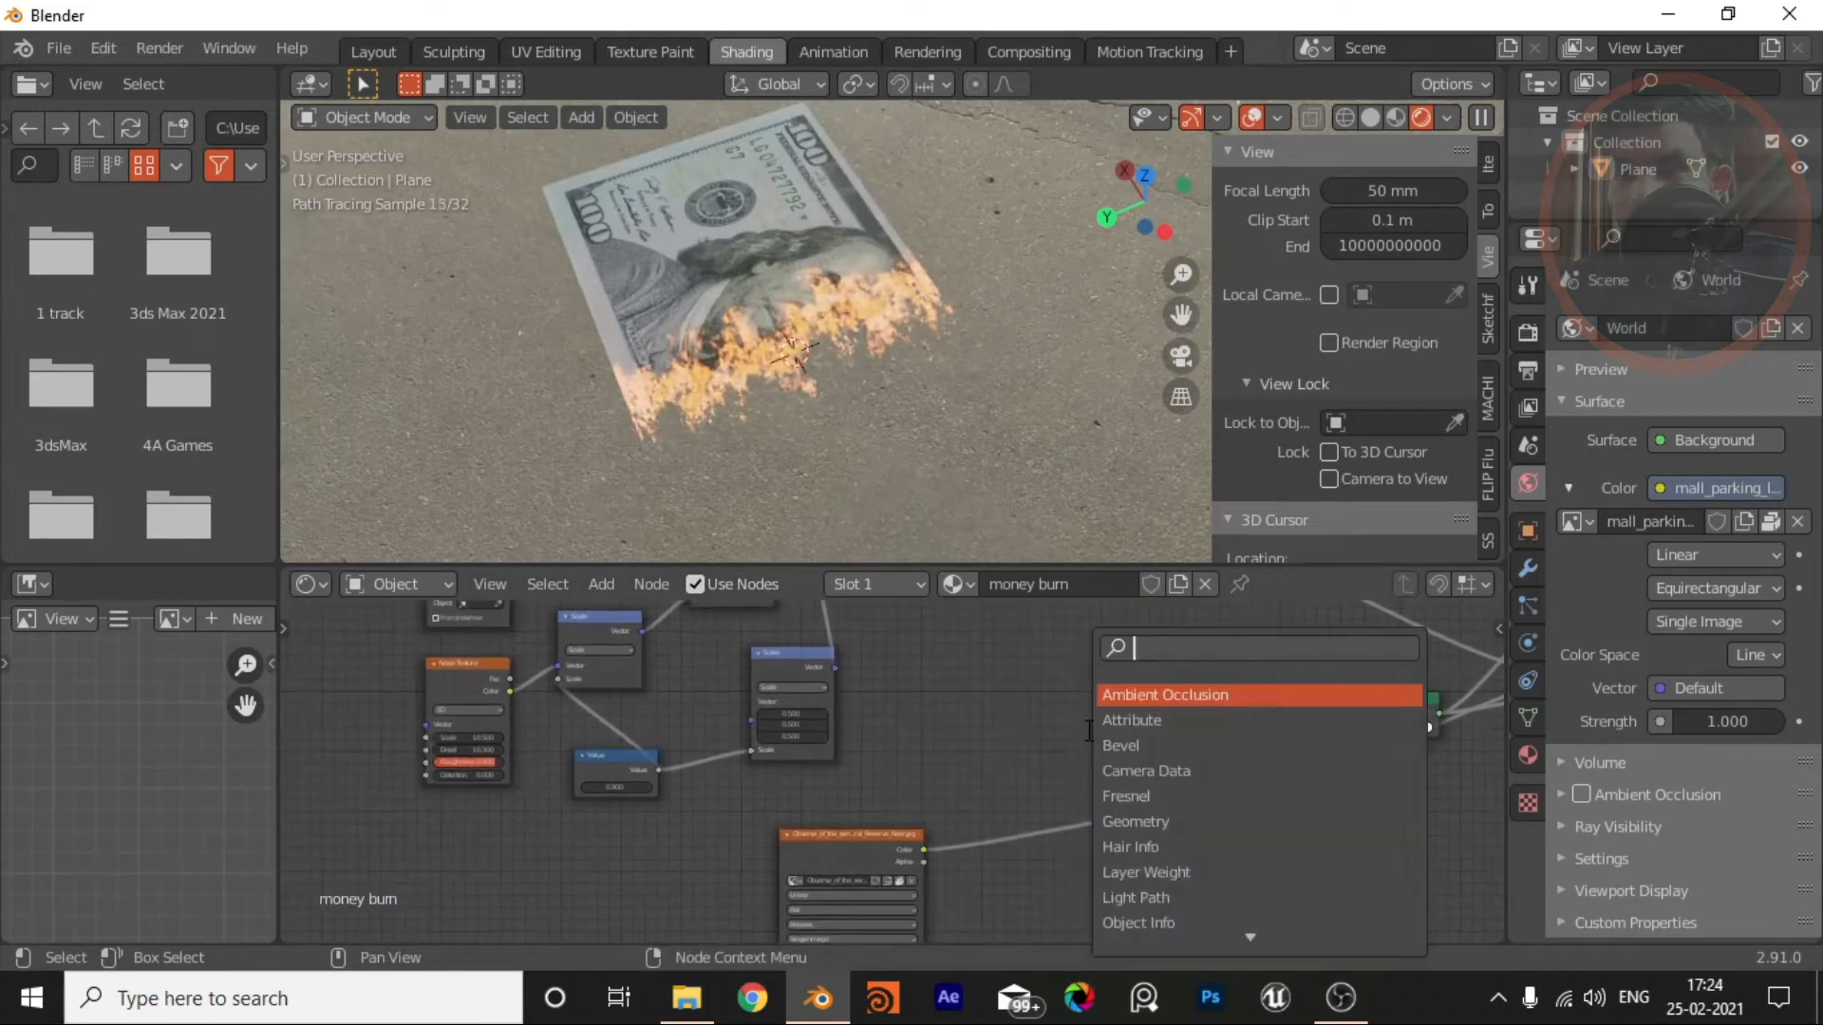
{"action": "type", "text": "mix"}
{"action": "left_click", "coordinate": [1157, 721]}
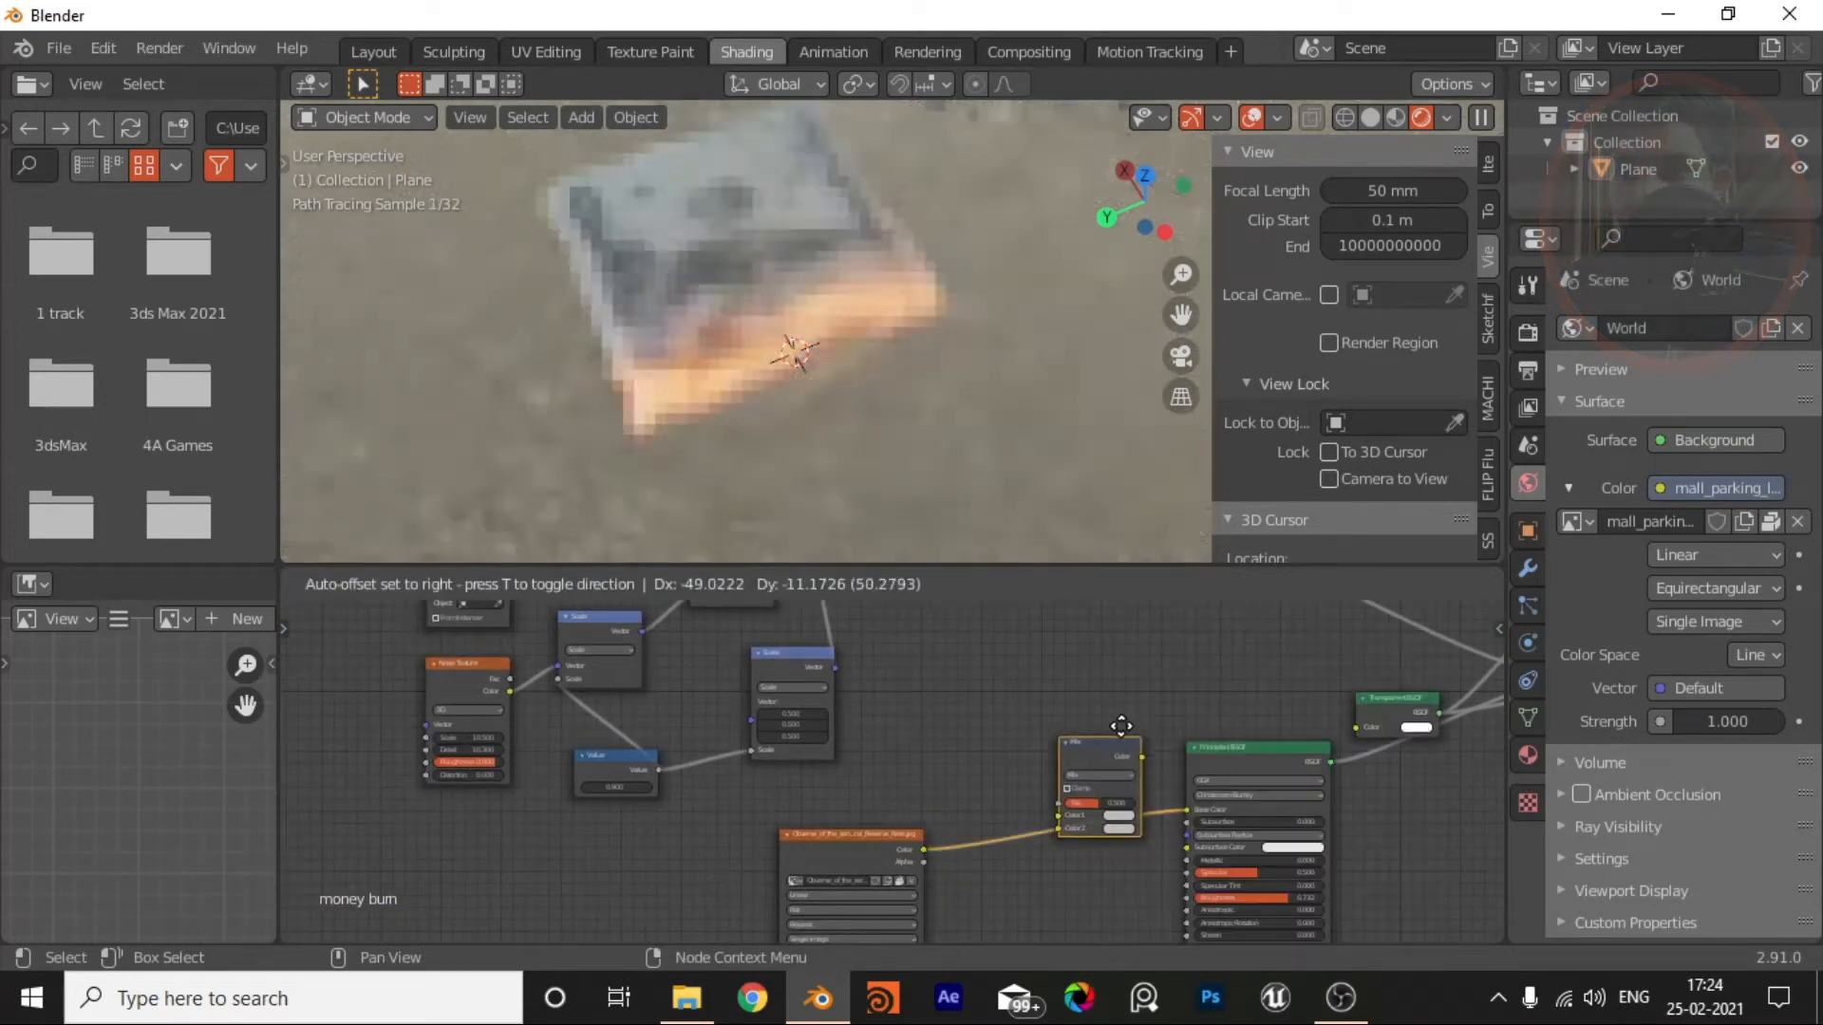
{"action": "left_click", "coordinate": [1138, 750]}
{"action": "scroll", "coordinate": [1171, 833], "scroll_direction": "up", "scroll_amount": 2}
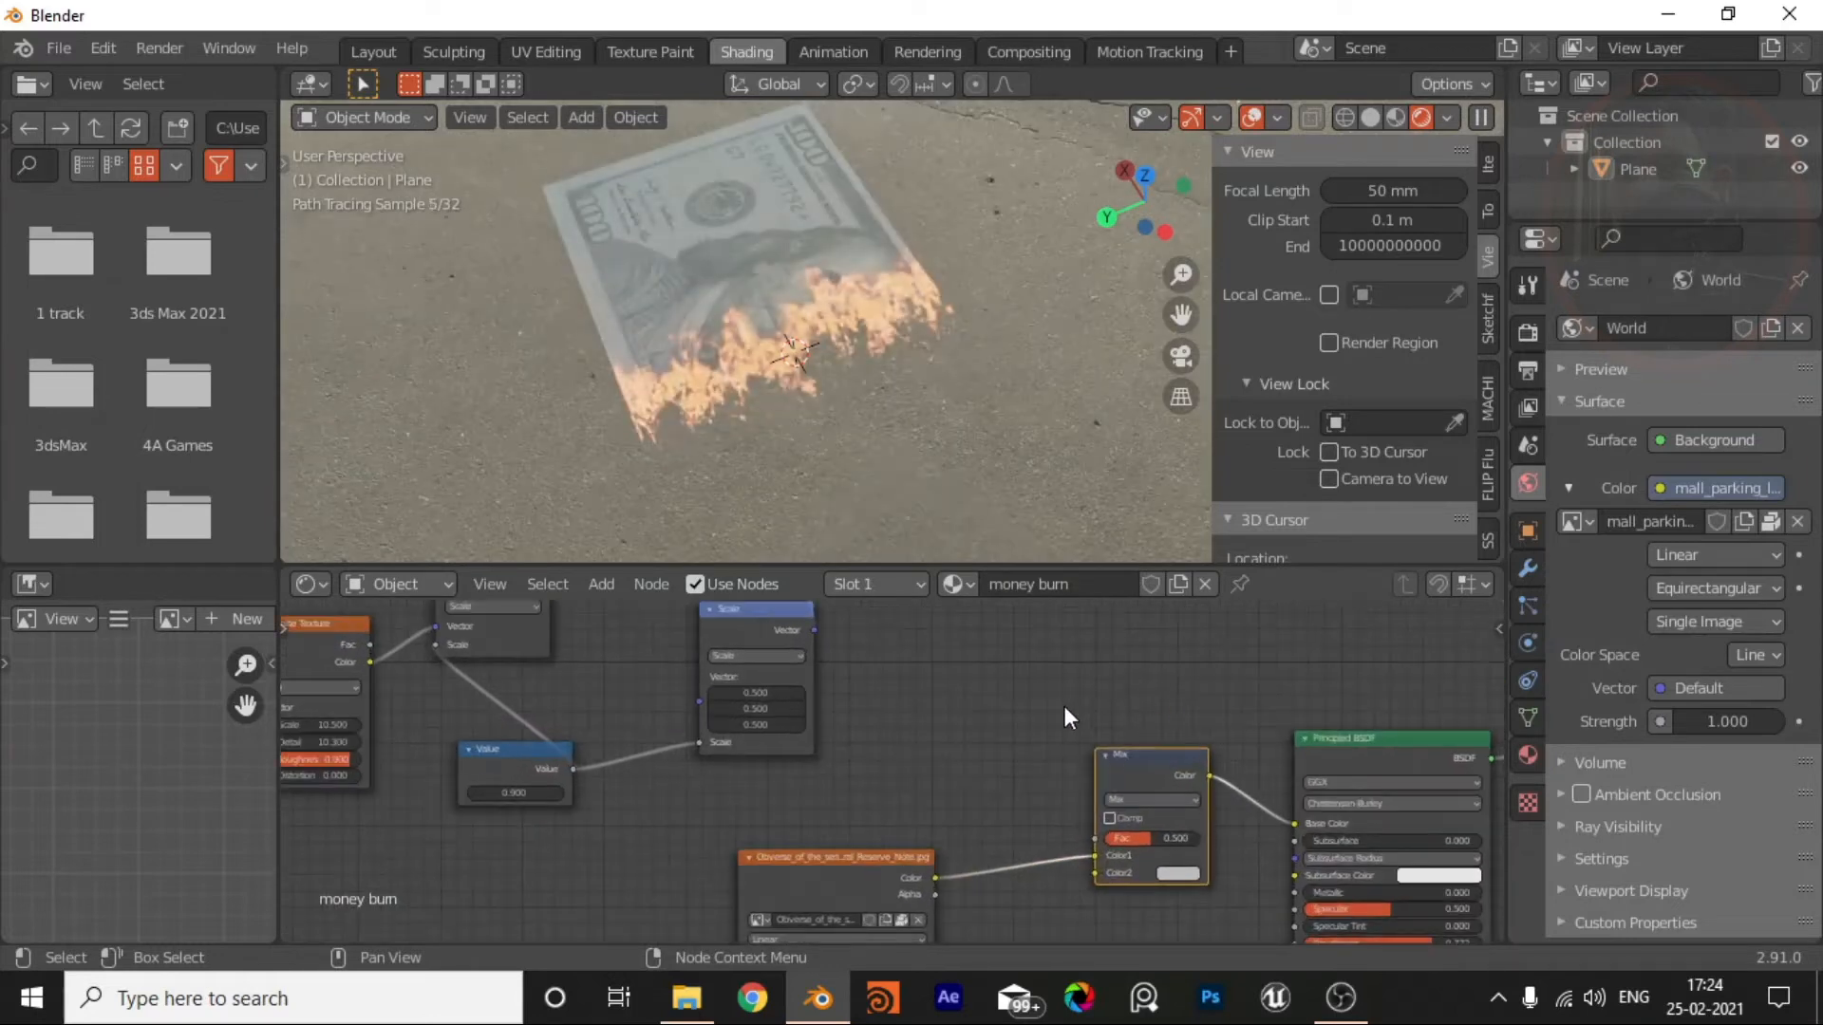
Step: Move the banknote Image Texture's Color connection from the Mix node's Color1 to its Color2 input
{"action": "scroll", "coordinate": [1064, 705], "scroll_direction": "down", "scroll_amount": 5}
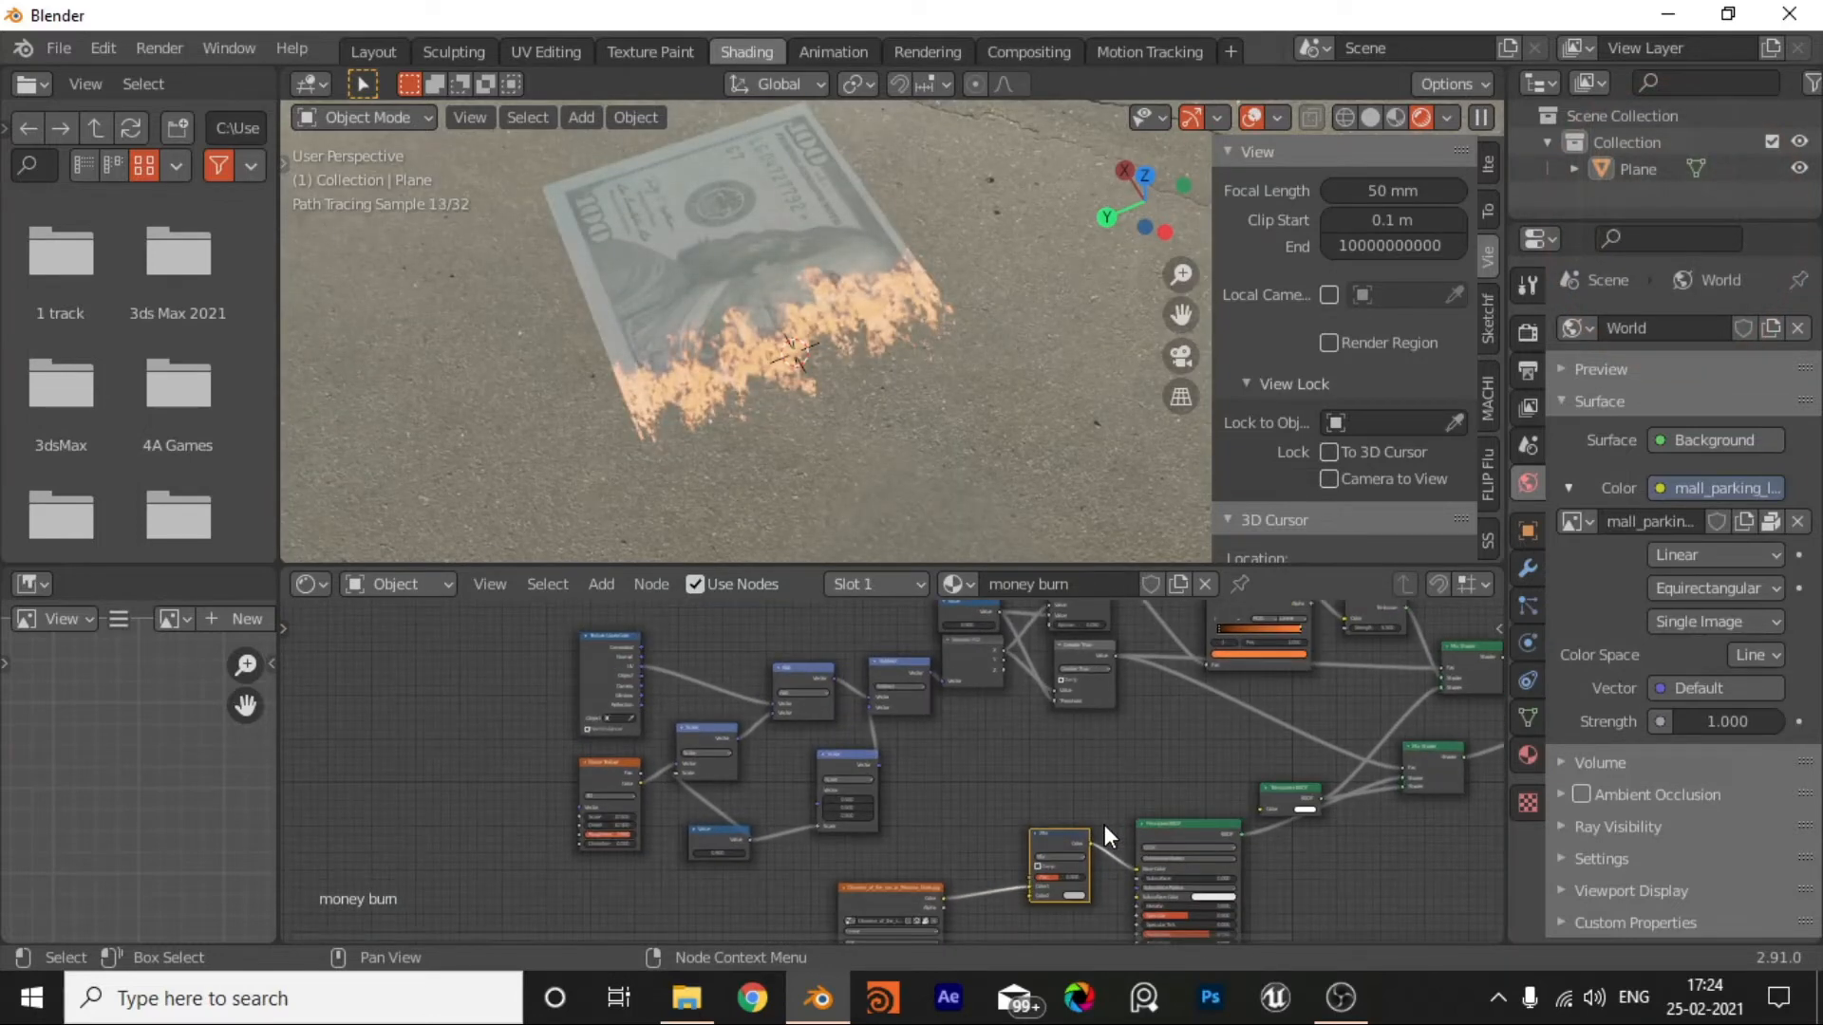
{"action": "scroll", "coordinate": [1103, 824], "scroll_direction": "up", "scroll_amount": 1}
{"action": "scroll", "coordinate": [1046, 704], "scroll_direction": "up", "scroll_amount": 1}
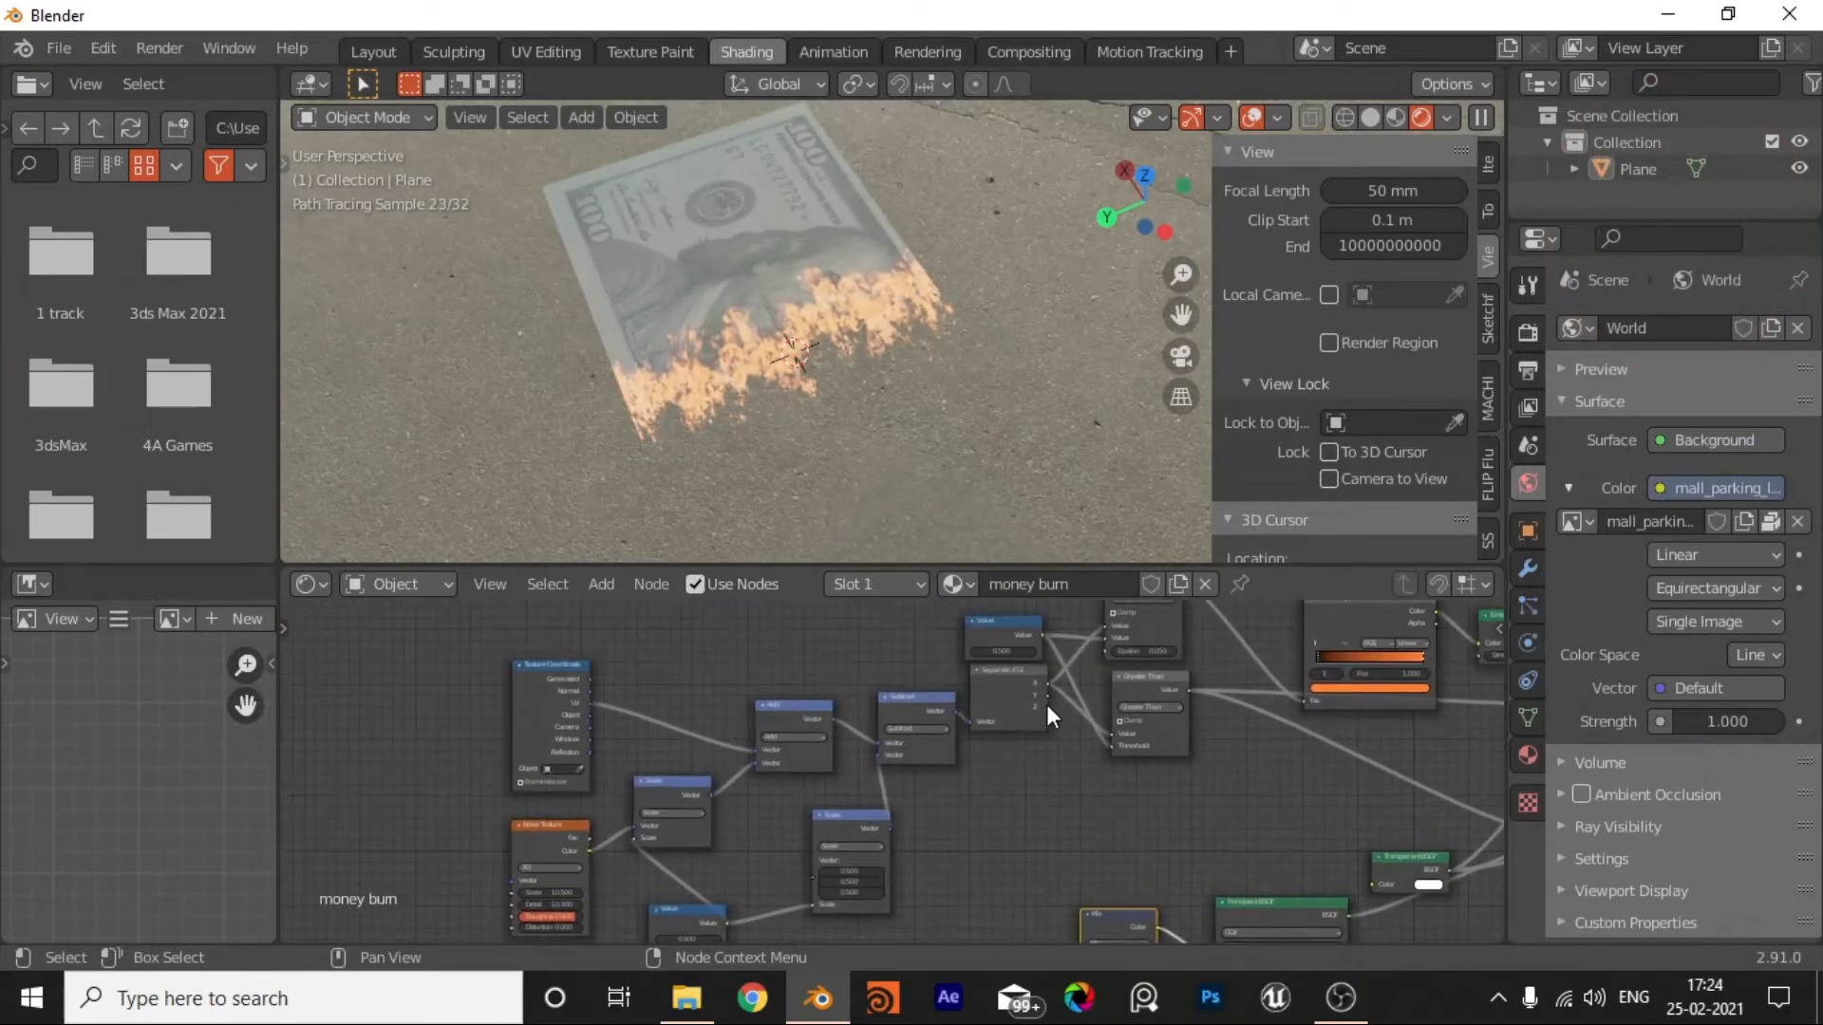
{"action": "middle_click_drag", "start_coordinate": [1040, 708], "coordinate": [1014, 672]}
{"action": "scroll", "coordinate": [1080, 801], "scroll_direction": "up", "scroll_amount": 1}
{"action": "scroll", "coordinate": [1082, 805], "scroll_direction": "up", "scroll_amount": 1}
{"action": "middle_click_drag", "start_coordinate": [1083, 805], "coordinate": [1009, 617]}
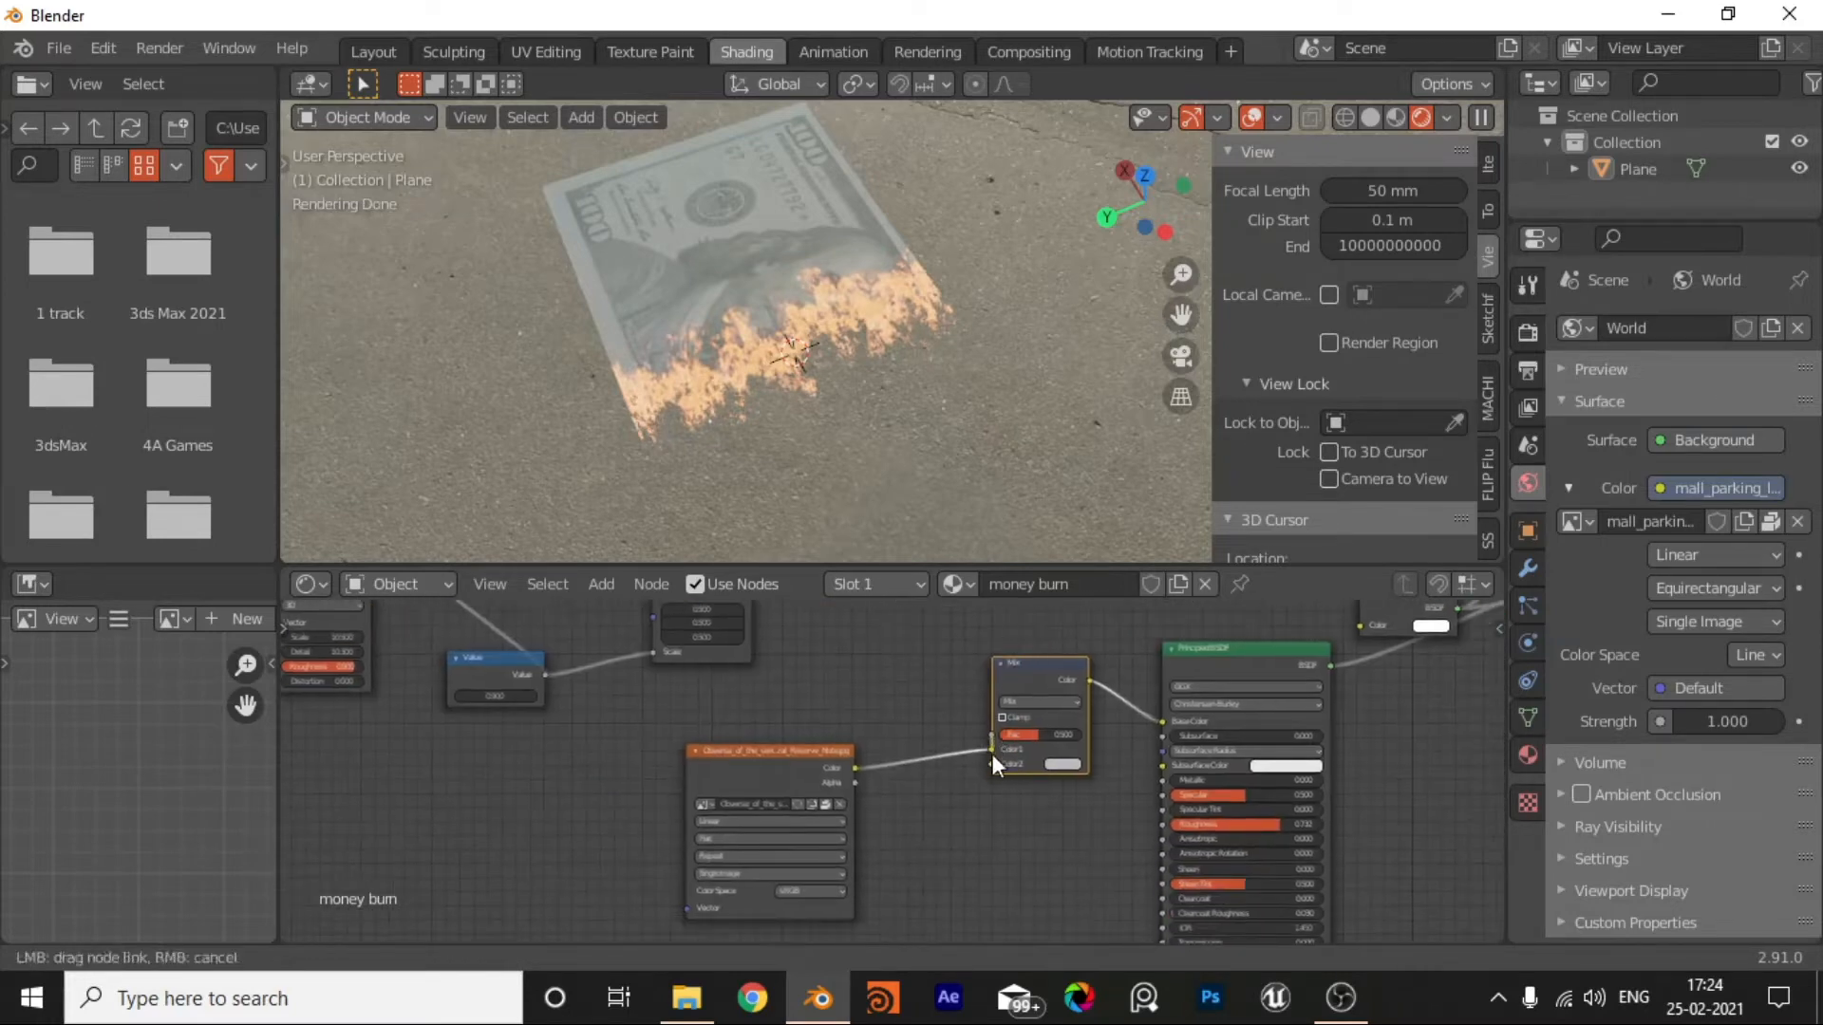
{"action": "left_click_drag", "start_coordinate": [993, 754], "coordinate": [988, 757]}
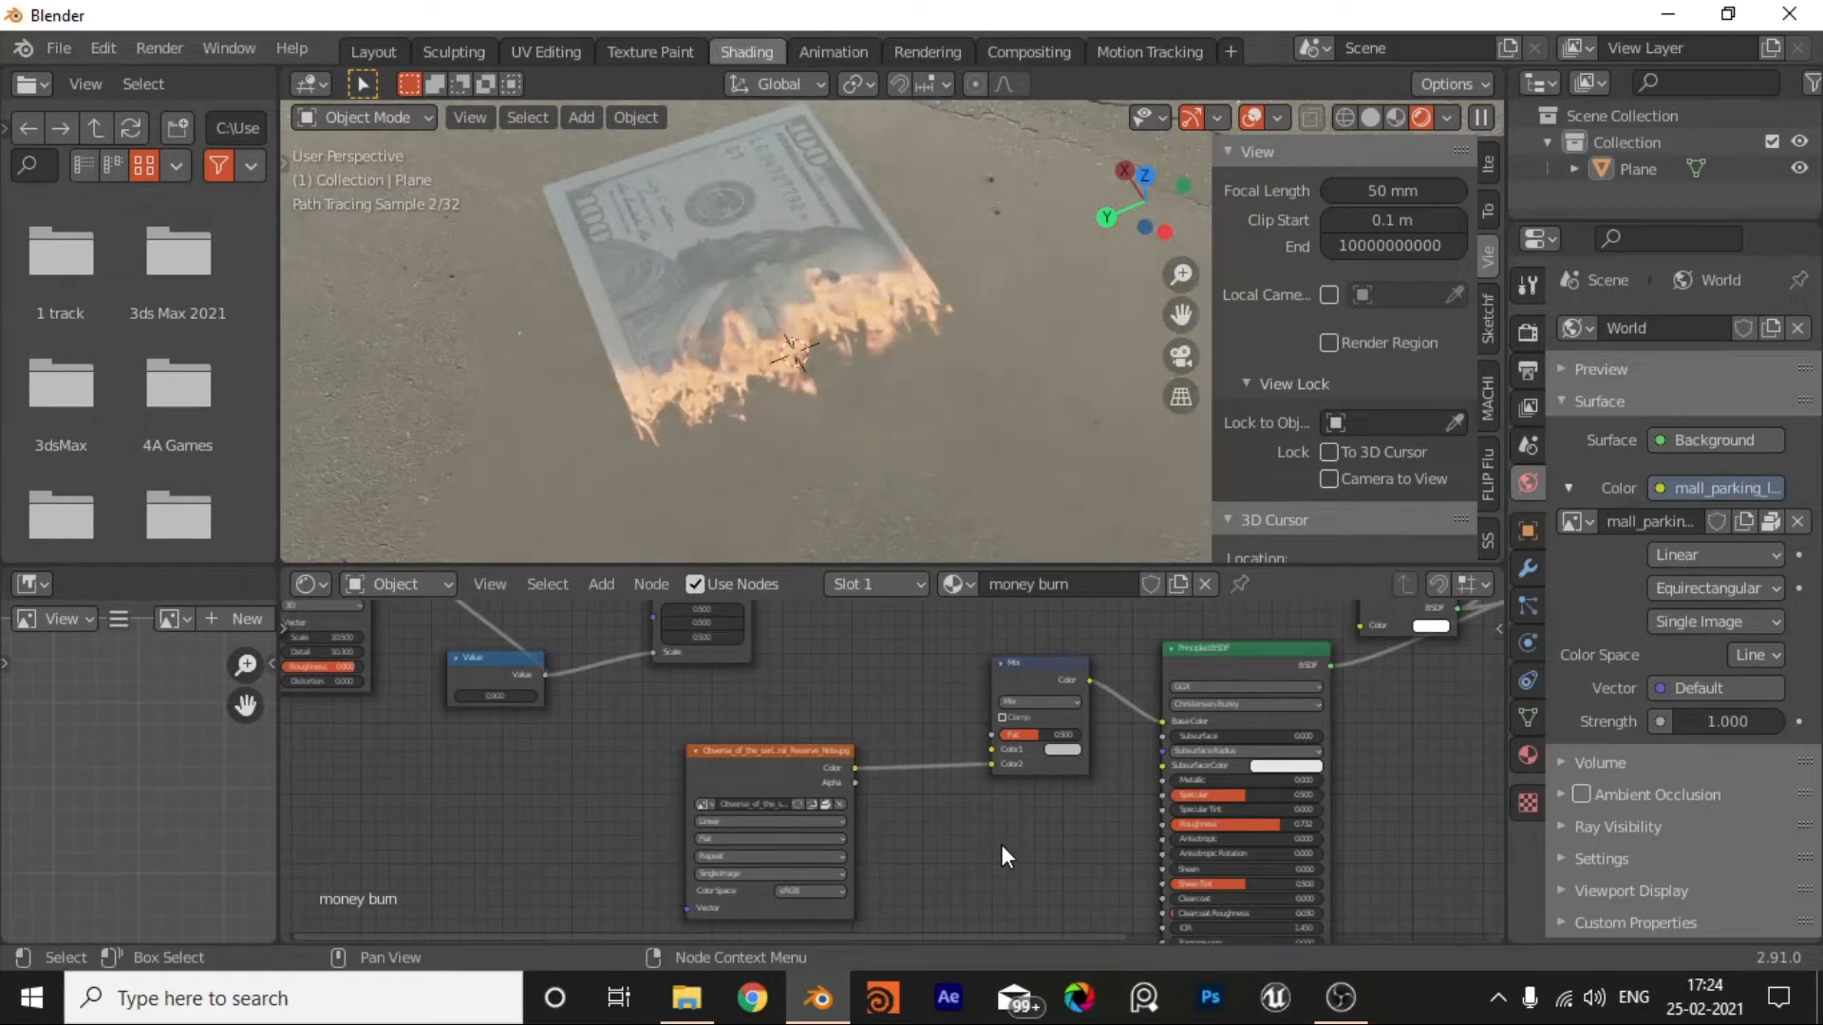
Step: Set the Mix node's Color1 to a dark grey with an HSV value of 0.238
{"action": "scroll", "coordinate": [990, 631], "scroll_direction": "up", "scroll_amount": 1}
{"action": "middle_click_drag", "start_coordinate": [989, 630], "coordinate": [1085, 755]}
{"action": "scroll", "coordinate": [1033, 760], "scroll_direction": "up", "scroll_amount": 1}
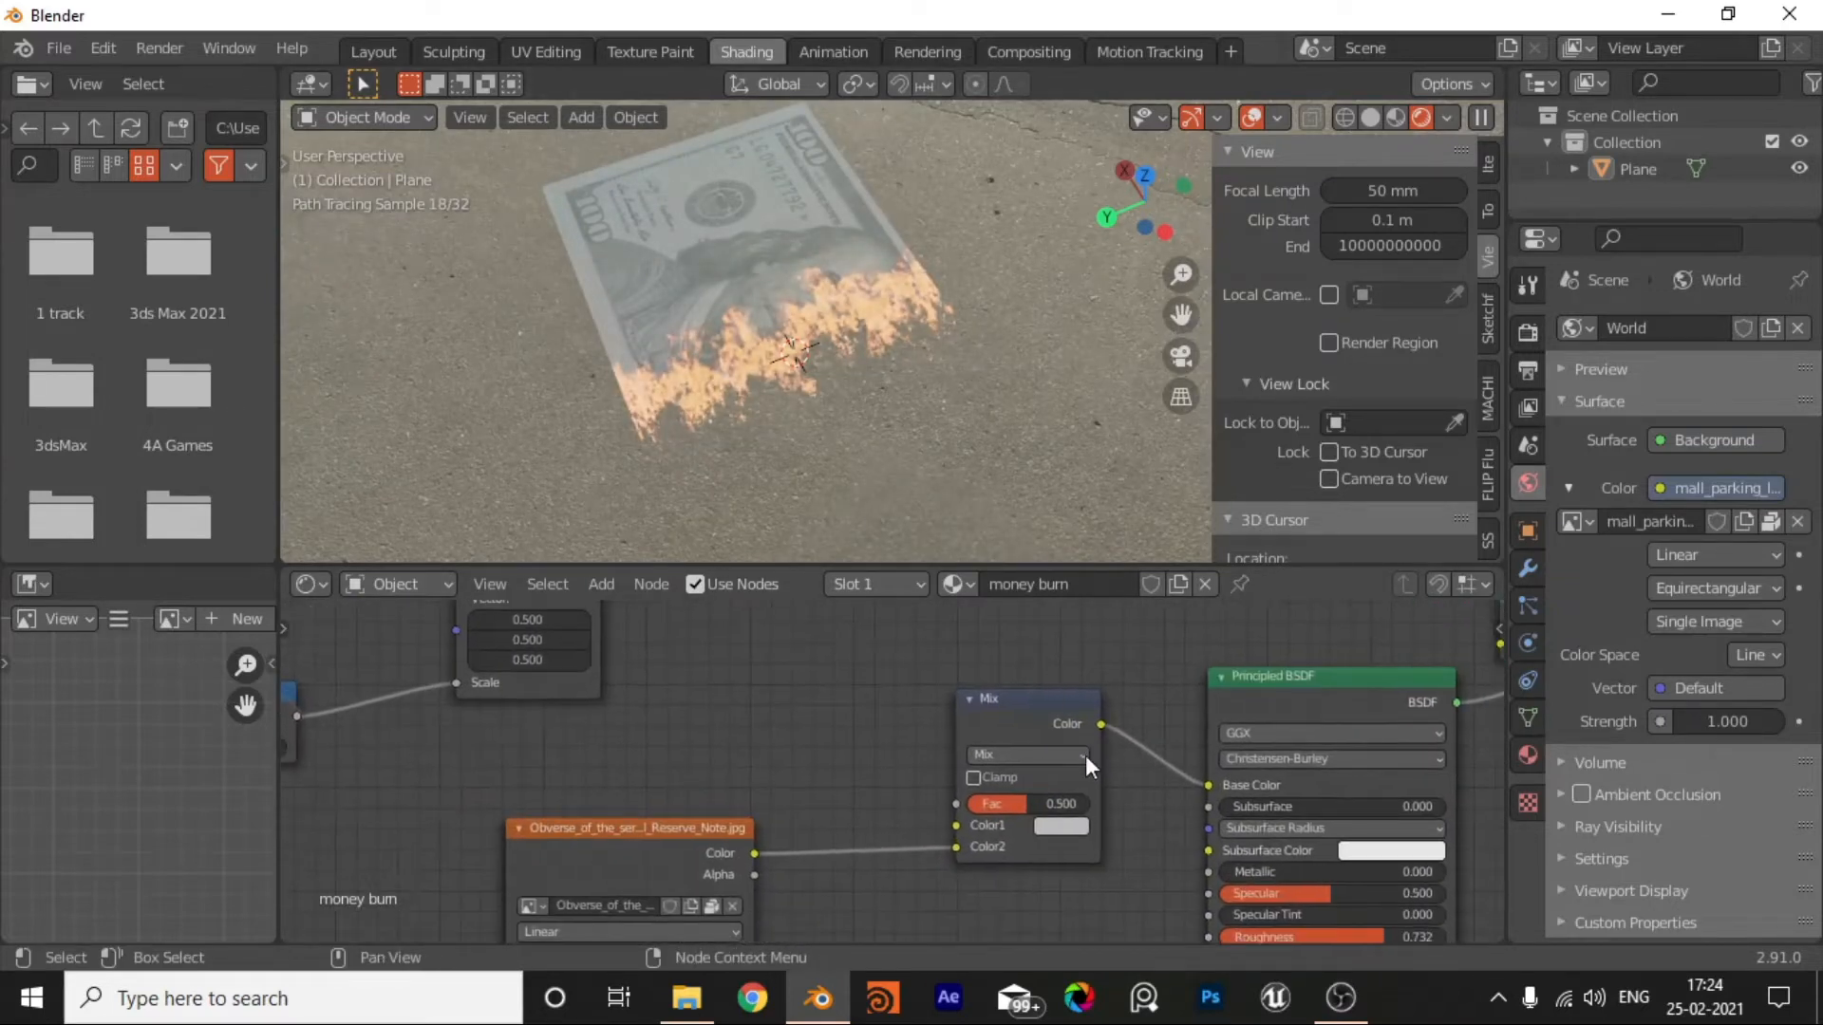
{"action": "left_click", "coordinate": [1075, 826]}
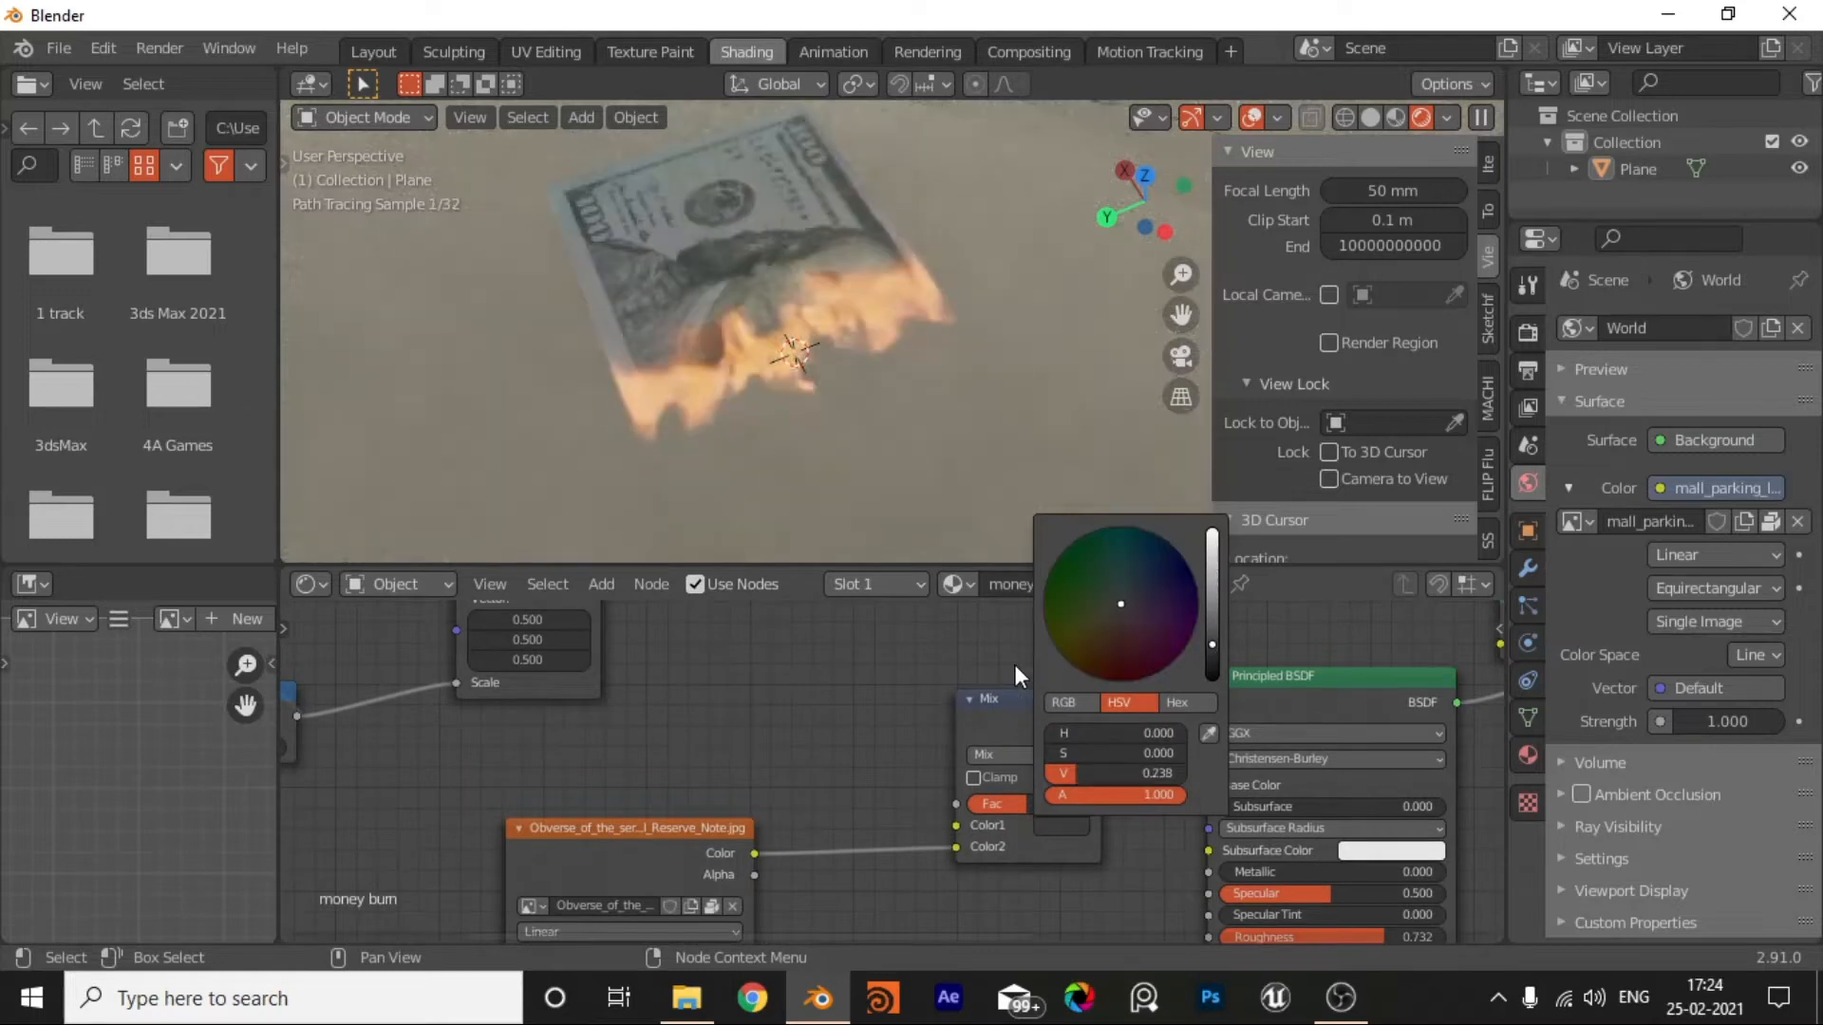
Step: Duplicate the Greater Than node below the original, set the copy's operation to Absolute, and lower the Separate XYZ node to make room
{"action": "scroll", "coordinate": [982, 654], "scroll_direction": "down", "scroll_amount": 2}
{"action": "middle_click_drag", "start_coordinate": [983, 658], "coordinate": [1029, 800]}
{"action": "scroll", "coordinate": [1027, 807], "scroll_direction": "down", "scroll_amount": 4}
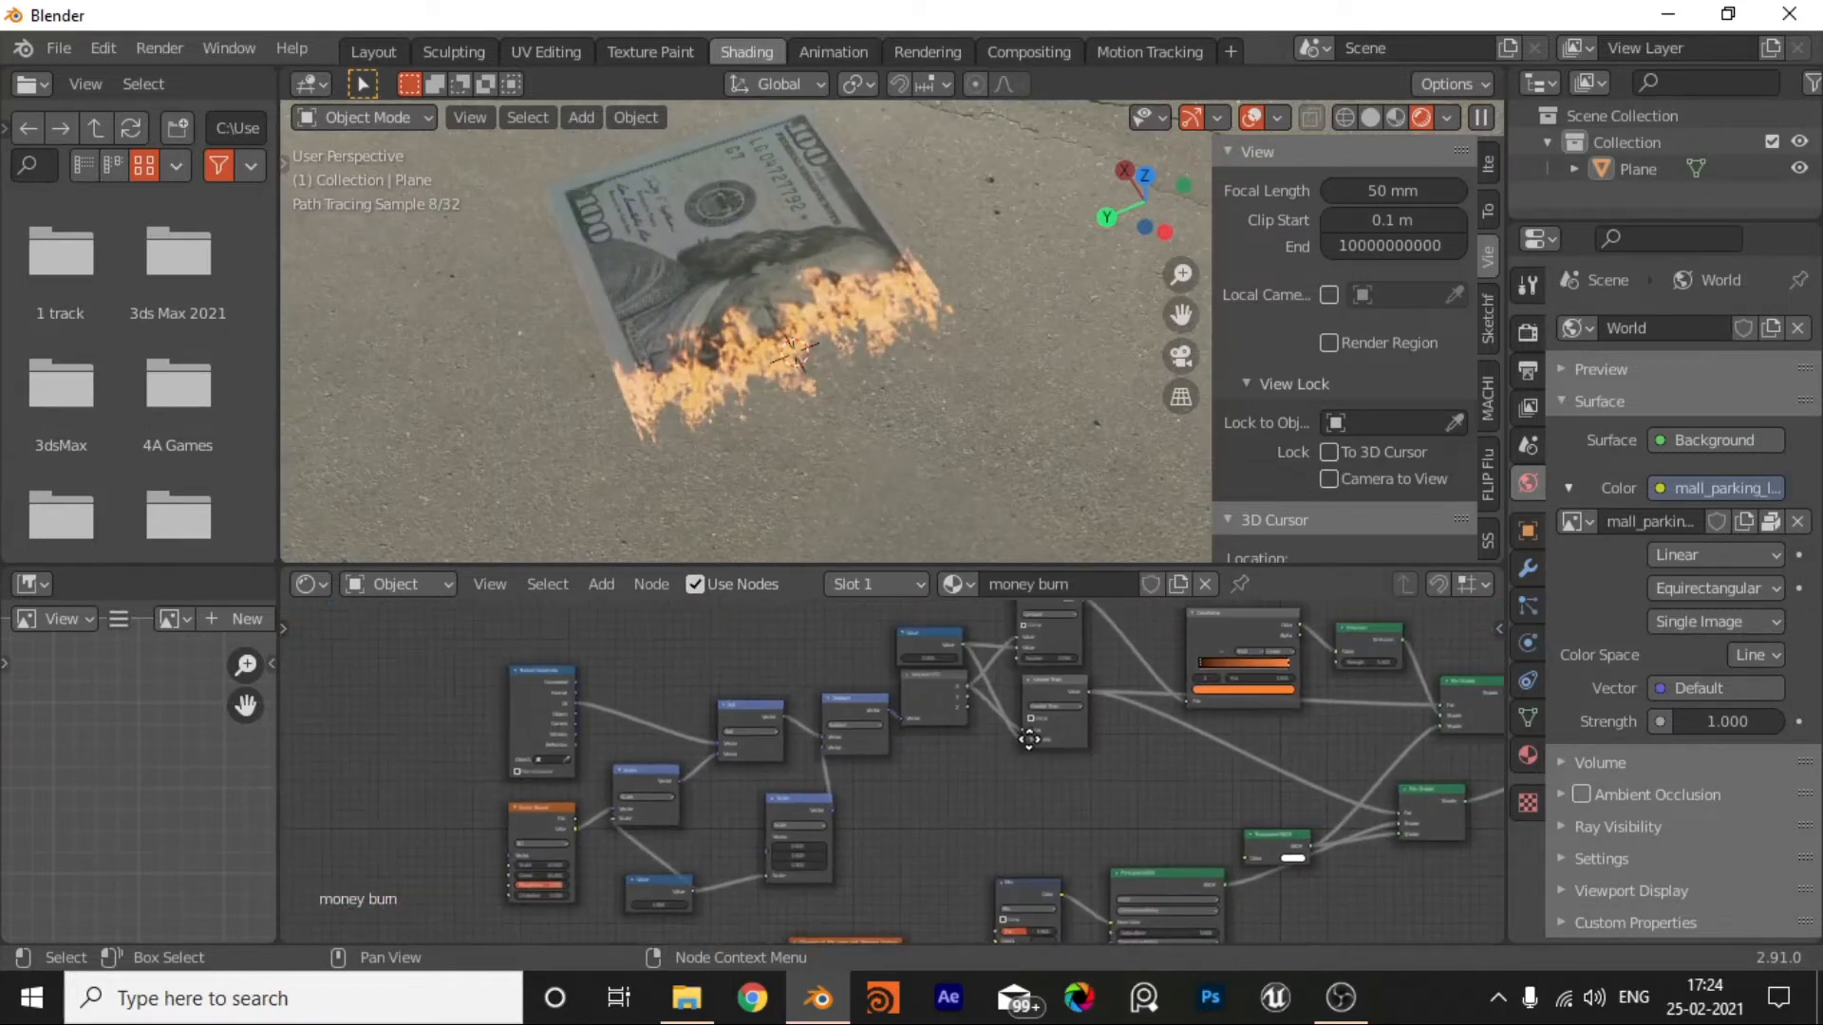
{"action": "left_click_drag", "start_coordinate": [927, 693], "coordinate": [919, 732]}
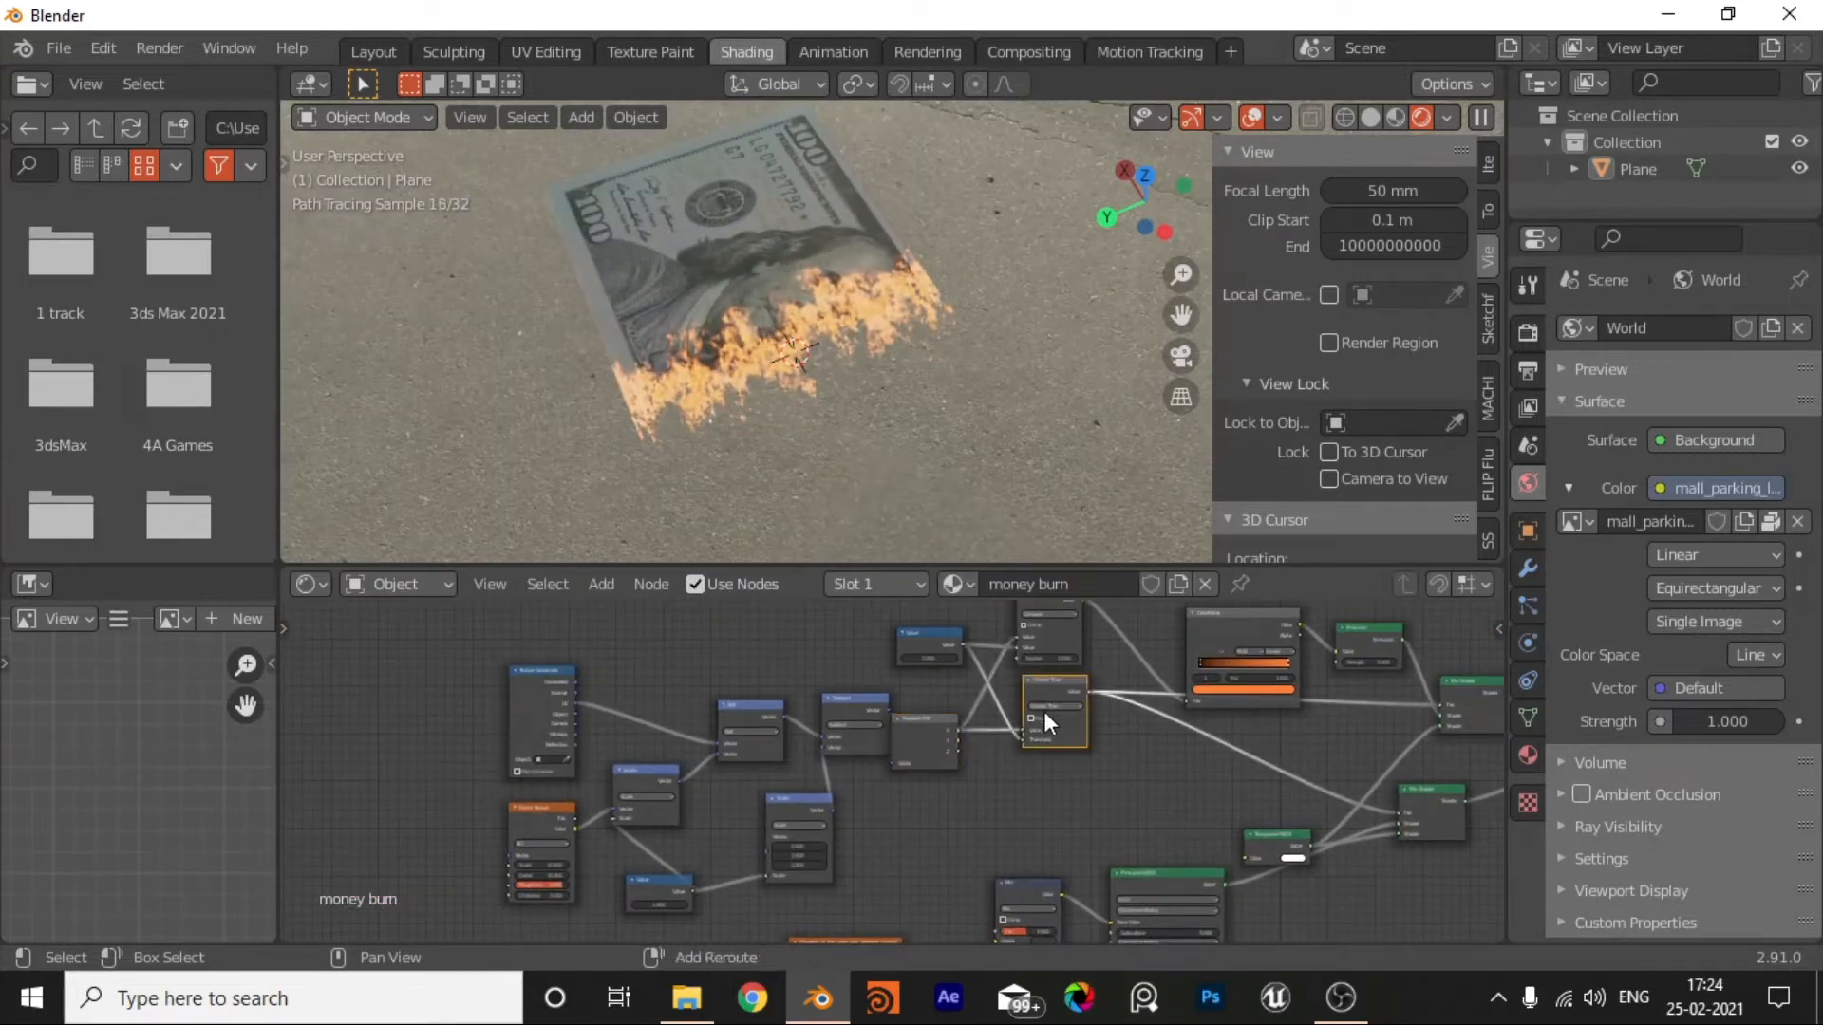
{"action": "left_click_drag", "start_coordinate": [1044, 711], "coordinate": [999, 796]}
{"action": "scroll", "coordinate": [1057, 784], "scroll_direction": "up", "scroll_amount": 4}
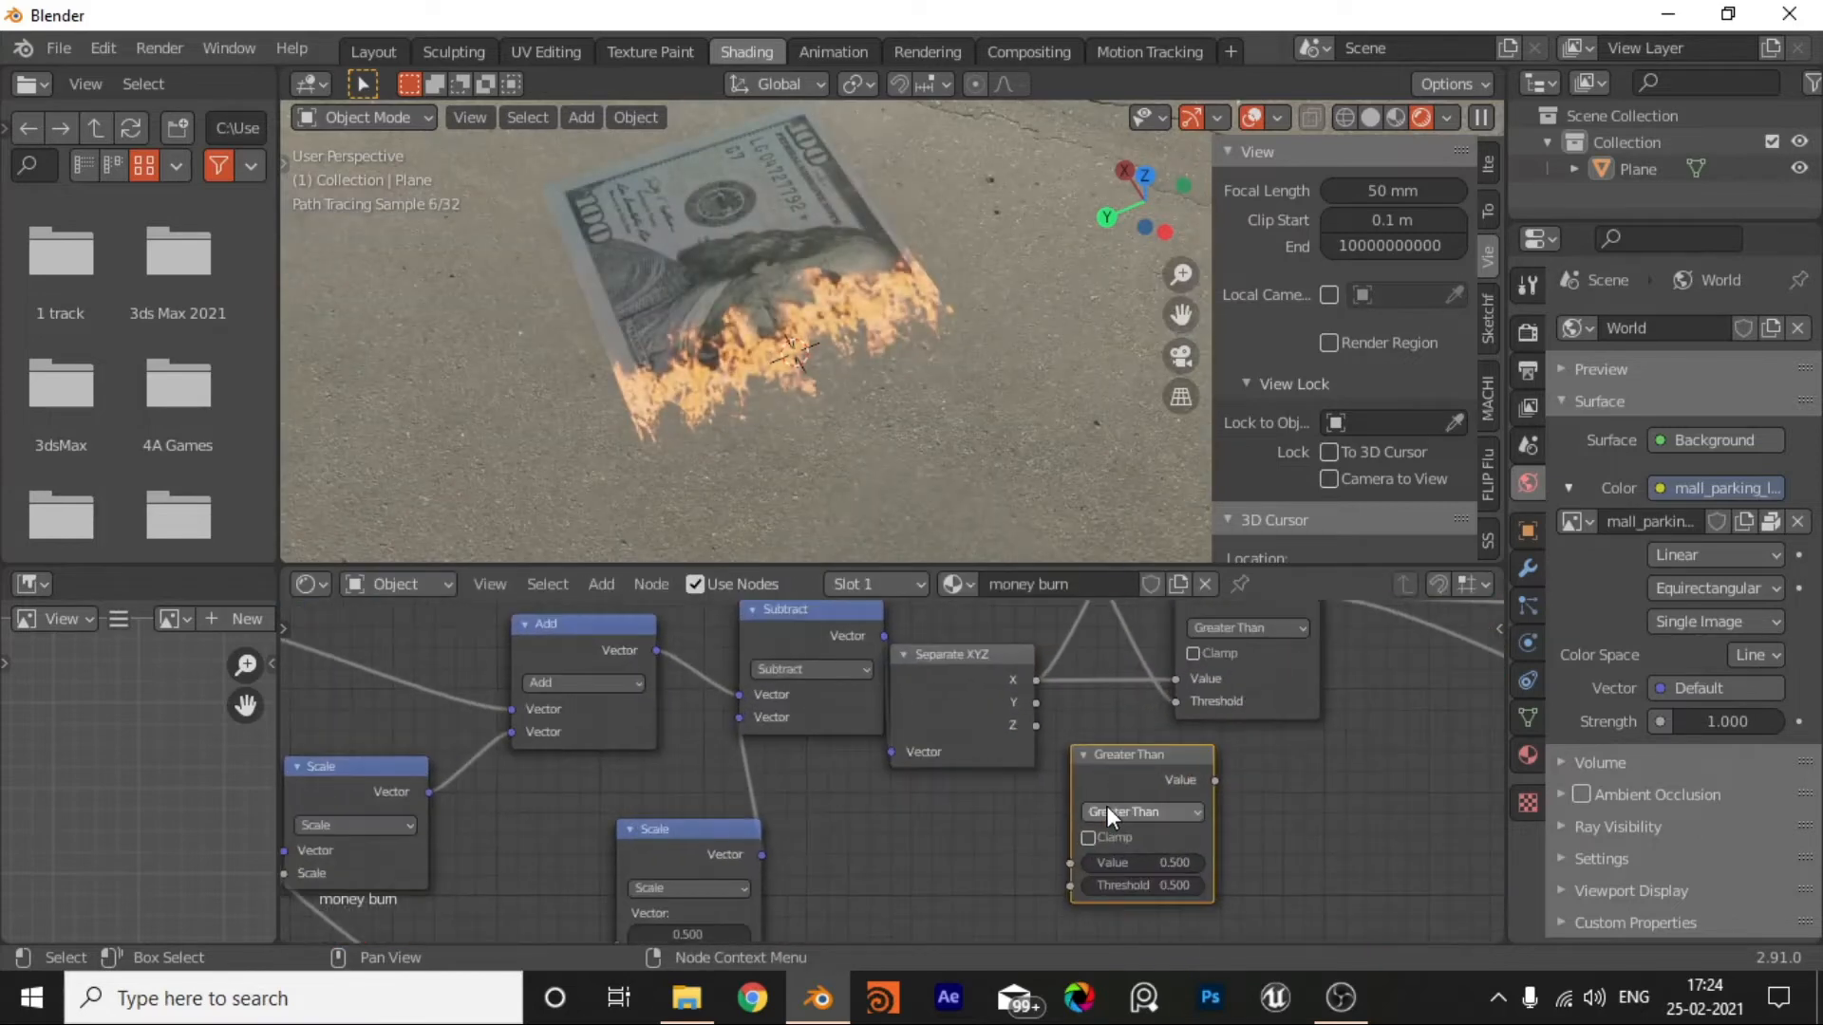
{"action": "middle_click_drag", "start_coordinate": [1107, 815], "coordinate": [997, 762]}
{"action": "left_click", "coordinate": [997, 765]}
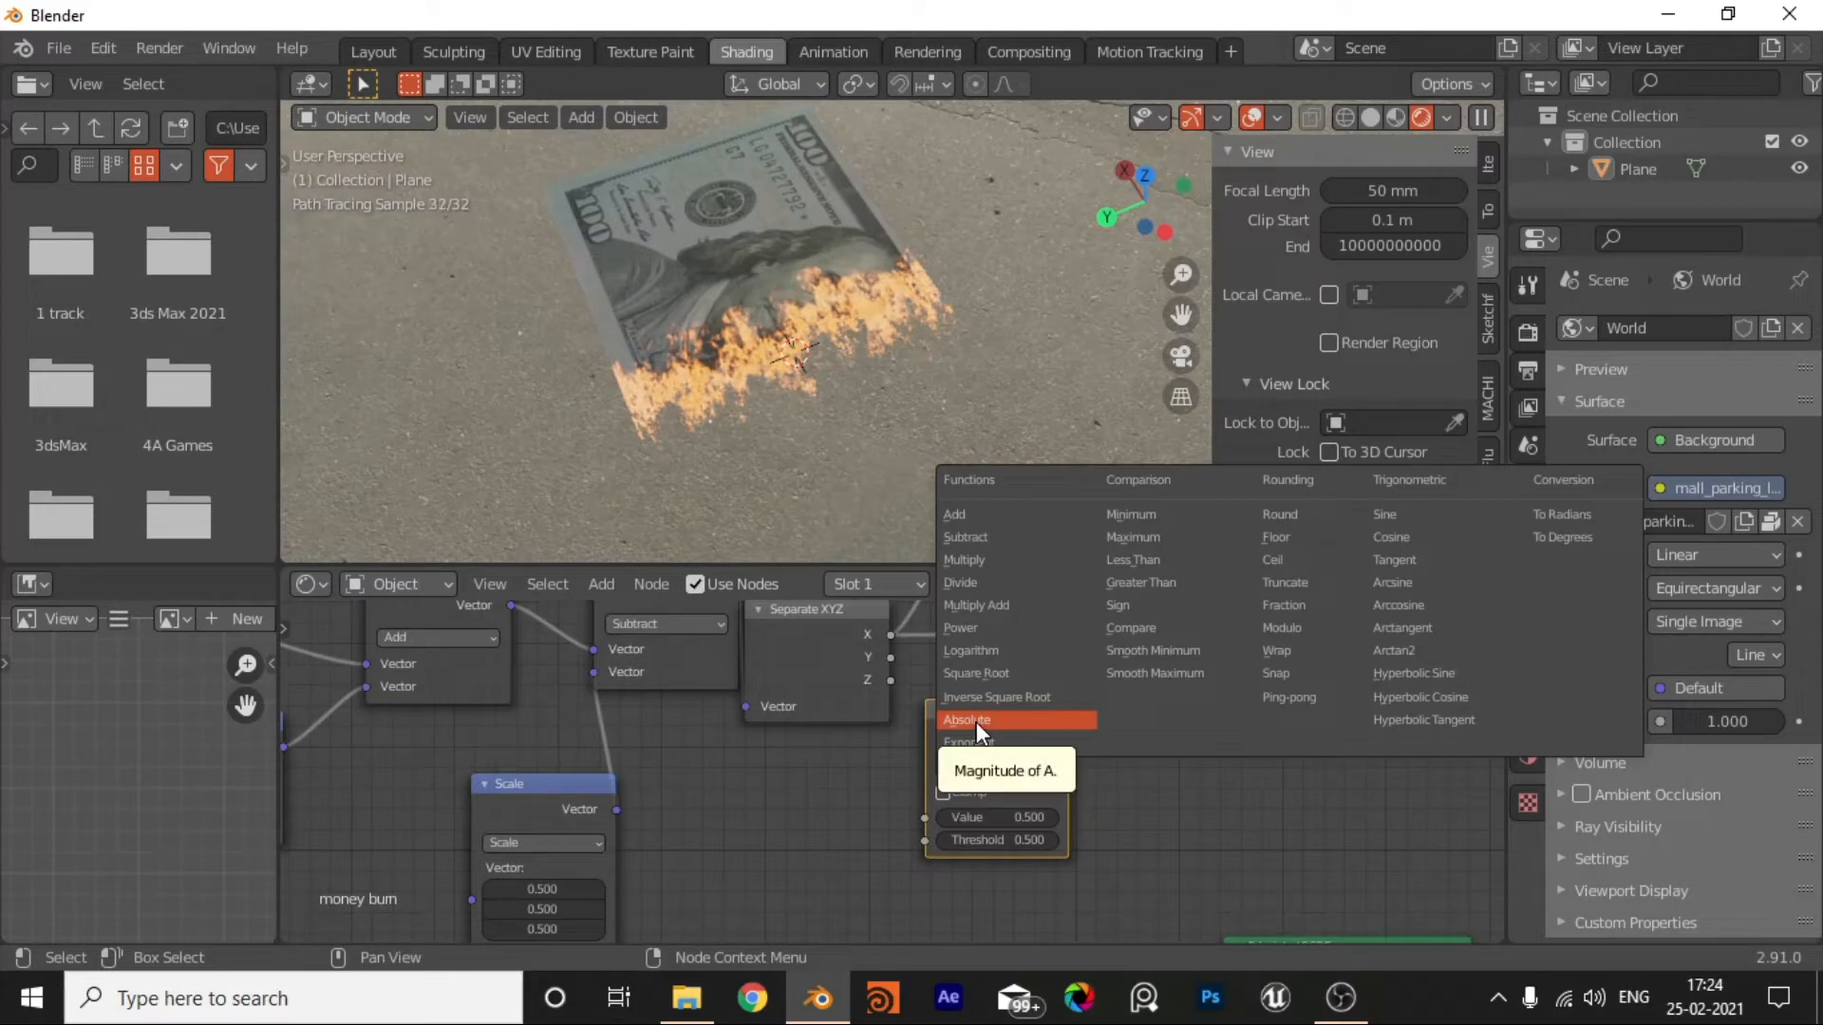
{"action": "left_click", "coordinate": [976, 722]}
{"action": "left_click_drag", "start_coordinate": [970, 716], "coordinate": [1081, 727]}
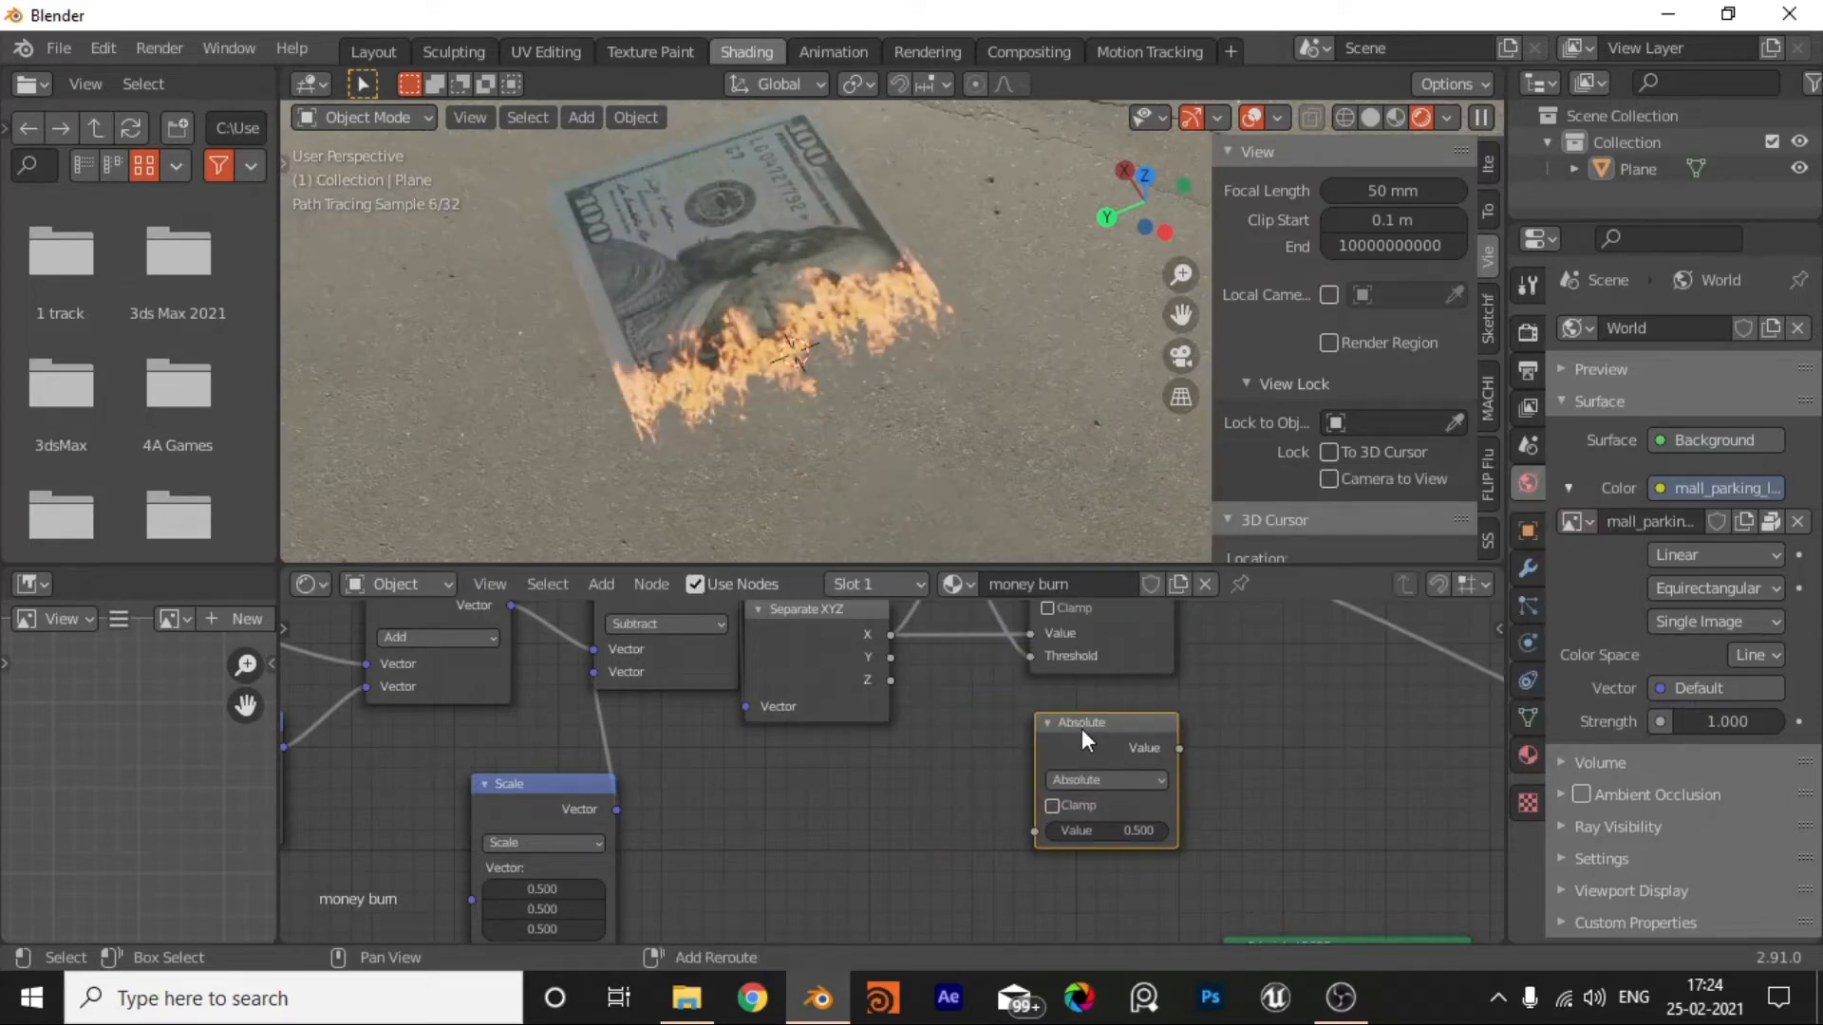
Step: Duplicate the Absolute node, place the copy before it, and change the copy's operation to Subtract
{"action": "key", "text": "shift+d"}
{"action": "left_click", "coordinate": [902, 748]}
{"action": "left_click", "coordinate": [926, 797]}
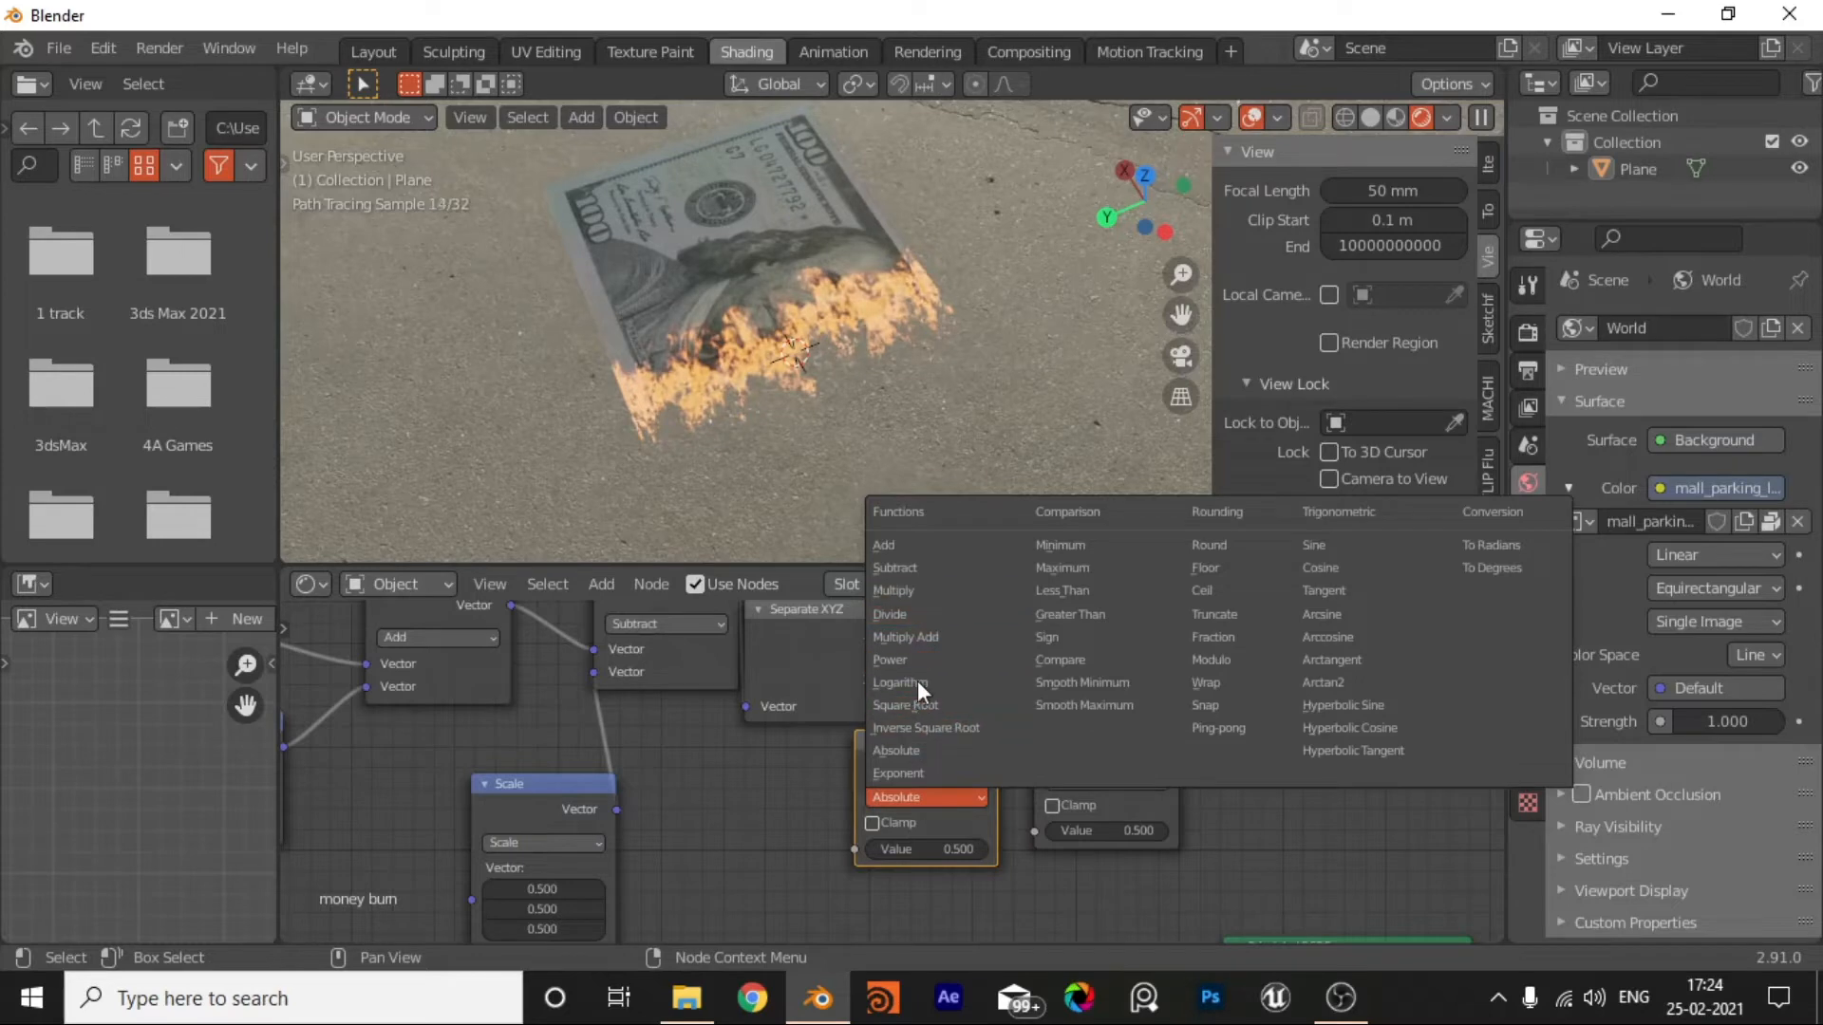
{"action": "left_click", "coordinate": [908, 567]}
Step: Connect Separate XYZ's X to the new Subtract node's first Value, and Subtract's output to the Absolute node's Value
{"action": "middle_click_drag", "start_coordinate": [917, 764], "coordinate": [993, 800]}
{"action": "left_click_drag", "start_coordinate": [901, 667], "coordinate": [928, 885]}
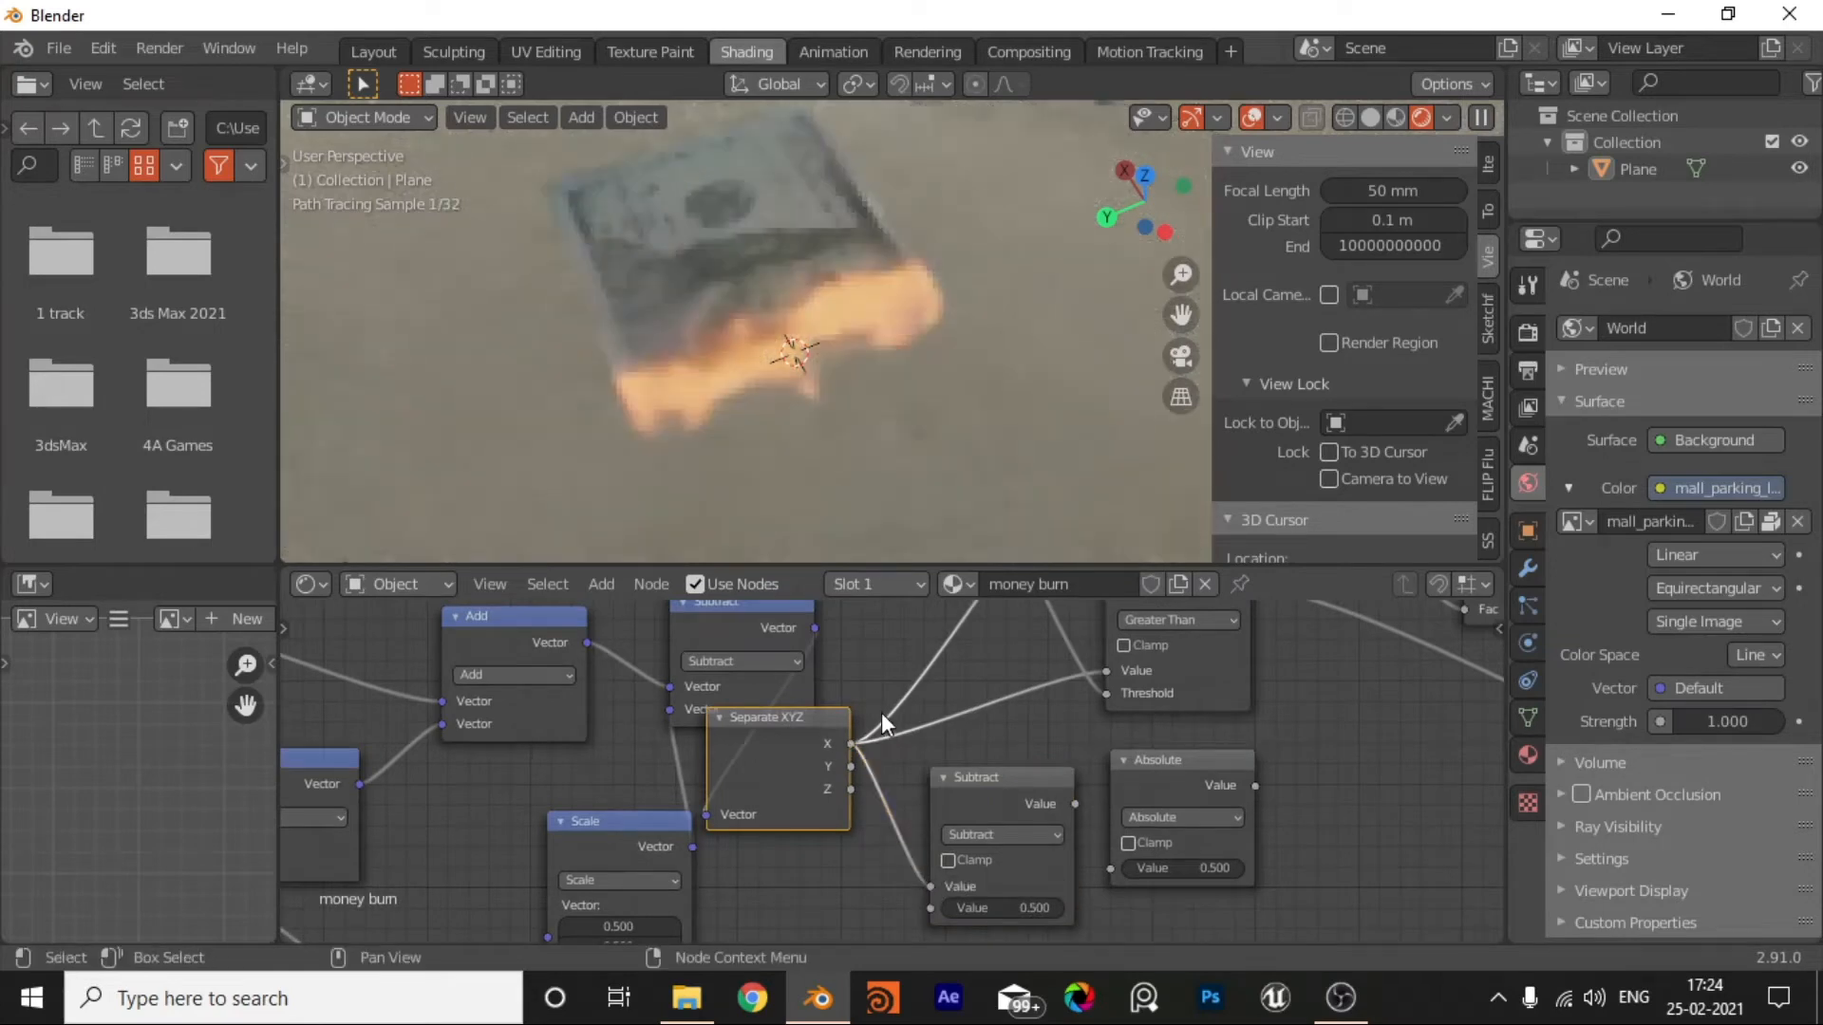
{"action": "middle_click_drag", "start_coordinate": [879, 811], "coordinate": [835, 792]}
{"action": "scroll", "coordinate": [836, 793], "scroll_direction": "up", "scroll_amount": 2}
{"action": "middle_click_drag", "start_coordinate": [928, 882], "coordinate": [852, 827]}
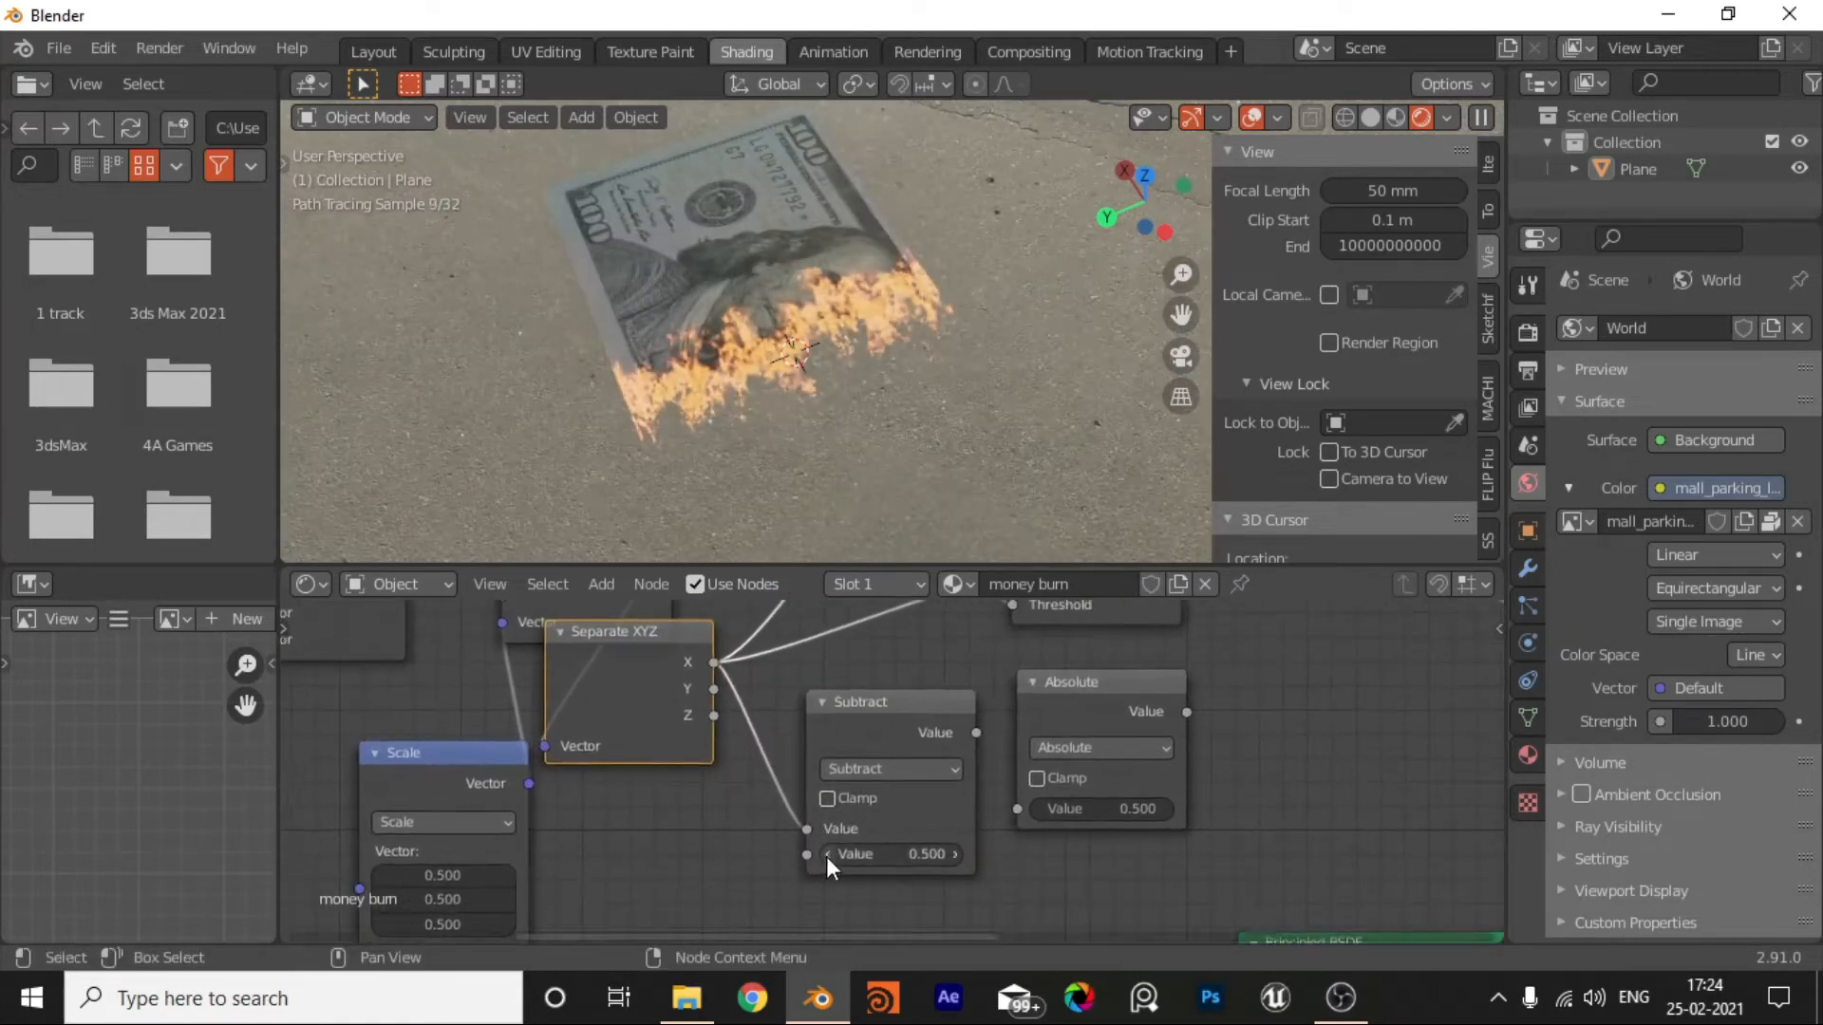
{"action": "left_click_drag", "start_coordinate": [974, 731], "coordinate": [1017, 808]}
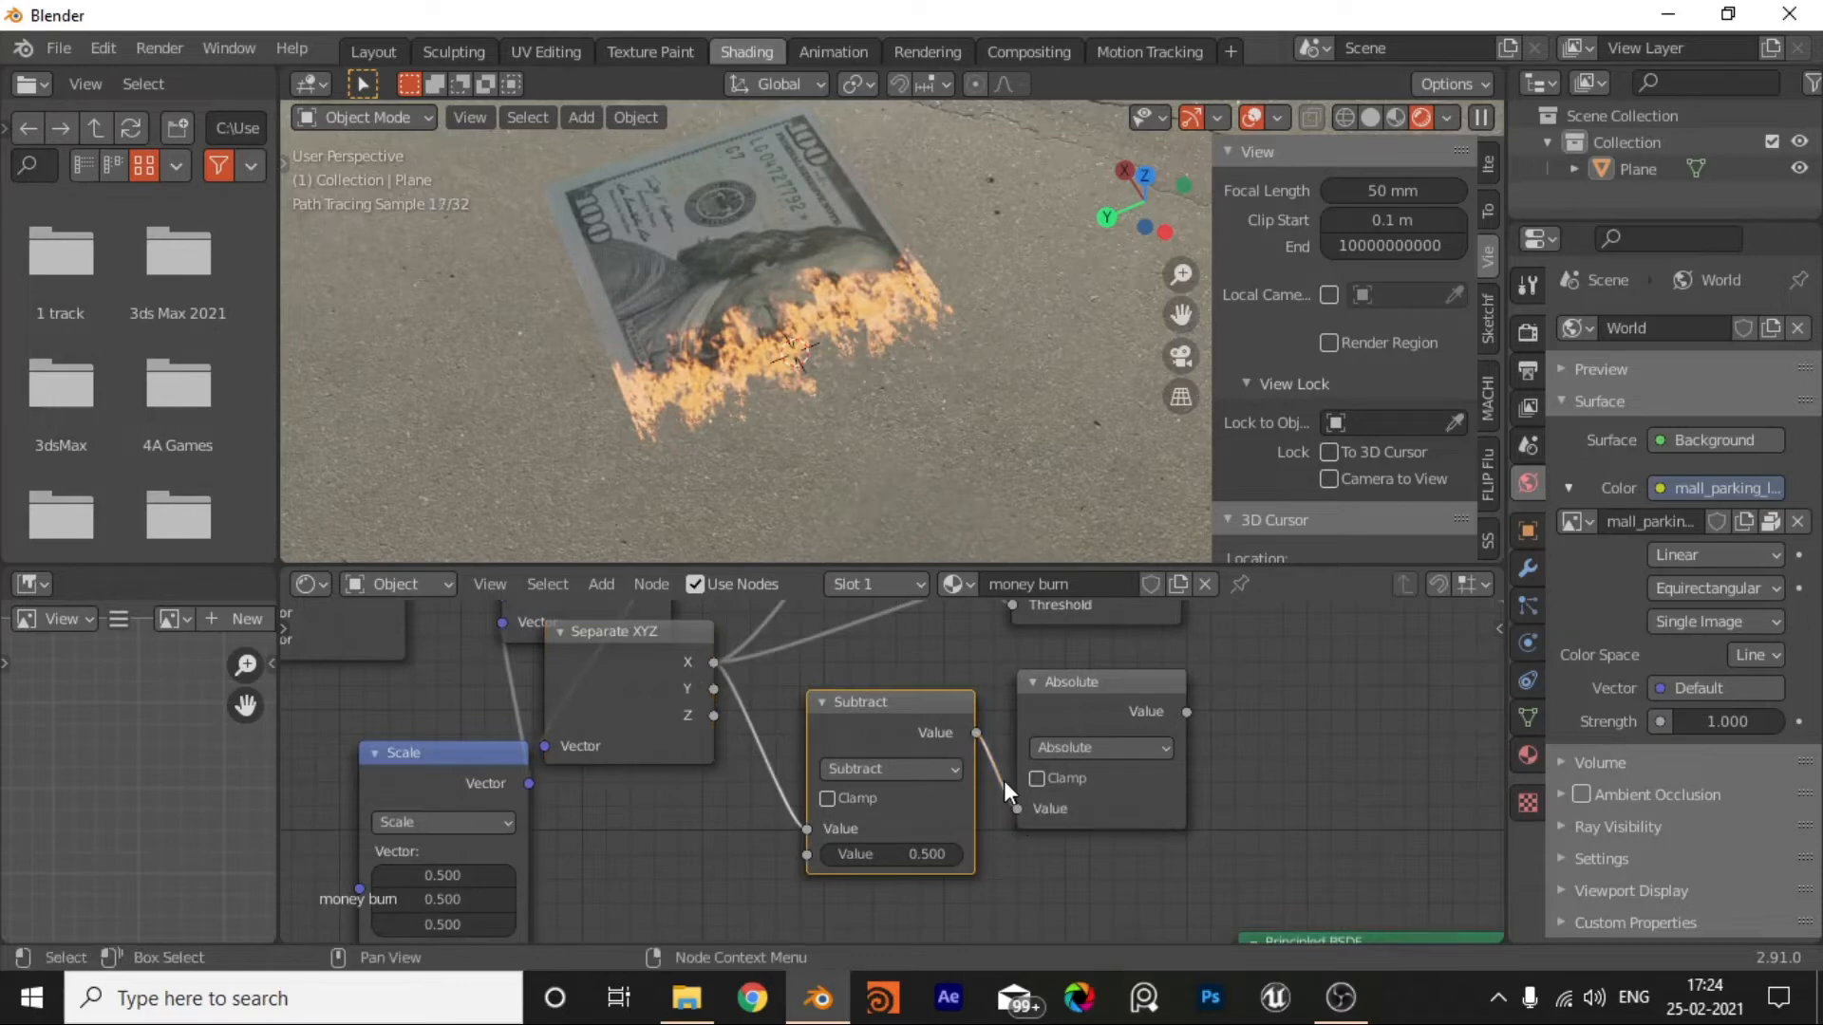
Step: Move the Absolute node closer to the Mix node and connect its Value output to the Mix node's Fac
{"action": "scroll", "coordinate": [1001, 835], "scroll_direction": "down", "scroll_amount": 3}
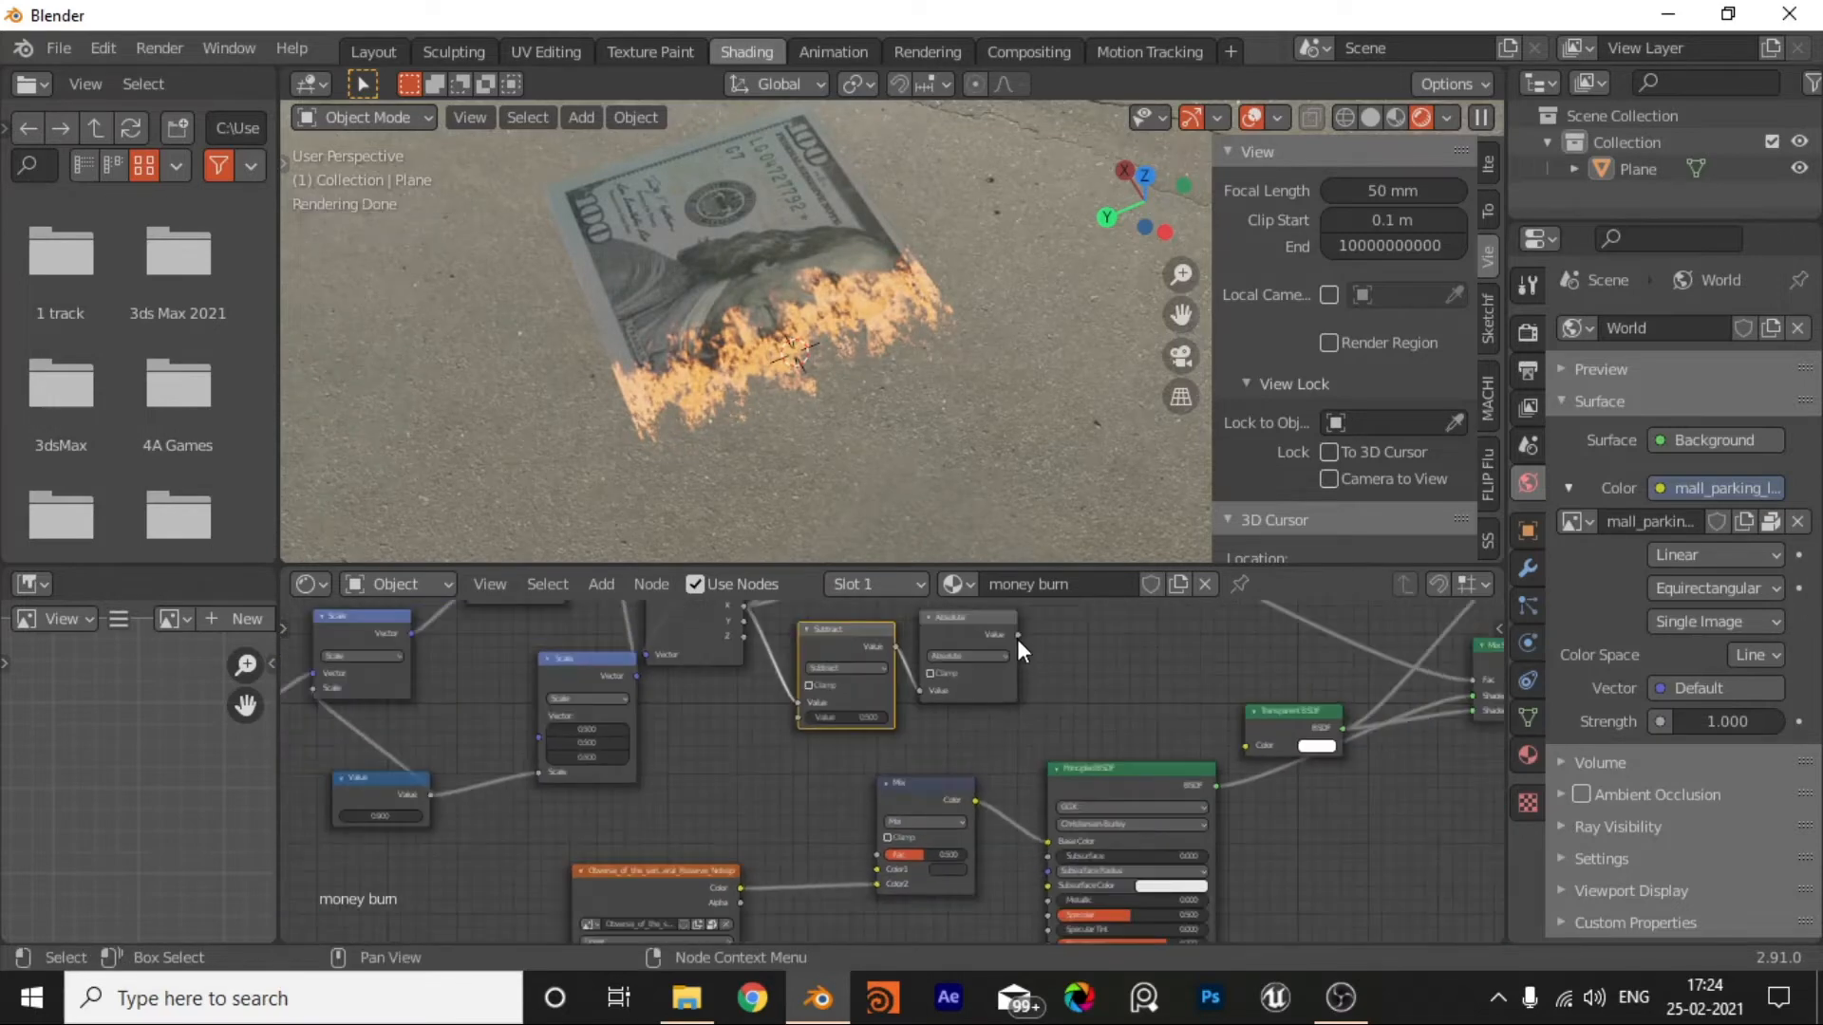
{"action": "left_click_drag", "start_coordinate": [1017, 640], "coordinate": [1020, 708]}
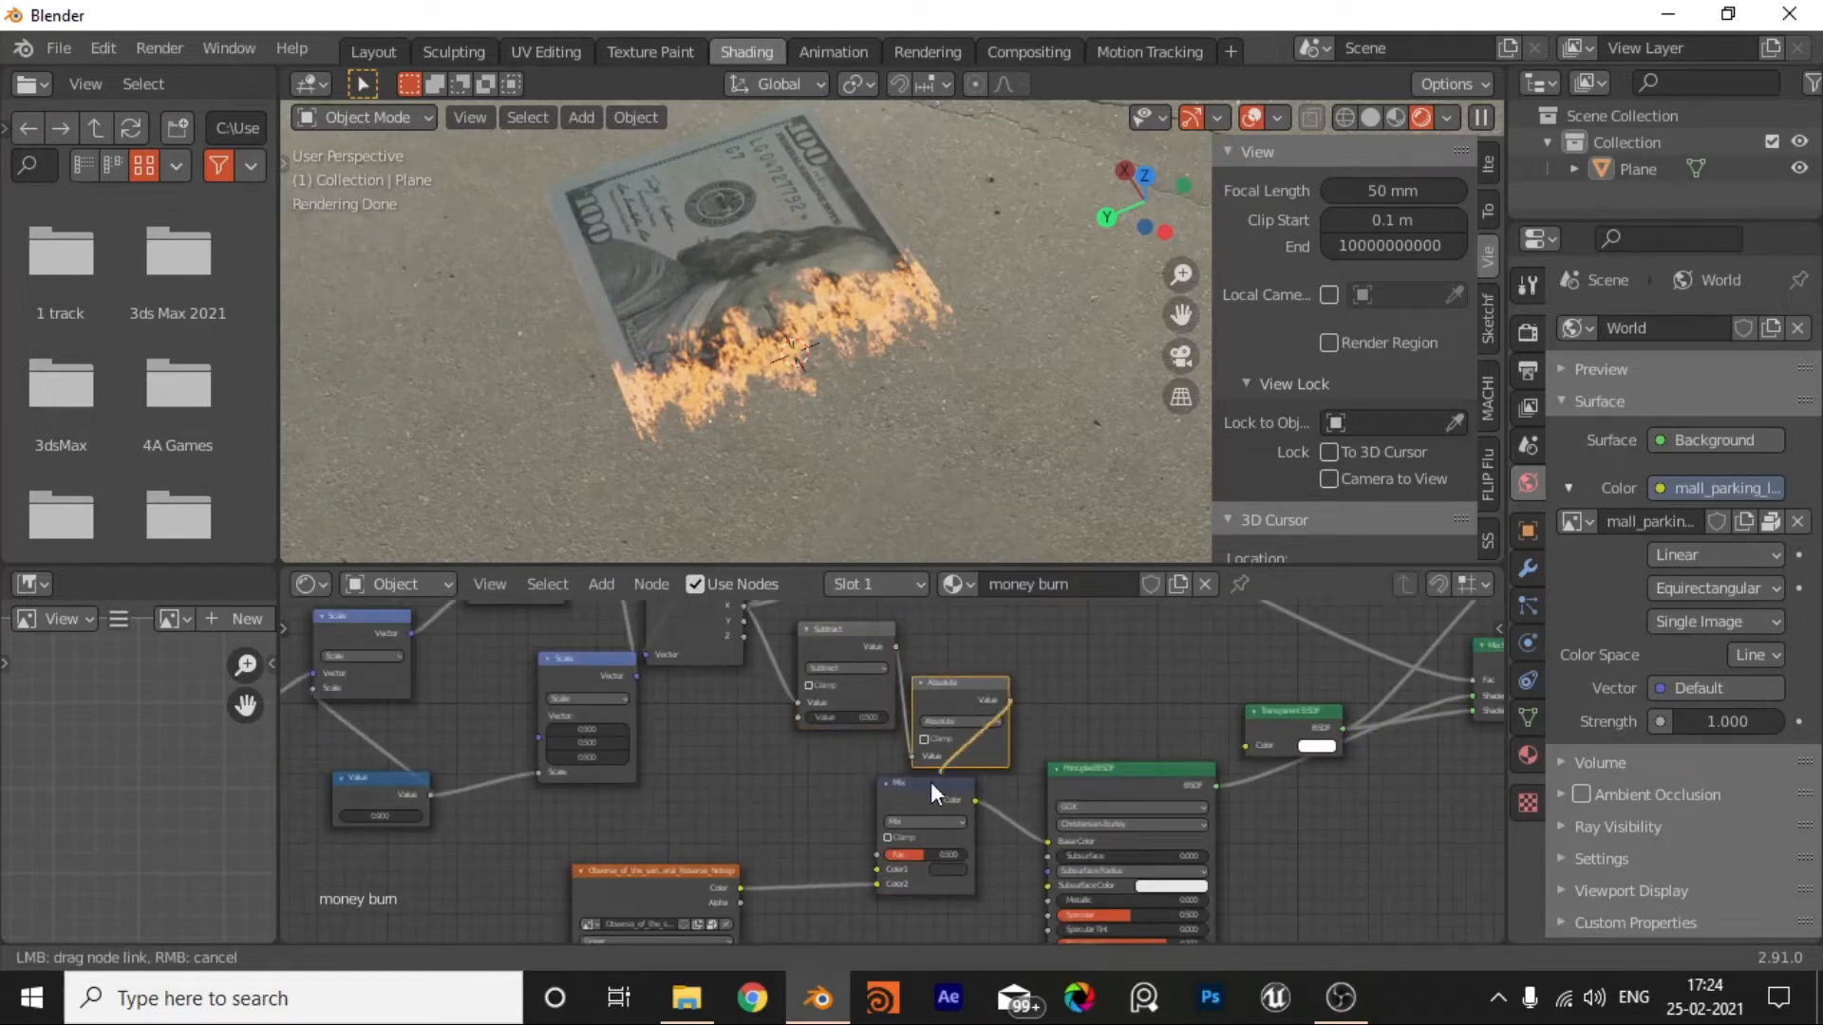
{"action": "left_click_drag", "start_coordinate": [881, 868], "coordinate": [881, 869]}
{"action": "scroll", "coordinate": [902, 869], "scroll_direction": "up", "scroll_amount": 3}
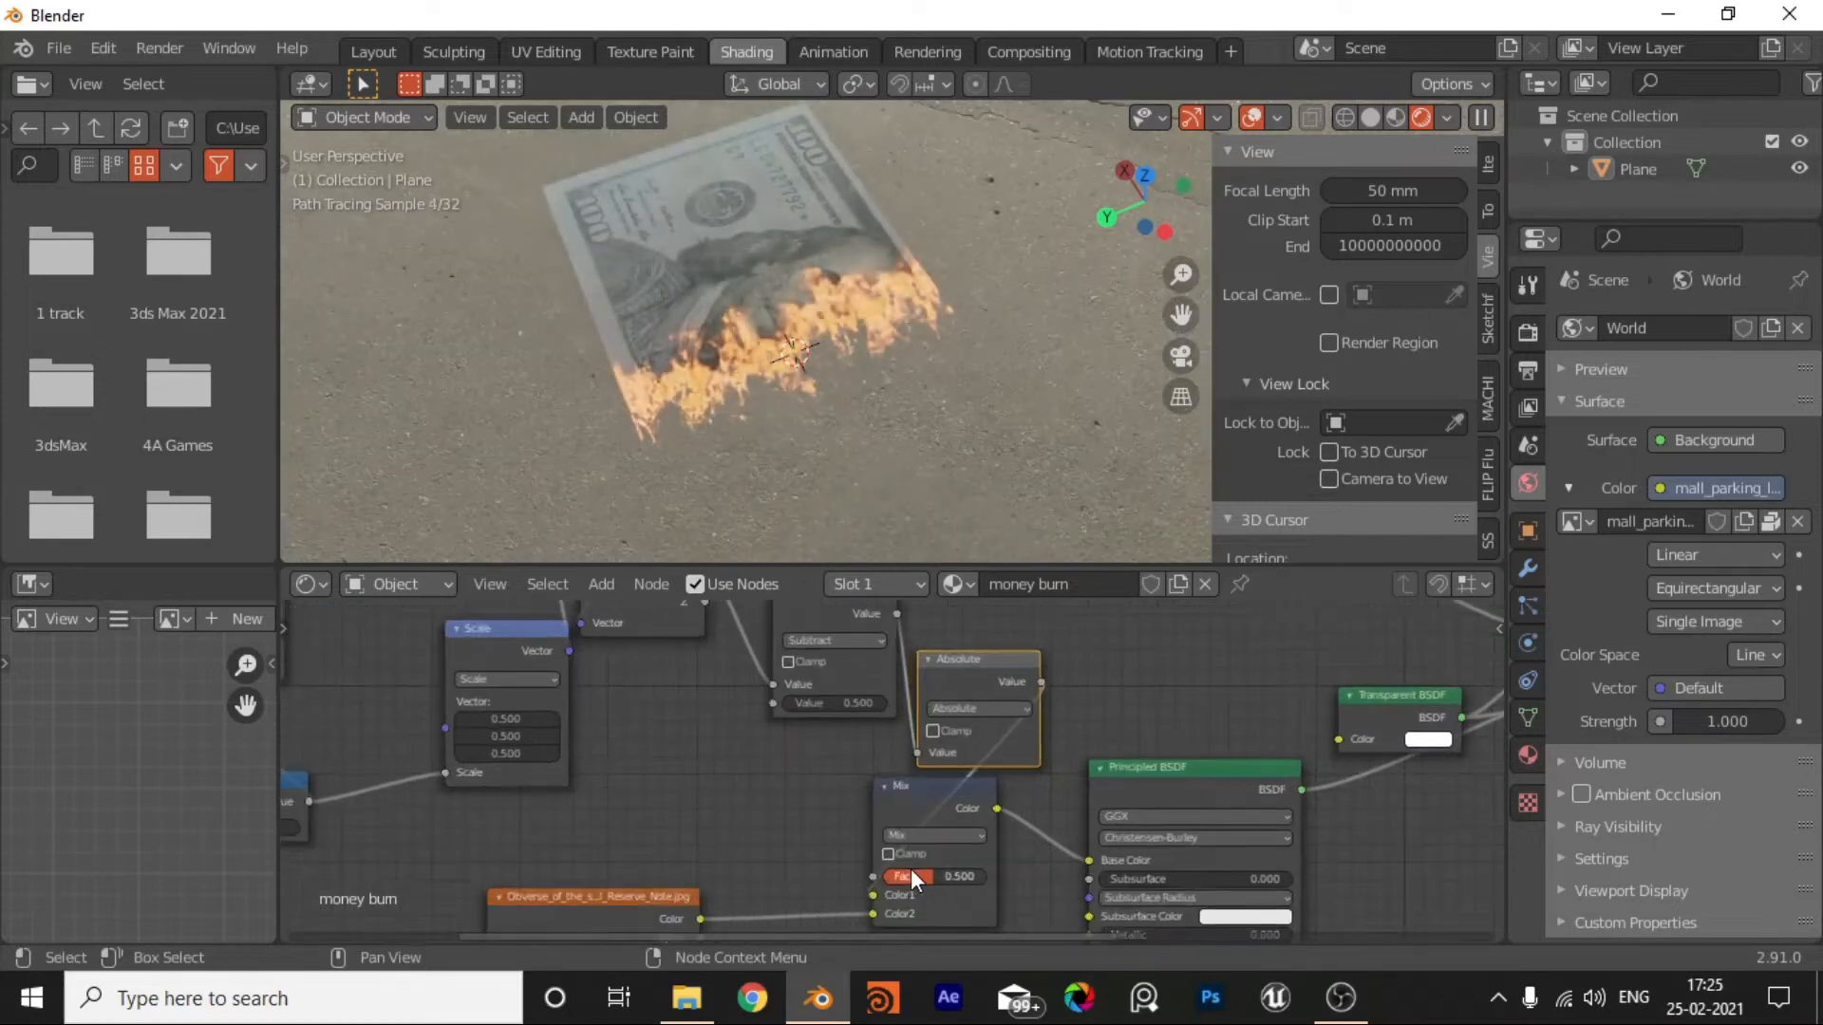
{"action": "scroll", "coordinate": [949, 822], "scroll_direction": "up", "scroll_amount": 2}
{"action": "middle_click_drag", "start_coordinate": [990, 828], "coordinate": [983, 777]}
{"action": "scroll", "coordinate": [993, 835], "scroll_direction": "down", "scroll_amount": 2}
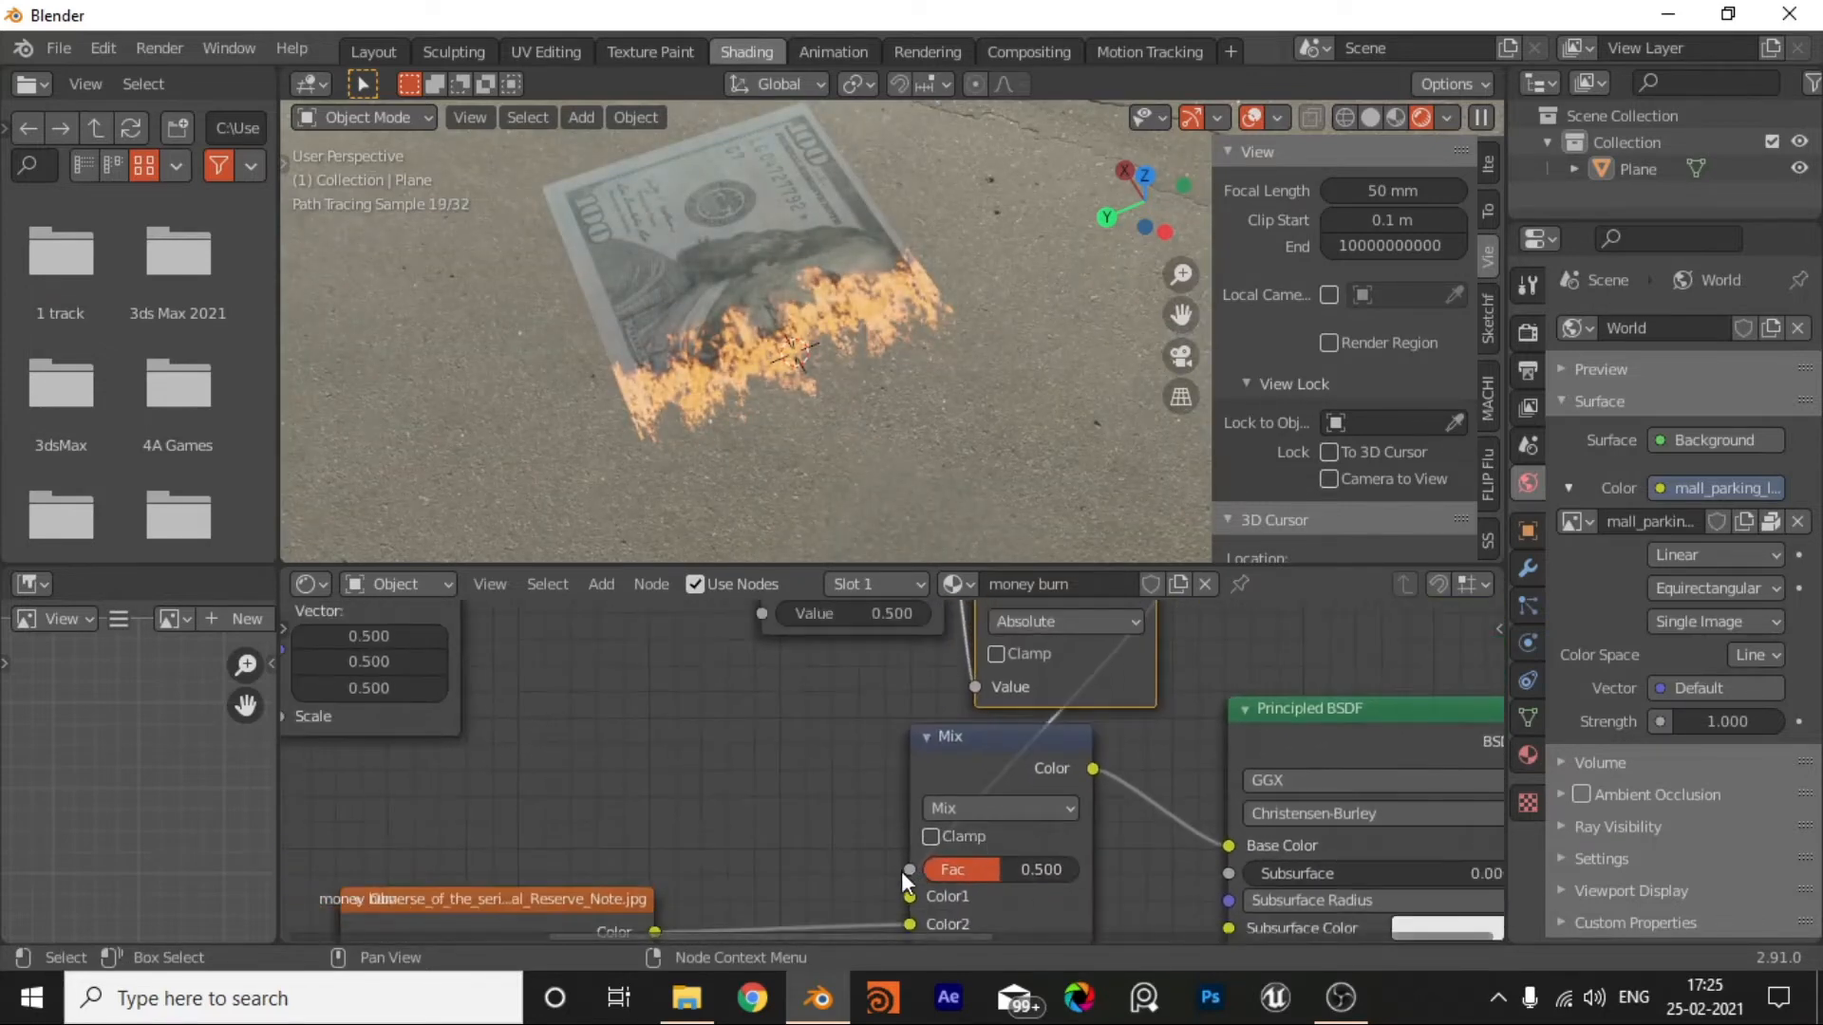
{"action": "left_click_drag", "start_coordinate": [1175, 583], "coordinate": [1166, 583]}
{"action": "middle_click_drag", "start_coordinate": [1199, 710], "coordinate": [1214, 676]}
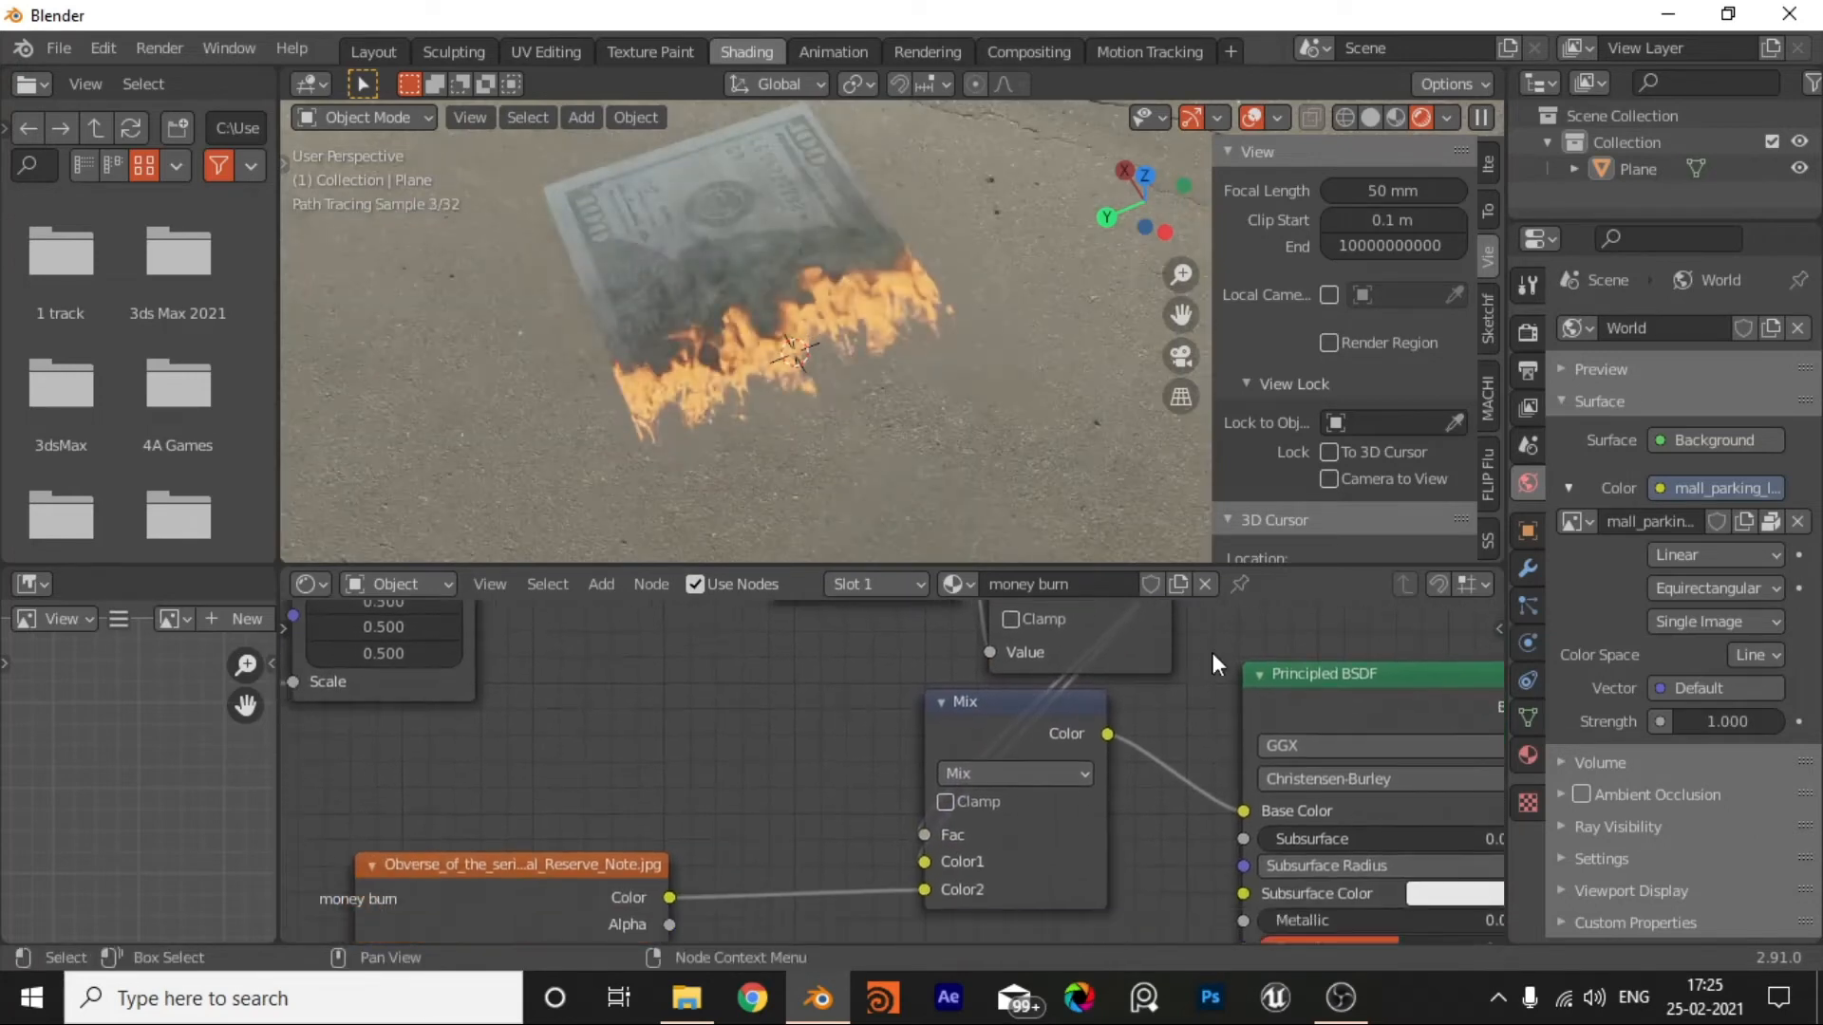
{"action": "left_click_drag", "start_coordinate": [834, 848], "coordinate": [924, 834]}
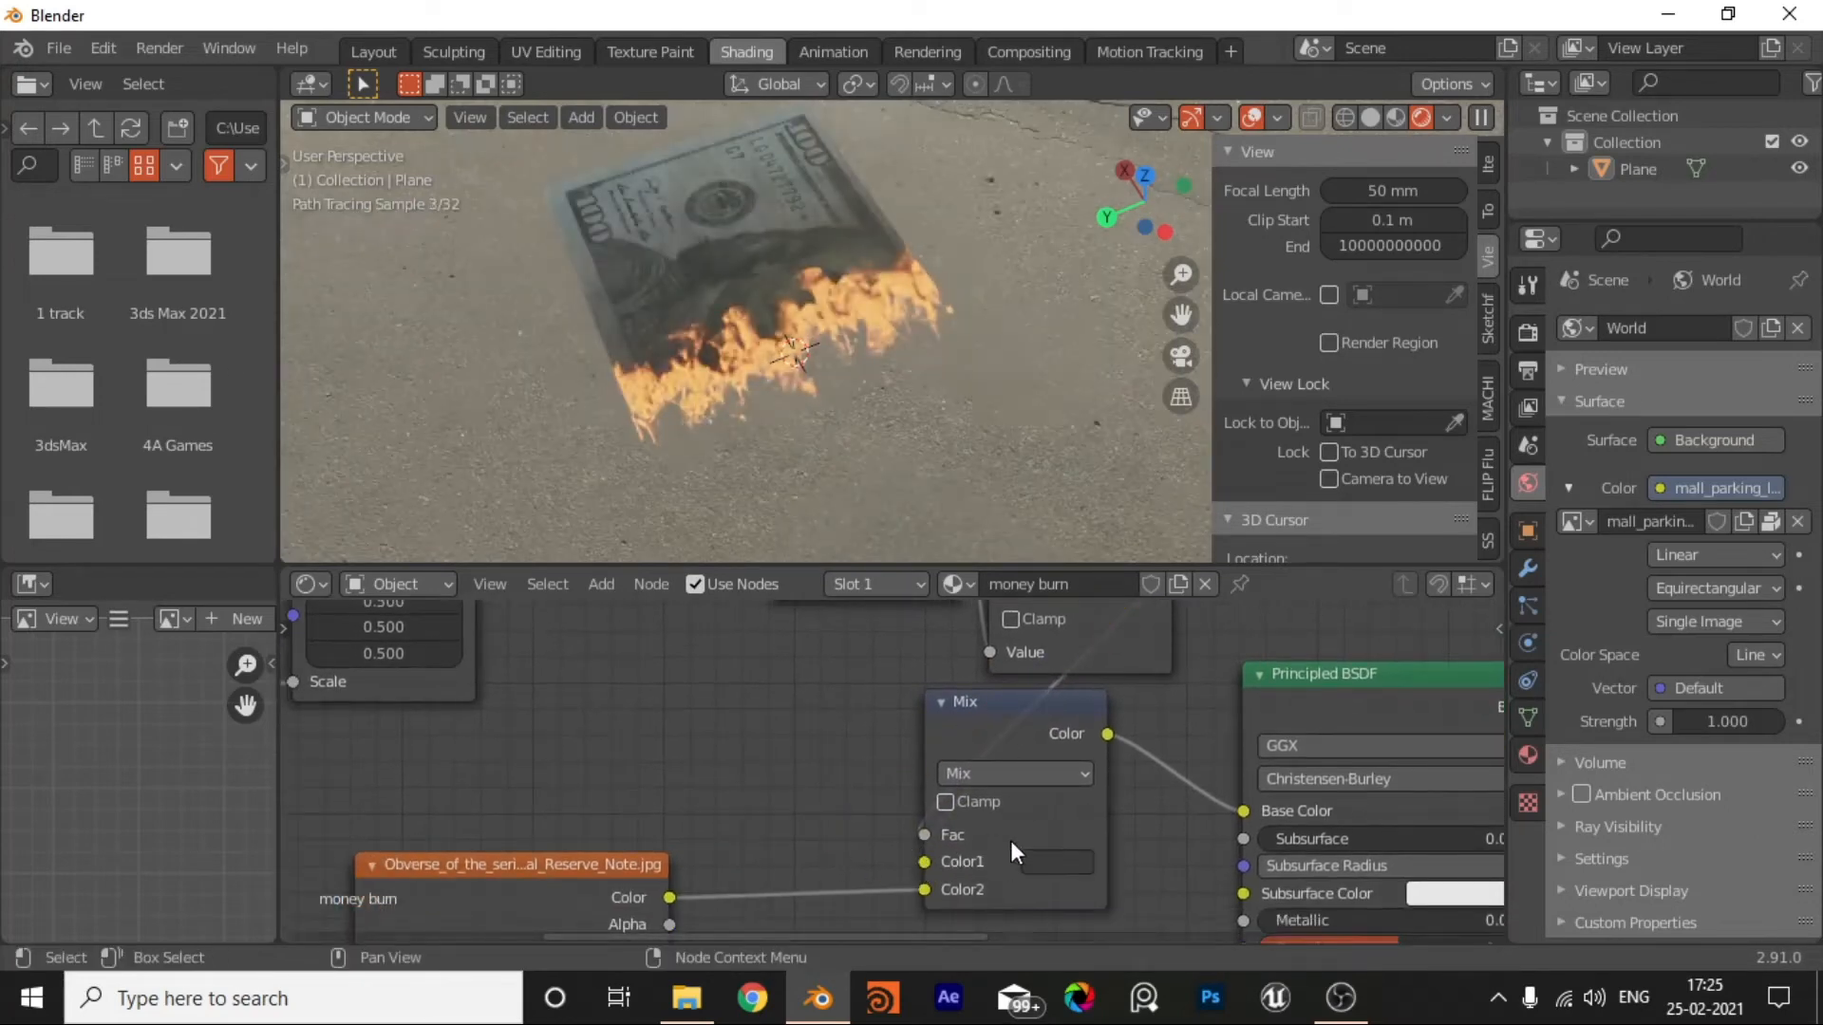
Step: Darken the Mix node's Color1 further and move the Mix node farther below the Absolute node
{"action": "left_click", "coordinate": [1078, 854]}
{"action": "left_click_drag", "start_coordinate": [1084, 798], "coordinate": [1070, 797]}
{"action": "middle_click_drag", "start_coordinate": [928, 723], "coordinate": [980, 742]}
{"action": "left_click_drag", "start_coordinate": [1061, 742], "coordinate": [1111, 940]}
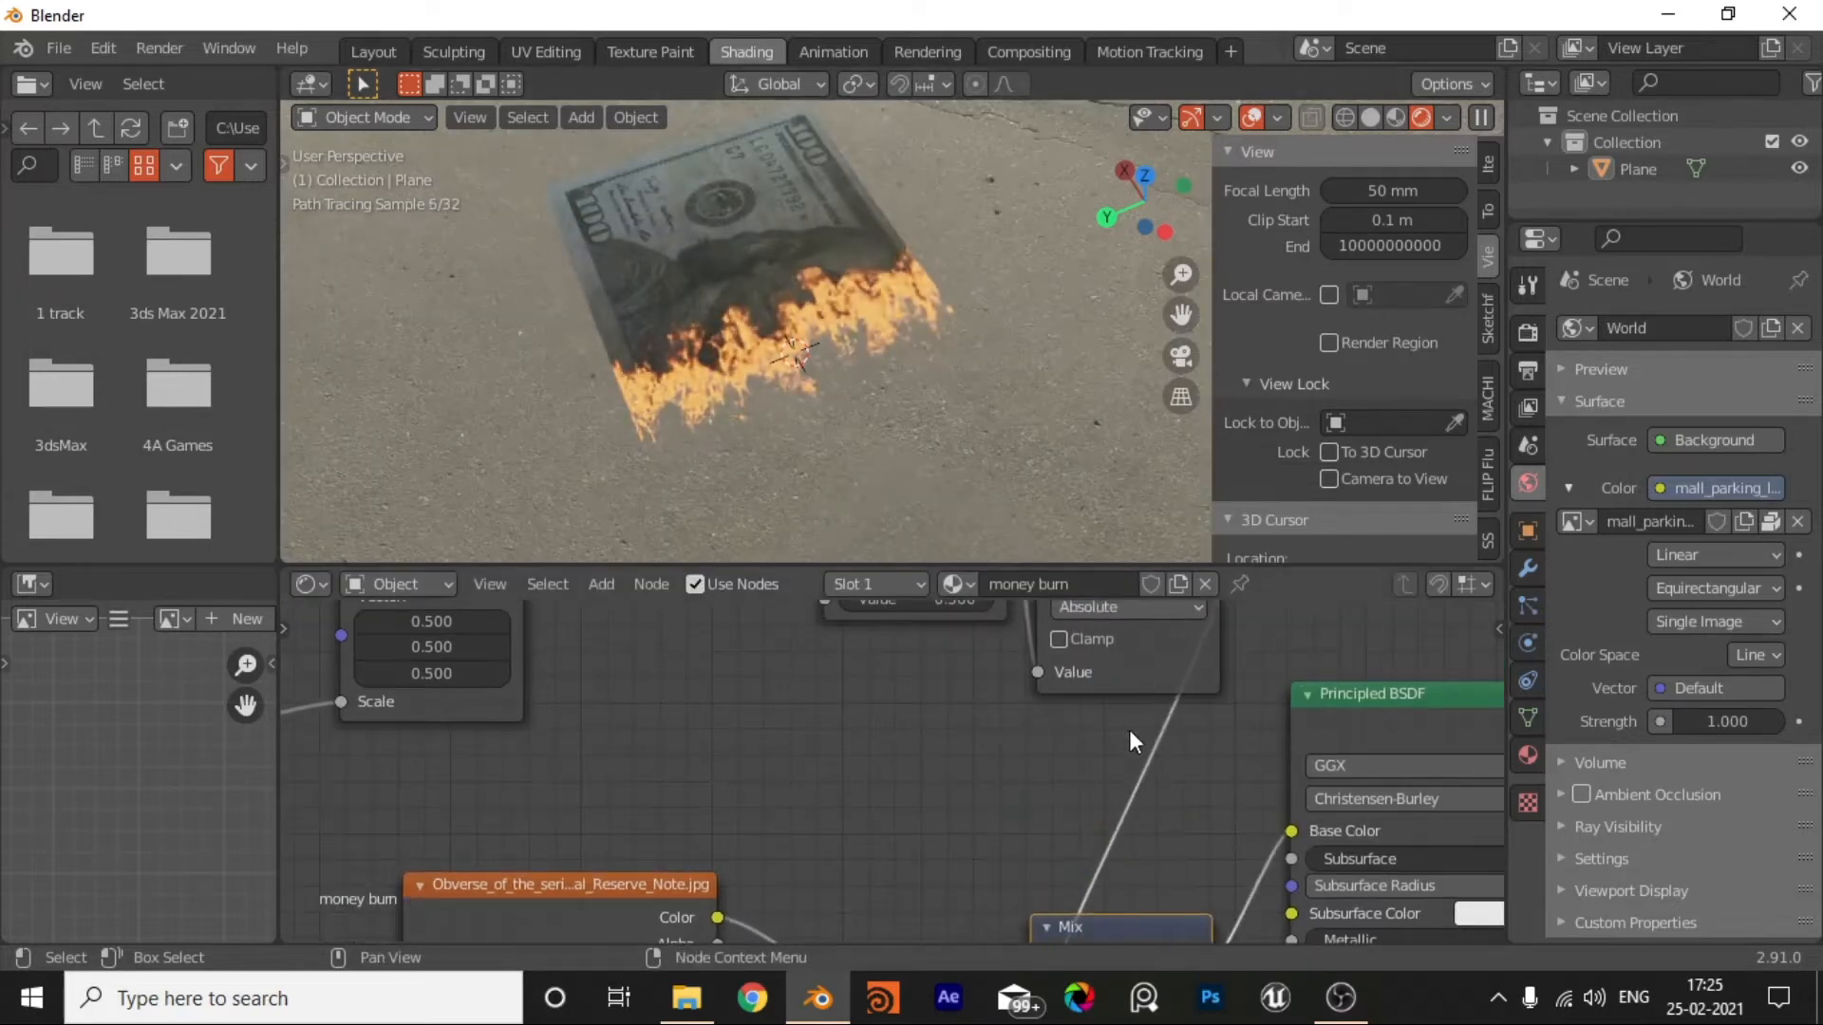
{"action": "scroll", "coordinate": [1140, 727], "scroll_direction": "down", "scroll_amount": 2}
{"action": "middle_click_drag", "start_coordinate": [1143, 725], "coordinate": [1018, 635]}
{"action": "scroll", "coordinate": [1018, 636], "scroll_direction": "down", "scroll_amount": 1}
{"action": "key", "text": "shift+a"}
{"action": "left_click", "coordinate": [1035, 665]}
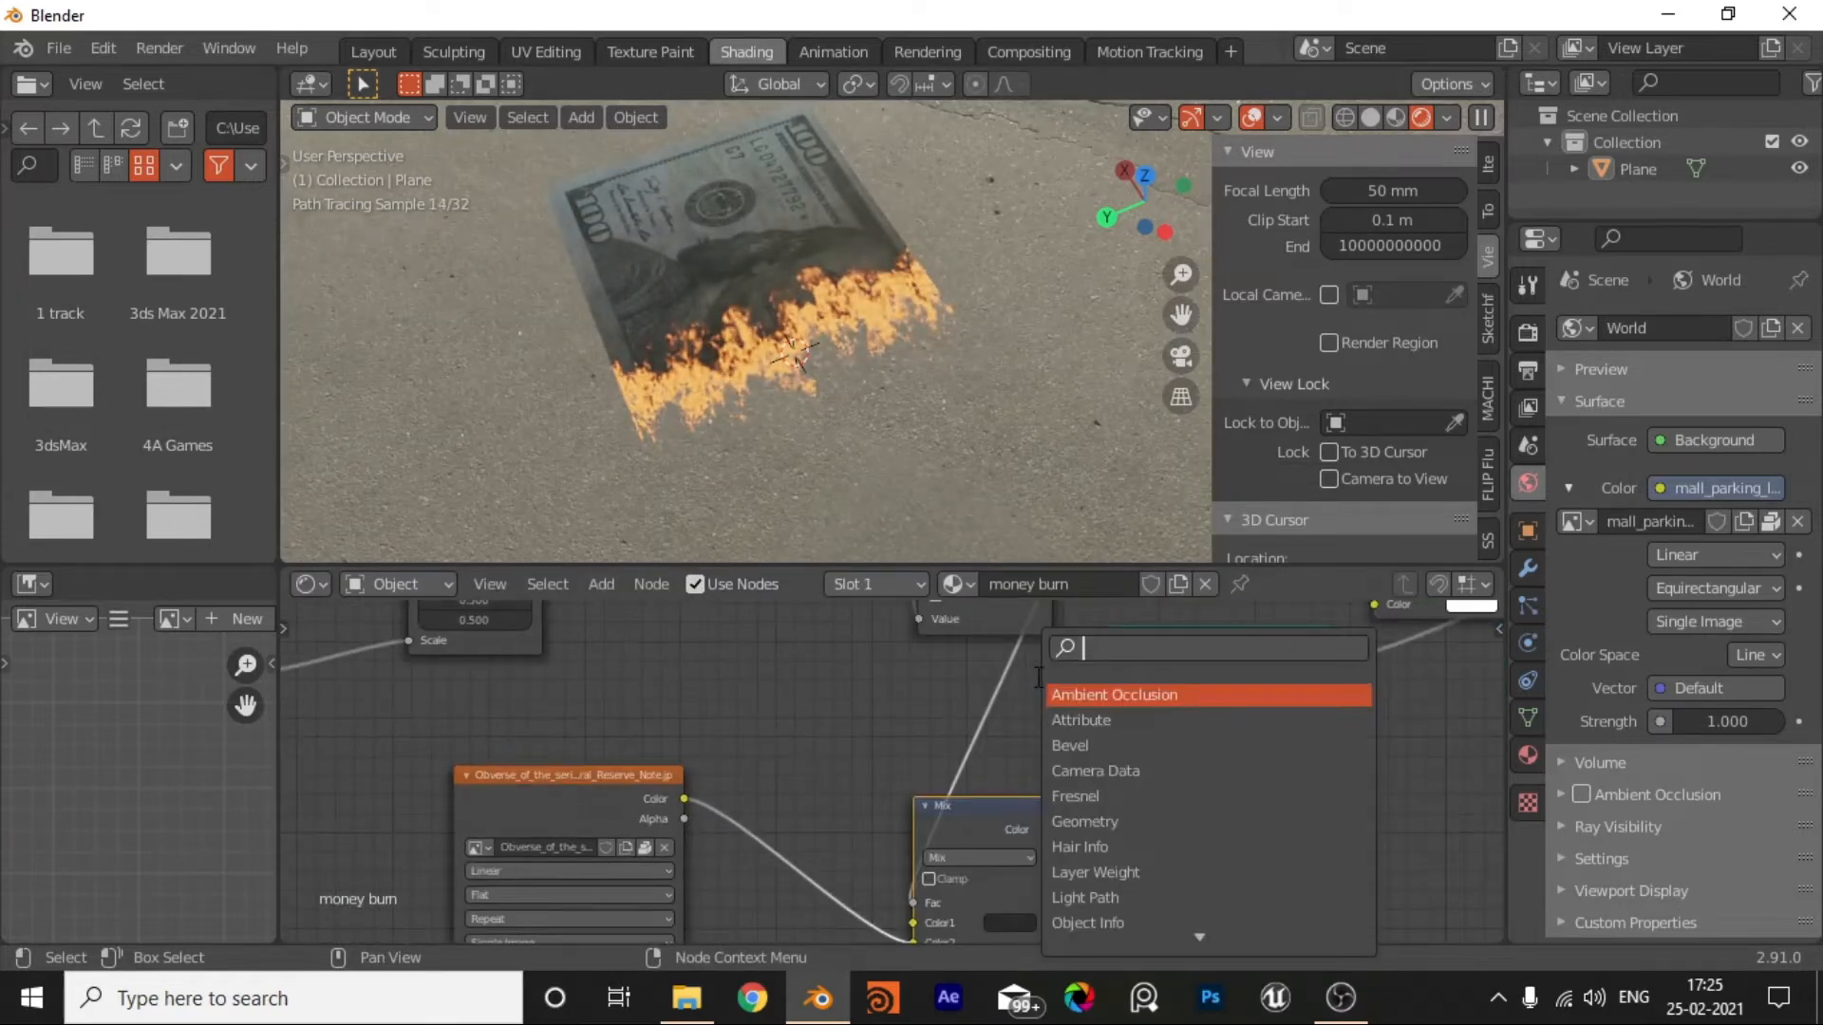
{"action": "type", "text": "map"}
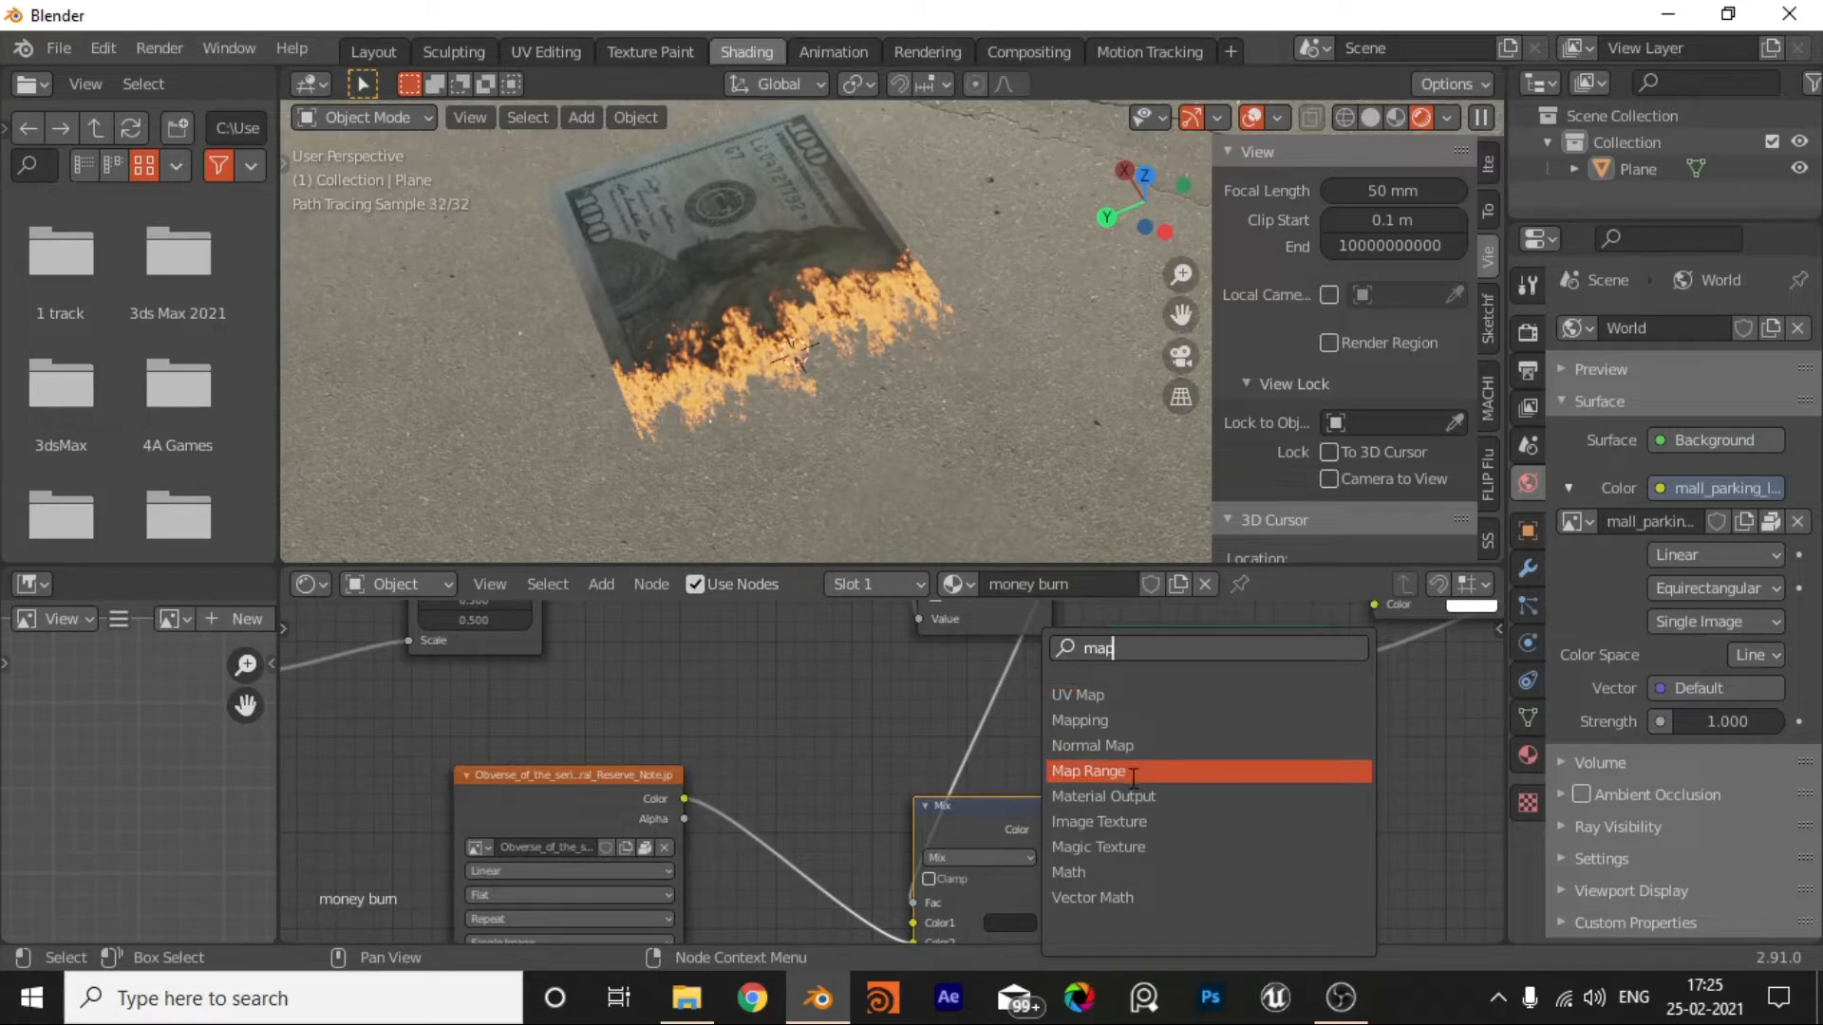
{"action": "left_click", "coordinate": [1128, 896]}
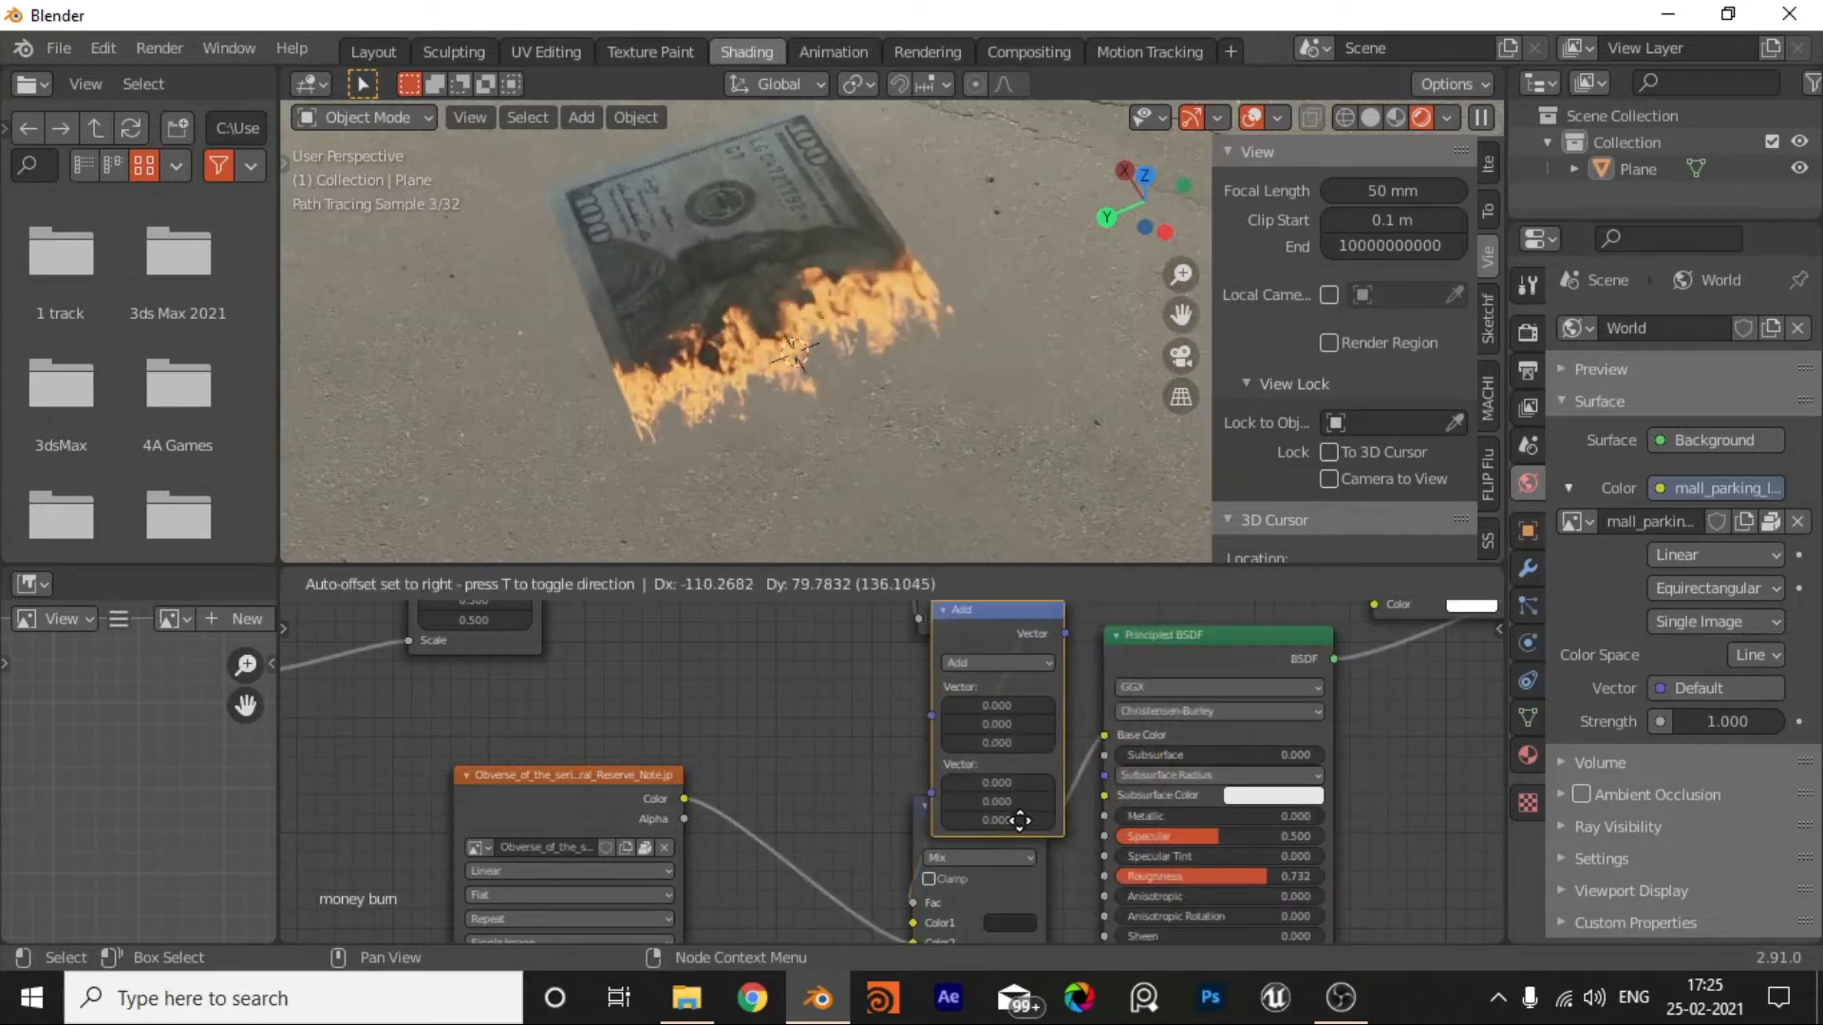
{"action": "right_click", "coordinate": [934, 819]}
{"action": "key", "text": "shift+a"}
{"action": "left_click", "coordinate": [939, 821]}
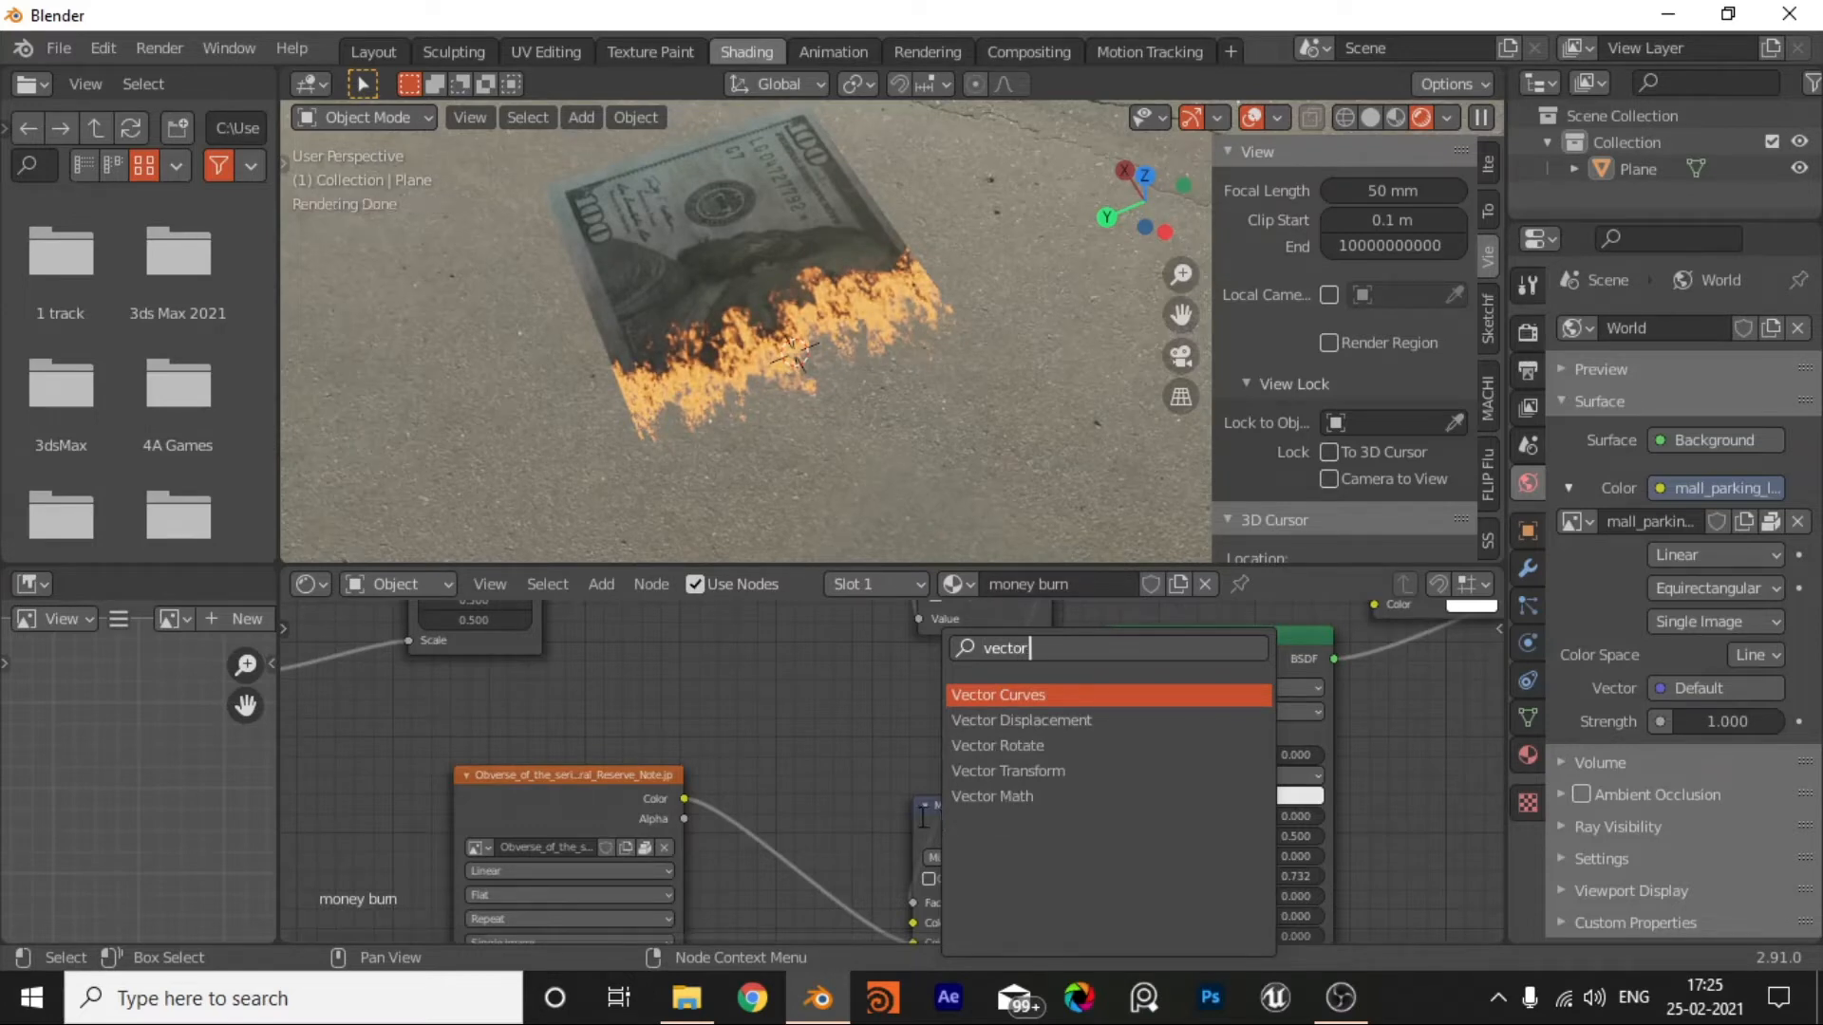
Step: Move the Separate XYZ node down between the lower Scale node and the math Subtract node
{"action": "scroll", "coordinate": [849, 765], "scroll_direction": "down", "scroll_amount": 2}
{"action": "middle_click_drag", "start_coordinate": [923, 813], "coordinate": [947, 914]}
{"action": "scroll", "coordinate": [997, 760], "scroll_direction": "up", "scroll_amount": 3}
{"action": "middle_click_drag", "start_coordinate": [812, 840], "coordinate": [832, 881]}
{"action": "left_click_drag", "start_coordinate": [792, 737], "coordinate": [802, 813]}
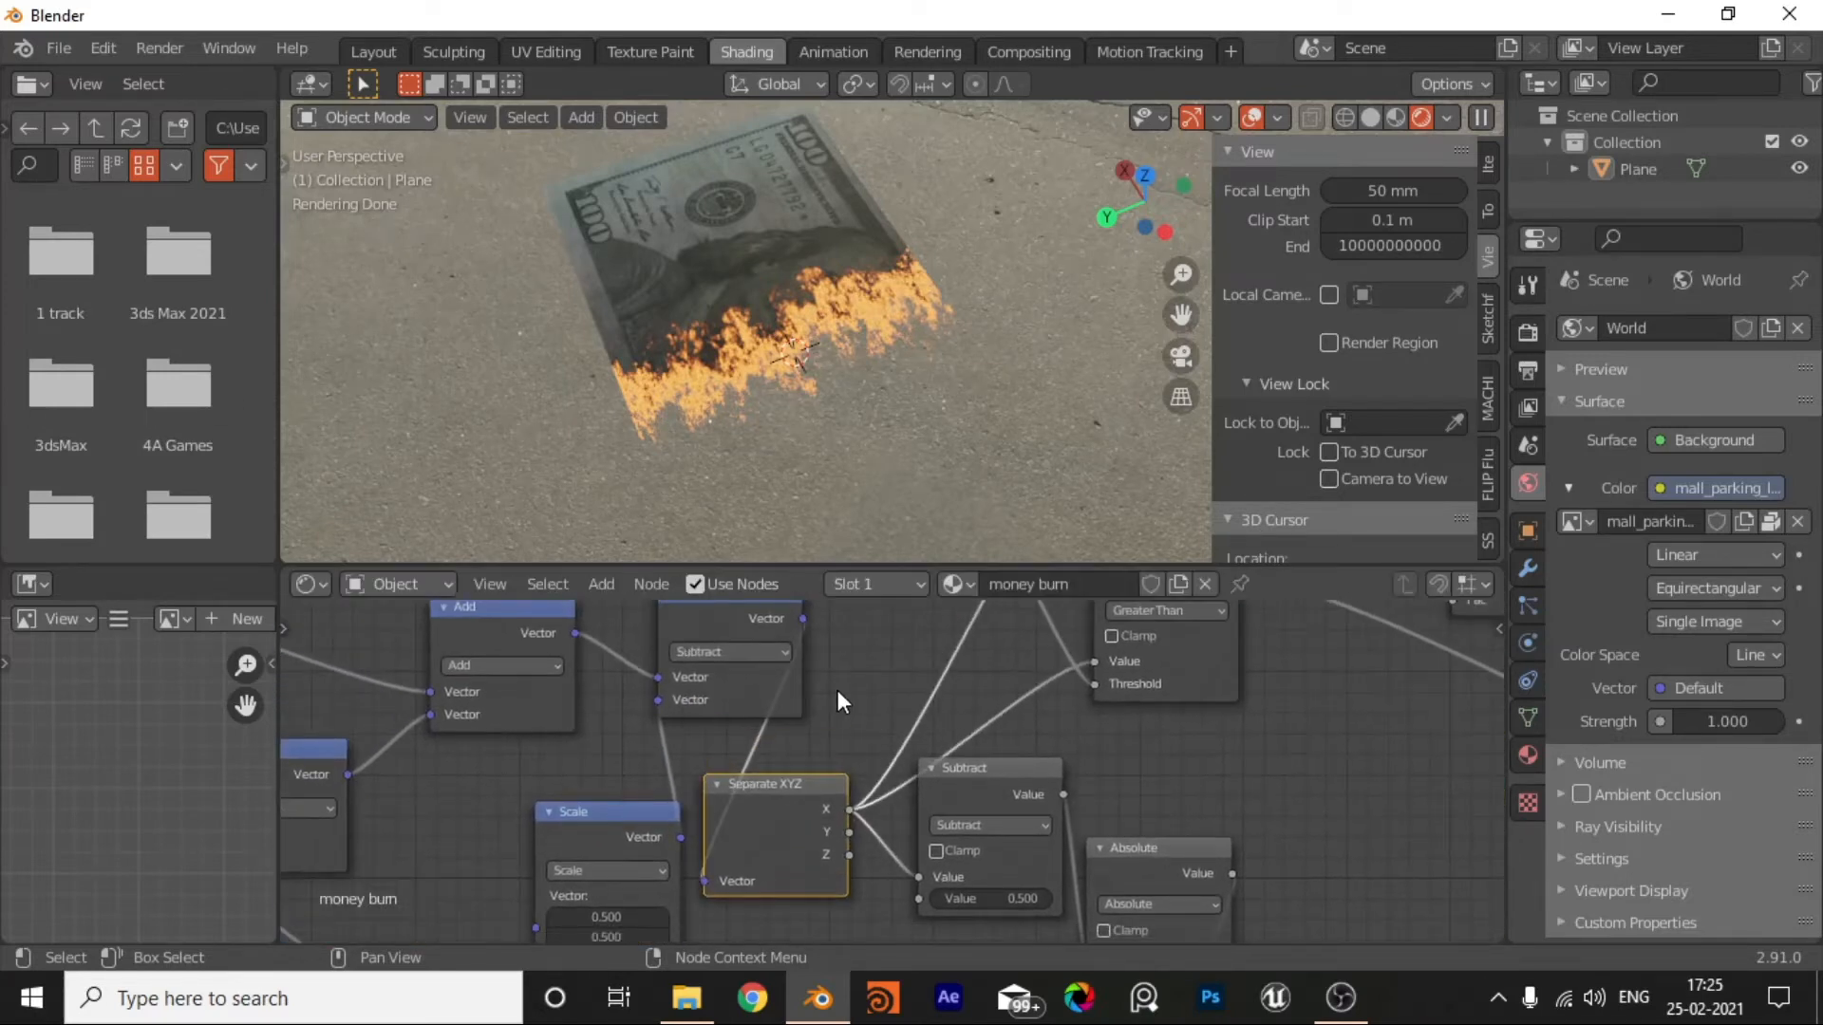
Step: Move the shared burn Value node above the vector Subtract node and connect it to the math Subtract node's second Value
{"action": "scroll", "coordinate": [837, 691], "scroll_direction": "down", "scroll_amount": 2}
{"action": "middle_click_drag", "start_coordinate": [837, 693], "coordinate": [835, 842]}
{"action": "scroll", "coordinate": [835, 845], "scroll_direction": "down", "scroll_amount": 1}
{"action": "middle_click_drag", "start_coordinate": [888, 772], "coordinate": [955, 705]}
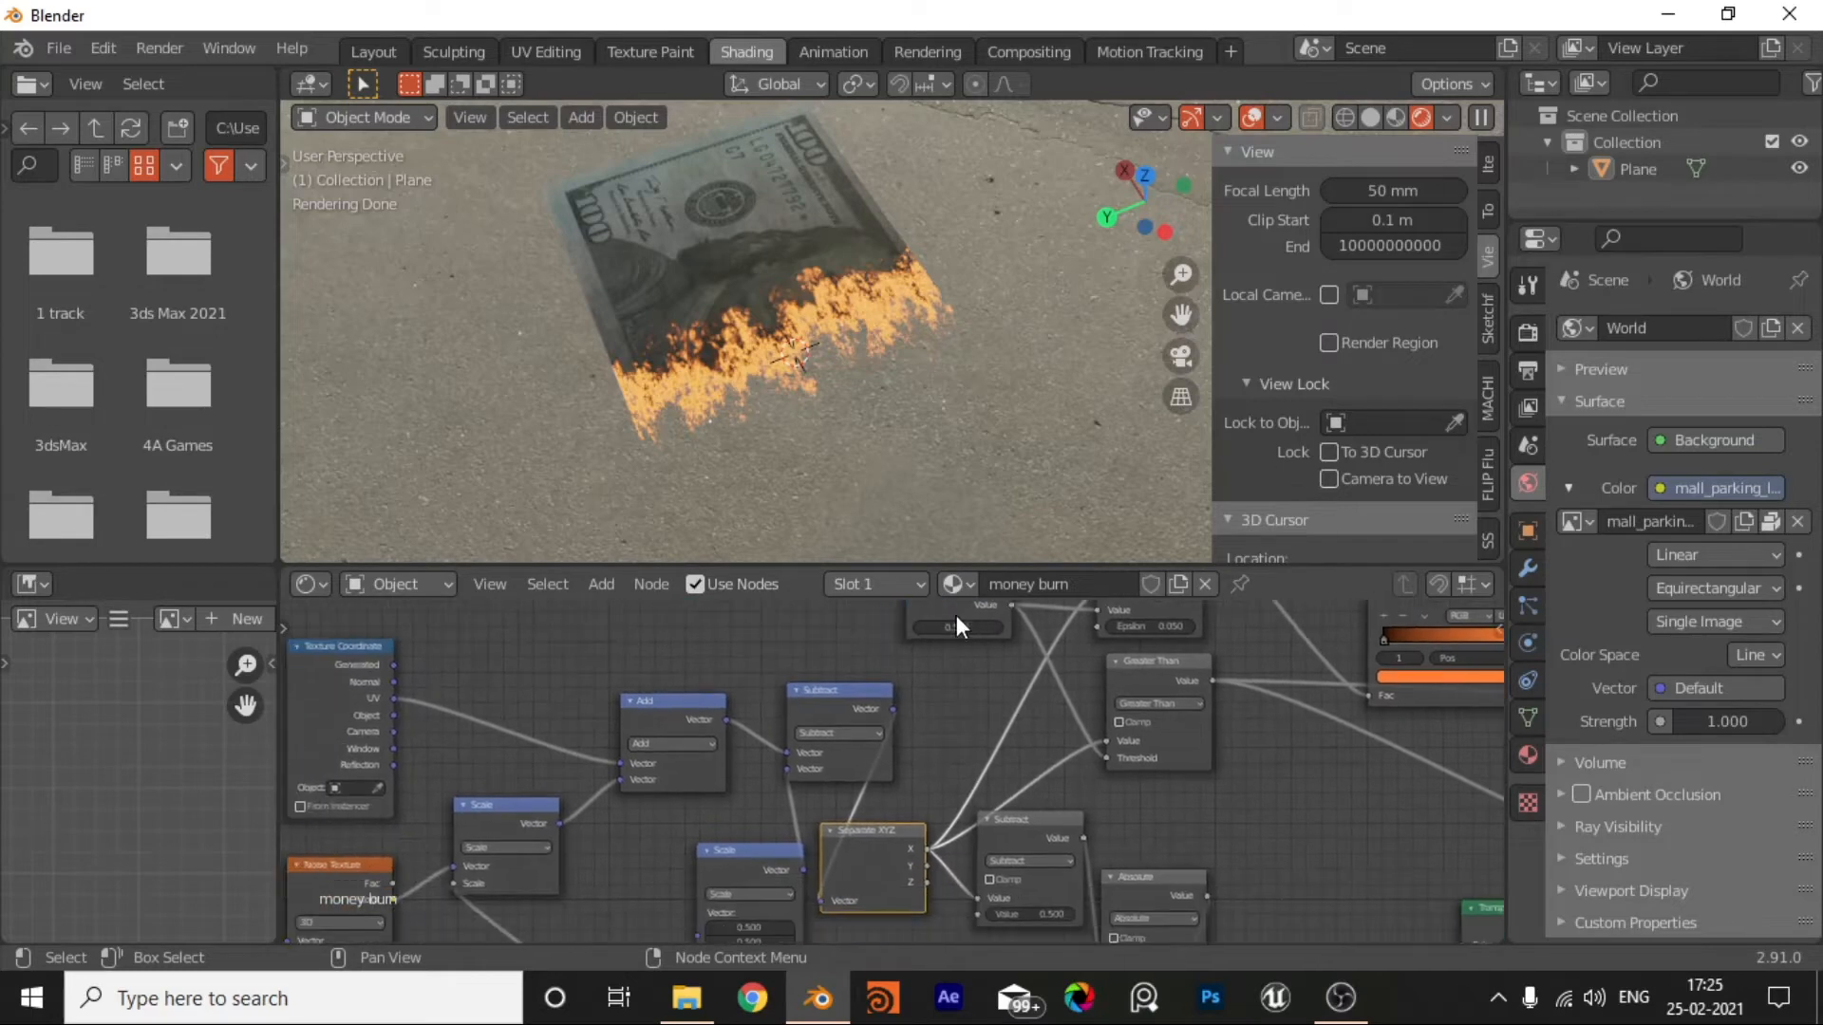
{"action": "left_click_drag", "start_coordinate": [953, 608], "coordinate": [817, 642]}
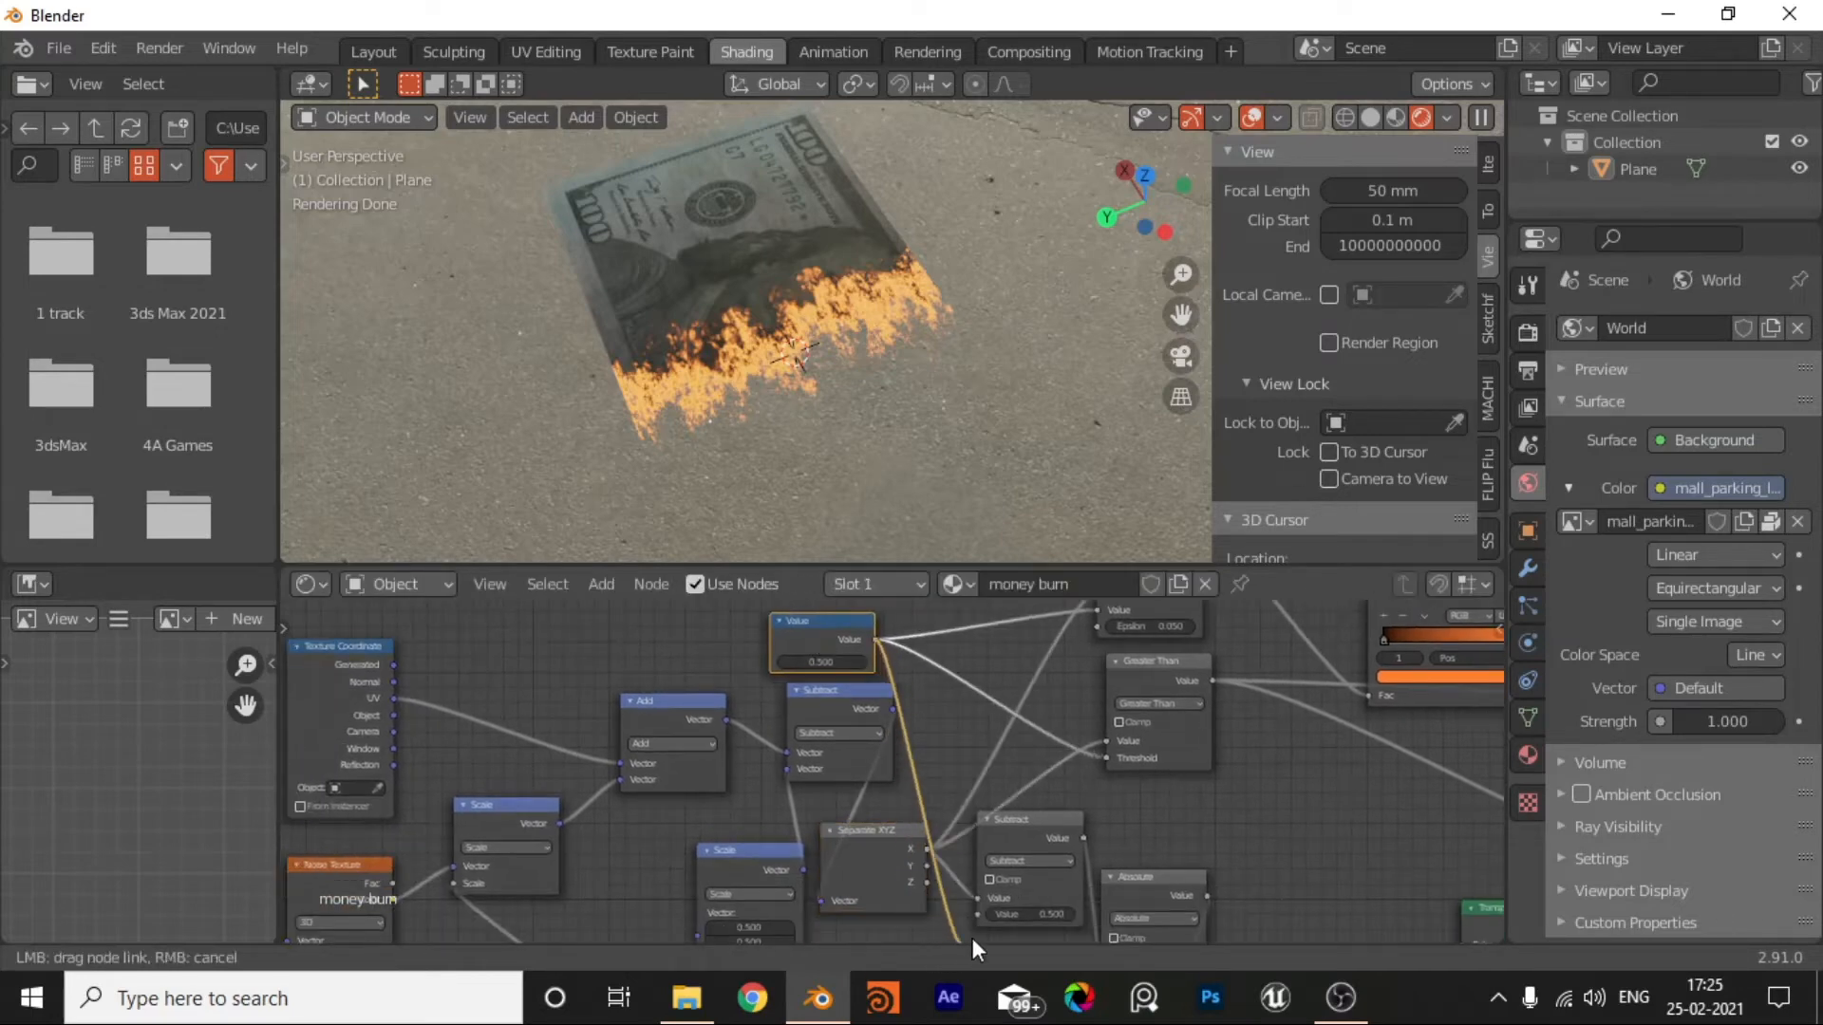
{"action": "left_click_drag", "start_coordinate": [972, 938], "coordinate": [983, 915]}
{"action": "middle_click_drag", "start_coordinate": [1006, 891], "coordinate": [862, 737]}
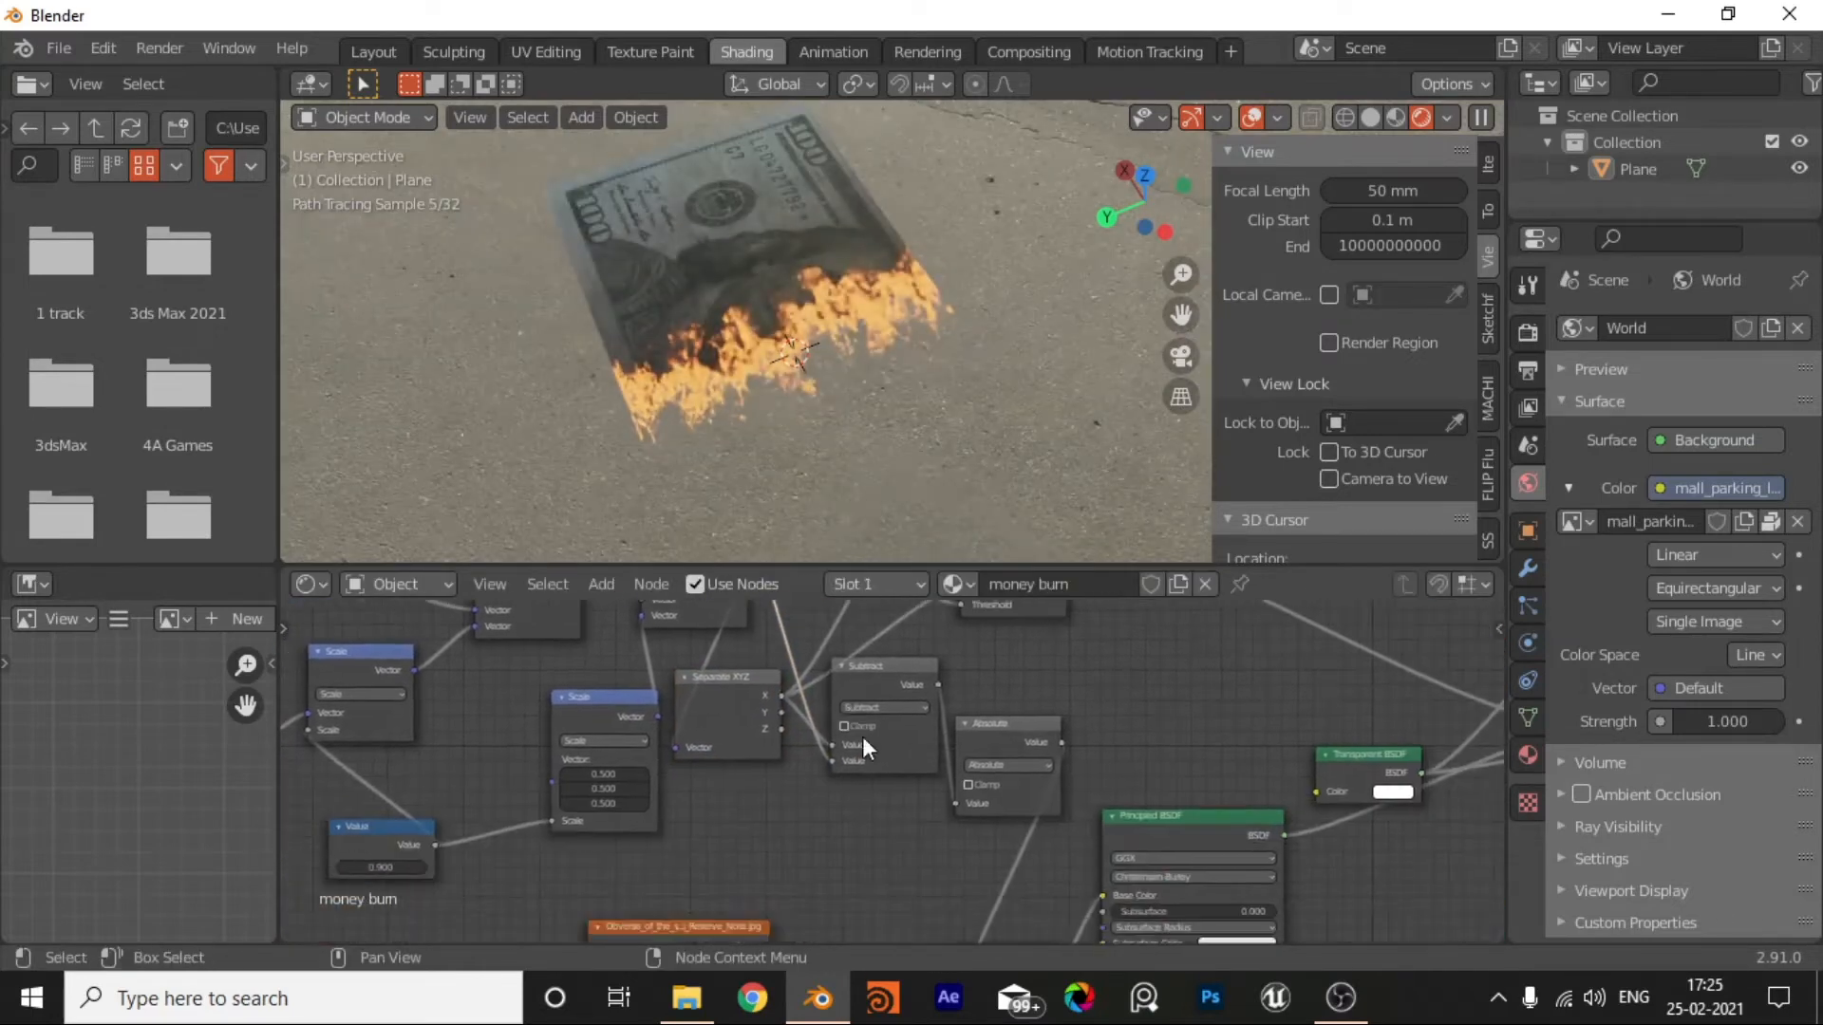
Step: Try shifting the shared burn Value node's number, leaving it at 0.500
{"action": "scroll", "coordinate": [883, 755], "scroll_direction": "down", "scroll_amount": 2}
{"action": "middle_click_drag", "start_coordinate": [935, 784], "coordinate": [962, 938]}
{"action": "scroll", "coordinate": [824, 812], "scroll_direction": "up", "scroll_amount": 4}
{"action": "middle_click_drag", "start_coordinate": [733, 739], "coordinate": [854, 761]}
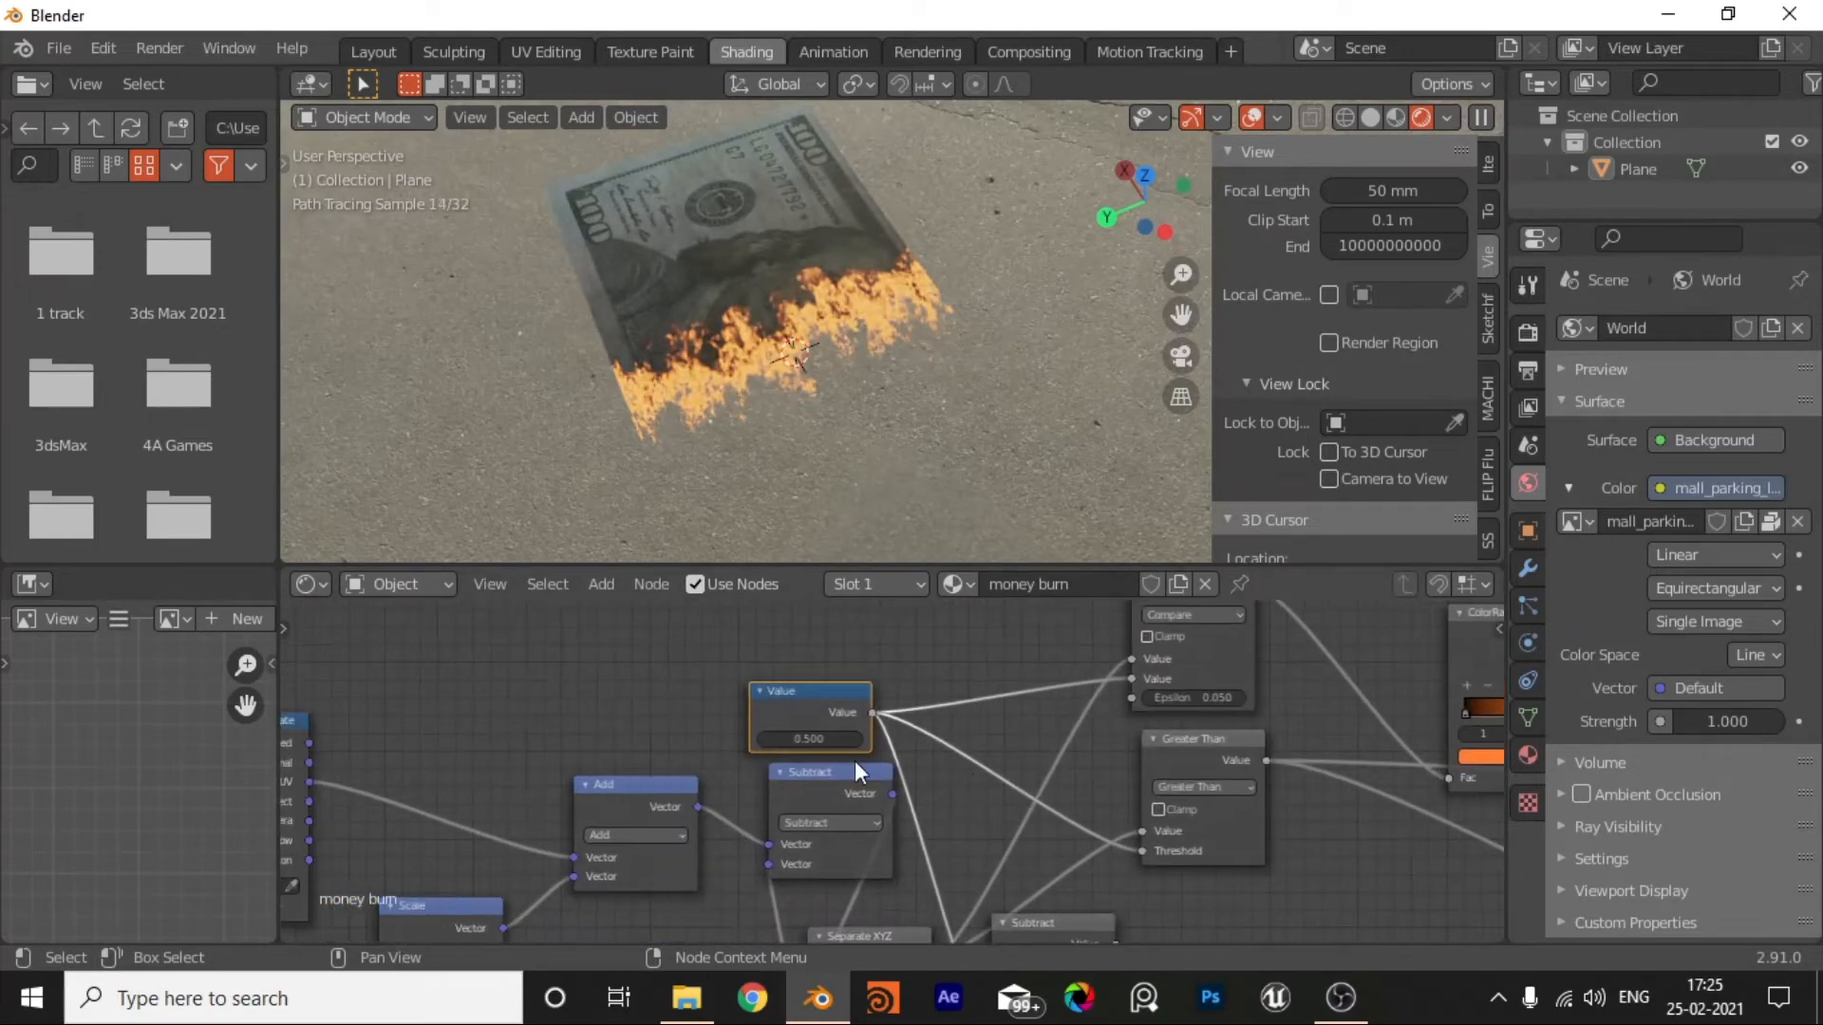
{"action": "mouse_move", "coordinate": [809, 738]}
{"action": "left_mouse_down"}
{"action": "mouse_move", "coordinate": [831, 738]}
{"action": "mouse_move", "coordinate": [809, 738]}
{"action": "left_mouse_up"}
Step: Move the Texture Coordinate, Noise Texture, Value, Scale, Add and vector Subtract nodes left, opening a gap before the Separate XYZ node
{"action": "scroll", "coordinate": [765, 762], "scroll_direction": "down", "scroll_amount": 3}
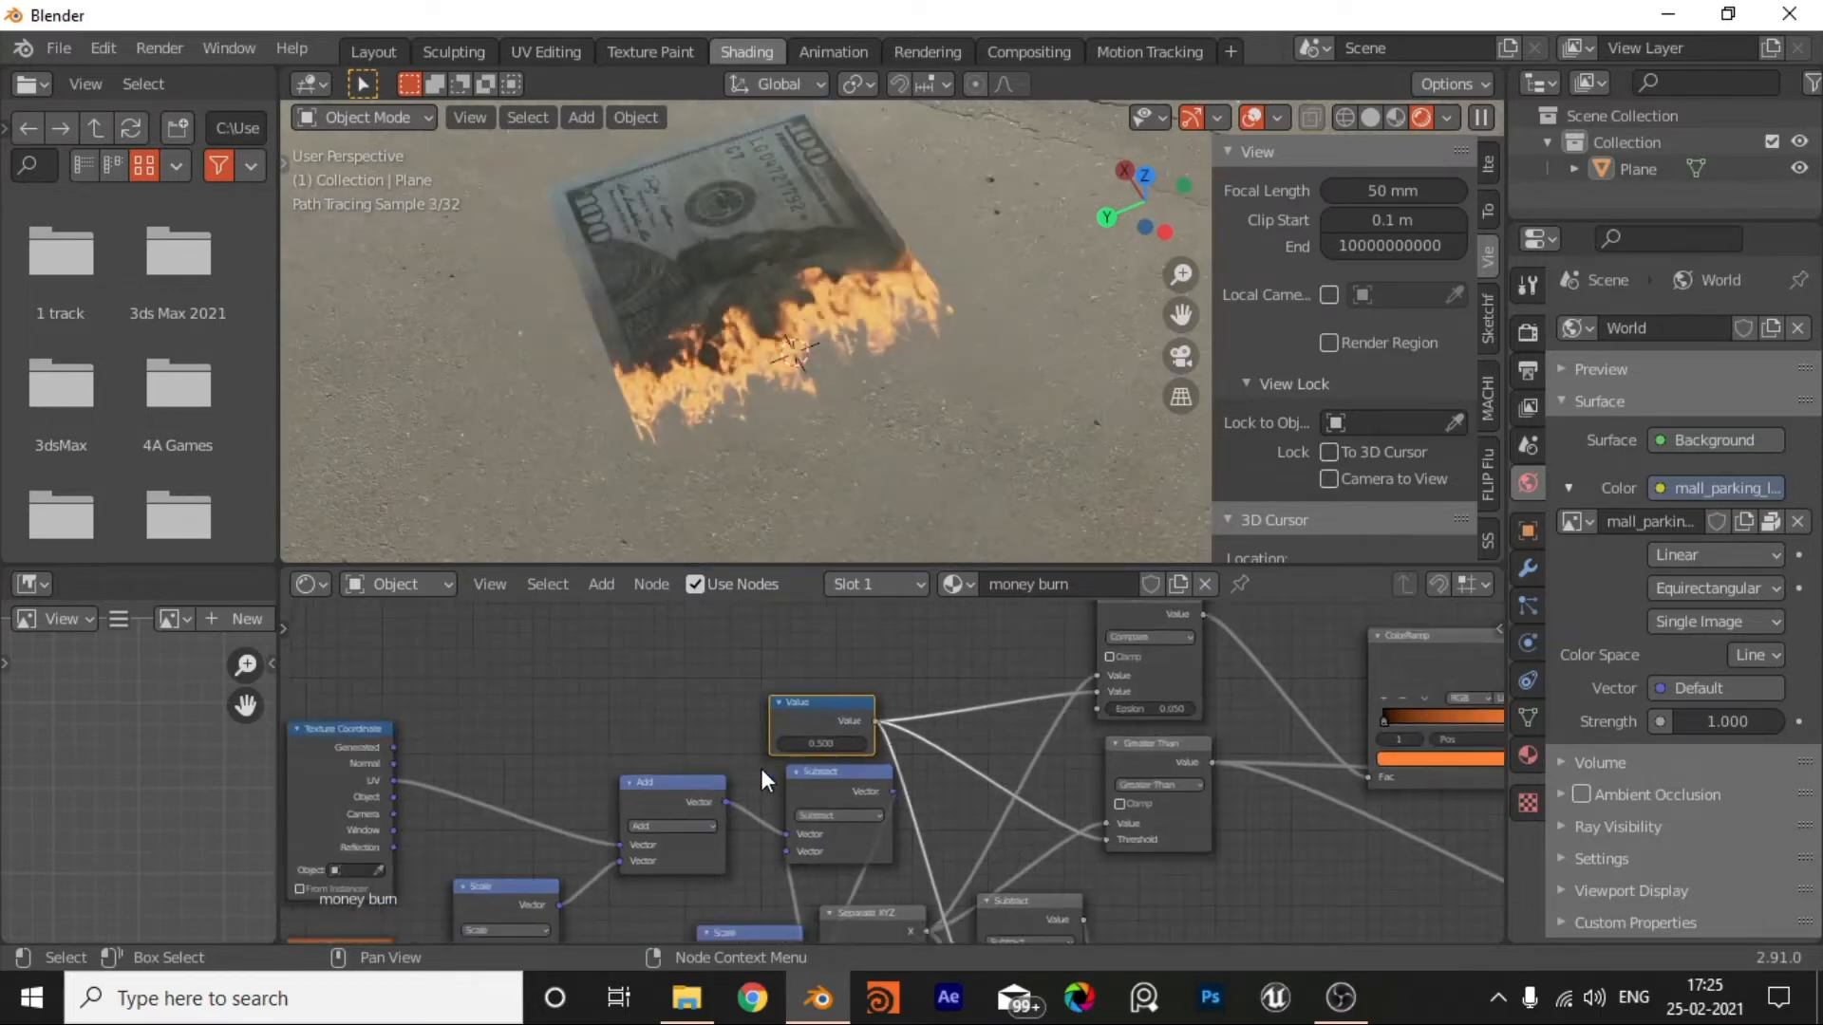
{"action": "middle_click_drag", "start_coordinate": [771, 867], "coordinate": [959, 694]}
{"action": "scroll", "coordinate": [959, 691], "scroll_direction": "down", "scroll_amount": 4}
{"action": "middle_click_drag", "start_coordinate": [850, 718], "coordinate": [885, 807]}
{"action": "scroll", "coordinate": [885, 807], "scroll_direction": "up", "scroll_amount": 6}
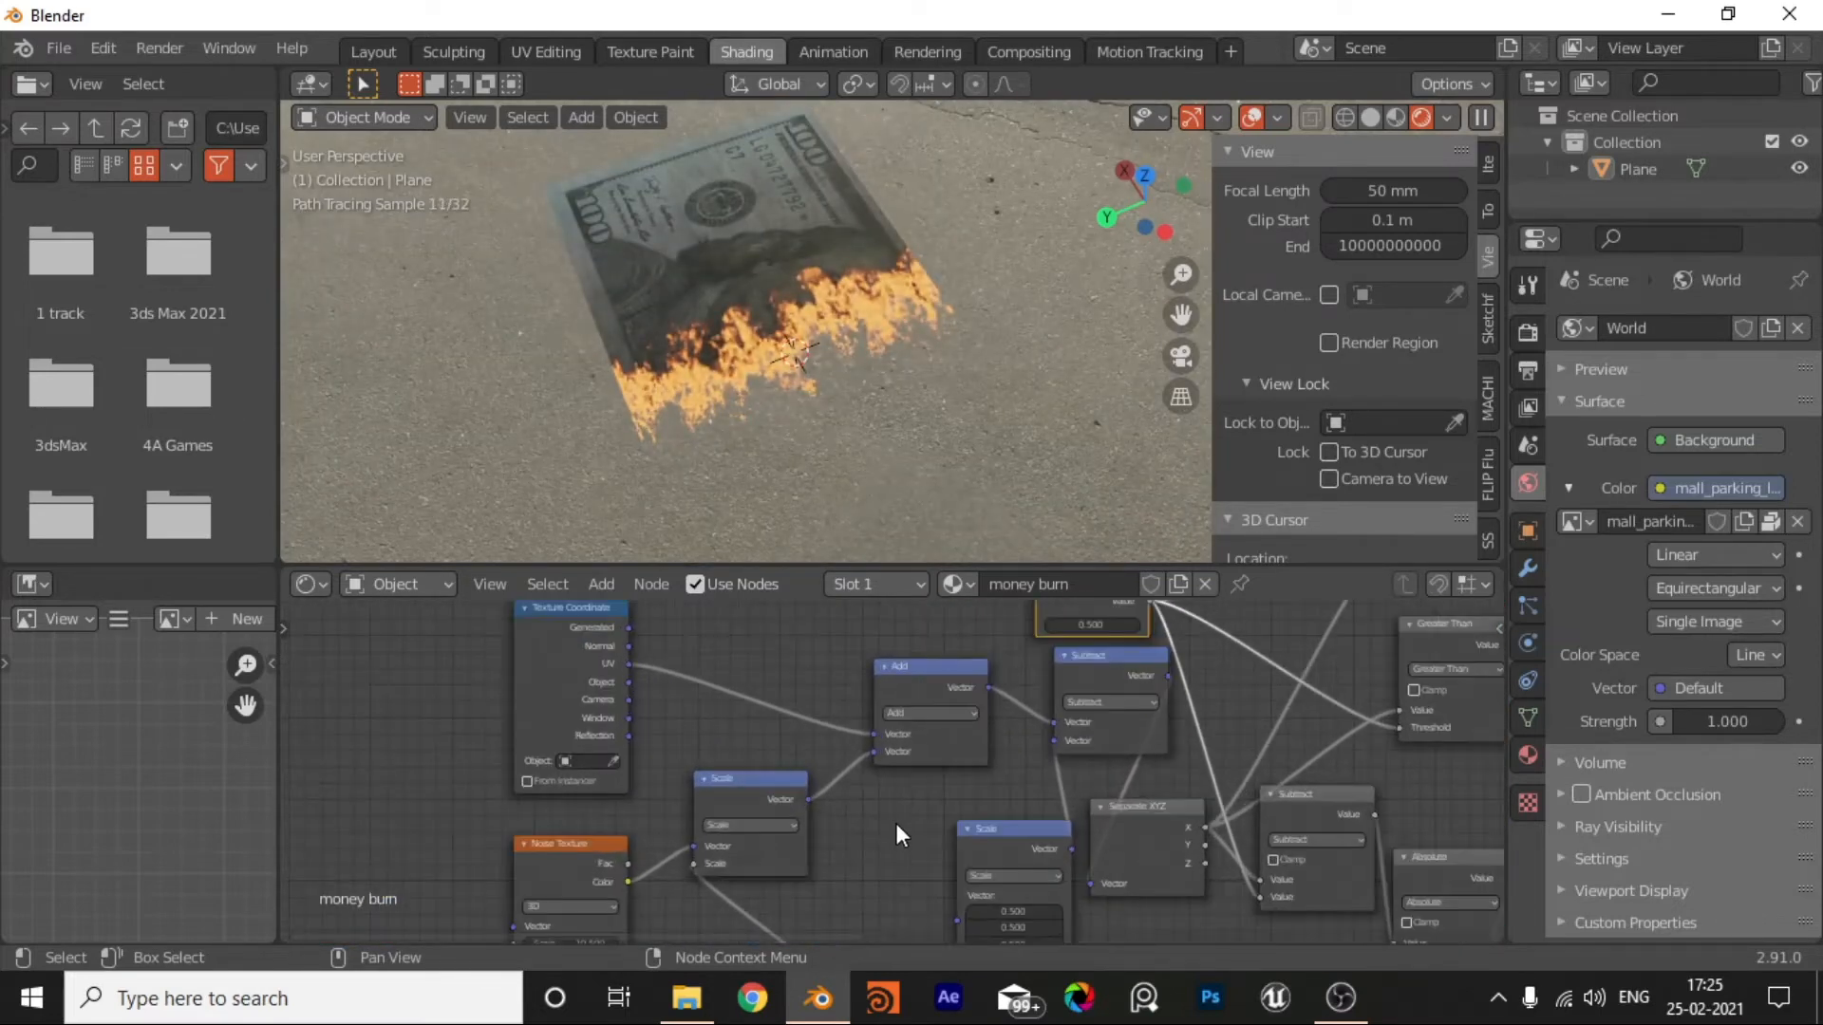
{"action": "scroll", "coordinate": [908, 828], "scroll_direction": "down", "scroll_amount": 2}
{"action": "scroll", "coordinate": [854, 774], "scroll_direction": "down", "scroll_amount": 2}
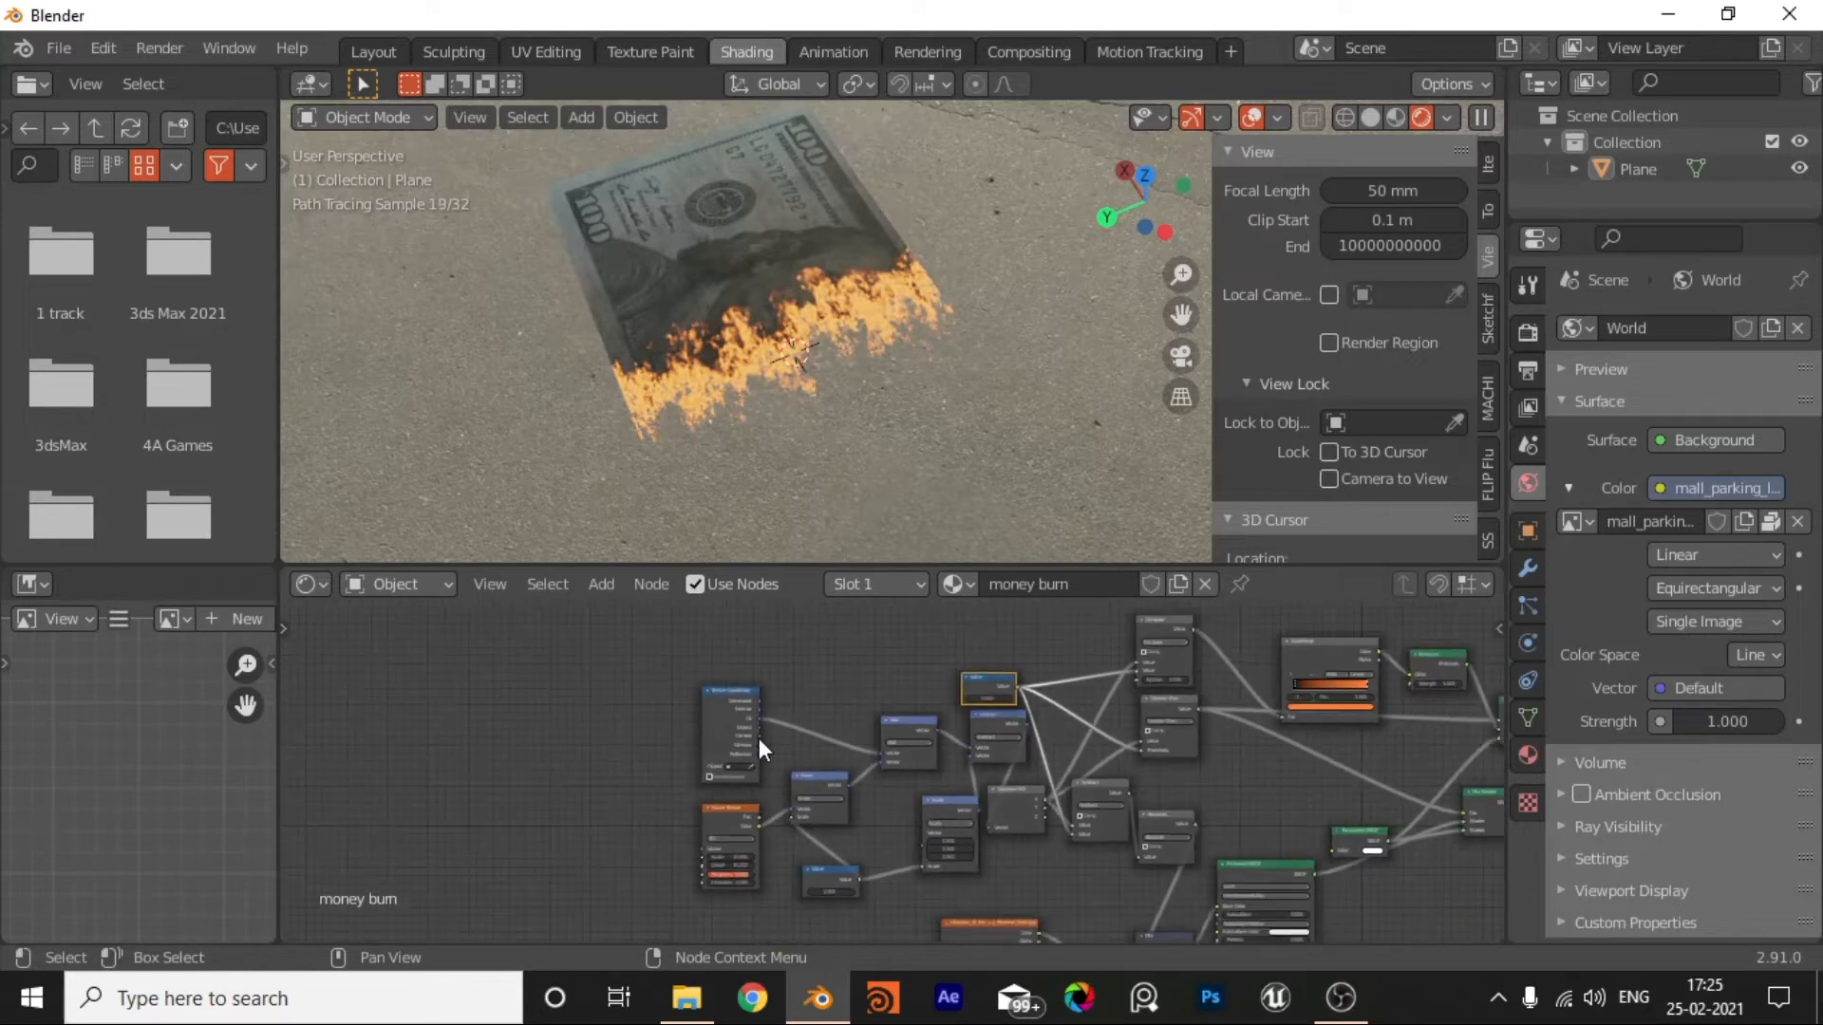
{"action": "left_click_drag", "start_coordinate": [651, 647], "coordinate": [938, 883]}
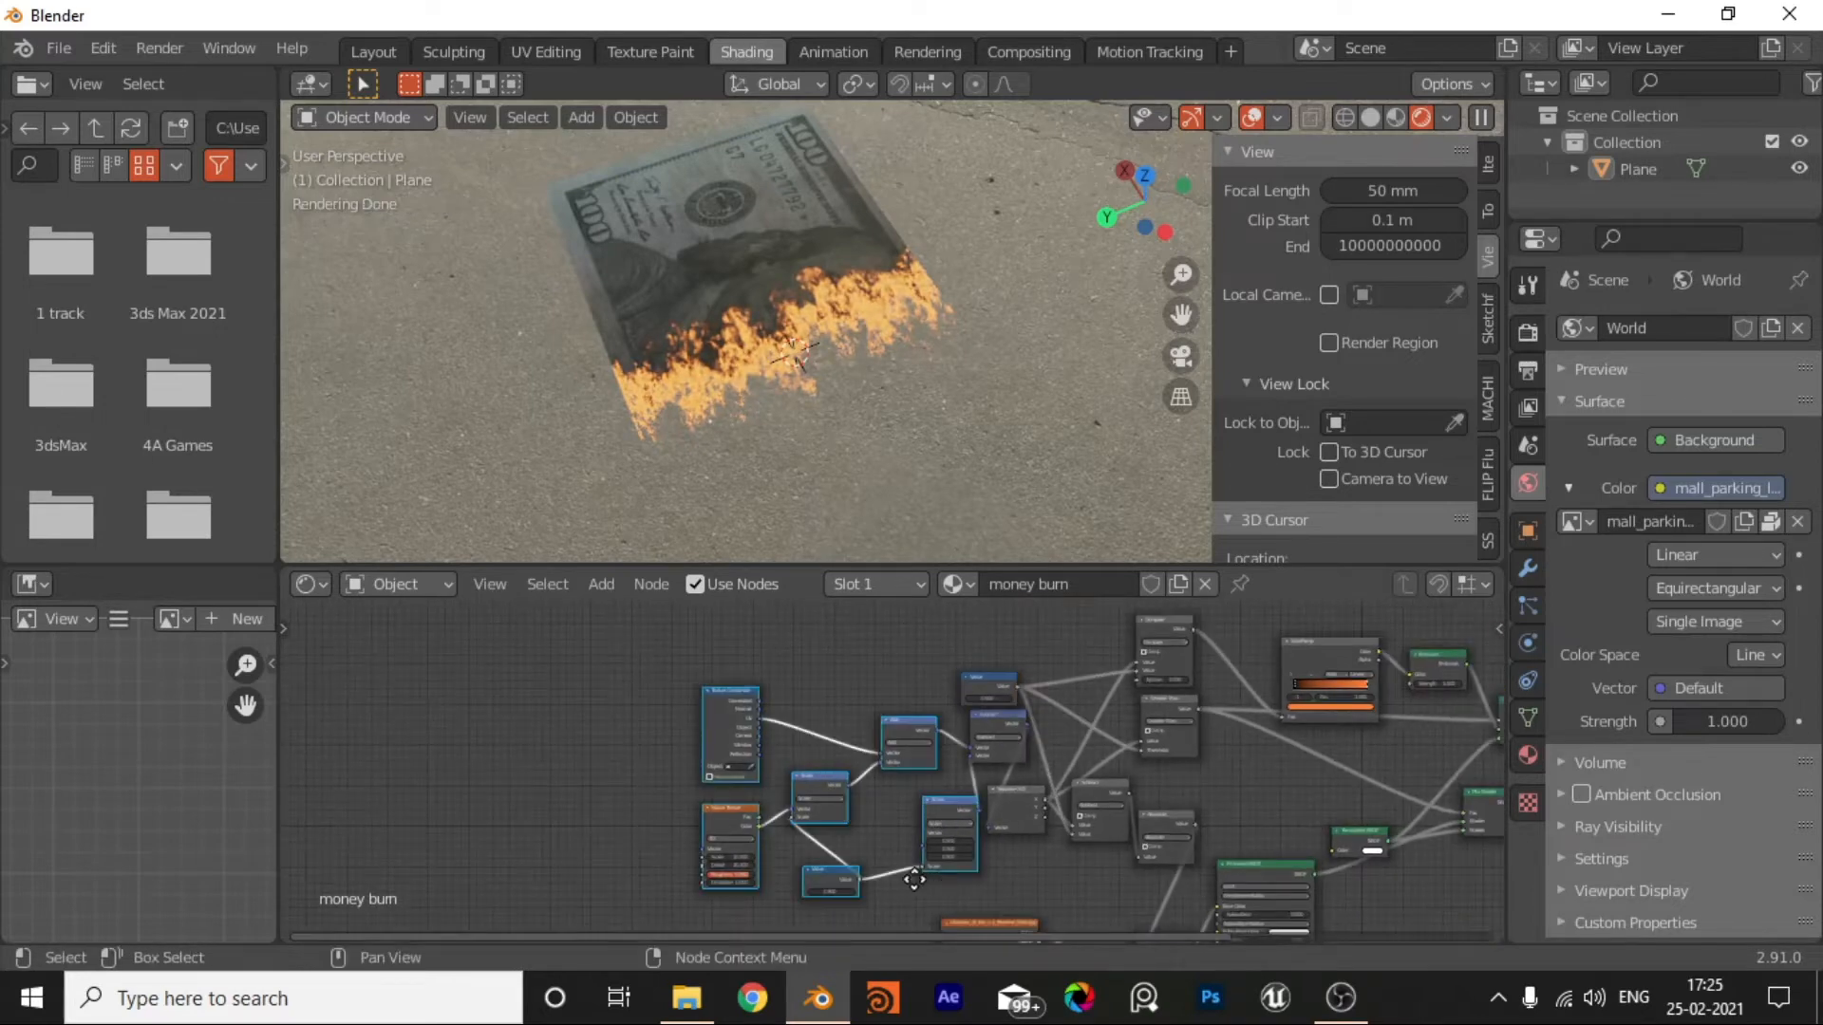
{"action": "key", "text": "g"}
{"action": "left_click", "coordinate": [864, 843]}
{"action": "scroll", "coordinate": [902, 778], "scroll_direction": "up", "scroll_amount": 2}
{"action": "left_click_drag", "start_coordinate": [1039, 704], "coordinate": [819, 732]}
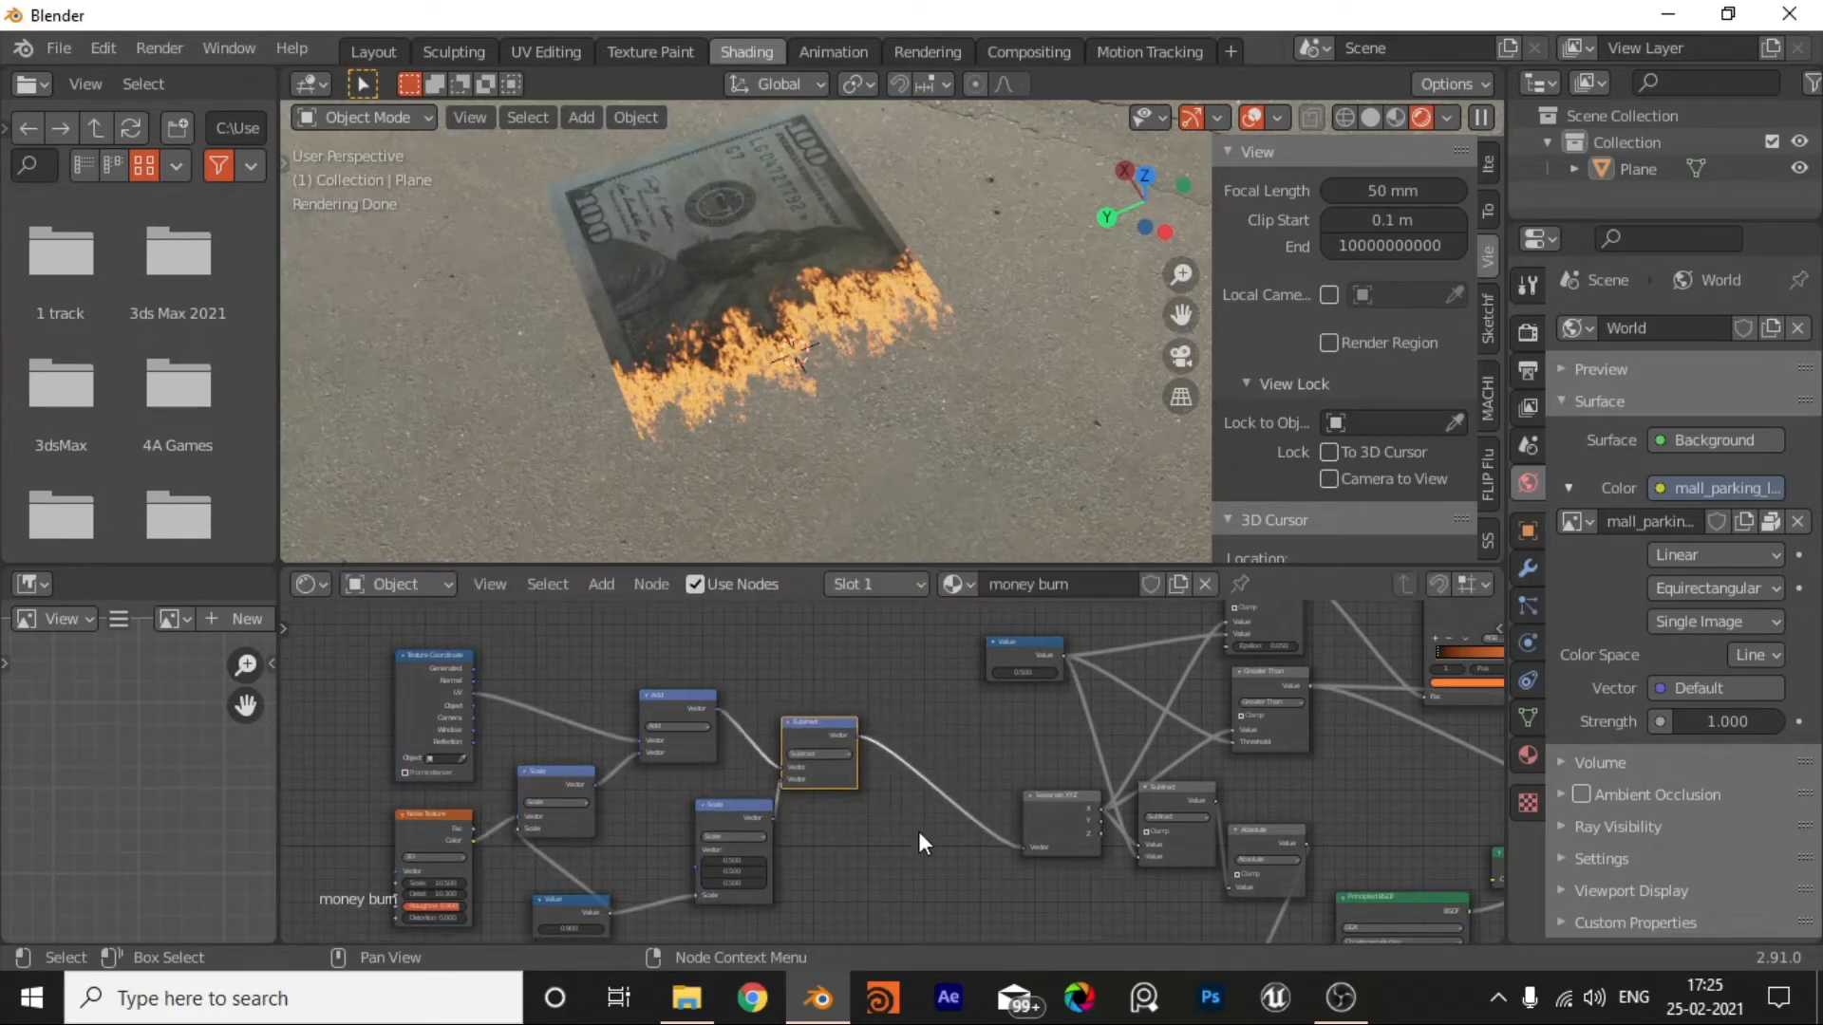
Step: Insert a Vector Rotate node between the vector Subtract node and the Separate XYZ node
{"action": "key", "text": "shift+a"}
{"action": "key", "text": "s"}
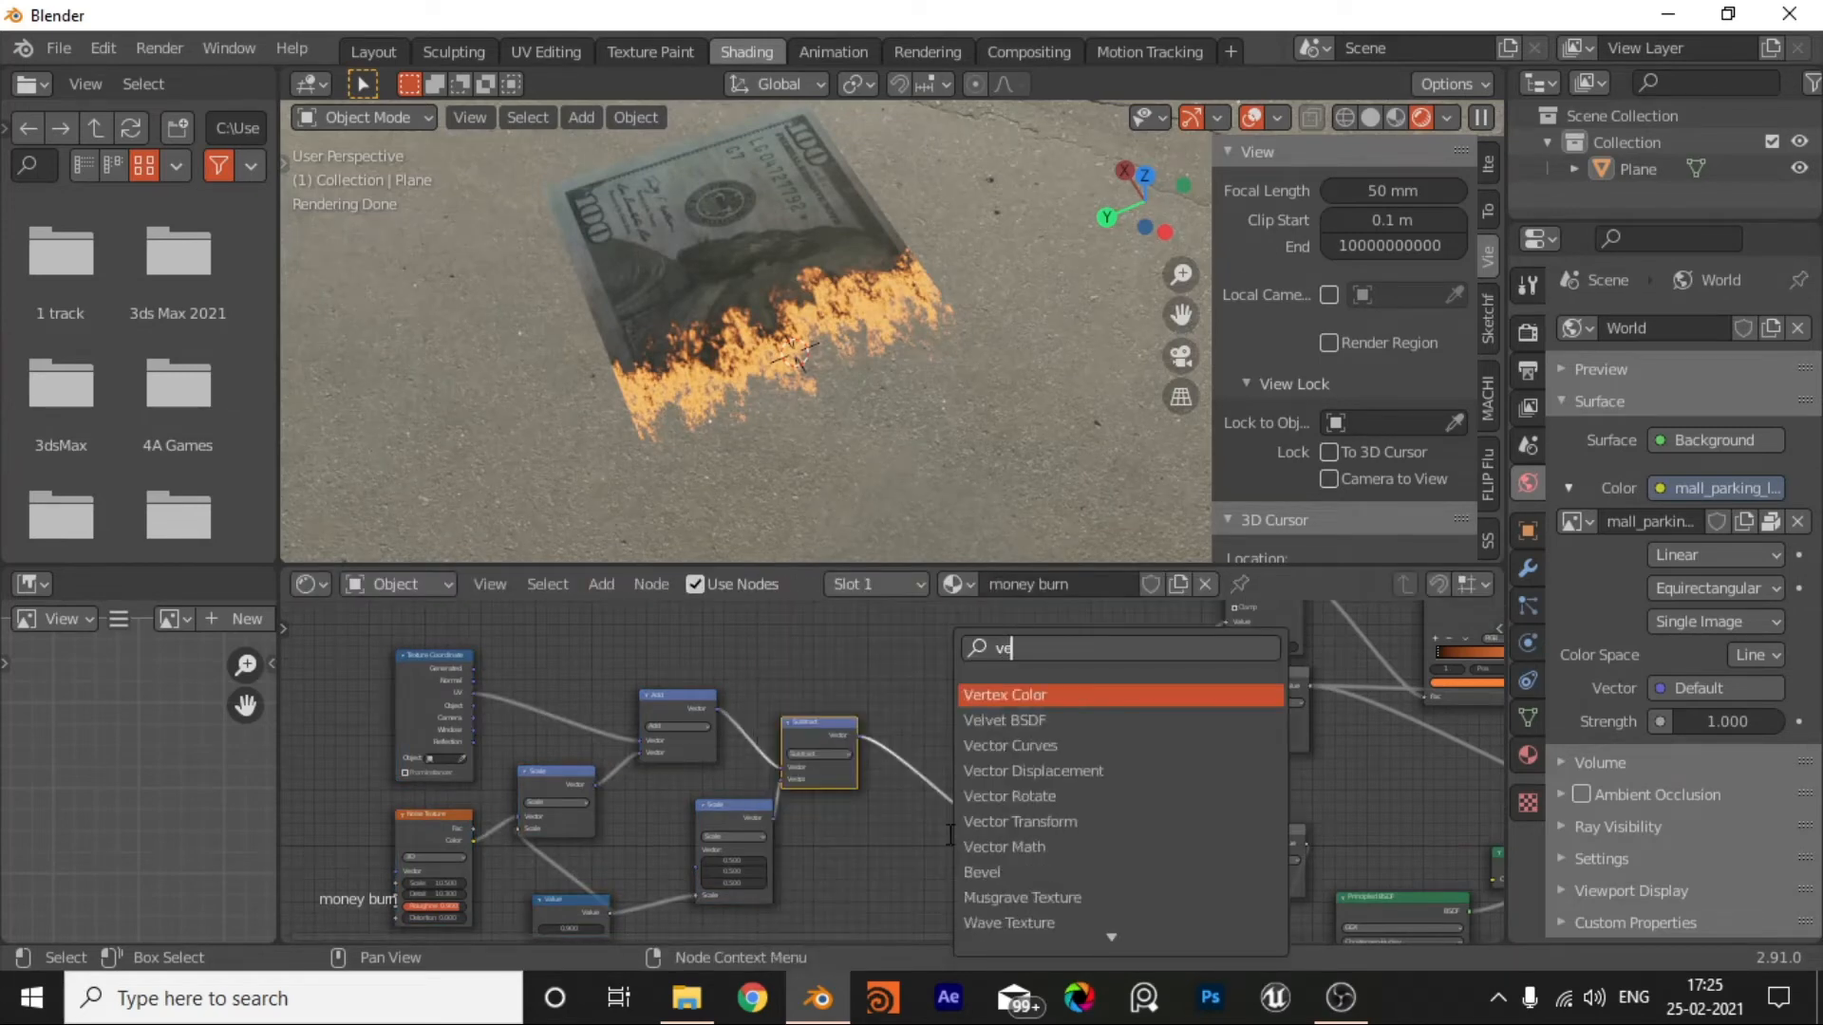
{"action": "type", "text": "vect"}
{"action": "left_click", "coordinate": [978, 746]}
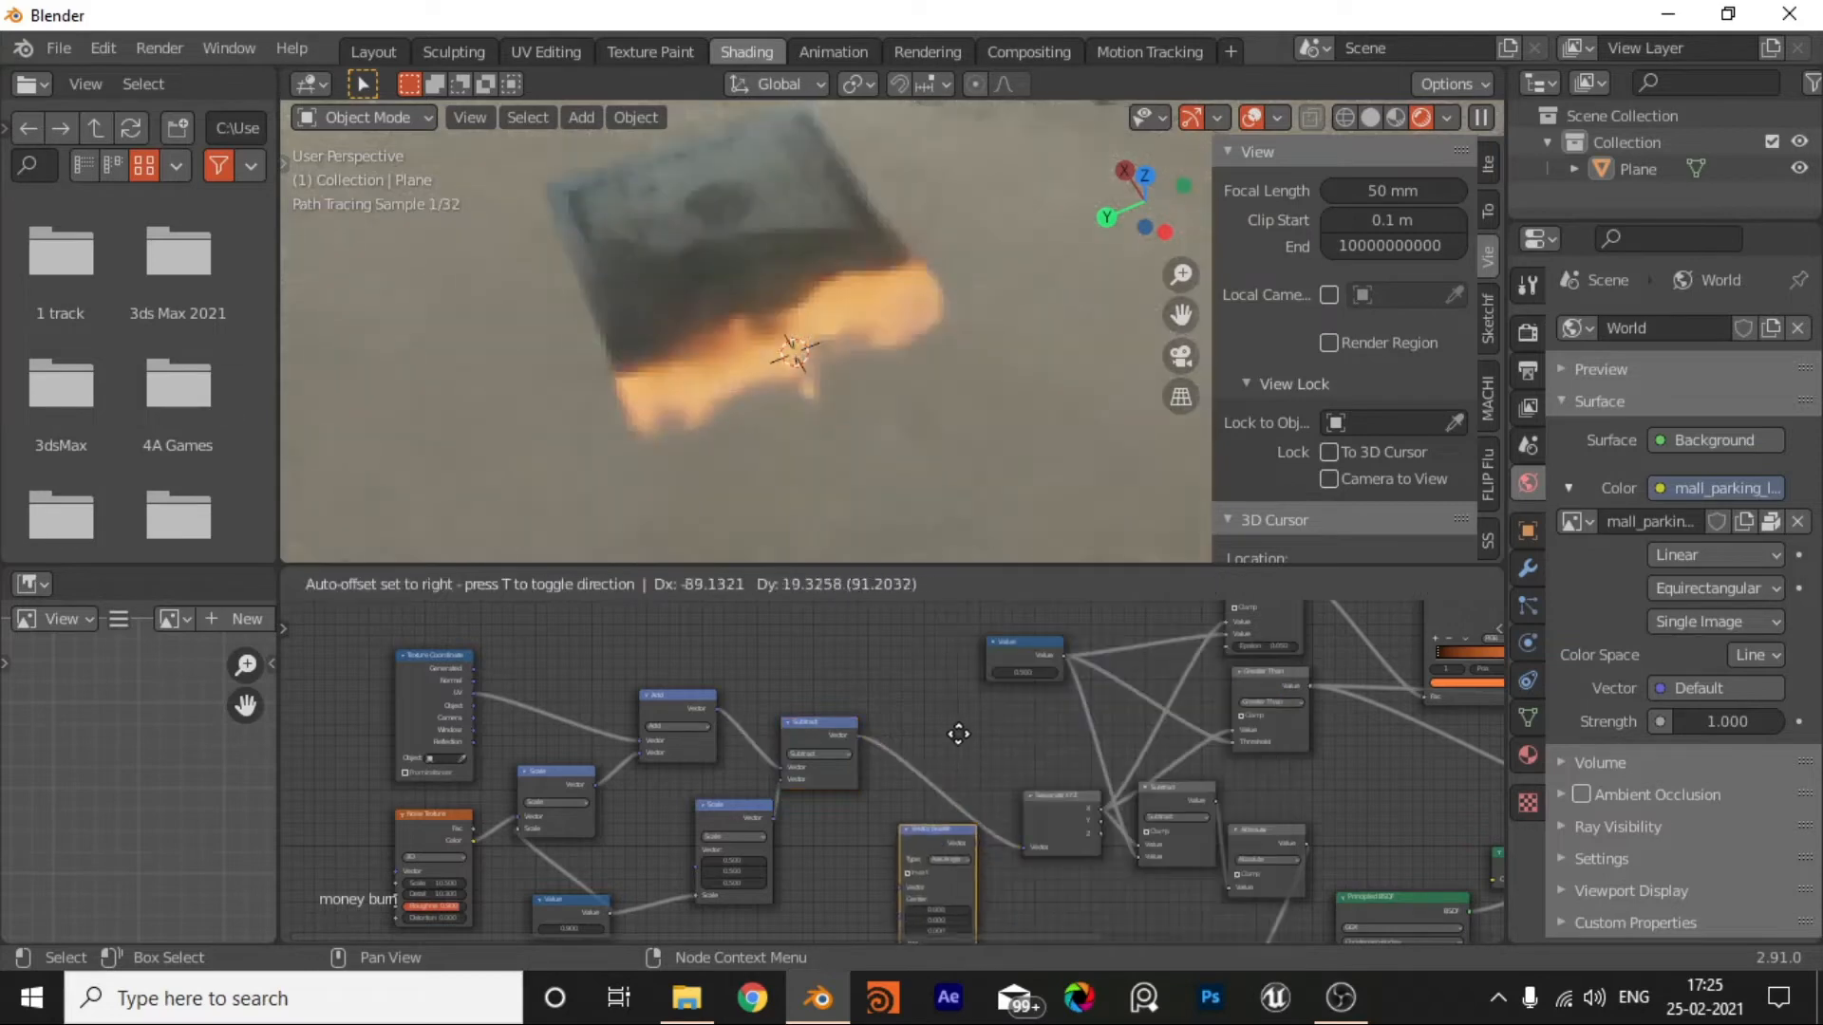
{"action": "left_click", "coordinate": [954, 750]}
Step: Increase the Vector Rotate node's Angle to slant the burn edge across the bill
{"action": "scroll", "coordinate": [1016, 836], "scroll_direction": "up", "scroll_amount": 3}
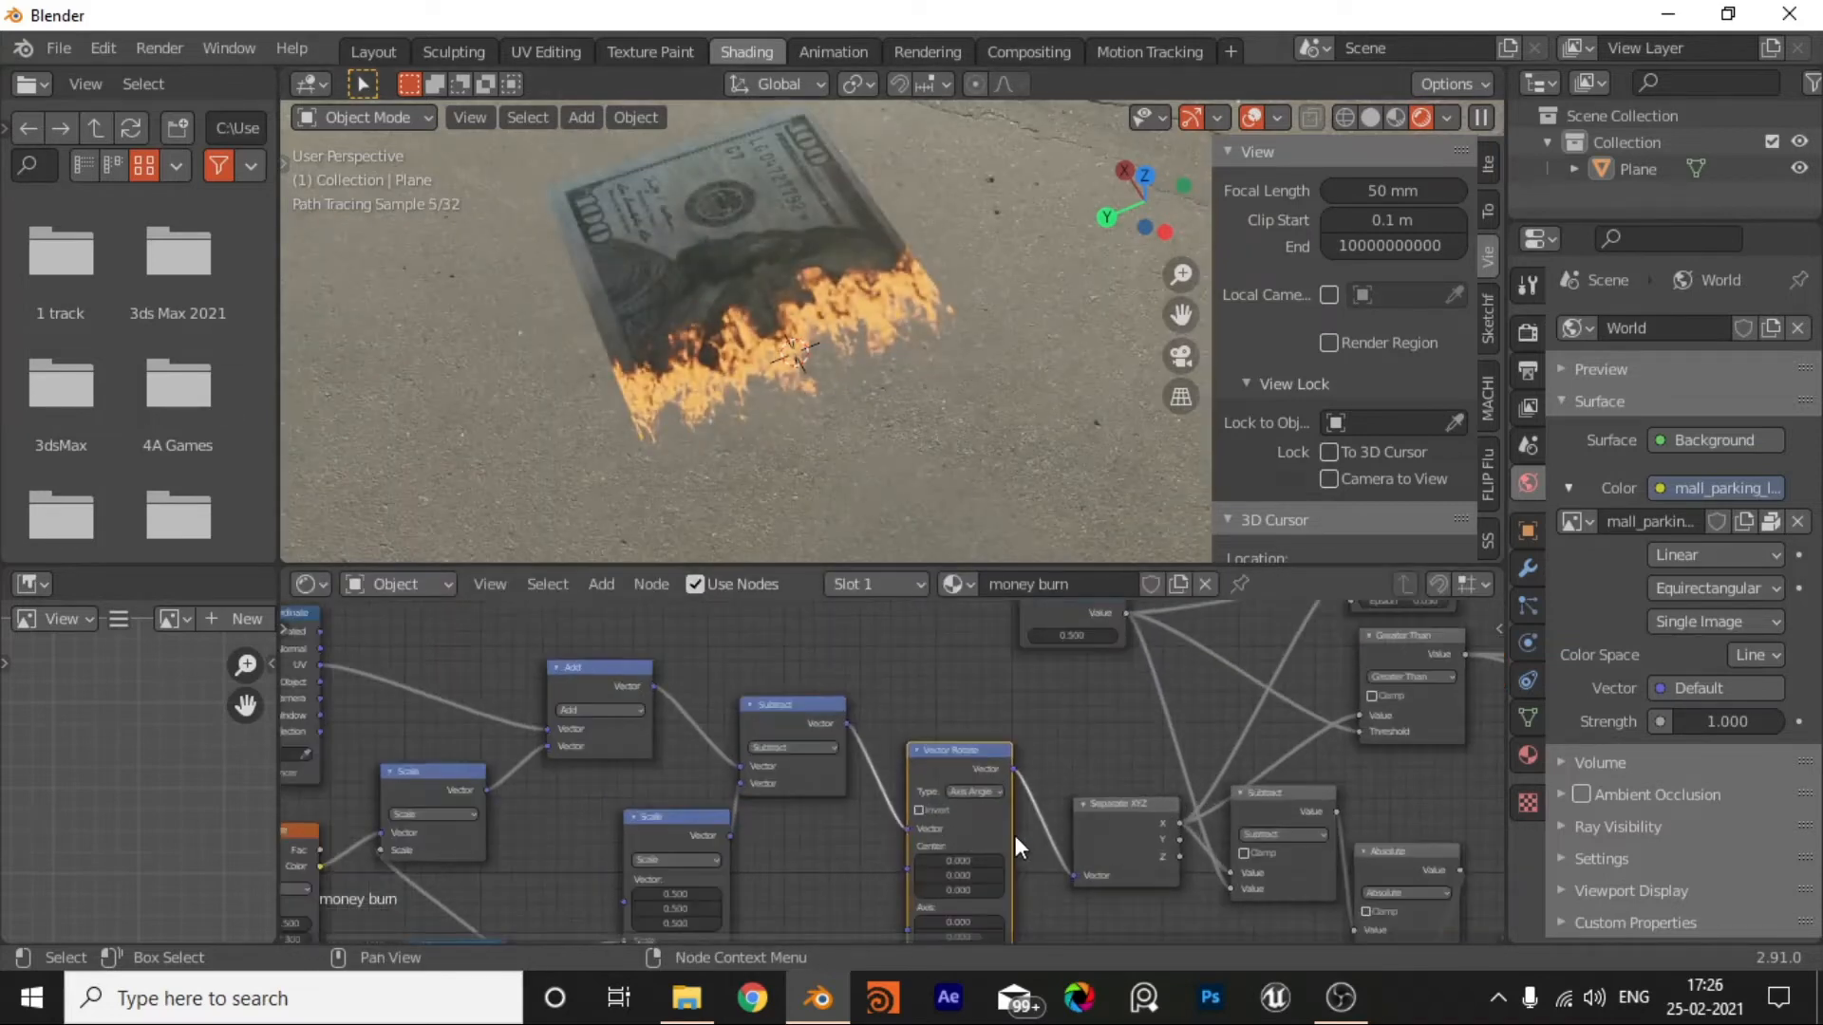
{"action": "left_click_drag", "start_coordinate": [912, 885], "coordinate": [1016, 885]}
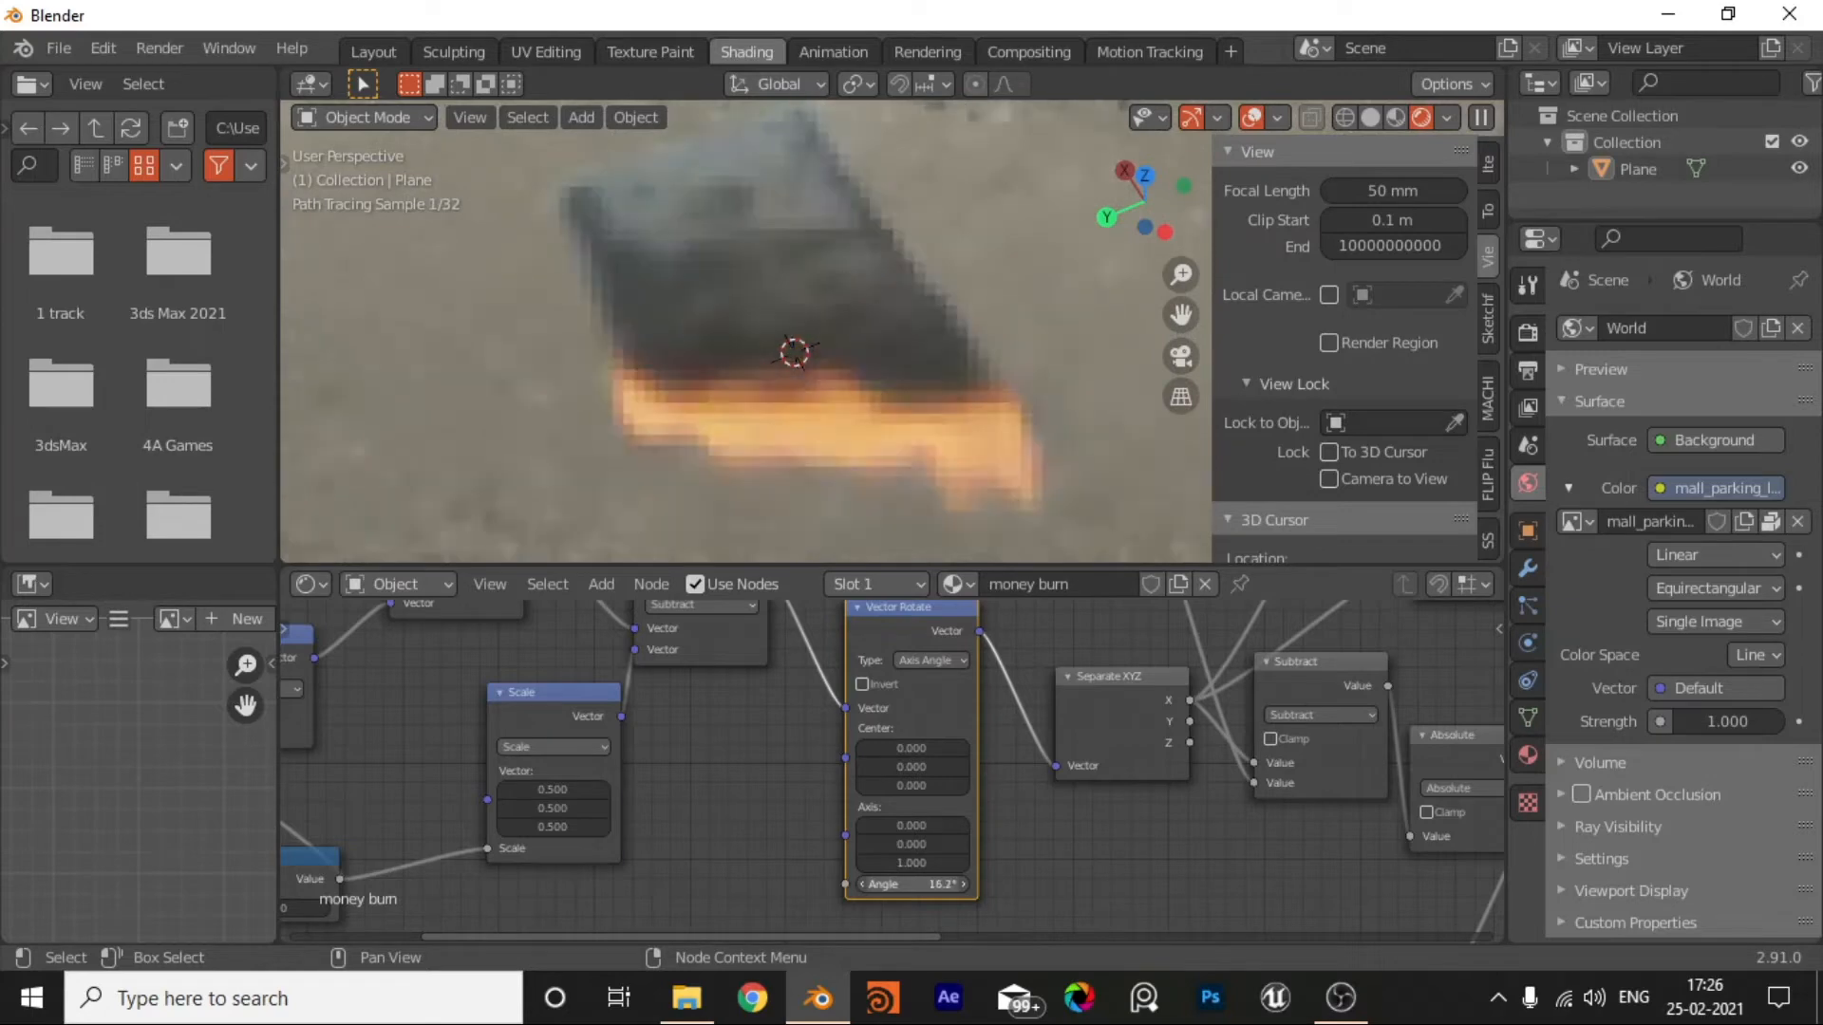
{"action": "scroll", "coordinate": [1187, 788], "scroll_direction": "down", "scroll_amount": 1}
{"action": "scroll", "coordinate": [1188, 794], "scroll_direction": "down", "scroll_amount": 5}
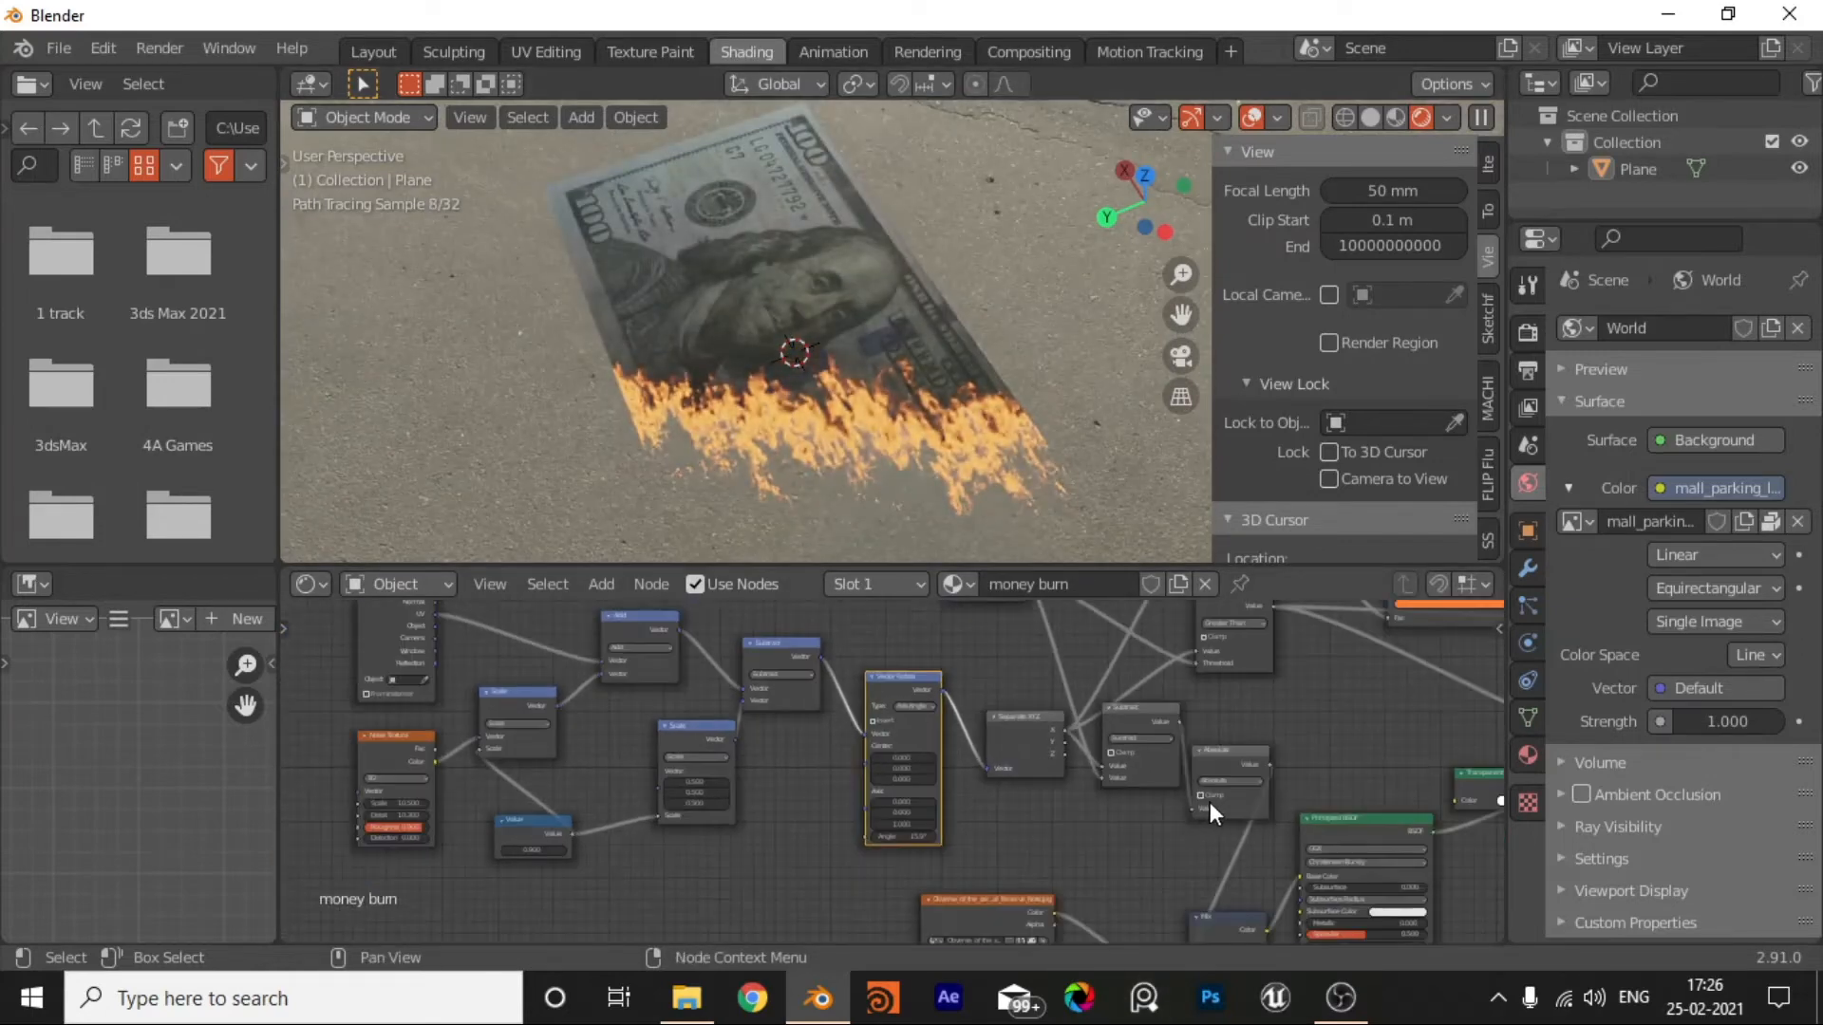
Step: Move the Principled BSDF node slightly right, away from the Mix node
{"action": "scroll", "coordinate": [948, 771], "scroll_direction": "up", "scroll_amount": 2}
{"action": "scroll", "coordinate": [1155, 806], "scroll_direction": "up", "scroll_amount": 3}
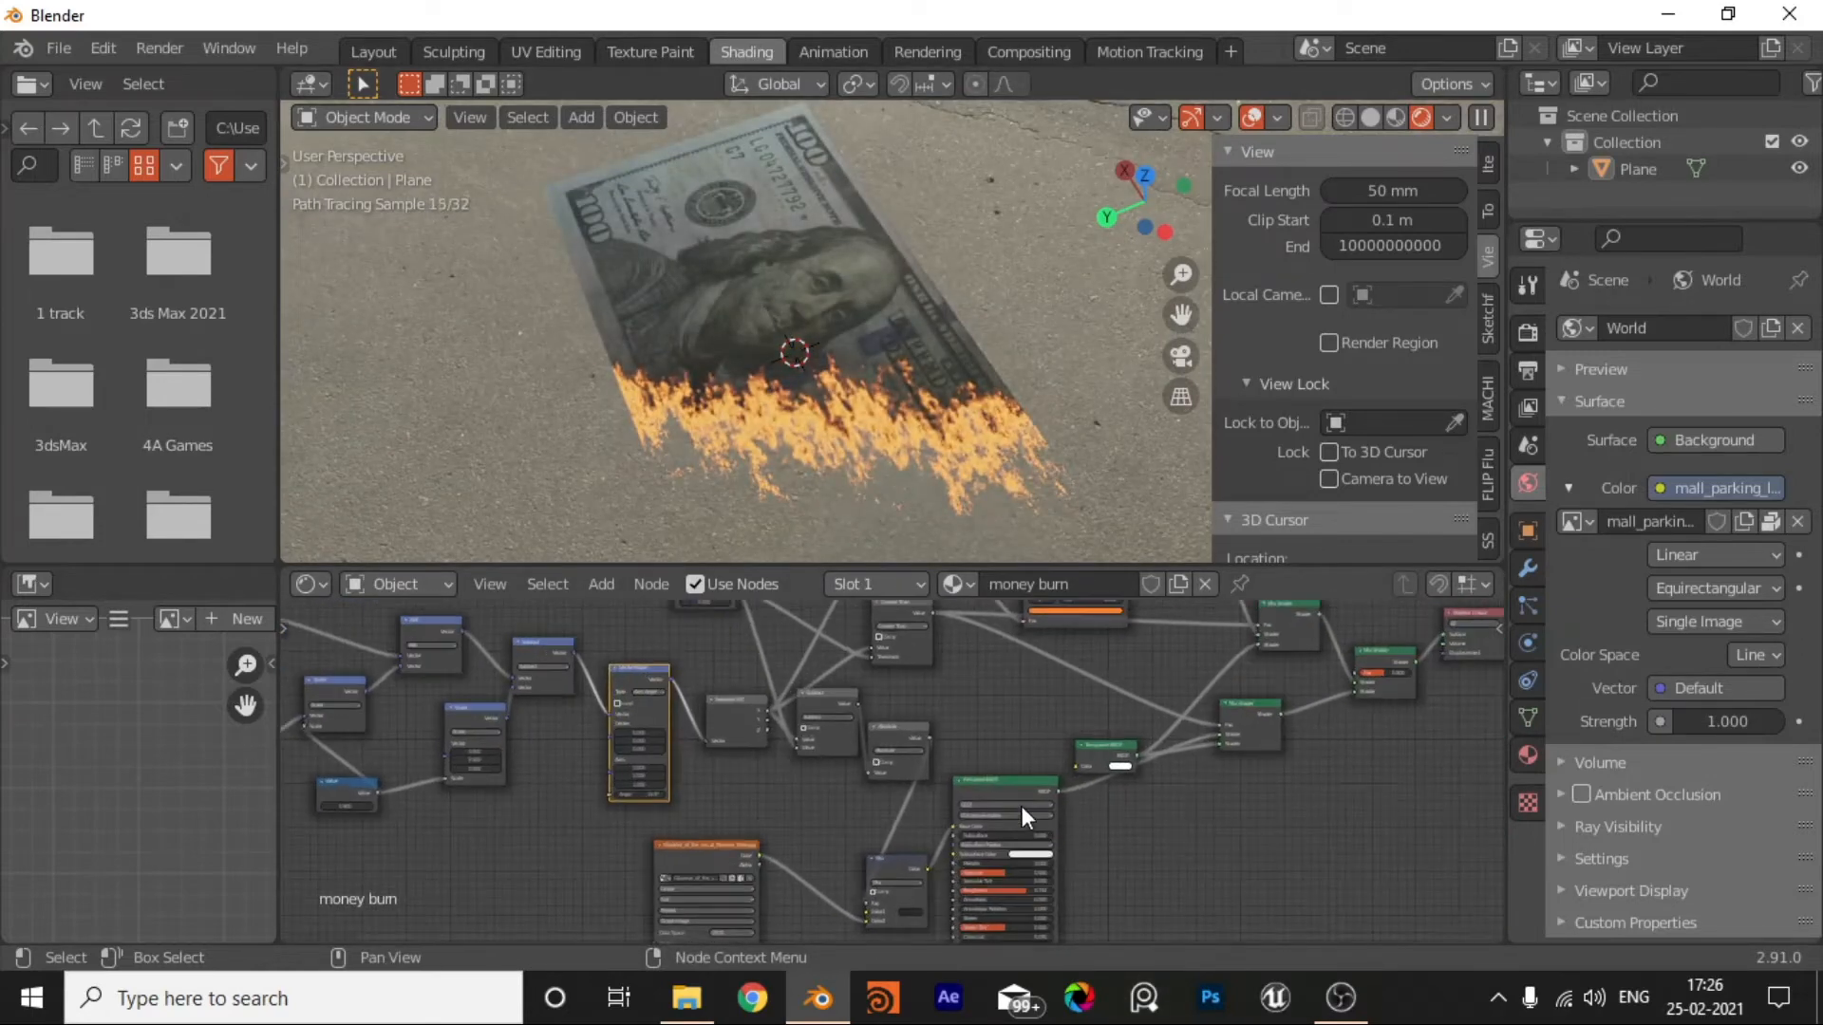
{"action": "left_click_drag", "start_coordinate": [1012, 795], "coordinate": [1059, 799]}
{"action": "scroll", "coordinate": [1224, 815], "scroll_direction": "up", "scroll_amount": 4}
{"action": "middle_click_drag", "start_coordinate": [1248, 820], "coordinate": [1135, 828]}
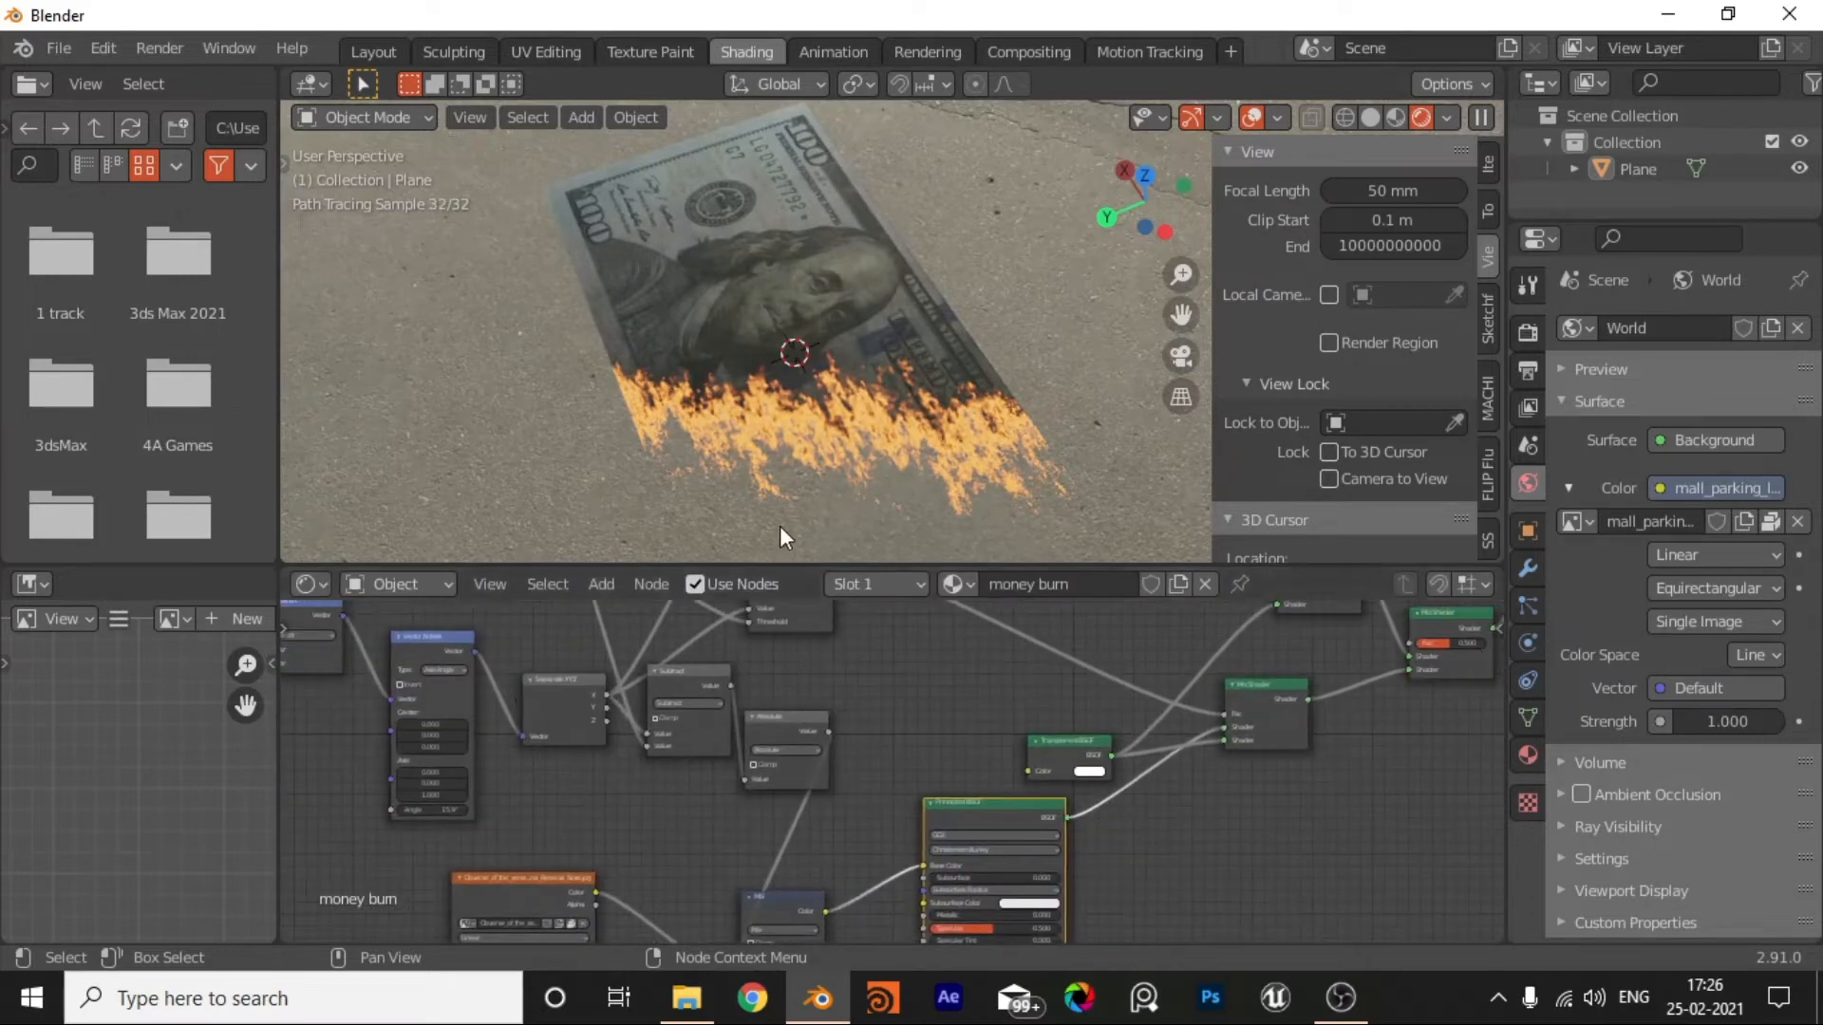
Step: Set the Noise Texture's Scale to 10.000, Detail to 14.500 and Roughness to 0.733
{"action": "scroll", "coordinate": [777, 408], "scroll_direction": "up", "scroll_amount": 2}
{"action": "middle_click_drag", "start_coordinate": [817, 406], "coordinate": [827, 390], "text": "shift"}
{"action": "middle_click_drag", "start_coordinate": [683, 705], "coordinate": [958, 674]}
{"action": "scroll", "coordinate": [958, 674], "scroll_direction": "down", "scroll_amount": 3}
{"action": "middle_click_drag", "start_coordinate": [585, 754], "coordinate": [801, 786]}
{"action": "scroll", "coordinate": [801, 786], "scroll_direction": "up", "scroll_amount": 8}
{"action": "middle_click_drag", "start_coordinate": [426, 844], "coordinate": [807, 821]}
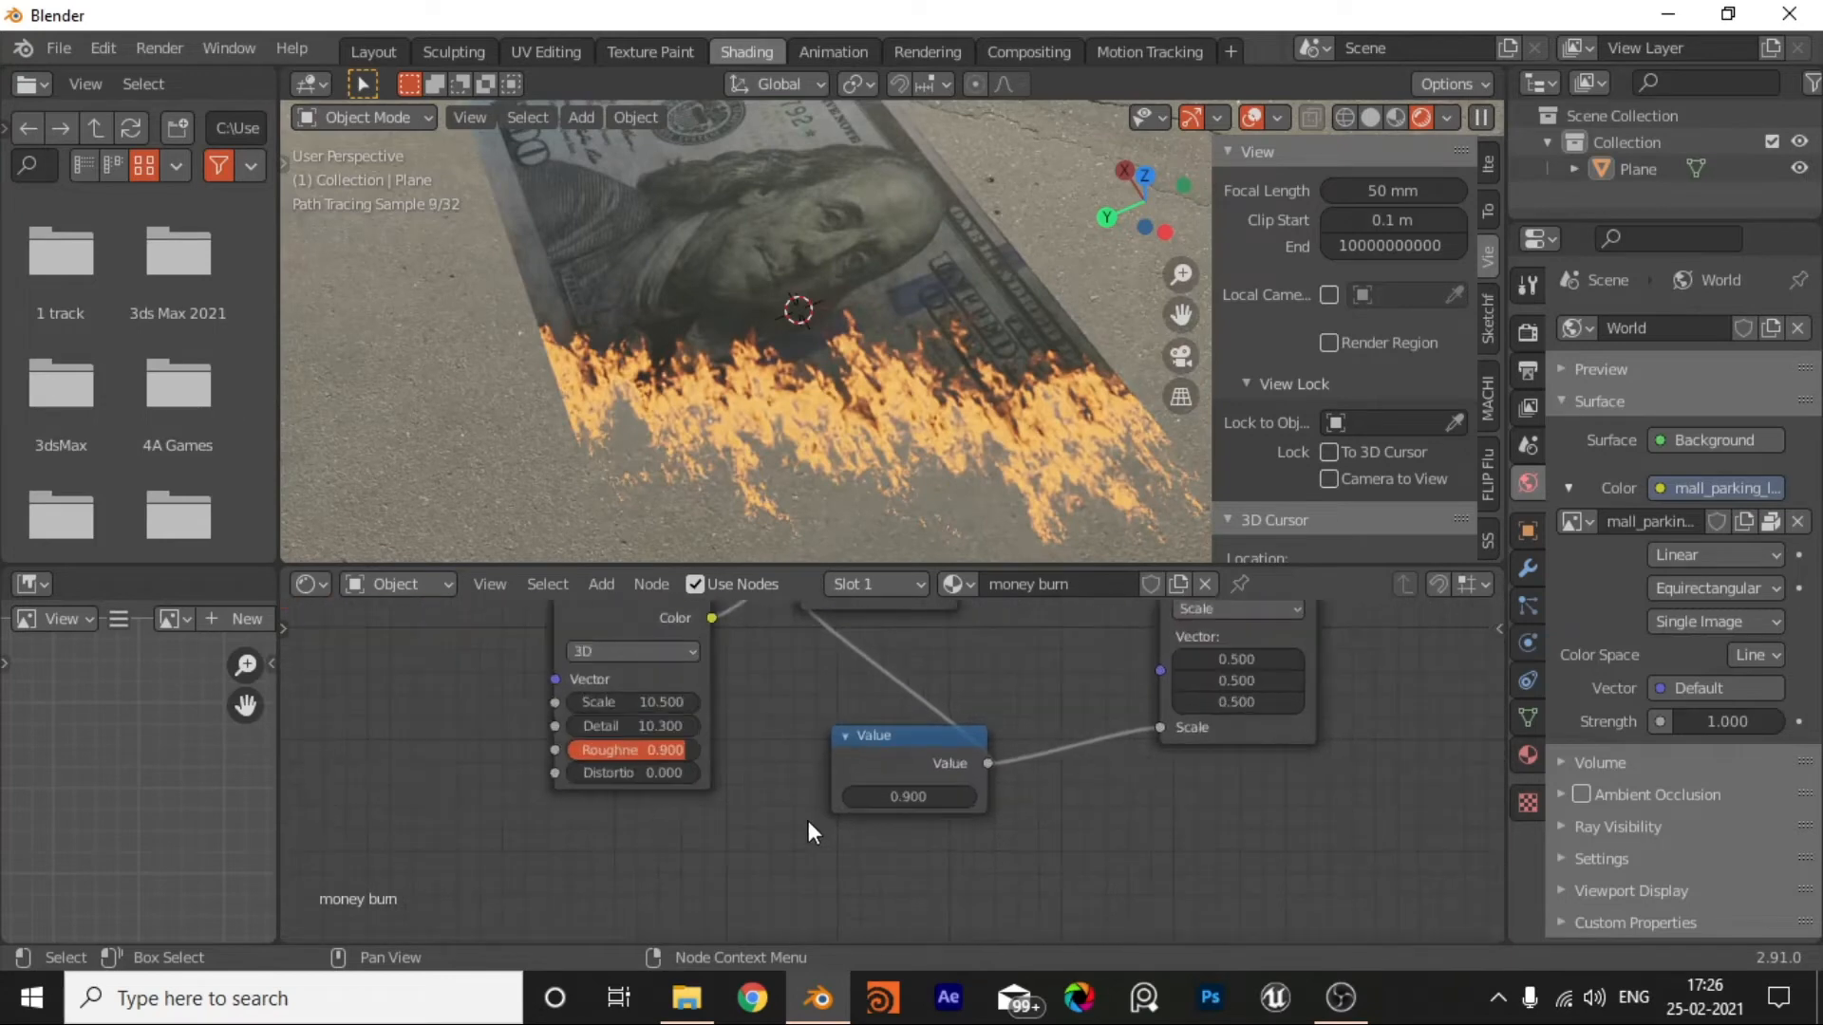
{"action": "scroll", "coordinate": [807, 821], "scroll_direction": "up", "scroll_amount": 3}
{"action": "middle_click_drag", "start_coordinate": [516, 807], "coordinate": [762, 817]}
{"action": "scroll", "coordinate": [761, 817], "scroll_direction": "up", "scroll_amount": 2}
{"action": "left_click_drag", "start_coordinate": [767, 822], "coordinate": [780, 706]}
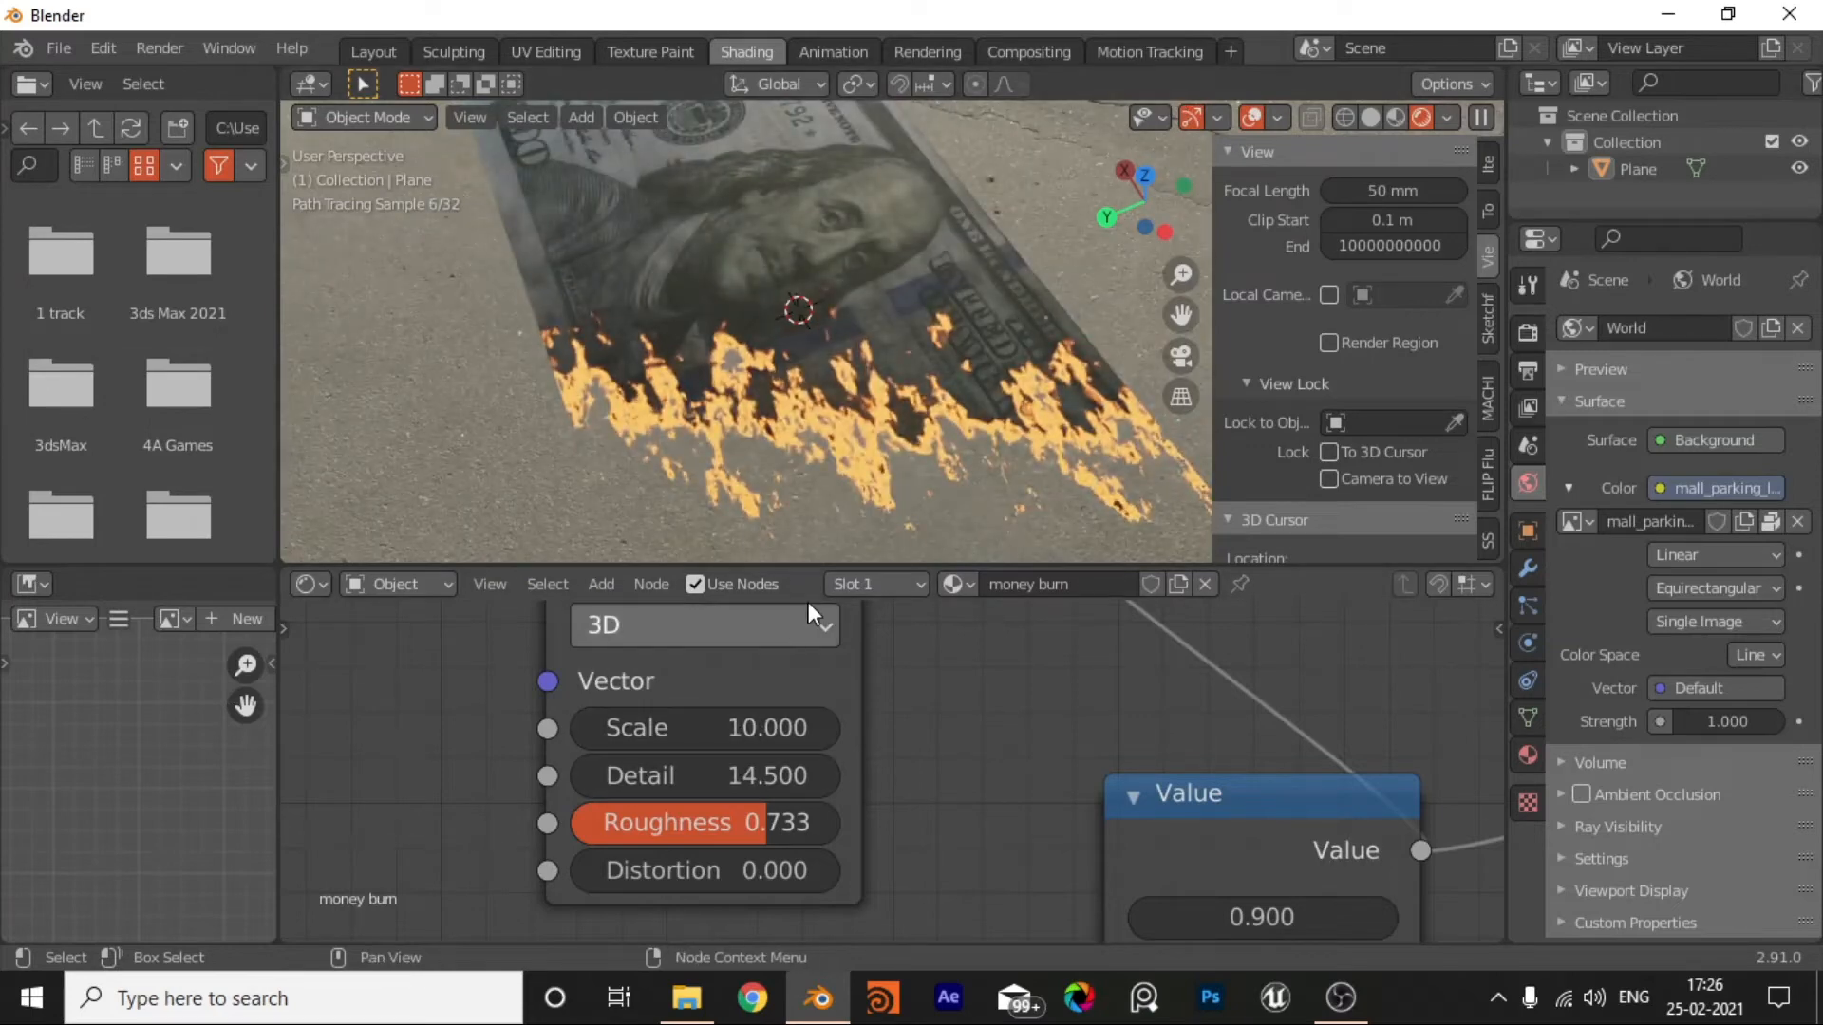
Step: Switch the scene's render engine to Eevee
{"action": "left_click", "coordinate": [1529, 334]}
{"action": "left_click", "coordinate": [1671, 330]}
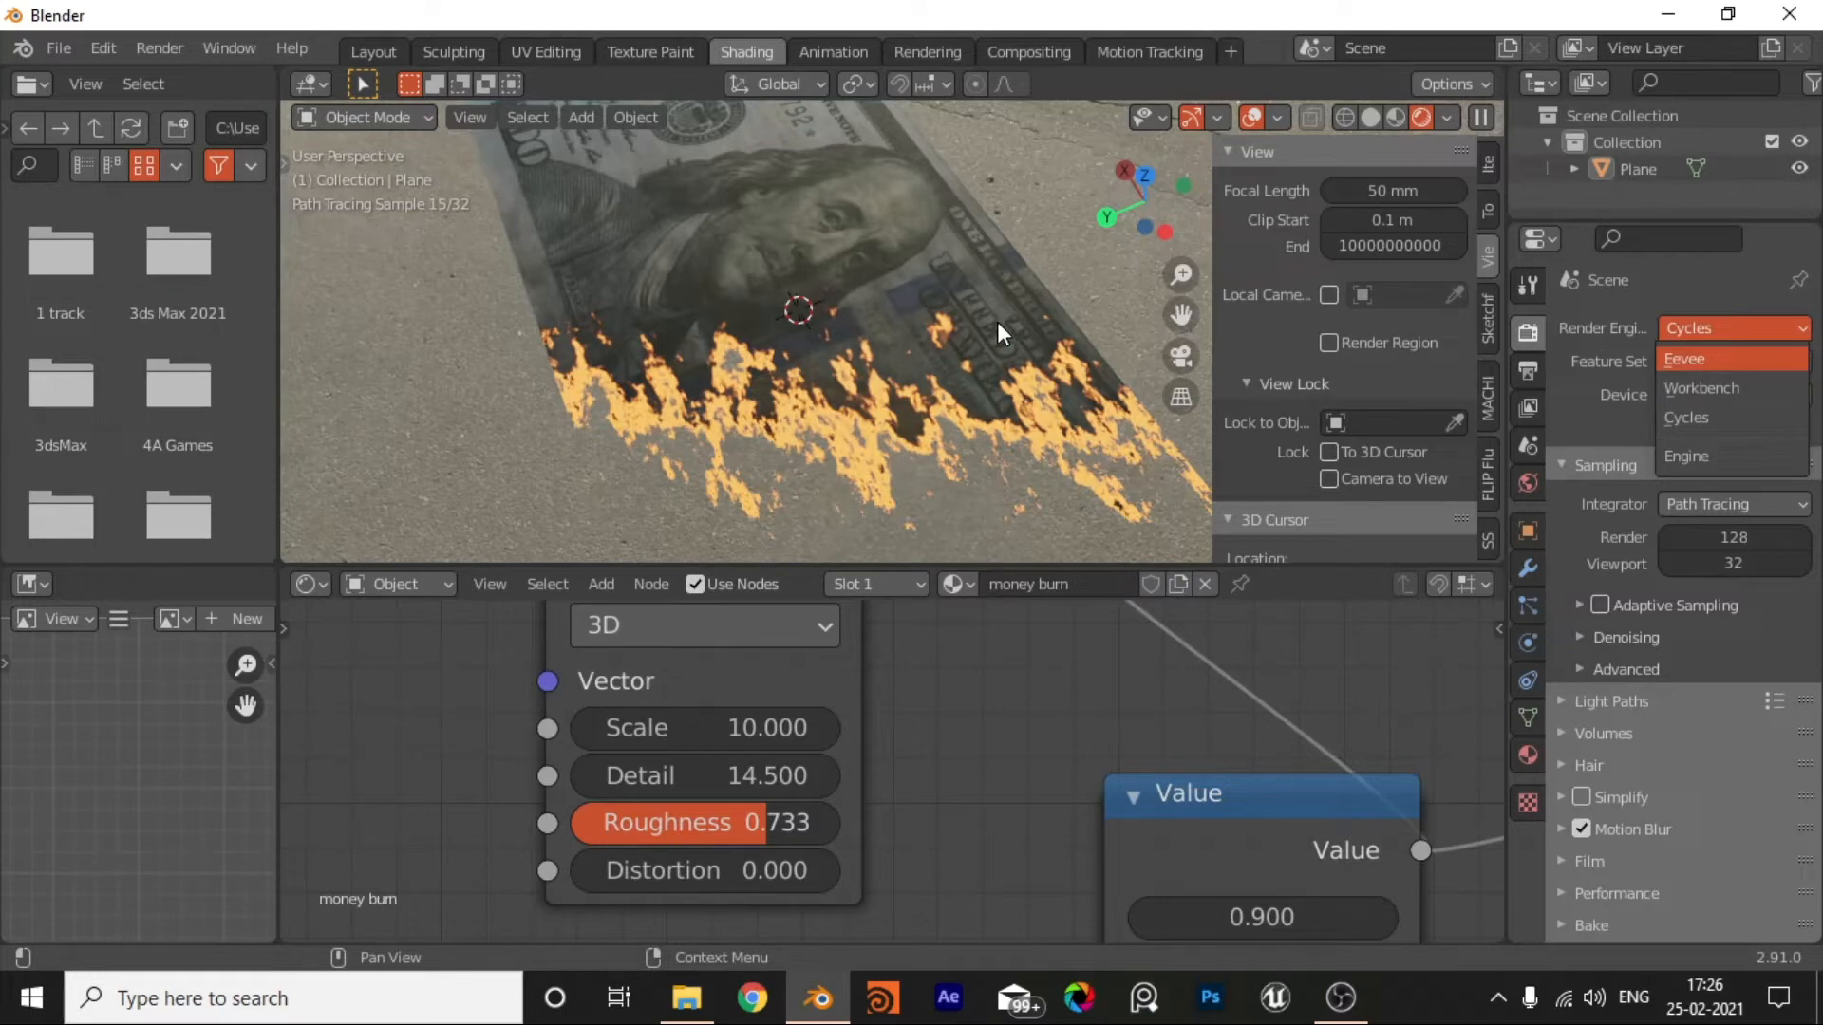
{"action": "key", "text": "Return"}
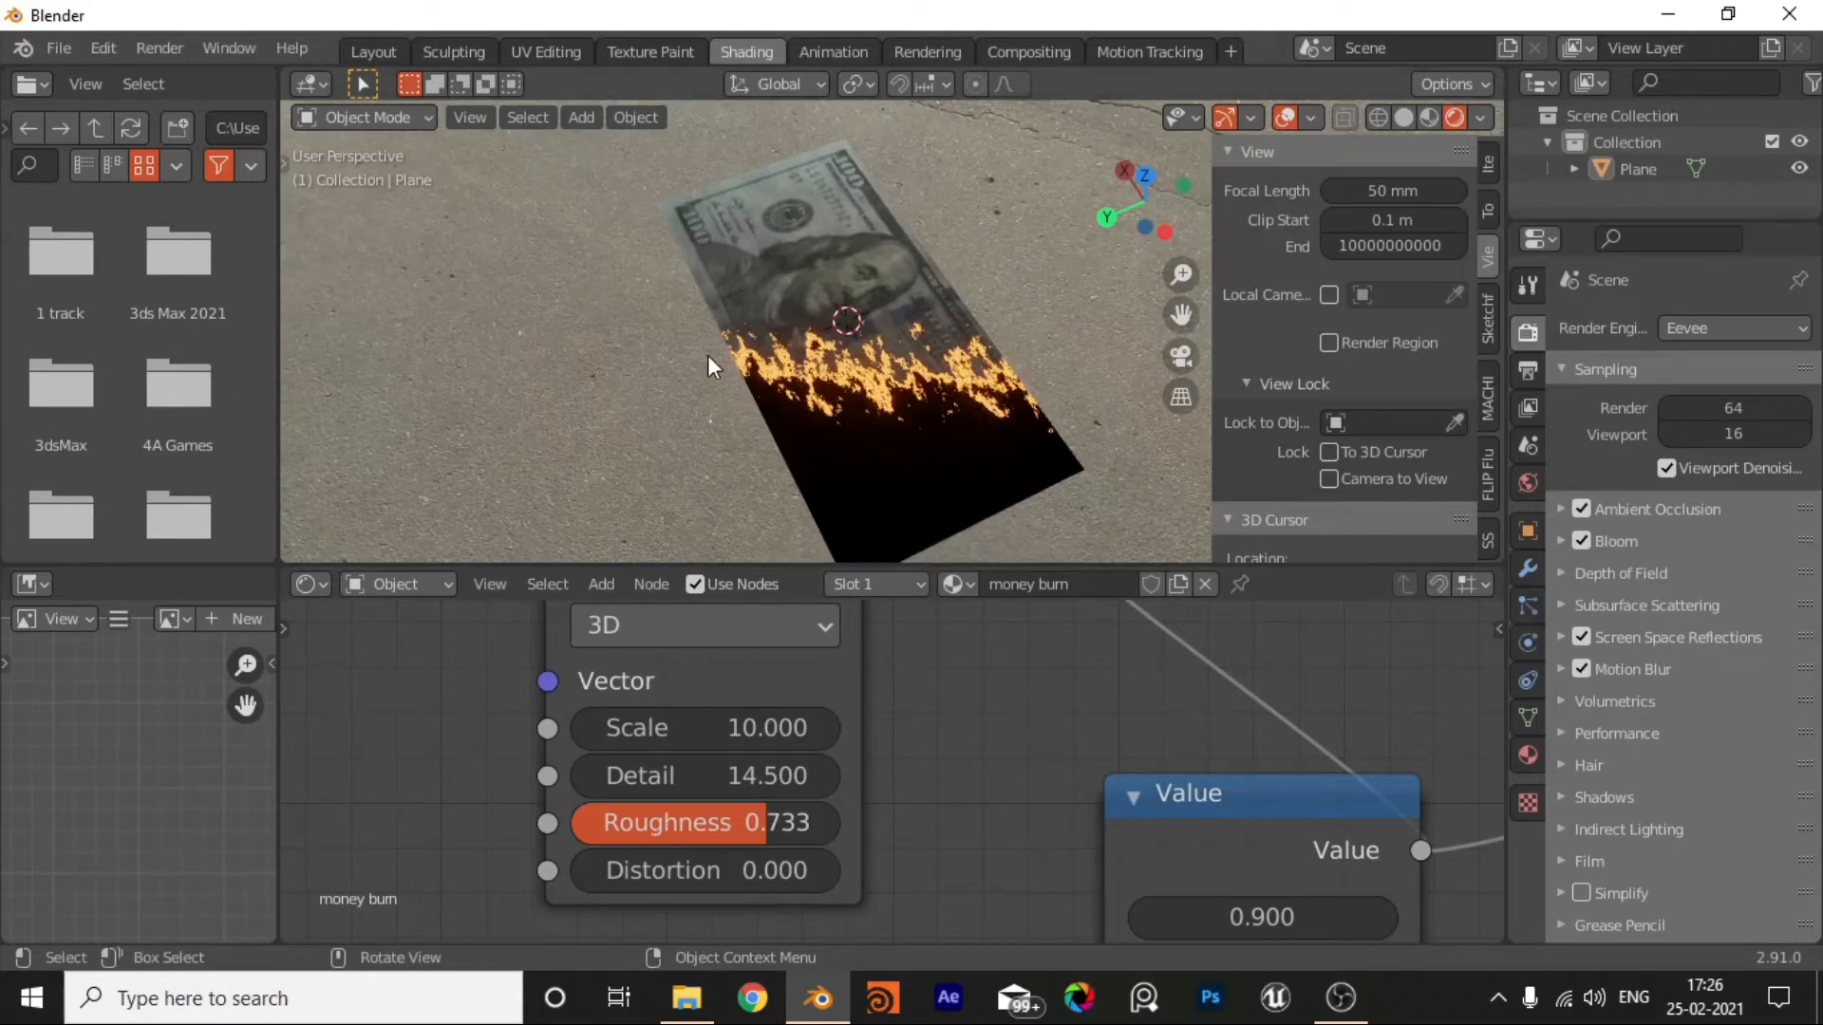
Step: Set the money burn material's Blend Mode to Alpha Clip in its Eevee settings
{"action": "left_click", "coordinate": [1529, 754]}
{"action": "scroll", "coordinate": [1569, 750], "scroll_direction": "down", "scroll_amount": 8}
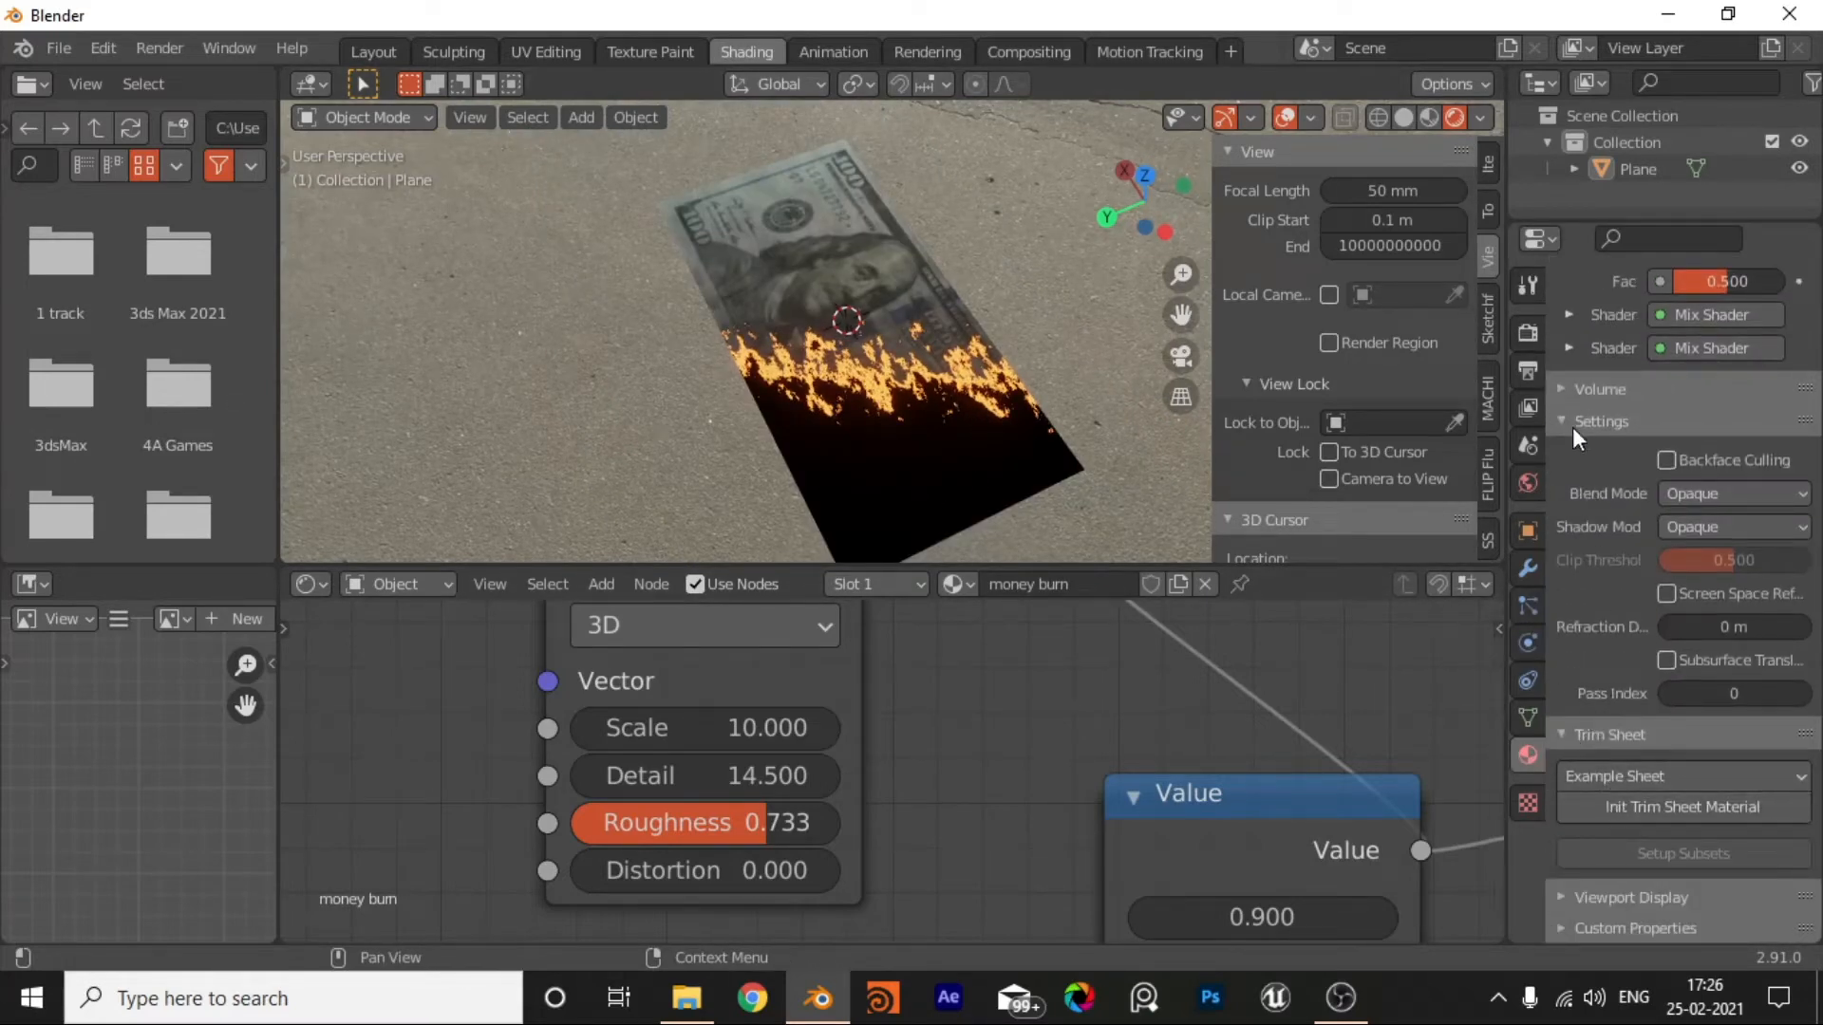
{"action": "left_click", "coordinate": [1588, 422]}
{"action": "left_click", "coordinate": [1588, 517]}
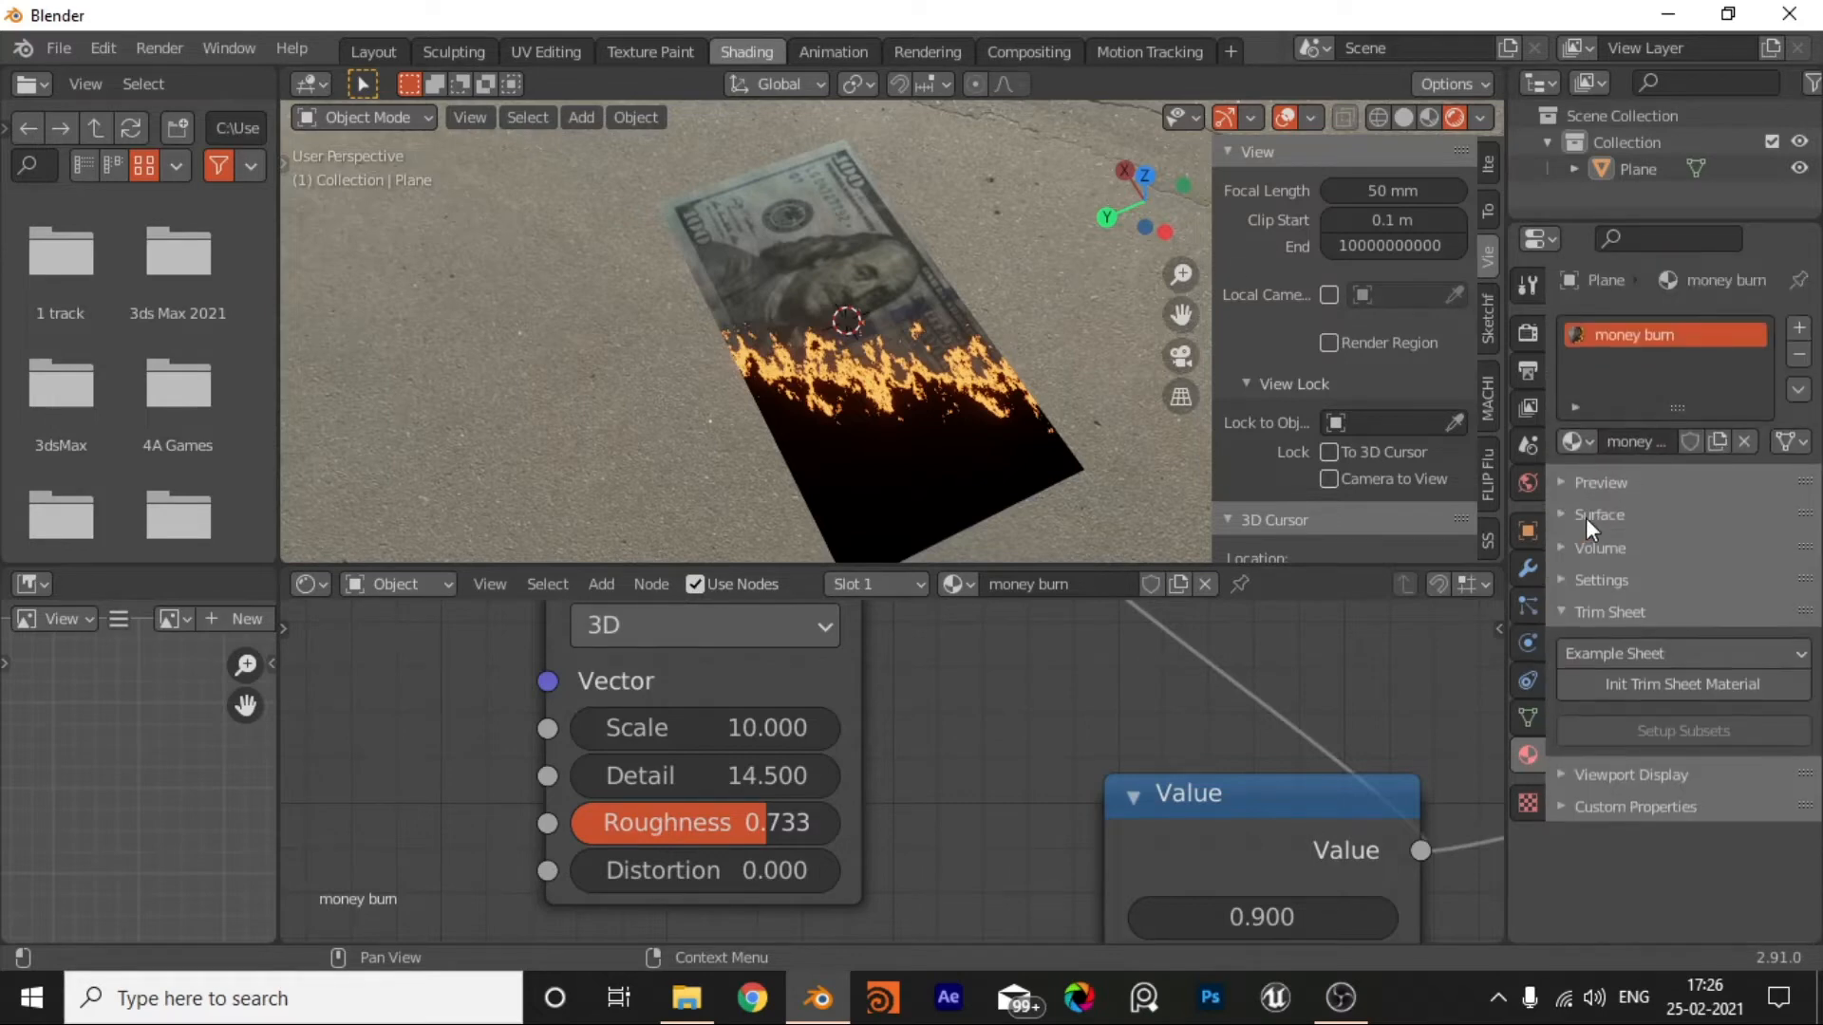
{"action": "left_click", "coordinate": [1572, 578]}
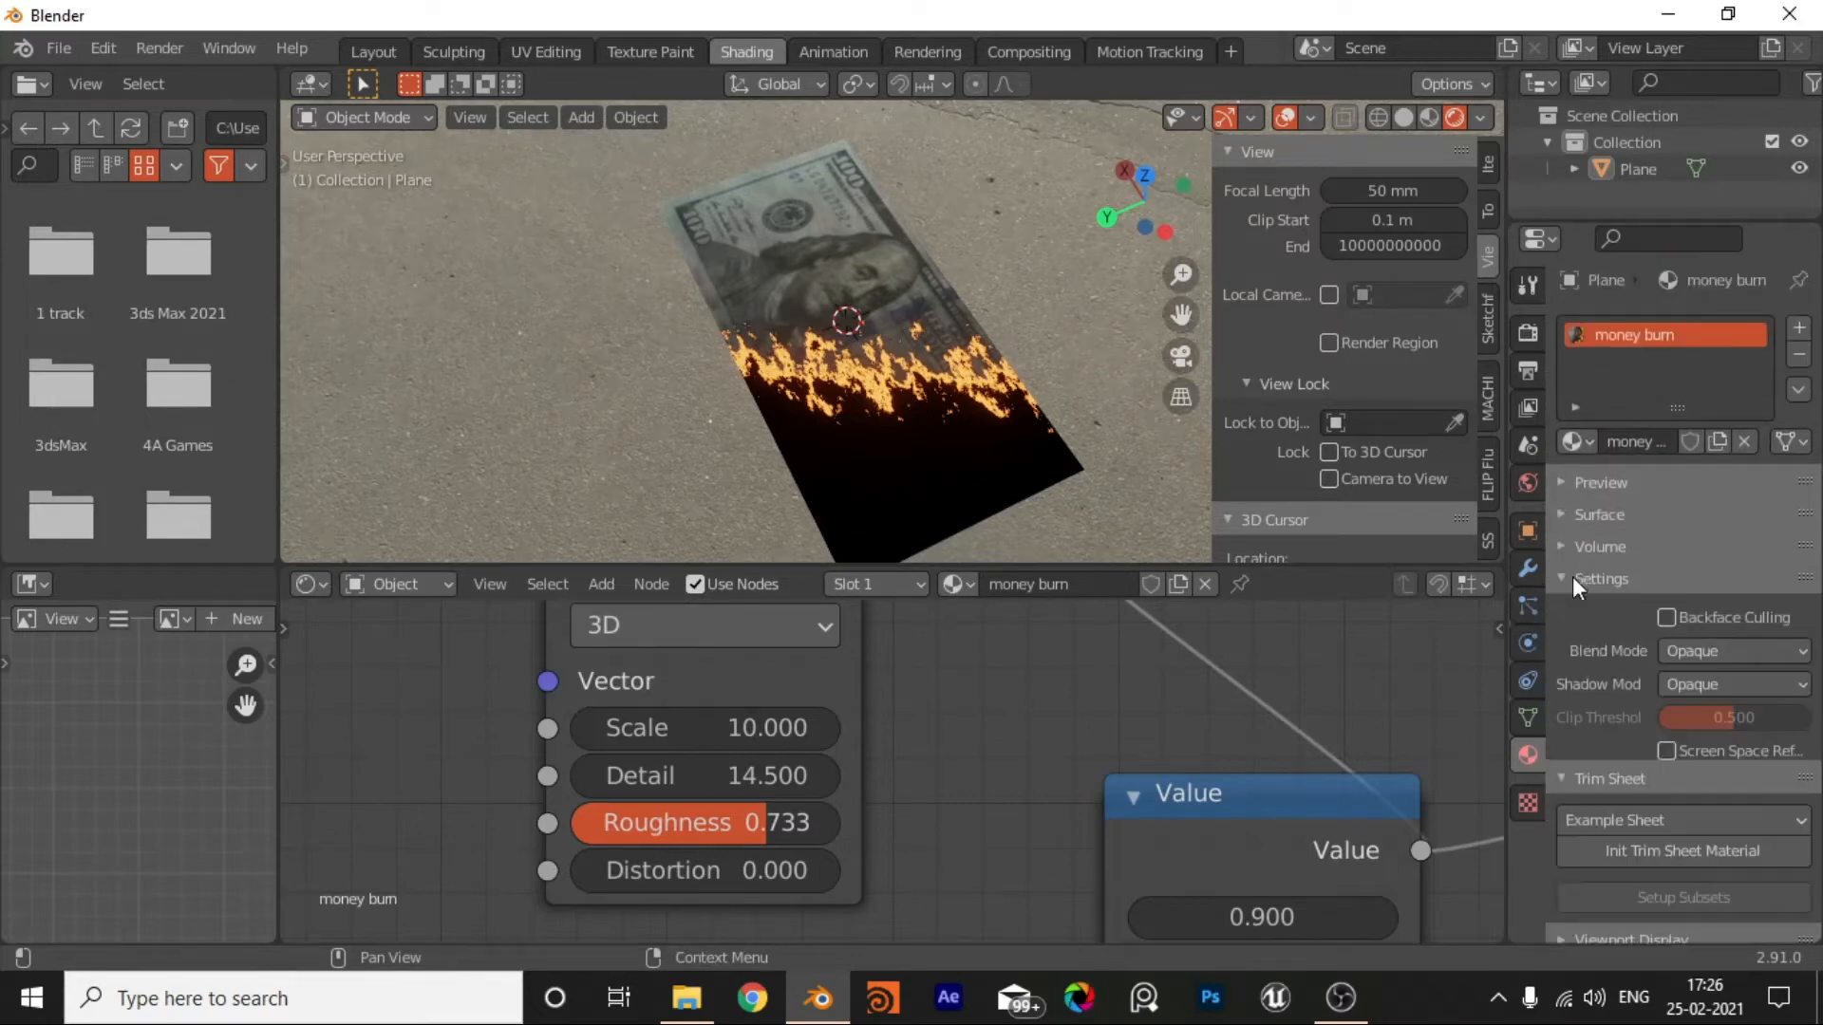
{"action": "left_click", "coordinate": [1711, 651]}
{"action": "left_click", "coordinate": [1709, 711]}
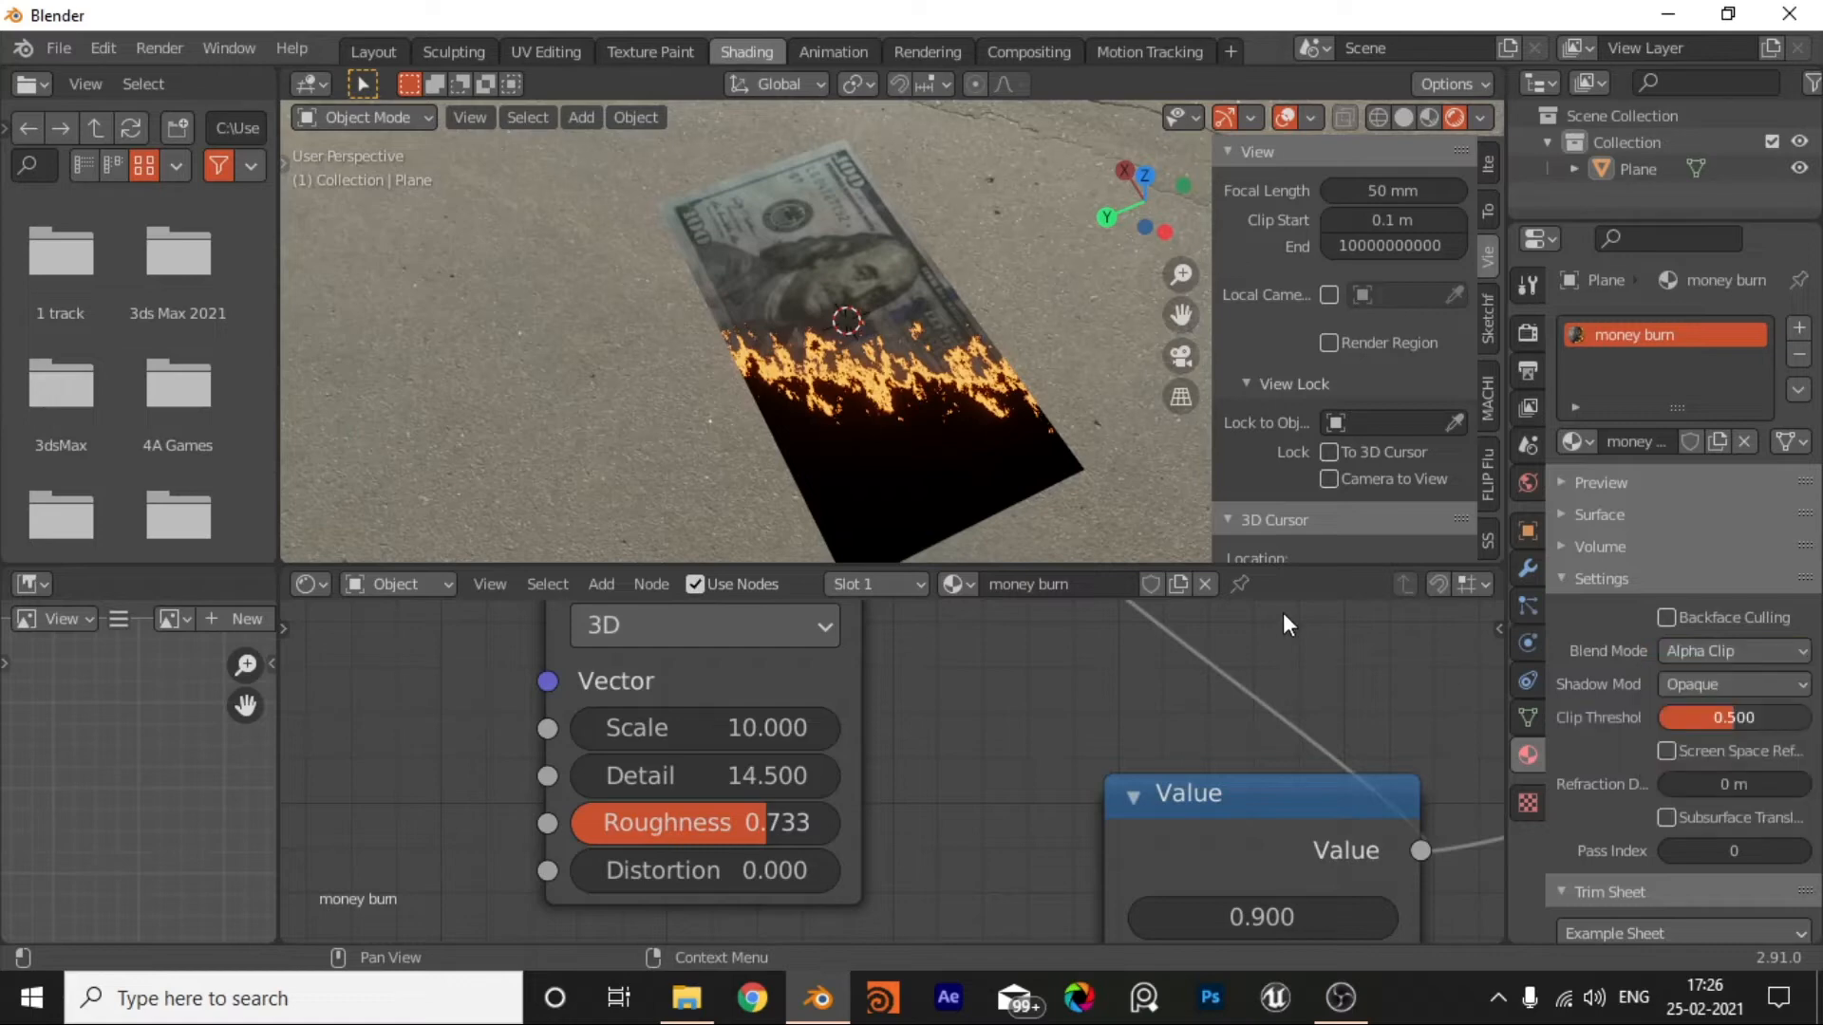
Step: Try Alpha Hashed and Alpha Blend as the material's Blend Mode, returning to Alpha Clip
{"action": "left_click", "coordinate": [1744, 652]}
{"action": "left_click", "coordinate": [1737, 742]}
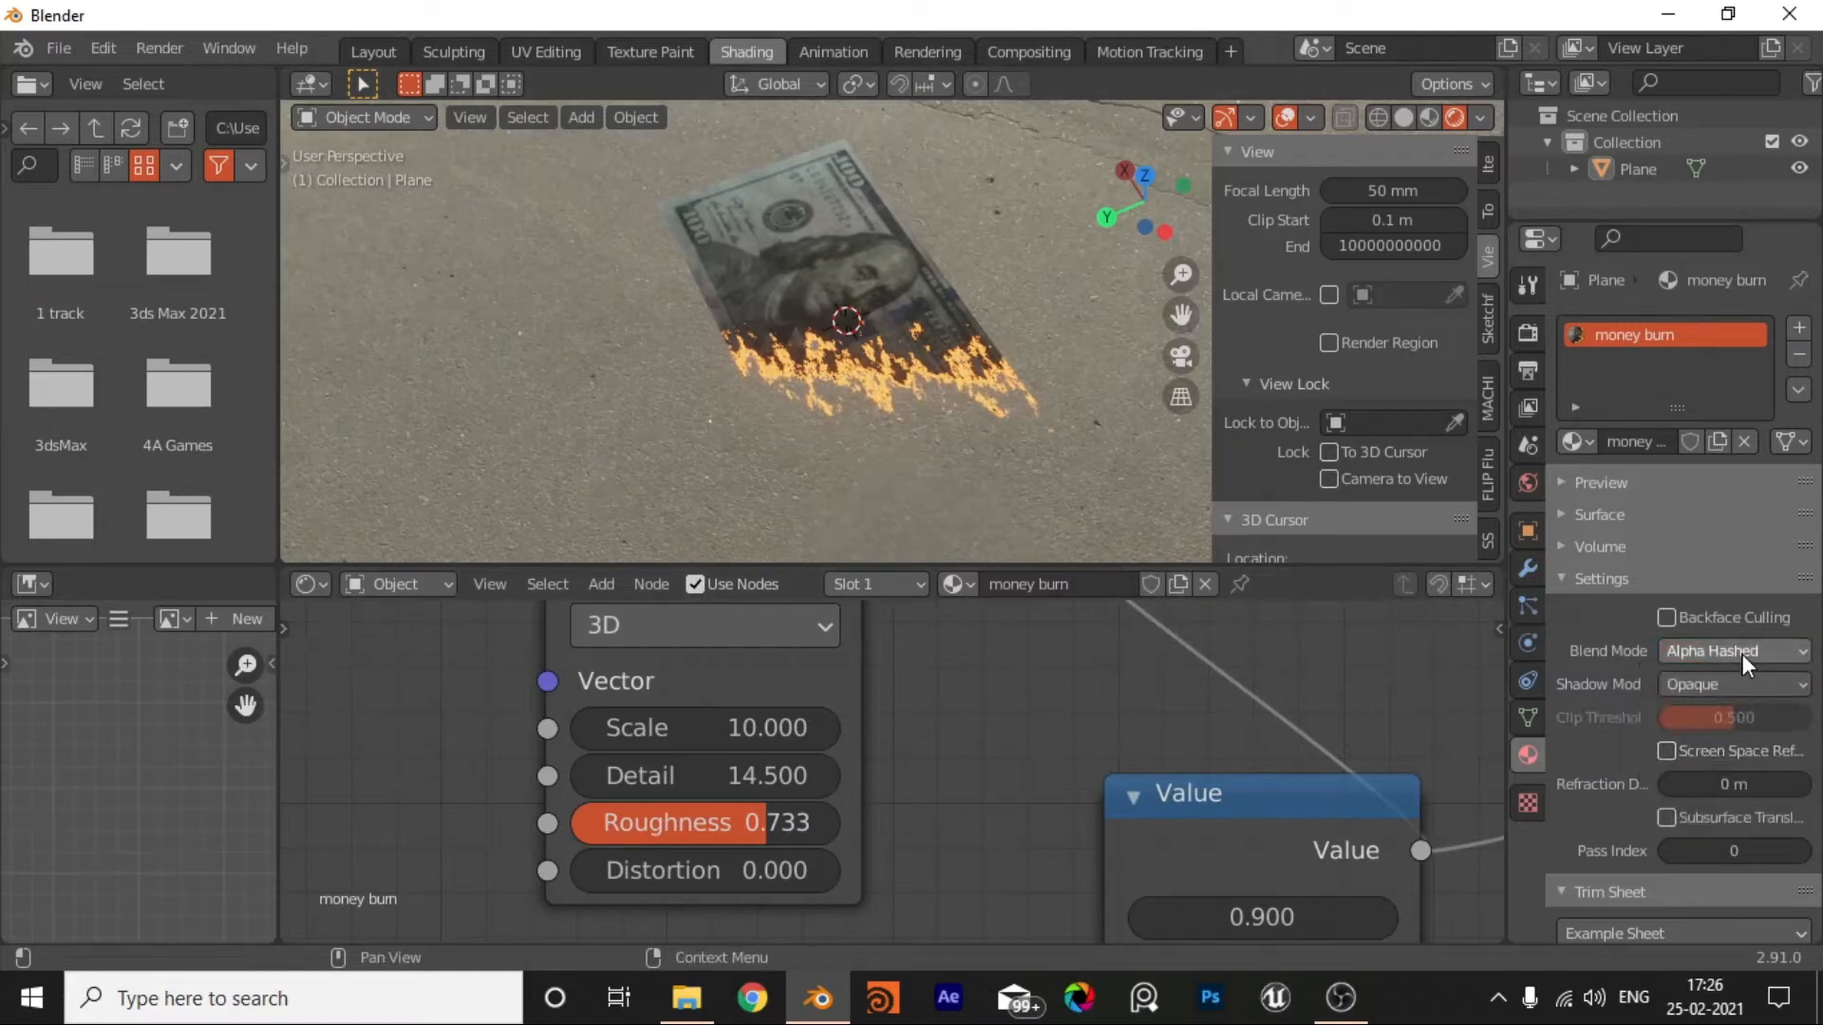
{"action": "left_click", "coordinate": [1742, 652]}
{"action": "left_click", "coordinate": [1734, 765]}
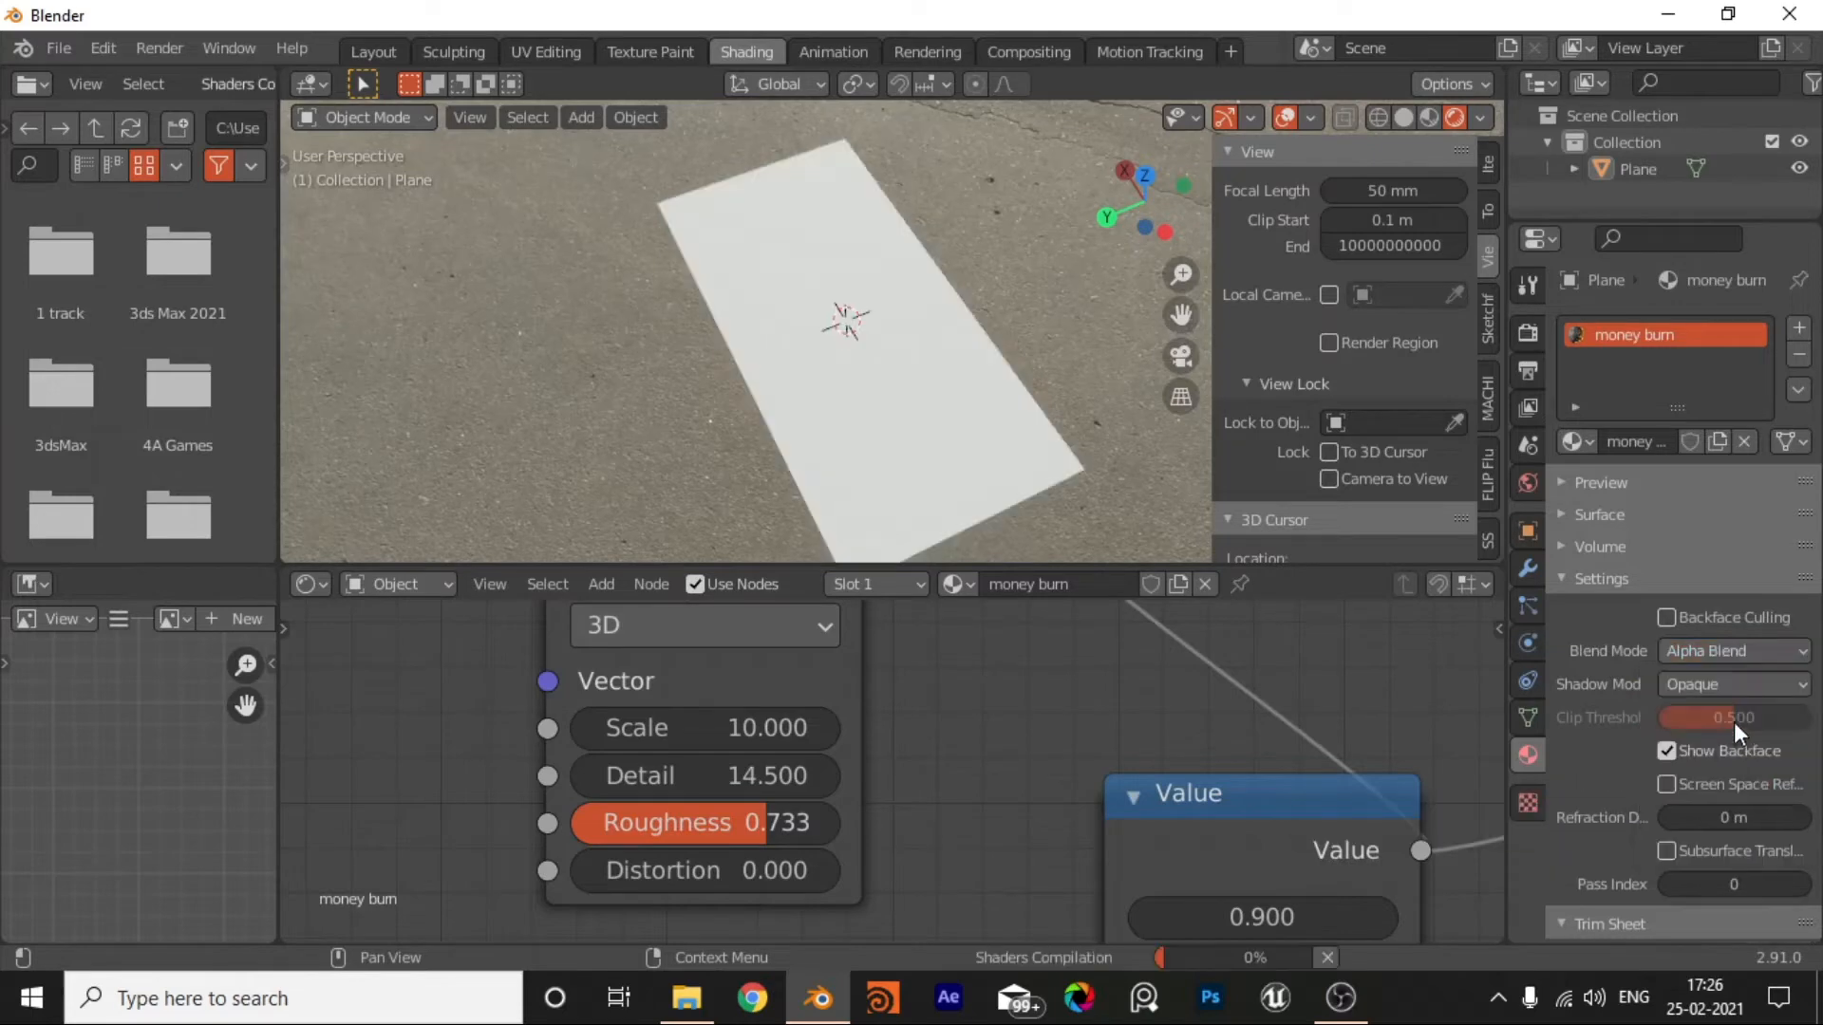
{"action": "left_click", "coordinate": [1741, 653]}
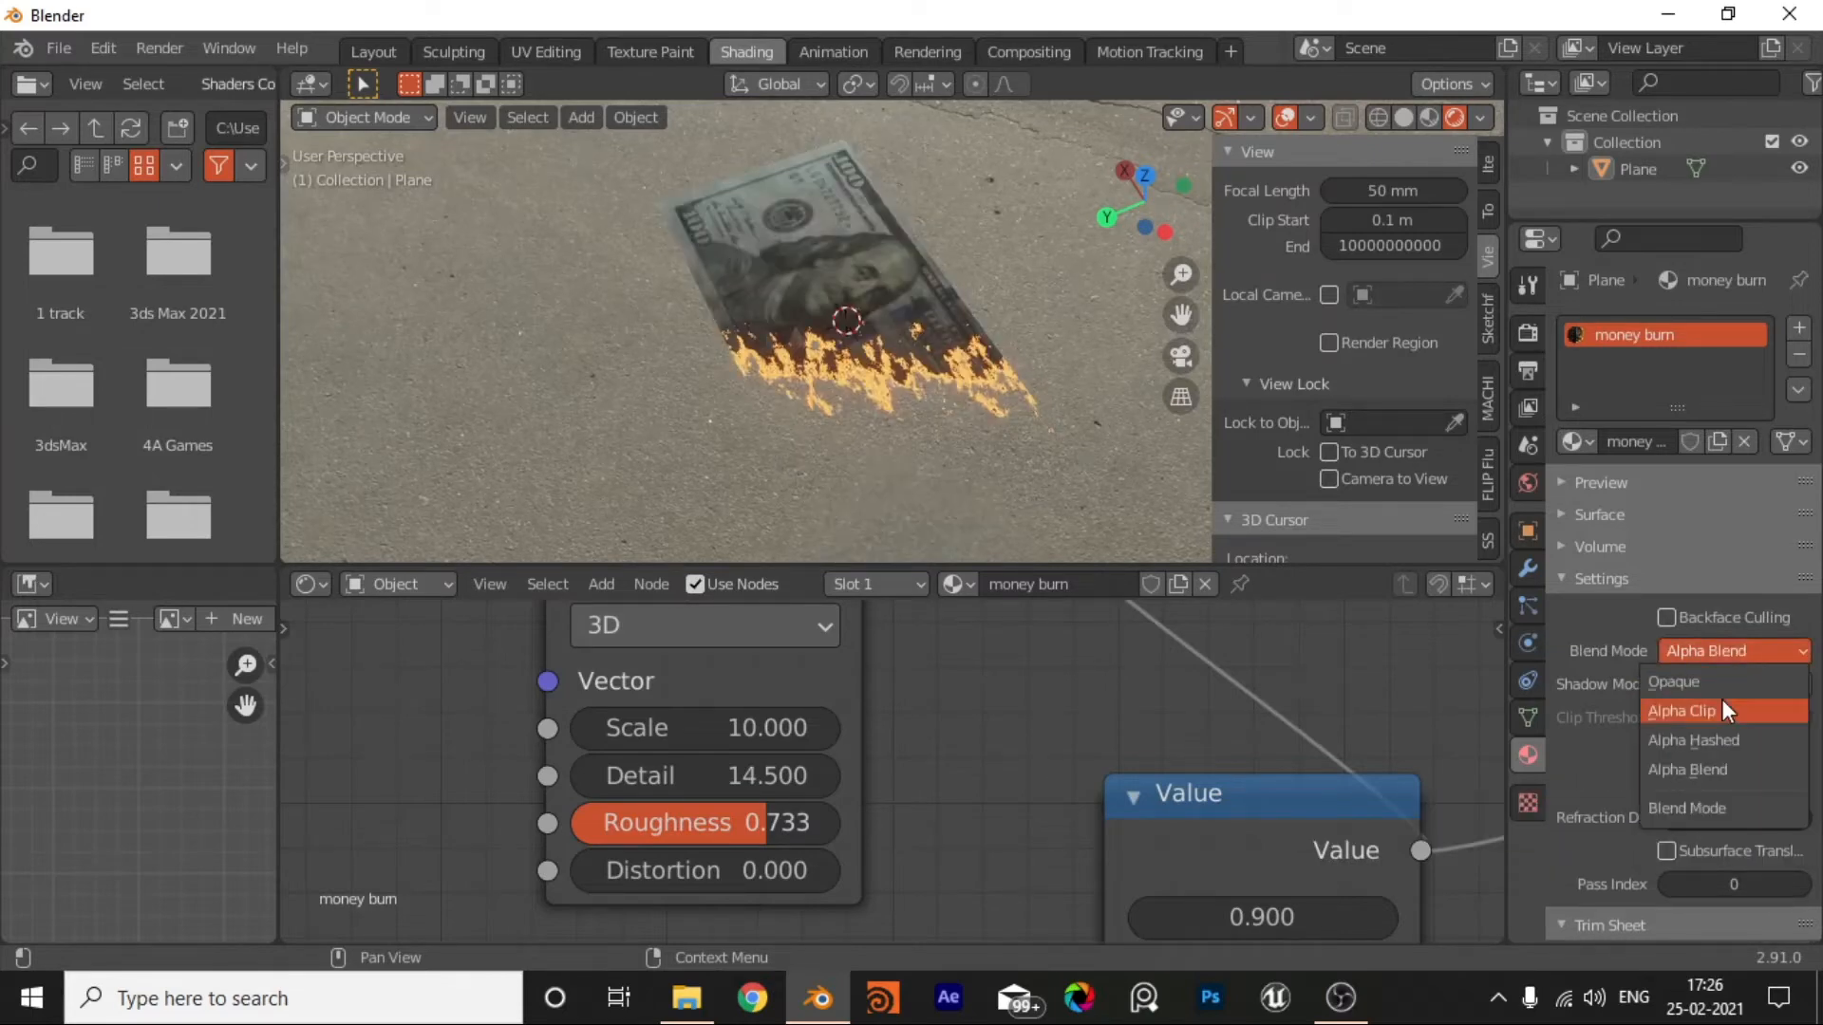
{"action": "left_click", "coordinate": [1694, 710]}
{"action": "middle_click_drag", "start_coordinate": [1004, 425], "coordinate": [969, 237]}
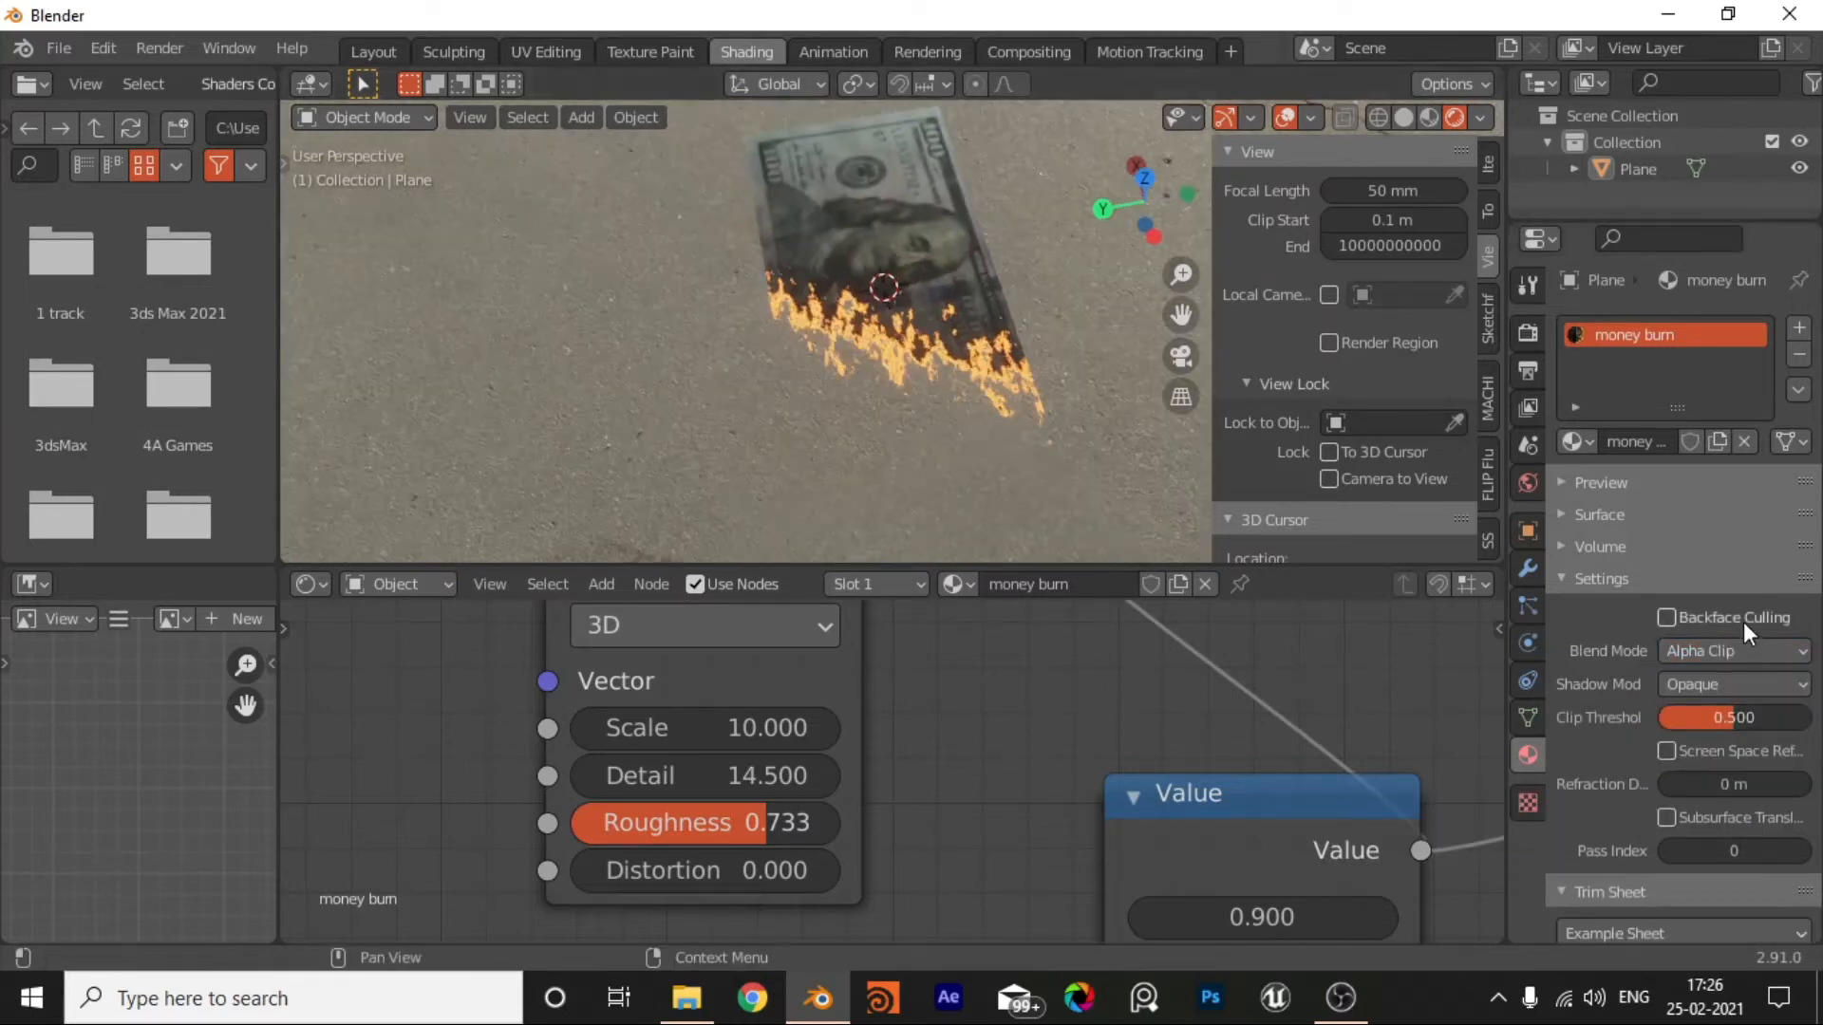
{"action": "left_click", "coordinate": [1804, 653]}
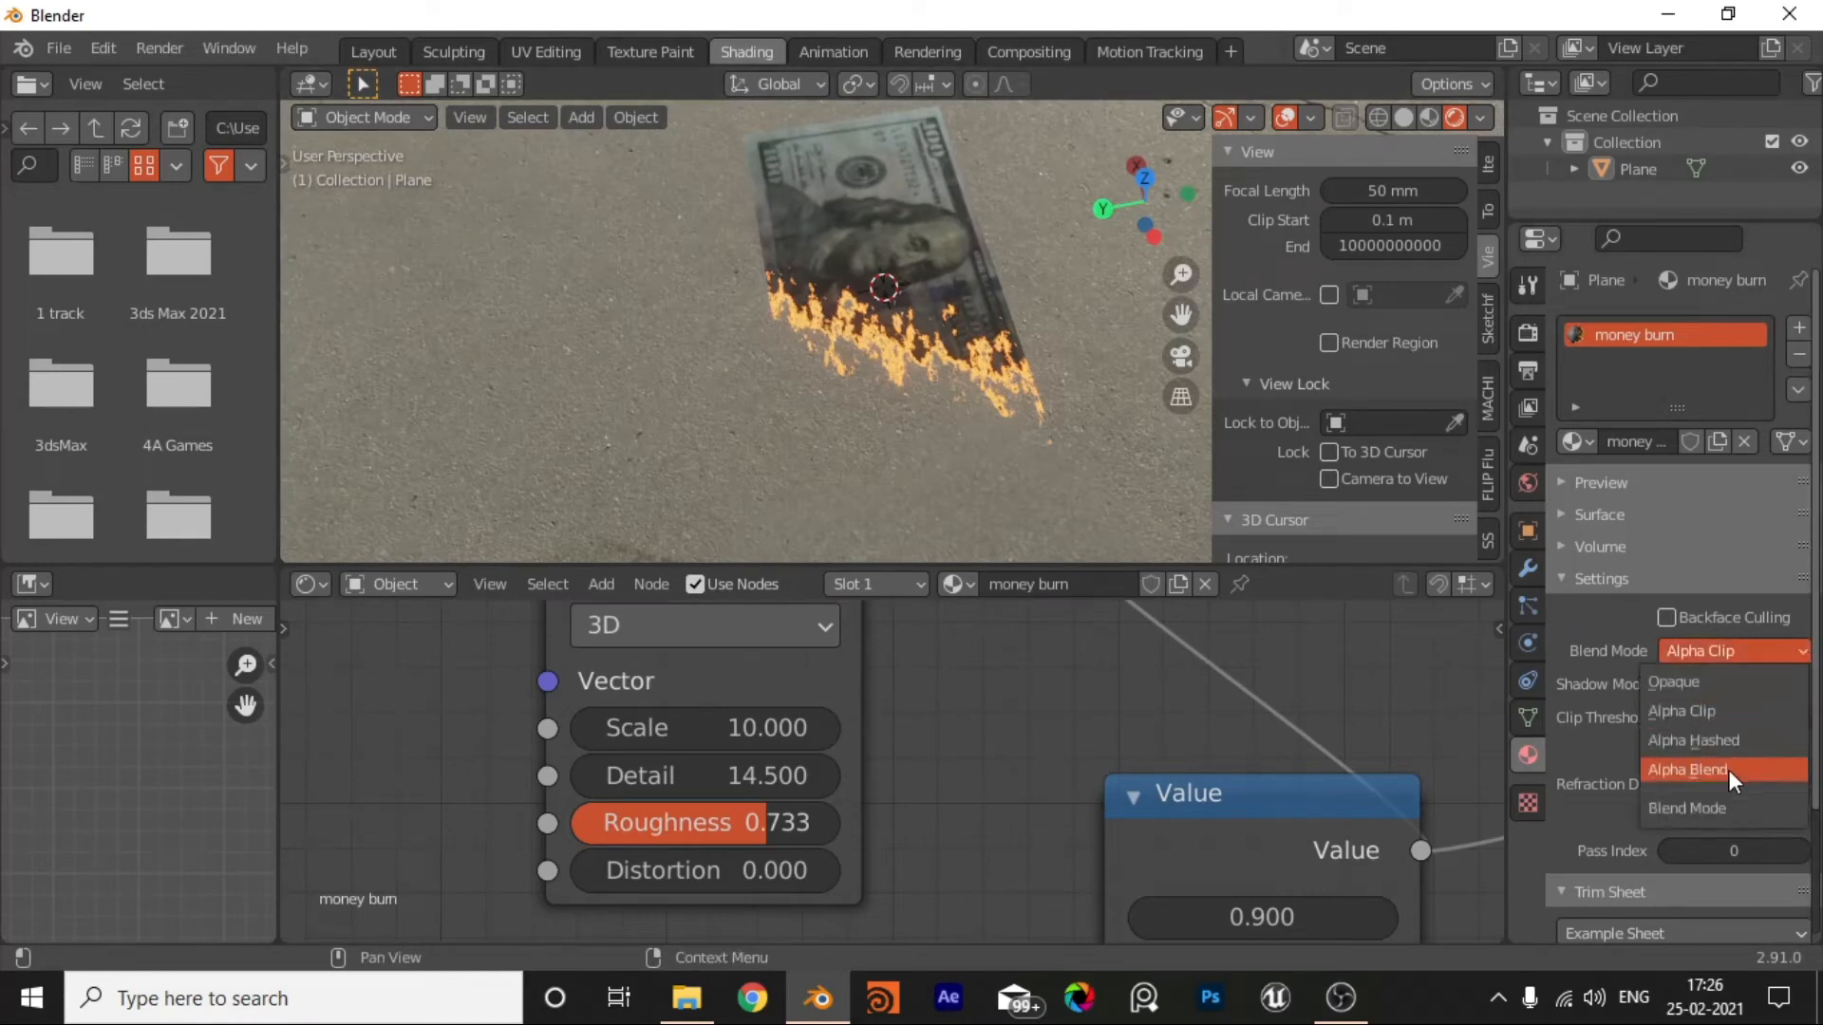
{"action": "left_click", "coordinate": [1728, 770]}
{"action": "left_click", "coordinate": [1753, 660]}
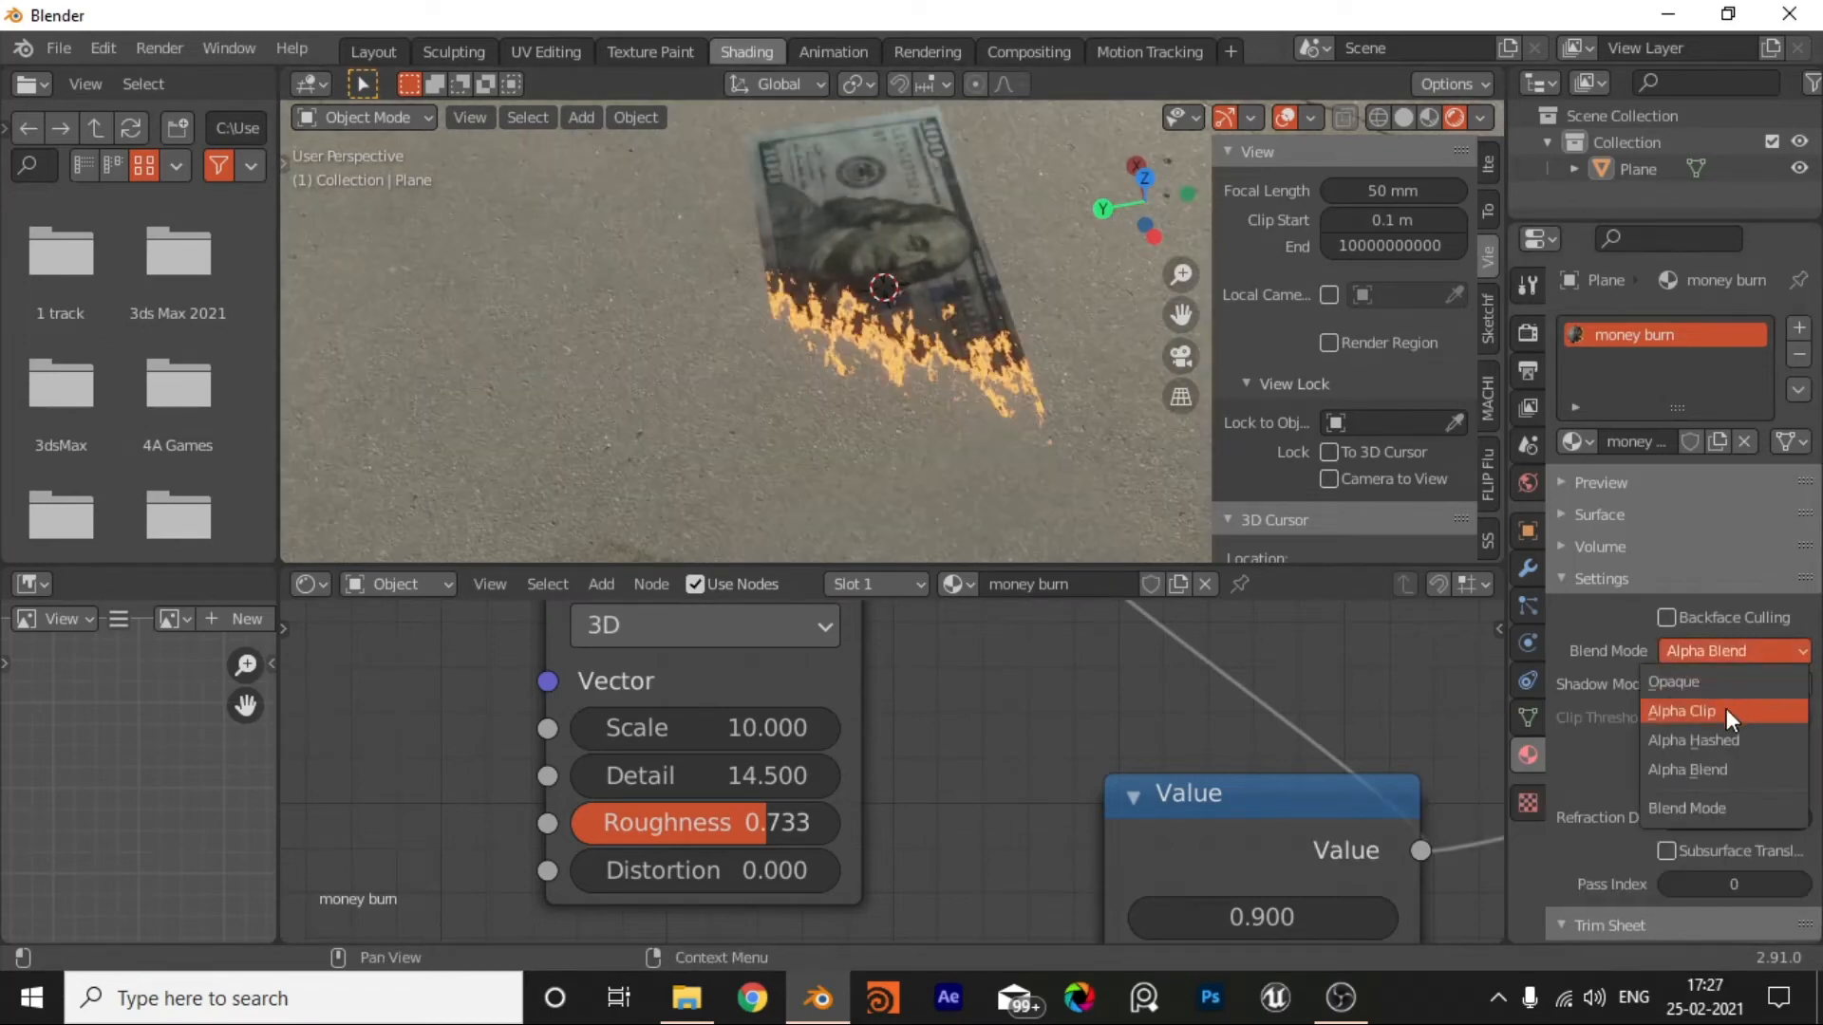
{"action": "left_click", "coordinate": [1727, 710]}
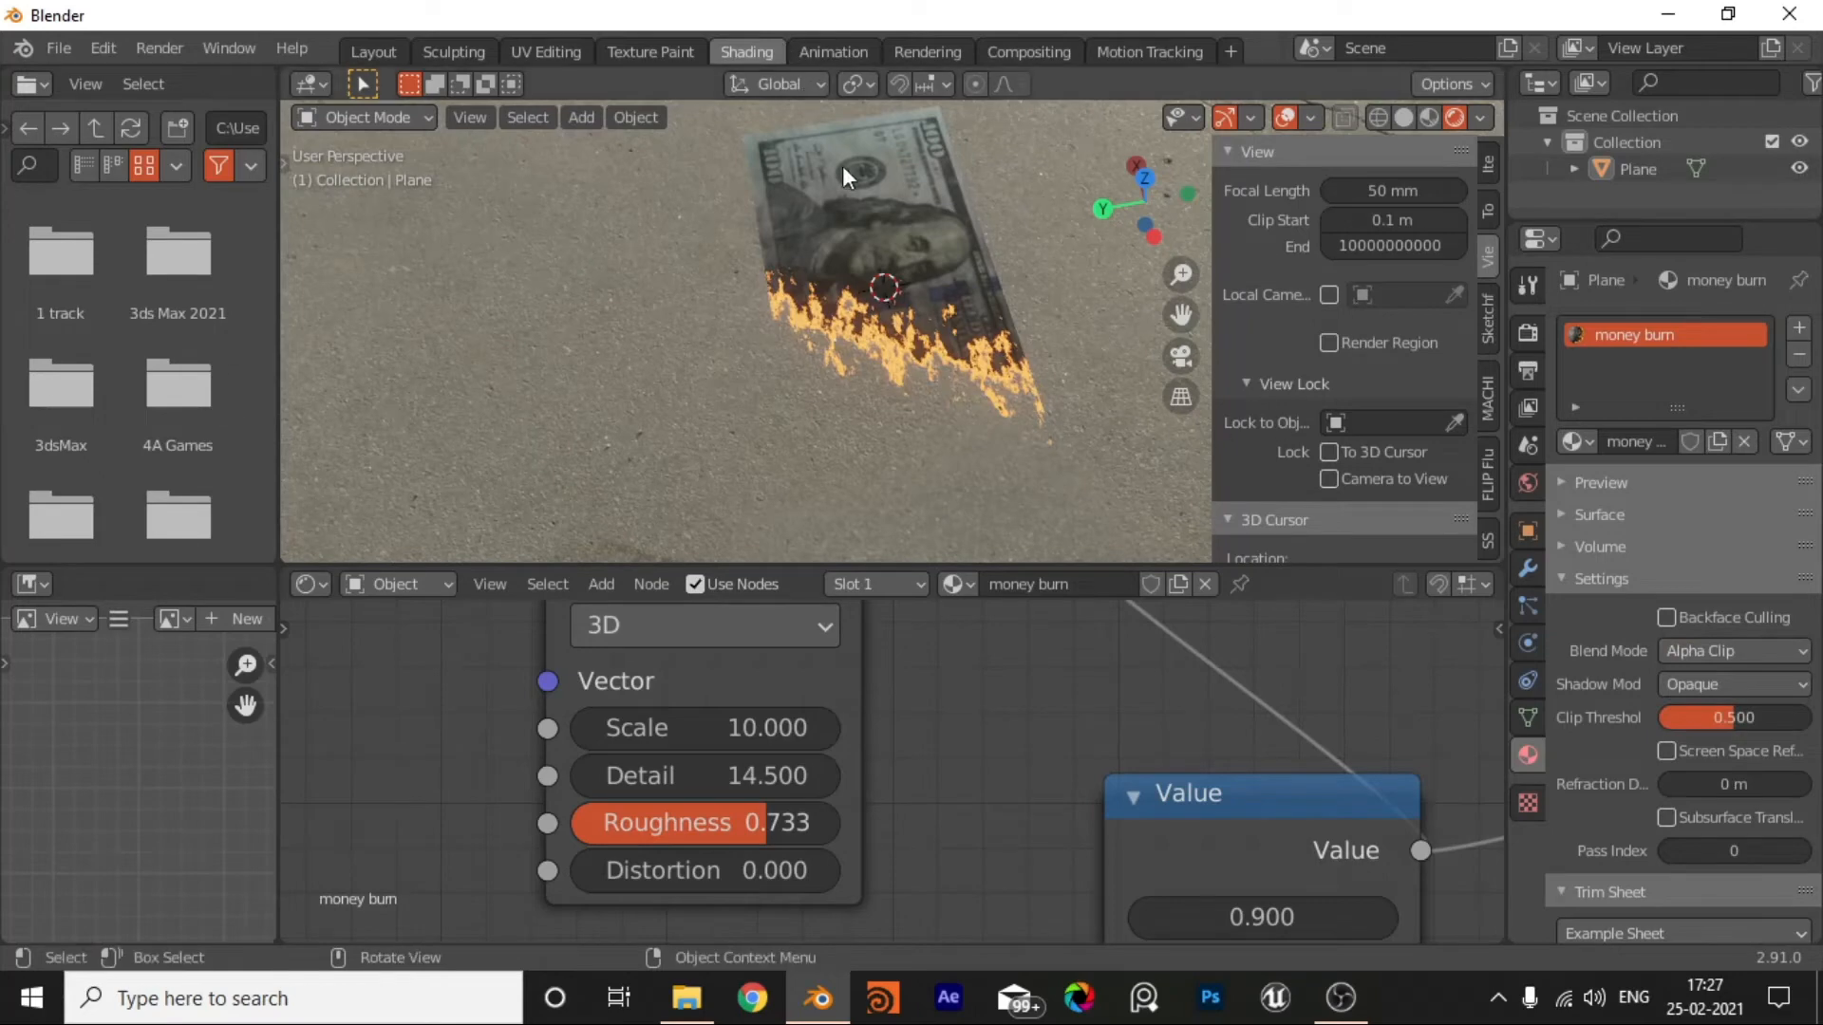
Step: Examine the complete money burn node tree and the burning bill in the viewport
{"action": "scroll", "coordinate": [1174, 665], "scroll_direction": "down", "scroll_amount": 15}
{"action": "middle_click_drag", "start_coordinate": [1252, 698], "coordinate": [1039, 812]}
{"action": "scroll", "coordinate": [1039, 813], "scroll_direction": "down", "scroll_amount": 2}
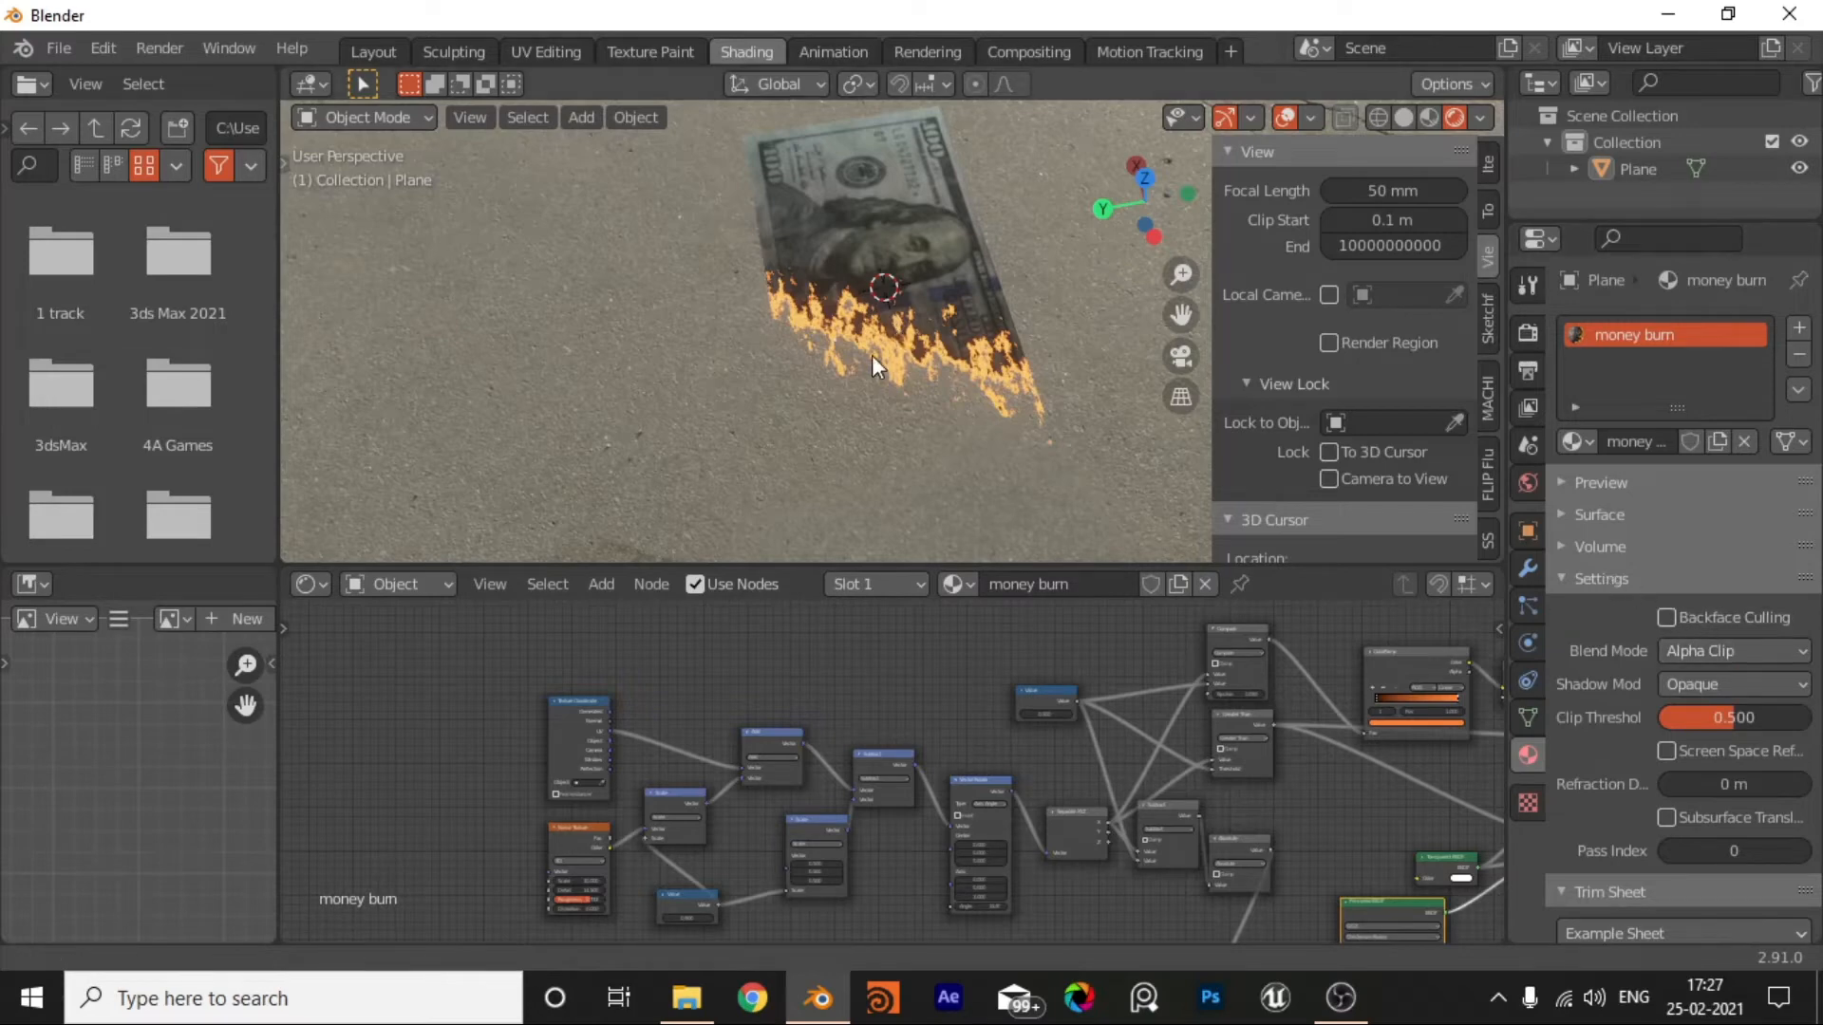
{"action": "scroll", "coordinate": [859, 359], "scroll_direction": "down", "scroll_amount": 4}
{"action": "scroll", "coordinate": [1105, 781], "scroll_direction": "down", "scroll_amount": 2}
{"action": "middle_click_drag", "start_coordinate": [1184, 787], "coordinate": [907, 743]}
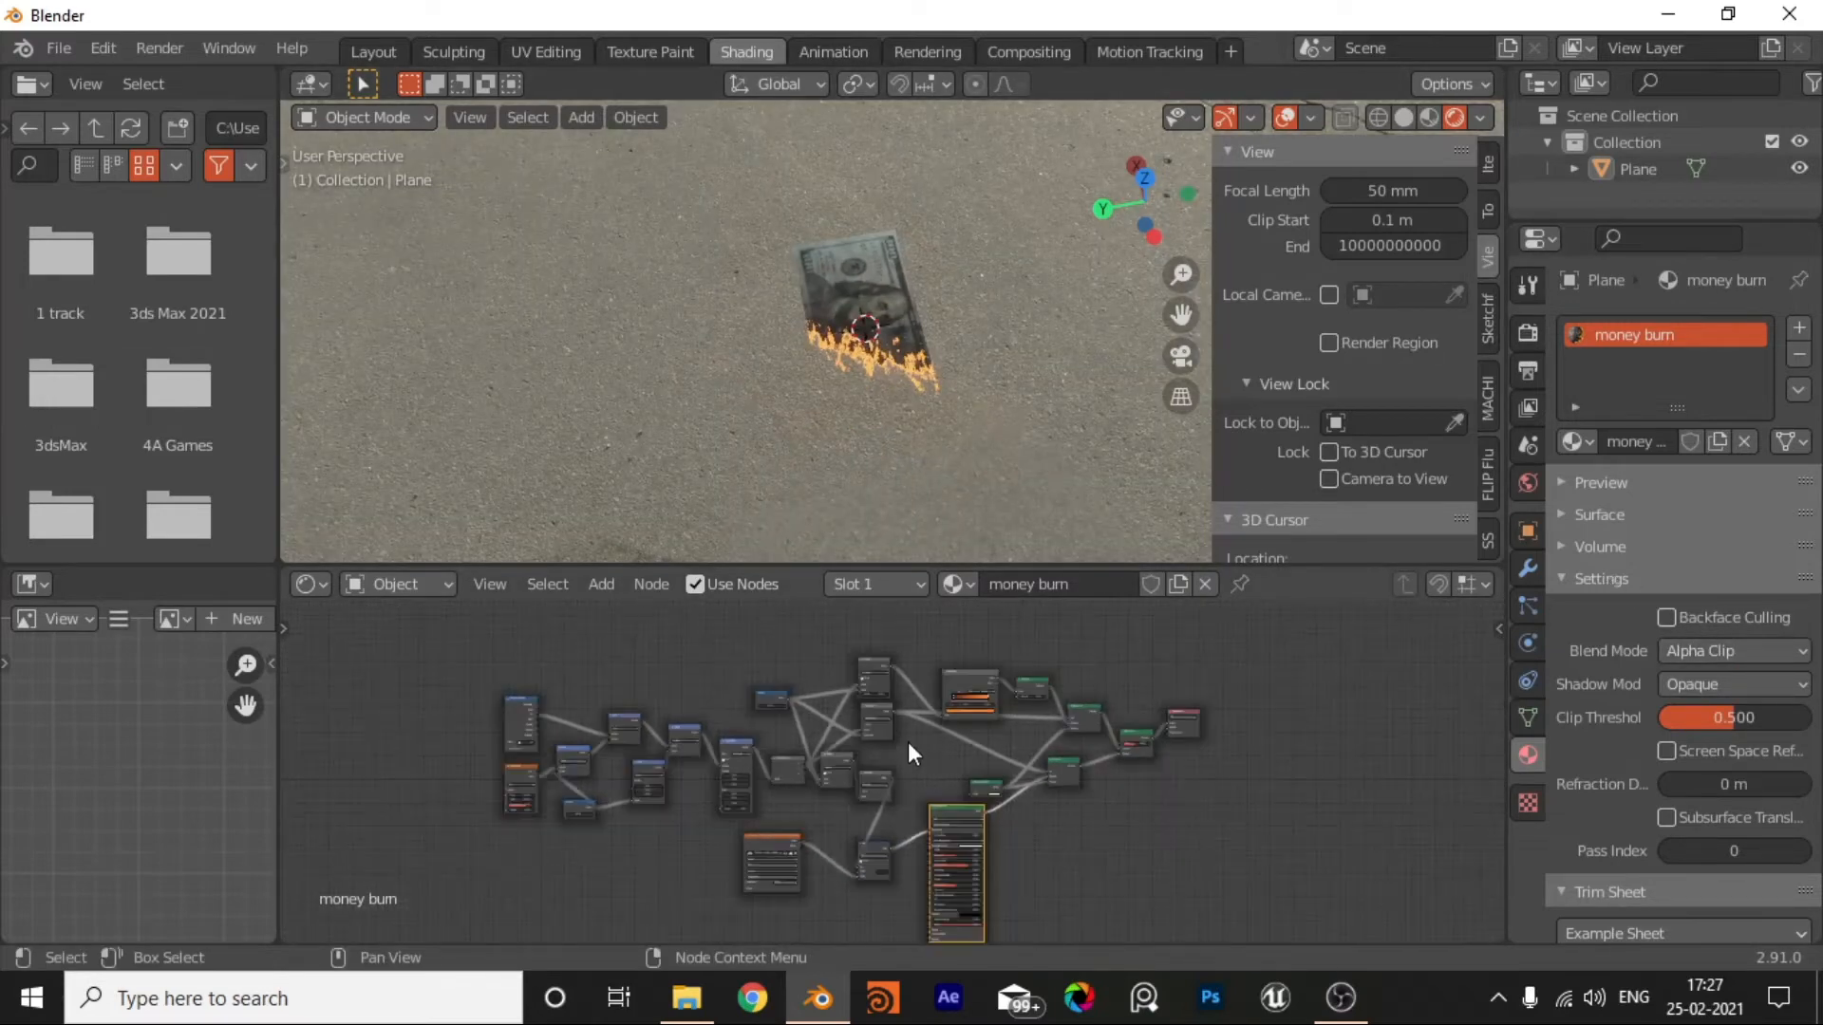
{"action": "scroll", "coordinate": [907, 743], "scroll_direction": "down", "scroll_amount": 2}
{"action": "scroll", "coordinate": [834, 748], "scroll_direction": "up", "scroll_amount": 2}
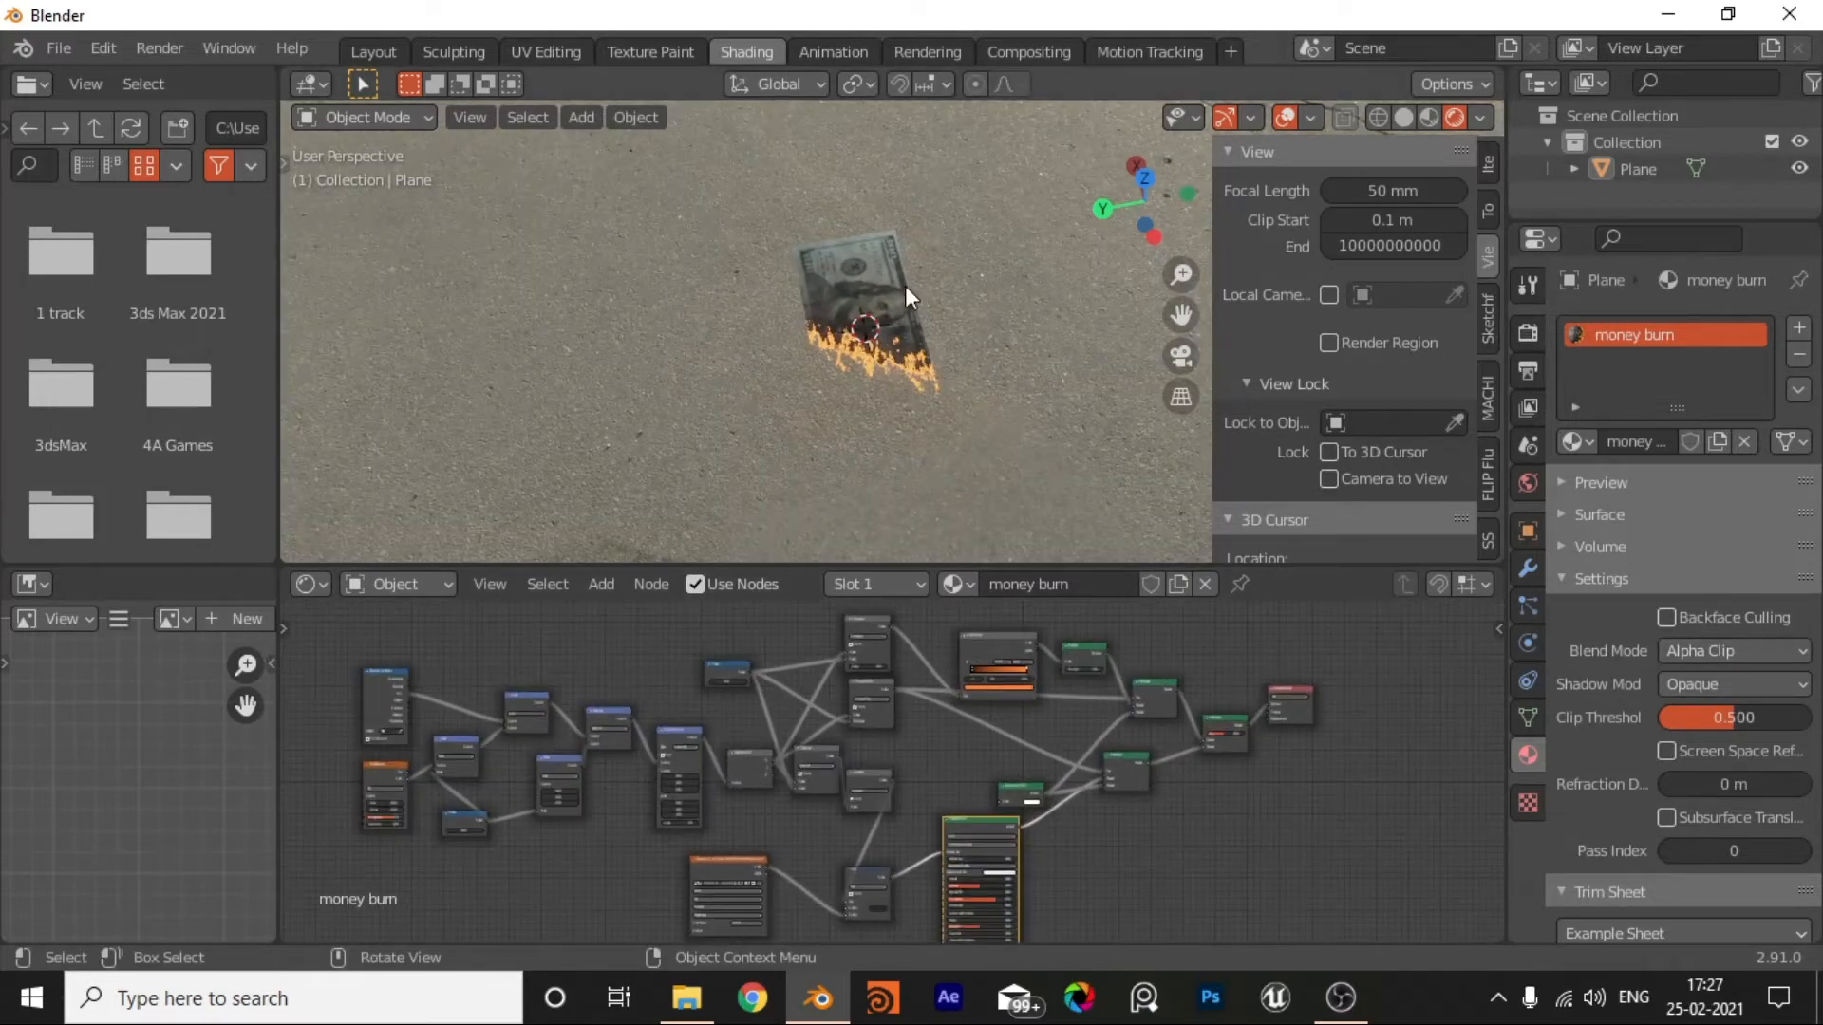
Step: Duplicate the bill plane and place the copy beside the original along the Y axis
{"action": "left_click", "coordinate": [892, 335]}
{"action": "scroll", "coordinate": [928, 353], "scroll_direction": "up", "scroll_amount": 3}
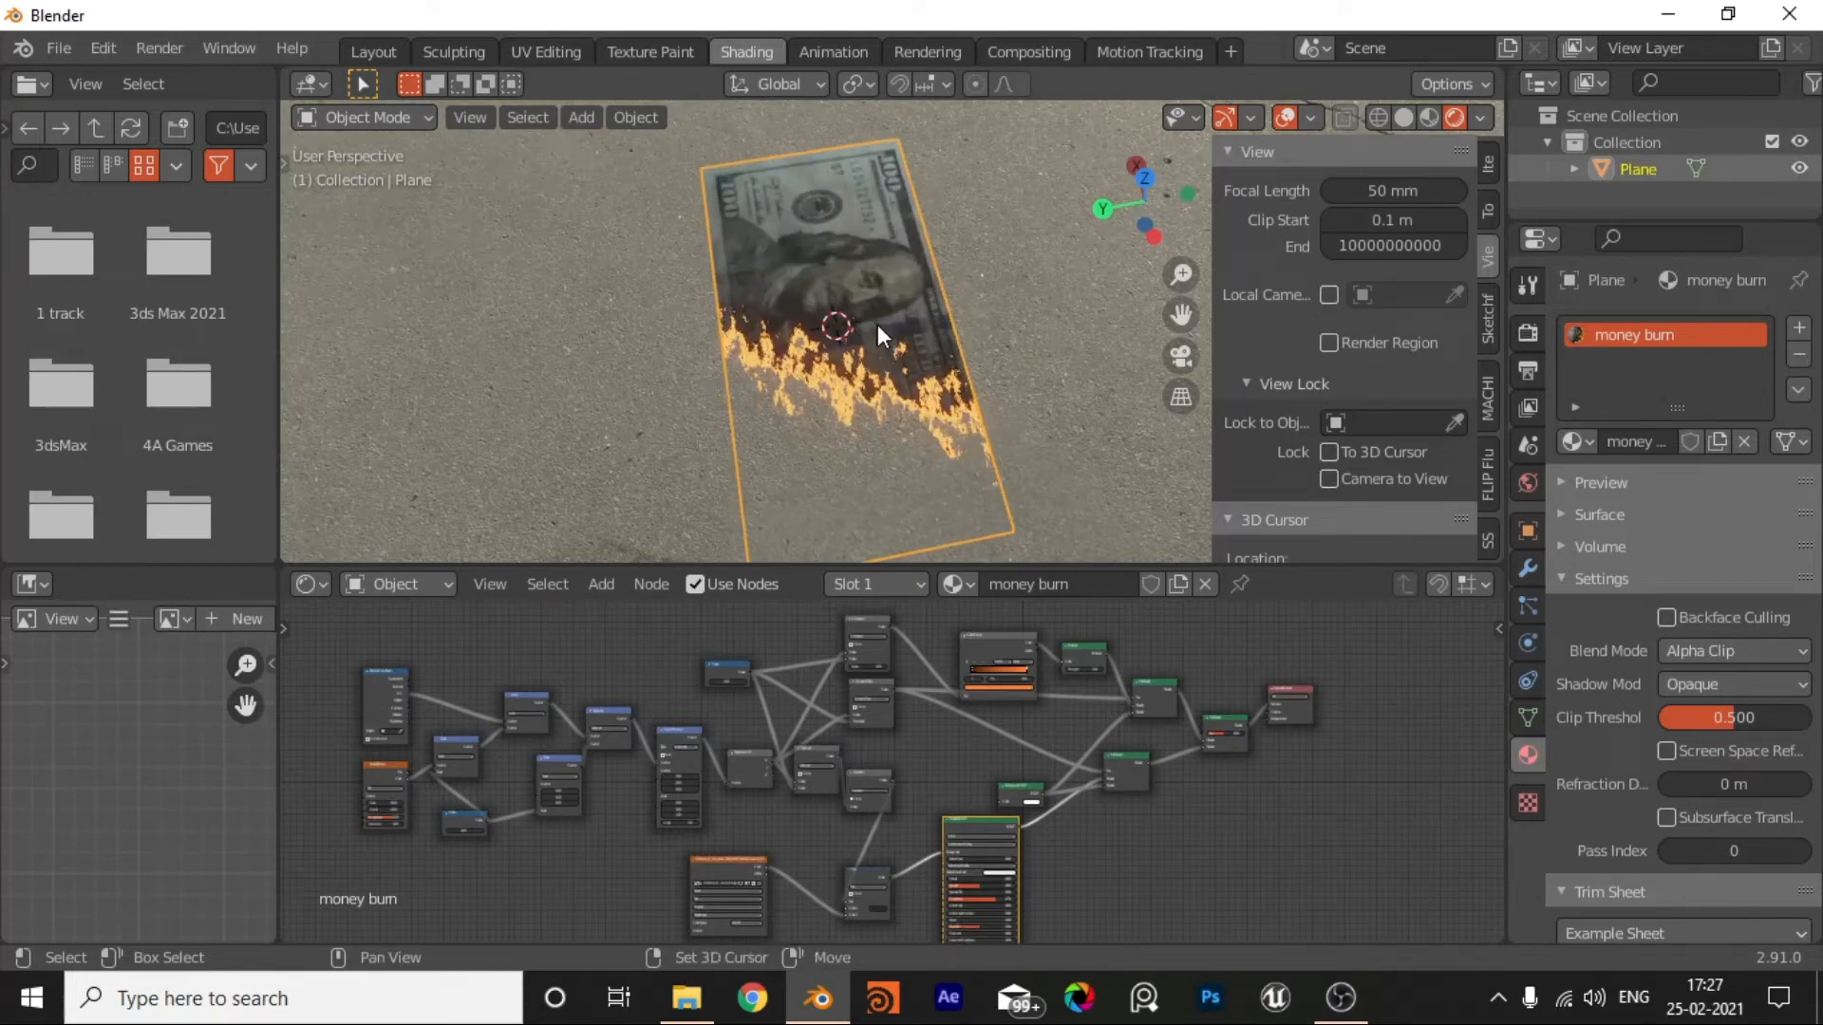
{"action": "key", "text": "shift+d"}
{"action": "key", "text": "z"}
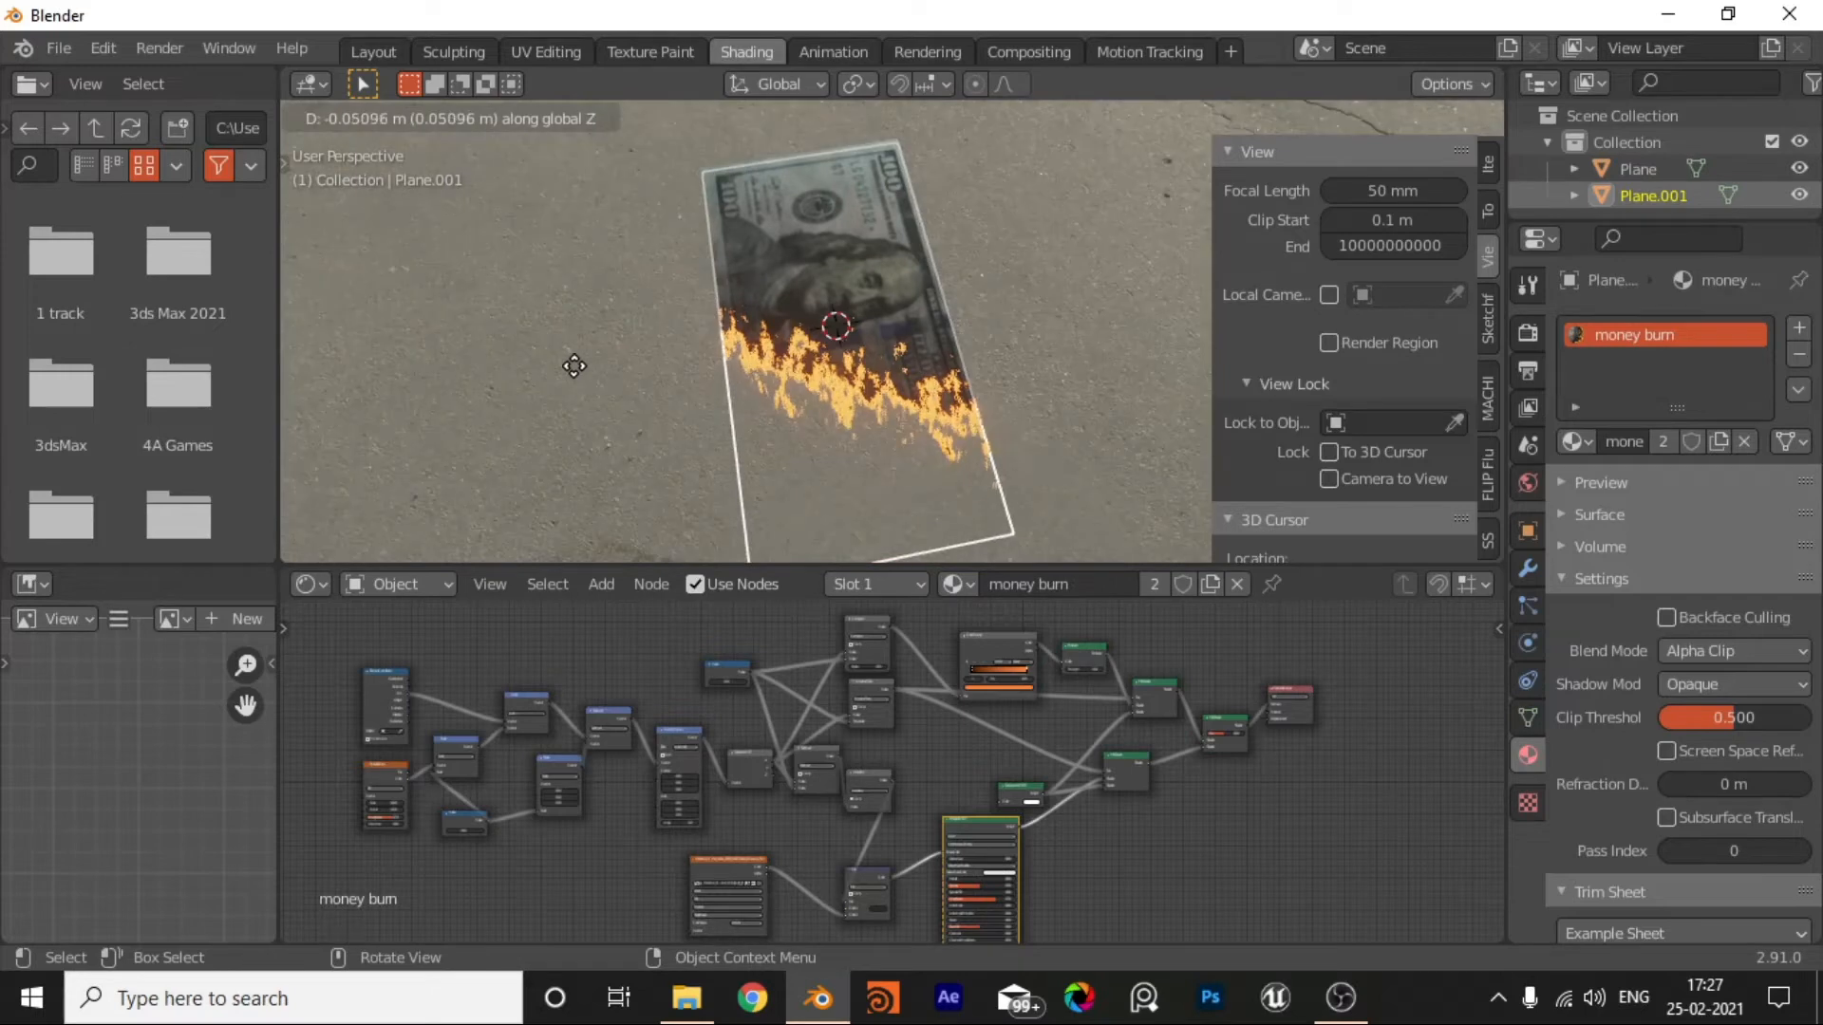
{"action": "key", "text": "y"}
{"action": "left_click", "coordinate": [566, 372]}
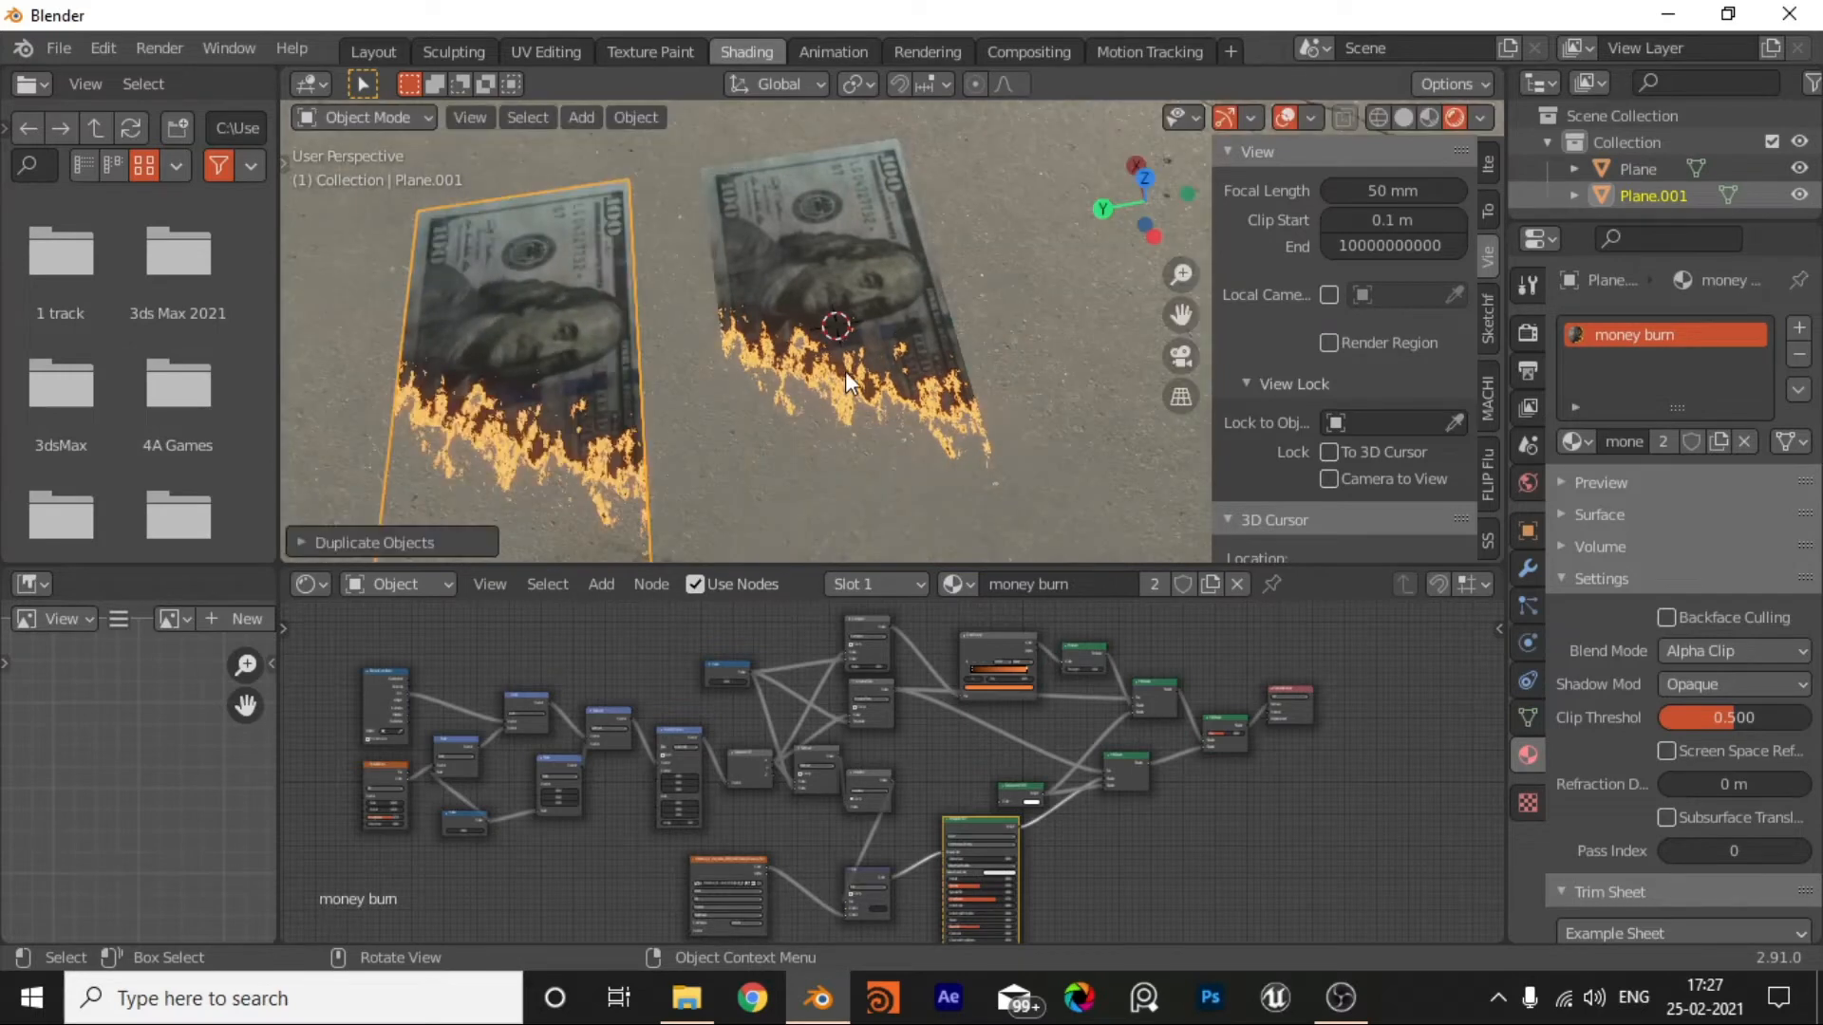
{"action": "scroll", "coordinate": [846, 372], "scroll_direction": "down", "scroll_amount": 3}
{"action": "middle_click_drag", "start_coordinate": [888, 343], "coordinate": [950, 337]}
Step: Switch the scene's render engine back to Cycles
{"action": "left_click", "coordinate": [1525, 335]}
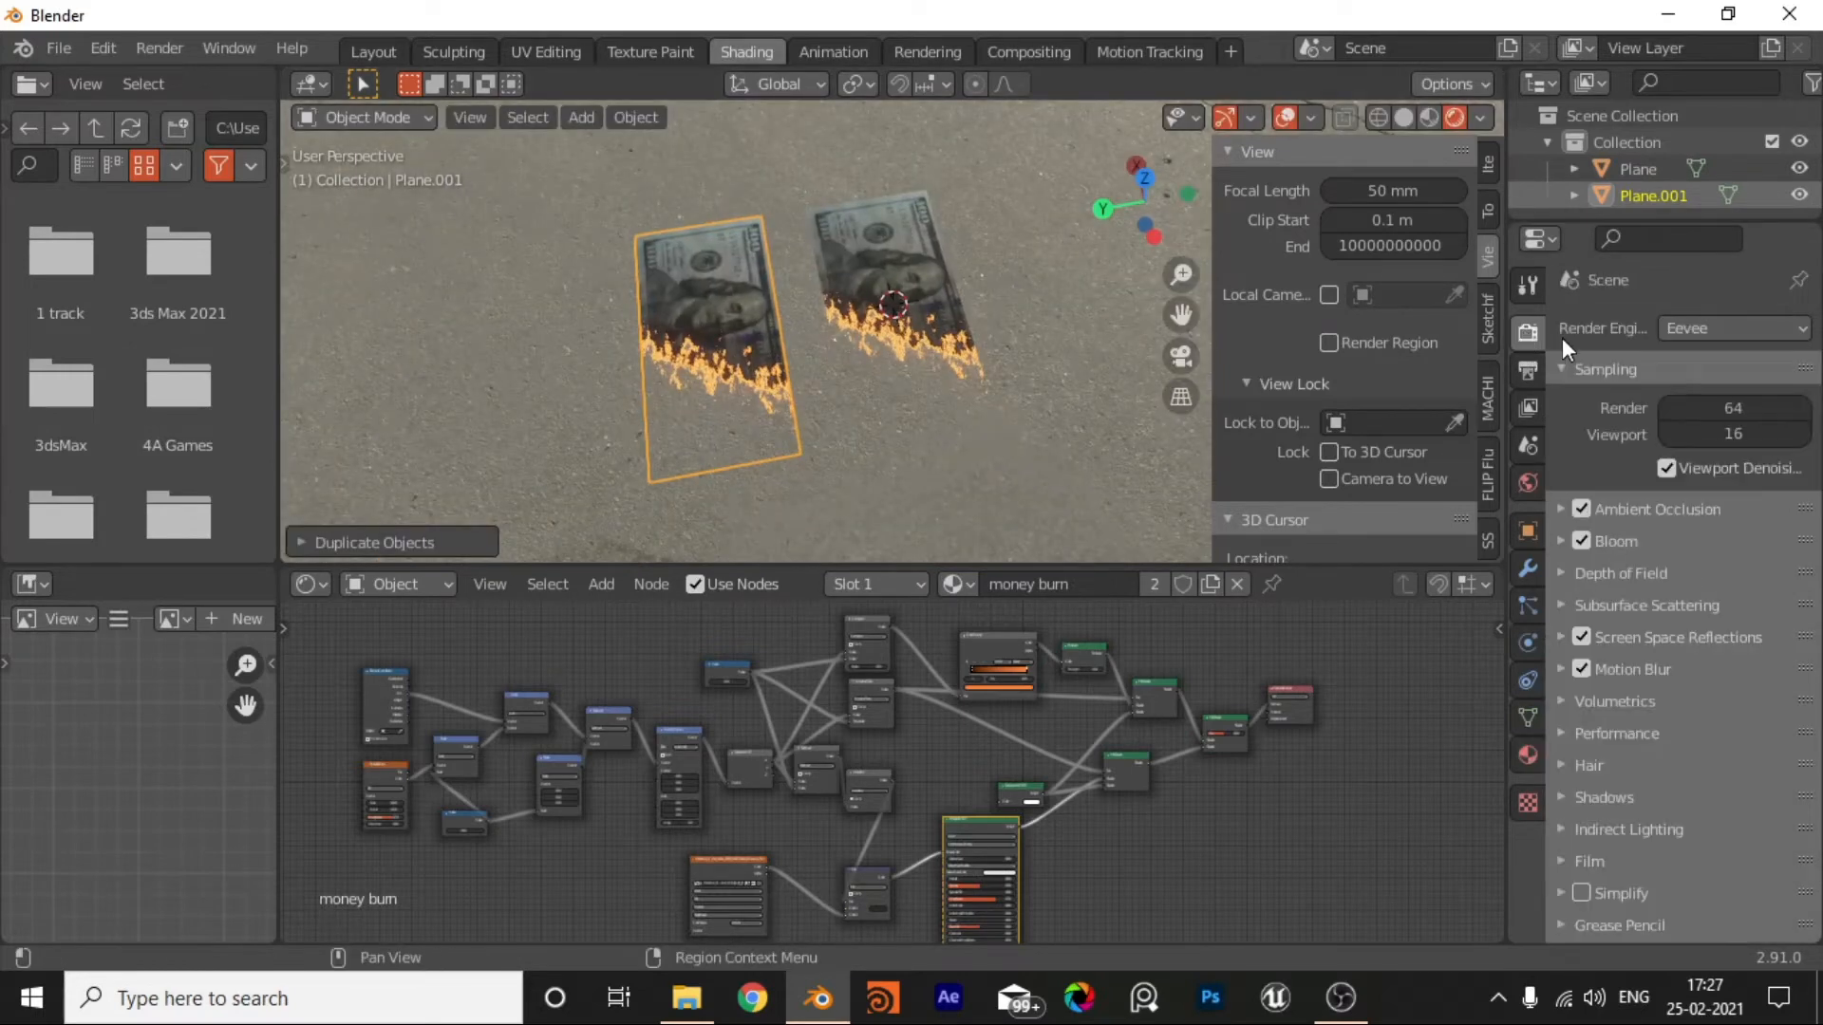
{"action": "left_click", "coordinate": [1676, 329]}
{"action": "left_click", "coordinate": [1683, 414]}
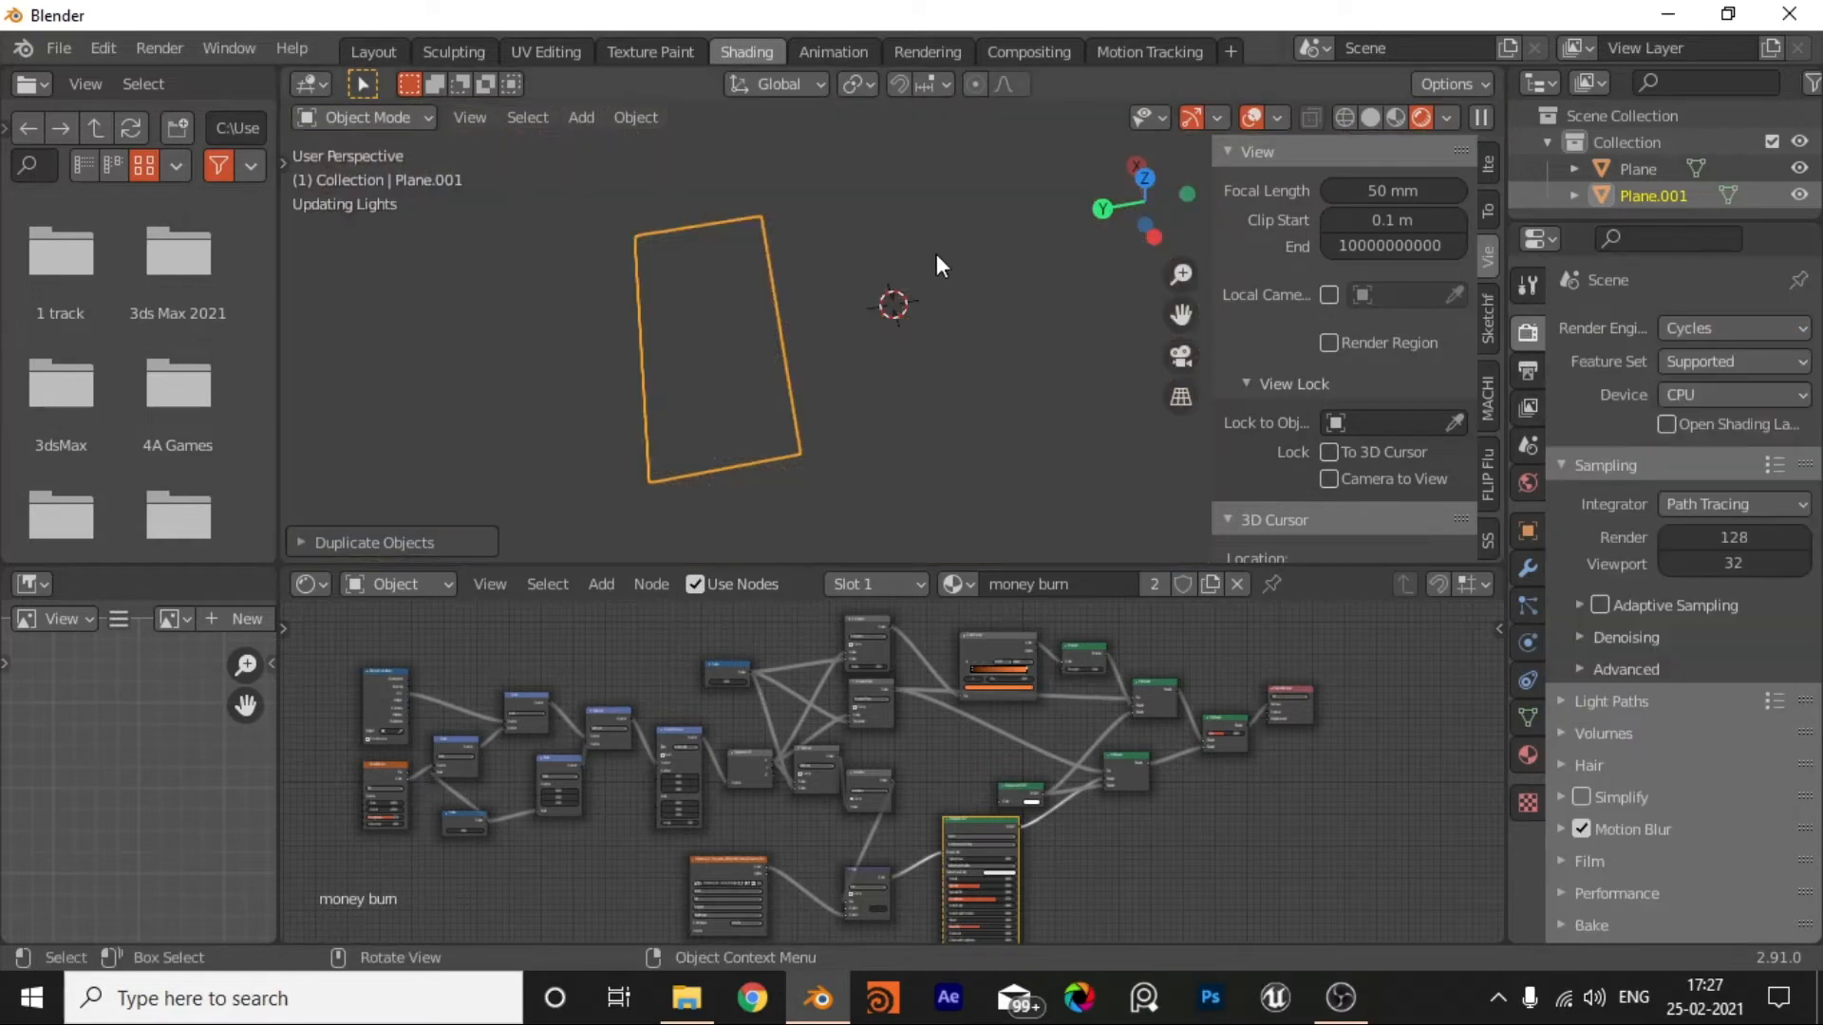
Step: Make the duplicated bill's money burn material a single-user copy and rename it "2000 rupee"
{"action": "left_click", "coordinate": [839, 261]}
{"action": "middle_click_drag", "start_coordinate": [771, 323], "coordinate": [865, 336], "text": "shift"}
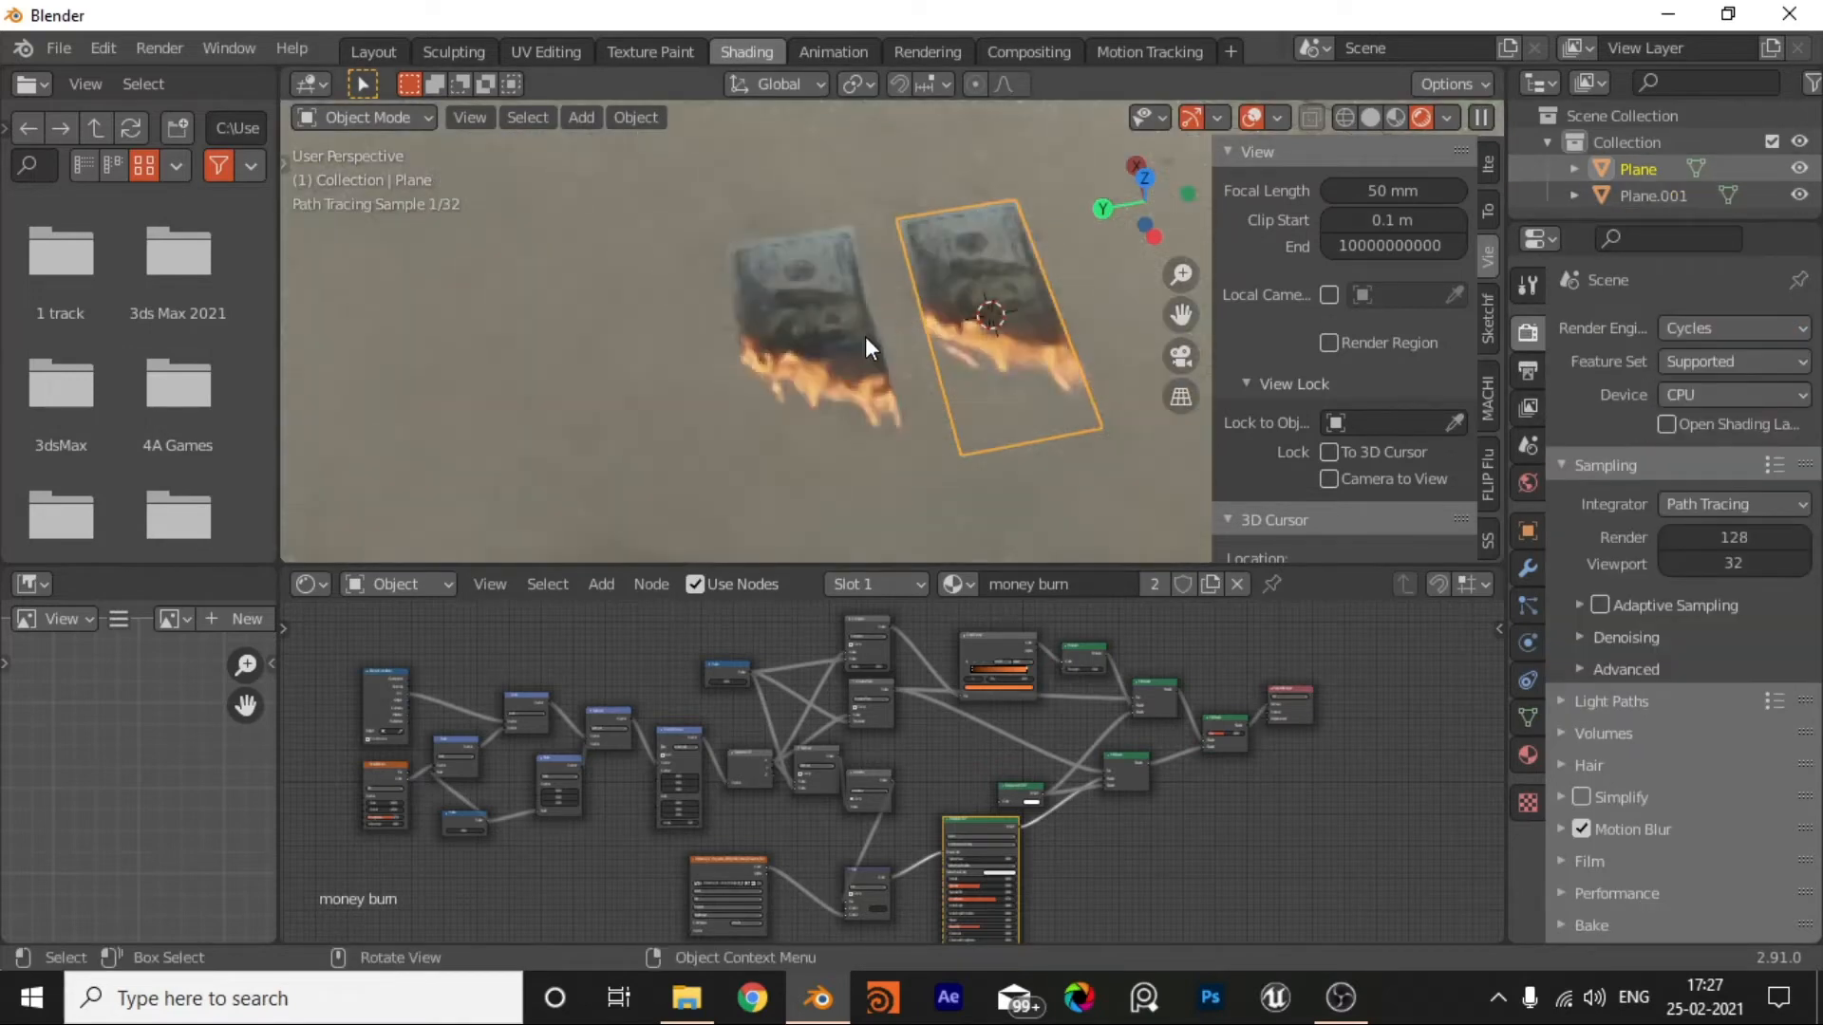
{"action": "left_click", "coordinate": [862, 340]}
{"action": "left_click", "coordinate": [1210, 585]}
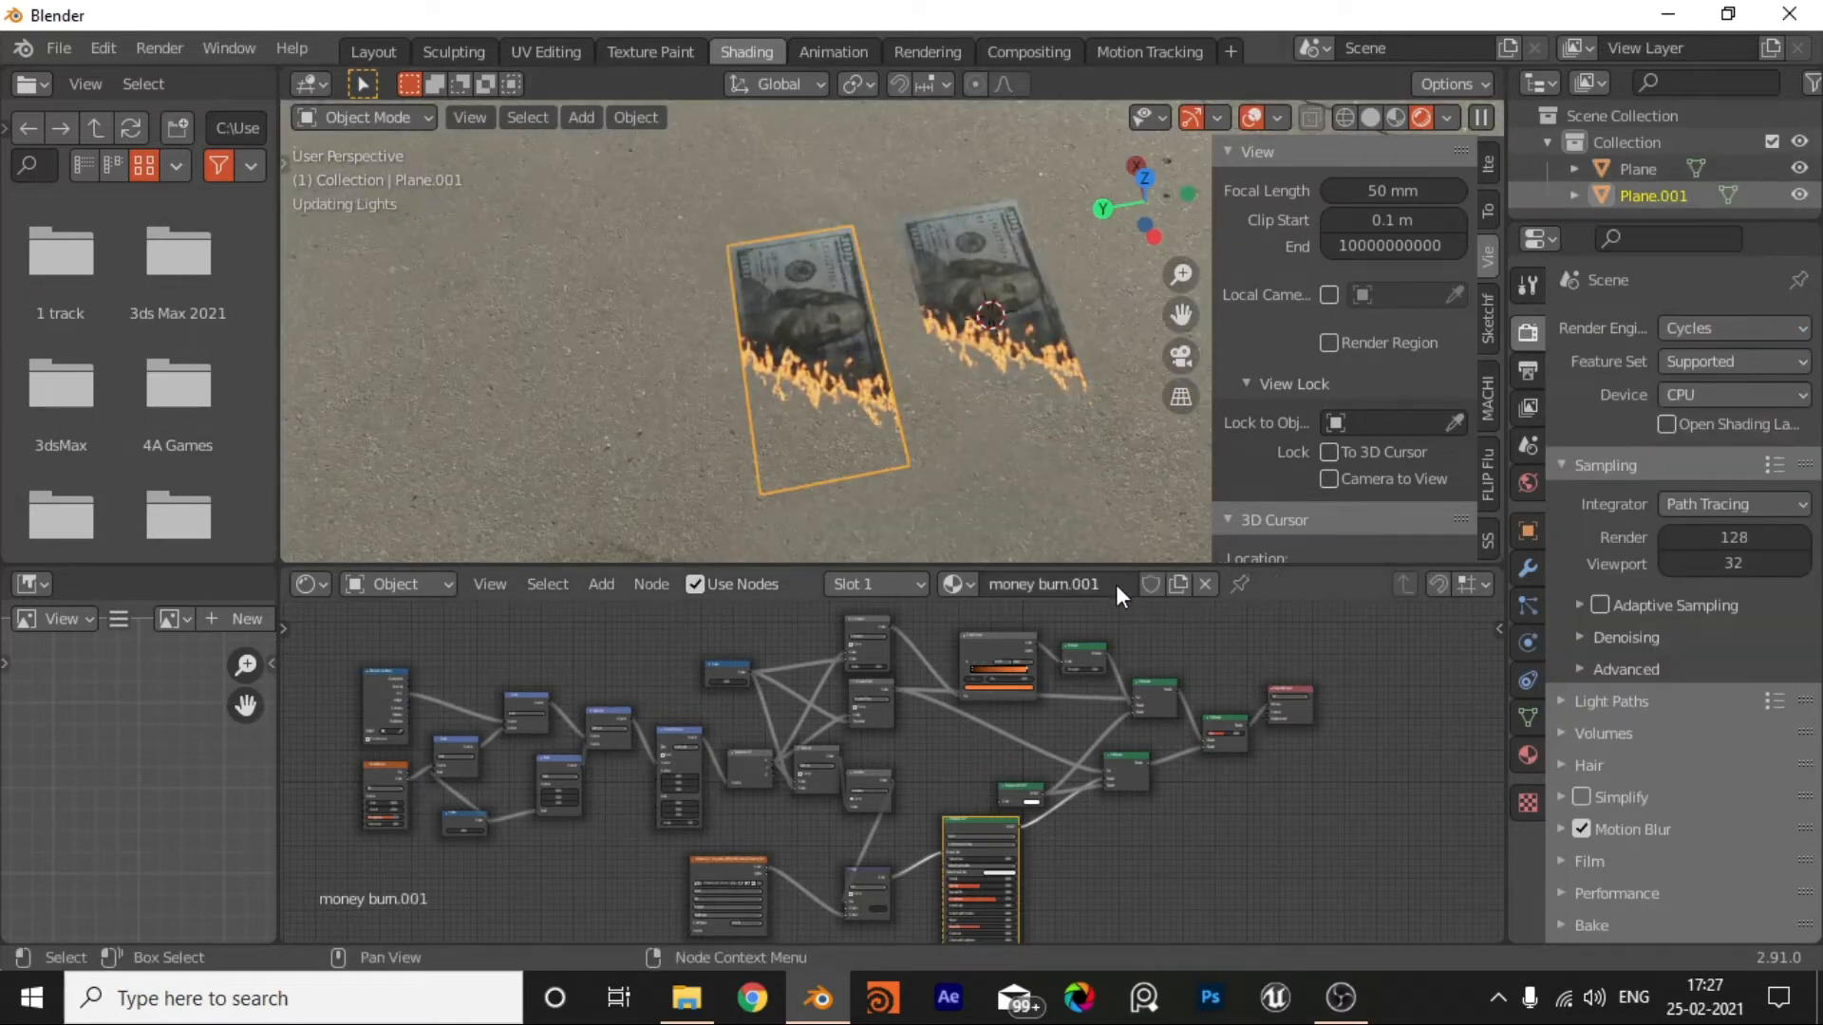
{"action": "left_click", "coordinate": [1115, 584]}
{"action": "key", "text": "ctrl+a"}
{"action": "type", "text": "m"}
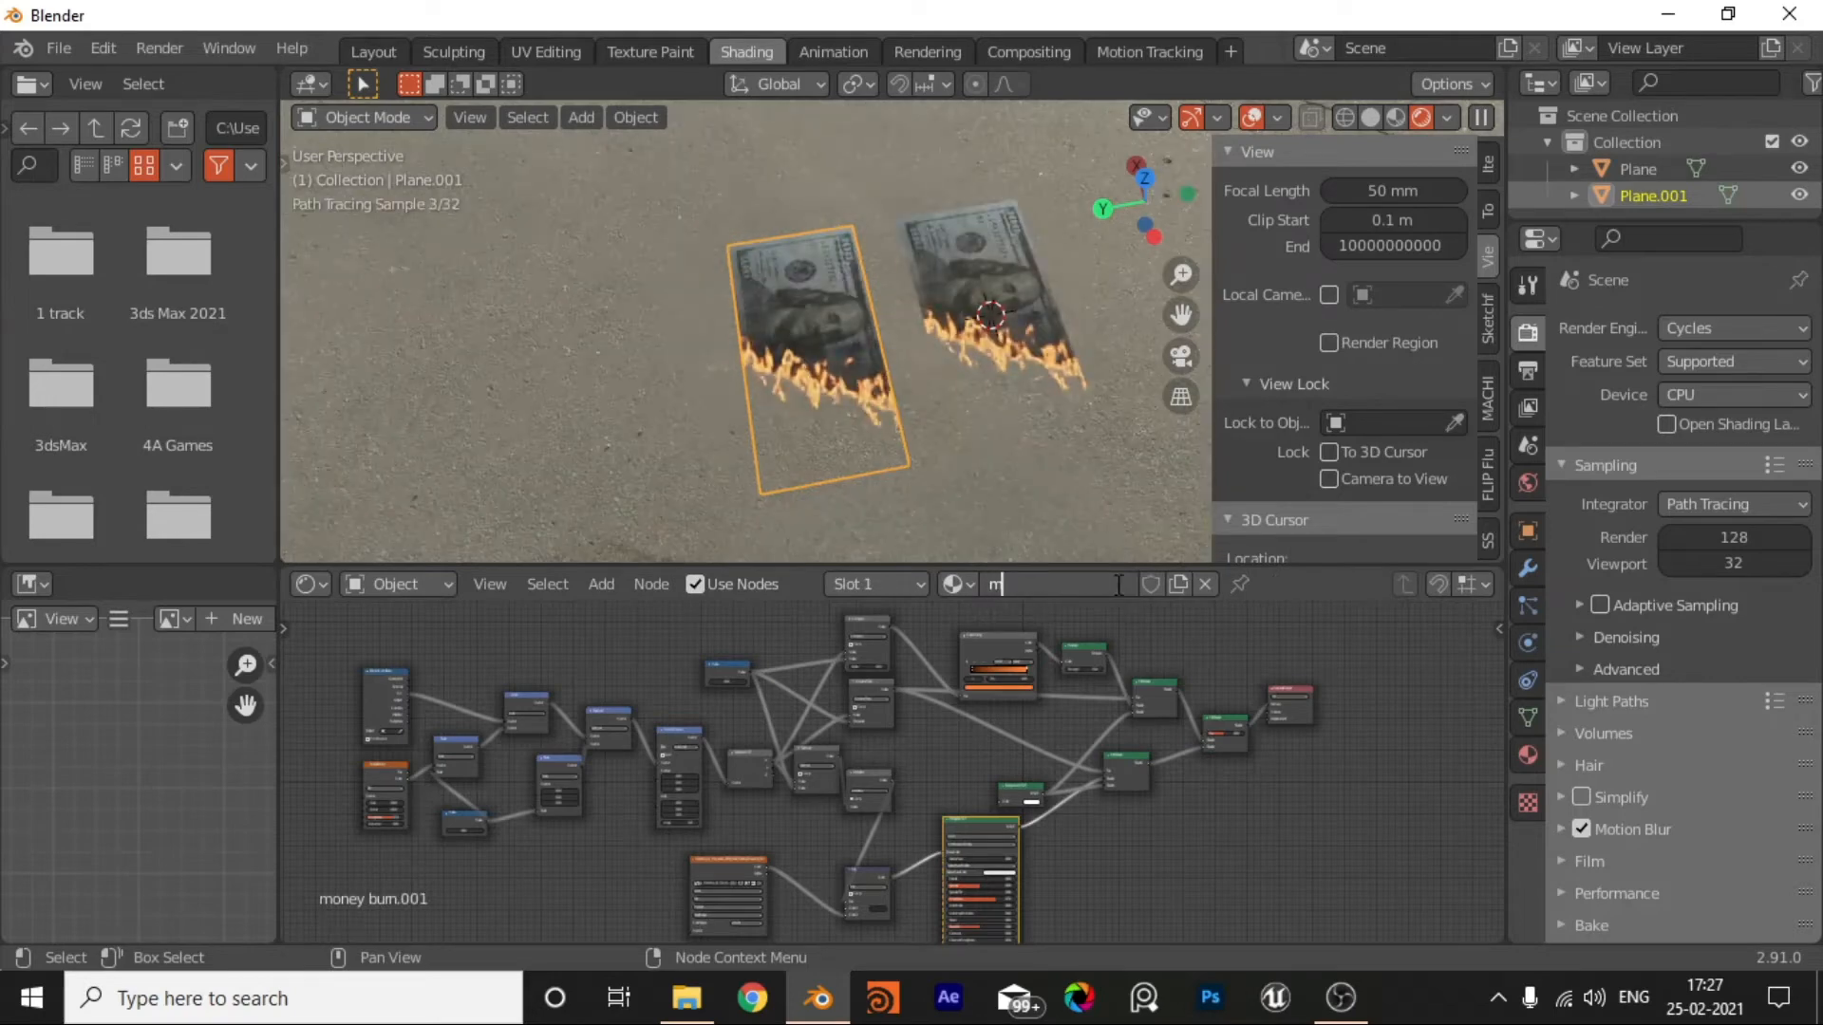
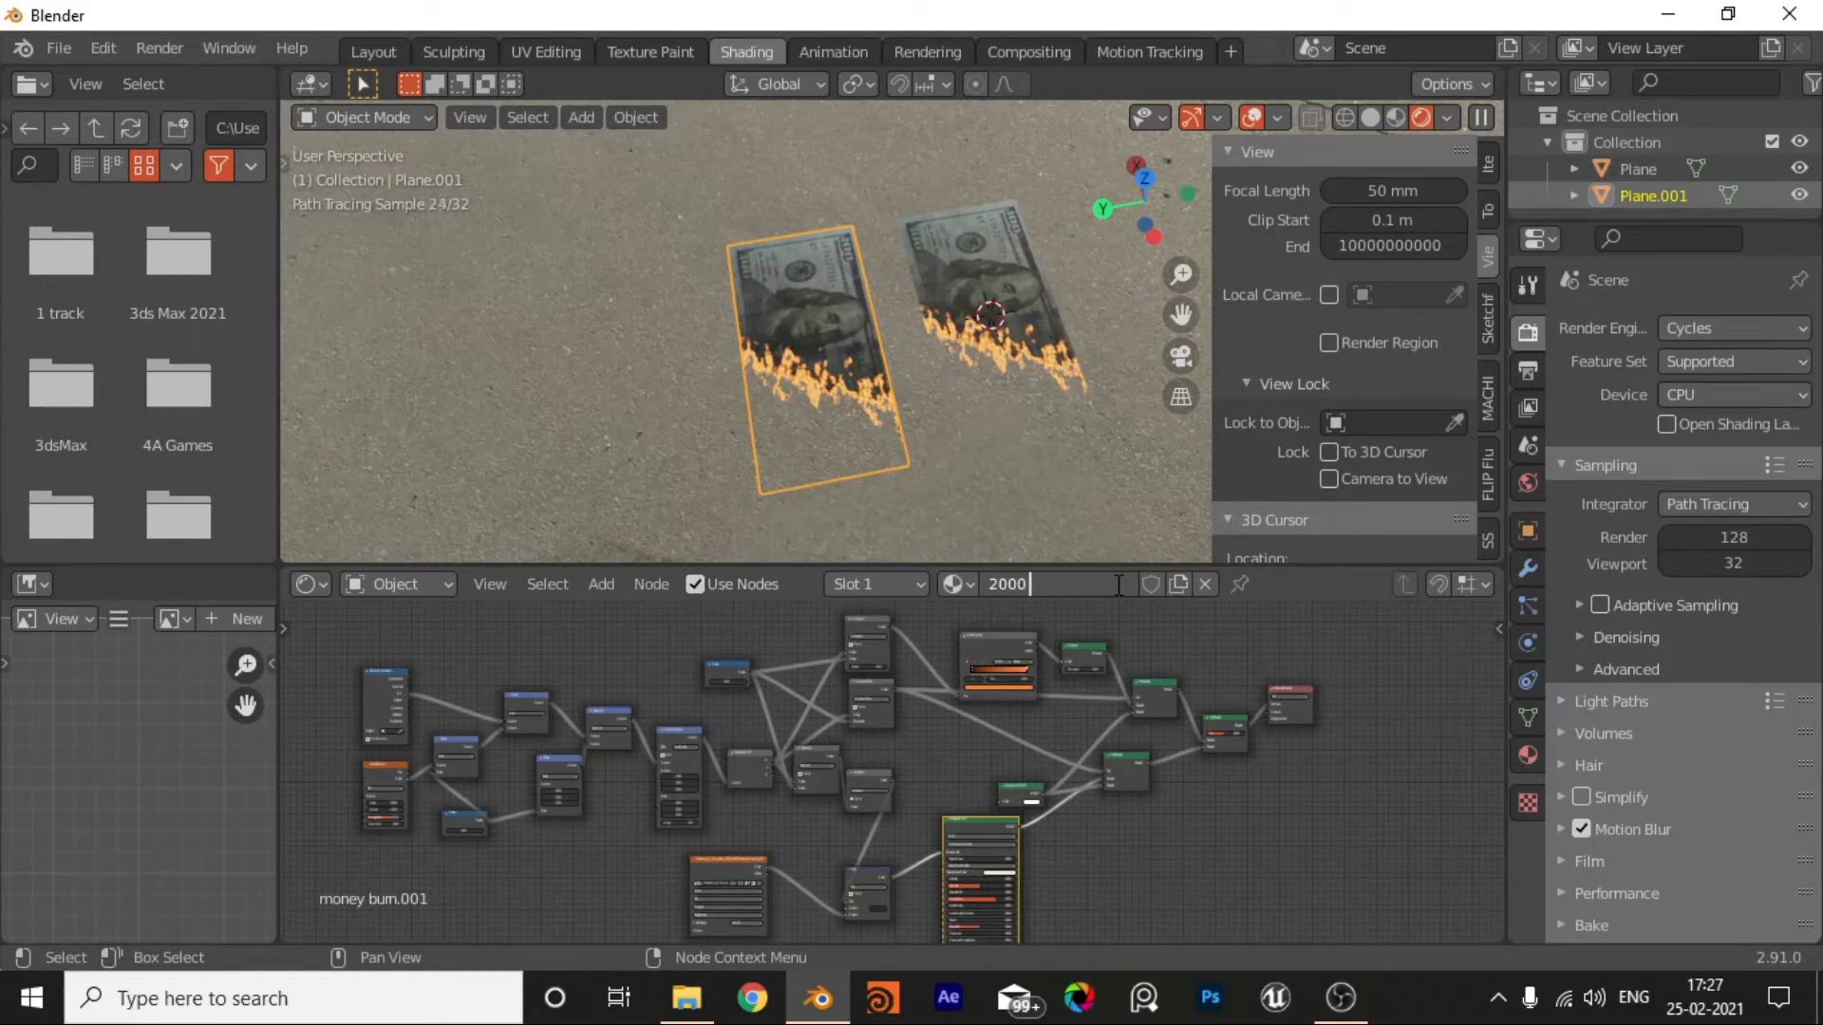
{"action": "left_click", "coordinate": [1202, 634]}
Step: Unlink the dollar note image from the image texture node of the 2000 rupee material
{"action": "scroll", "coordinate": [1213, 642], "scroll_direction": "up", "scroll_amount": 7}
{"action": "middle_click_drag", "start_coordinate": [1079, 757], "coordinate": [1065, 920]}
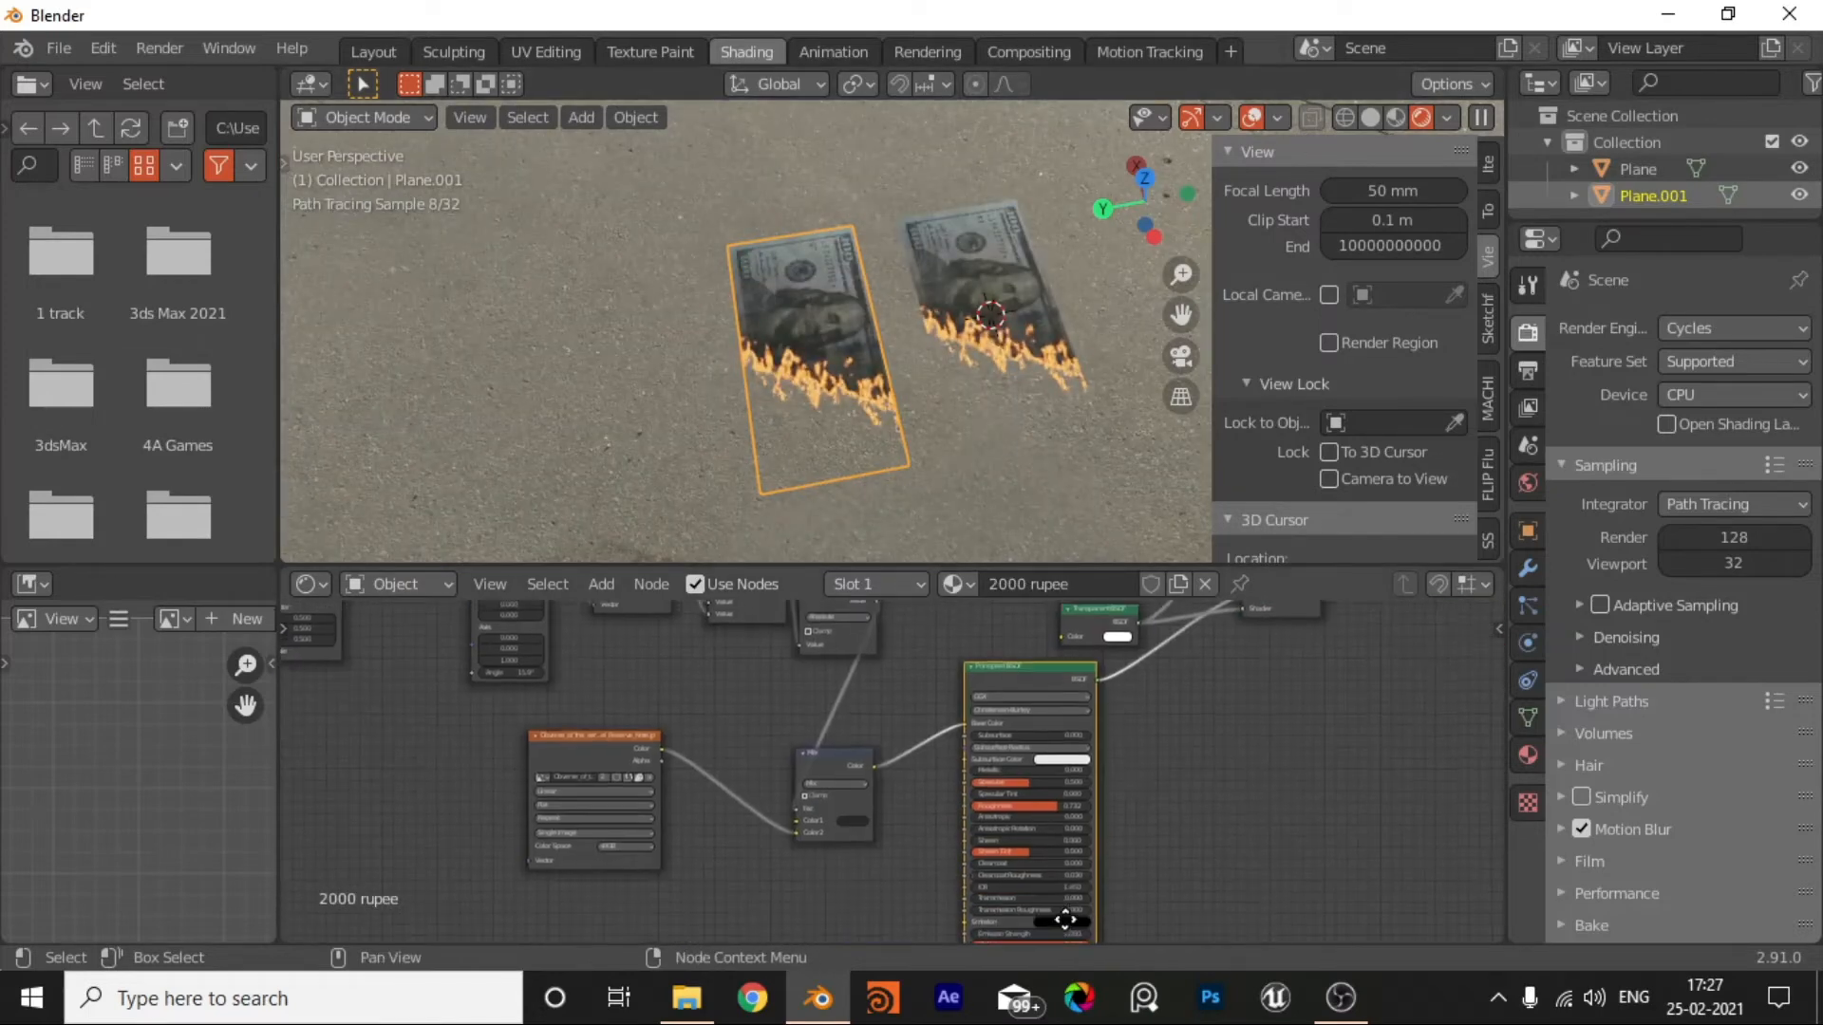
{"action": "scroll", "coordinate": [909, 849], "scroll_direction": "up", "scroll_amount": 6}
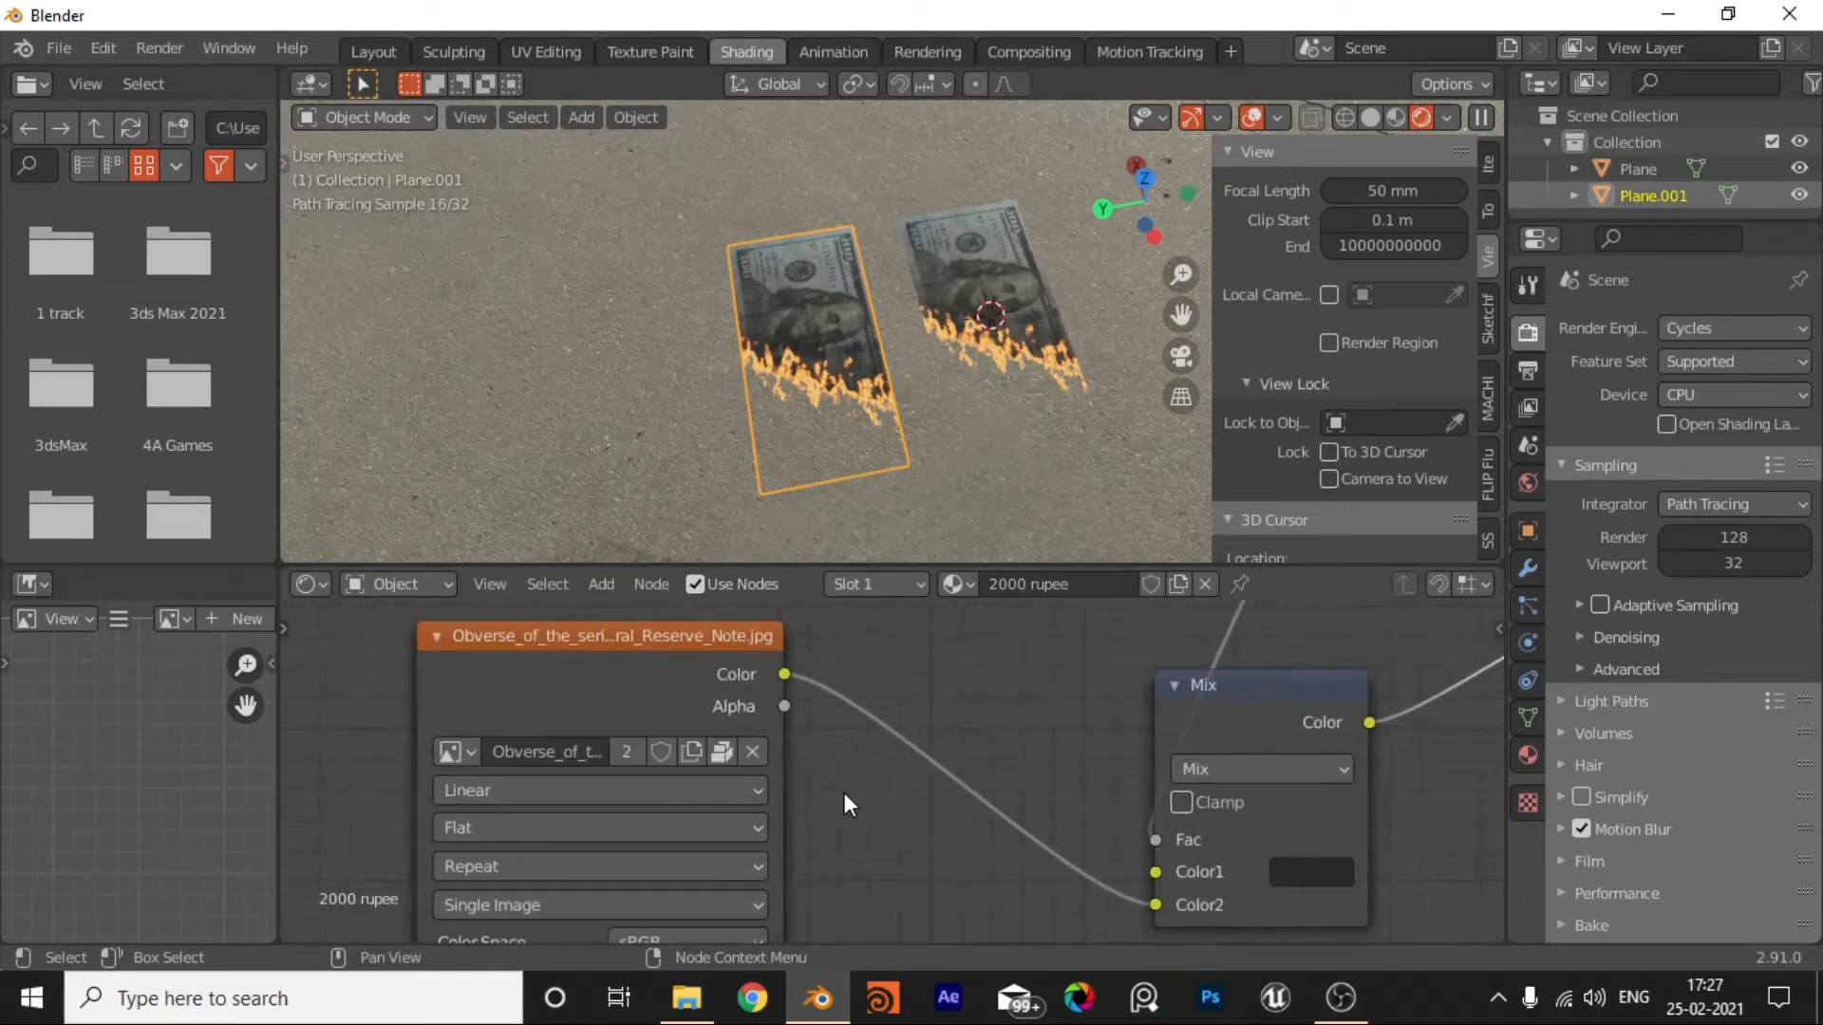
{"action": "middle_click_drag", "start_coordinate": [776, 767], "coordinate": [900, 767]}
{"action": "left_click", "coordinate": [876, 752]}
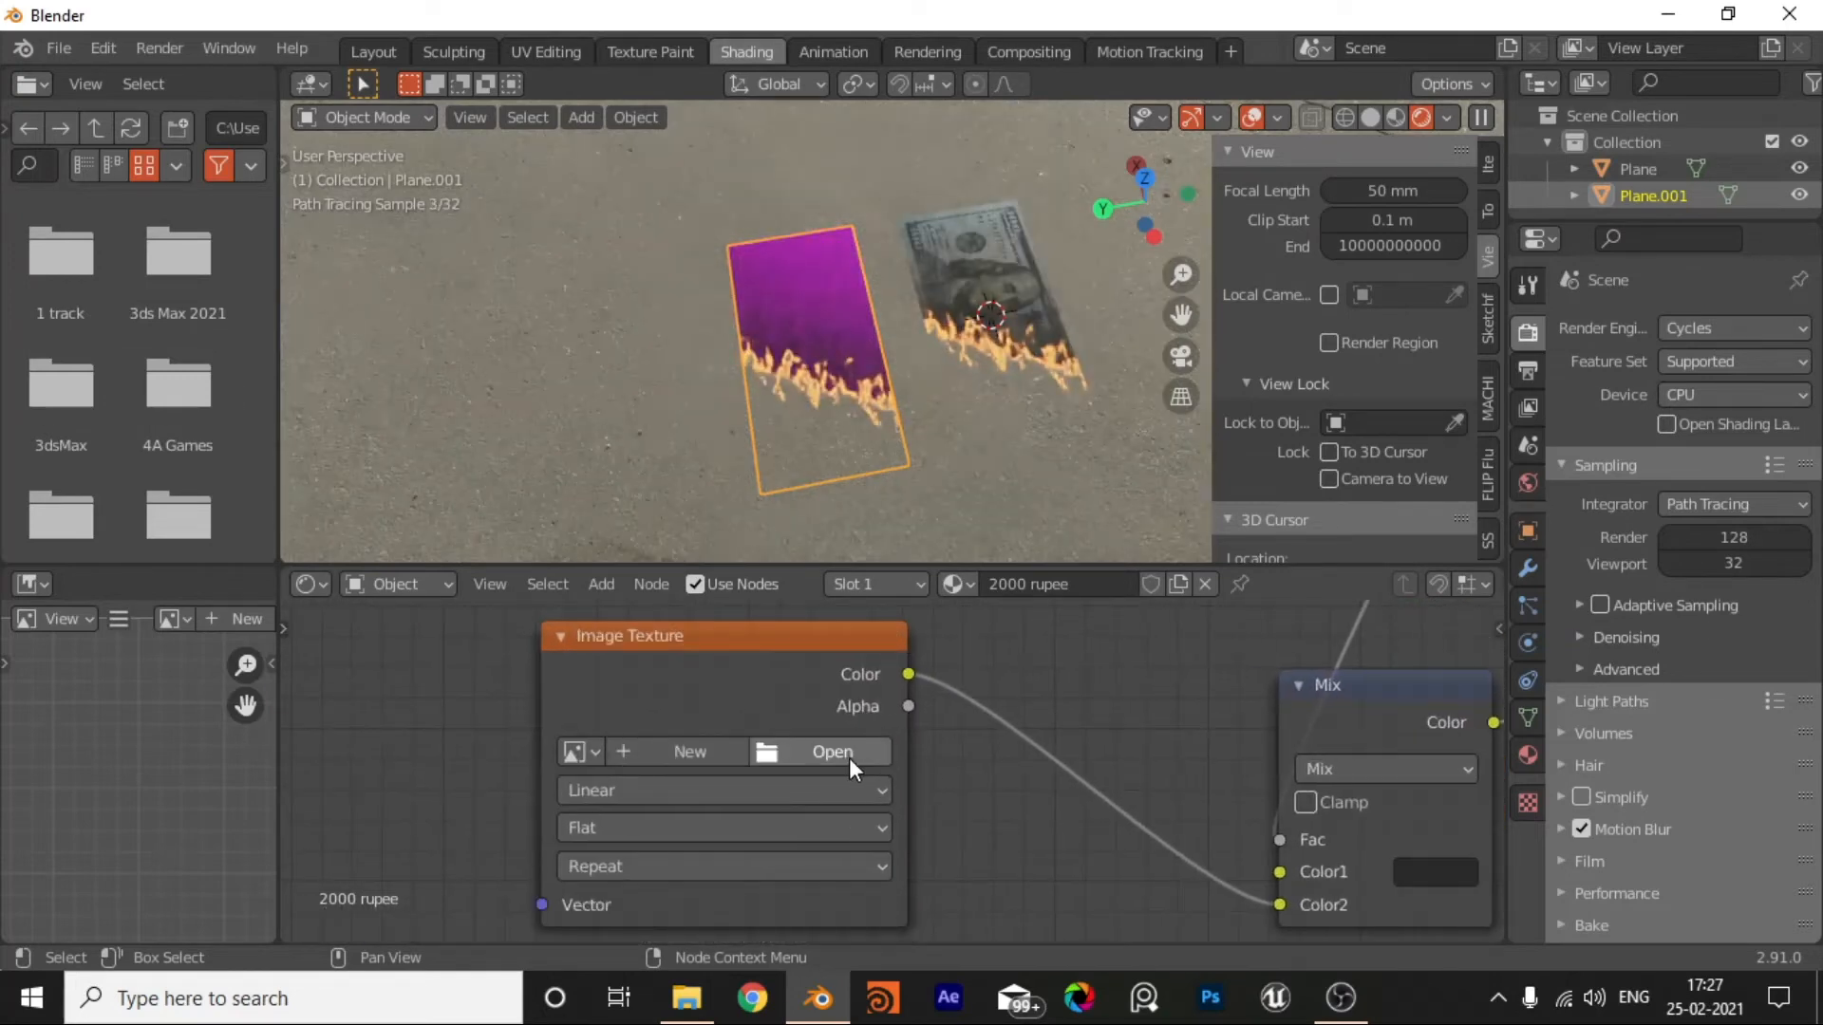
Step: Load the India_new_2000 note image from E:\YOUTUBE\TUTORIALS\PAPER BURNER into the empty image texture node
{"action": "left_click", "coordinate": [850, 758]}
{"action": "left_click", "coordinate": [608, 133]}
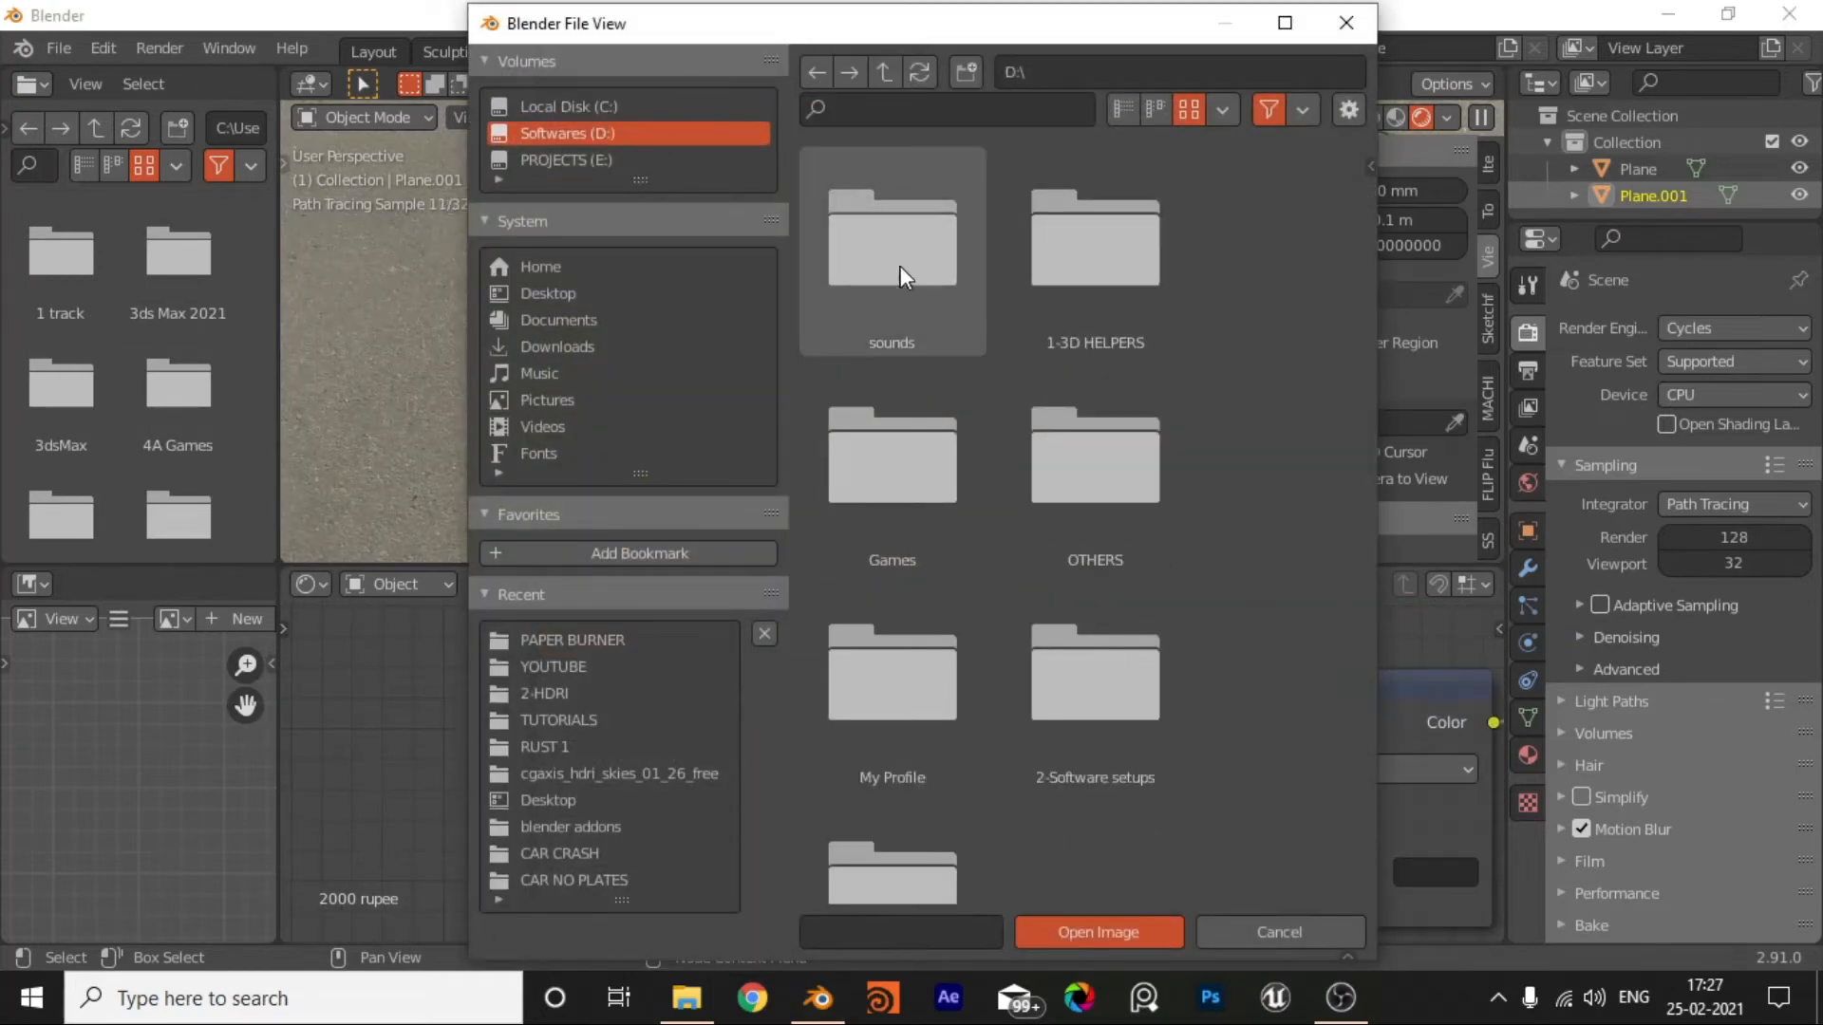
{"action": "left_click", "coordinate": [645, 159]}
{"action": "left_click", "coordinate": [866, 261]}
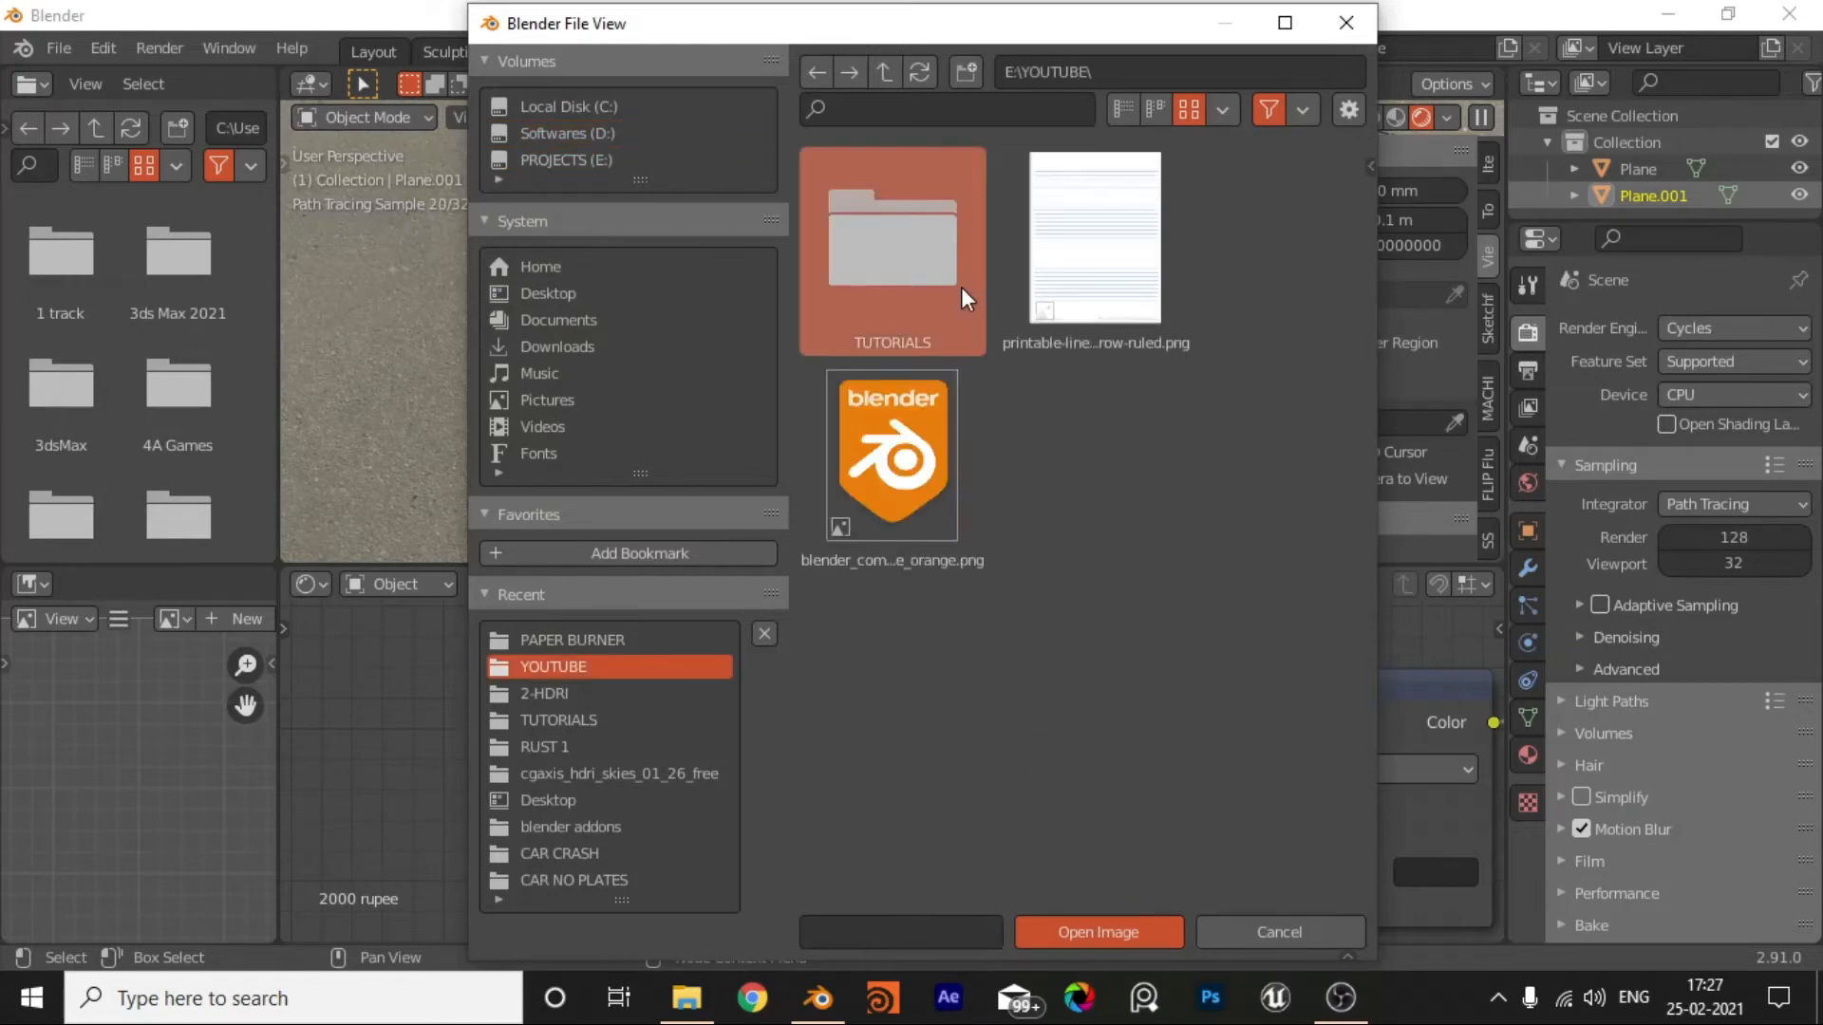
{"action": "left_click", "coordinate": [961, 287]}
{"action": "left_click", "coordinate": [936, 290]}
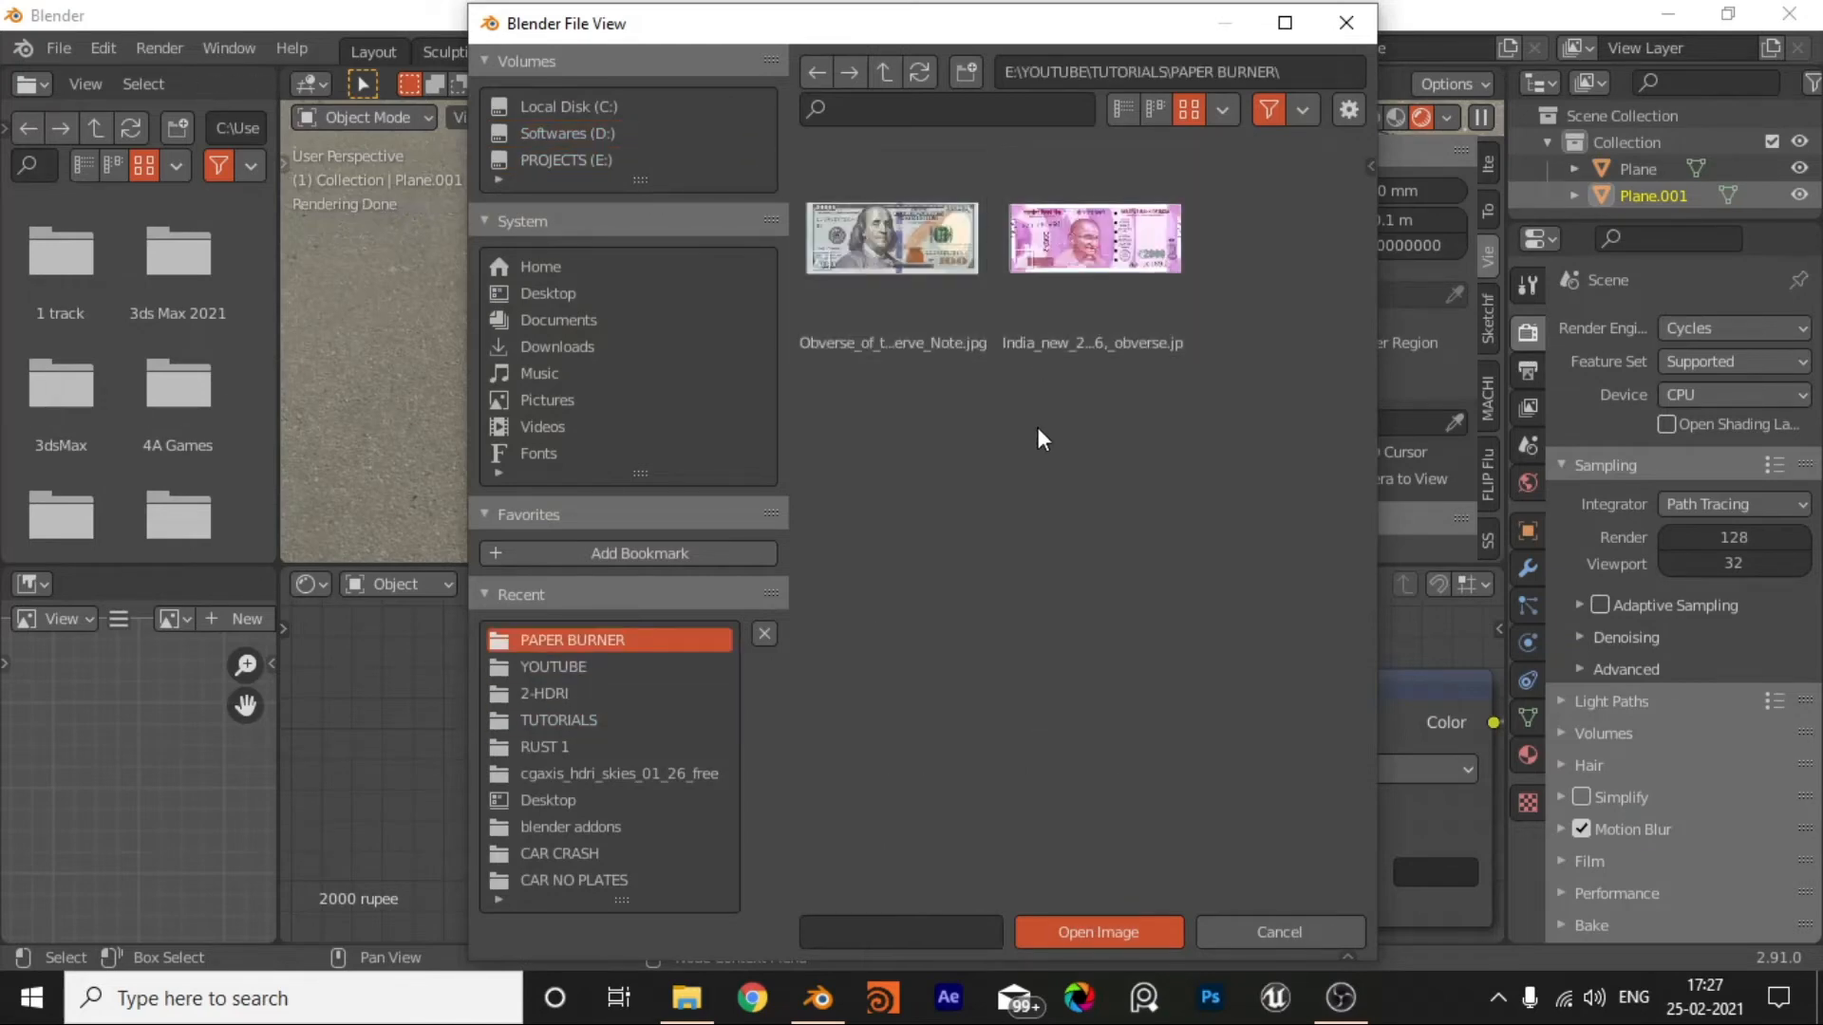
{"action": "double_click", "coordinate": [1057, 328]}
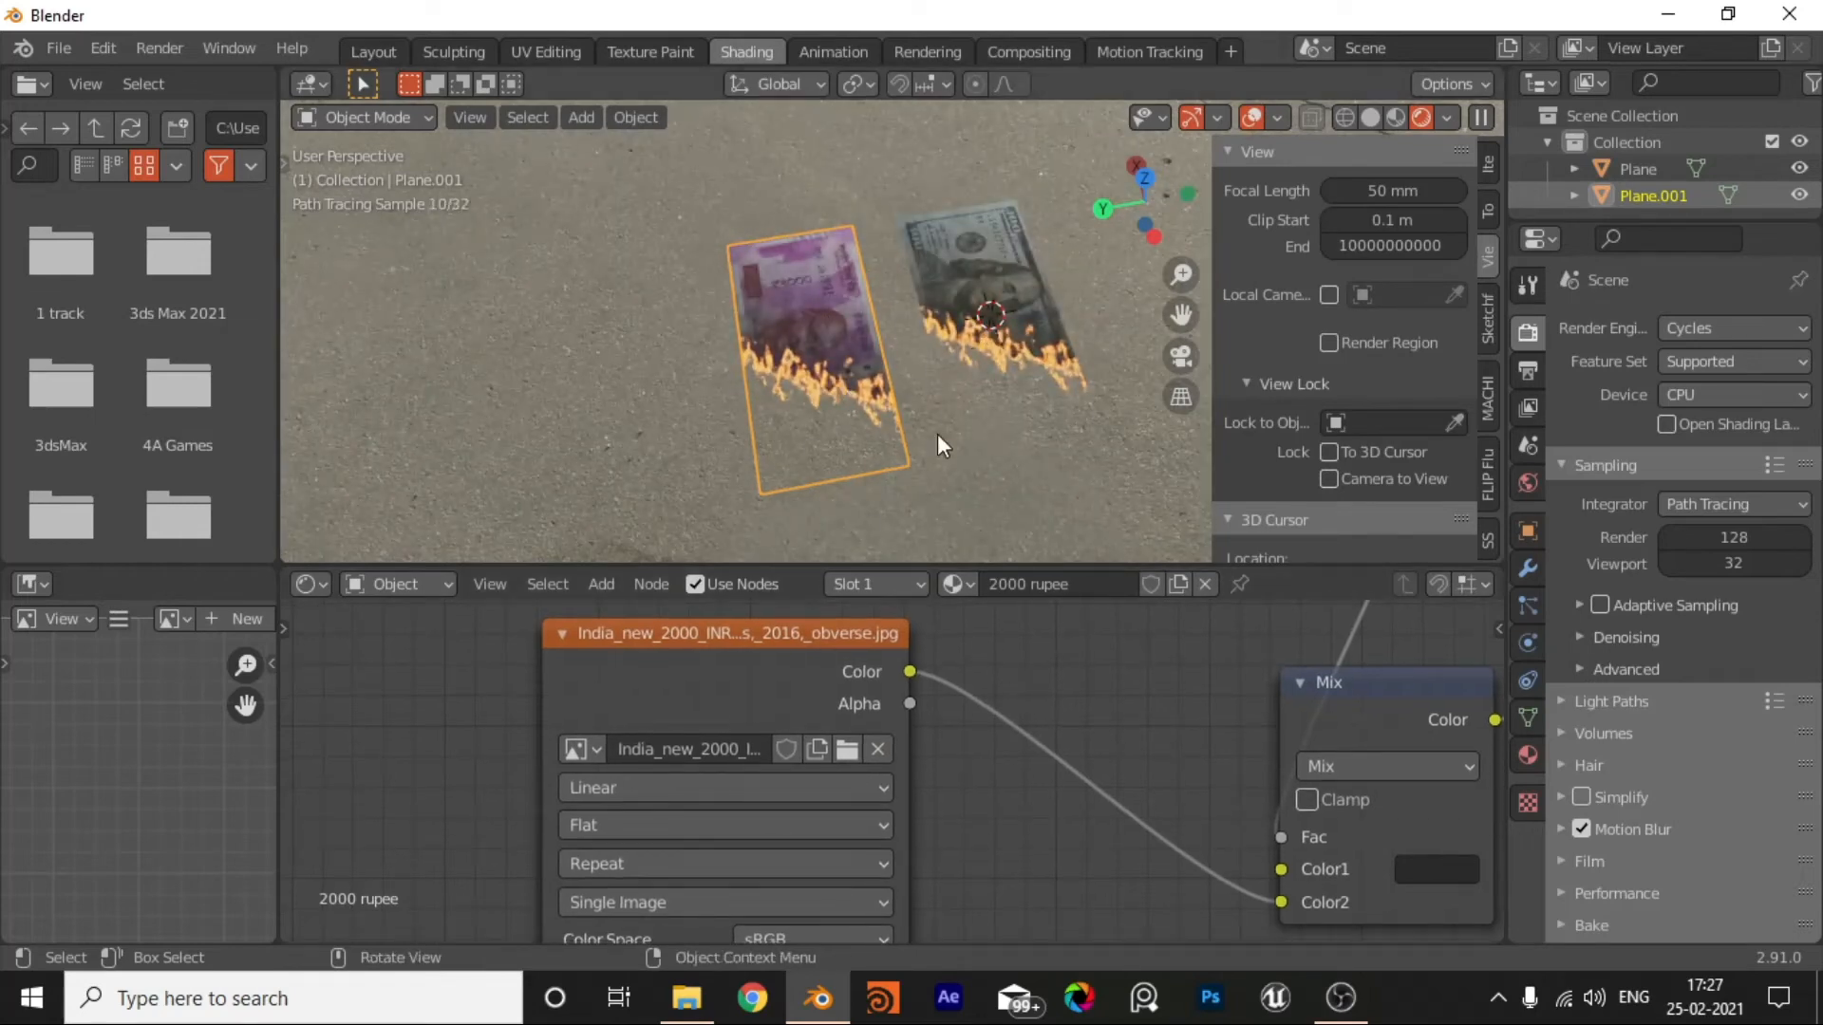
Step: Examine the burning rupee note beside the dollar bill and look through its node tree
{"action": "left_click", "coordinate": [904, 363]}
{"action": "scroll", "coordinate": [942, 443], "scroll_direction": "up", "scroll_amount": 3}
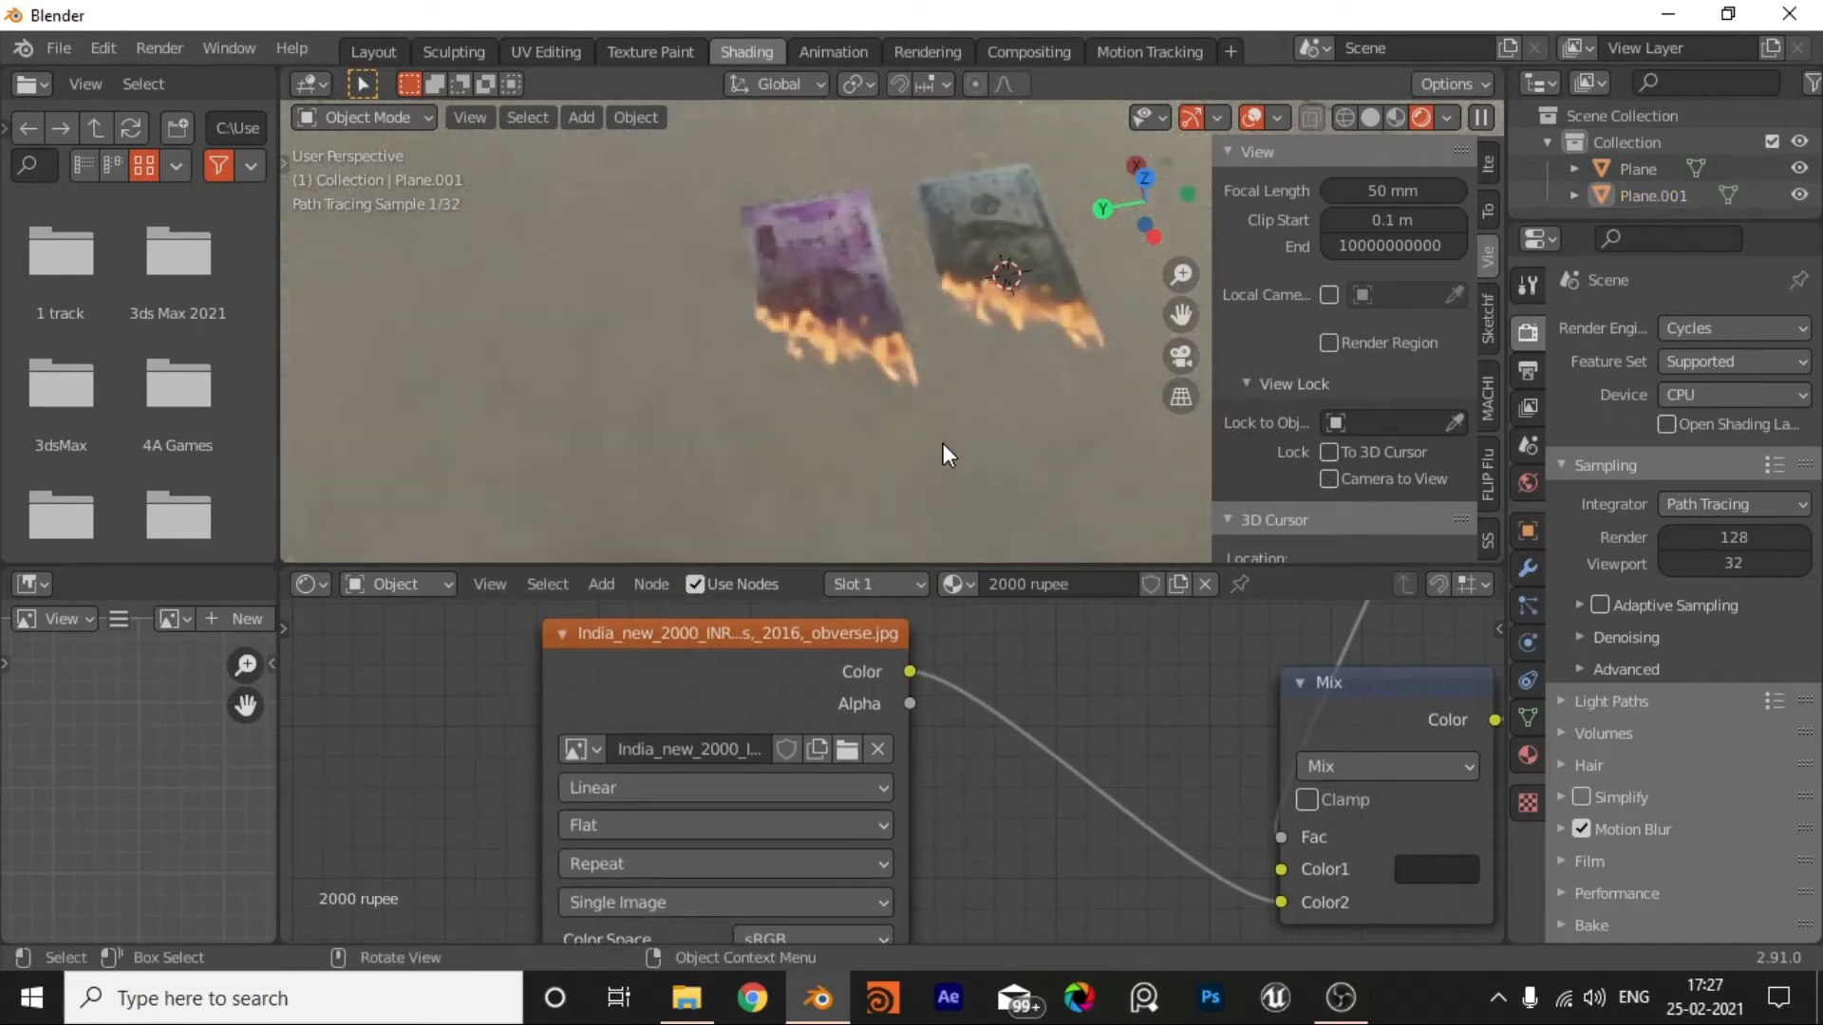
{"action": "scroll", "coordinate": [920, 759], "scroll_direction": "down", "scroll_amount": 2}
{"action": "middle_click_drag", "start_coordinate": [974, 866], "coordinate": [988, 749]}
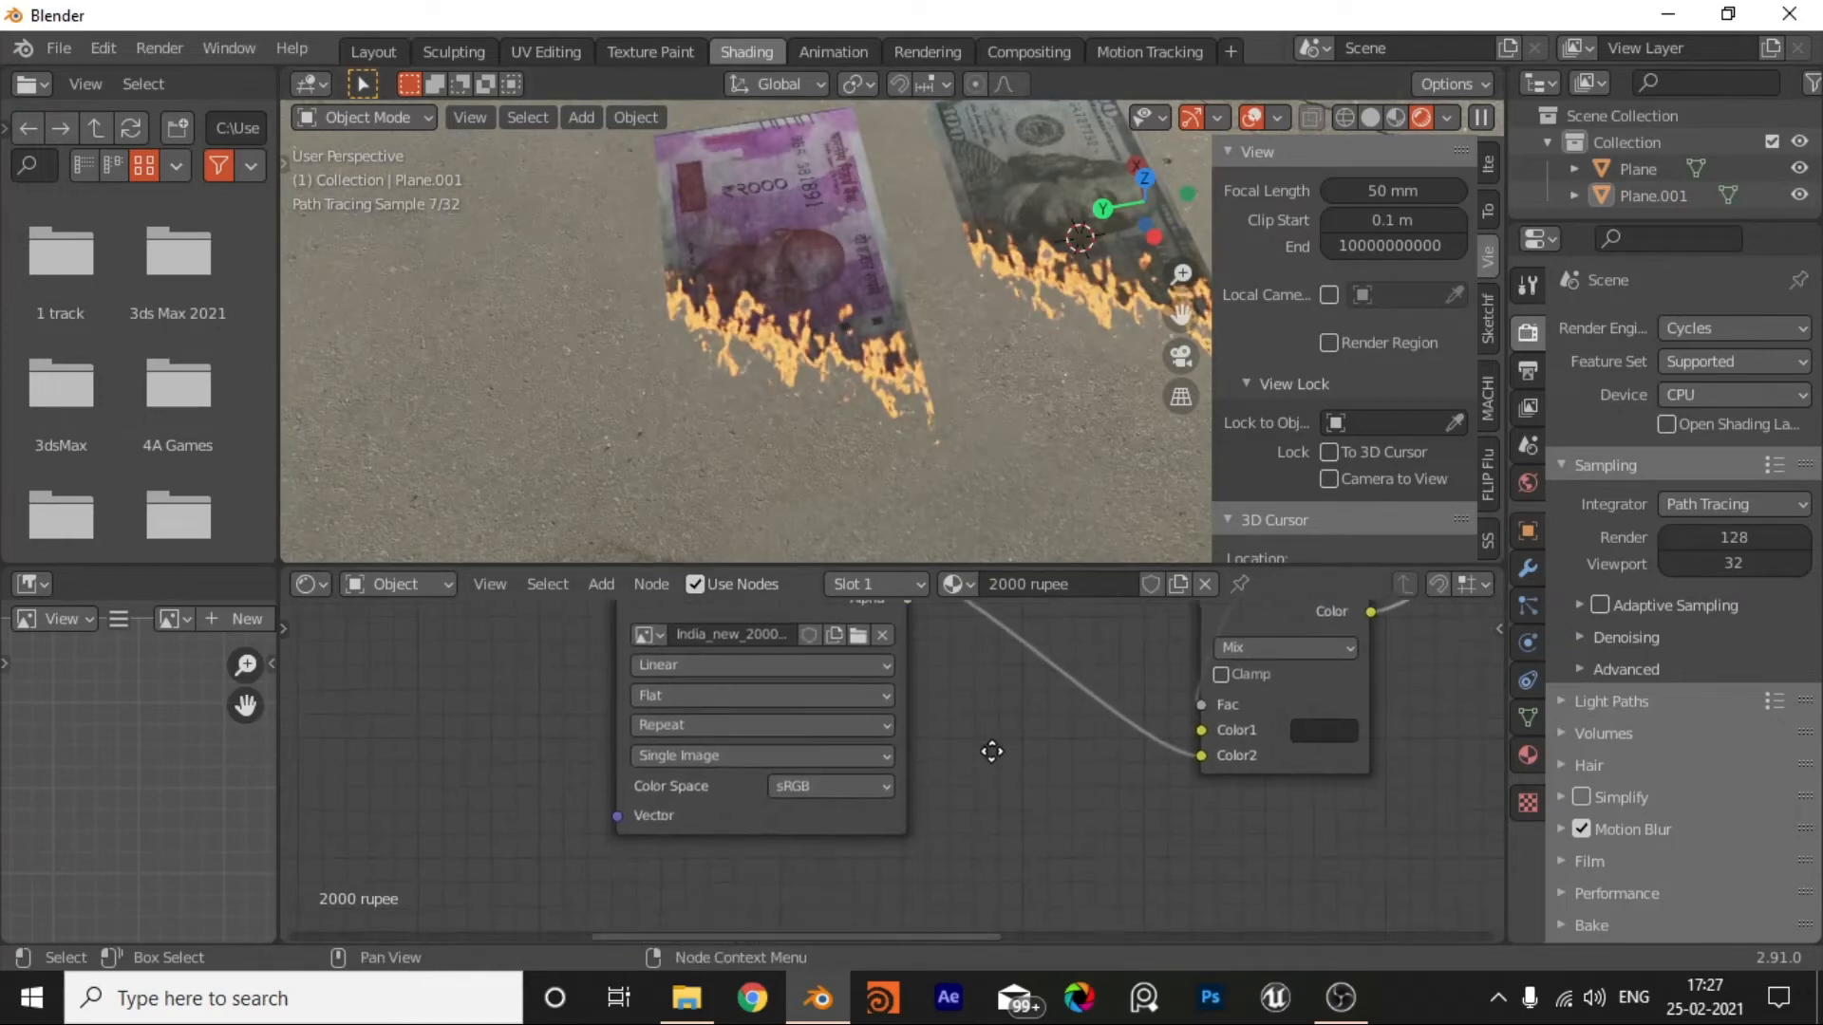
{"action": "scroll", "coordinate": [993, 750], "scroll_direction": "up", "scroll_amount": 2}
{"action": "scroll", "coordinate": [994, 751], "scroll_direction": "down", "scroll_amount": 3}
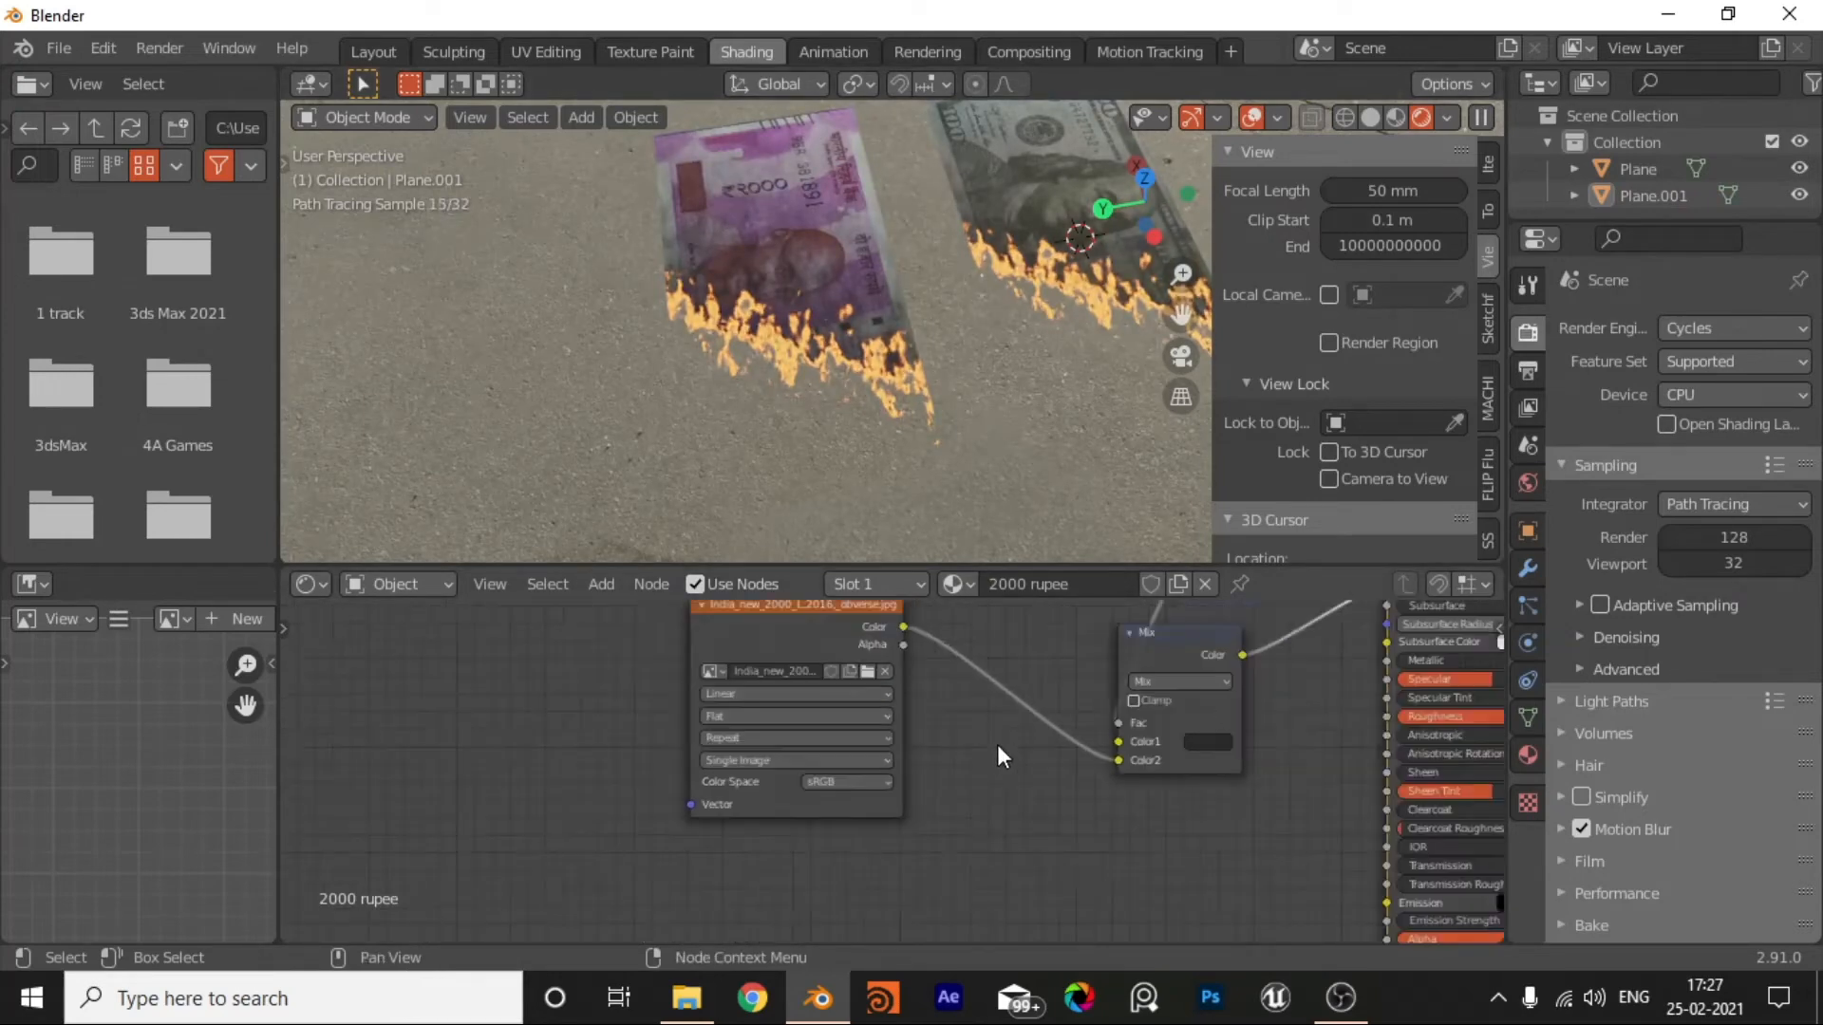
{"action": "middle_click_drag", "start_coordinate": [1058, 680], "coordinate": [1069, 797]}
{"action": "scroll", "coordinate": [1016, 714], "scroll_direction": "down", "scroll_amount": 3}
{"action": "middle_click_drag", "start_coordinate": [656, 666], "coordinate": [954, 811]}
{"action": "scroll", "coordinate": [883, 810], "scroll_direction": "up", "scroll_amount": 3}
{"action": "left_click", "coordinate": [1528, 679]}
{"action": "left_click", "coordinate": [1528, 643]}
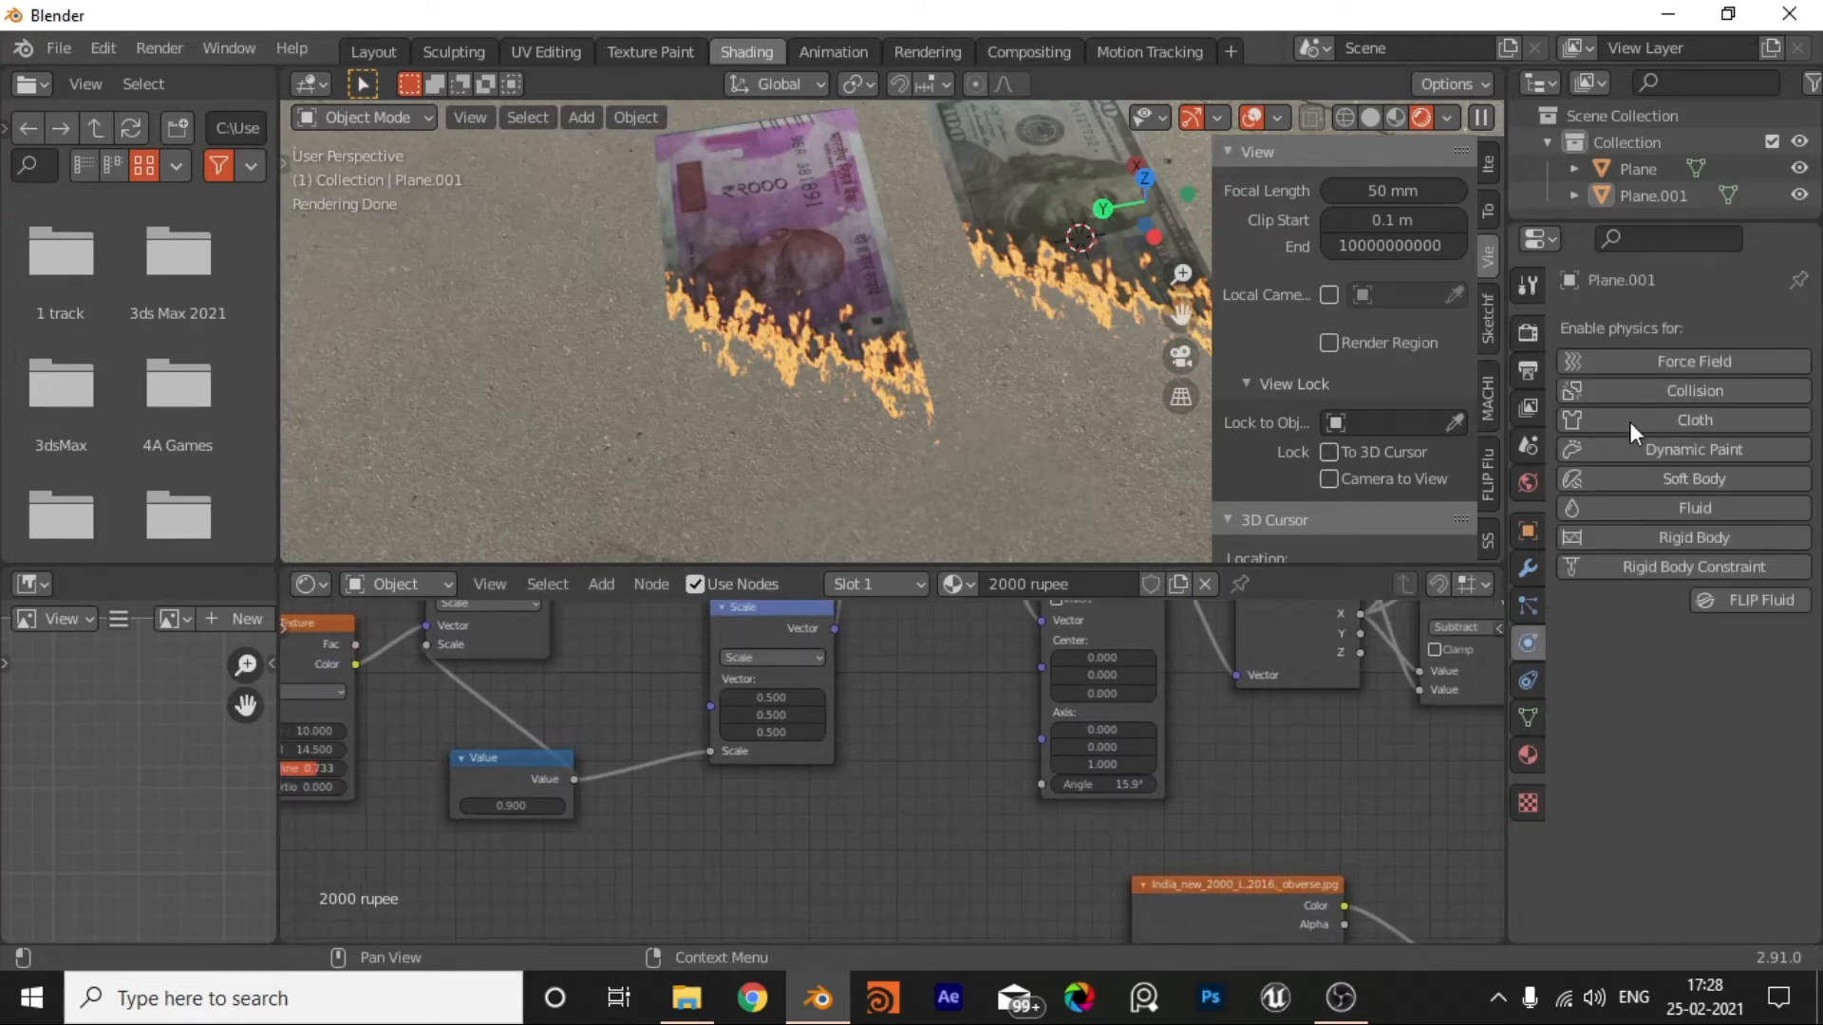
Step: Set the rupee material's Noise Texture to Roughness 0.408 and Scale 13
{"action": "scroll", "coordinate": [1017, 720], "scroll_direction": "down", "scroll_amount": 3}
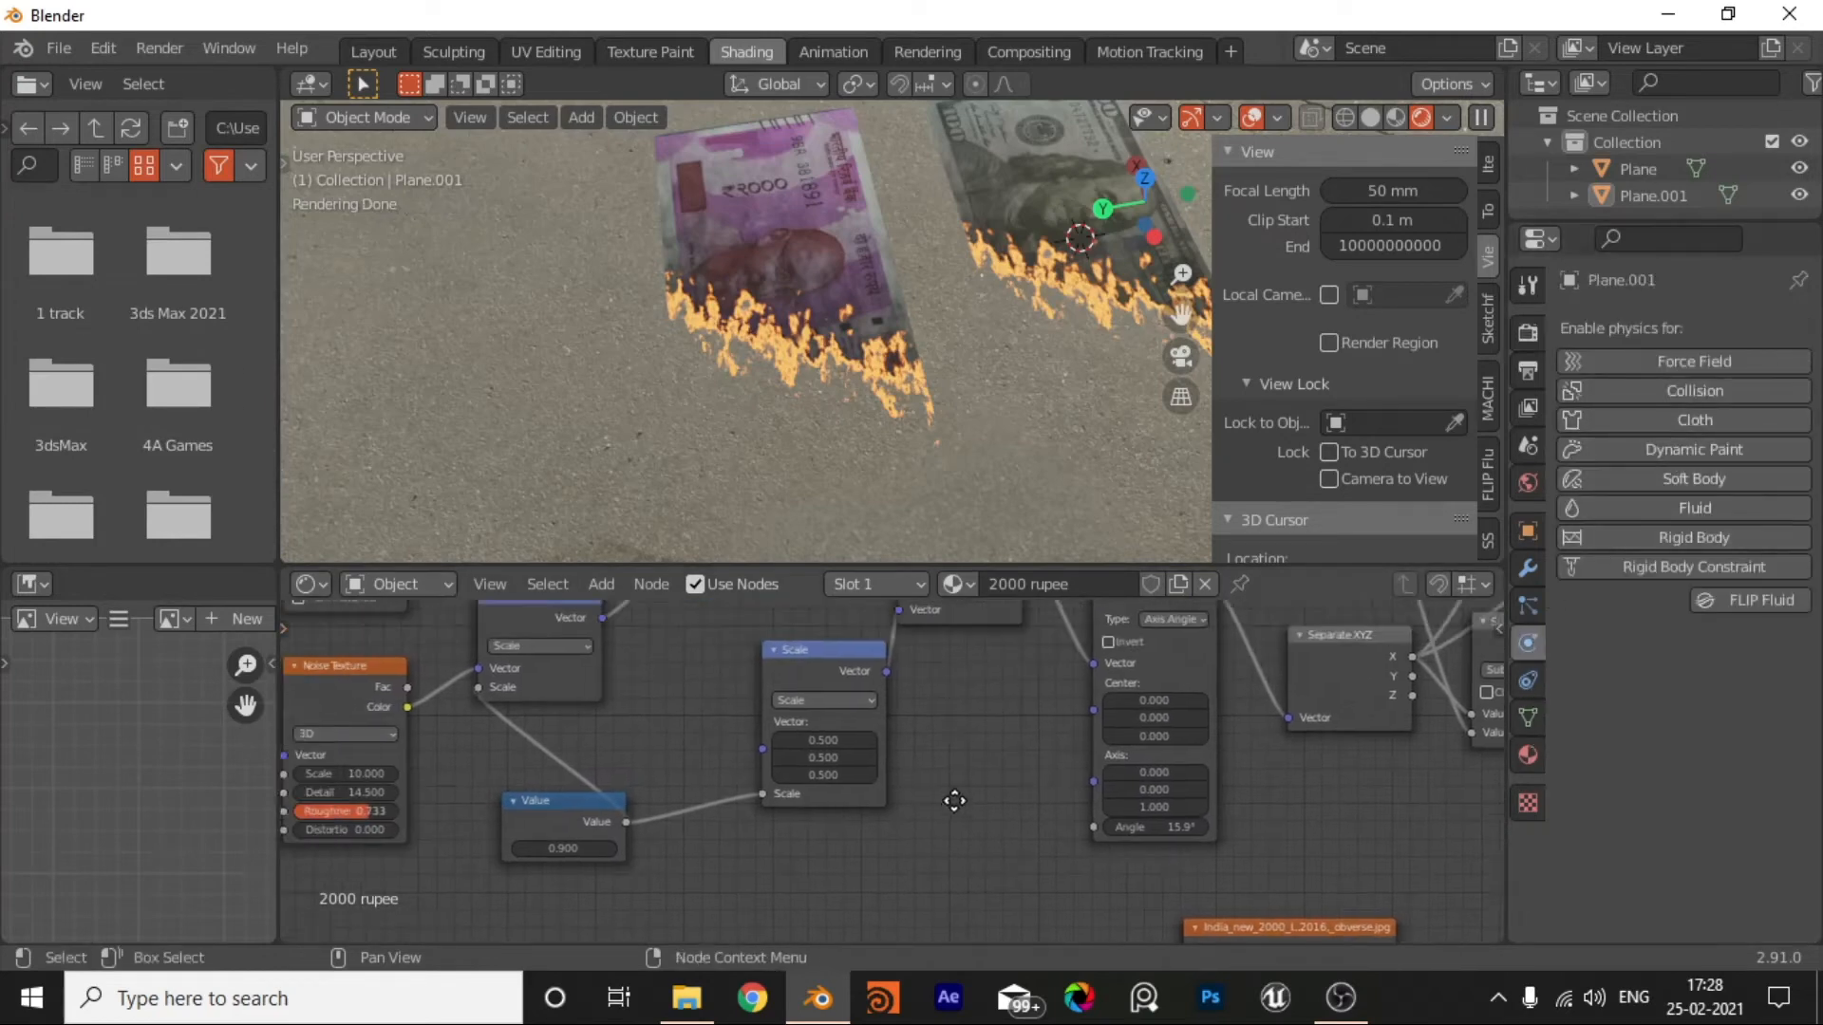
{"action": "middle_click_drag", "start_coordinate": [790, 813], "coordinate": [920, 806]}
{"action": "scroll", "coordinate": [836, 829], "scroll_direction": "up", "scroll_amount": 2}
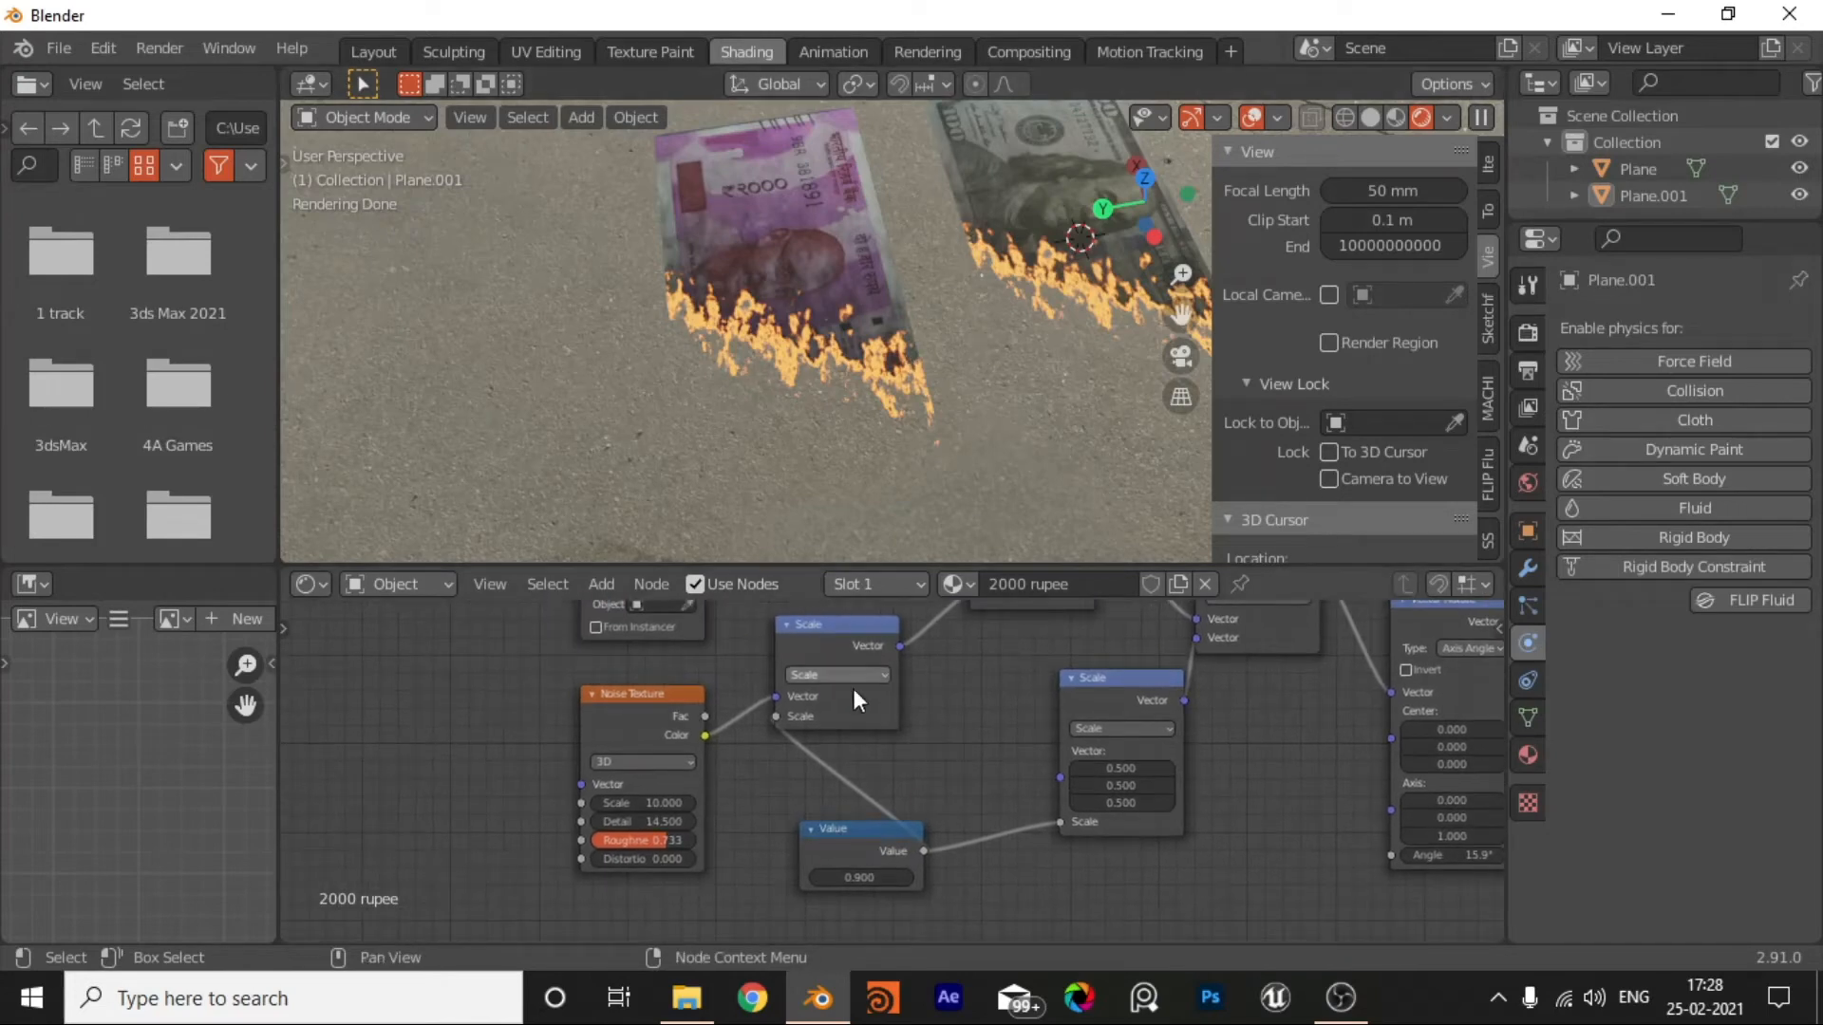
{"action": "scroll", "coordinate": [771, 790], "scroll_direction": "up", "scroll_amount": 2}
{"action": "scroll", "coordinate": [997, 336], "scroll_direction": "down", "scroll_amount": 1}
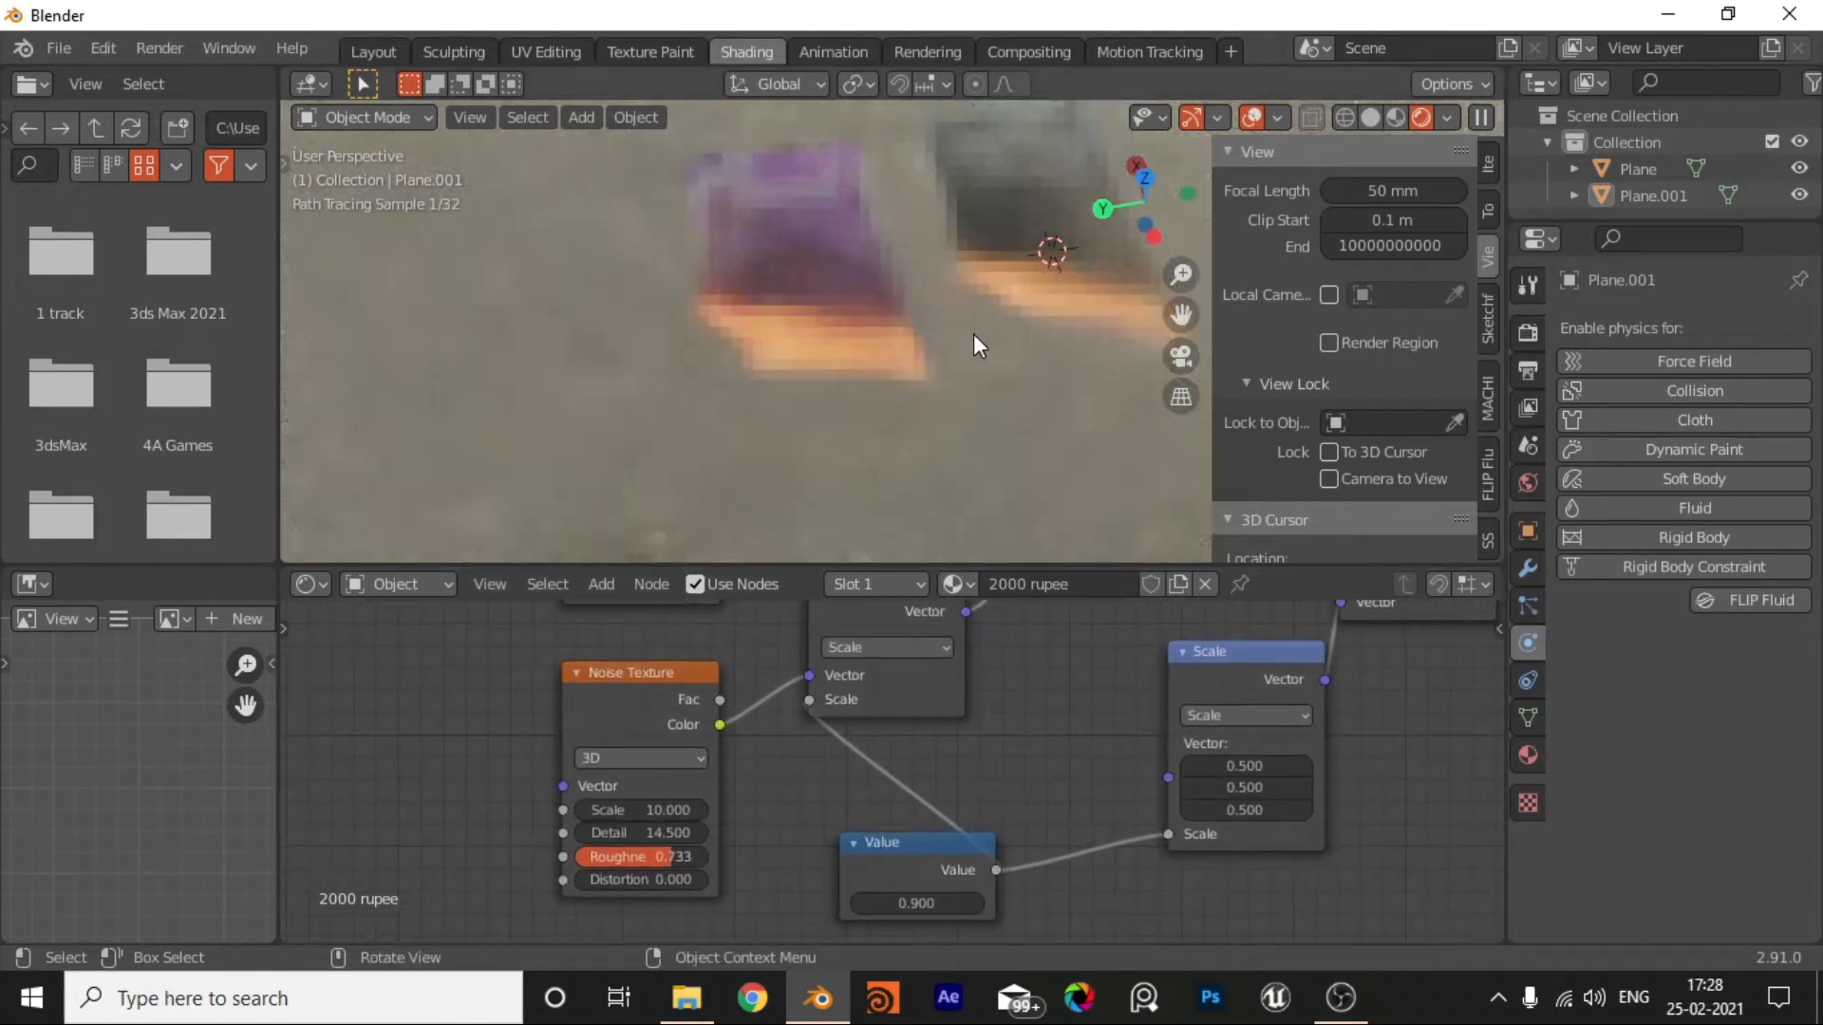
{"action": "middle_click_drag", "start_coordinate": [987, 292], "coordinate": [933, 356], "text": "shift"}
{"action": "scroll", "coordinate": [708, 798], "scroll_direction": "up", "scroll_amount": 2}
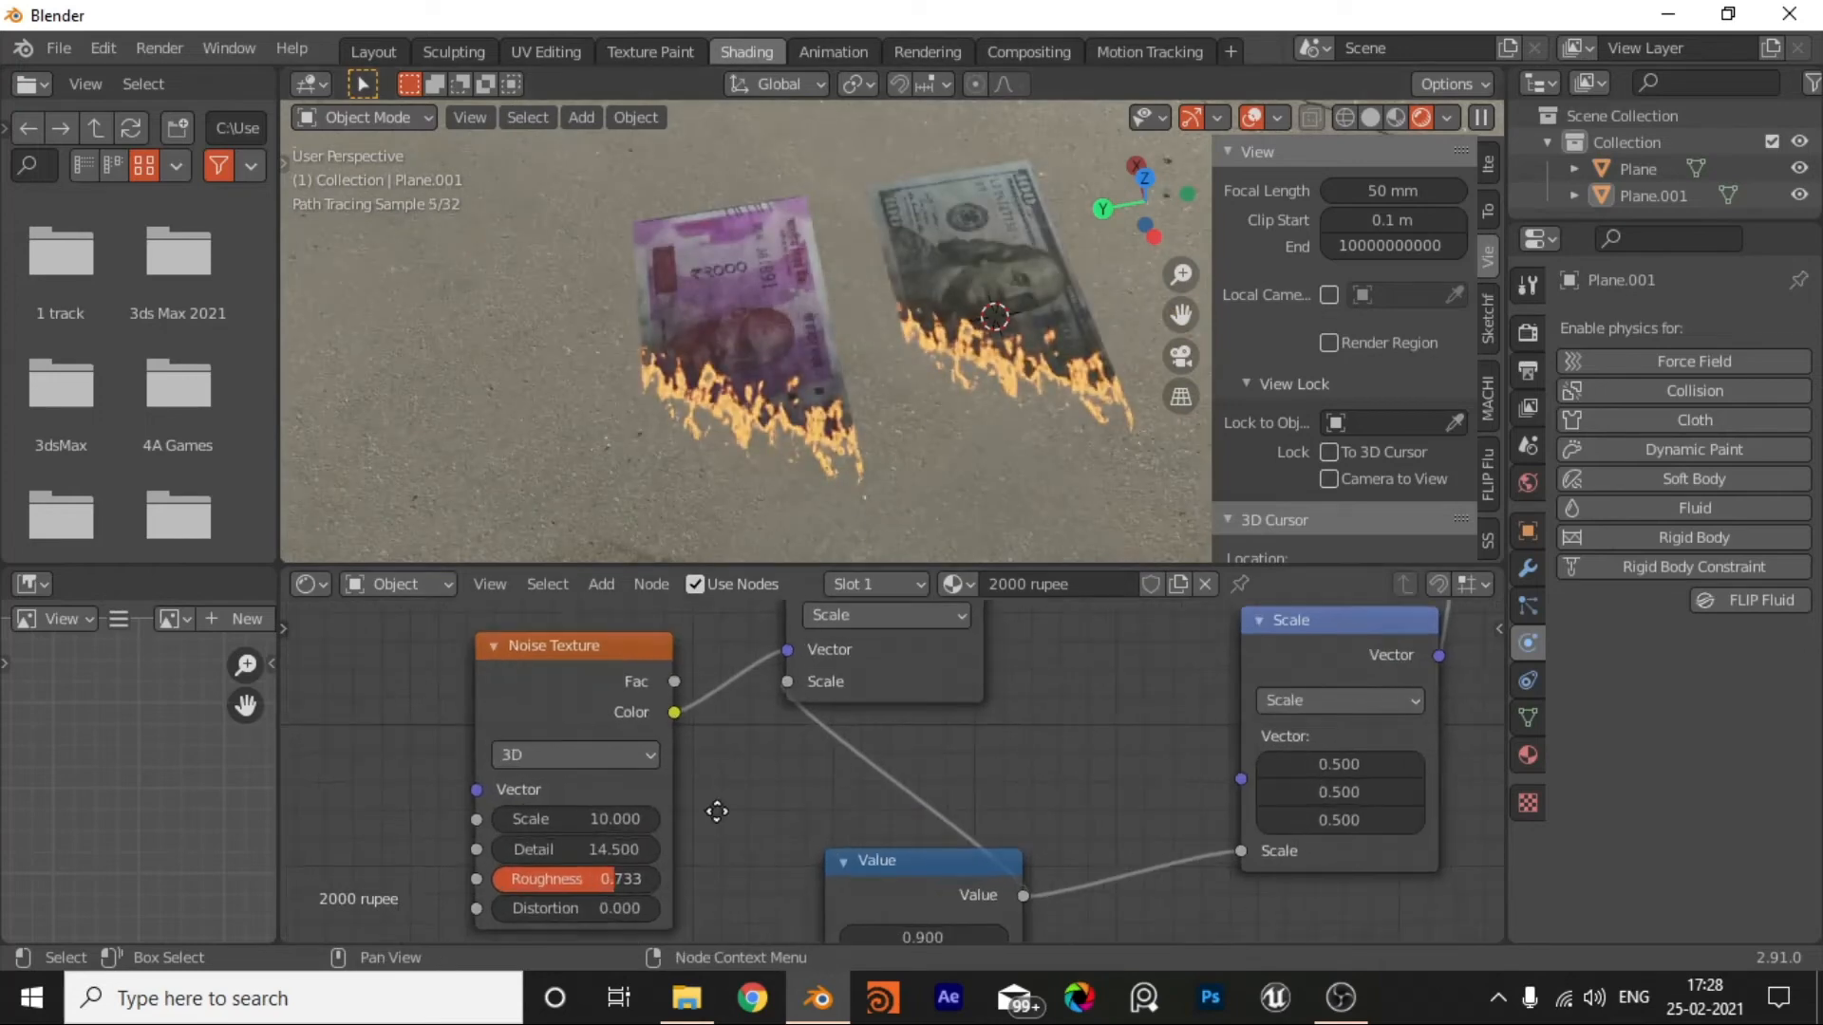
{"action": "left_click_drag", "start_coordinate": [721, 826], "coordinate": [651, 826]}
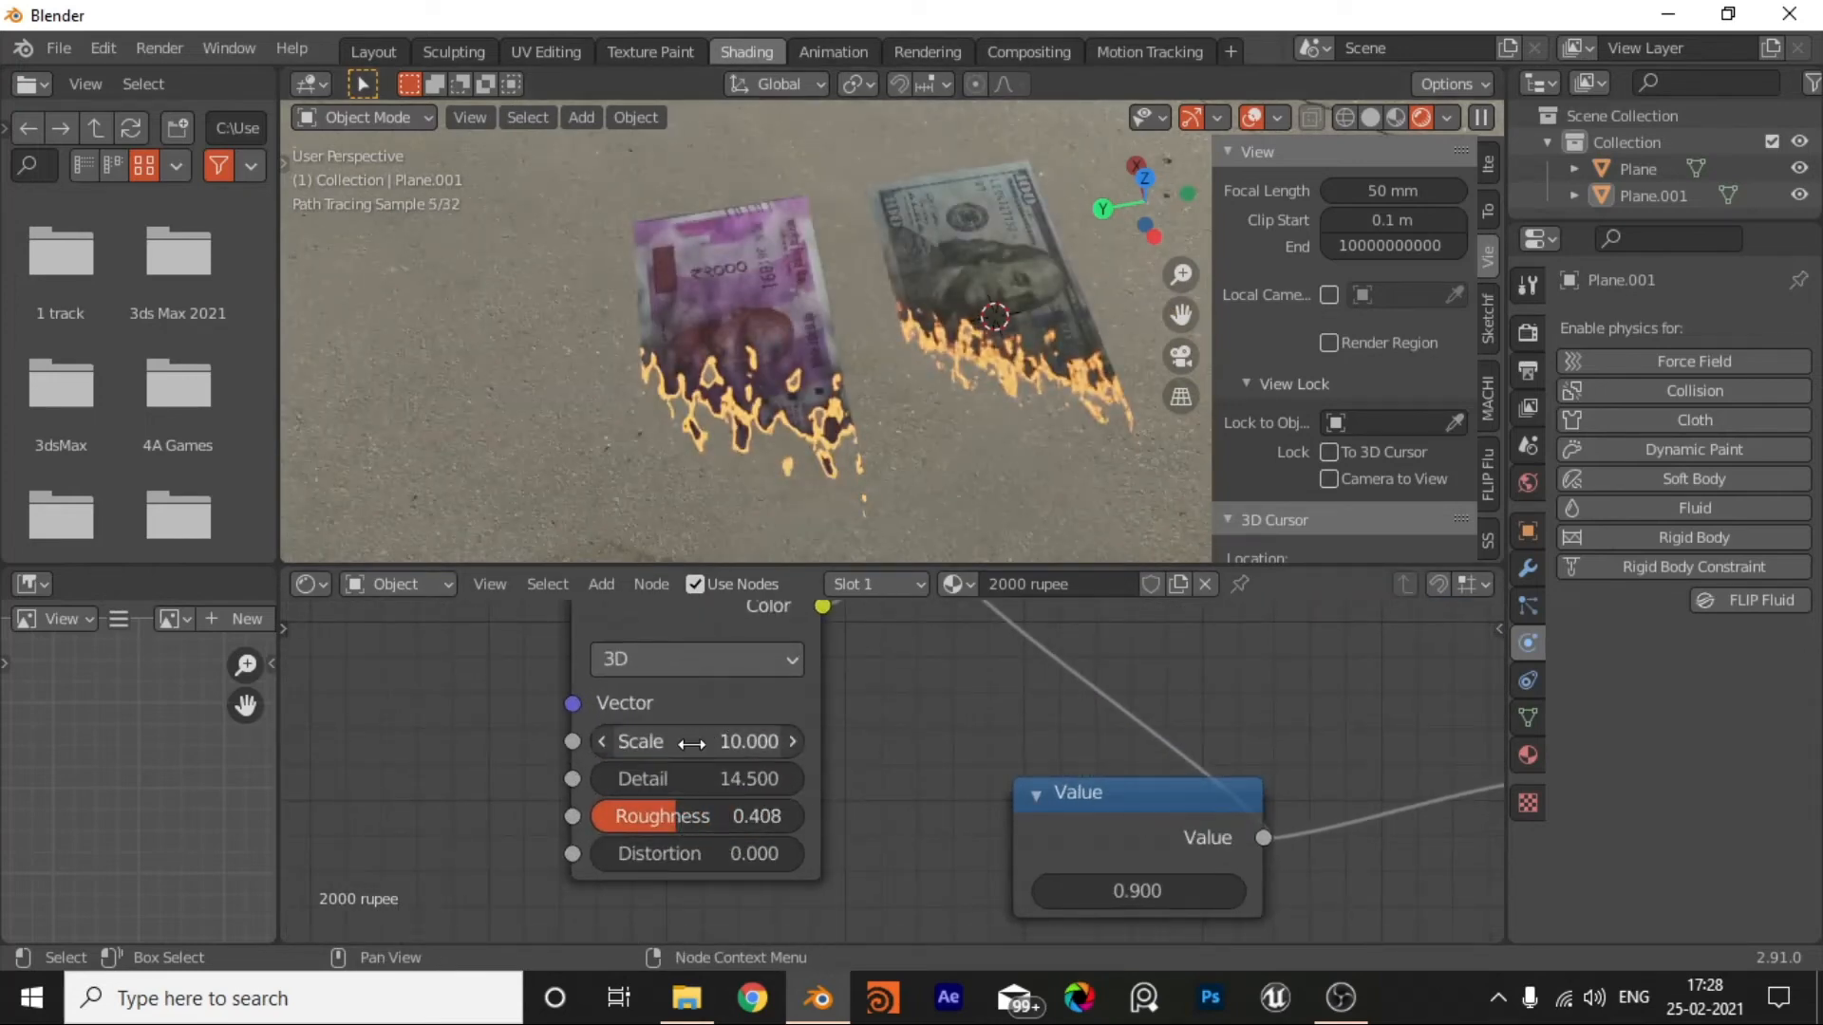
{"action": "left_click_drag", "start_coordinate": [691, 747], "coordinate": [711, 747]}
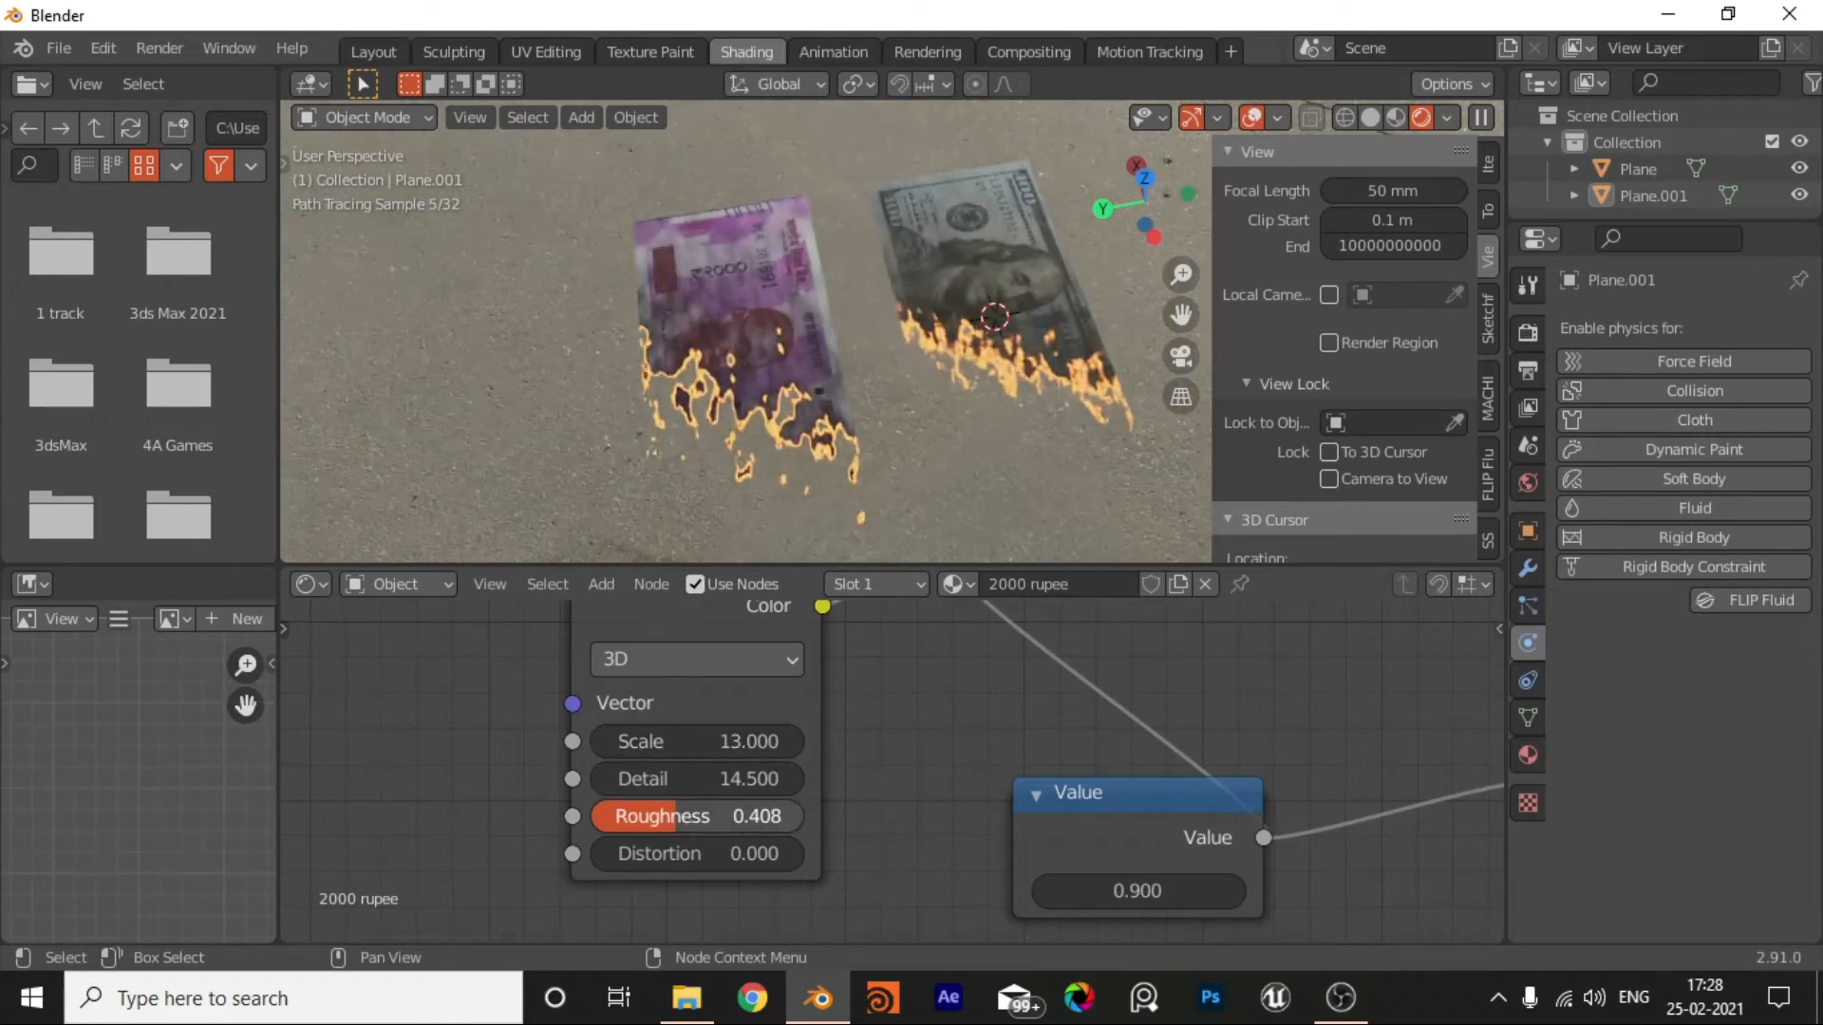
Step: Set the rupee material's noise Detail to 11.7 and try Roughness at 1 before adjusting it again
{"action": "left_click_drag", "start_coordinate": [681, 817], "coordinate": [803, 817]}
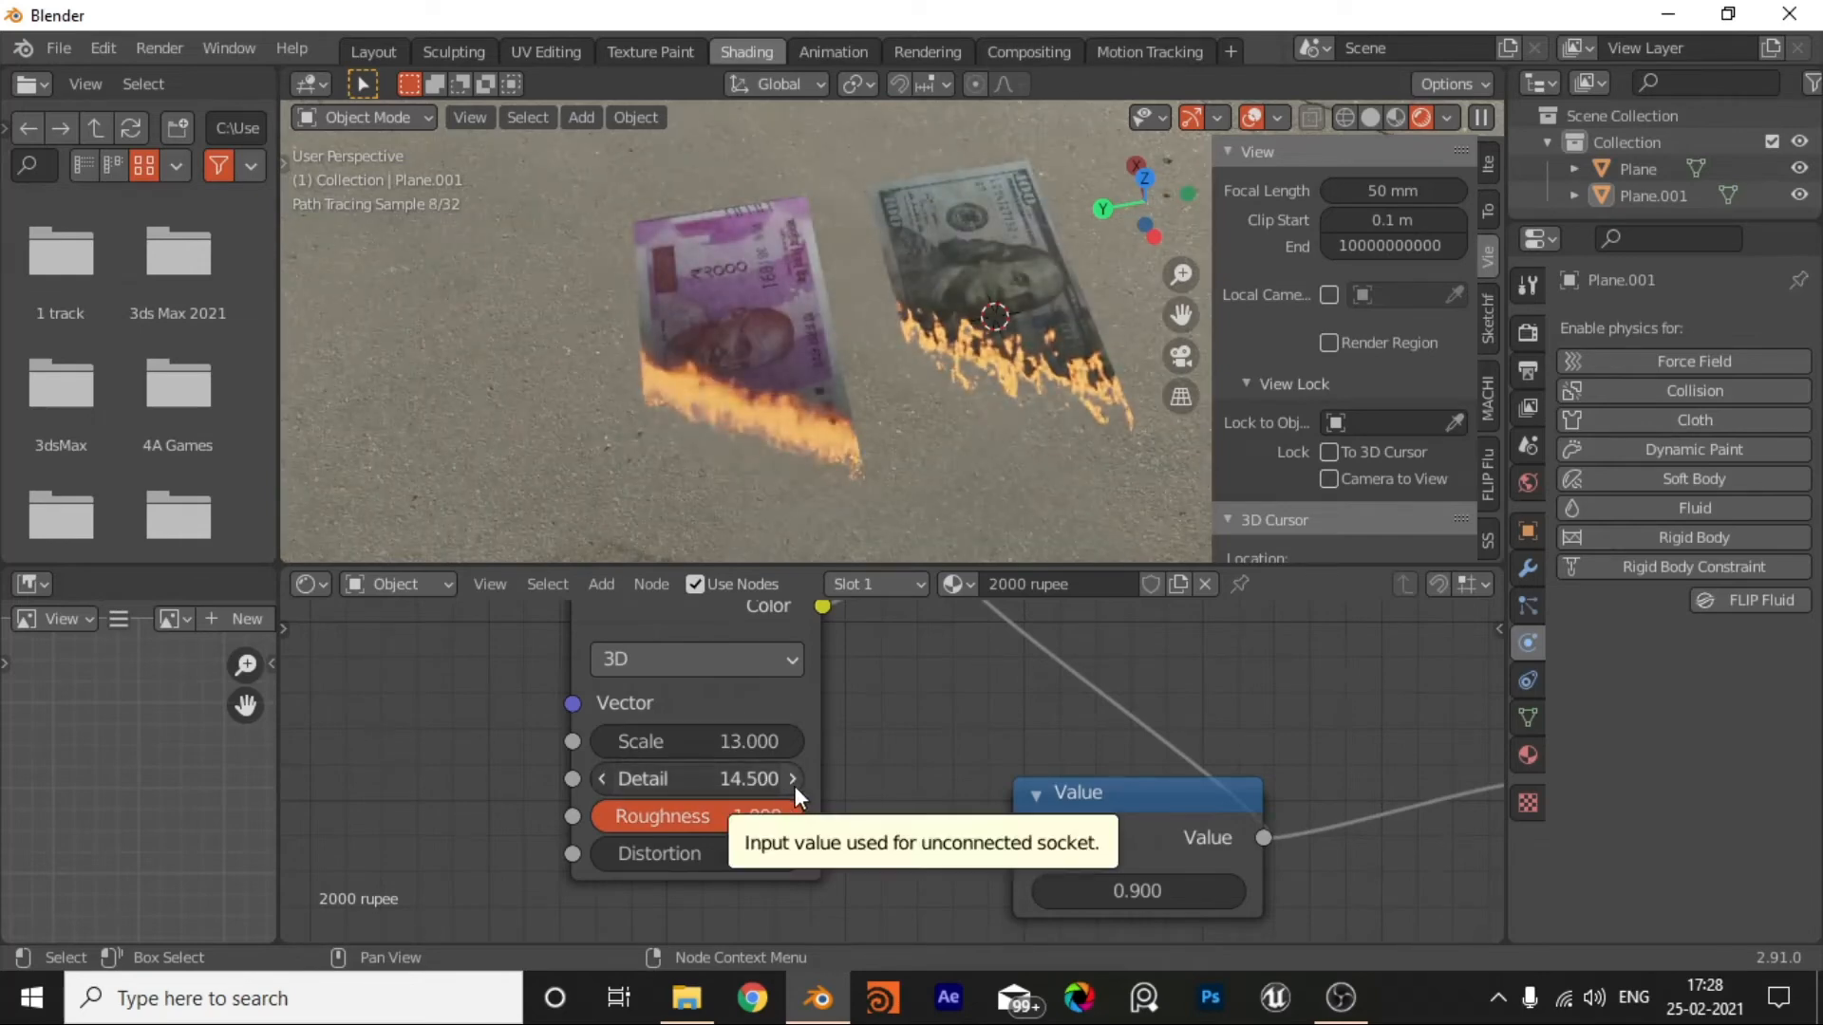
{"action": "left_click_drag", "start_coordinate": [765, 779], "coordinate": [647, 779]}
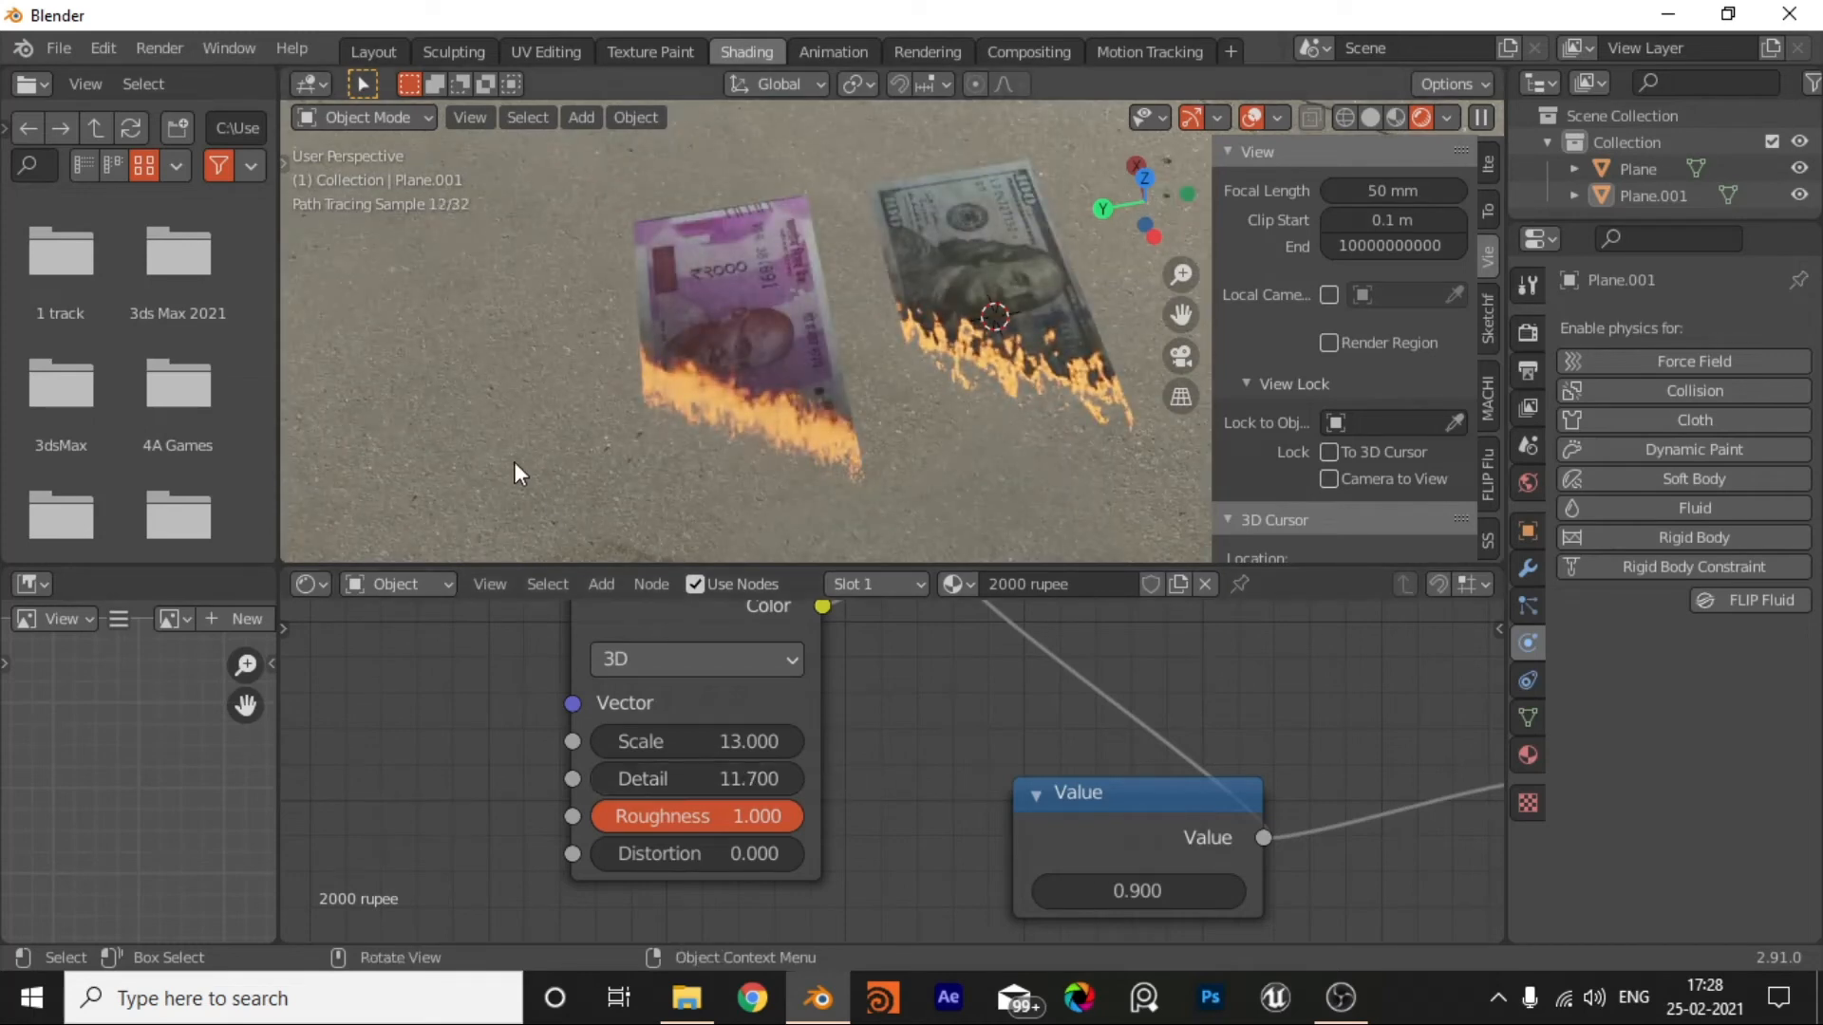
{"action": "mouse_move", "coordinate": [693, 816]}
{"action": "left_mouse_down"}
{"action": "mouse_move", "coordinate": [676, 817]}
{"action": "mouse_move", "coordinate": [751, 821]}
{"action": "mouse_move", "coordinate": [771, 779]}
{"action": "left_mouse_up"}
Step: Set the dollar bill's Noise Texture to Detail 15.8 and Roughness 0.658, leaving the bill deselected
{"action": "left_click", "coordinate": [997, 368]}
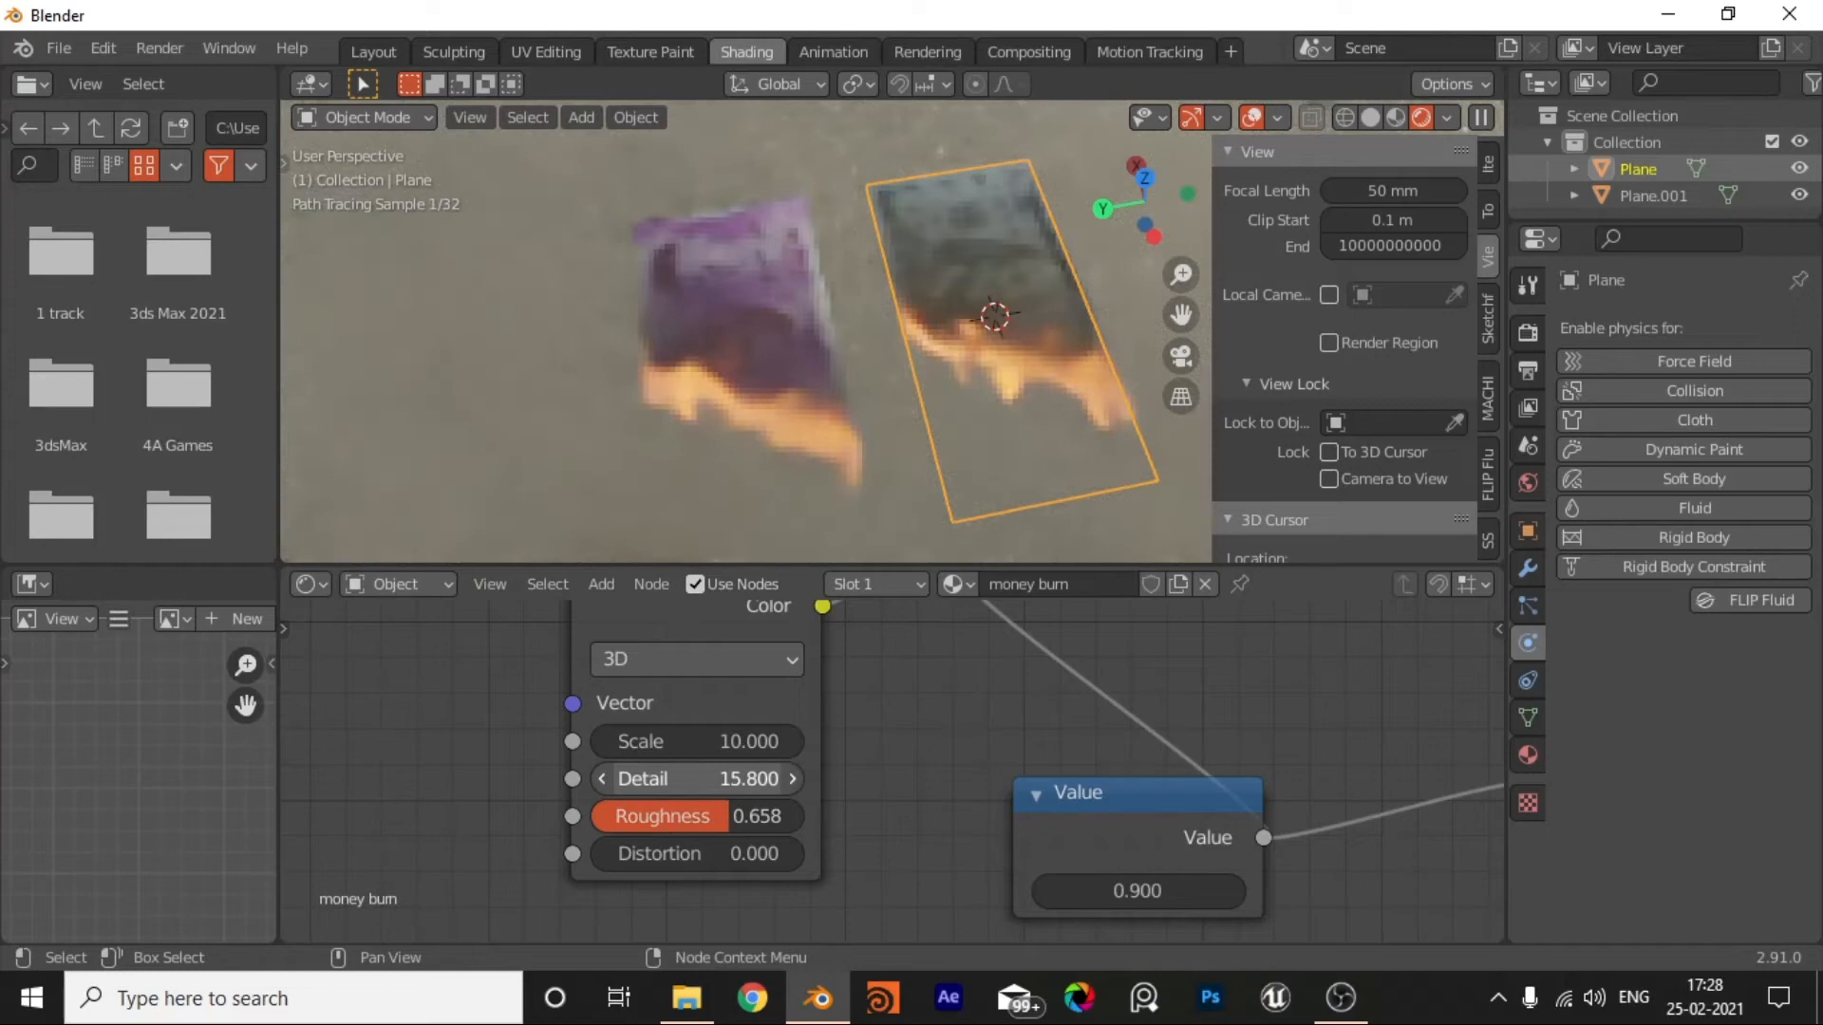
{"action": "left_click", "coordinate": [613, 224]}
{"action": "middle_click_drag", "start_coordinate": [862, 287], "coordinate": [818, 289], "text": "shift"}
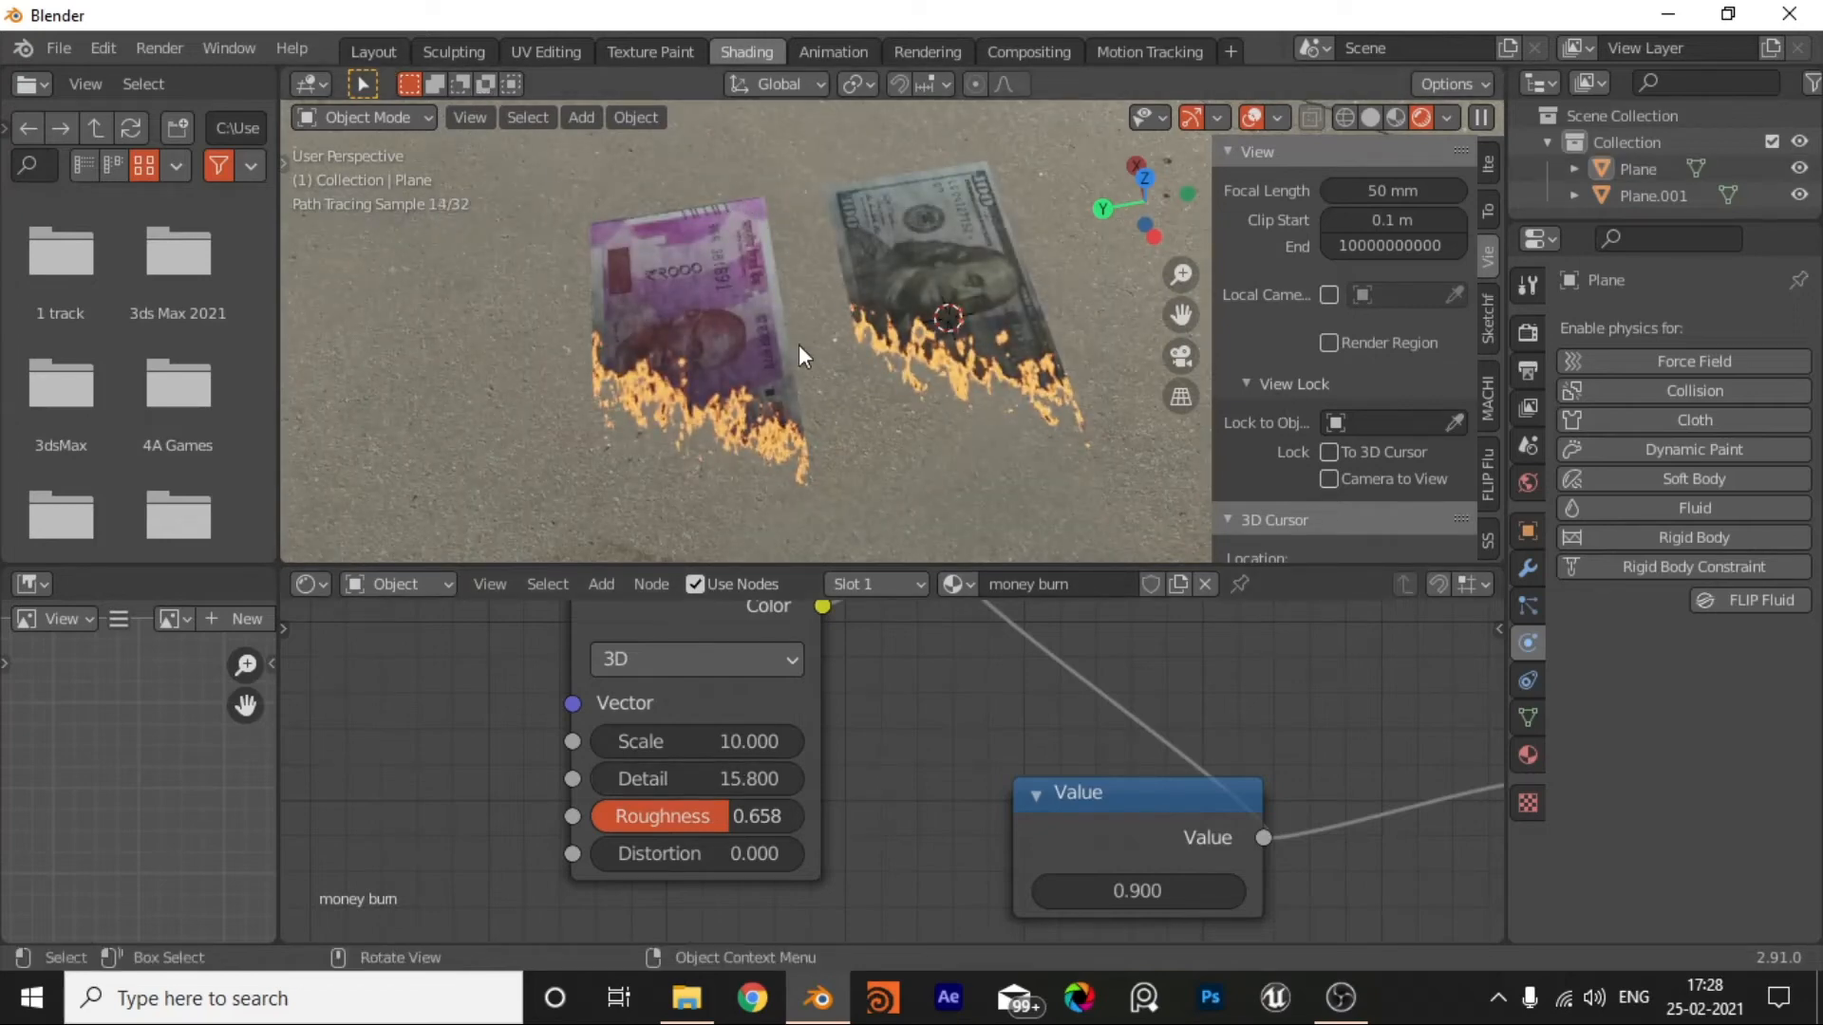
Step: Remove the mall parking HDRI from the world and replace its environment texture with a plain background colour
{"action": "middle_click_drag", "start_coordinate": [800, 344], "coordinate": [897, 285]}
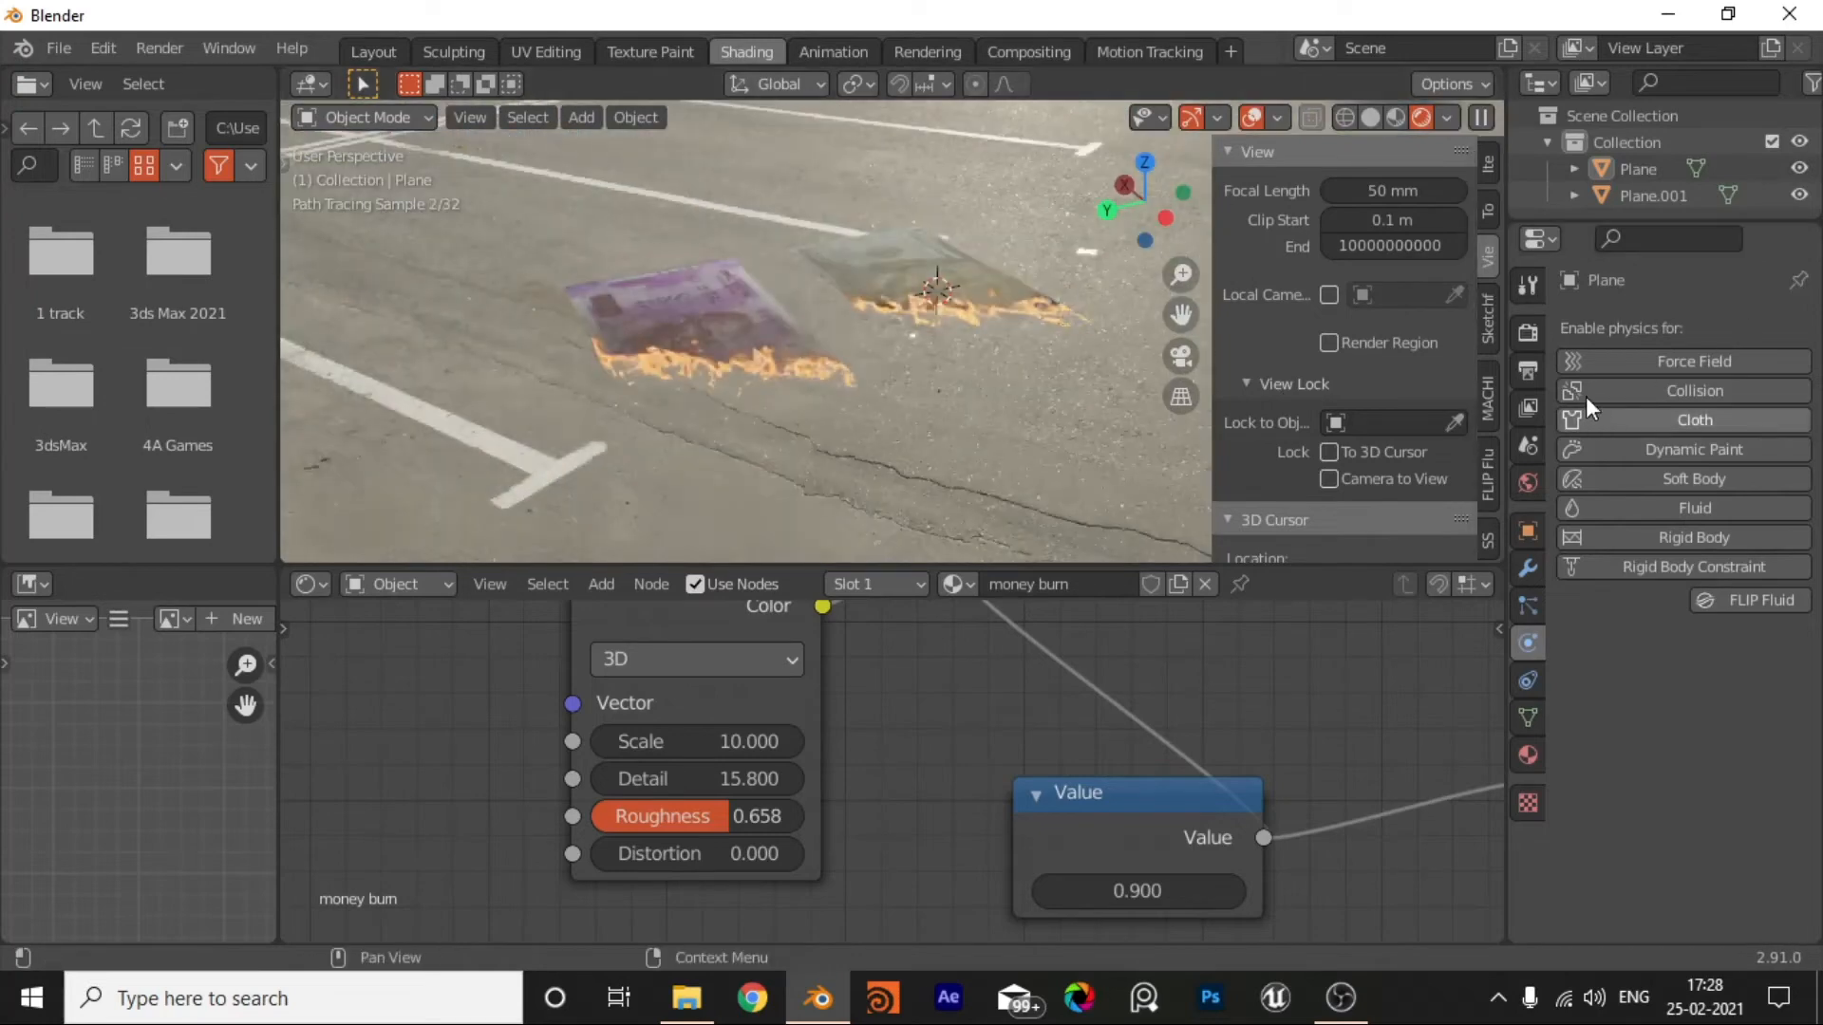
{"action": "left_click", "coordinate": [1527, 372]}
{"action": "left_click", "coordinate": [1528, 482]}
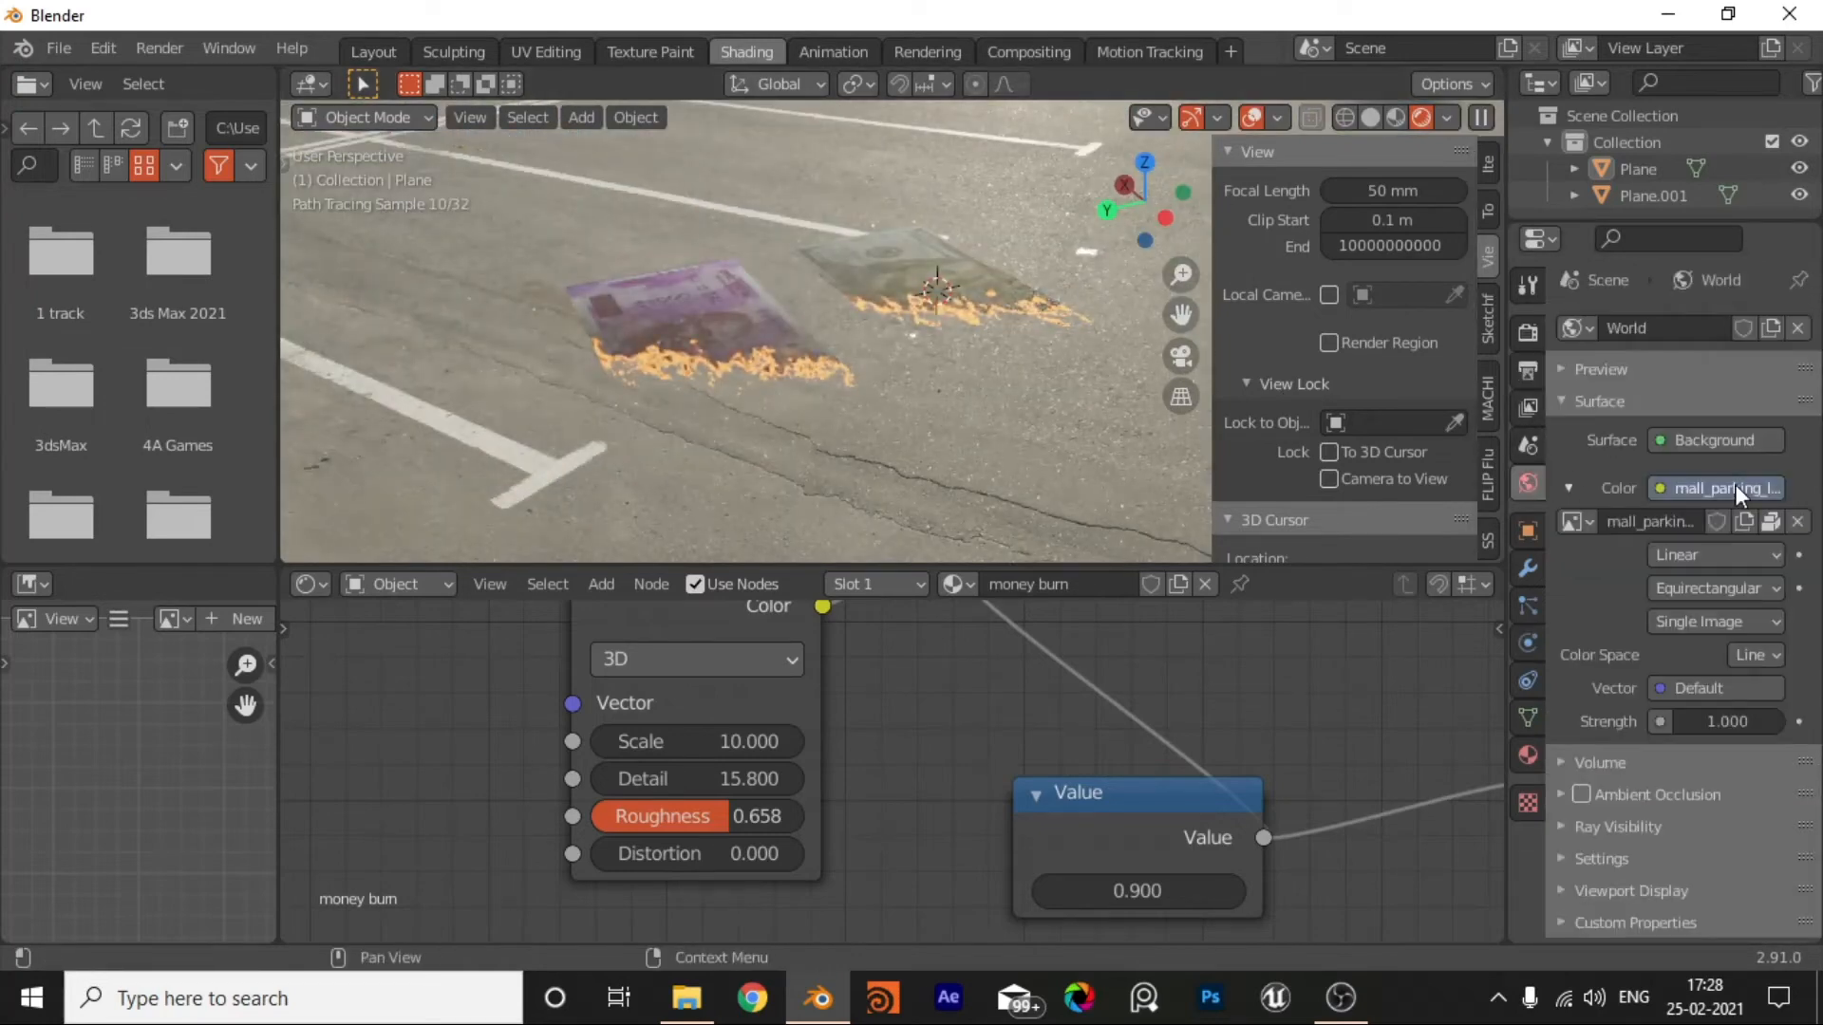
{"action": "left_click", "coordinate": [1797, 521]}
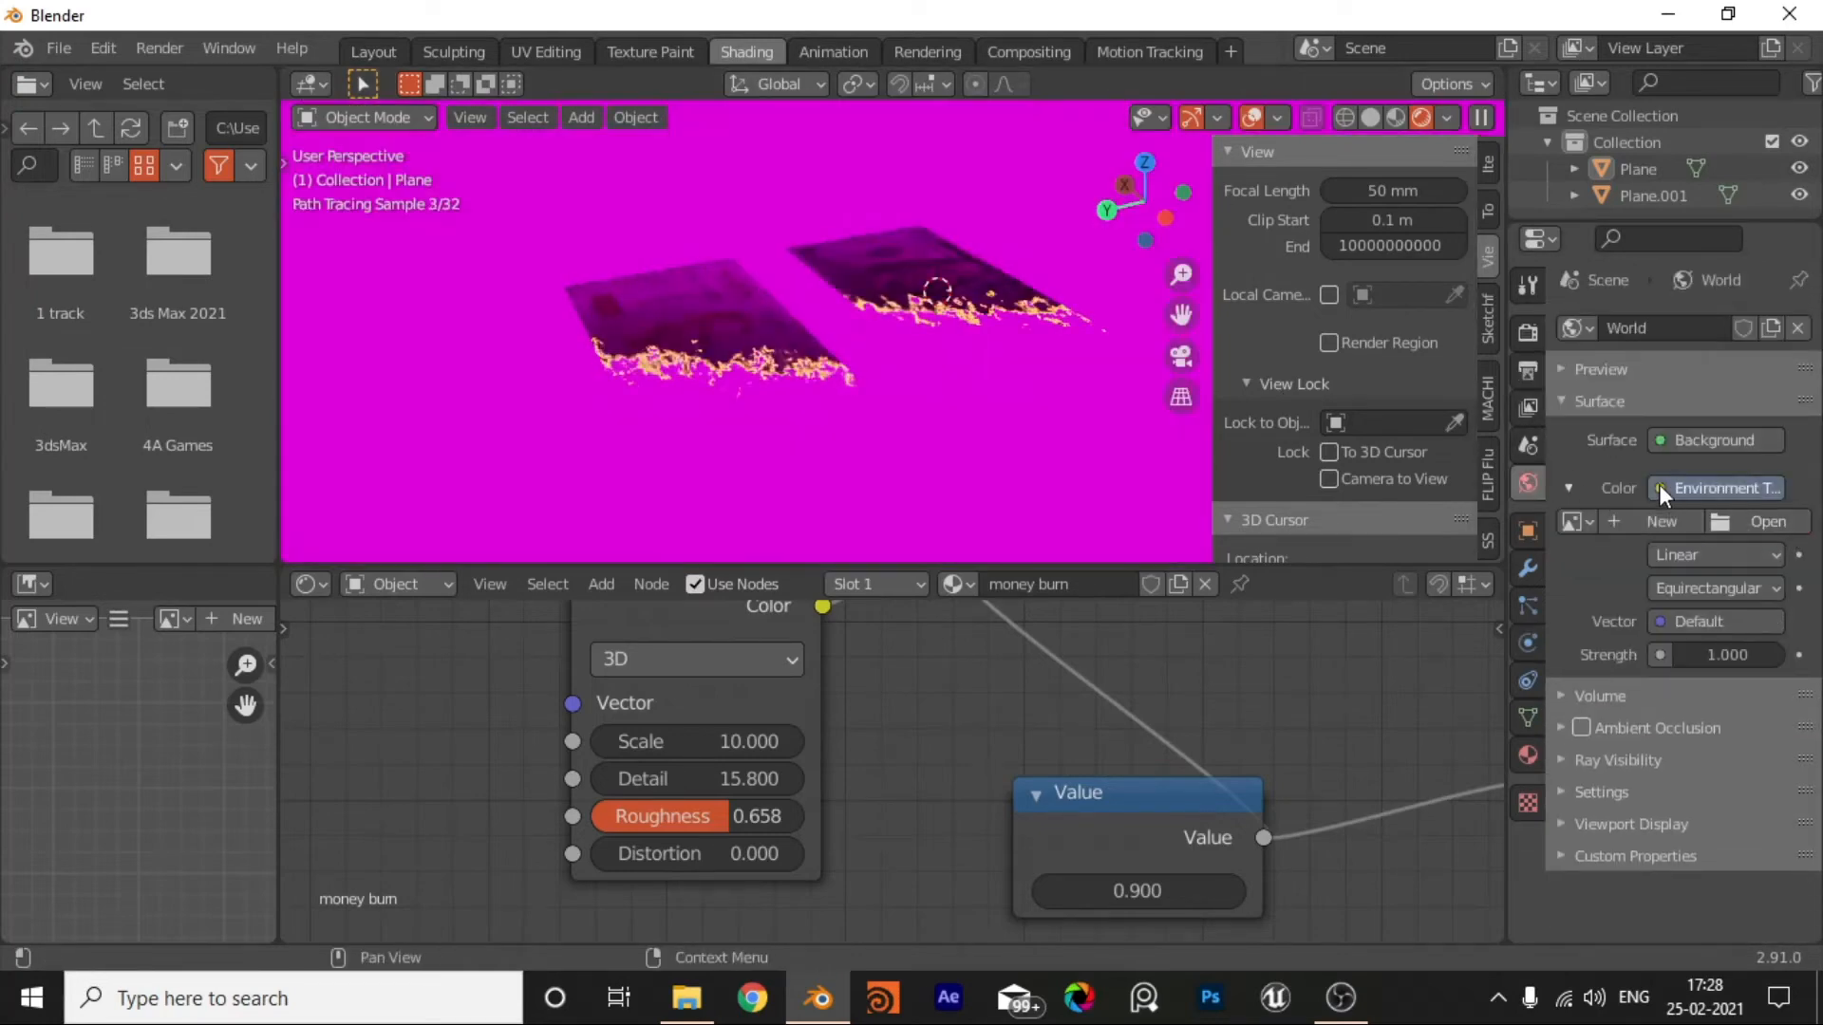
{"action": "left_click", "coordinate": [1660, 488]}
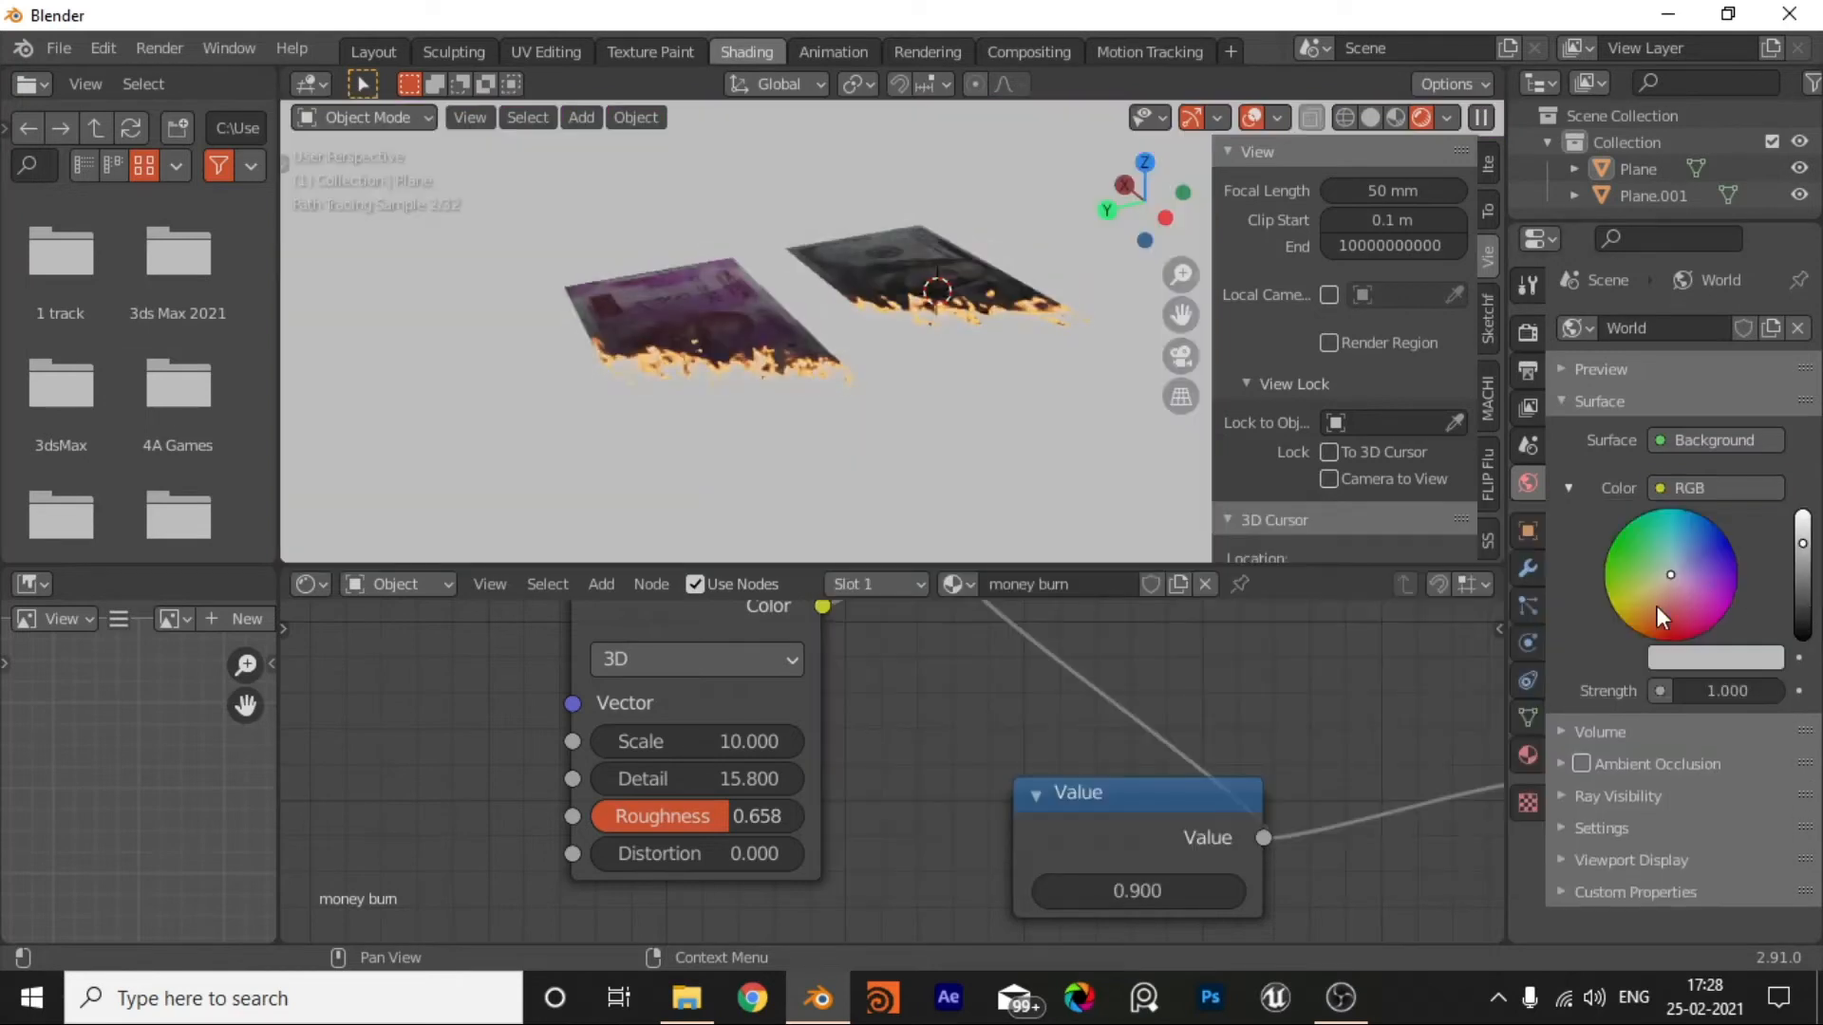
Step: Darken the world background colour to near black and set its Strength to 7.8
{"action": "left_click_drag", "start_coordinate": [1800, 586], "coordinate": [1802, 566]}
{"action": "left_click_drag", "start_coordinate": [1745, 691], "coordinate": [1819, 691]}
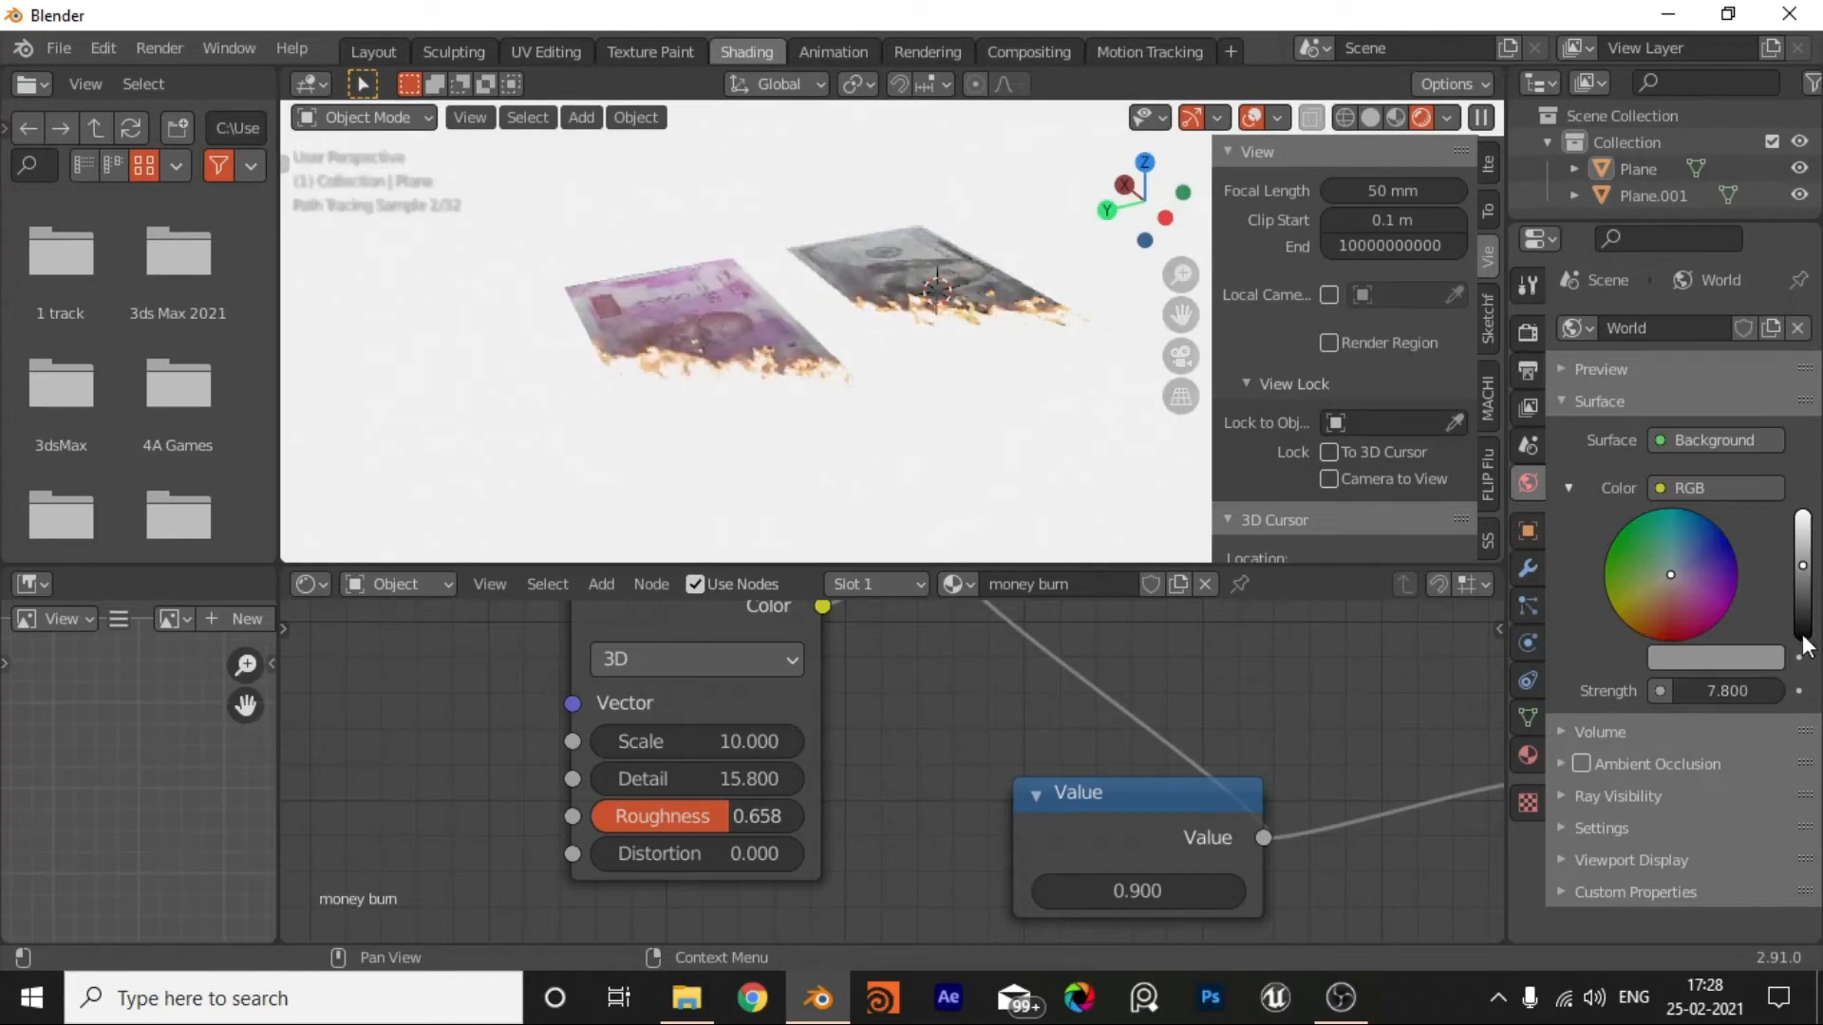
{"action": "left_click", "coordinate": [1807, 631]}
Step: Switch the viewport shading from Rendered to Solid with both bills in view
{"action": "middle_click_drag", "start_coordinate": [944, 369], "coordinate": [878, 435]}
{"action": "key", "text": "shift+a"}
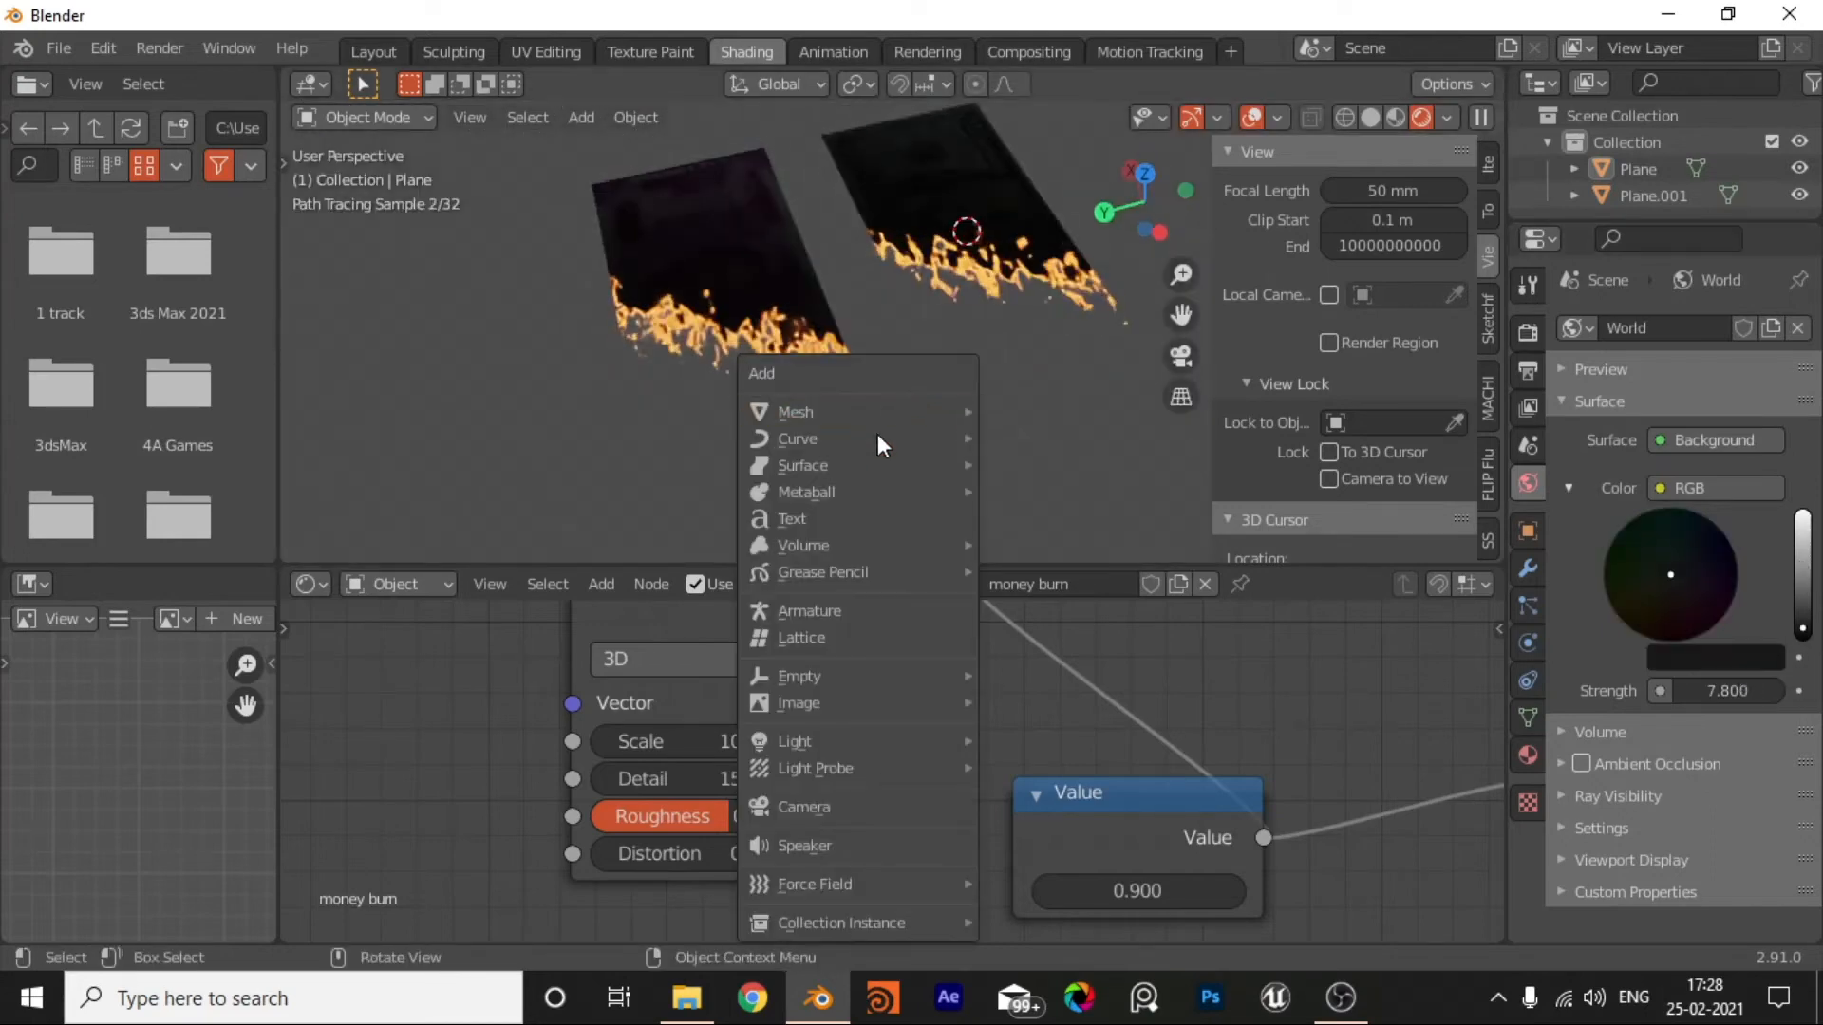
{"action": "key", "text": "z"}
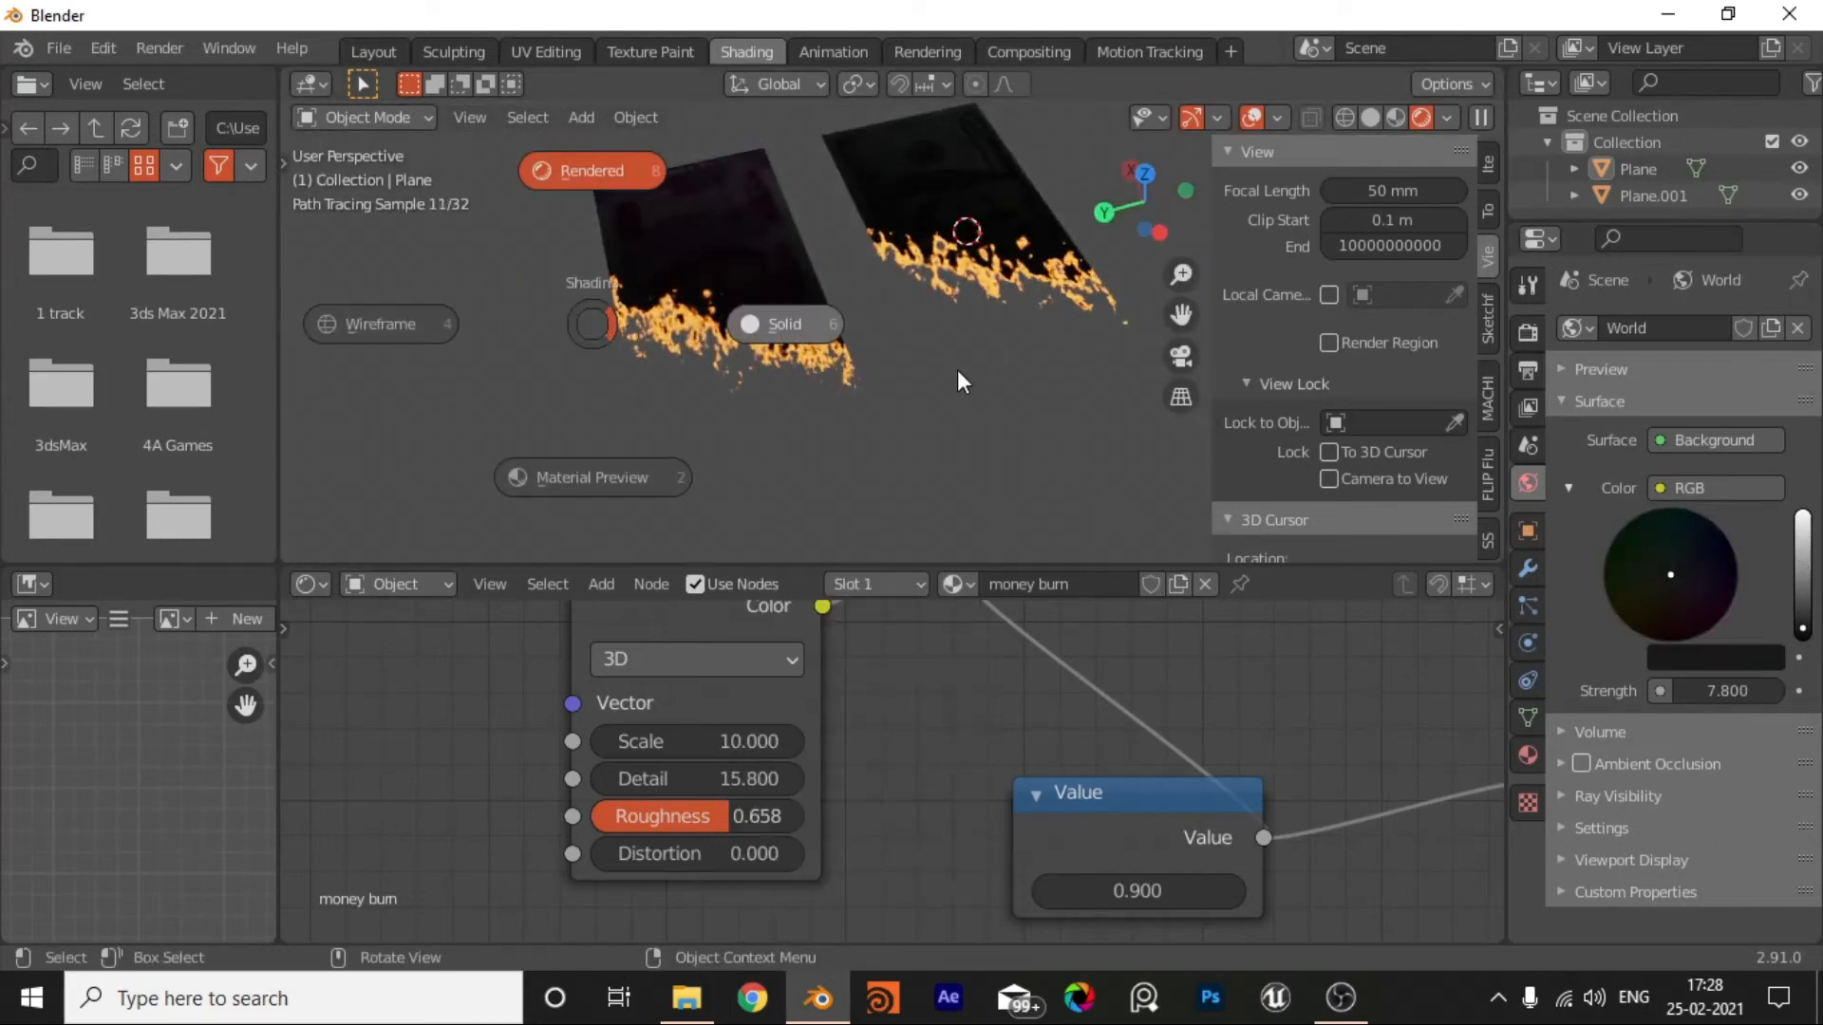
{"action": "left_click", "coordinate": [957, 368]}
{"action": "key", "text": "shift+a"}
{"action": "mouse_move", "coordinate": [776, 714]}
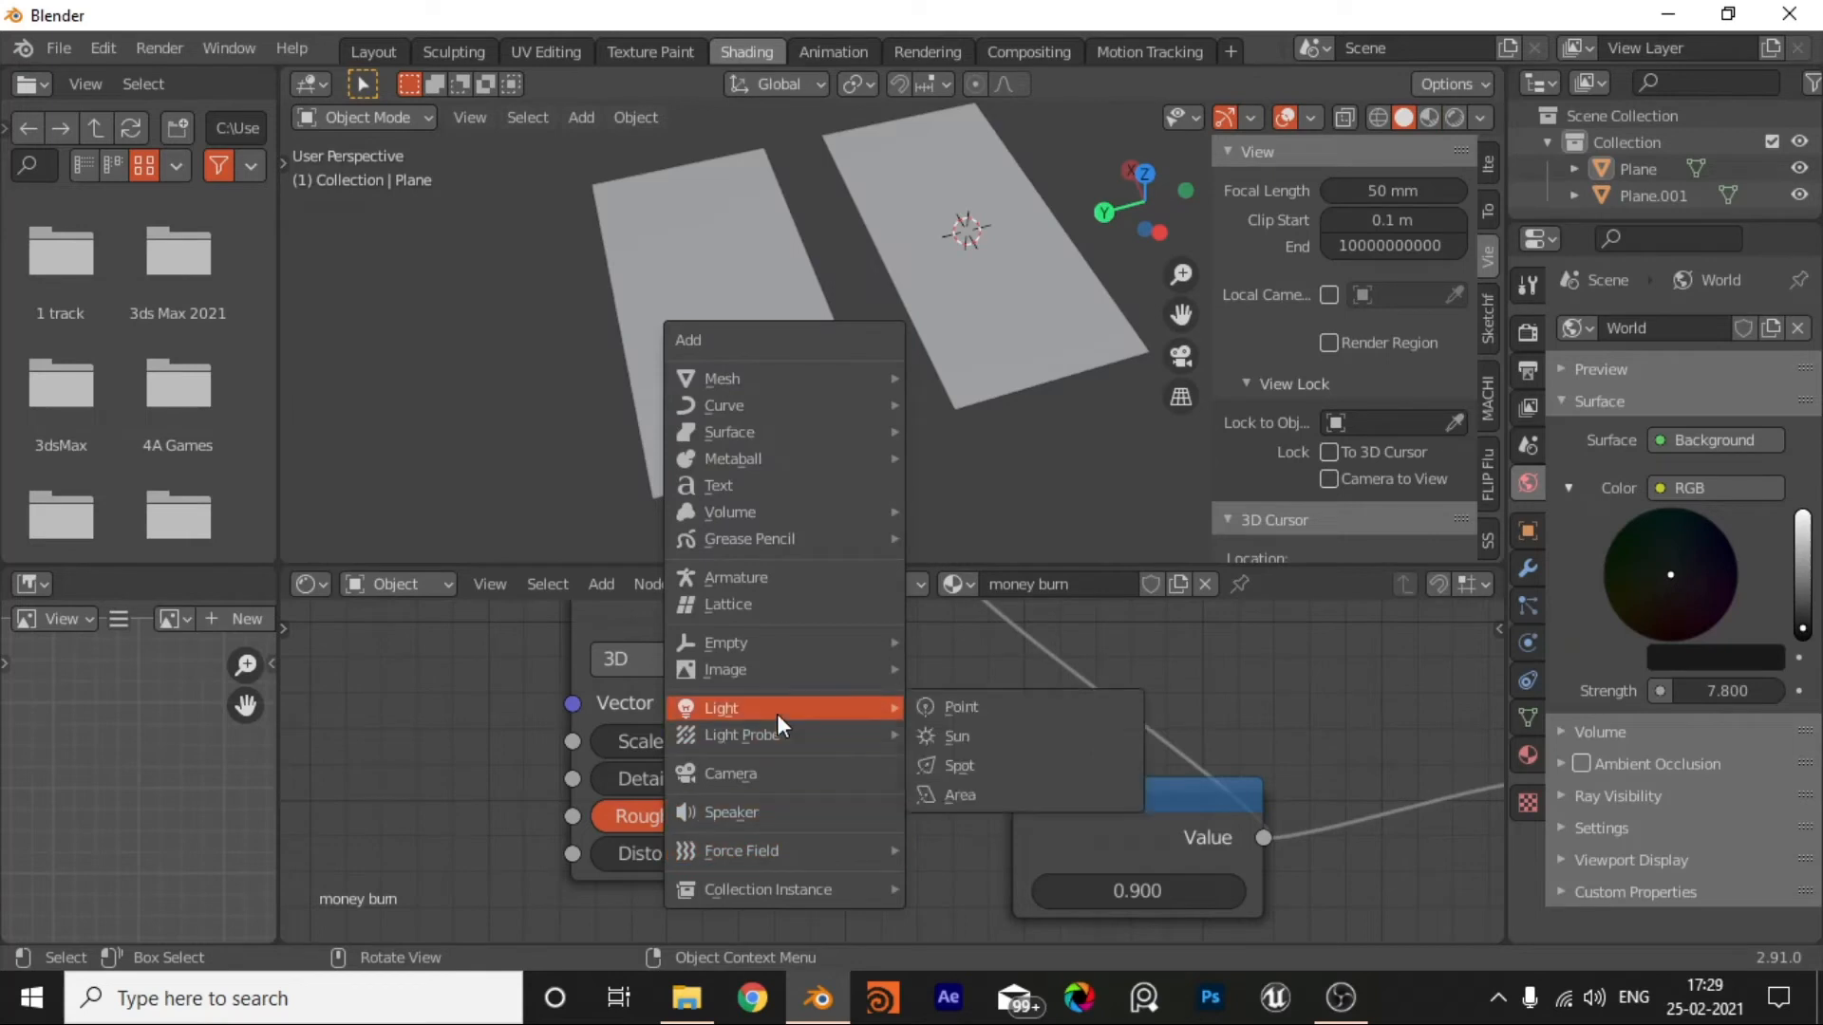
{"action": "left_click", "coordinate": [927, 778]}
{"action": "key", "text": "x"}
{"action": "left_click", "coordinate": [881, 467]}
Step: Add an area light and raise it above the two bills
{"action": "key", "text": "shift+a"}
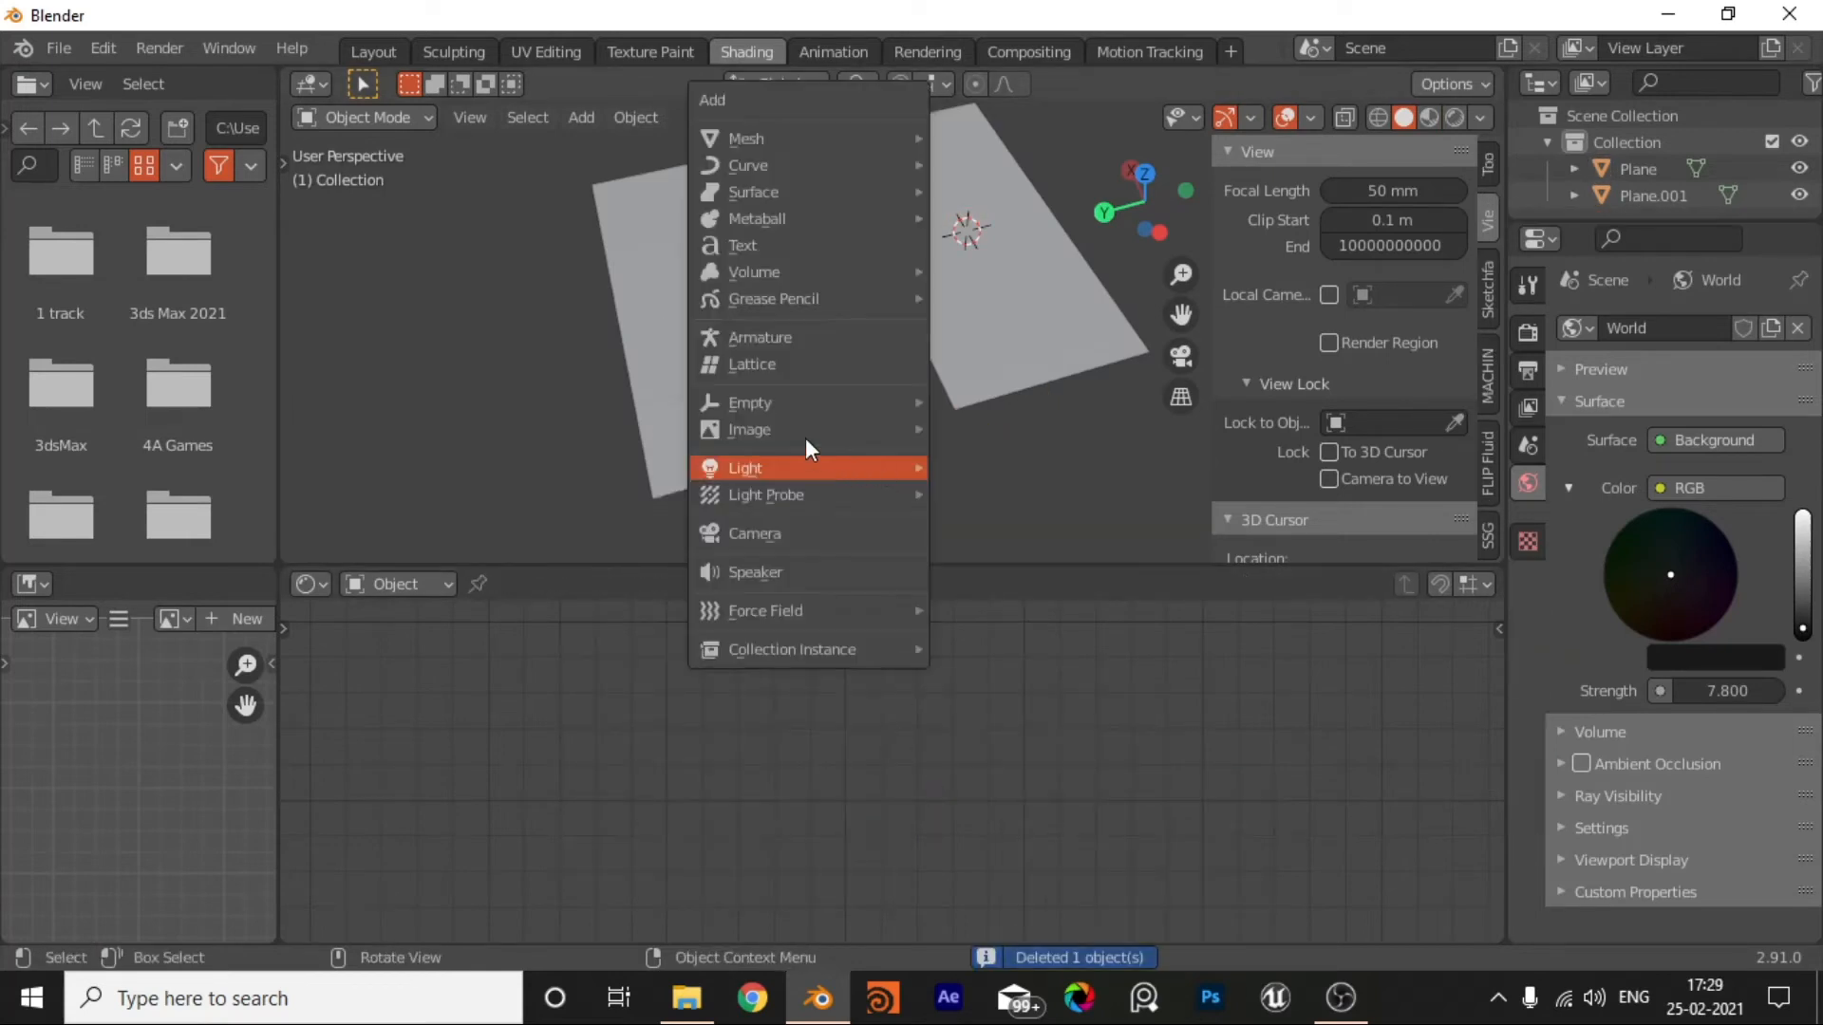
{"action": "mouse_move", "coordinate": [790, 479]}
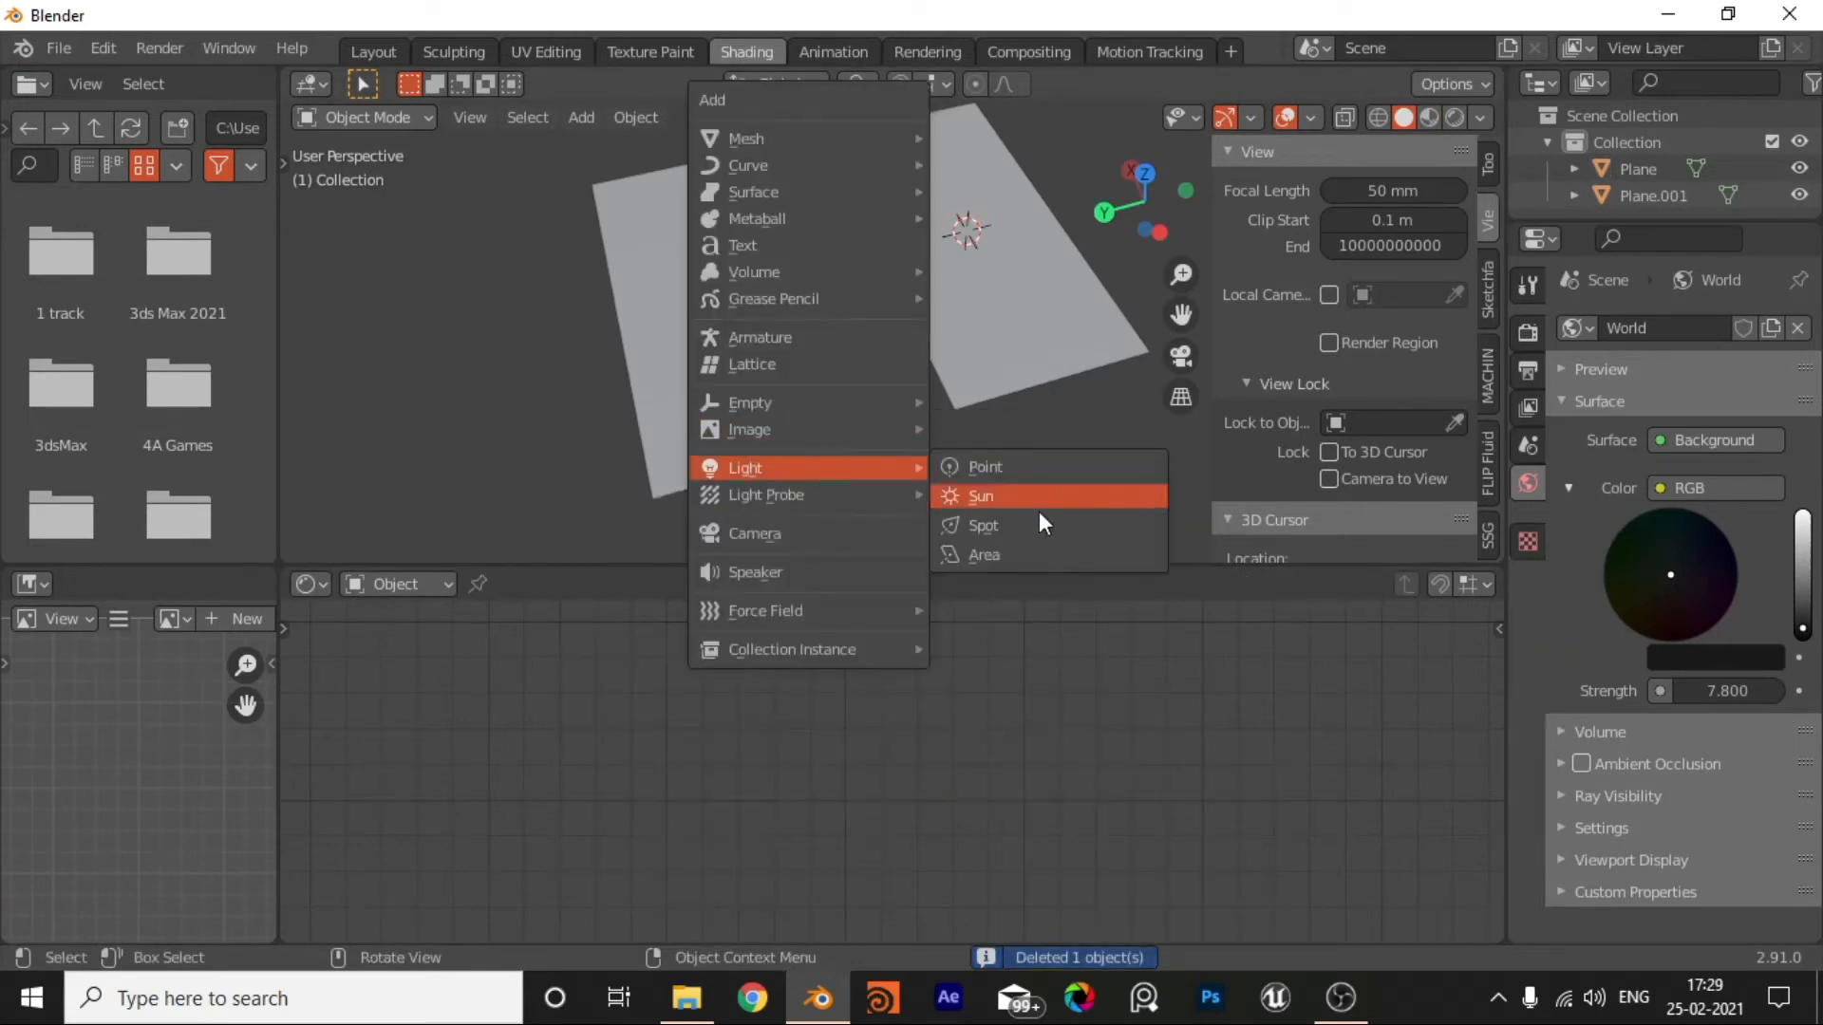
{"action": "left_click", "coordinate": [1045, 555]}
{"action": "middle_click_drag", "start_coordinate": [882, 390], "coordinate": [1105, 269]}
{"action": "scroll", "coordinate": [950, 333], "scroll_direction": "down", "scroll_amount": 4}
{"action": "key", "text": "g"}
{"action": "left_click", "coordinate": [989, 215]}
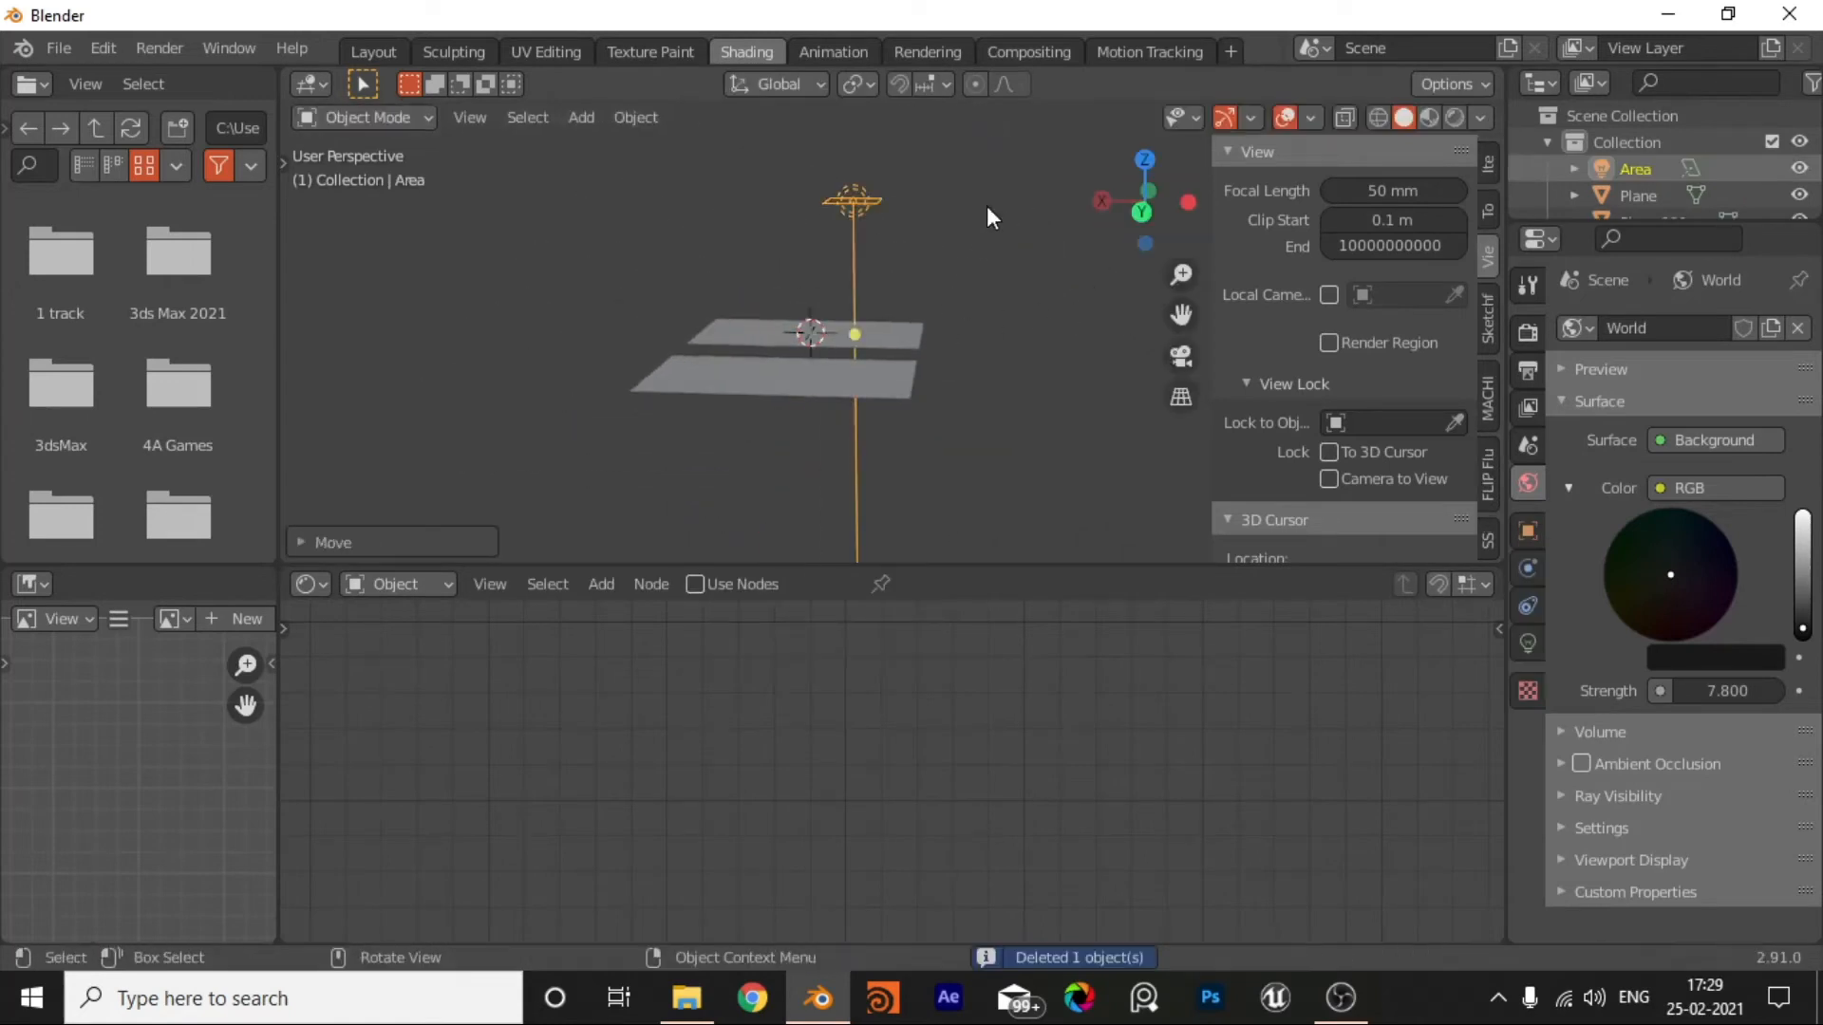
Step: Scale the area light up to extend well beyond both bills and set its Power to 1000 W
{"action": "key", "text": "s"}
{"action": "left_click", "coordinate": [1107, 521]}
{"action": "middle_click_drag", "start_coordinate": [1107, 521], "coordinate": [960, 471]}
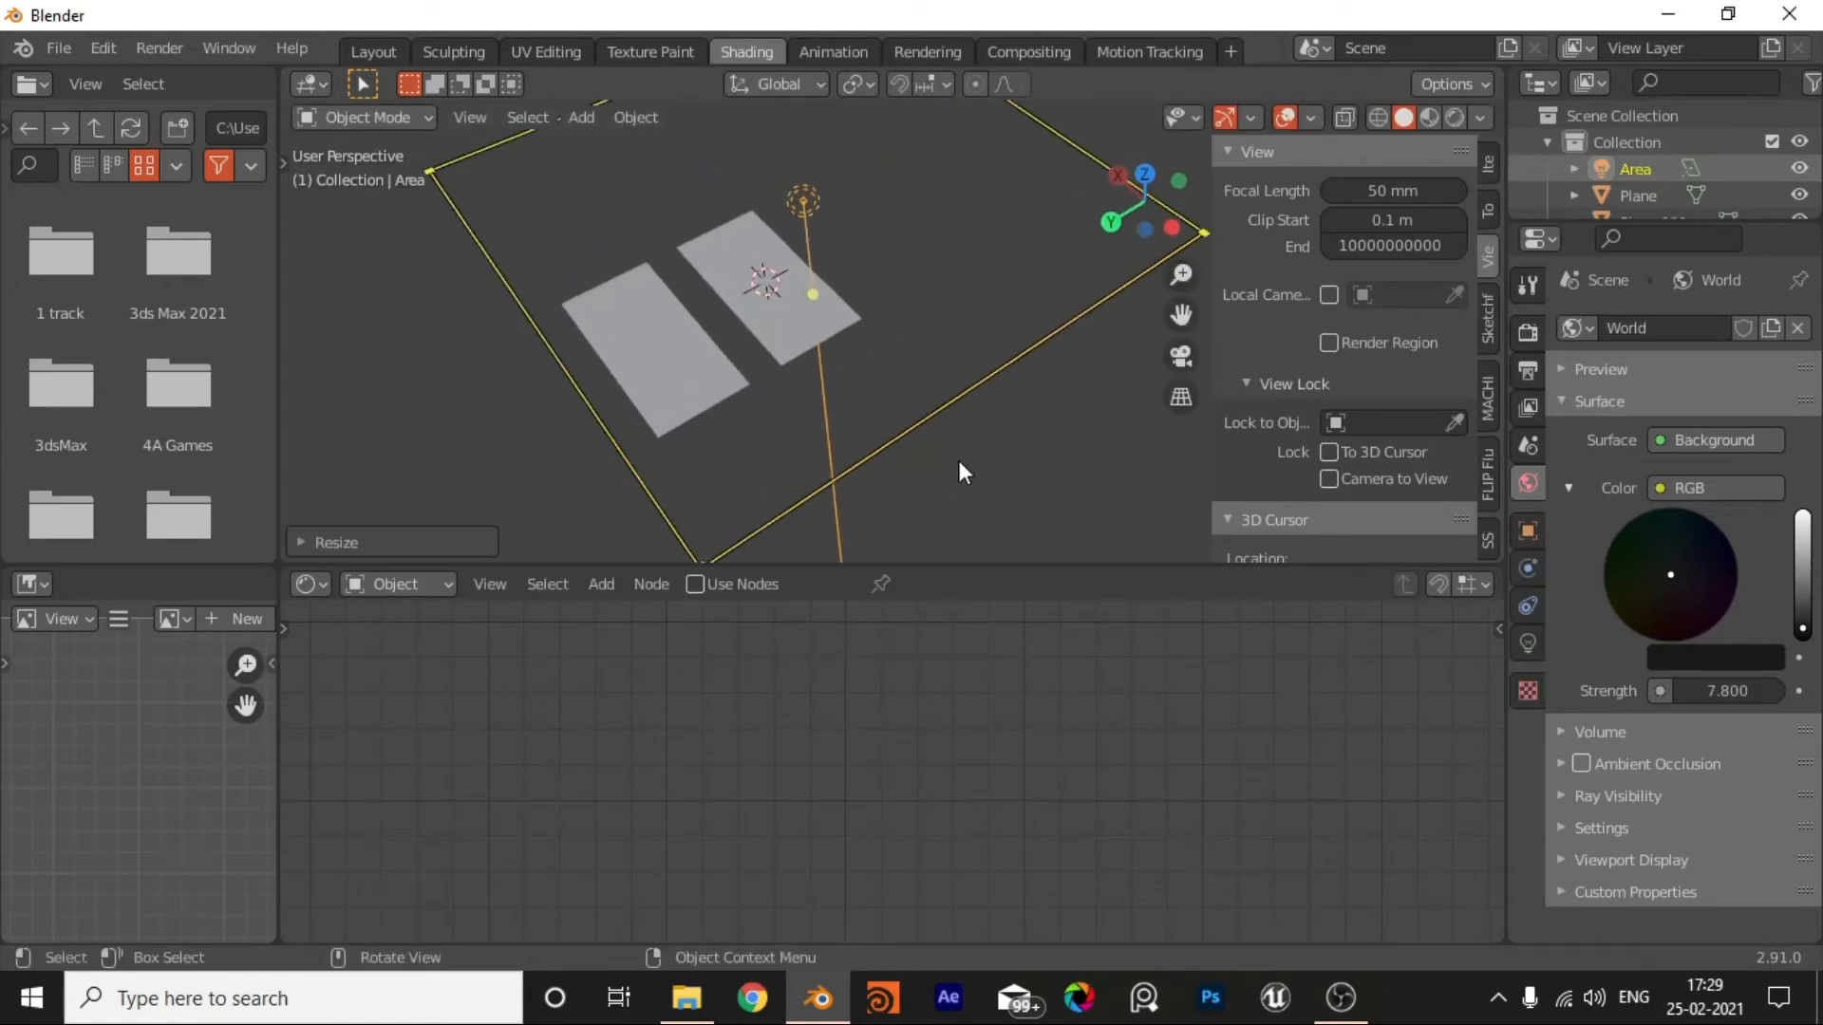
{"action": "left_click", "coordinate": [1528, 644]}
{"action": "left_click", "coordinate": [1685, 503]}
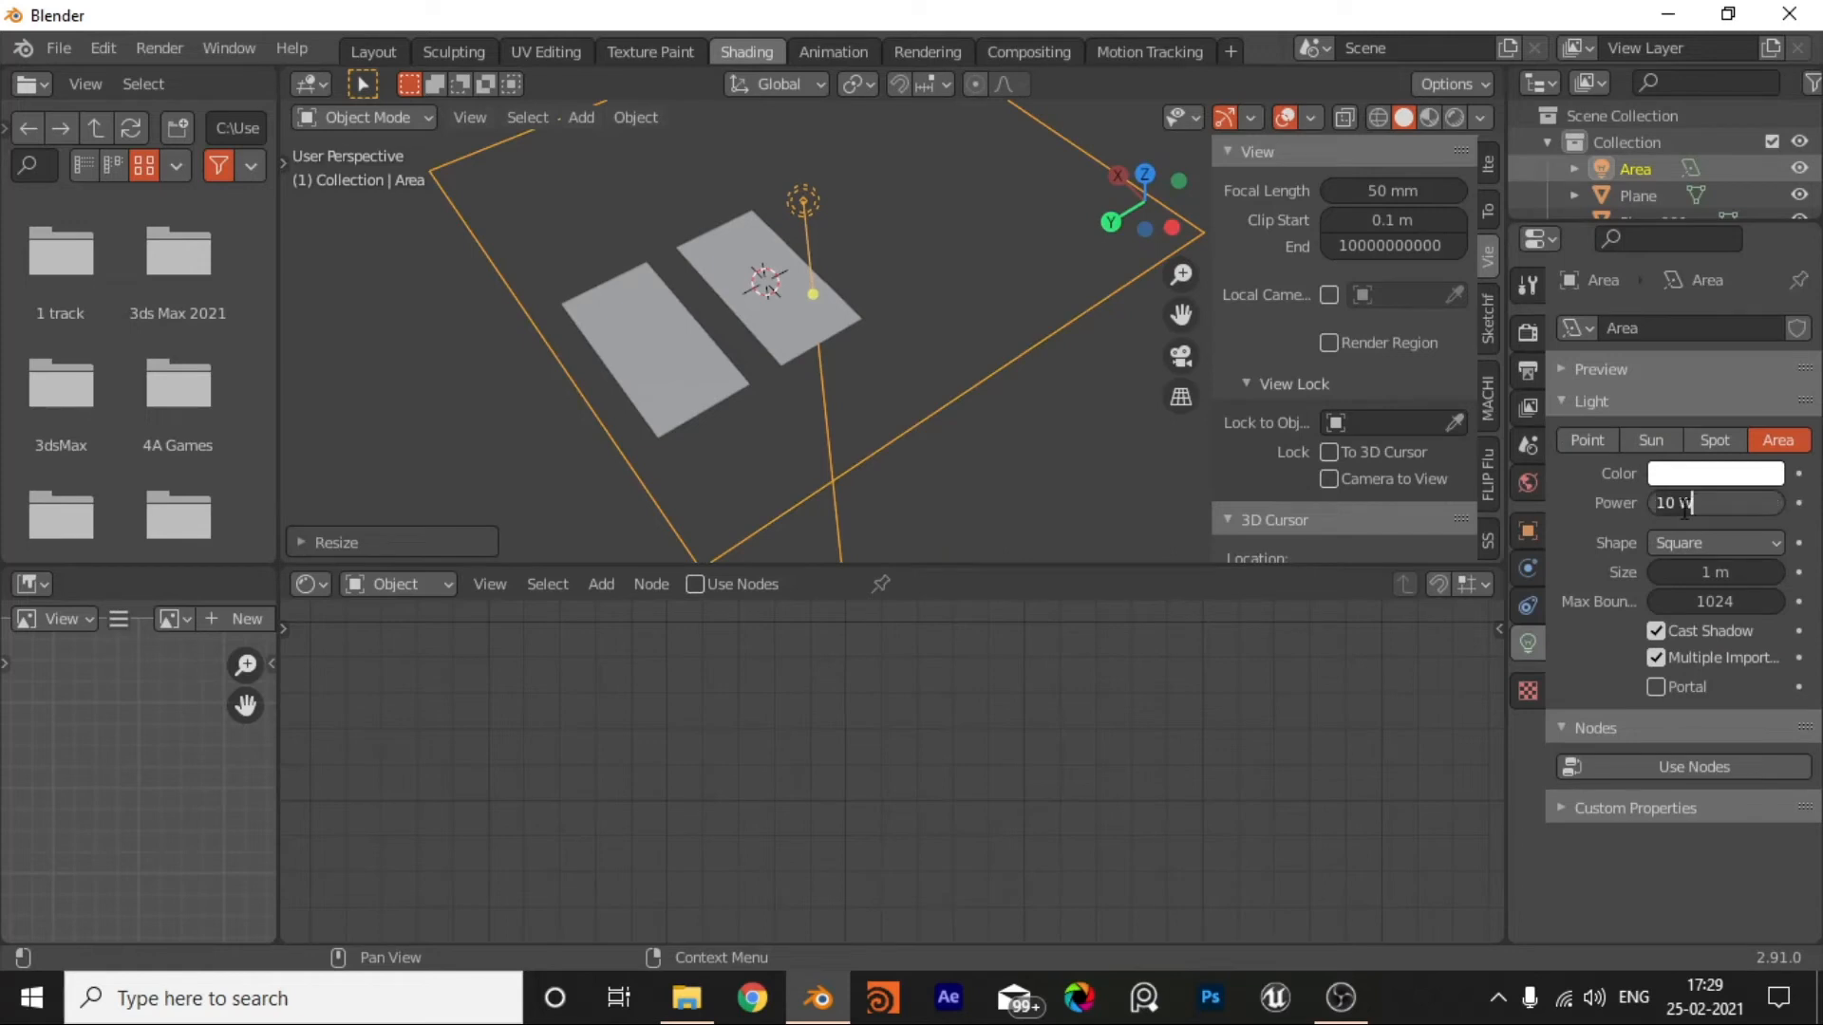
{"action": "key", "text": "Return"}
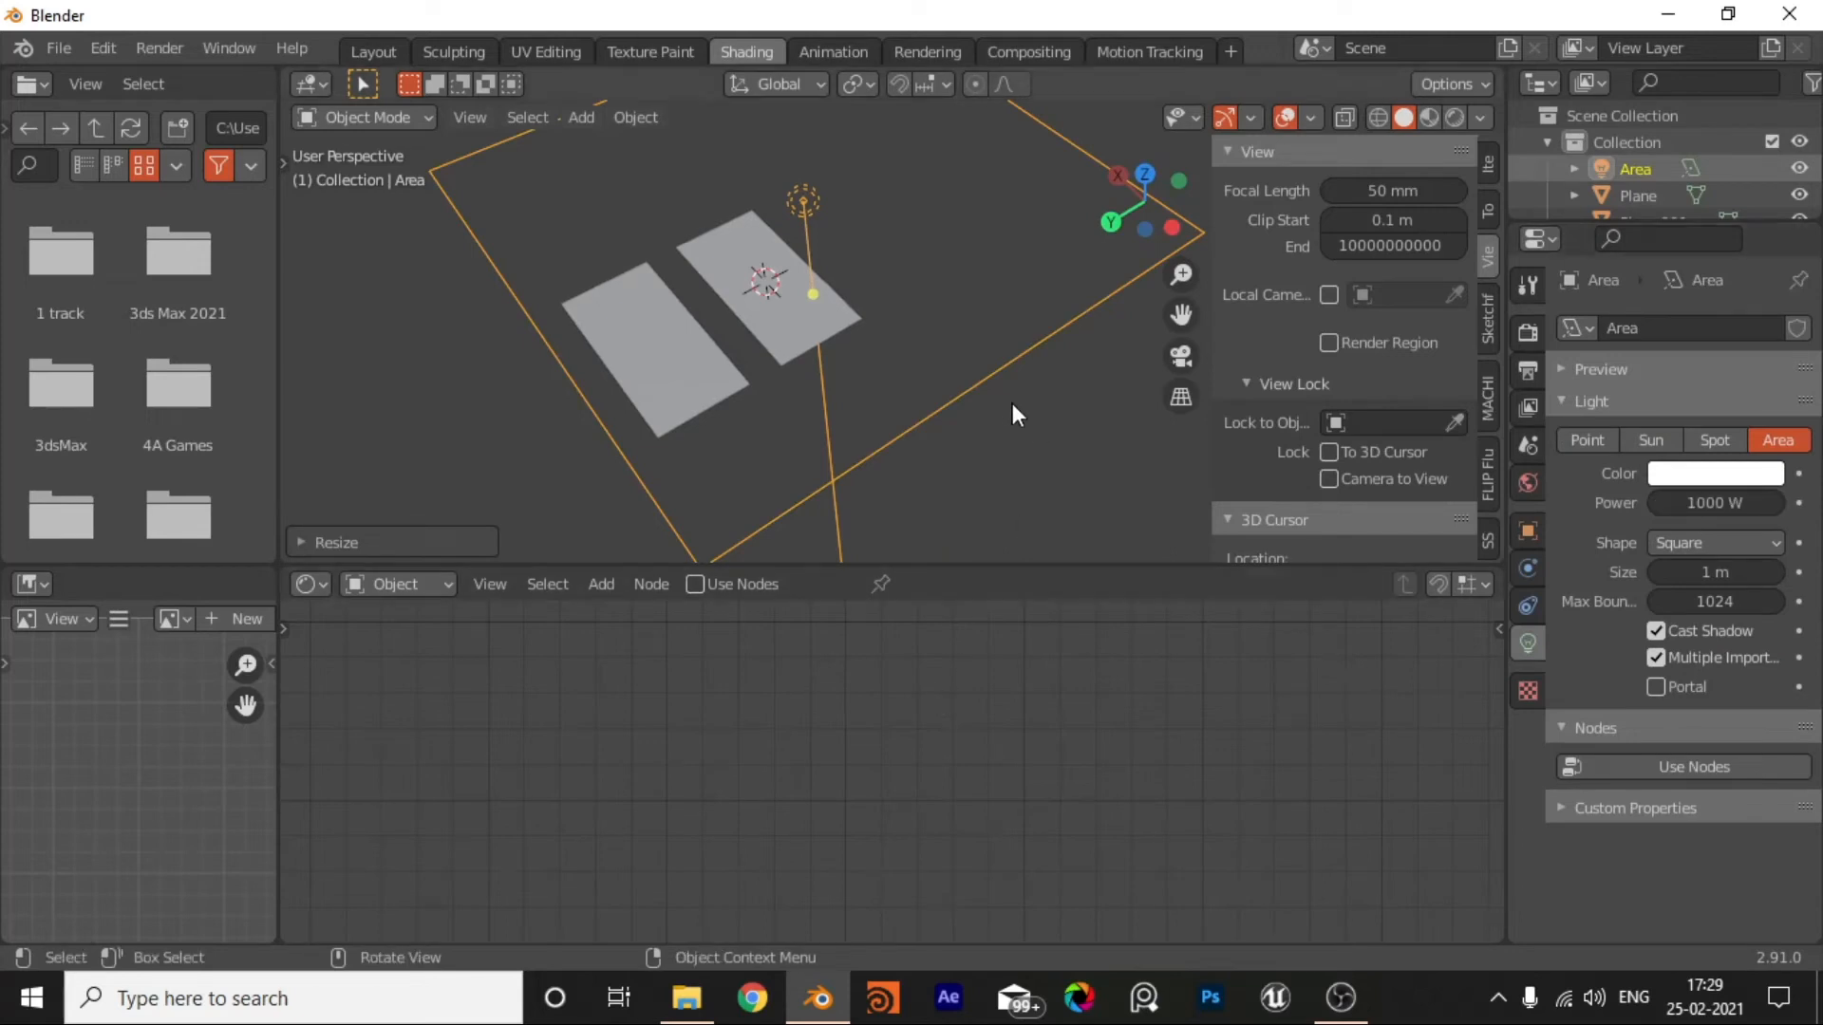
Step: Add a monkey mesh, shade it smooth and give it a level 1 Subdivision Surface
{"action": "key", "text": "z"}
{"action": "mouse_move", "coordinate": [828, 271]}
{"action": "middle_mouse_down", "text": "shift"}
{"action": "mouse_move", "coordinate": [1019, 368]}
{"action": "mouse_move", "coordinate": [1009, 397]}
{"action": "mouse_move", "coordinate": [876, 287]}
{"action": "mouse_move", "coordinate": [812, 362]}
{"action": "mouse_move", "coordinate": [911, 292]}
{"action": "mouse_move", "coordinate": [930, 323]}
{"action": "middle_mouse_up", "text": "shift"}
{"action": "key", "text": "z"}
{"action": "left_click", "coordinate": [968, 317]}
{"action": "key", "text": "shift+a"}
{"action": "mouse_move", "coordinate": [854, 100]}
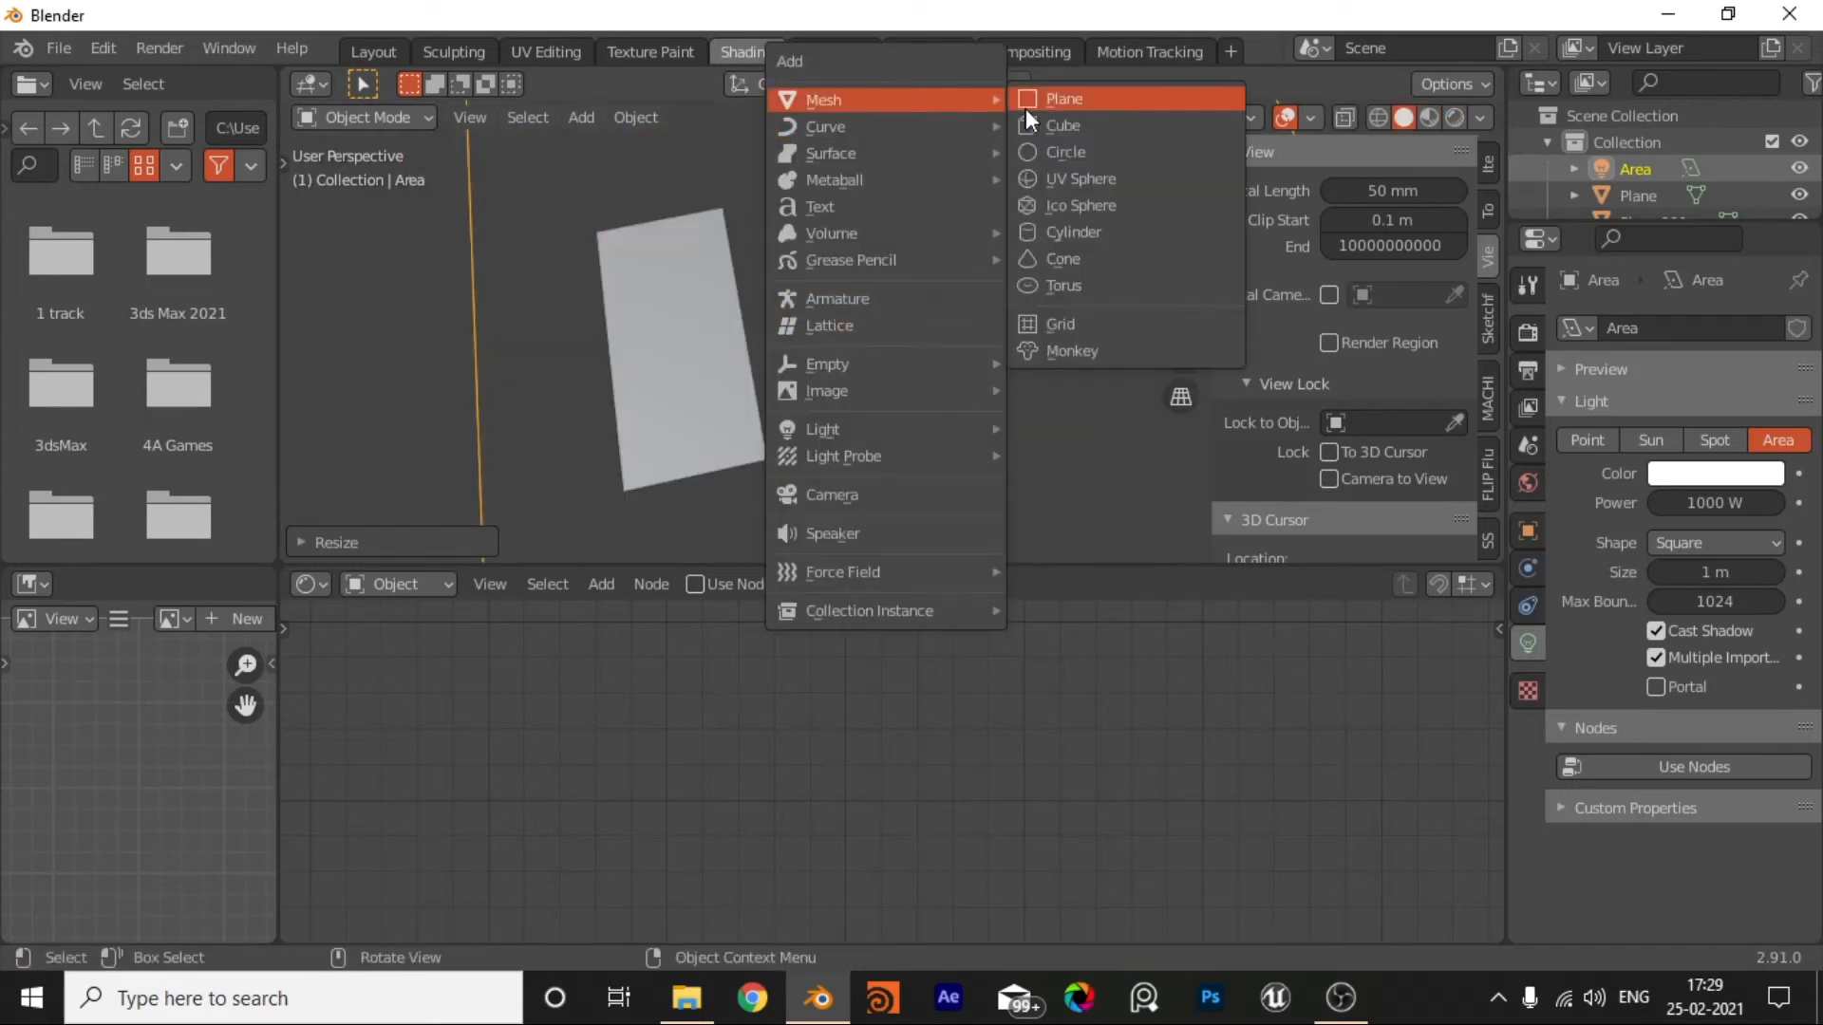
{"action": "left_click", "coordinate": [1052, 353]}
{"action": "mouse_move", "coordinate": [902, 400]}
{"action": "middle_mouse_down"}
{"action": "mouse_move", "coordinate": [866, 408]}
{"action": "mouse_move", "coordinate": [784, 333]}
{"action": "mouse_move", "coordinate": [868, 437]}
{"action": "mouse_move", "coordinate": [810, 424]}
{"action": "mouse_move", "coordinate": [858, 378]}
{"action": "mouse_move", "coordinate": [863, 439]}
{"action": "middle_mouse_up"}
{"action": "right_click", "coordinate": [722, 327]}
{"action": "left_click", "coordinate": [796, 334]}
{"action": "key", "text": "ctrl+1"}
Step: Move the monkey head clear of the bills and rotate it about the X axis to show its face
{"action": "scroll", "coordinate": [859, 412], "scroll_direction": "down", "scroll_amount": 3}
{"action": "key", "text": "g"}
{"action": "left_click", "coordinate": [1062, 338]}
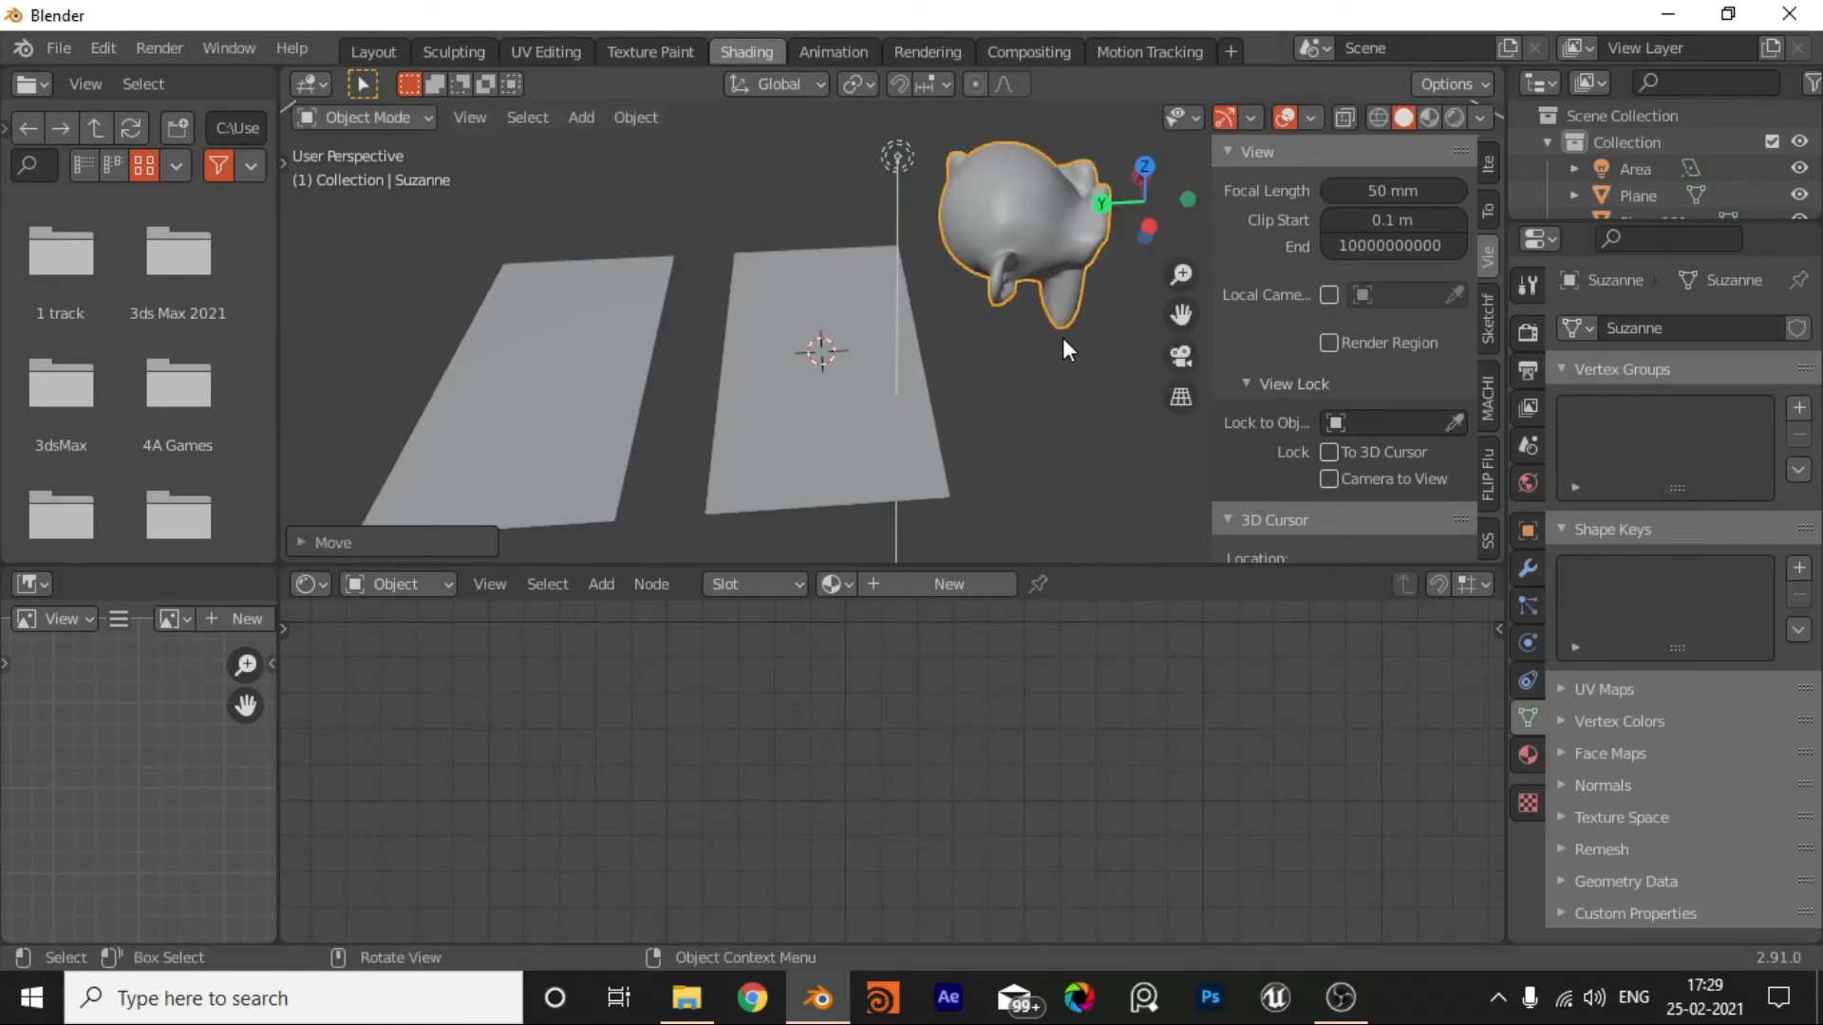
{"action": "key", "text": "r"}
{"action": "key", "text": "x"}
{"action": "left_click", "coordinate": [1006, 316]}
Step: Reposition the monkey head and shift it along the Y axis to sit beside the dollar bill
{"action": "key", "text": "g"}
{"action": "left_click", "coordinate": [864, 319]}
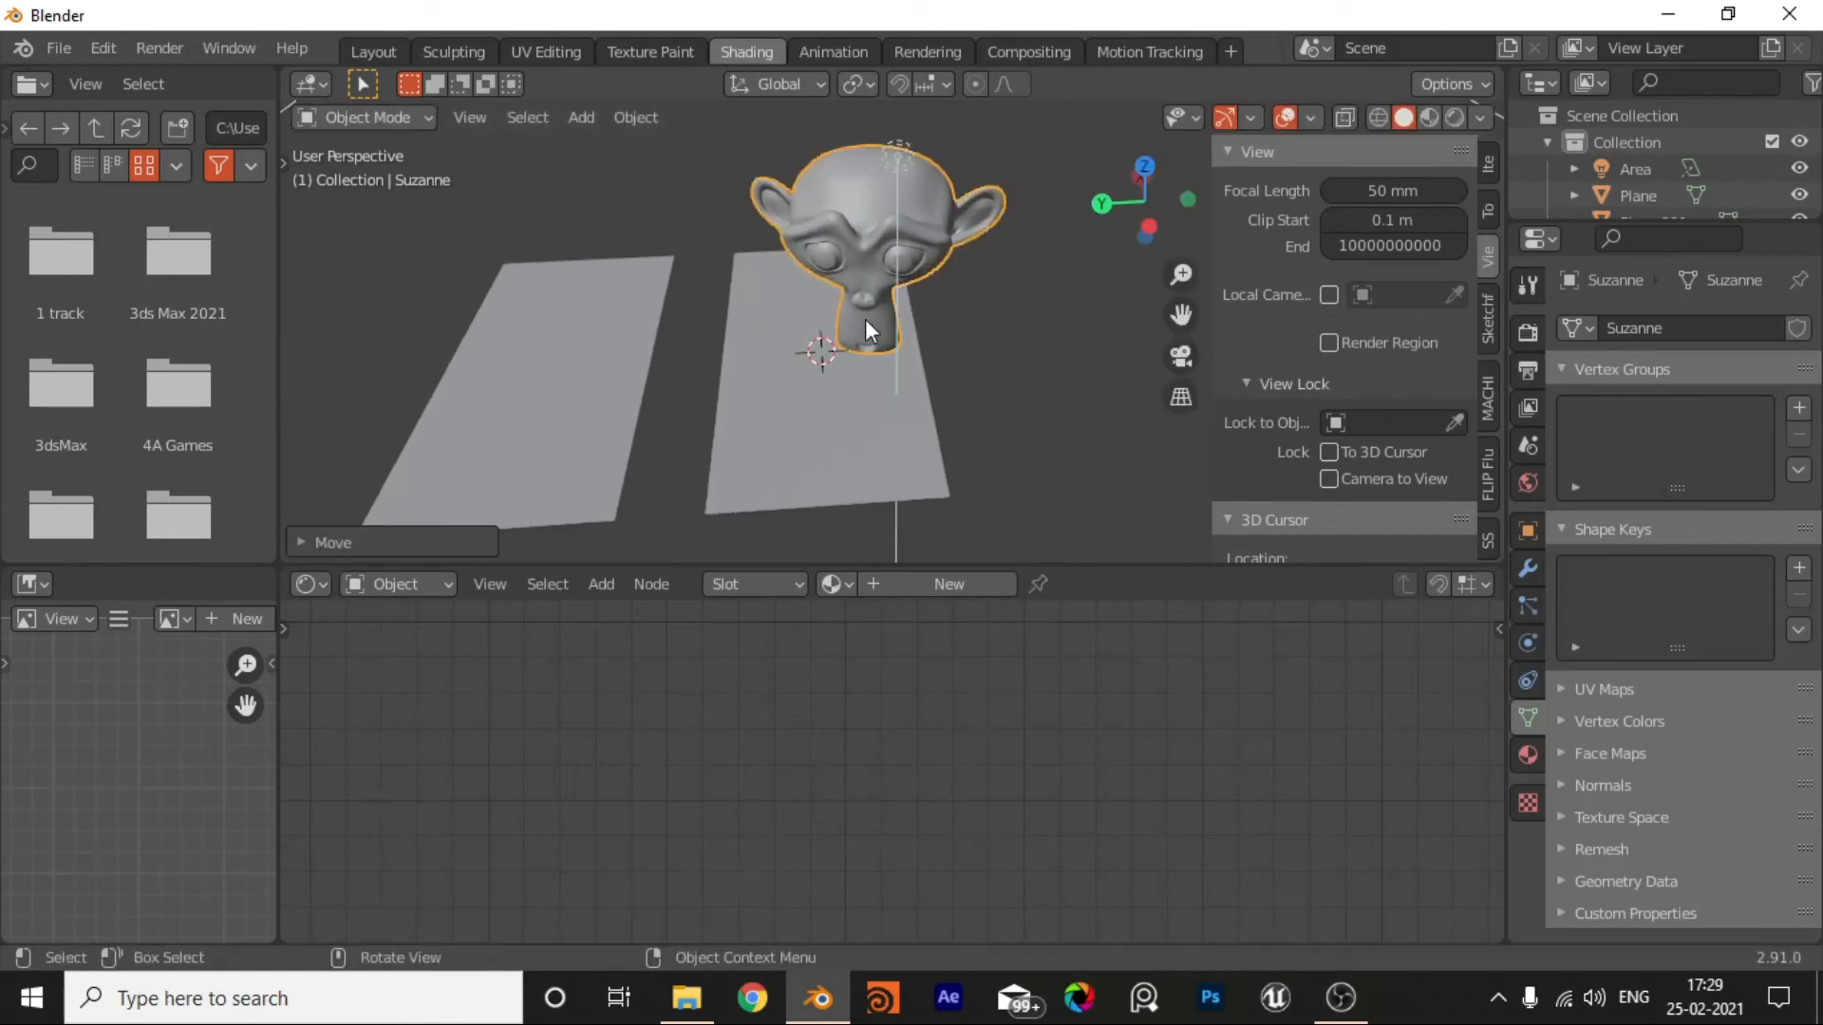
{"action": "right_click", "coordinate": [864, 319]}
{"action": "left_click", "coordinate": [739, 789]}
{"action": "middle_click_drag", "start_coordinate": [916, 342], "coordinate": [937, 306]}
{"action": "key", "text": "g"}
{"action": "key", "text": "y"}
{"action": "left_click", "coordinate": [1029, 312]}
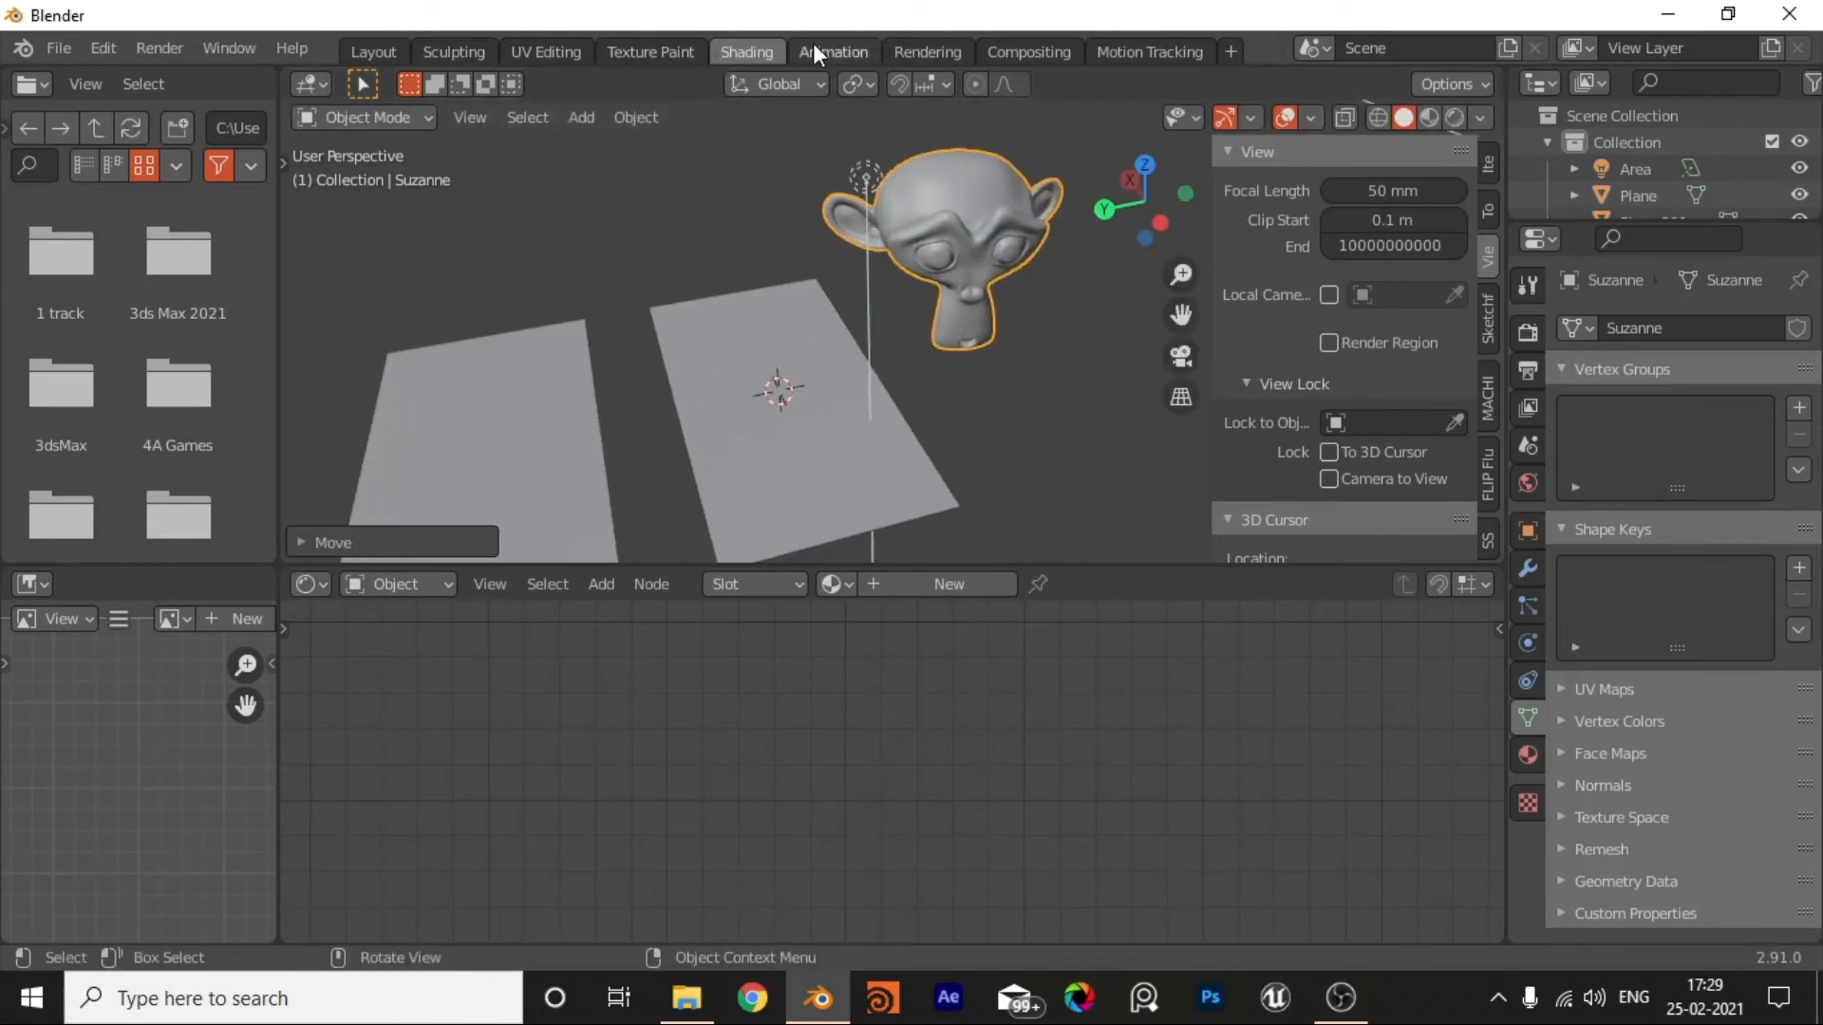
Step: Link the dollar bill's money burn material to the monkey head
{"action": "left_click", "coordinate": [890, 450]}
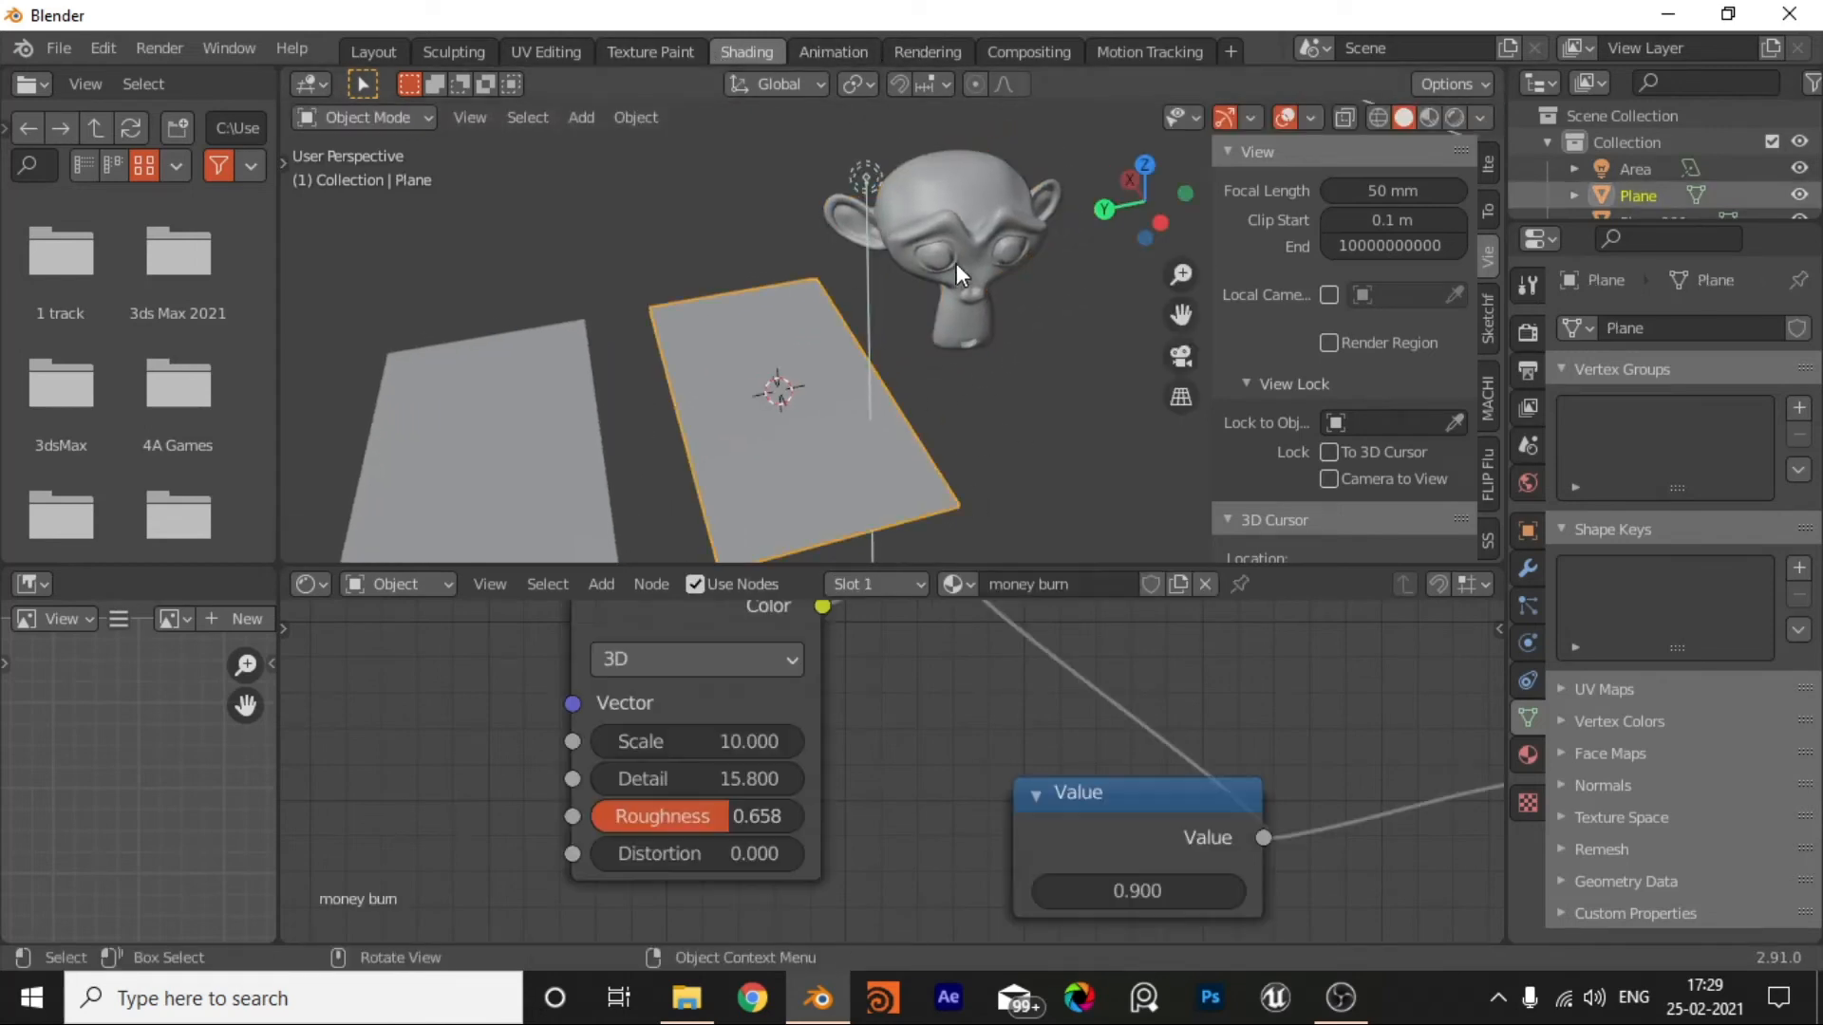
{"action": "left_click", "coordinate": [955, 264]}
{"action": "left_click", "coordinate": [912, 465]}
{"action": "left_click", "coordinate": [950, 264]}
{"action": "left_click", "coordinate": [900, 442], "text": "shift"}
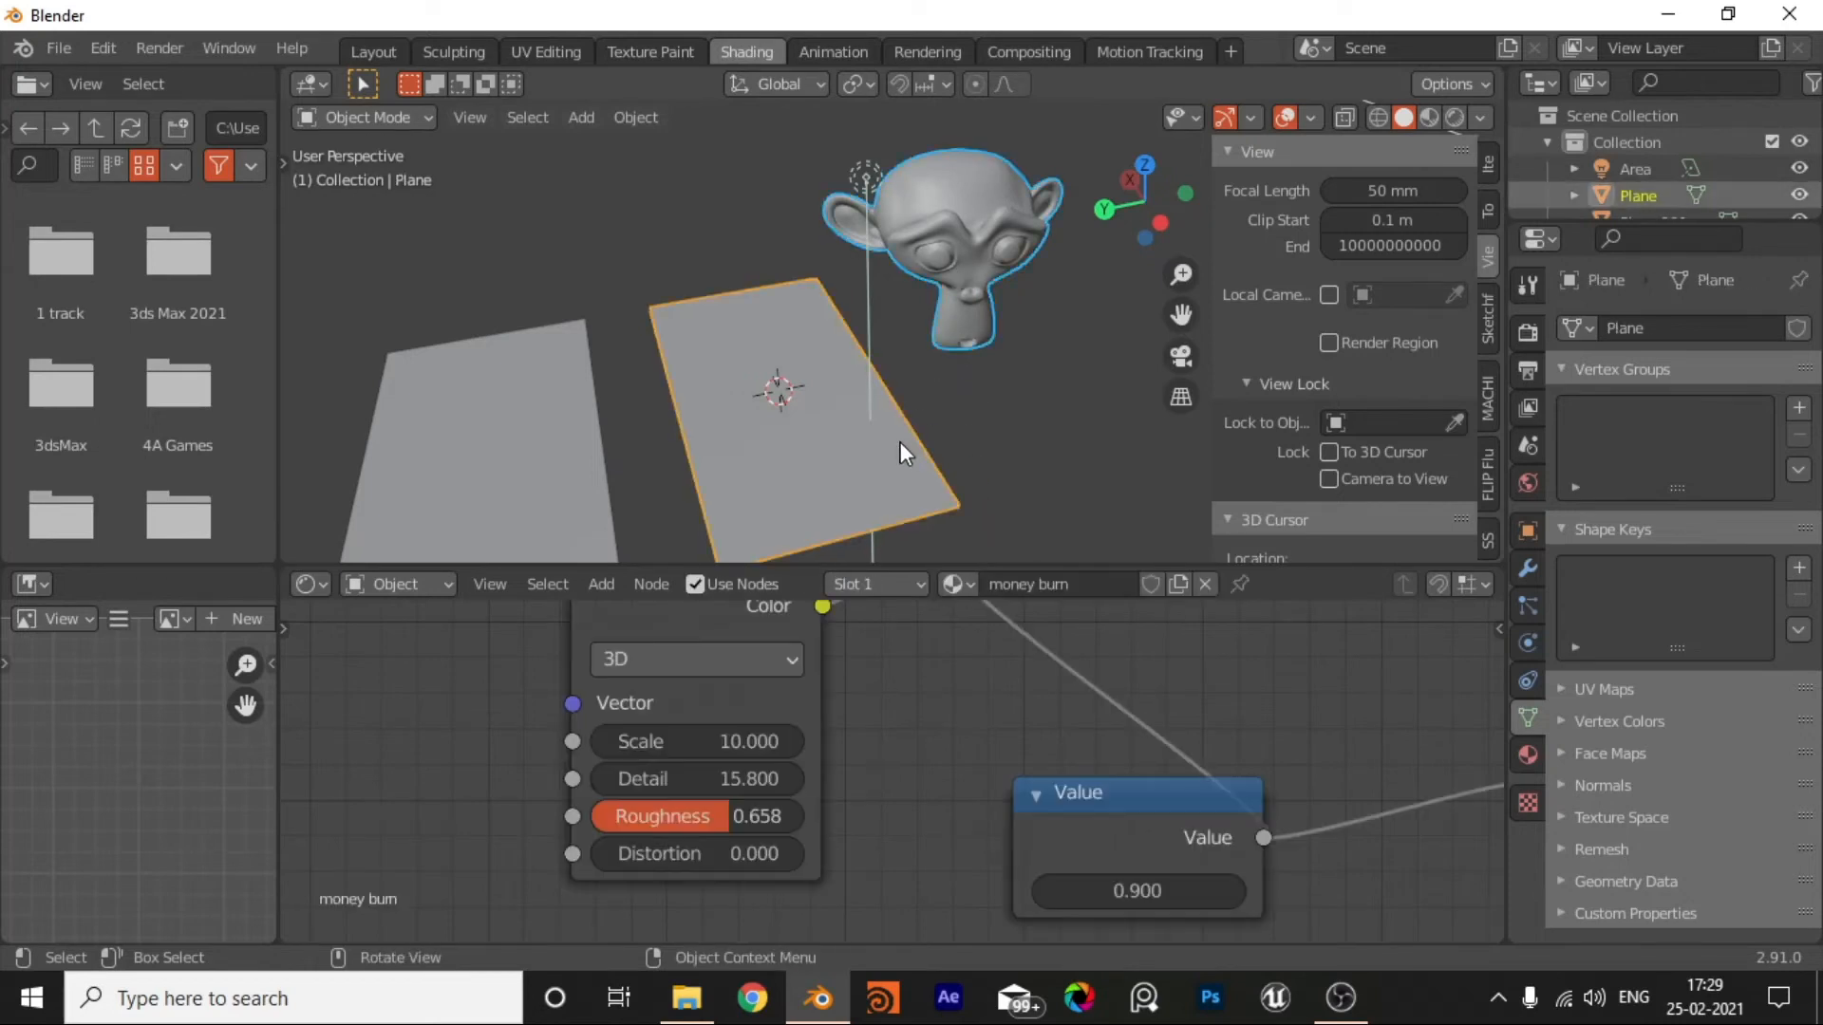
{"action": "key", "text": "ctrl+l"}
{"action": "key", "text": "Down"}
{"action": "key", "text": "Down"}
{"action": "key", "text": "Return"}
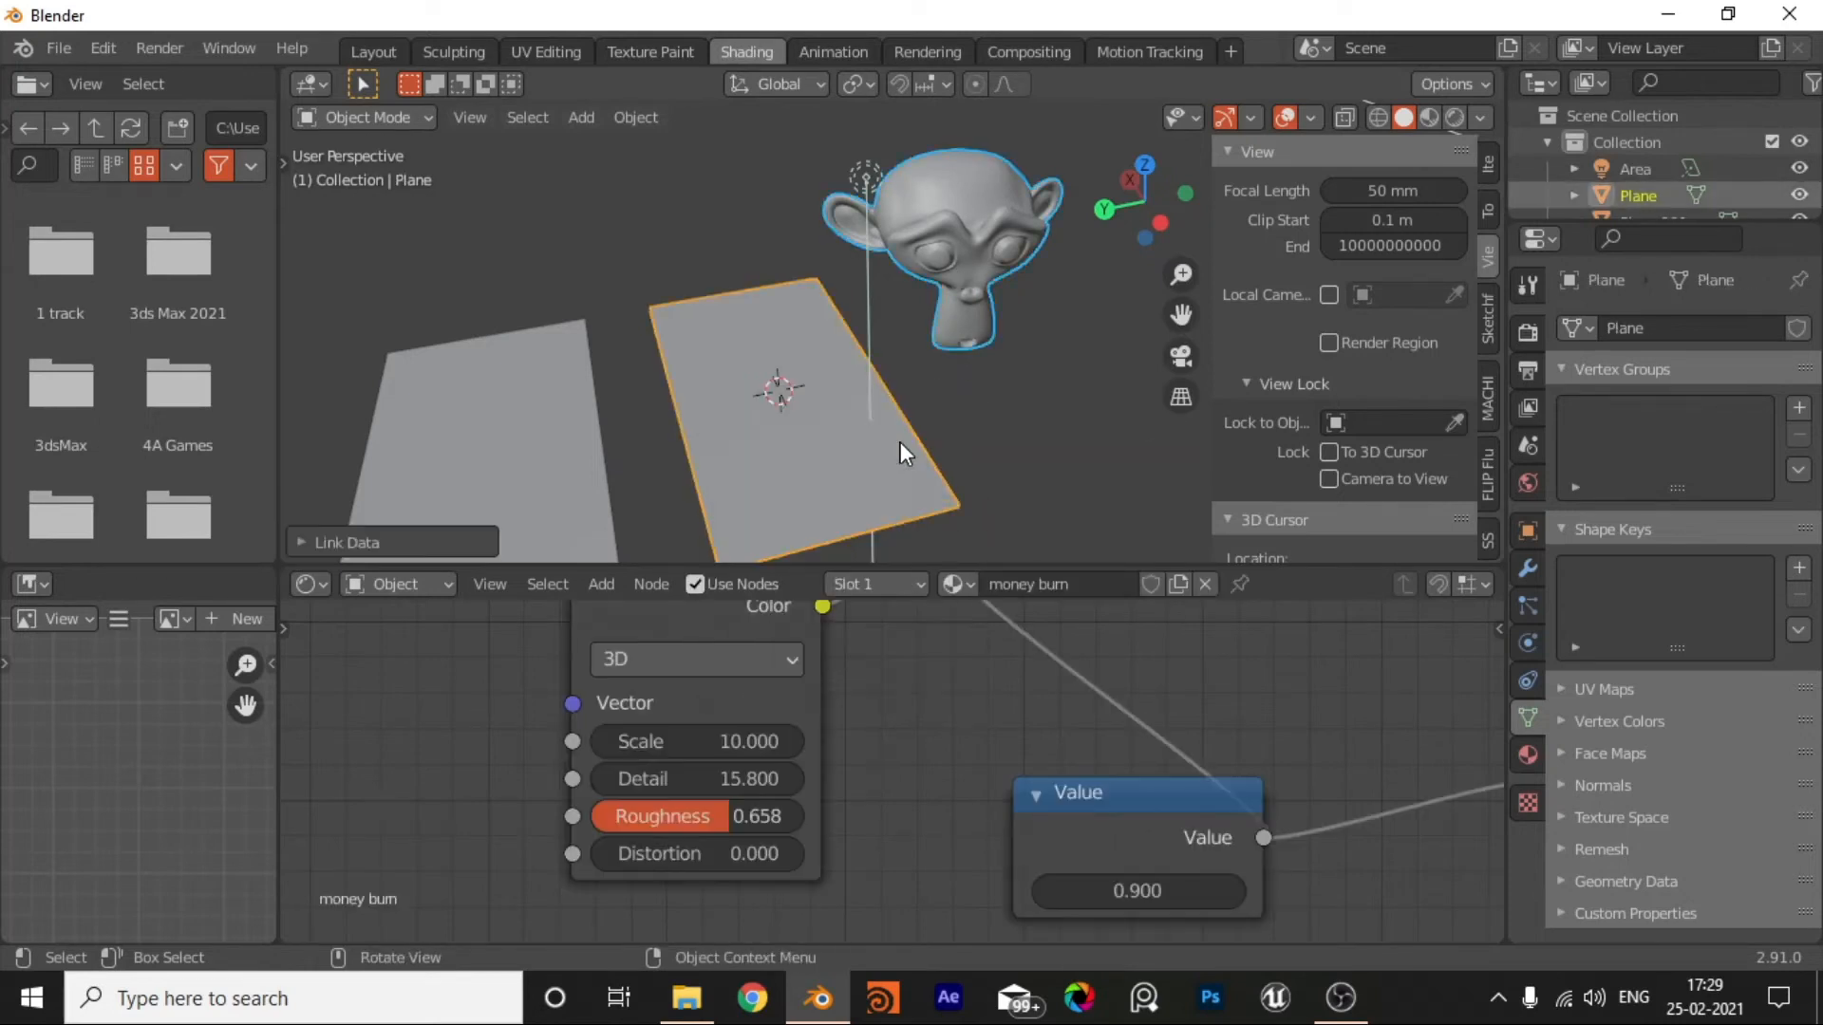
{"action": "left_click", "coordinate": [1022, 444]}
Step: Make the monkey head's material a separate copy and rename it bandr
{"action": "left_click", "coordinate": [976, 265]}
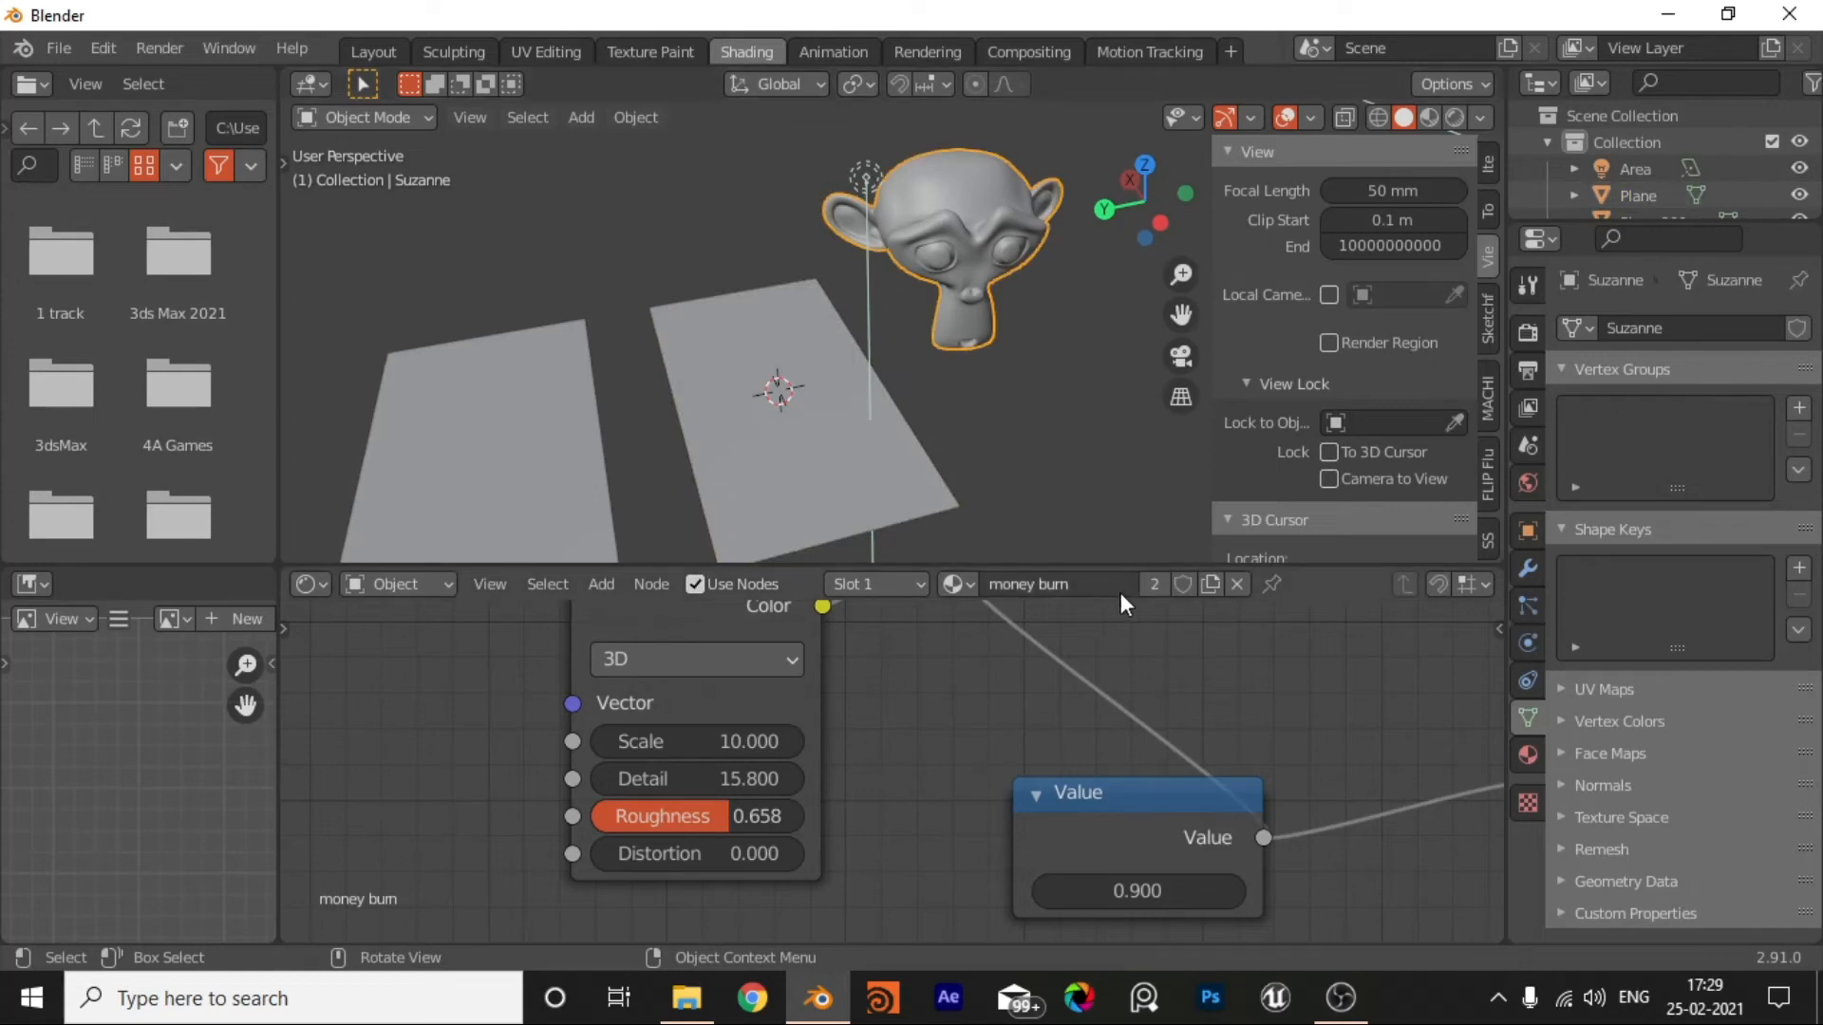
{"action": "left_click", "coordinate": [1209, 585]}
{"action": "left_click", "coordinate": [1113, 583]}
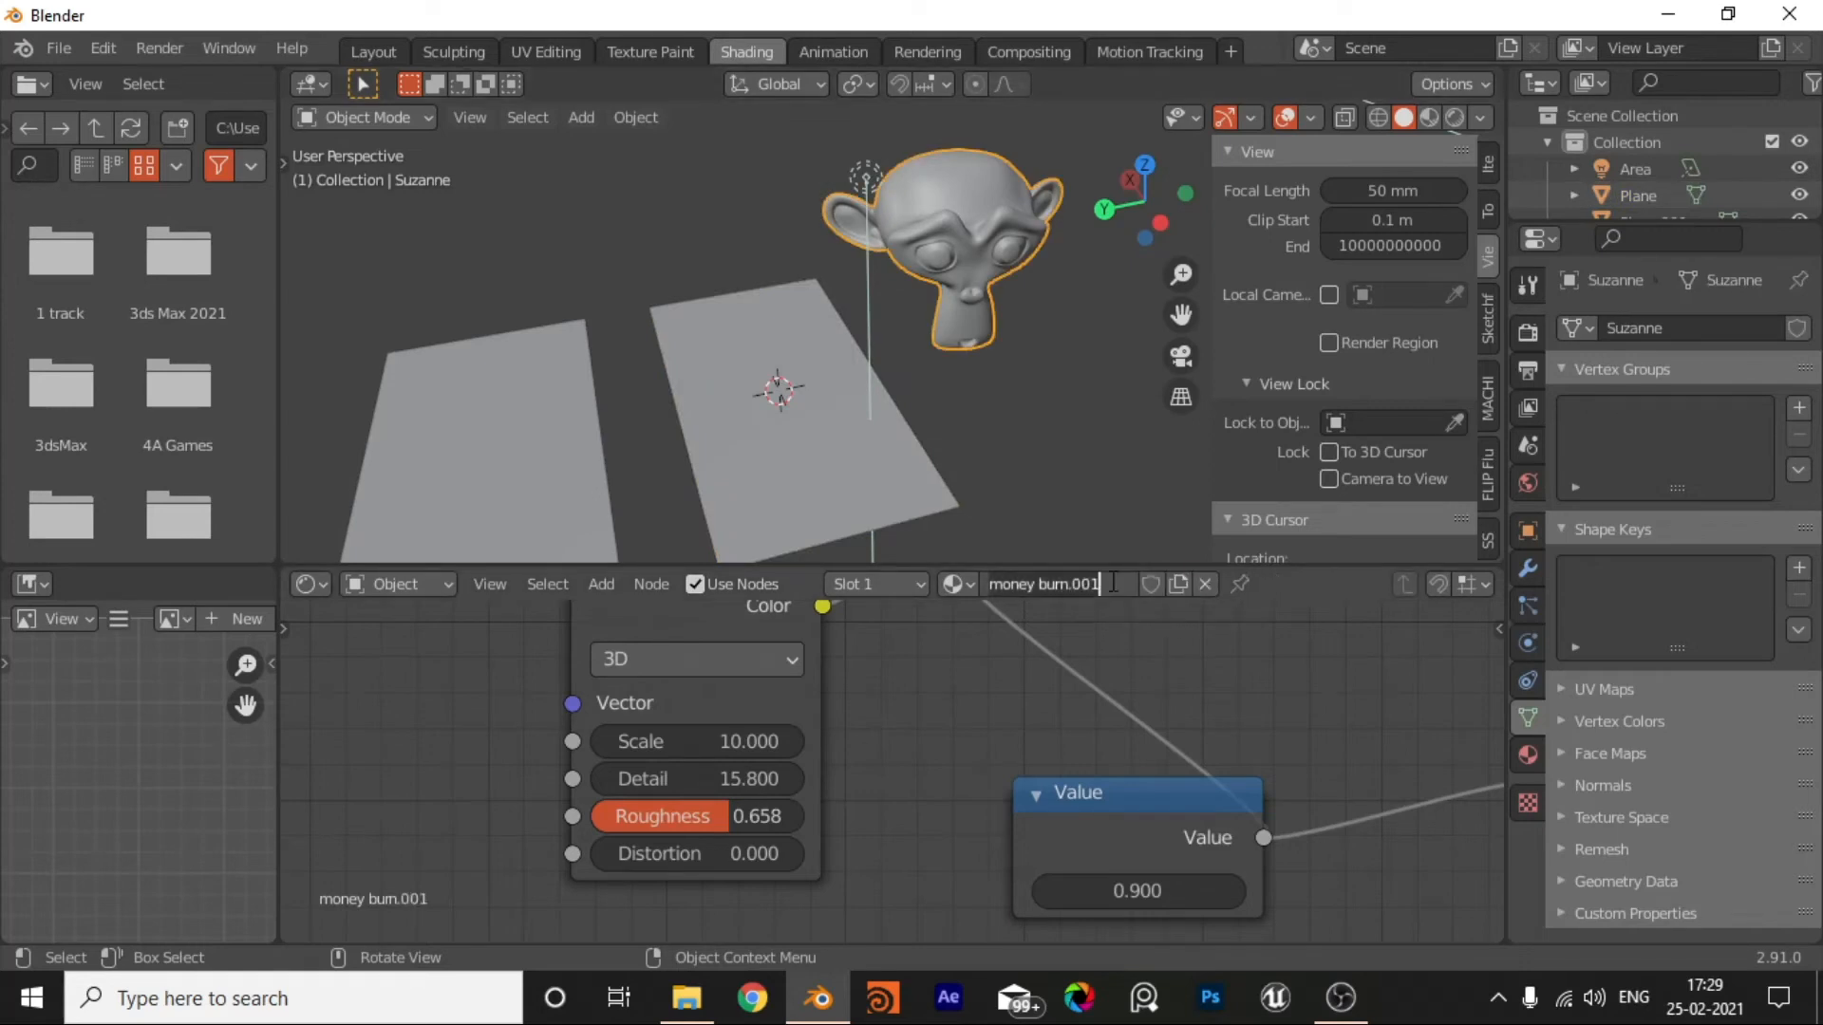
{"action": "key", "text": "ctrl+a"}
{"action": "key", "text": "BackSpace"}
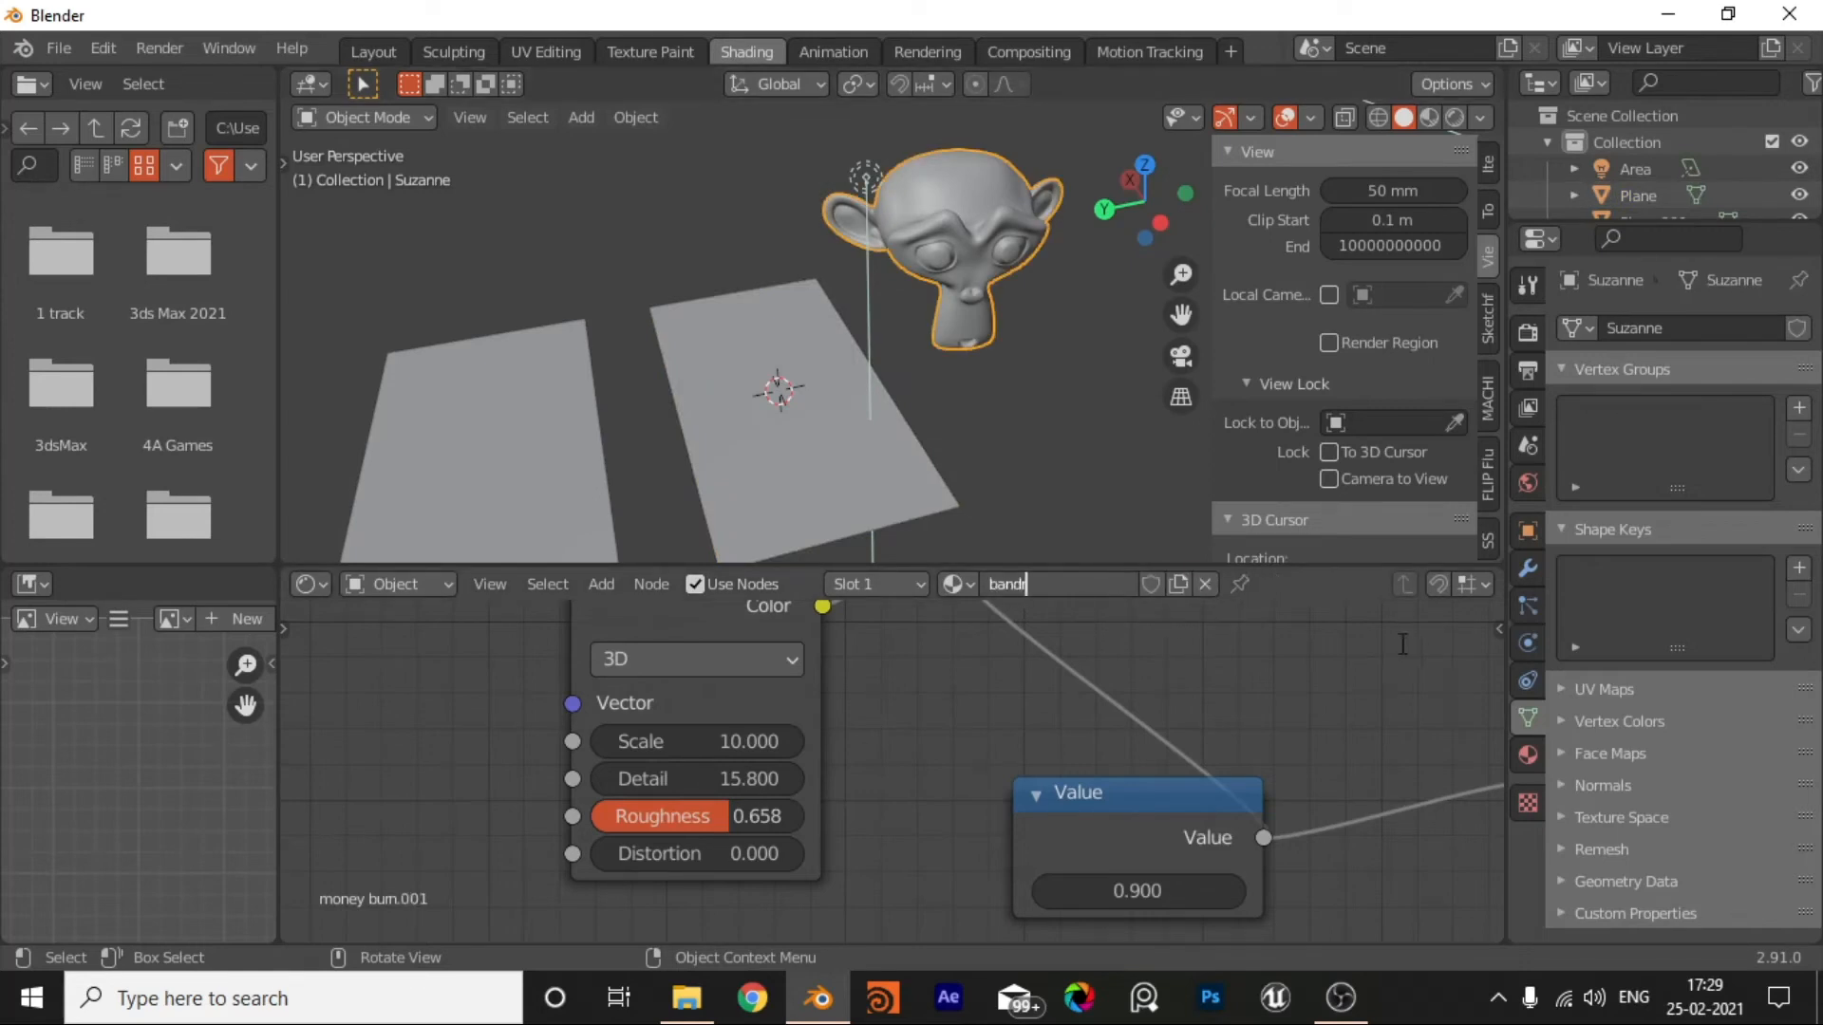
{"action": "key", "text": "Return"}
Step: Disconnect the dollar note image from the Mix node in the bandr material and show the scene in Rendered shading
{"action": "scroll", "coordinate": [900, 745], "scroll_direction": "down", "scroll_amount": 7}
{"action": "middle_click_drag", "start_coordinate": [1037, 802], "coordinate": [476, 889]}
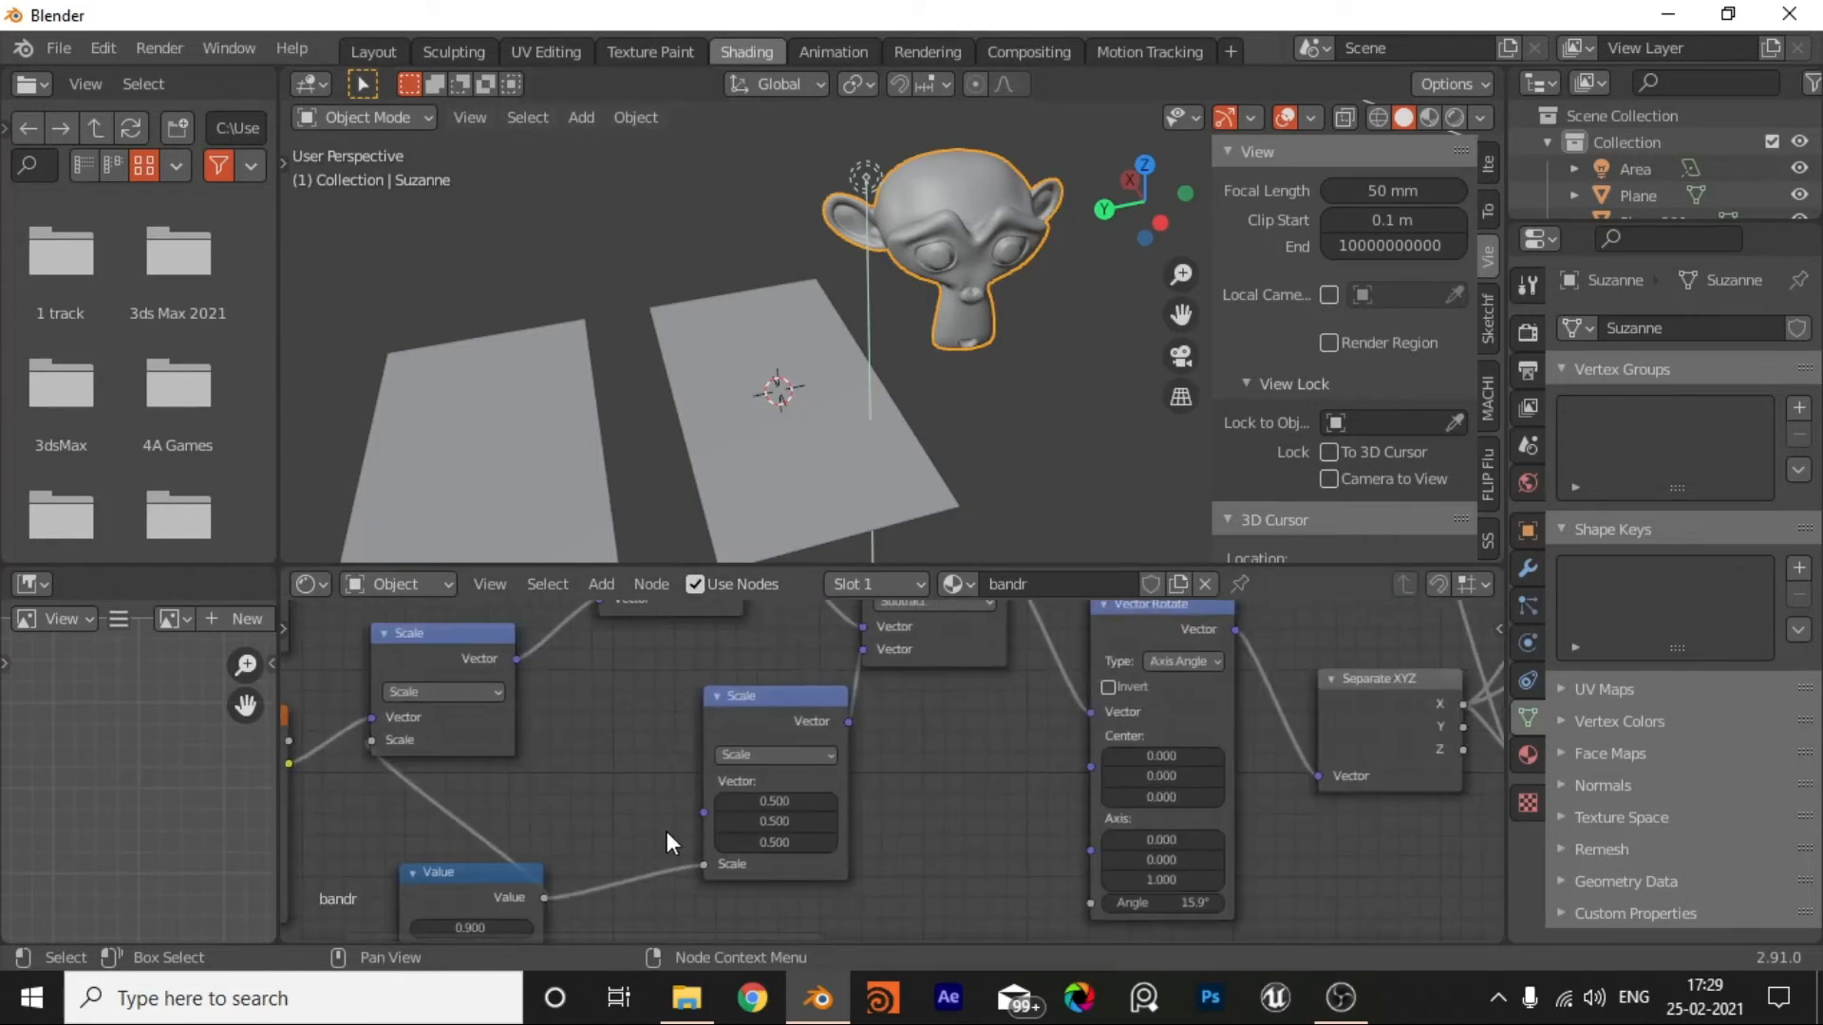
{"action": "middle_click_drag", "start_coordinate": [666, 830], "coordinate": [822, 694]}
{"action": "left_click_drag", "start_coordinate": [1152, 877], "coordinate": [1177, 876]}
{"action": "middle_click_drag", "start_coordinate": [1177, 876], "coordinate": [1134, 803]}
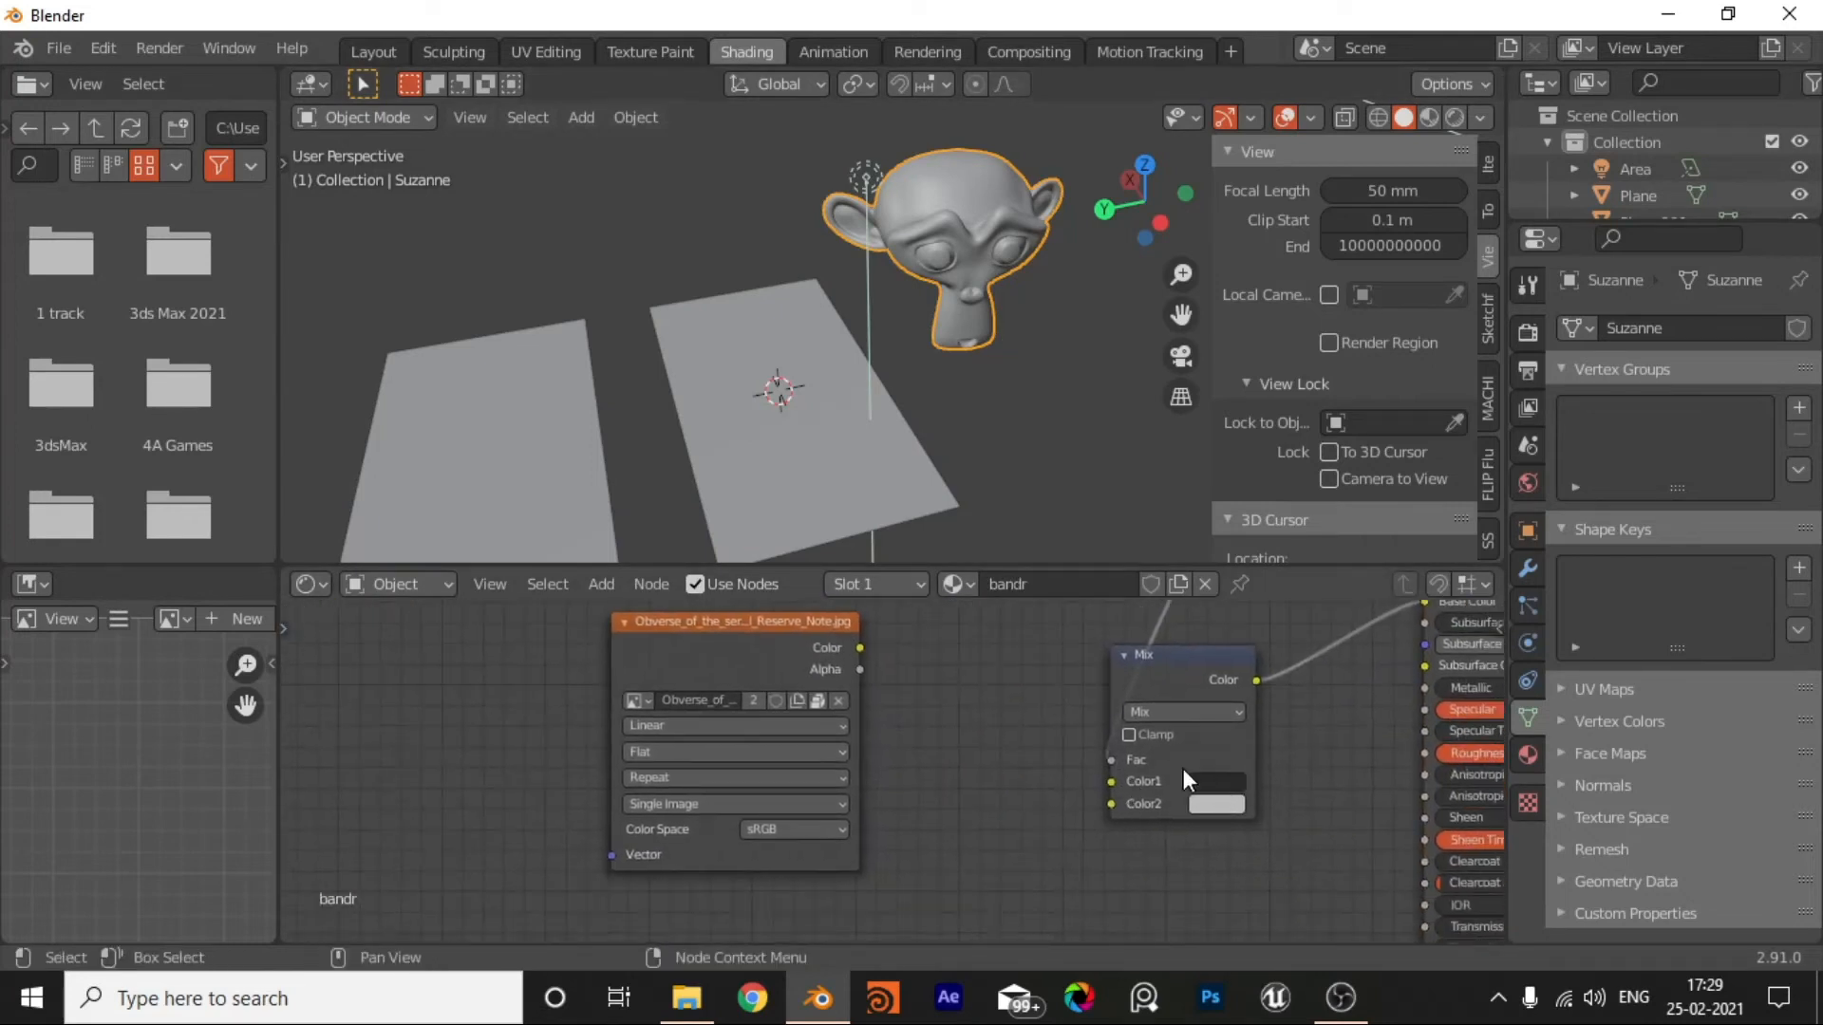
{"action": "middle_click_drag", "start_coordinate": [923, 367], "coordinate": [945, 334], "text": "shift"}
{"action": "key", "text": "z"}
{"action": "left_click", "coordinate": [908, 262]}
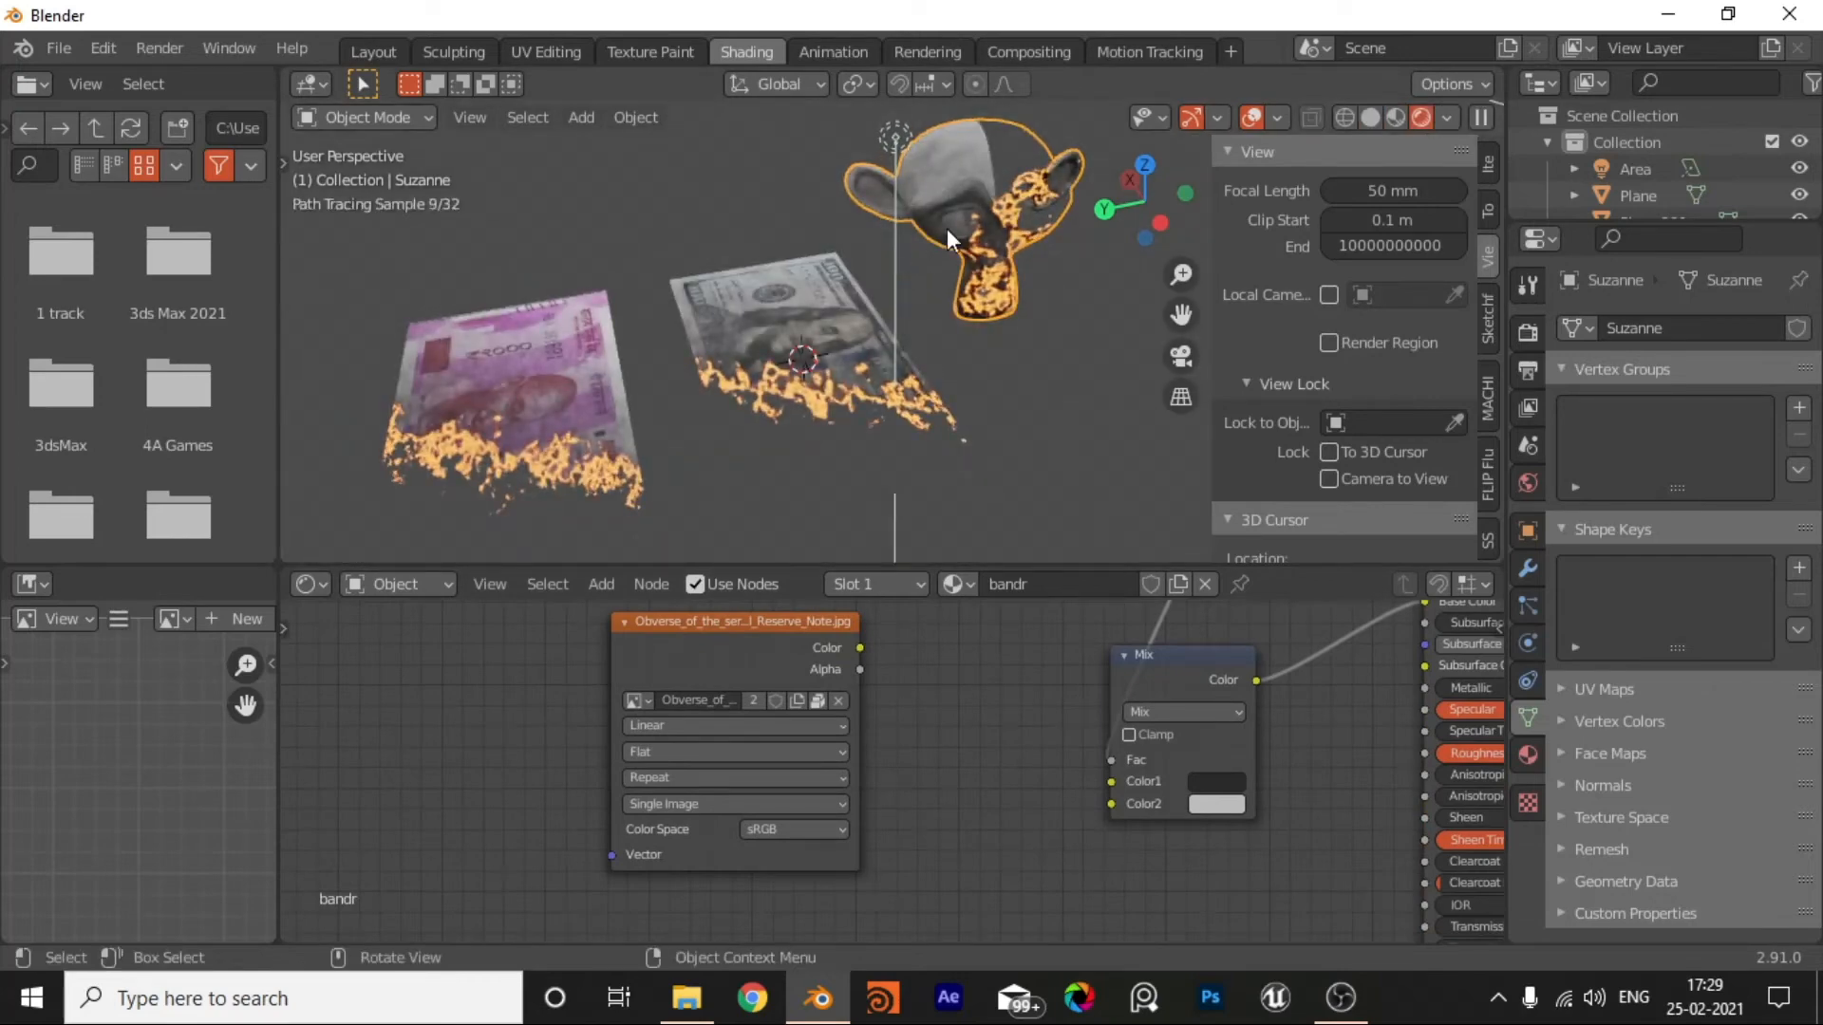
Step: Drive the dollar bill's burn-position Value node, feeding the Greater Than threshold, with the expression #frame/60
{"action": "scroll", "coordinate": [917, 773], "scroll_direction": "down", "scroll_amount": 5}
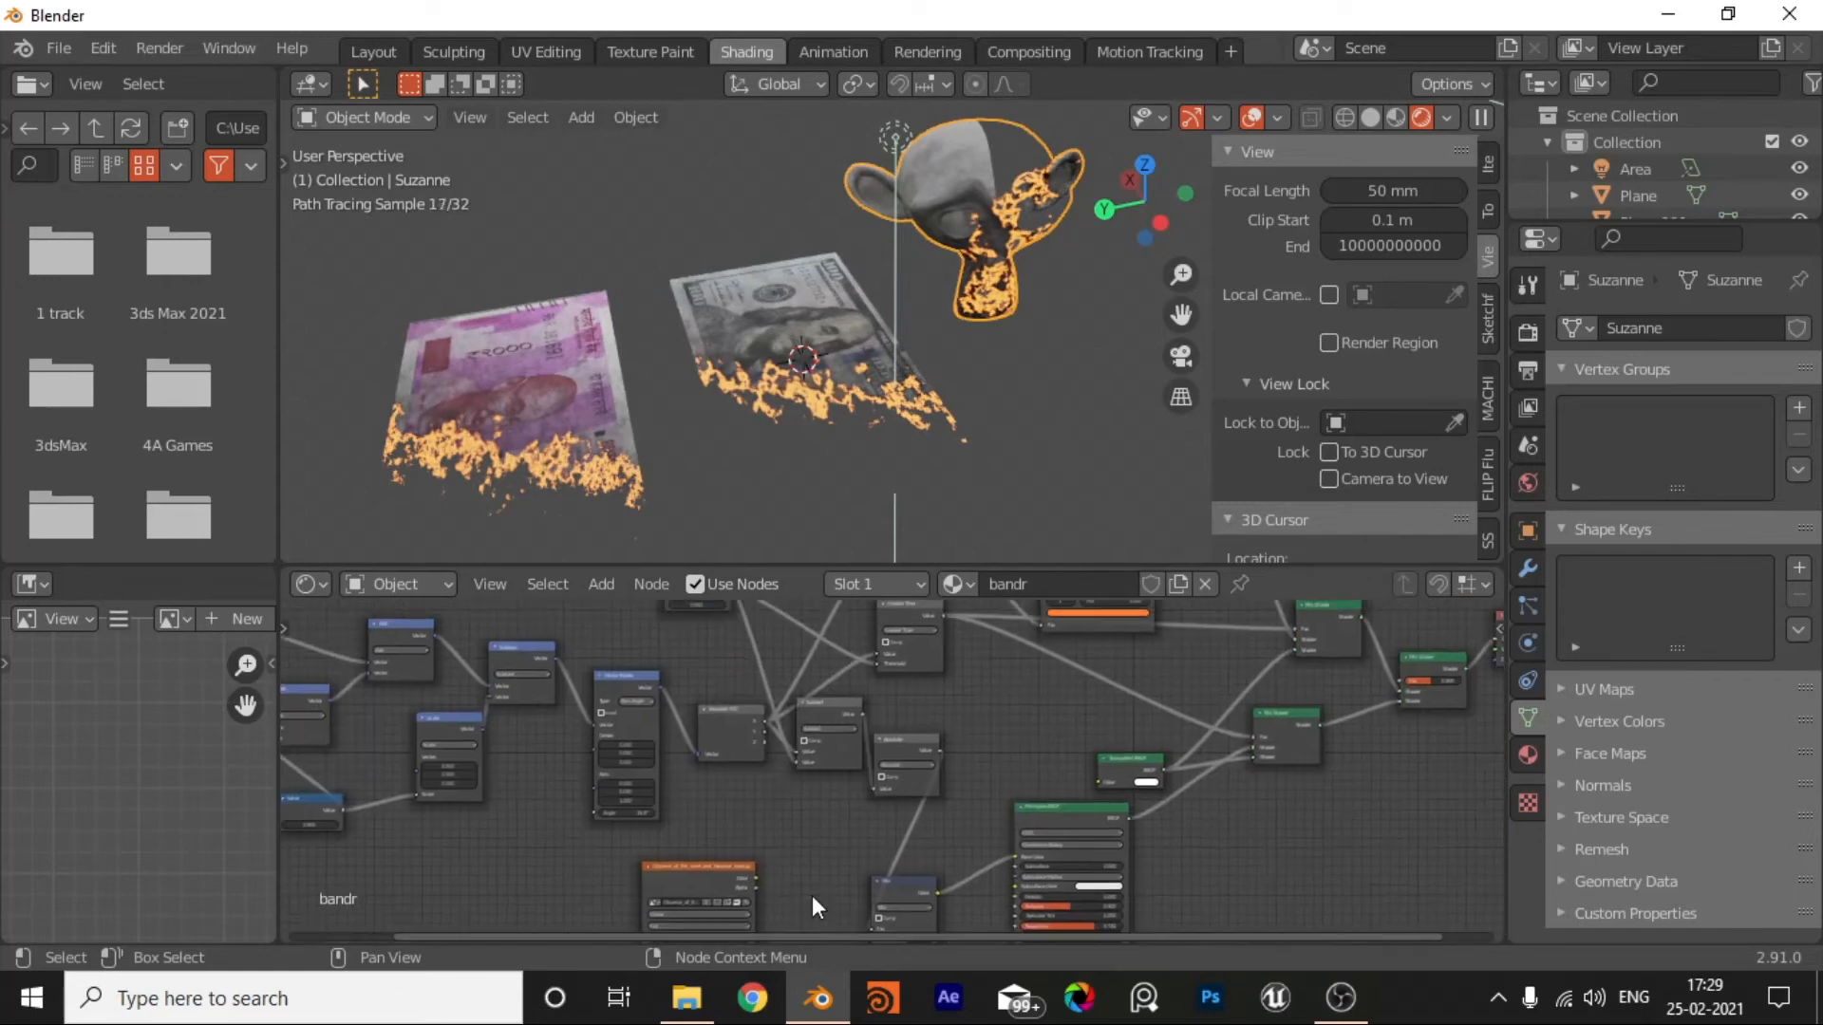
{"action": "scroll", "coordinate": [806, 782], "scroll_direction": "down", "scroll_amount": 2}
{"action": "scroll", "coordinate": [801, 686], "scroll_direction": "up", "scroll_amount": 7}
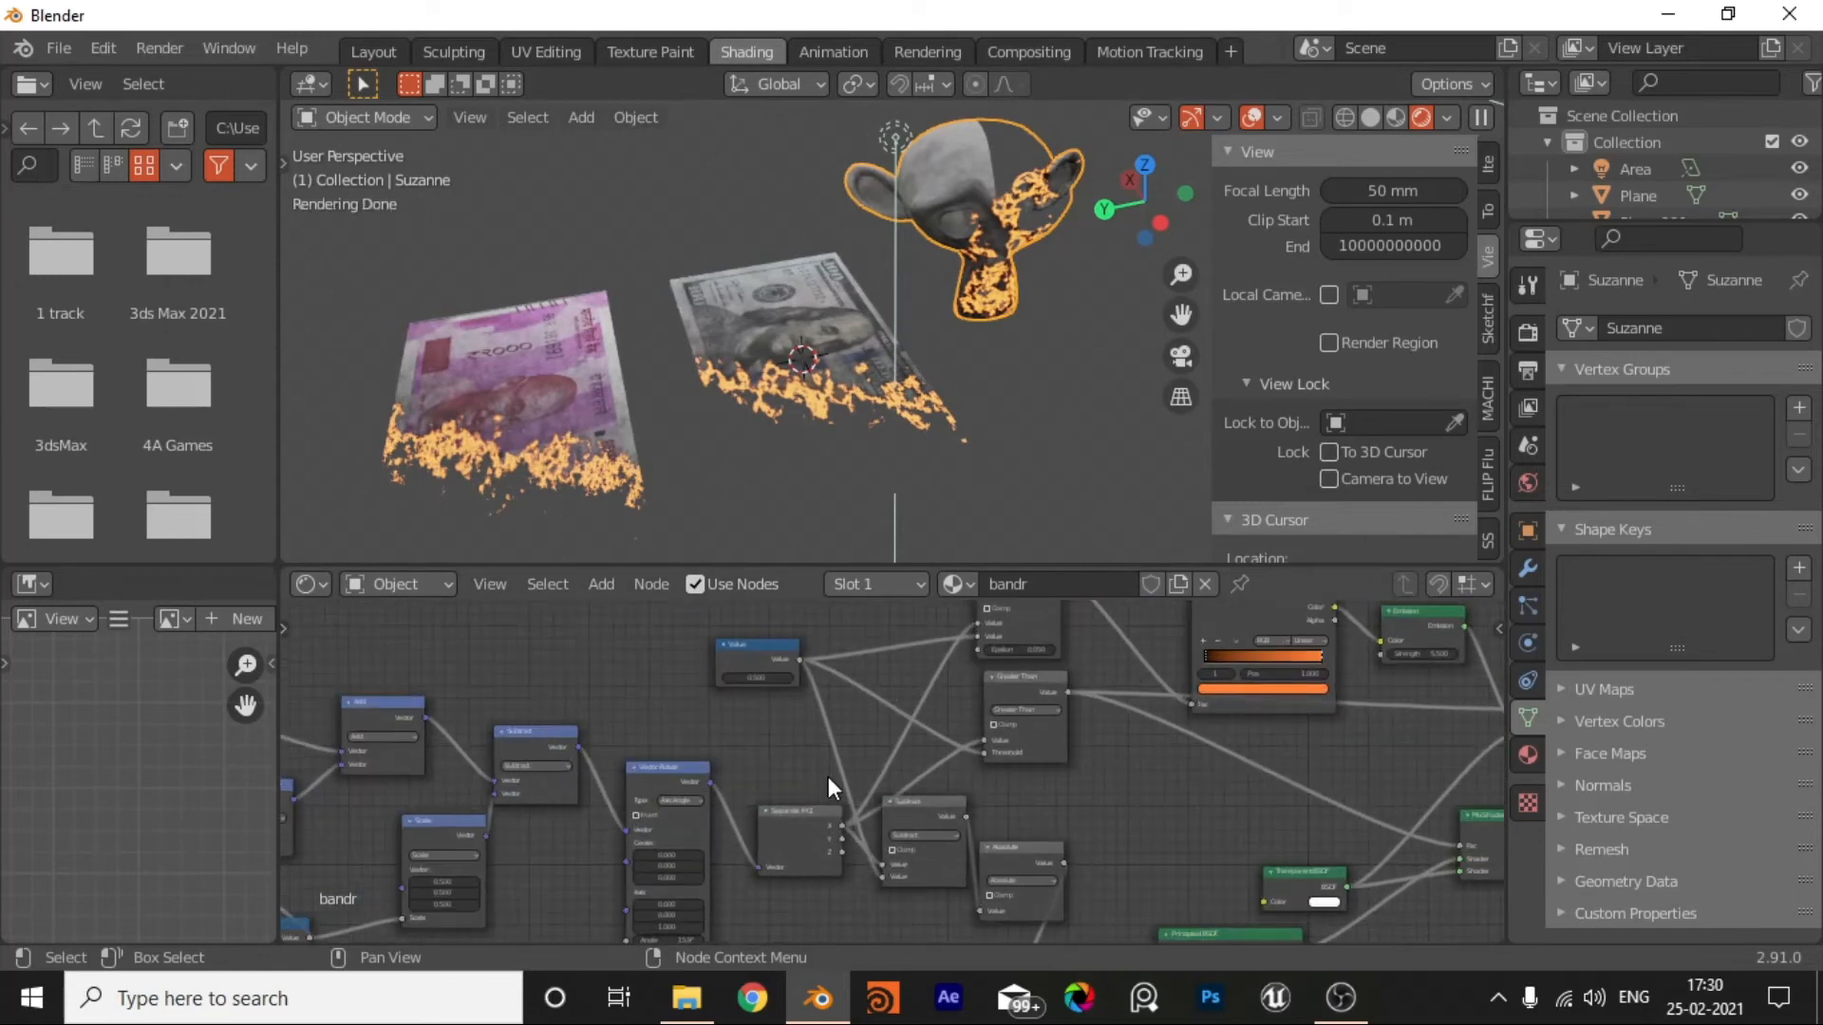
{"action": "left_click", "coordinate": [798, 447]}
{"action": "scroll", "coordinate": [823, 847], "scroll_direction": "up", "scroll_amount": 3}
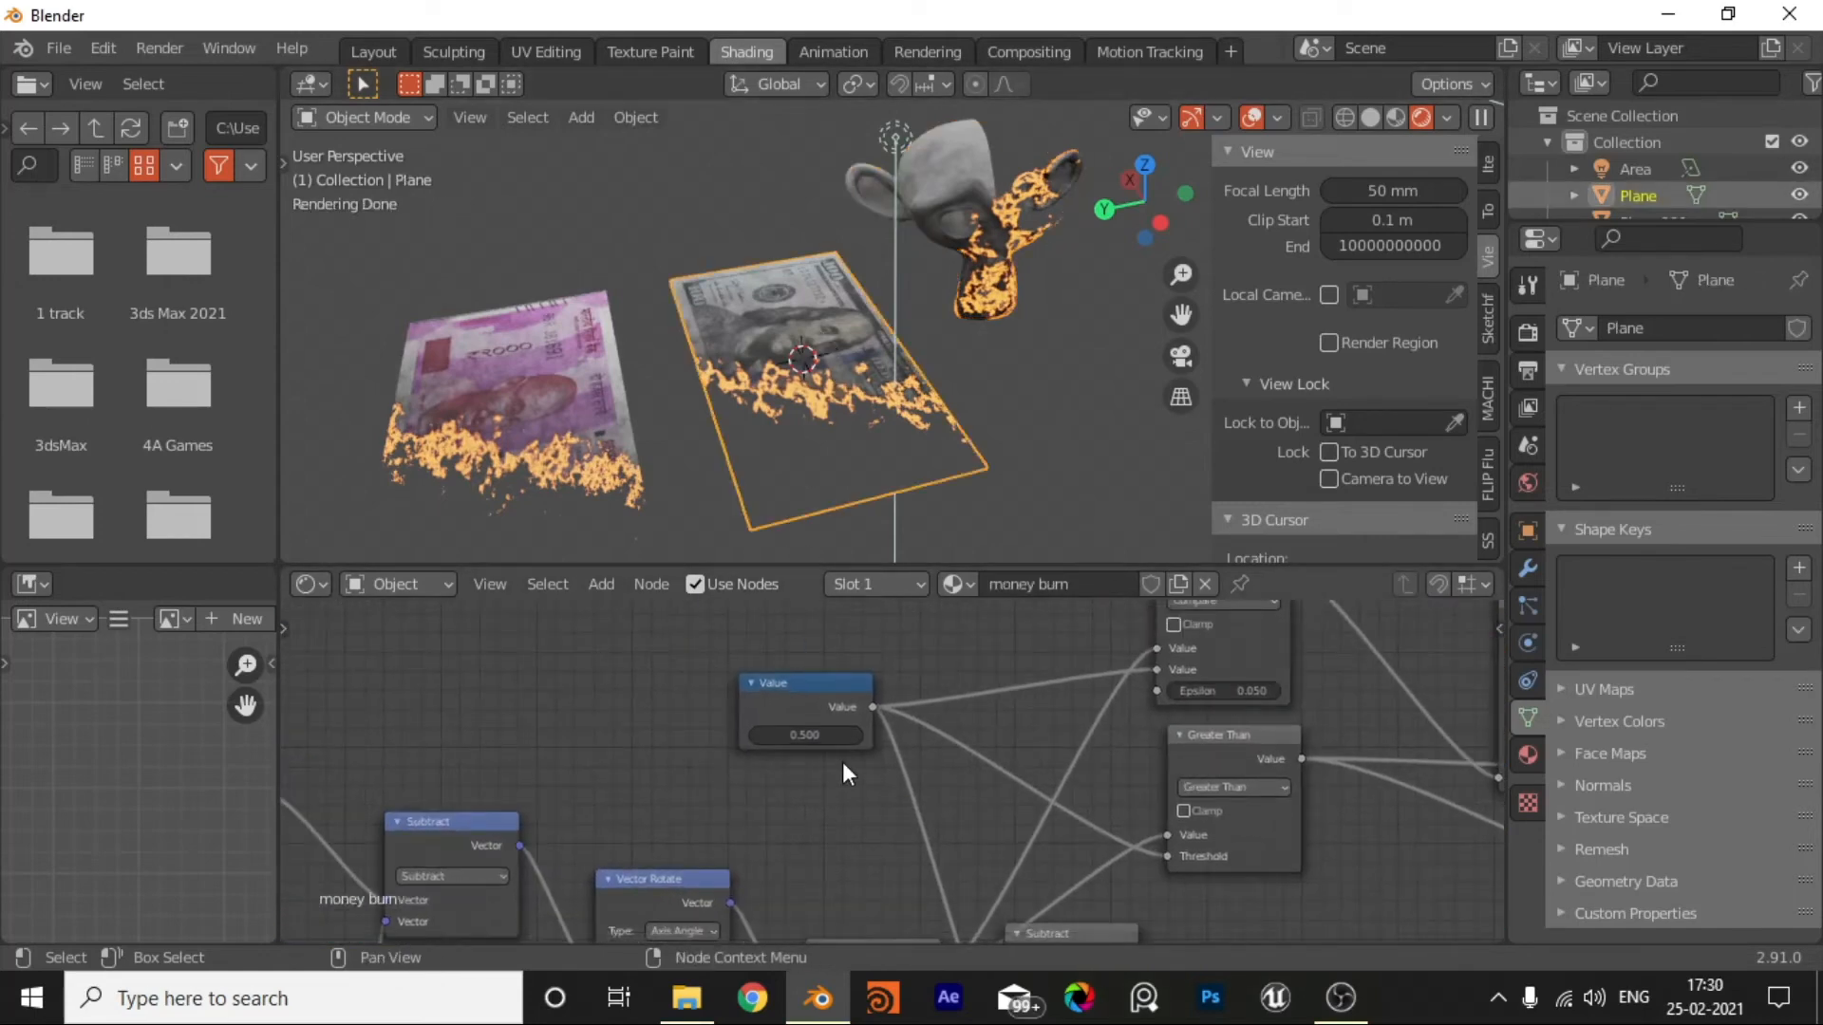
{"action": "scroll", "coordinate": [841, 762], "scroll_direction": "up", "scroll_amount": 2}
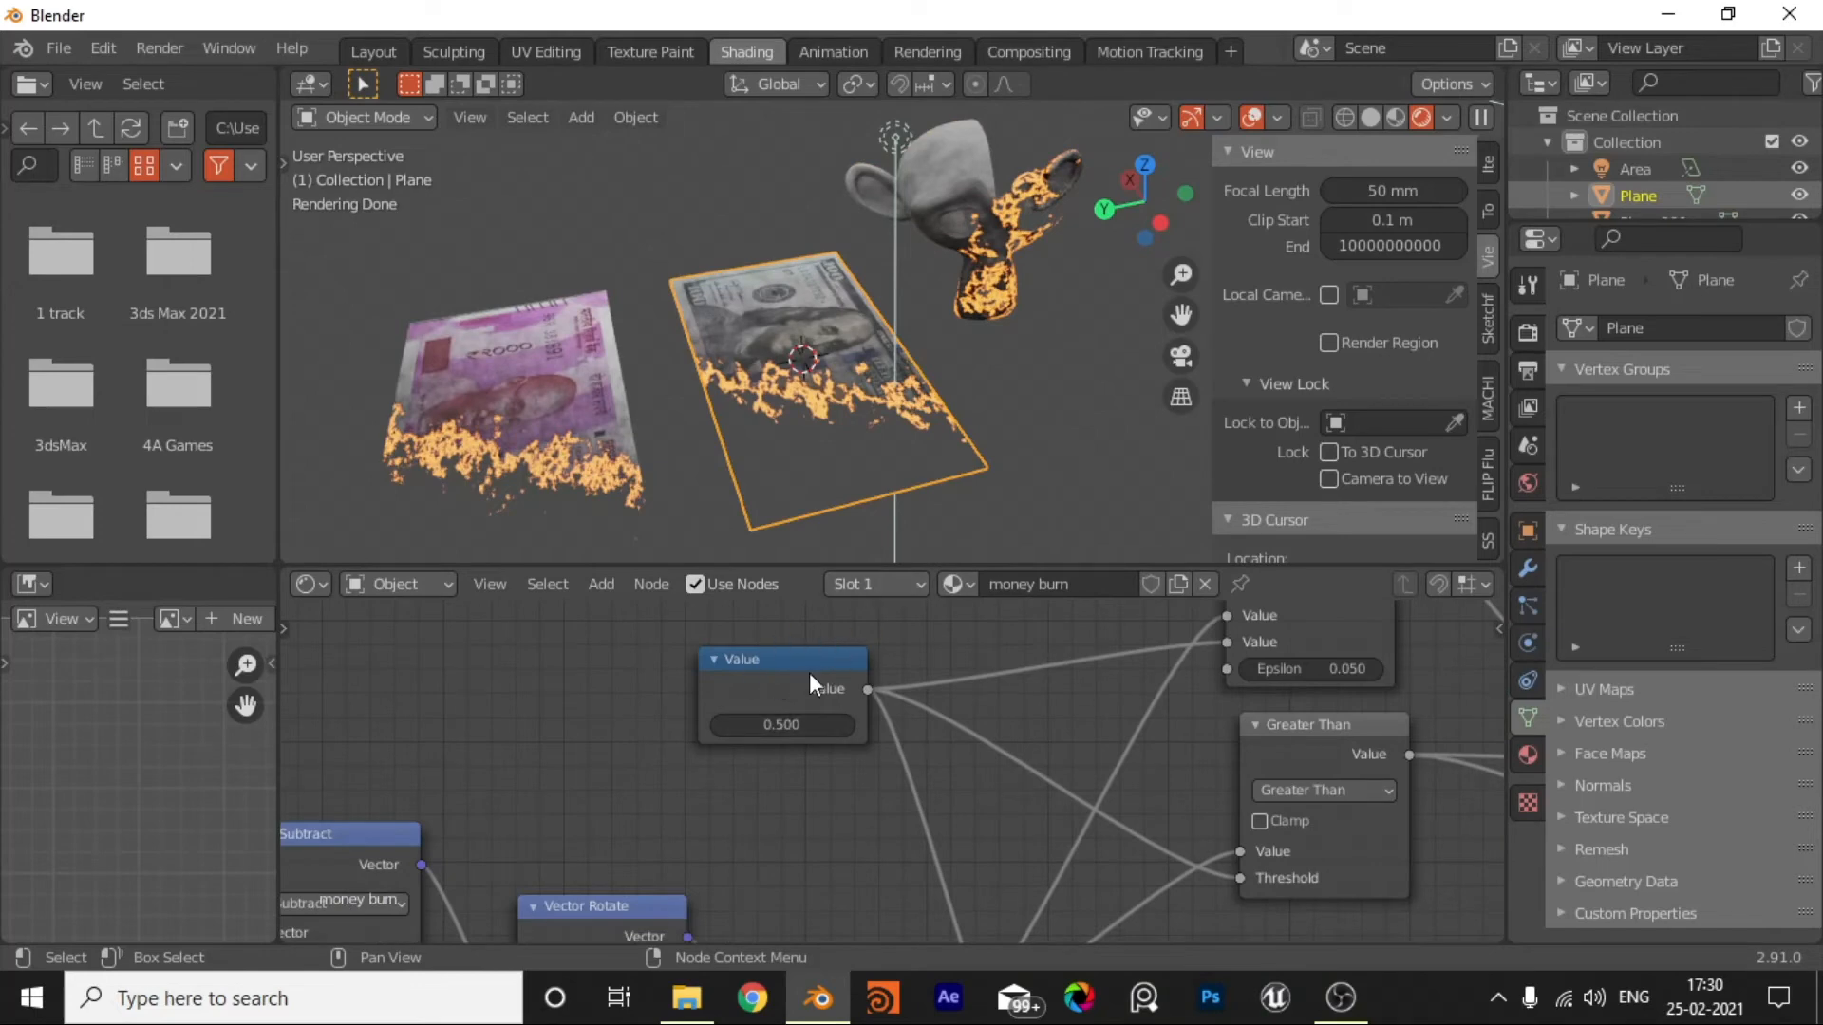
{"action": "left_click", "coordinate": [955, 414]}
{"action": "left_click", "coordinate": [898, 446]}
{"action": "scroll", "coordinate": [796, 672], "scroll_direction": "up", "scroll_amount": 4}
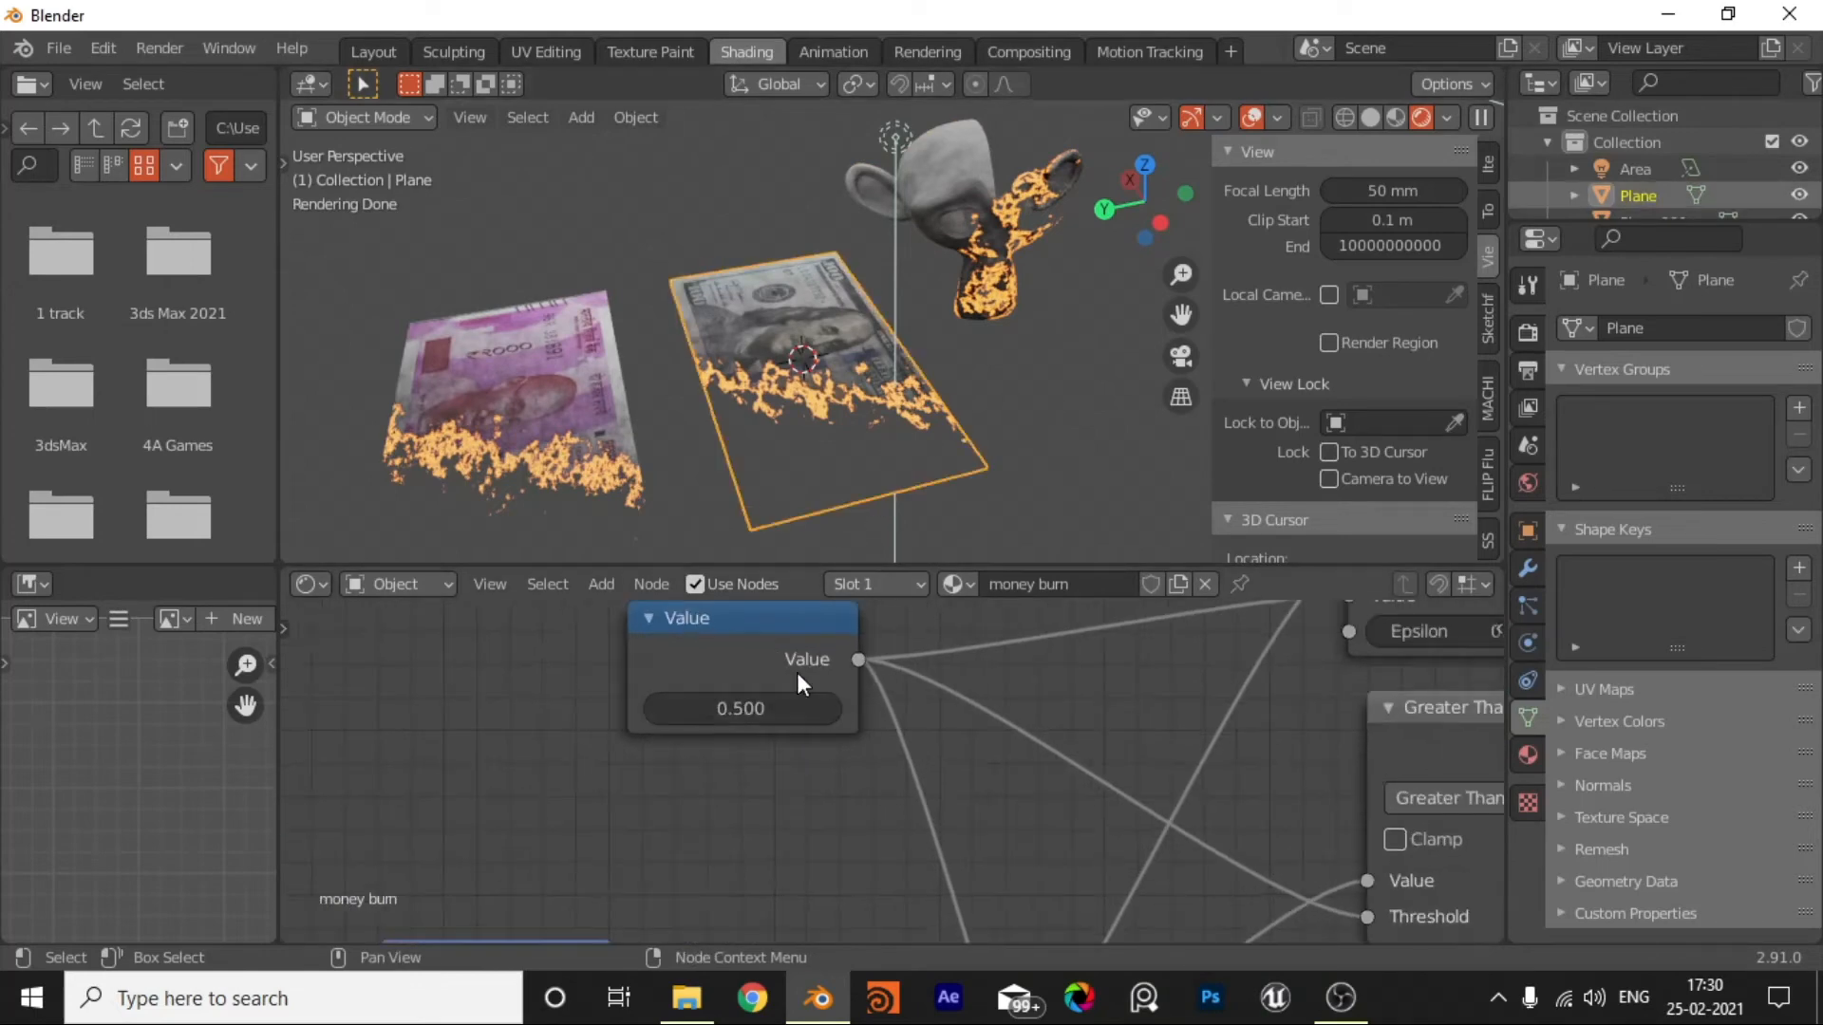
{"action": "middle_click_drag", "start_coordinate": [796, 672], "coordinate": [874, 754]}
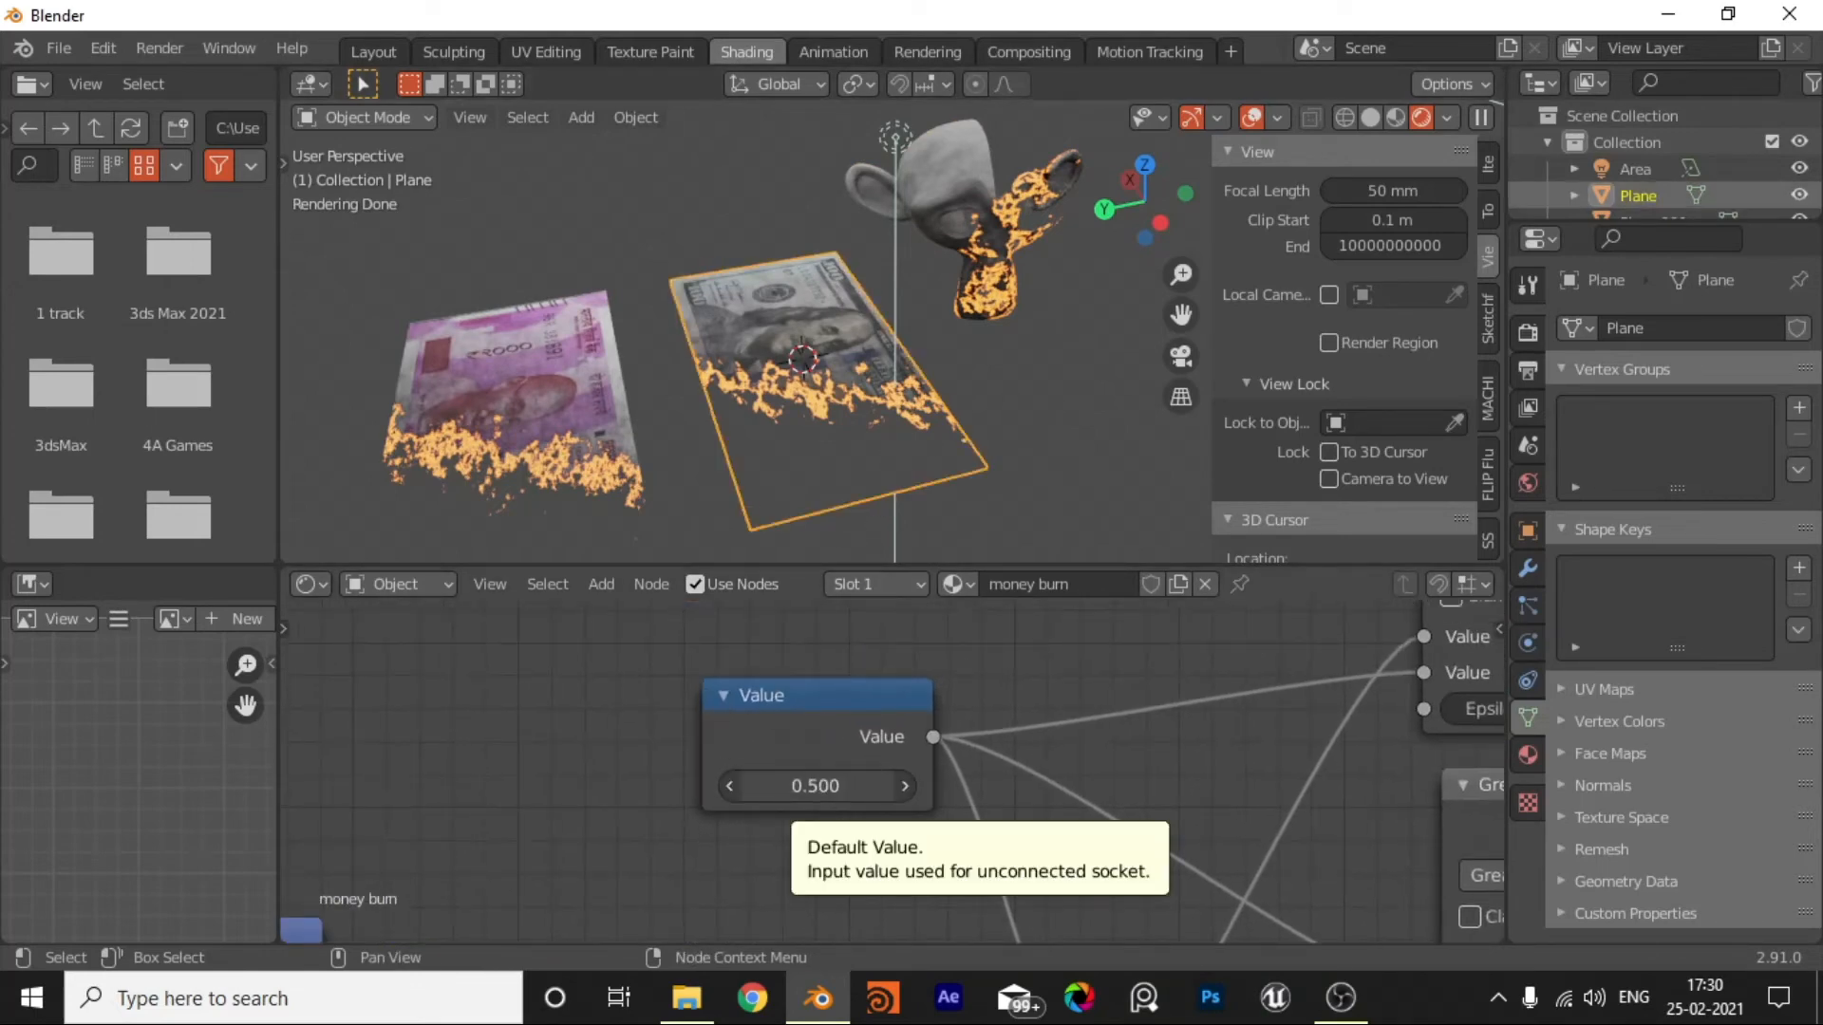
{"action": "double_click", "coordinate": [836, 788]}
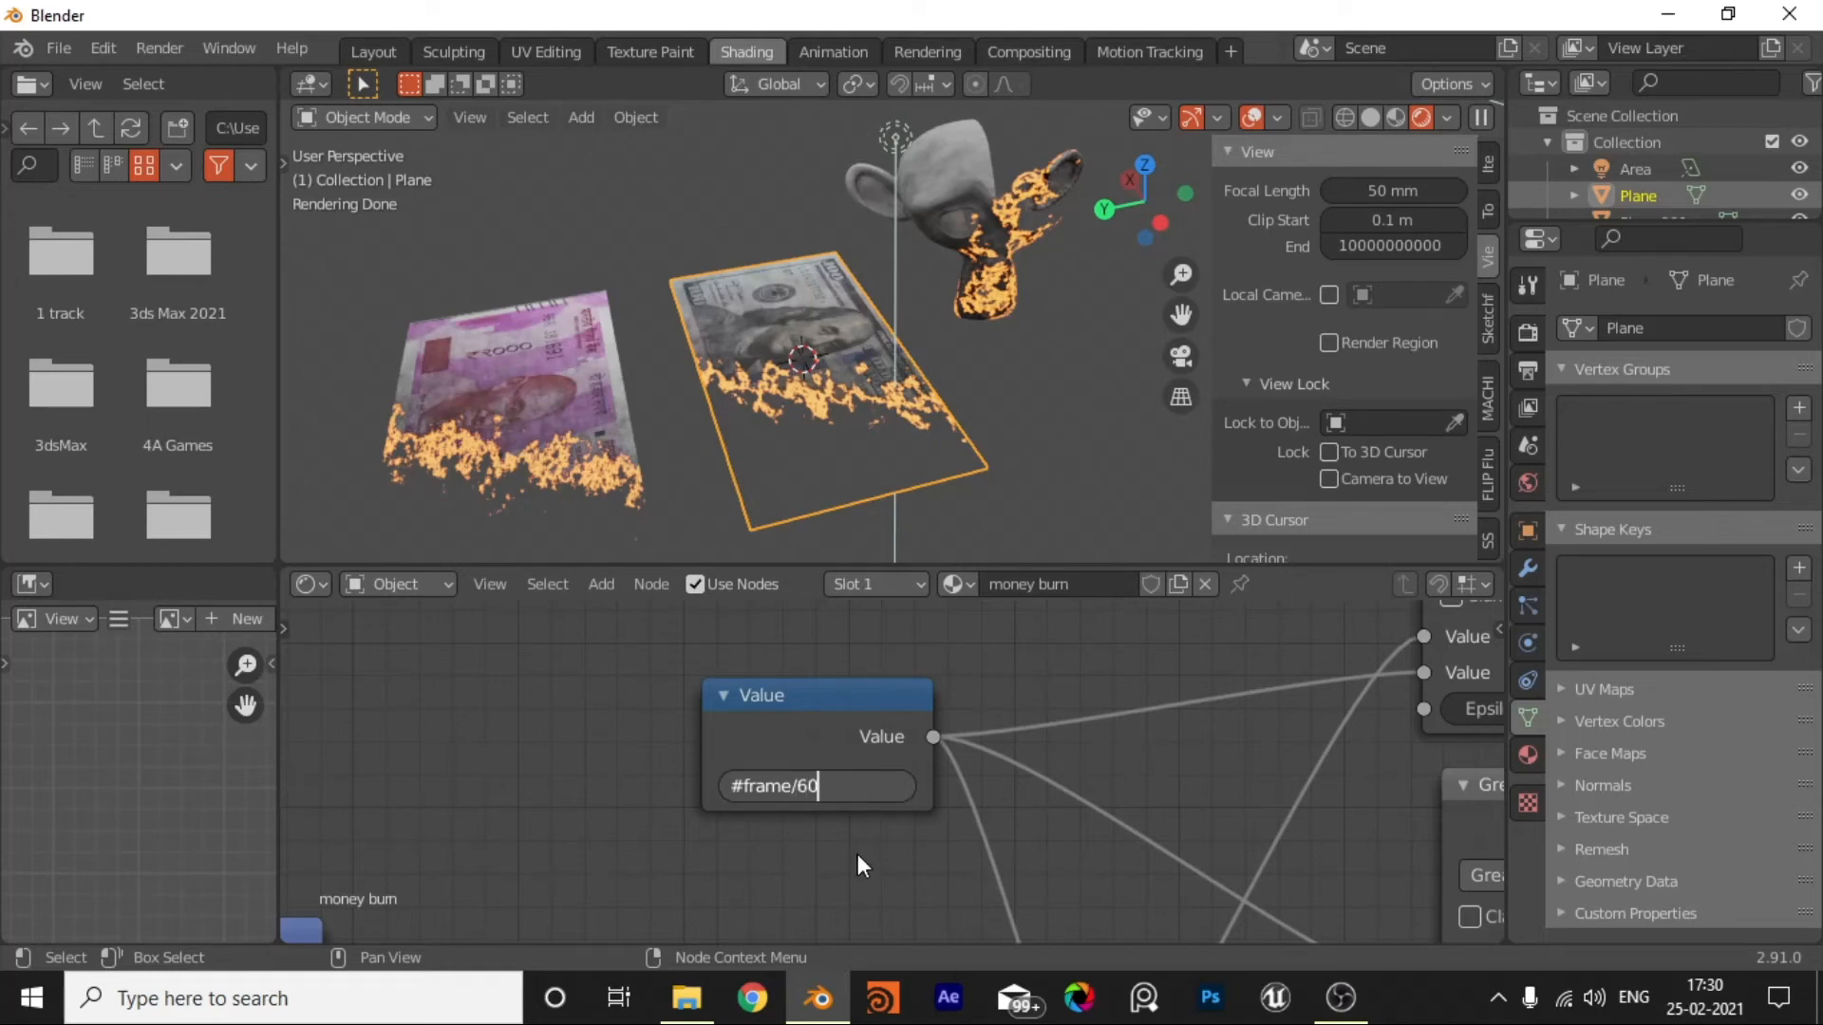
{"action": "key", "text": "Return"}
Step: Switch to the Layout workspace and enlarge the timeline
{"action": "left_click", "coordinate": [382, 55]}
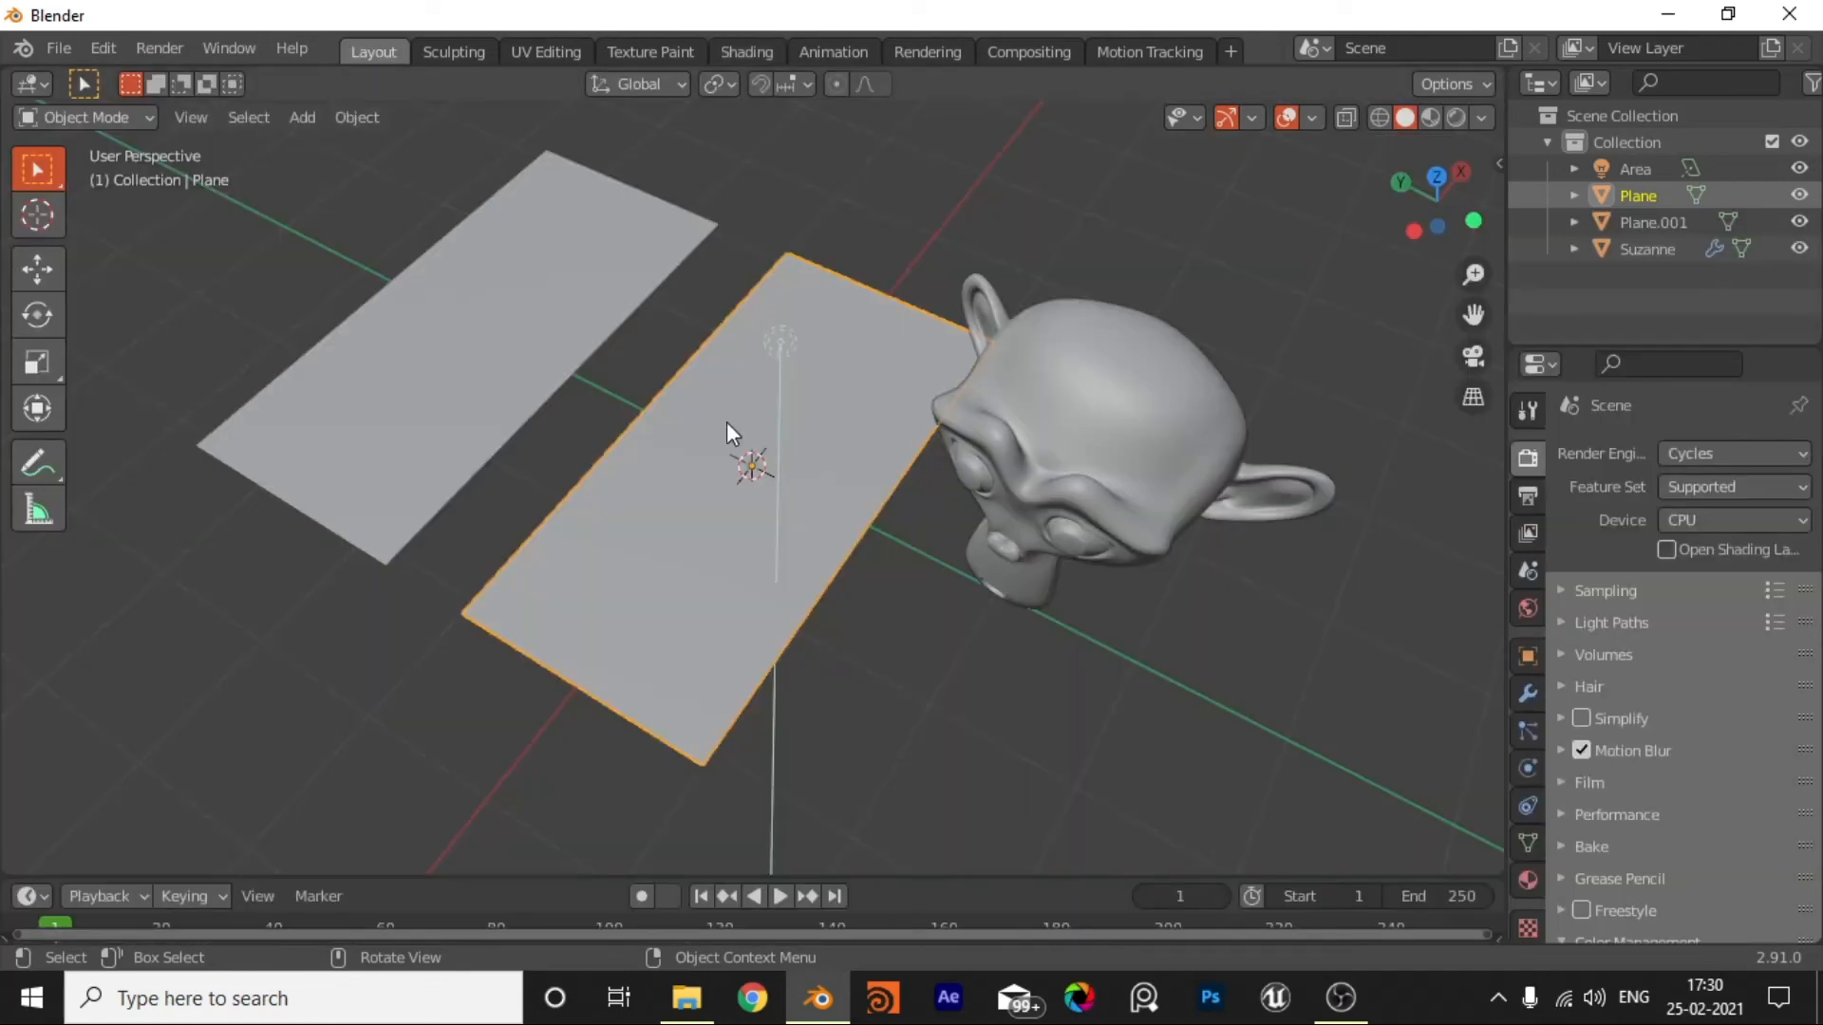
{"action": "scroll", "coordinate": [727, 422], "scroll_direction": "down", "scroll_amount": 3}
{"action": "left_click_drag", "start_coordinate": [716, 880], "coordinate": [604, 797]}
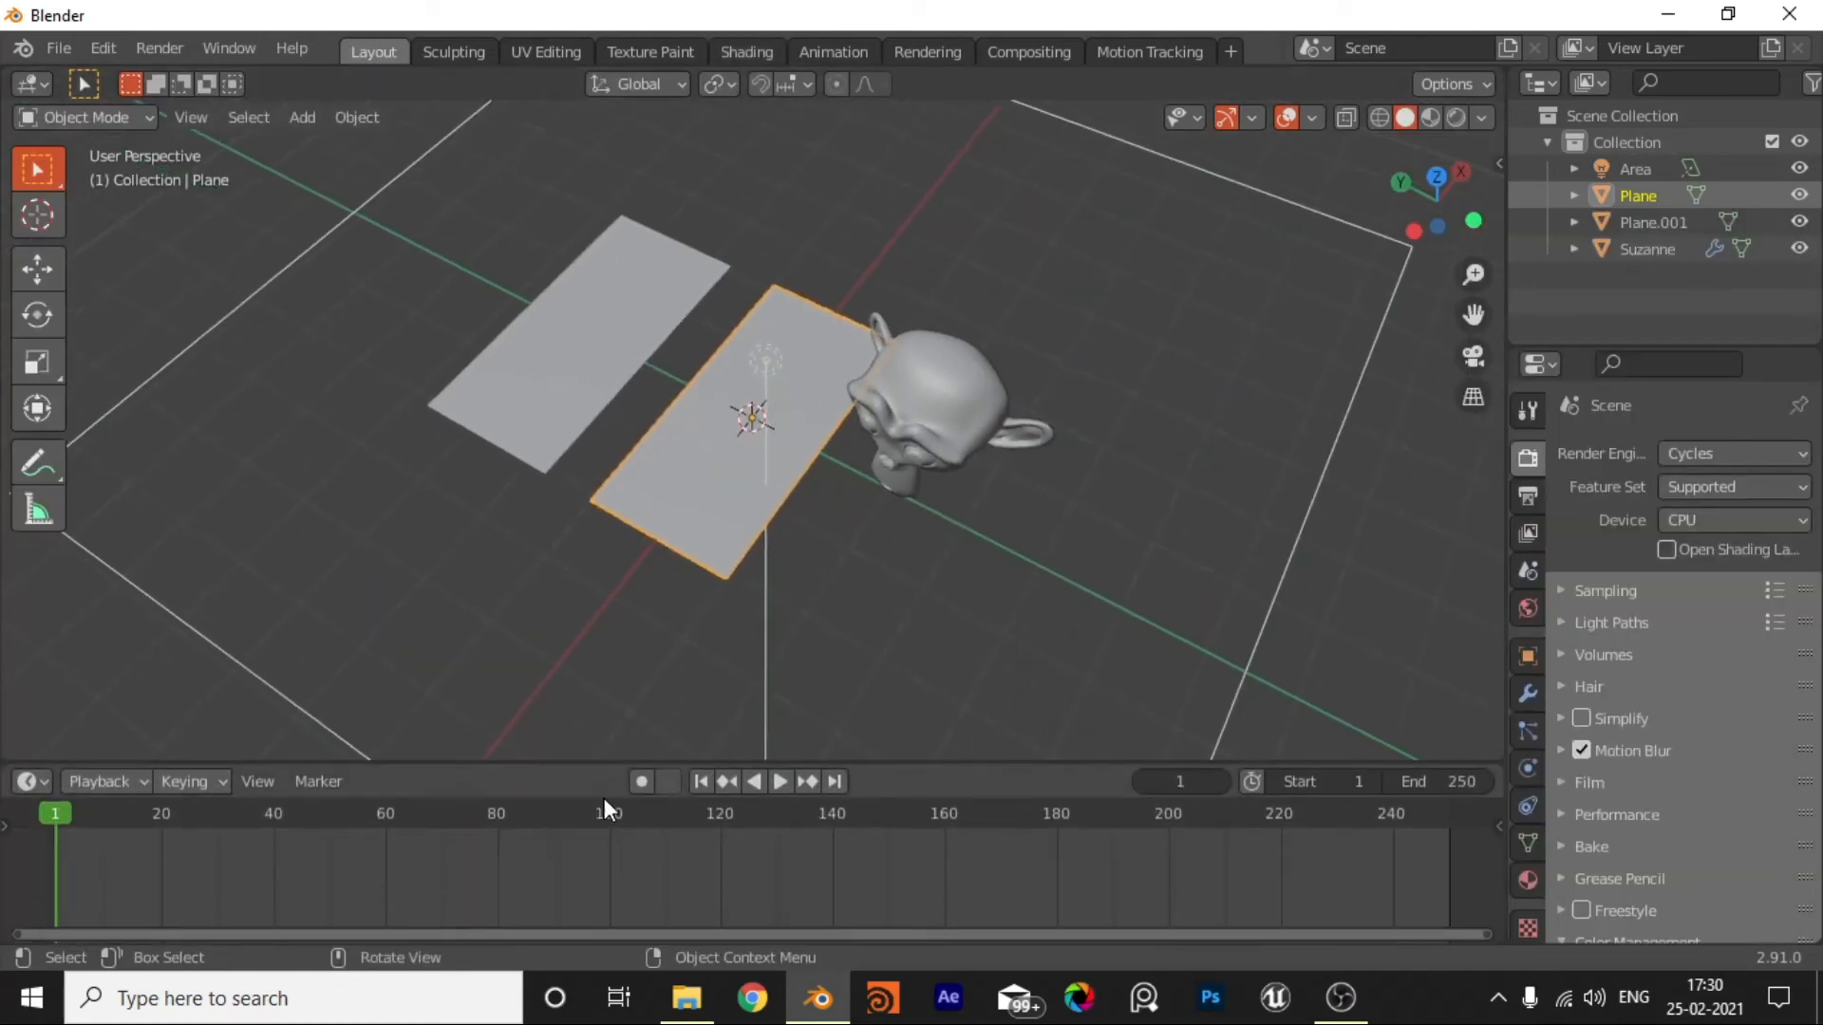
Step: Inspect the burning bills and monkey head in Material Preview with the timeline at frame 0
{"action": "left_click", "coordinate": [111, 809]}
{"action": "key", "text": "z"}
{"action": "left_click", "coordinate": [598, 553]}
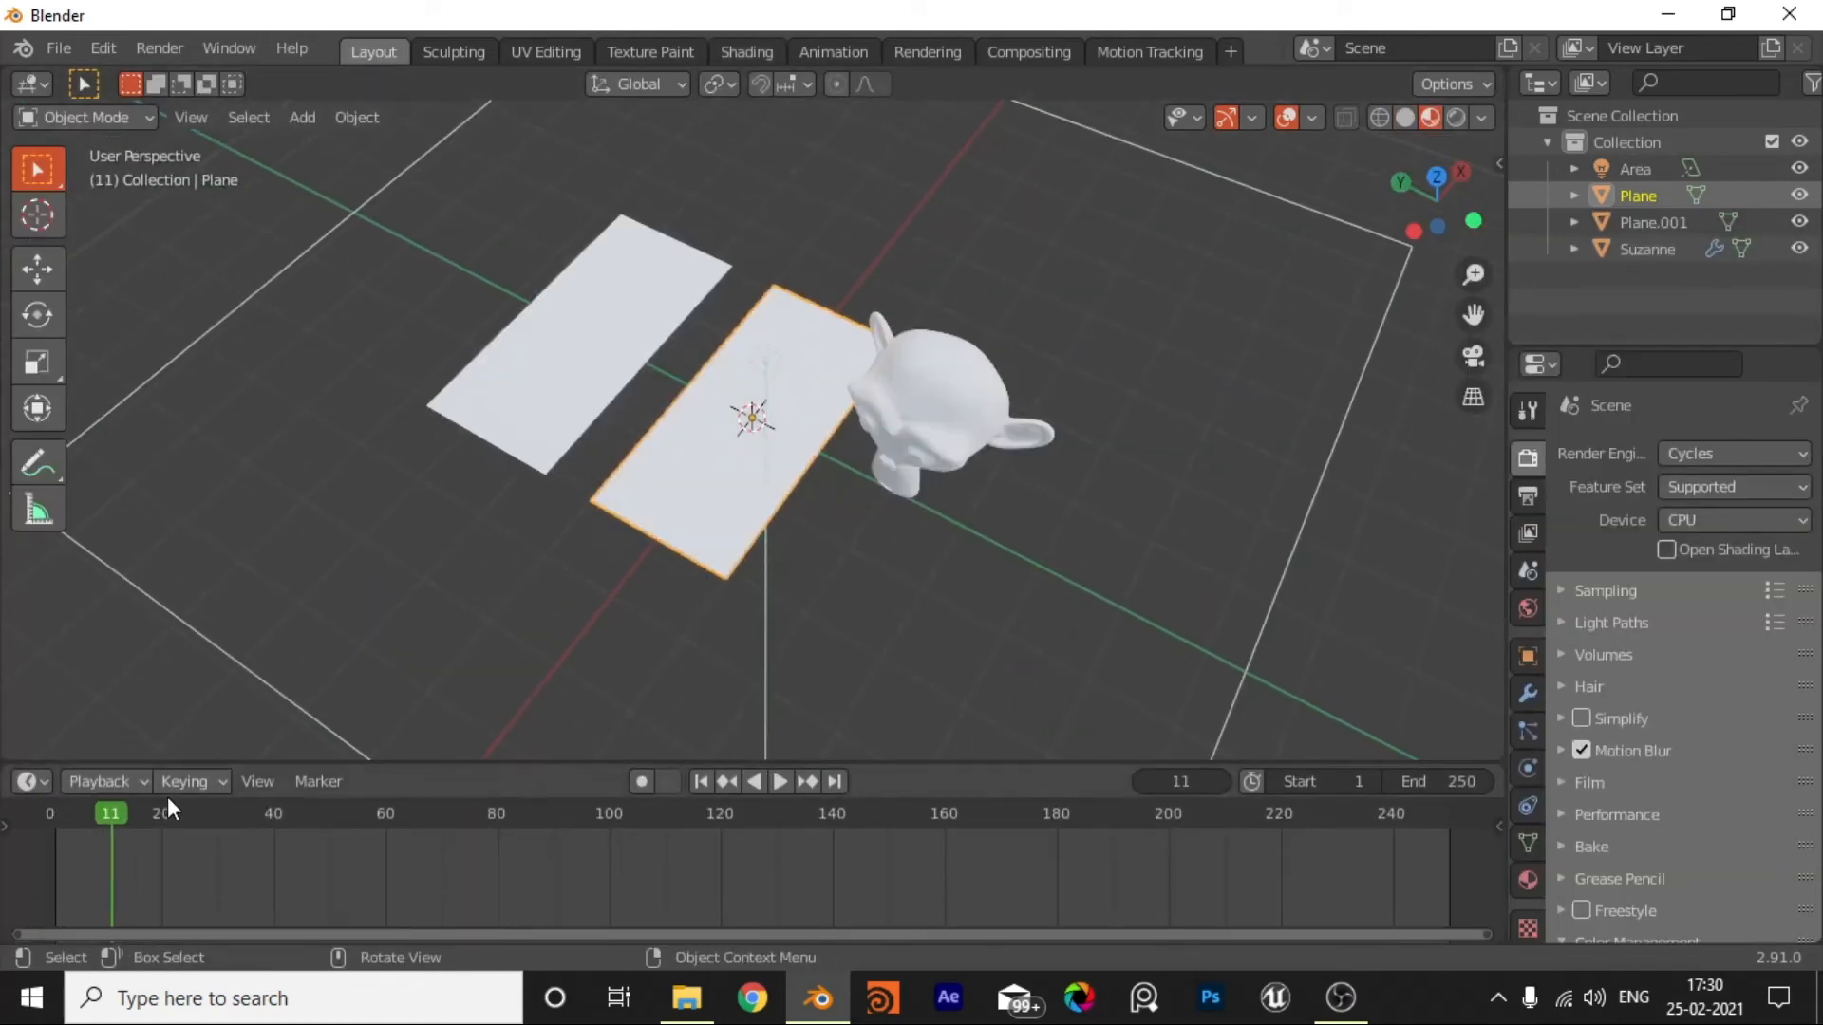
{"action": "left_click", "coordinate": [44, 813]}
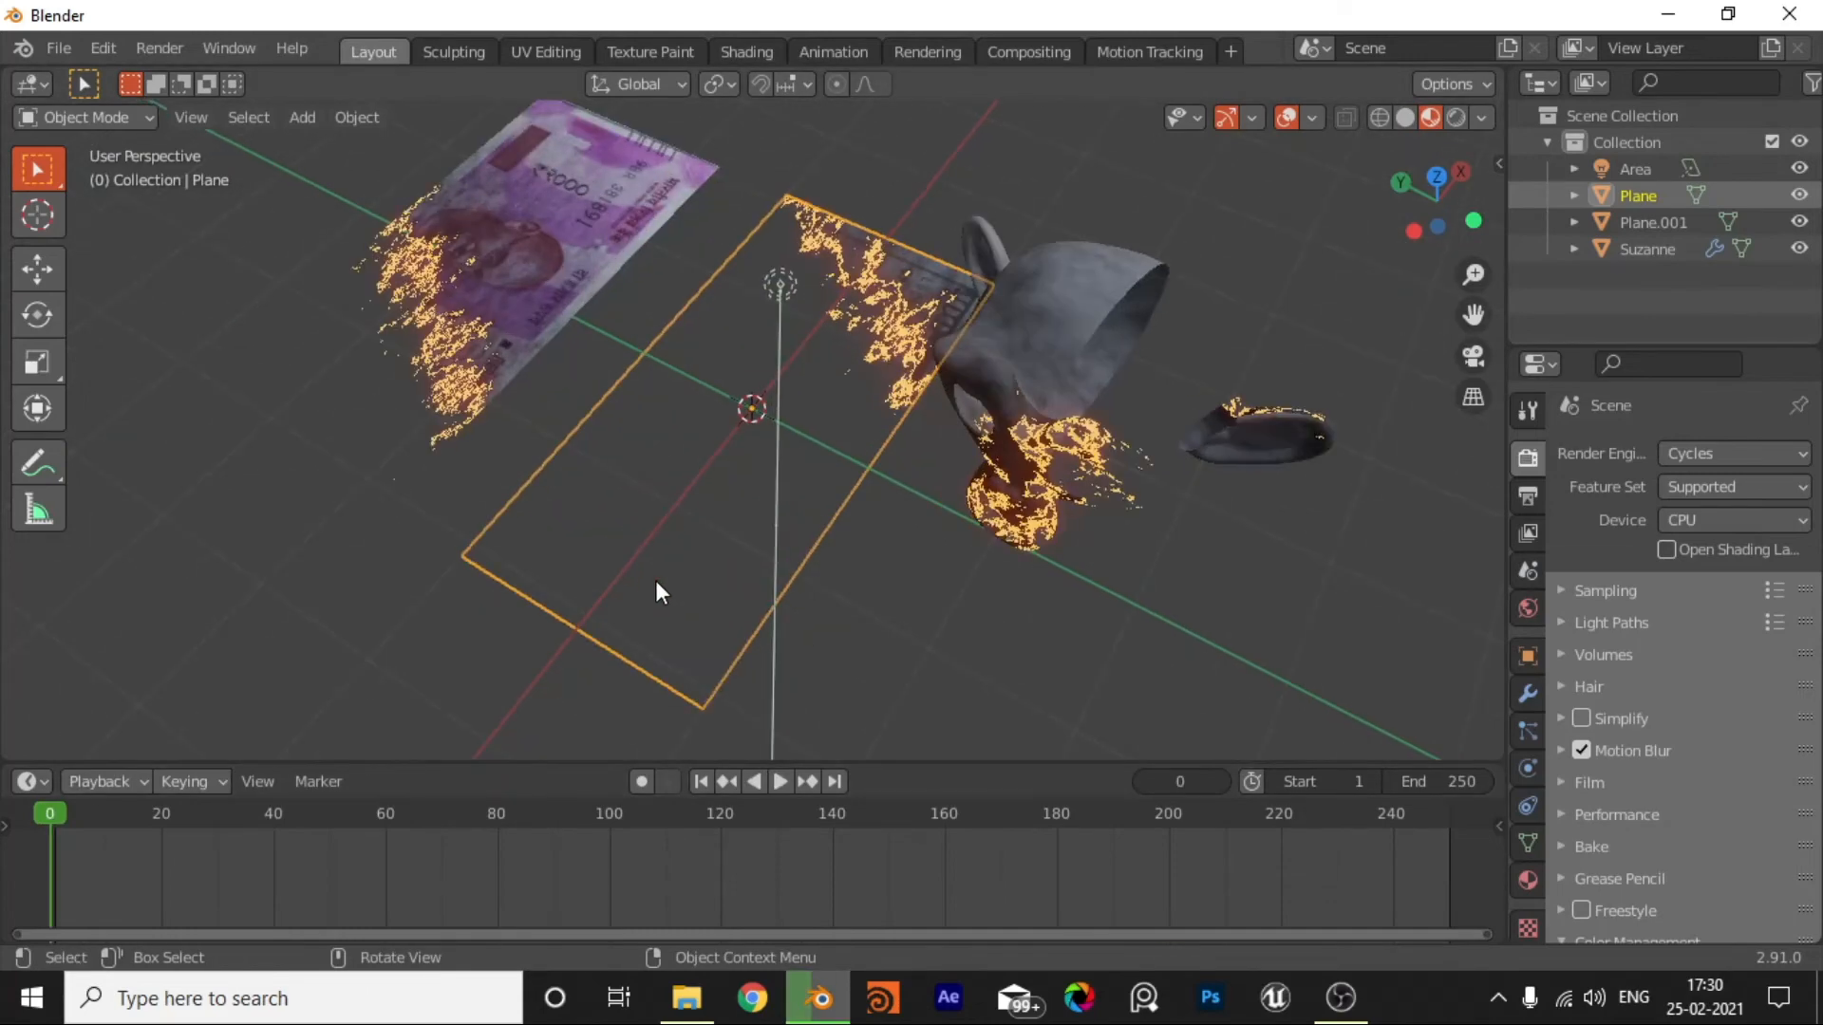
{"action": "mouse_move", "coordinate": [662, 593]}
{"action": "middle_mouse_down"}
{"action": "mouse_move", "coordinate": [447, 569]}
{"action": "mouse_move", "coordinate": [651, 545]}
{"action": "mouse_move", "coordinate": [680, 618]}
{"action": "middle_mouse_up"}
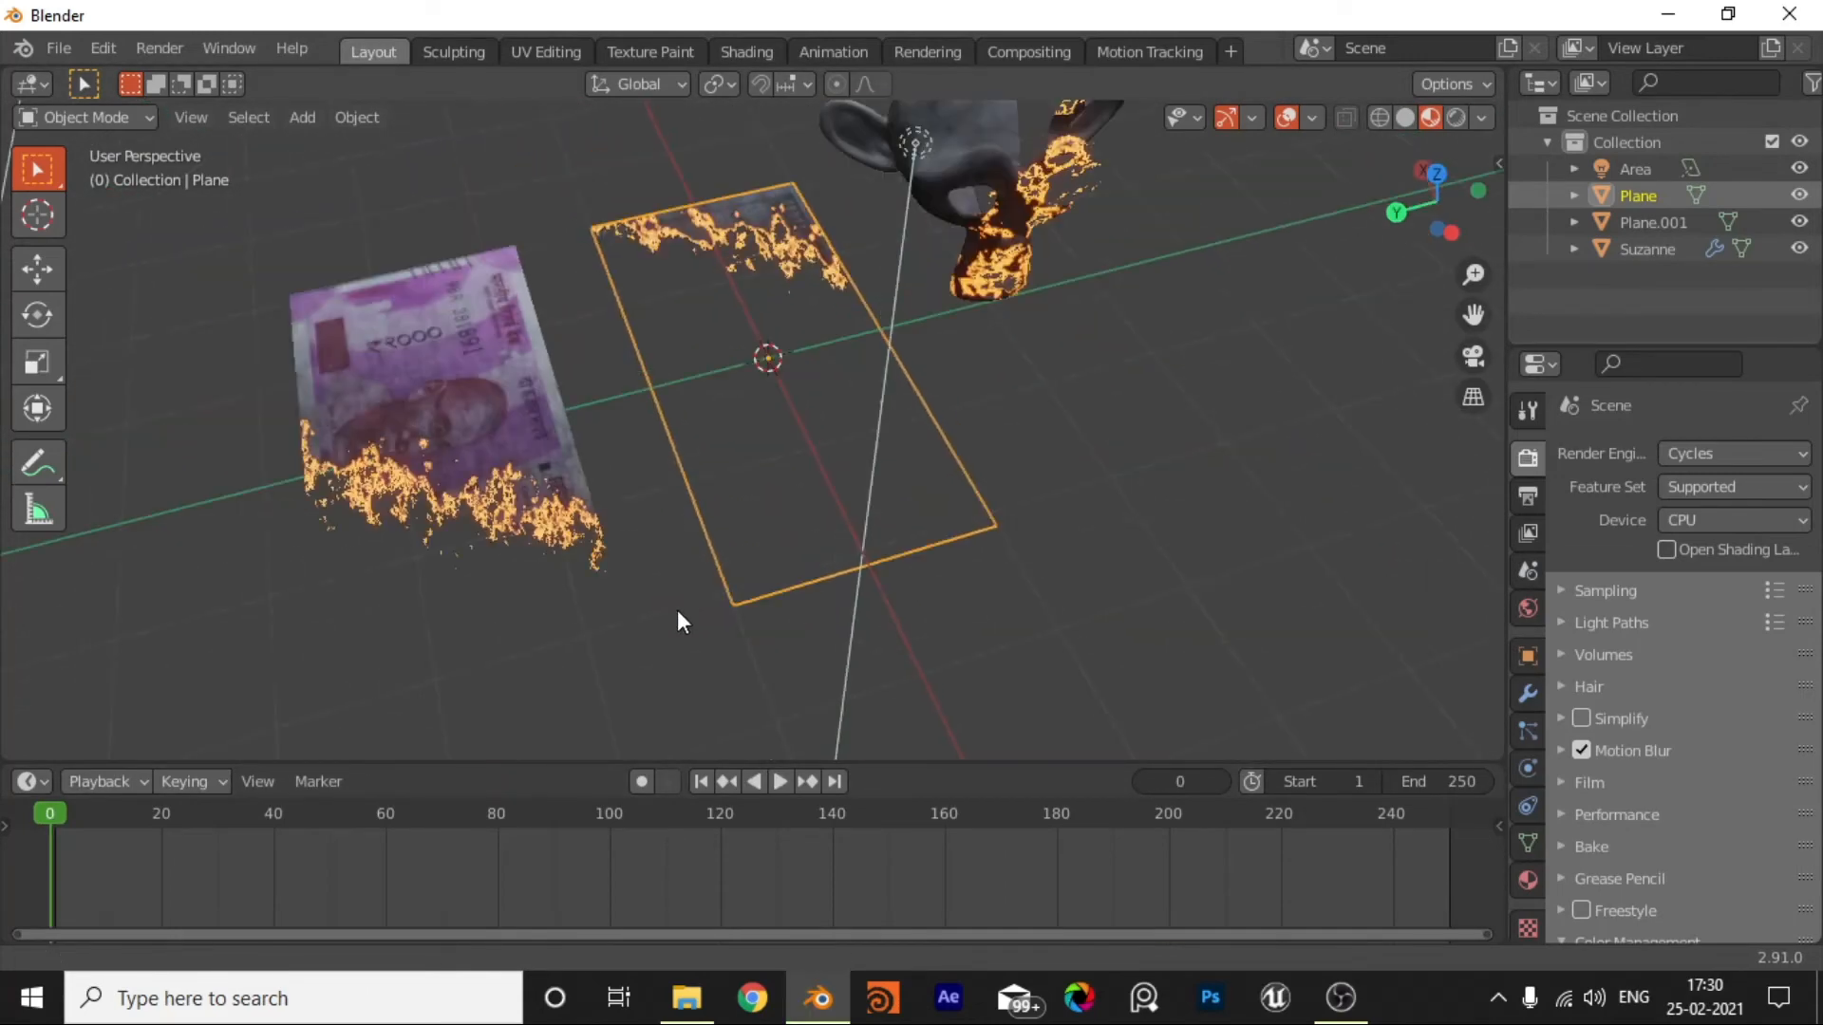
{"action": "scroll", "coordinate": [737, 566], "scroll_direction": "down", "scroll_amount": 2}
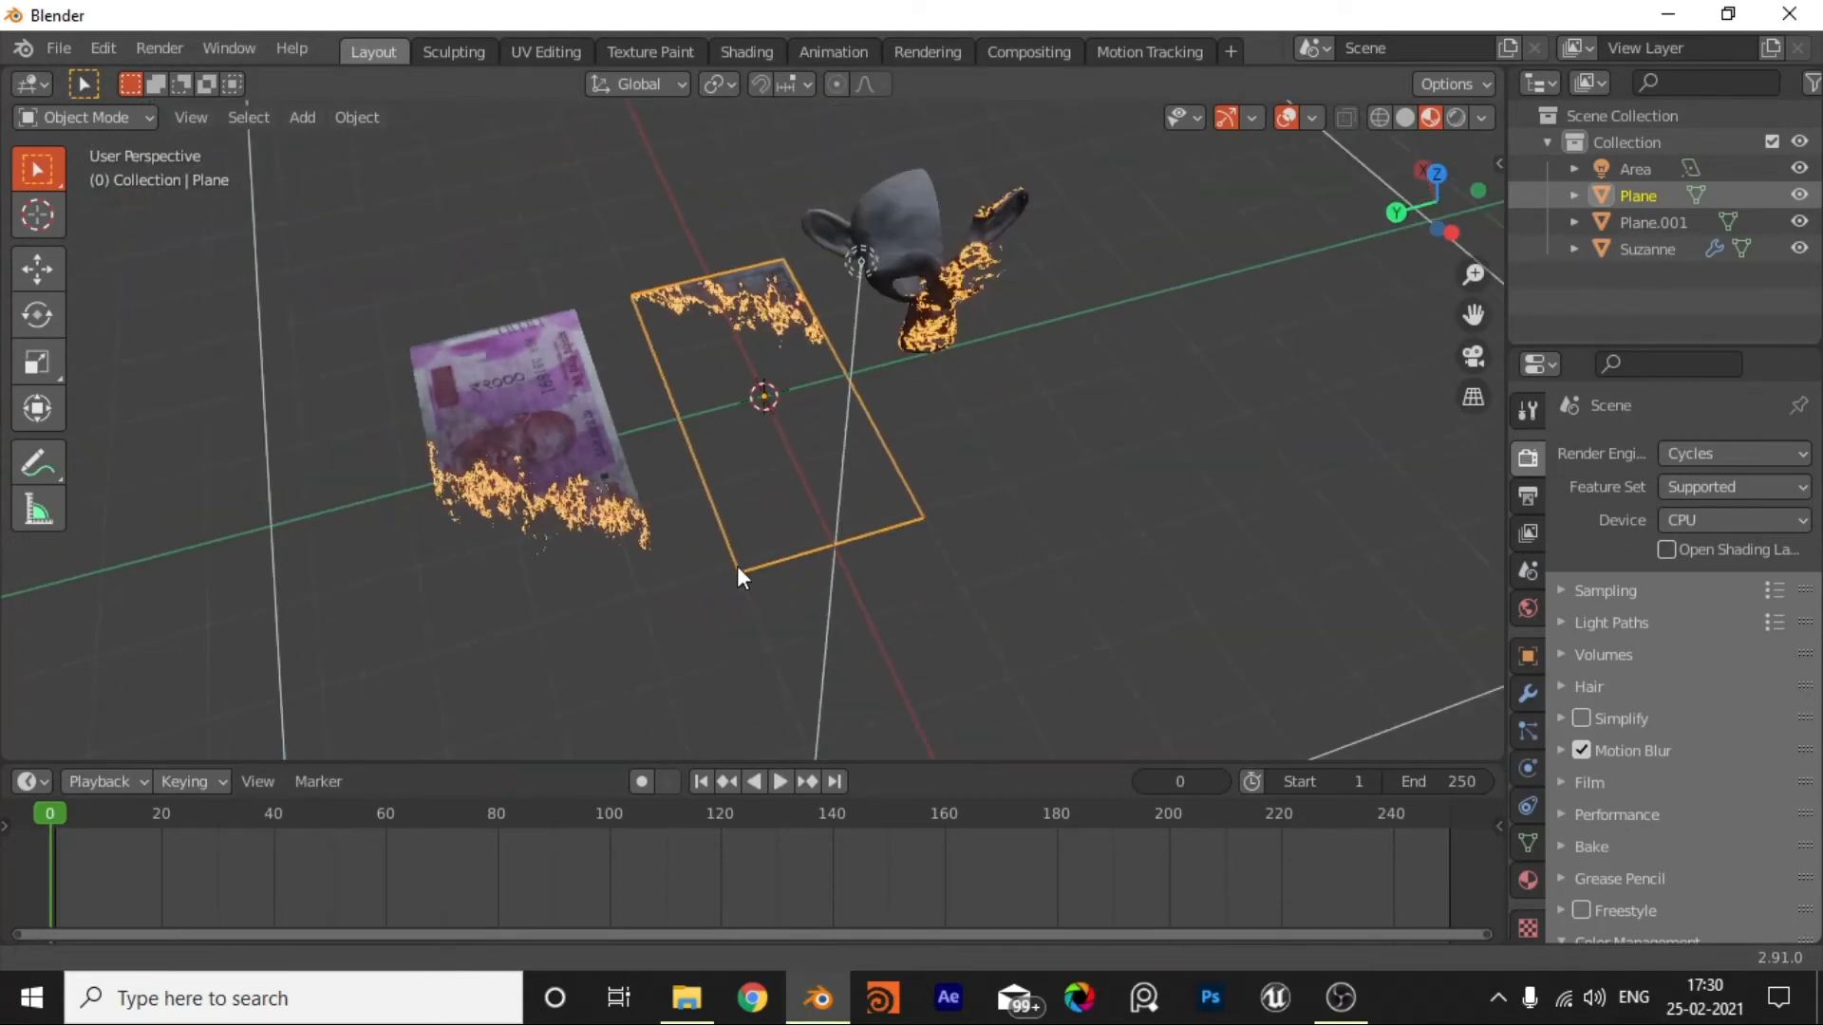
Step: Play the dollar bill's burn animation in Rendered shading, stop it and return the timeline to frame 6
{"action": "key", "text": "z"}
{"action": "left_click", "coordinate": [769, 494]}
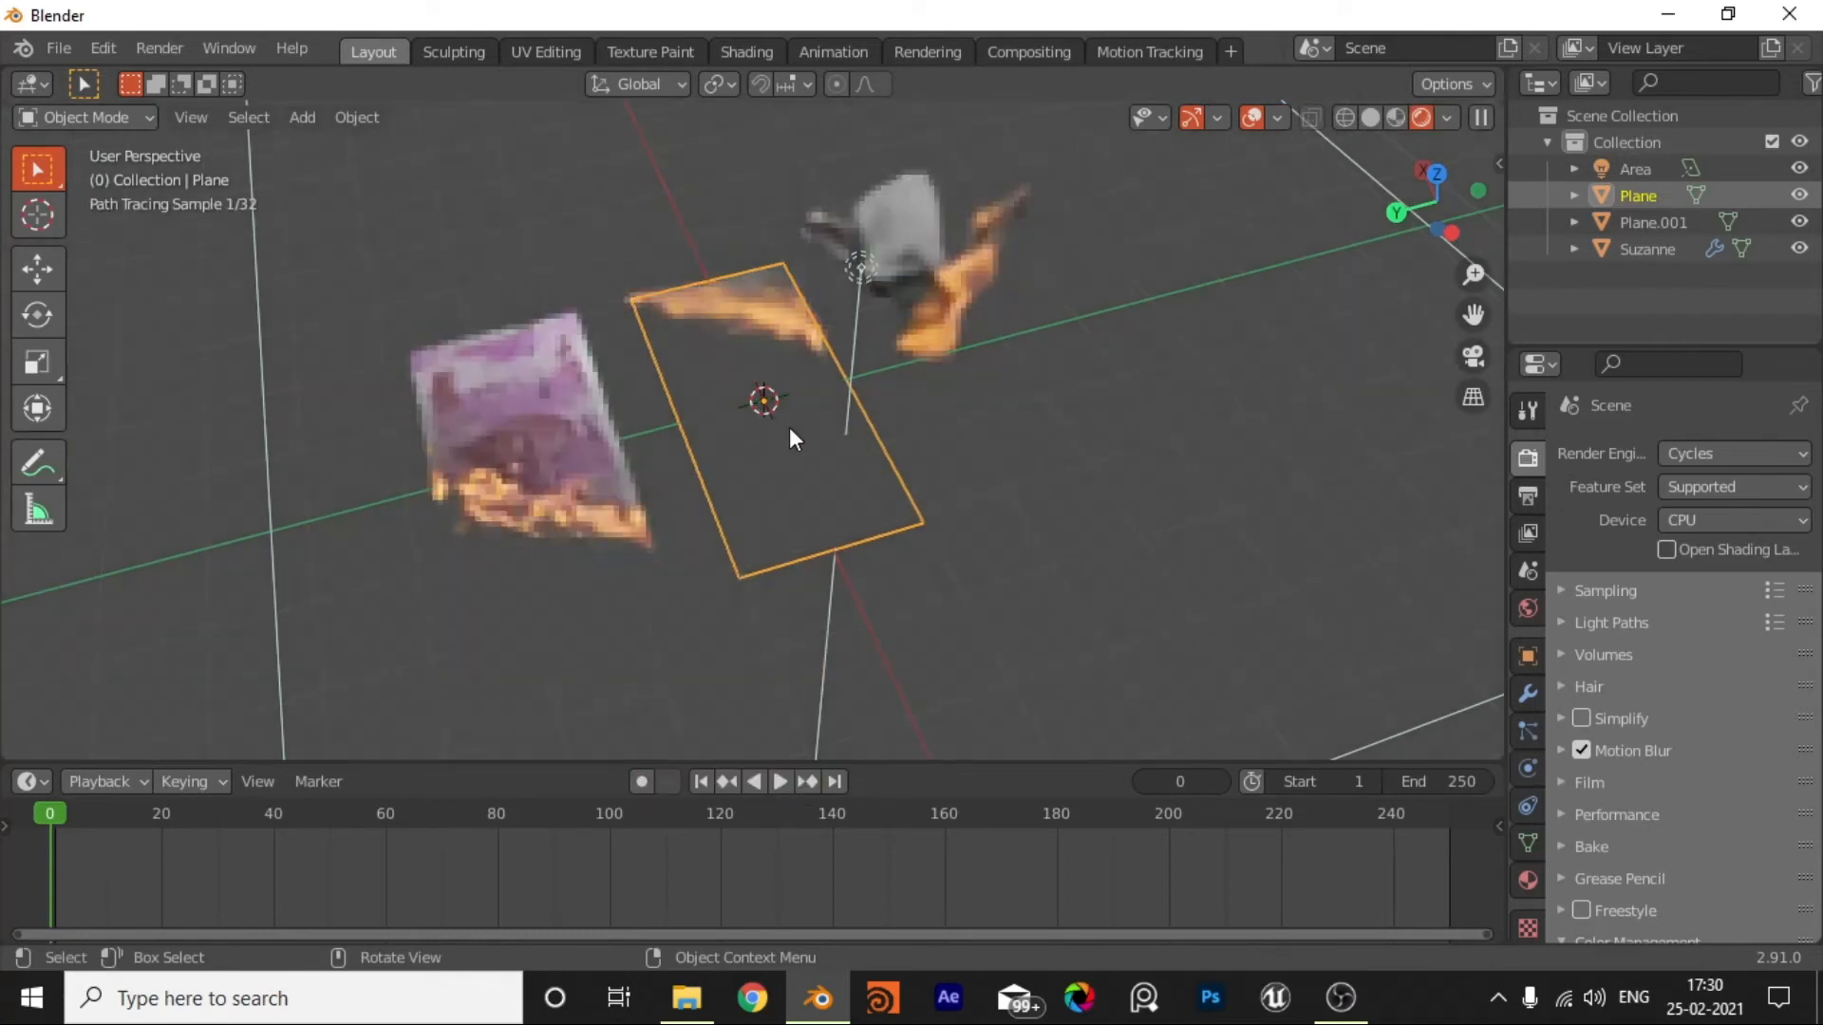
{"action": "left_click", "coordinate": [971, 439]}
{"action": "key", "text": "space"}
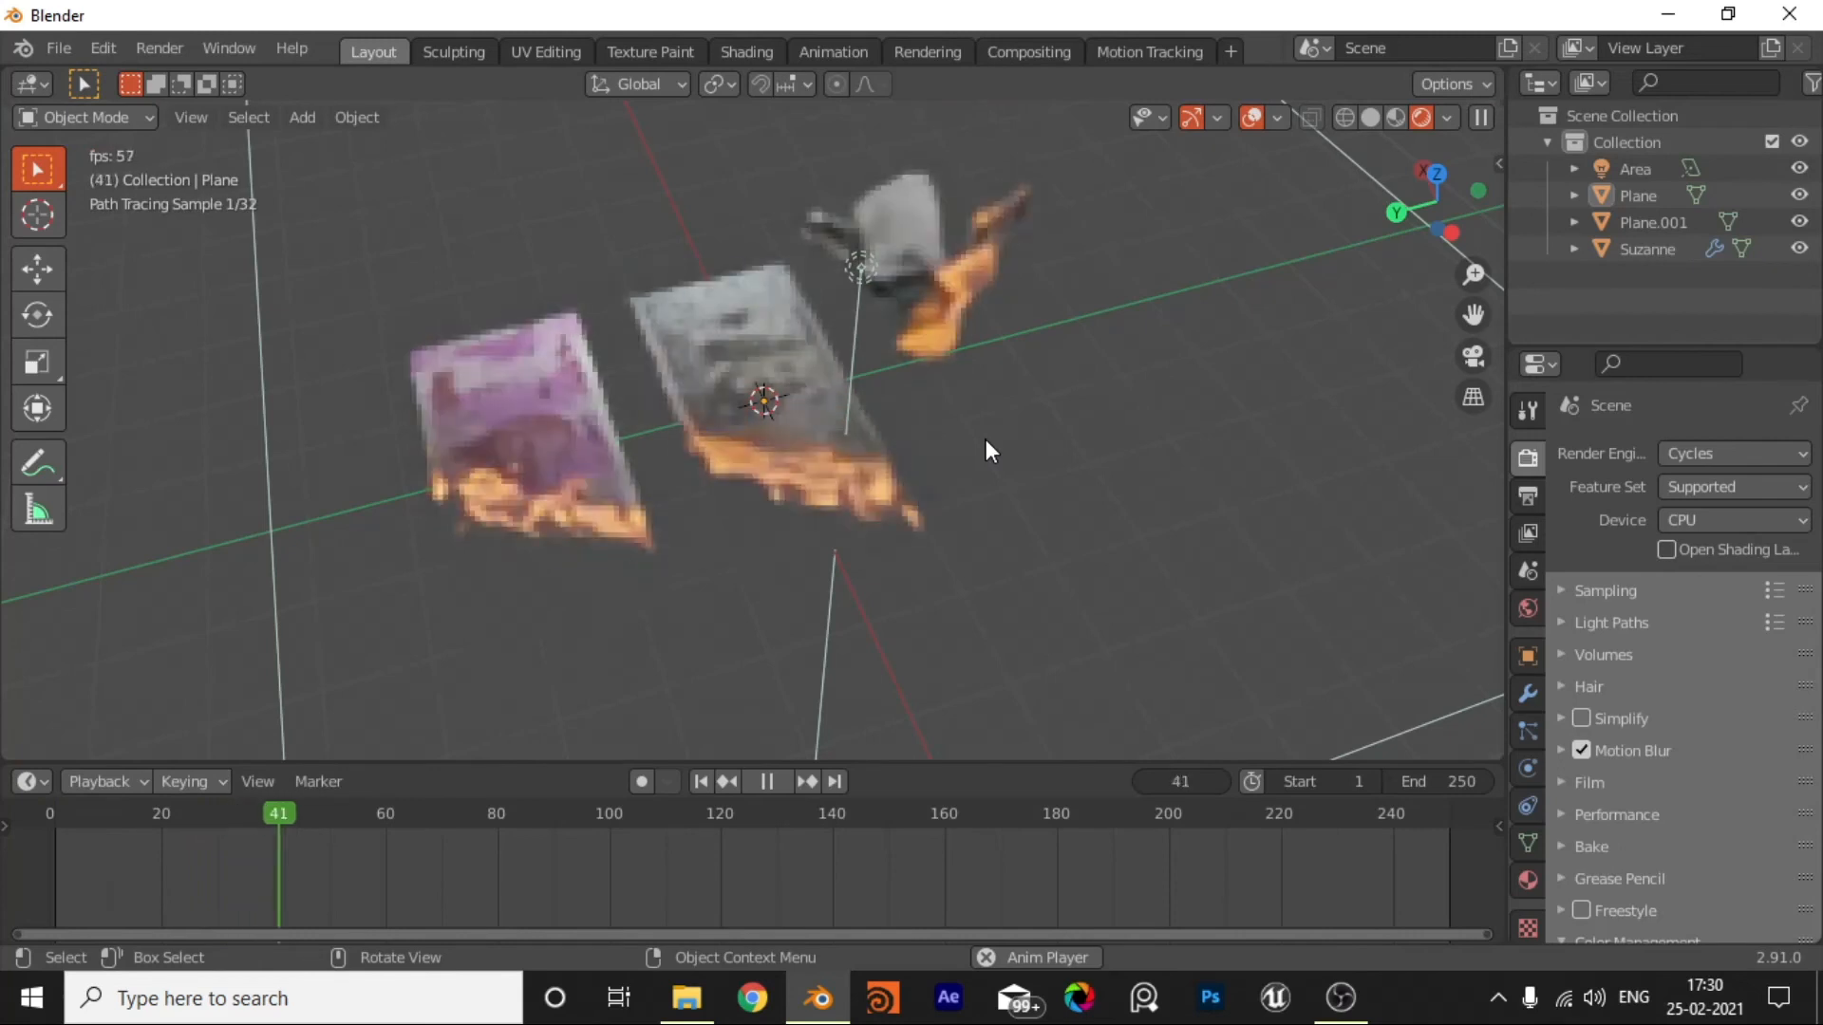
{"action": "key", "text": "space"}
{"action": "left_click", "coordinate": [86, 818]}
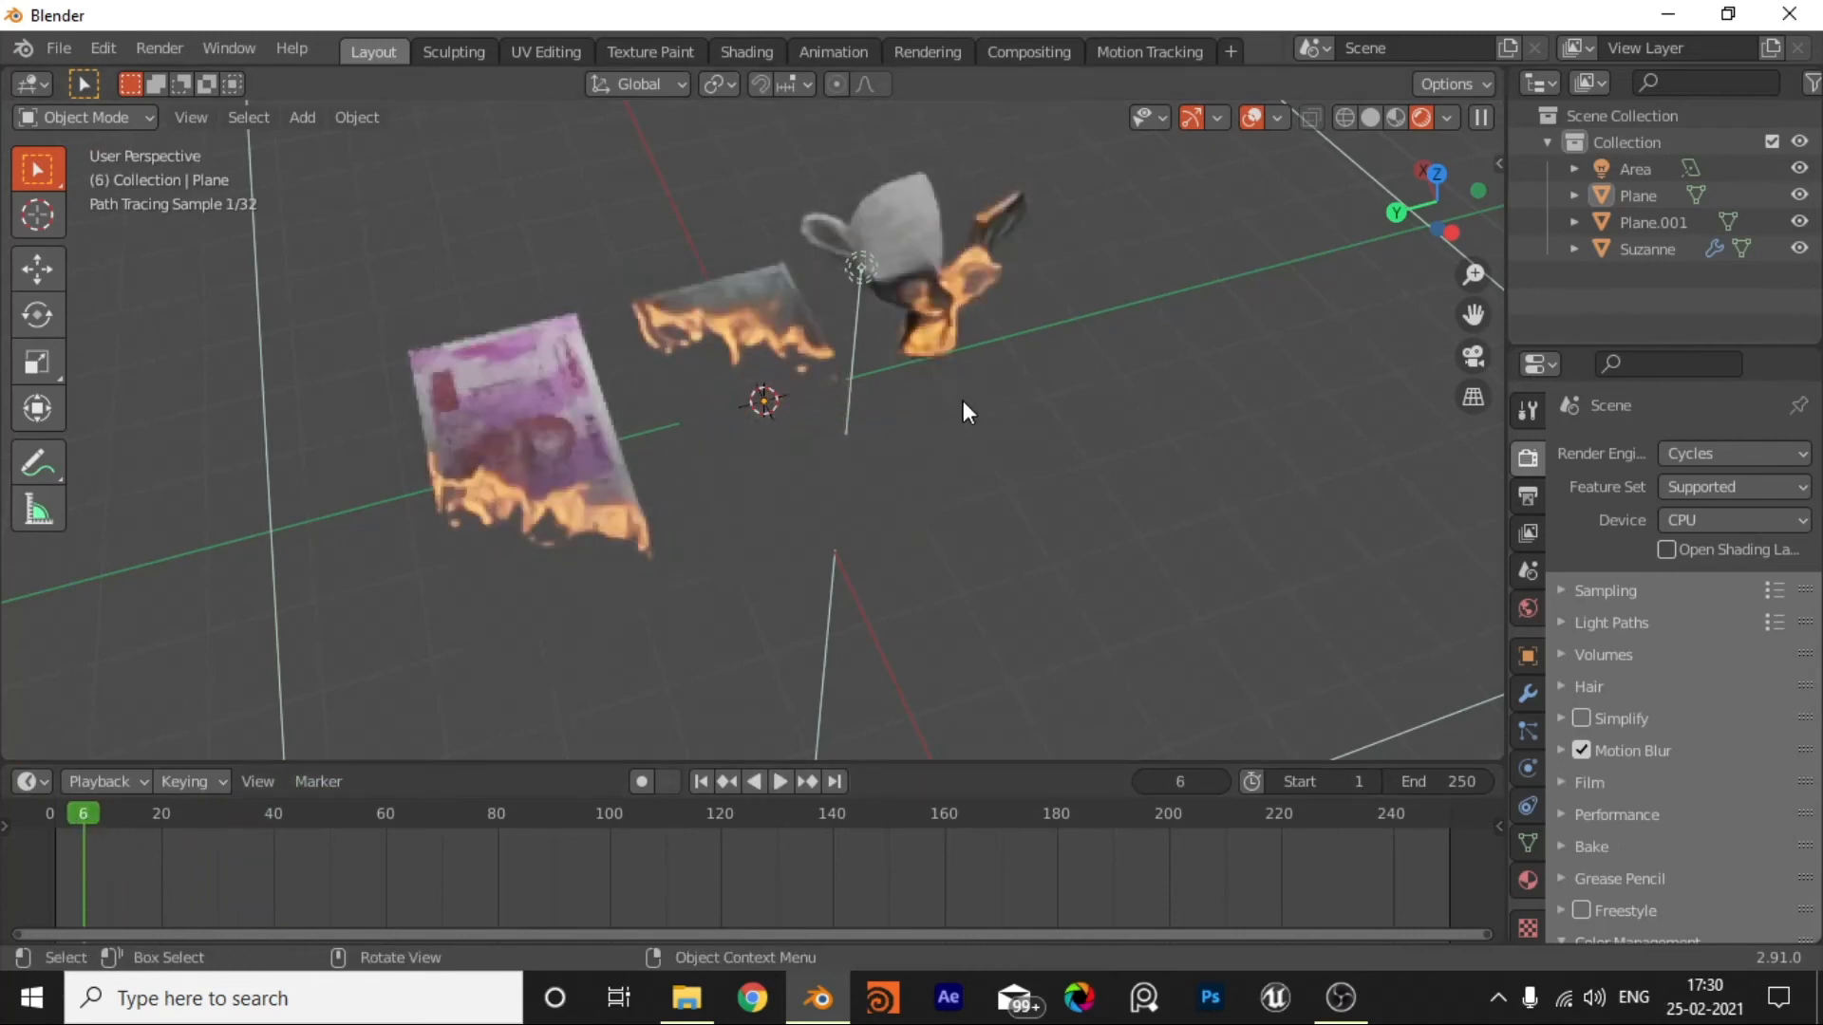
Step: Play the burn animation of the dollar bill in Material Preview shading and stop it partway
{"action": "key", "text": "z"}
{"action": "left_click", "coordinate": [966, 516]}
{"action": "key", "text": "space"}
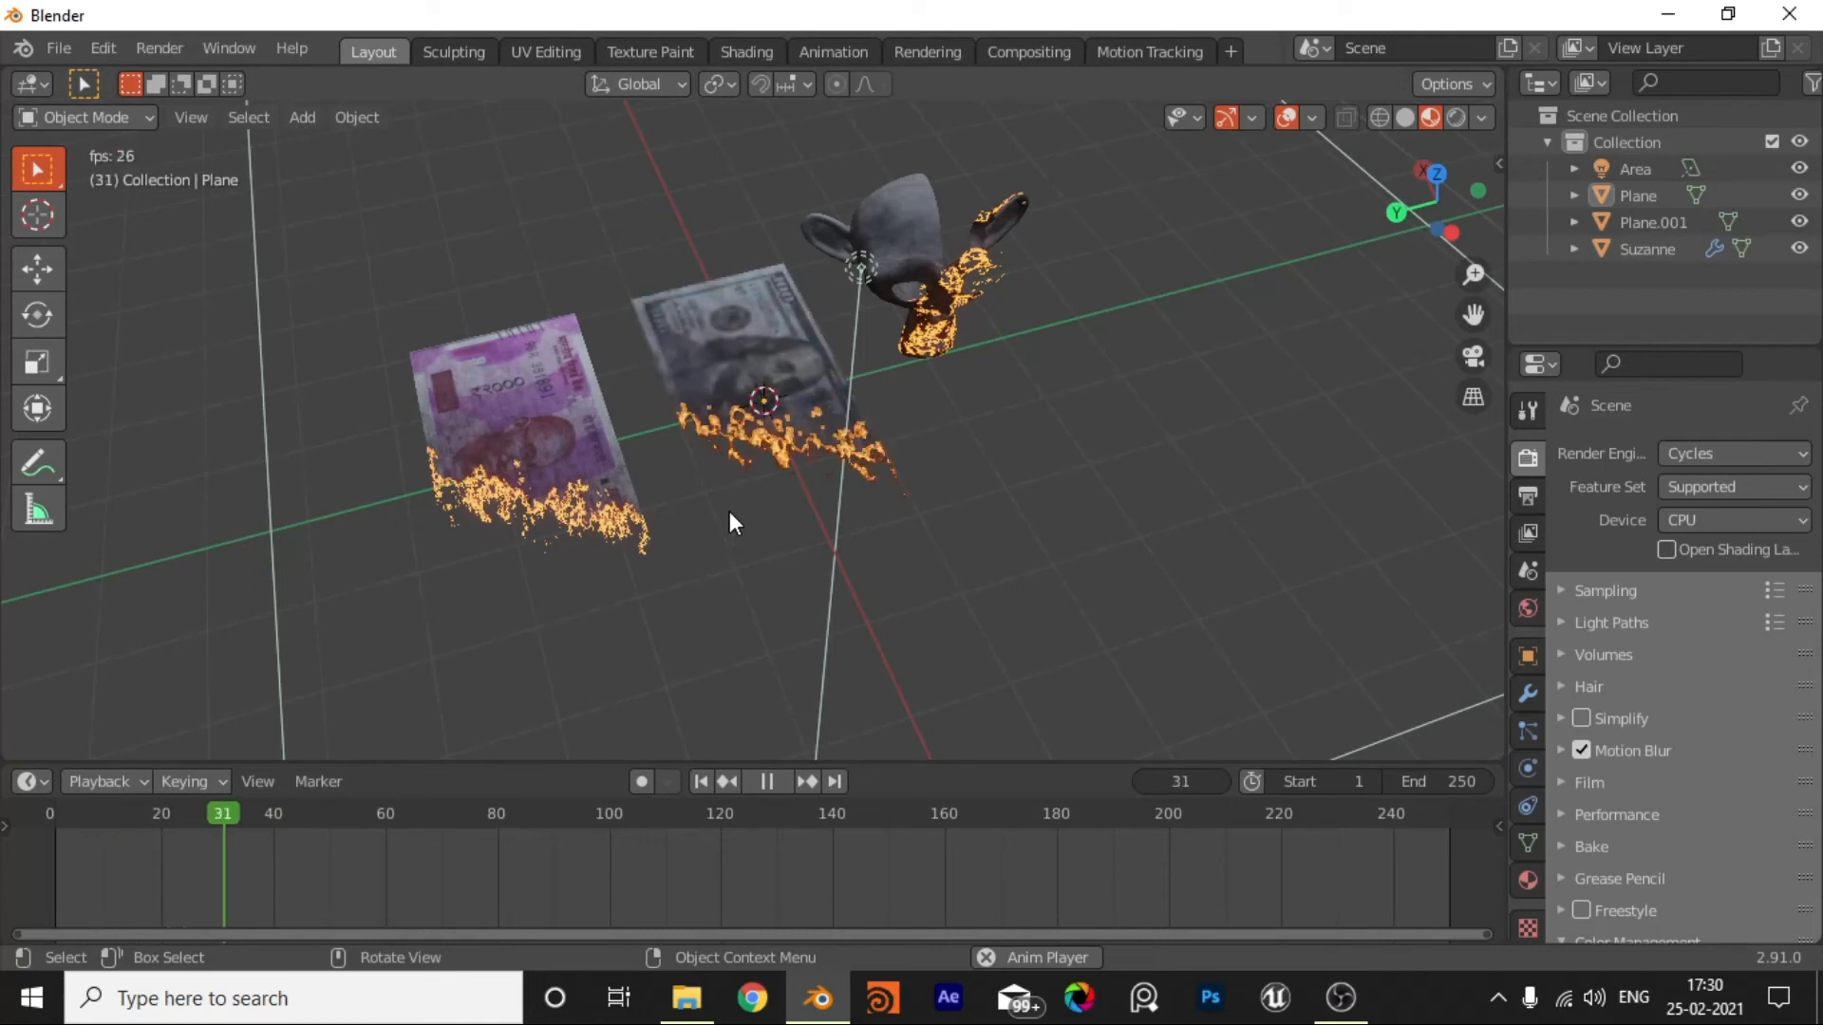
{"action": "key", "text": "space"}
Step: Open the dollar bill's material in the Shading workspace and play a few frames to check the burn direction
{"action": "left_click", "coordinate": [760, 403]}
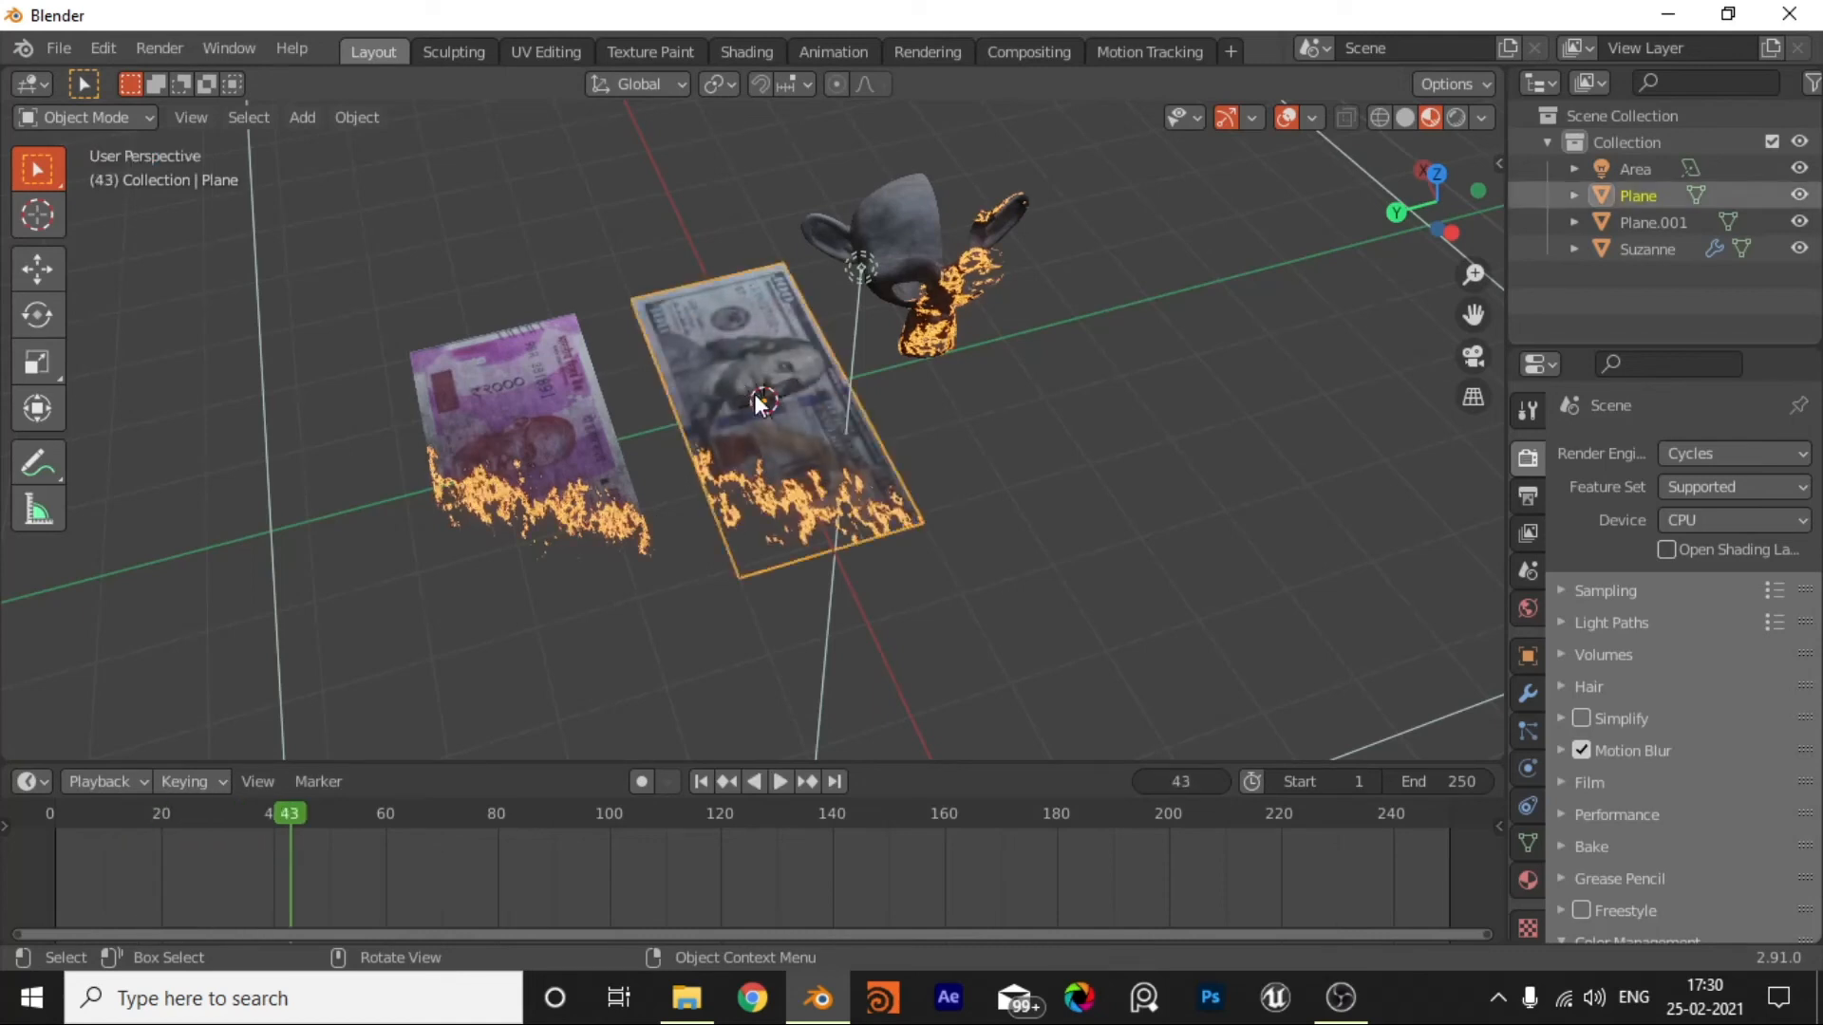
{"action": "left_click", "coordinate": [774, 55]}
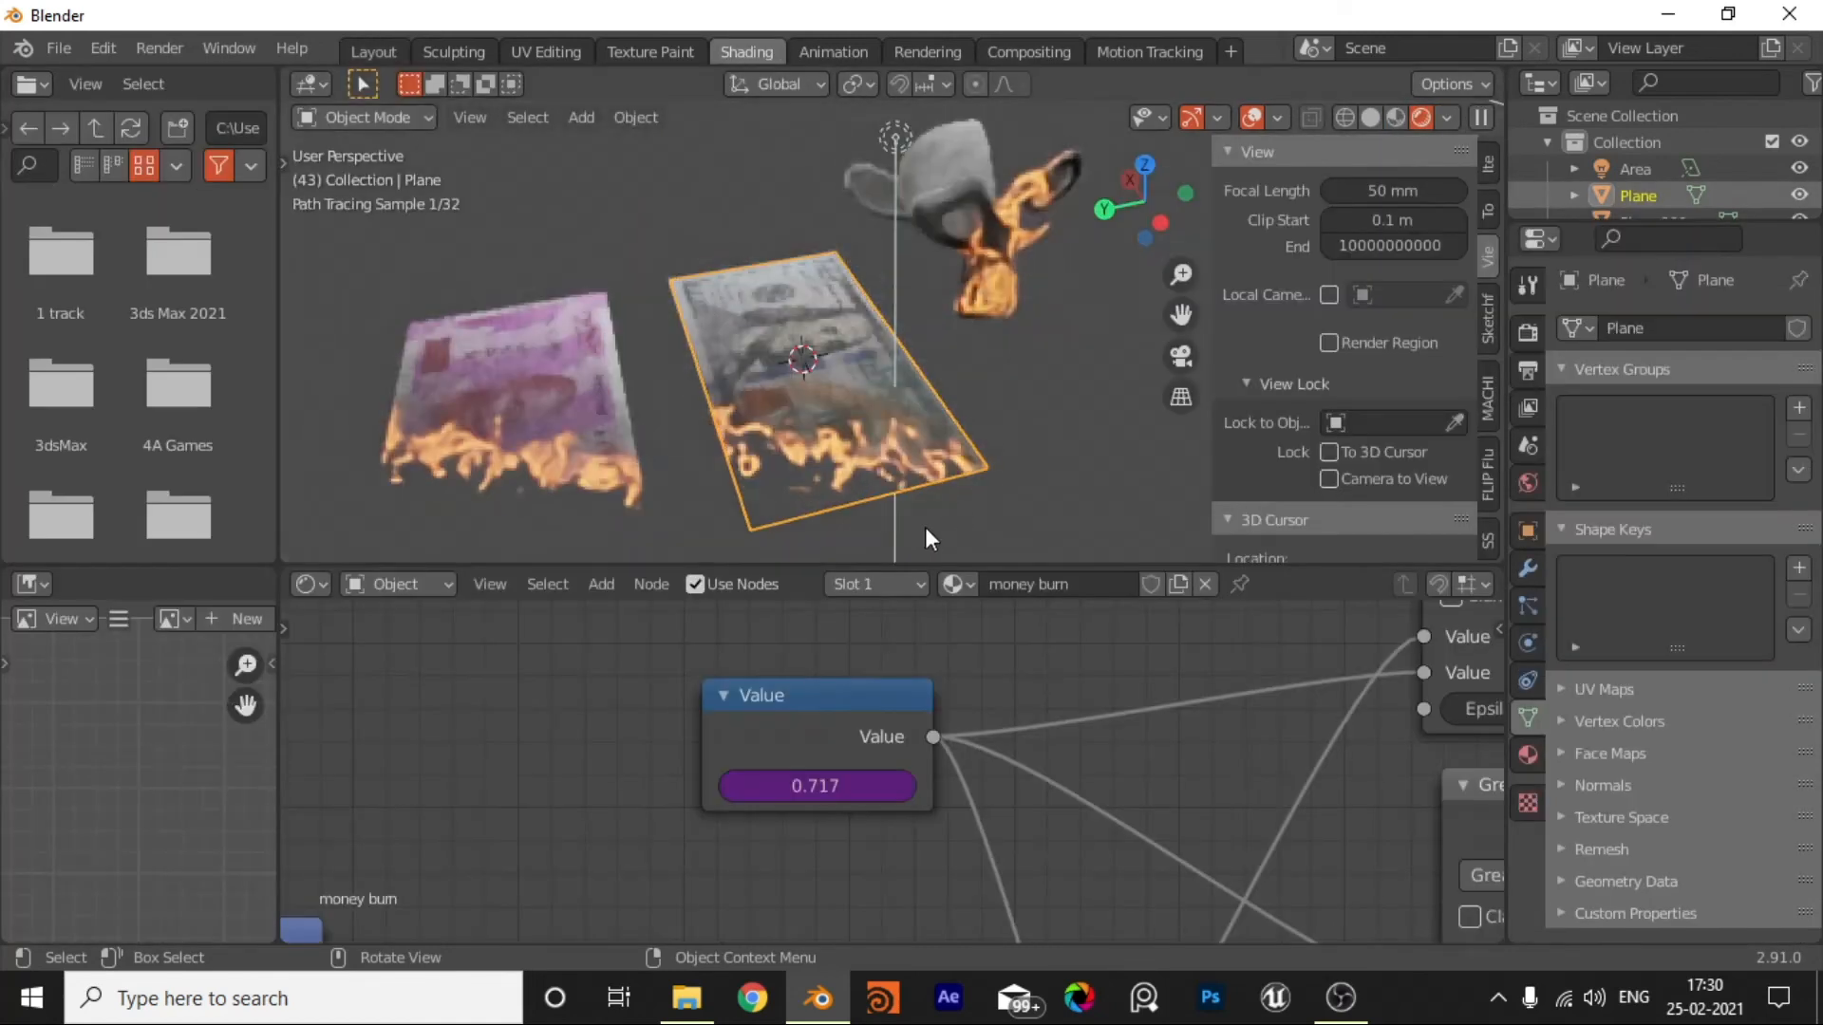
{"action": "scroll", "coordinate": [928, 665], "scroll_direction": "down", "scroll_amount": 1}
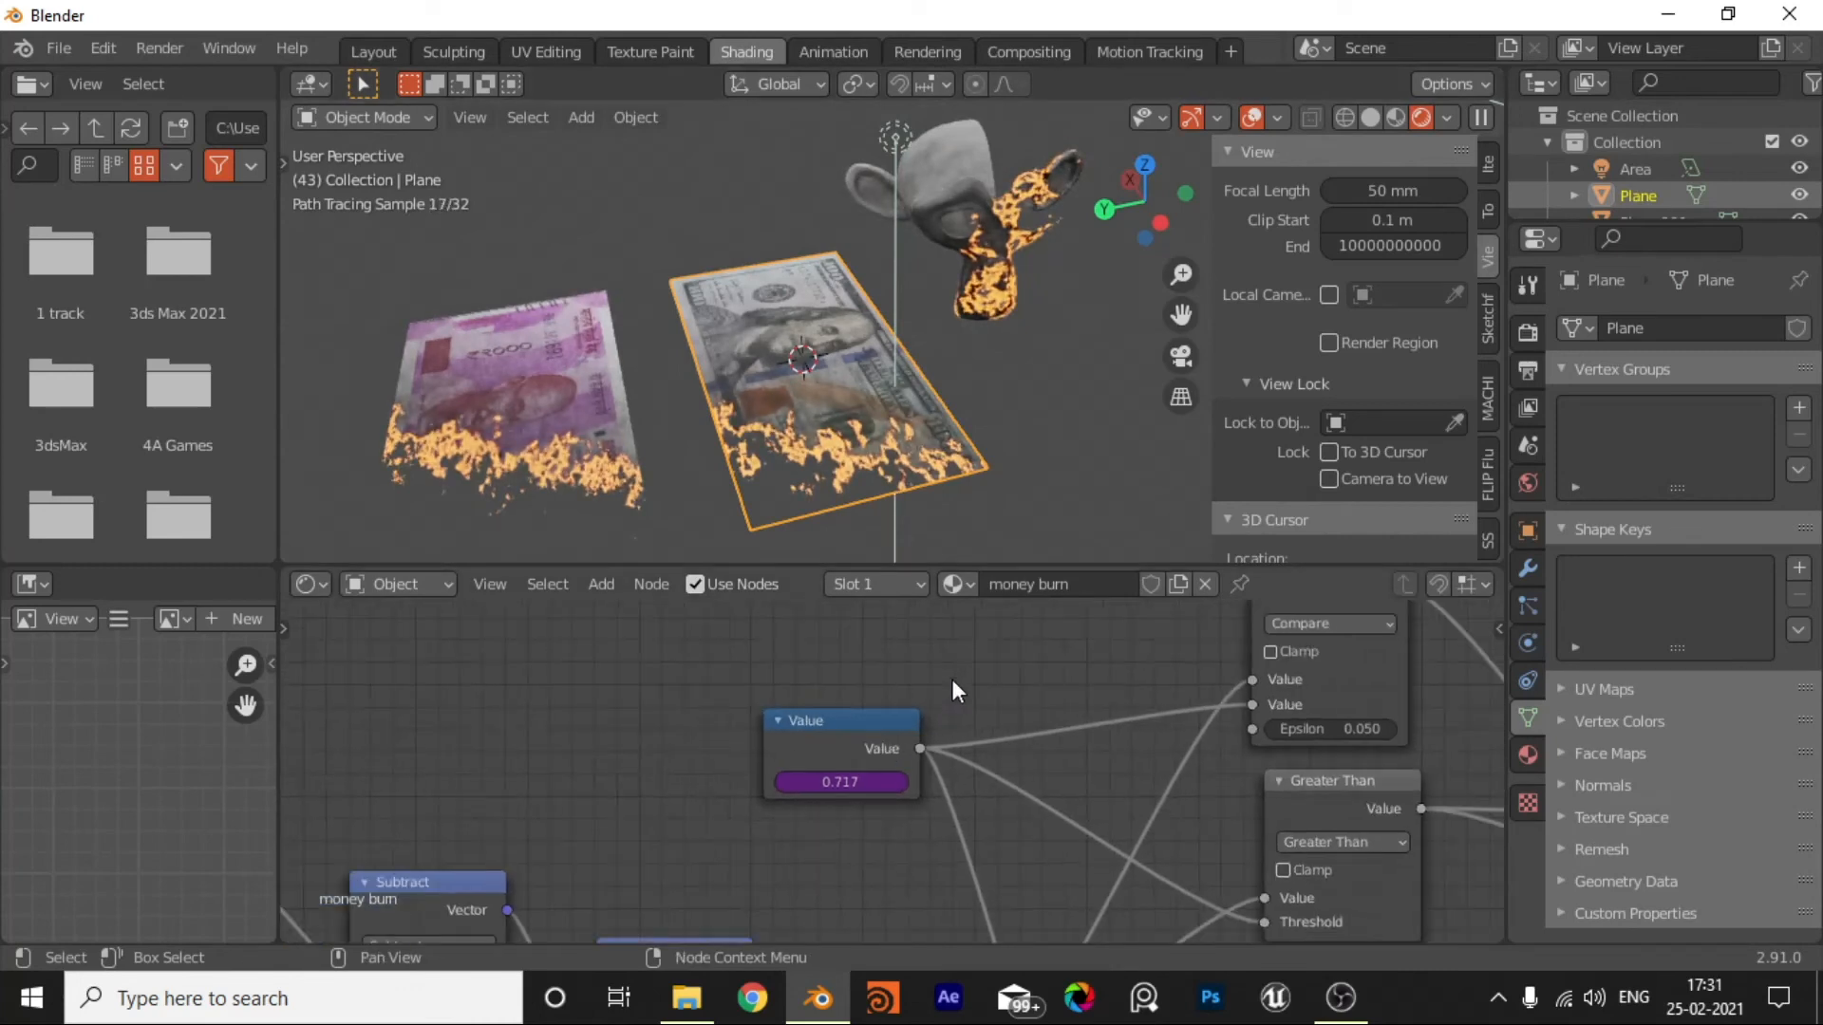
{"action": "left_click", "coordinate": [530, 344]}
{"action": "left_click", "coordinate": [801, 380]}
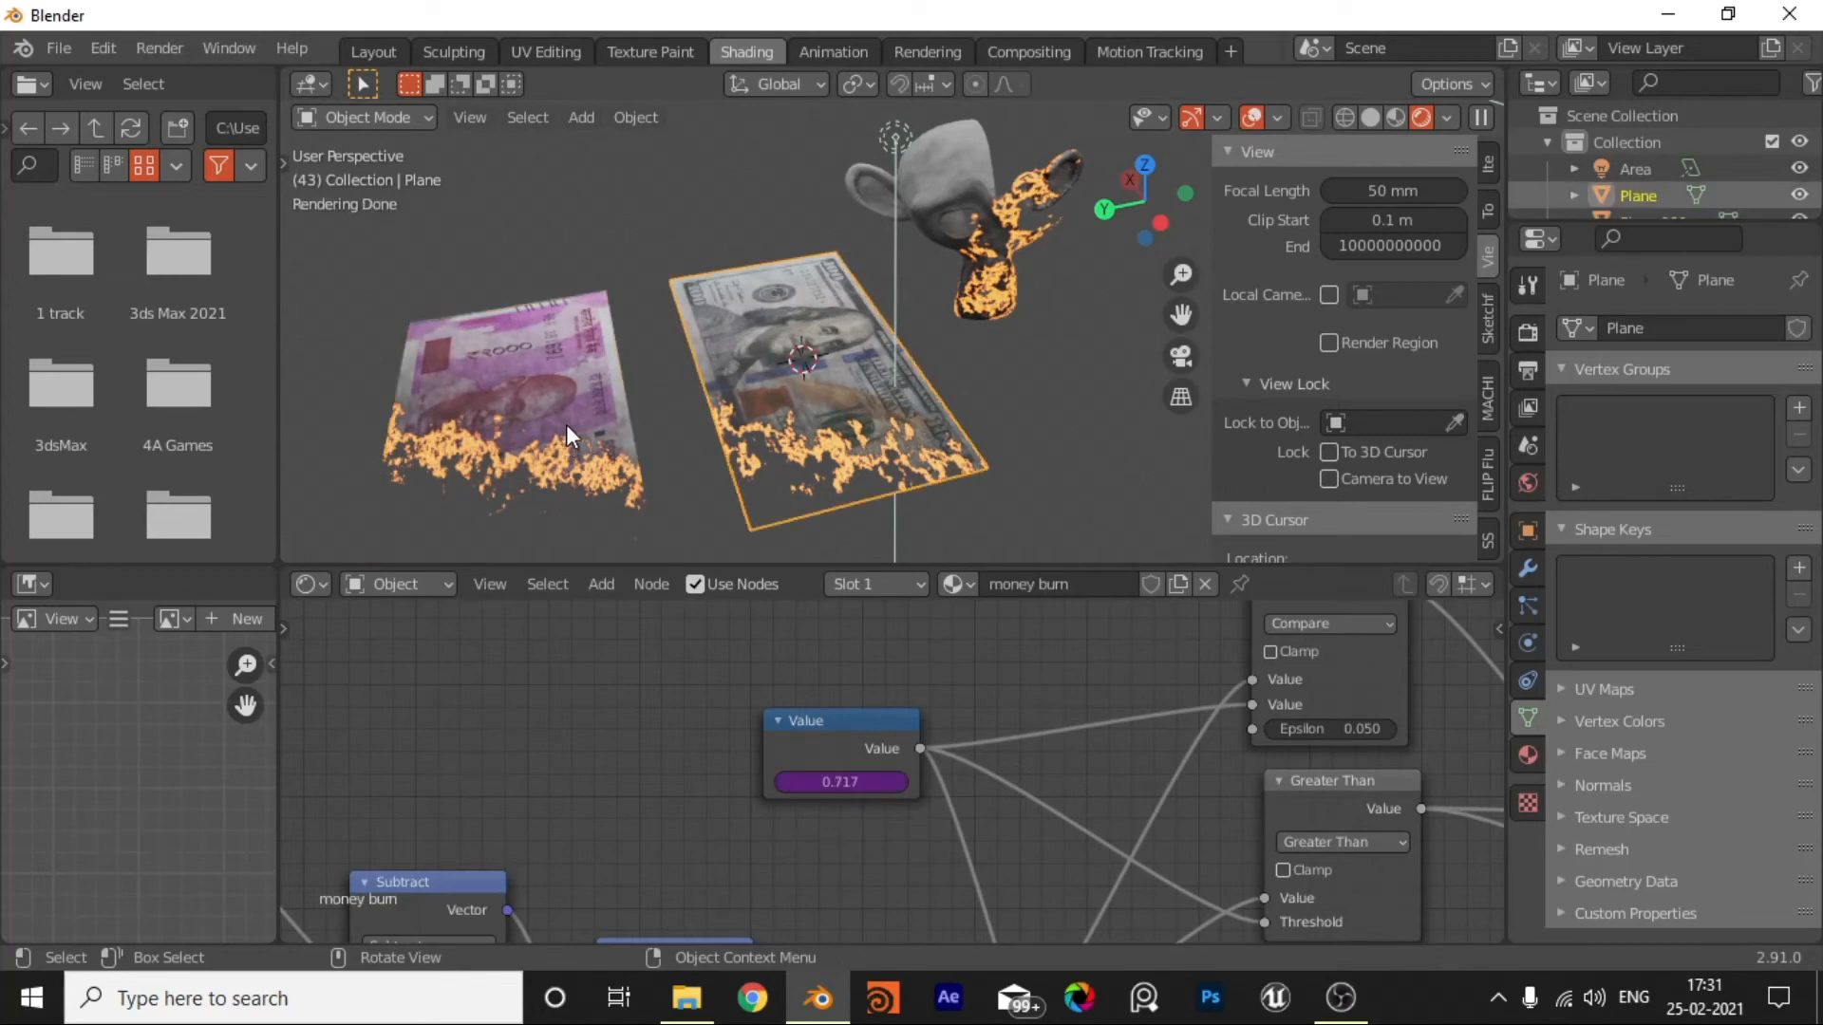
{"action": "key", "text": "space"}
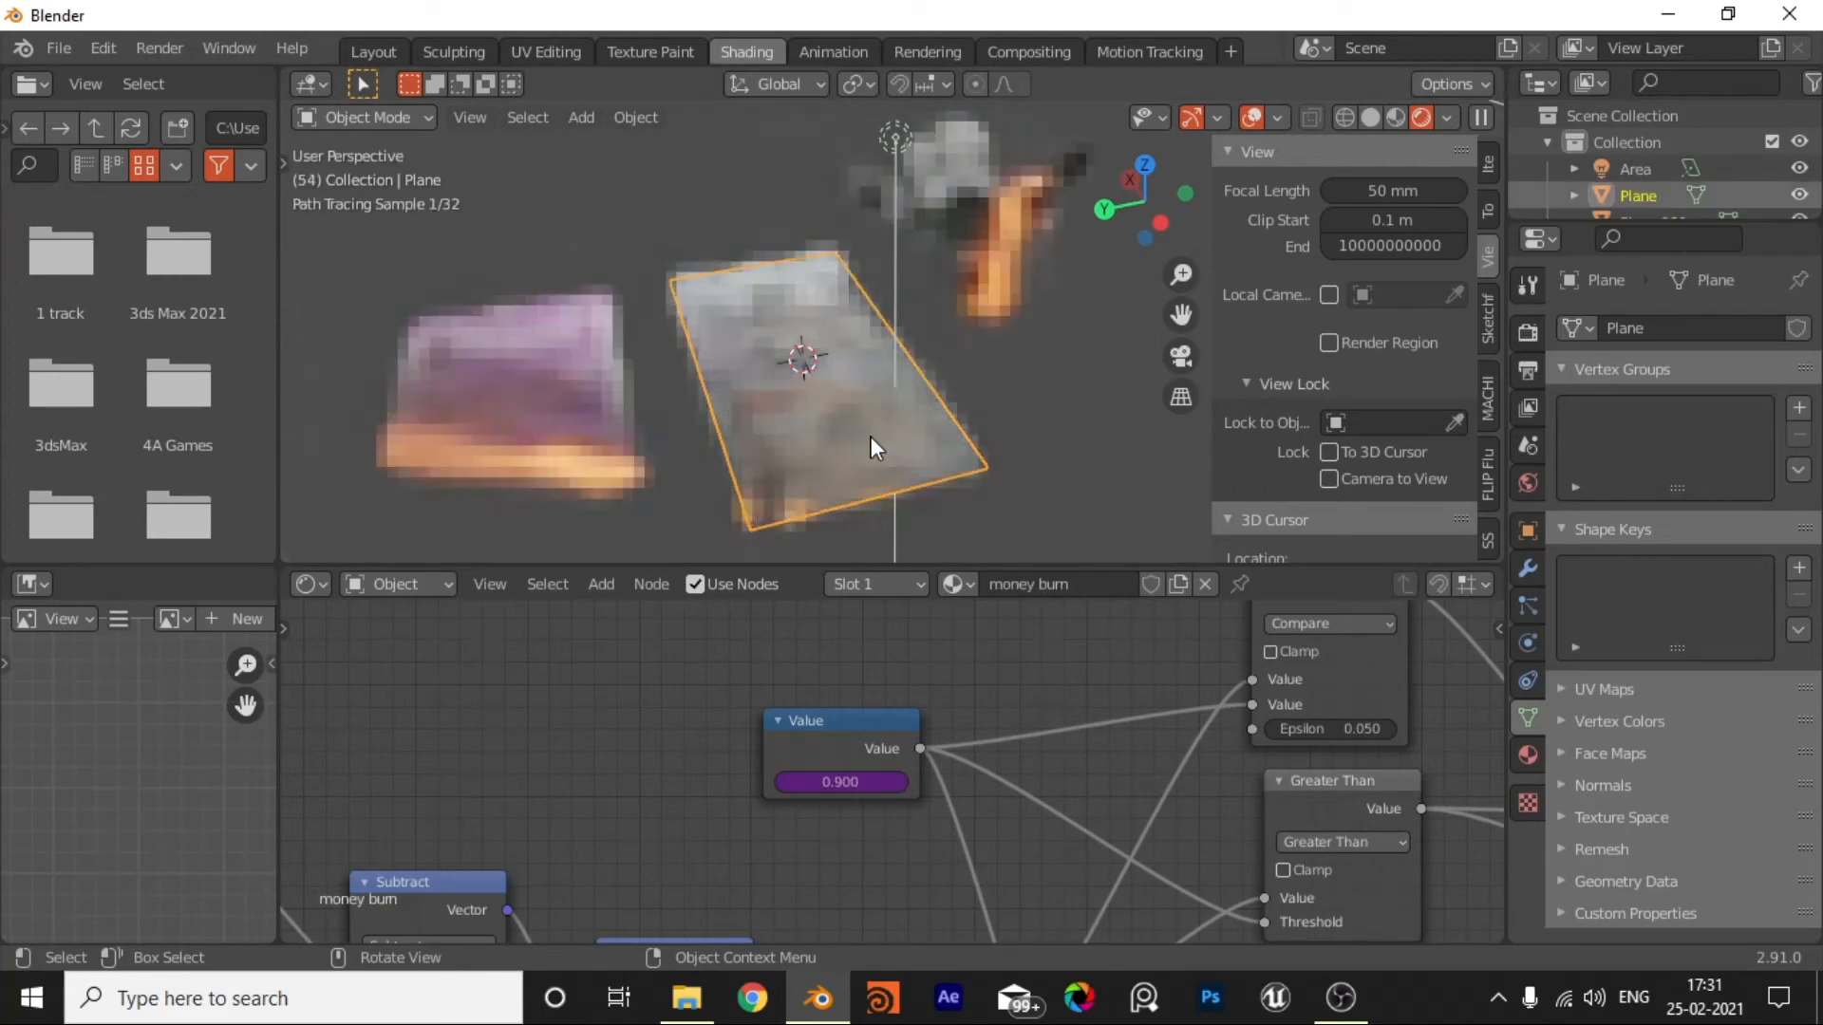
{"action": "key", "text": "space"}
Step: Insert an Invert node between the dollar bill's burn-position Value node and the Compare node
{"action": "middle_click_drag", "start_coordinate": [887, 651], "coordinate": [852, 647]}
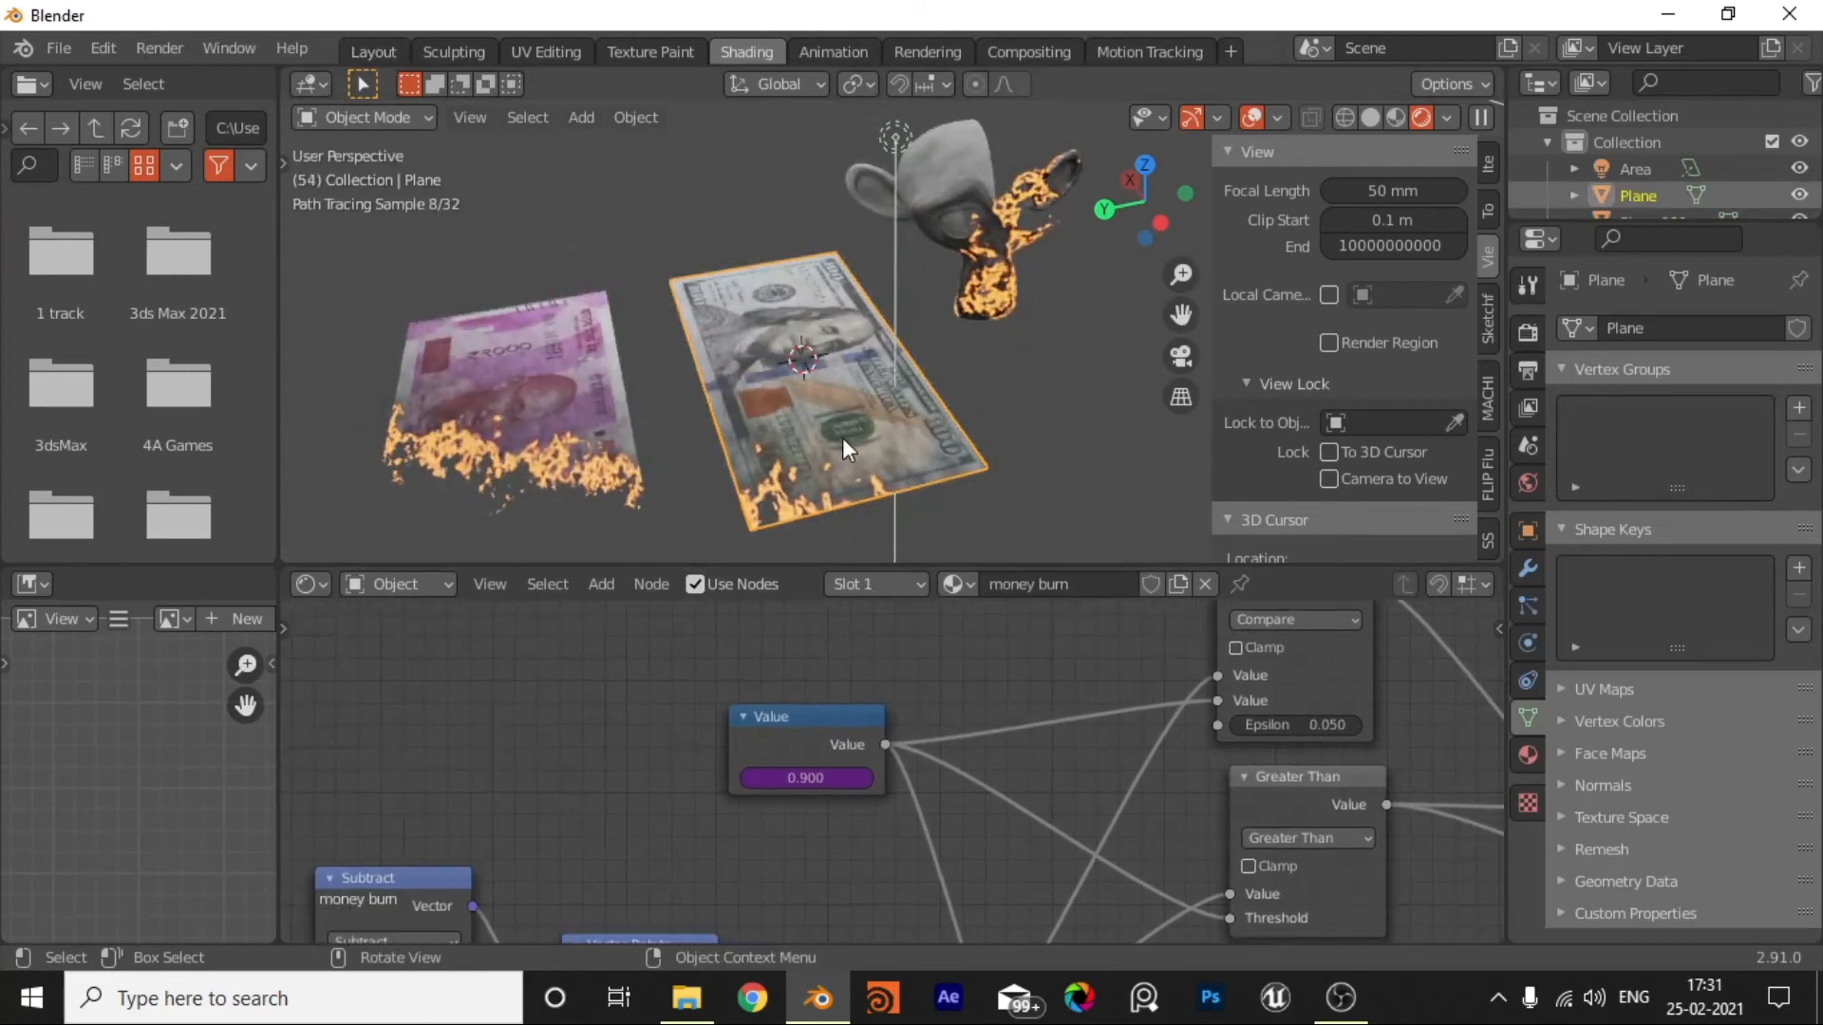
{"action": "left_click_drag", "start_coordinate": [811, 715], "coordinate": [676, 685]}
{"action": "key", "text": "shift+a"}
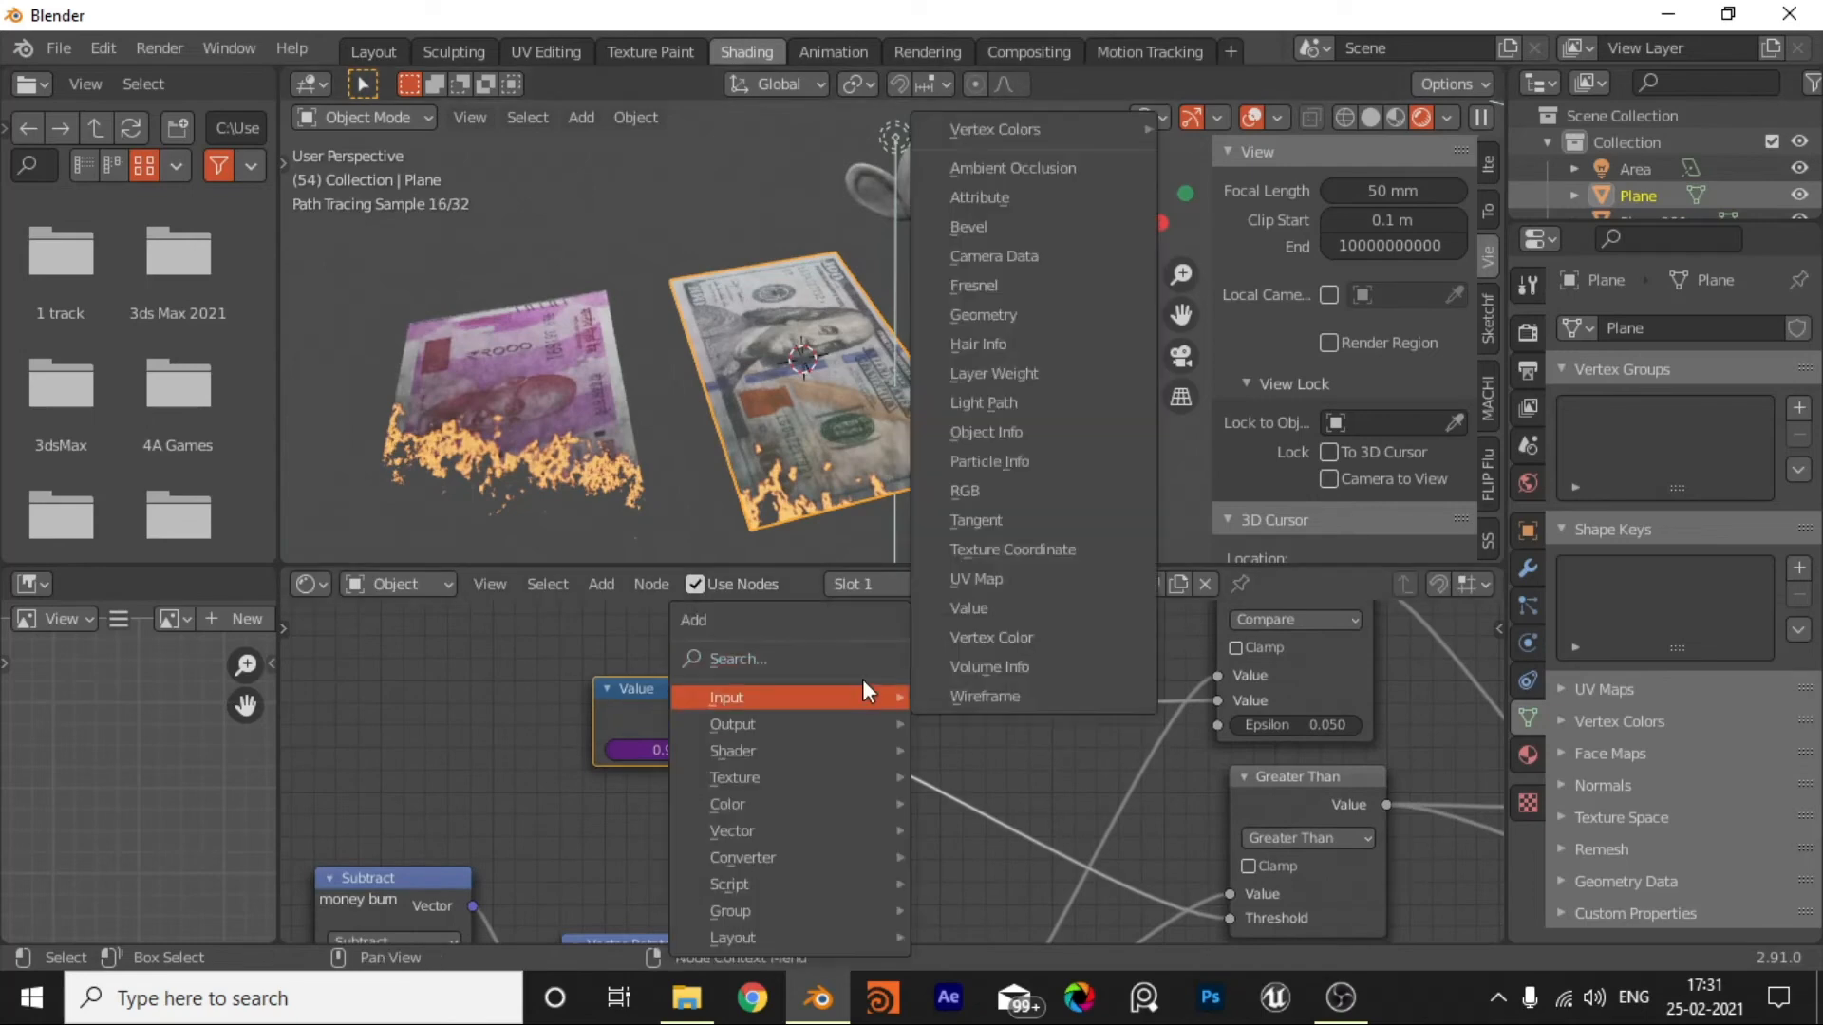
{"action": "key", "text": "shift+a"}
{"action": "type", "text": "s"}
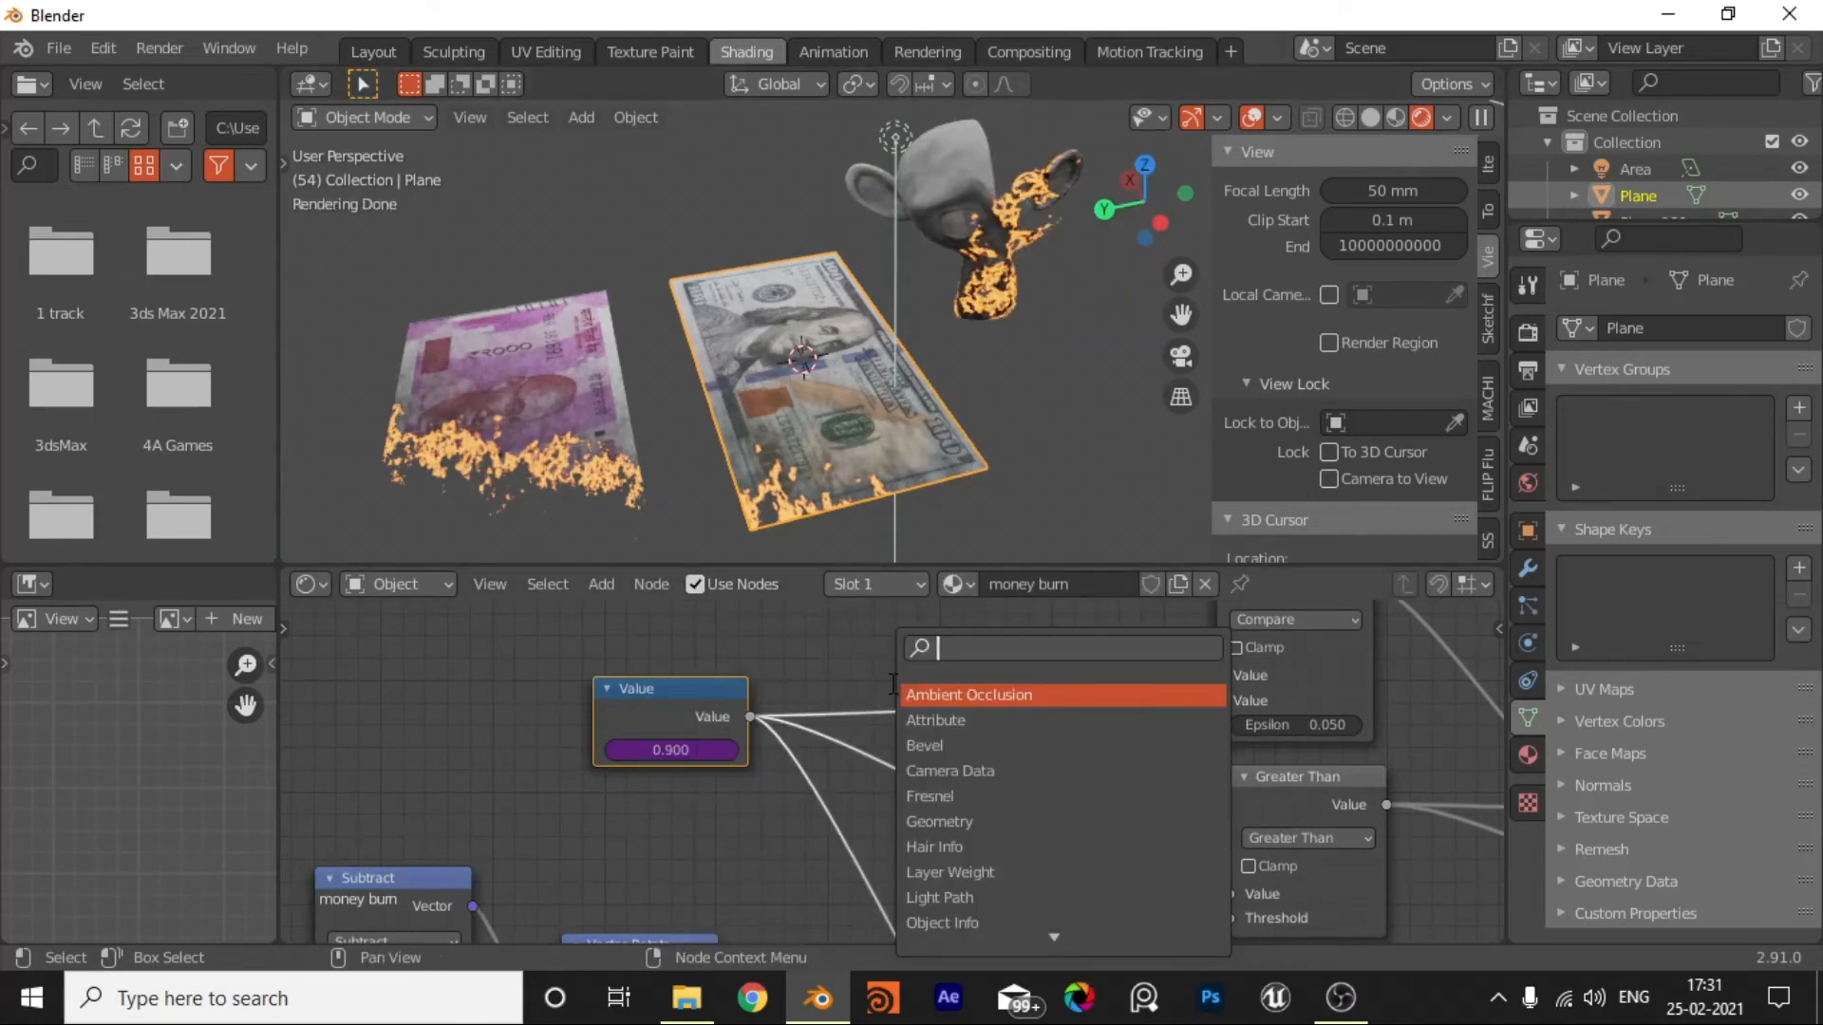
{"action": "type", "text": "inver"}
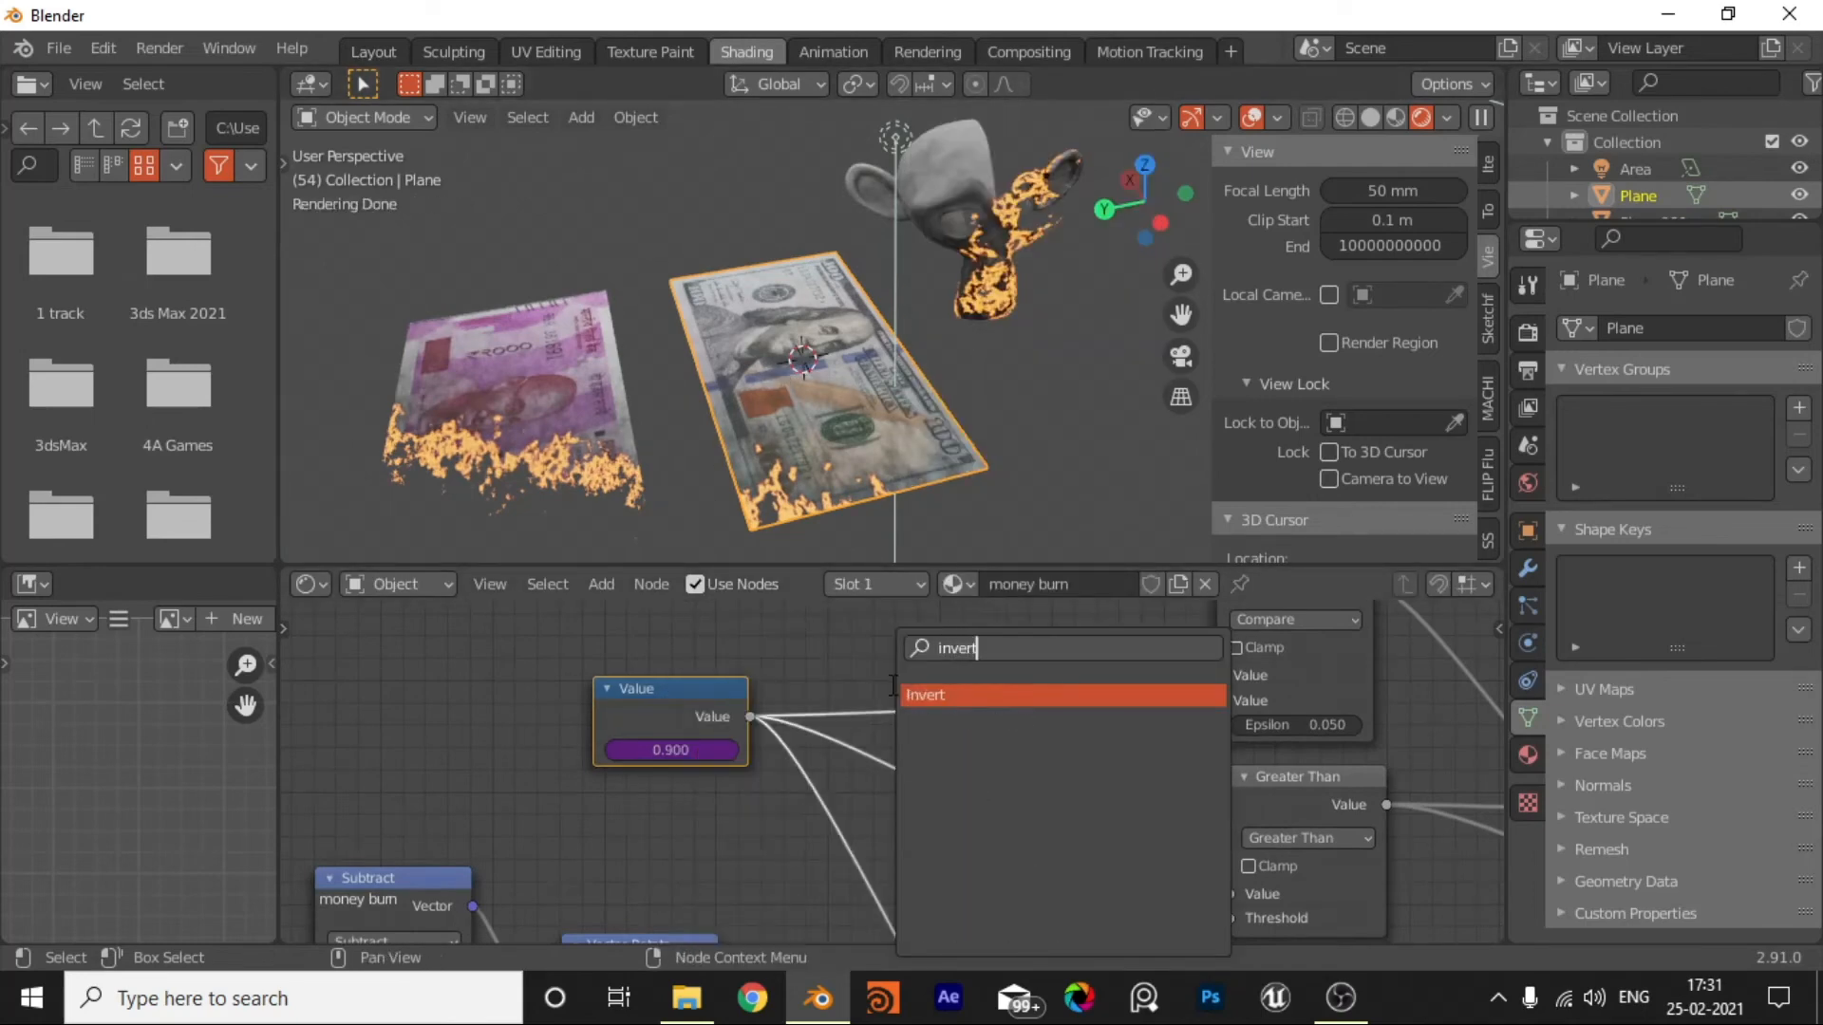
{"action": "type", "text": "t"}
{"action": "left_click", "coordinate": [944, 694]}
{"action": "left_click", "coordinate": [897, 703]}
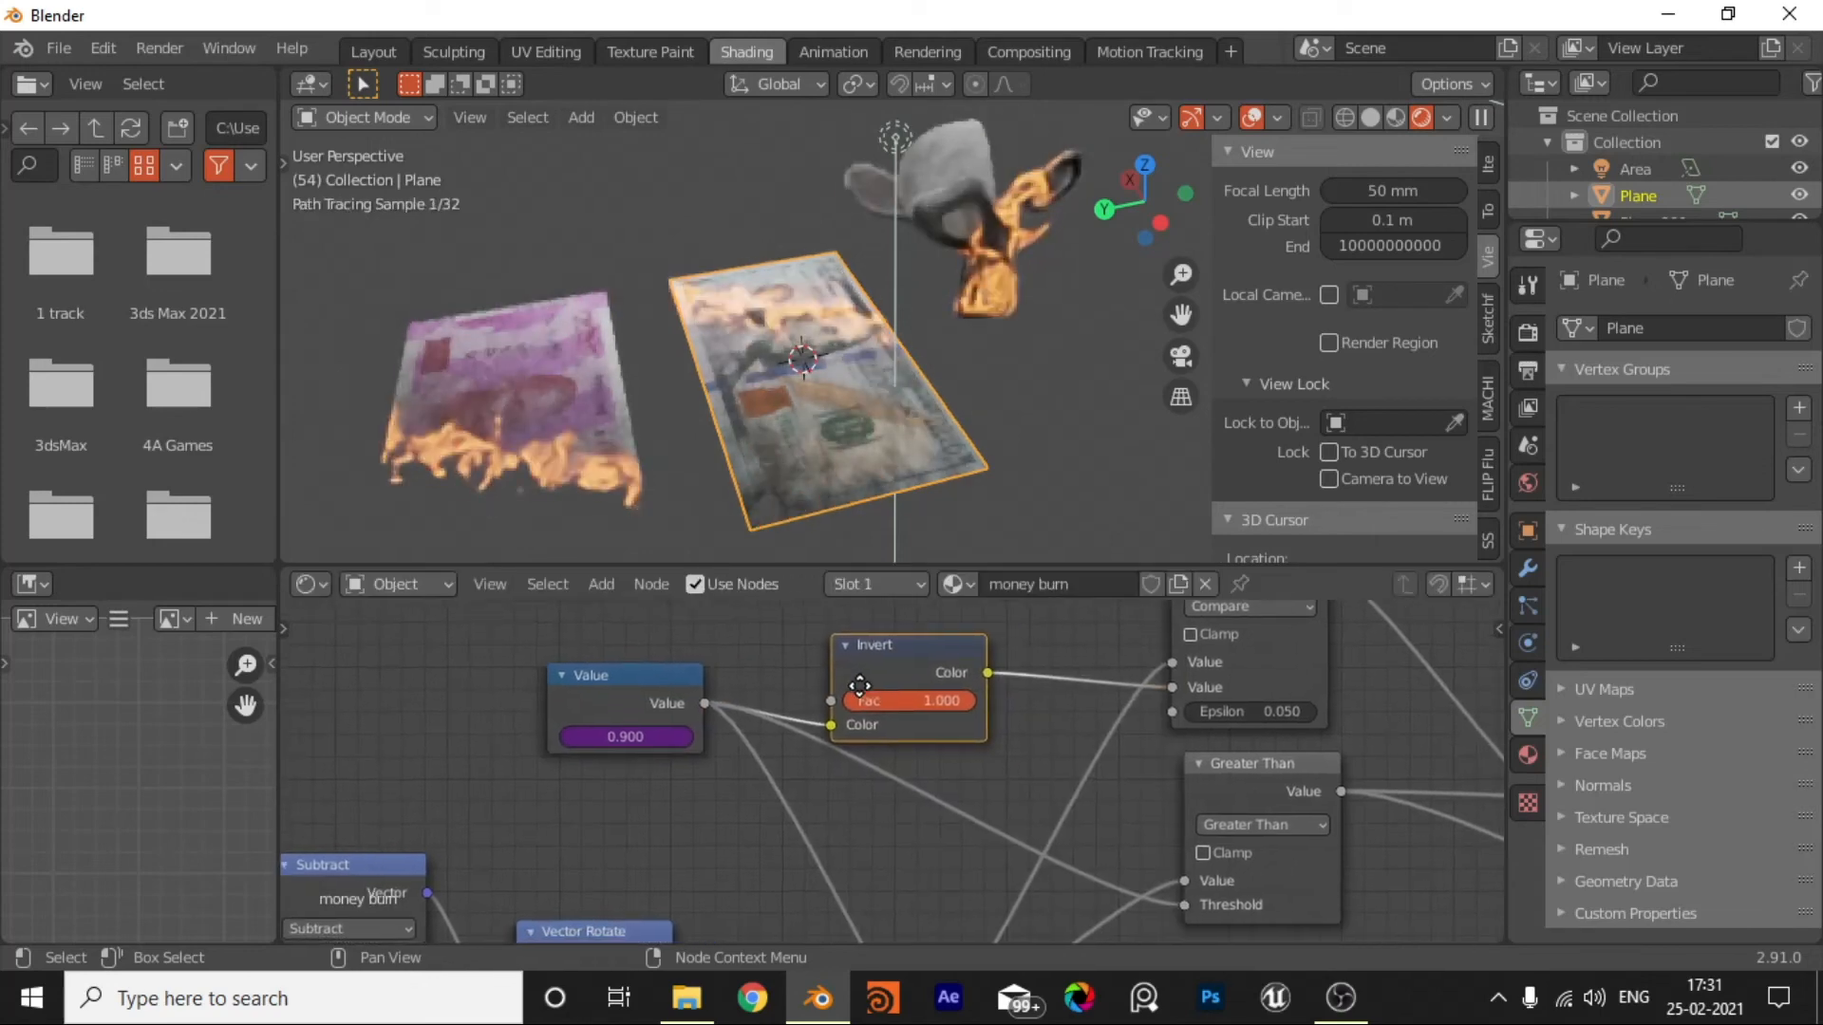
Step: Connect the Invert node's output to the Greater Than threshold and to the second value of the Subtract math node
{"action": "middle_click_drag", "start_coordinate": [892, 706], "coordinate": [862, 648]}
{"action": "scroll", "coordinate": [903, 705], "scroll_direction": "down", "scroll_amount": 3}
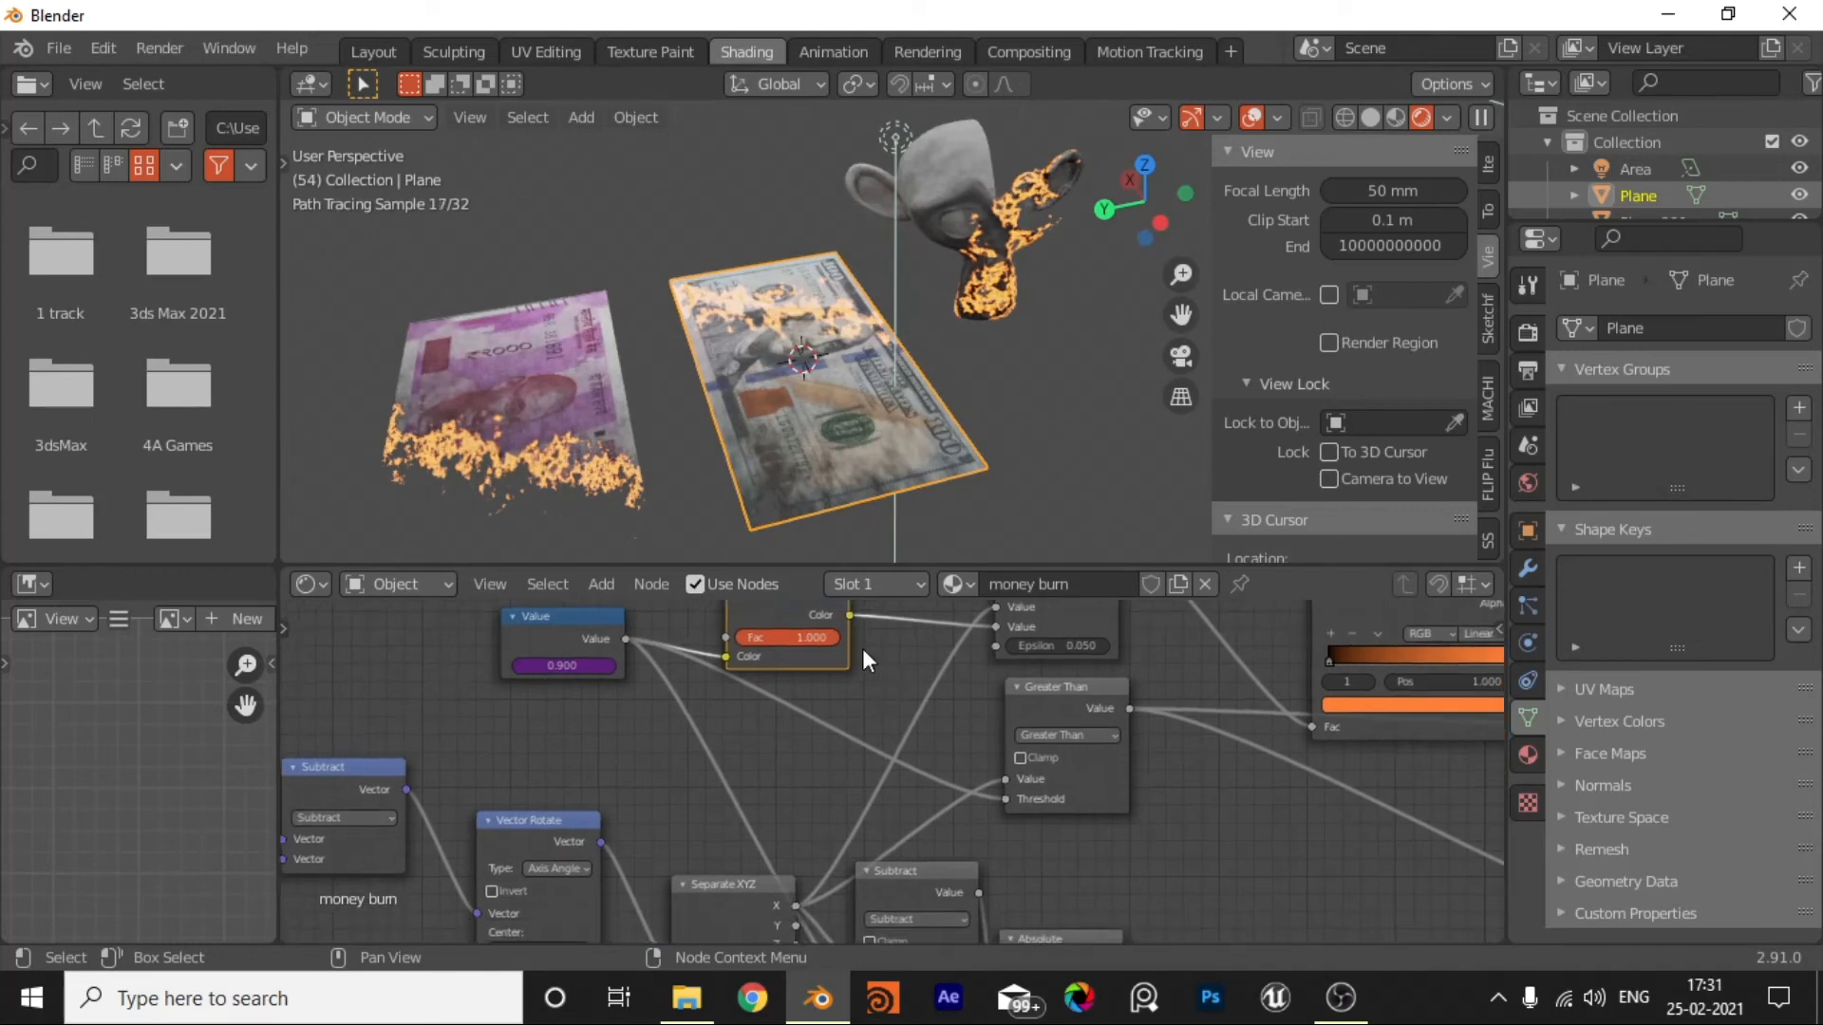
{"action": "mouse_move", "coordinate": [850, 621]}
{"action": "left_mouse_down"}
{"action": "mouse_move", "coordinate": [973, 779]}
{"action": "mouse_move", "coordinate": [805, 764]}
{"action": "mouse_move", "coordinate": [663, 627]}
{"action": "mouse_move", "coordinate": [1004, 798]}
{"action": "left_mouse_up"}
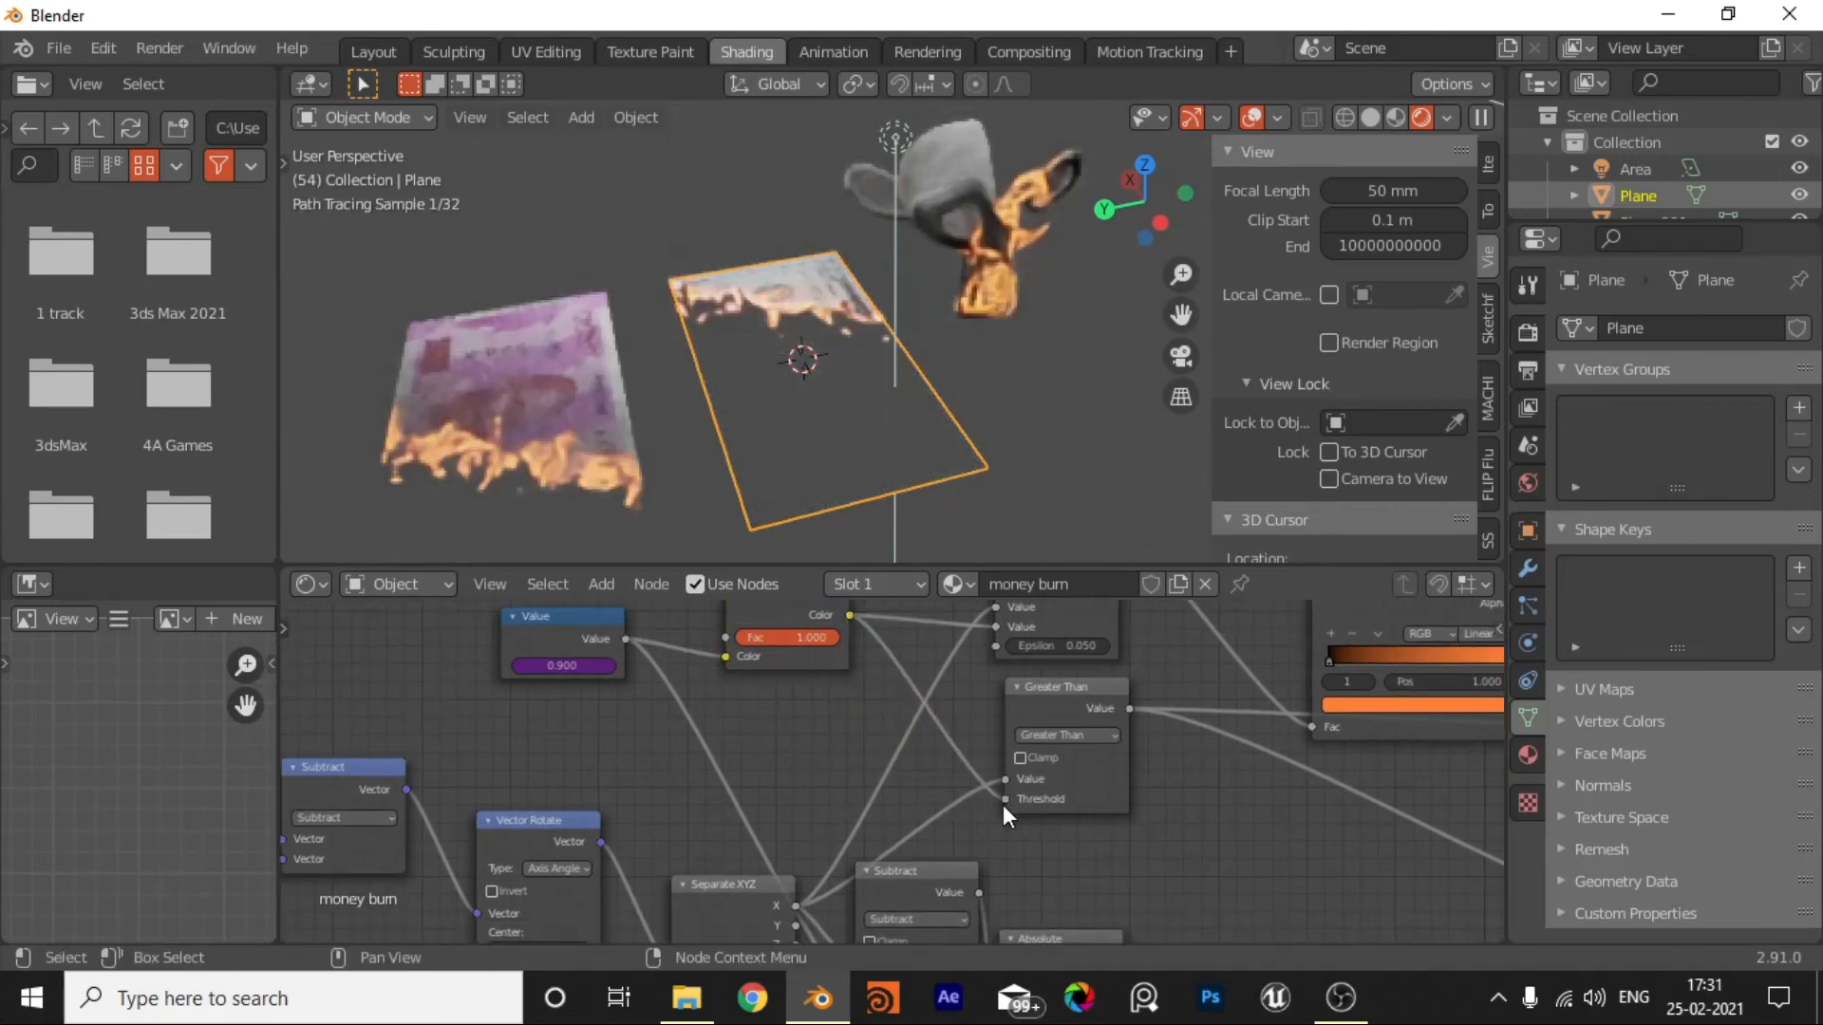
{"action": "scroll", "coordinate": [954, 836], "scroll_direction": "down", "scroll_amount": 3}
{"action": "middle_click_drag", "start_coordinate": [877, 653], "coordinate": [898, 661]}
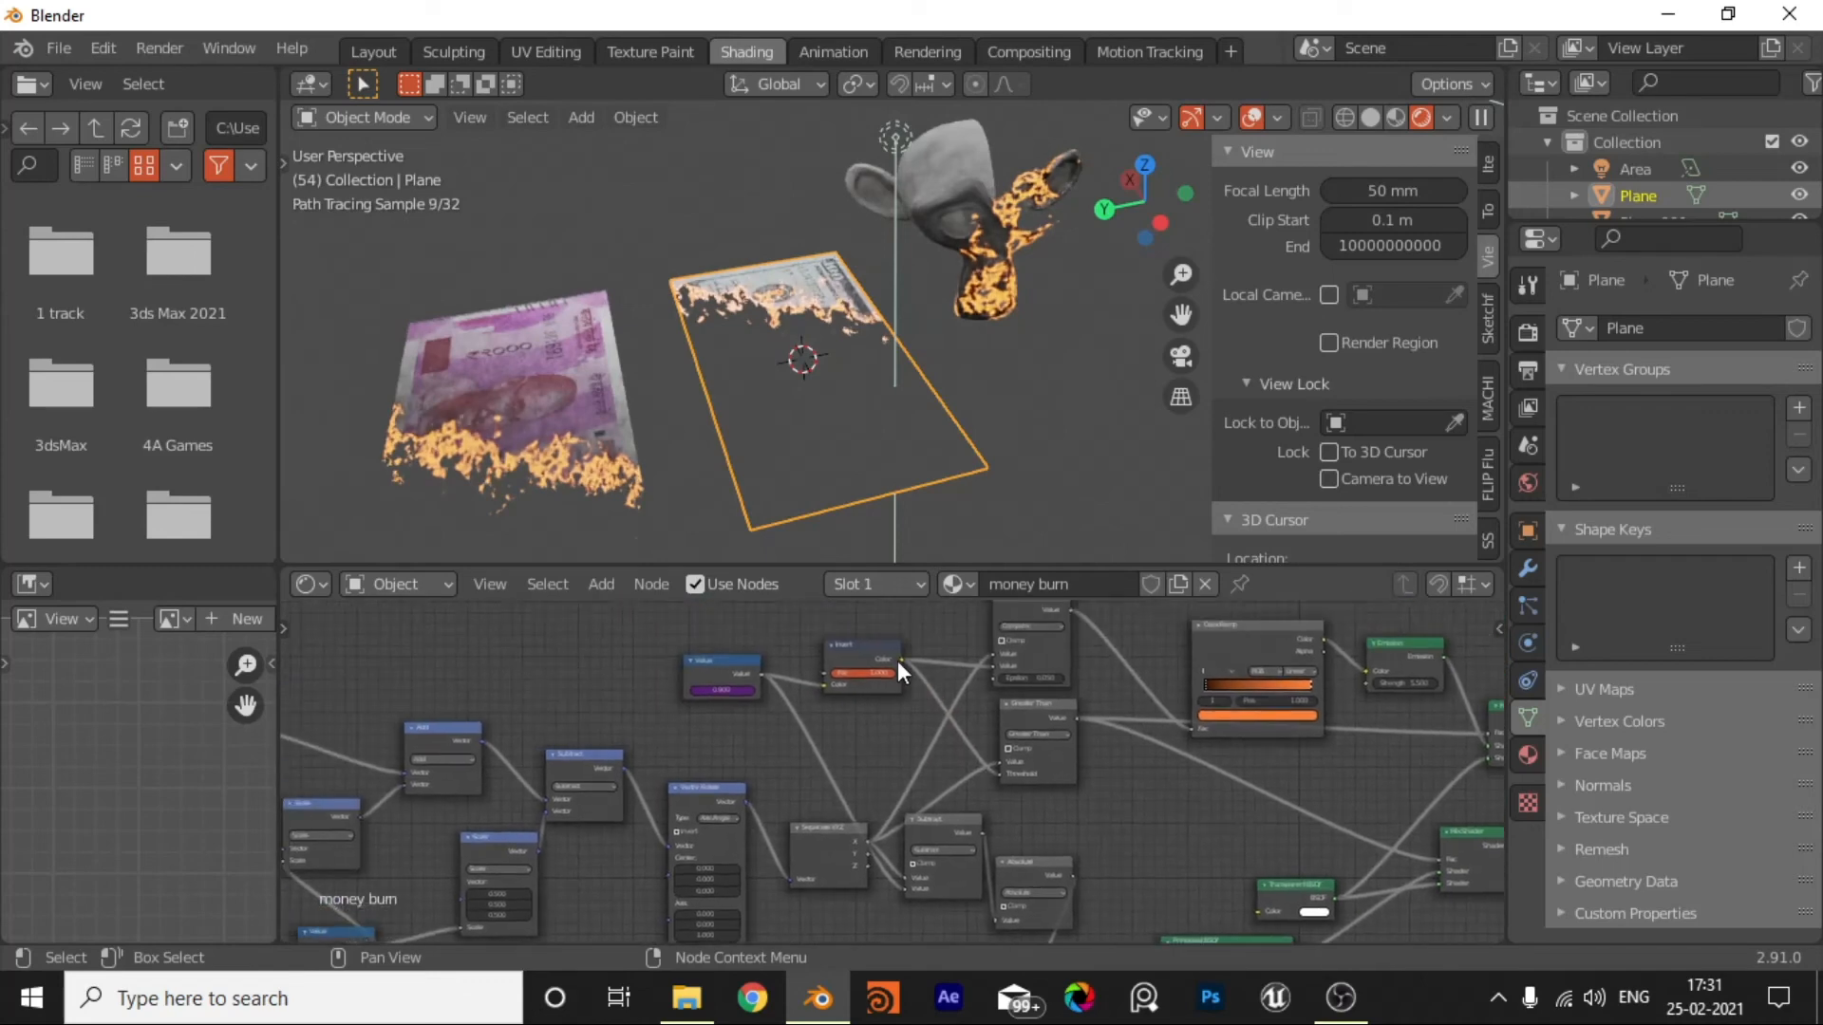
{"action": "left_click_drag", "start_coordinate": [899, 659], "coordinate": [902, 891]}
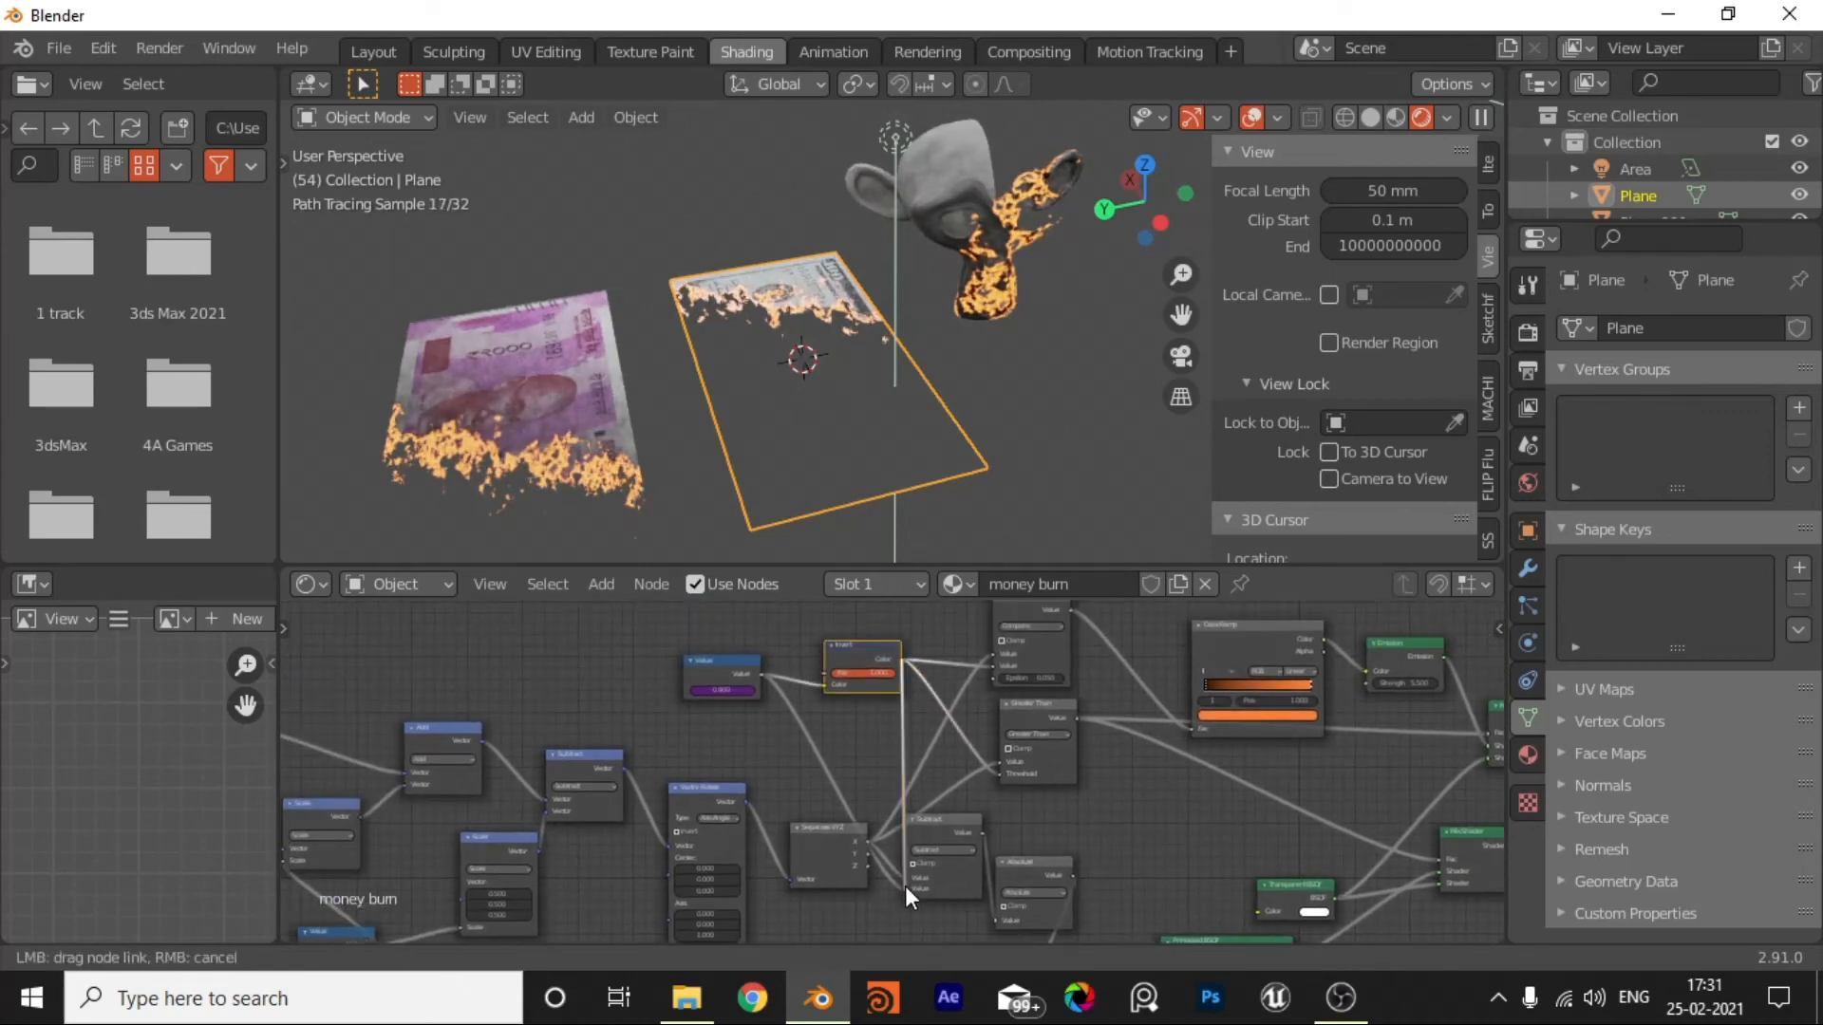
{"action": "scroll", "coordinate": [904, 891], "scroll_direction": "up", "scroll_amount": 1}
{"action": "scroll", "coordinate": [904, 891], "scroll_direction": "up", "scroll_amount": 2}
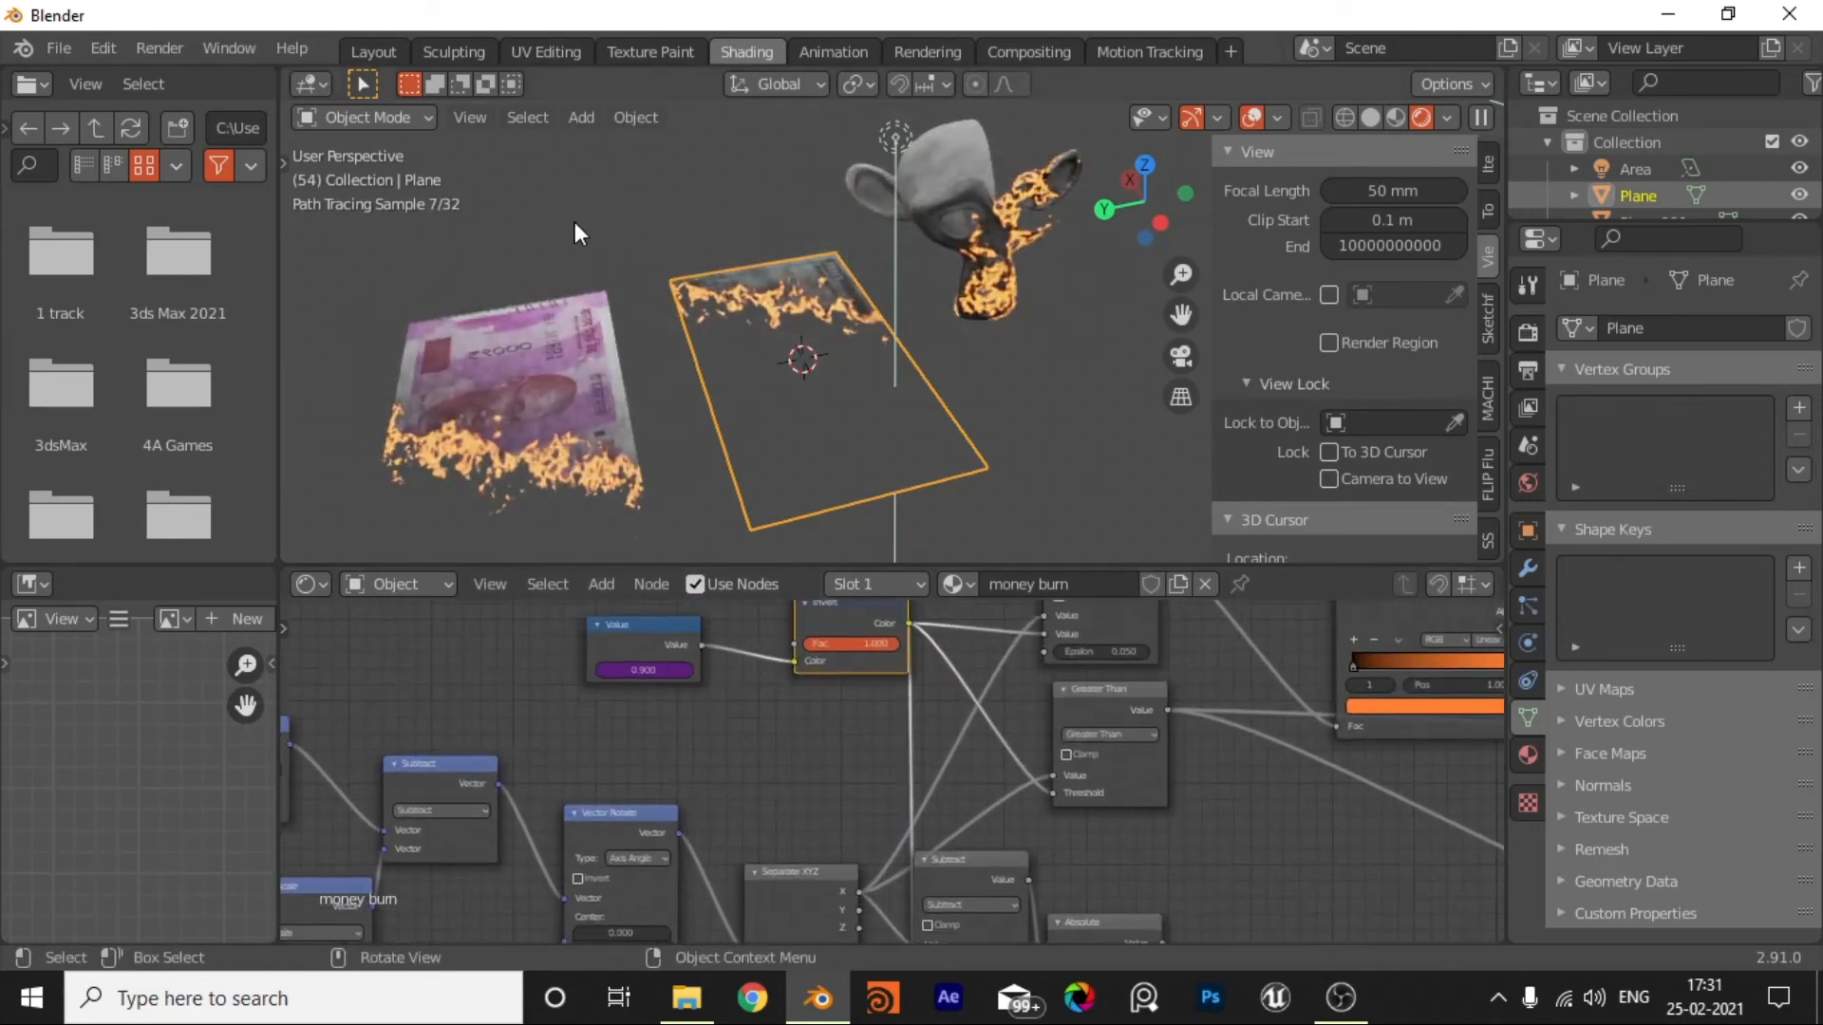
Step: Return to the Layout workspace and play the dollar bill's inverted burn from frame 4
{"action": "key", "text": "space"}
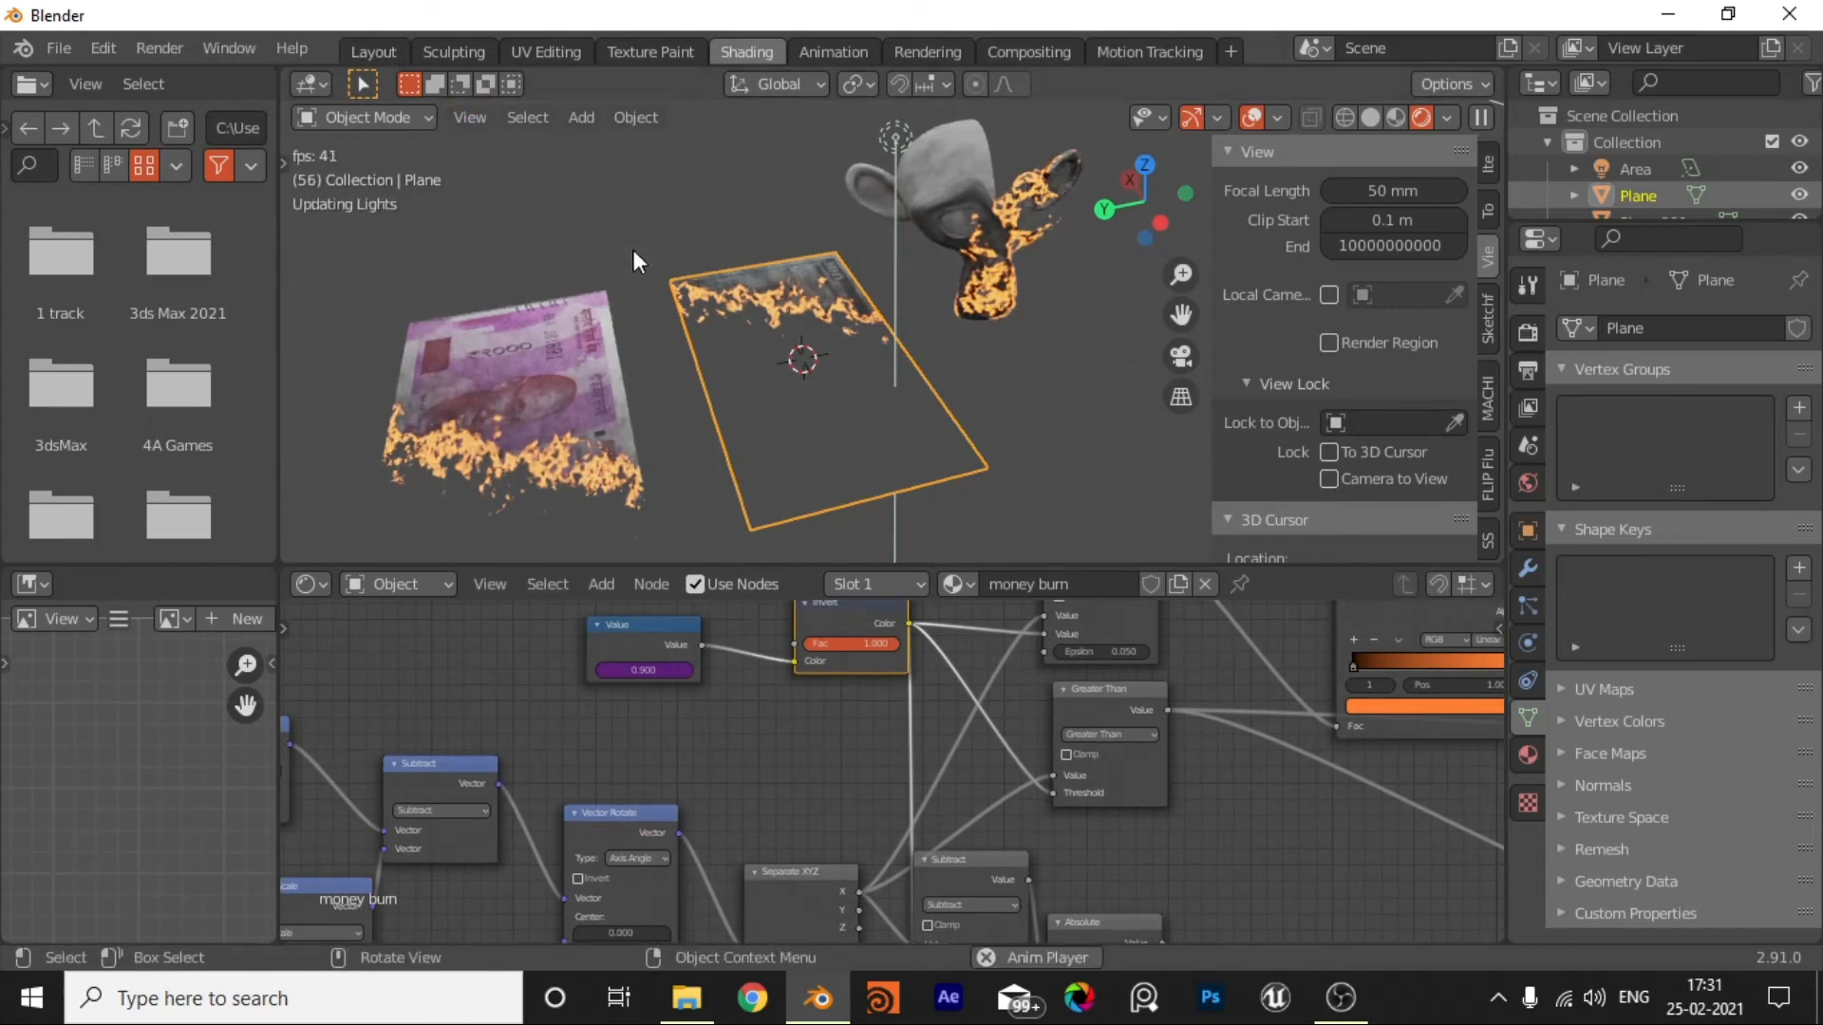
{"action": "key", "text": "space"}
{"action": "left_click", "coordinate": [419, 53]}
{"action": "left_click", "coordinate": [399, 52]}
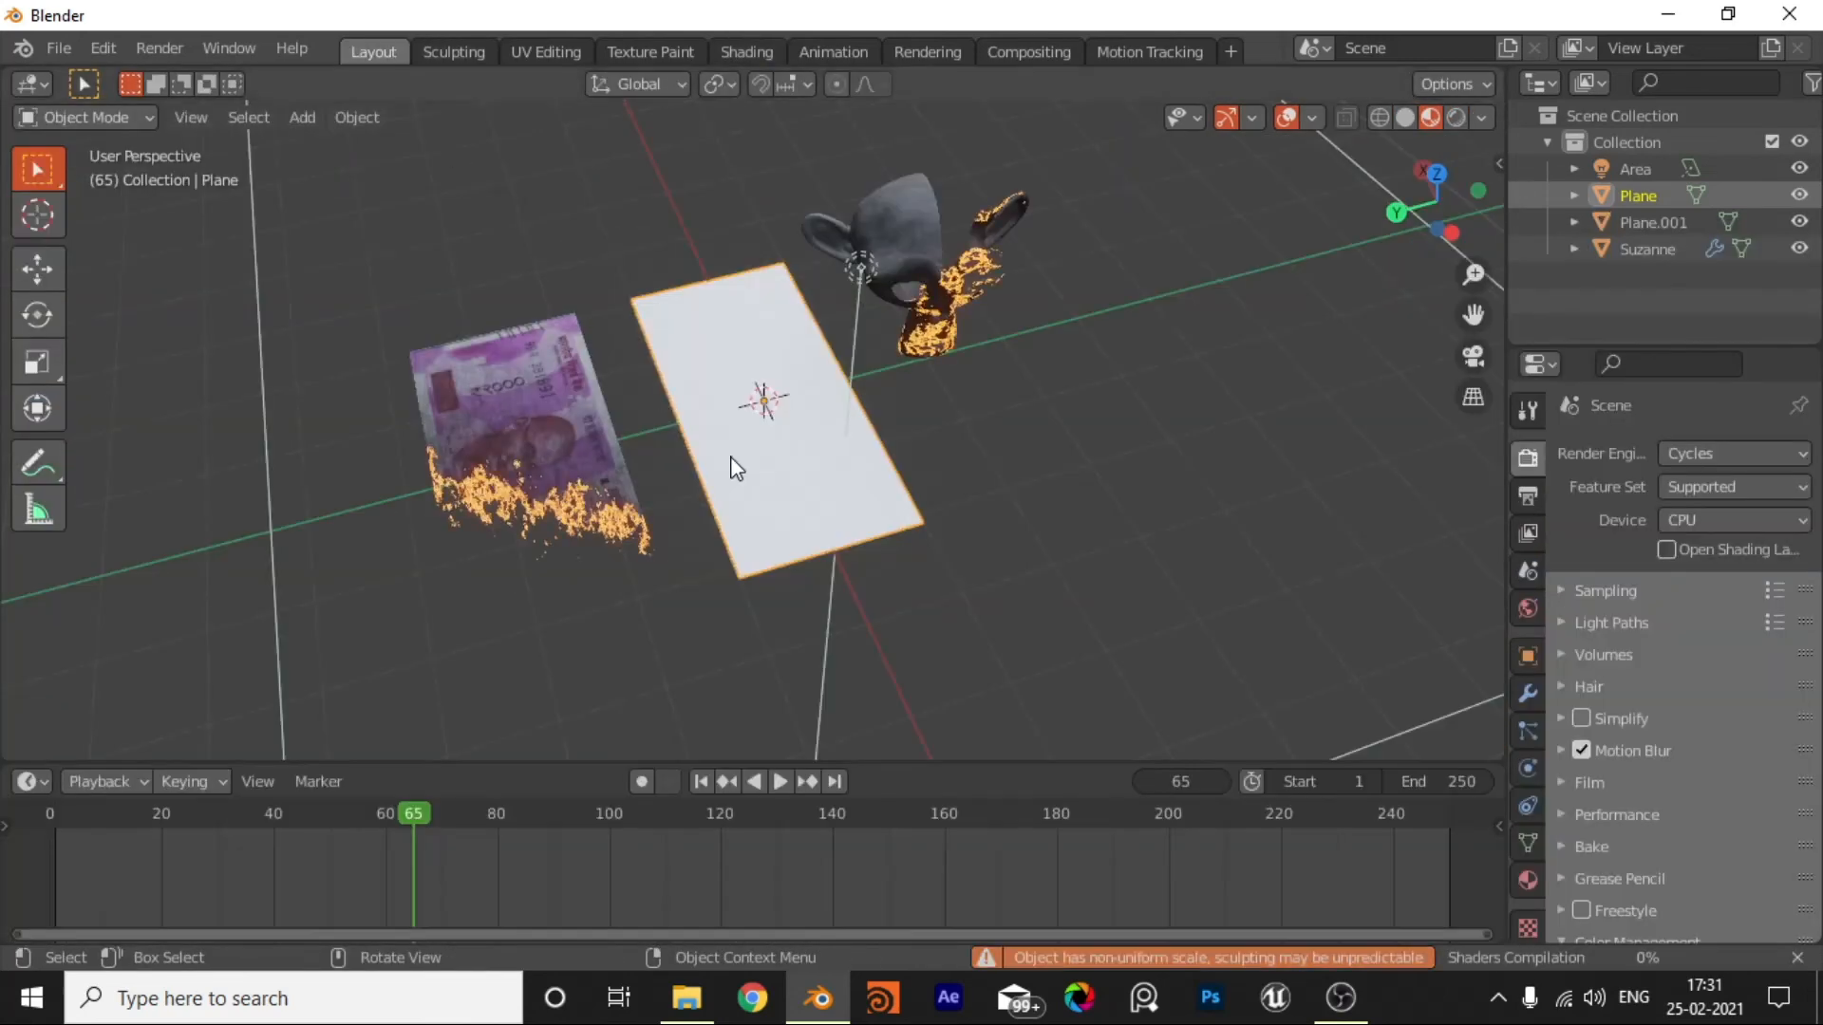
{"action": "left_click_drag", "start_coordinate": [199, 818], "coordinate": [73, 816]}
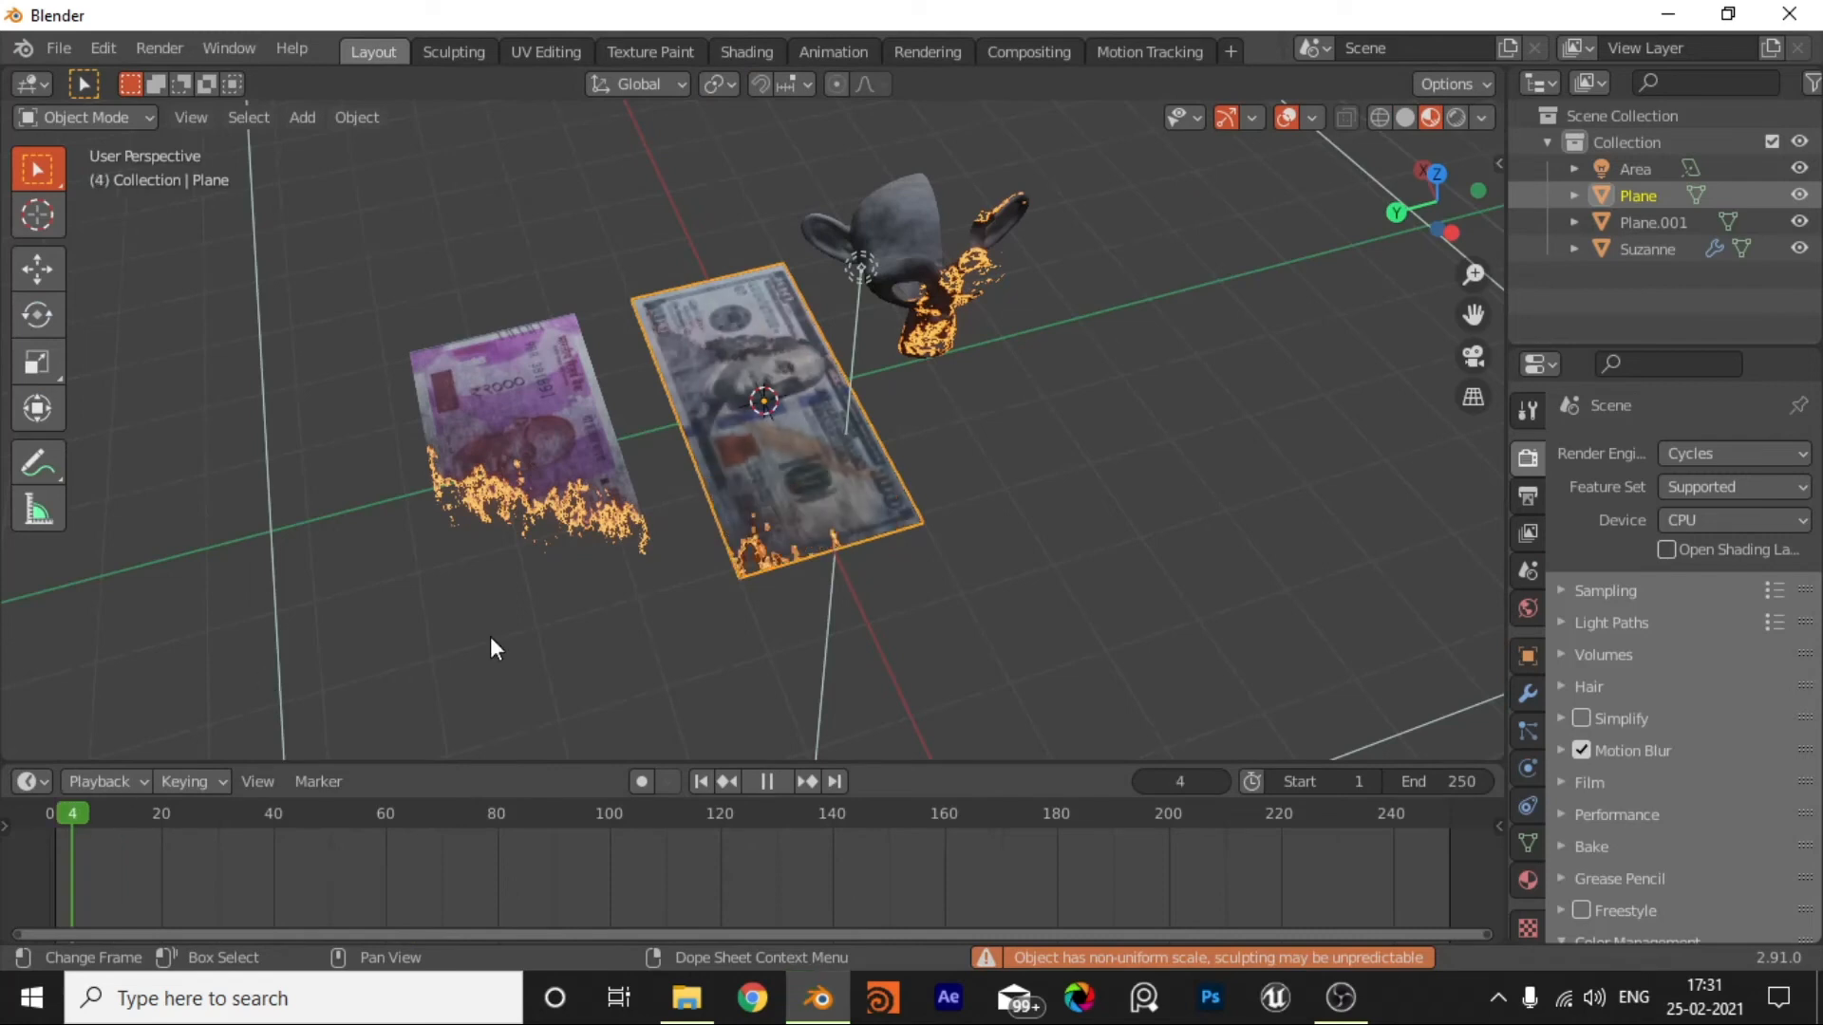
{"action": "key", "text": "space"}
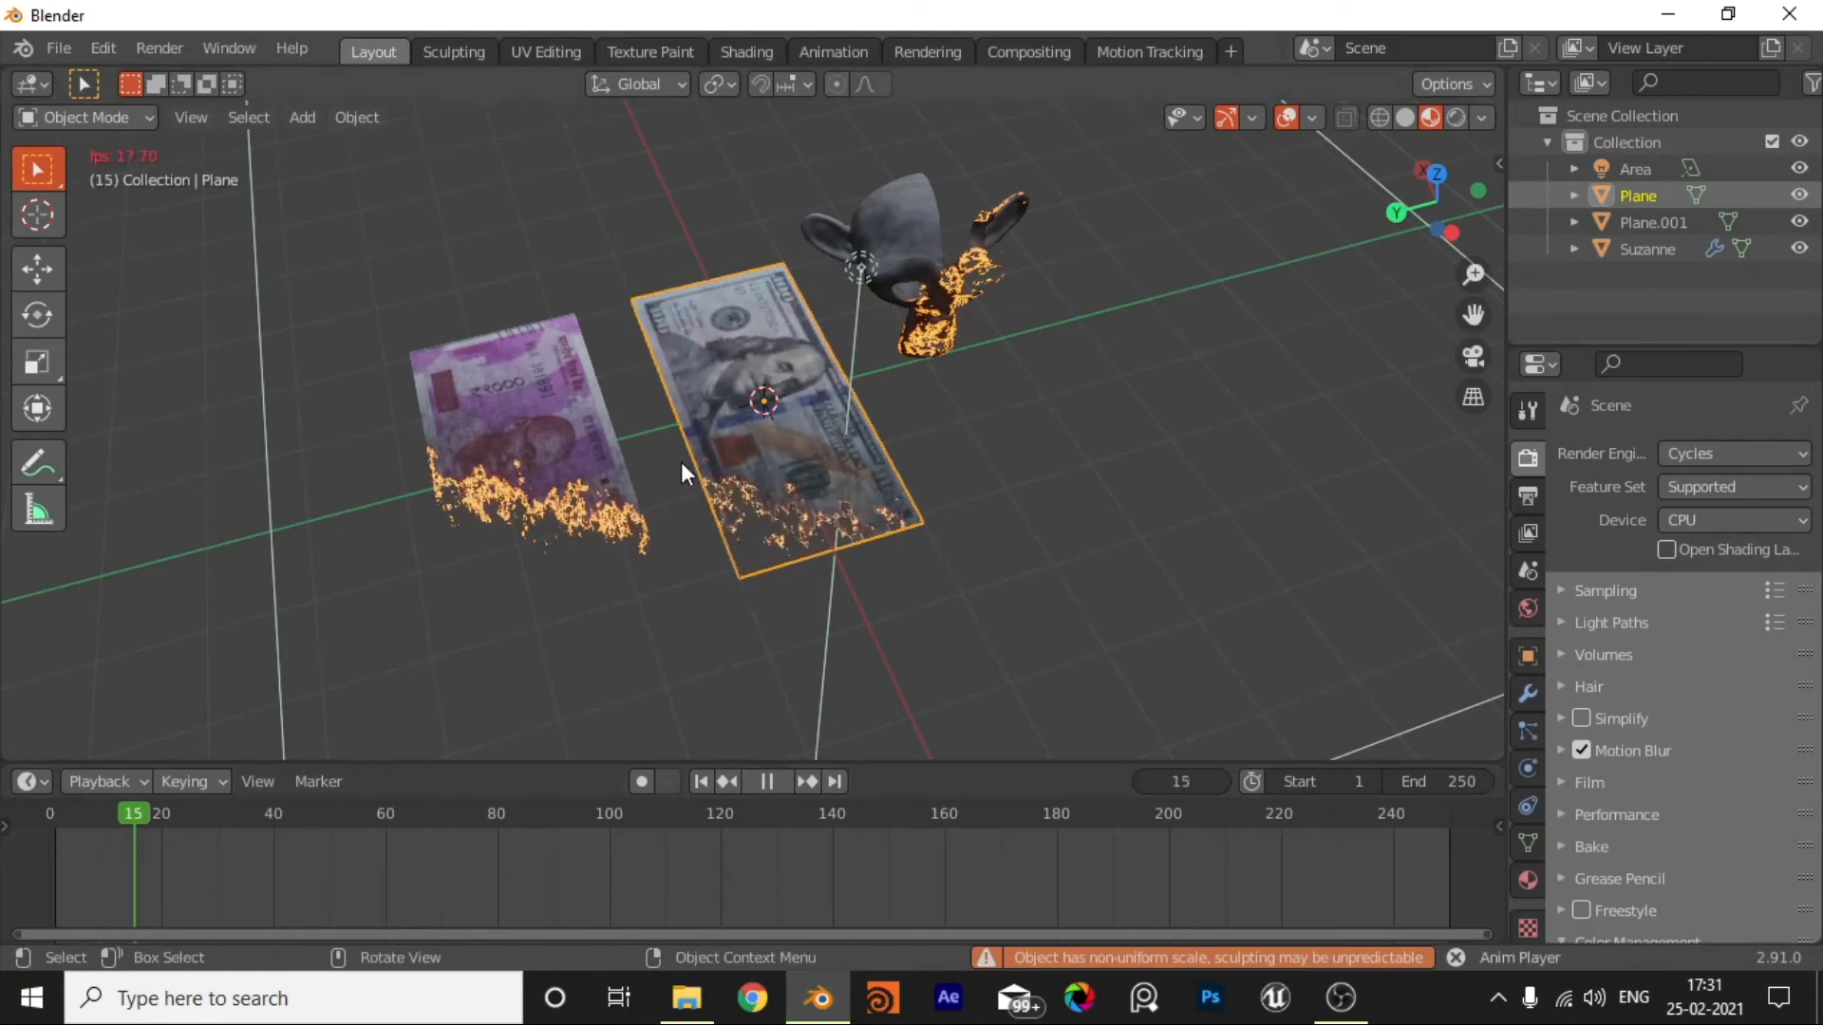
{"action": "key", "text": "space"}
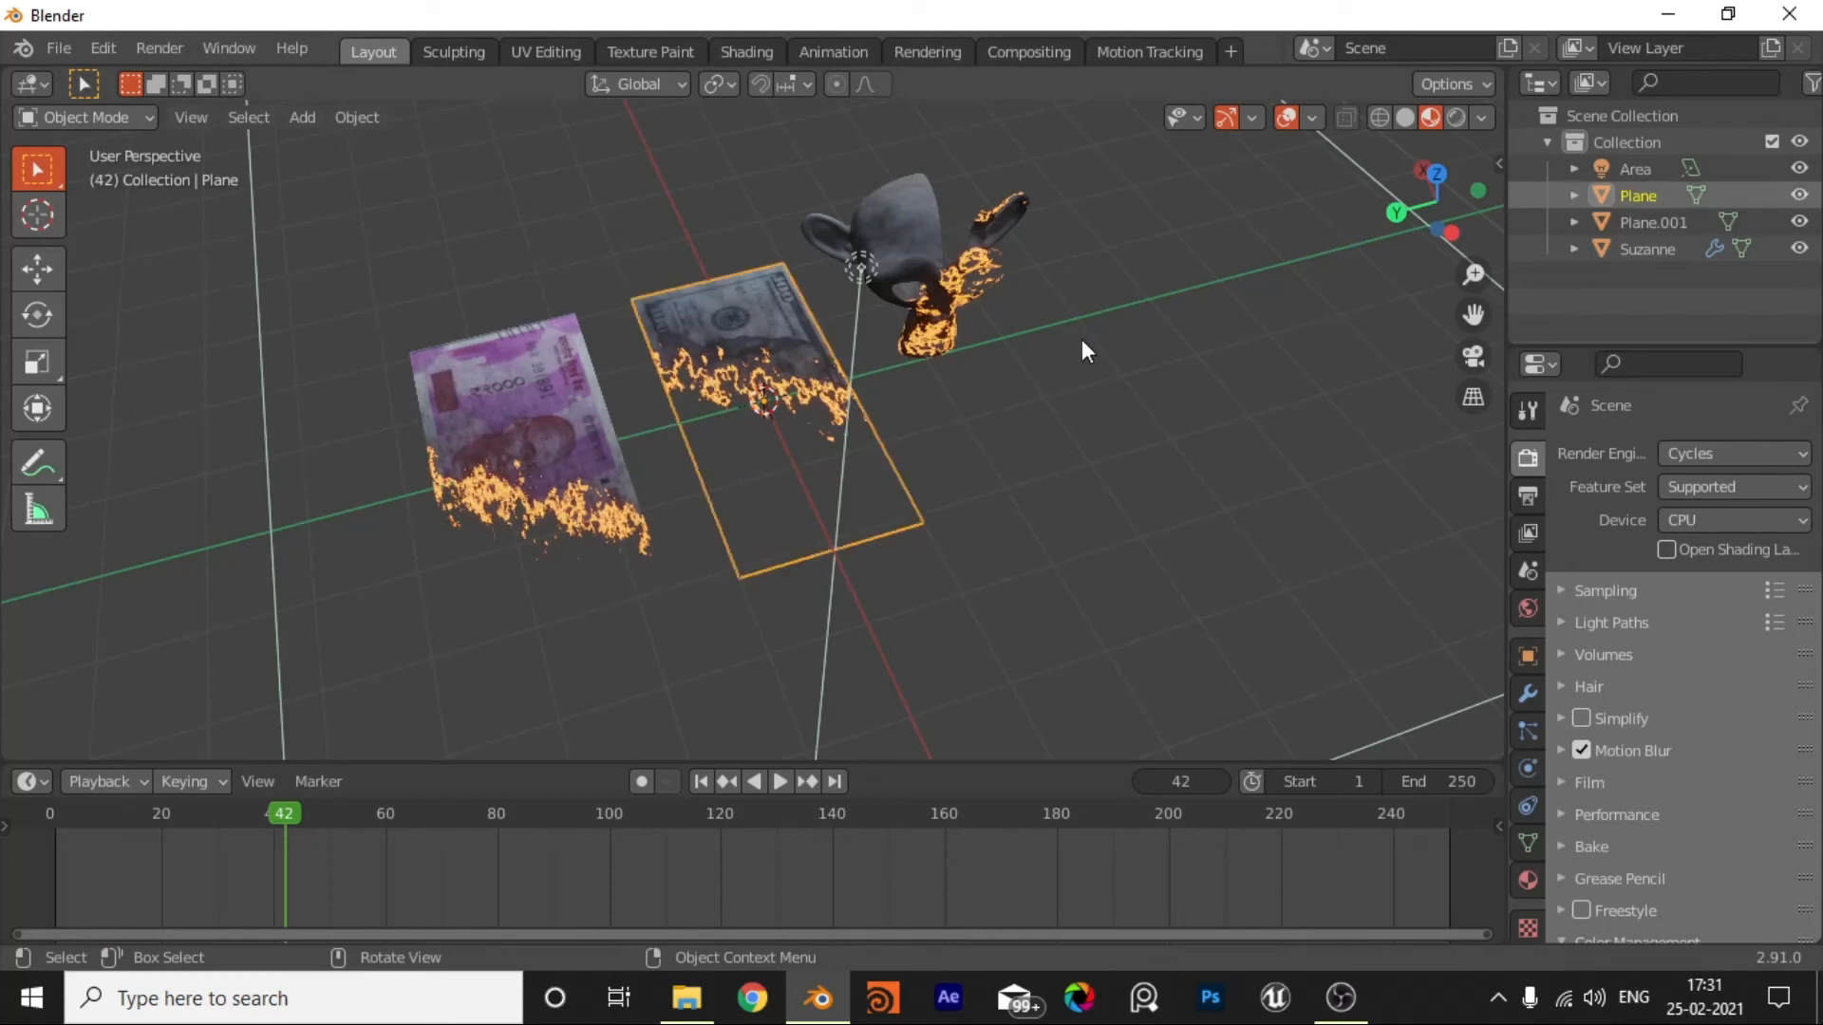
Step: Try linking the monkey head's material to the dollar bill, and undo the link
{"action": "left_click", "coordinate": [1087, 351]}
{"action": "left_click", "coordinate": [882, 298]}
{"action": "left_click", "coordinate": [798, 393], "text": "ctrl"}
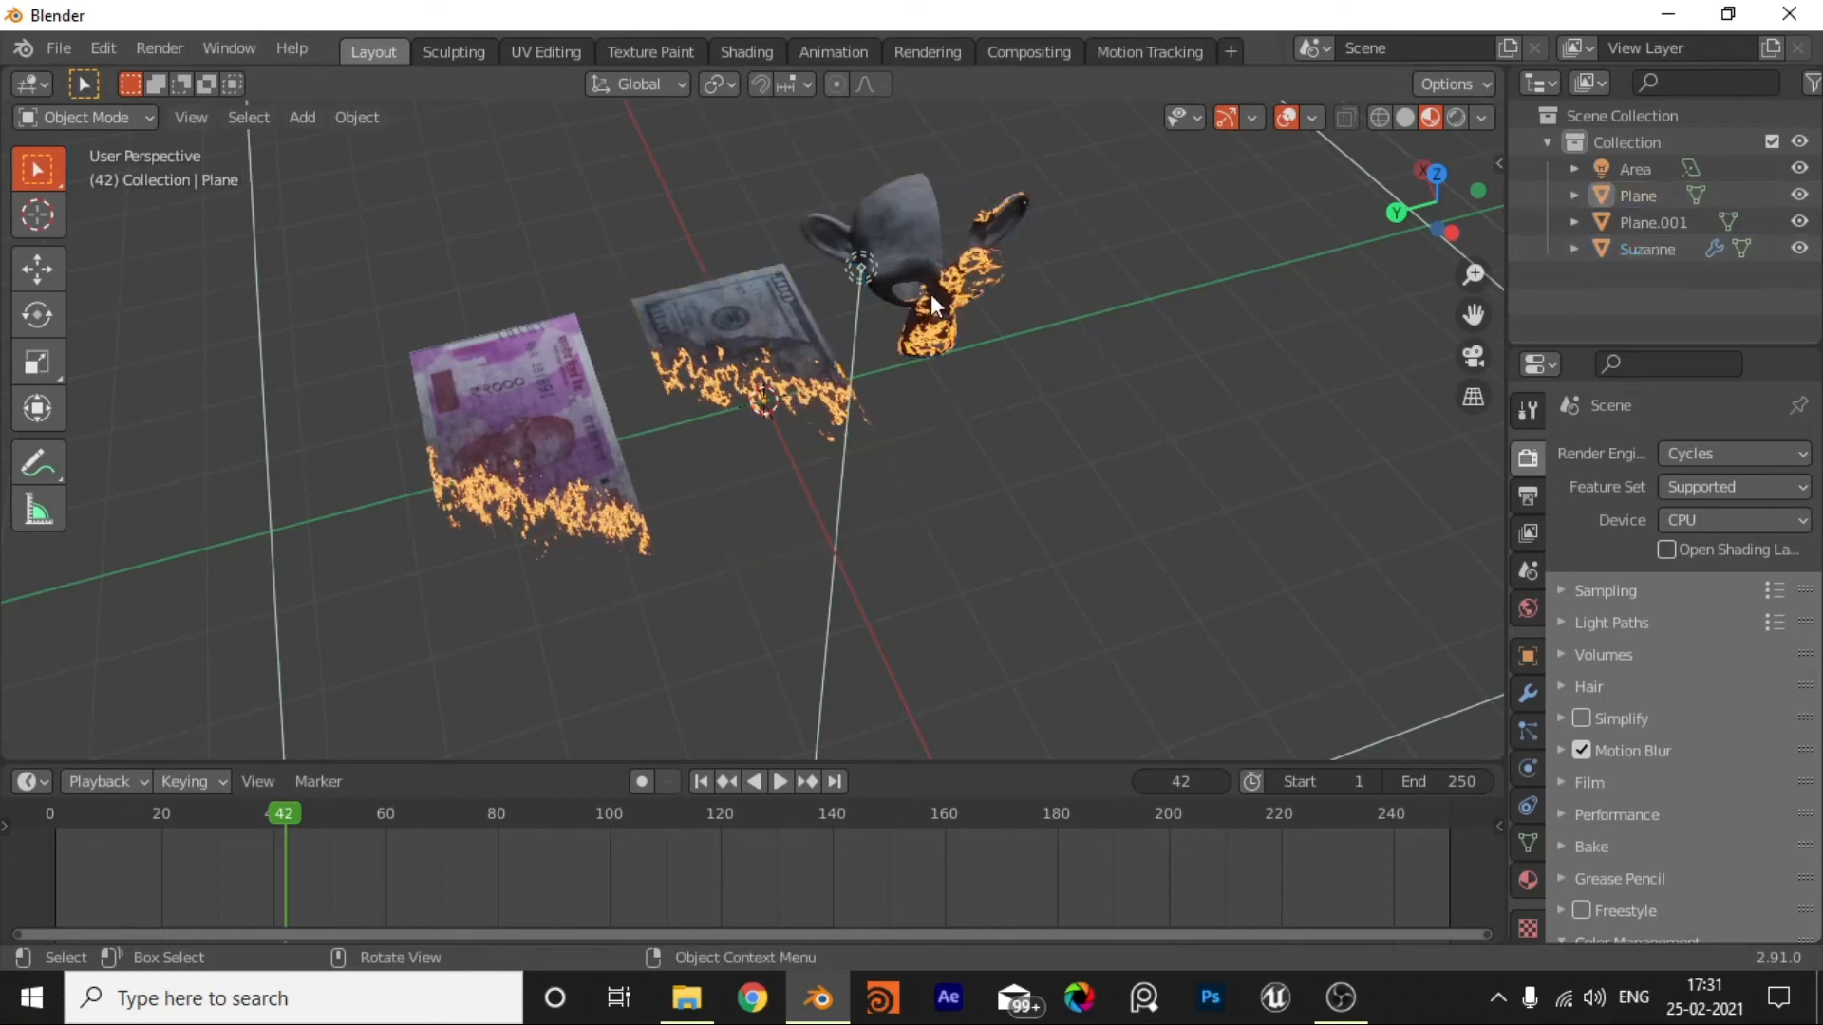
{"action": "left_click", "coordinate": [936, 281], "text": "shift"}
{"action": "key", "text": "ctrl+l"}
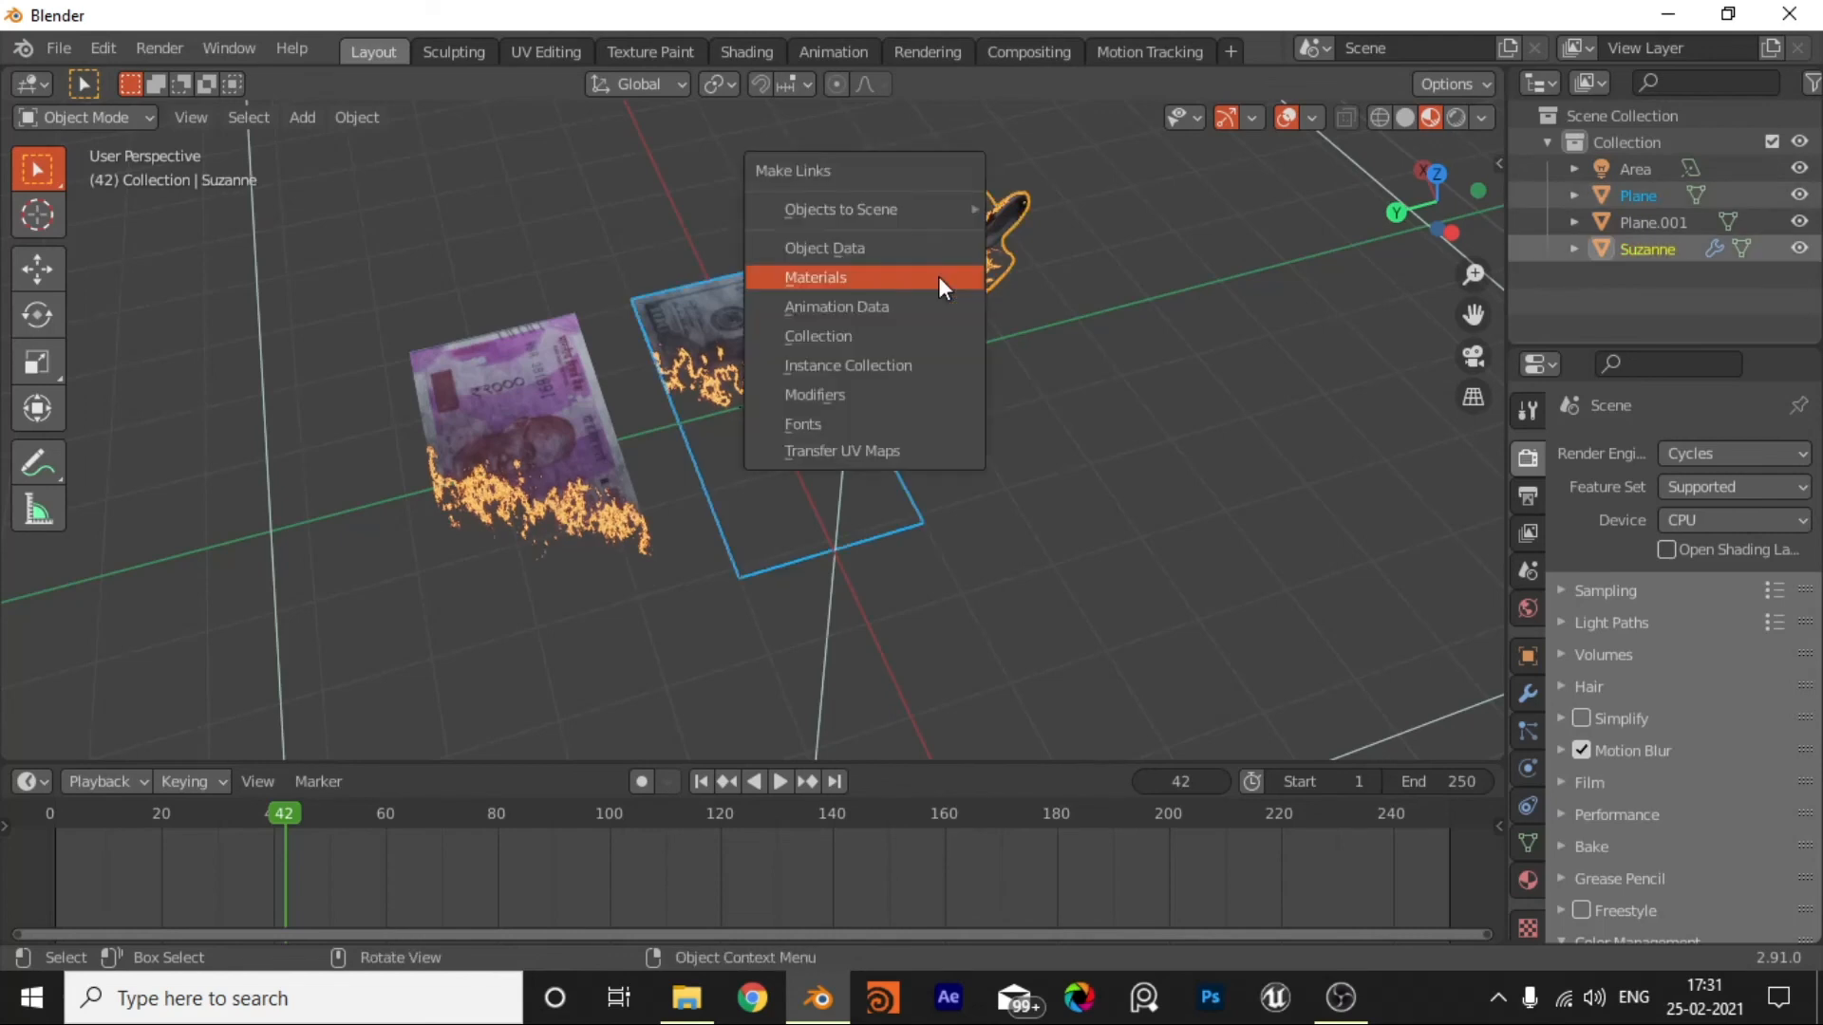
{"action": "left_click", "coordinate": [938, 276]}
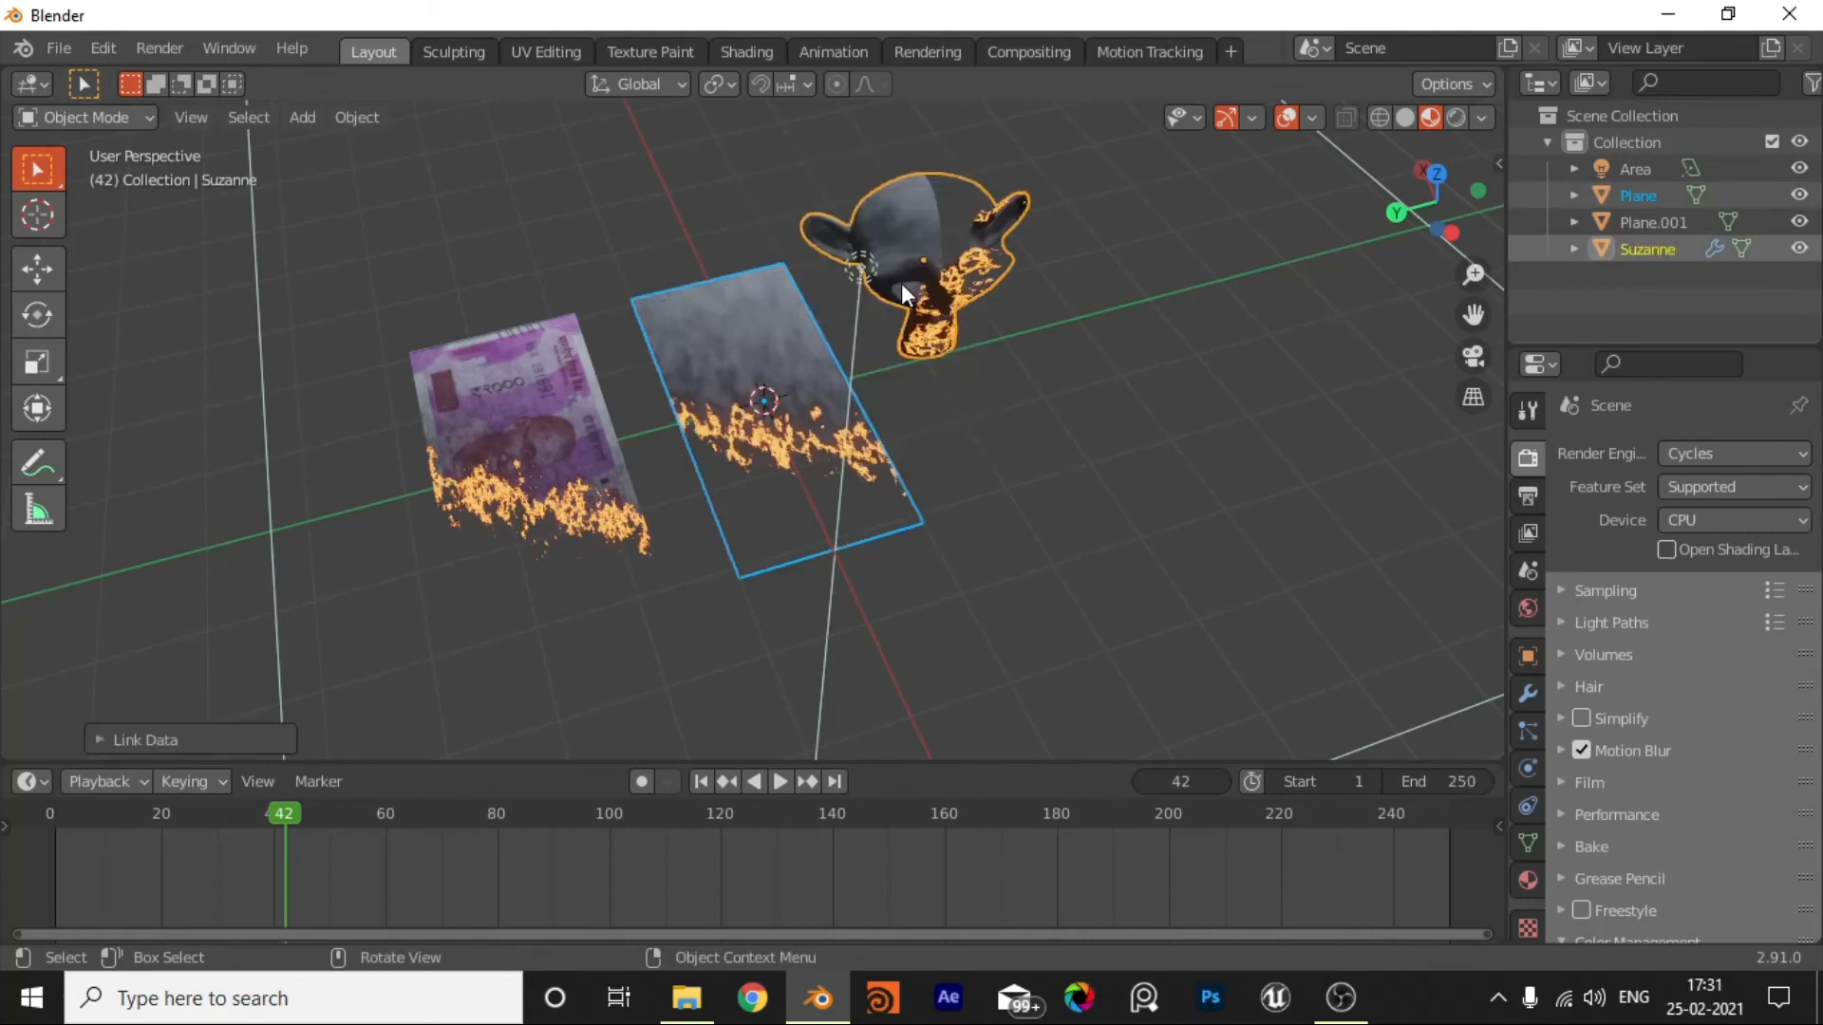
{"action": "left_click", "coordinate": [1172, 481]}
{"action": "key", "text": "space"}
{"action": "key", "text": "ctrl+z"}
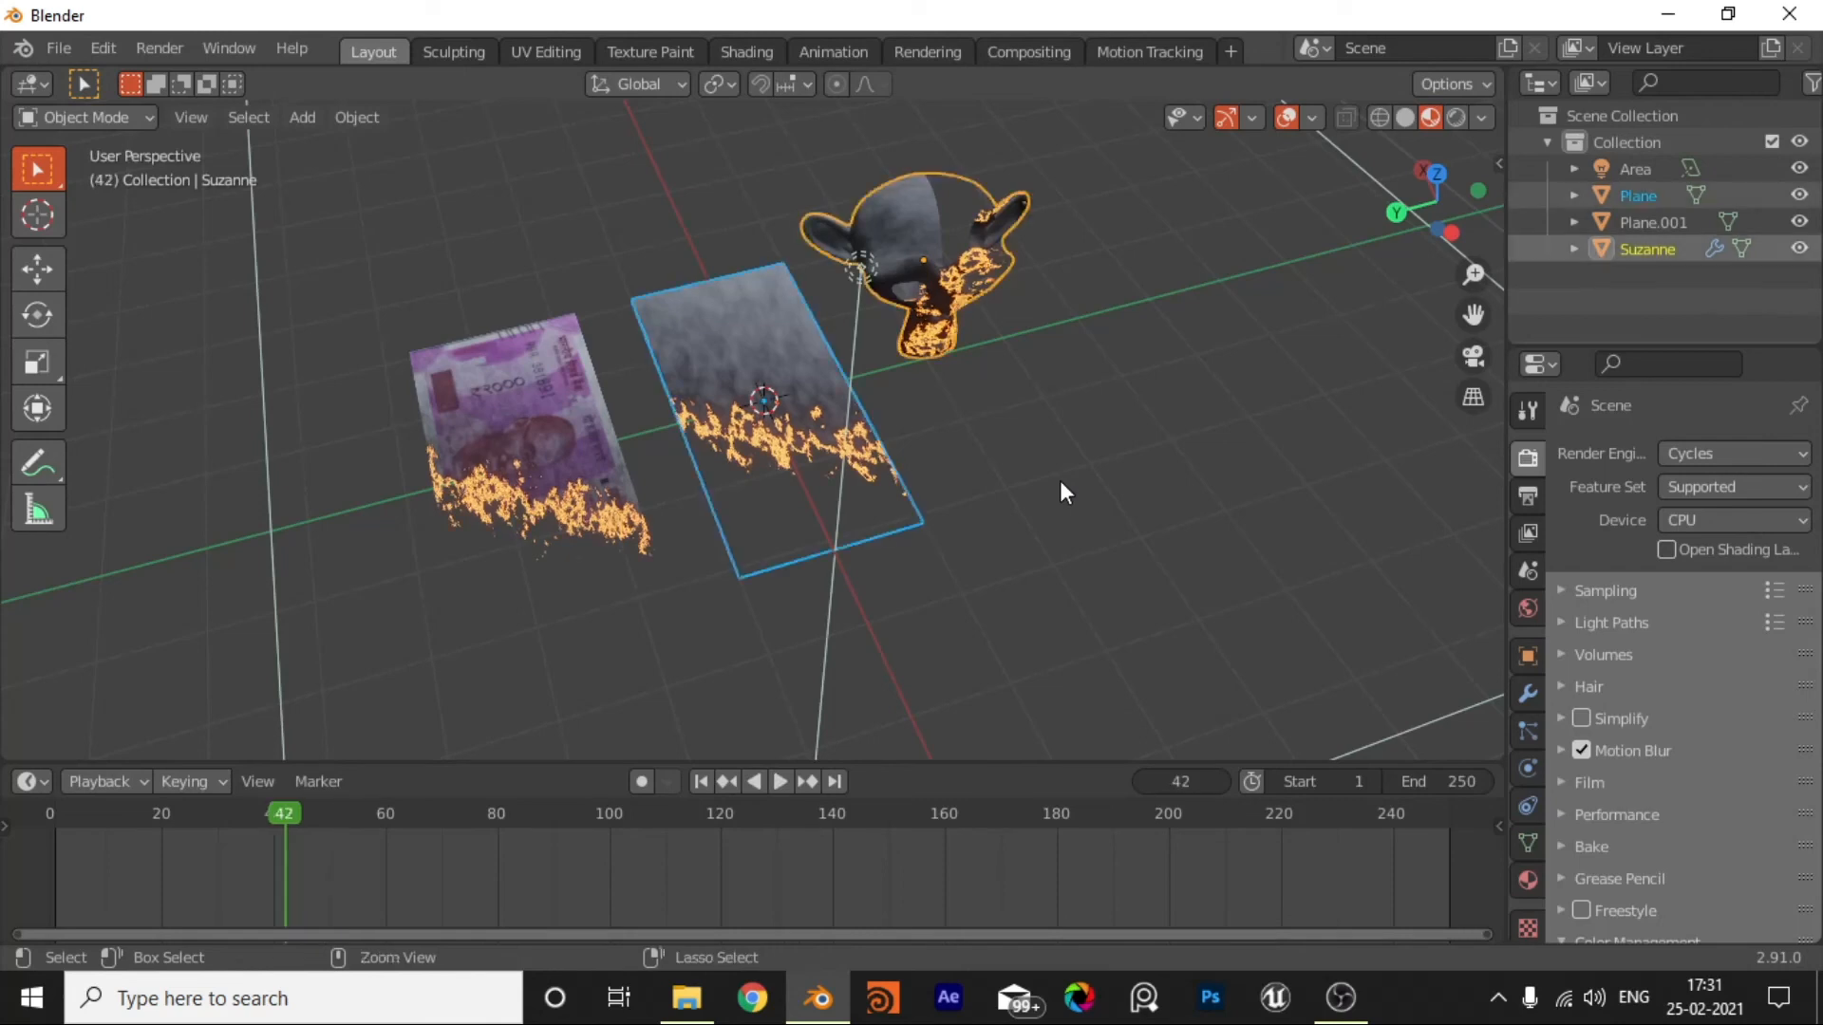
{"action": "key", "text": "ctrl+z"}
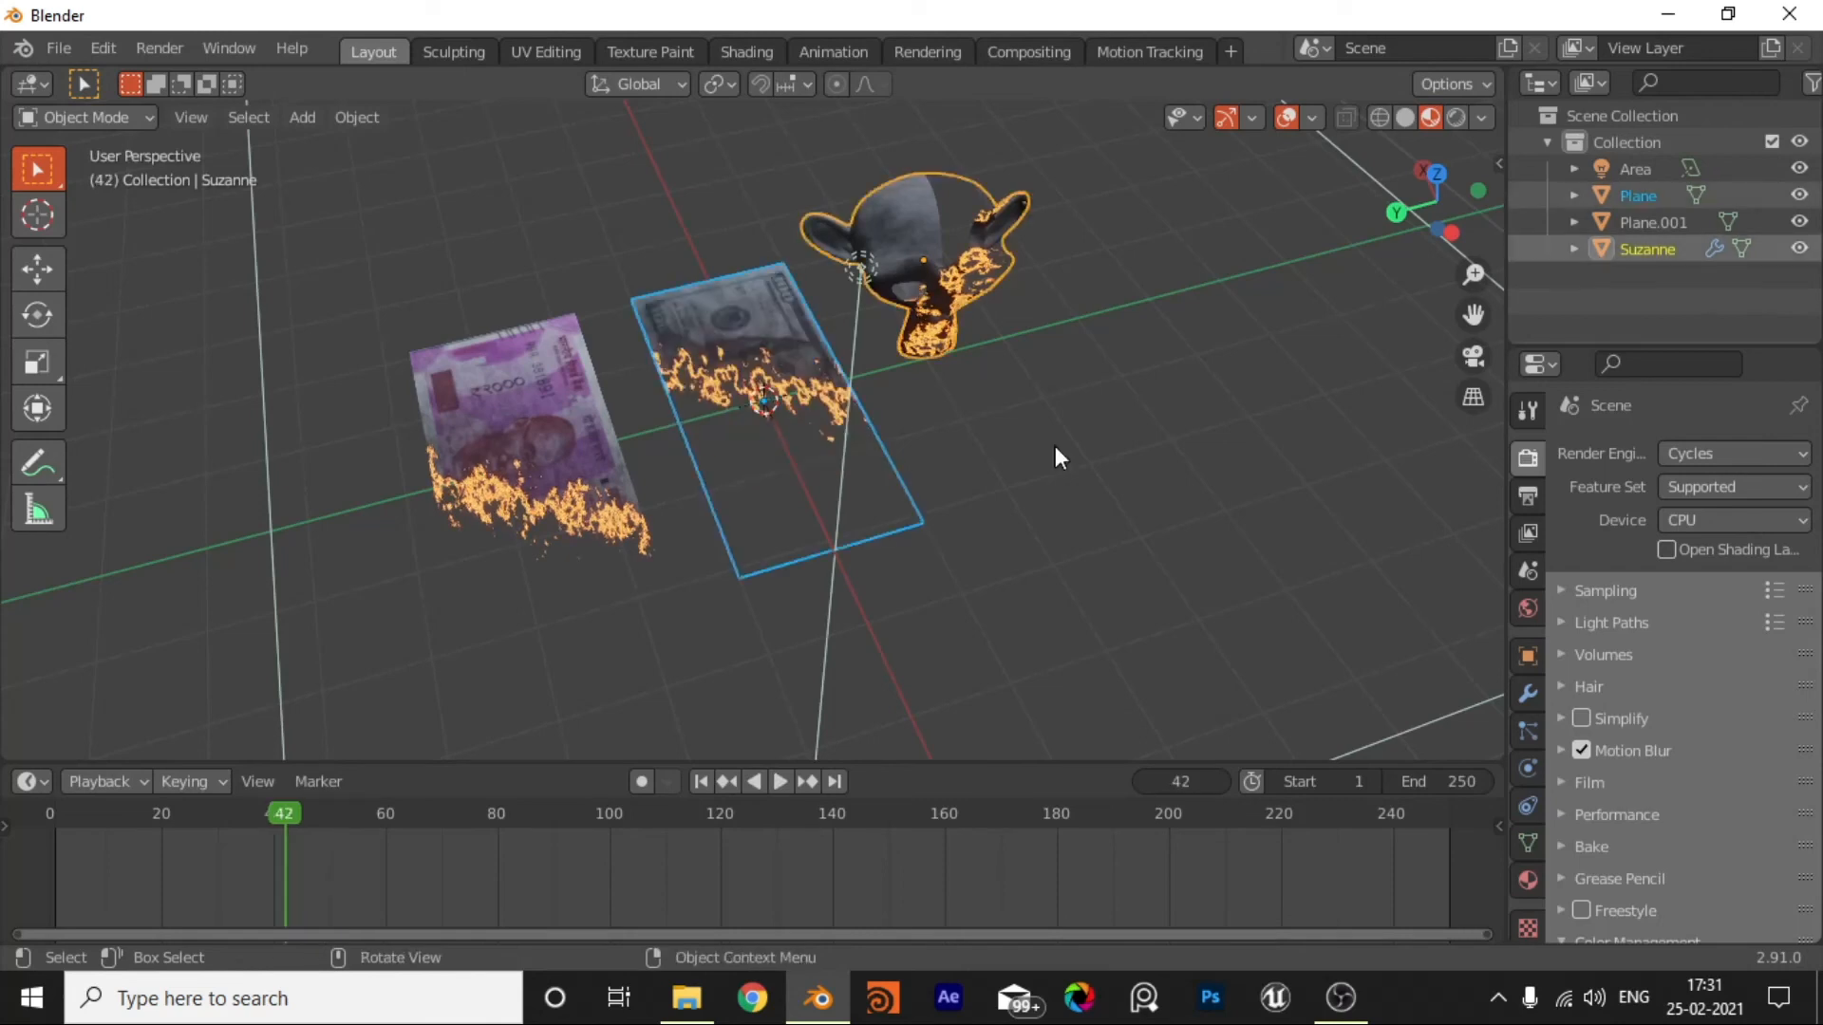
Step: Make the dollar bill the active object, link its burning material to the monkey head and select only the head
{"action": "left_click", "coordinate": [783, 368], "text": "shift"}
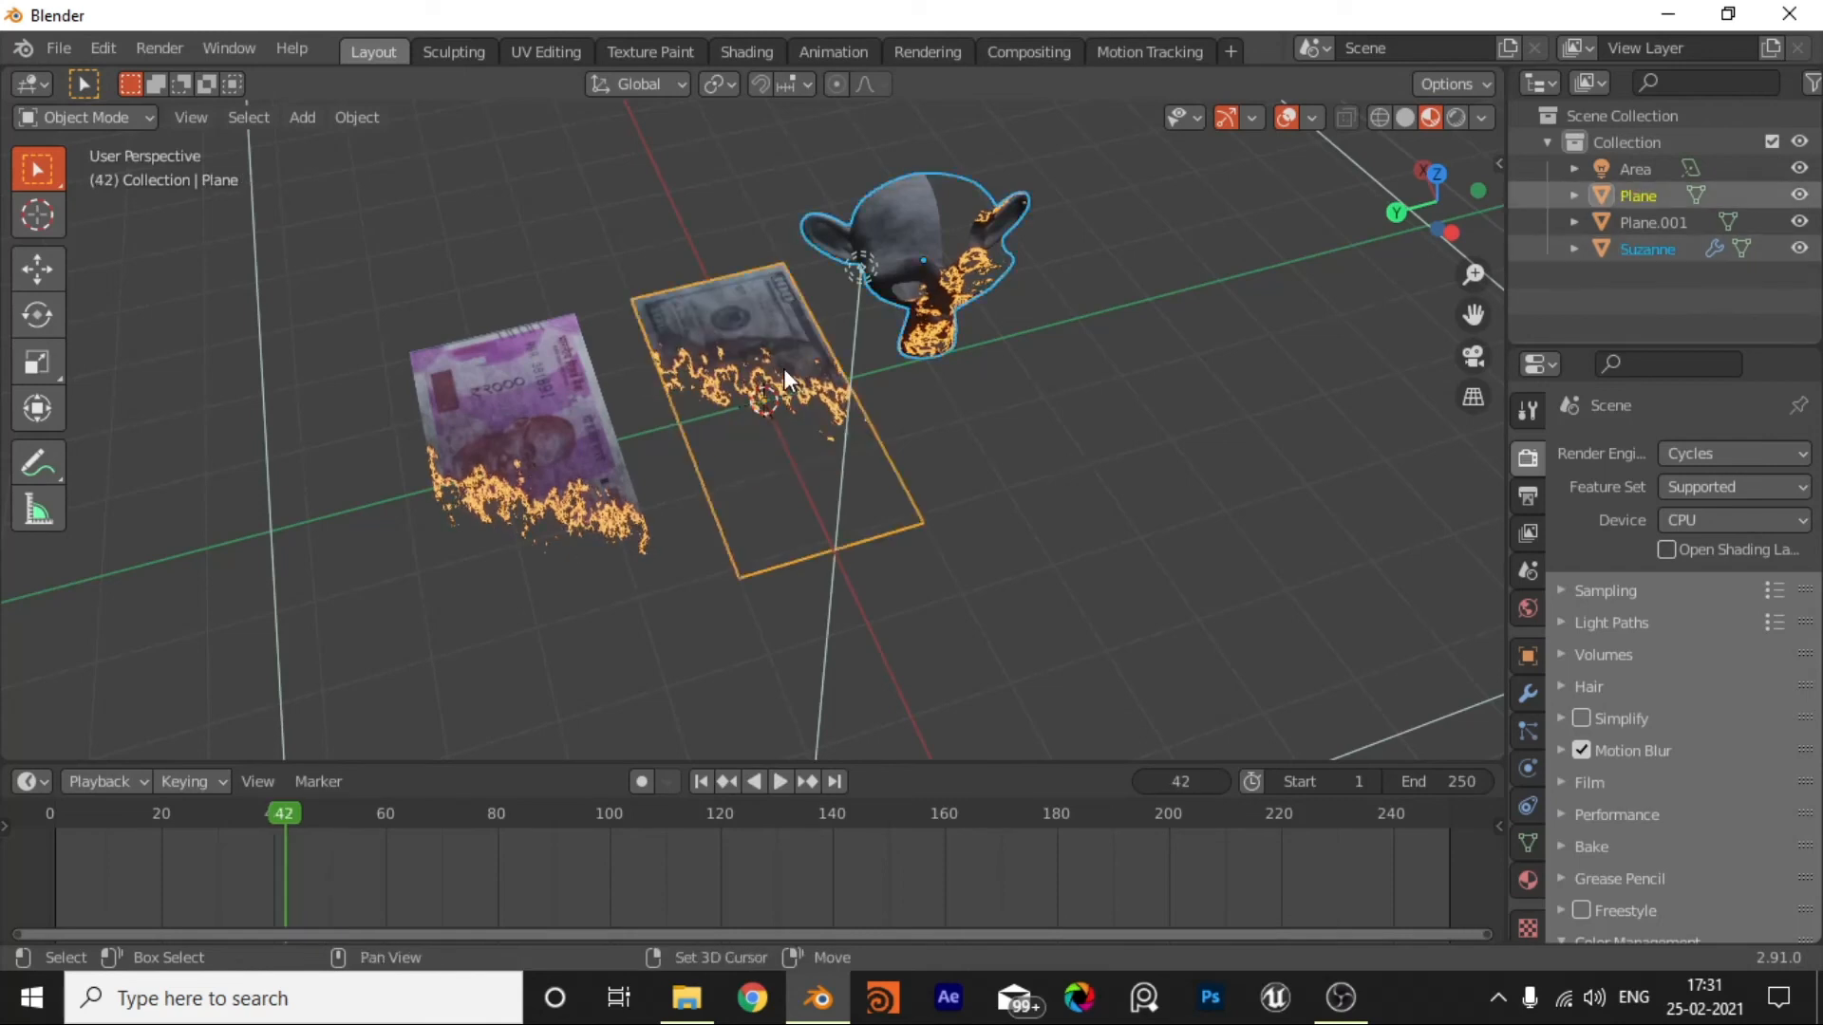
{"action": "key", "text": "ctrl+l"}
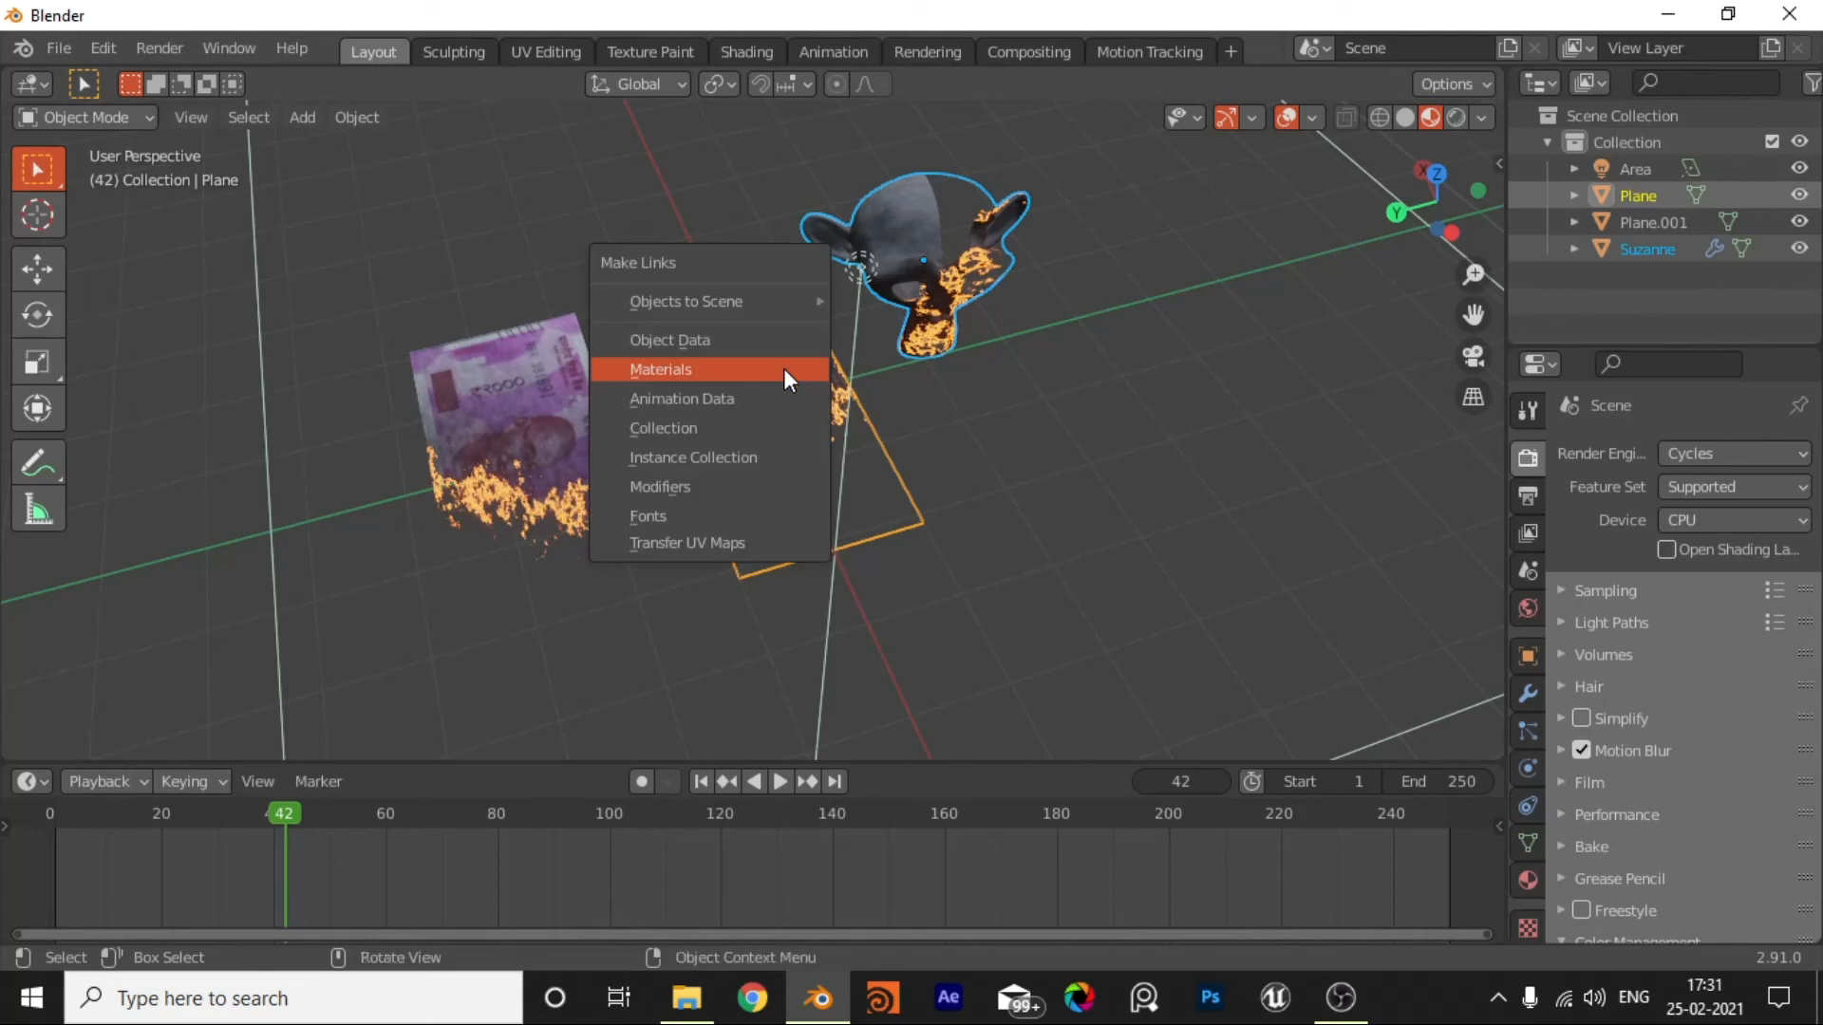
{"action": "left_click", "coordinate": [783, 368]}
{"action": "left_click", "coordinate": [953, 378]}
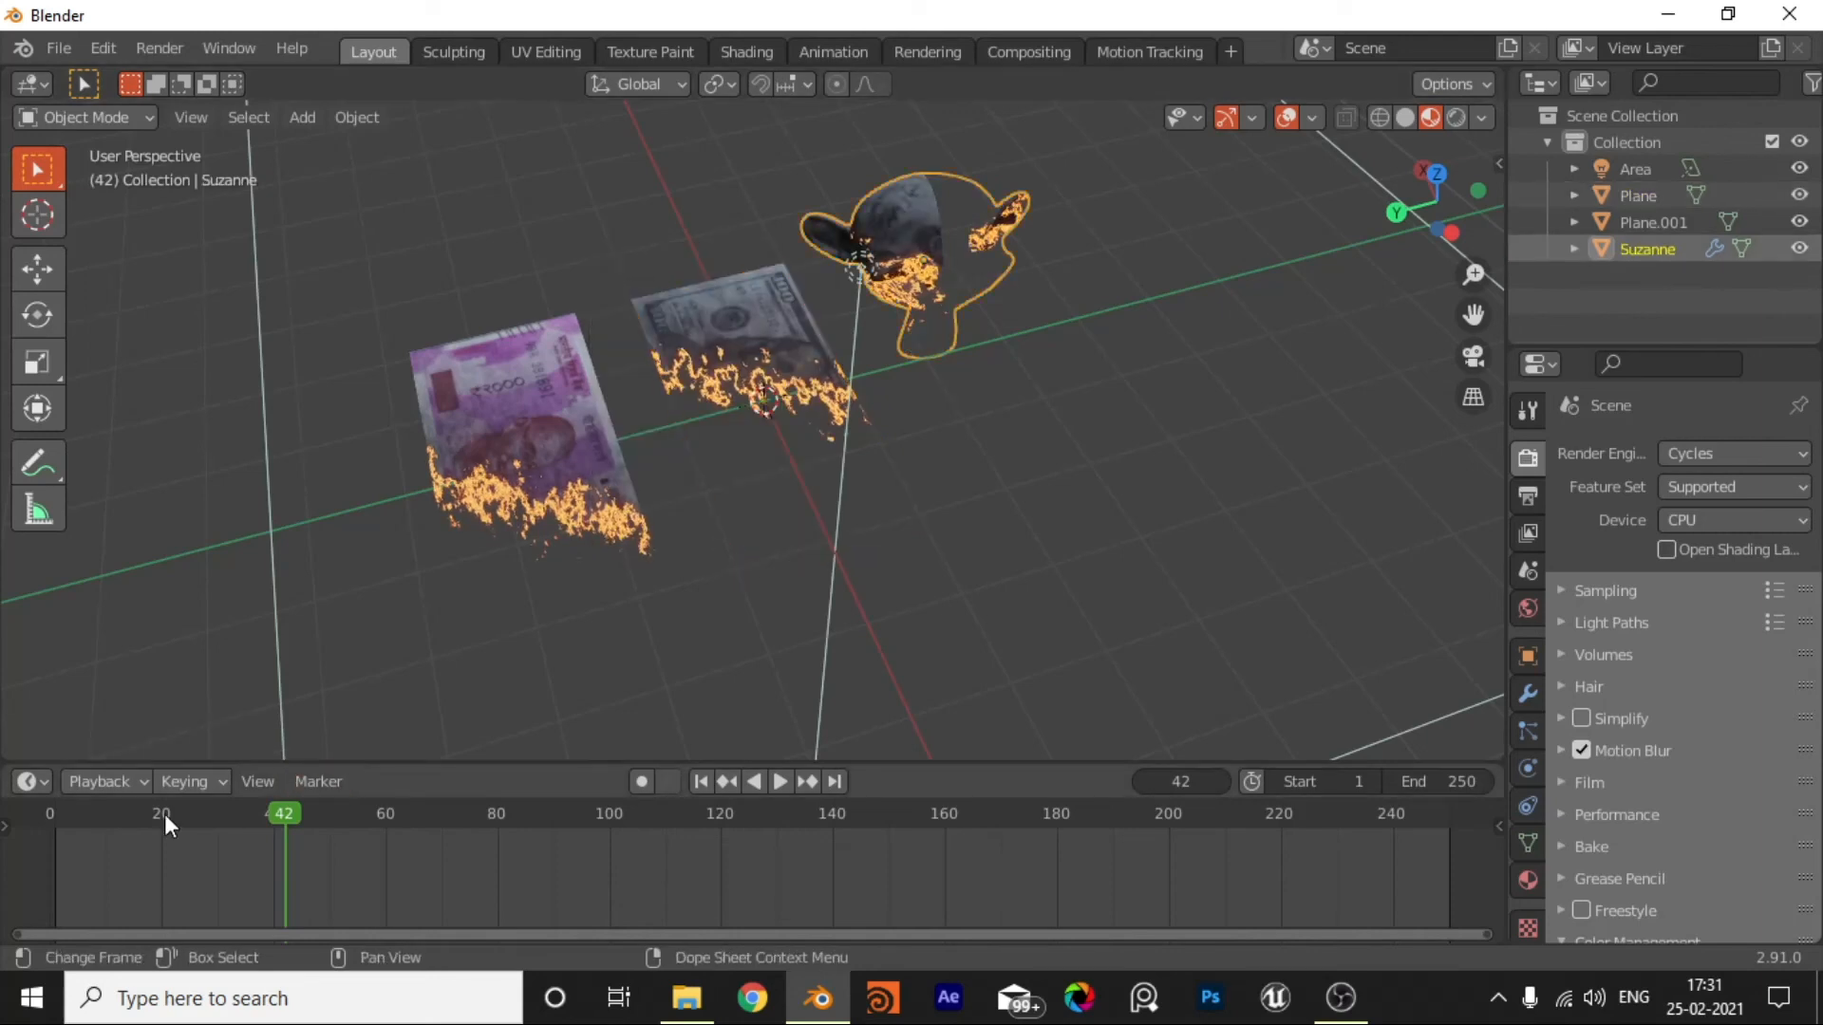
Step: Scrub and play the burn on the dollar bill and monkey head from frame 10, ending at frame 33
{"action": "left_click_drag", "start_coordinate": [164, 812], "coordinate": [104, 812]}
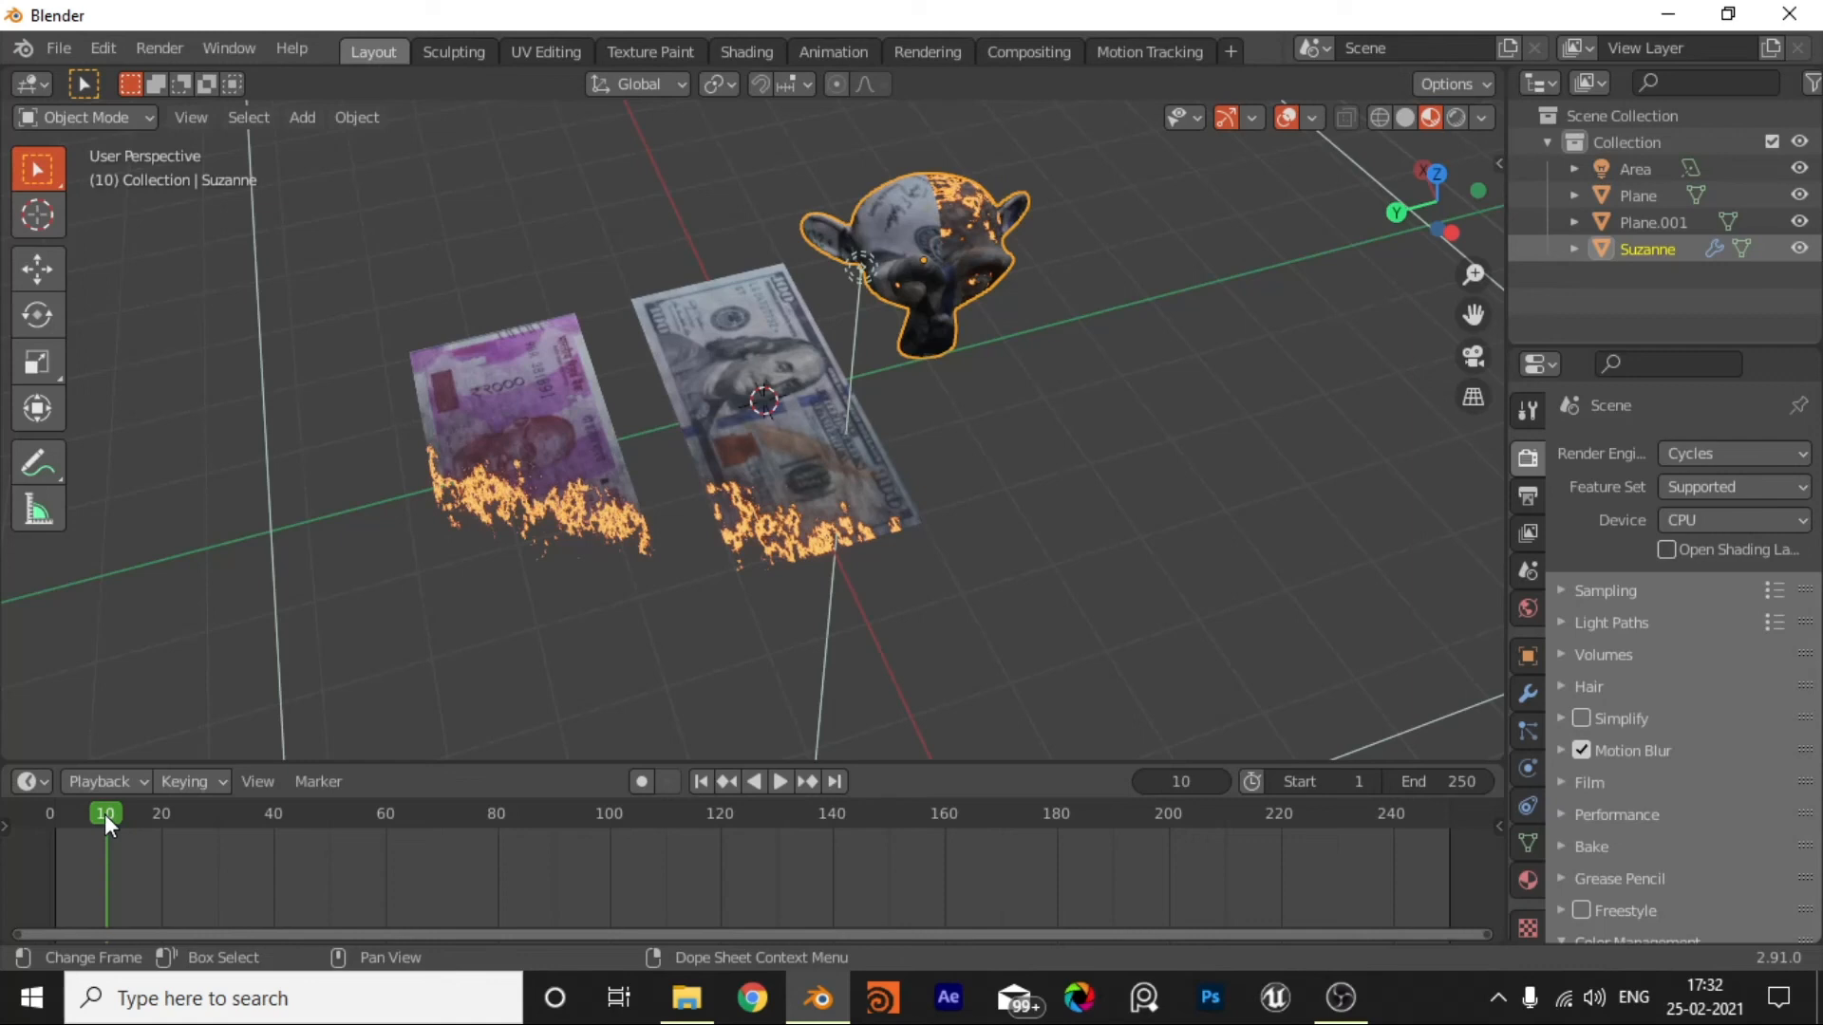
{"action": "key", "text": "space"}
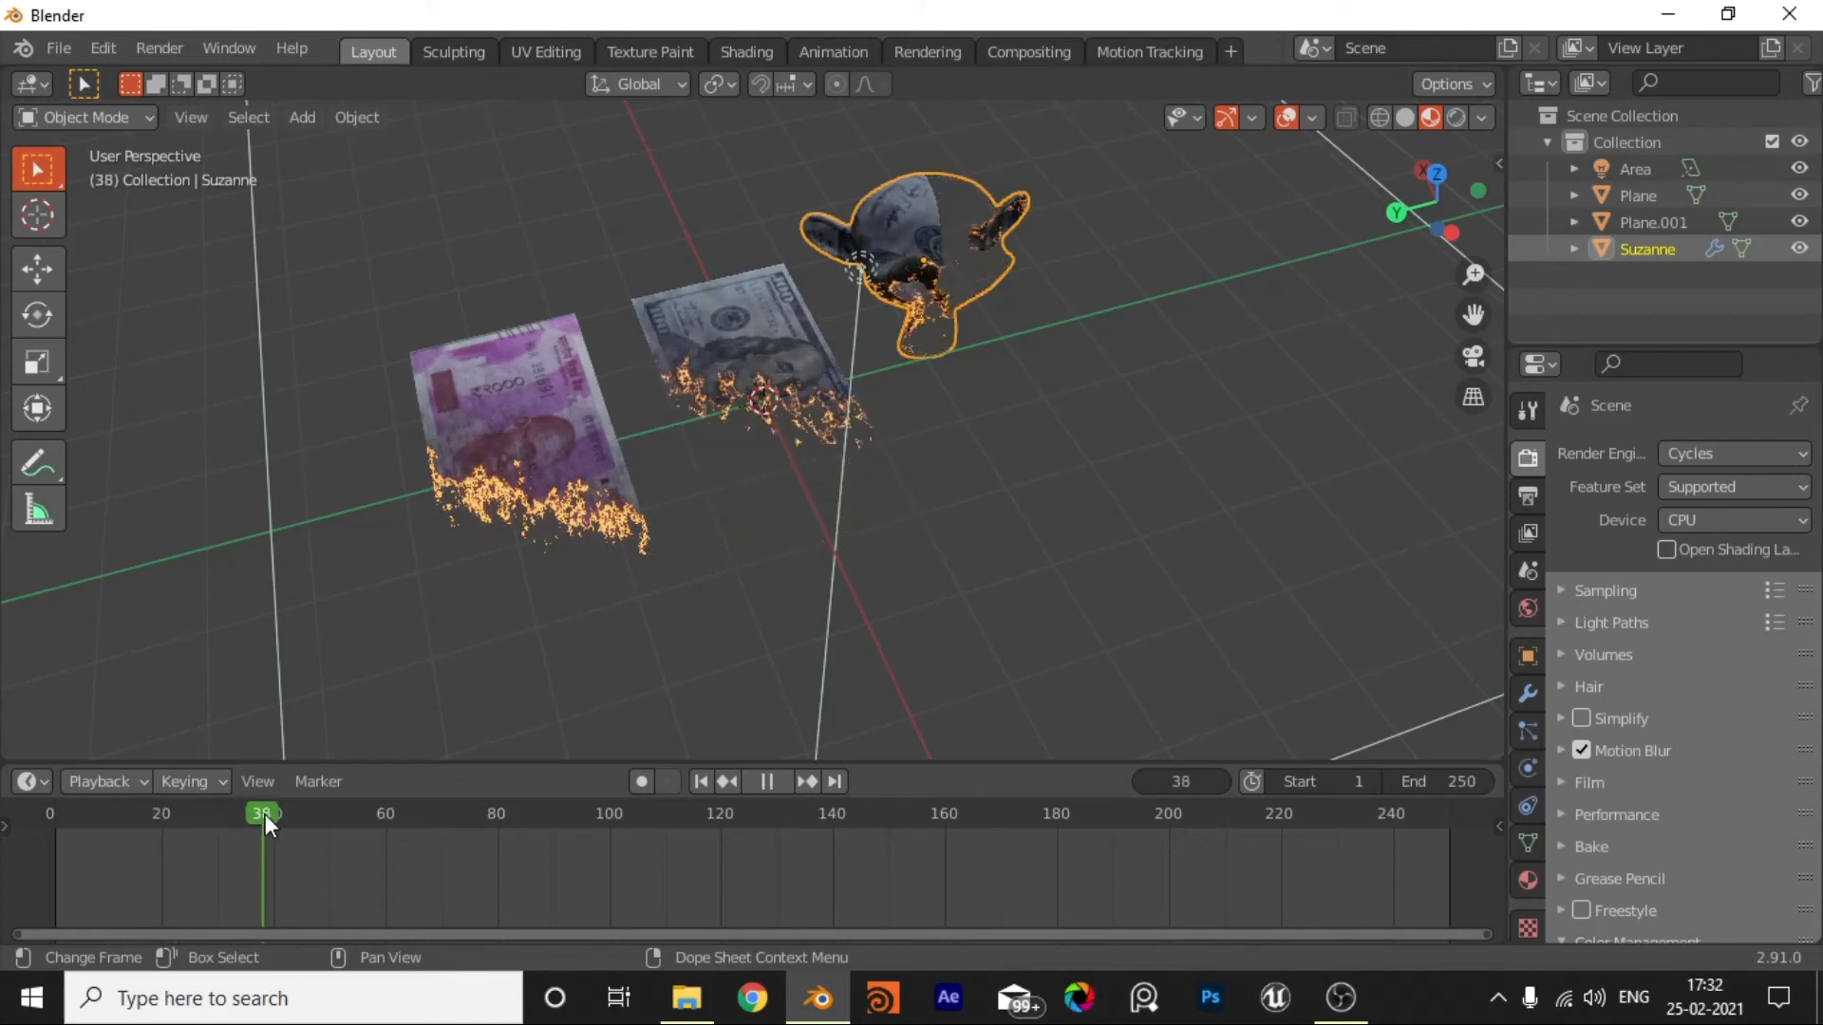
{"action": "left_click_drag", "start_coordinate": [186, 812], "coordinate": [232, 811]}
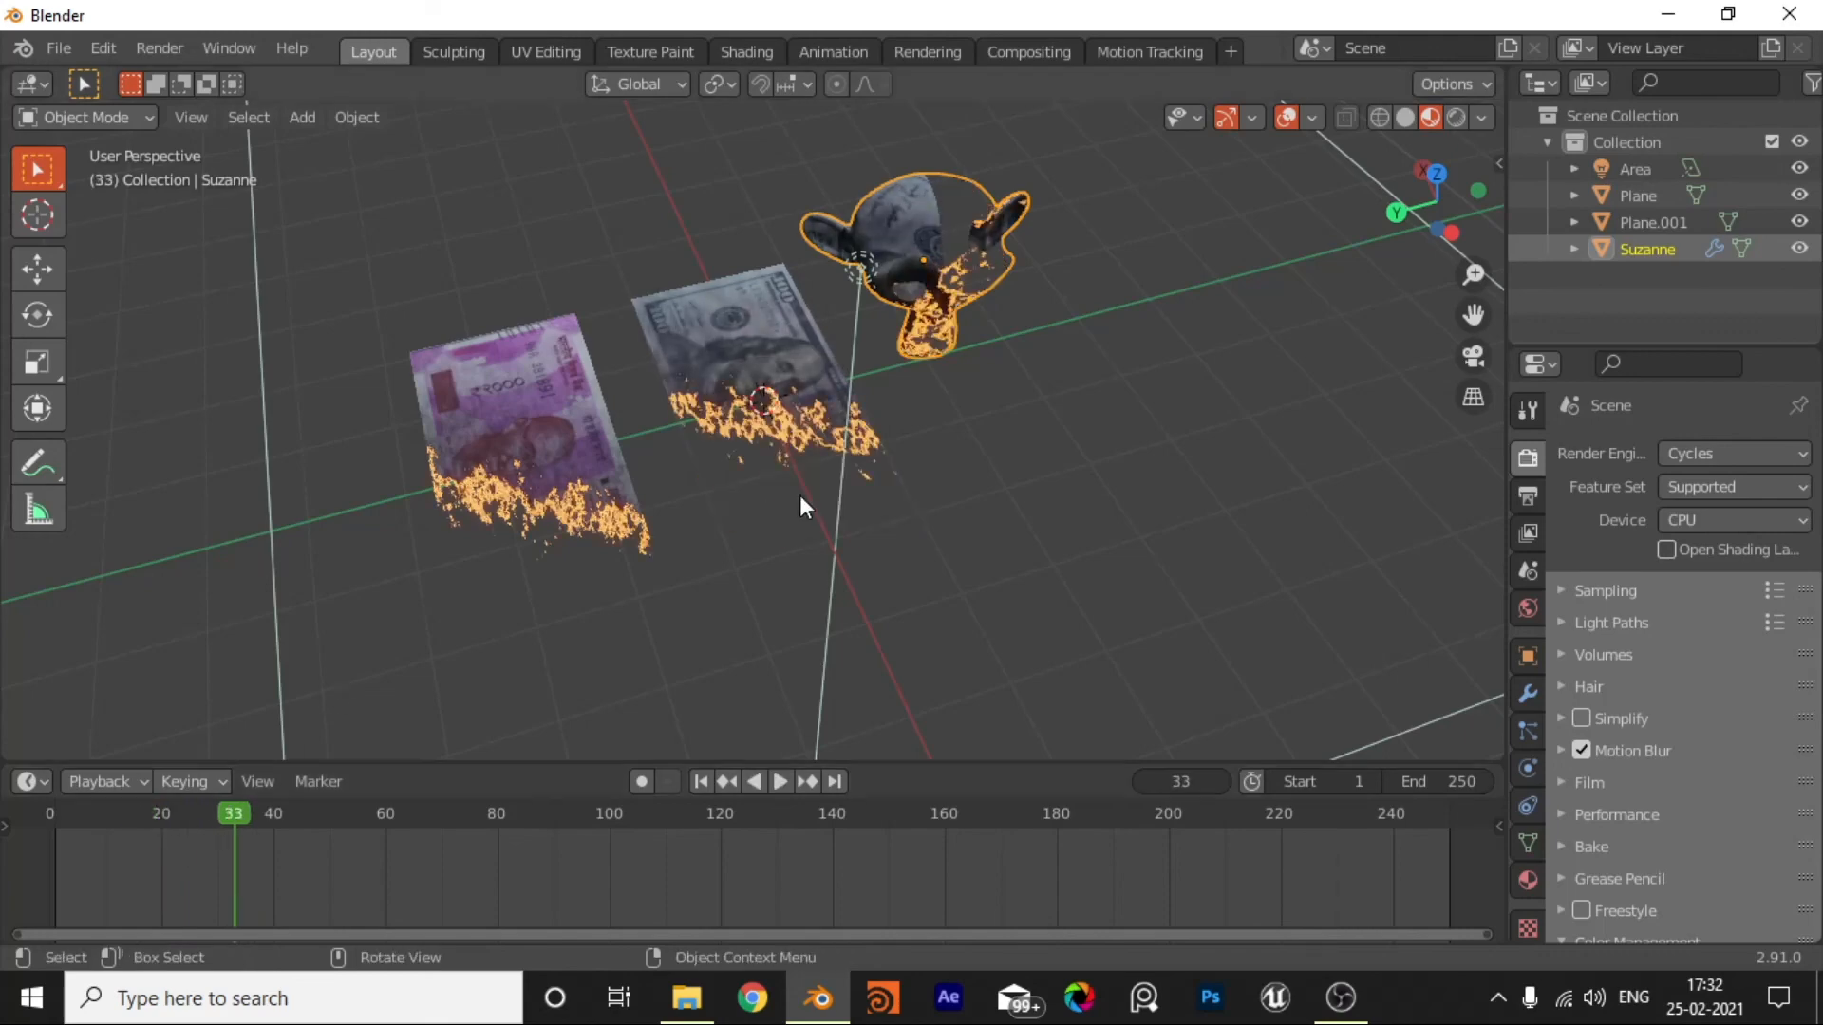
Step: Select the 2000 rupee note and open its material nodes in the Shading workspace
{"action": "middle_click_drag", "start_coordinate": [572, 509], "coordinate": [771, 509]}
{"action": "left_click", "coordinate": [535, 517]}
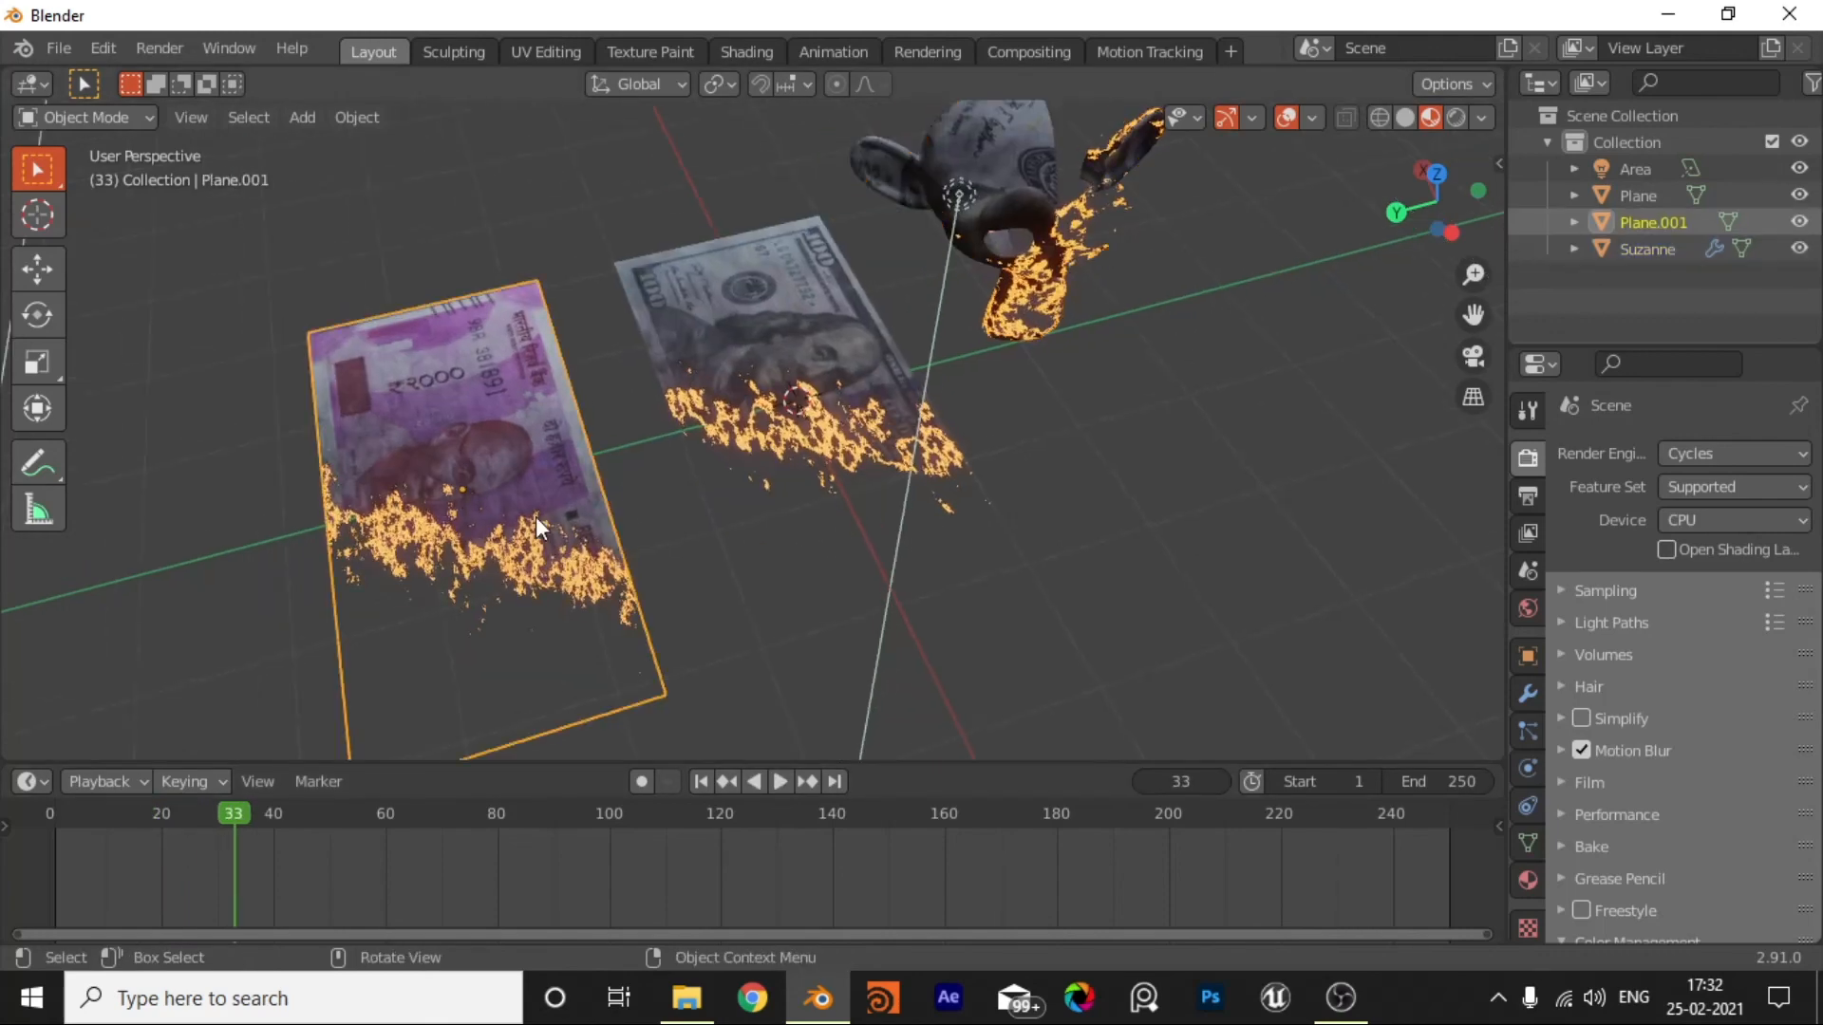
{"action": "key", "text": "KP_Decimal"}
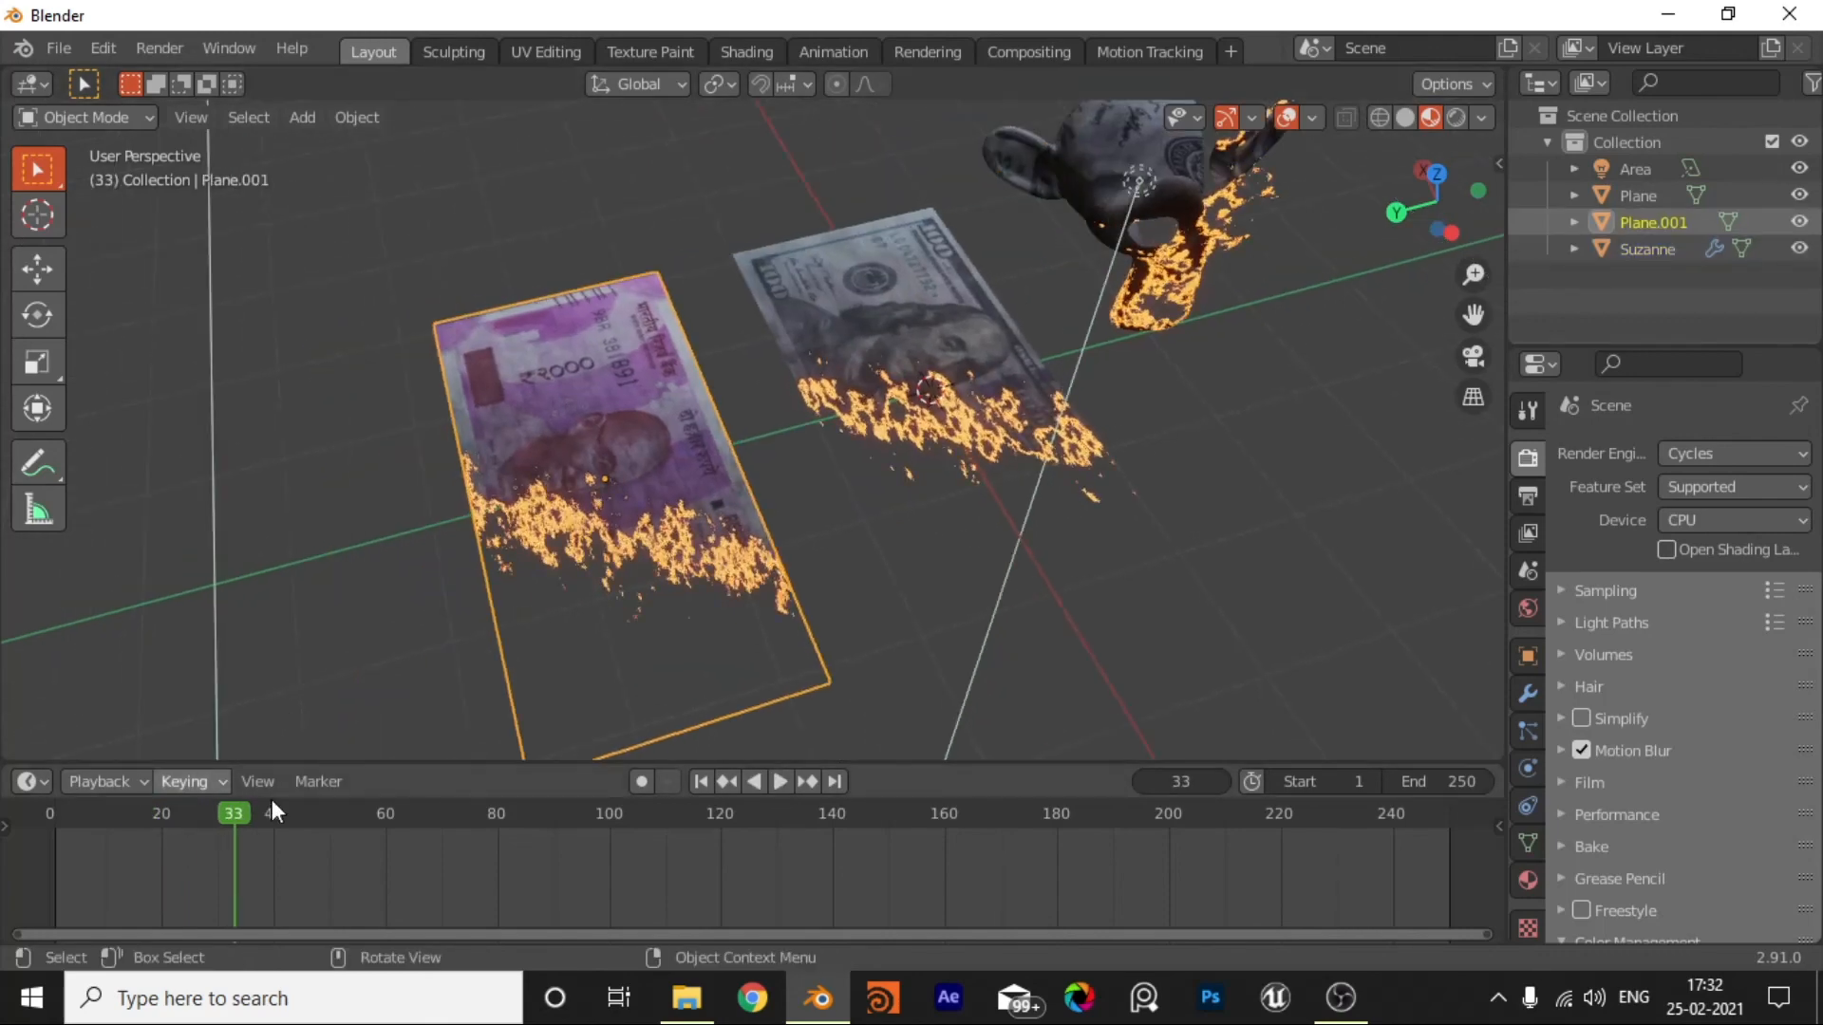
{"action": "left_click", "coordinate": [746, 52]}
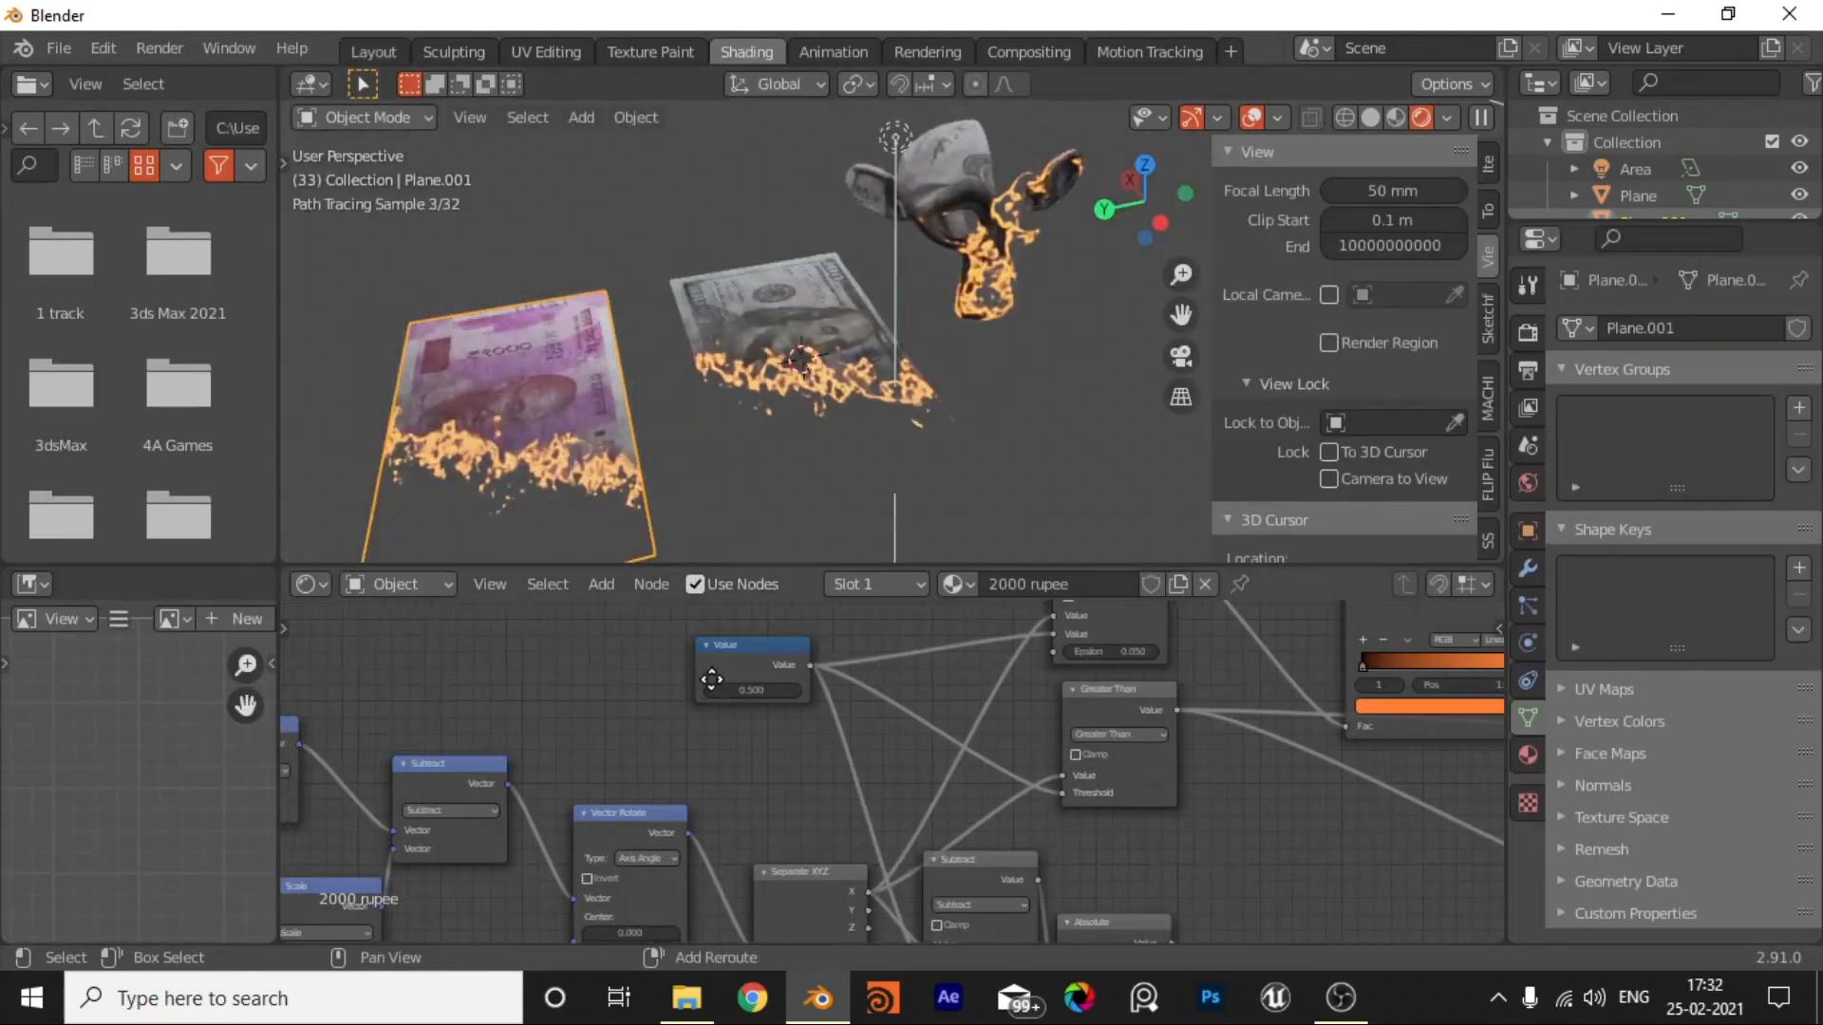
Step: Drive the Value node of the 2000 rupee material with the expression #frame/60
{"action": "scroll", "coordinate": [727, 707], "scroll_direction": "up", "scroll_amount": 5}
{"action": "scroll", "coordinate": [746, 798], "scroll_direction": "up", "scroll_amount": 2}
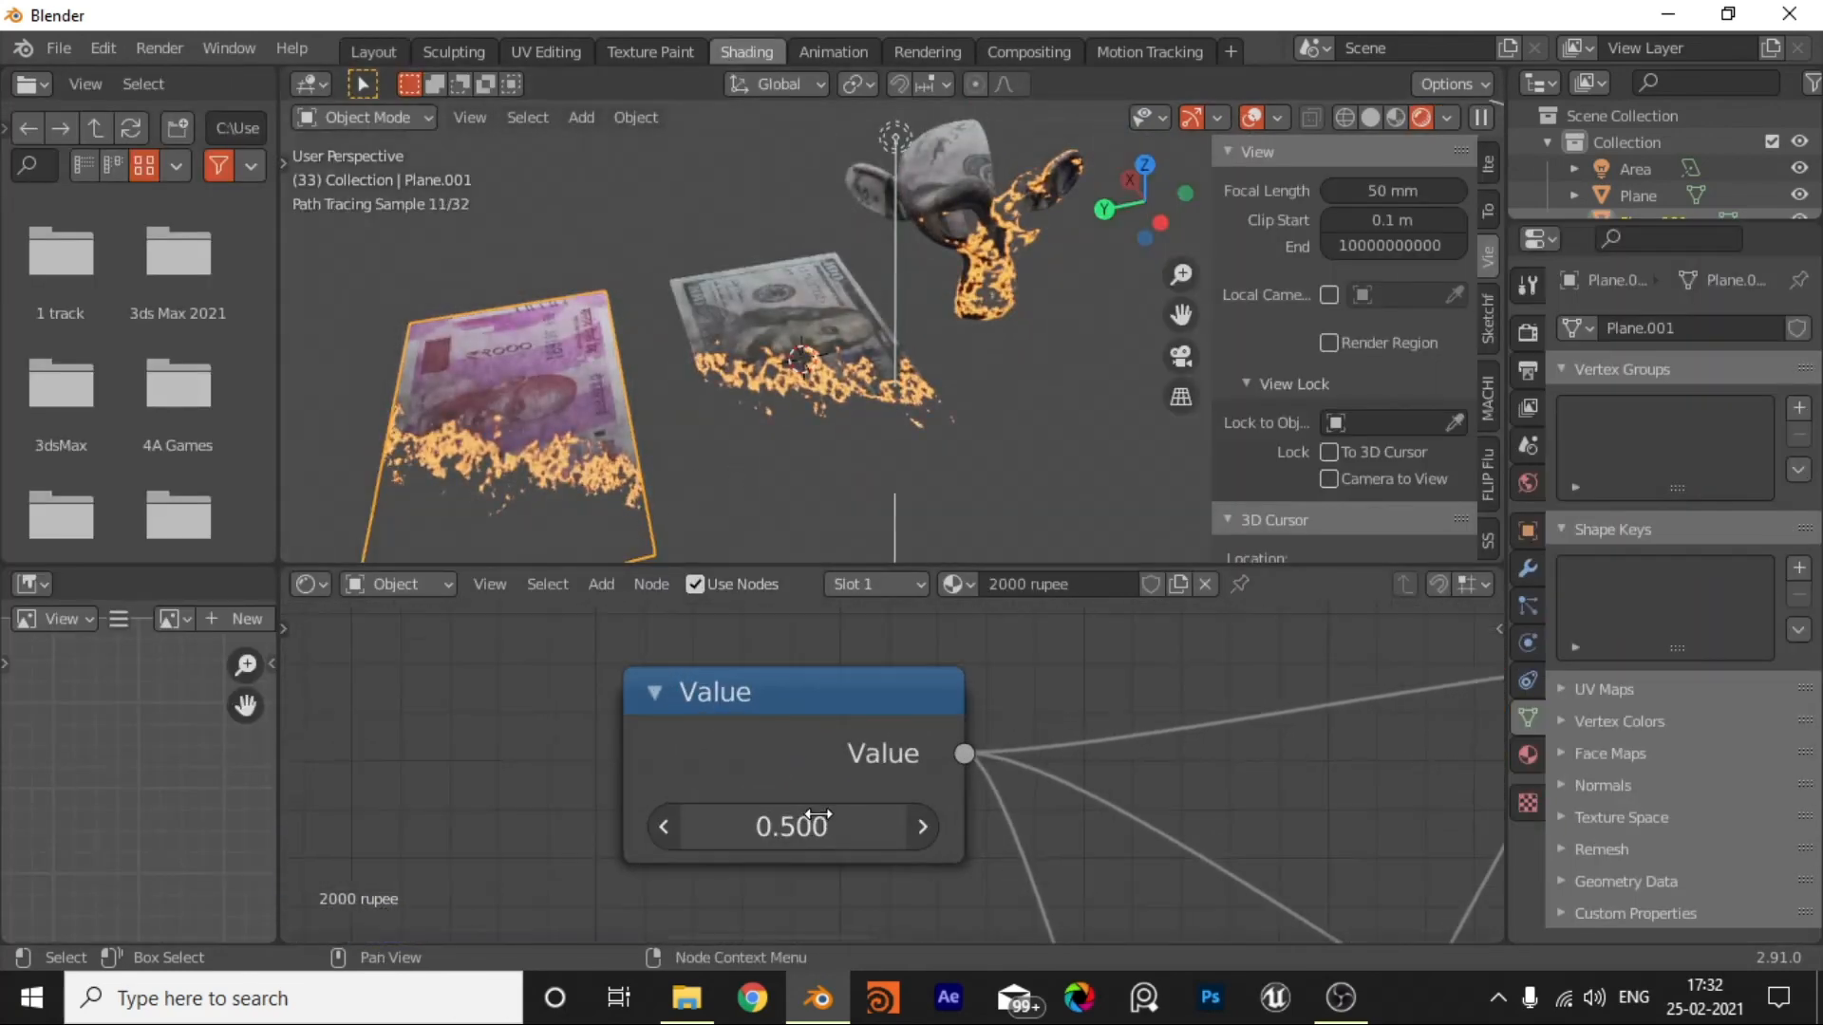
{"action": "left_click", "coordinate": [810, 828]}
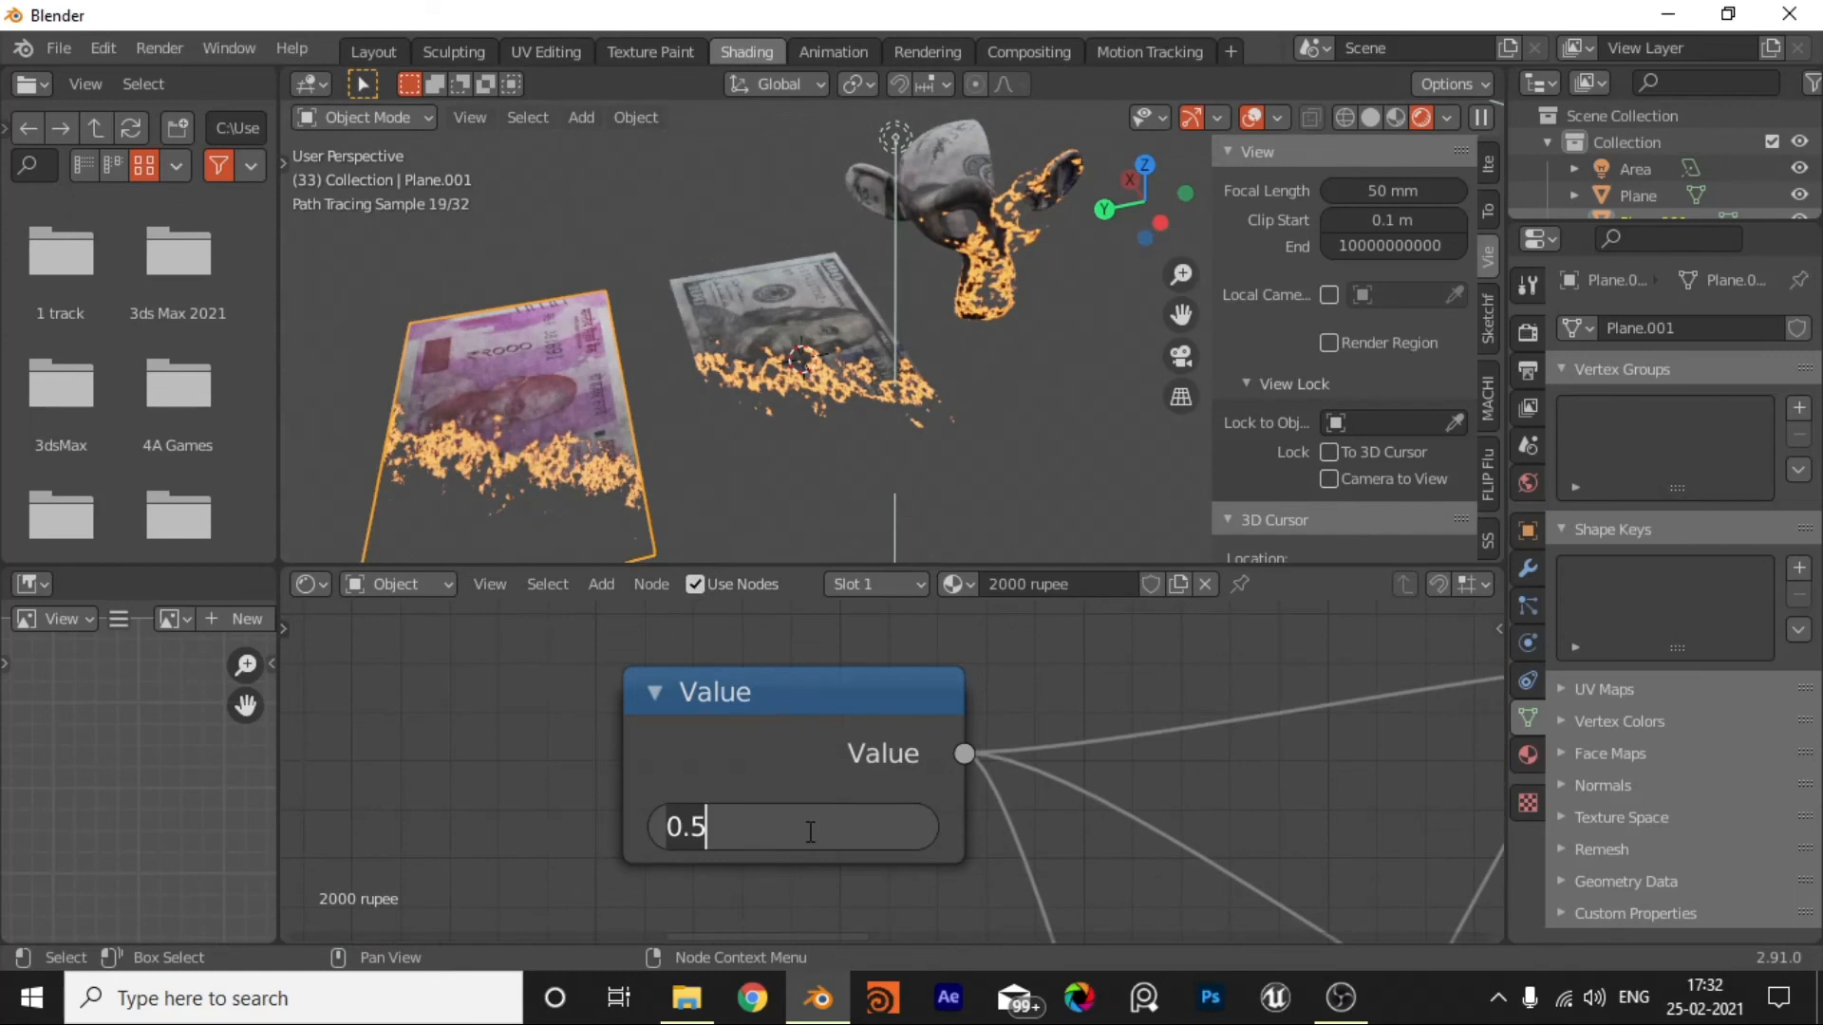
{"action": "key", "text": "Return"}
{"action": "left_click", "coordinate": [873, 841]}
{"action": "type", "text": "#"}
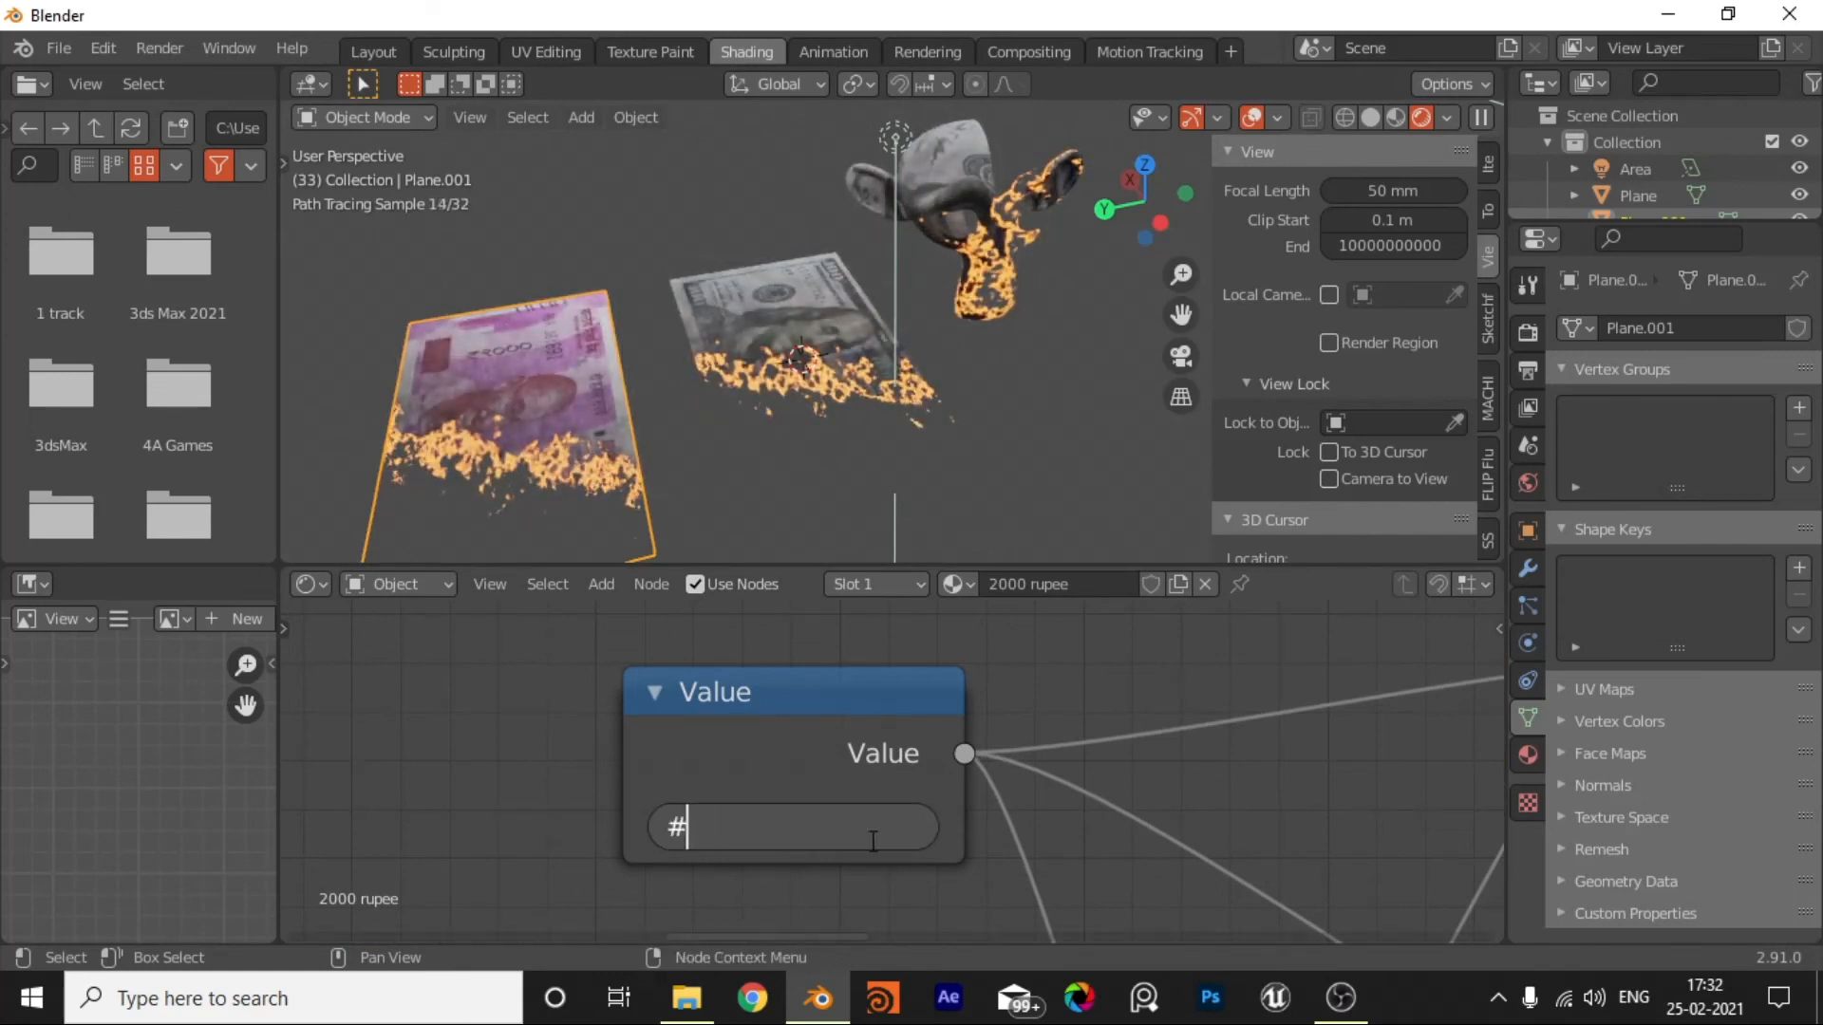
{"action": "type", "text": "frame/"}
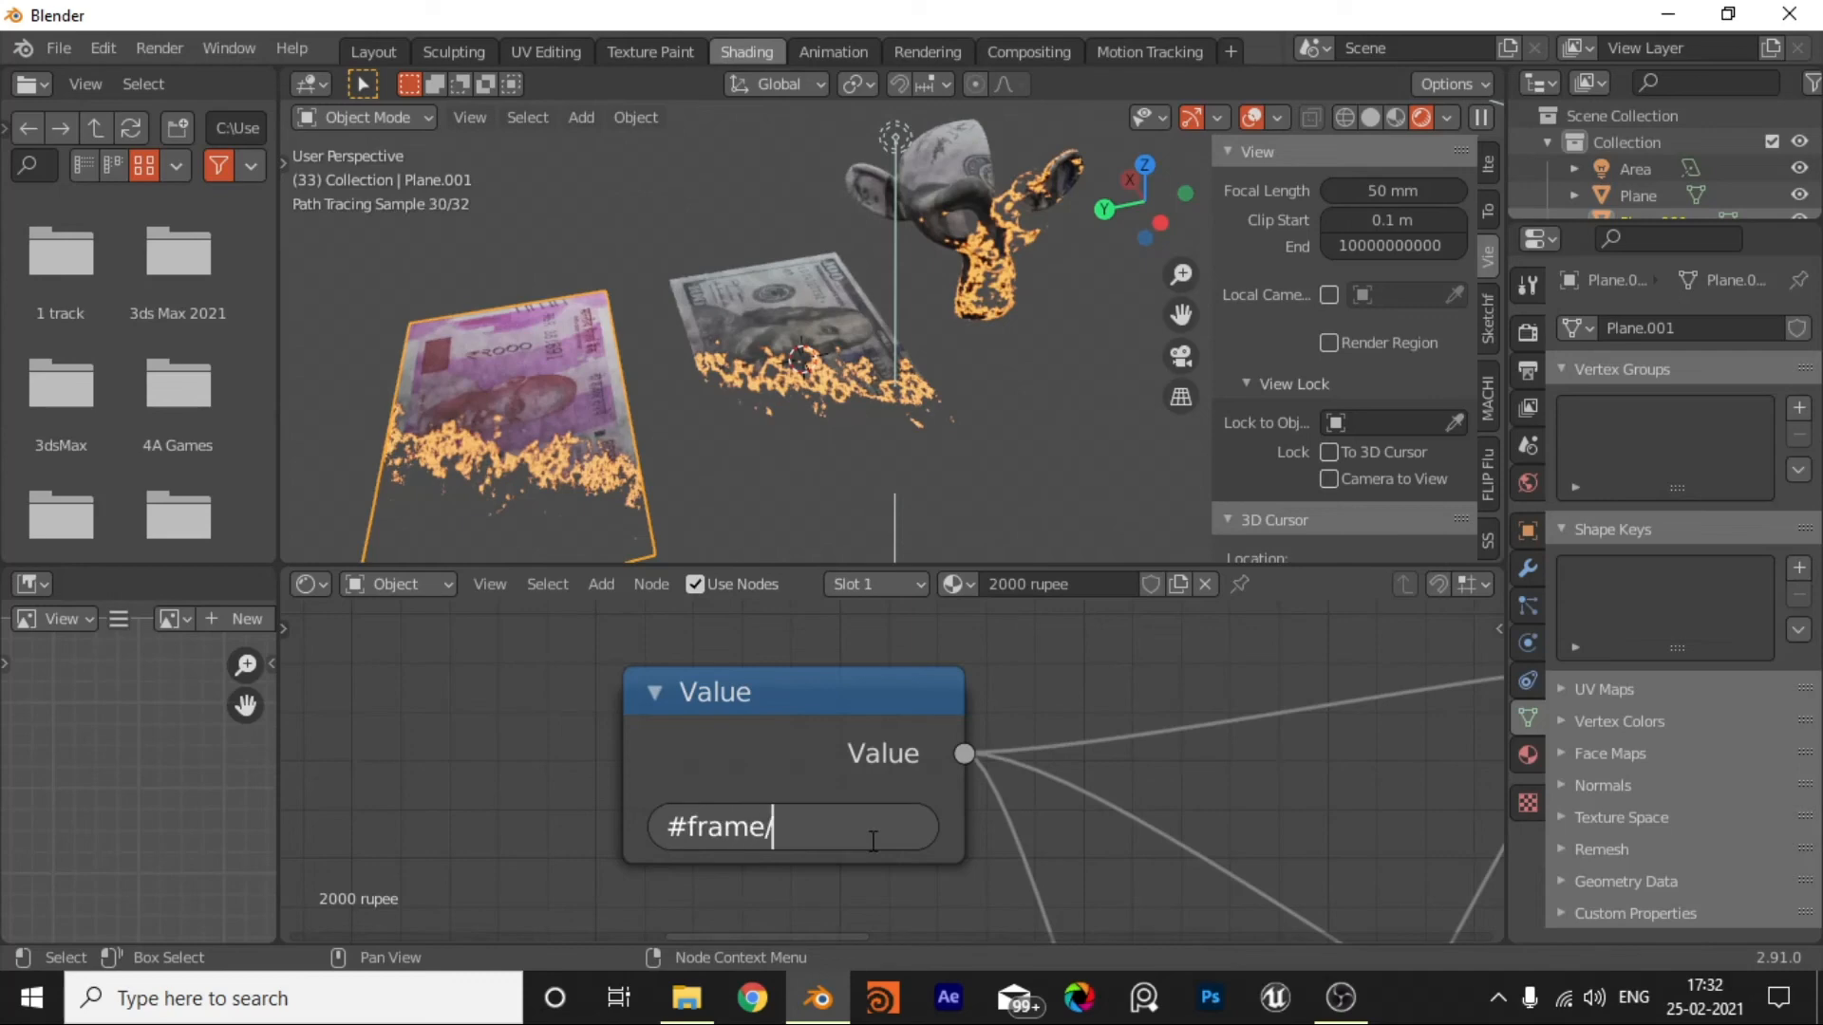
{"action": "type", "text": "60"}
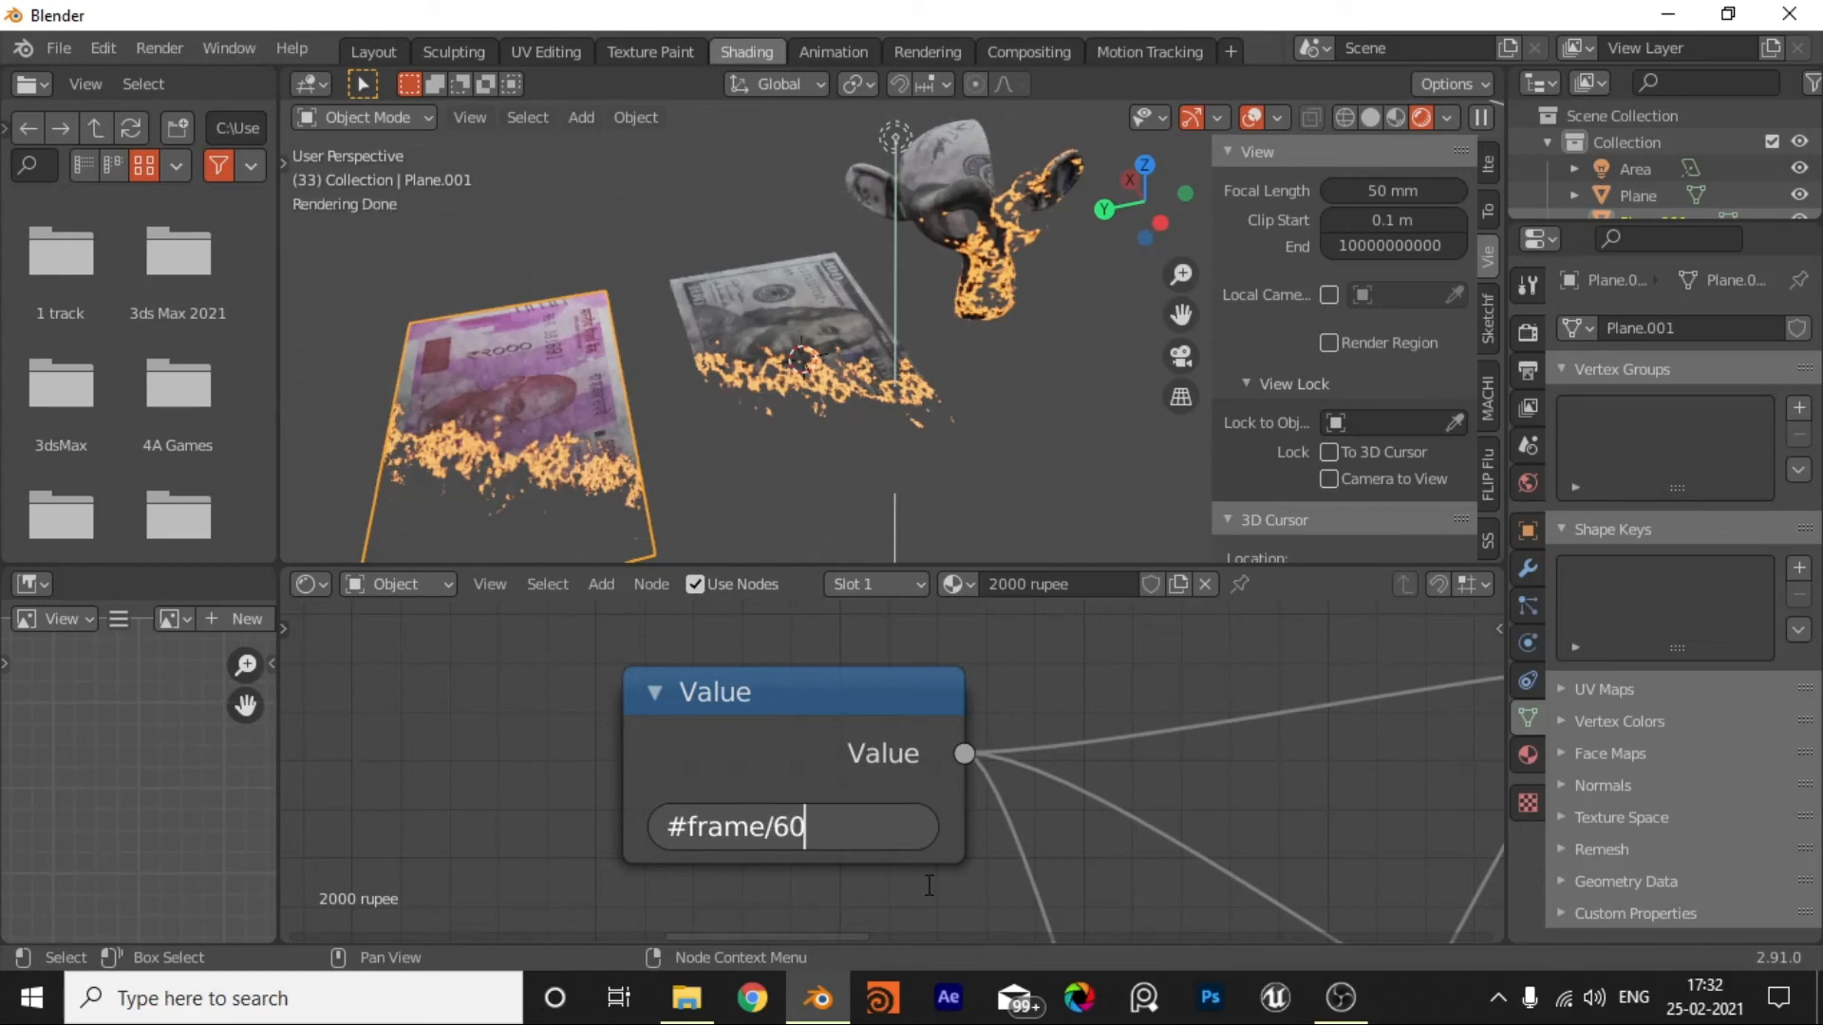
{"action": "key", "text": "Return"}
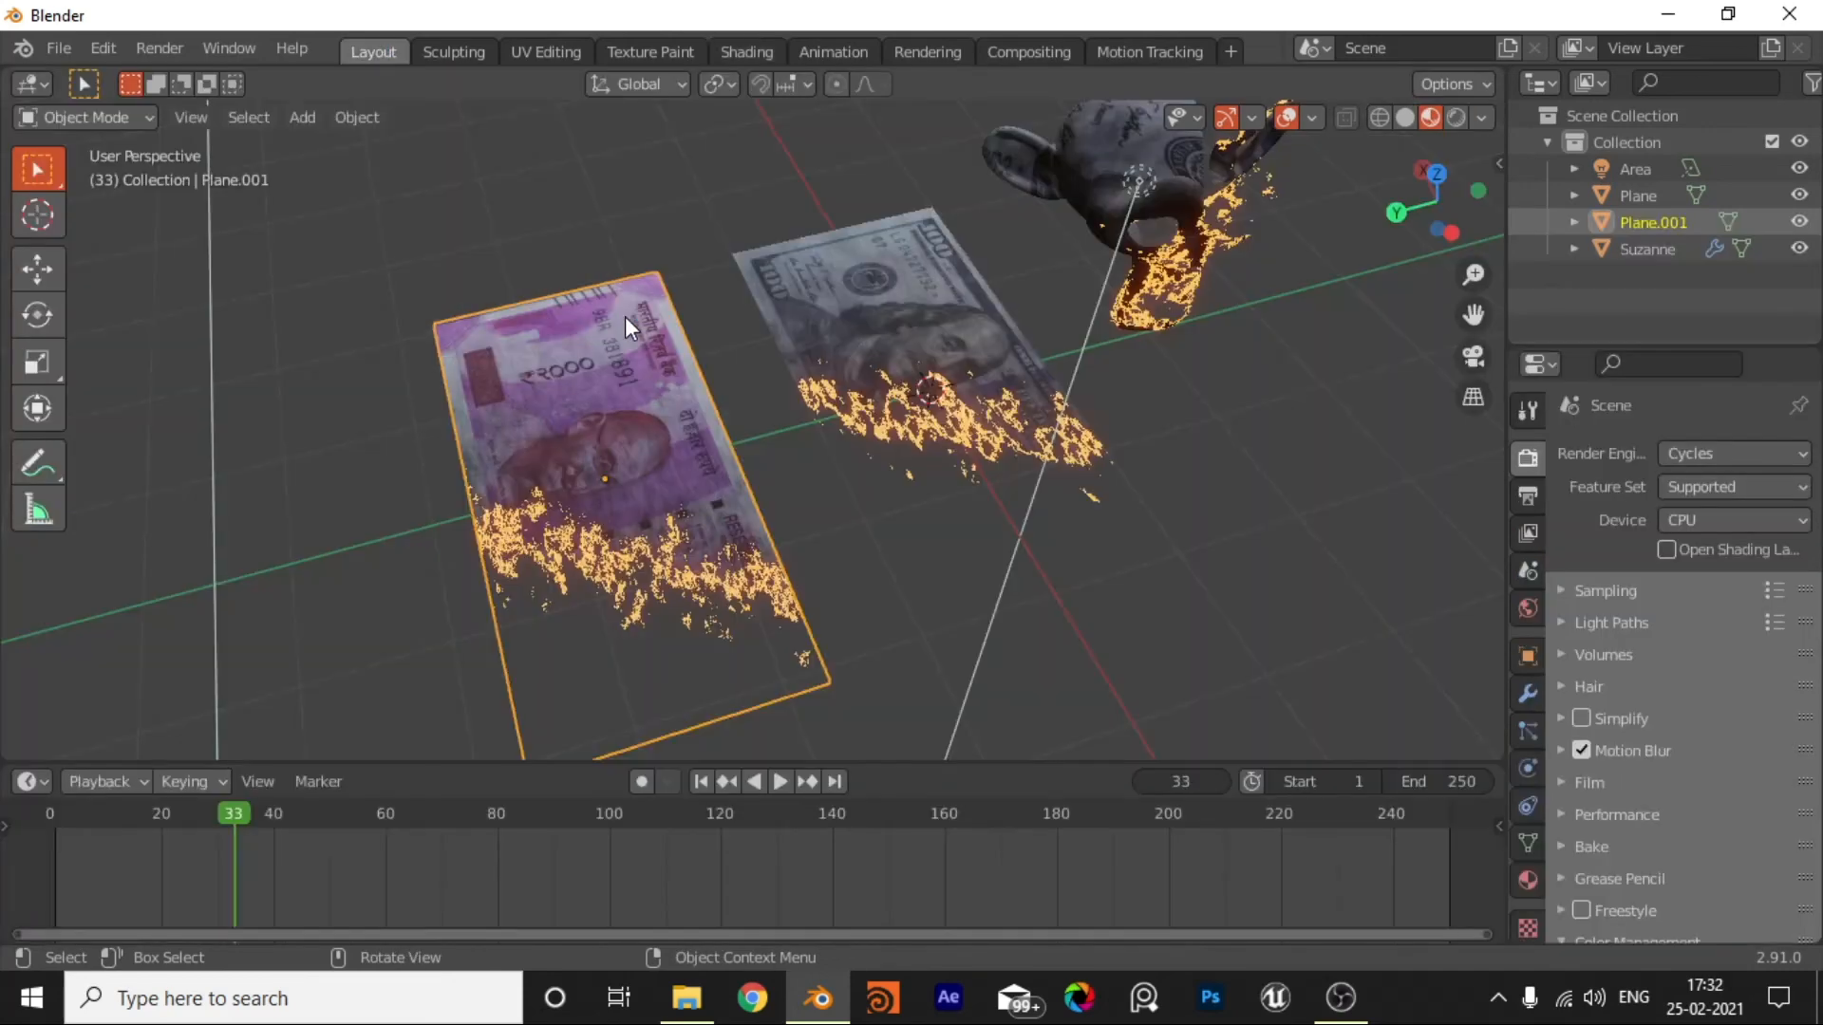
Step: Add a camera, align it to the current view and adjust its framing around both notes and the monkey head
{"action": "mouse_move", "coordinate": [729, 429]}
{"action": "middle_mouse_down"}
{"action": "mouse_move", "coordinate": [777, 520]}
{"action": "mouse_move", "coordinate": [937, 522]}
{"action": "mouse_move", "coordinate": [920, 504]}
{"action": "mouse_move", "coordinate": [947, 530]}
{"action": "mouse_move", "coordinate": [1022, 480]}
{"action": "mouse_move", "coordinate": [1007, 480]}
{"action": "middle_mouse_up"}
{"action": "key", "text": "shift+a"}
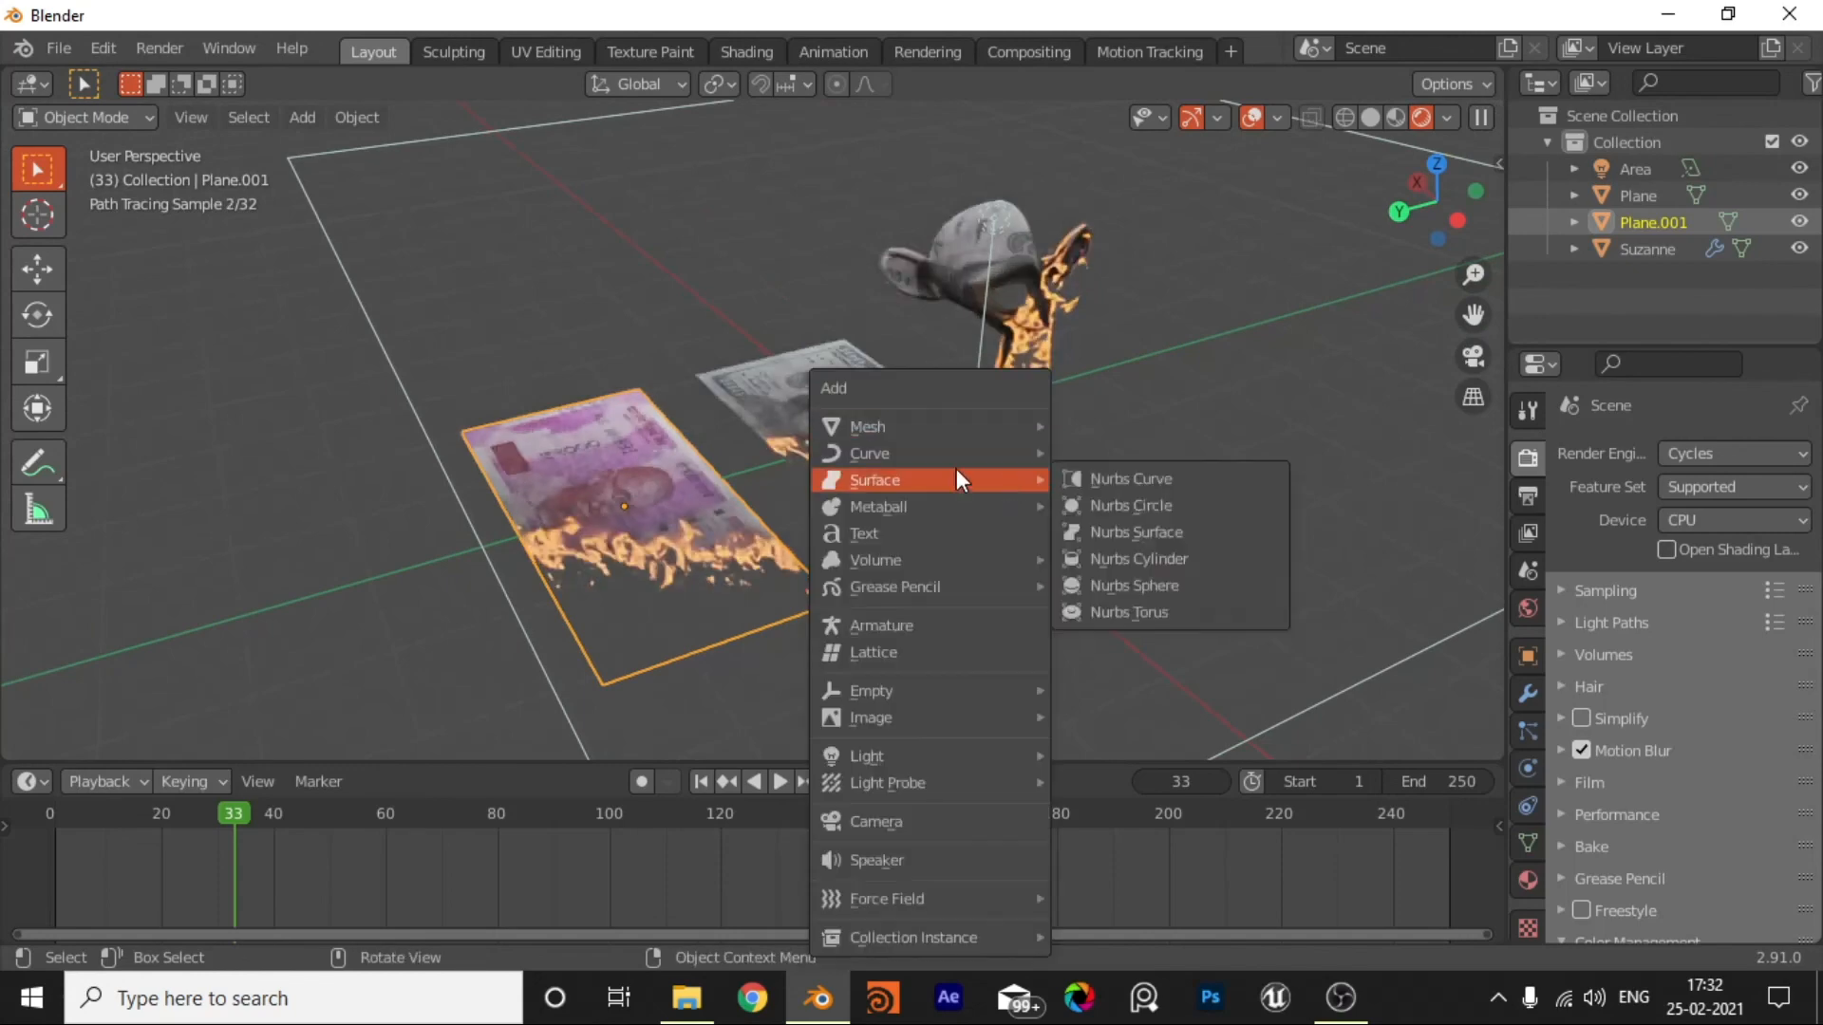
{"action": "left_click", "coordinate": [893, 817]}
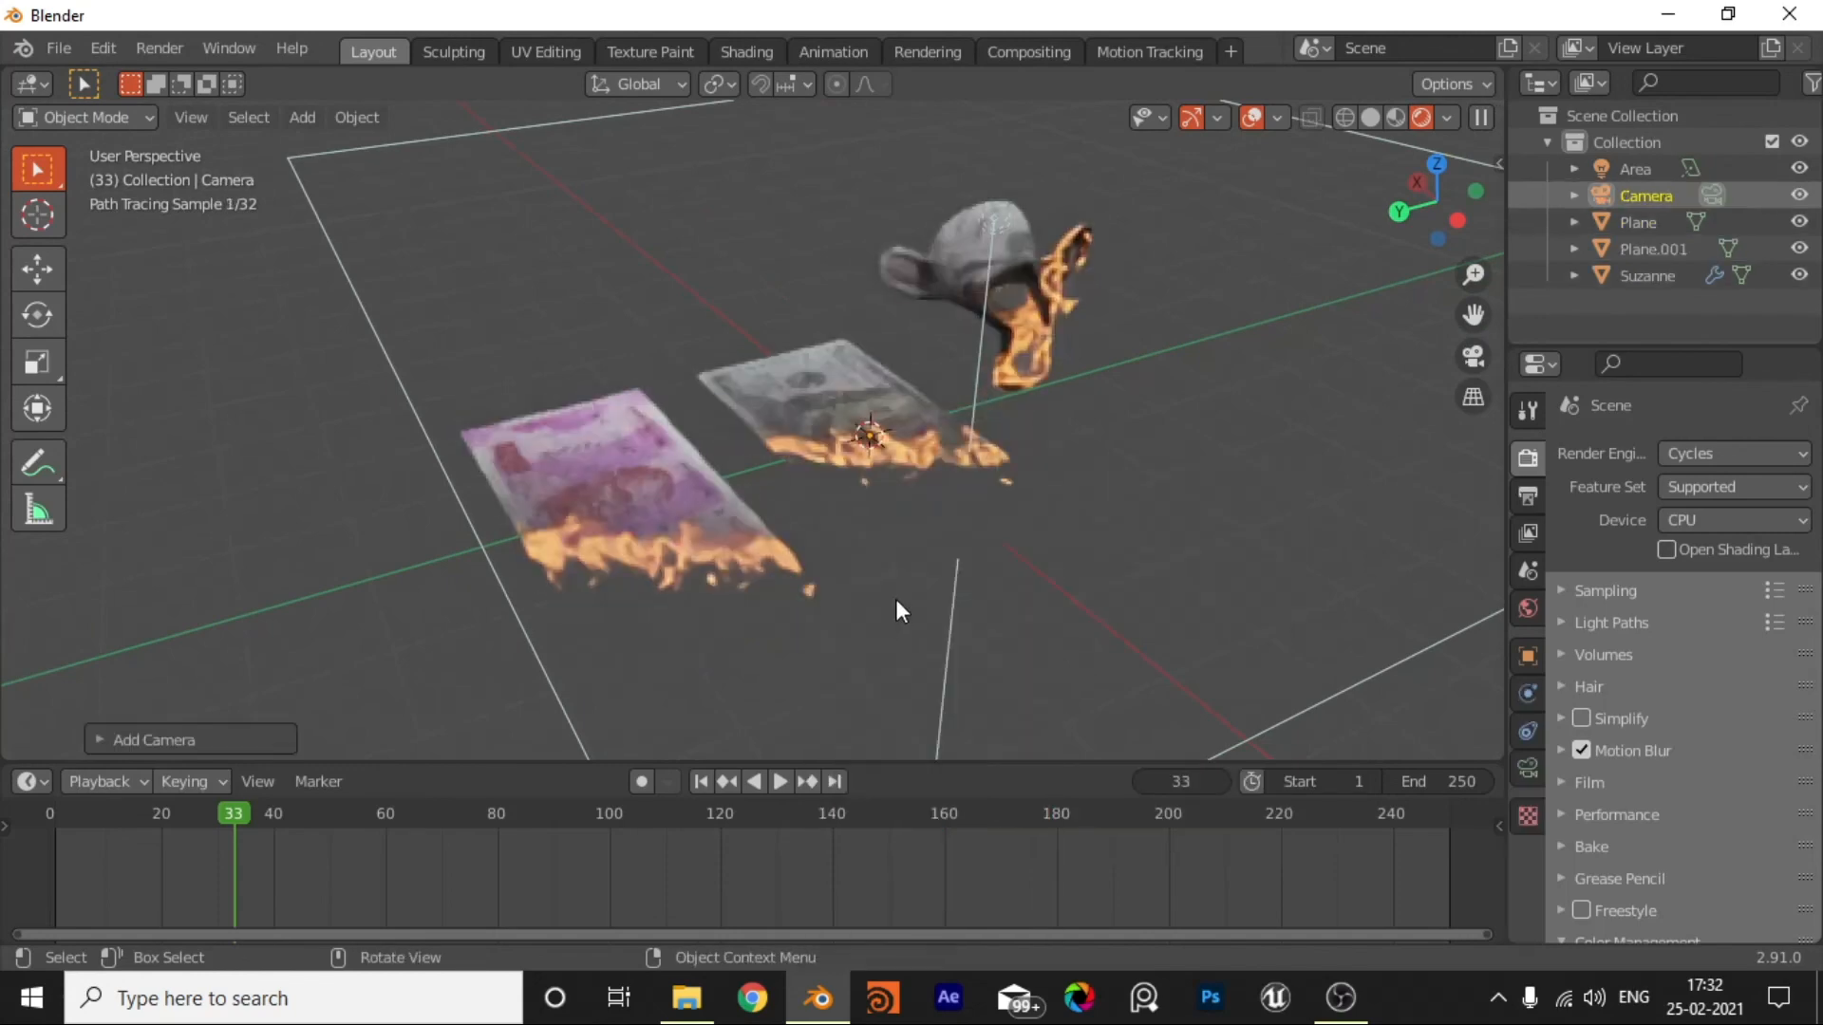
{"action": "key", "text": "ctrl+alt+KP_0"}
{"action": "key", "text": "shift+grave"}
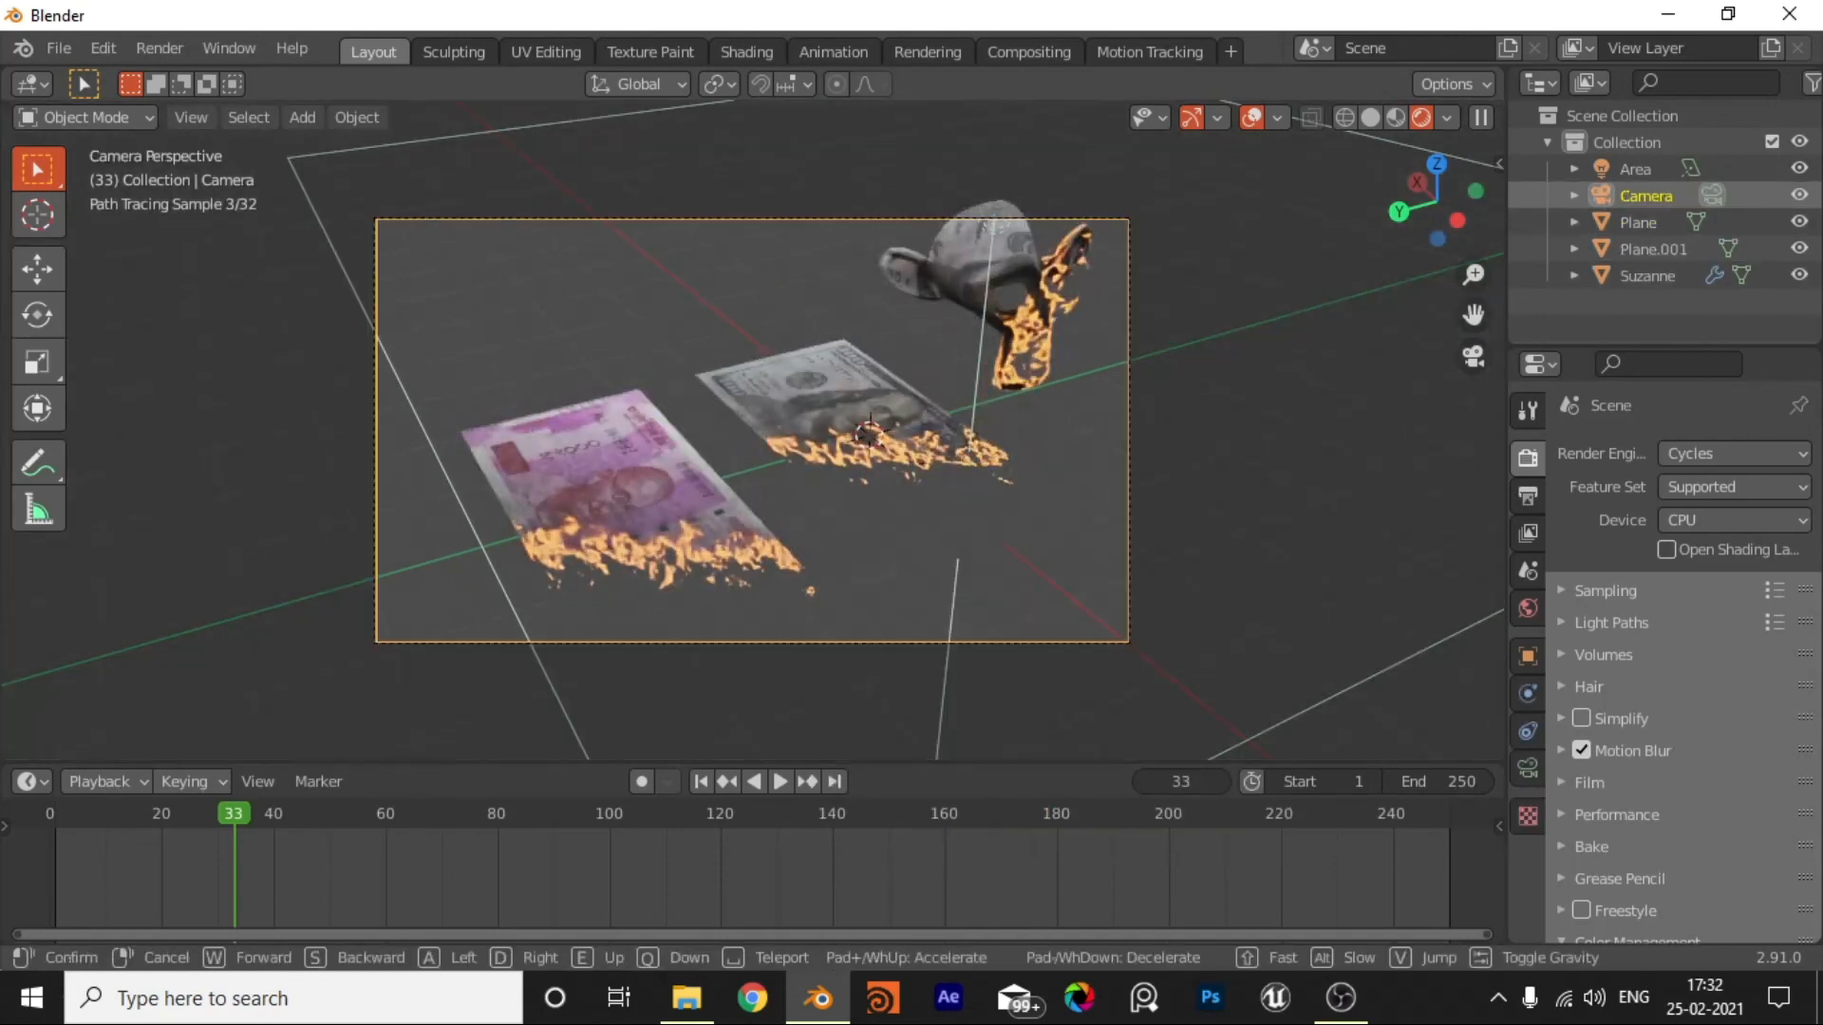
{"action": "left_click", "coordinate": [851, 475]}
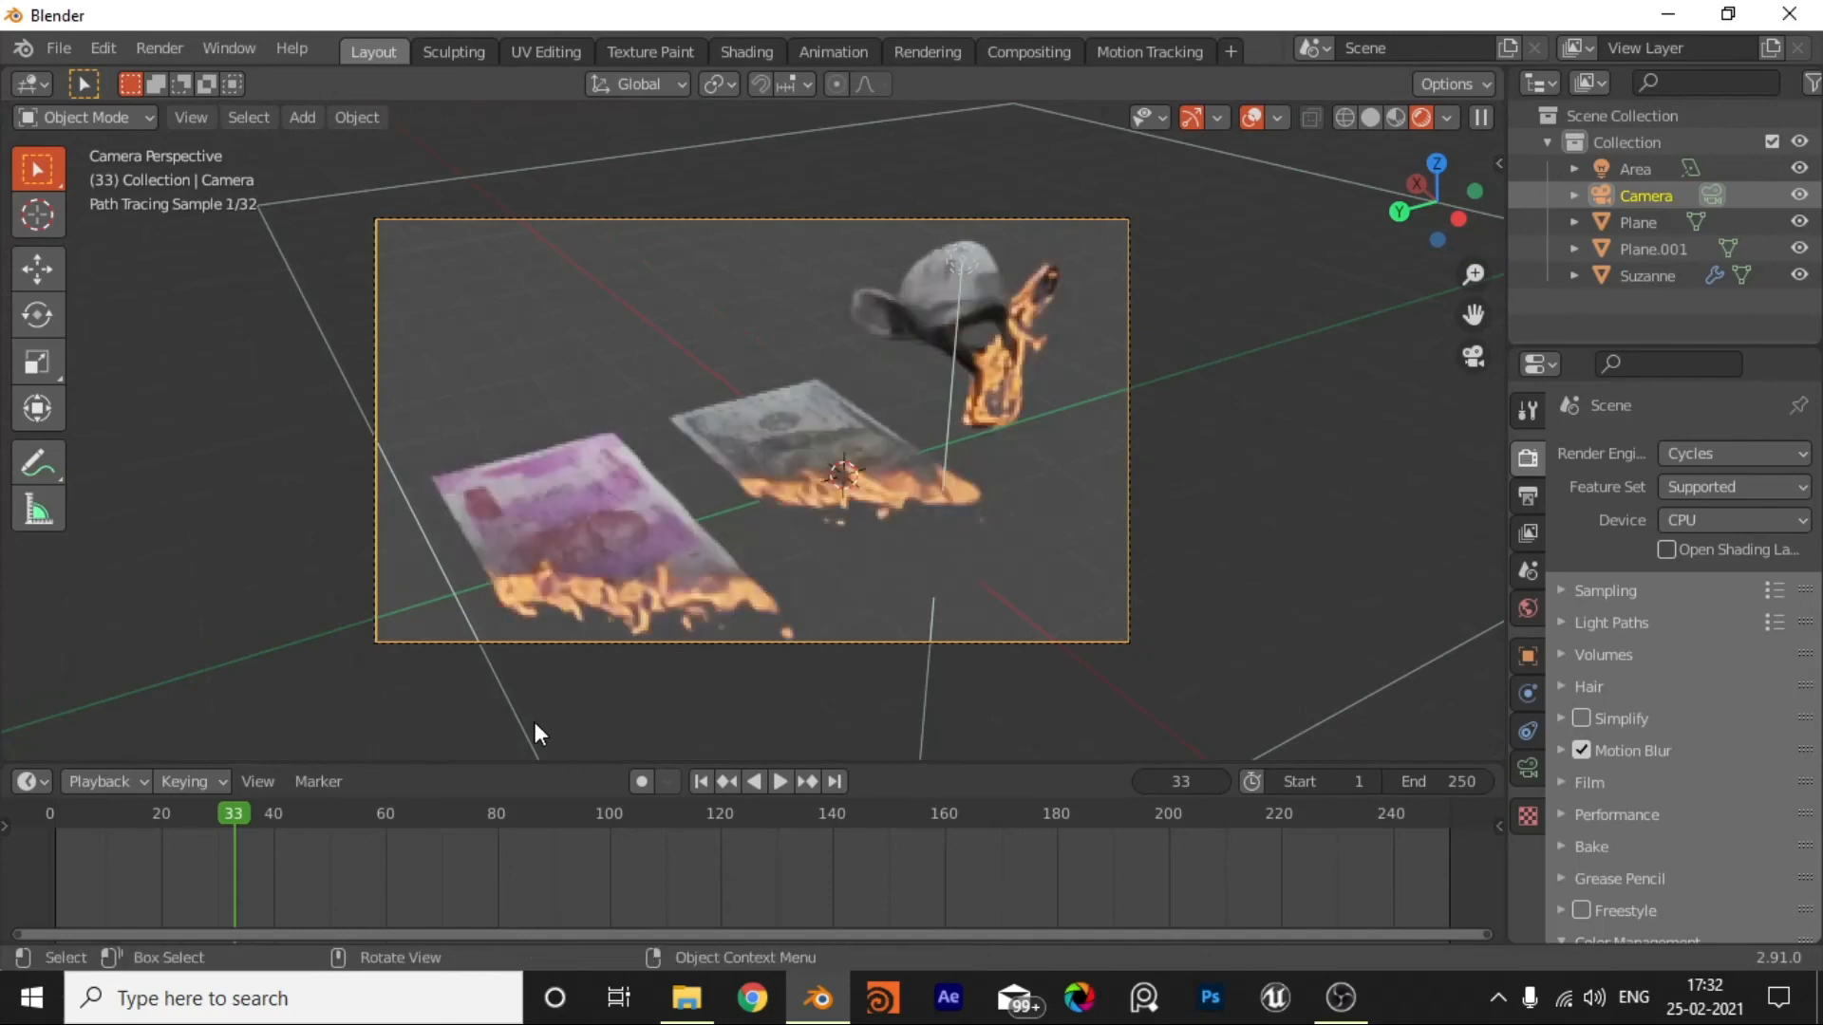
Step: Start rendering frame 33 from the camera, and enable render denoising with NLM in the sampling settings
{"action": "key", "text": "F12"}
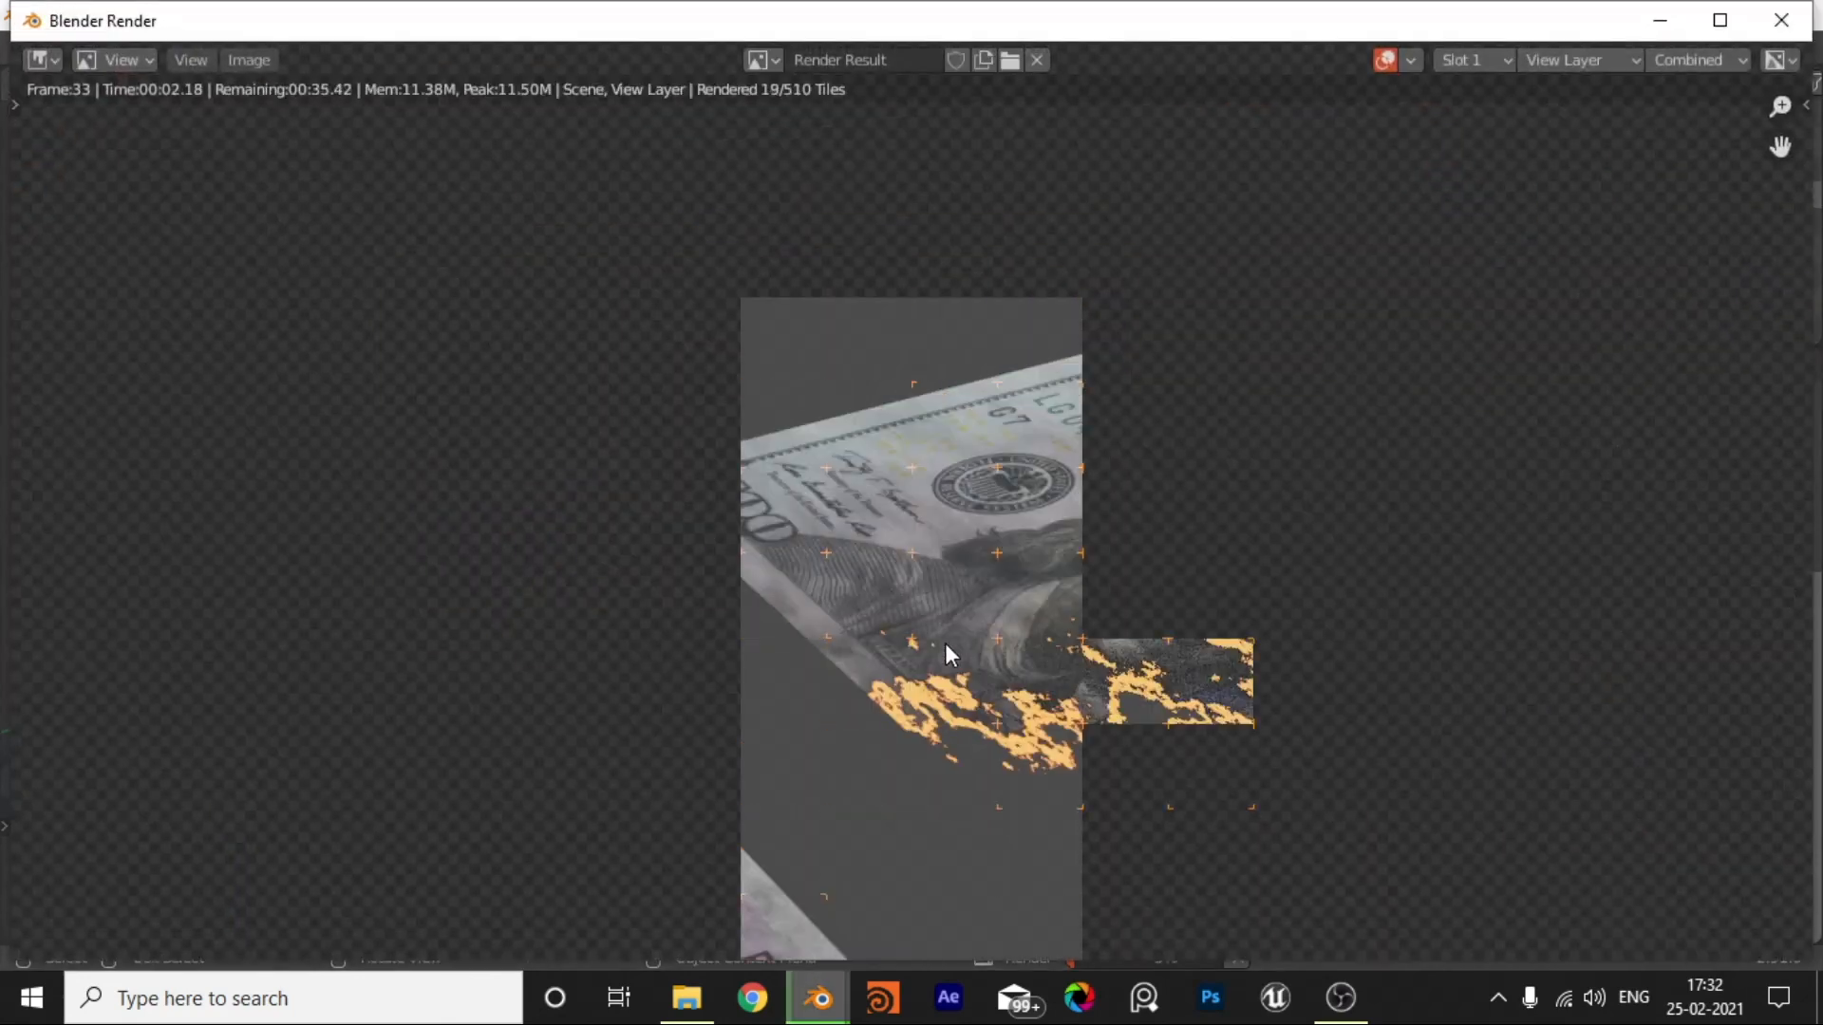
{"action": "left_click", "coordinate": [1677, 27]}
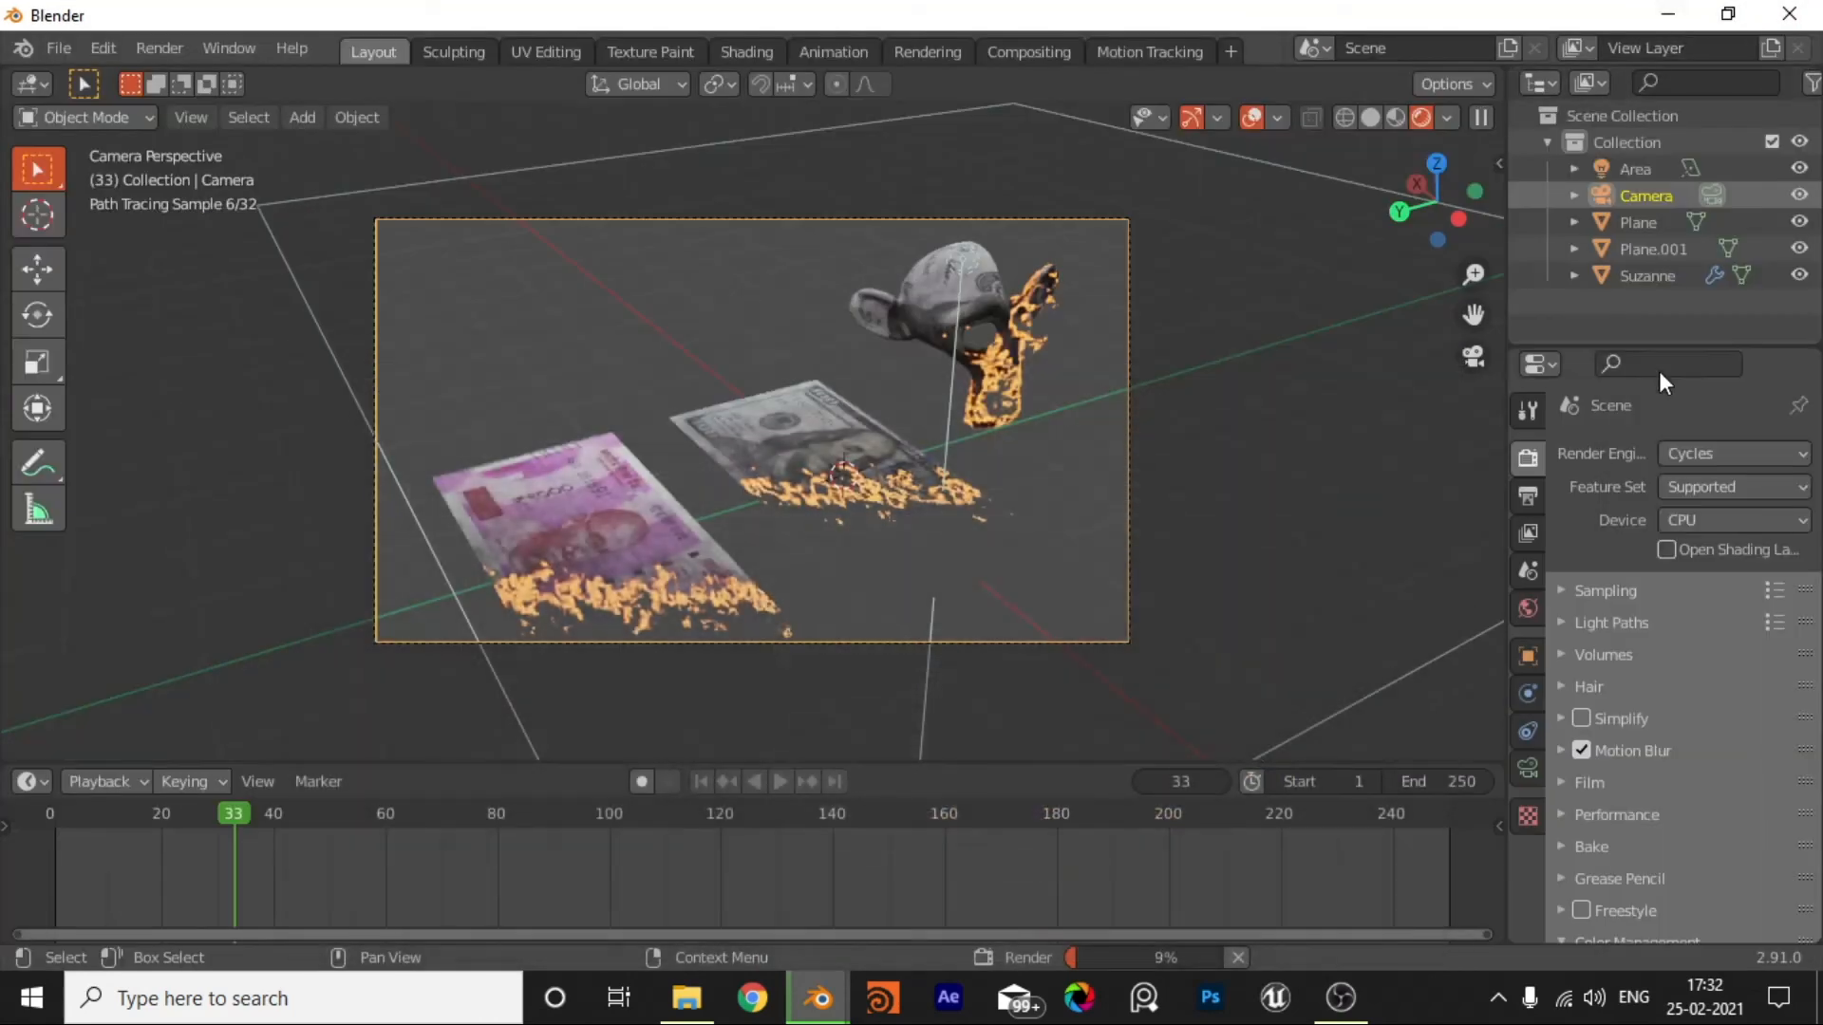
{"action": "left_click", "coordinate": [1577, 591]}
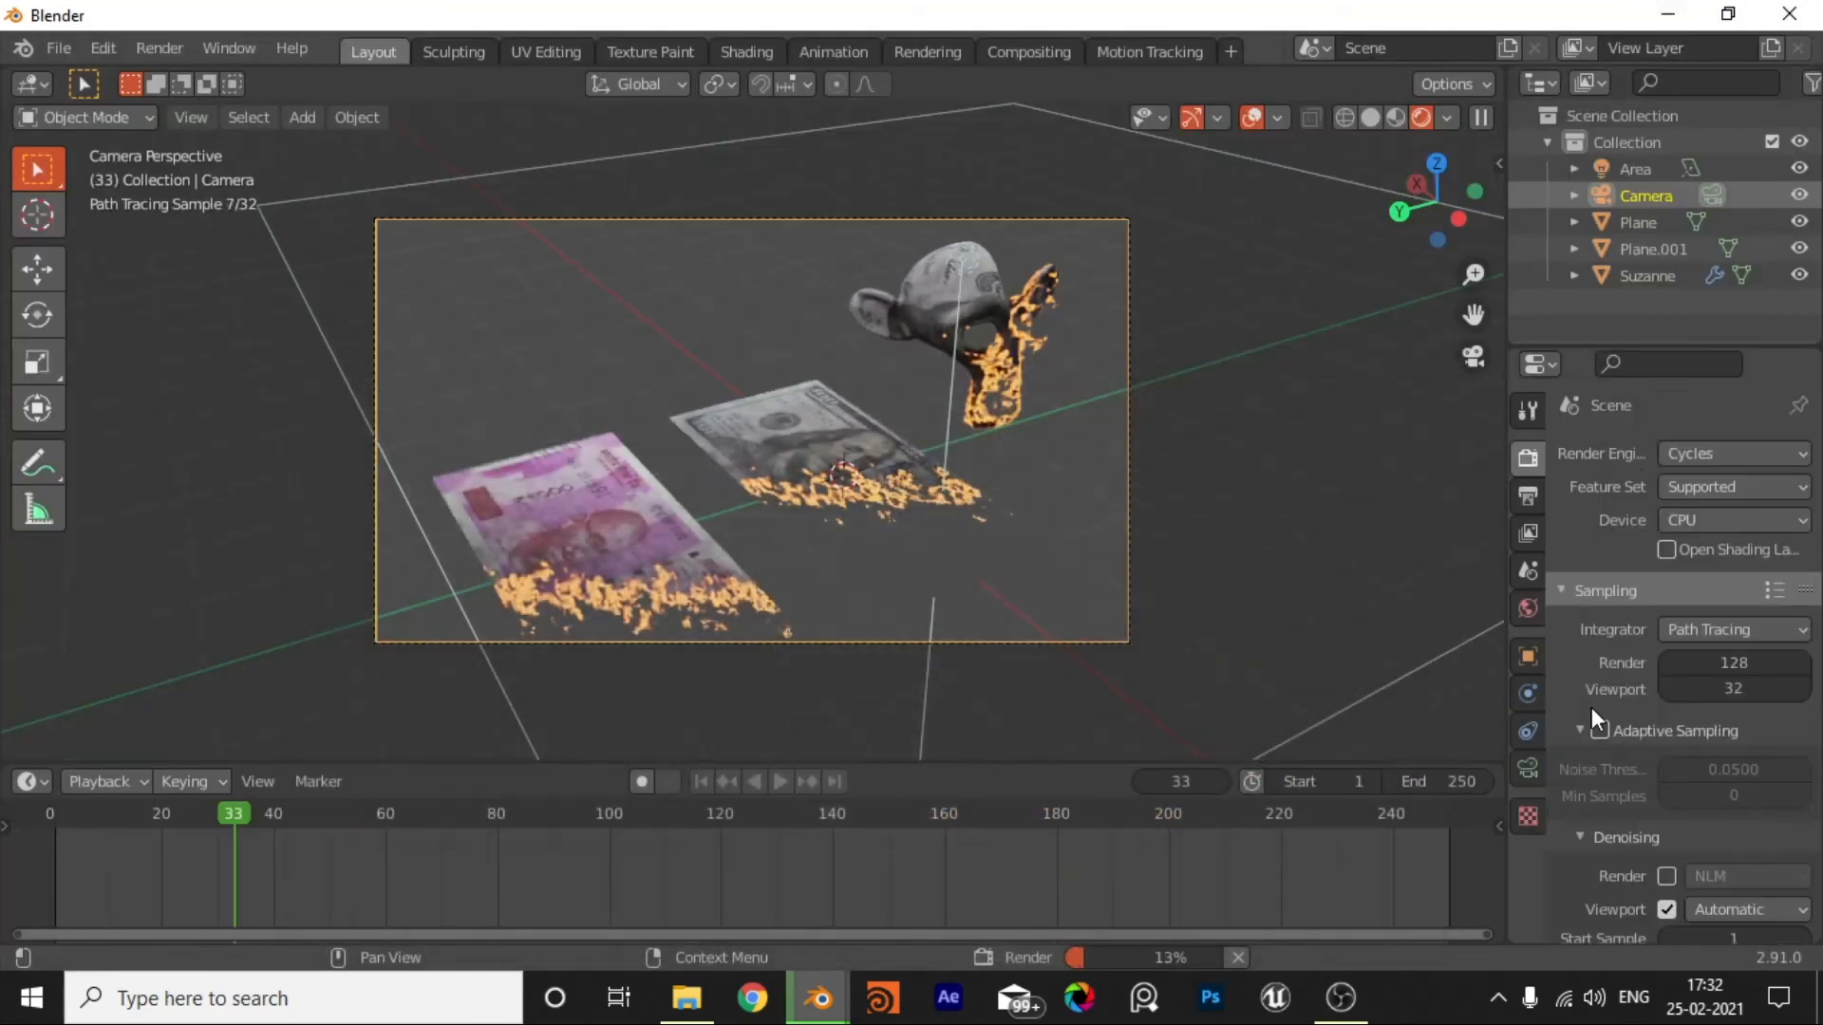
{"action": "left_click", "coordinate": [1579, 730]}
{"action": "left_click", "coordinate": [1666, 801]}
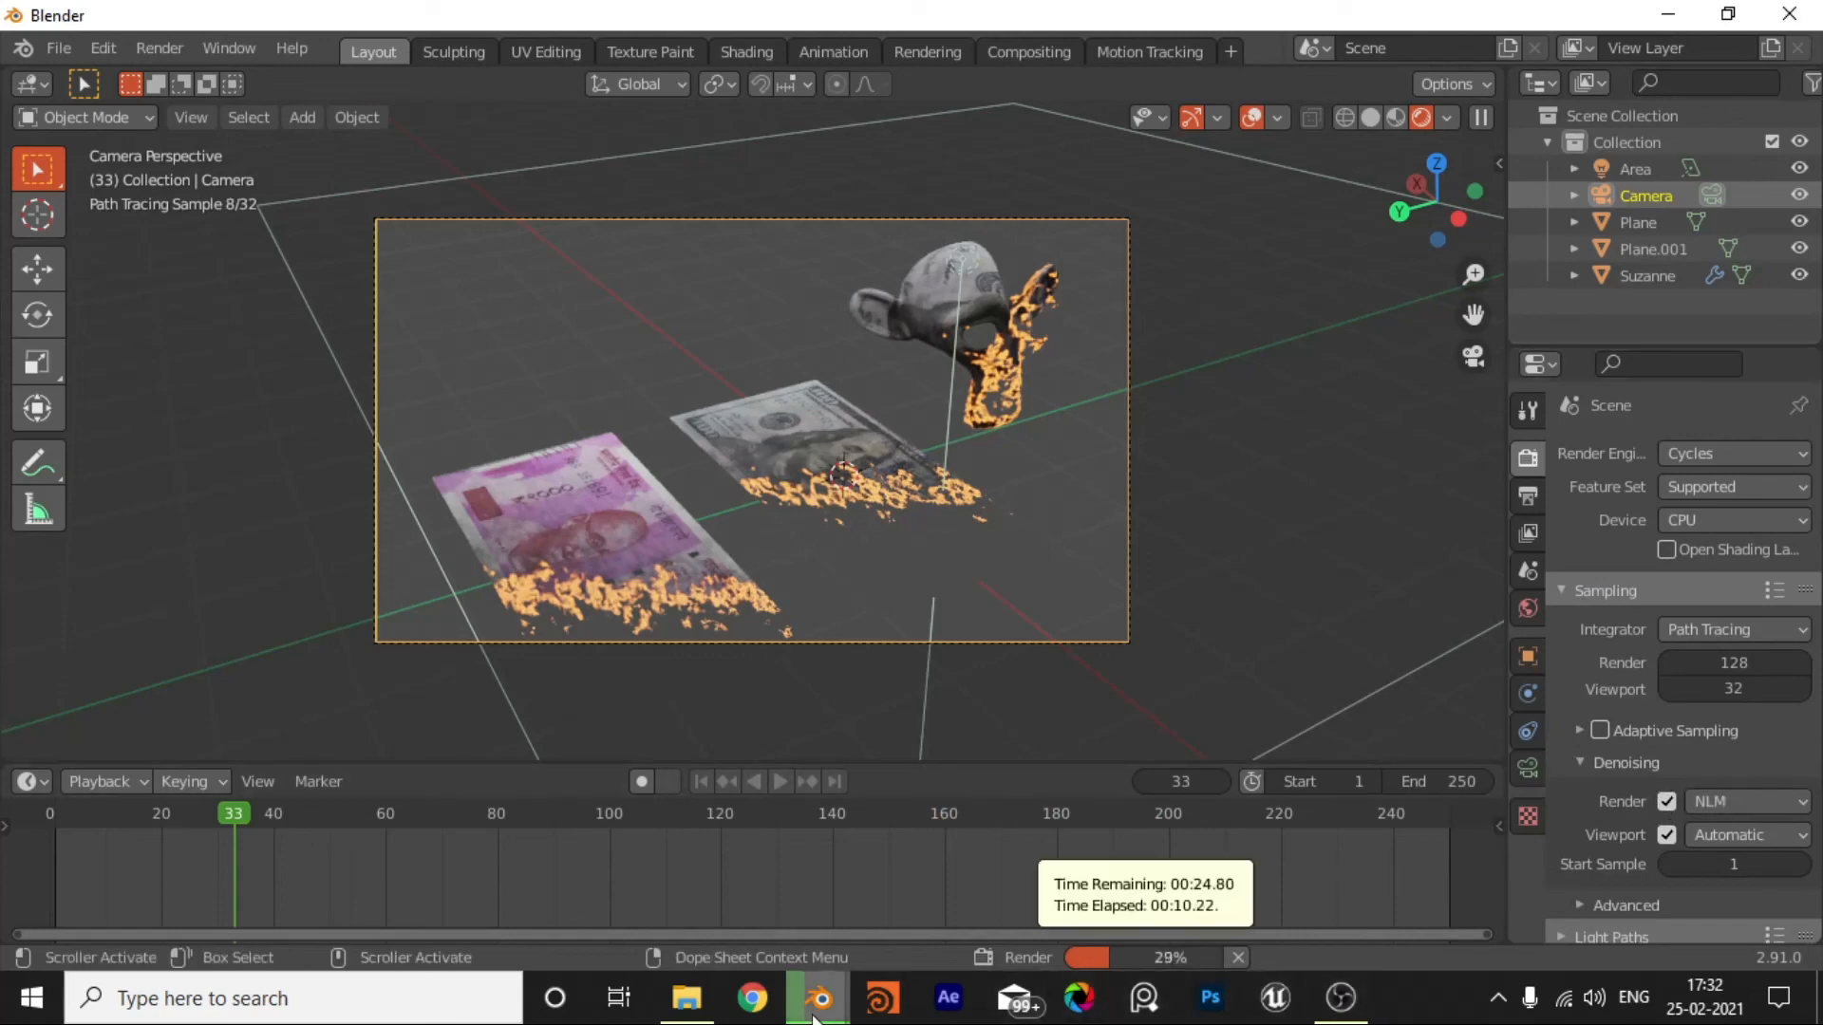
Step: Examine the burning notes and monkey head in the render result up close and as a whole, and close the render window
{"action": "mouse_move", "coordinate": [819, 997]}
{"action": "left_click", "coordinate": [931, 904]}
{"action": "scroll", "coordinate": [1002, 700], "scroll_direction": "down", "scroll_amount": 5}
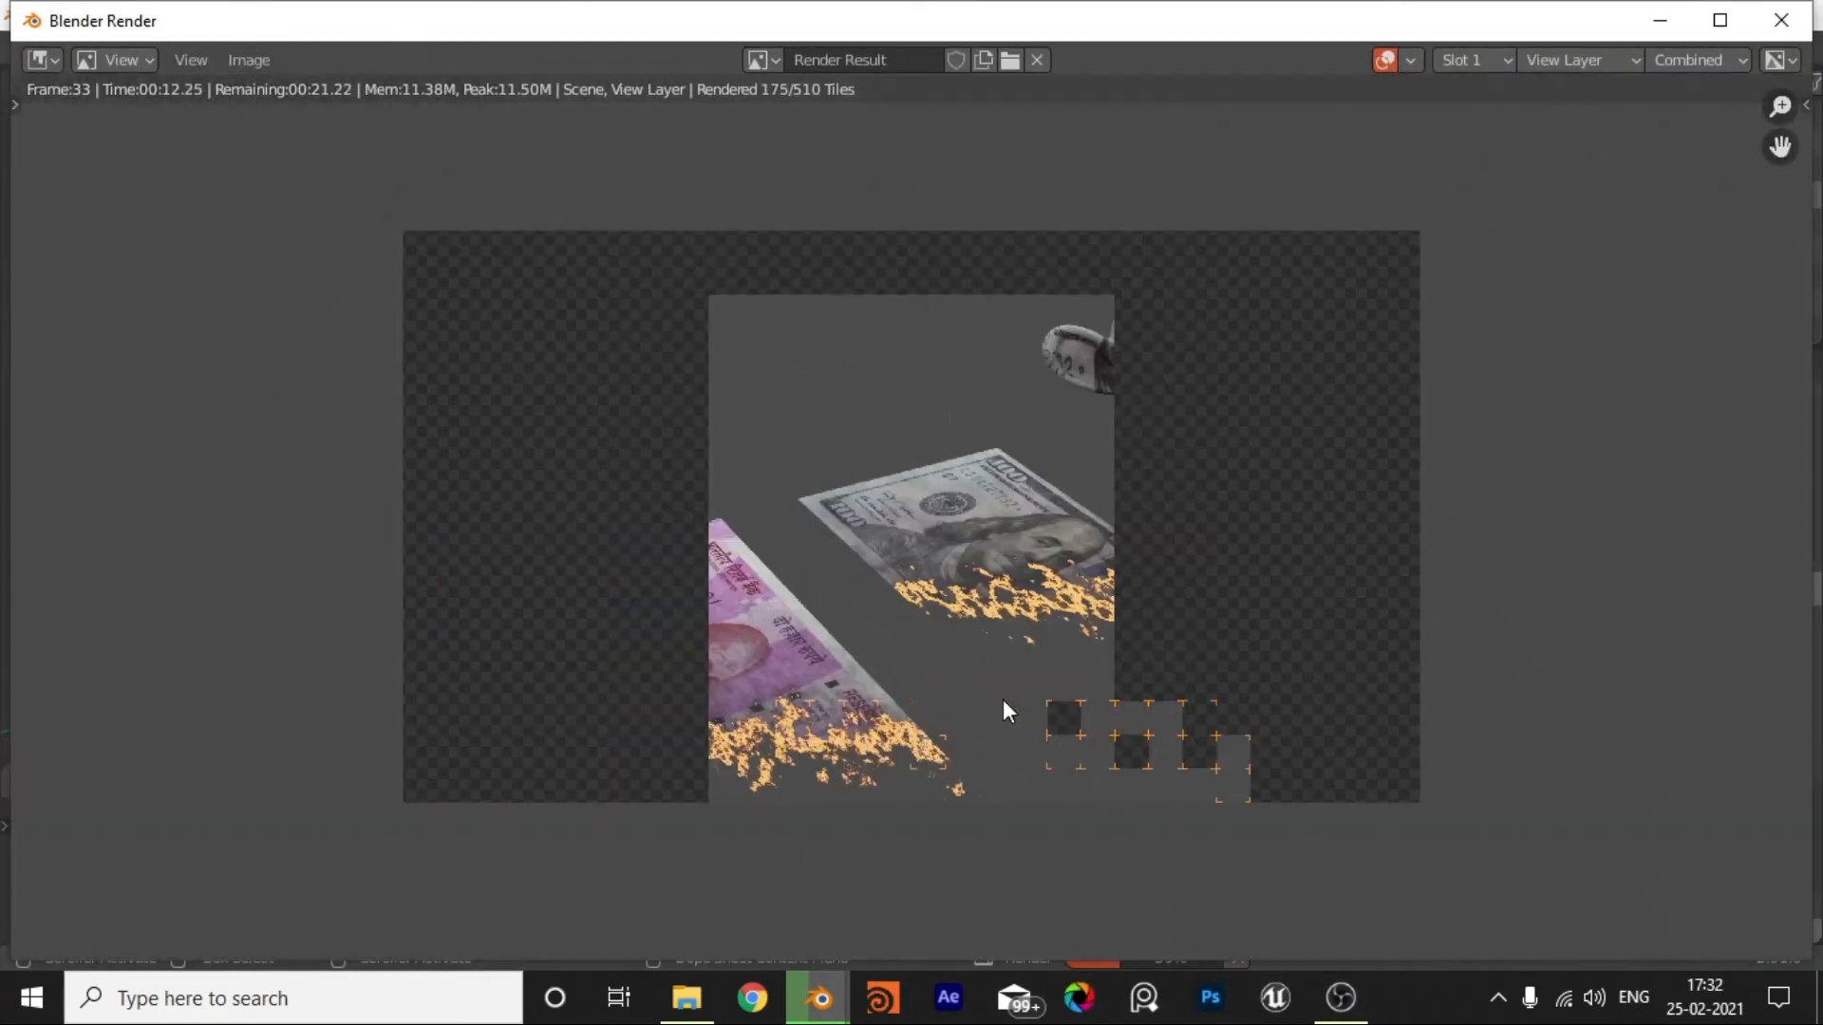
{"action": "scroll", "coordinate": [1003, 701], "scroll_direction": "up", "scroll_amount": 4}
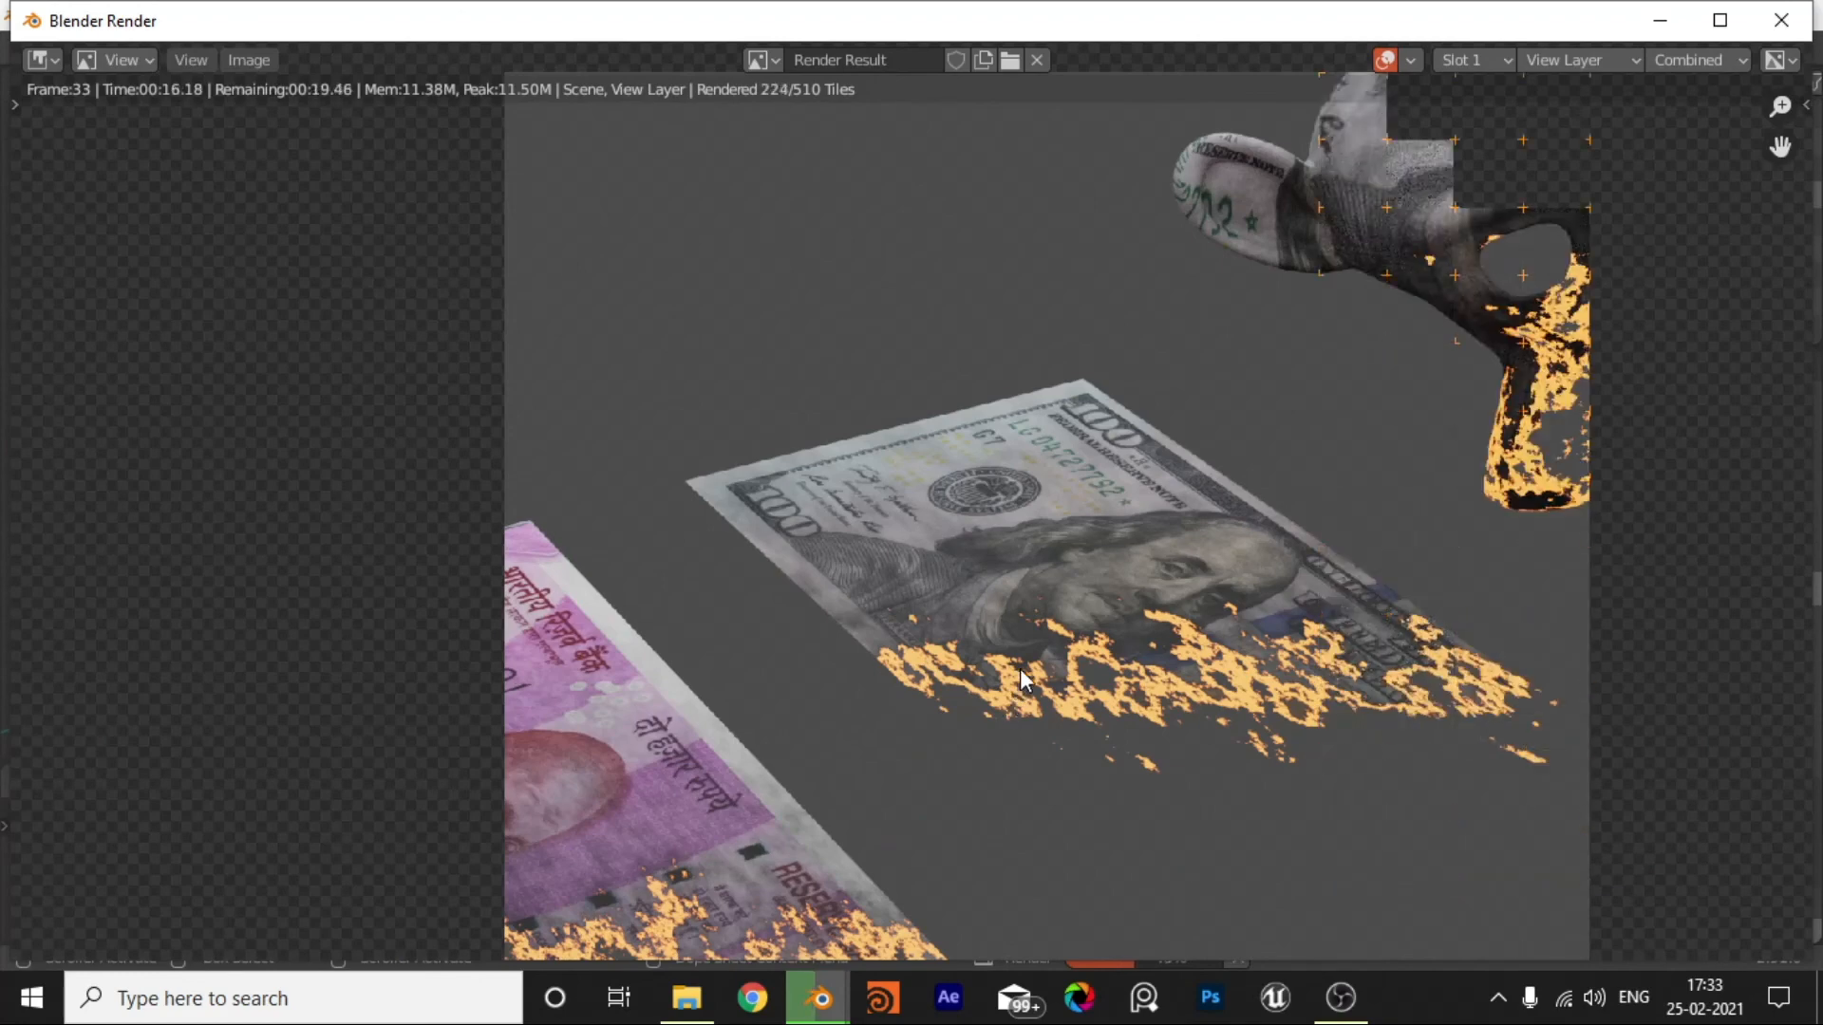
{"action": "scroll", "coordinate": [1024, 676], "scroll_direction": "down", "scroll_amount": 3}
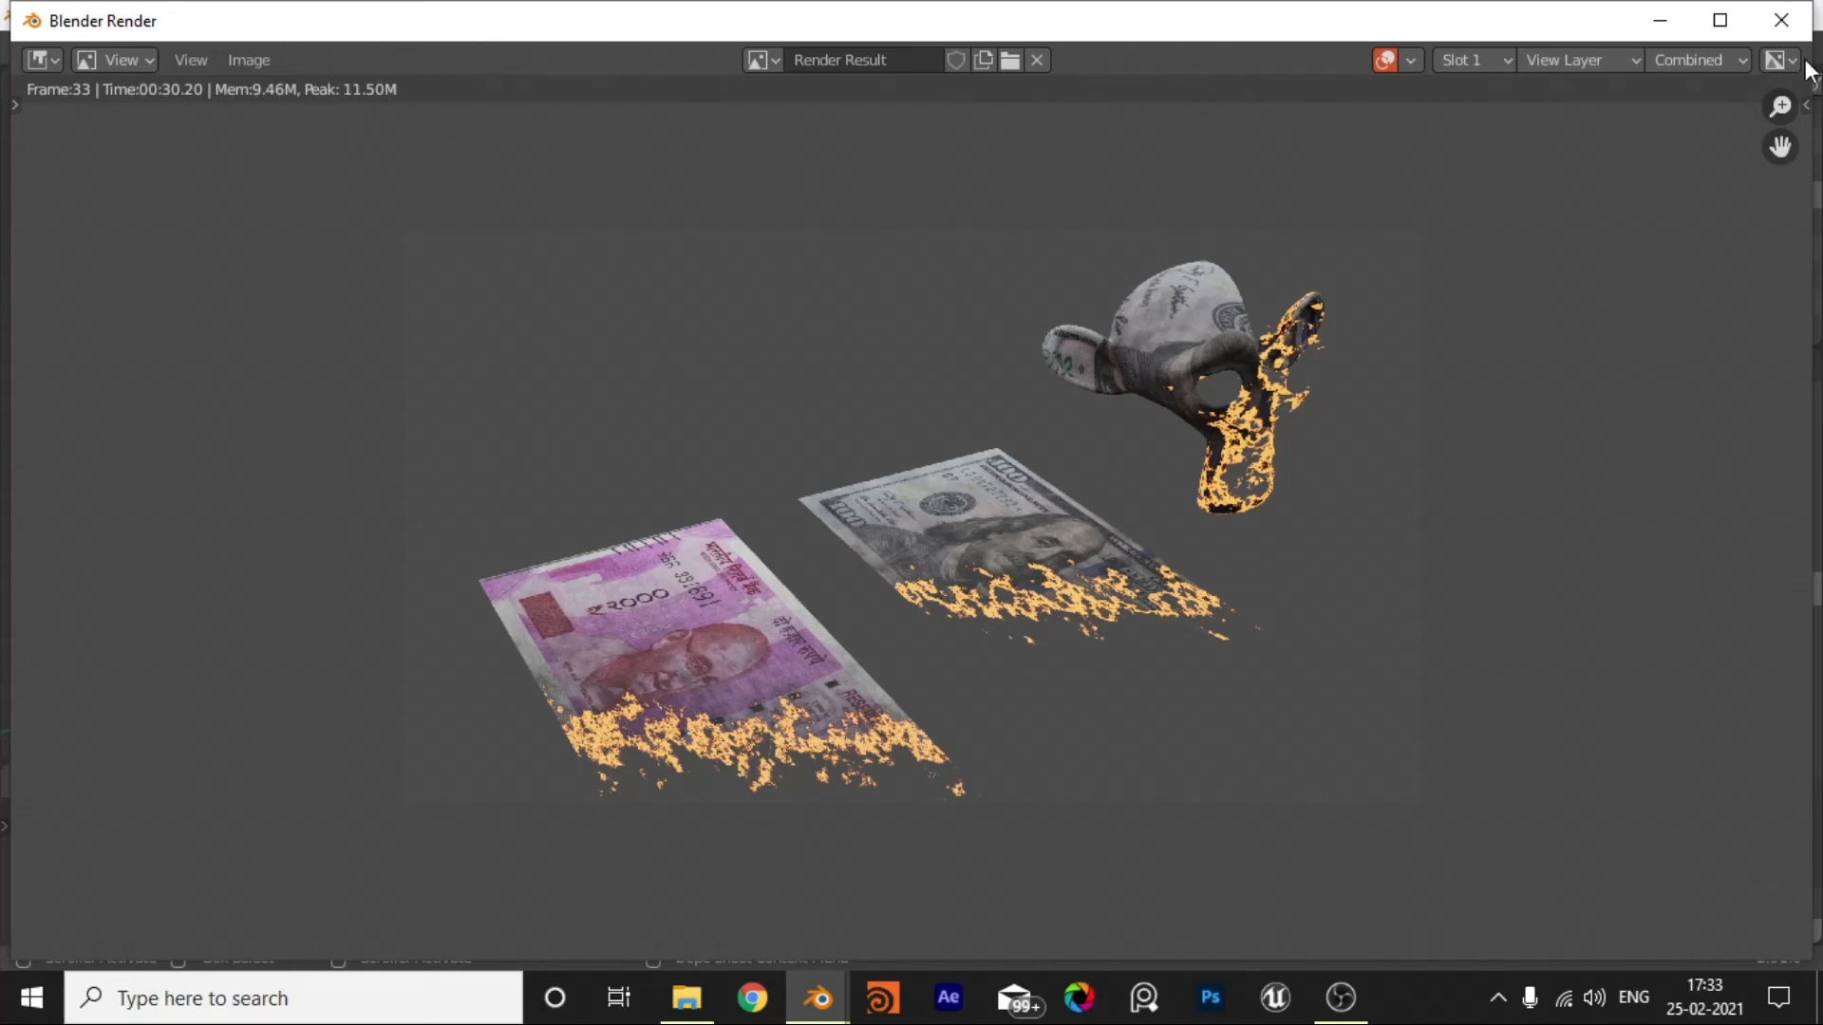
{"action": "left_click", "coordinate": [1782, 20]}
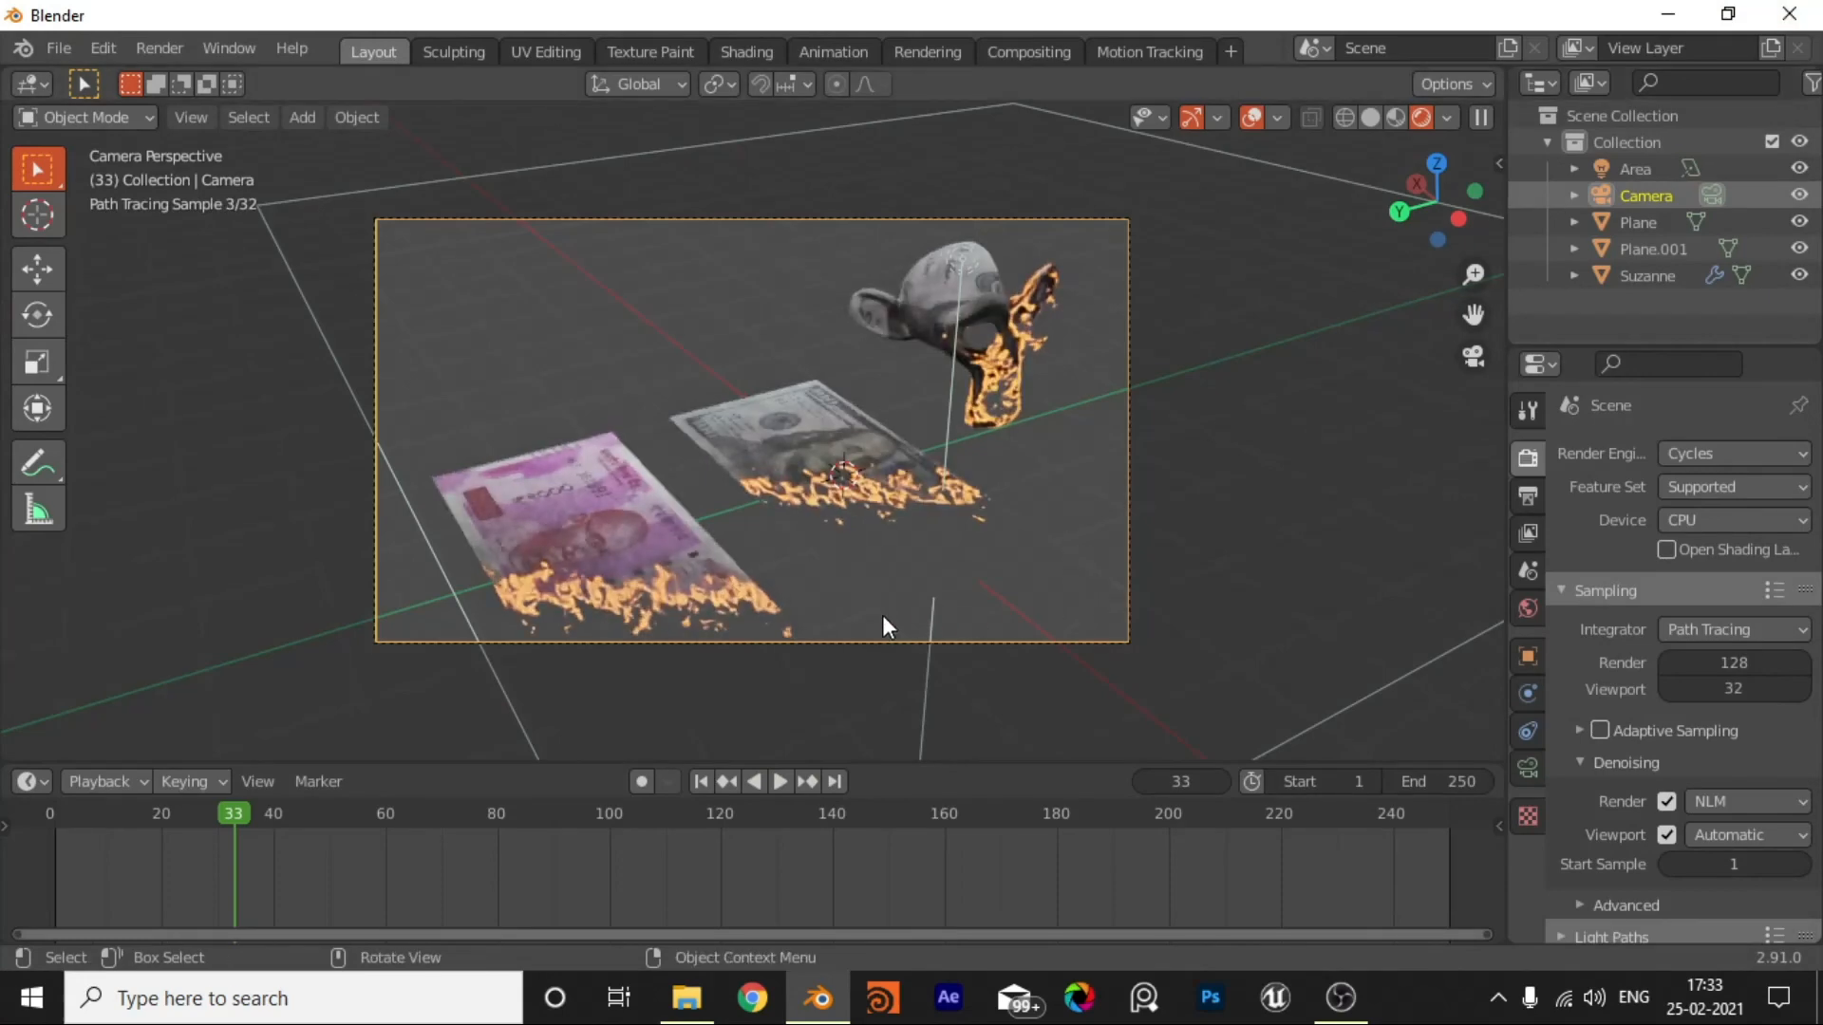
Step: Set the viewport shading to Solid and switch to OBS
{"action": "key", "text": "z"}
{"action": "left_click", "coordinate": [957, 642]}
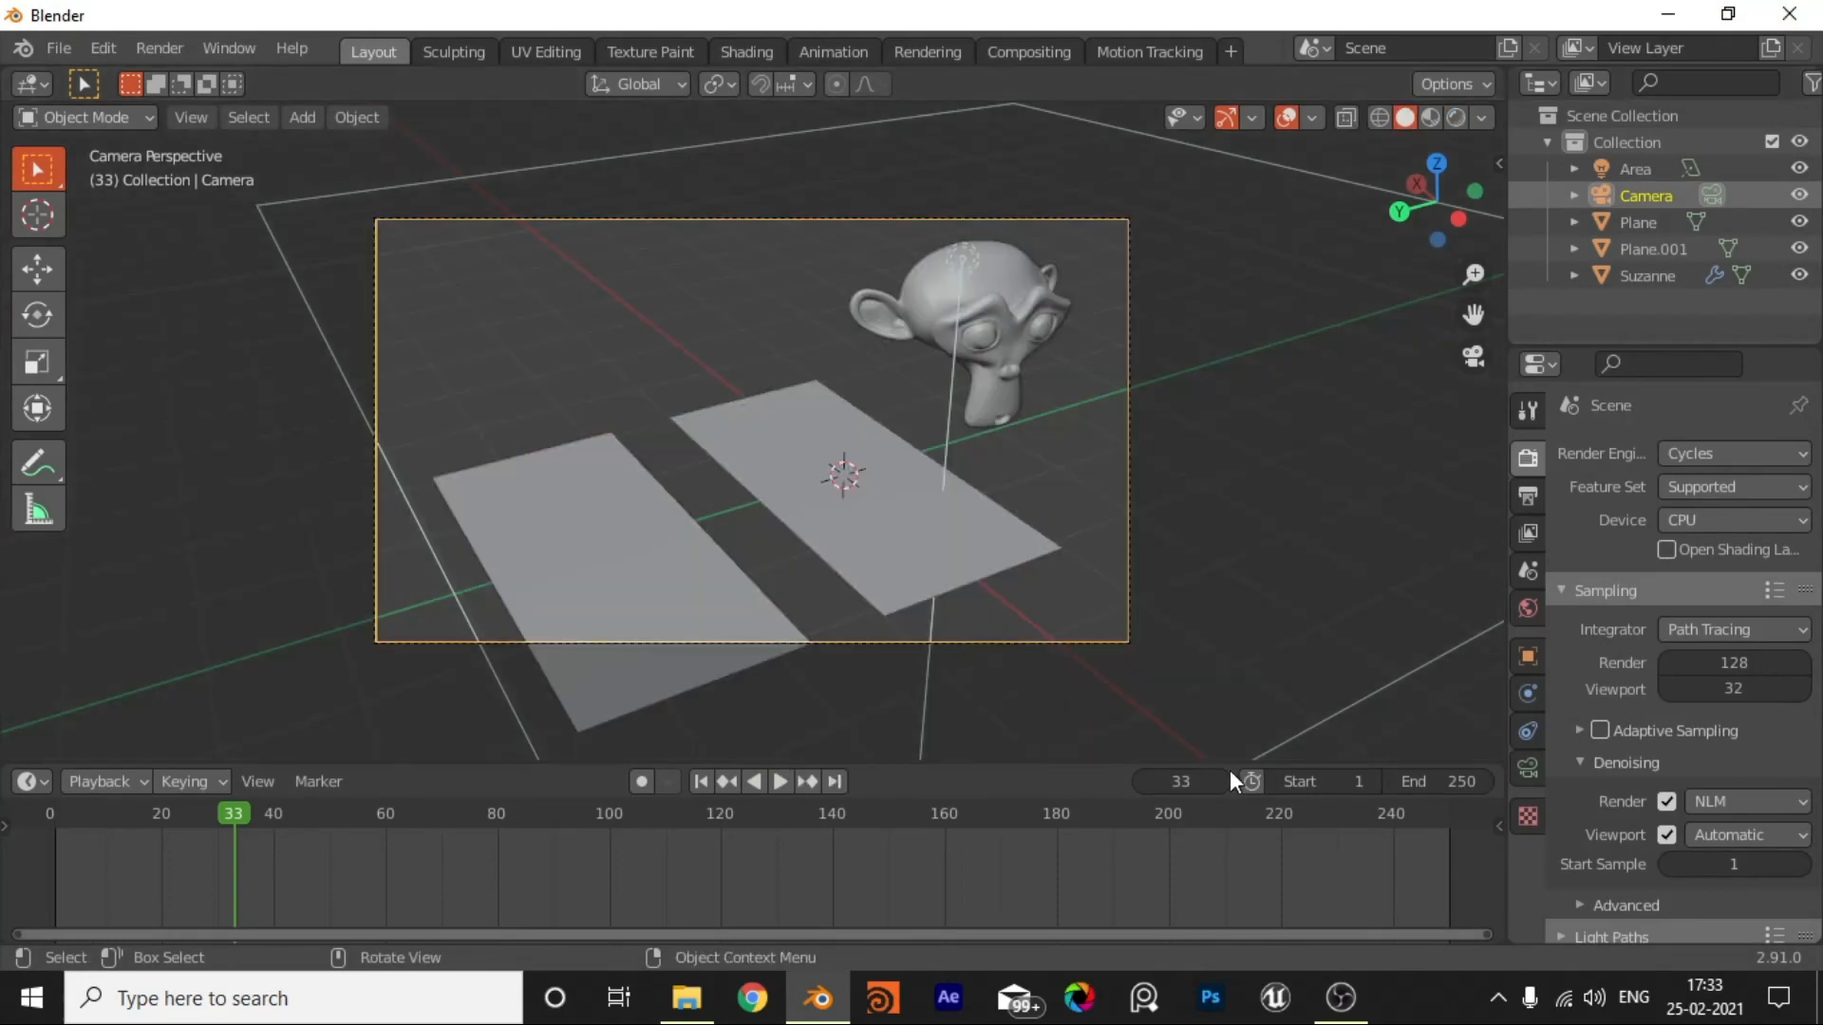
{"action": "left_click", "coordinate": [1341, 997]}
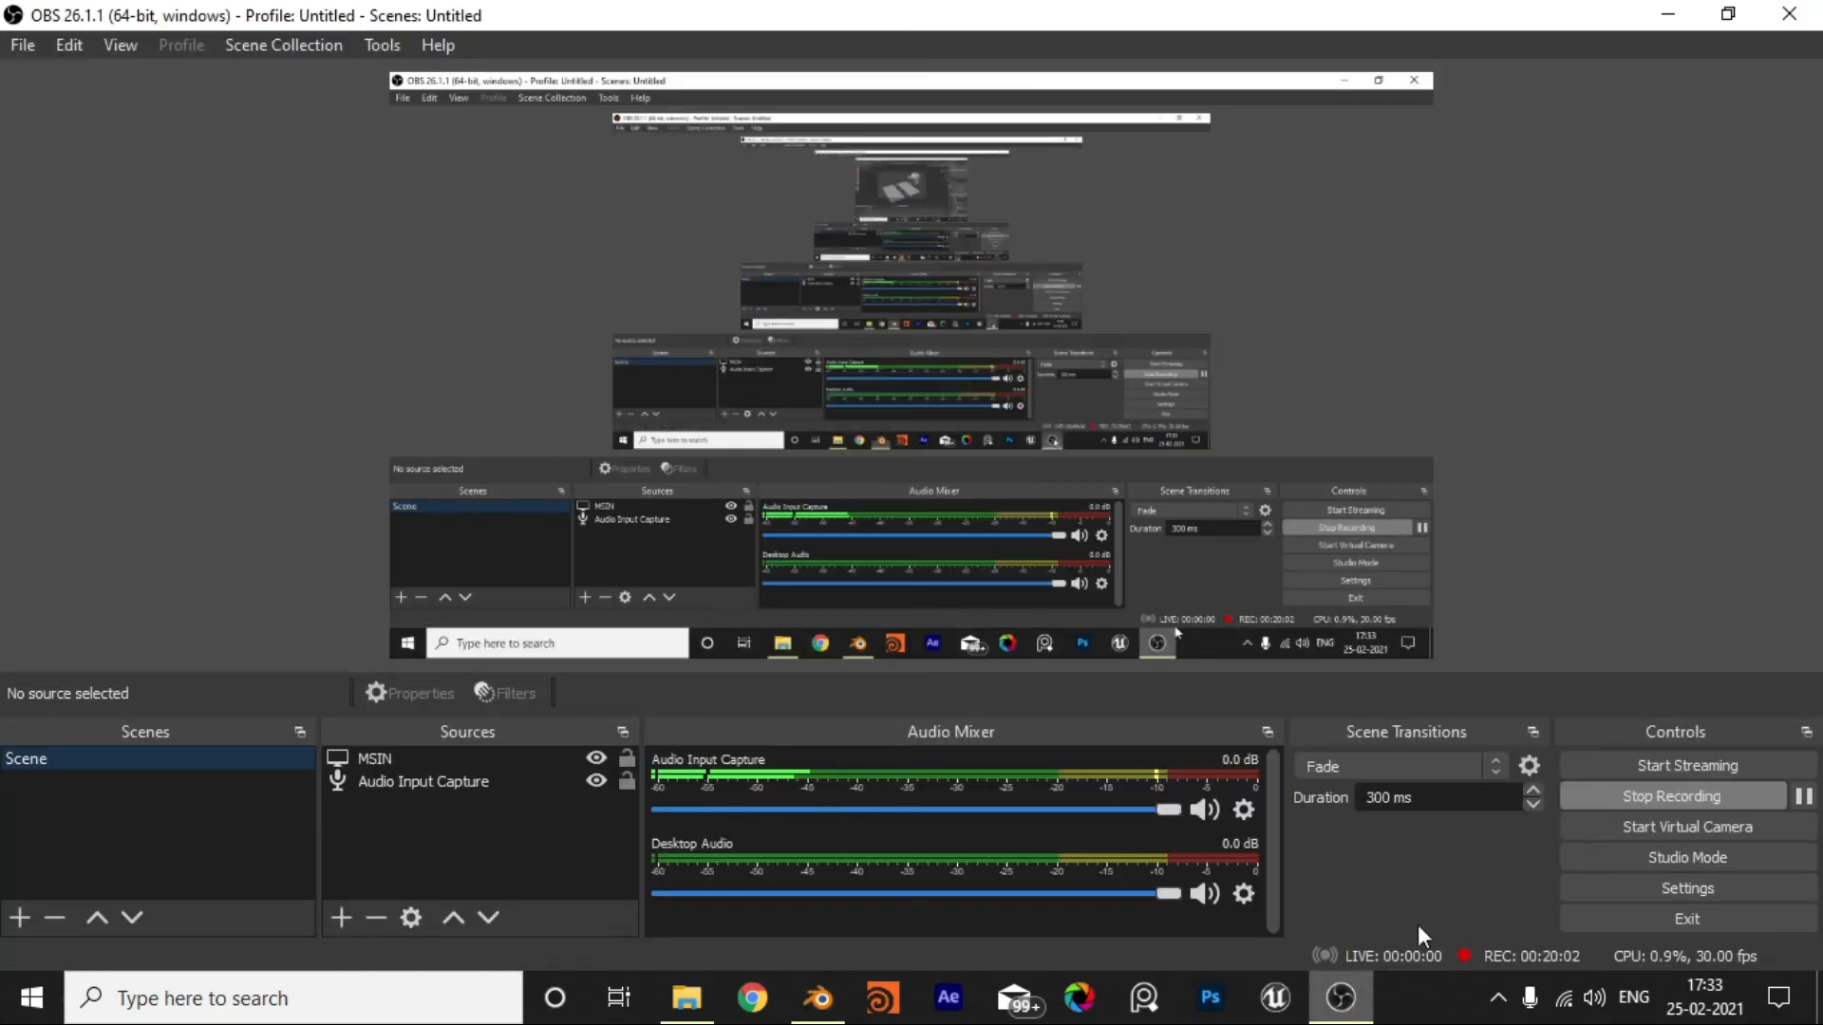